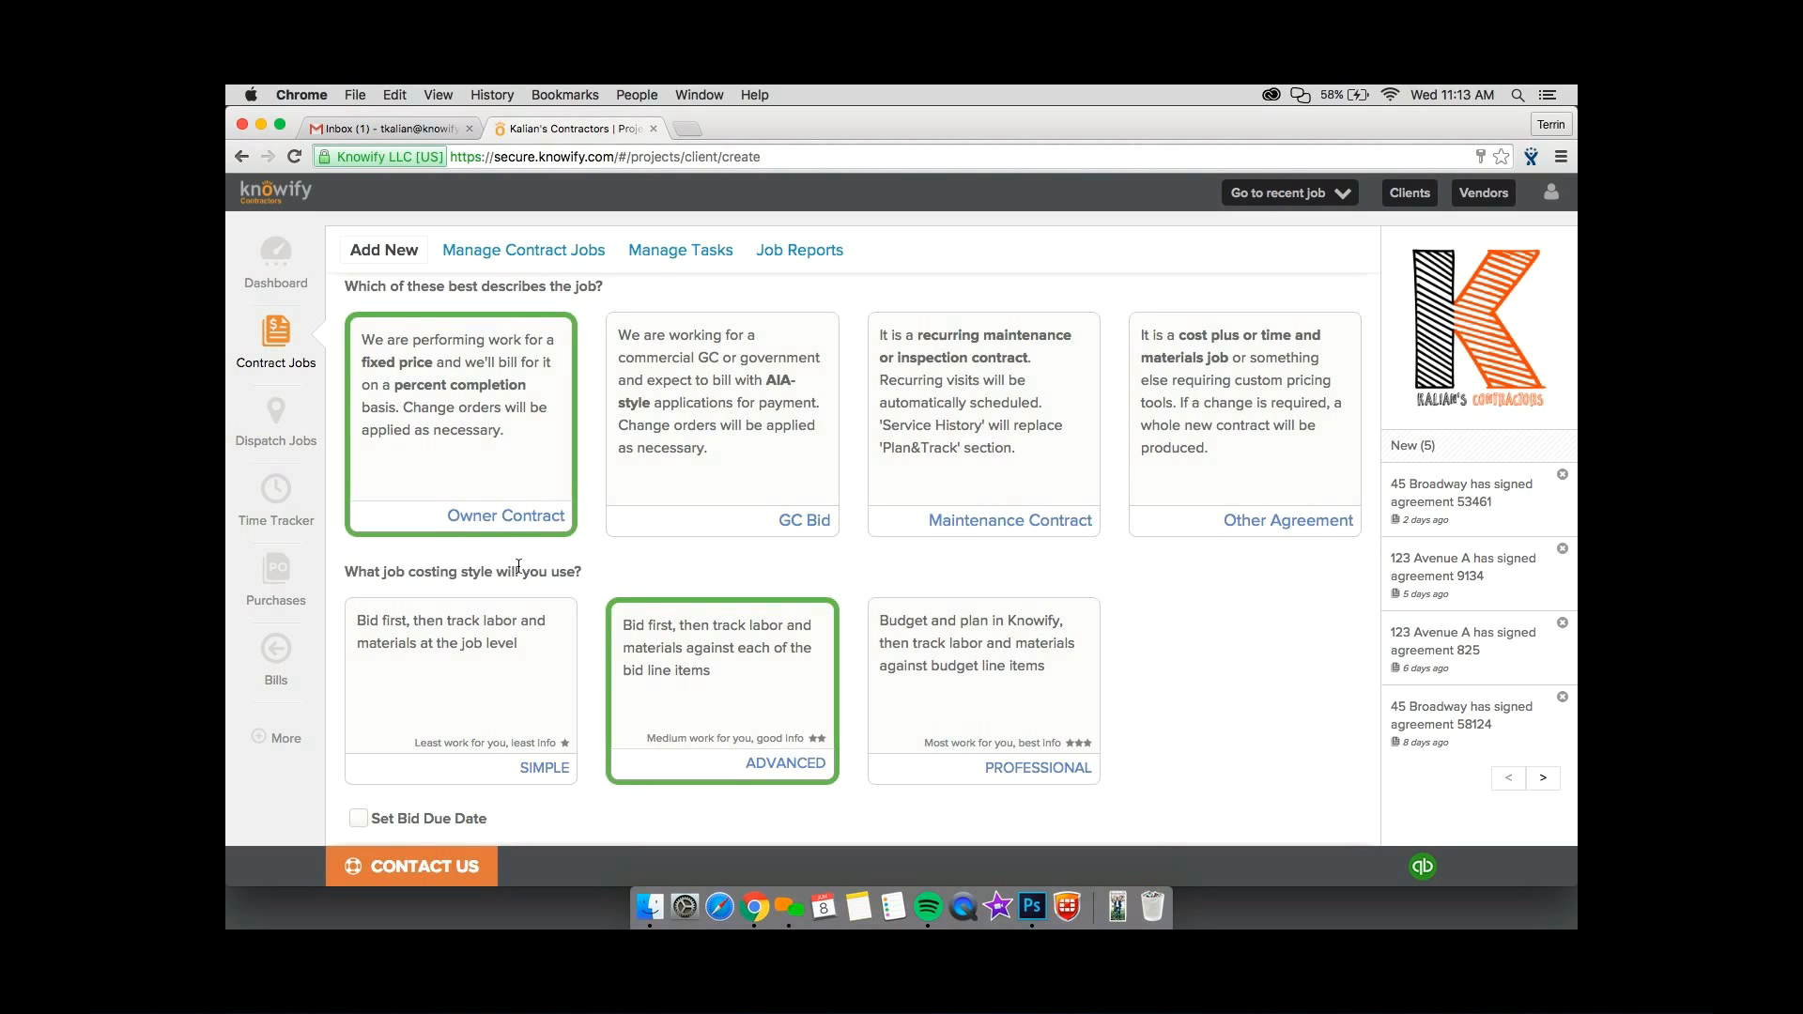
Try the GC Bid, Maintenance Contract and Other Agreement job types, and switch back to Owner Contract.
click(706, 532)
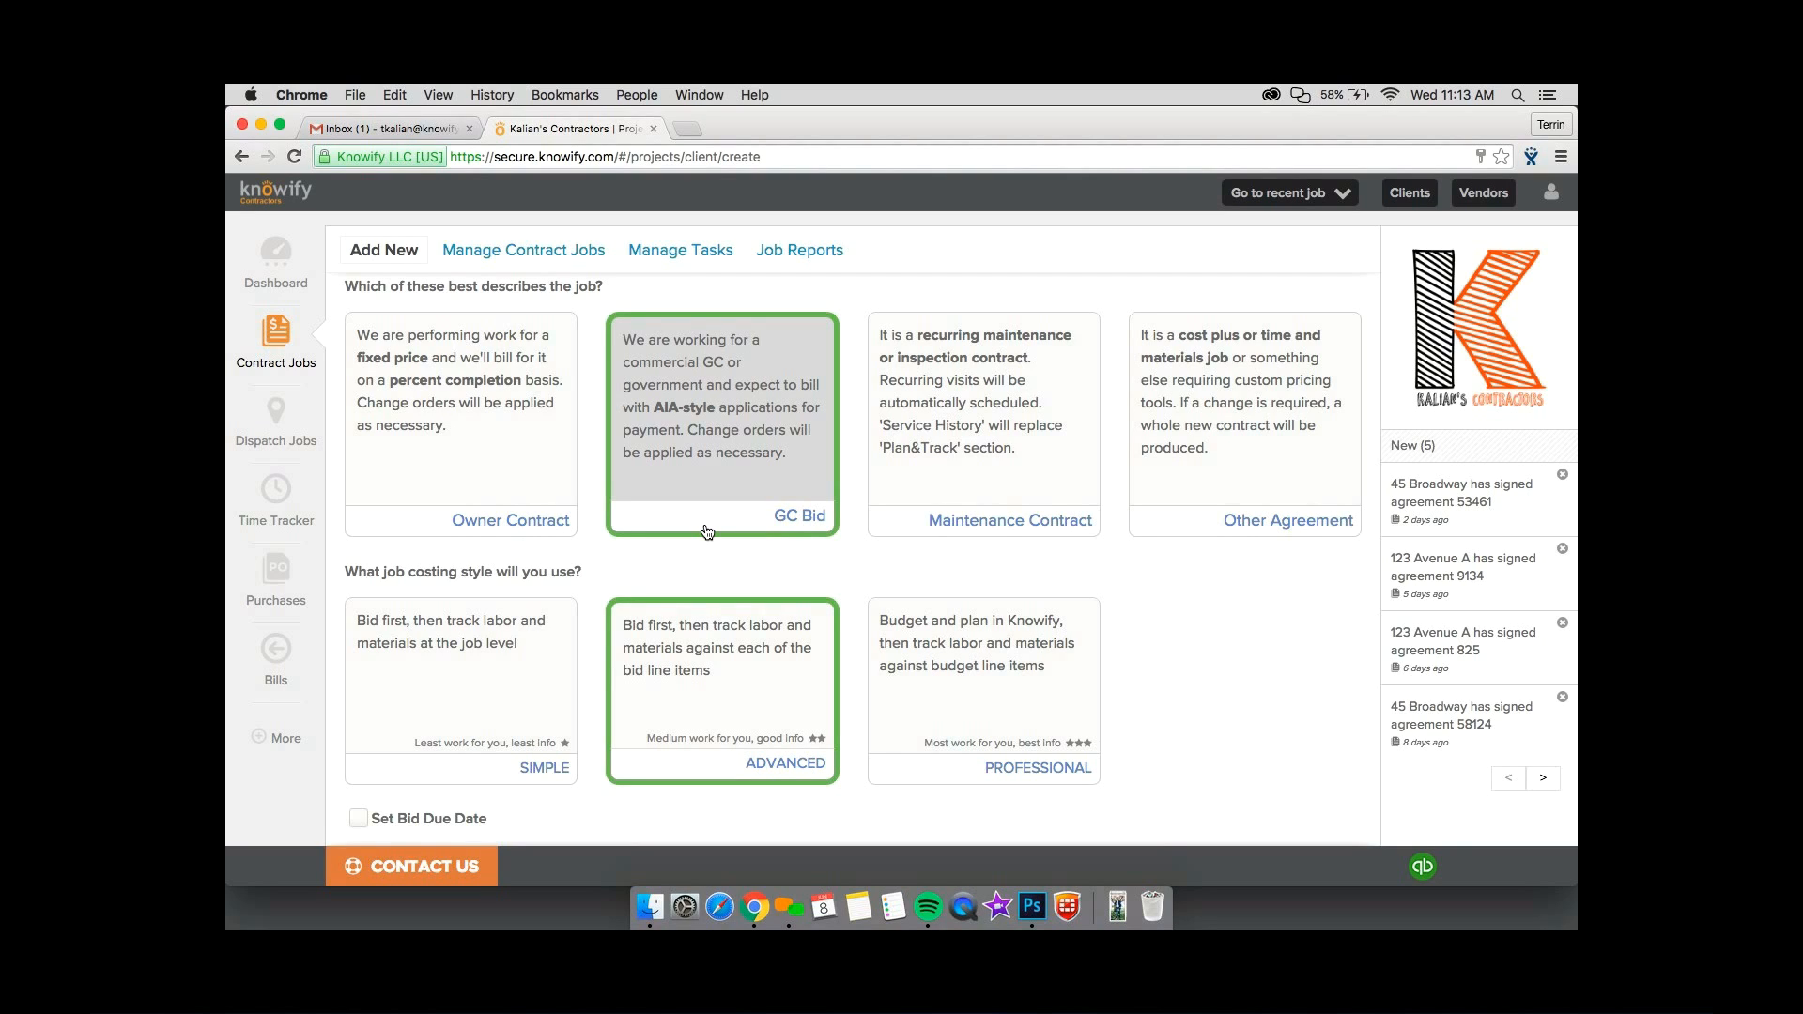
click(918, 532)
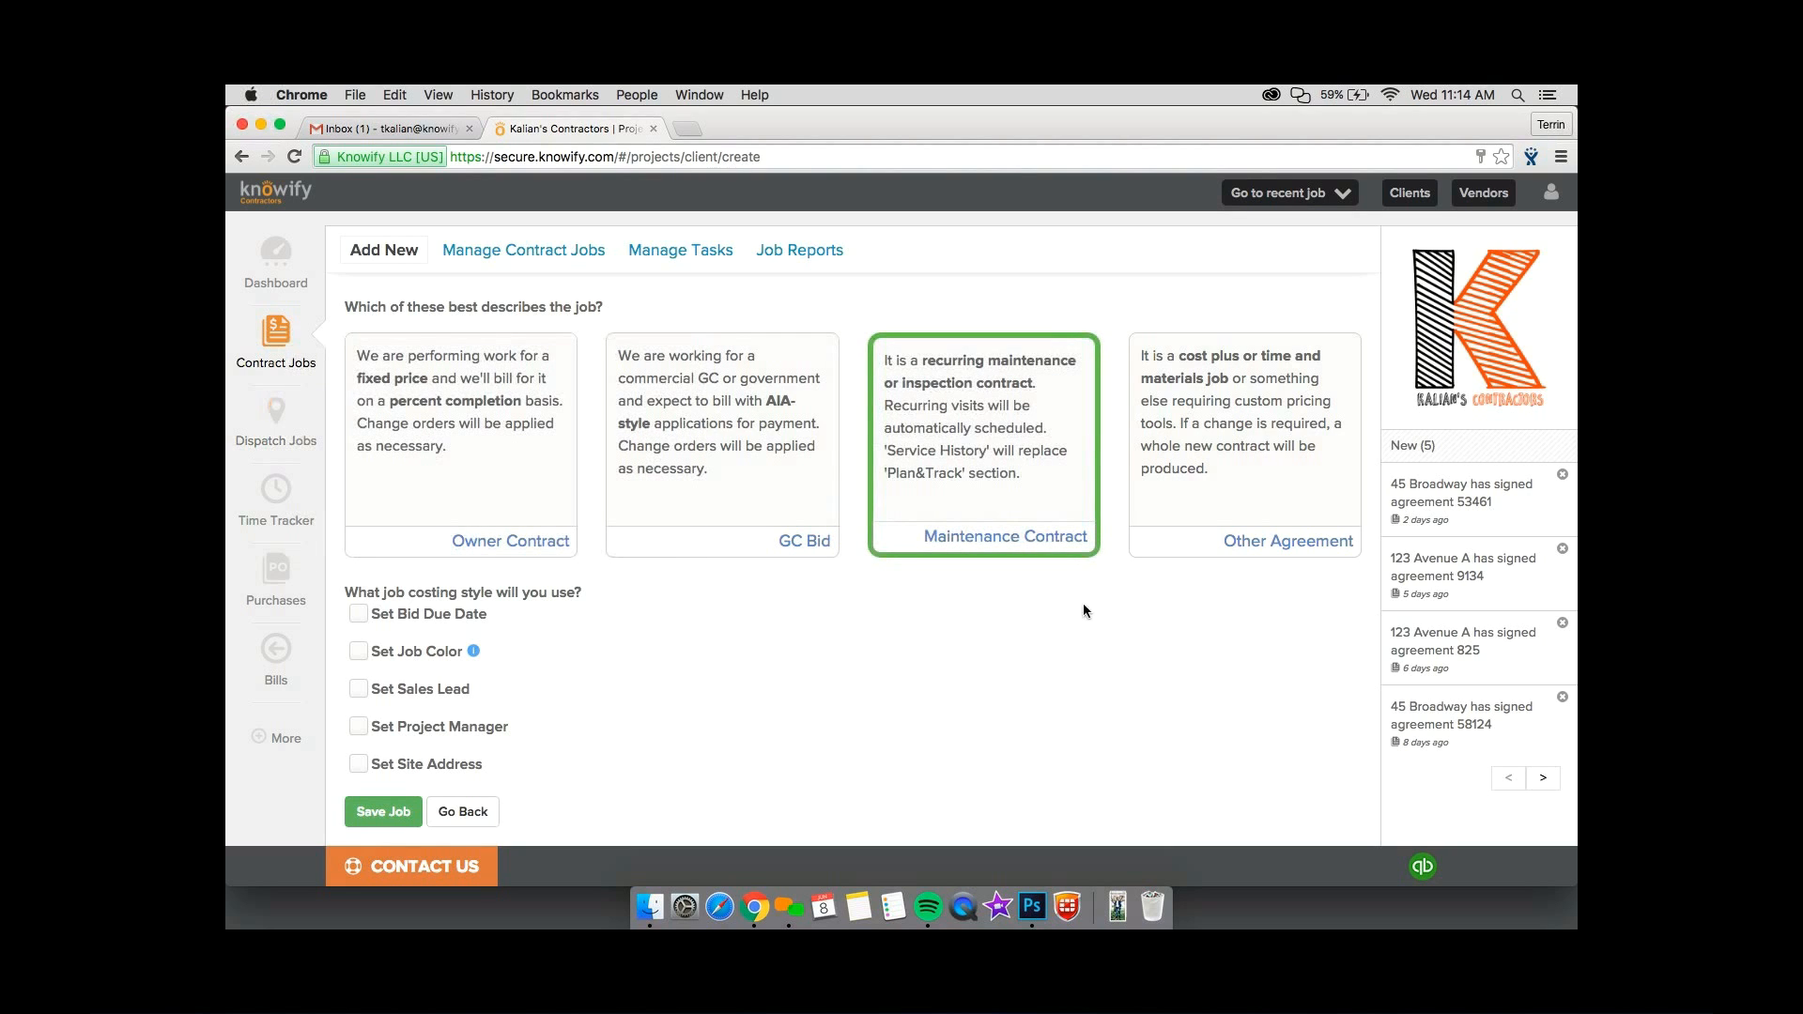
click(1169, 557)
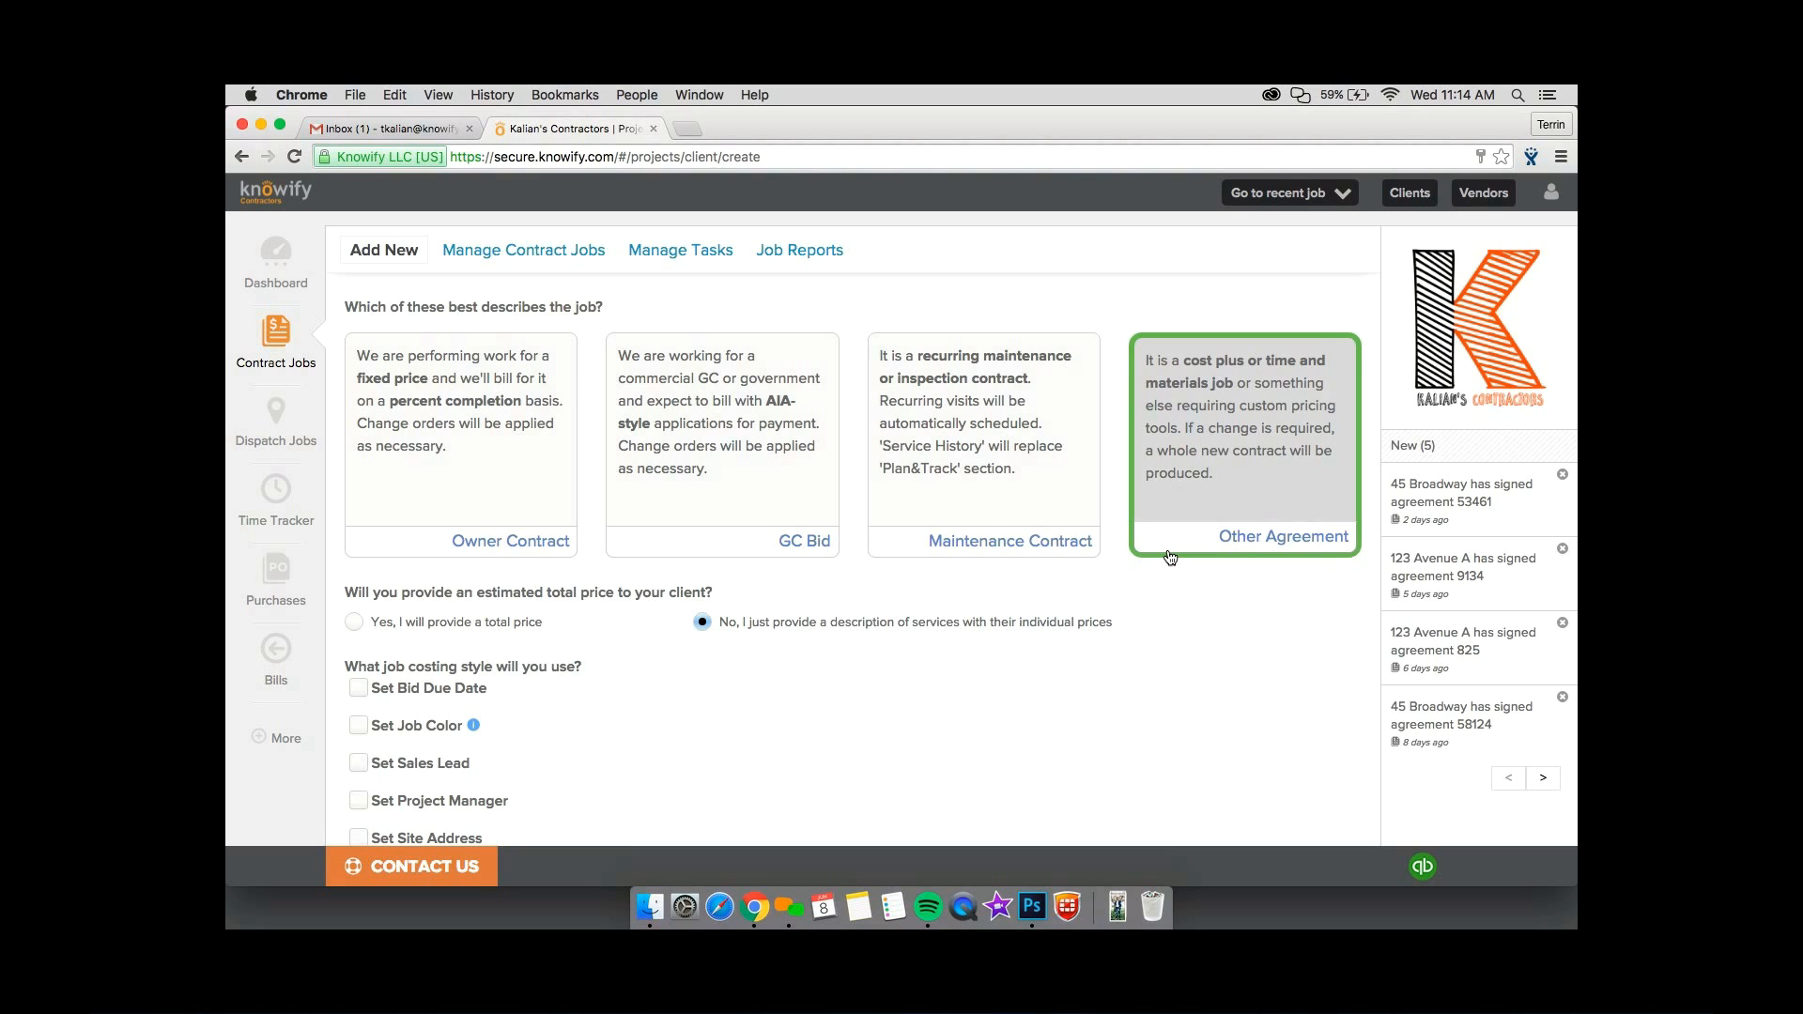
click(550, 509)
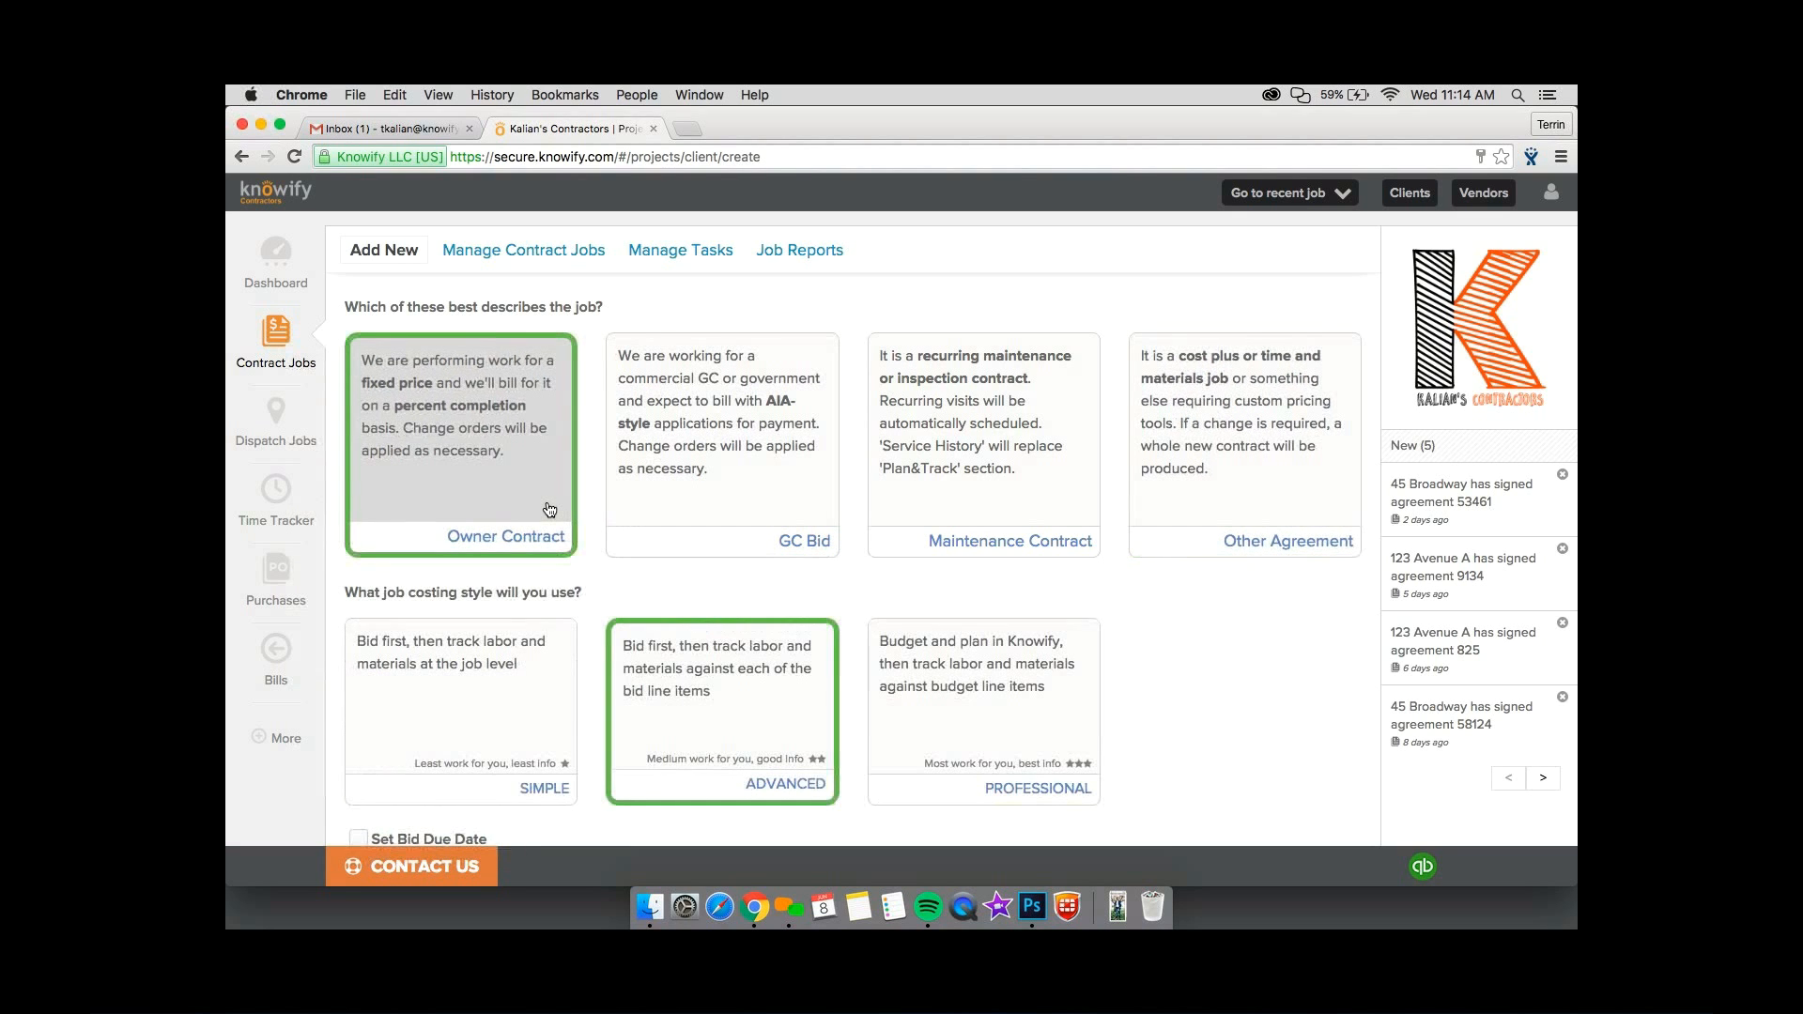
Try the Simple and Advanced job costing styles, and settle on Professional.
scroll(550, 509, down, 5)
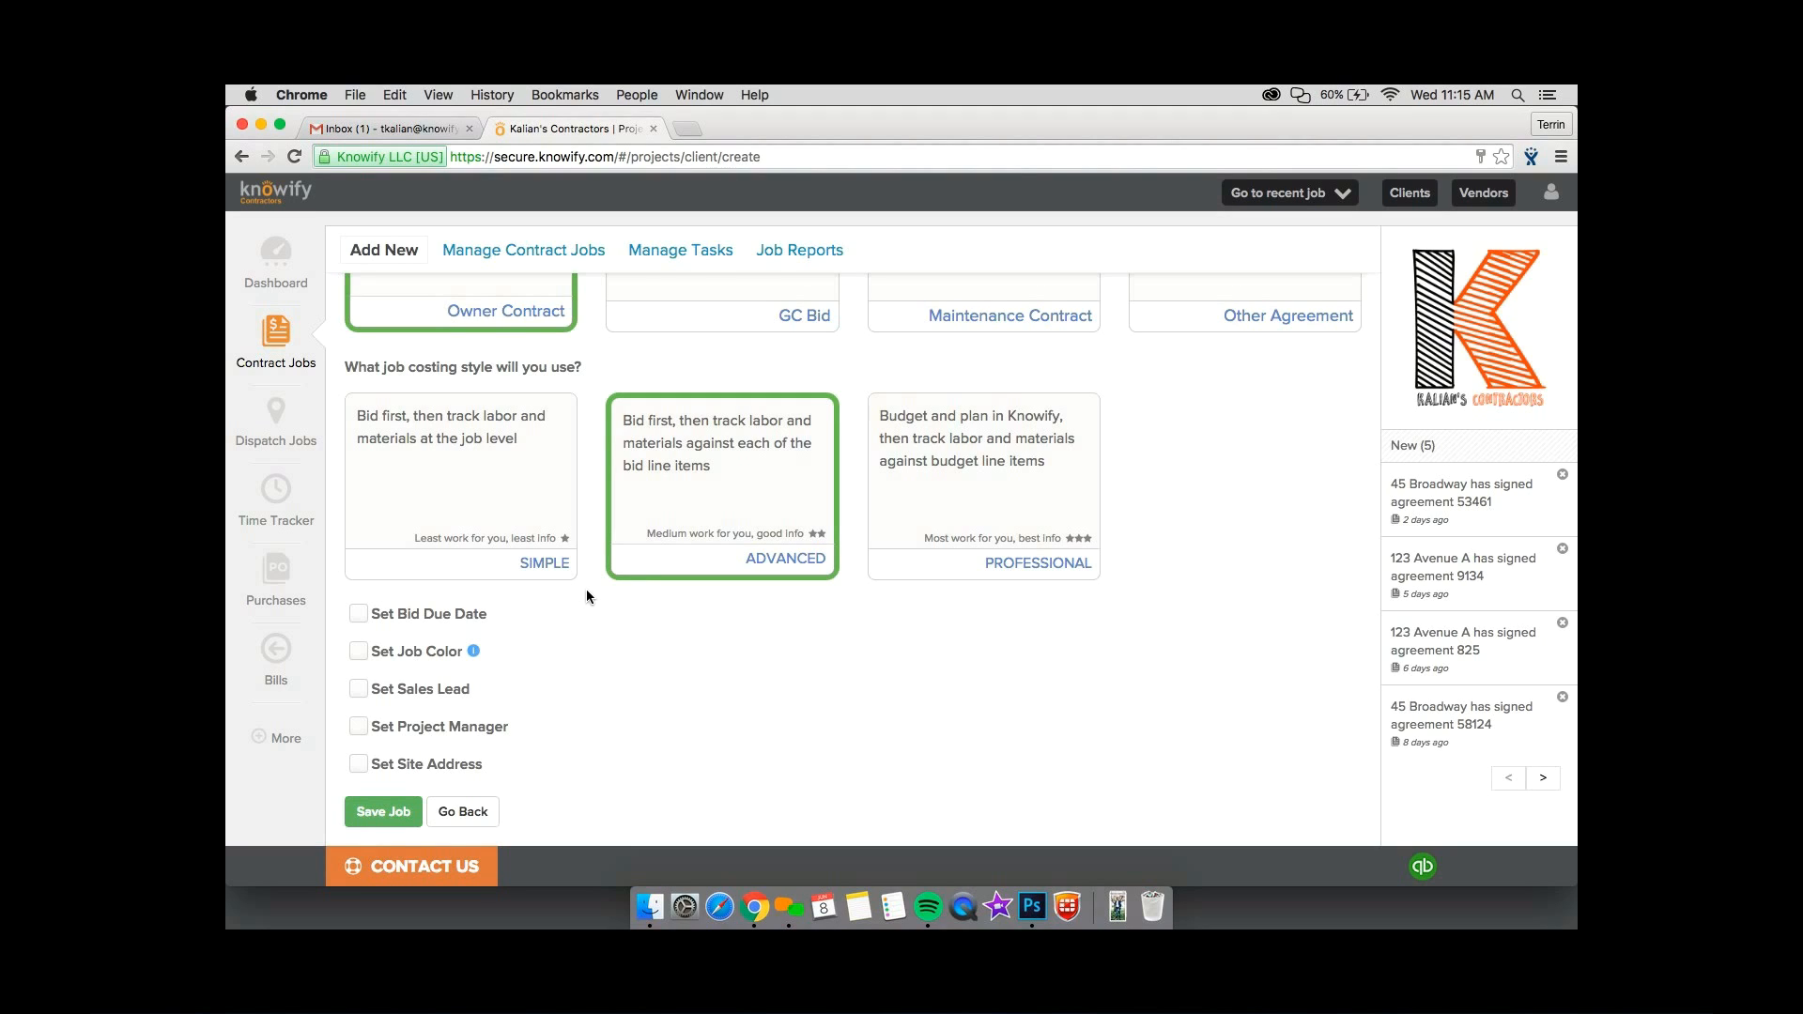
click(547, 573)
click(641, 571)
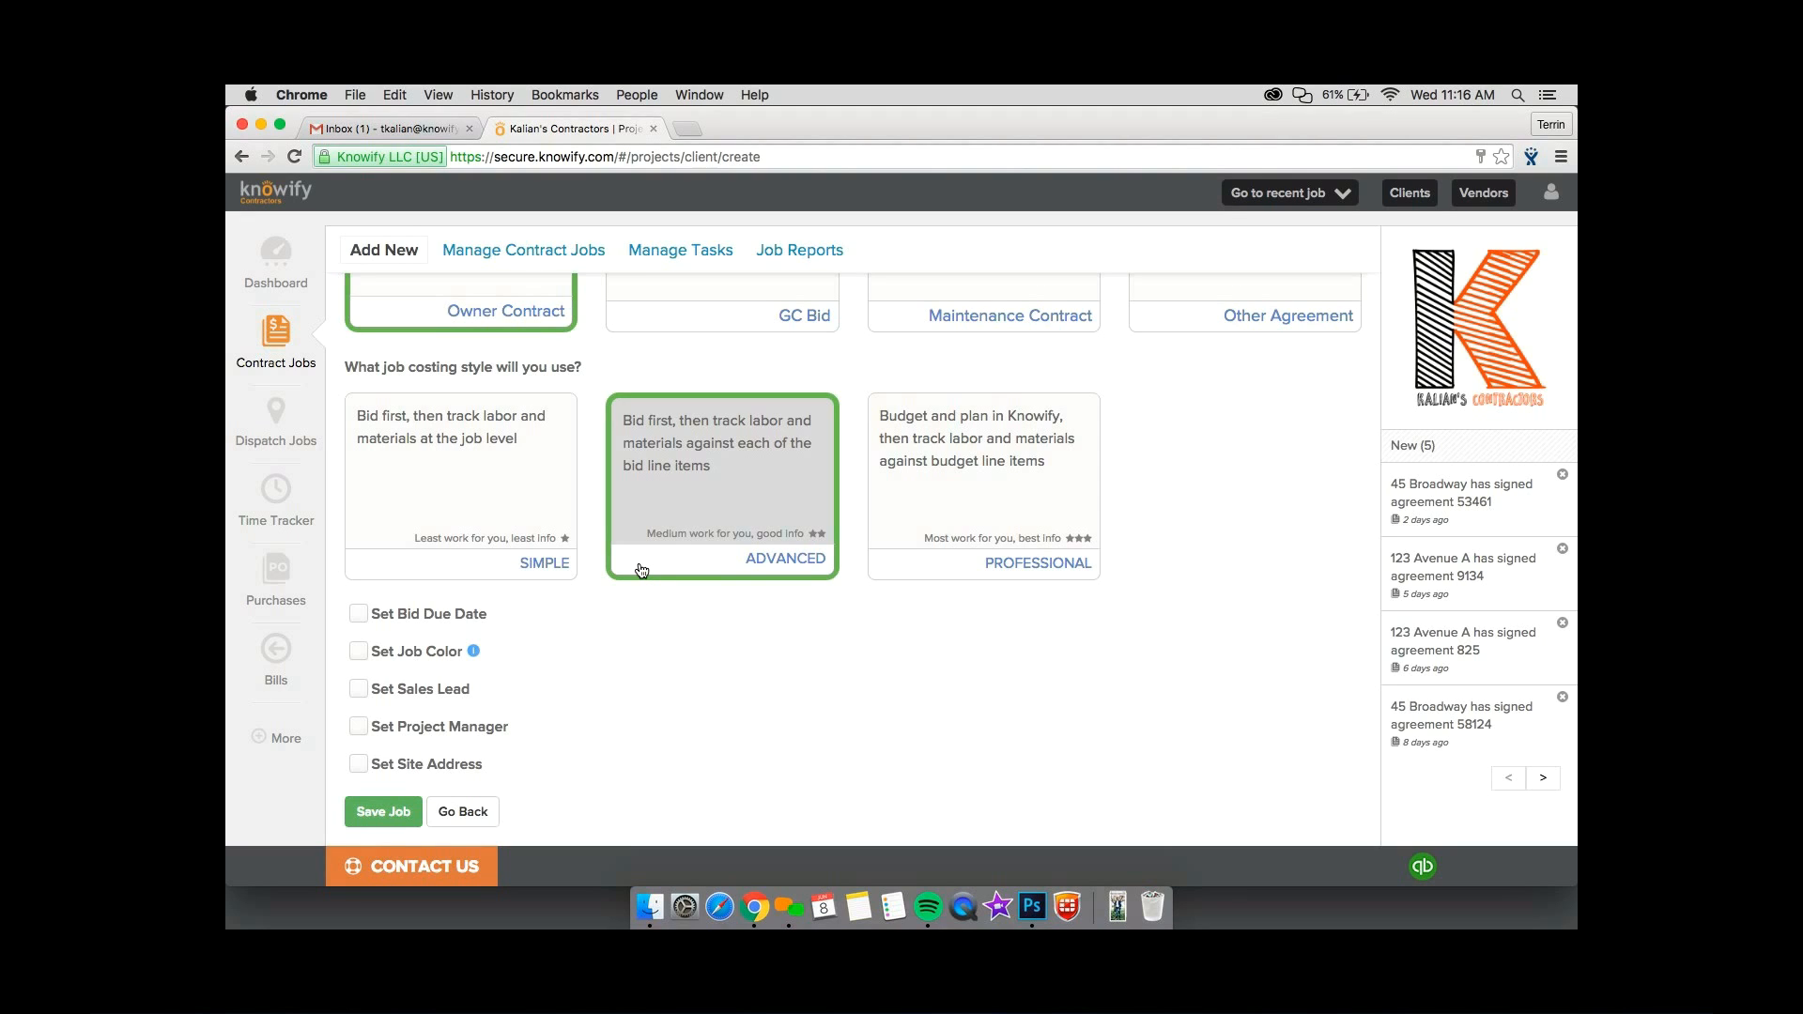
click(897, 574)
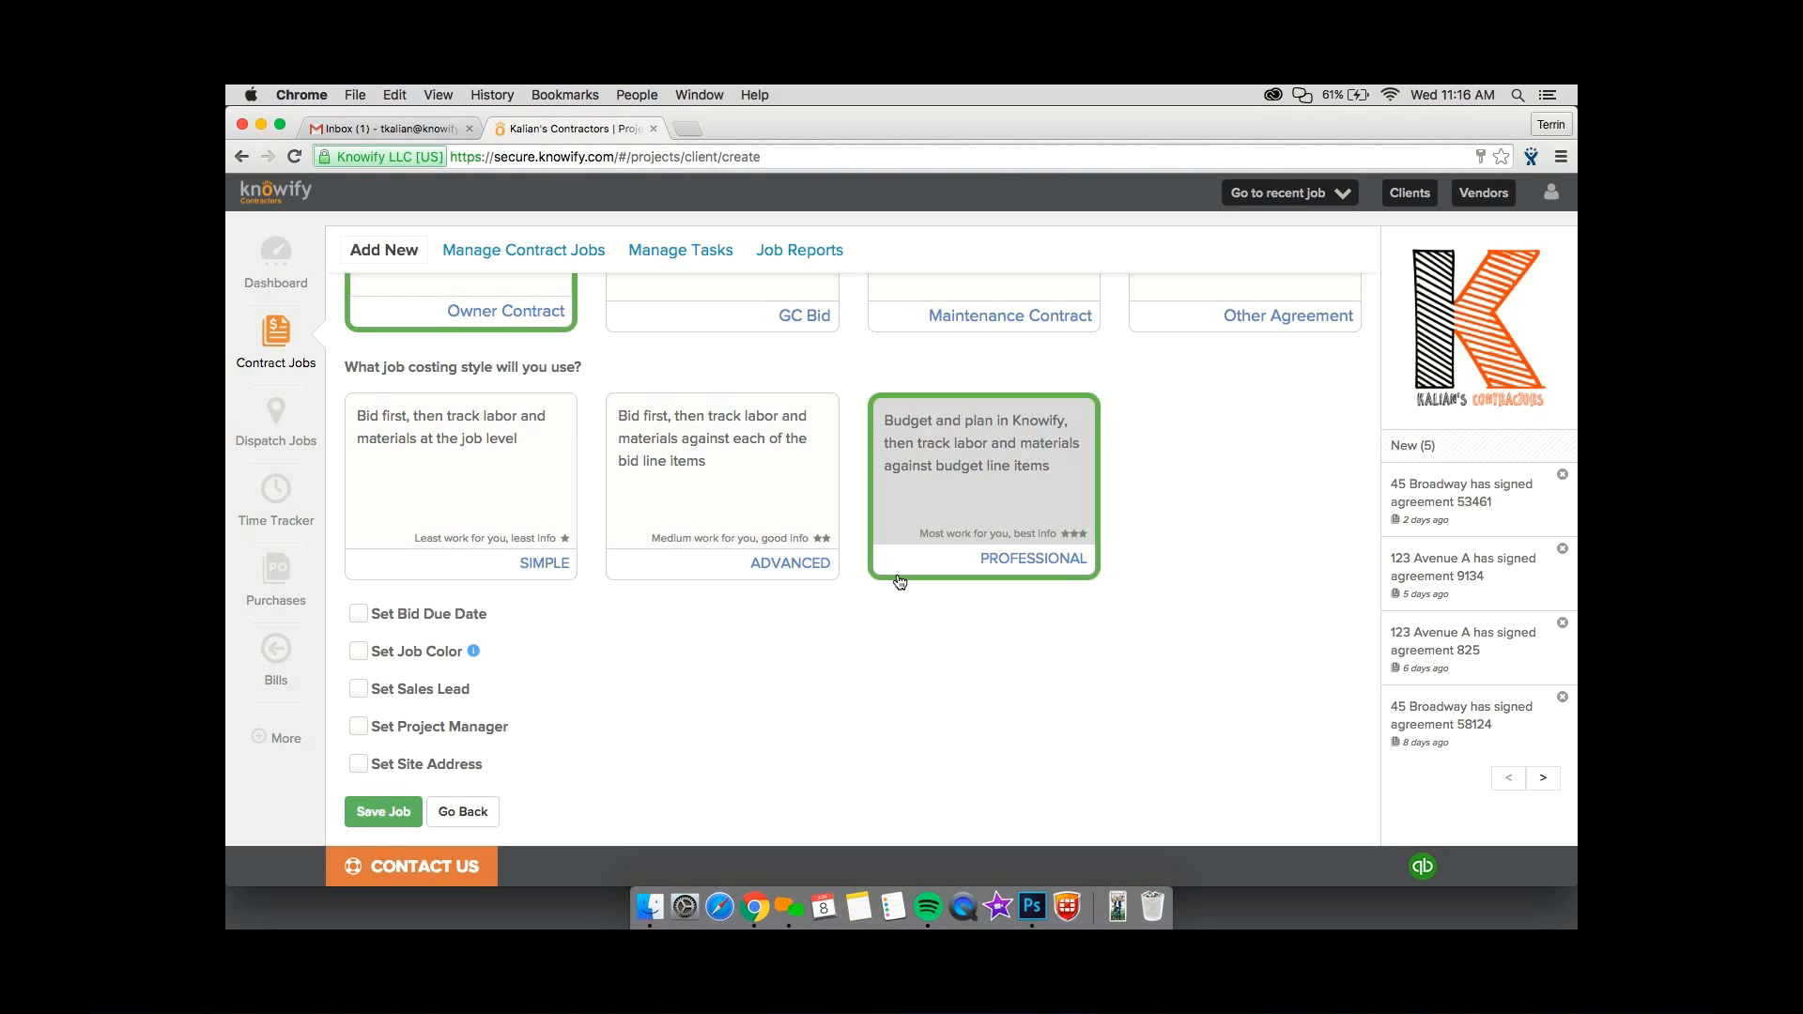
Enable the site address option and fill it in with the client's address.
click(359, 763)
scroll(359, 760, down, 3)
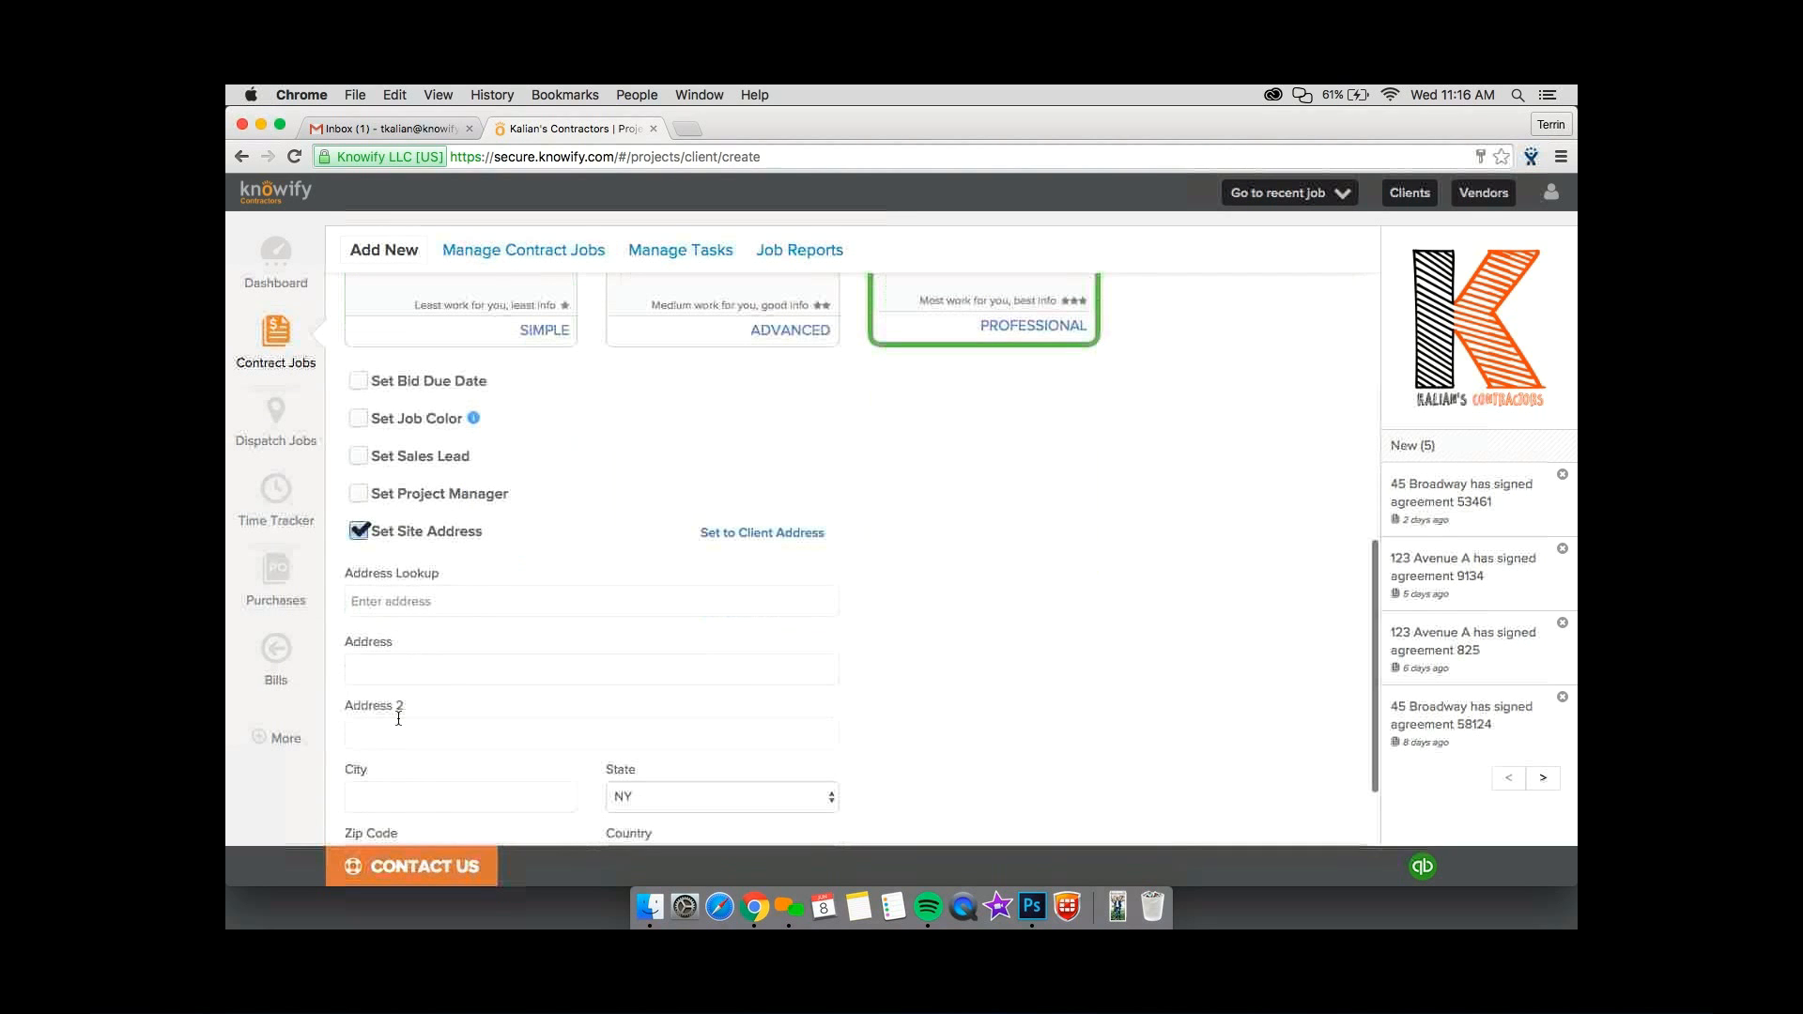
click(761, 532)
scroll(563, 450, down, 1)
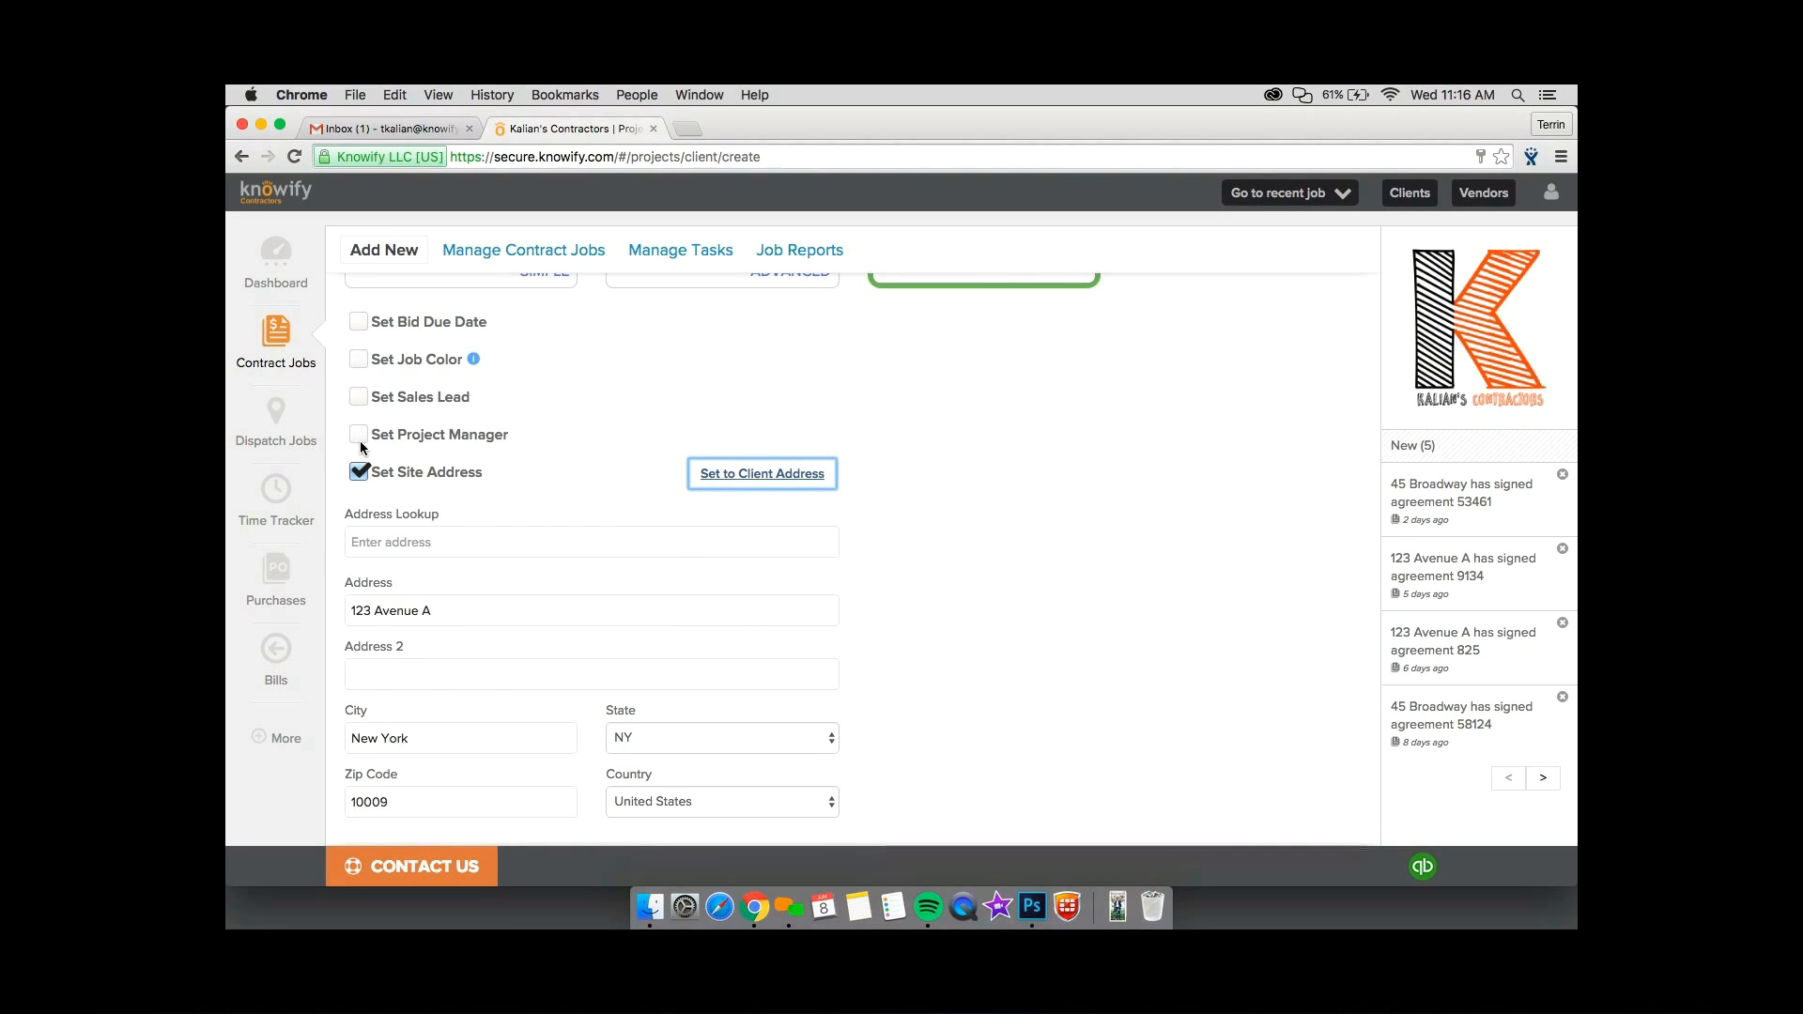
Try the job color and project manager options, and turn both off again.
click(358, 361)
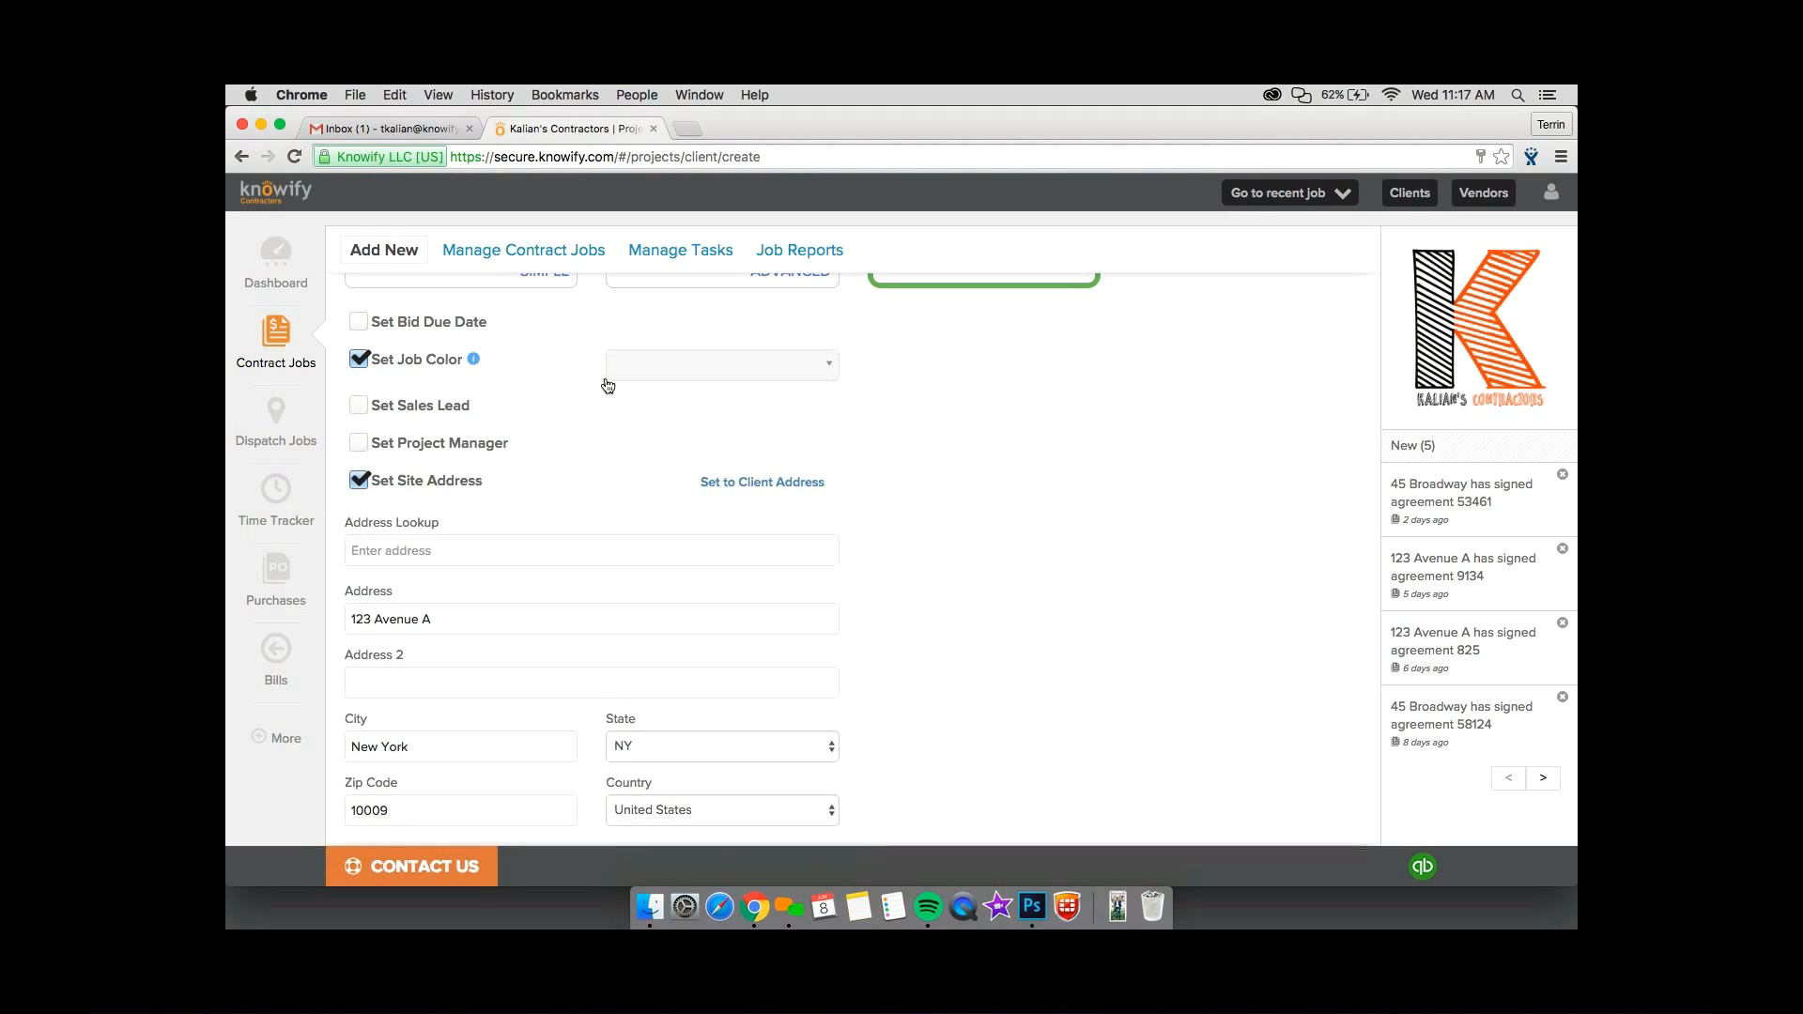
click(360, 360)
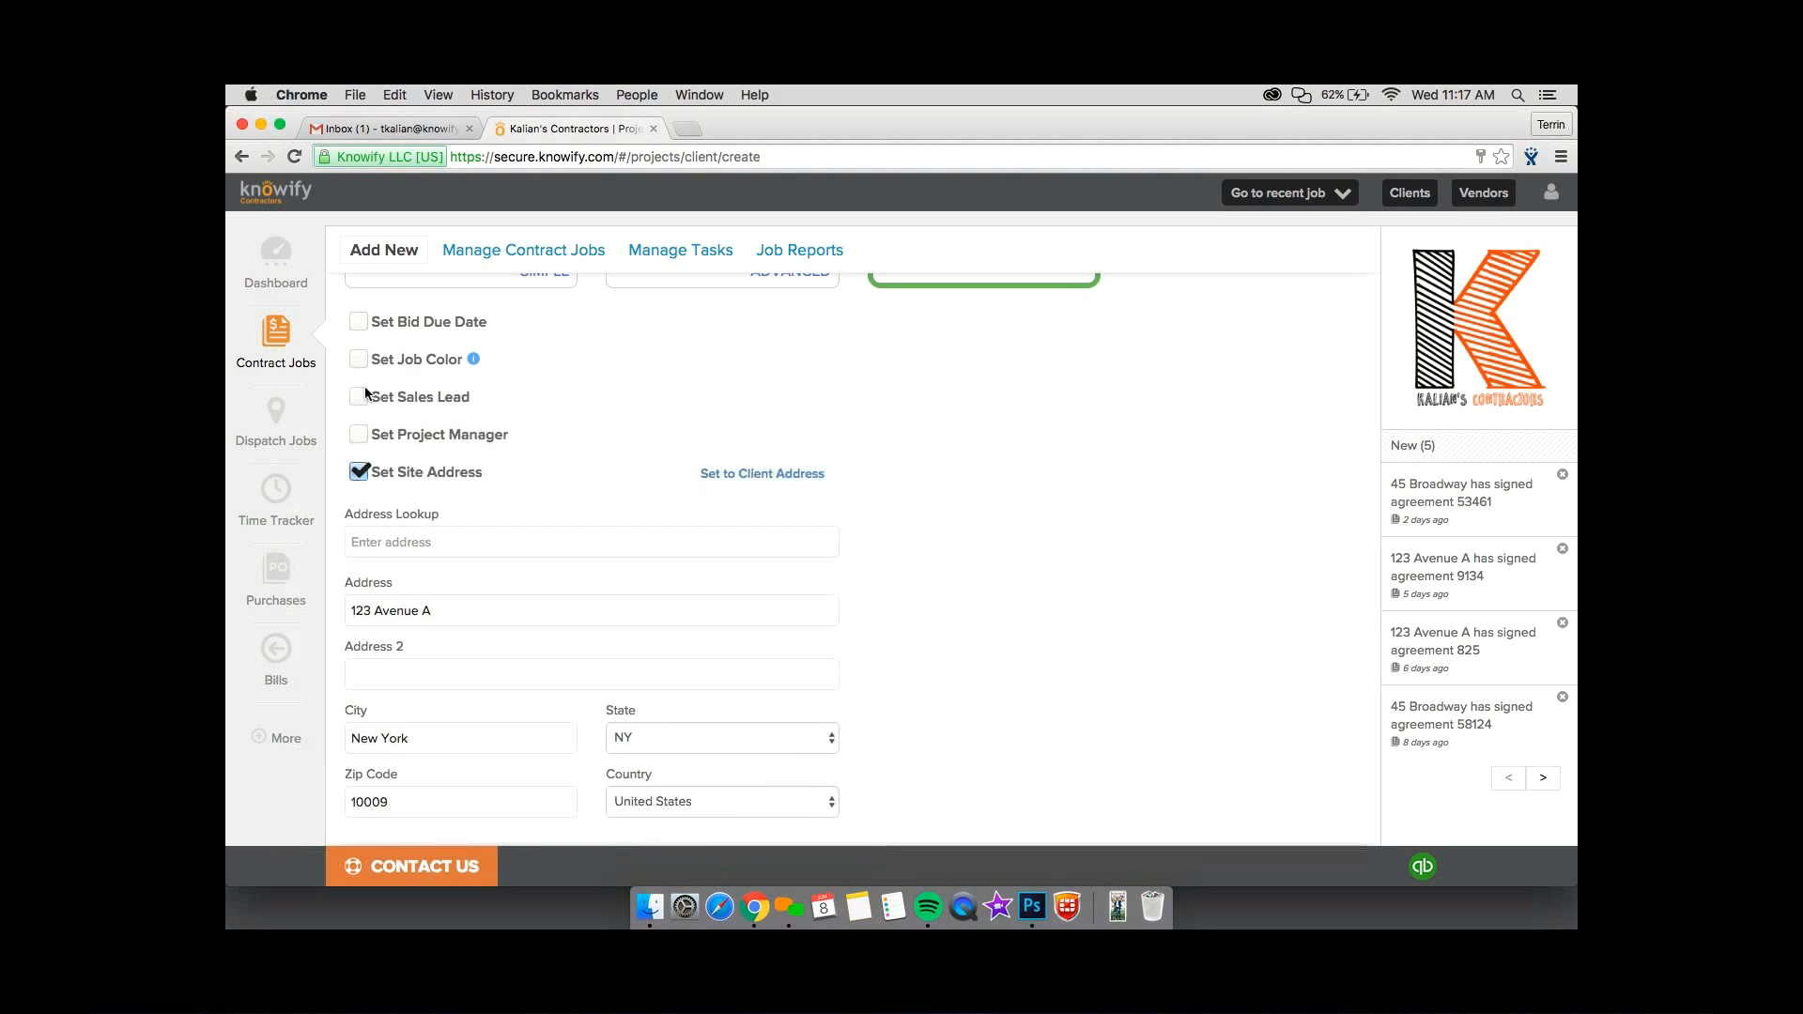
click(358, 435)
click(358, 434)
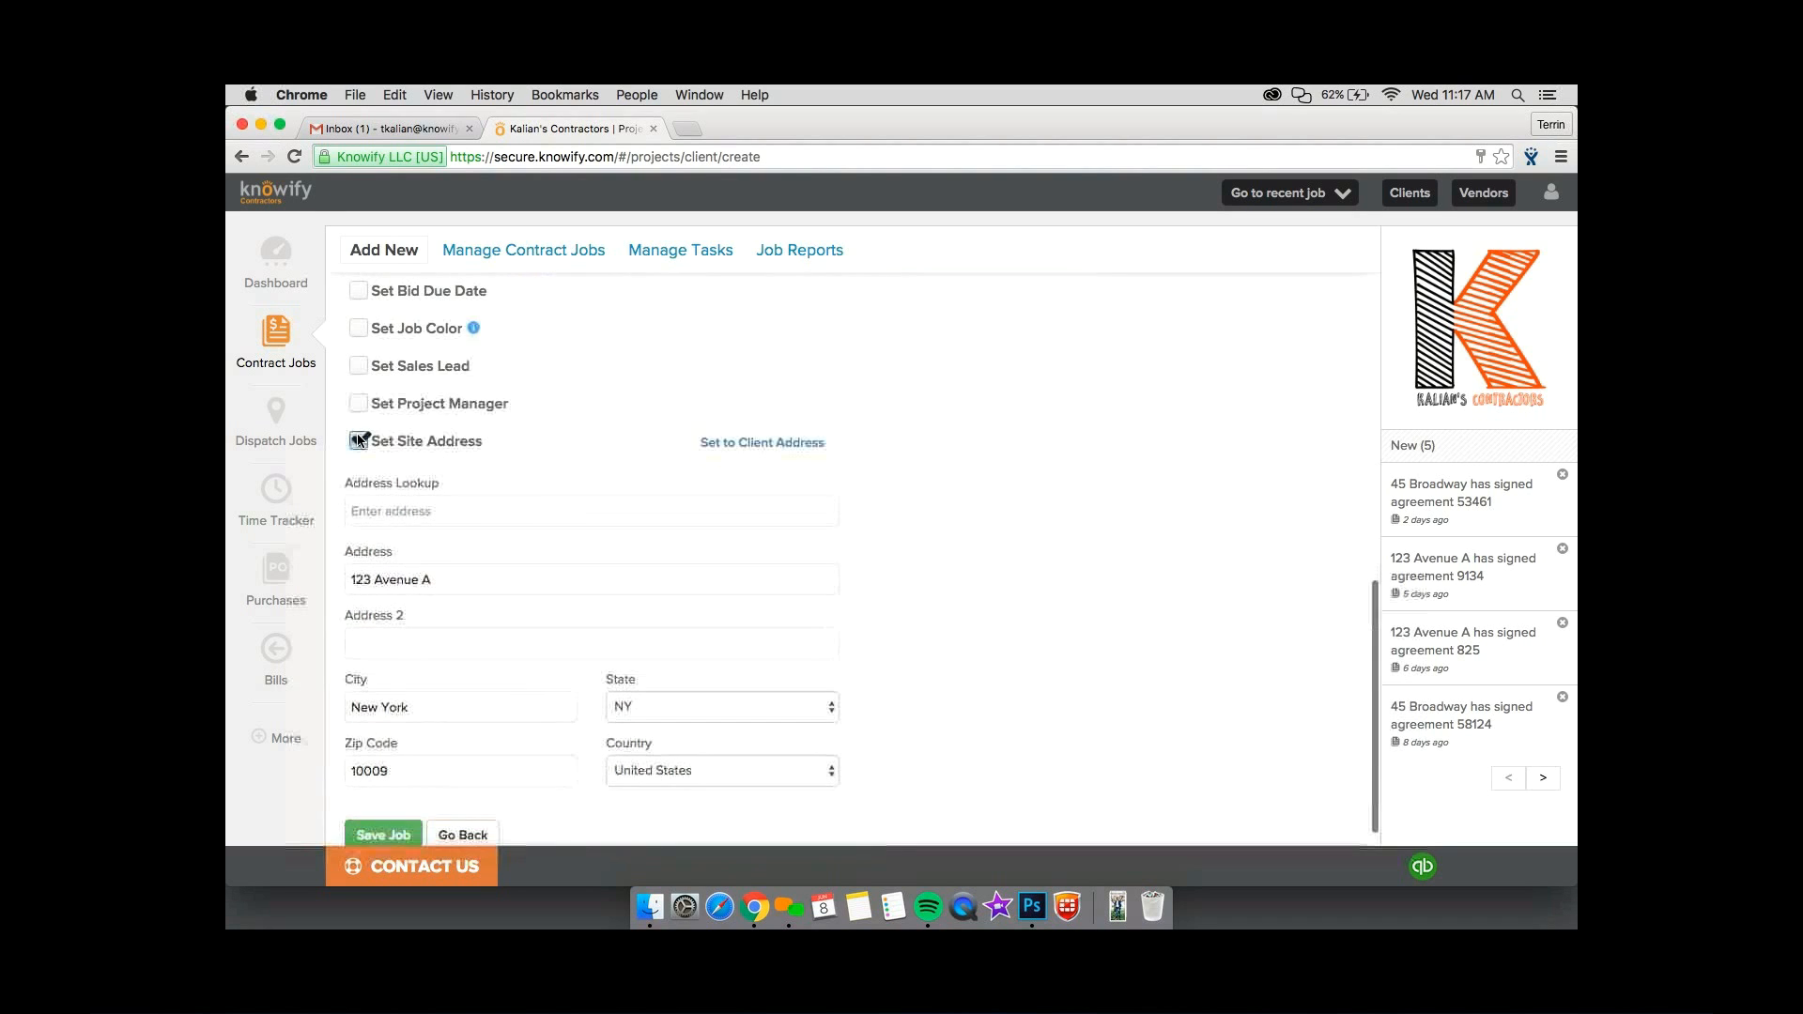
Save the new job and add a job phase named Phase 1 to its plan.
scroll(357, 433, down, 1)
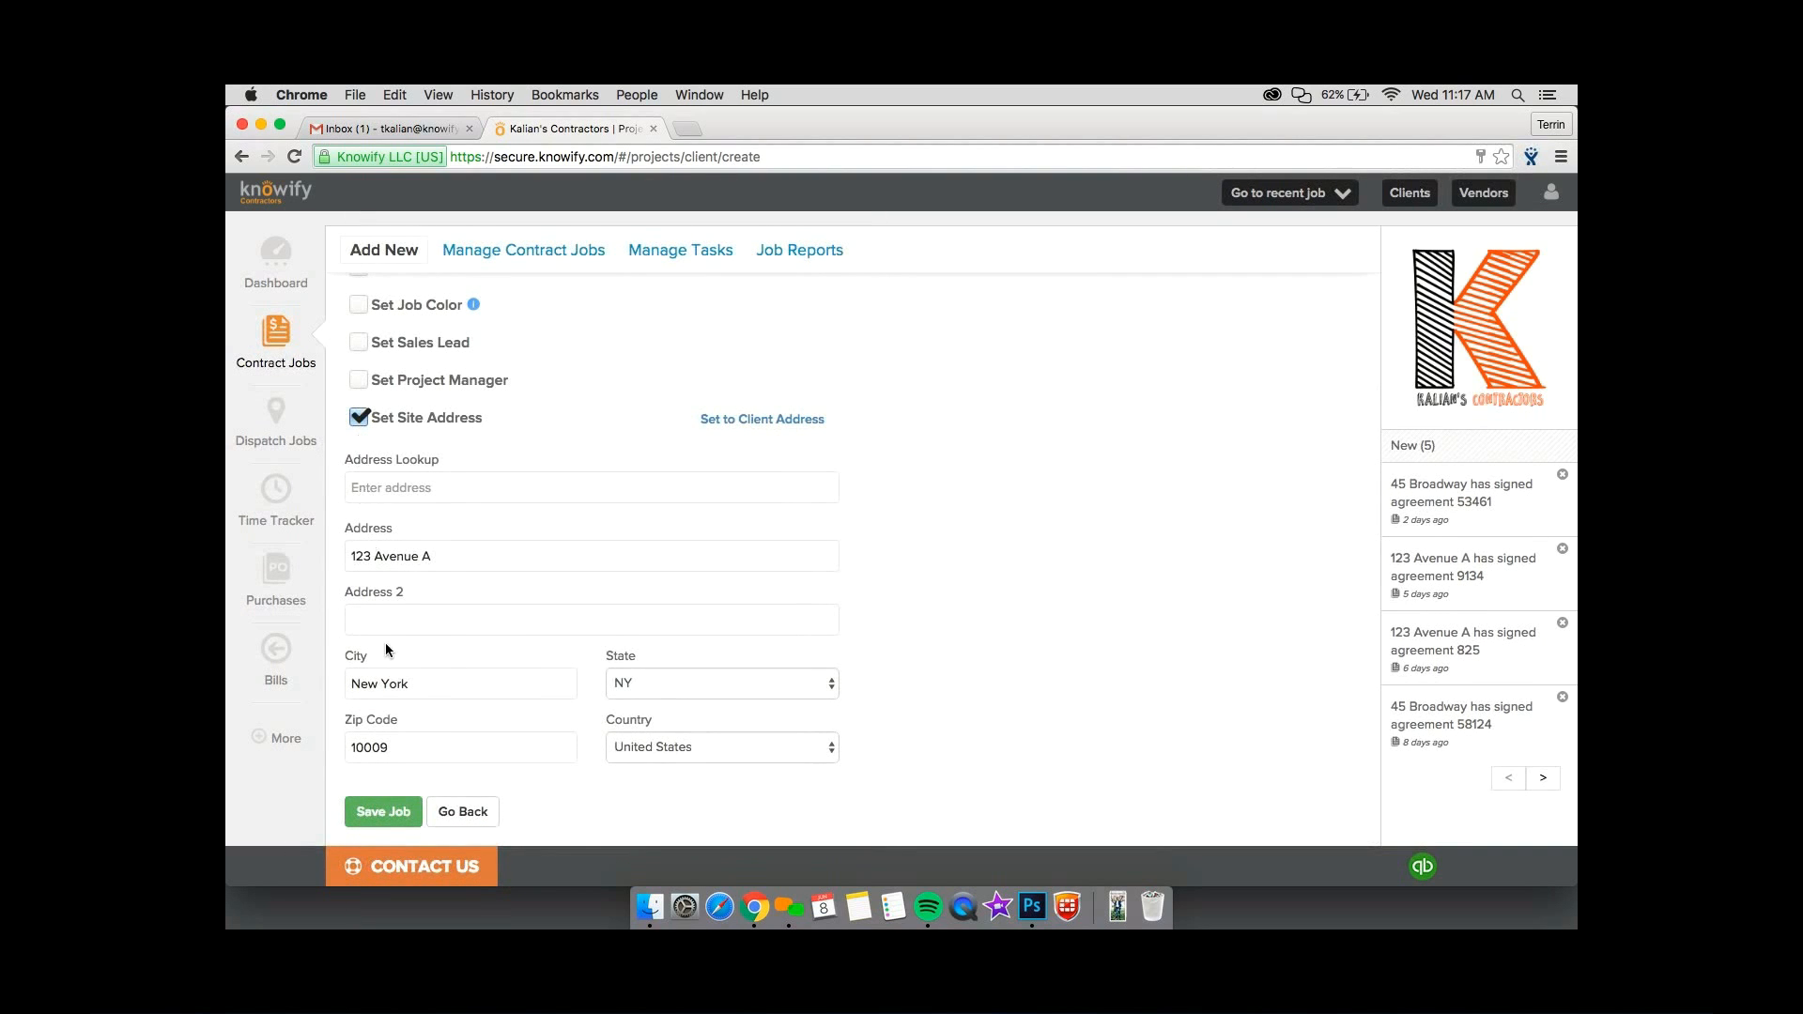
click(408, 797)
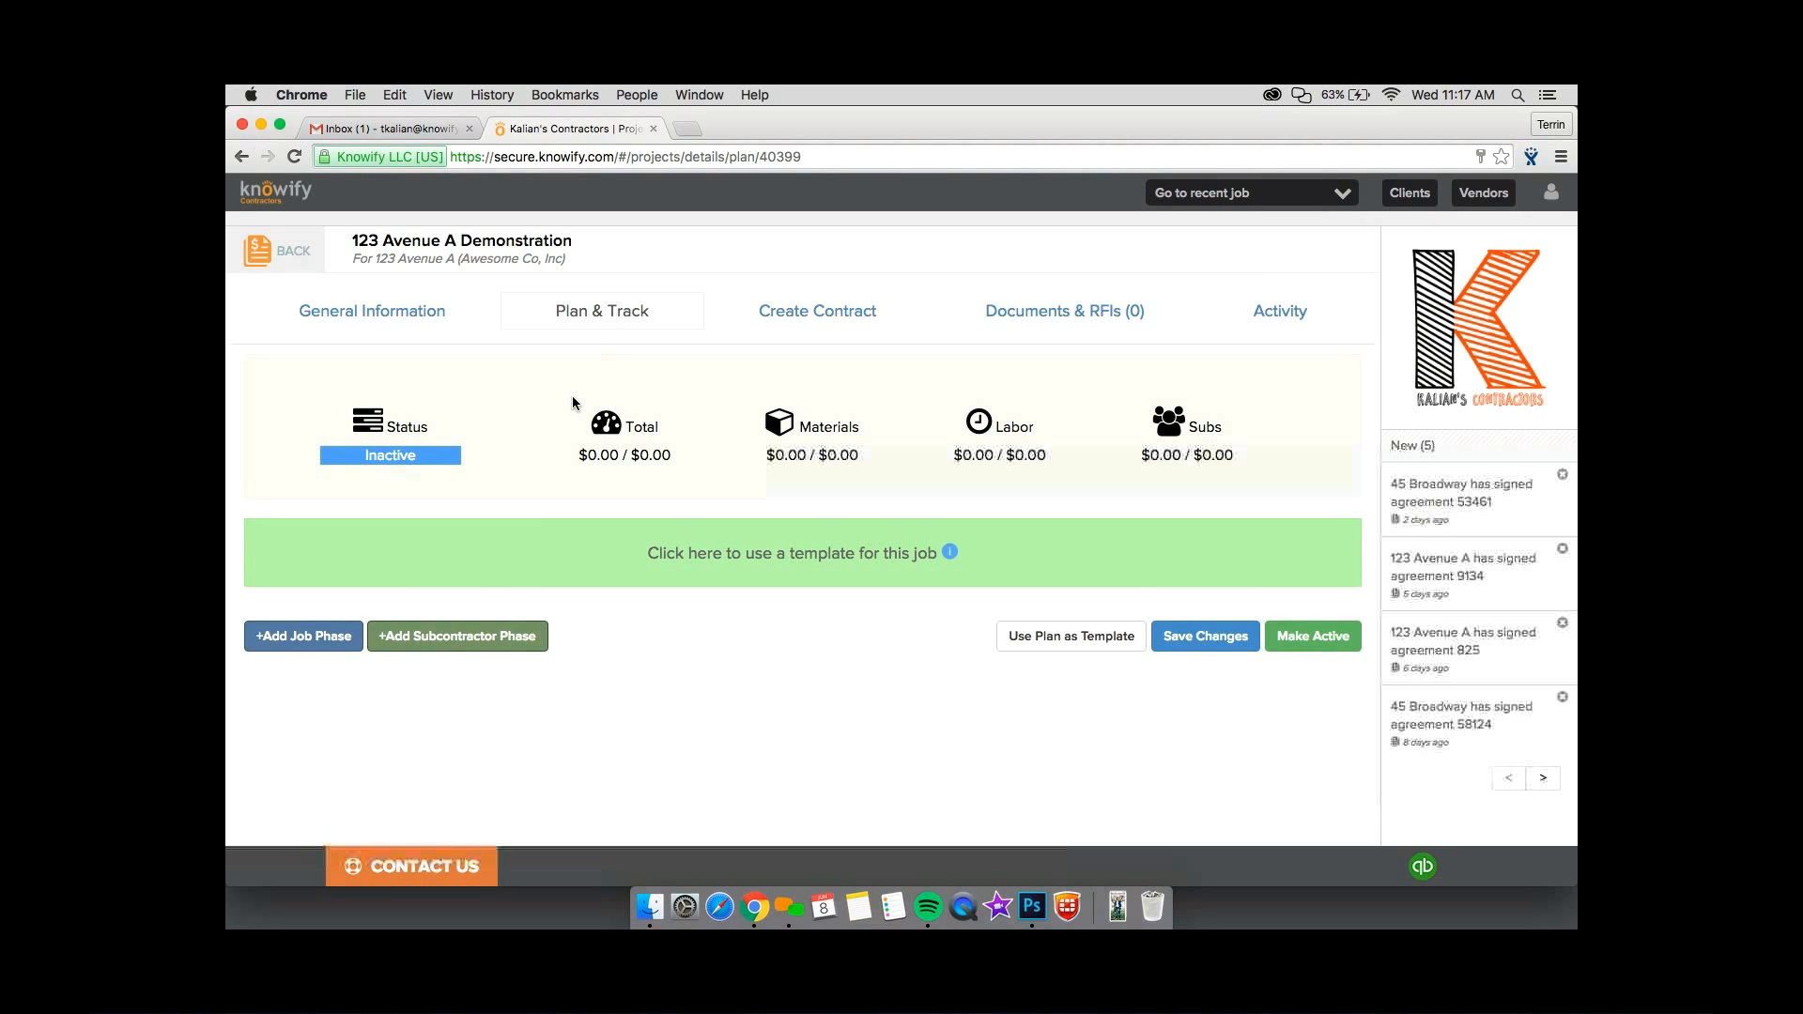
click(349, 639)
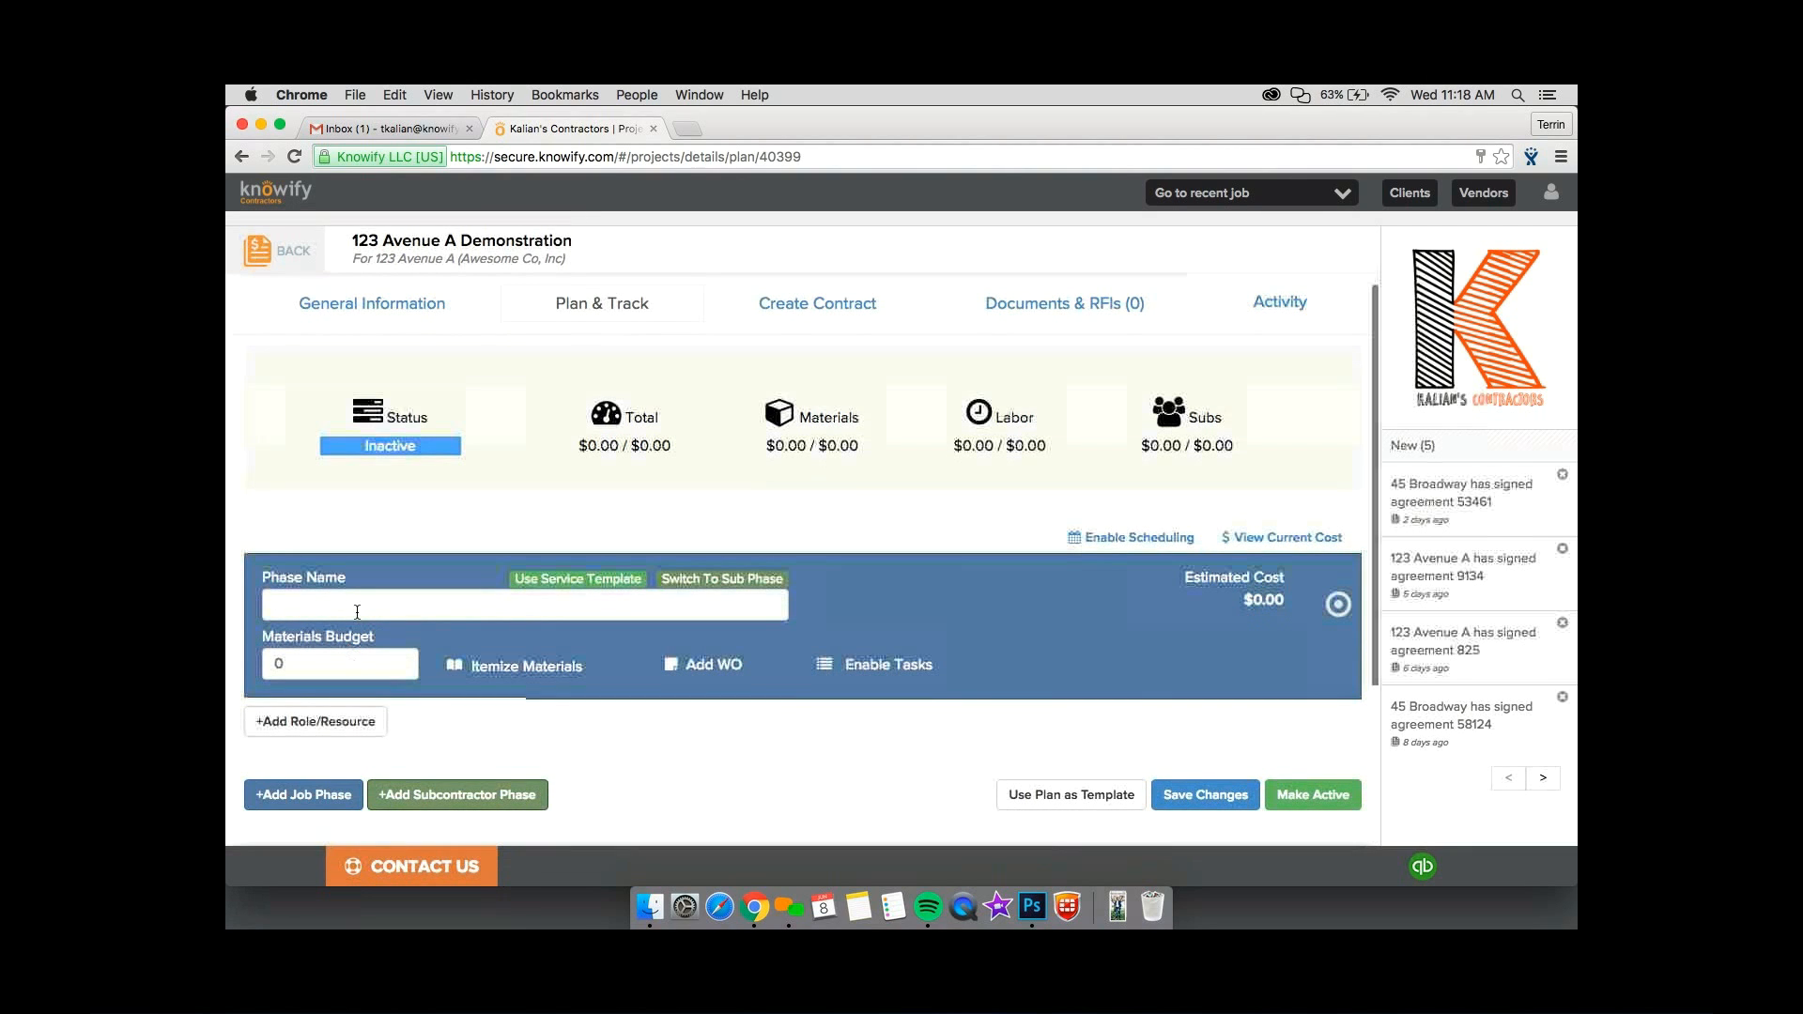
click(357, 611)
text(Phase 1)
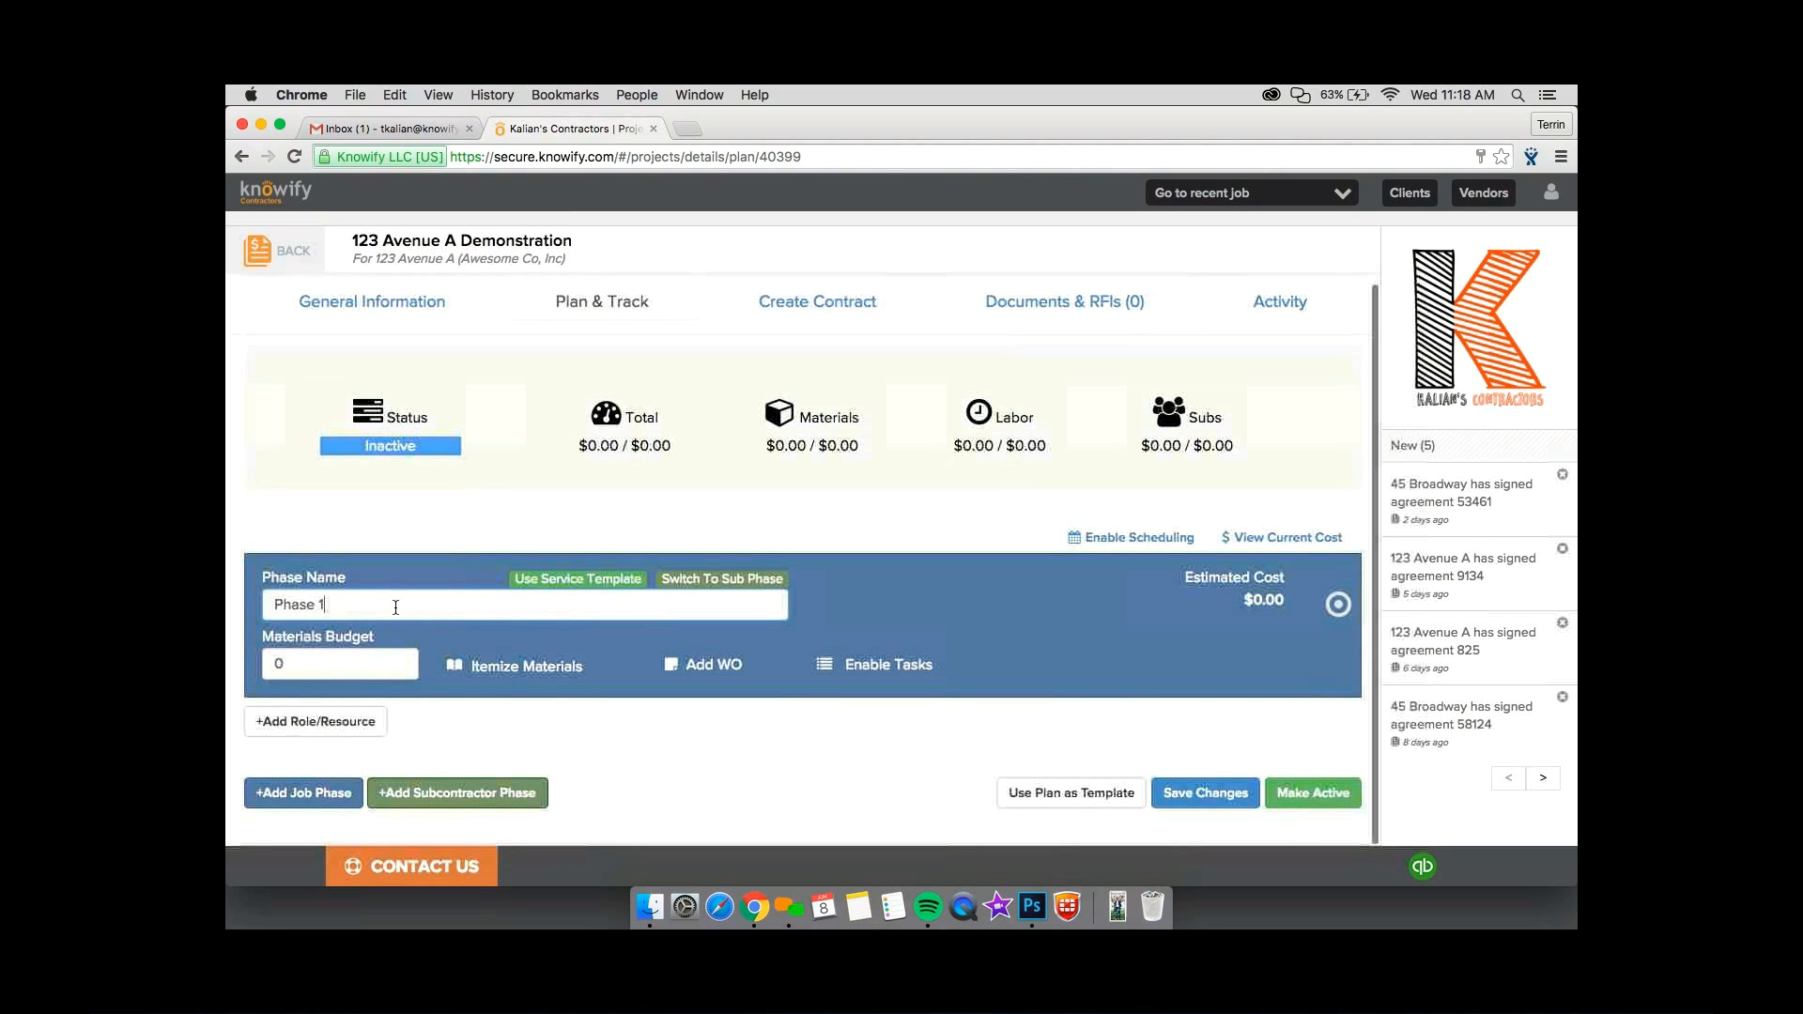
Enter 2300 as the lump-sum materials budget of Phase 1, and clear it again.
click(363, 655)
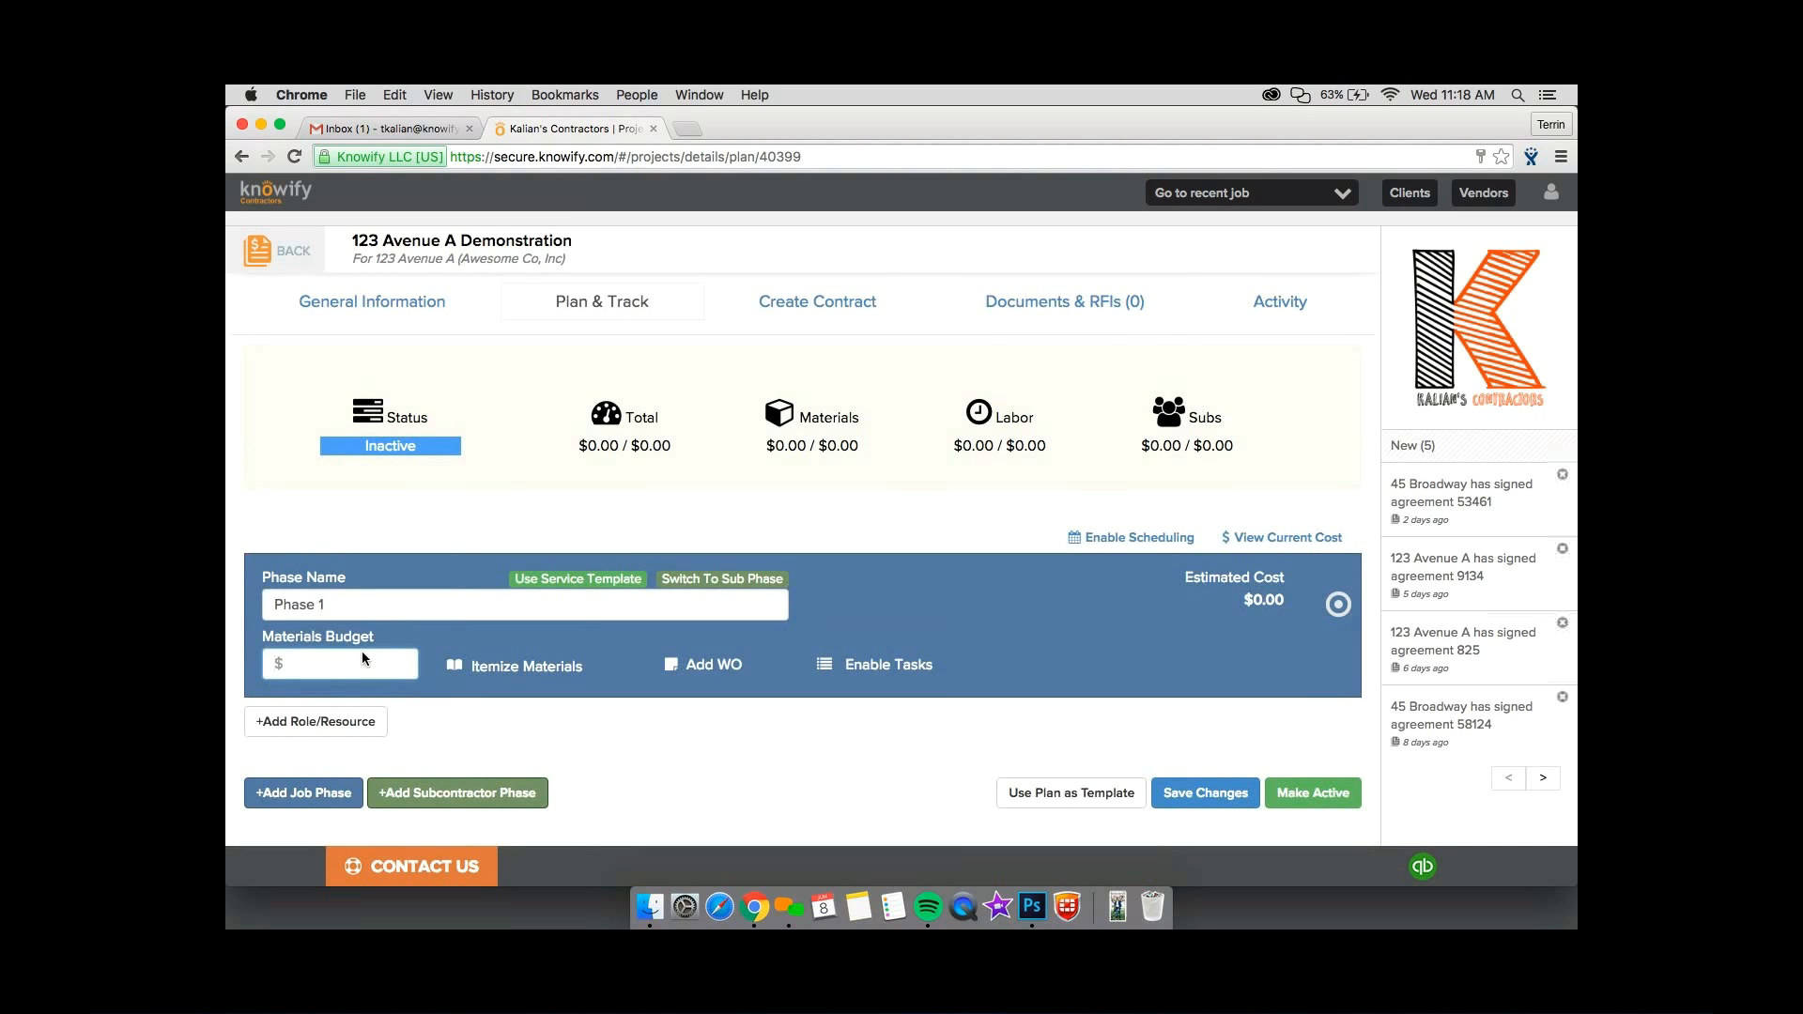
text(2300)
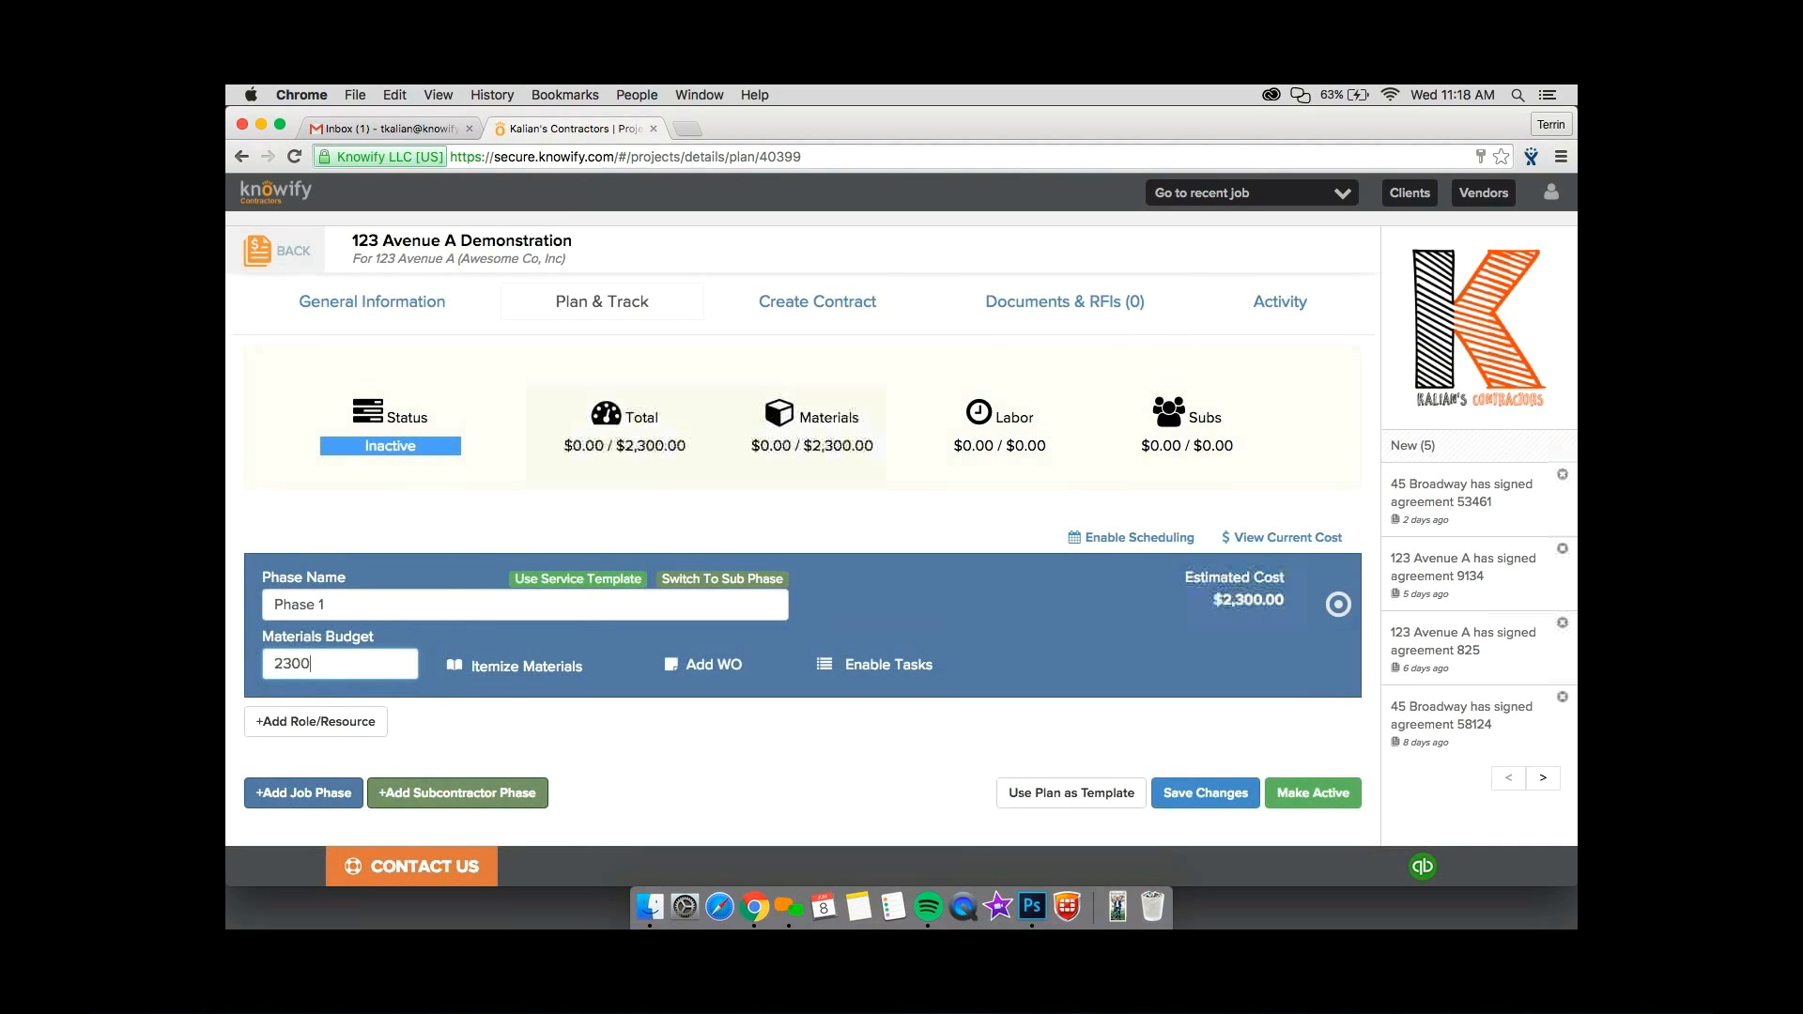
key(BackSpace)
key(BackSpace)
key(BackSpace)
key(BackSpace)
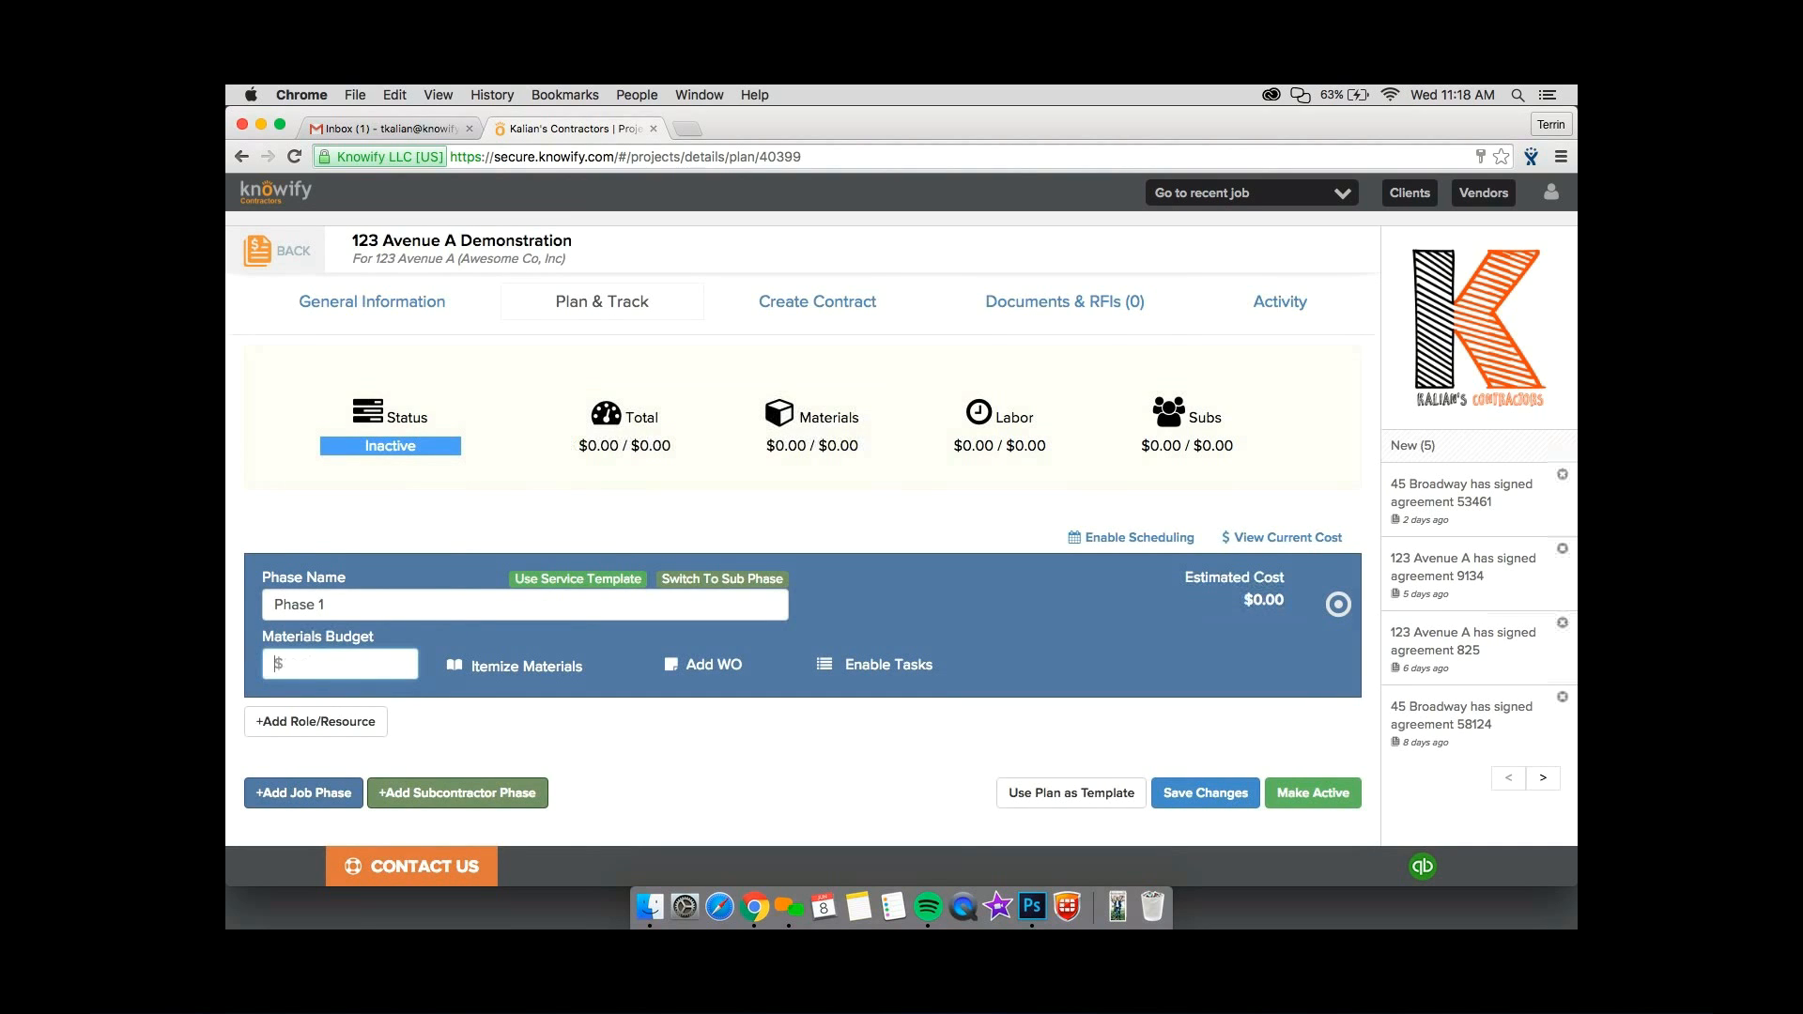
Itemize the Phase 1 materials, adding Lumber 2x4 - 8' Stud from the catalog with a quantity of 230.
click(515, 667)
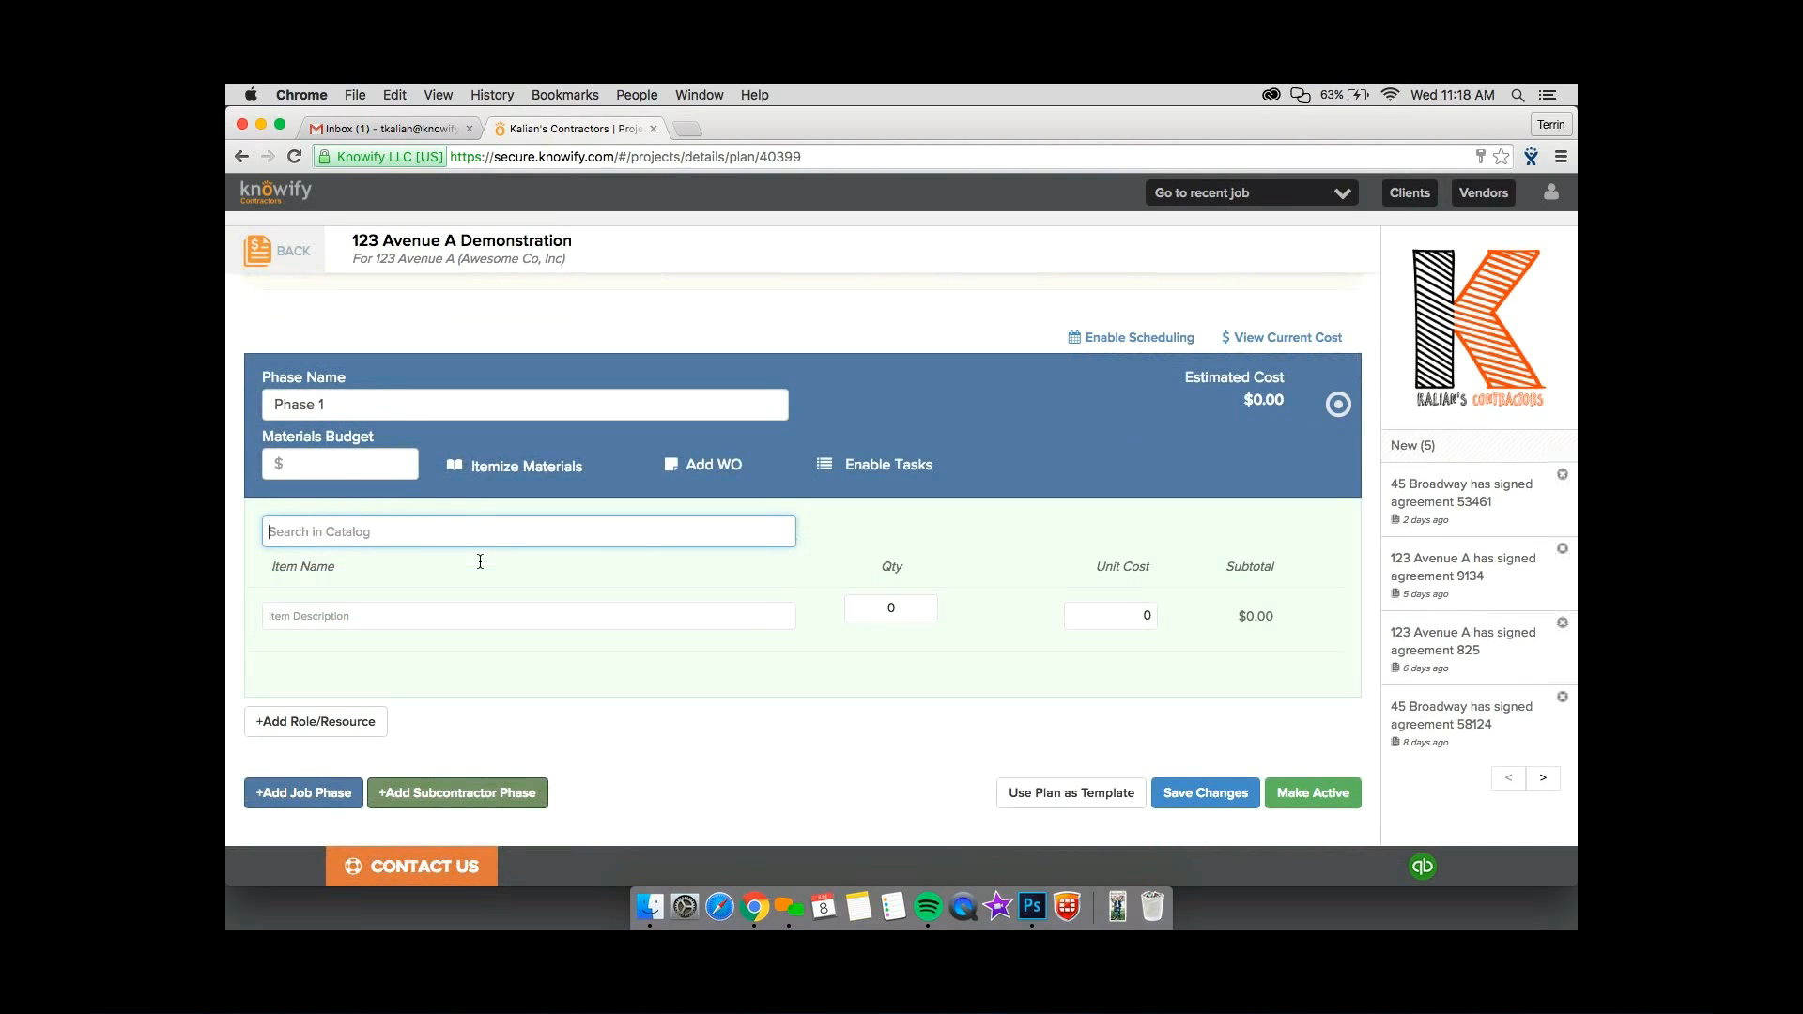
text(l)
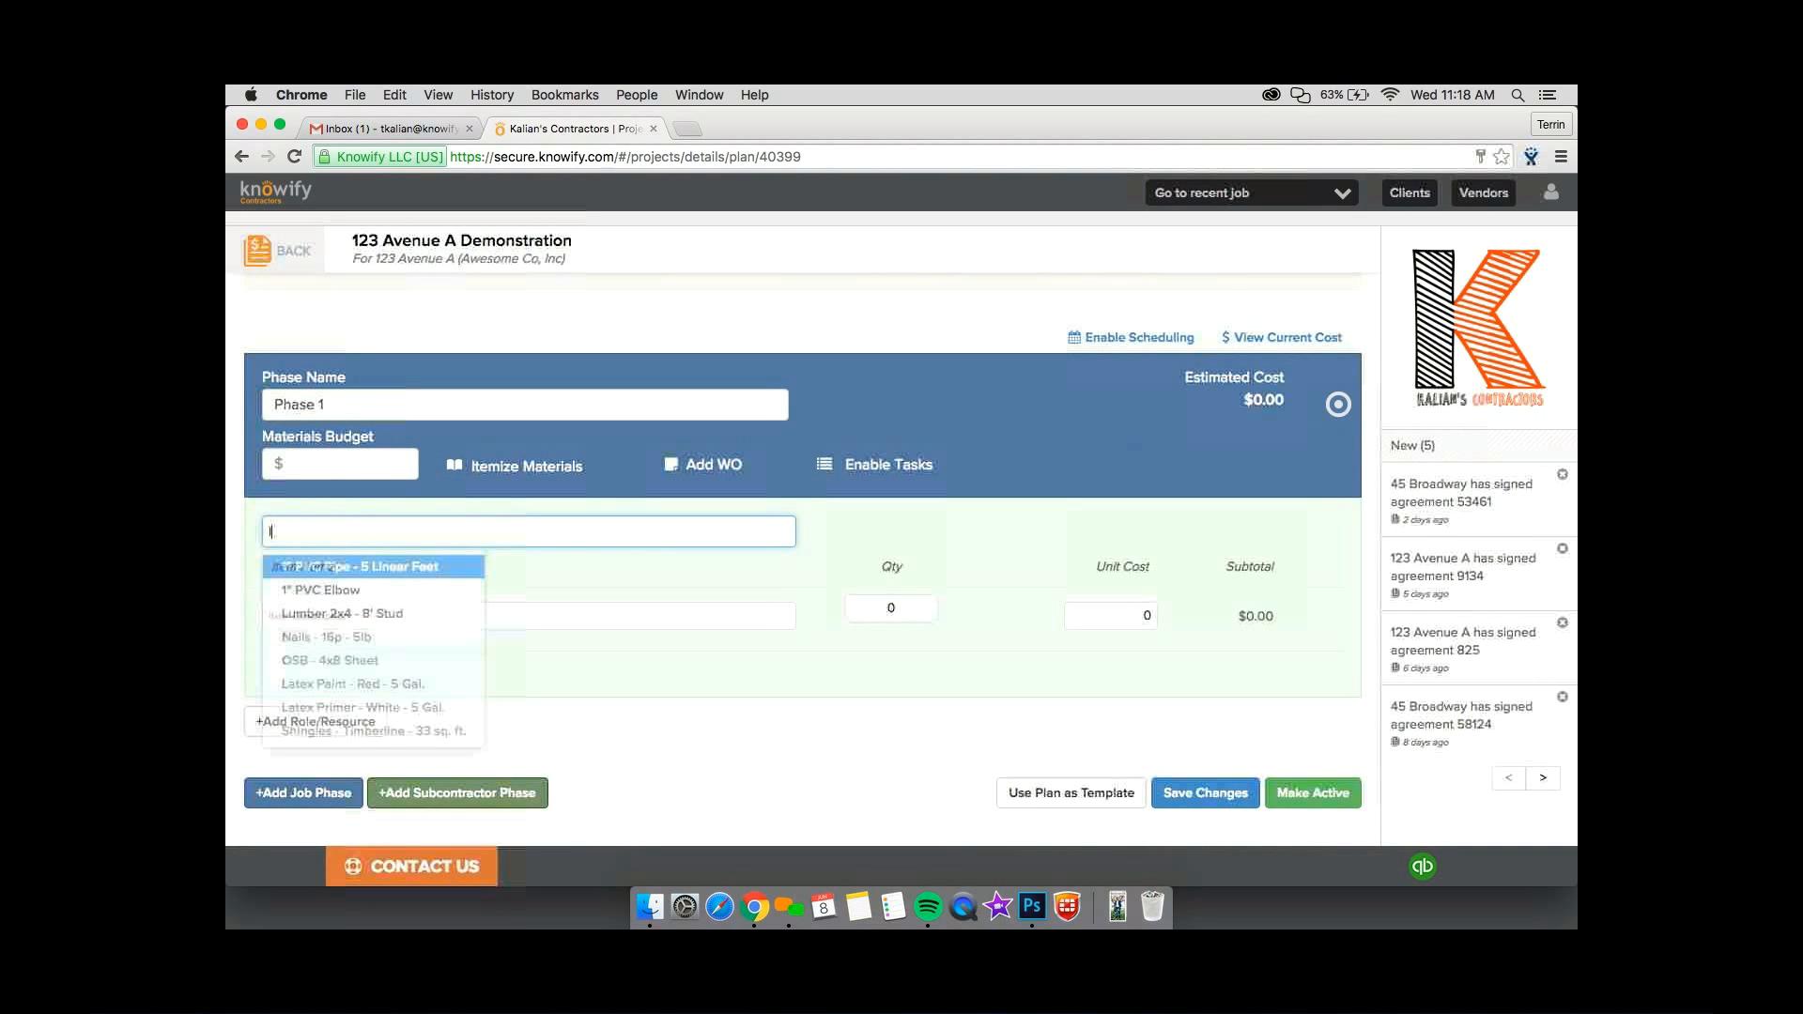
click(320, 613)
click(851, 608)
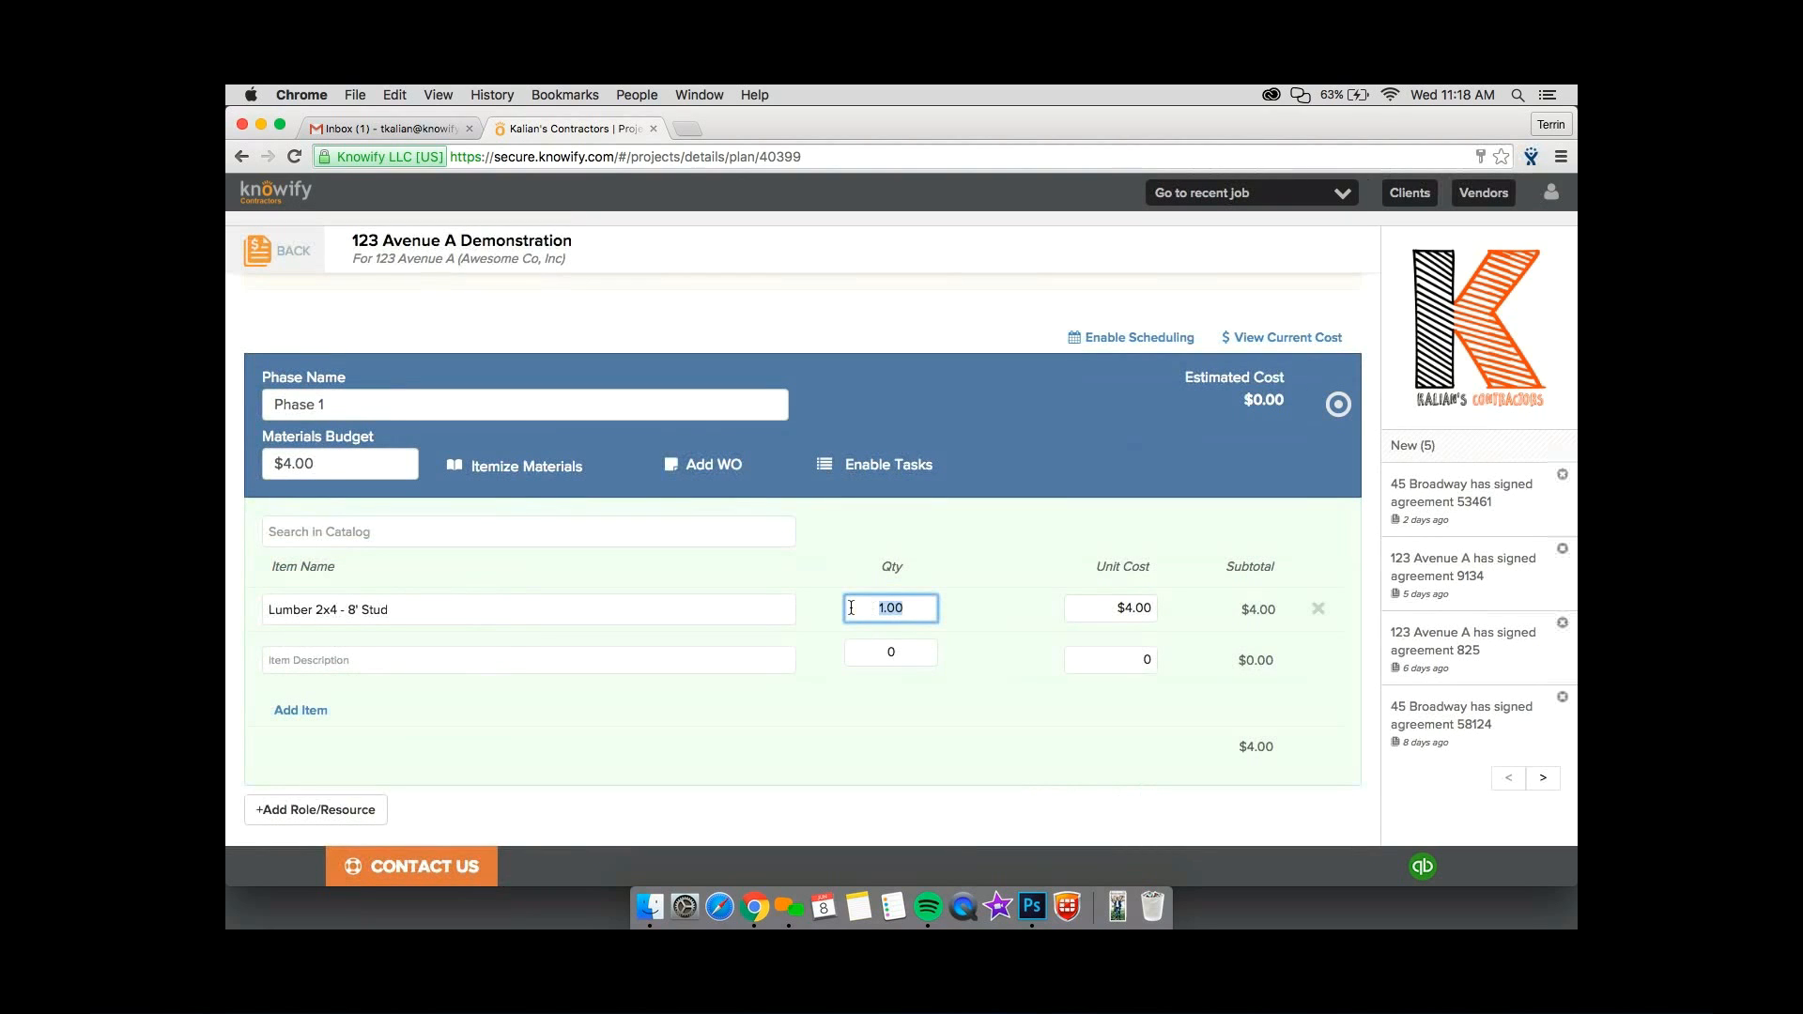
text(230)
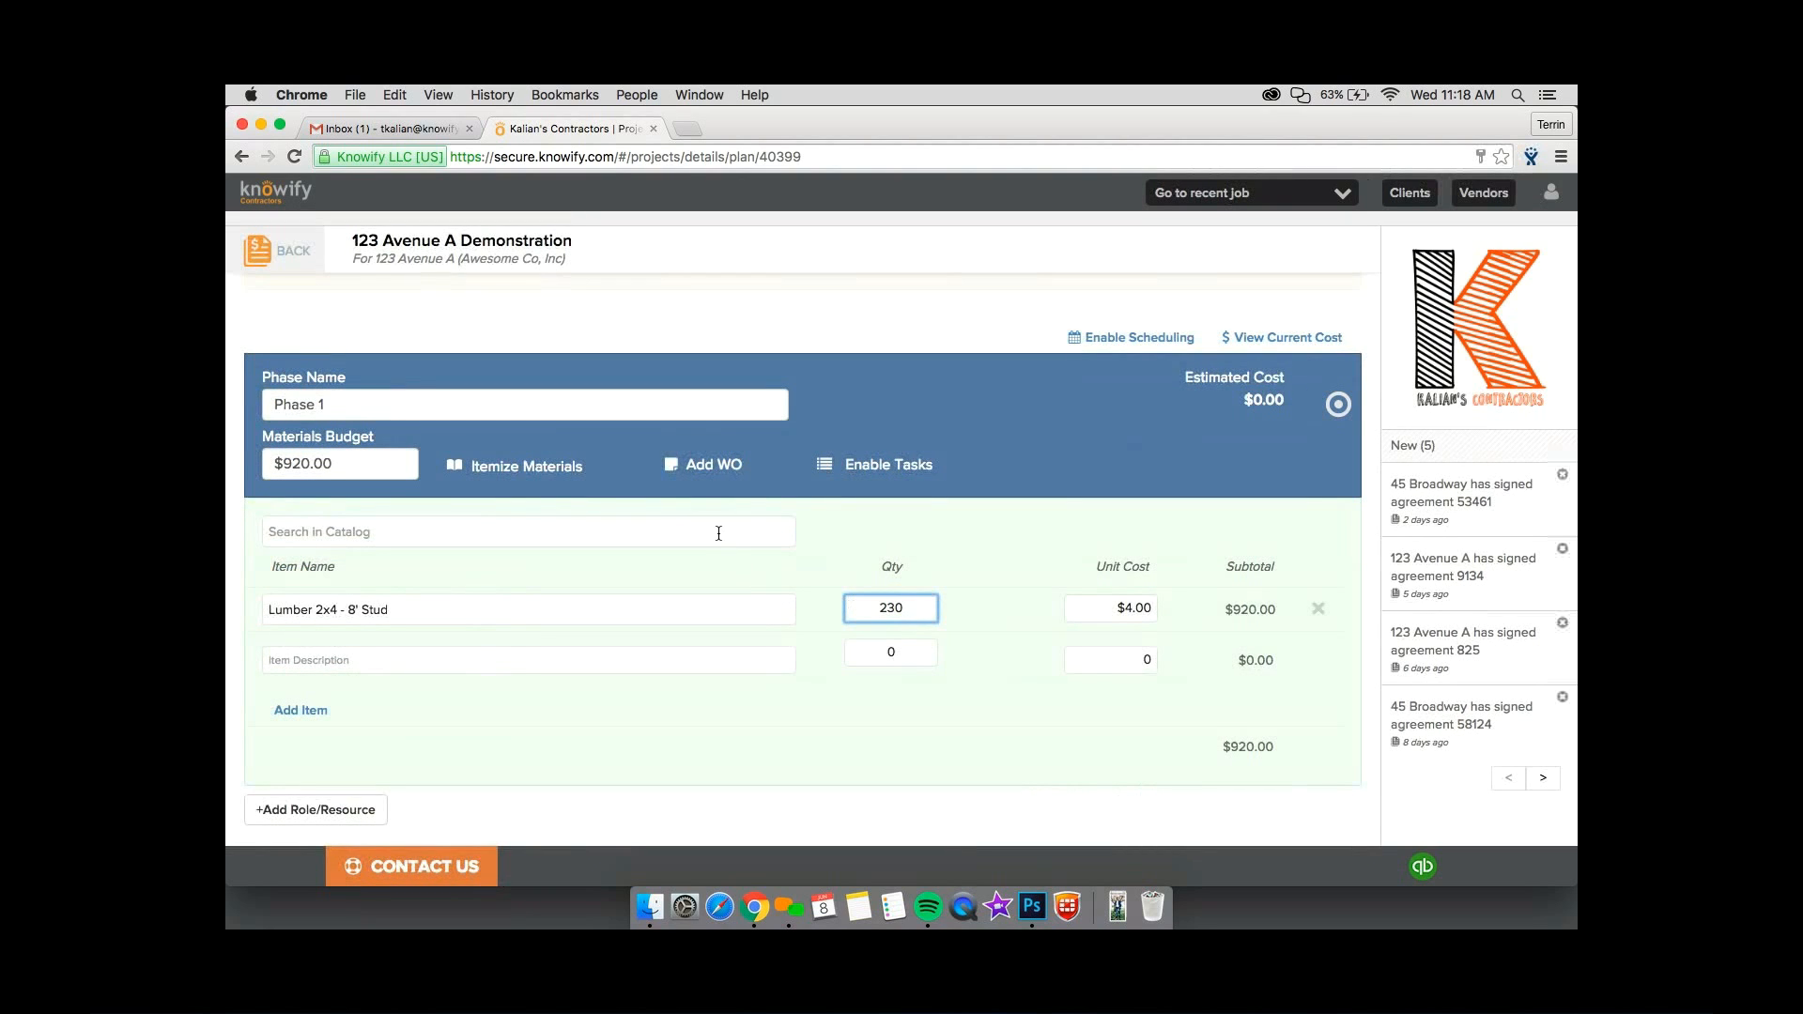
Add OSB - 4x8 Sheet from the catalog to the Phase 1 materials with a quantity of 200.
click(720, 534)
text(osb)
key(Return)
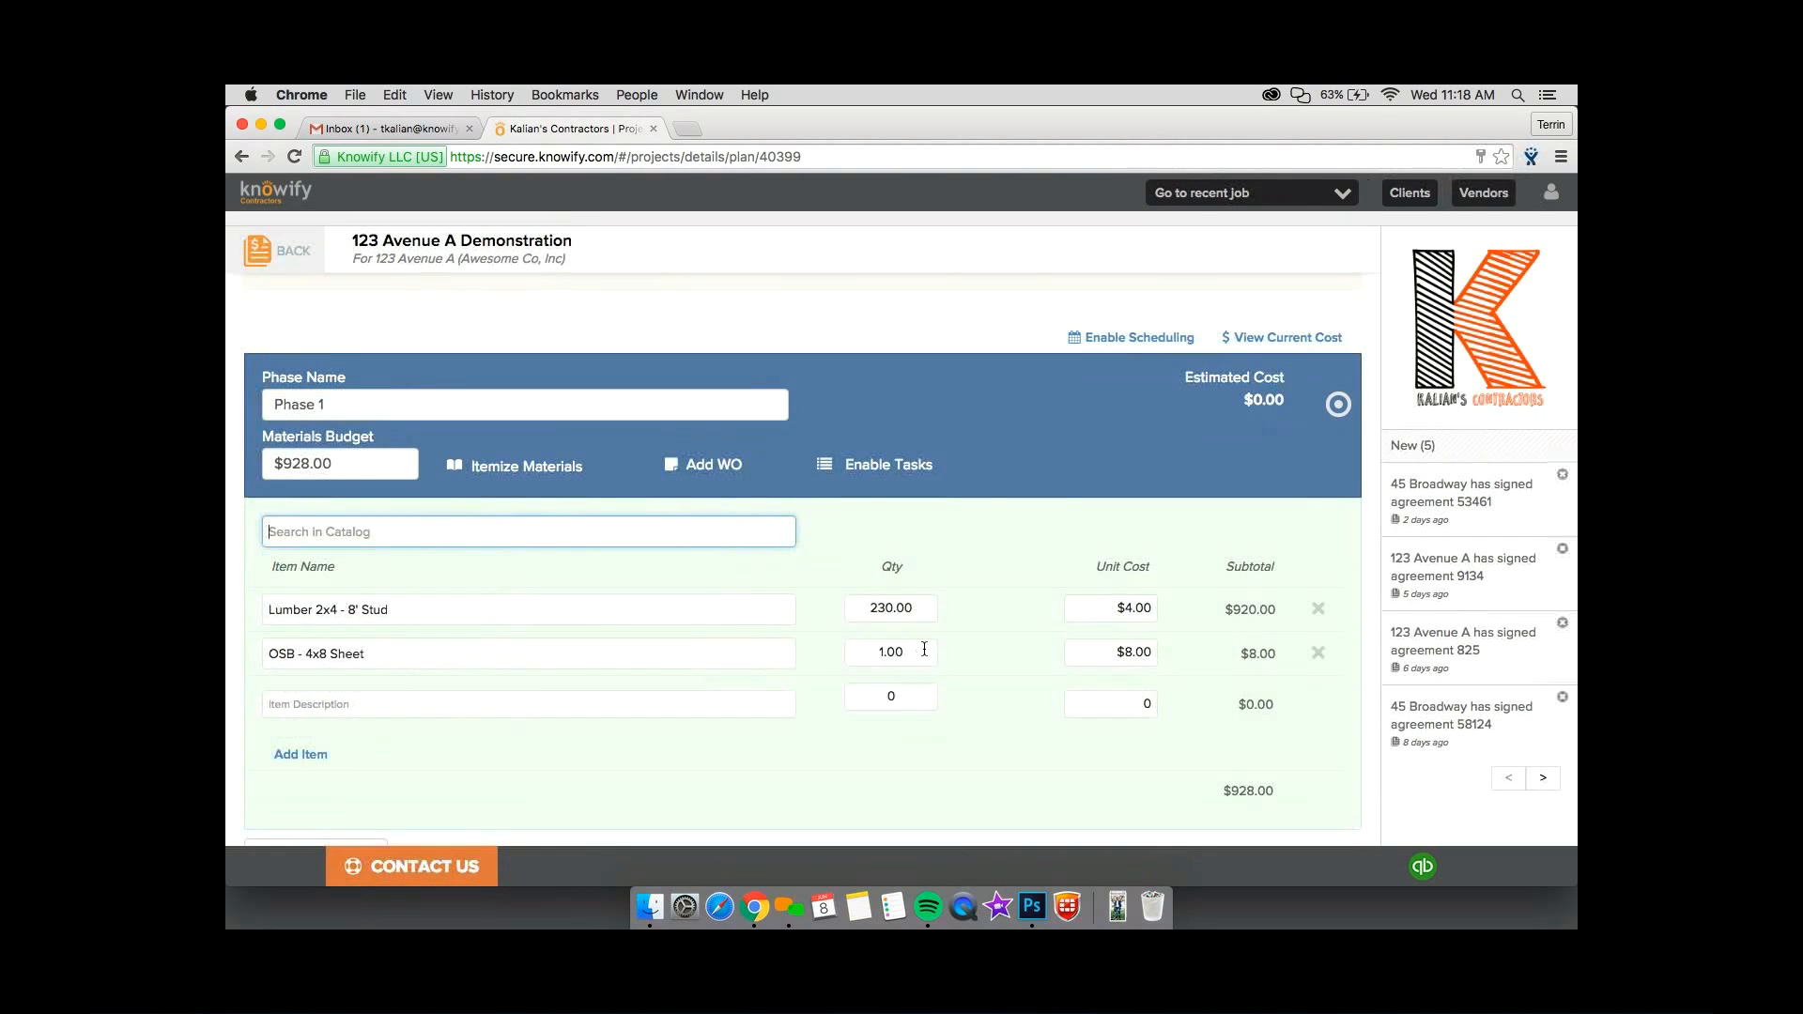
text(200)
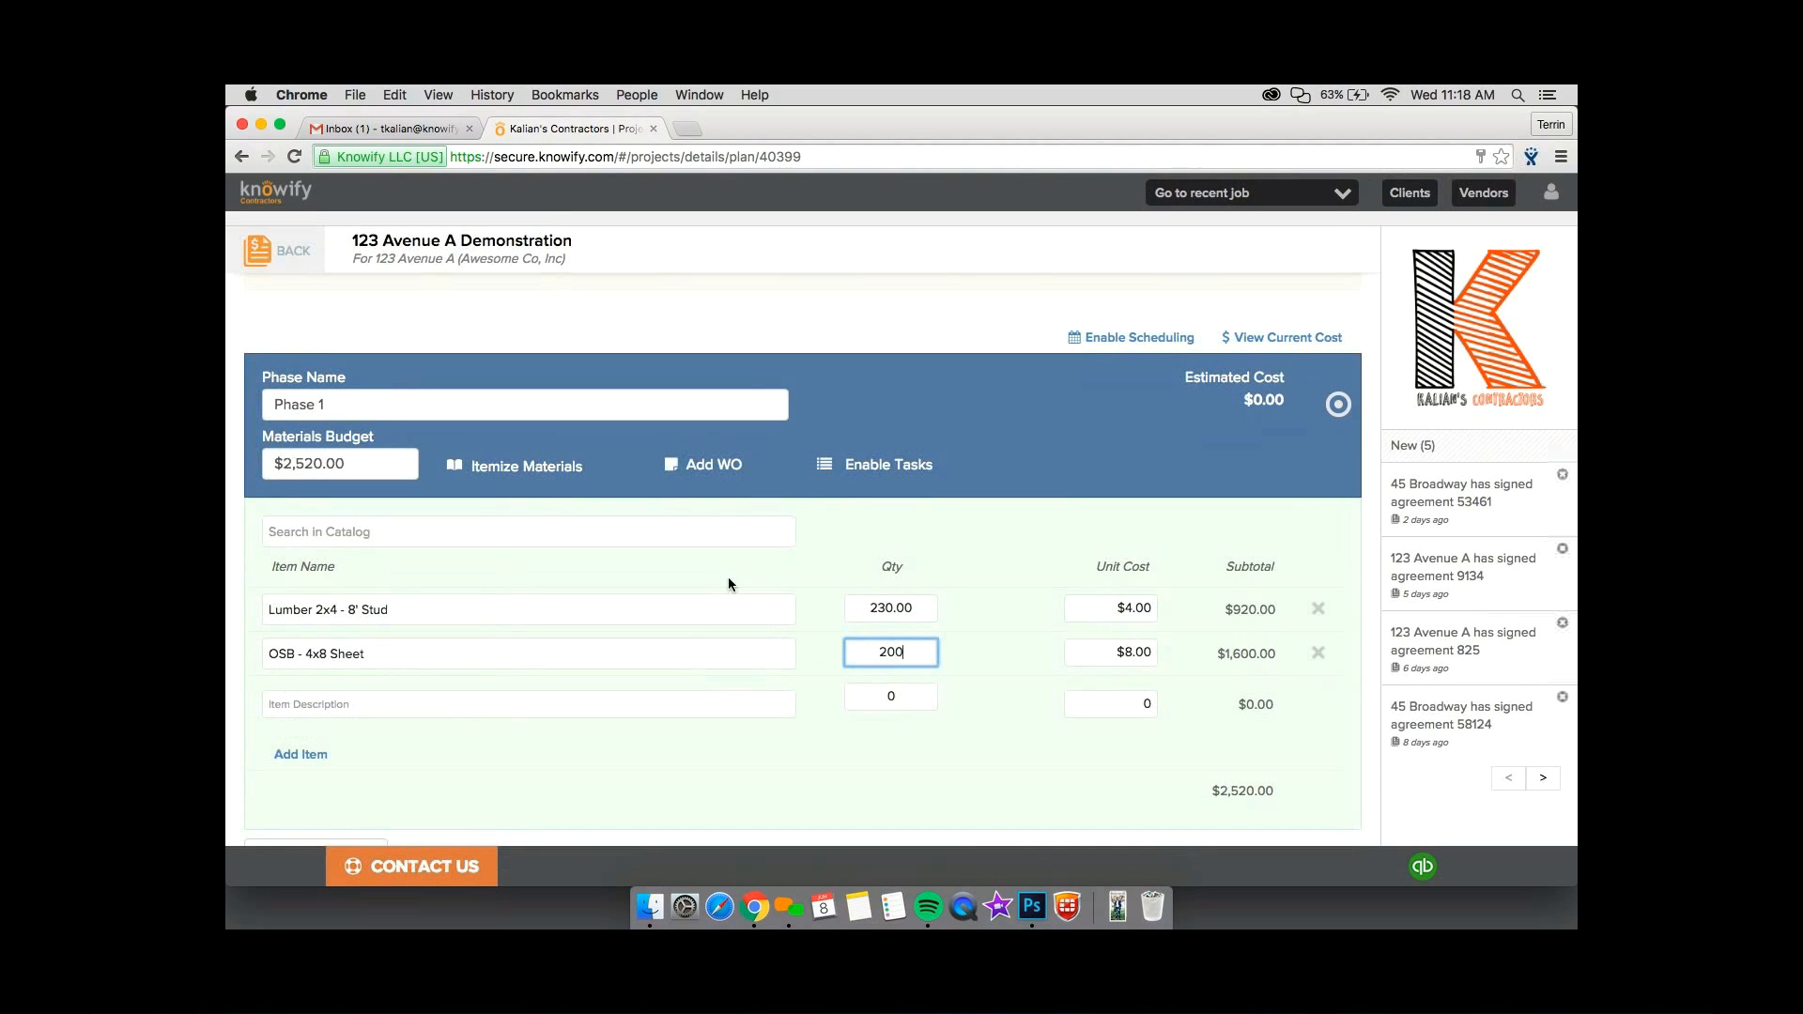
Add Nails - 16p - 5lb from the catalog to the Phase 1 materials with a quantity of 10.
click(700, 532)
text(nail)
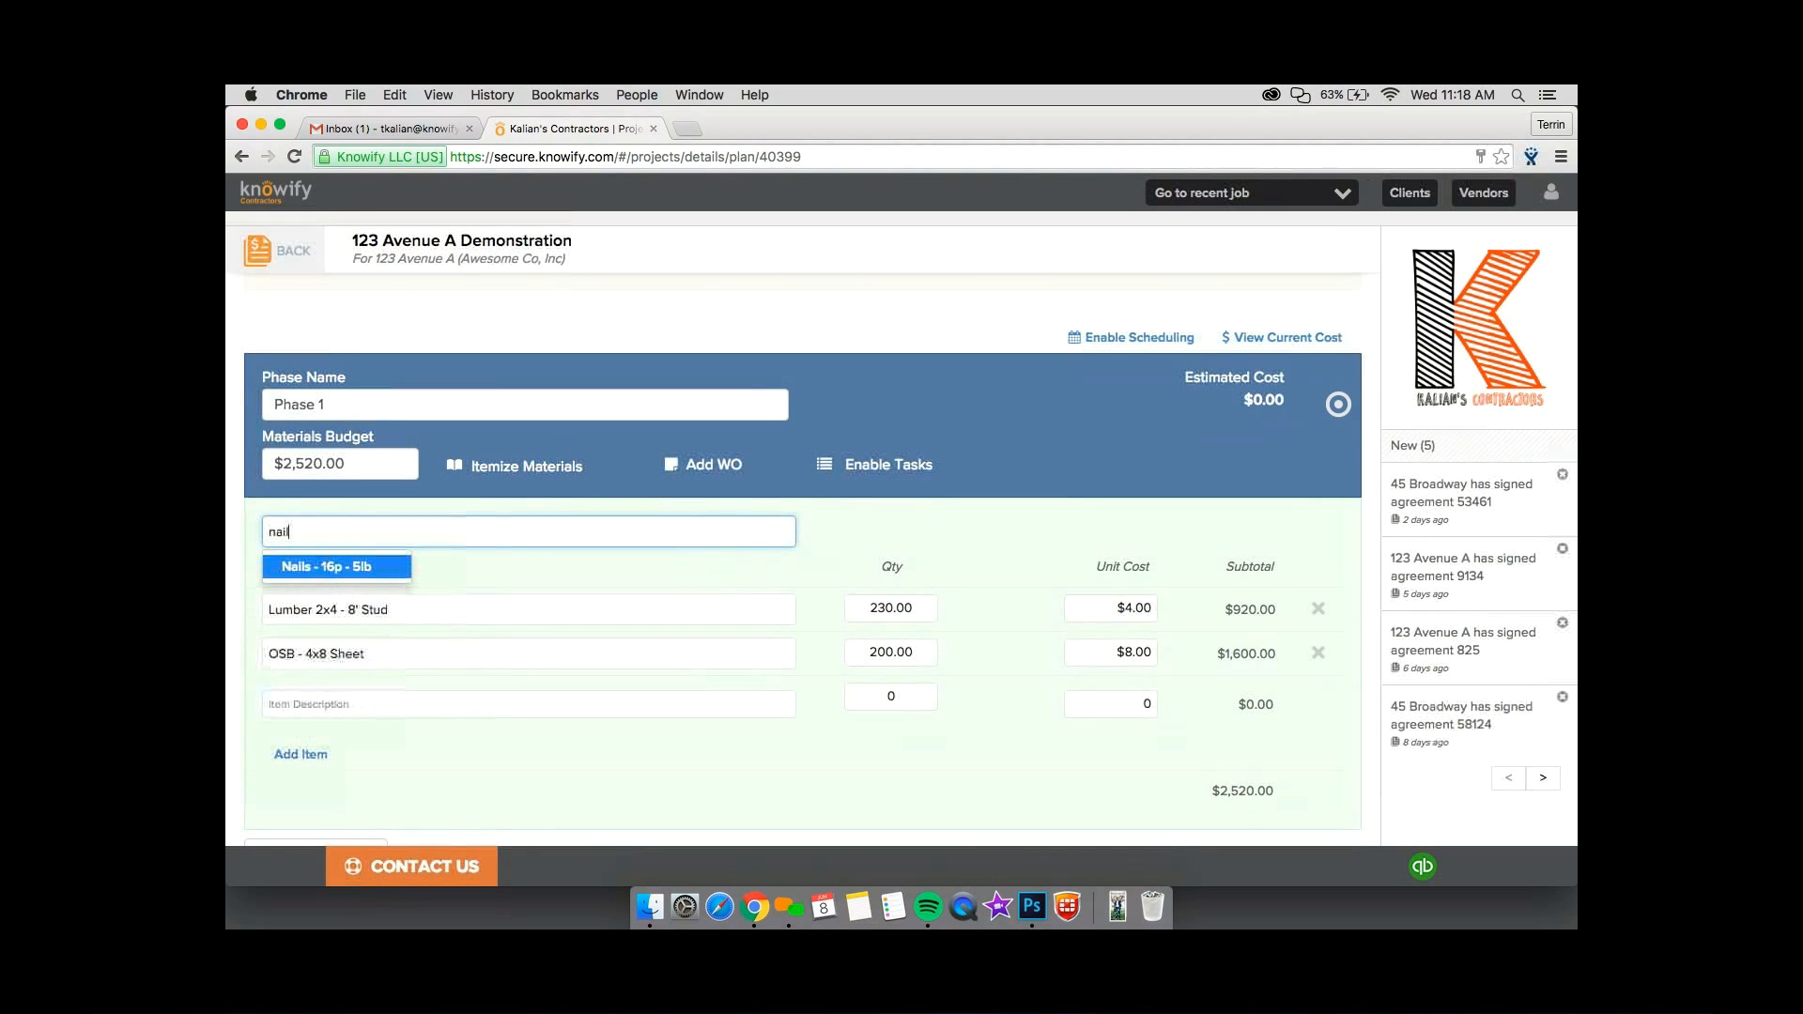
key(Return)
text(10)
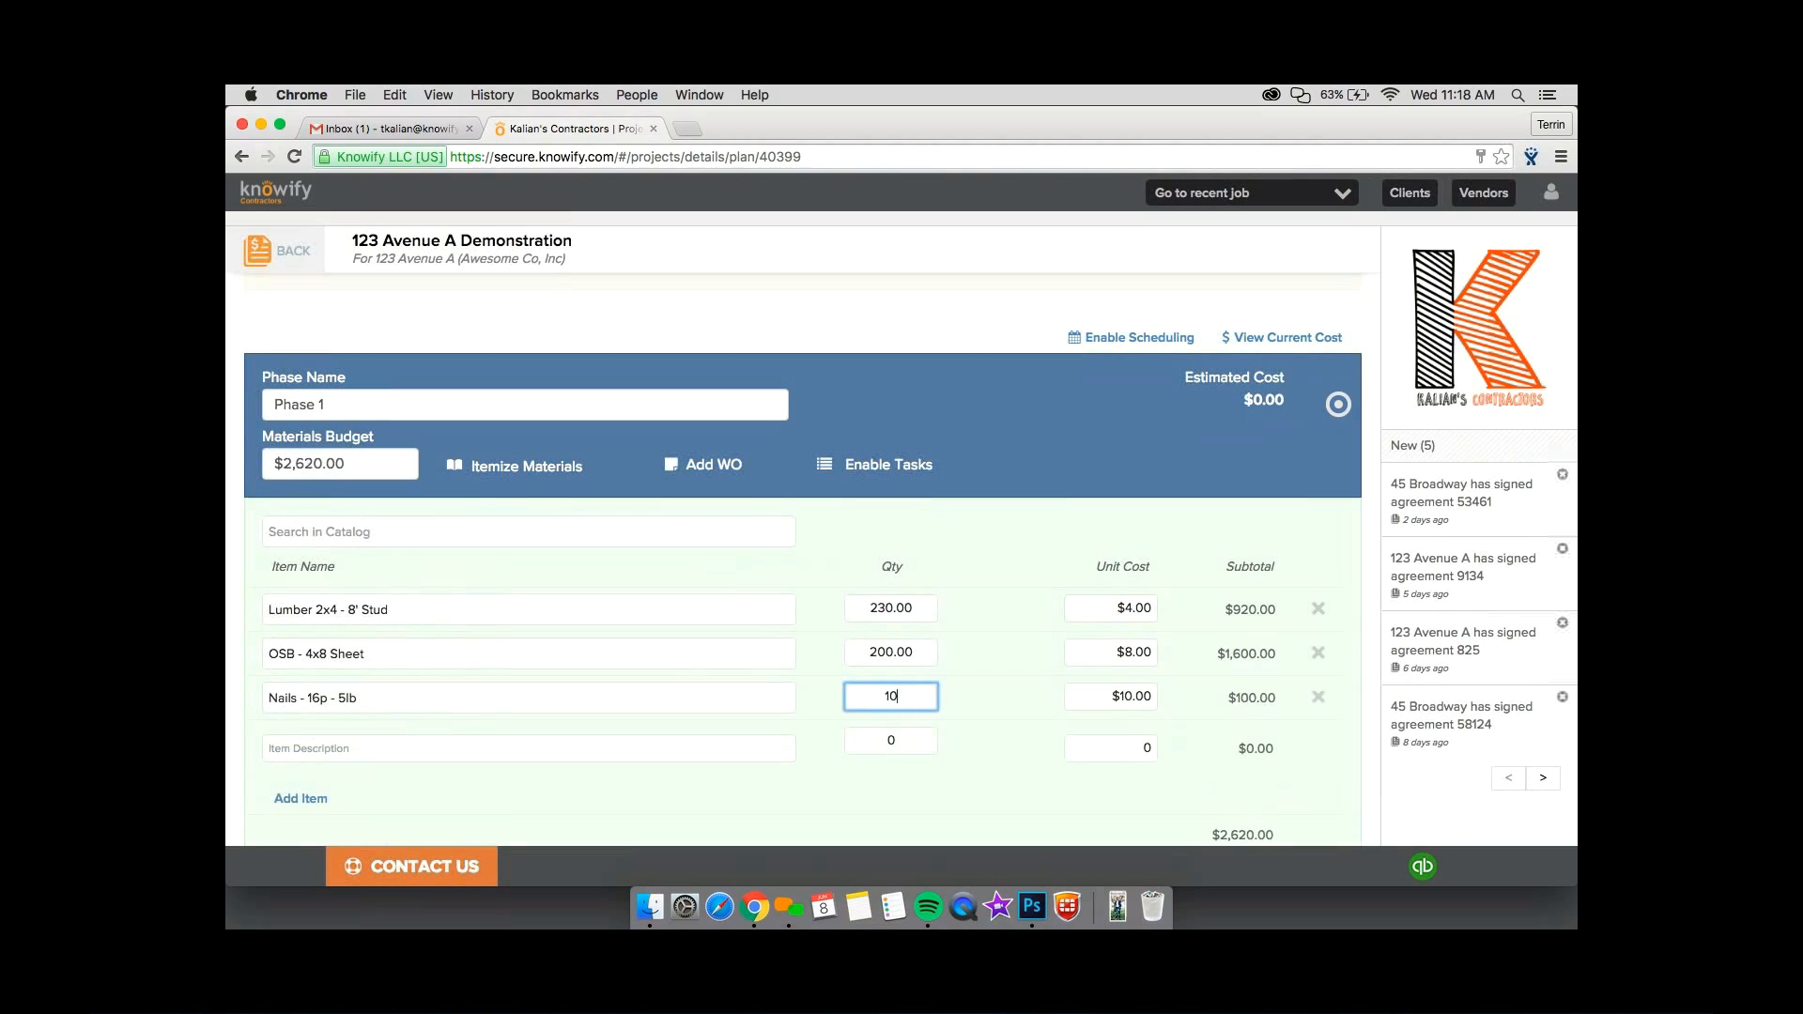
click(997, 709)
Add a role/resource line to Phase 1 for an individual Construction laborer with 40 hours.
scroll(996, 708, down, 3)
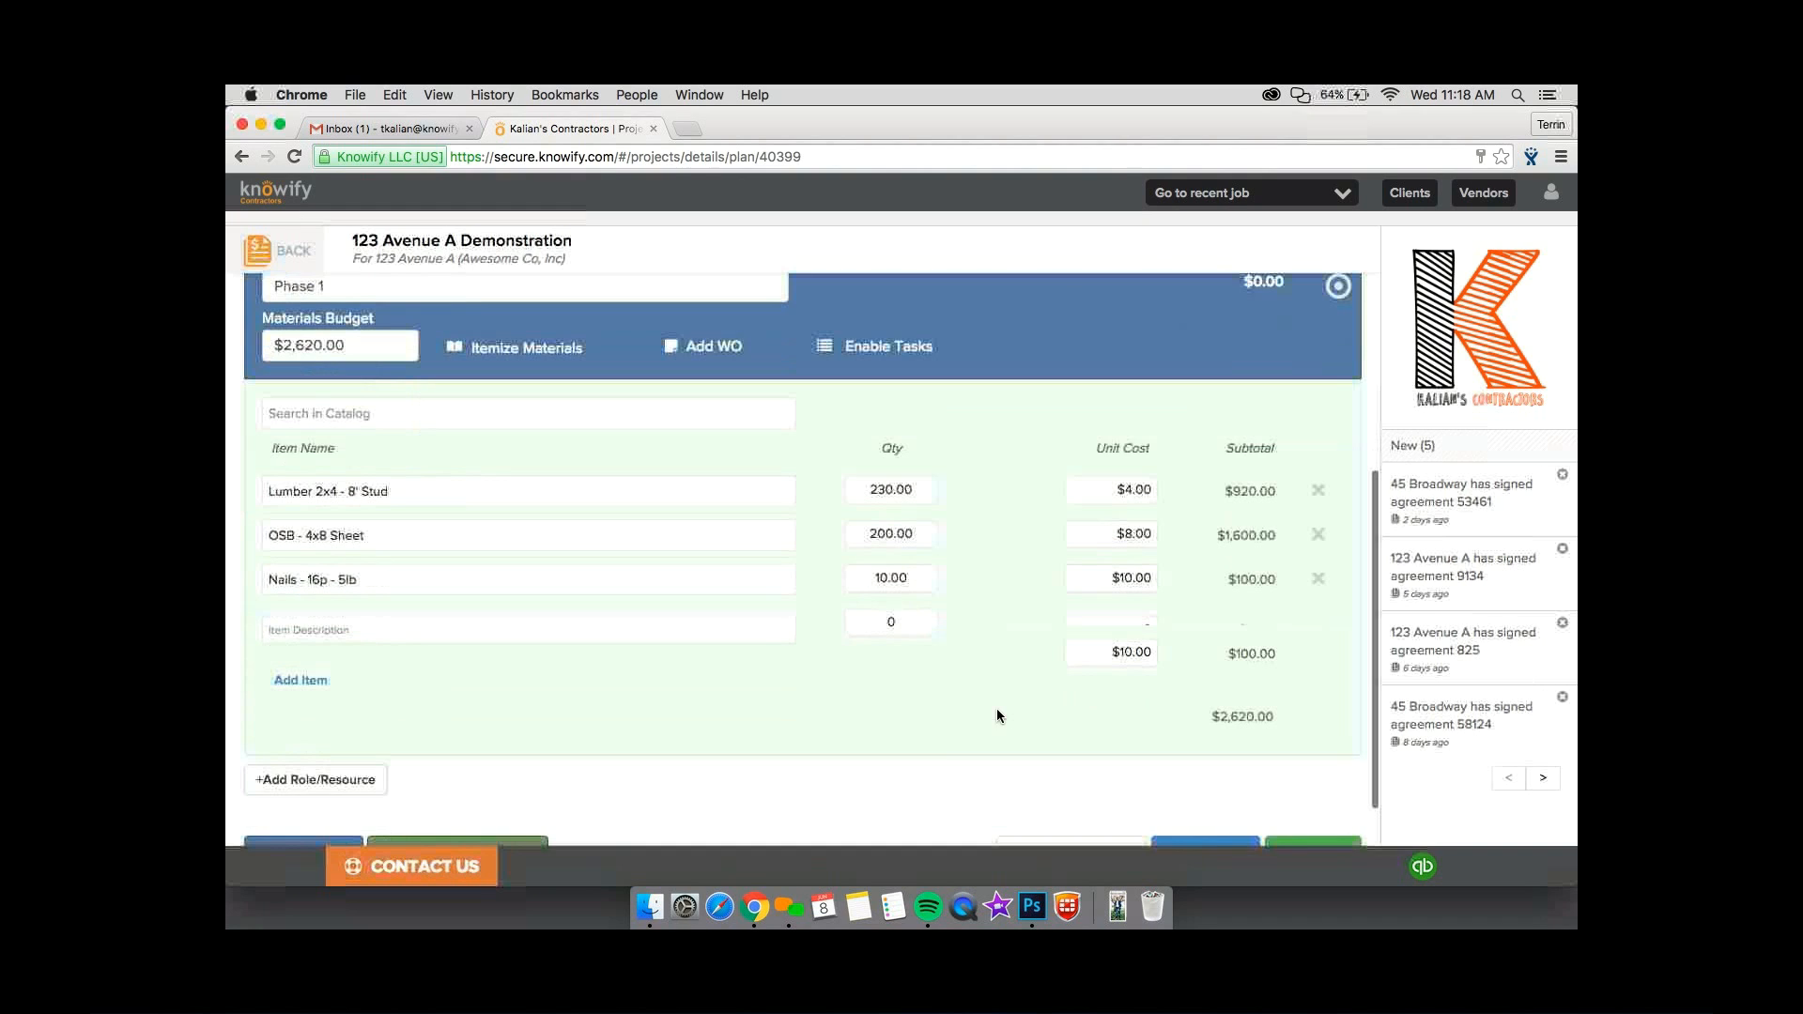
scroll(329, 728, down, 2)
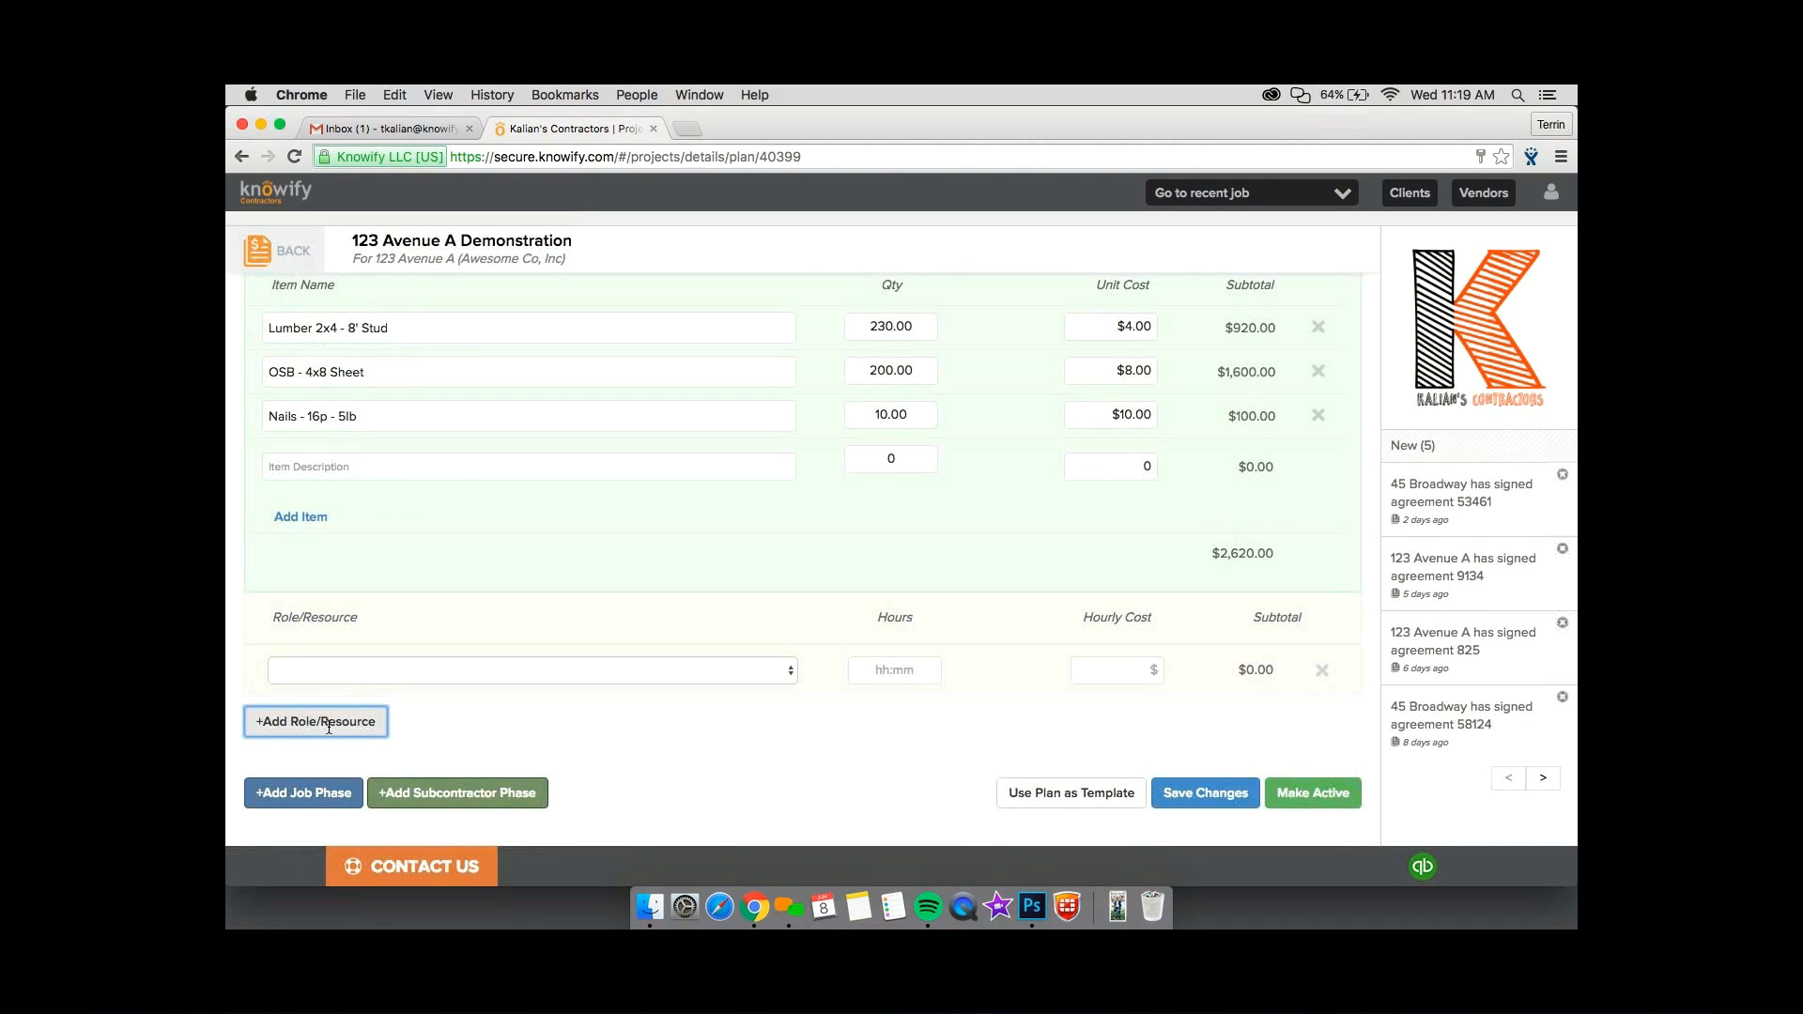
click(329, 672)
scroll(451, 705, down, 5)
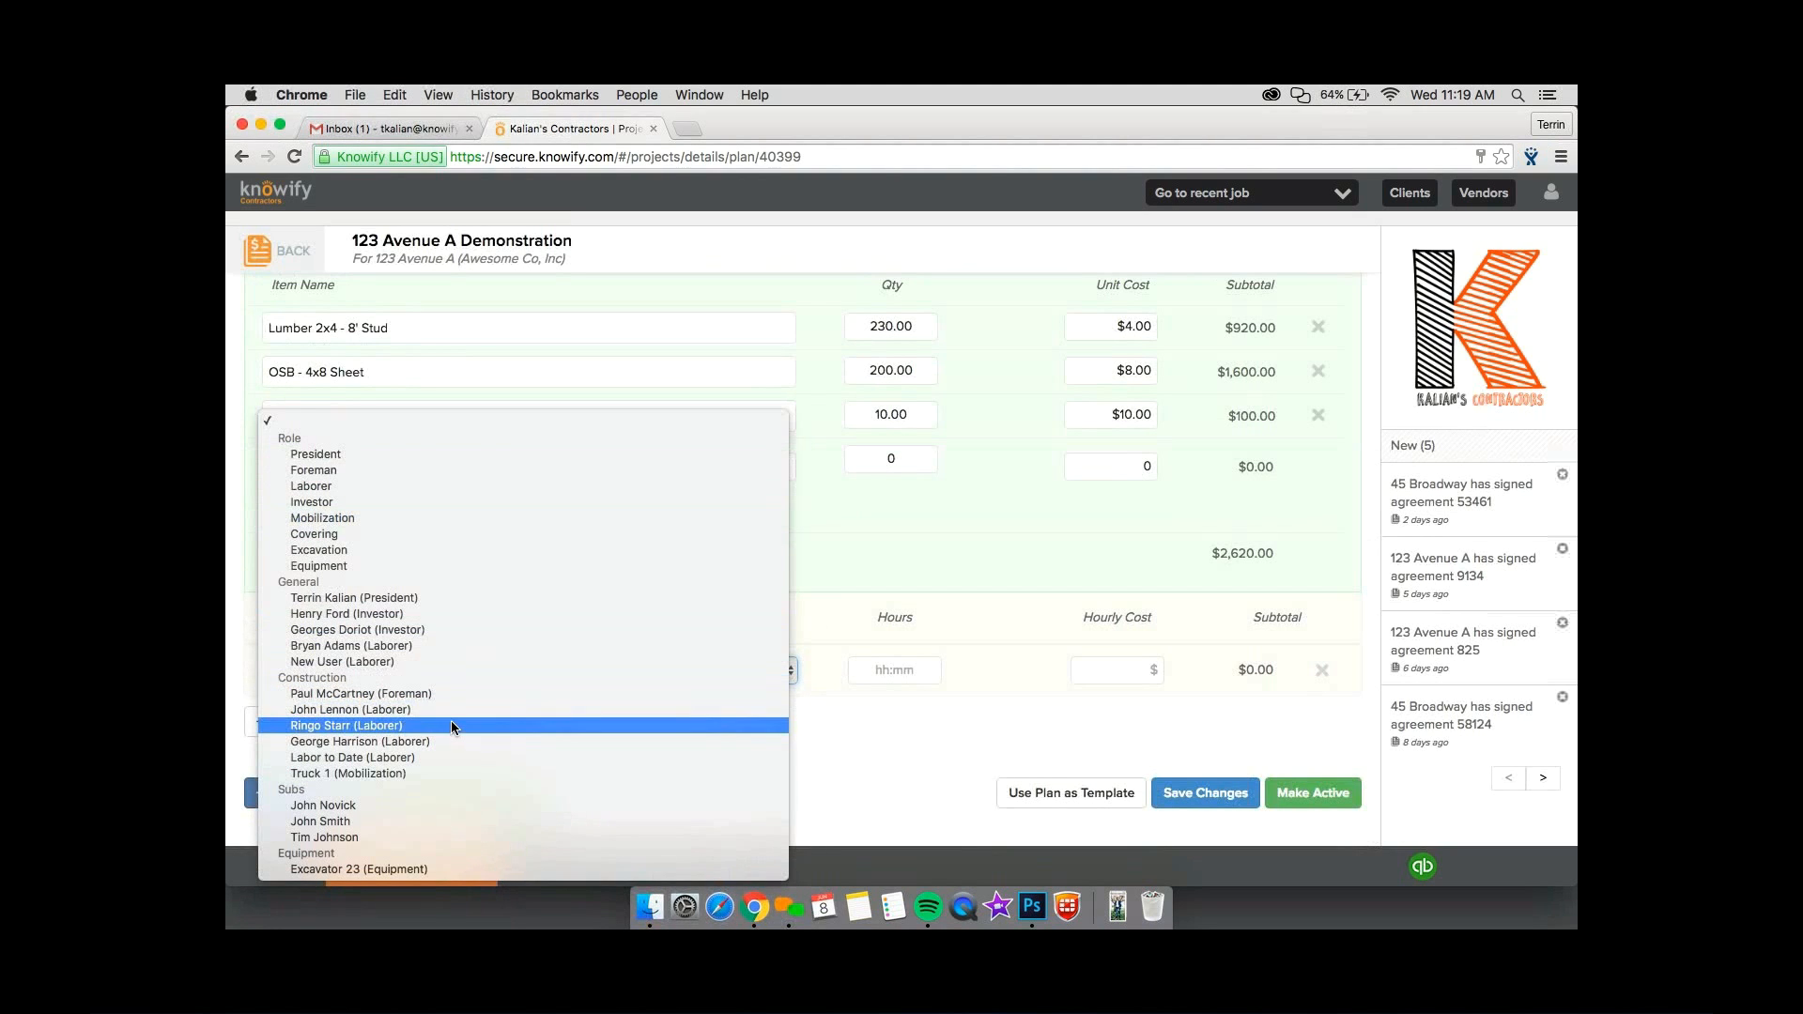
click(449, 722)
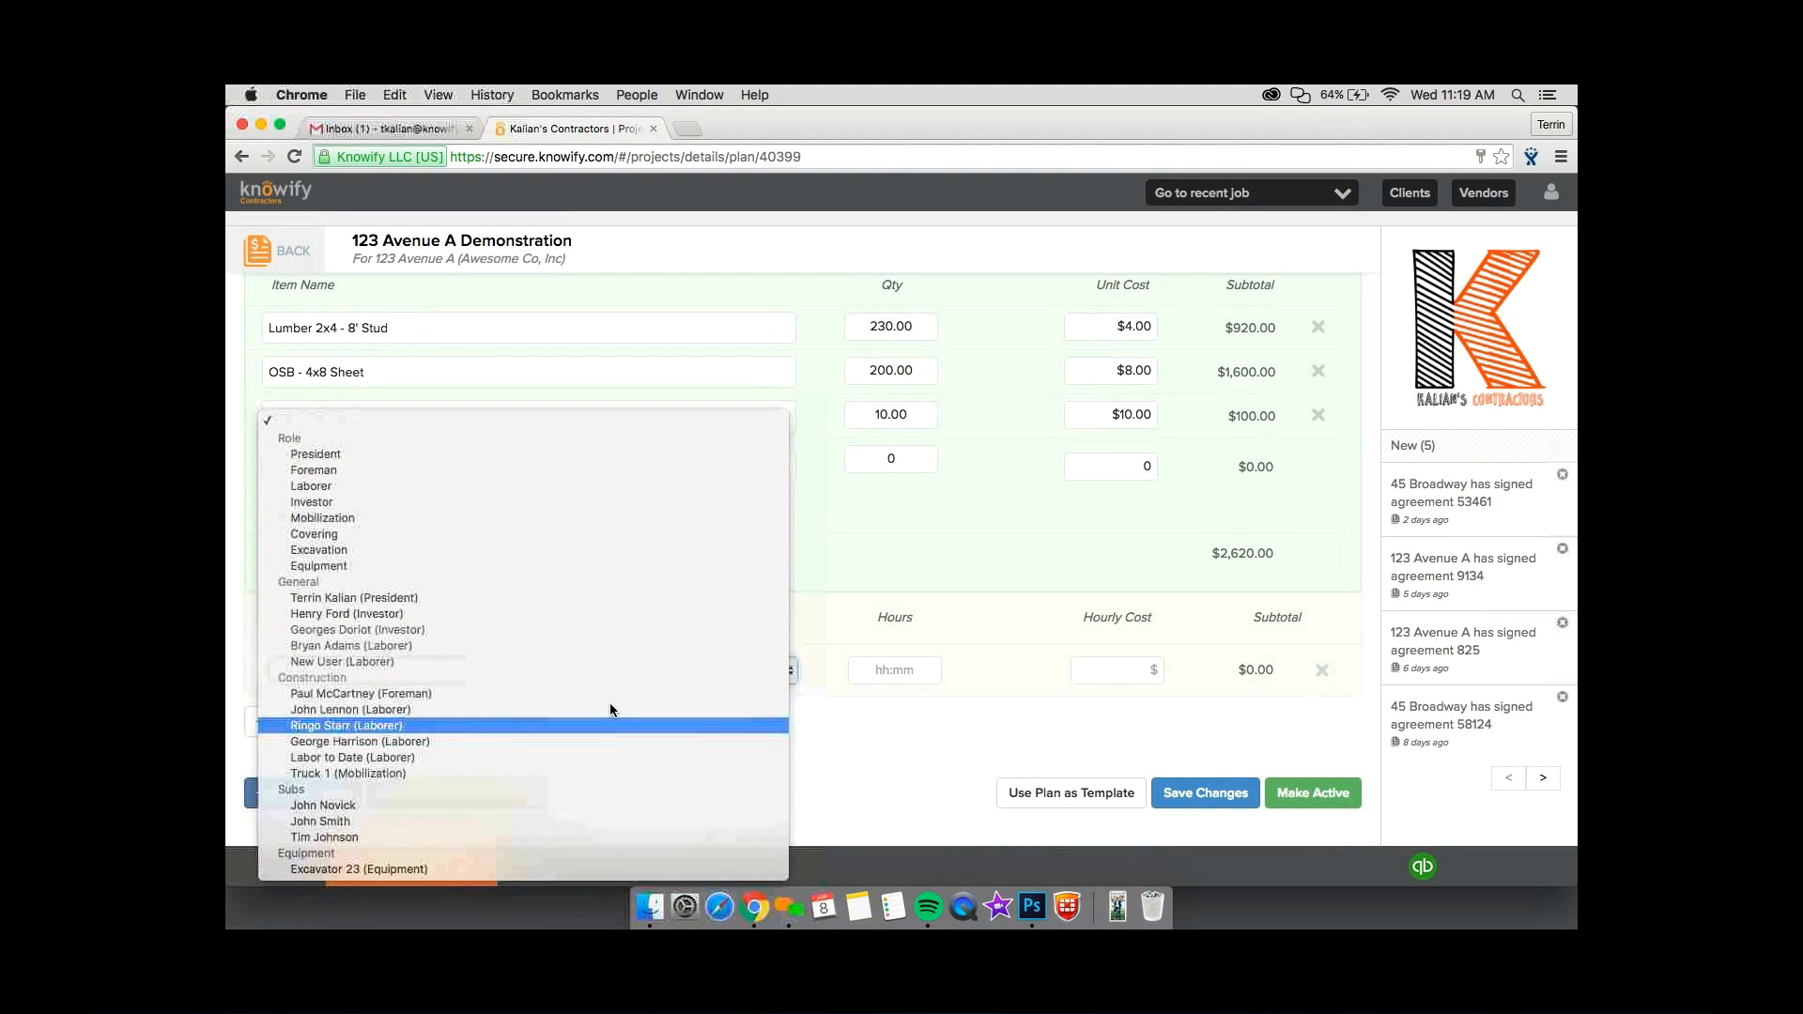
click(895, 671)
text(40)
click(1026, 670)
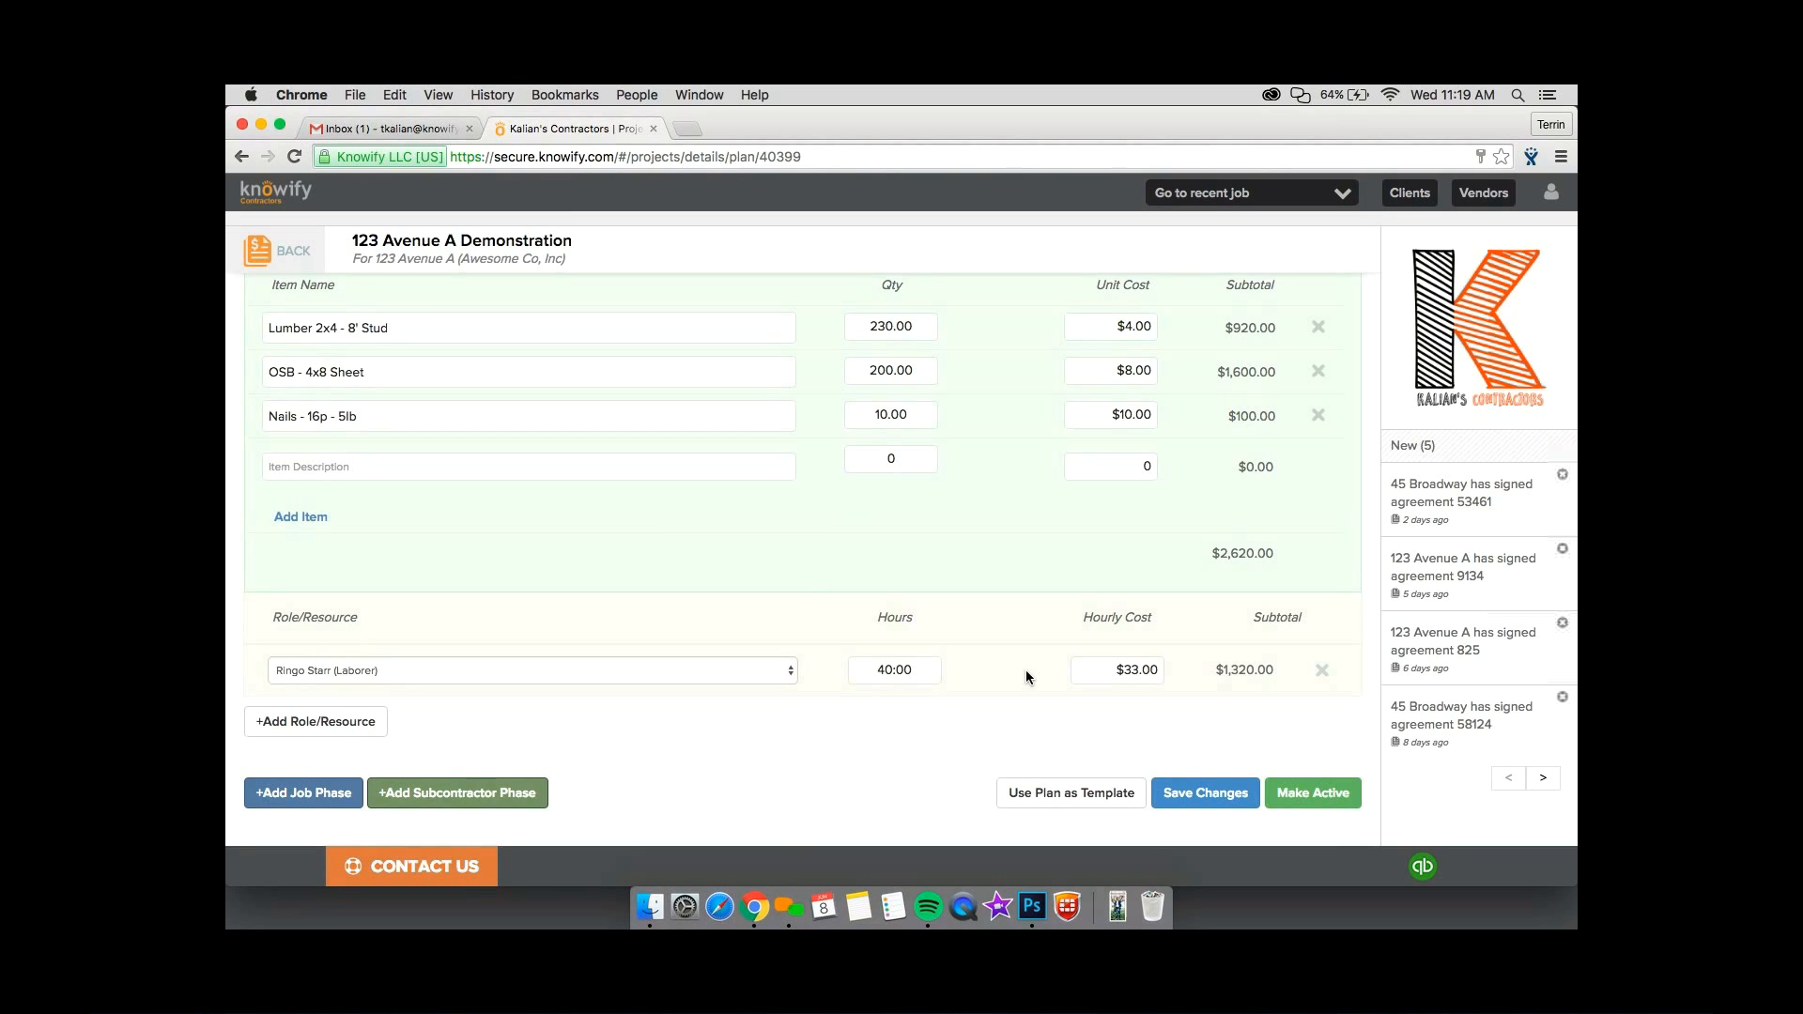
Change the Phase 1 labor line to the generic Laborer role and set its hours to 80.
click(629, 669)
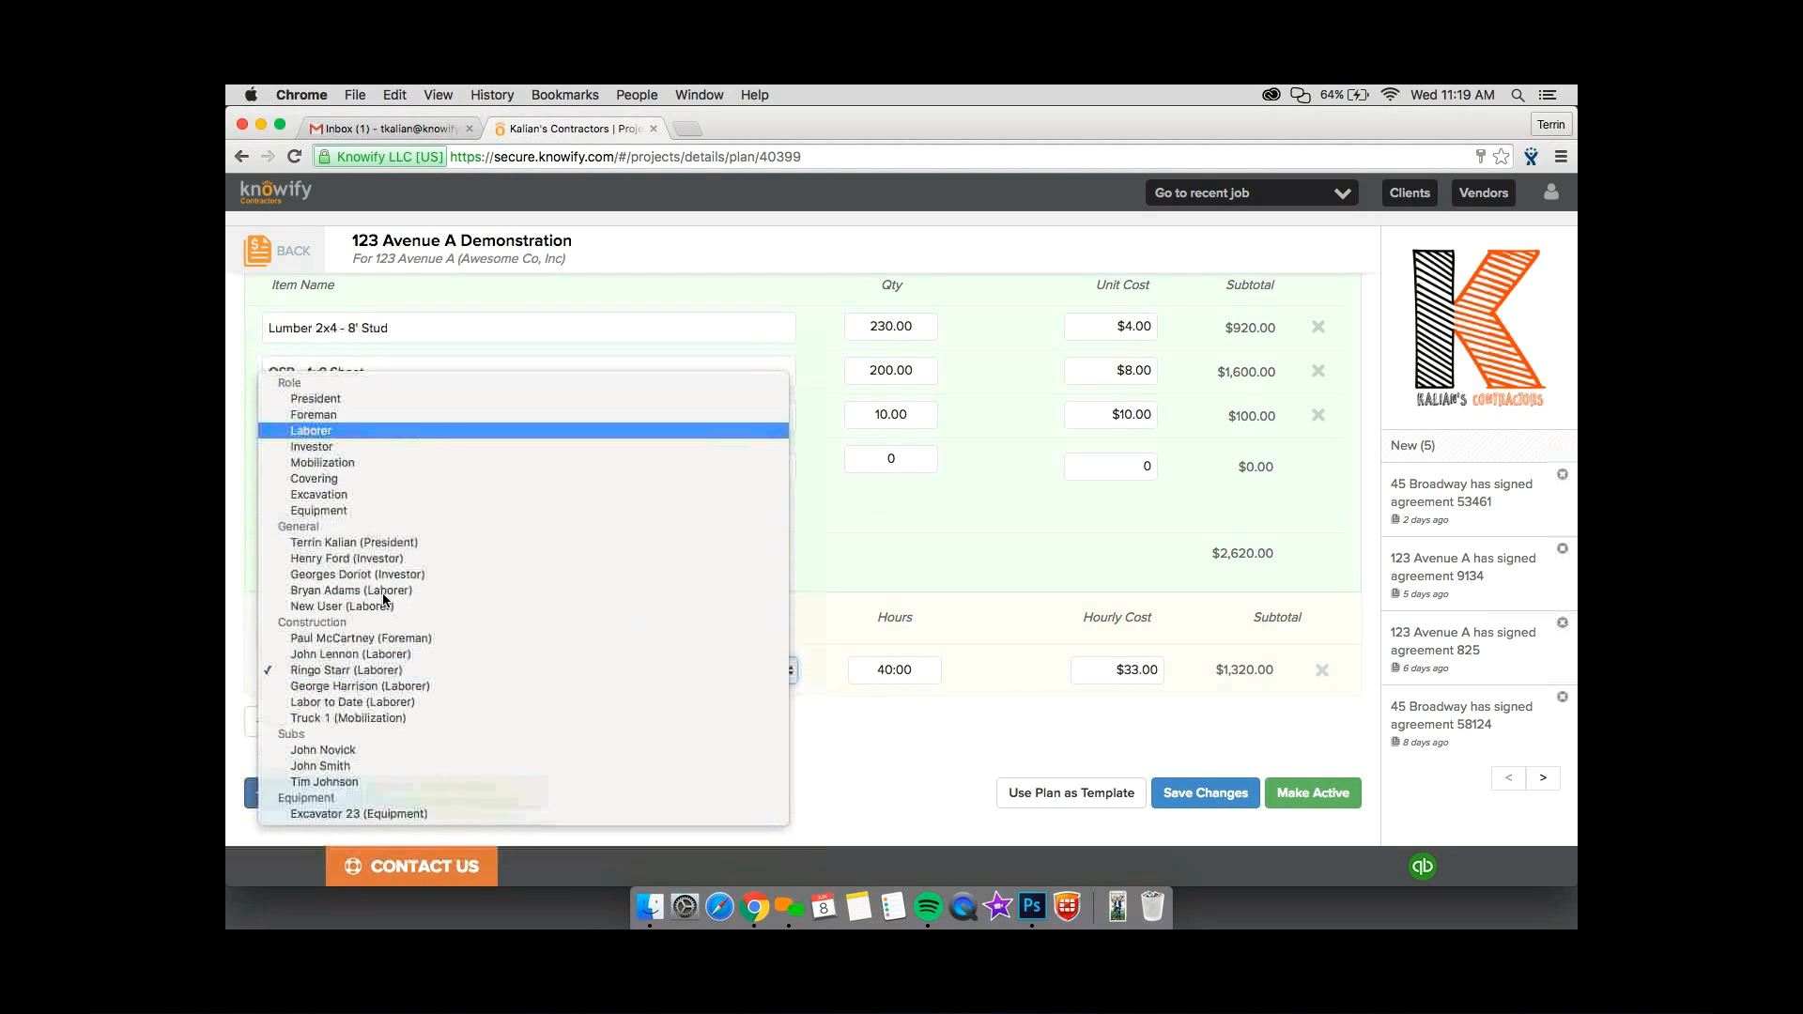
key(Return)
click(851, 669)
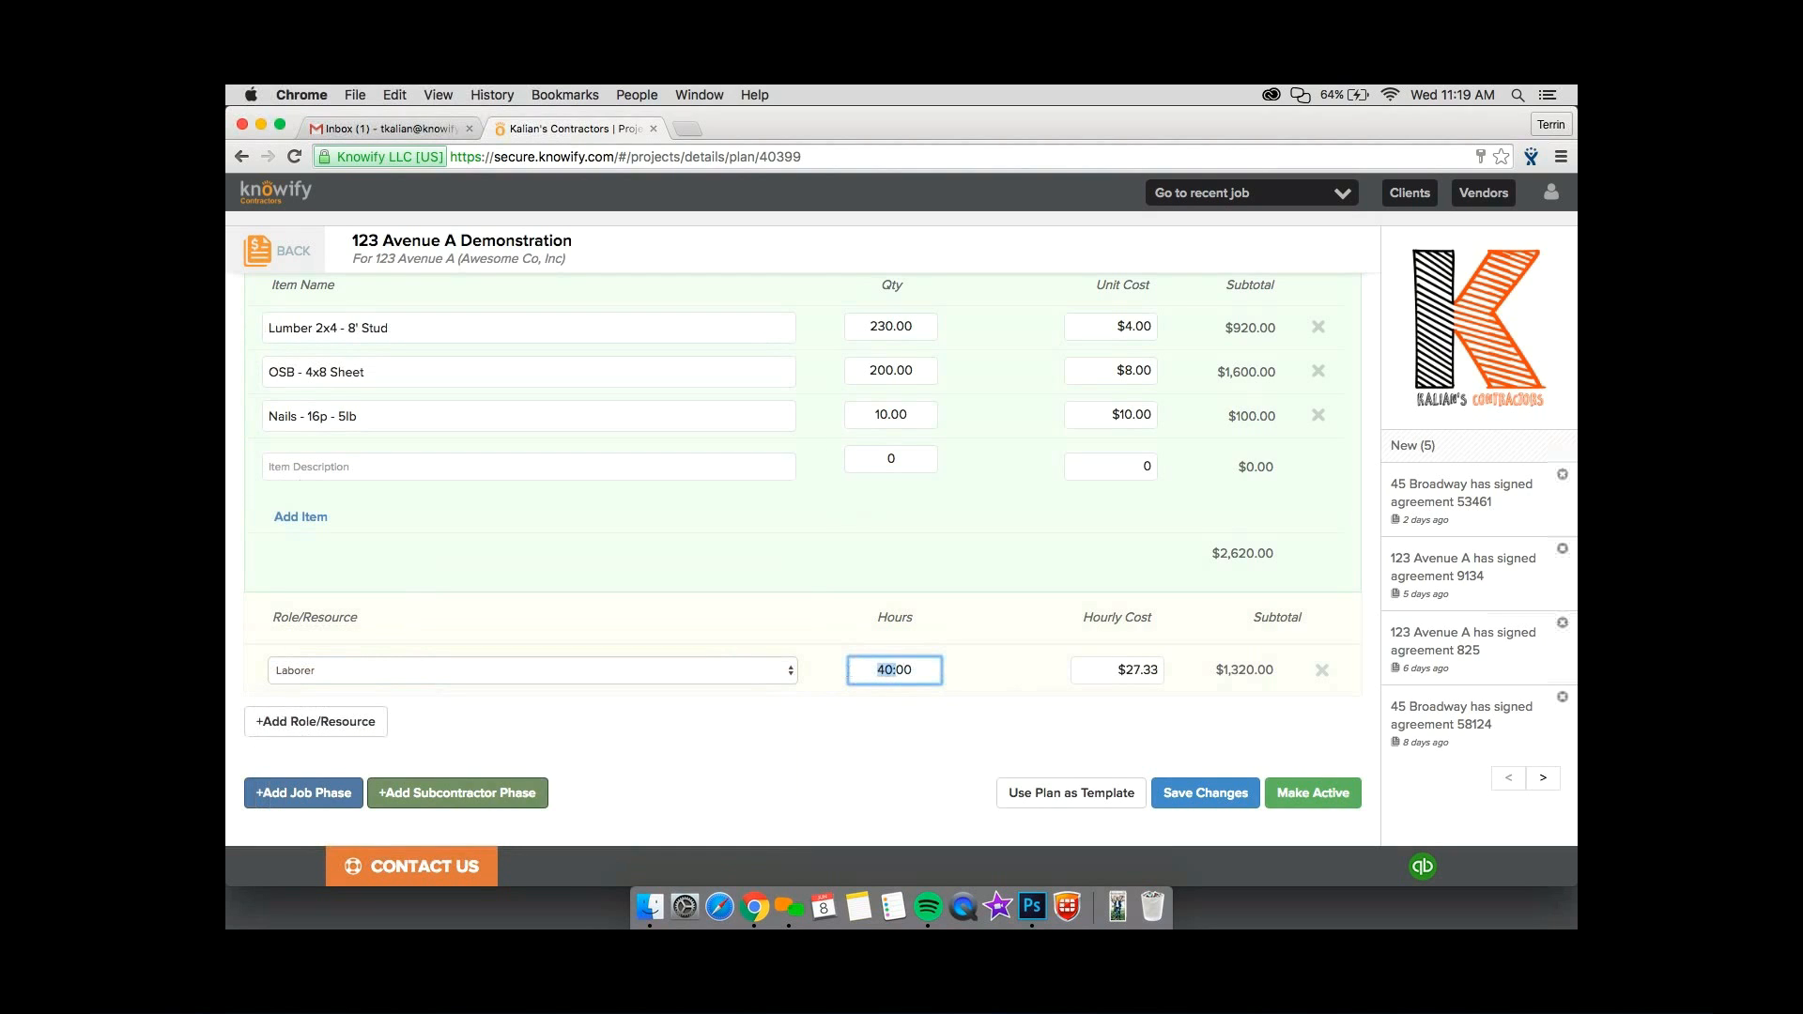
key(BackSpace)
text(80.)
click(1160, 690)
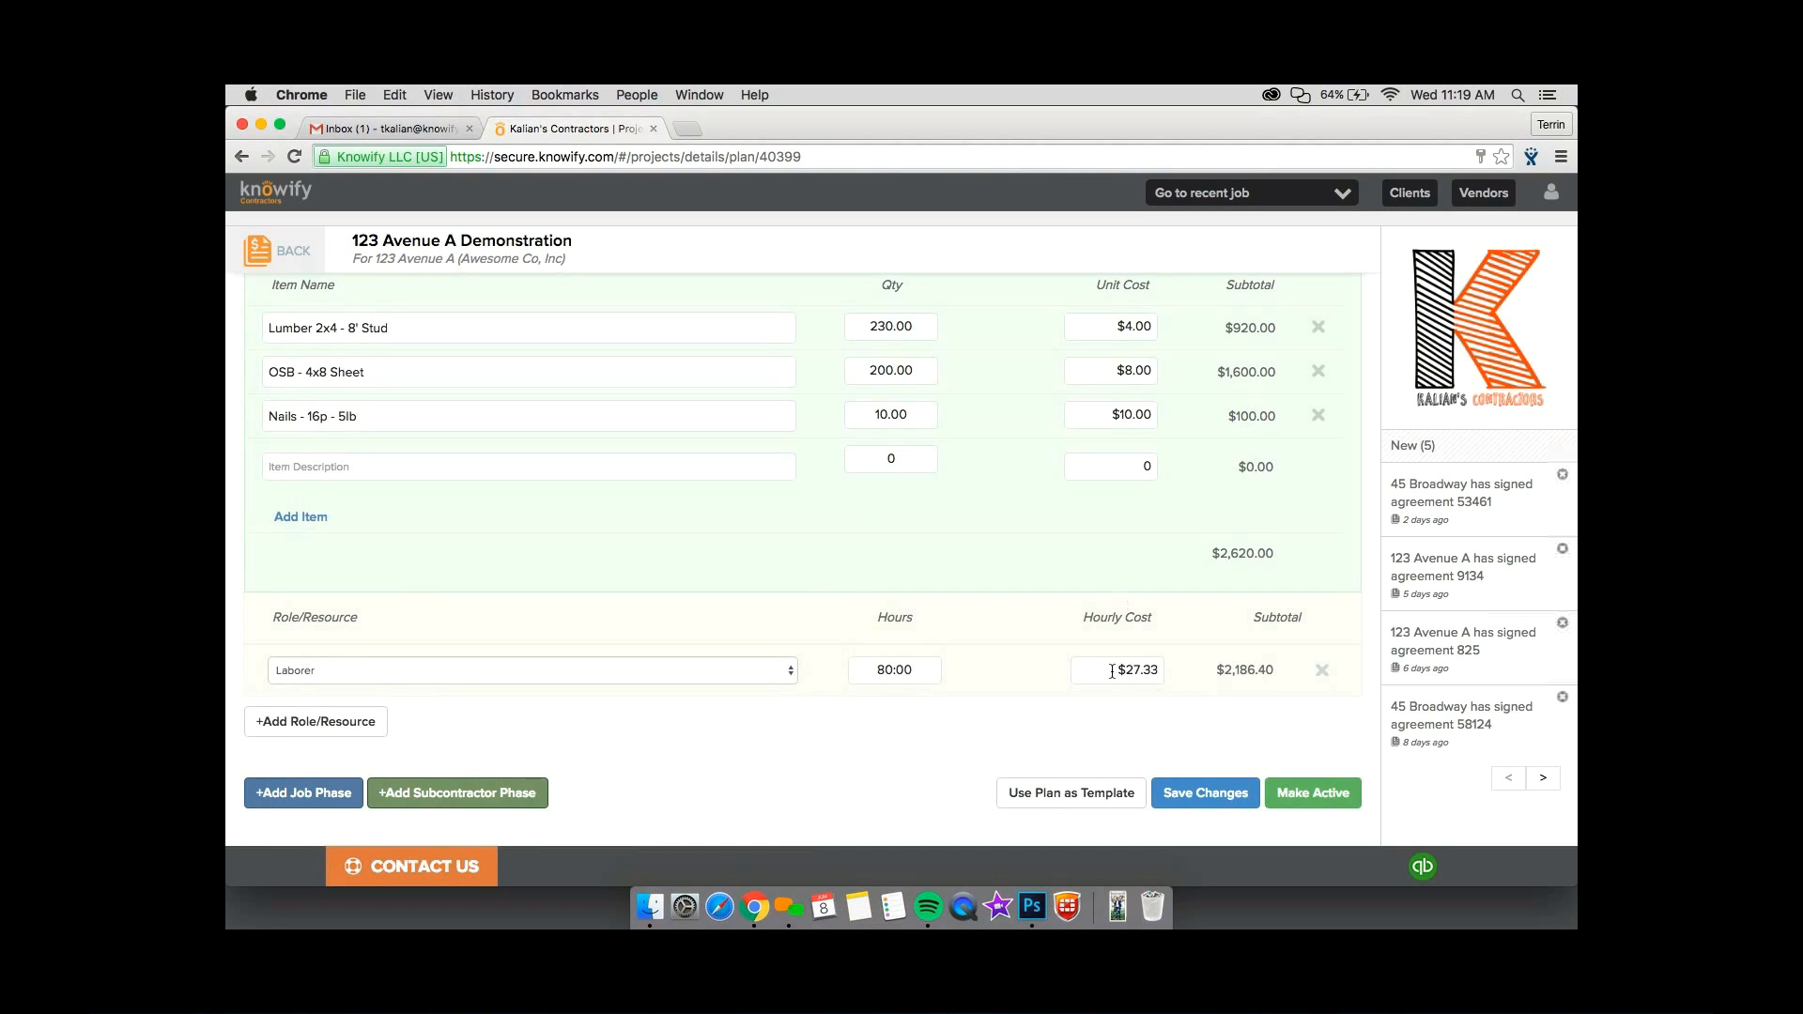
Set the hourly cost of the Phase 1 Laborer line to $29.00.
drag(1112, 672, 1184, 678)
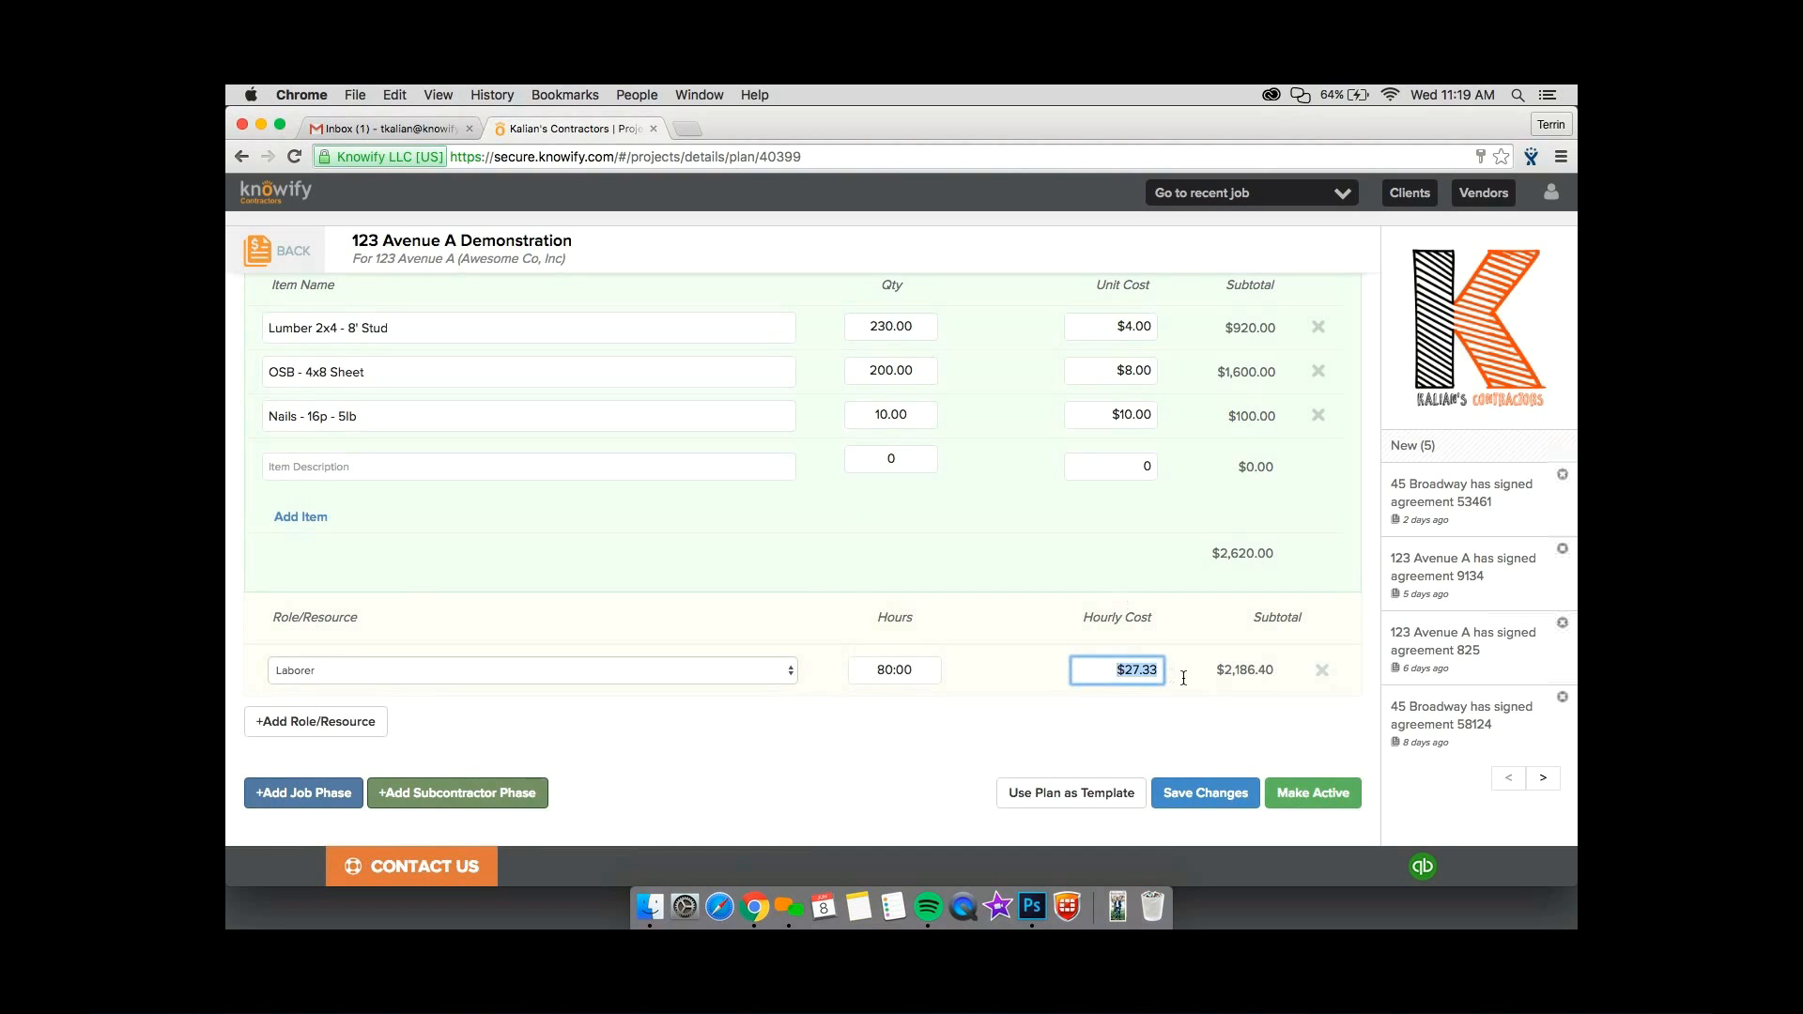
text(29)
click(1221, 680)
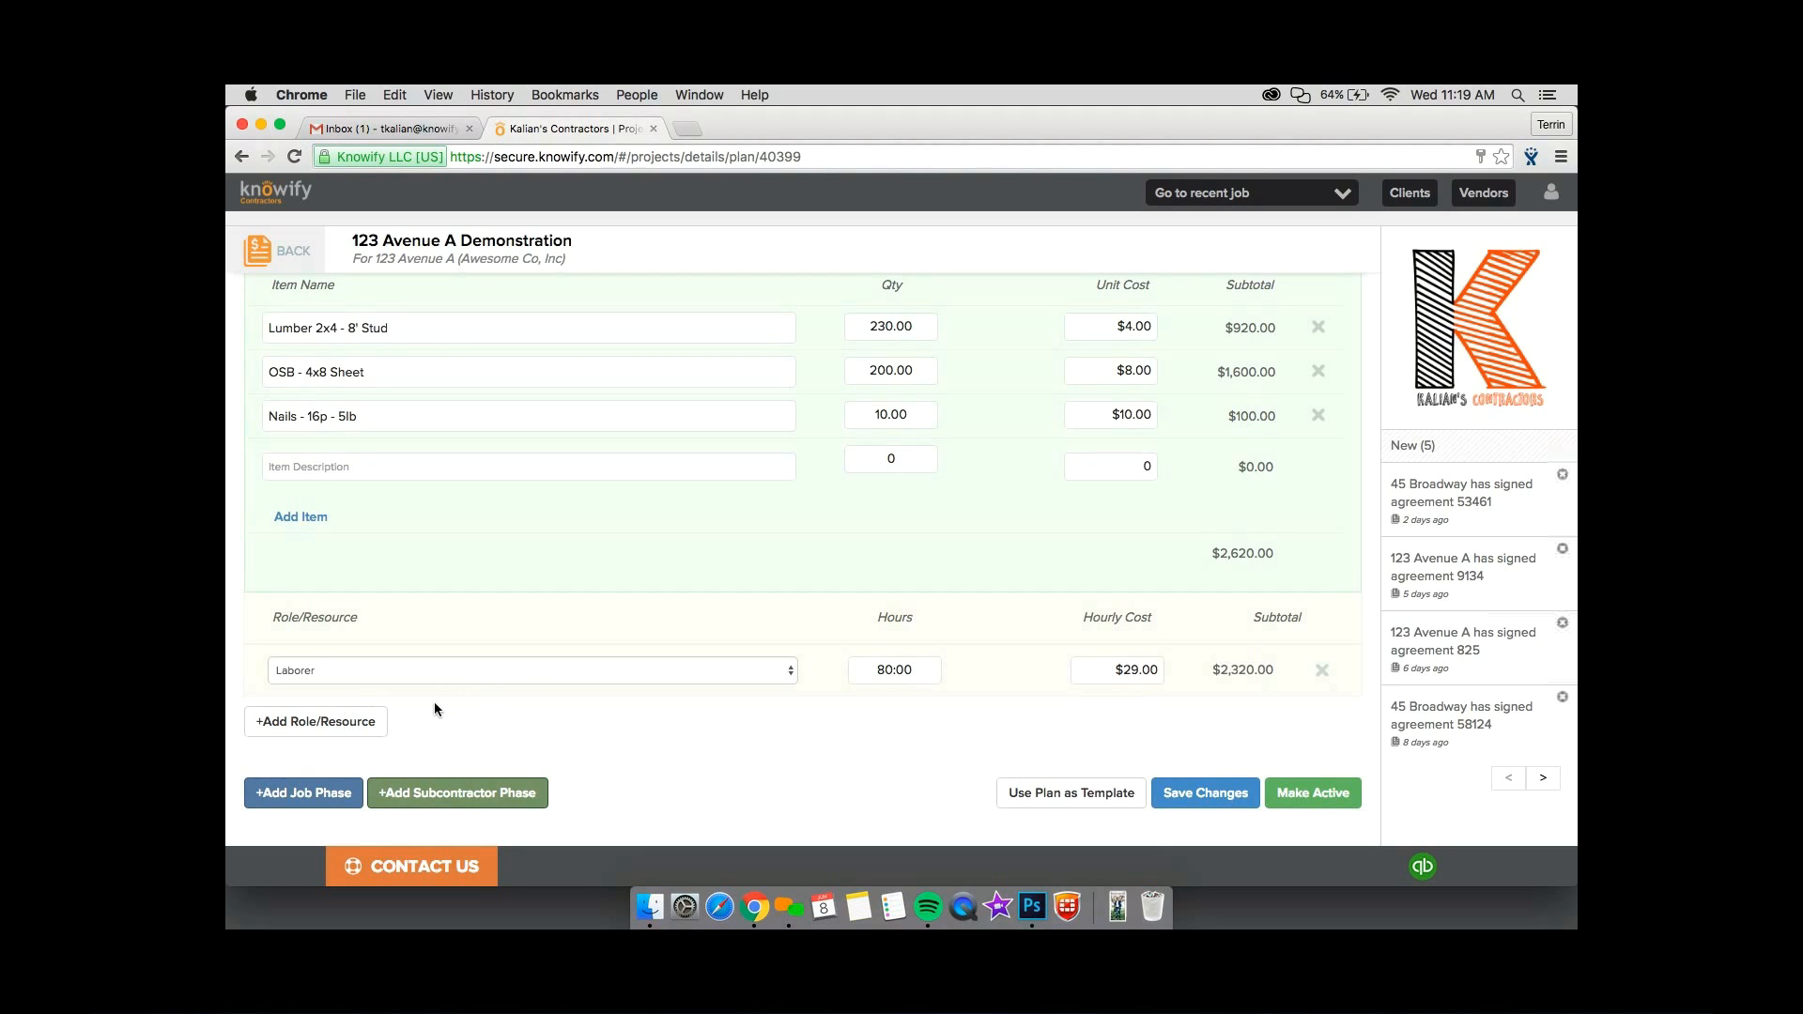
Add a Foreman role line to Phase 1 with 40 hours.
click(368, 711)
click(368, 723)
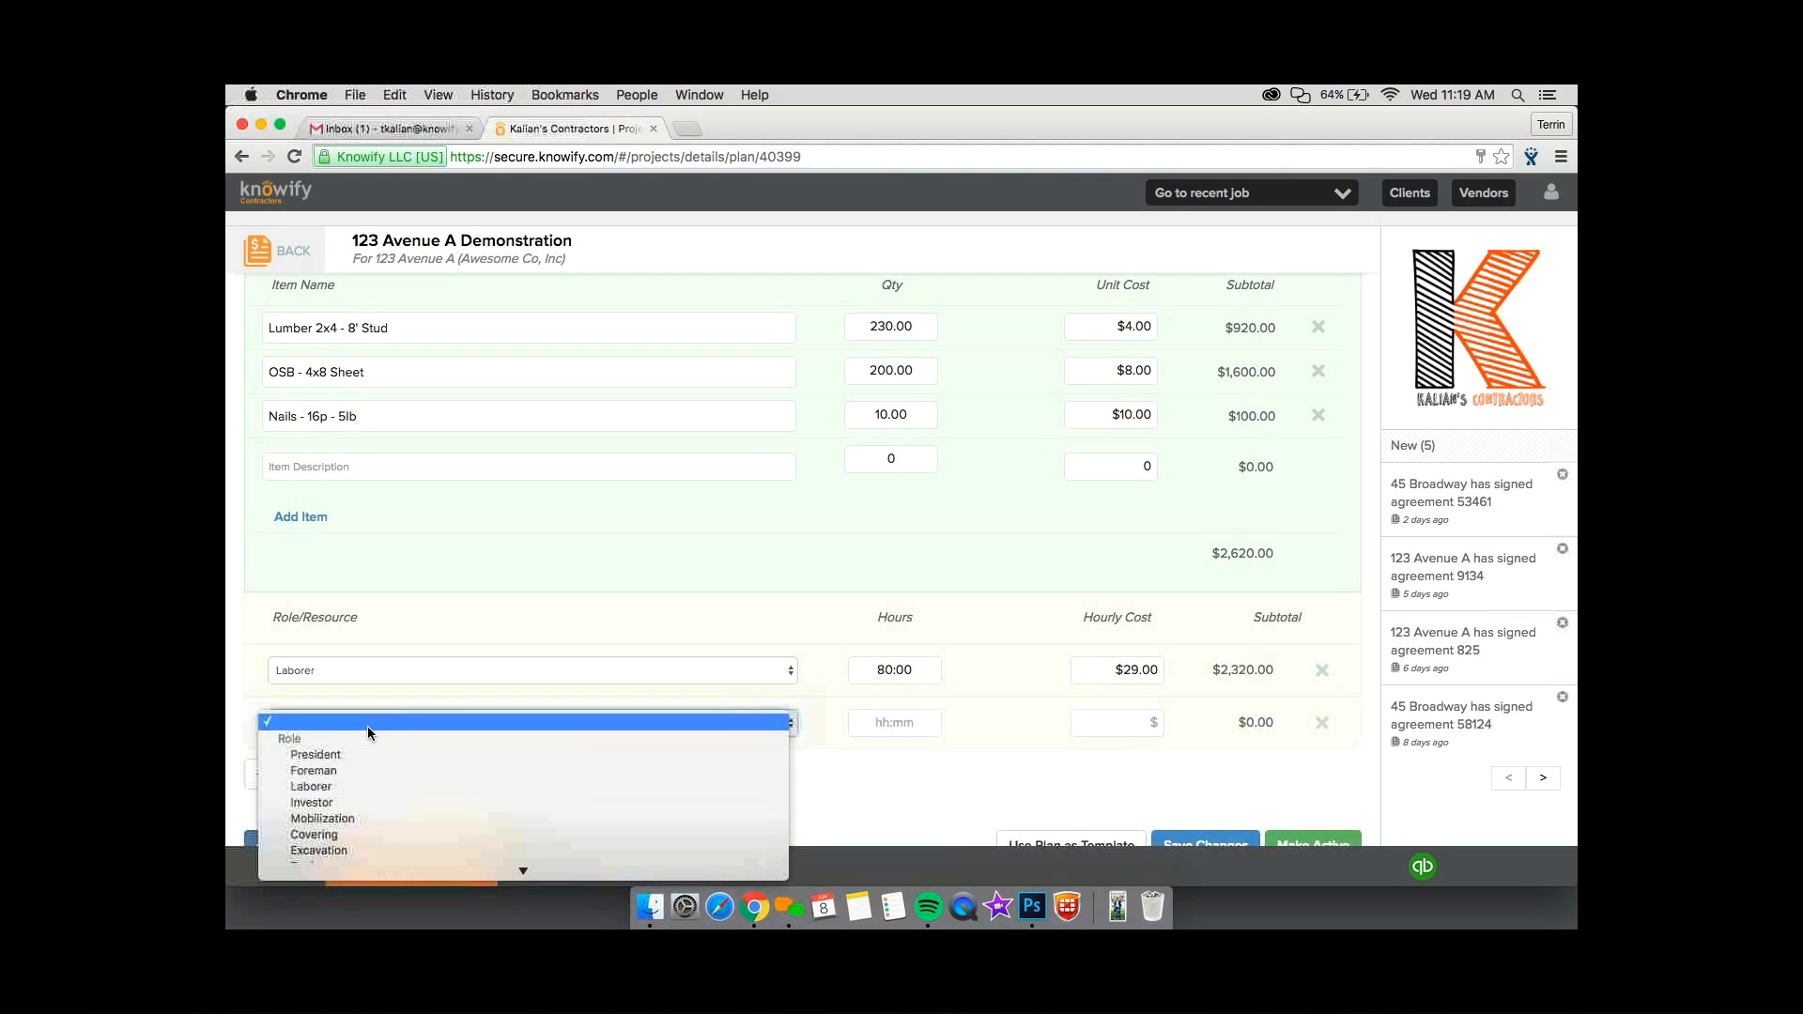
click(508, 770)
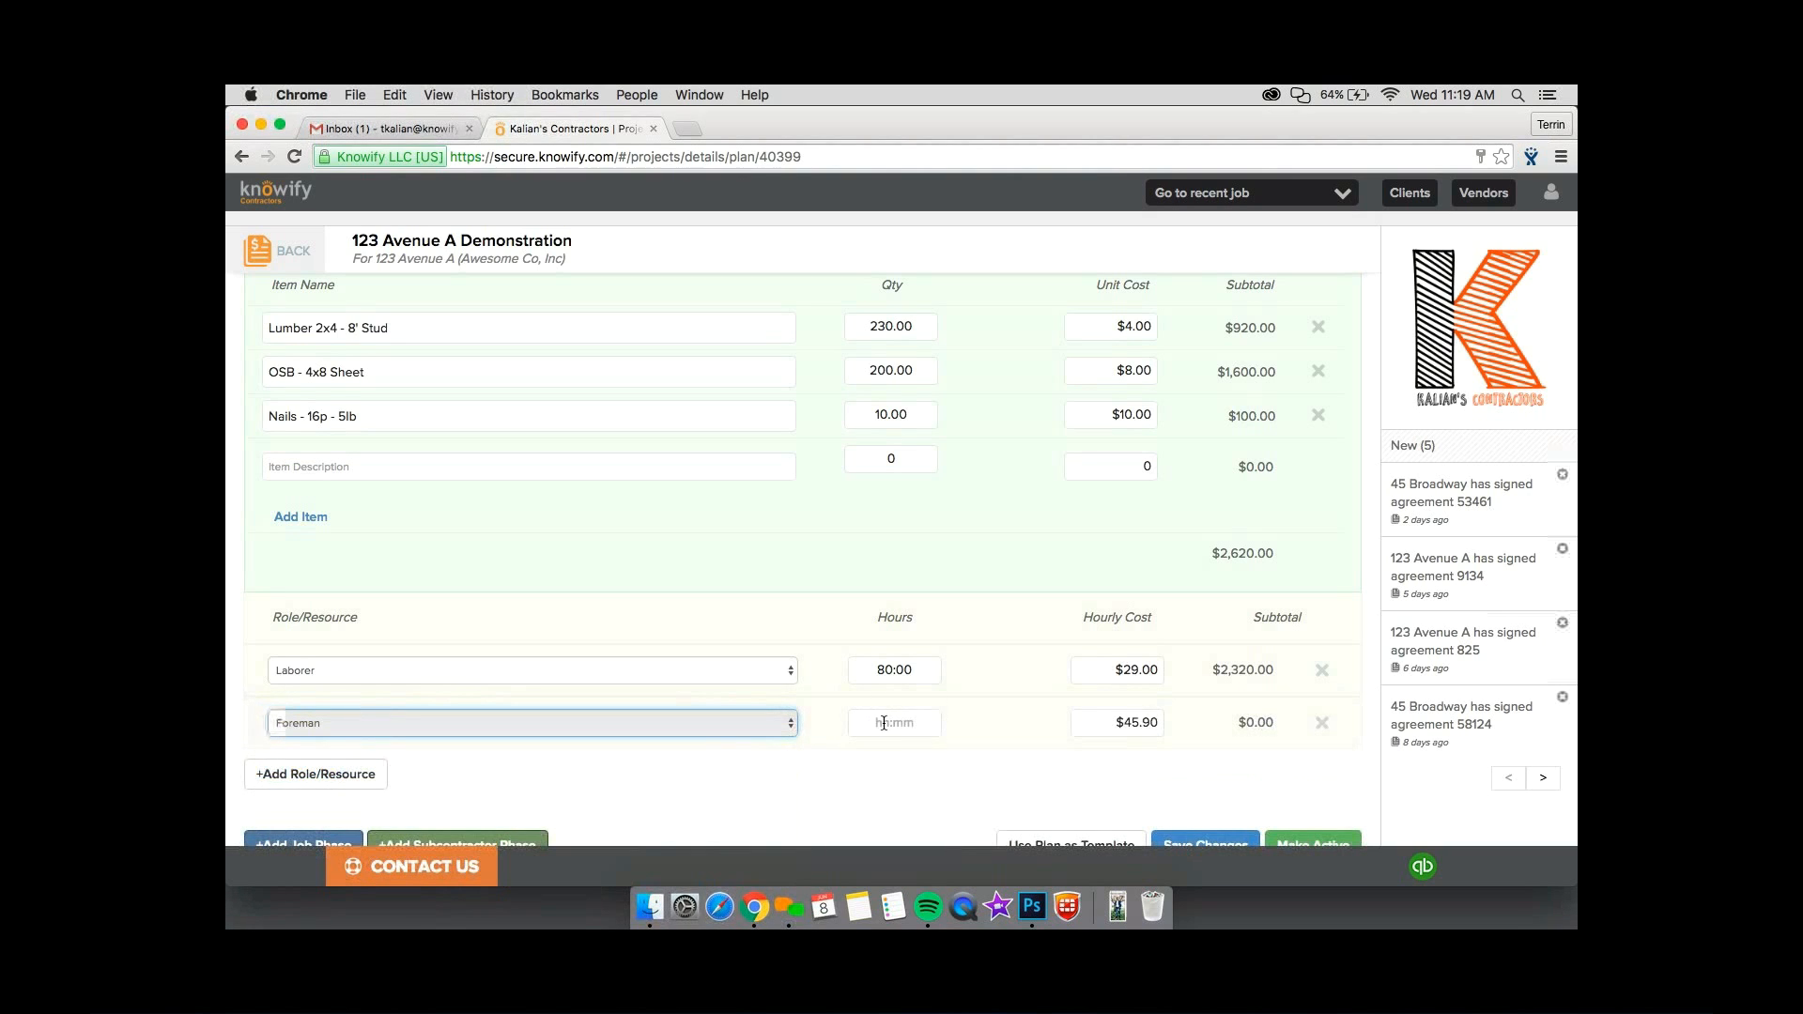
click(883, 722)
text(40)
click(998, 714)
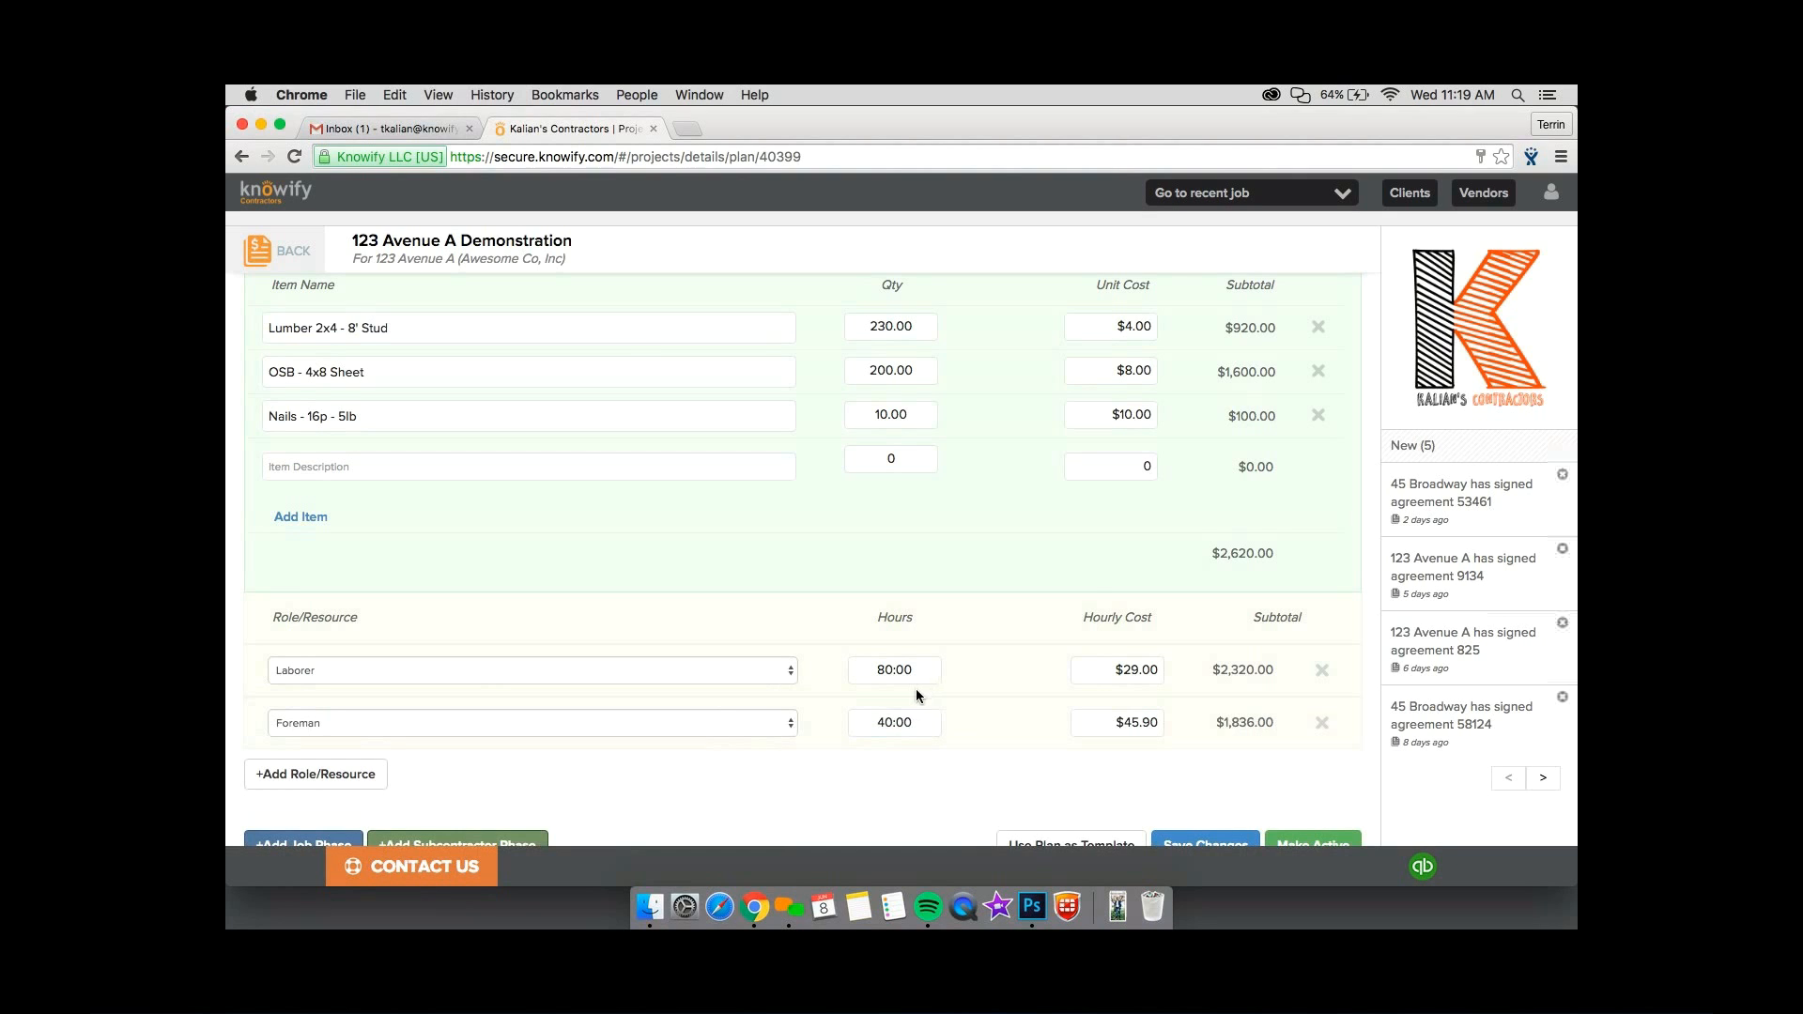
Add a second job phase from the Exterior Painting service template with a quantity of 800 square yards.
scroll(917, 695, down, 2)
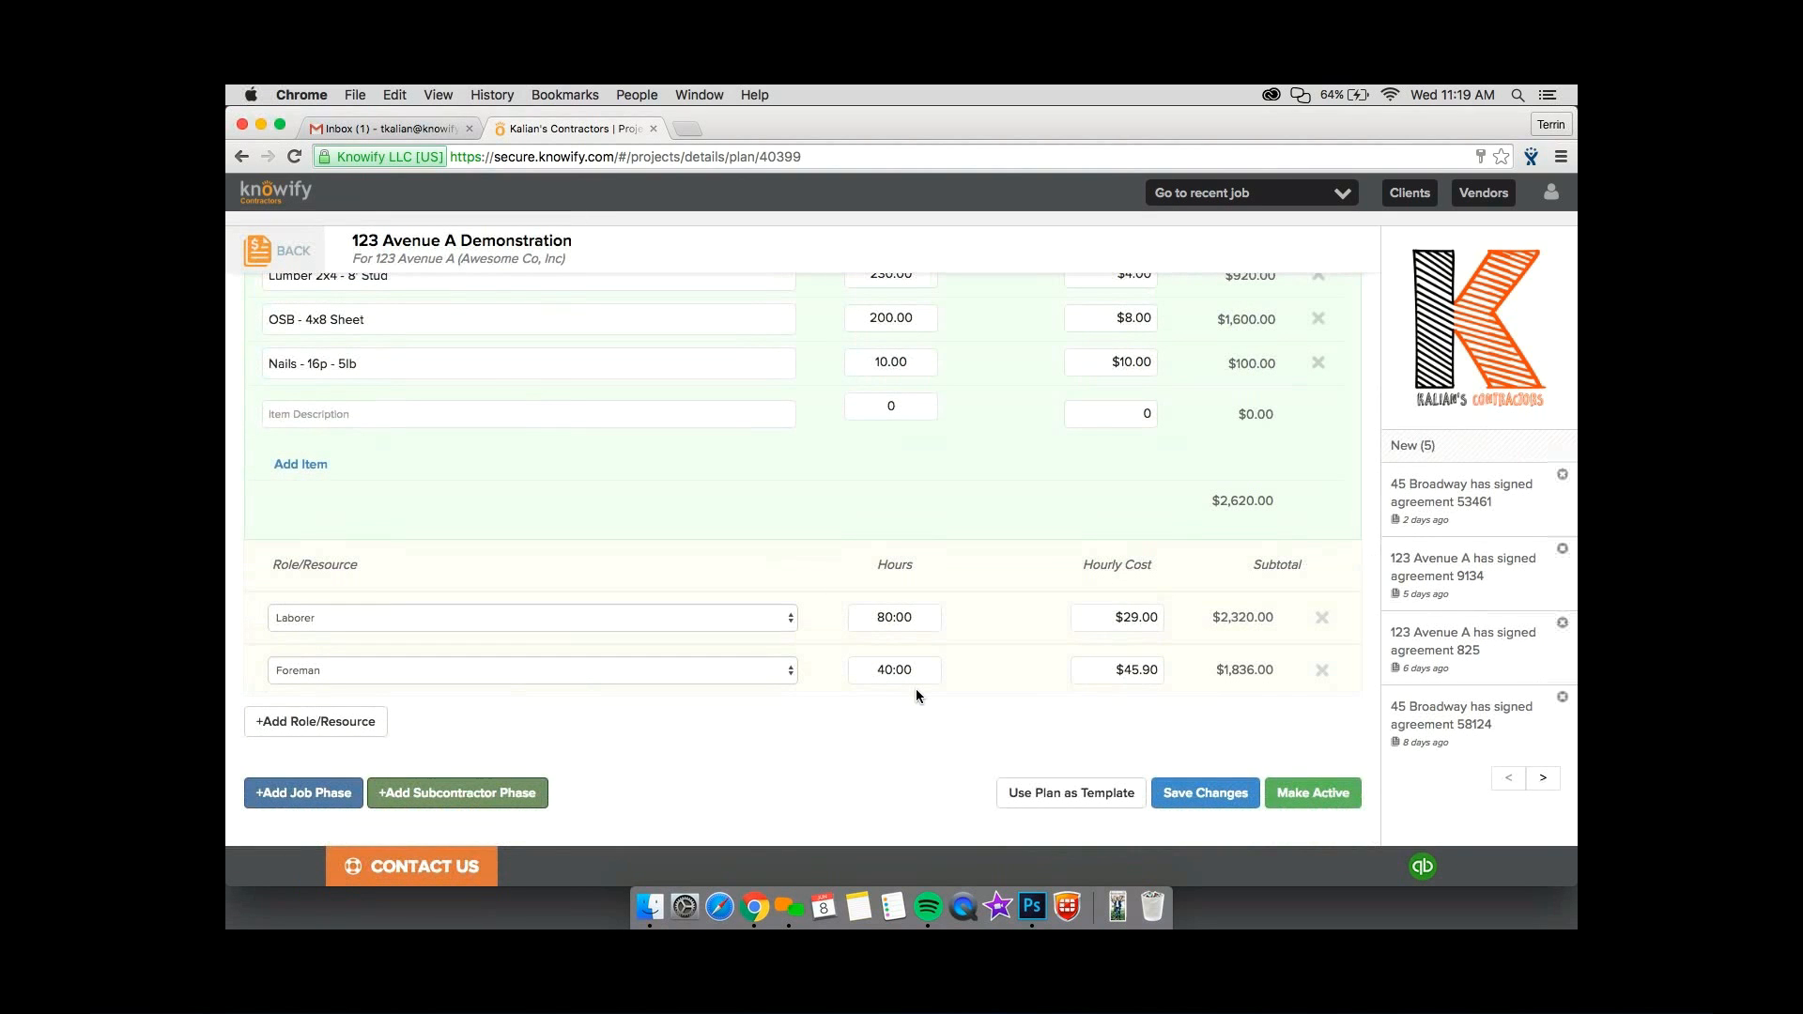
click(288, 793)
scroll(289, 793, down, 5)
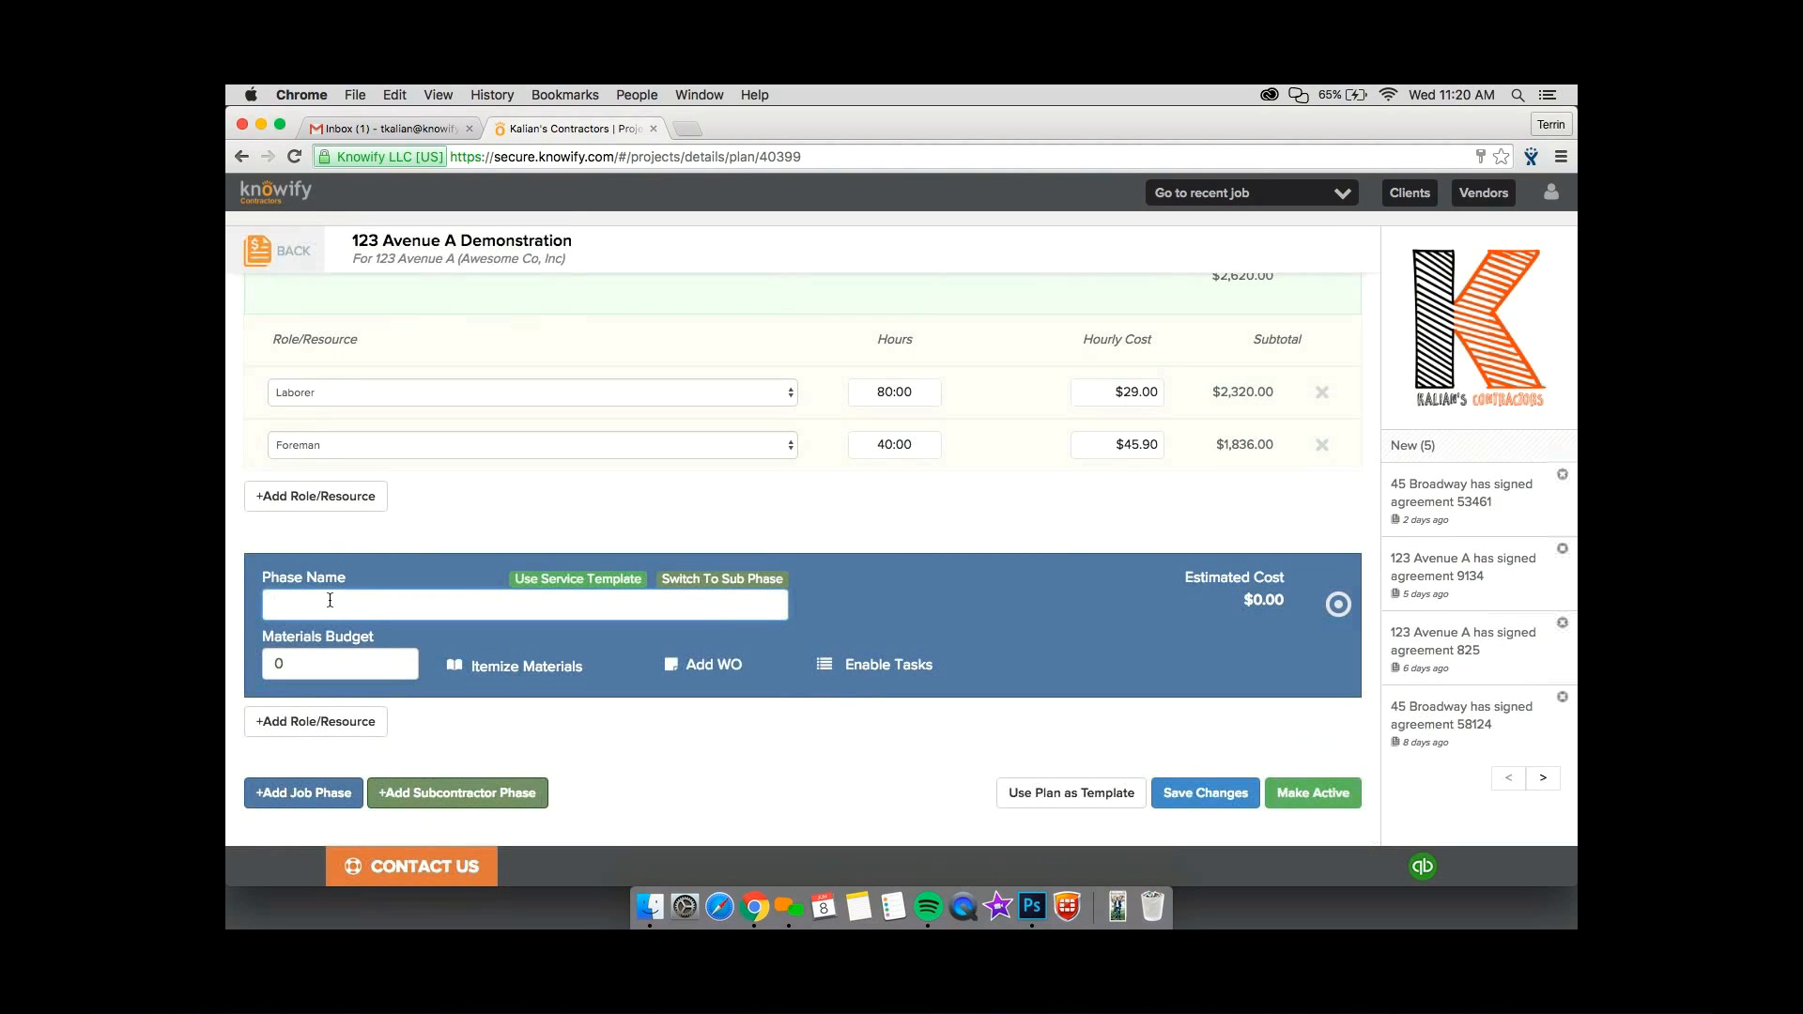
click(544, 581)
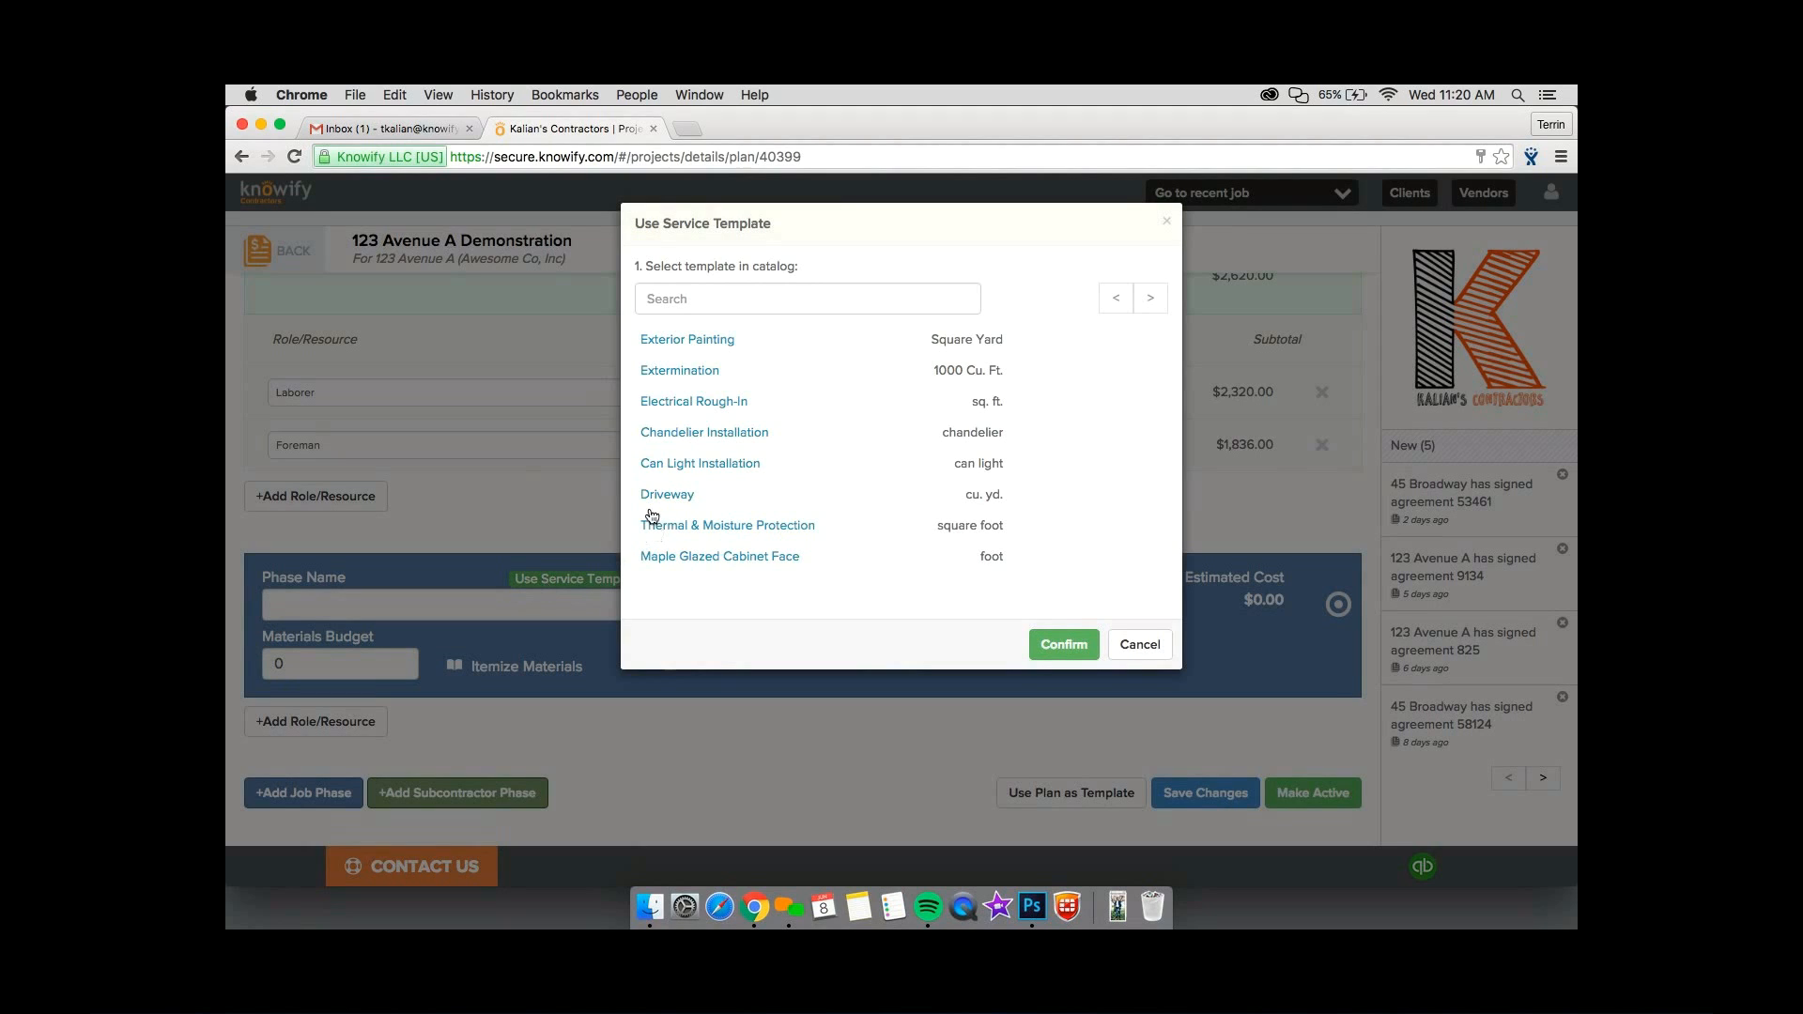
click(692, 340)
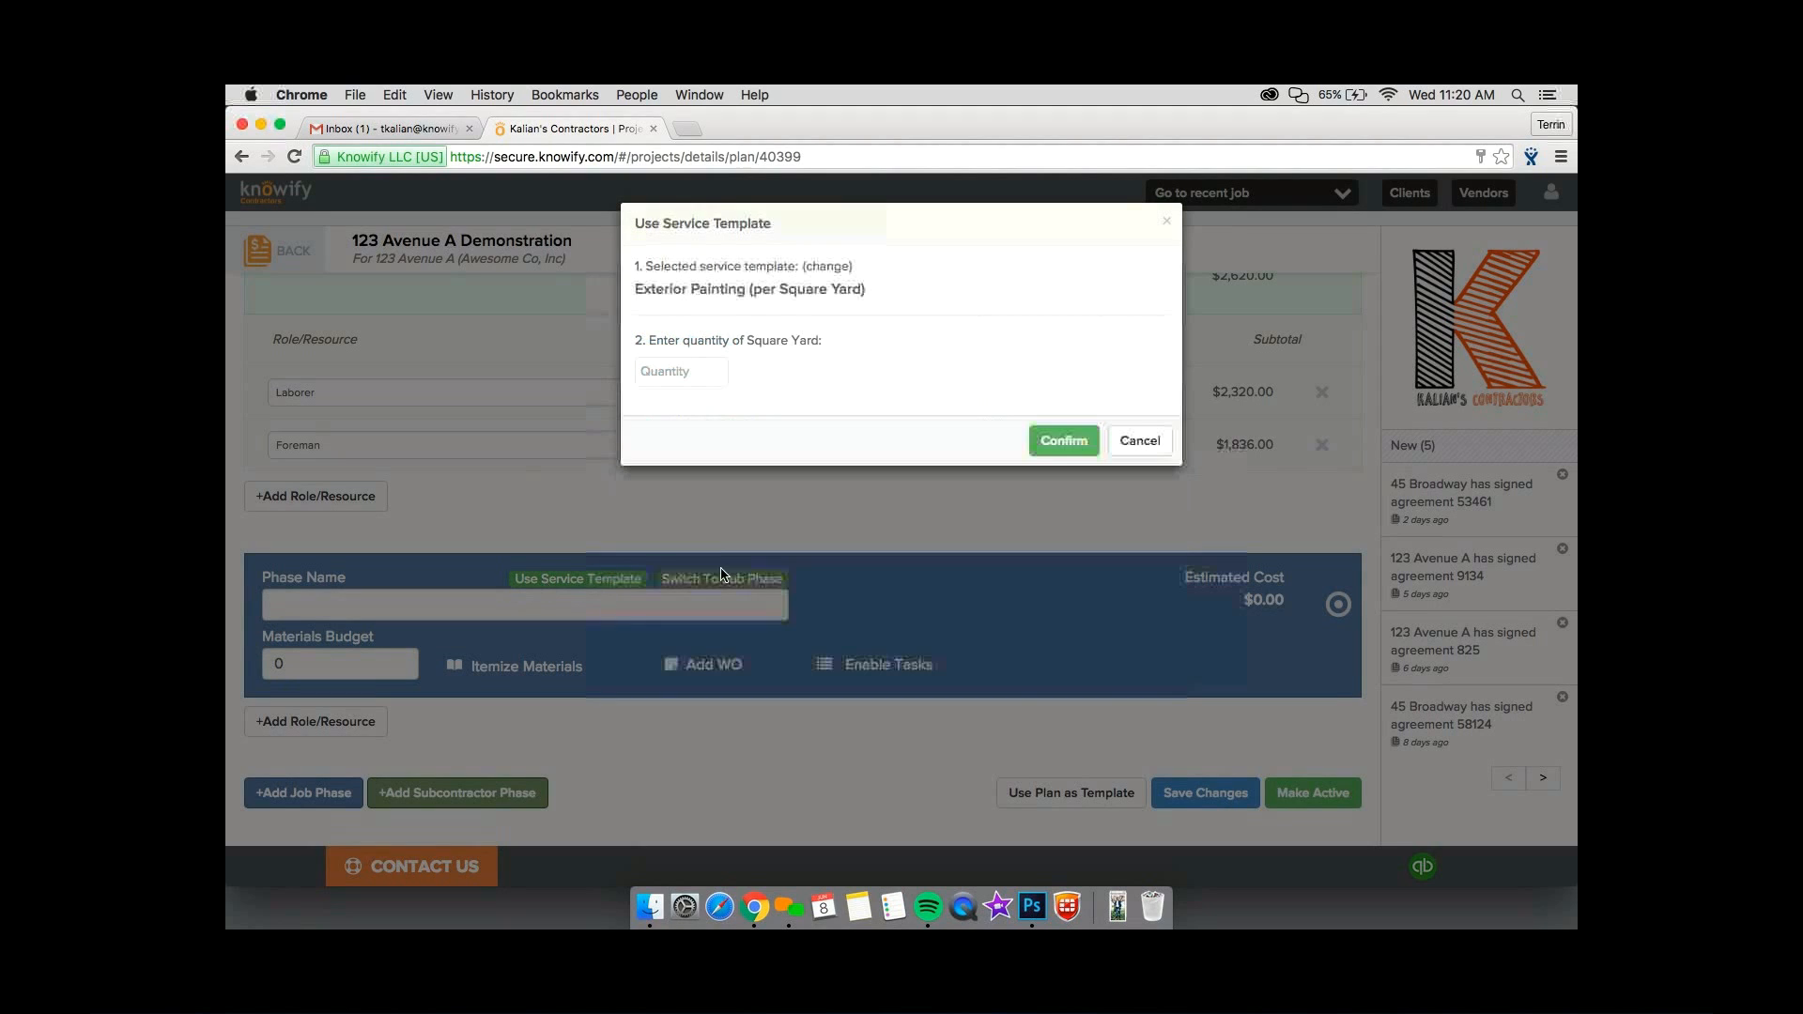
click(692, 366)
text(800)
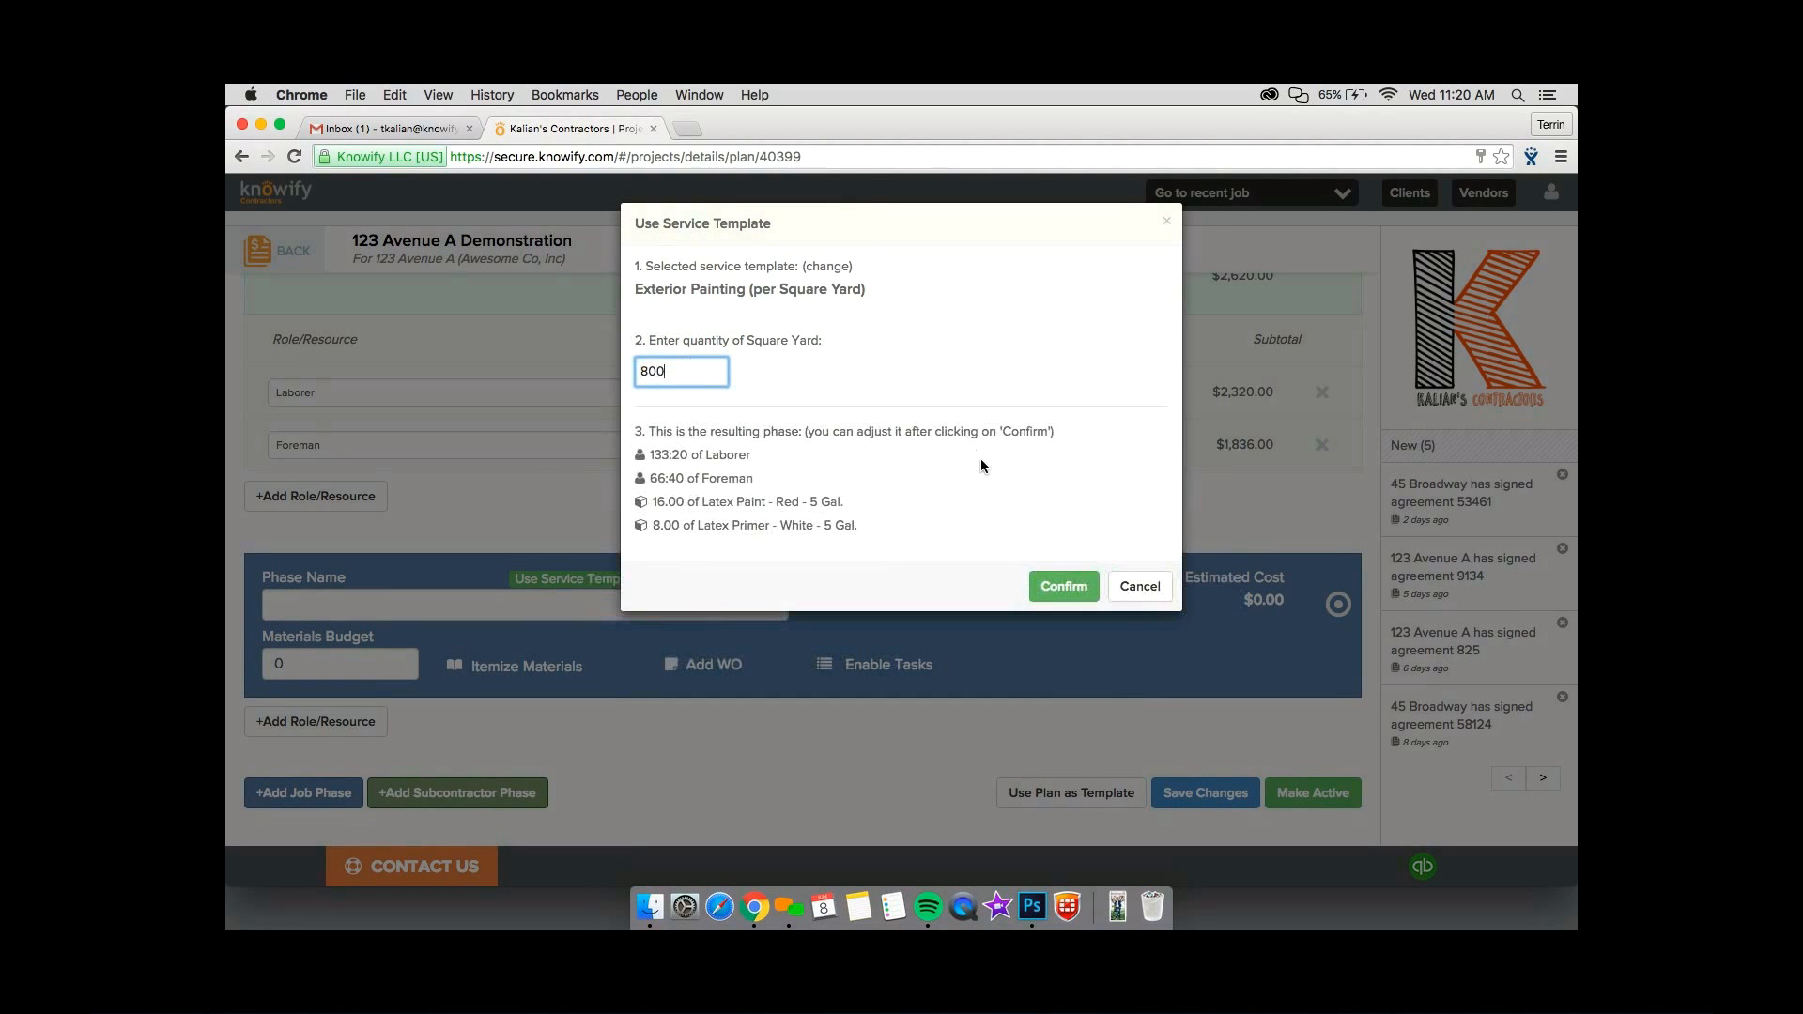
click(1041, 584)
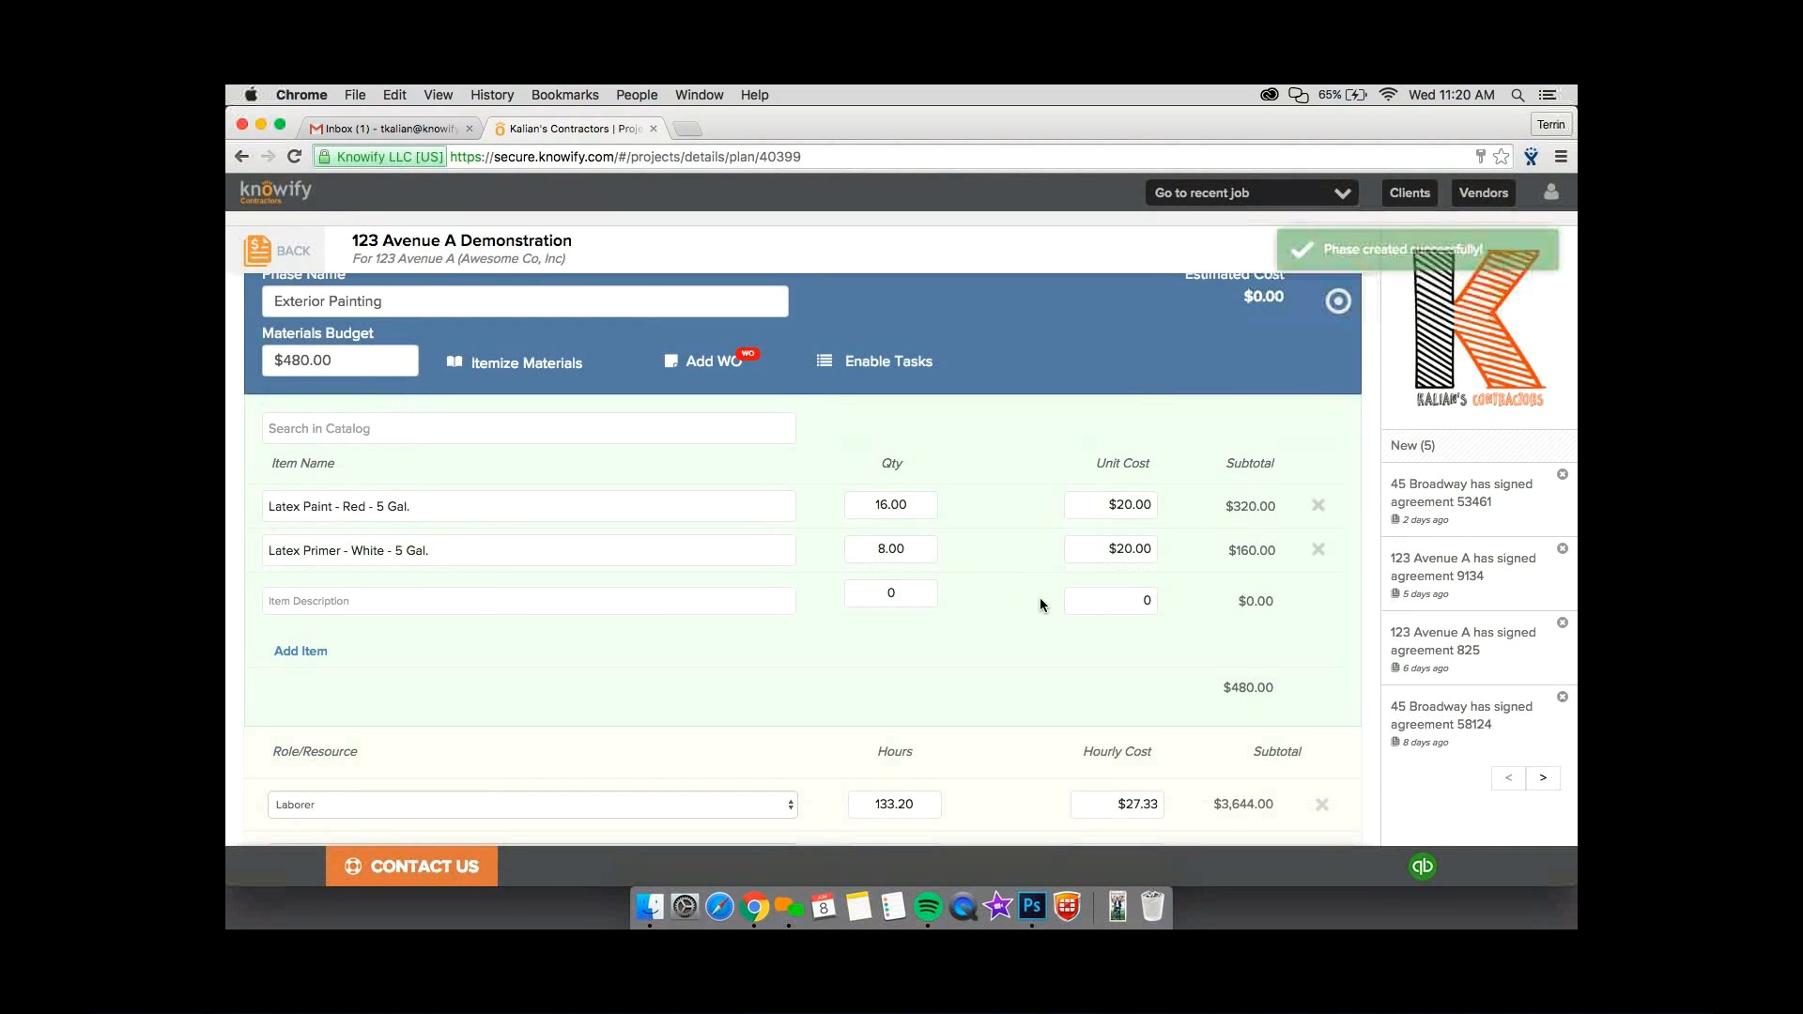
Rename the new Exterior Painting phase as "Phase 2 - Exterior Painting".
scroll(1040, 597, down, 1)
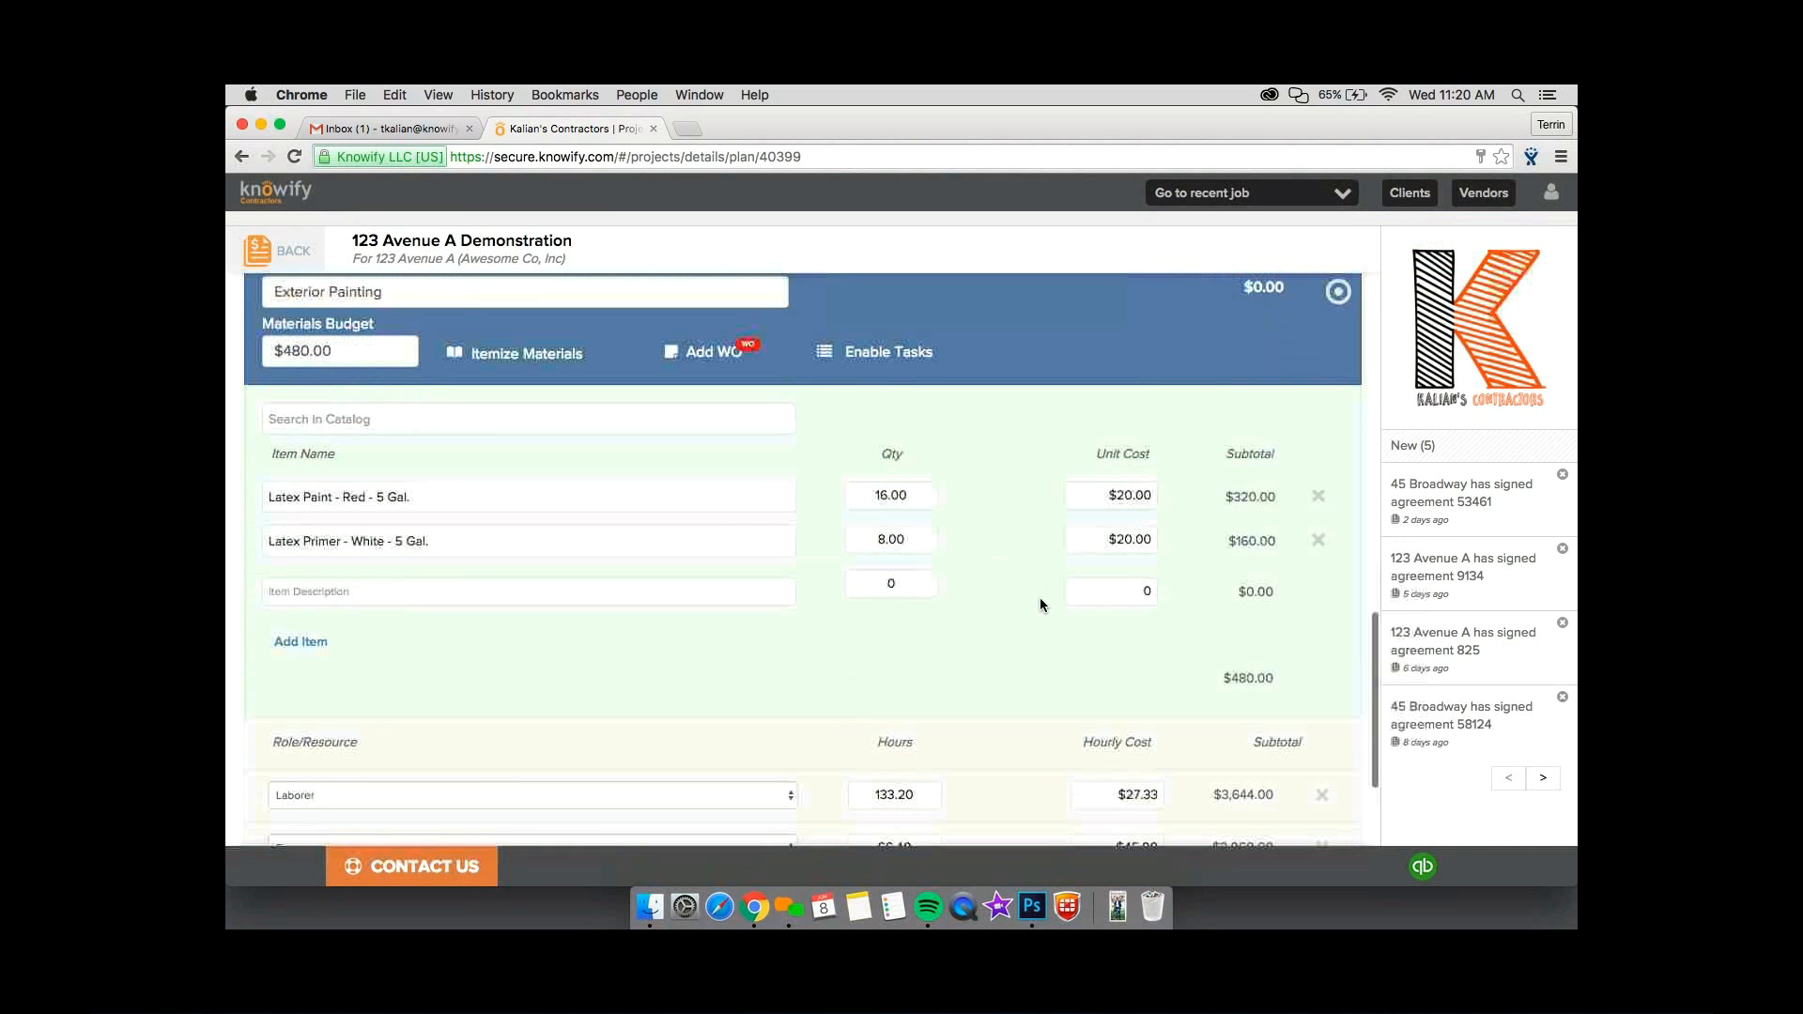
scroll(1040, 598, down, 3)
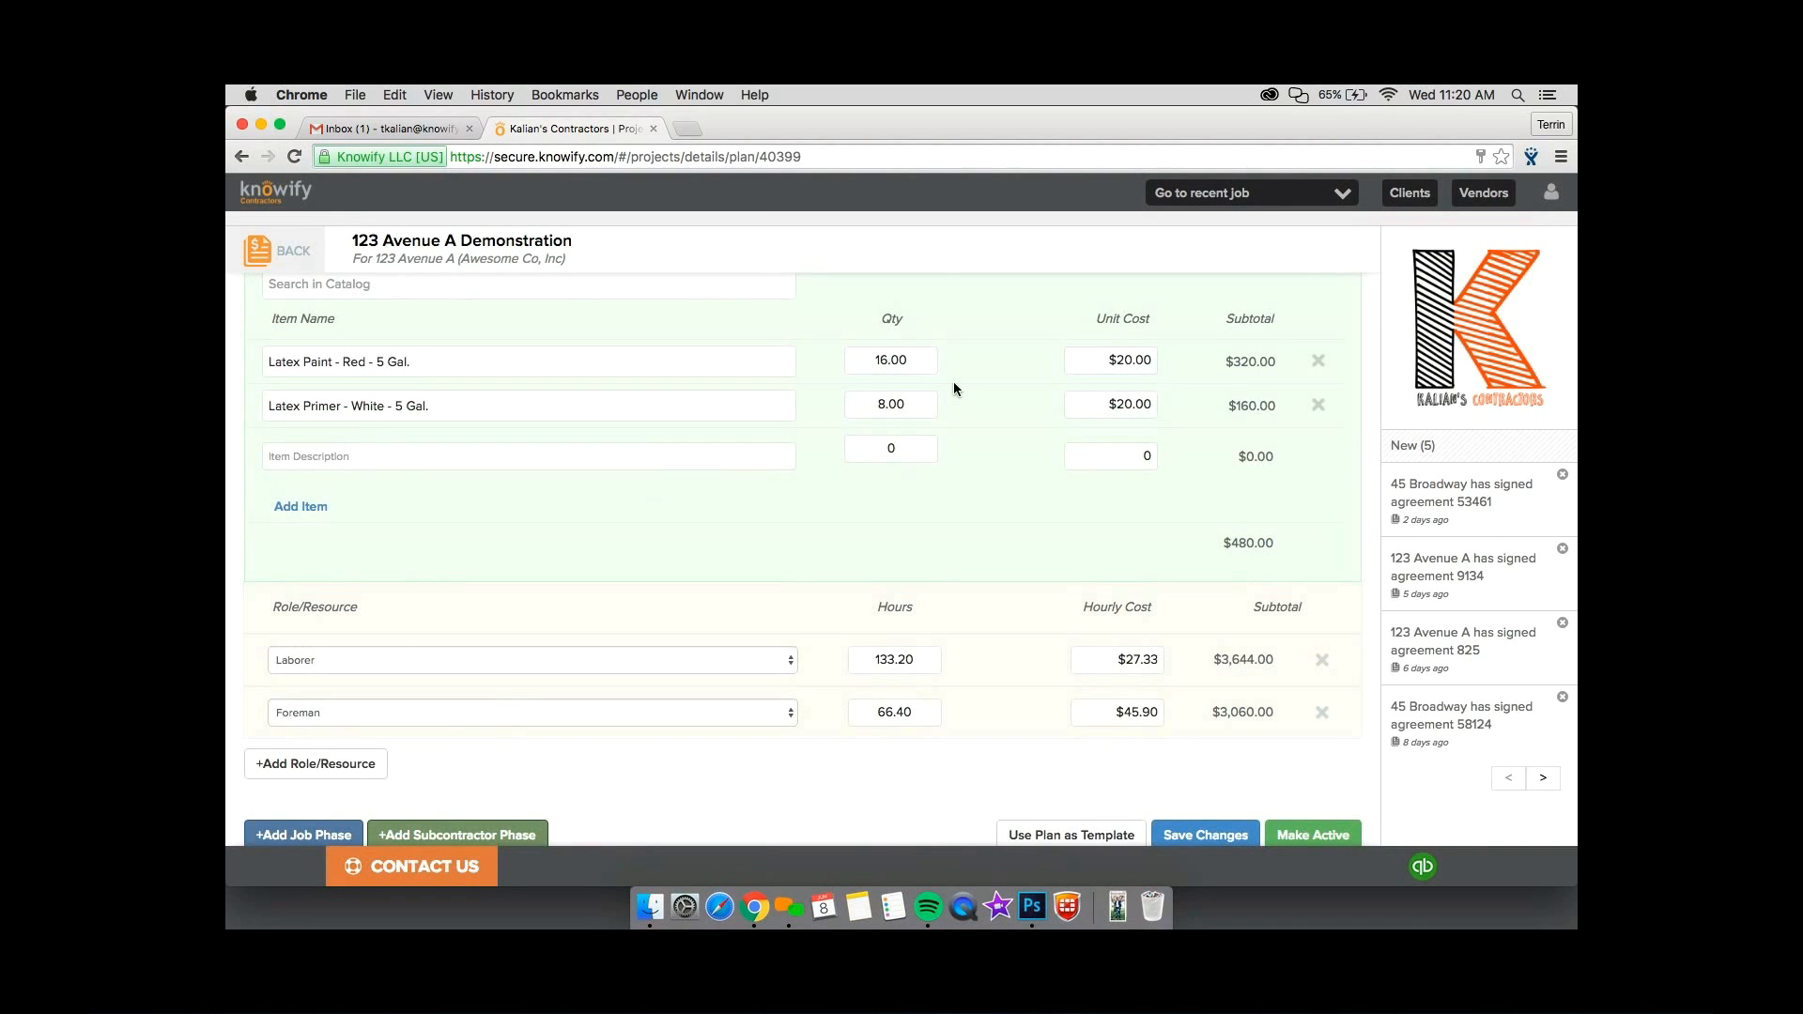
scroll(955, 382, up, 1)
scroll(954, 385, up, 2)
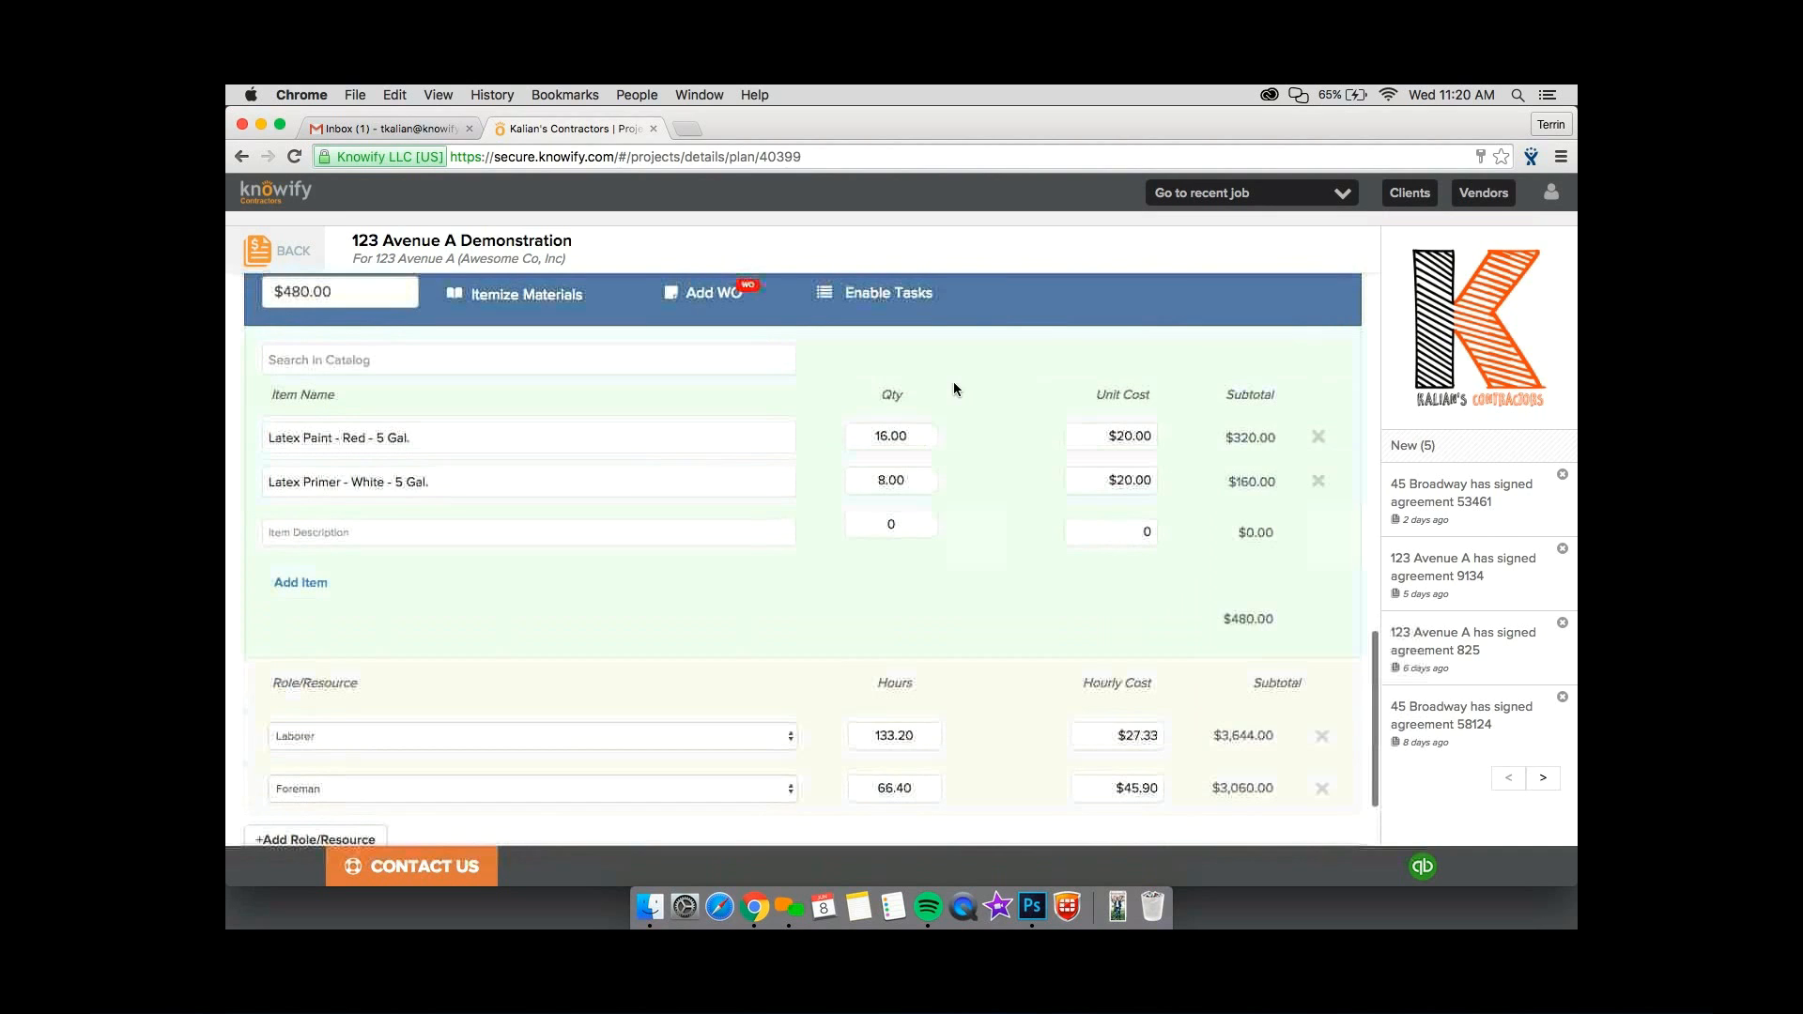
scroll(632, 346, up, 3)
click(275, 345)
text(P)
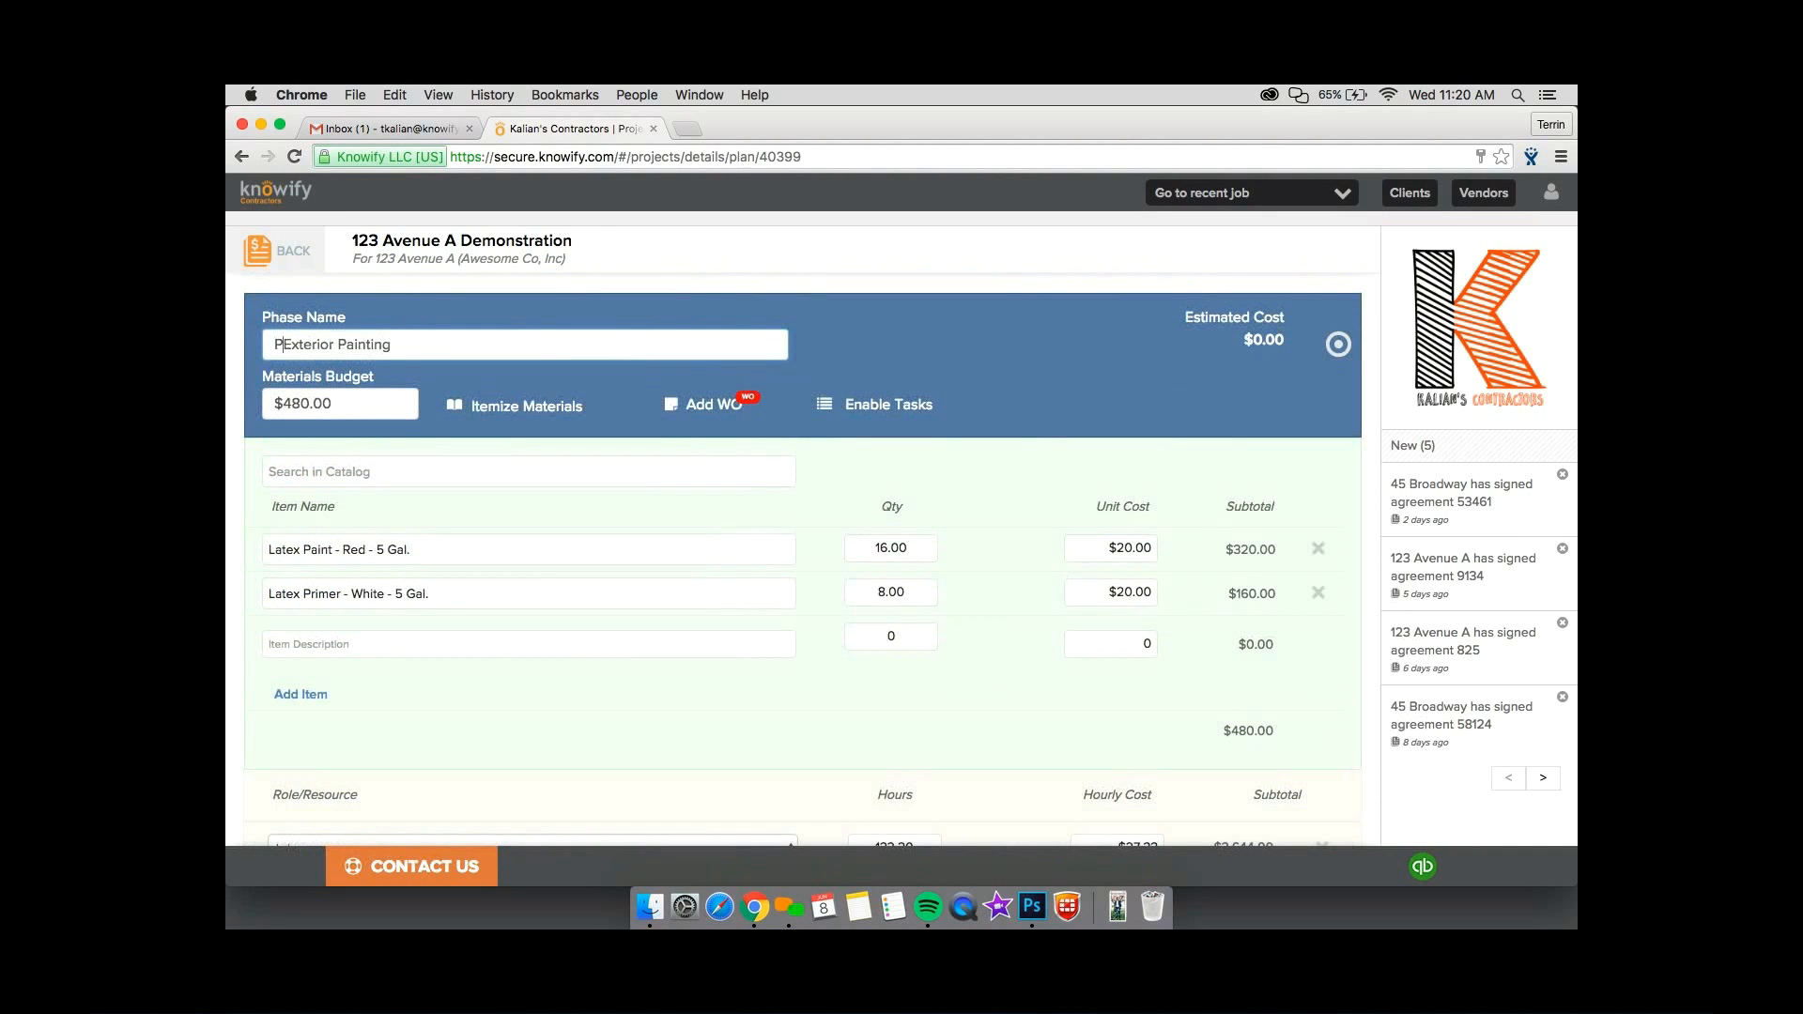
text(hase 2 -)
Review the itemized materials and the labor lines that the template filled in for Phase 2.
scroll(627, 498, up, 1)
scroll(627, 505, up, 2)
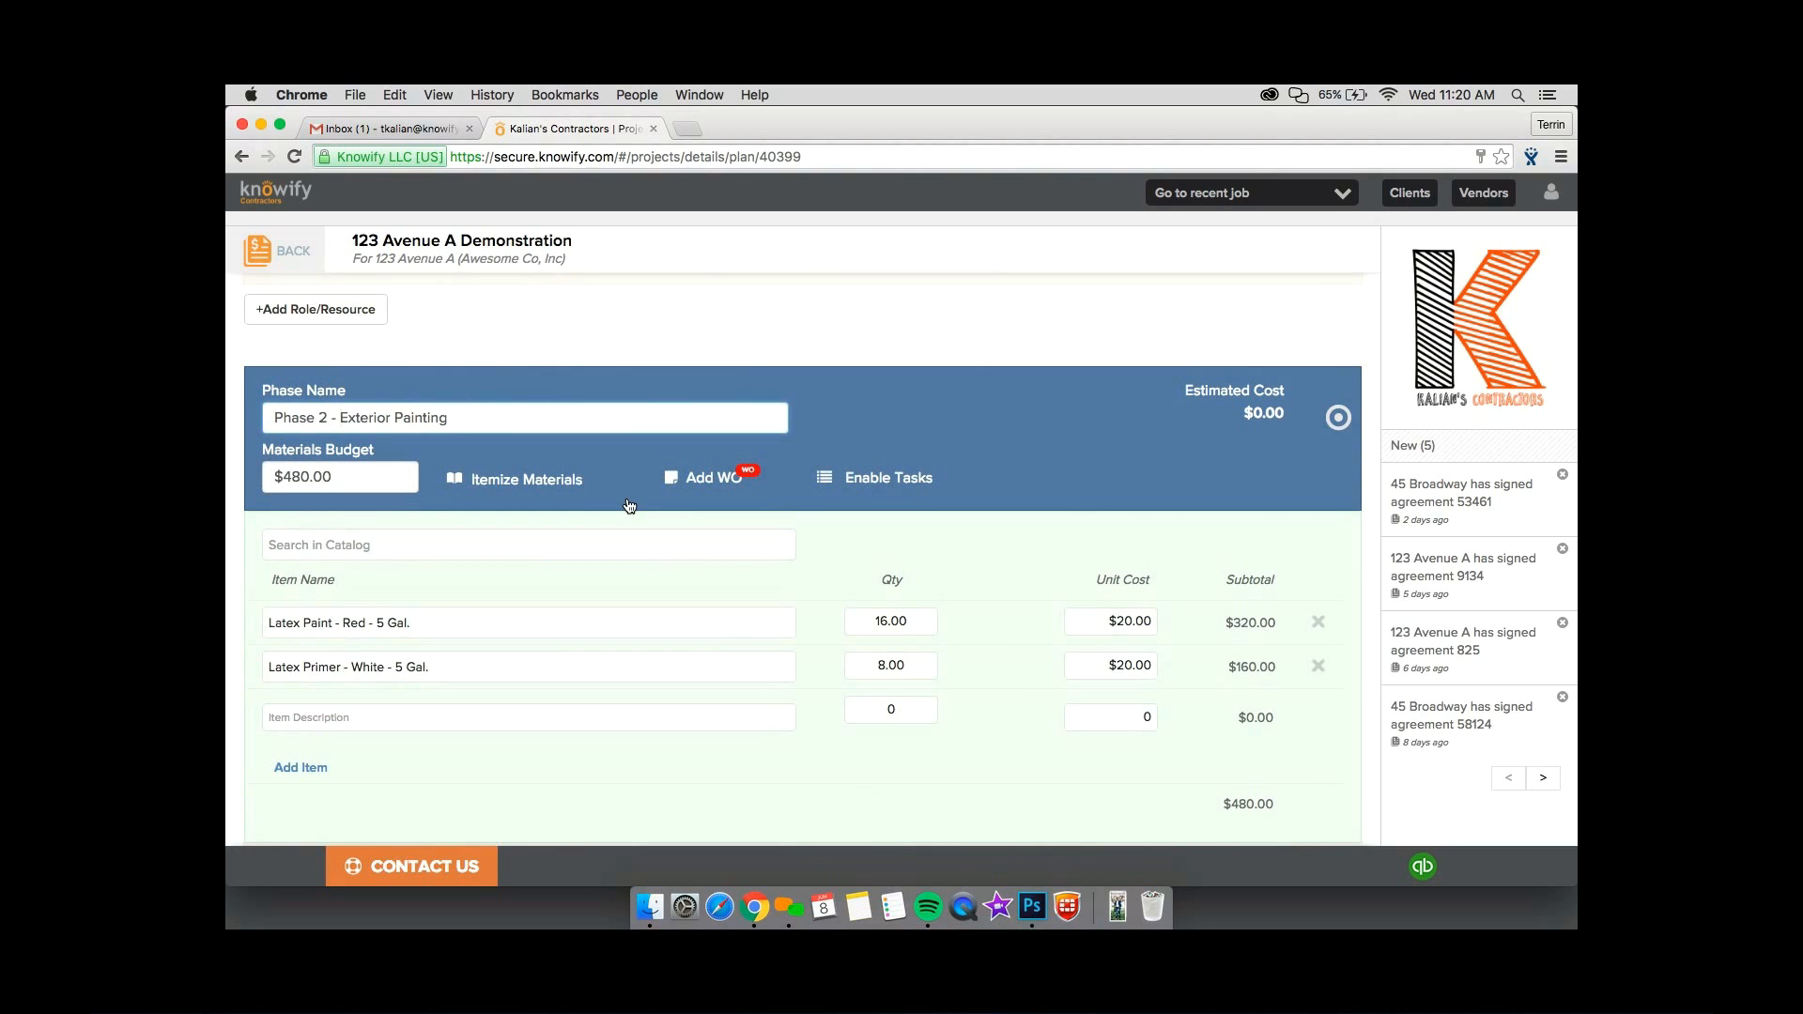
scroll(627, 503, down, 3)
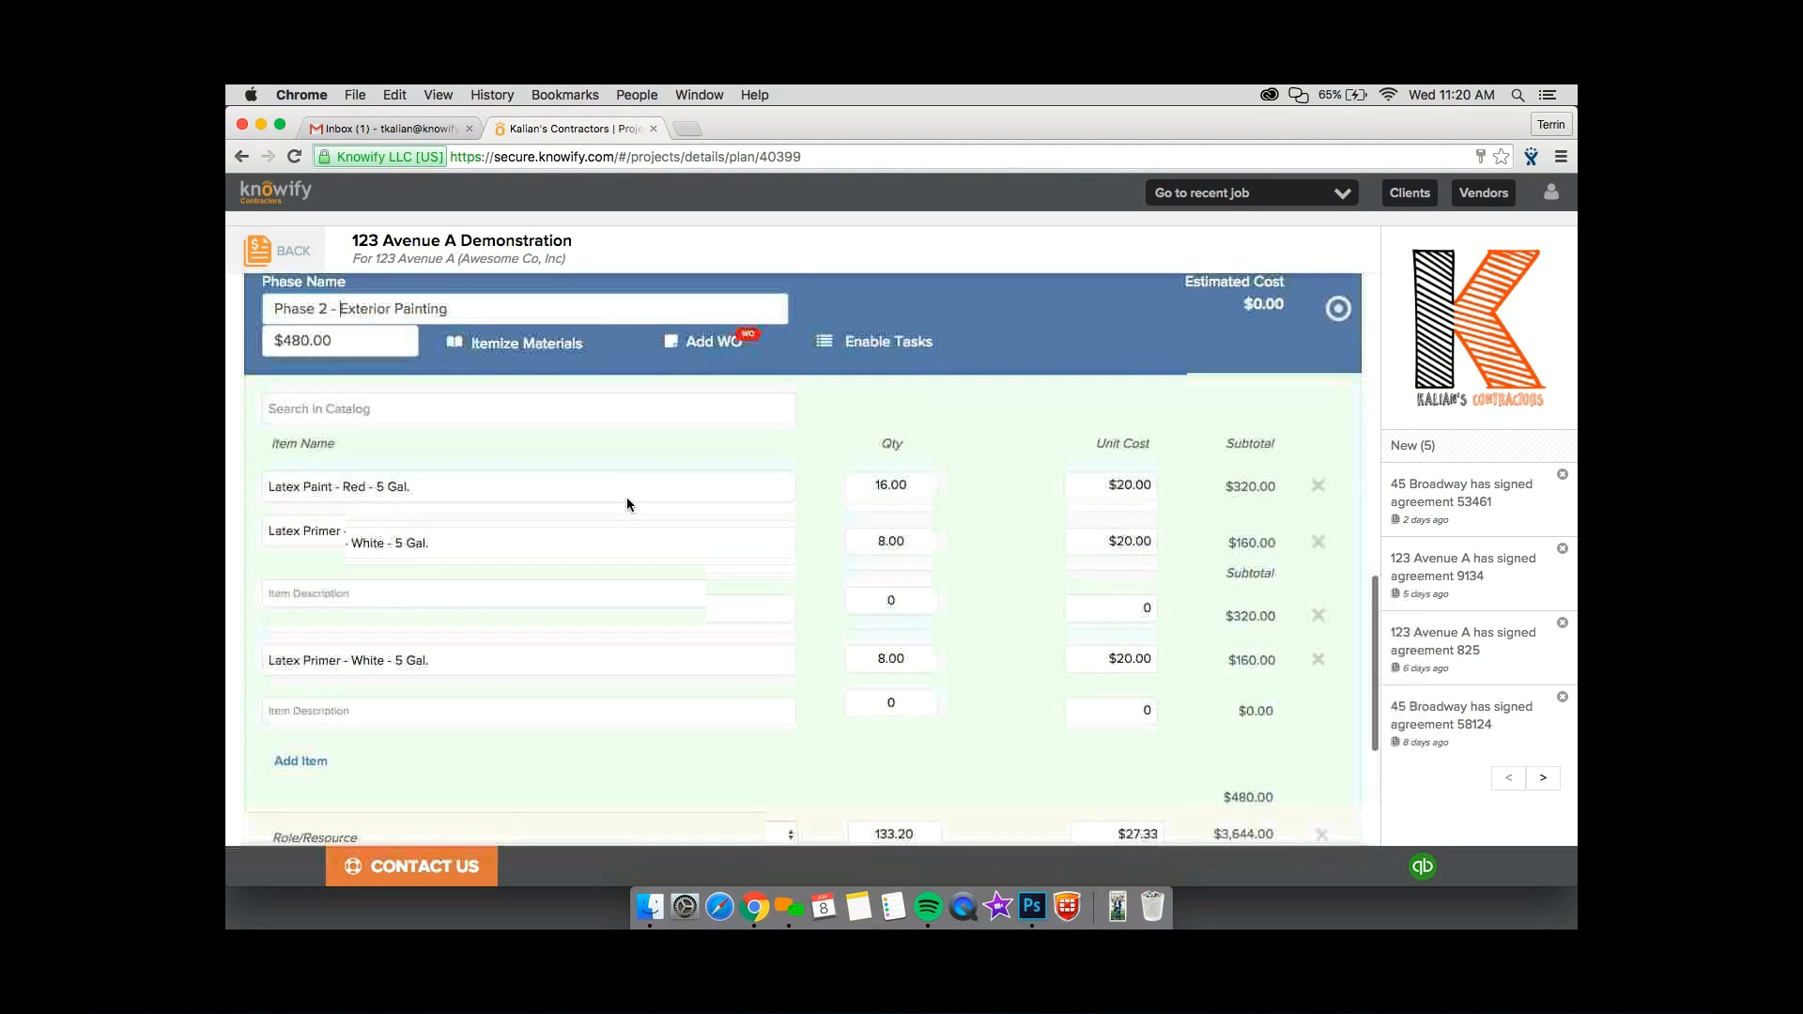
scroll(900, 620, down, 3)
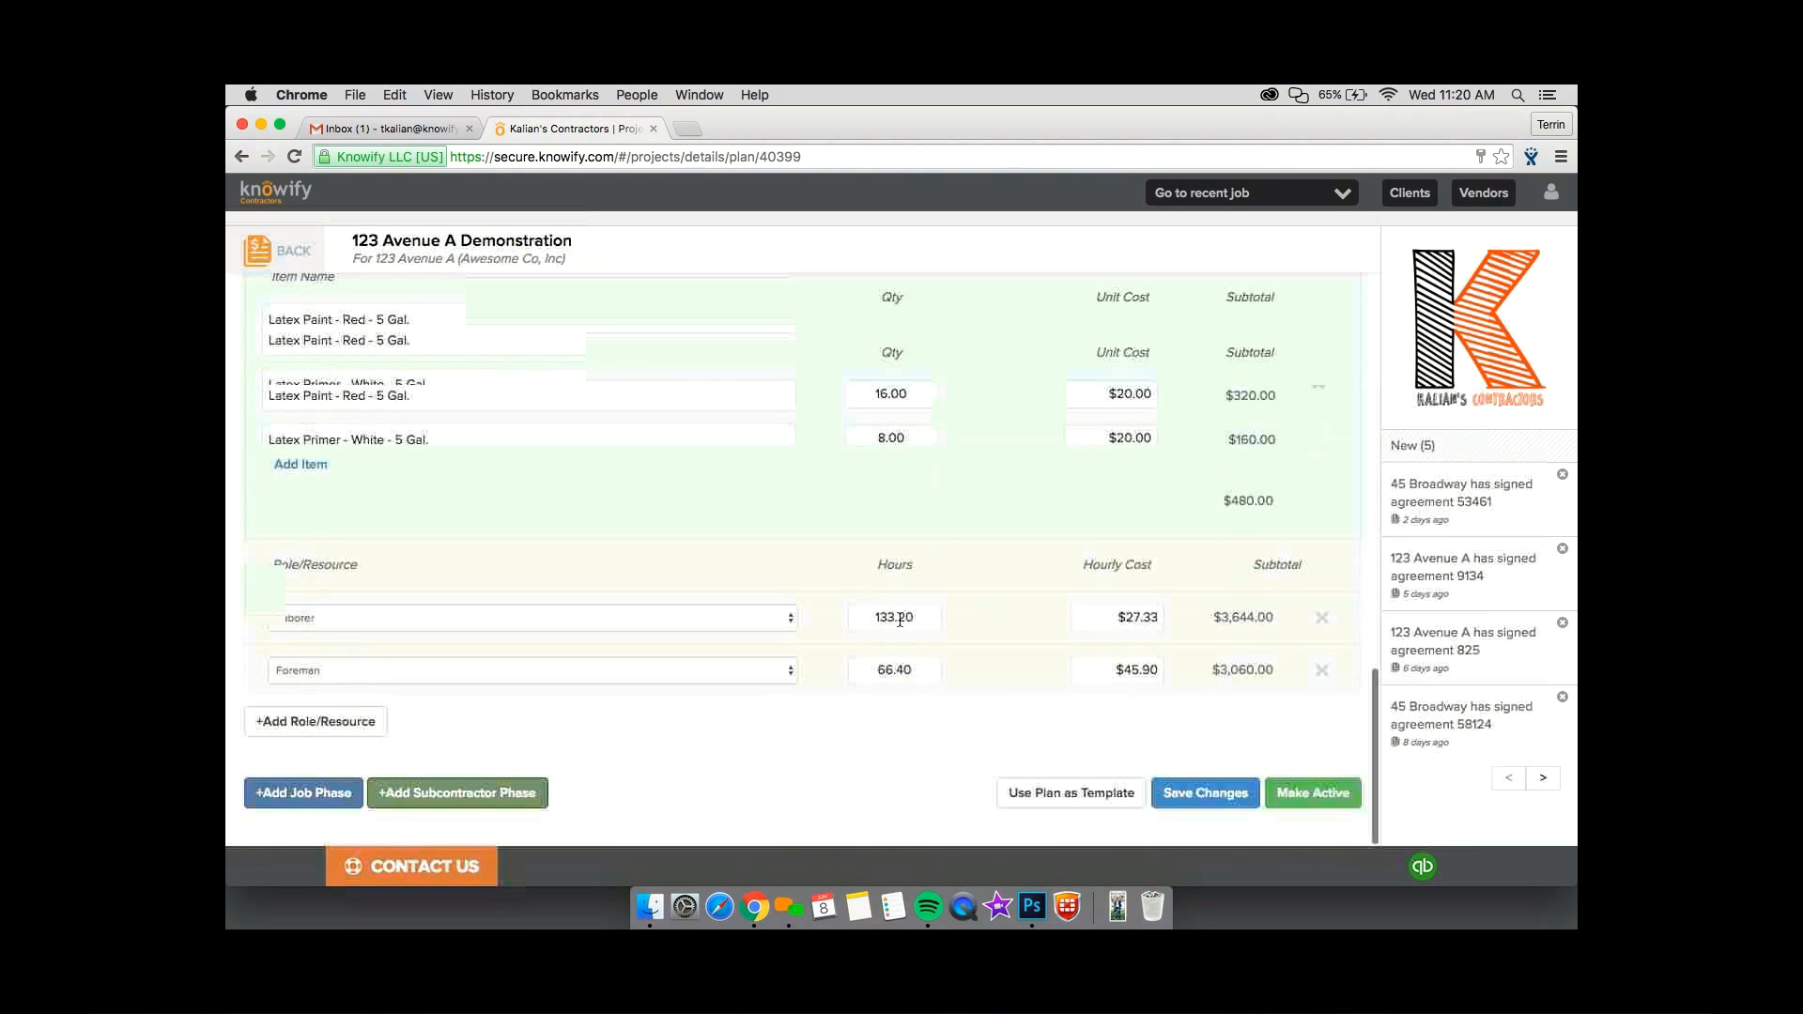
scroll(917, 620, up, 3)
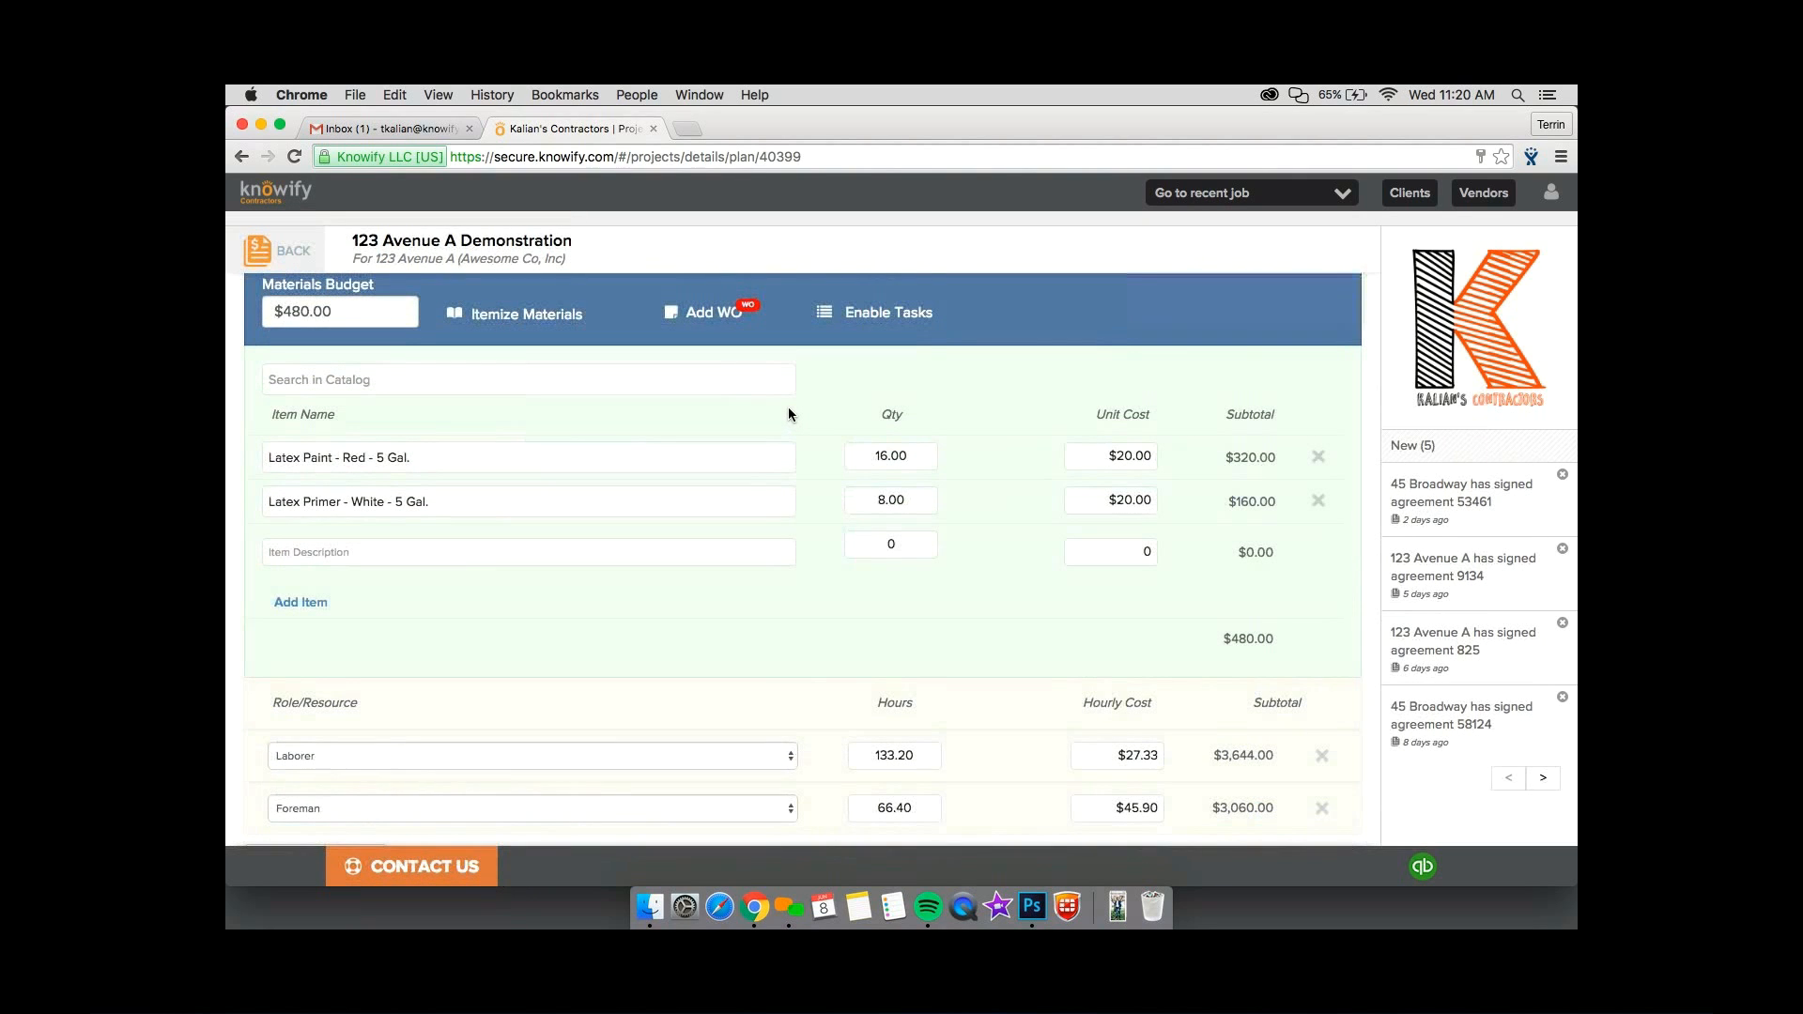
scroll(791, 407, up, 1)
scroll(790, 413, up, 1)
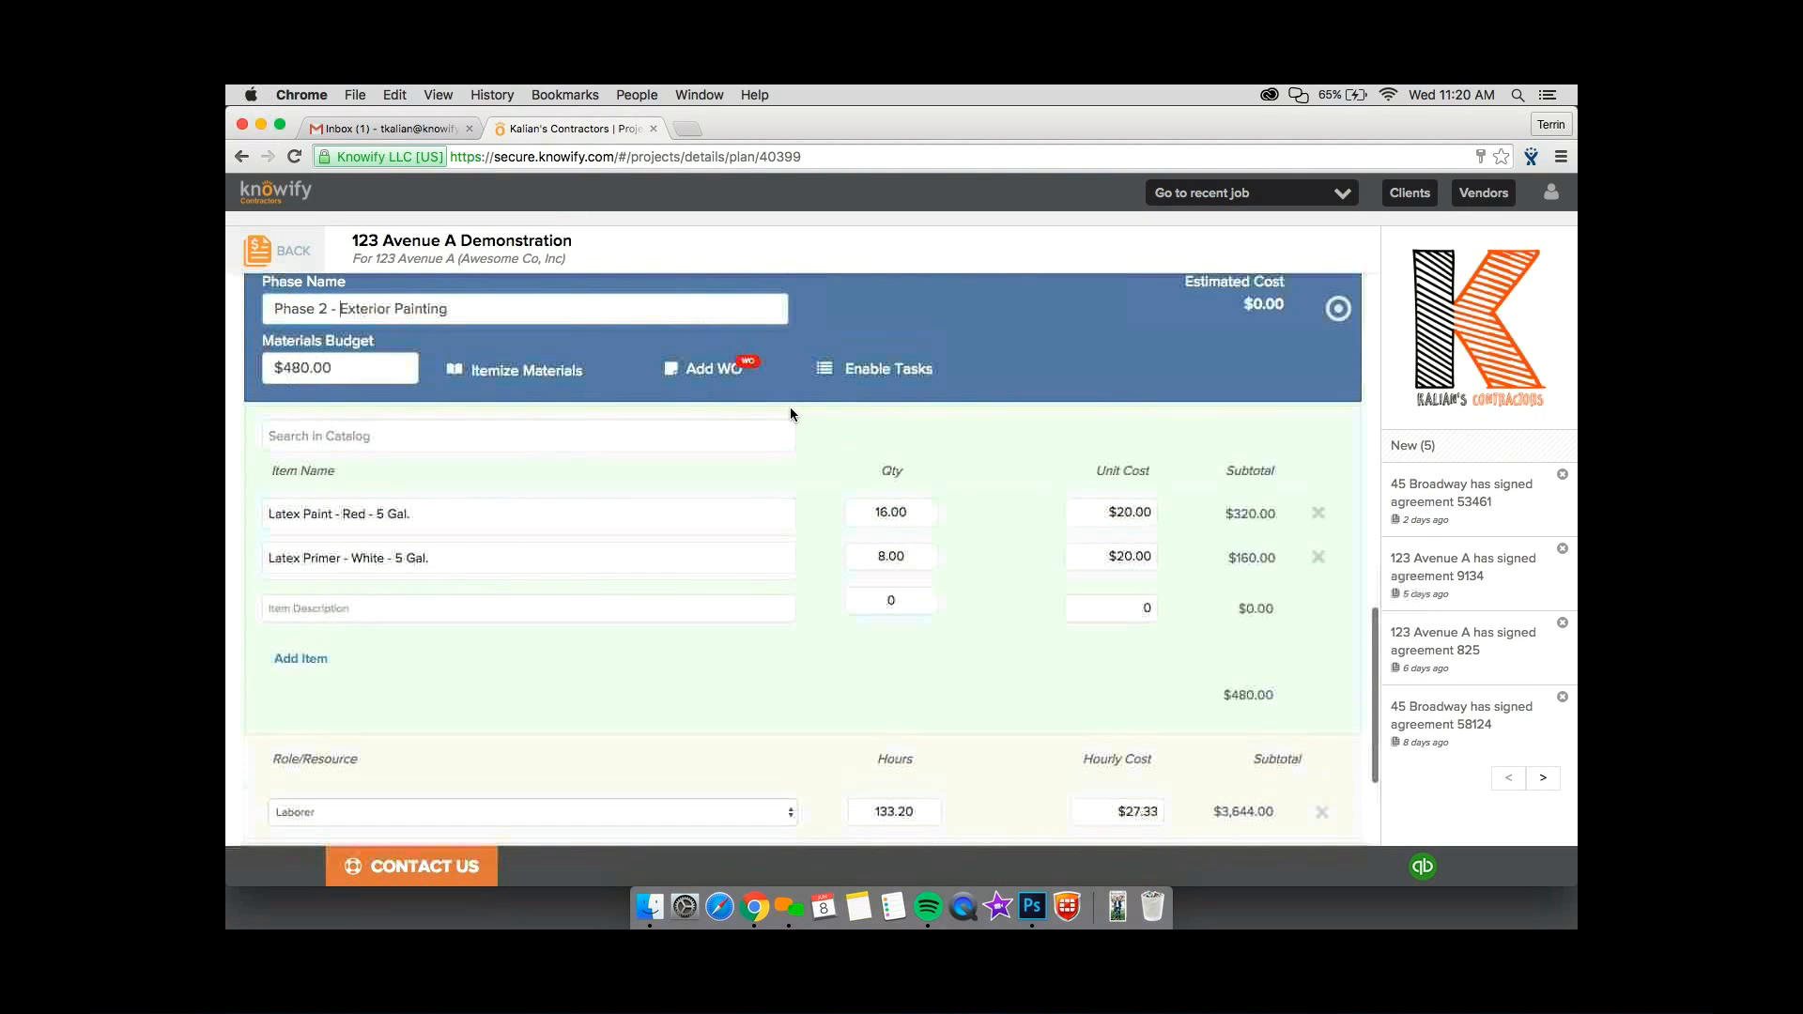
scroll(791, 409, up, 1)
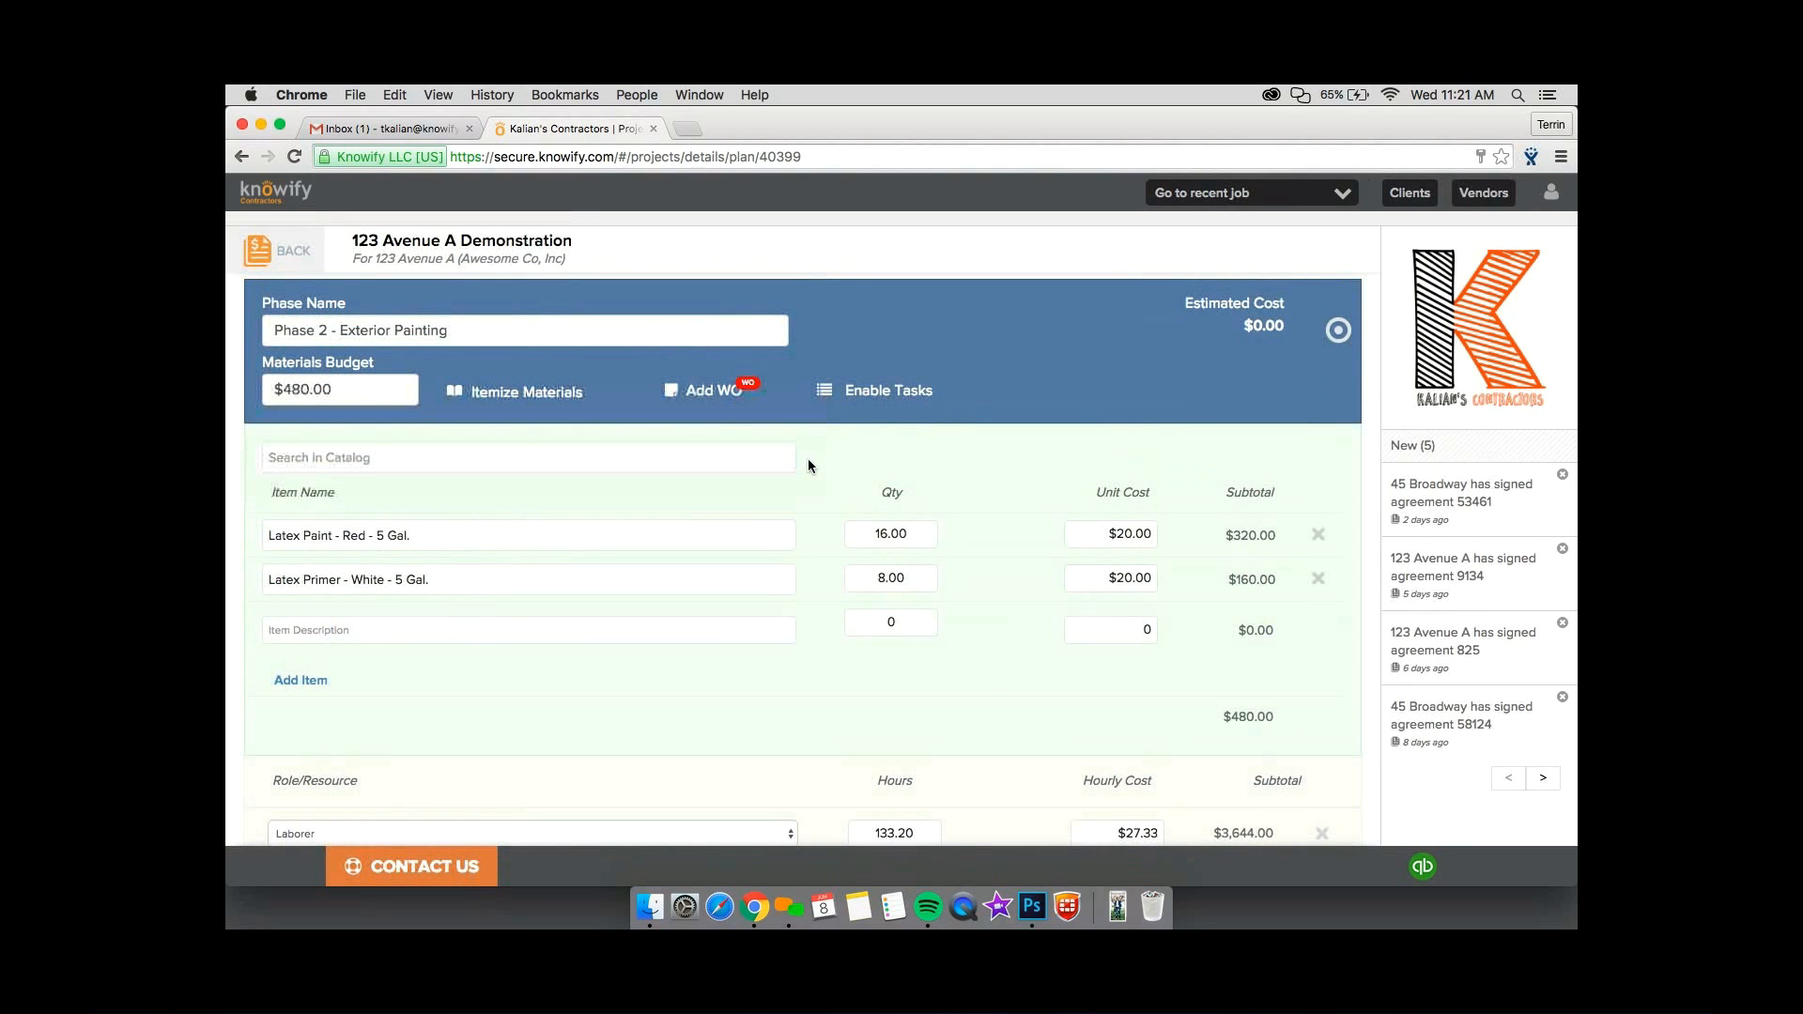
Open the contract jobs page in a separate browser tab and start a new service in the catalog from there.
super+click(291, 227)
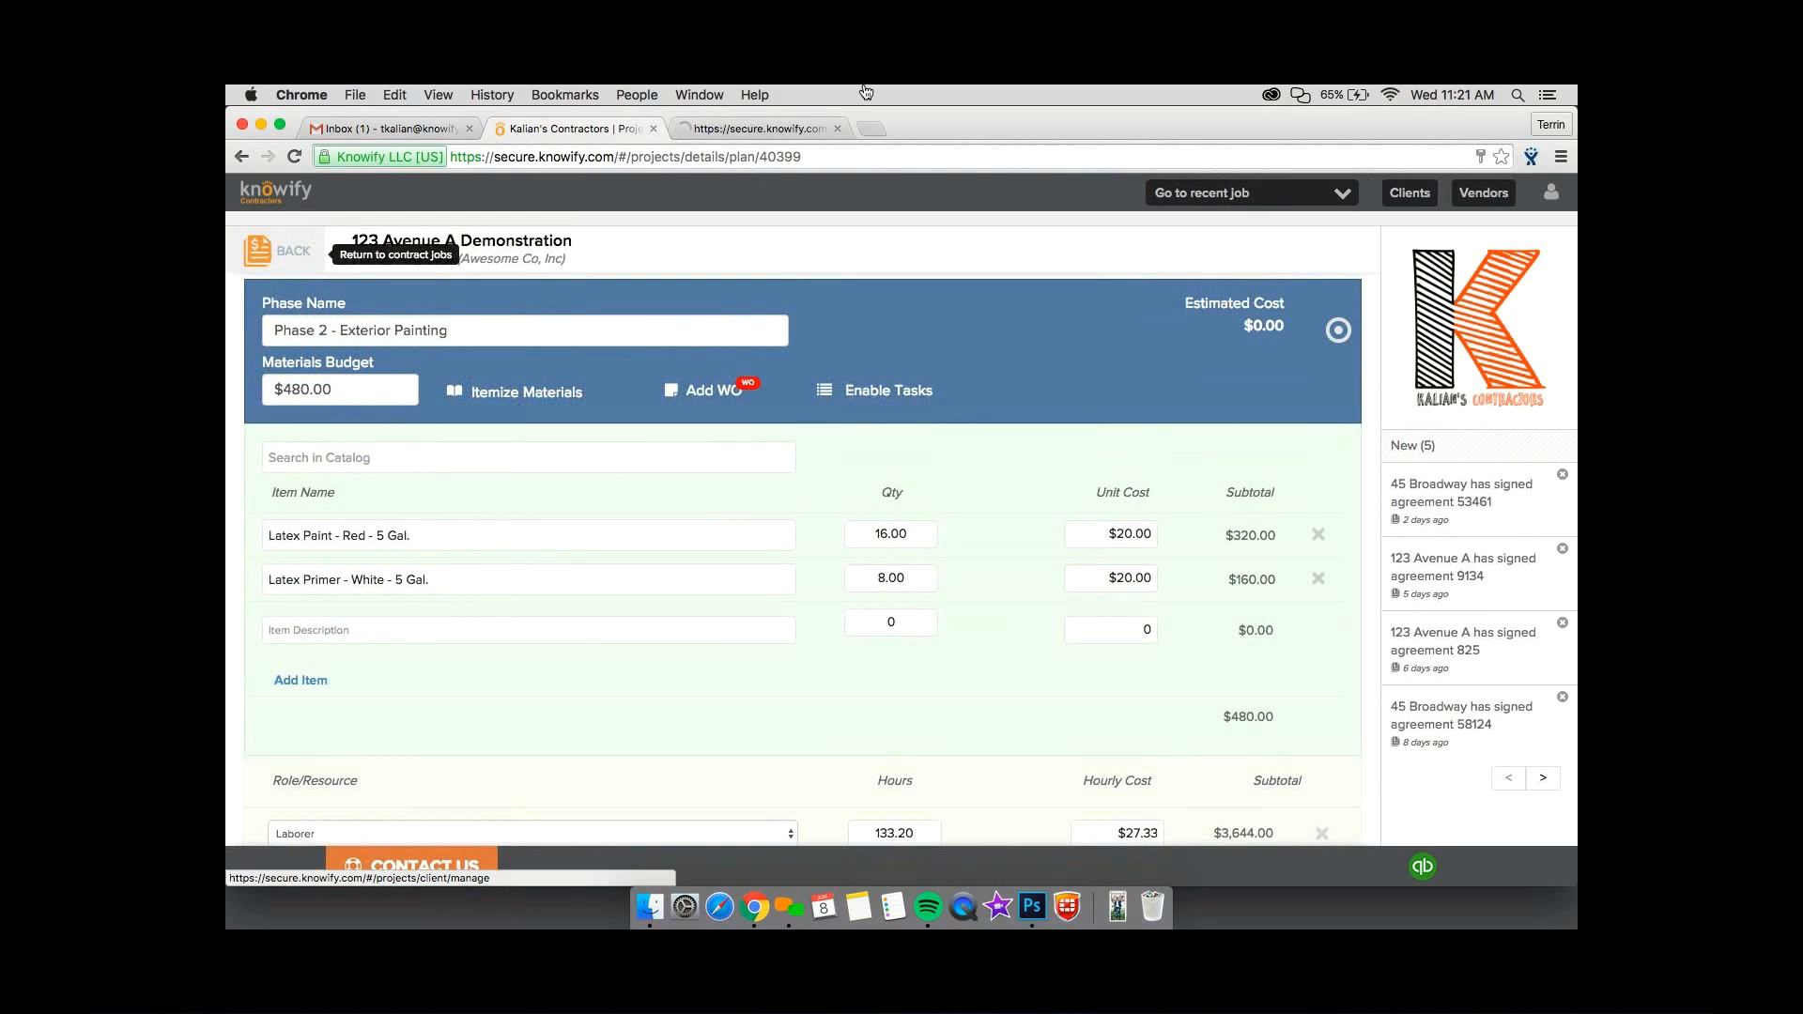
click(792, 129)
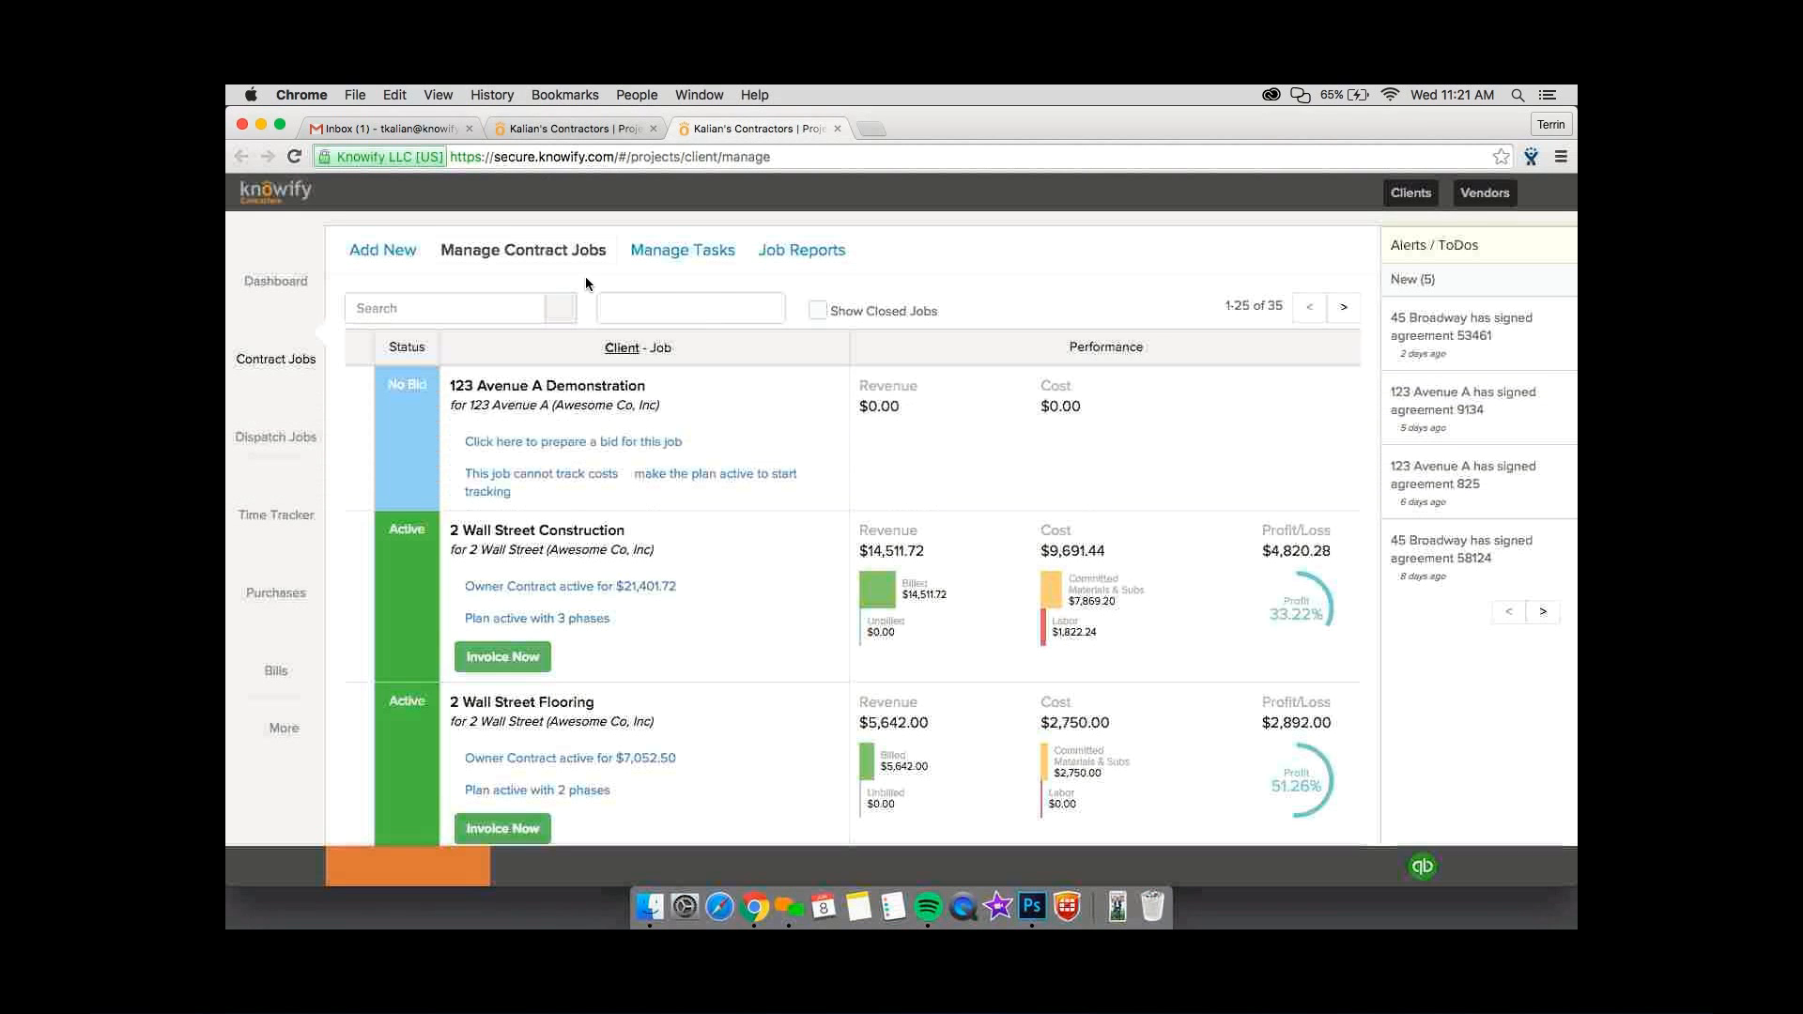
scroll(393, 508, down, 5)
click(282, 737)
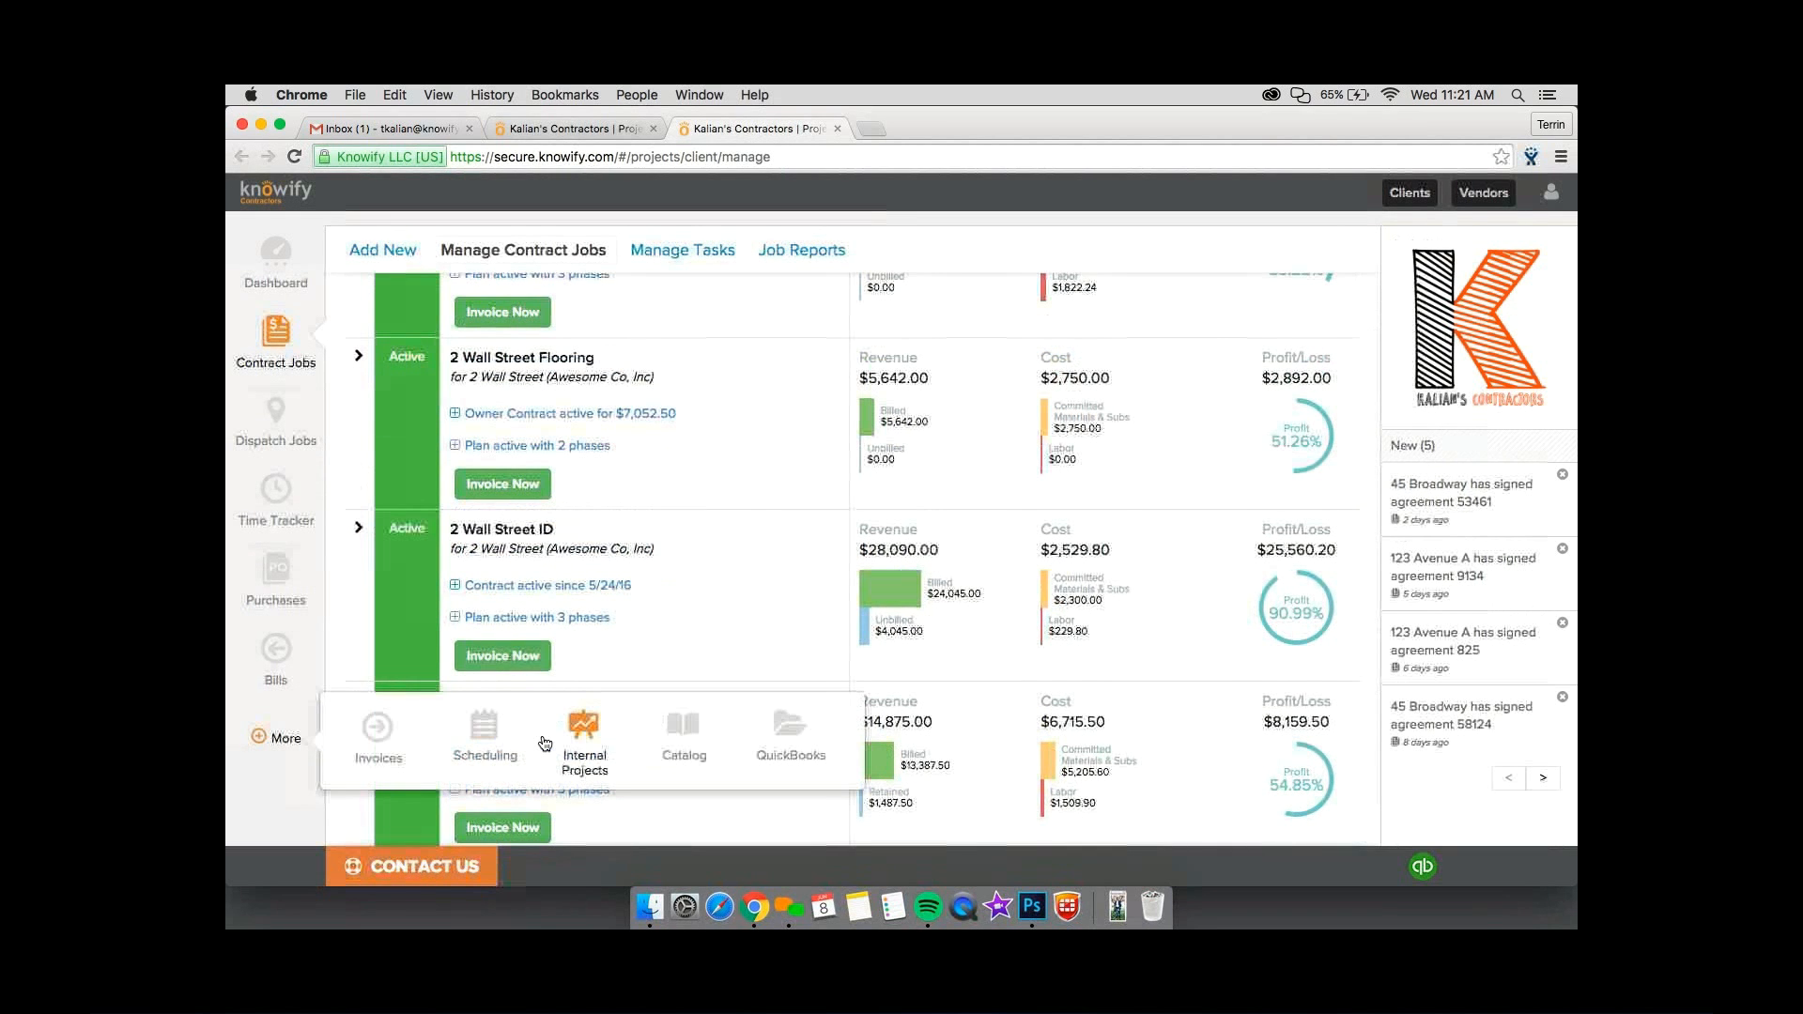
click(685, 728)
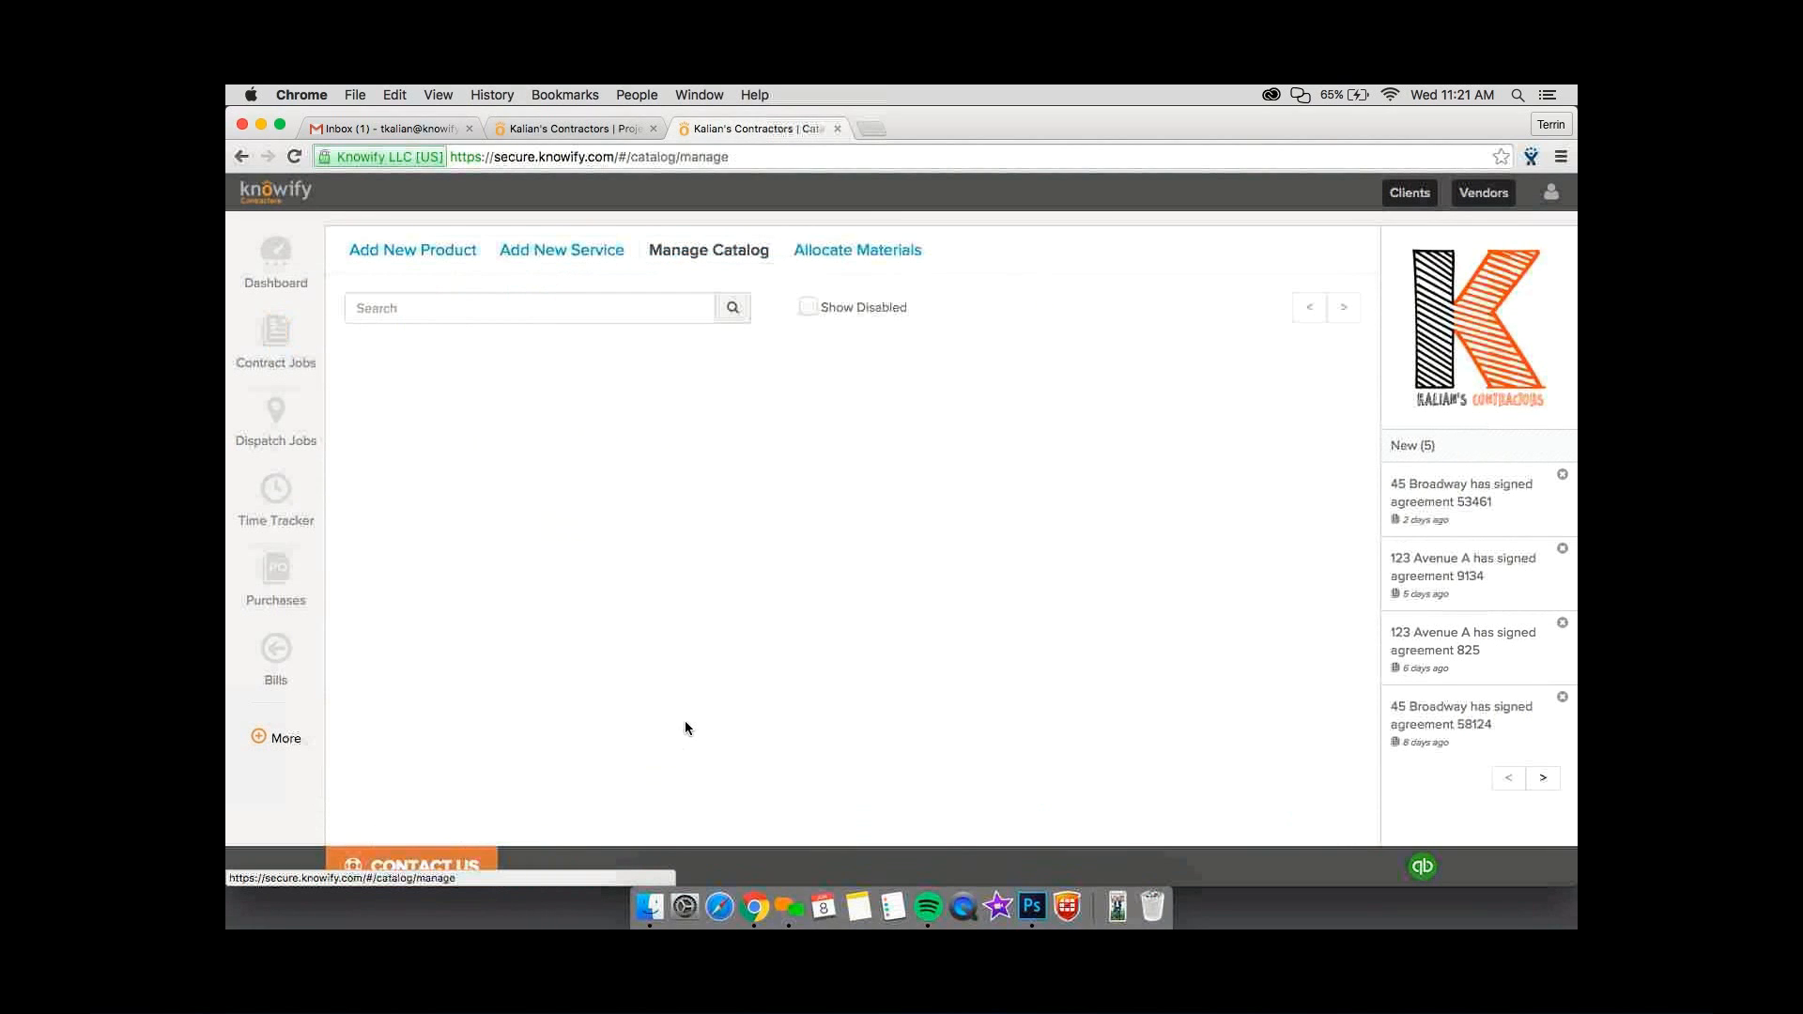
click(561, 250)
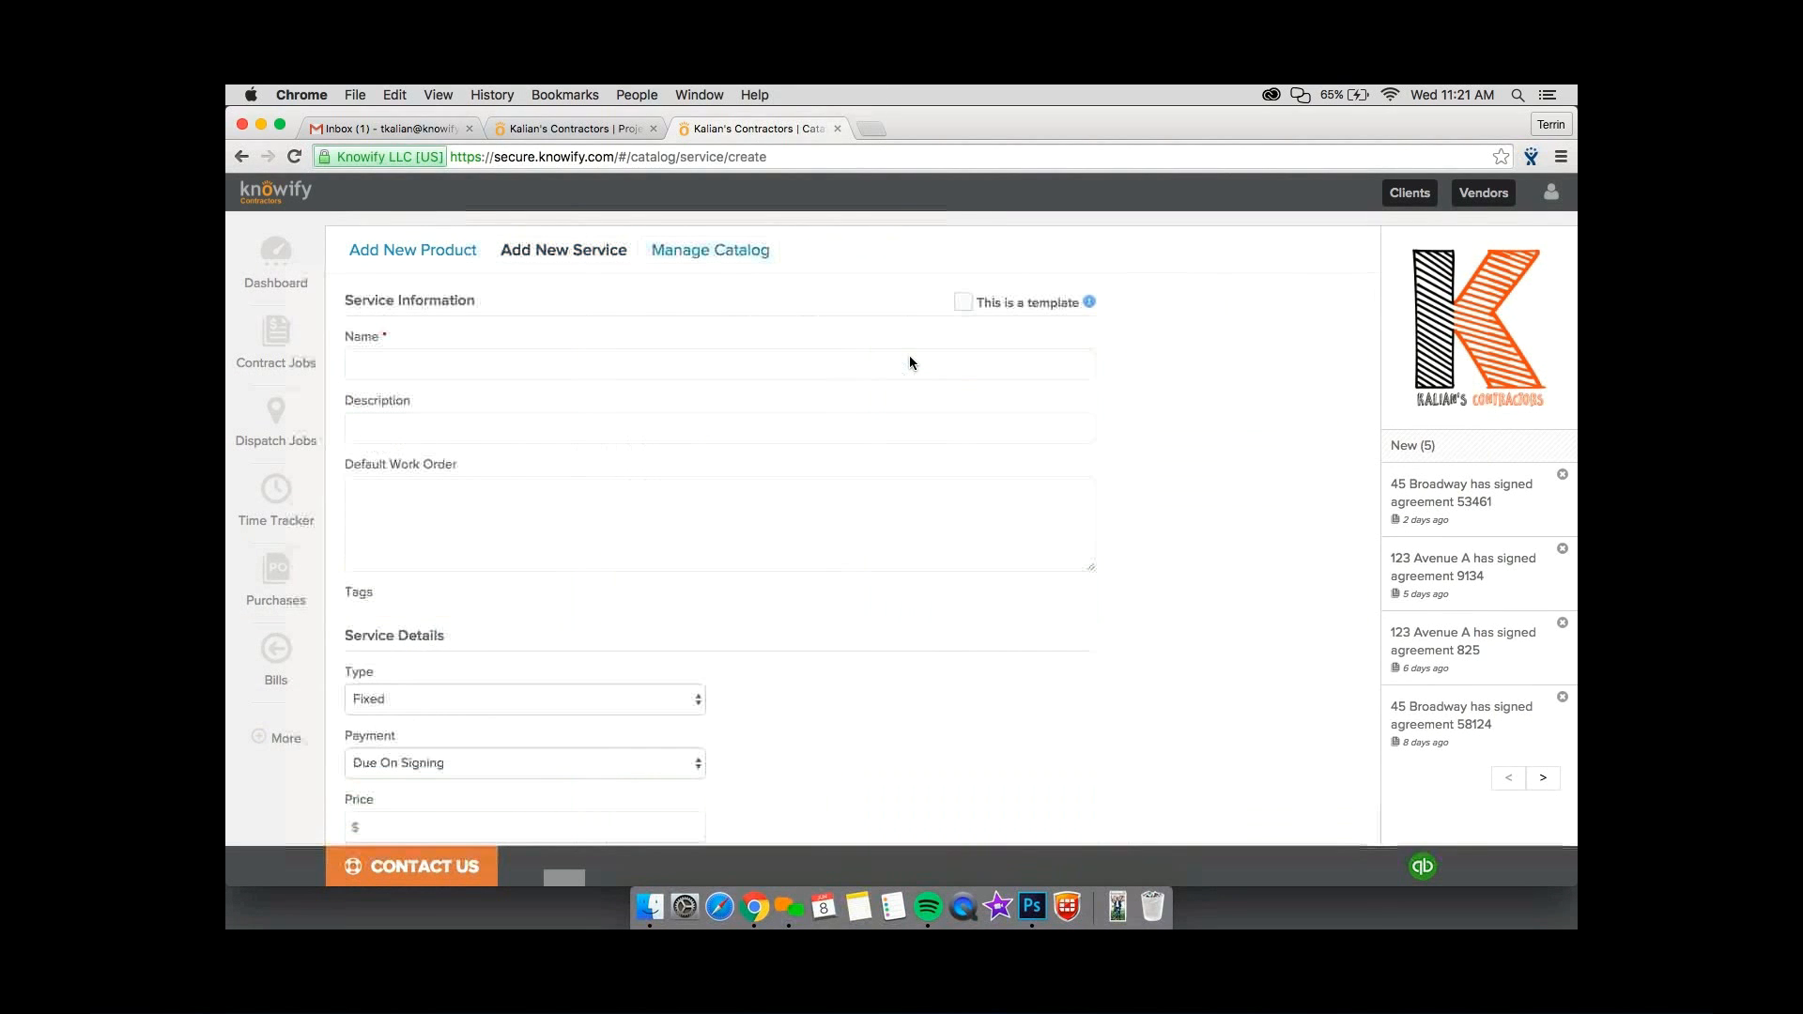
Name the new service template "New Service", describe it as "Description", and place the cursor in its default work order.
click(678, 366)
text(New Service)
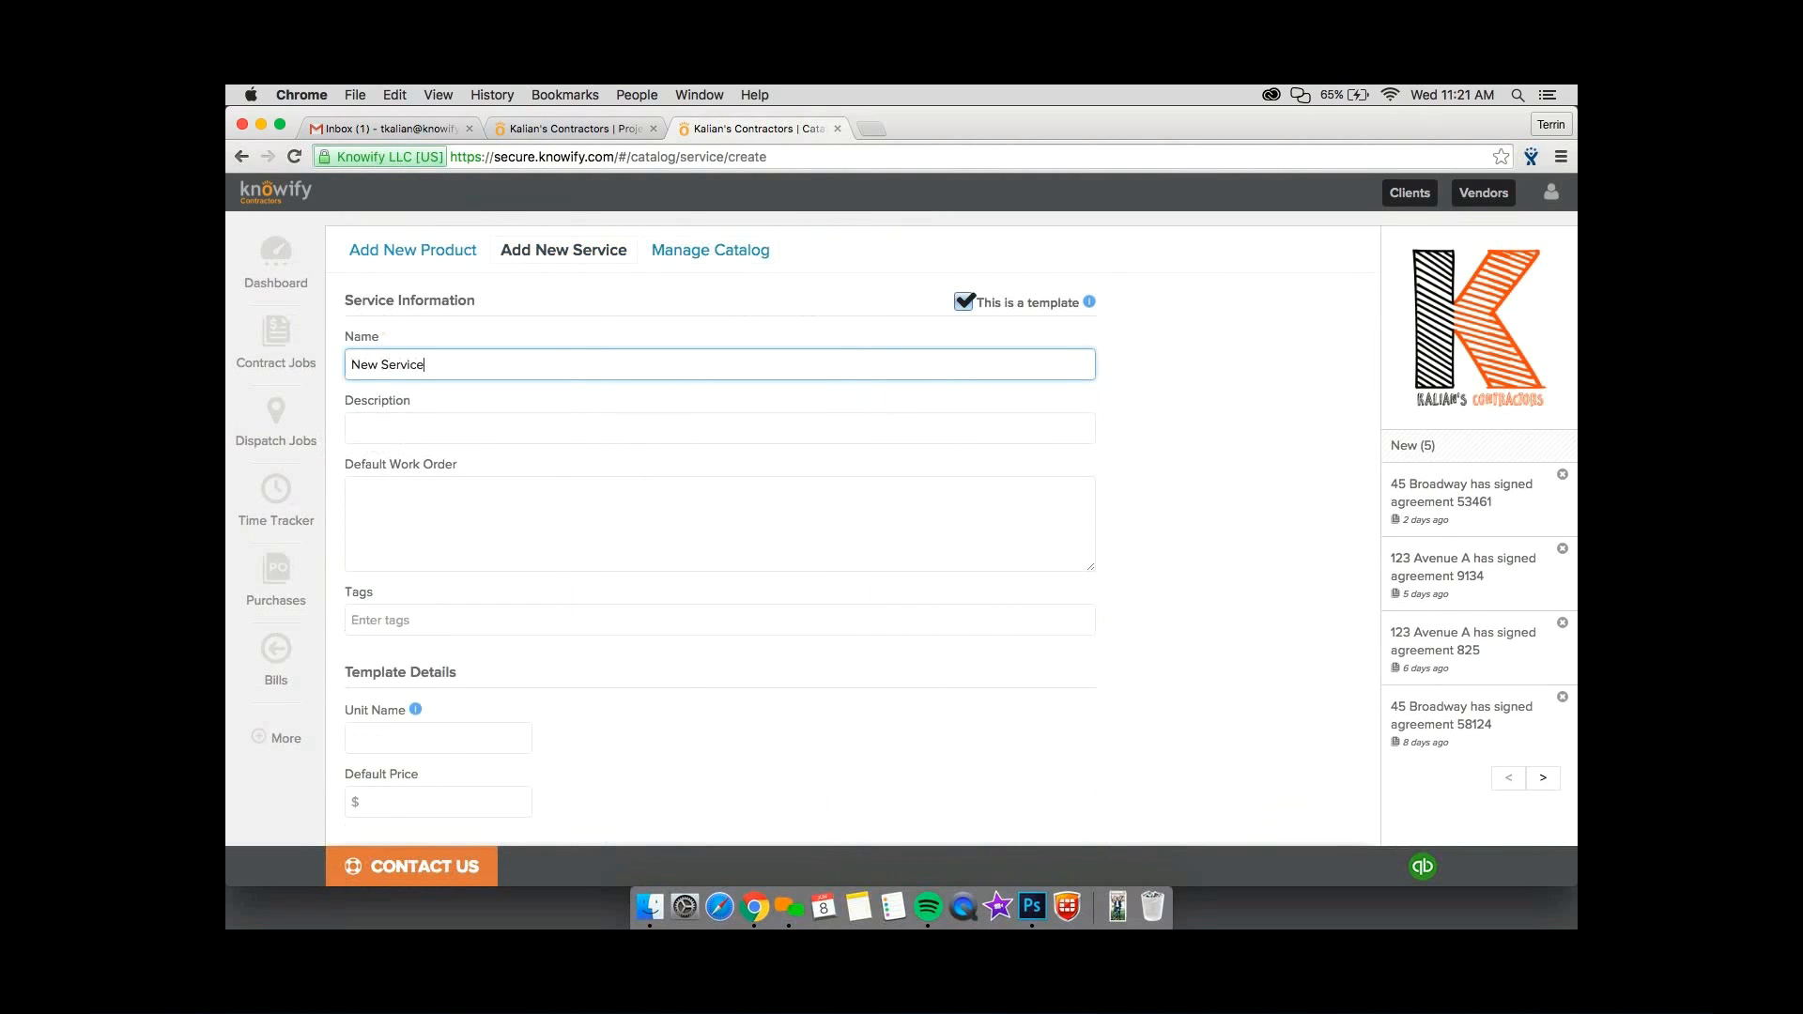
key(Tab)
text(Descirpt)
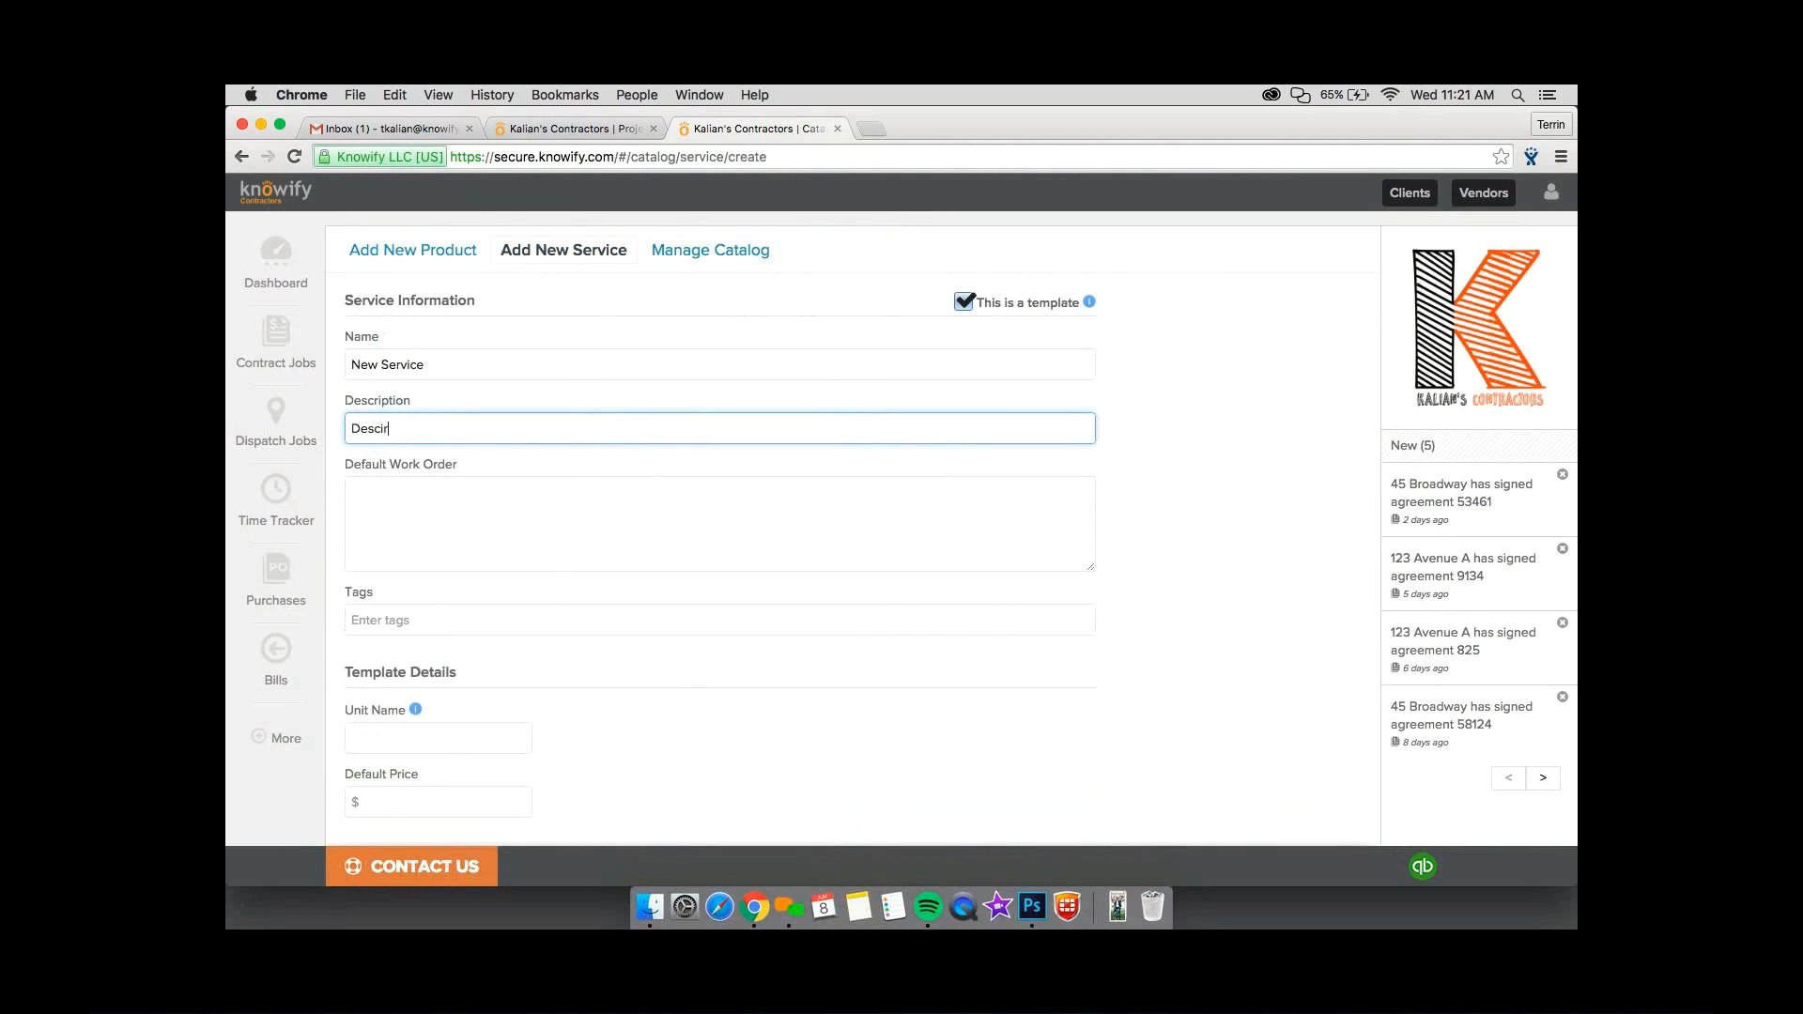
key(BackSpace)
key(BackSpace)
key(BackSpace)
key(BackSpace)
text(riti)
key(BackSpace)
text(ption)
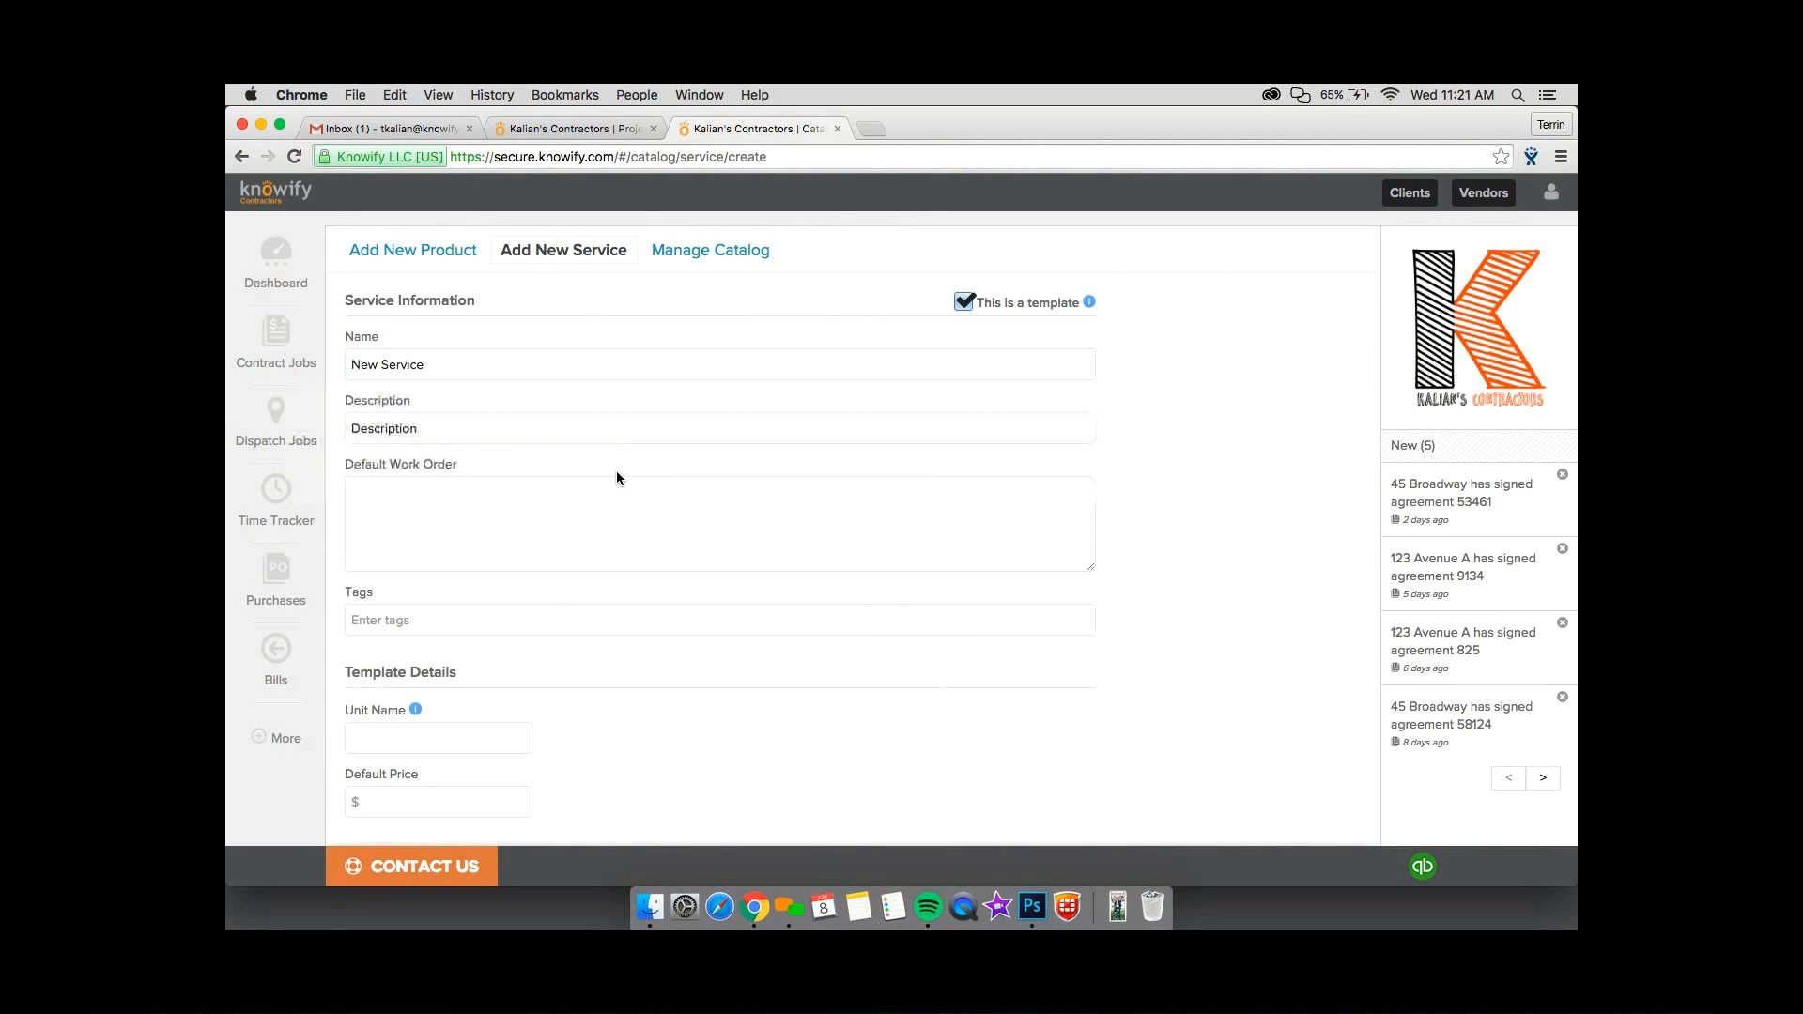
click(616, 480)
scroll(616, 482, down, 2)
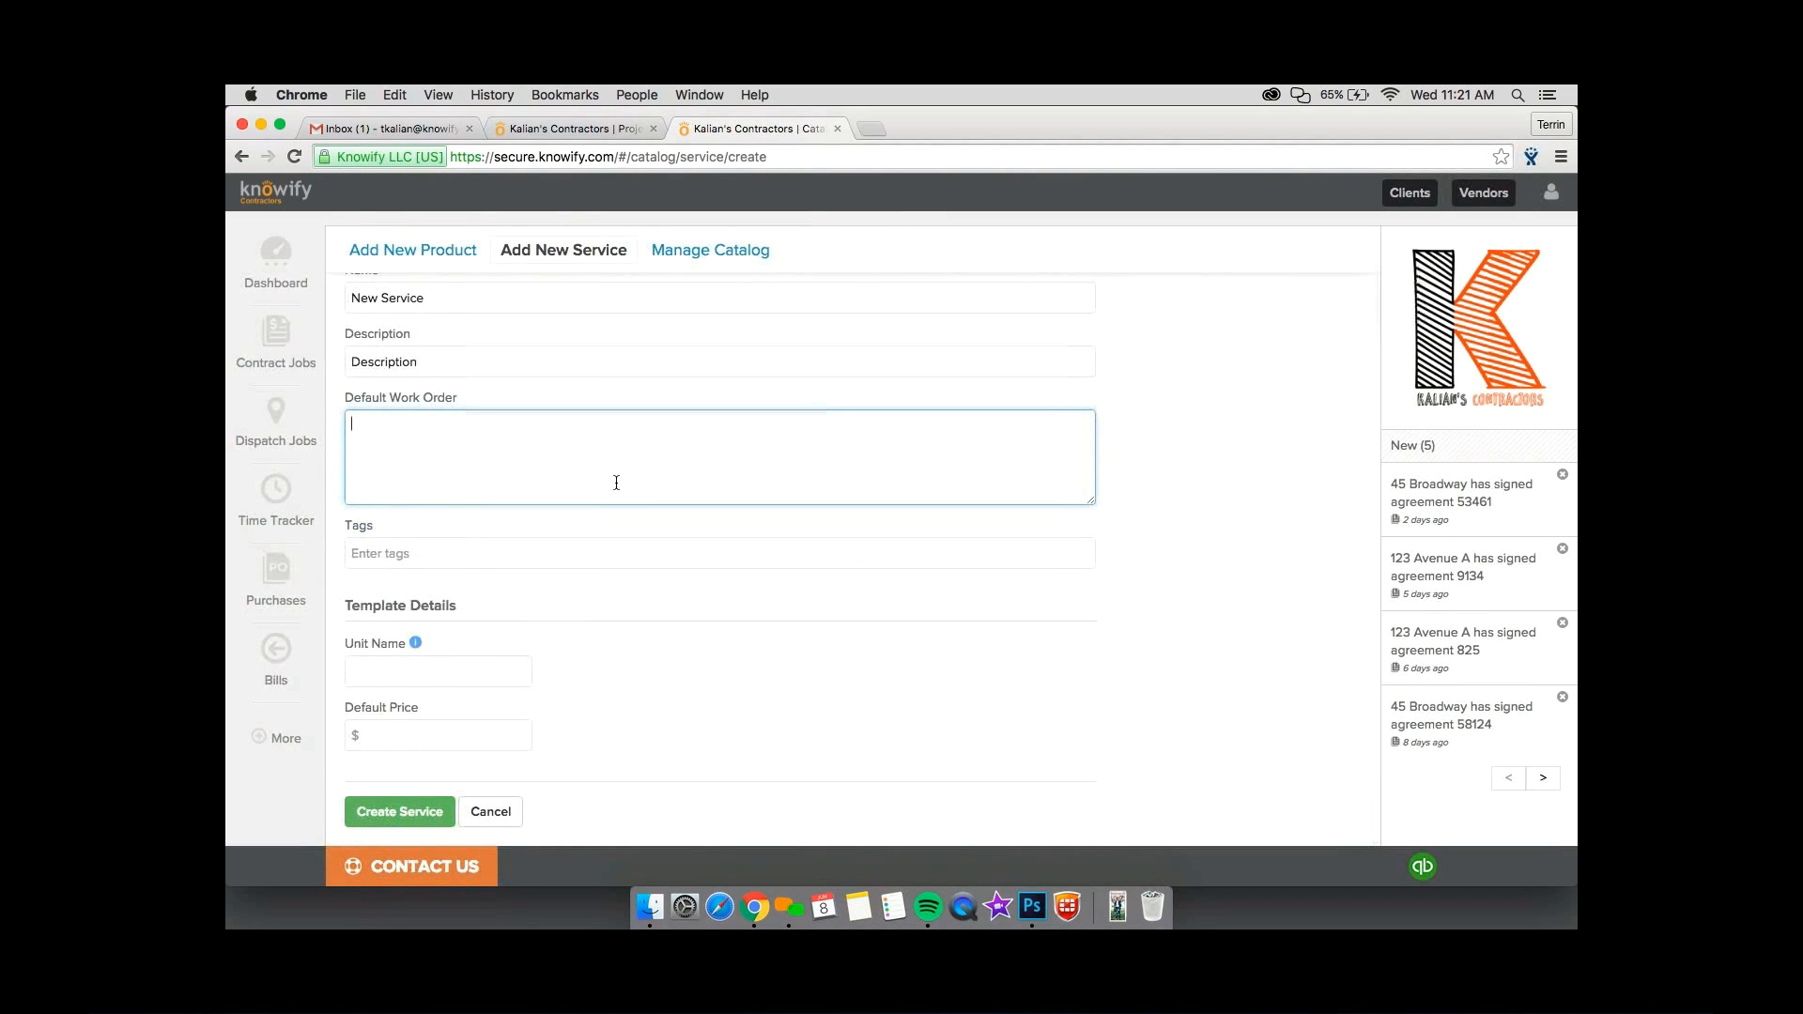
Back in the job plan tab, replace "(COLOR)" with "Red Paint" in the Phase 2 work order and save it.
key(ctrl+shift+Tab)
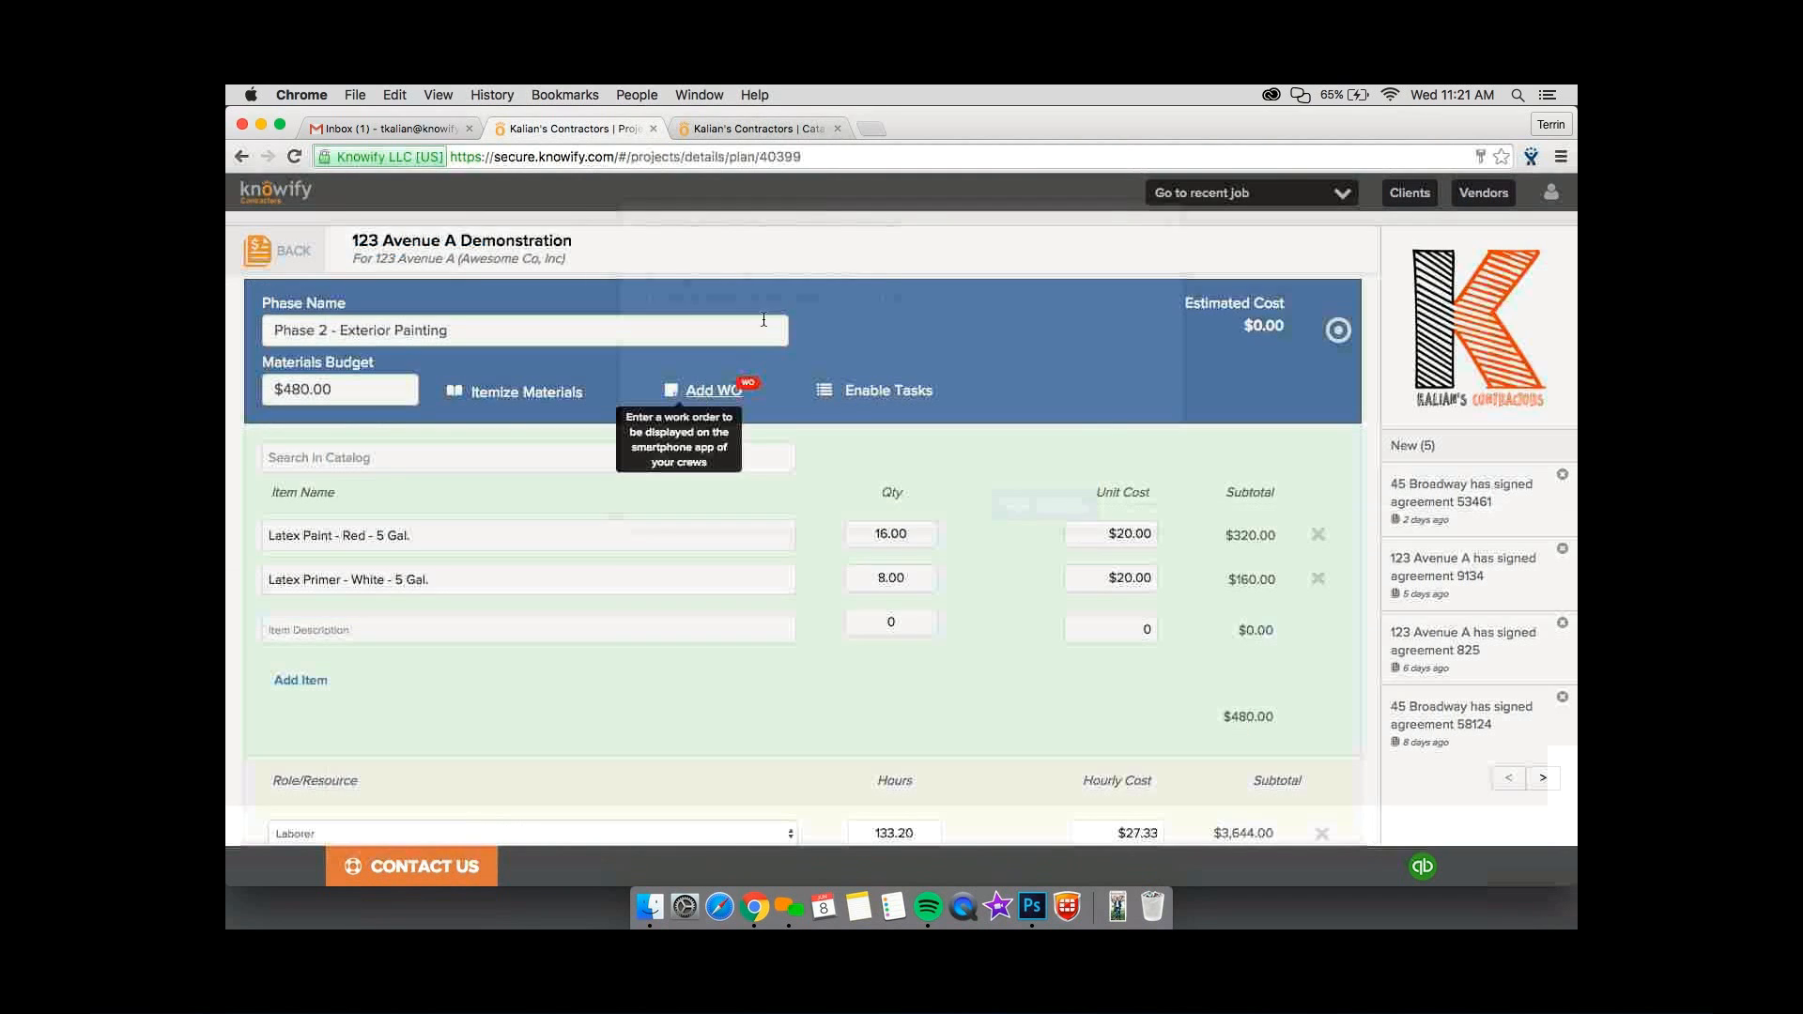
click(706, 390)
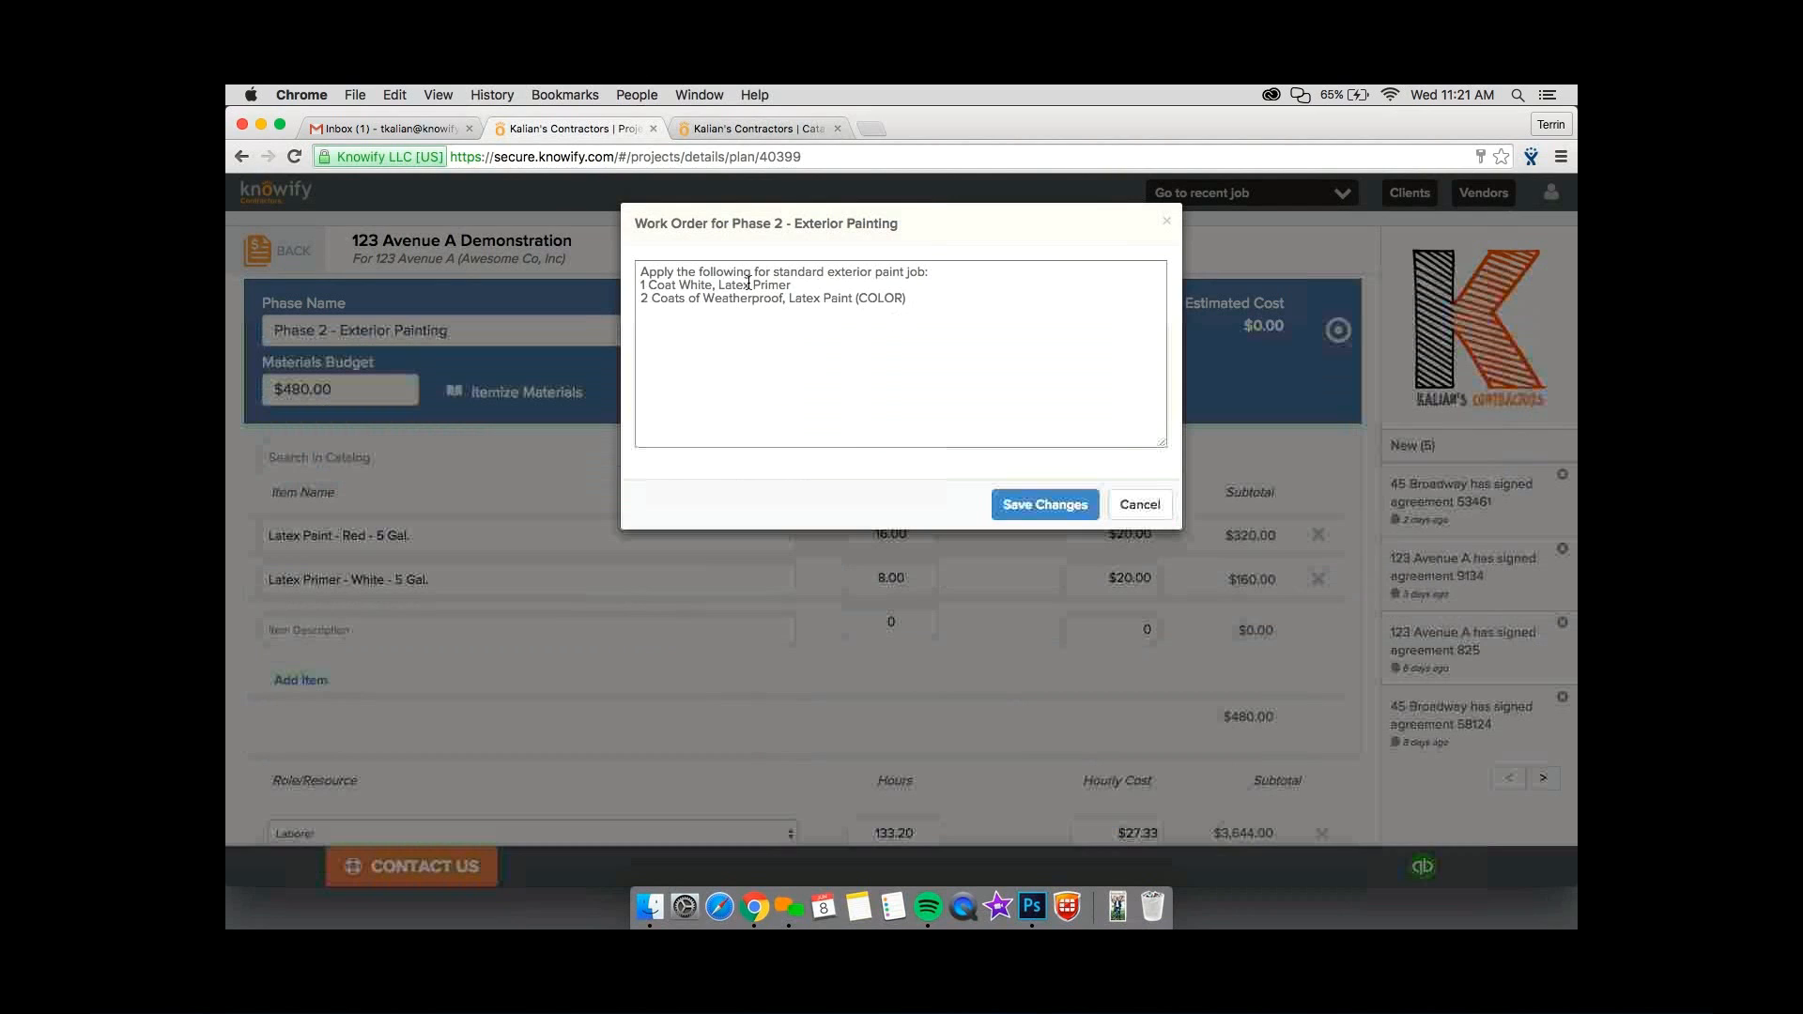
double_click(858, 298)
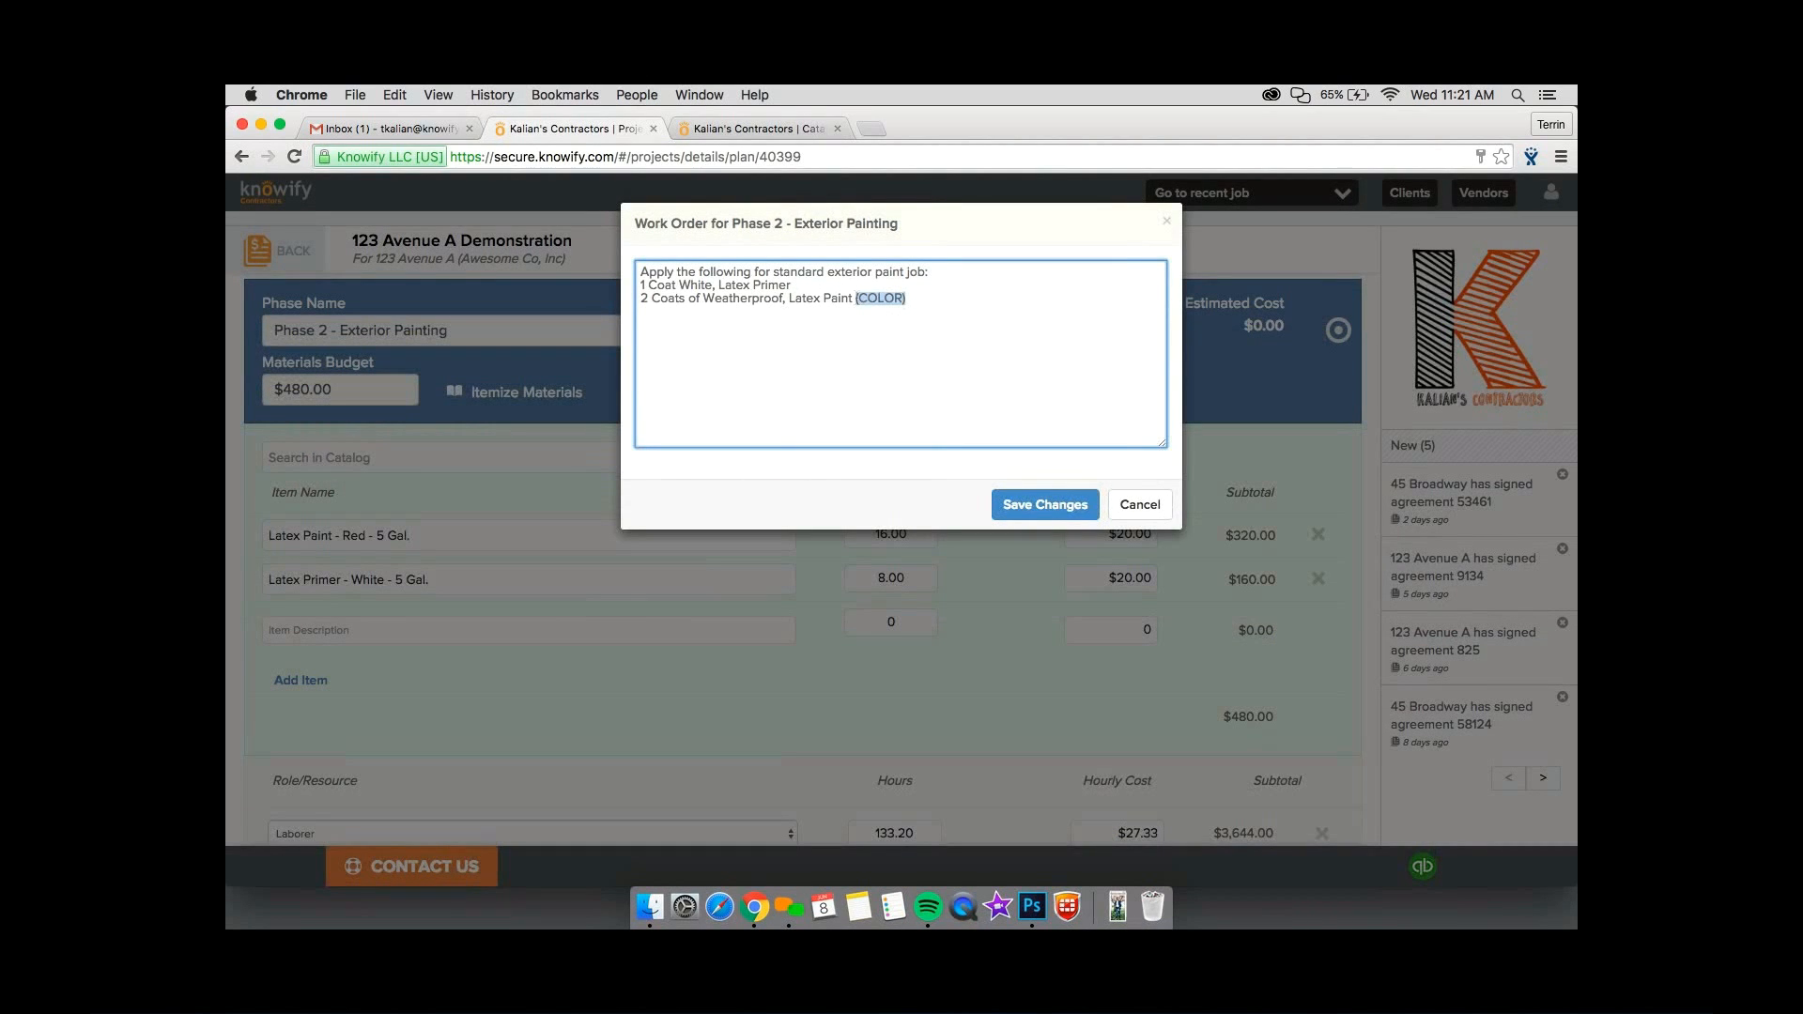
key(BackSpace)
key(BackSpace)
key(BackSpace)
key(BackSpace)
key(BackSpace)
key(BackSpace)
key(BackSpace)
text(Red Paint)
click(1078, 502)
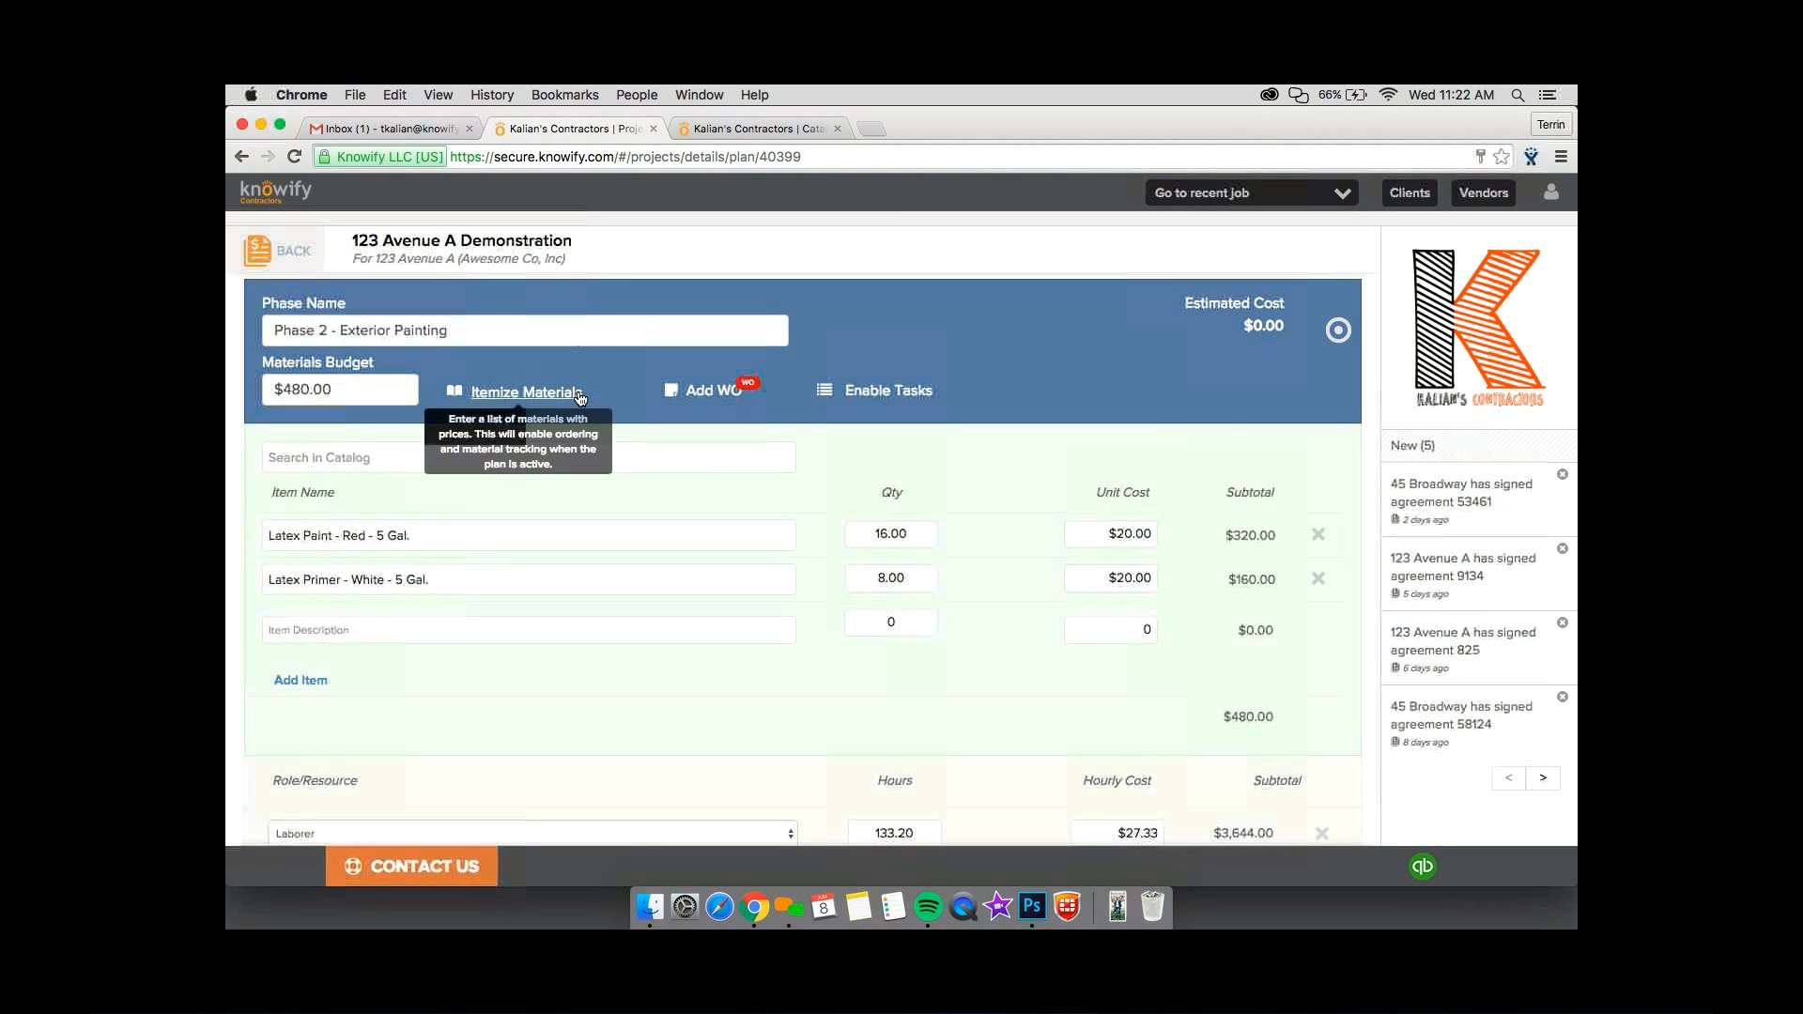
Back in the catalog tab, enter "Work Order" as the new service's default work order.
key(ctrl+Tab)
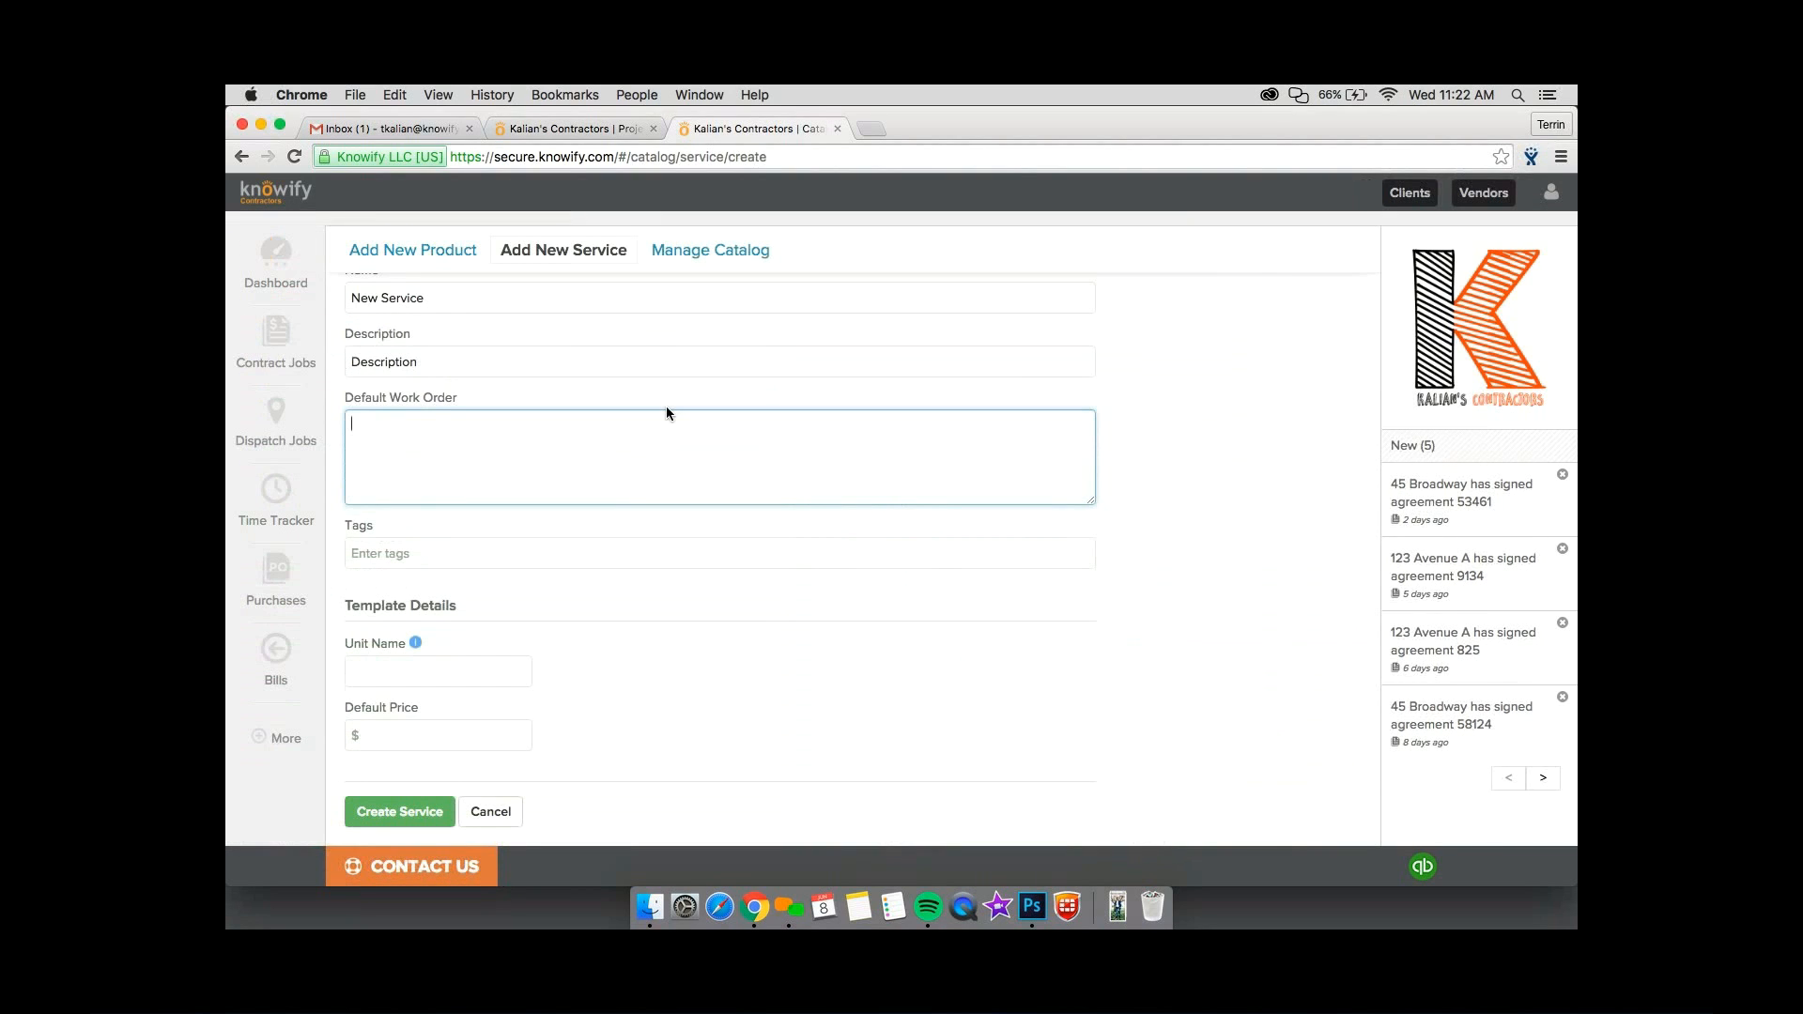
text(Work Order)
Set the service template's unit name to "unit" and its default price per unit to $100.
click(457, 673)
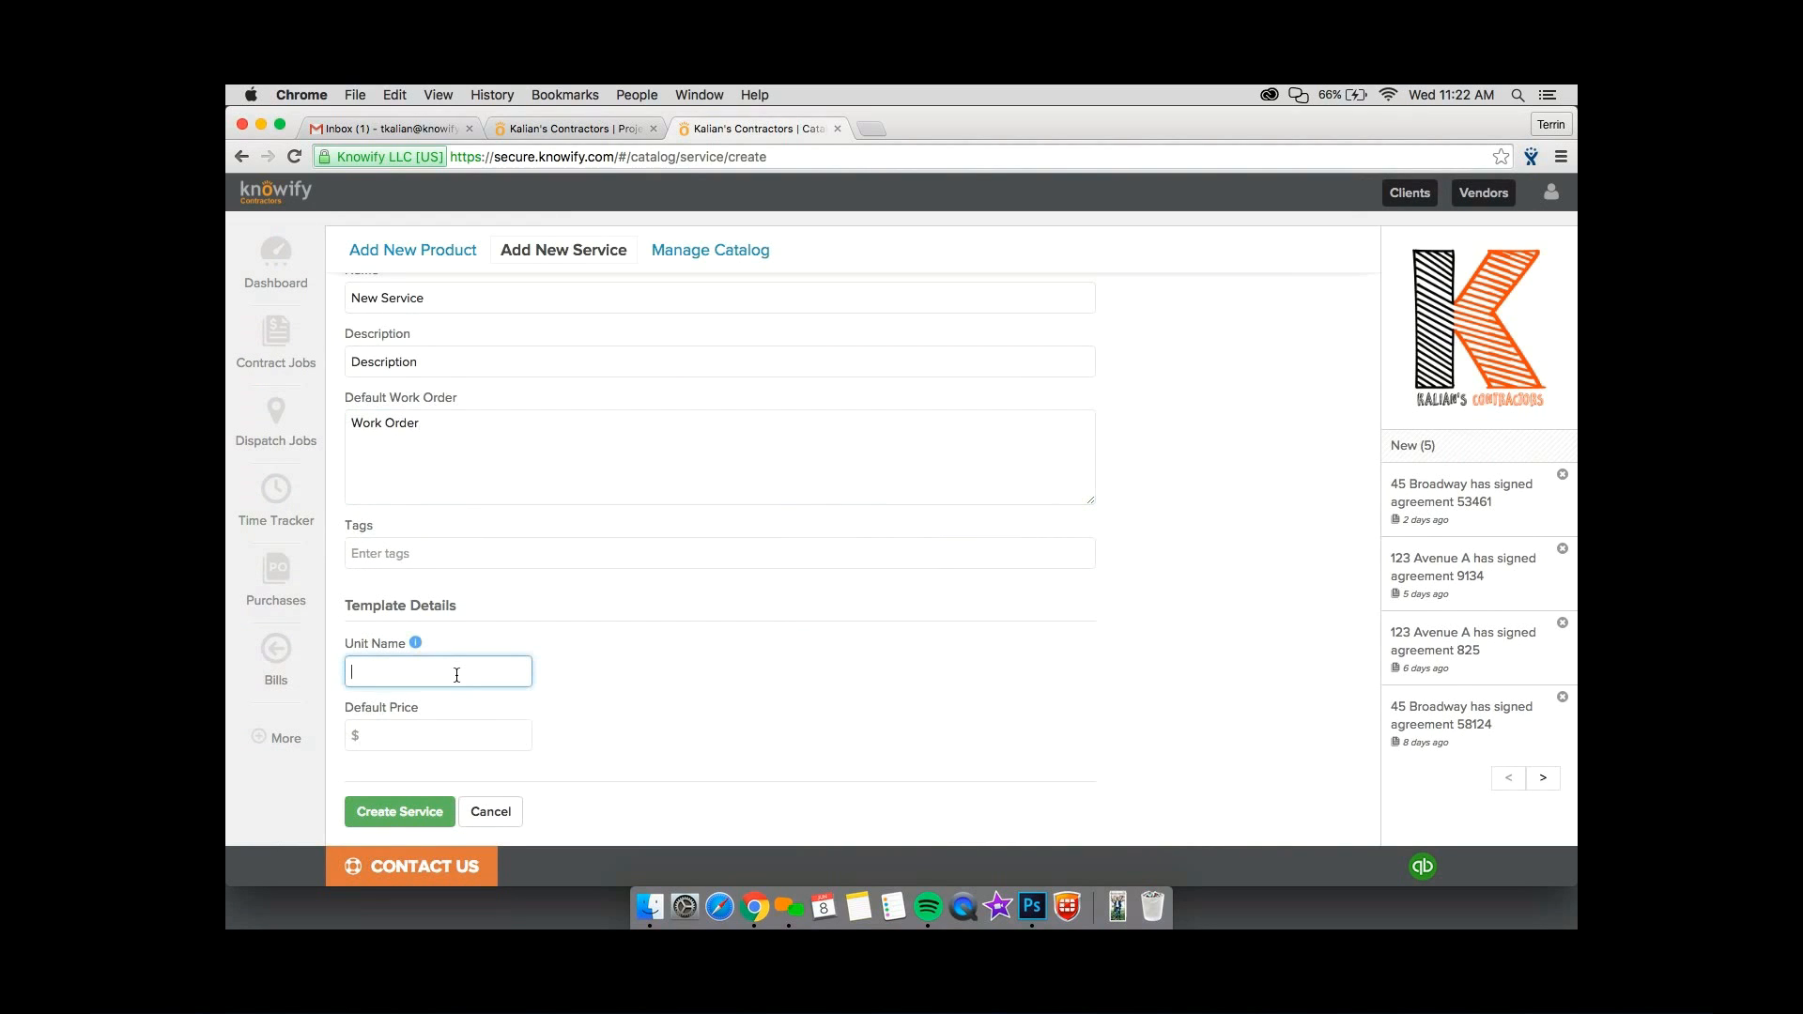
text(unit)
click(429, 725)
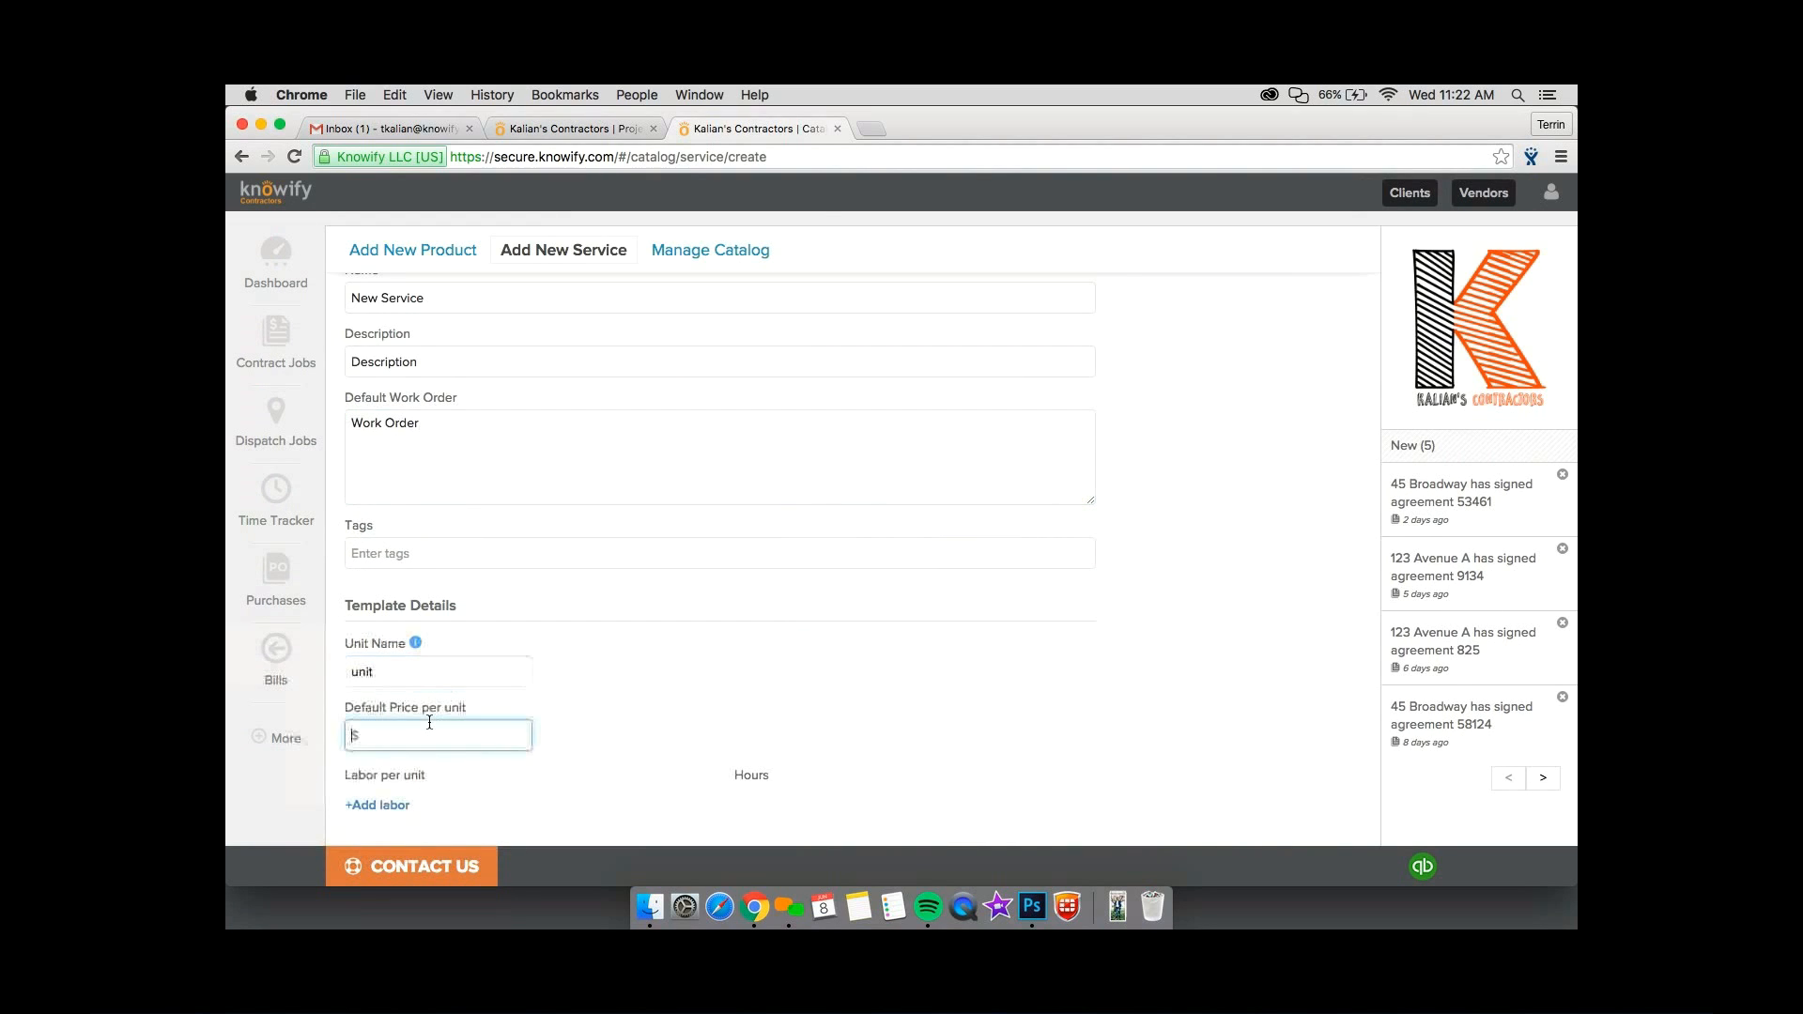
scroll(429, 722, down, 3)
text(100)
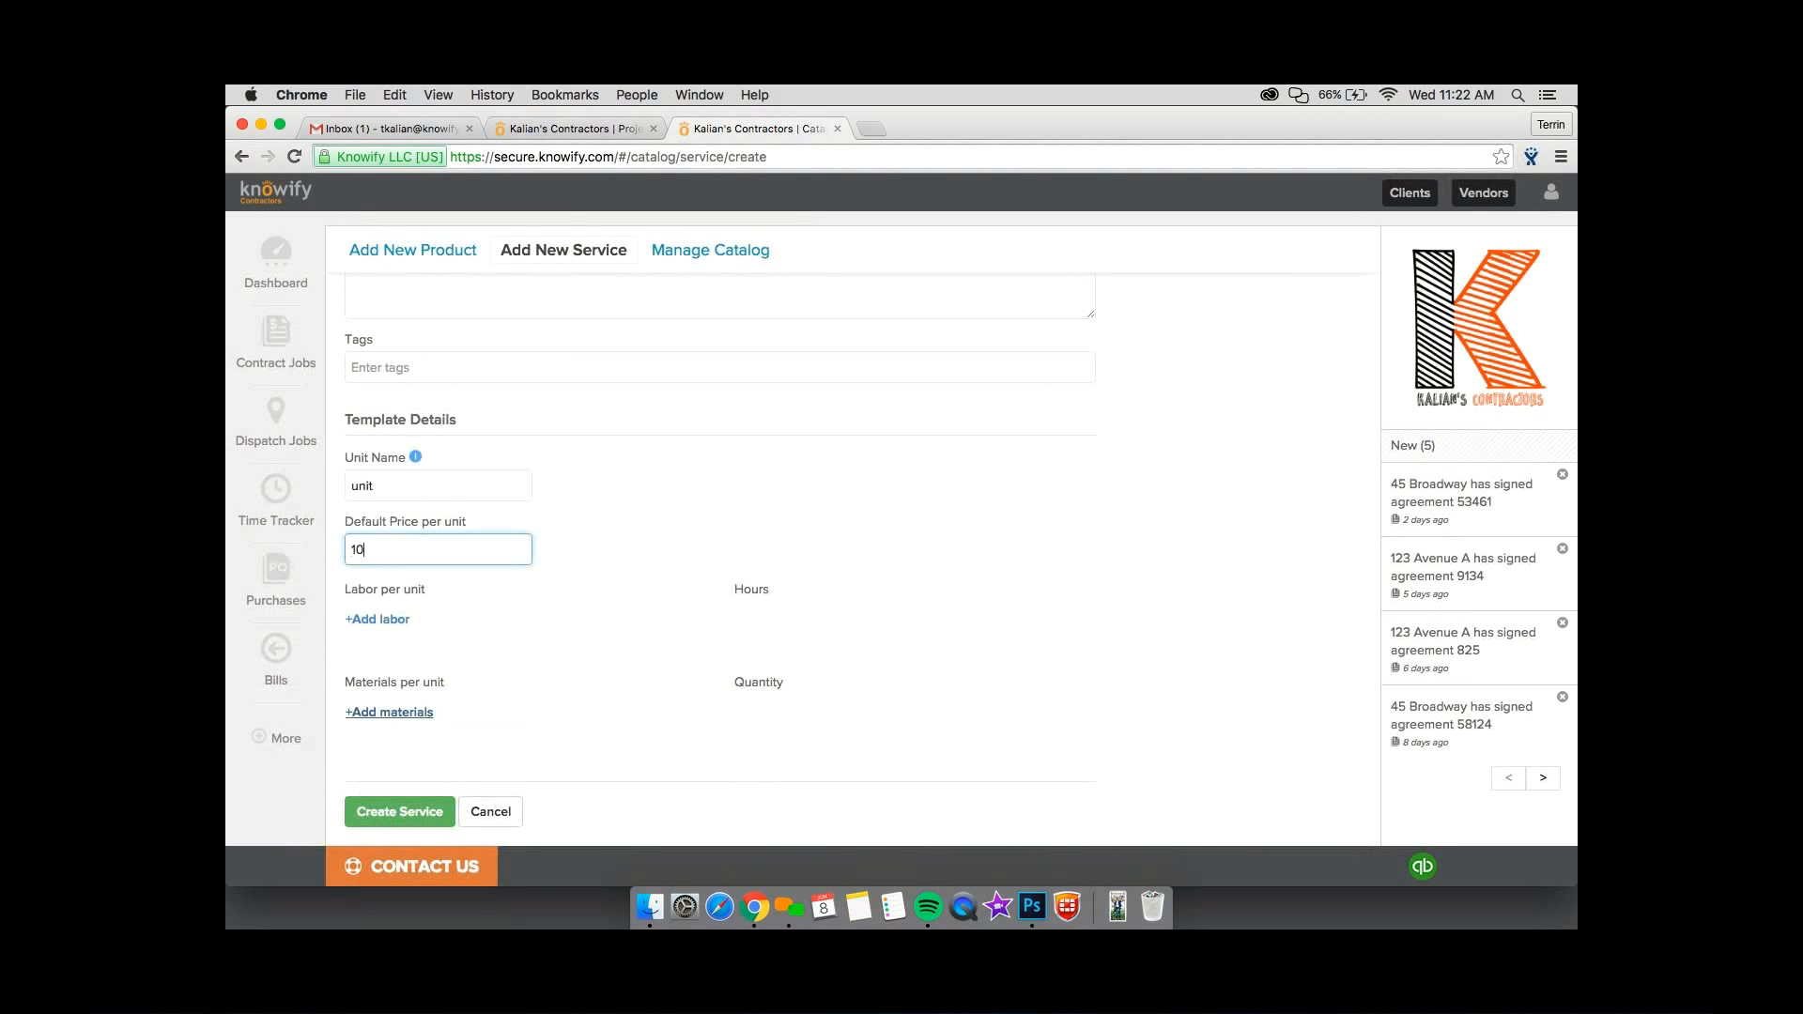
Add a Foreman labor line with 10 hours per unit to the service template.
click(386, 626)
click(382, 620)
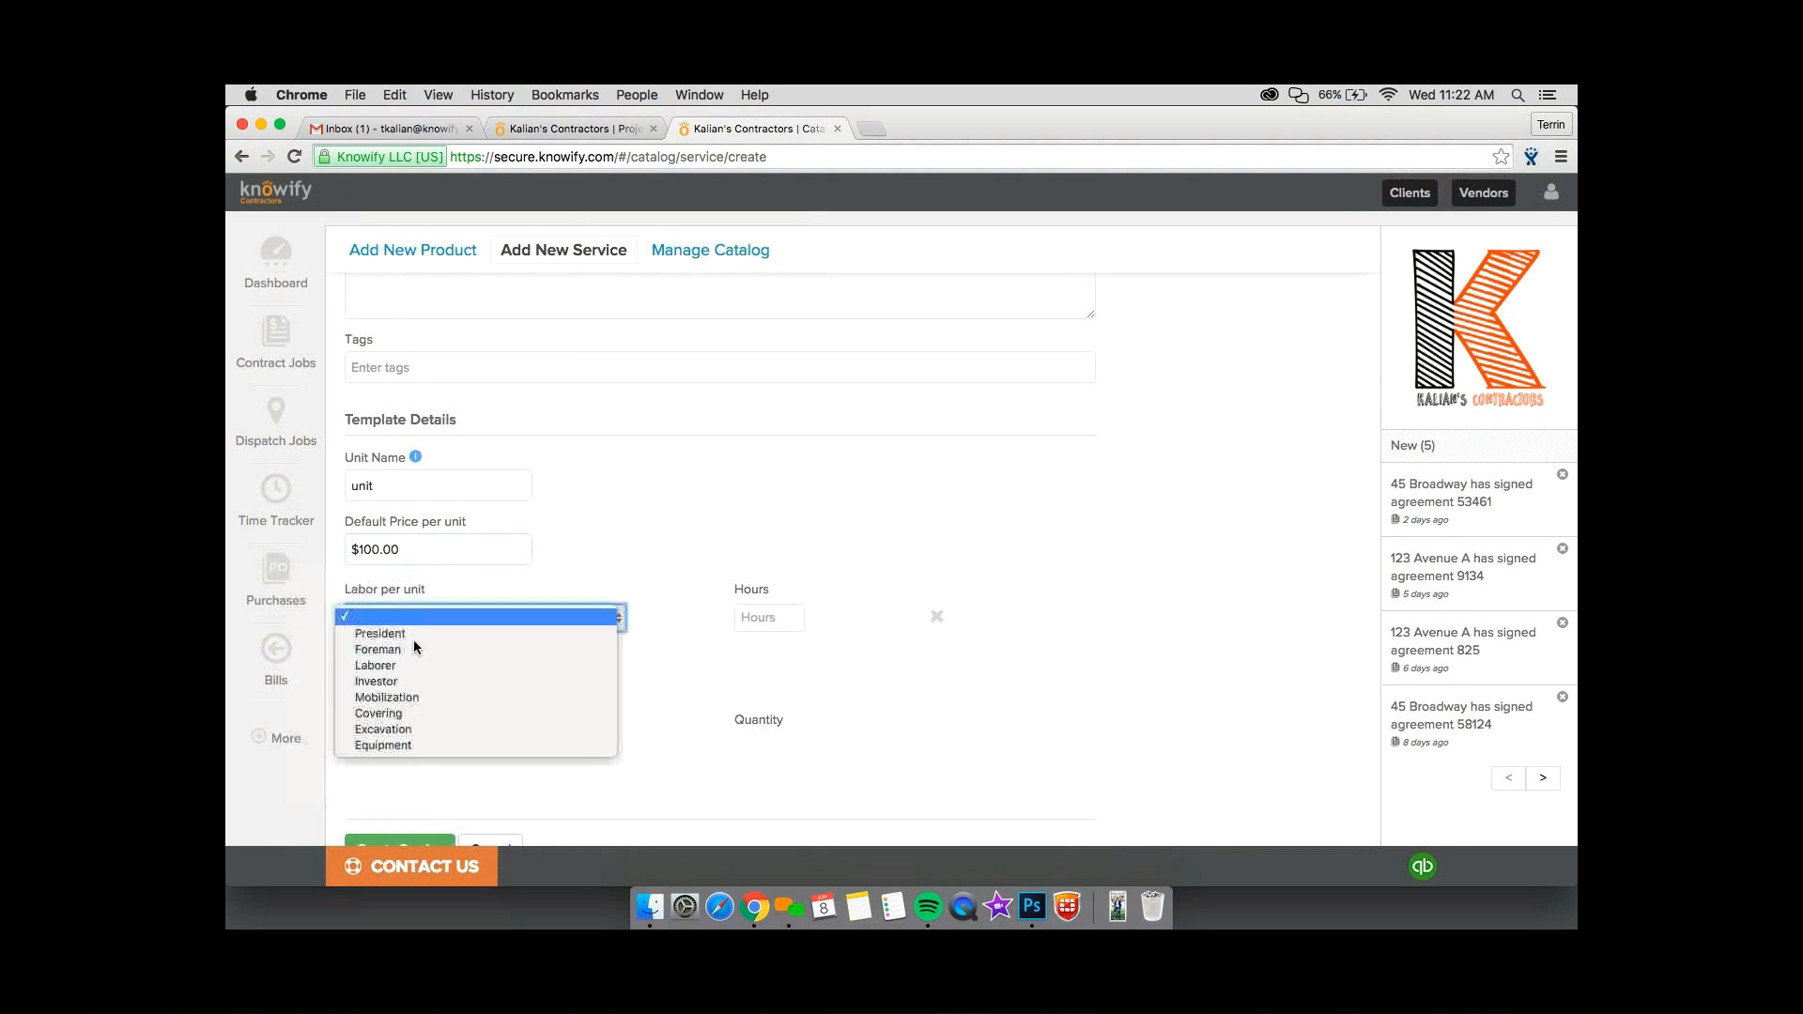
click(410, 652)
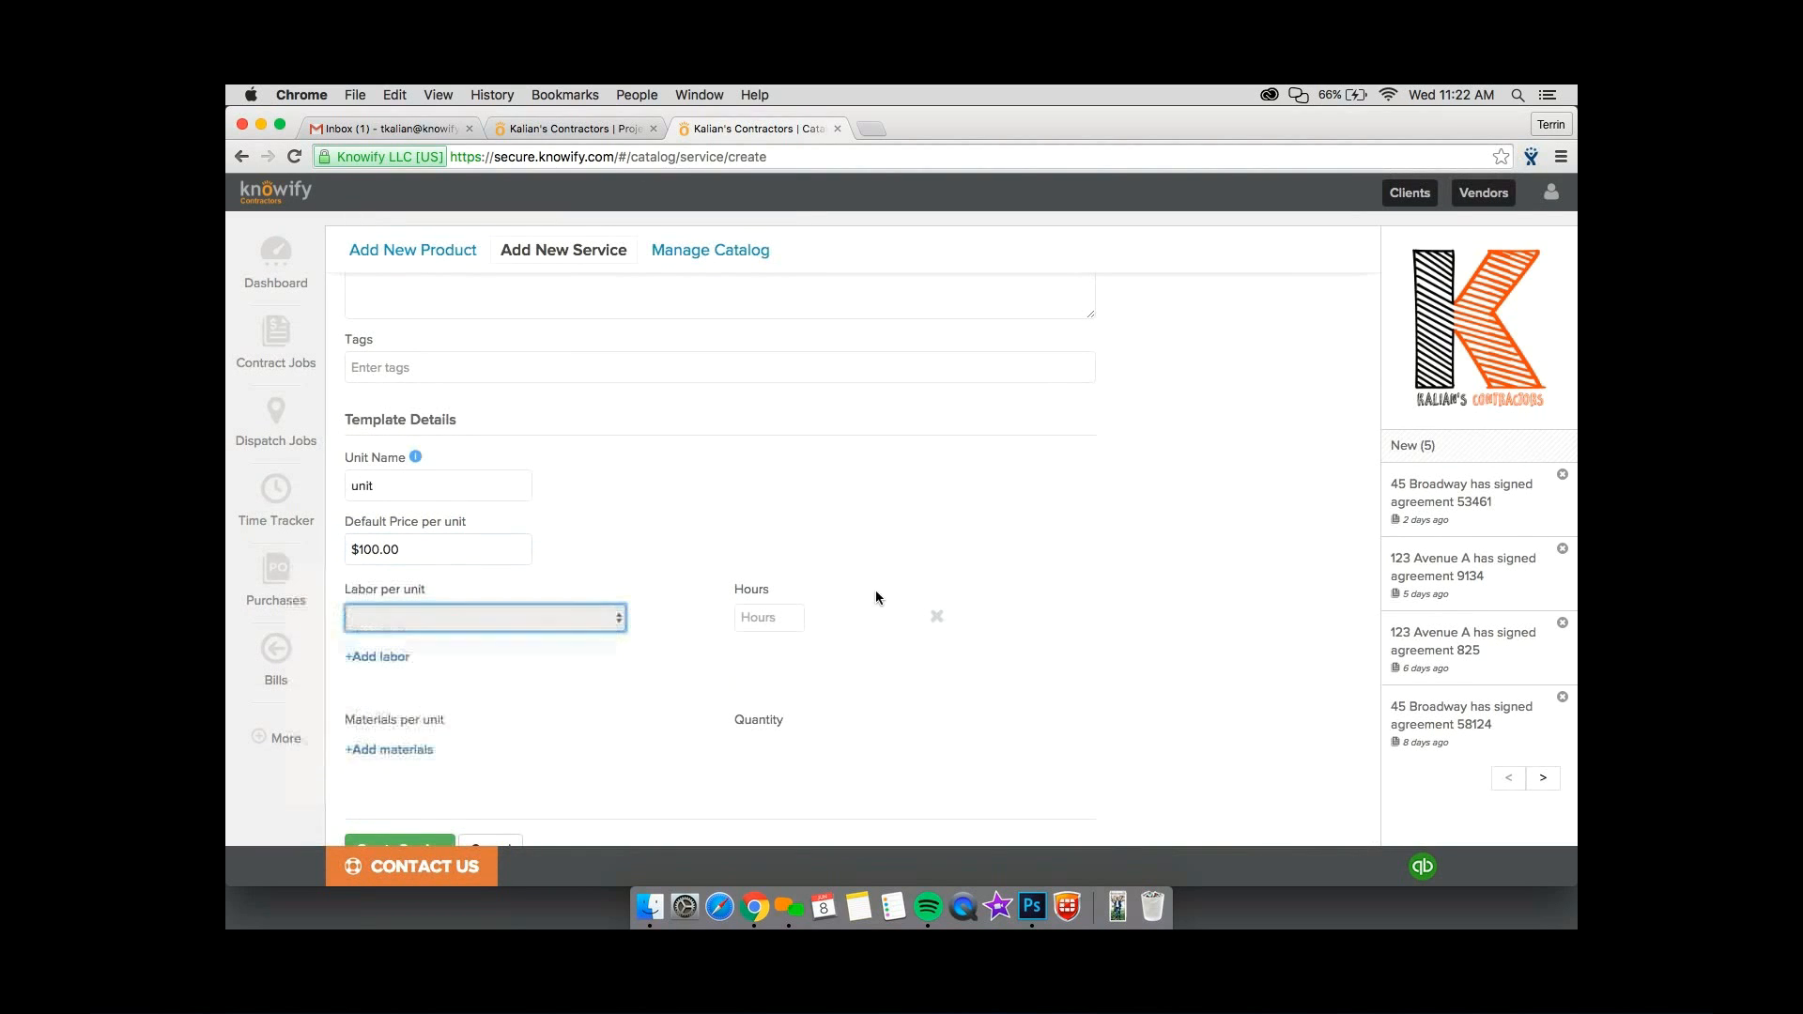
click(790, 611)
text(10)
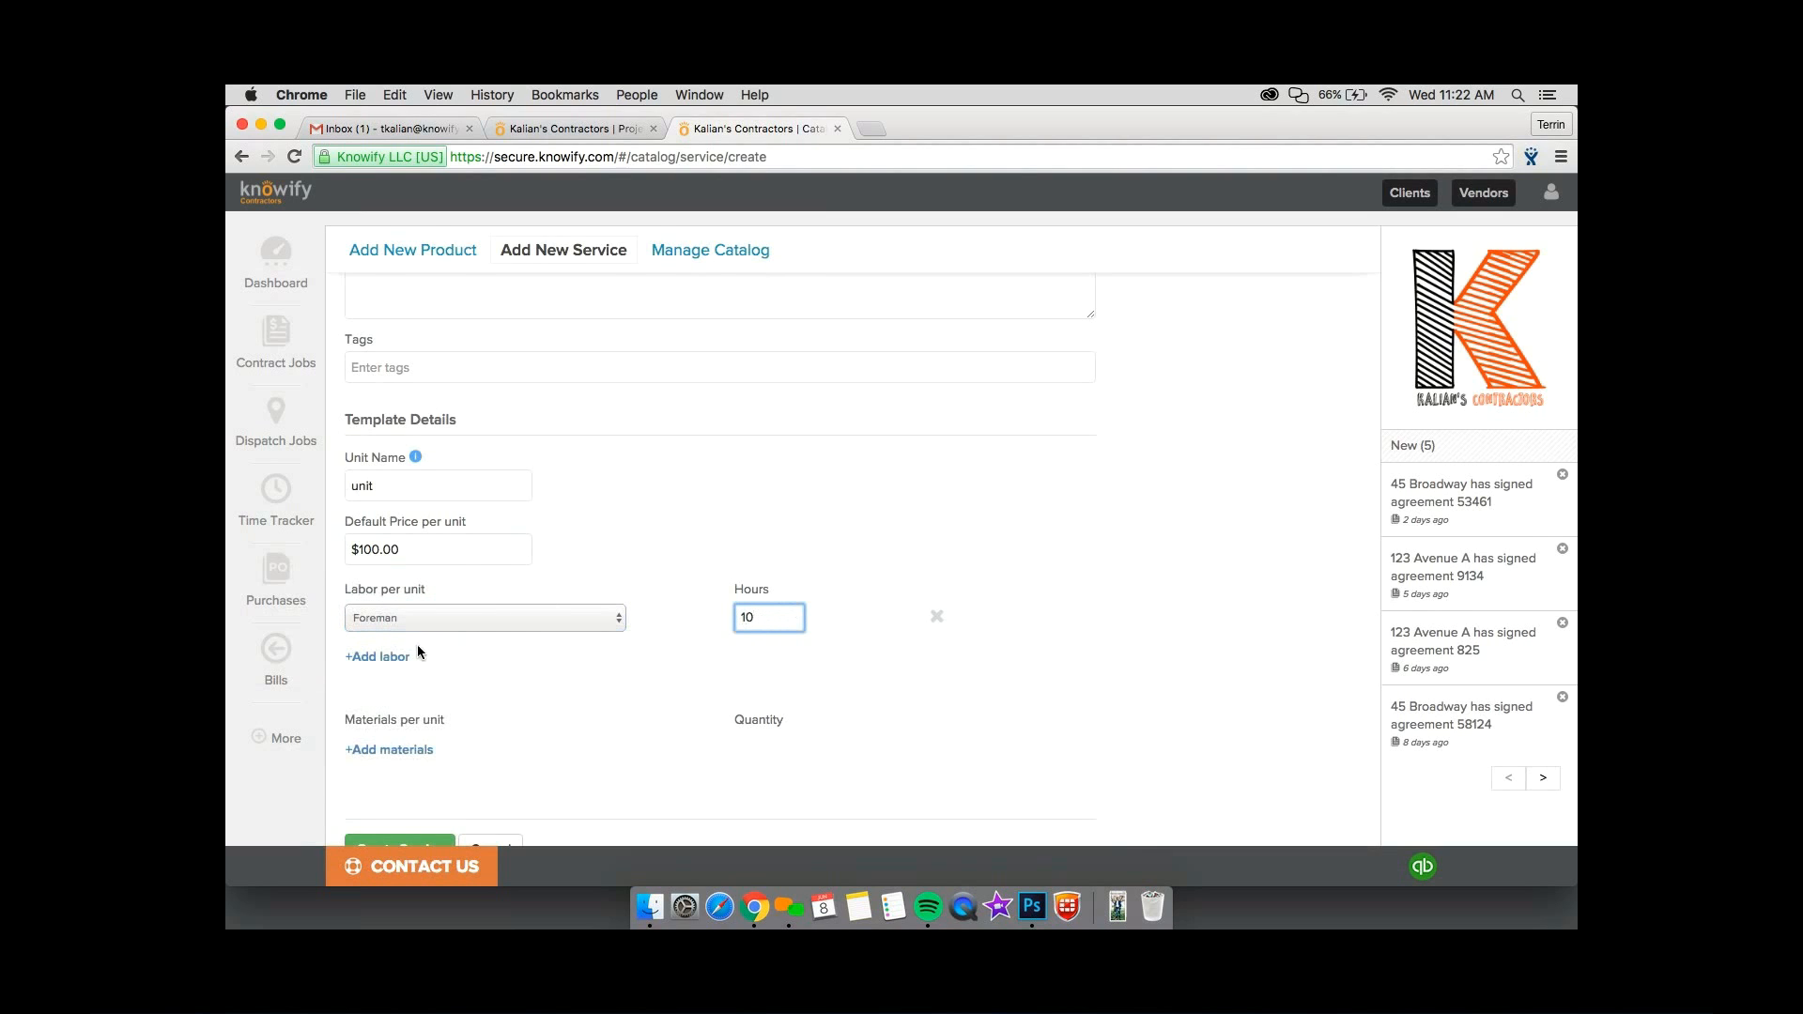
Add a second labor line for Laborer with 20 hours per unit.
click(389, 657)
click(439, 653)
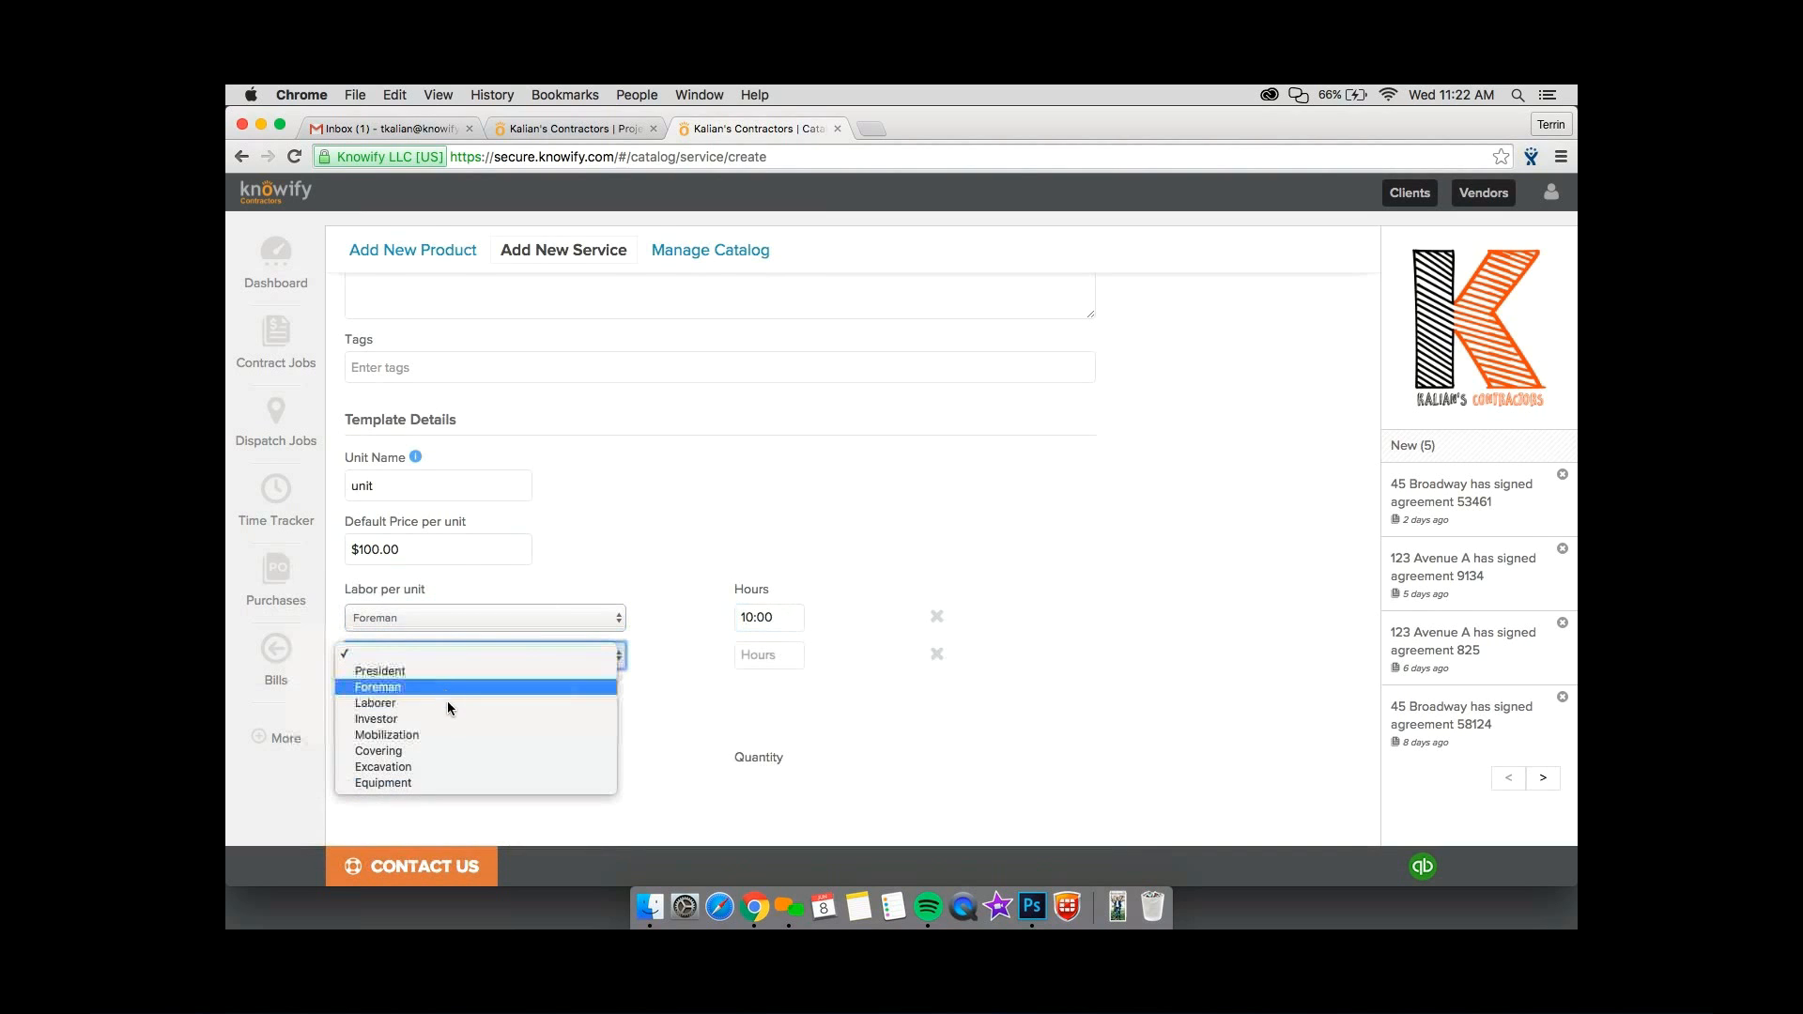
click(447, 703)
click(768, 655)
text(20)
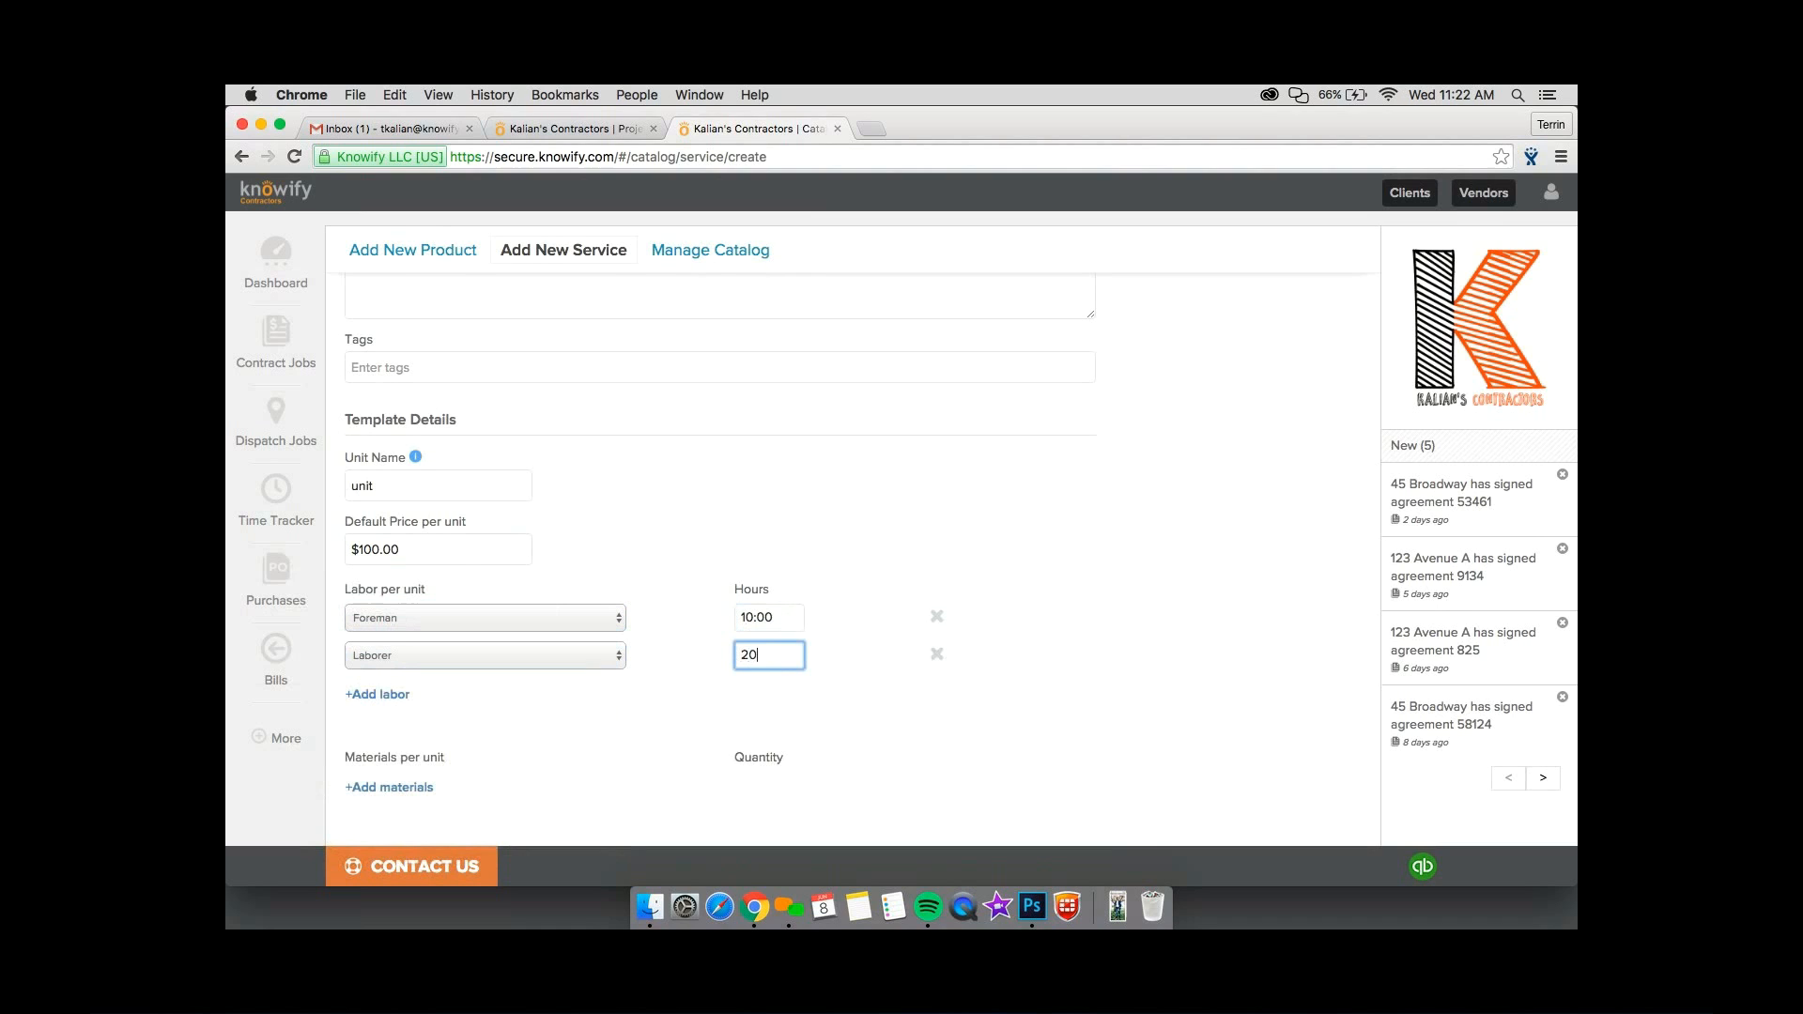
click(683, 702)
Add the material "Drywall - 4'x8' Sheet" to the template with a quantity of 10 per unit.
scroll(682, 704, down, 2)
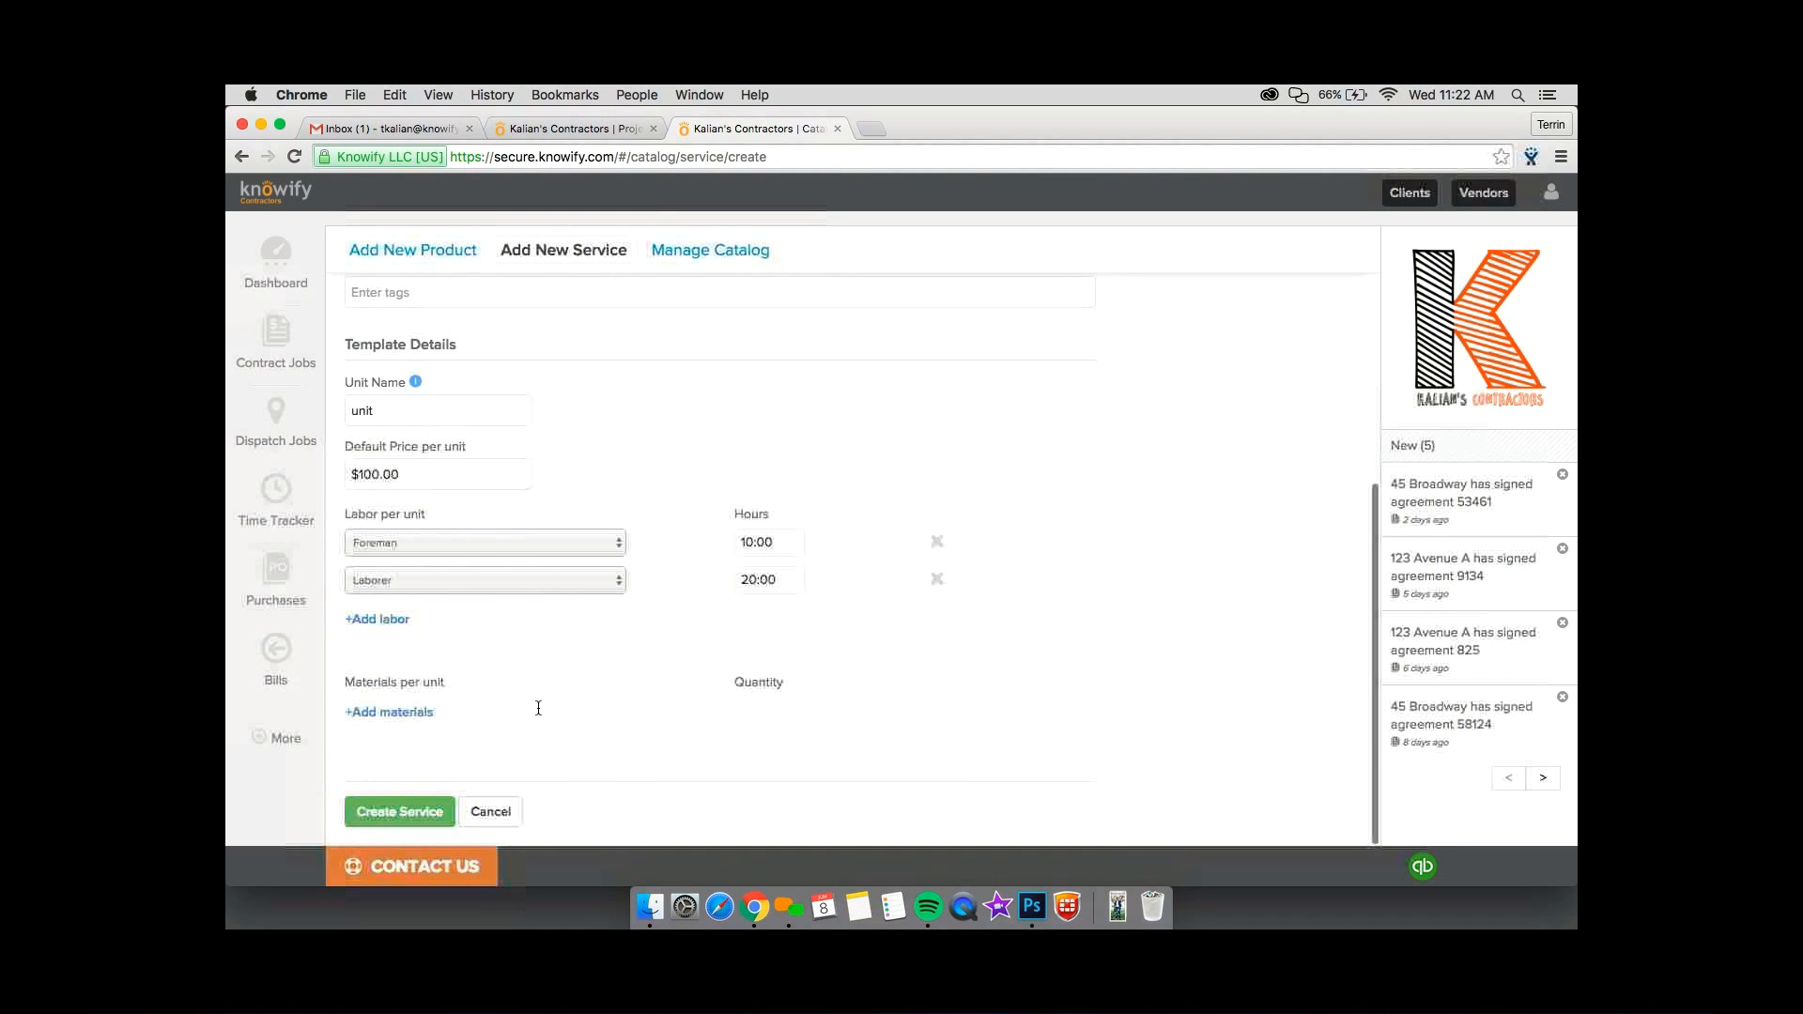
click(389, 712)
click(441, 713)
click(563, 786)
scroll(685, 747, down, 1)
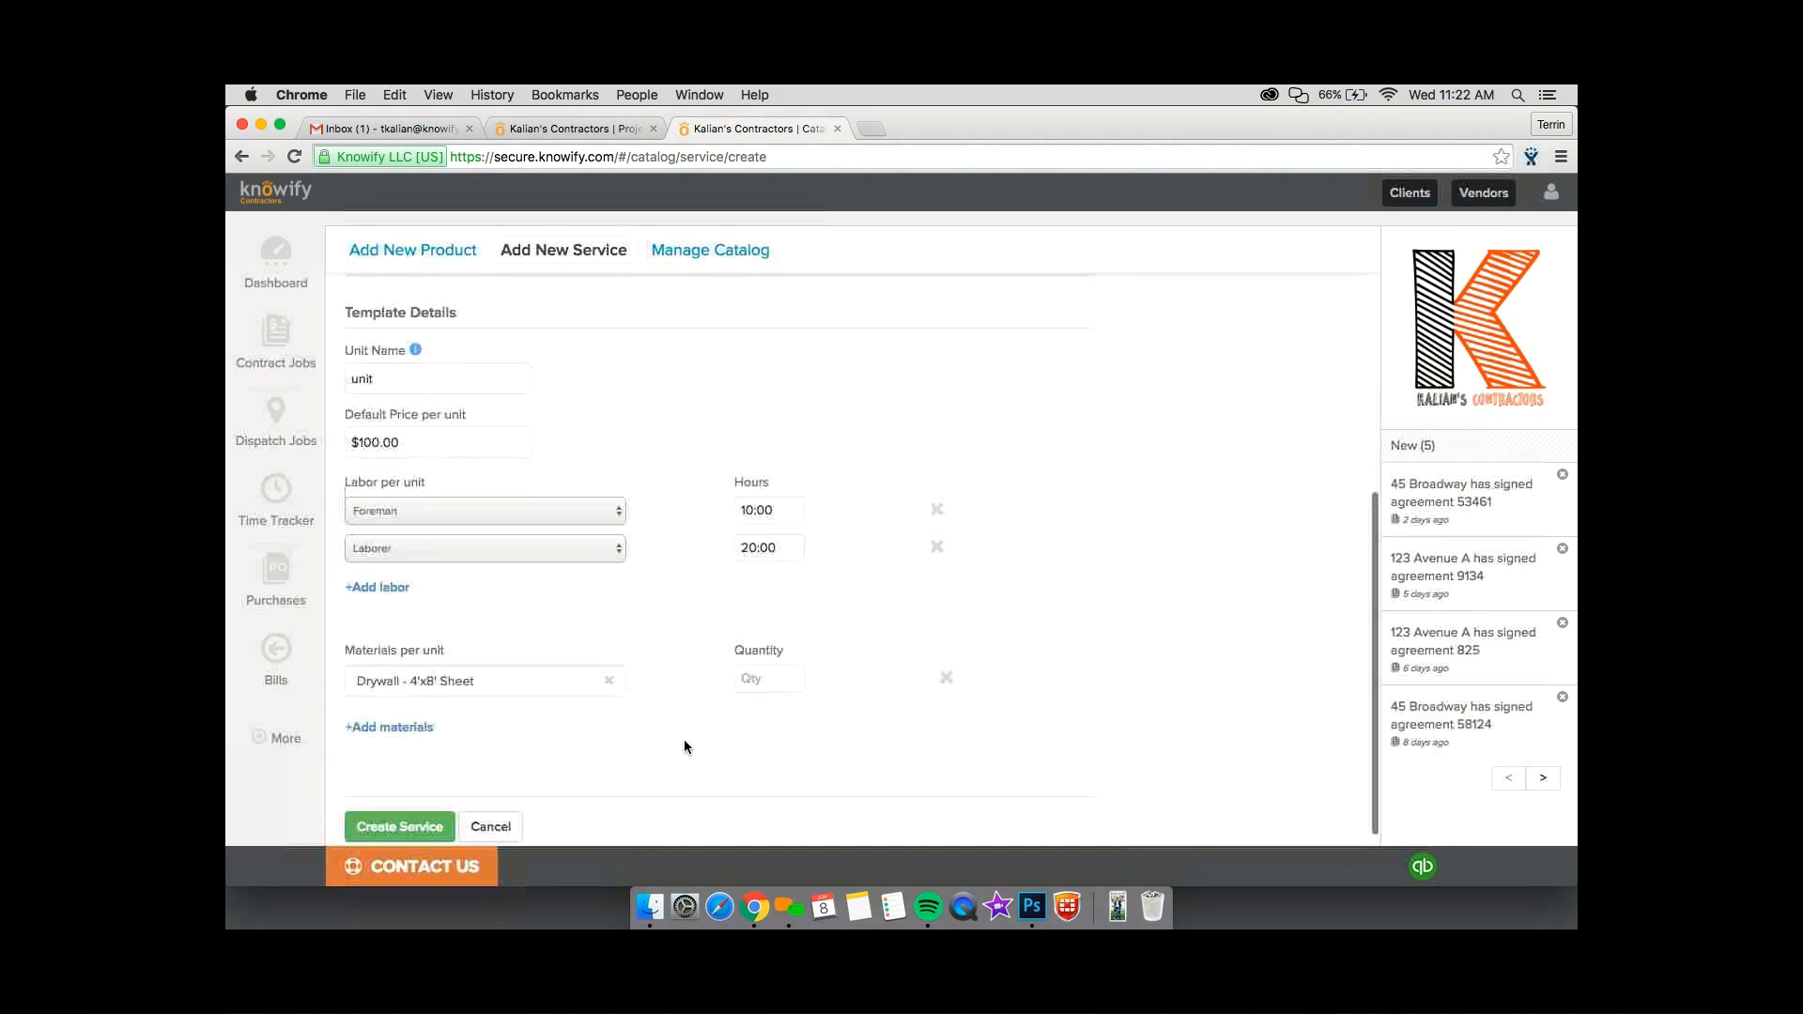
click(748, 676)
text(10)
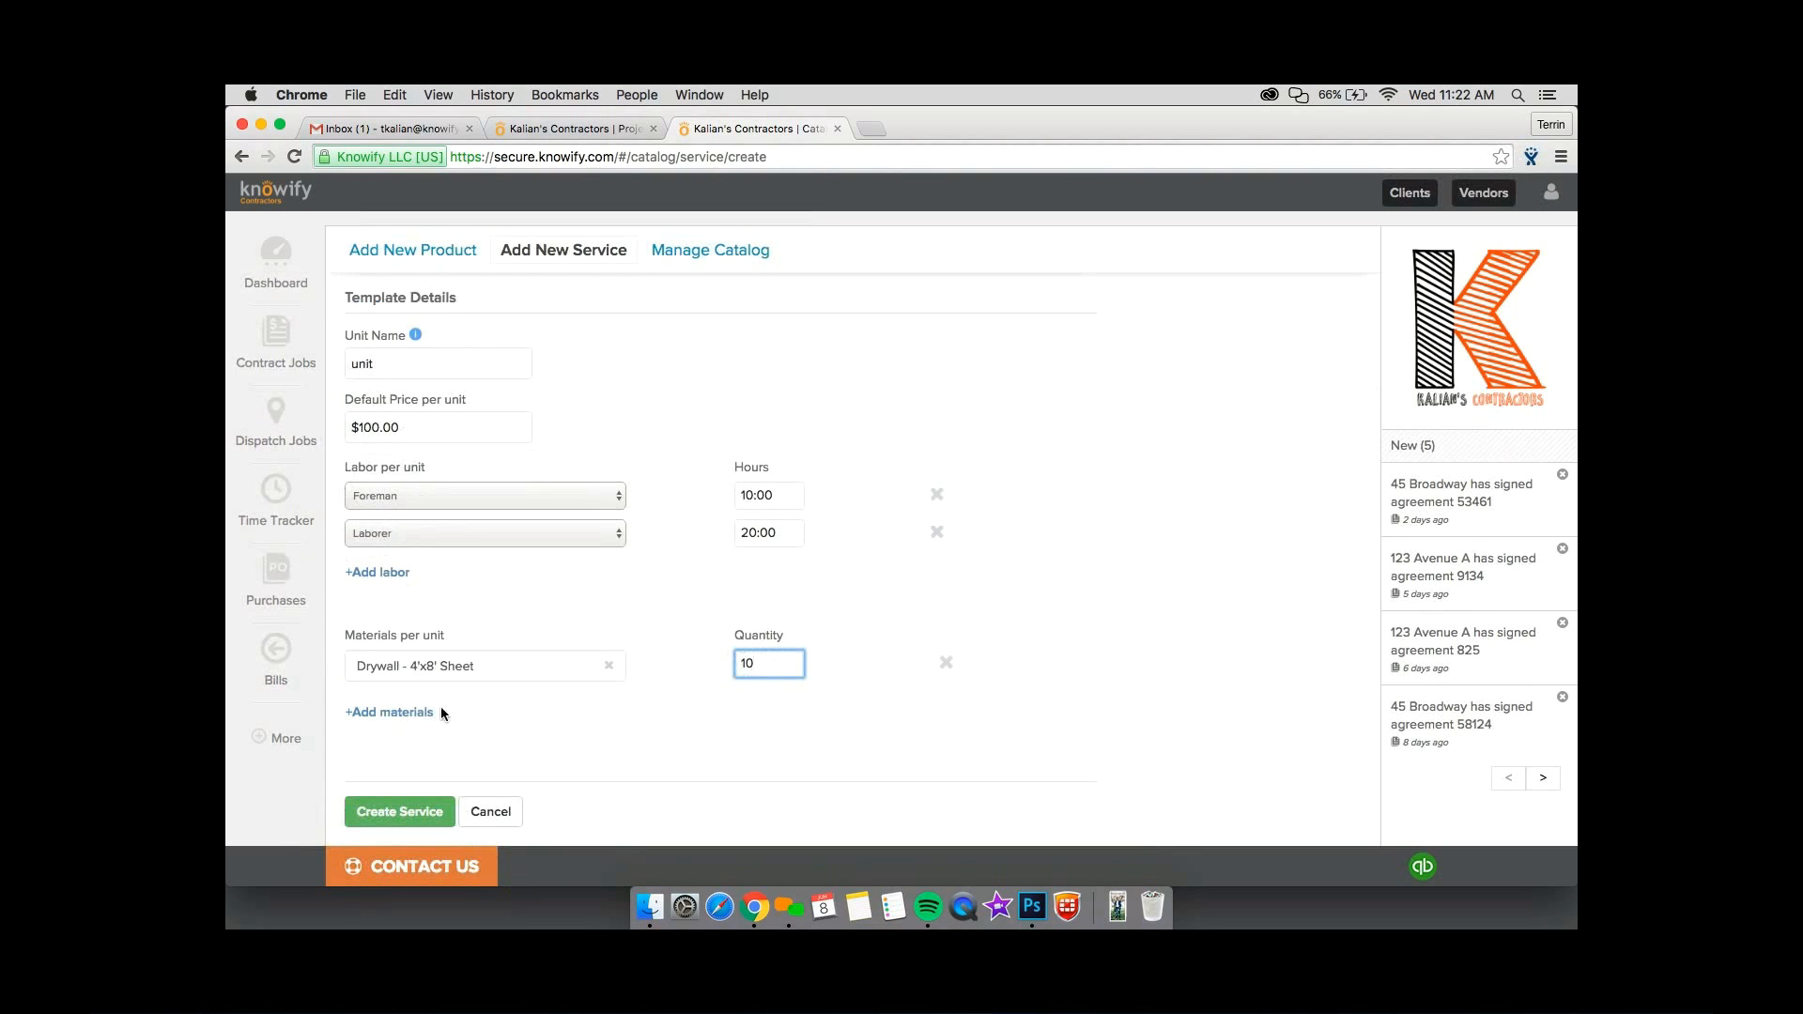
Add the material "Electrical Outlet 125-Volt 15-Amp" to the template with a quantity of 5 per unit.
click(389, 712)
click(441, 713)
click(419, 821)
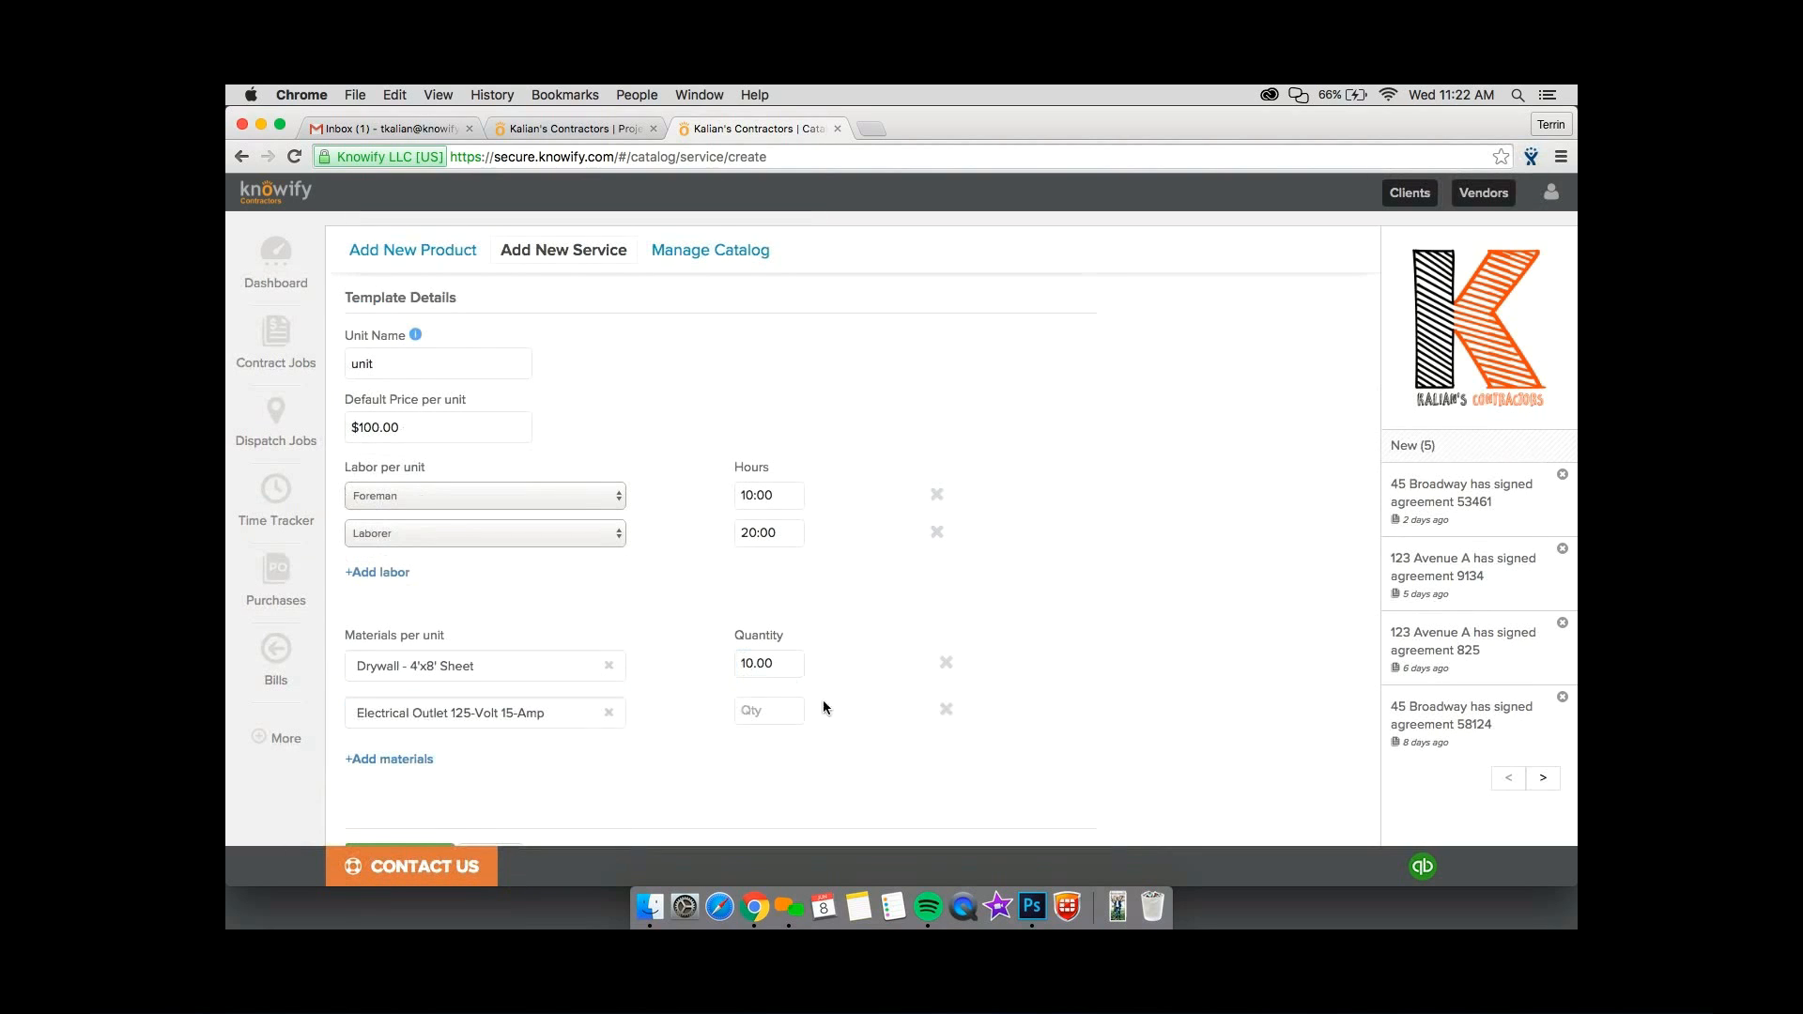
click(768, 710)
text(5)
click(876, 702)
Review the filled-in service form, from its materials and labor lines up to the name, description and work order.
scroll(876, 702, down, 1)
scroll(876, 701, up, 2)
scroll(877, 702, down, 1)
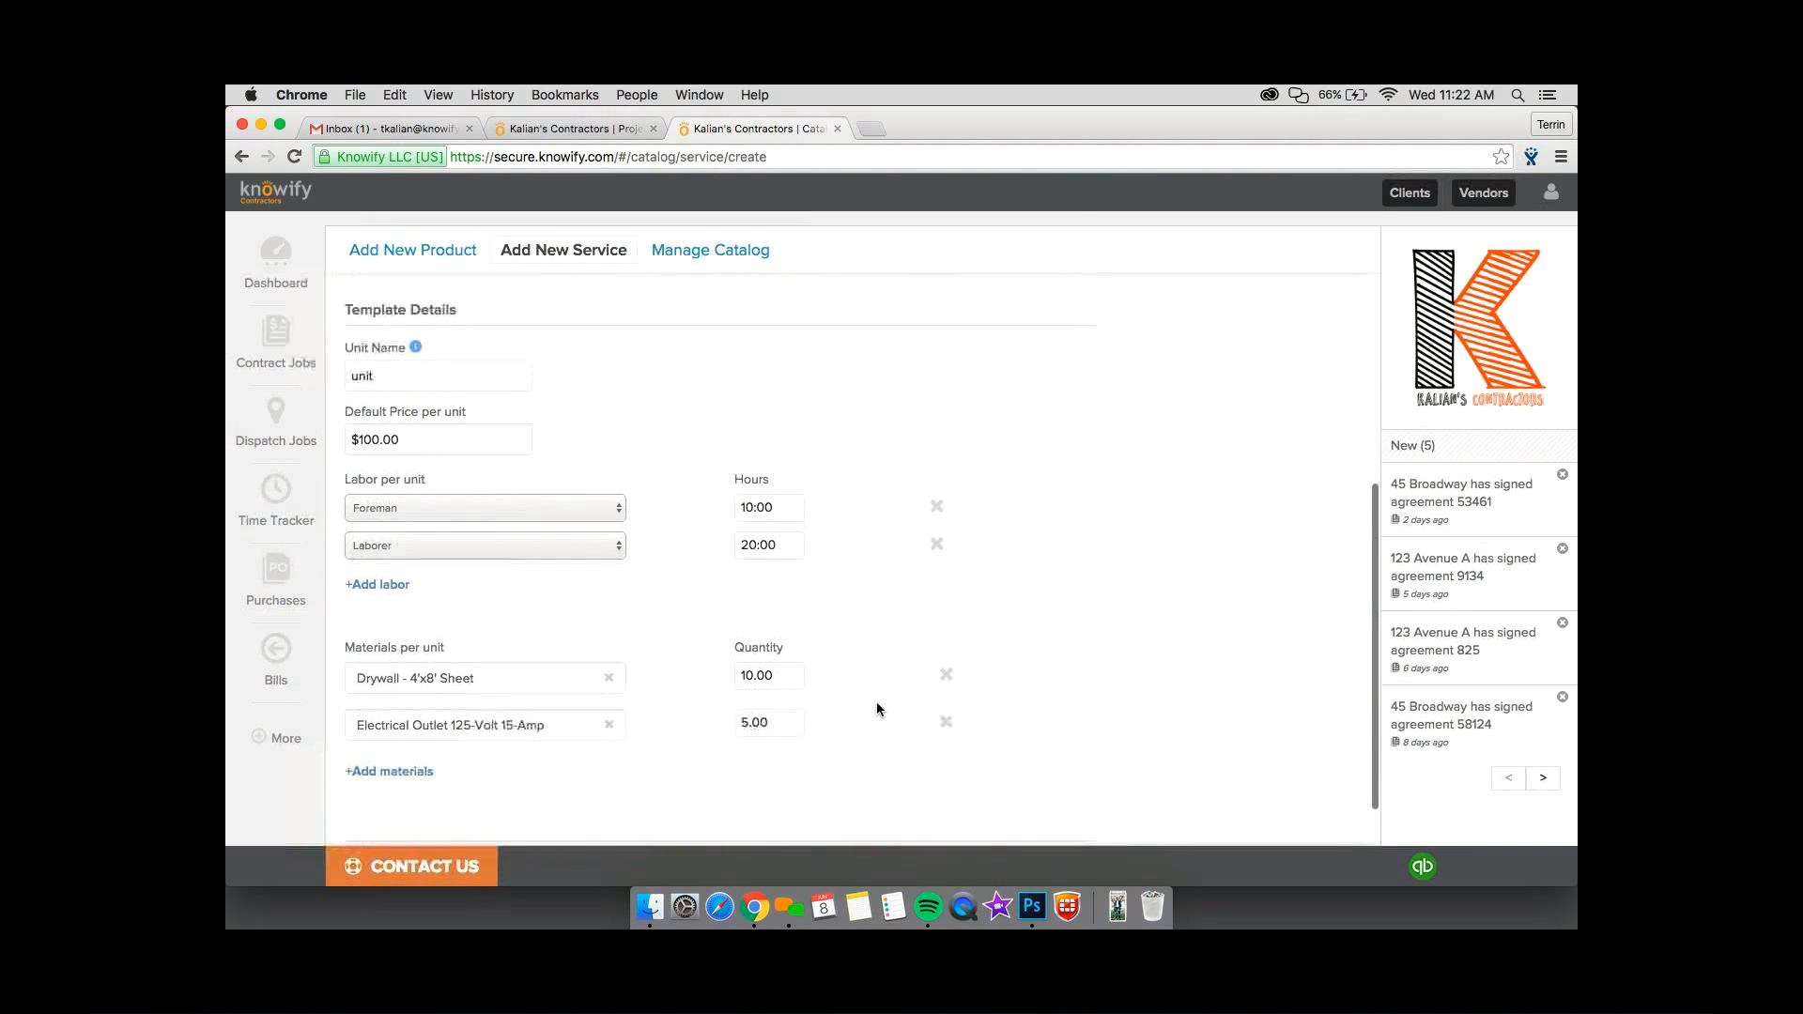
scroll(877, 710, down, 1)
scroll(877, 710, down, 1)
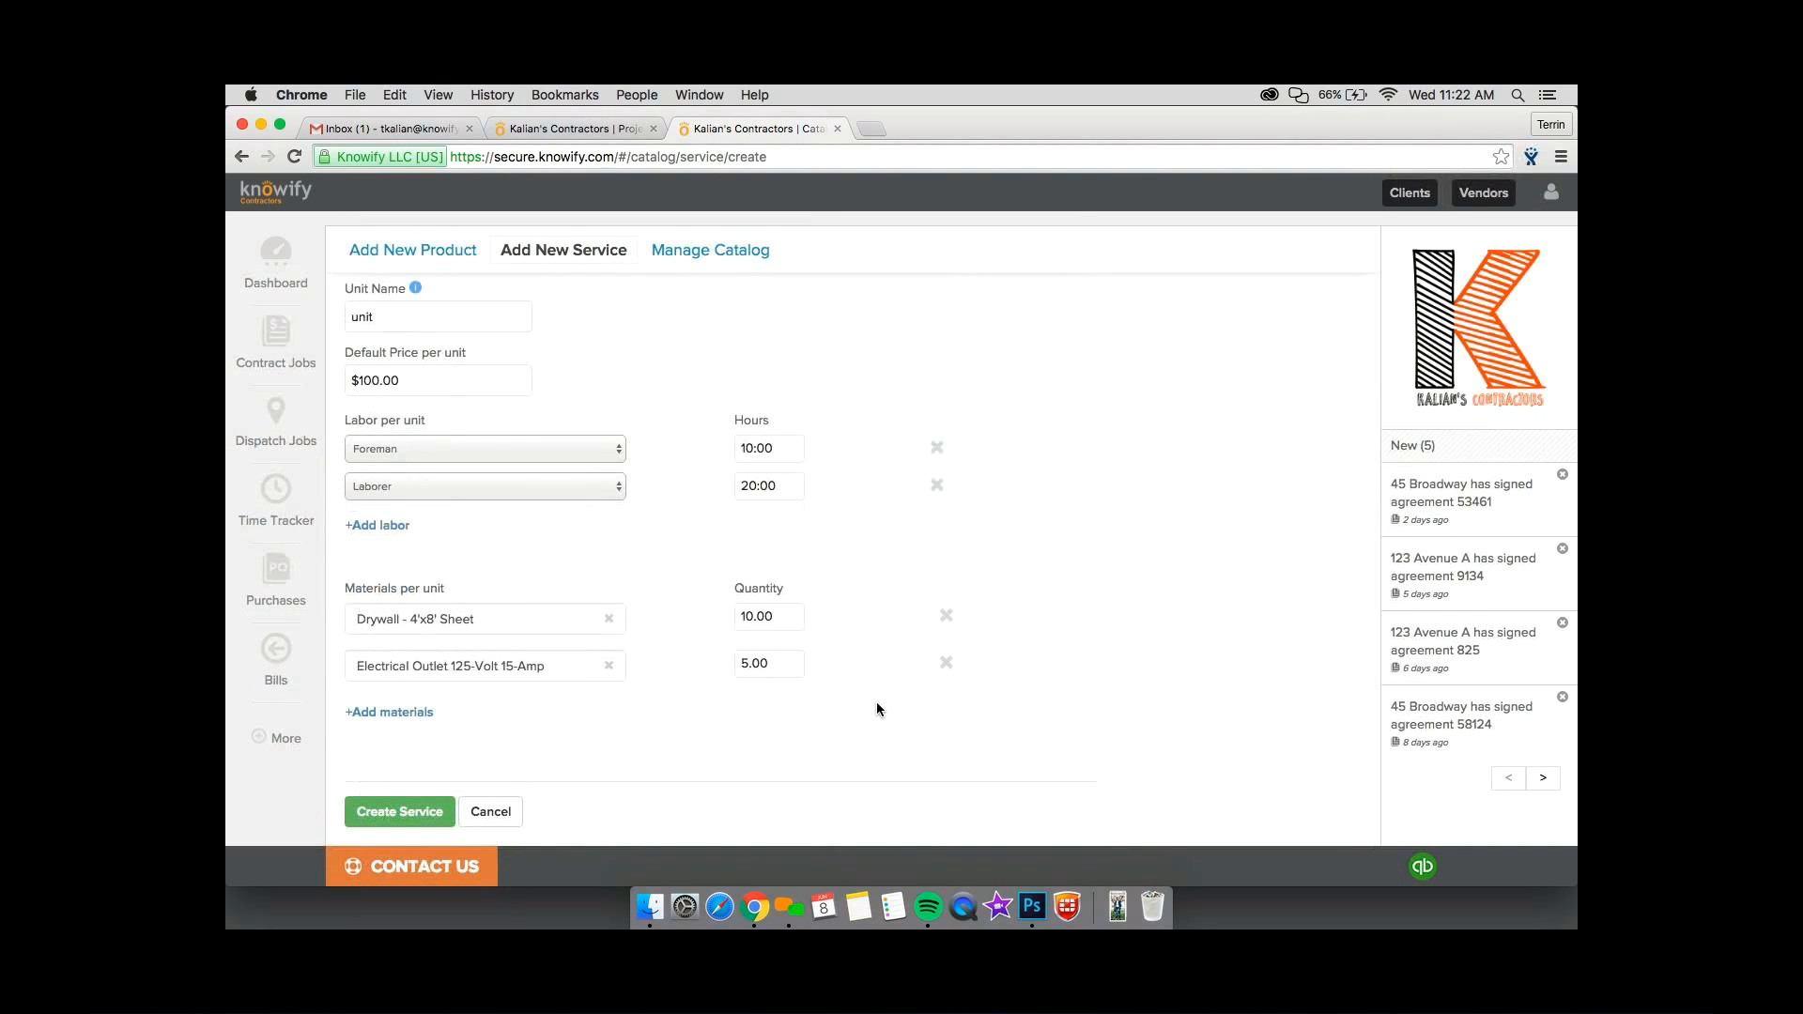
scroll(876, 709, up, 1)
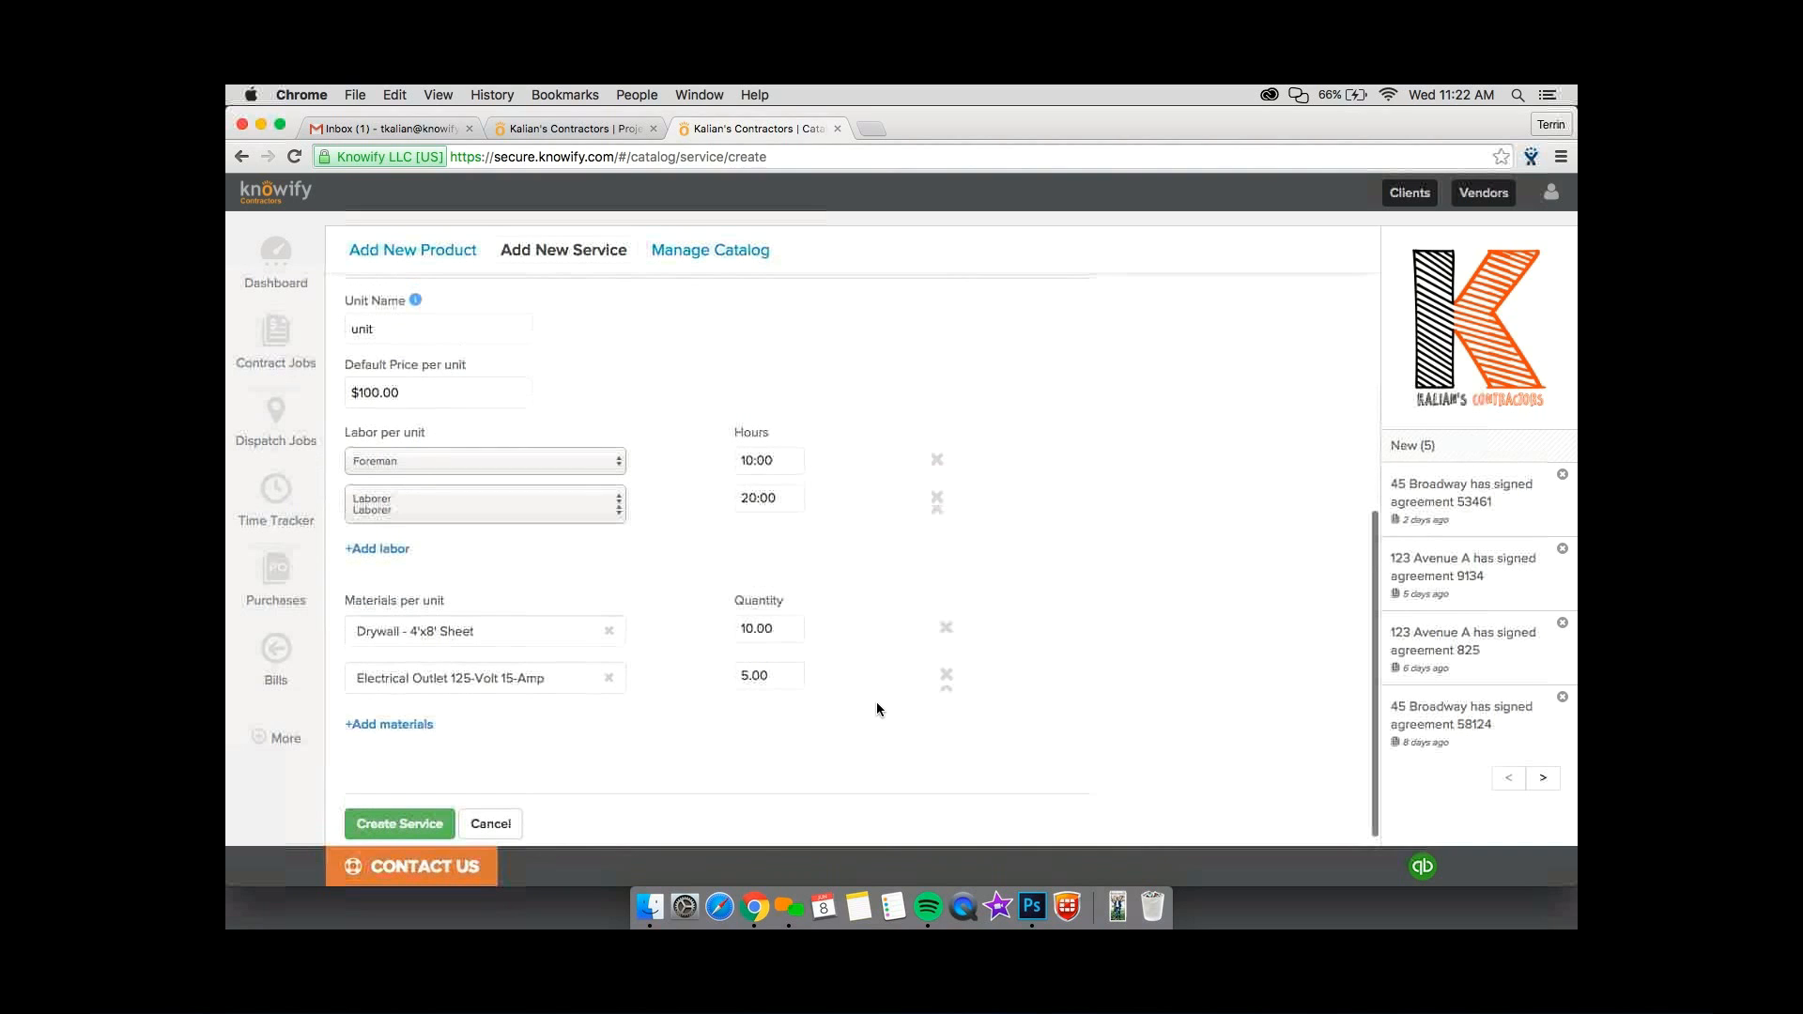
scroll(878, 709, up, 1)
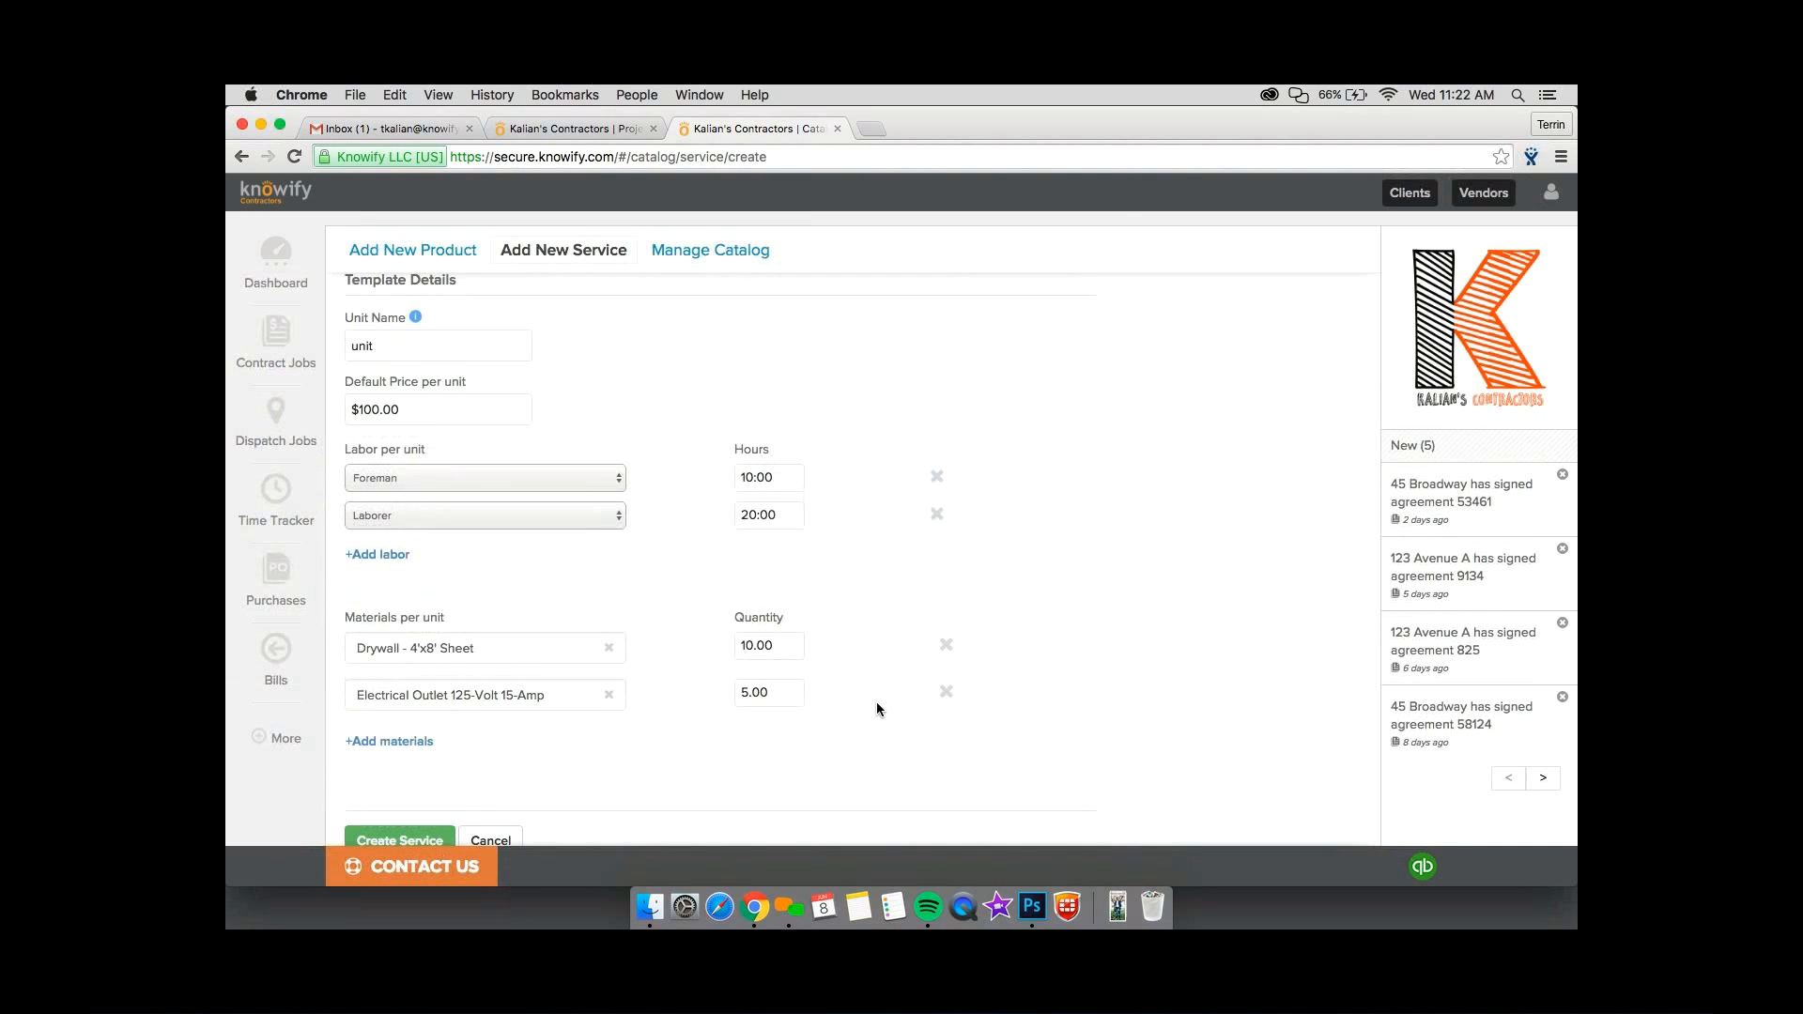
scroll(878, 709, up, 5)
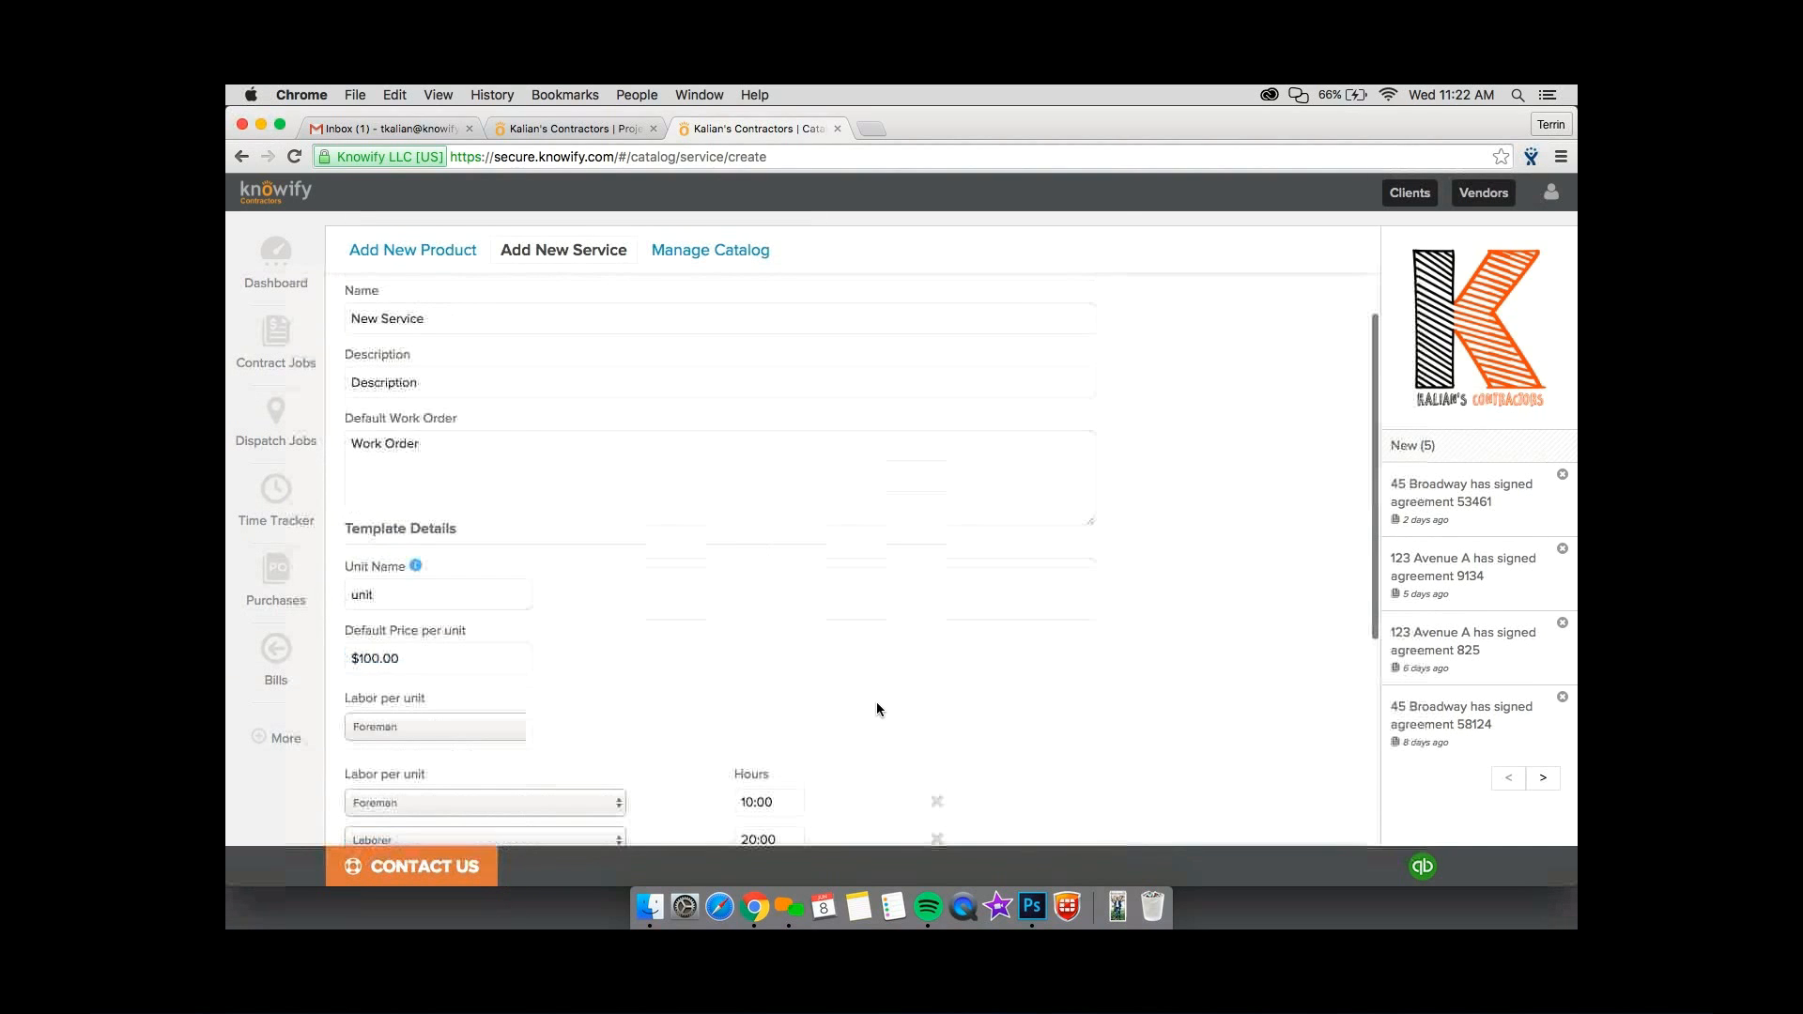
scroll(585, 426, down, 5)
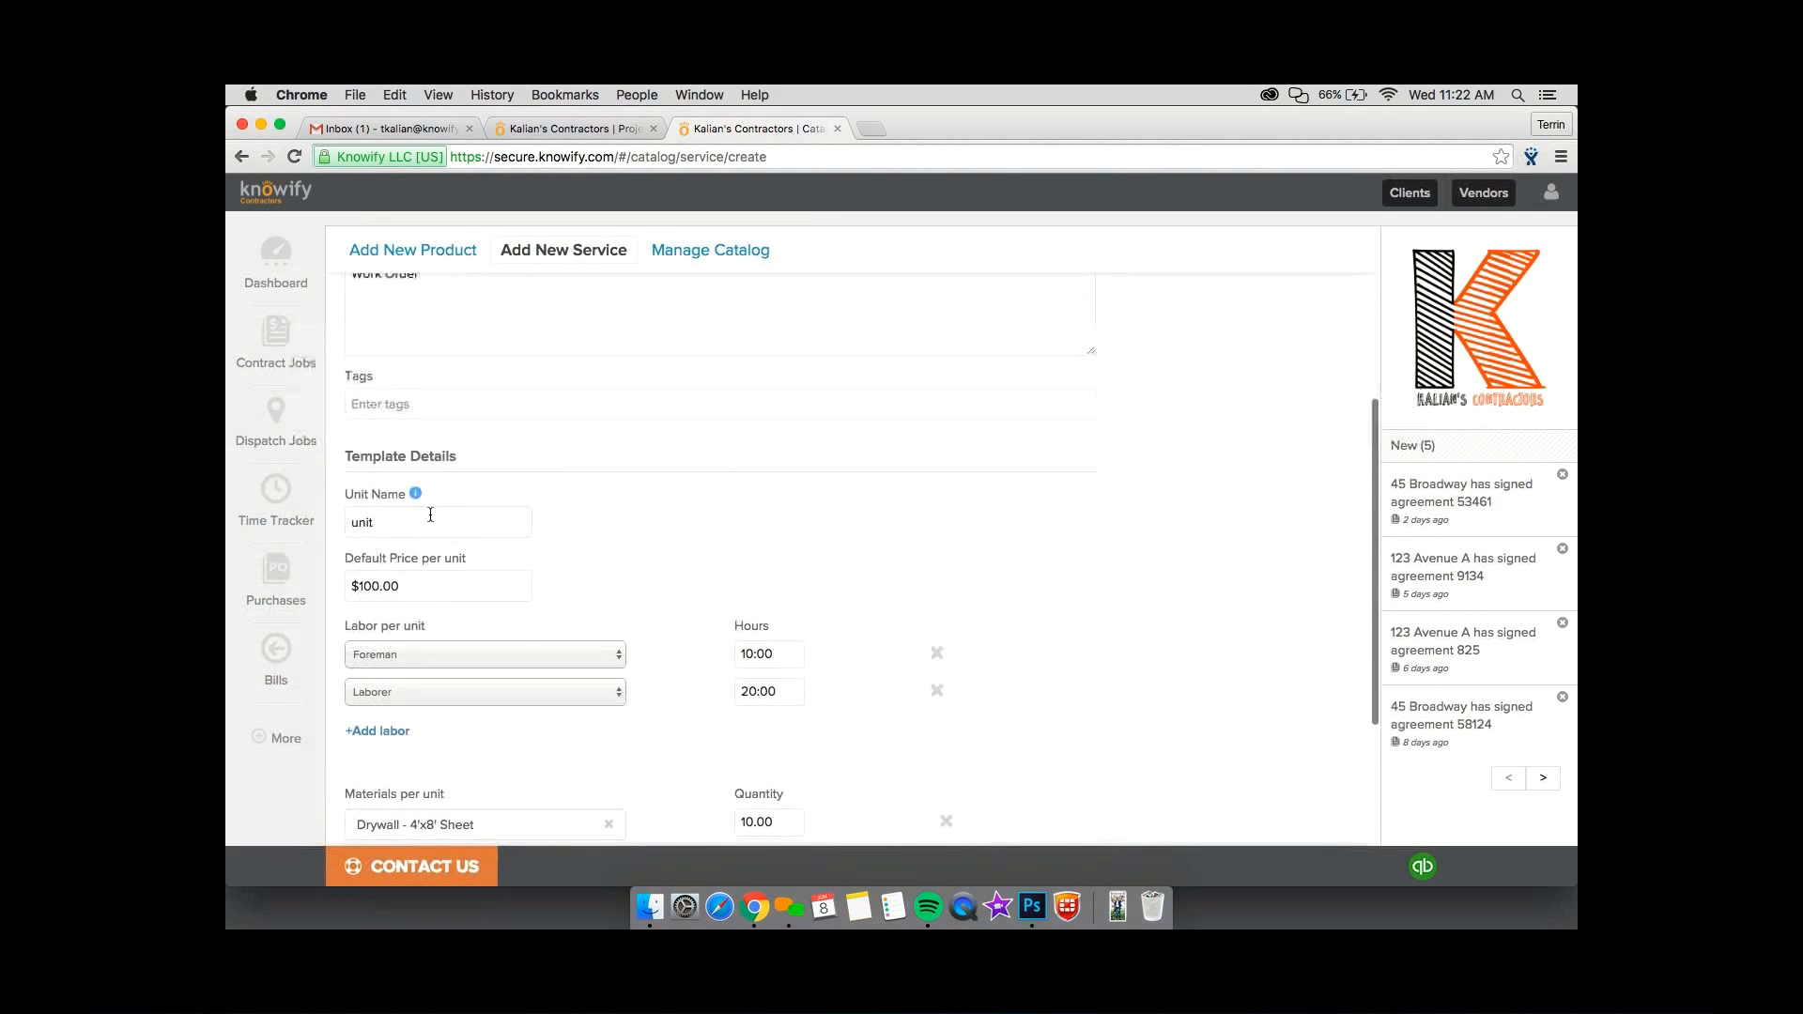
Examine the template's unit name, default price and labor role choices, leaving the entries as they are.
drag(351, 526, 445, 529)
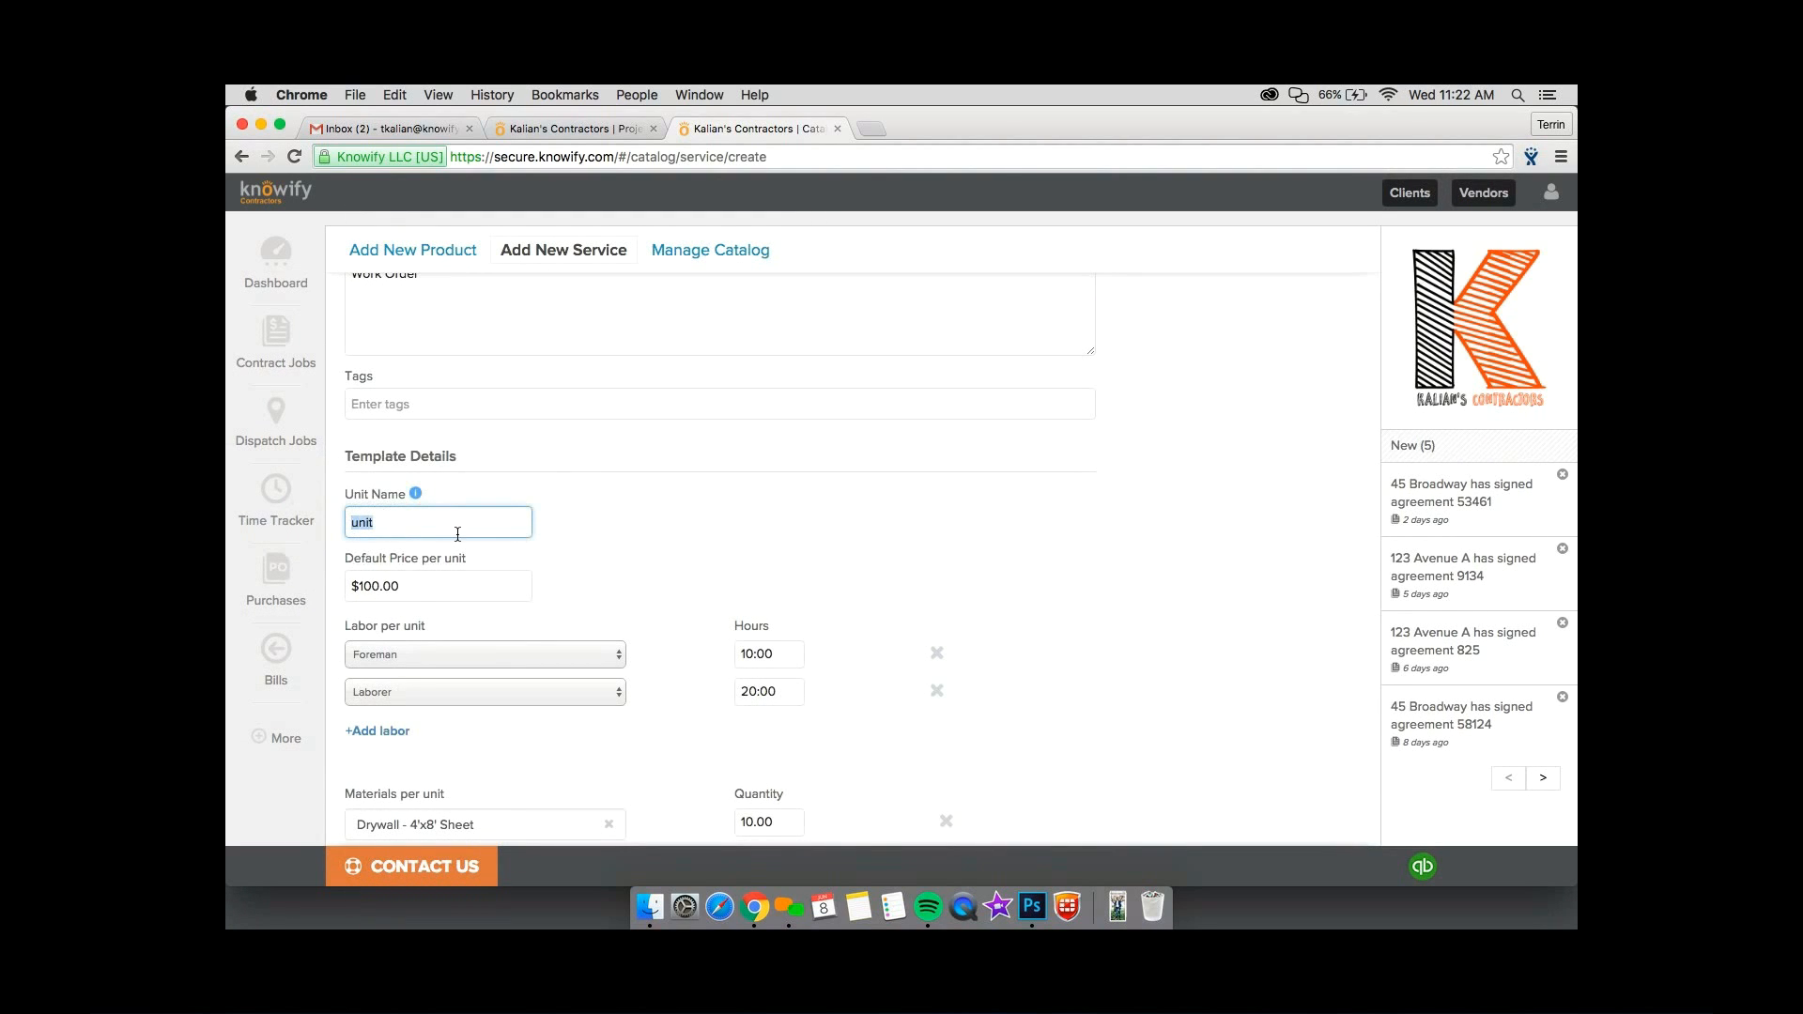
scroll(457, 535, down, 1)
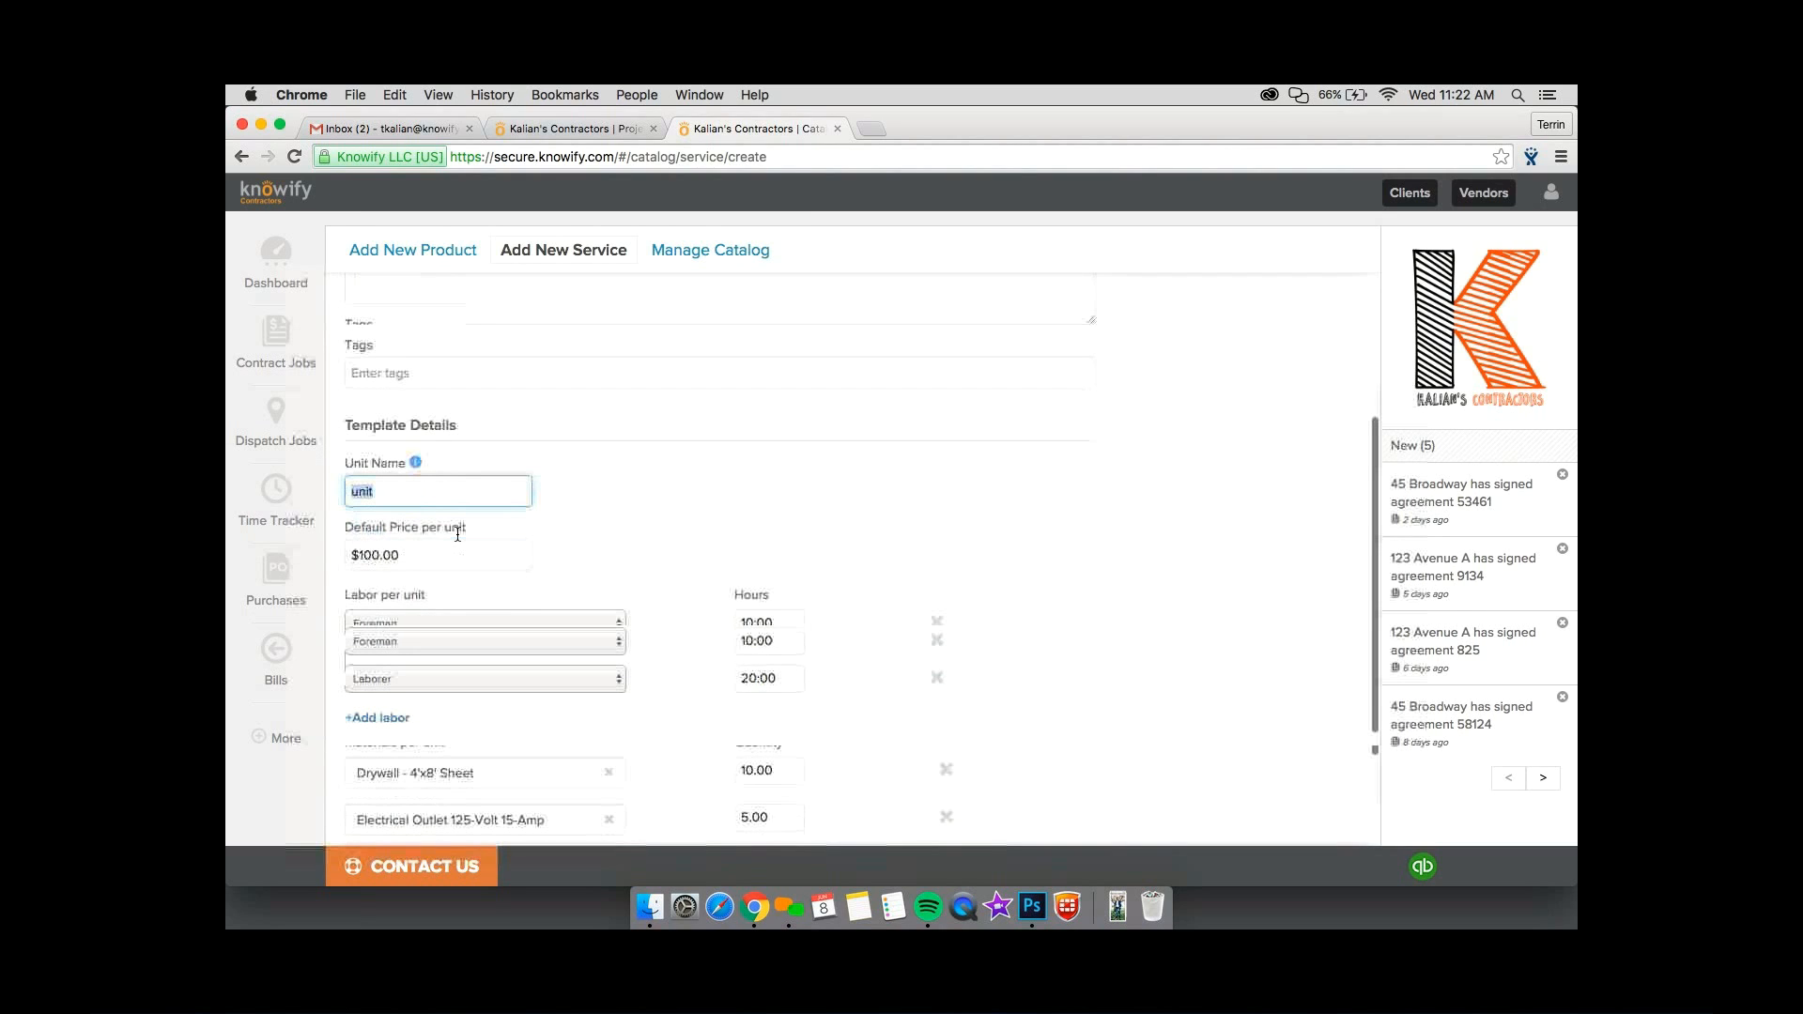
scroll(458, 535, down, 3)
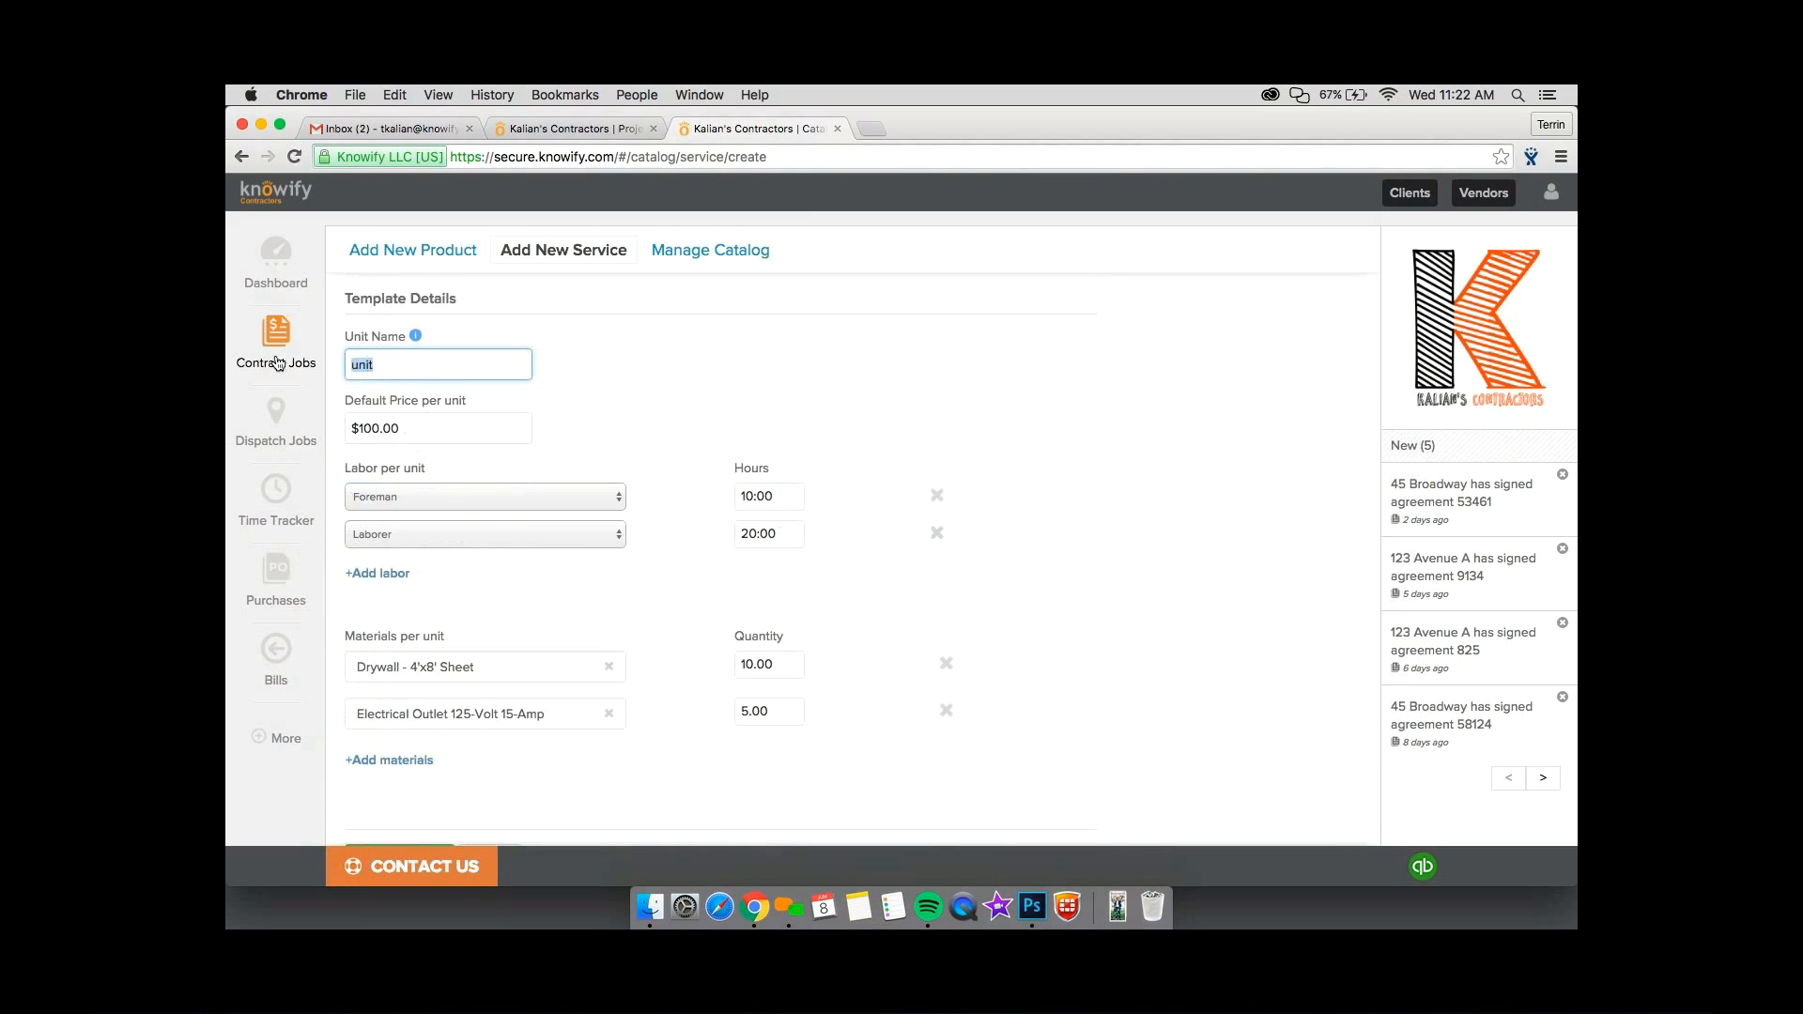
click(584, 326)
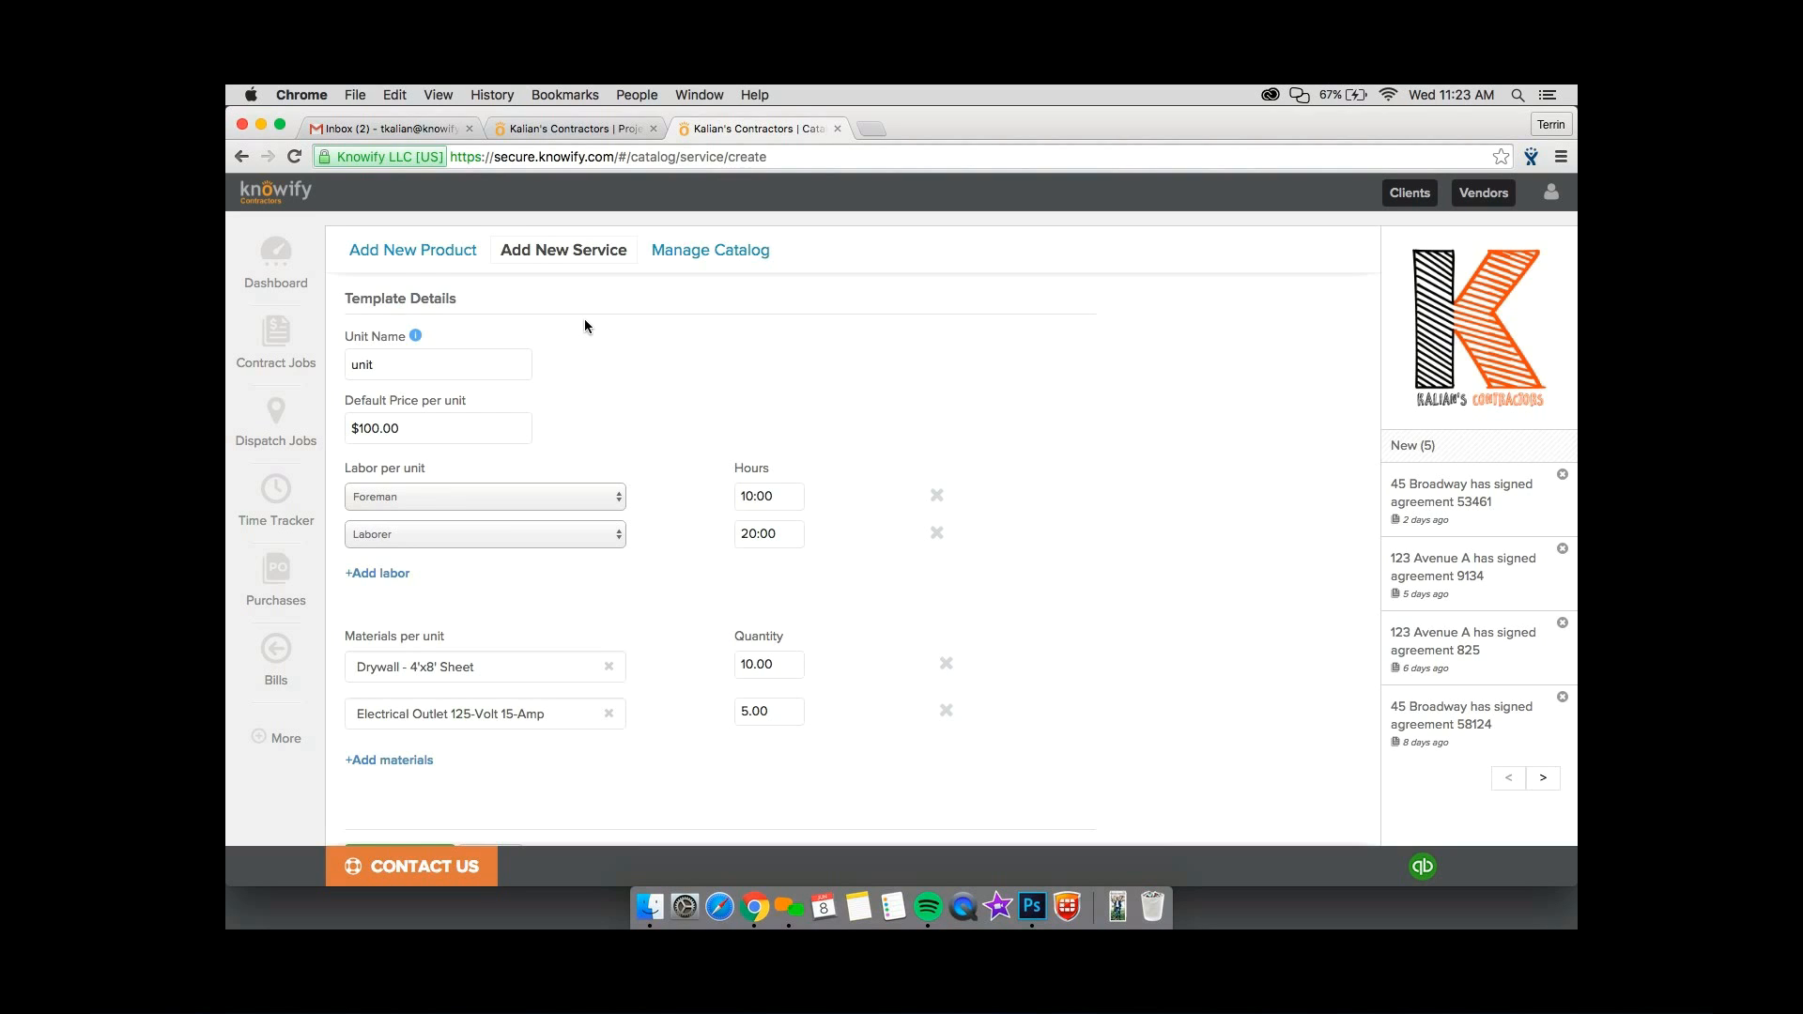
click(459, 503)
click(620, 402)
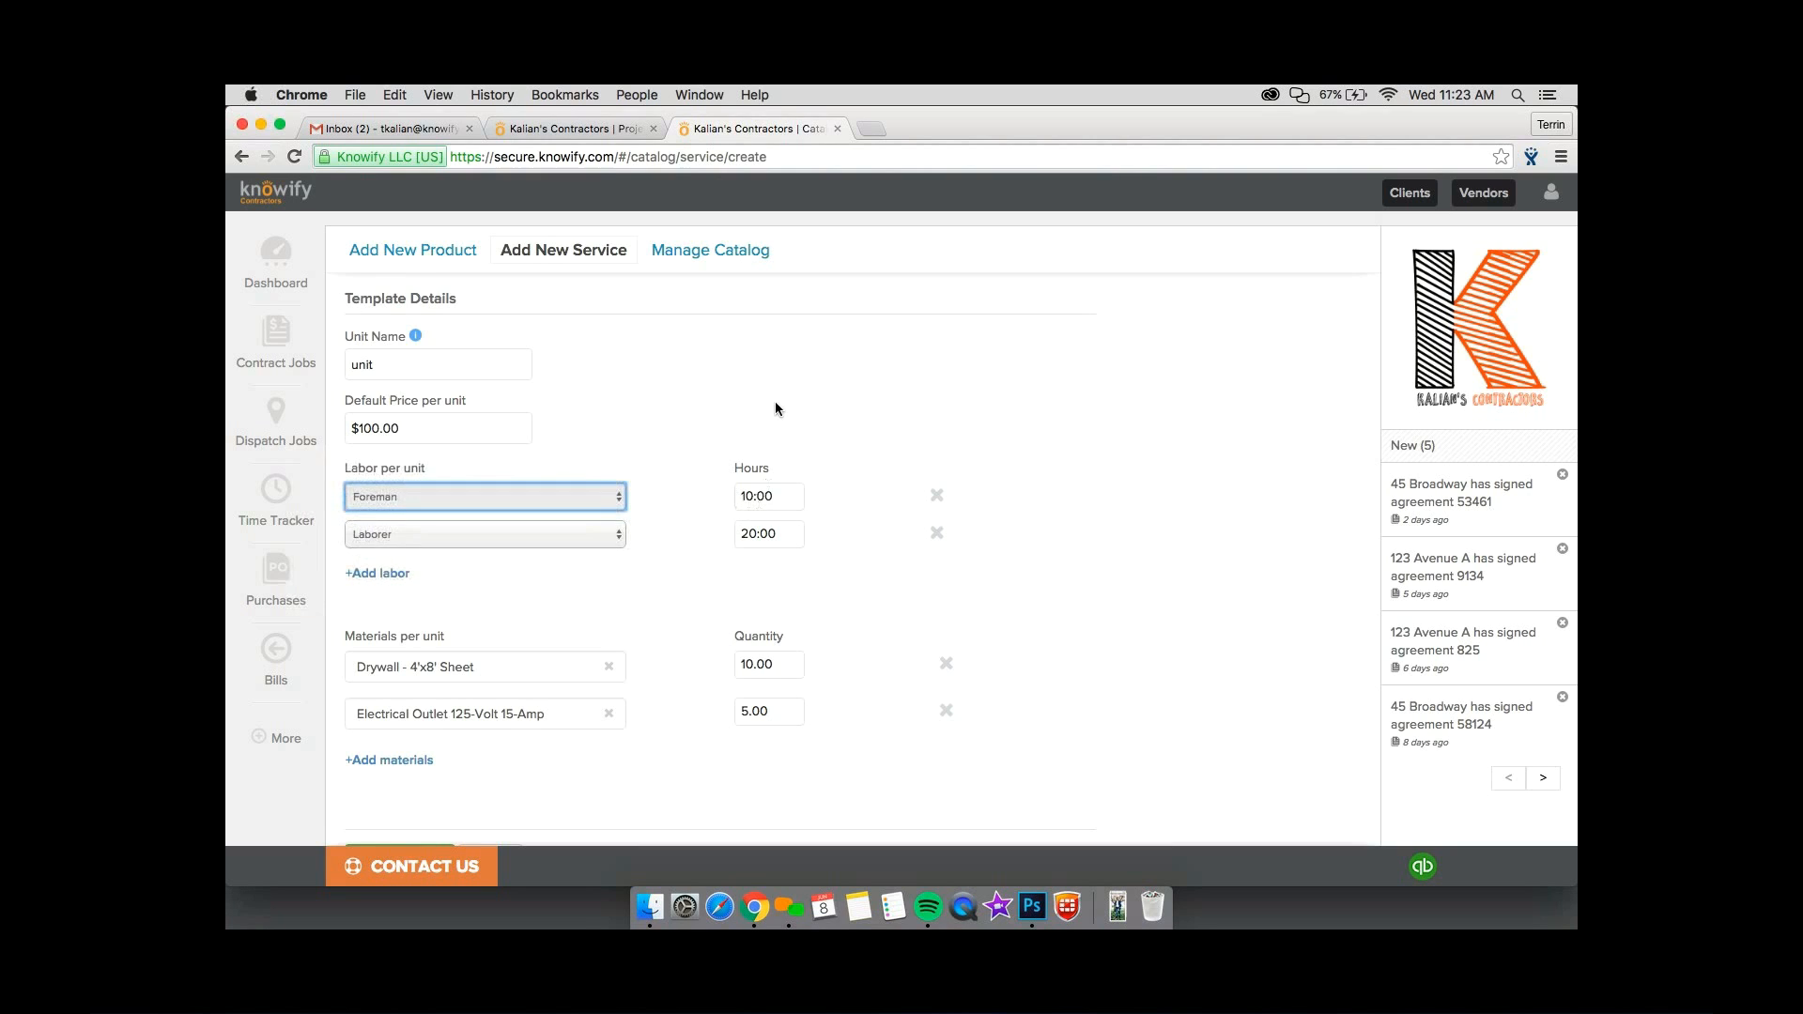
key(shift+Tab)
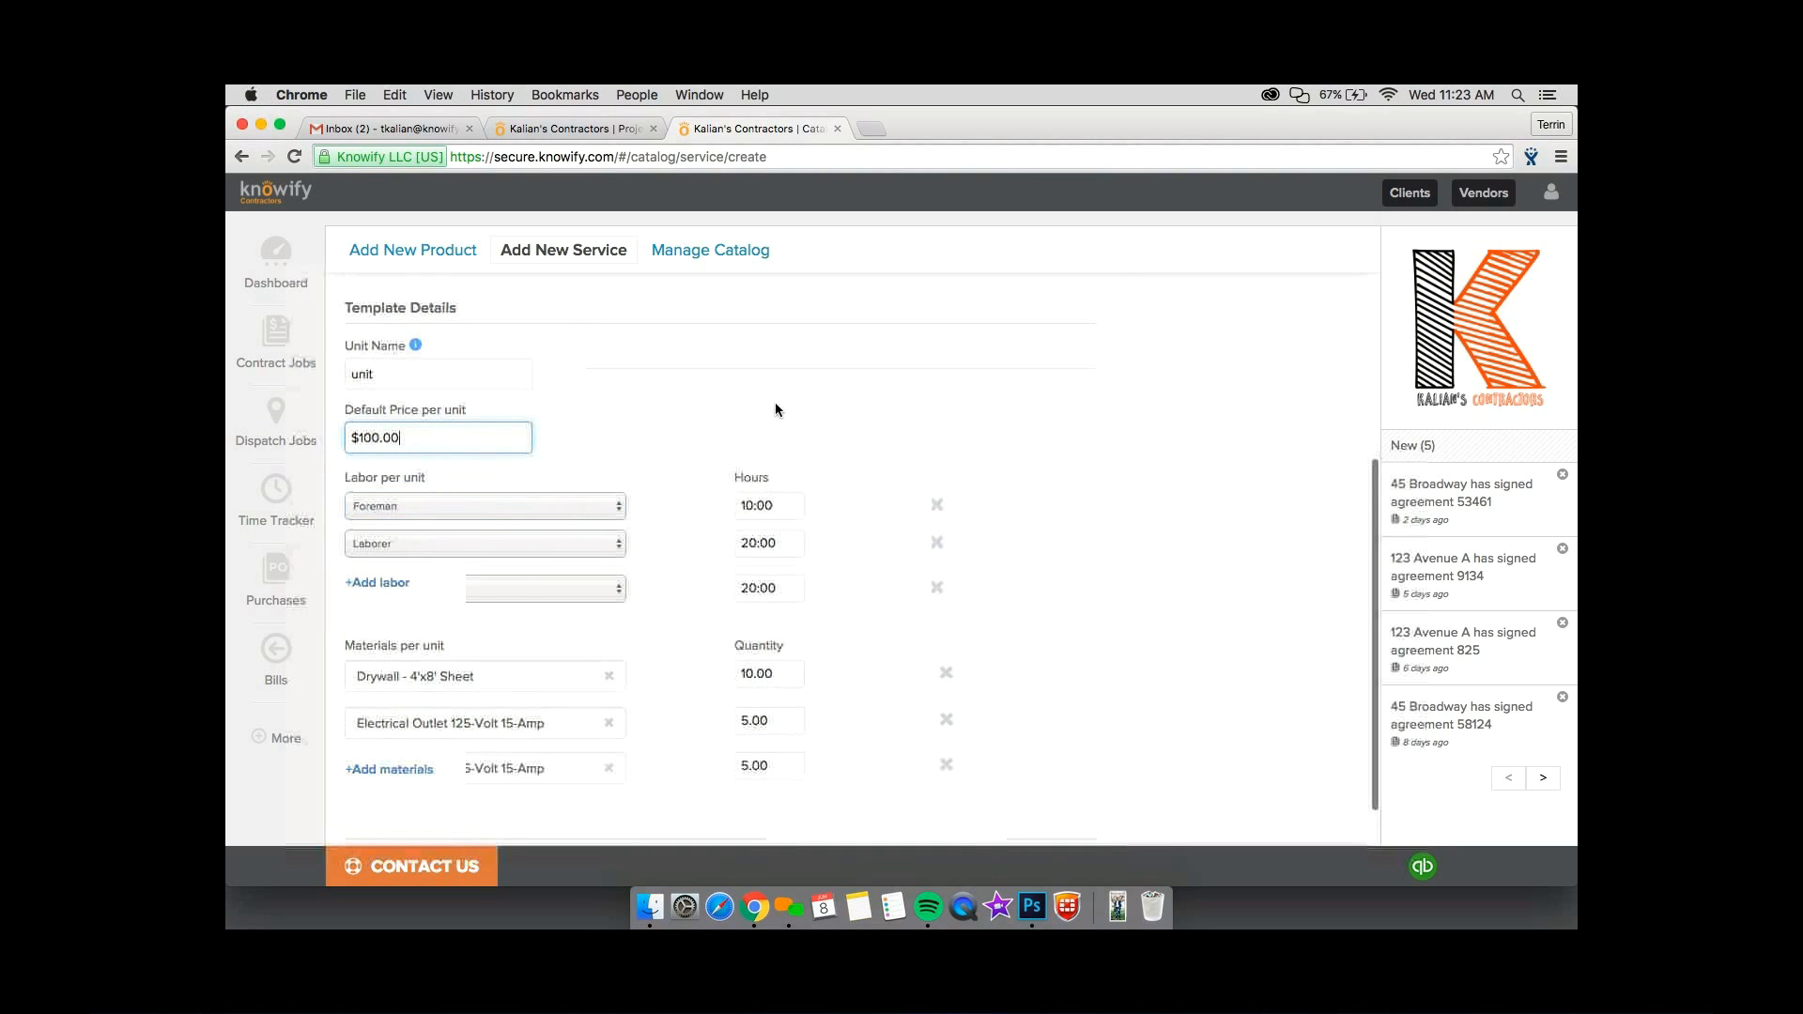
scroll(759, 385, up, 3)
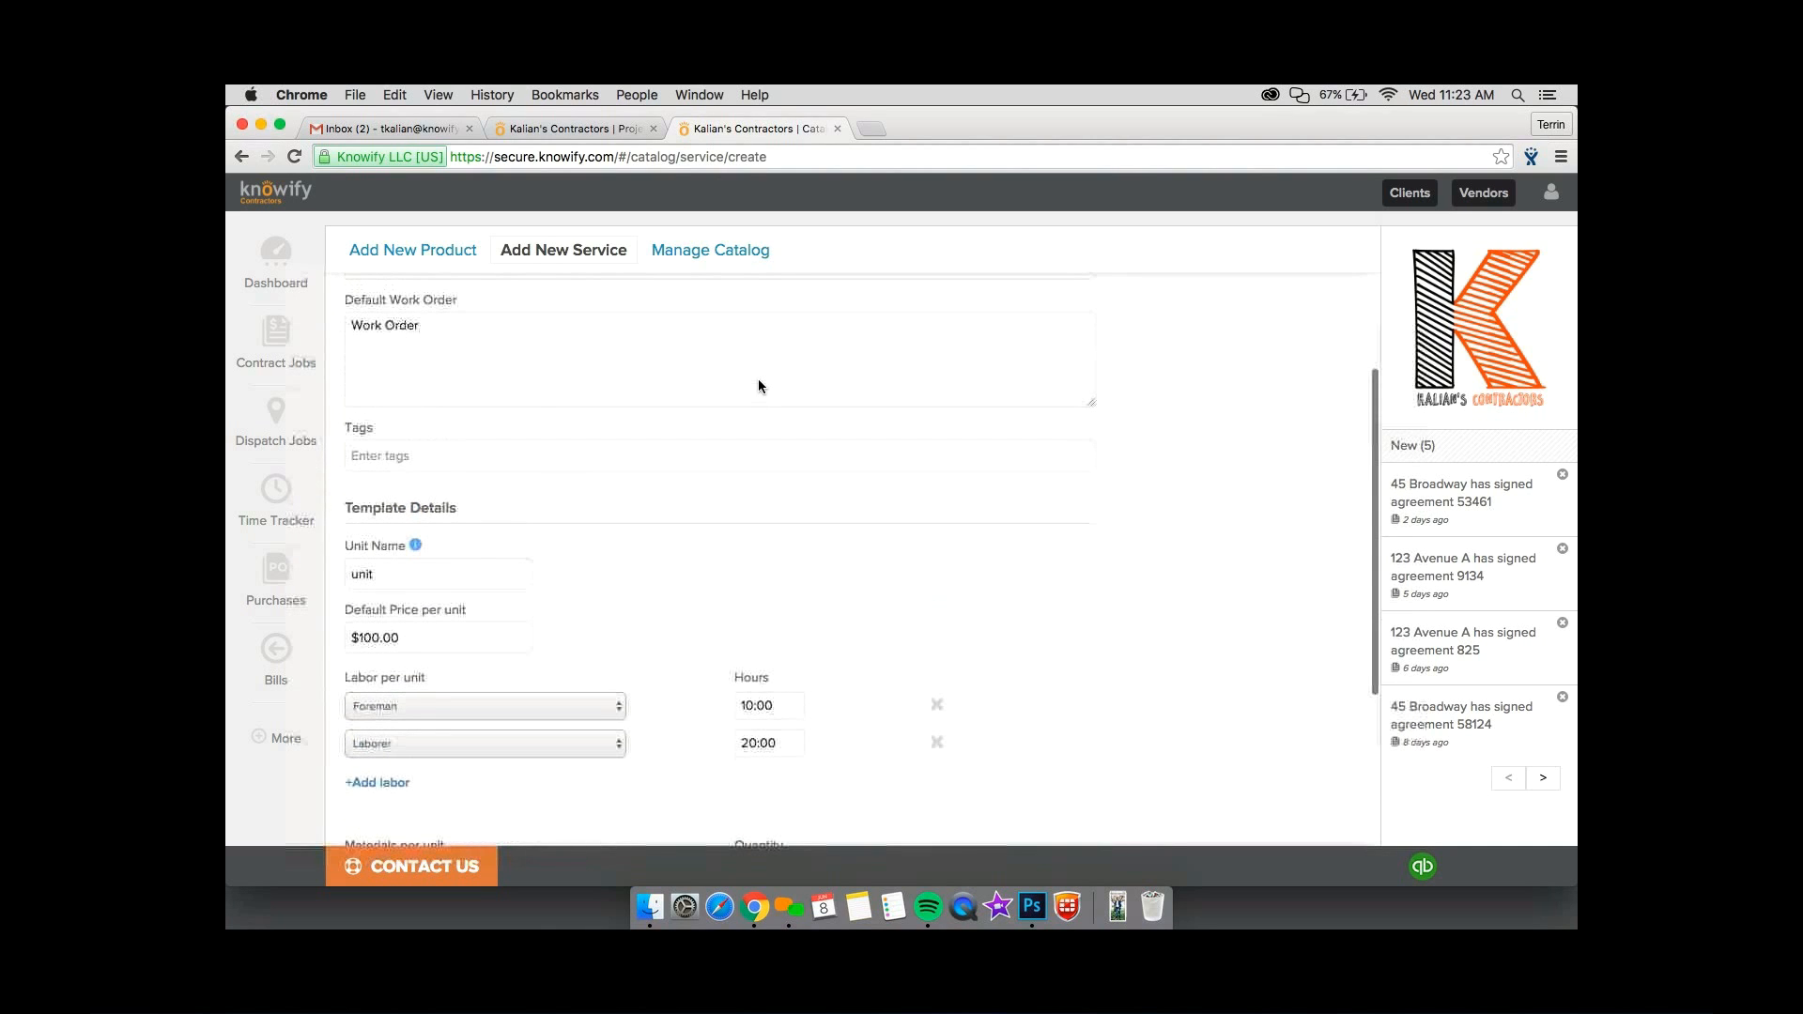
scroll(759, 385, down, 3)
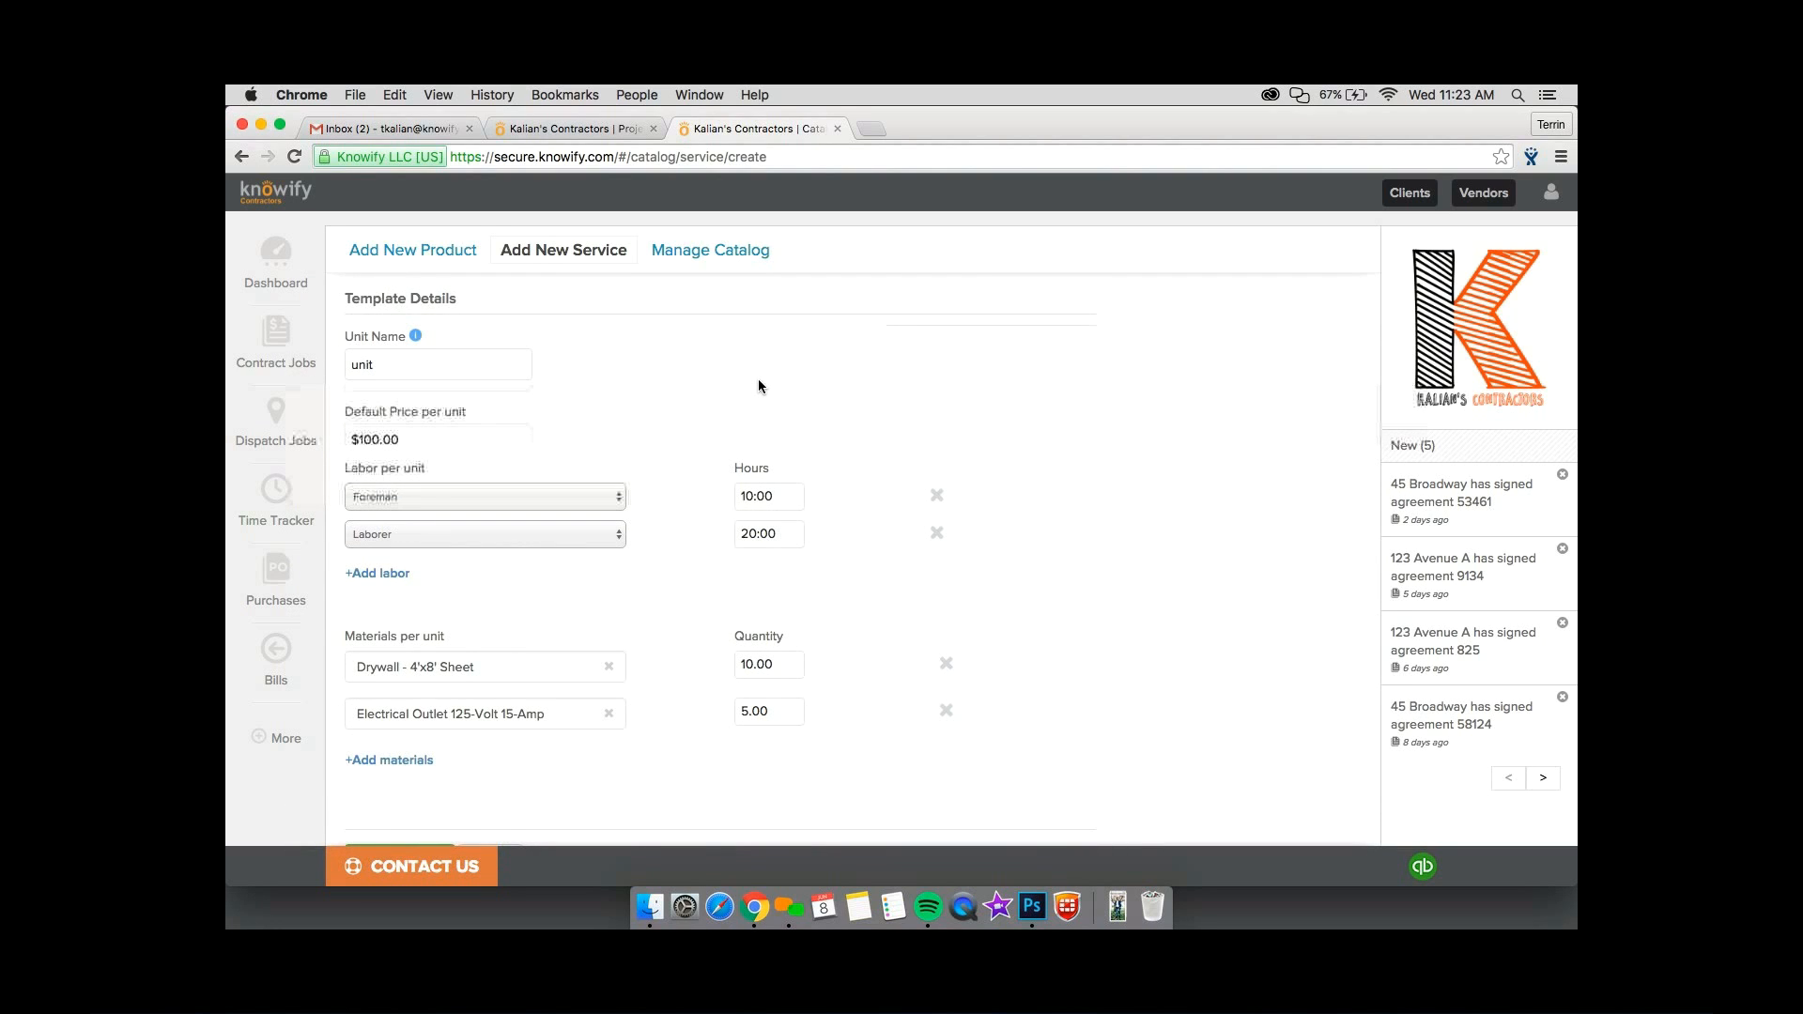
Start a new product in the catalog and name it "Painting Cost Estimate".
click(442, 254)
click(465, 359)
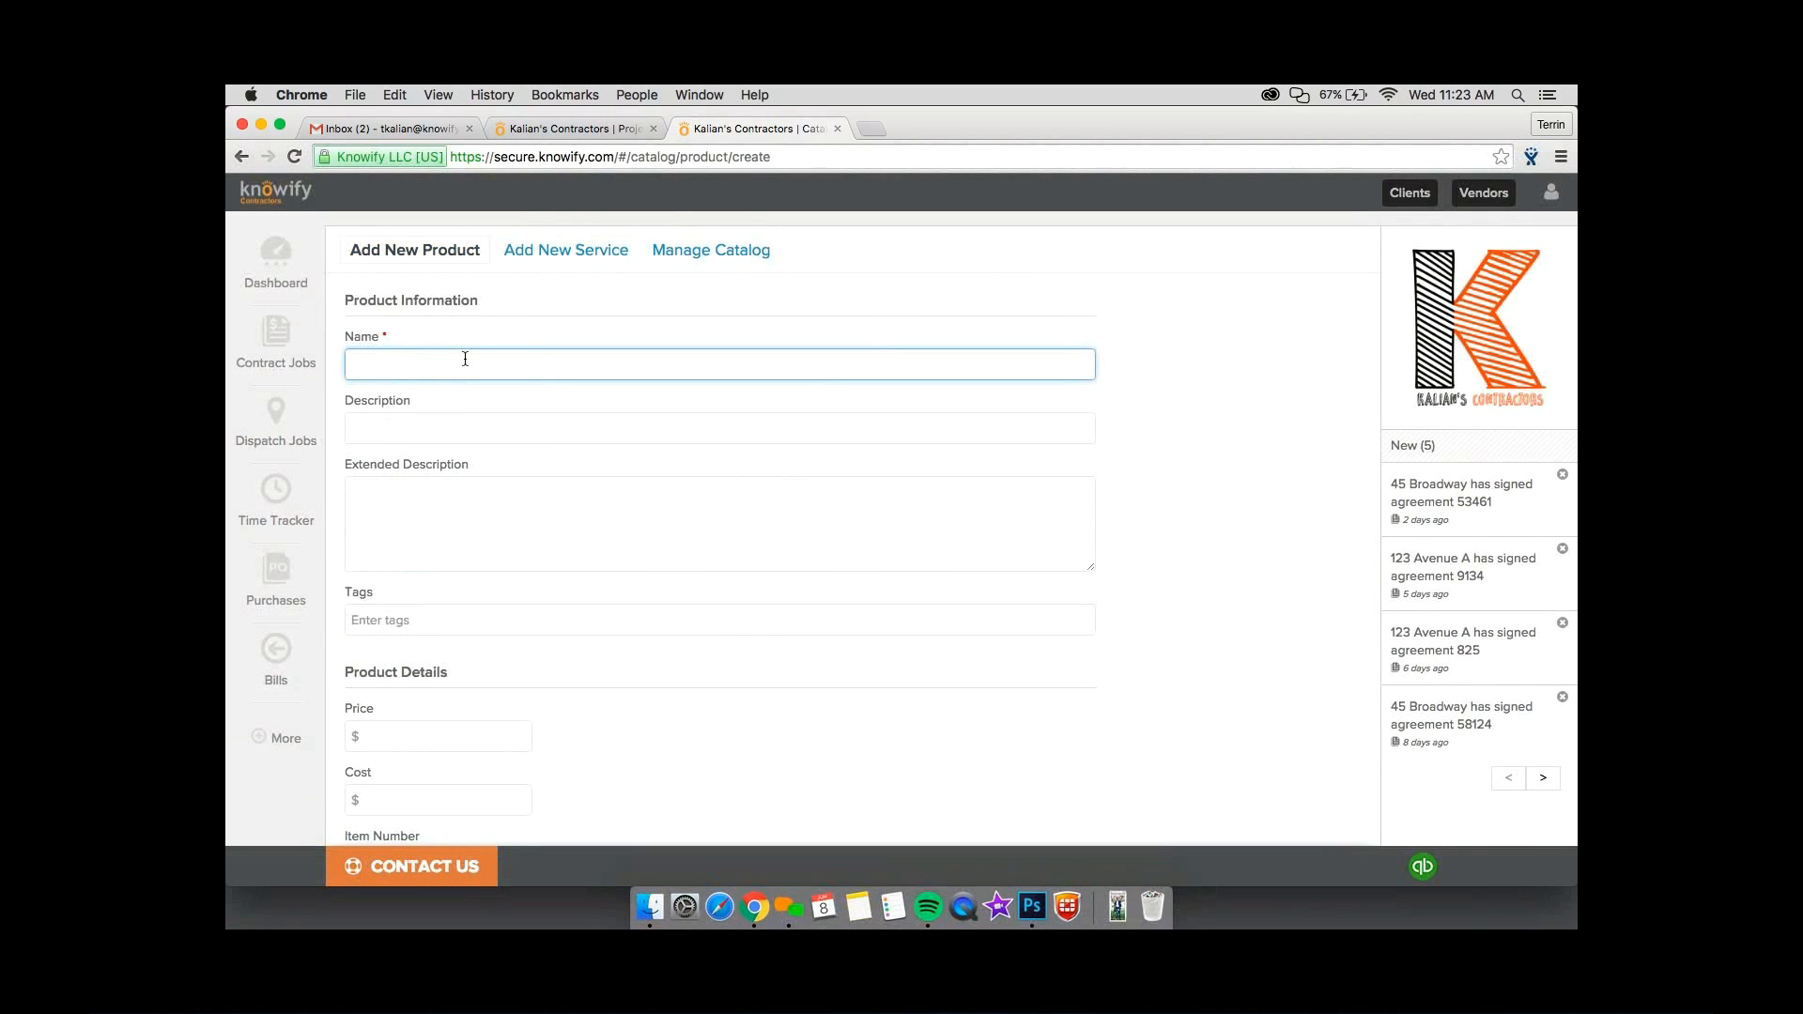
text(Patint)
key(BackSpace)
key(BackSpace)
key(BackSpace)
key(BackSpace)
text(inting Est)
key(BackSpace)
key(BackSpace)
key(BackSpace)
text(Cost Estimate)
Set the new product's cost to $50.
scroll(450, 596, down, 3)
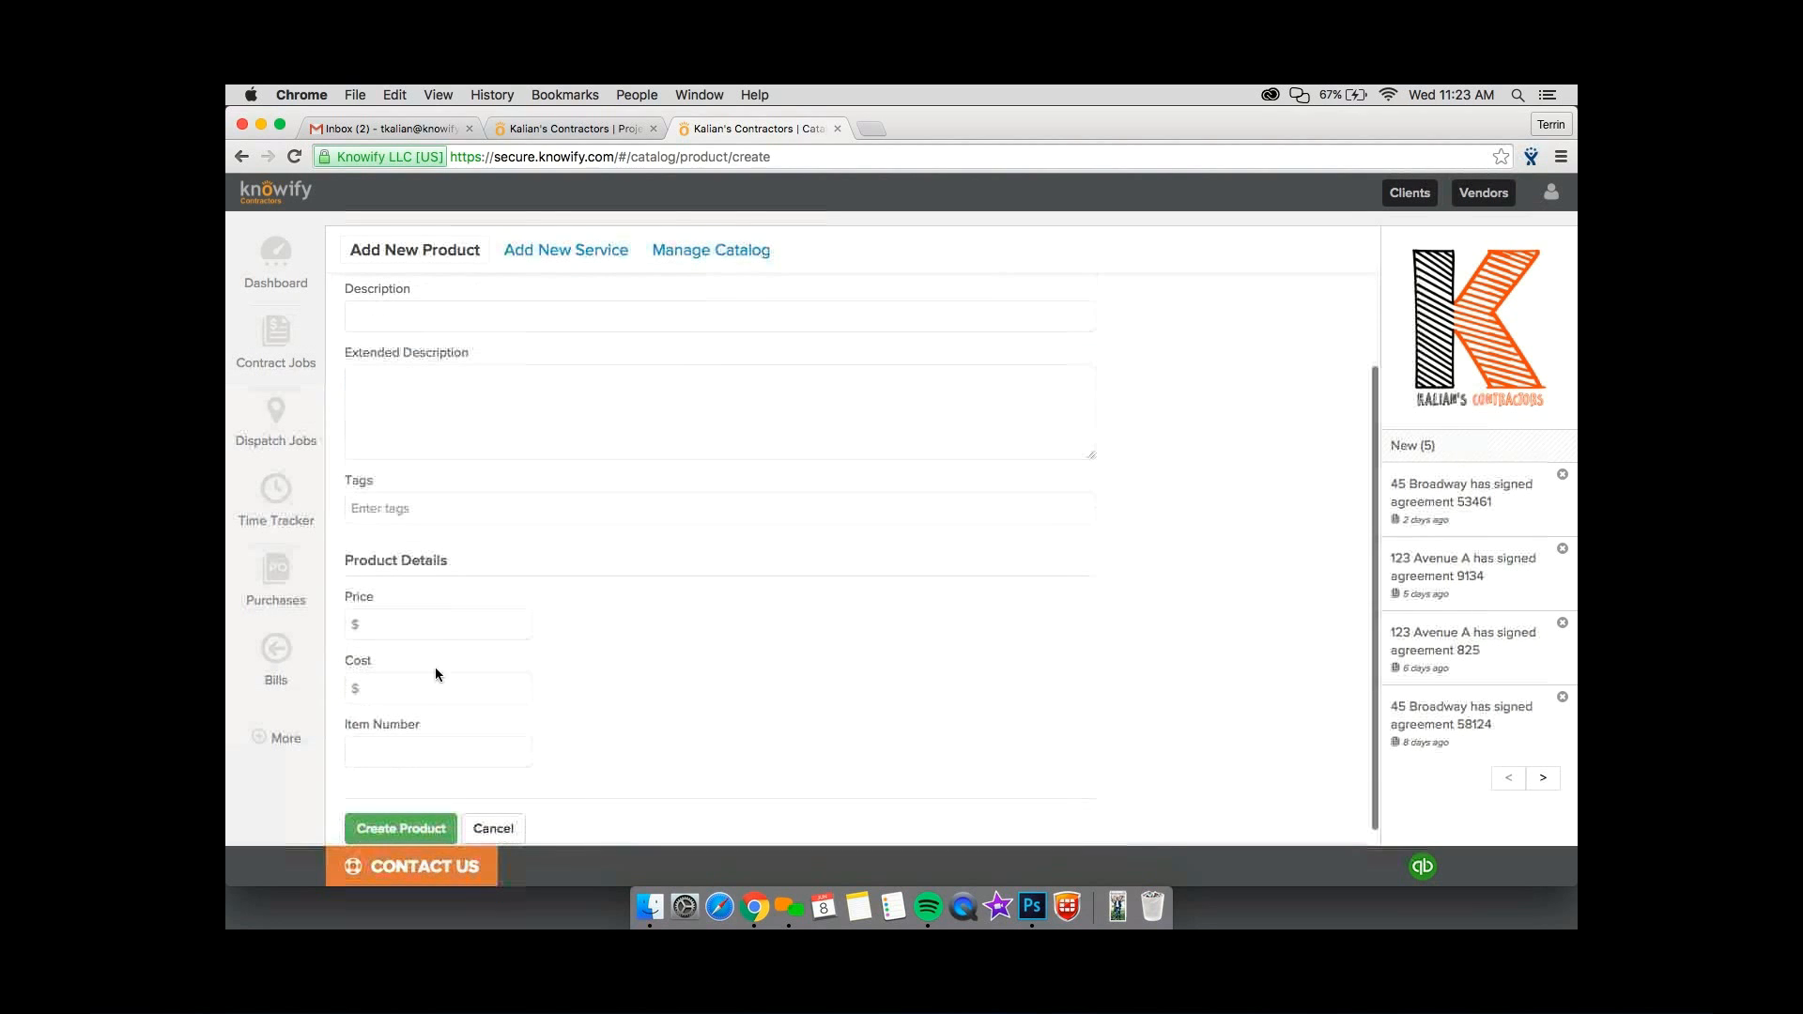
click(432, 680)
scroll(431, 678, up, 1)
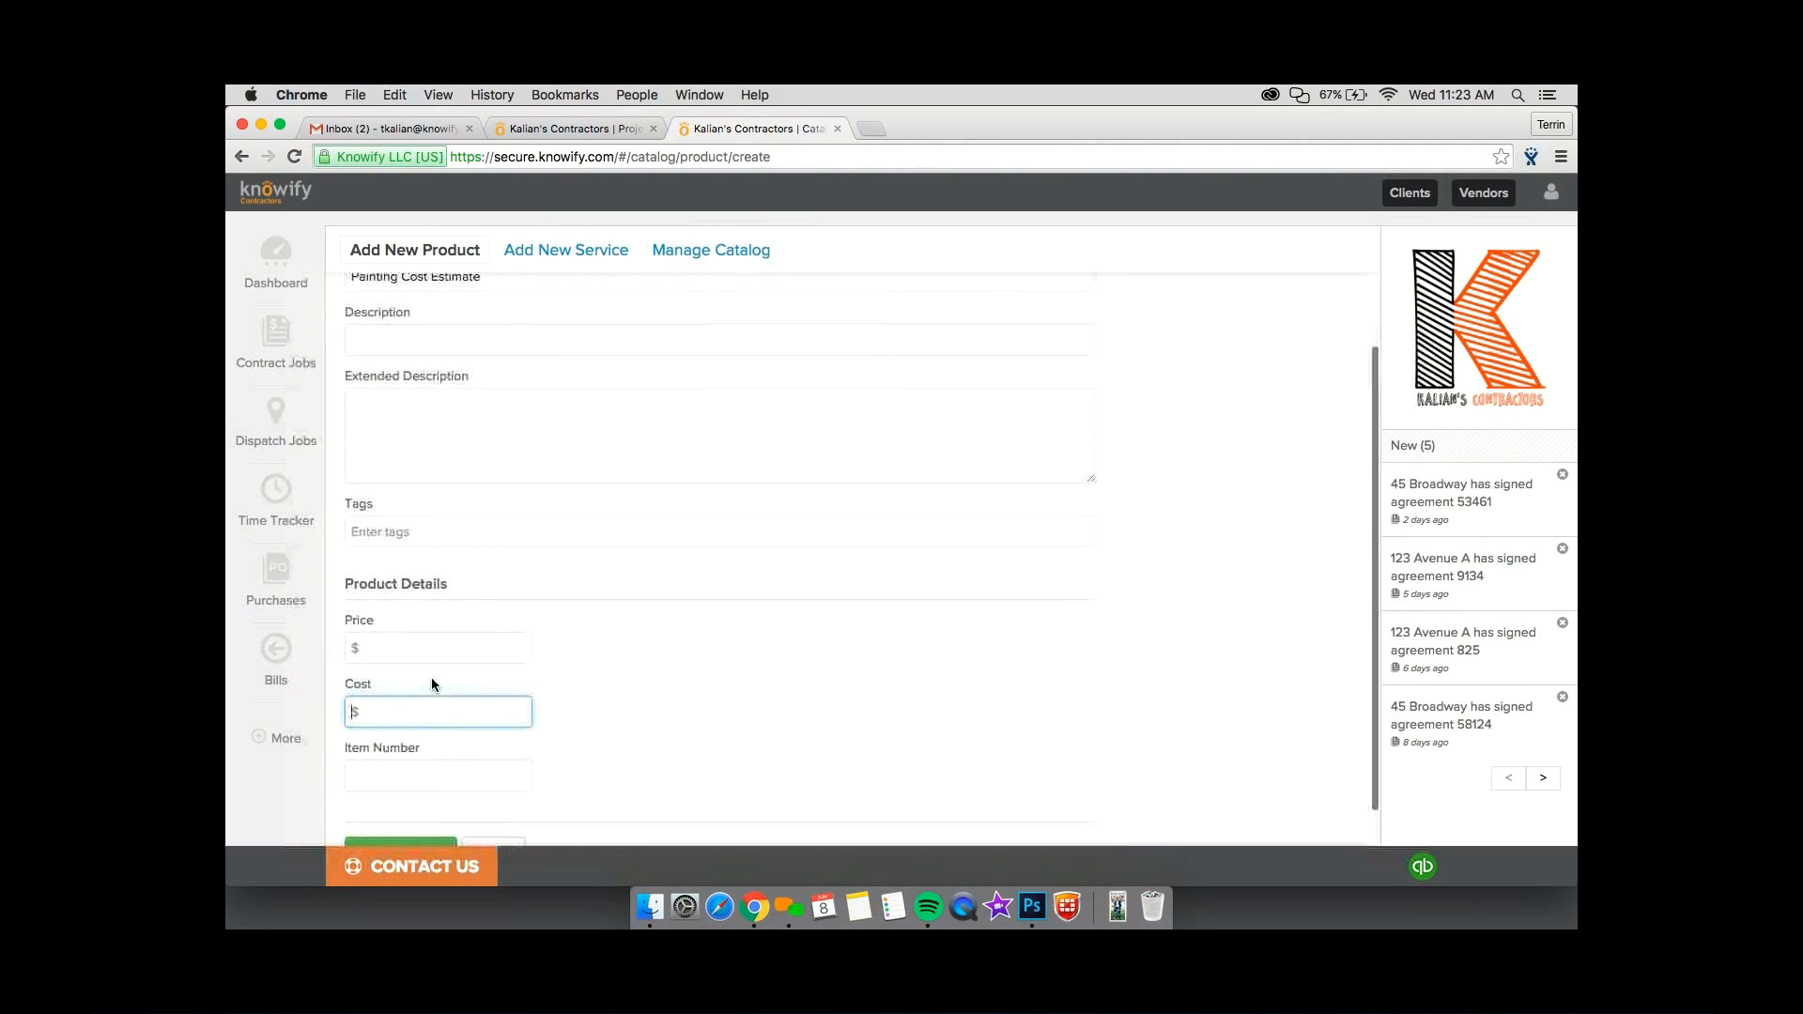
scroll(431, 678, down, 1)
text(50)
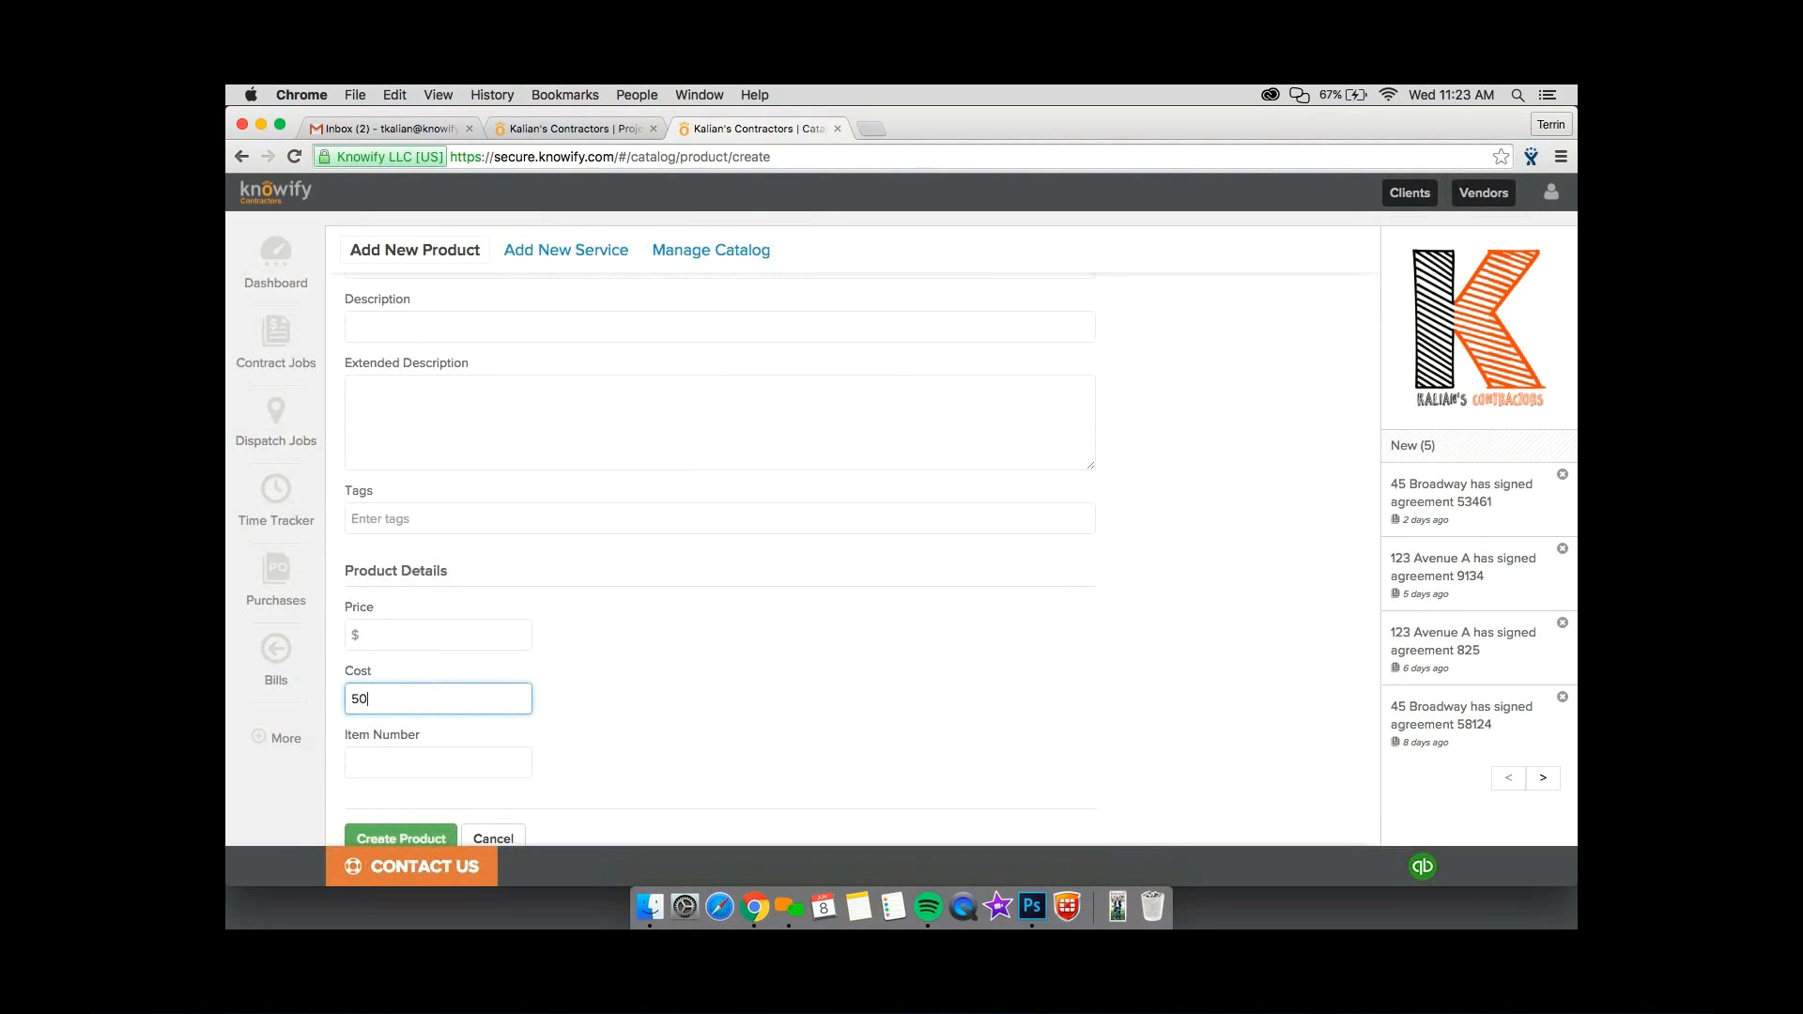
click(581, 647)
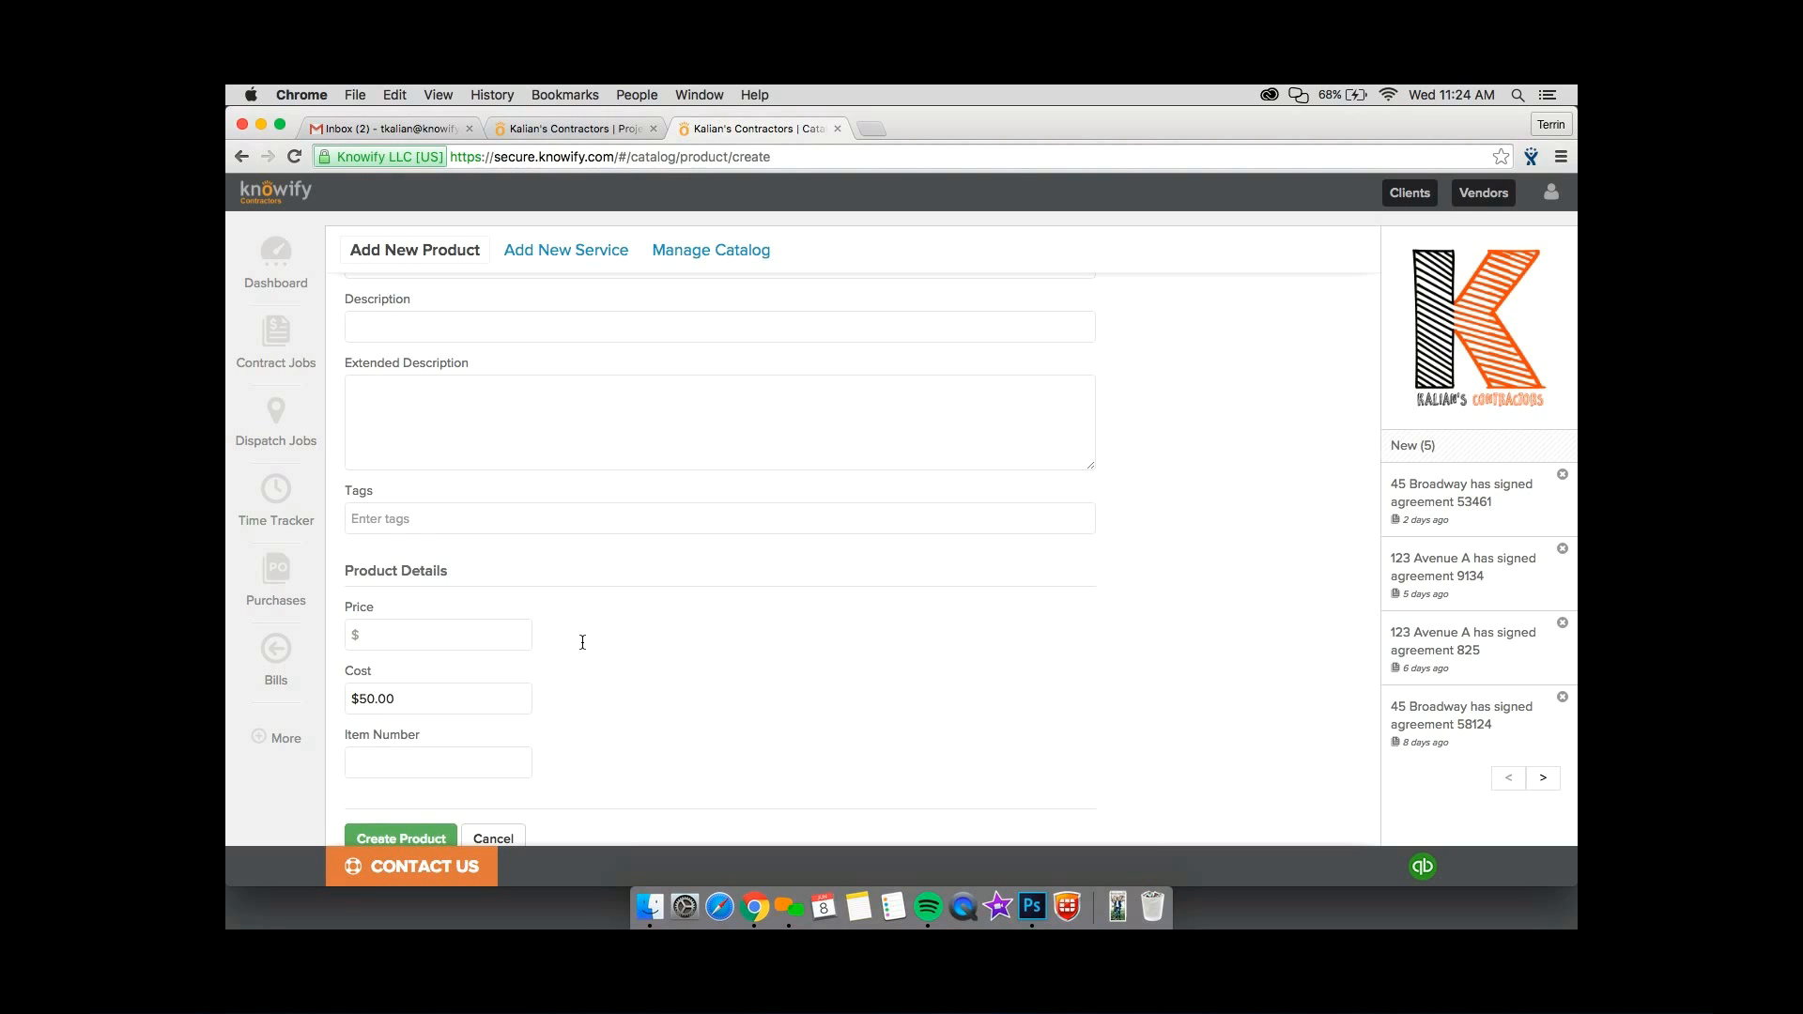
scroll(582, 643, down, 1)
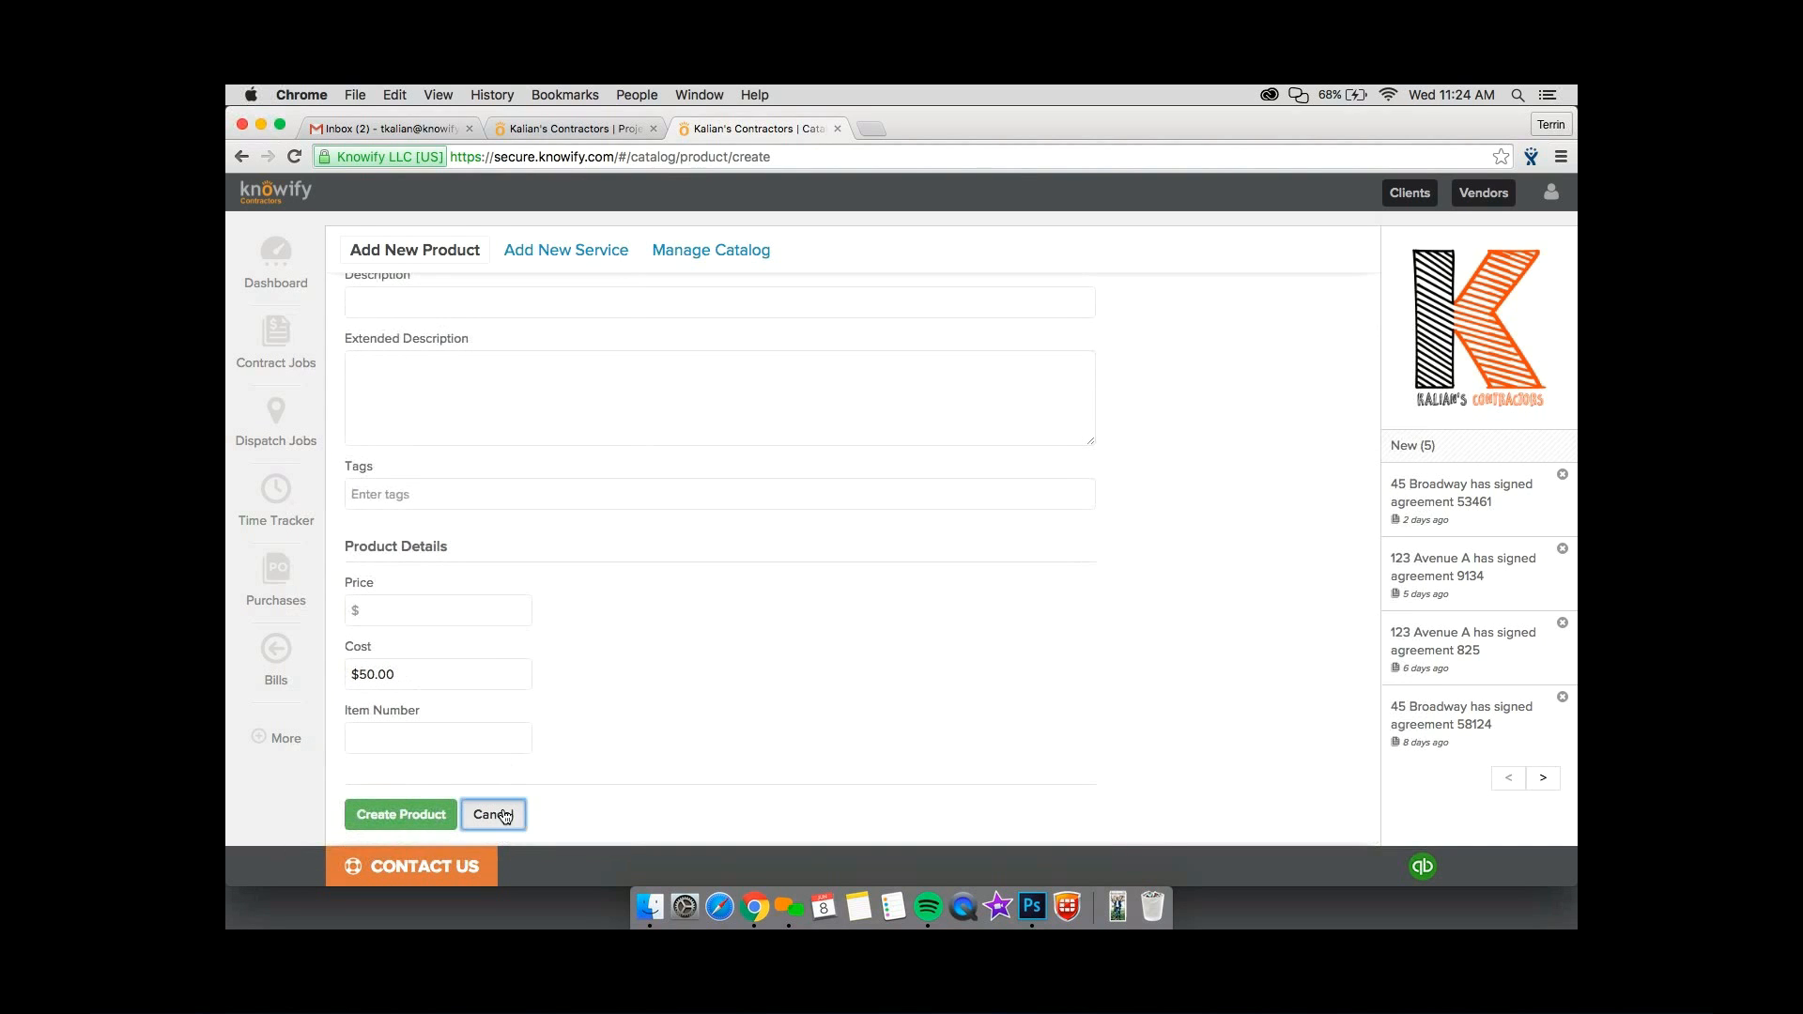
scroll(546, 678, up, 4)
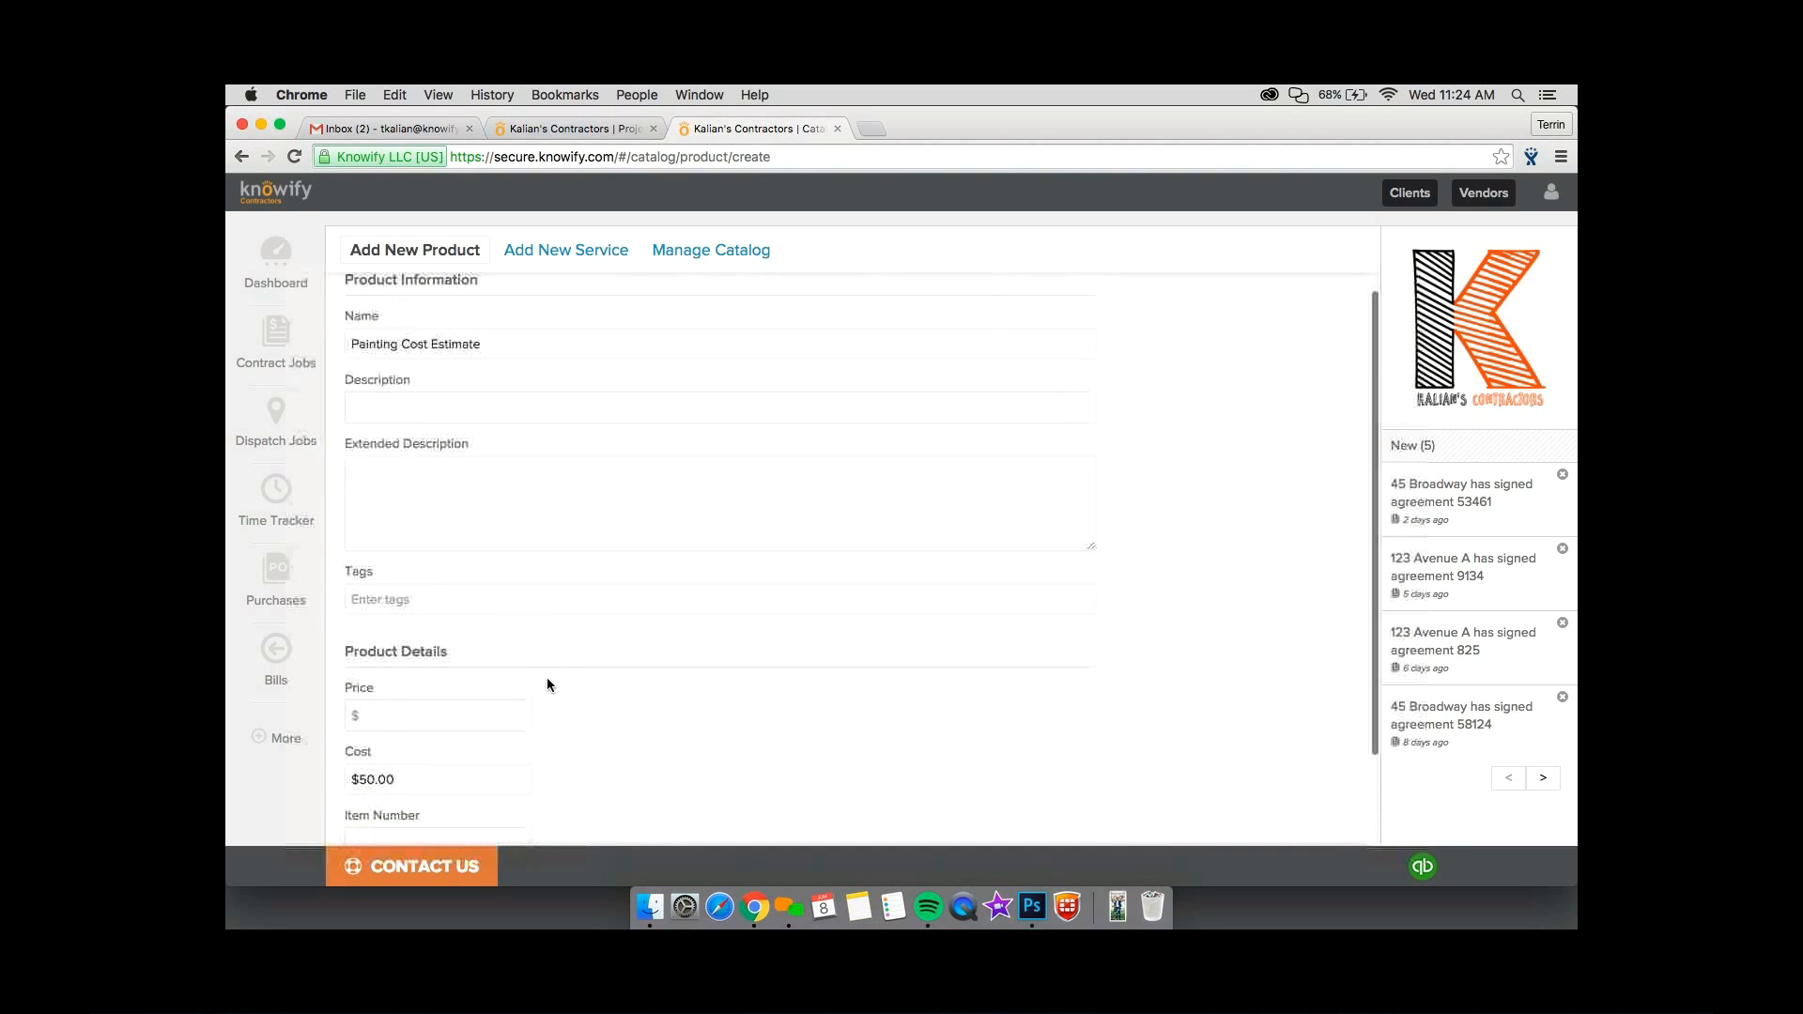
scroll(547, 678, up, 1)
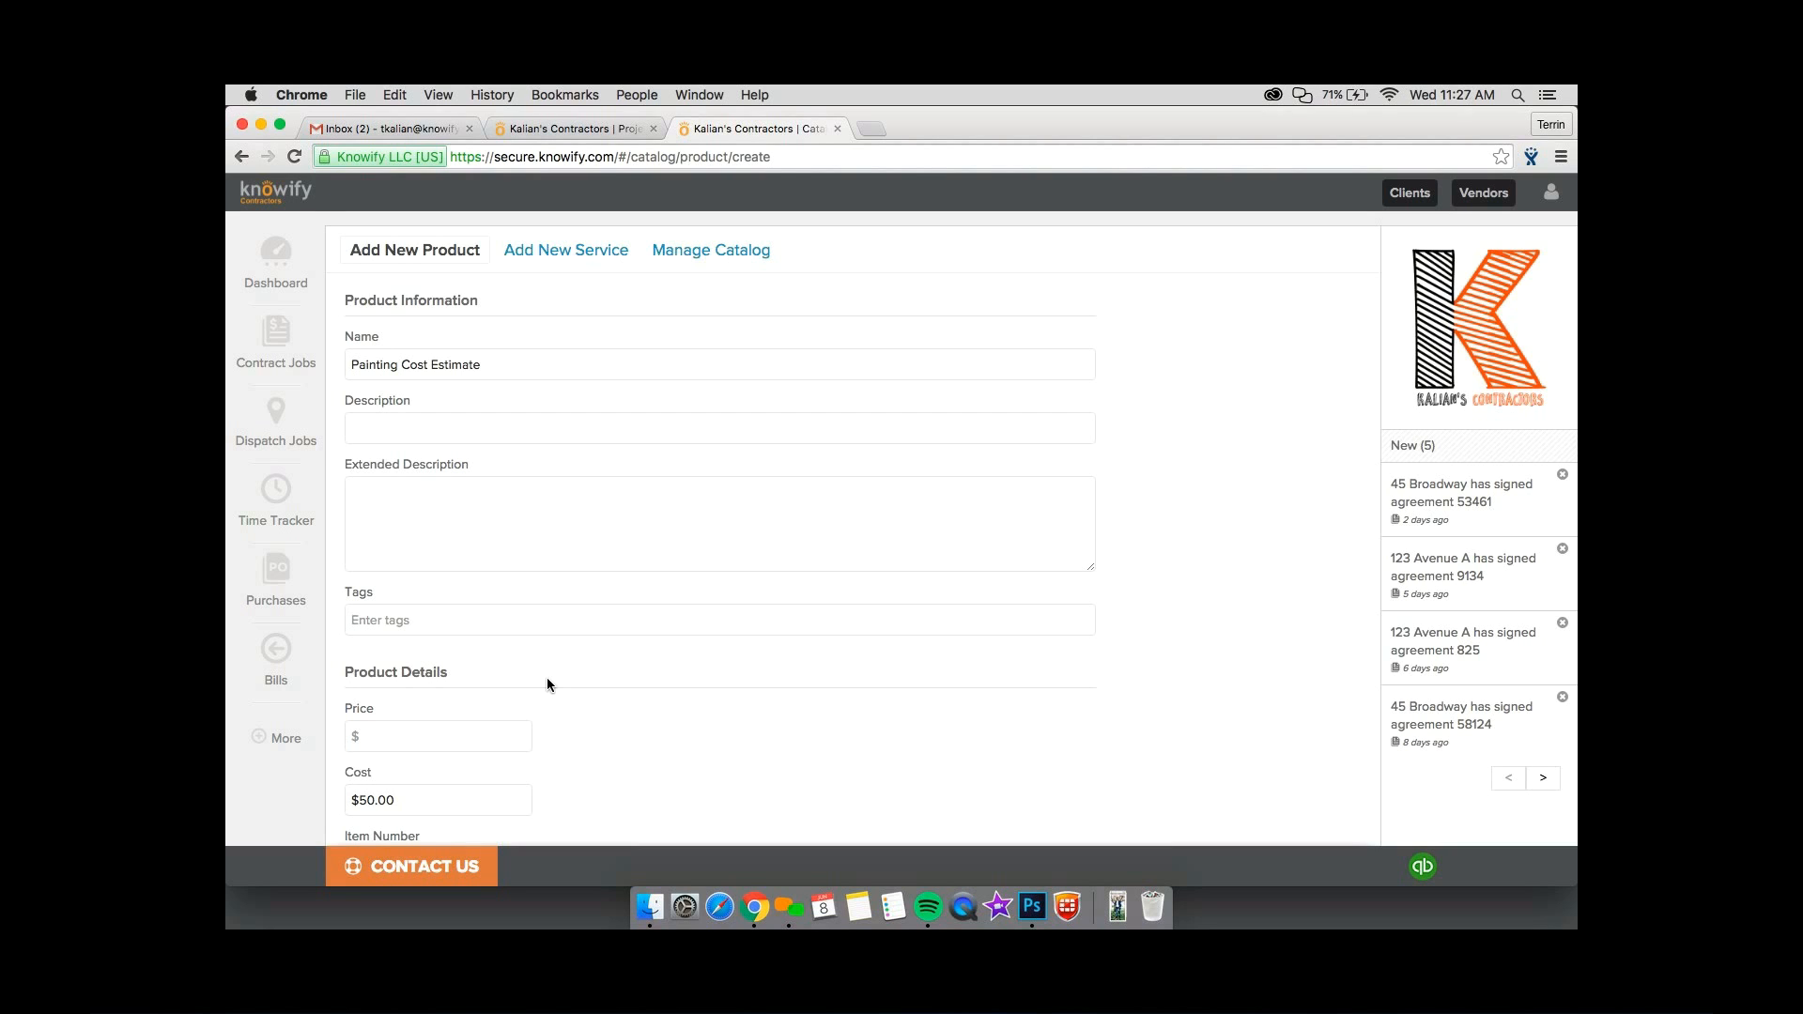
Leave the new product form and enable tasks for the Phase 2 - Exterior Painting phase.
key(super+w)
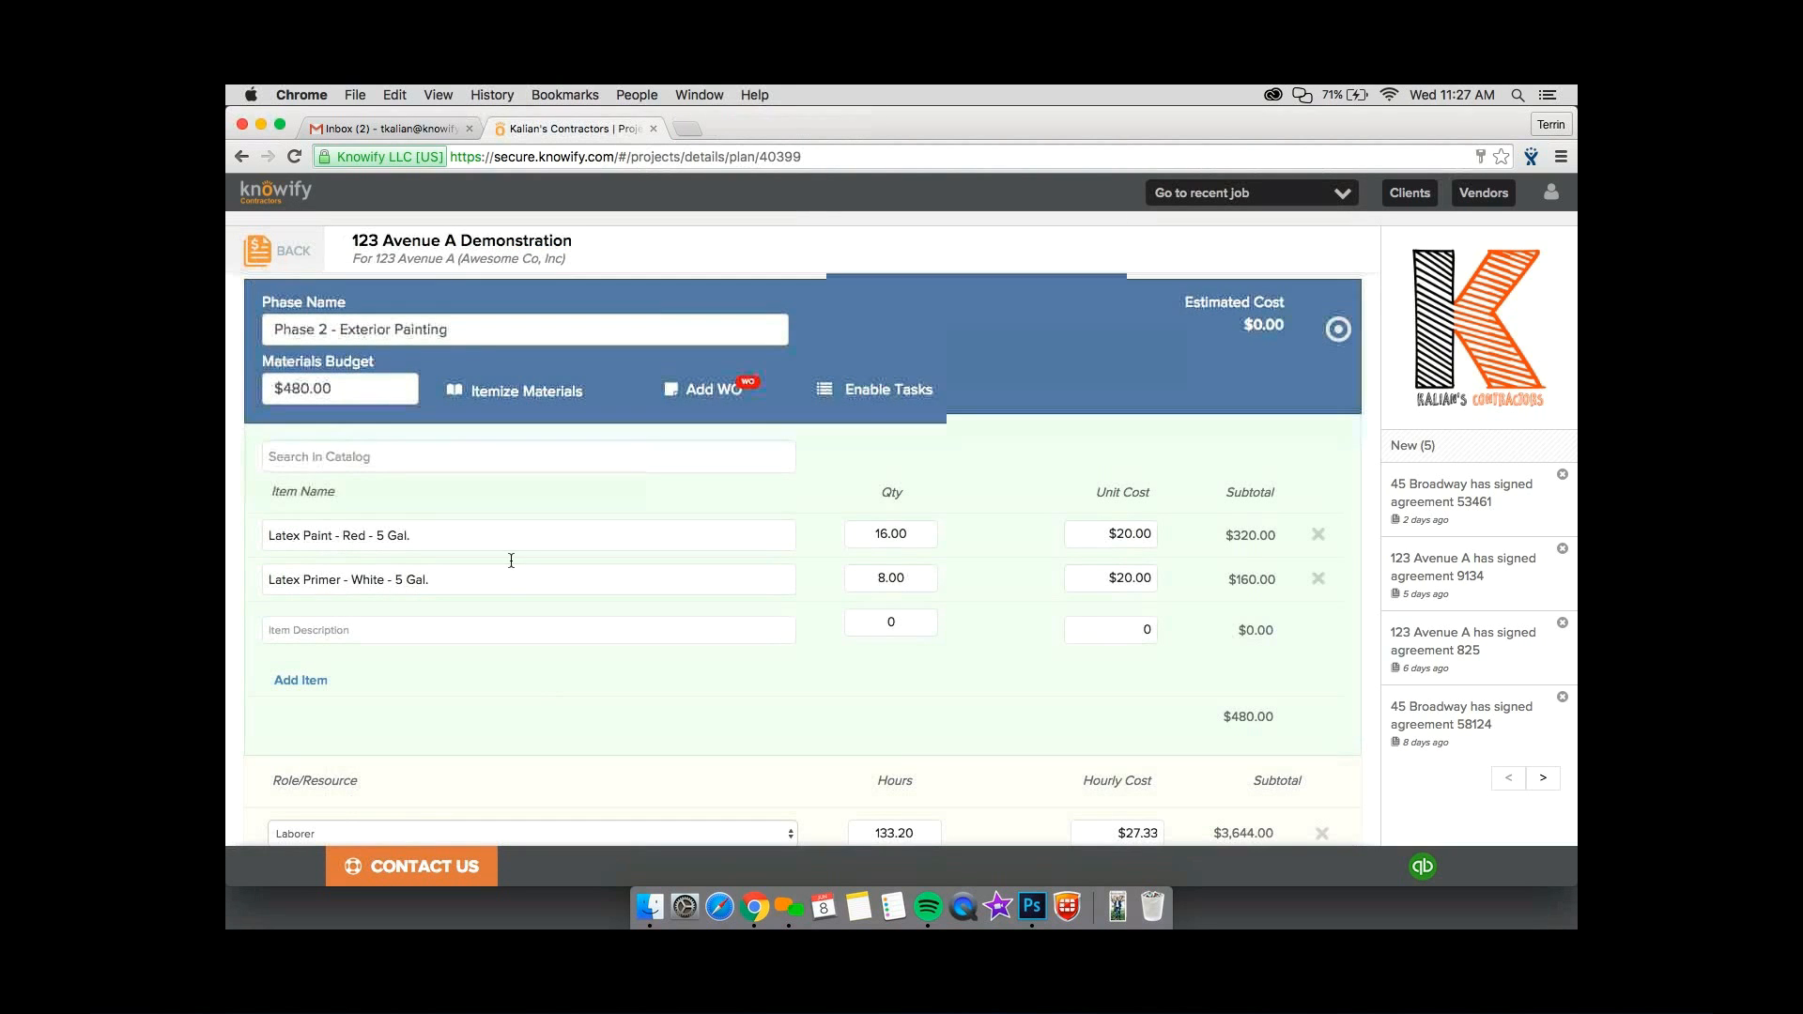
scroll(511, 561, down, 1)
scroll(512, 561, up, 1)
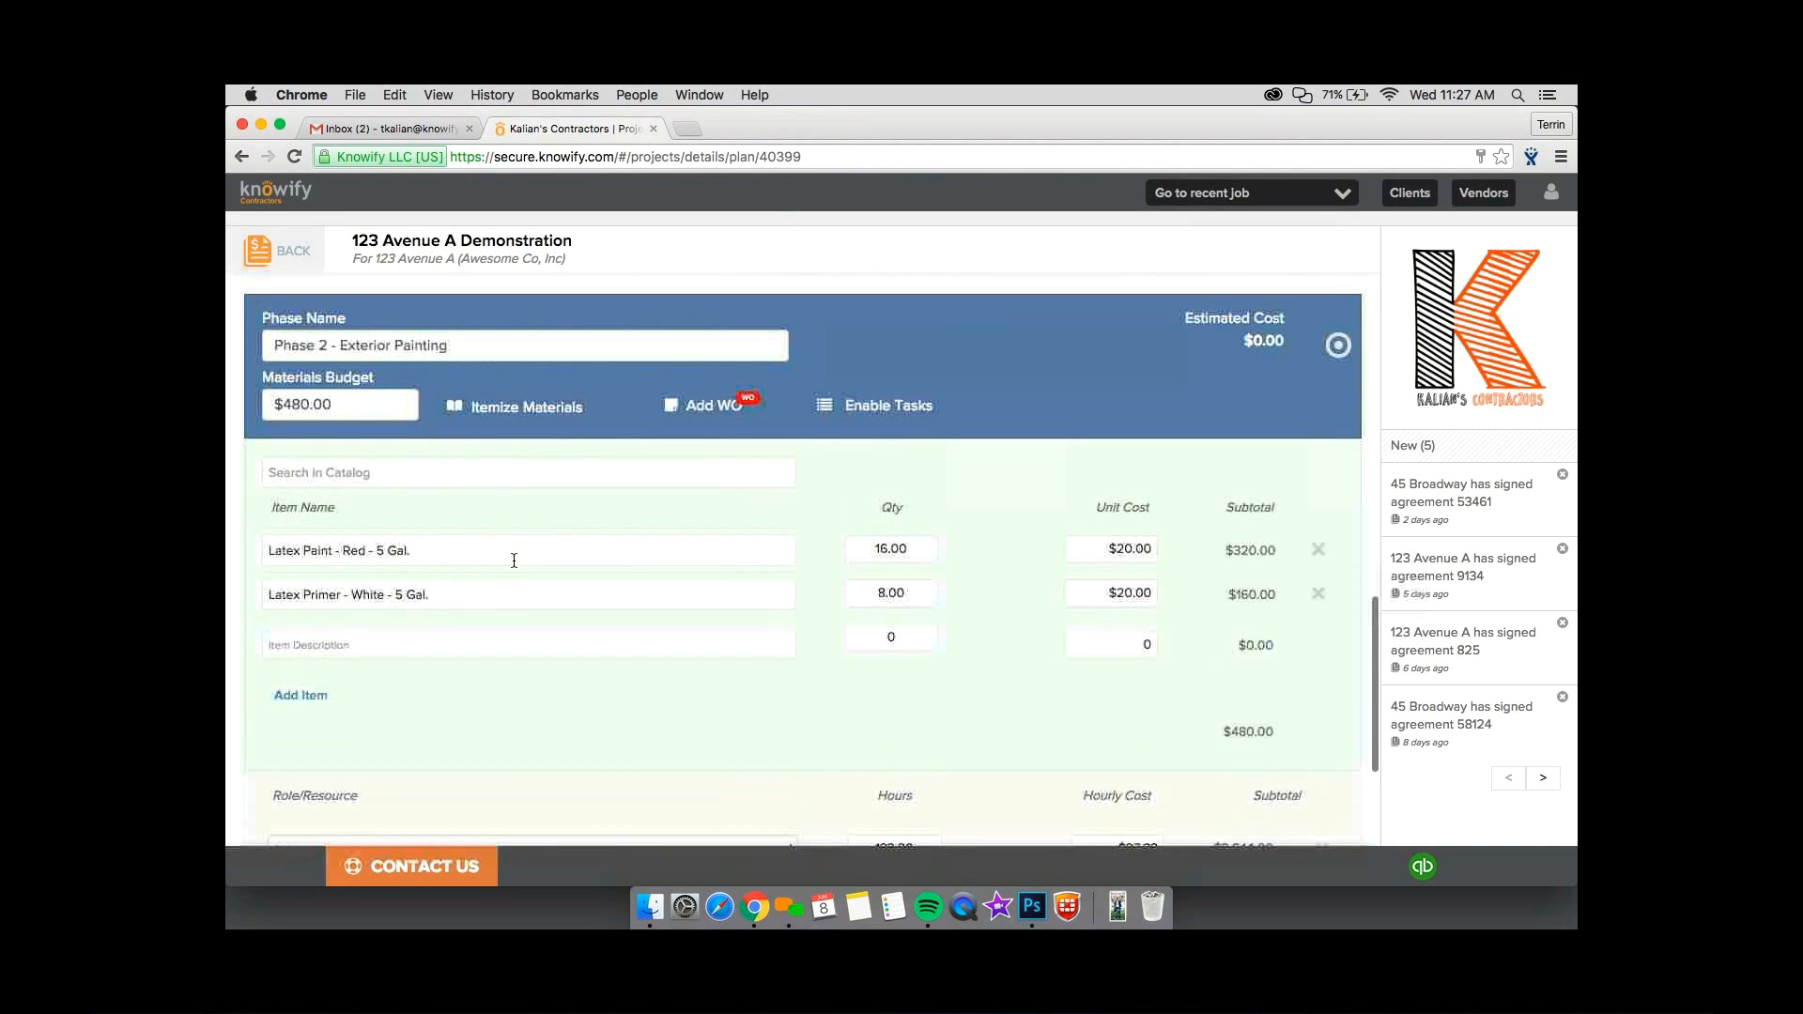
scroll(513, 561, down, 1)
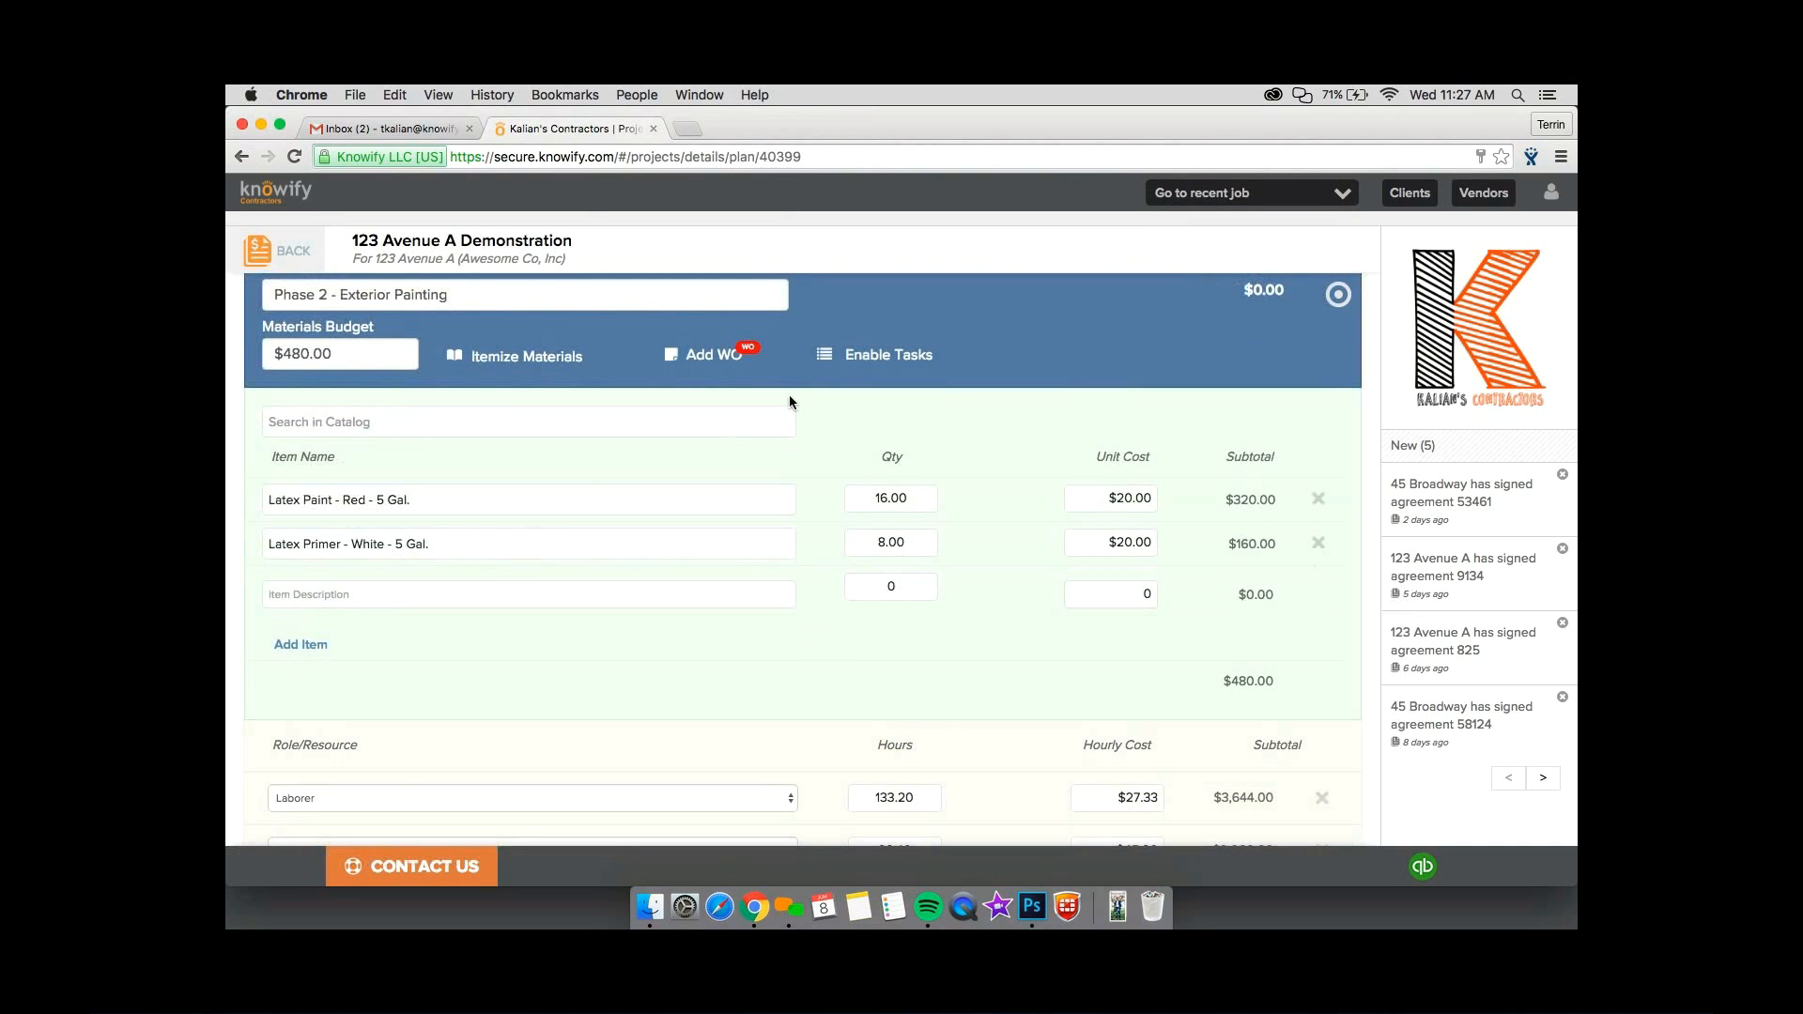
click(892, 354)
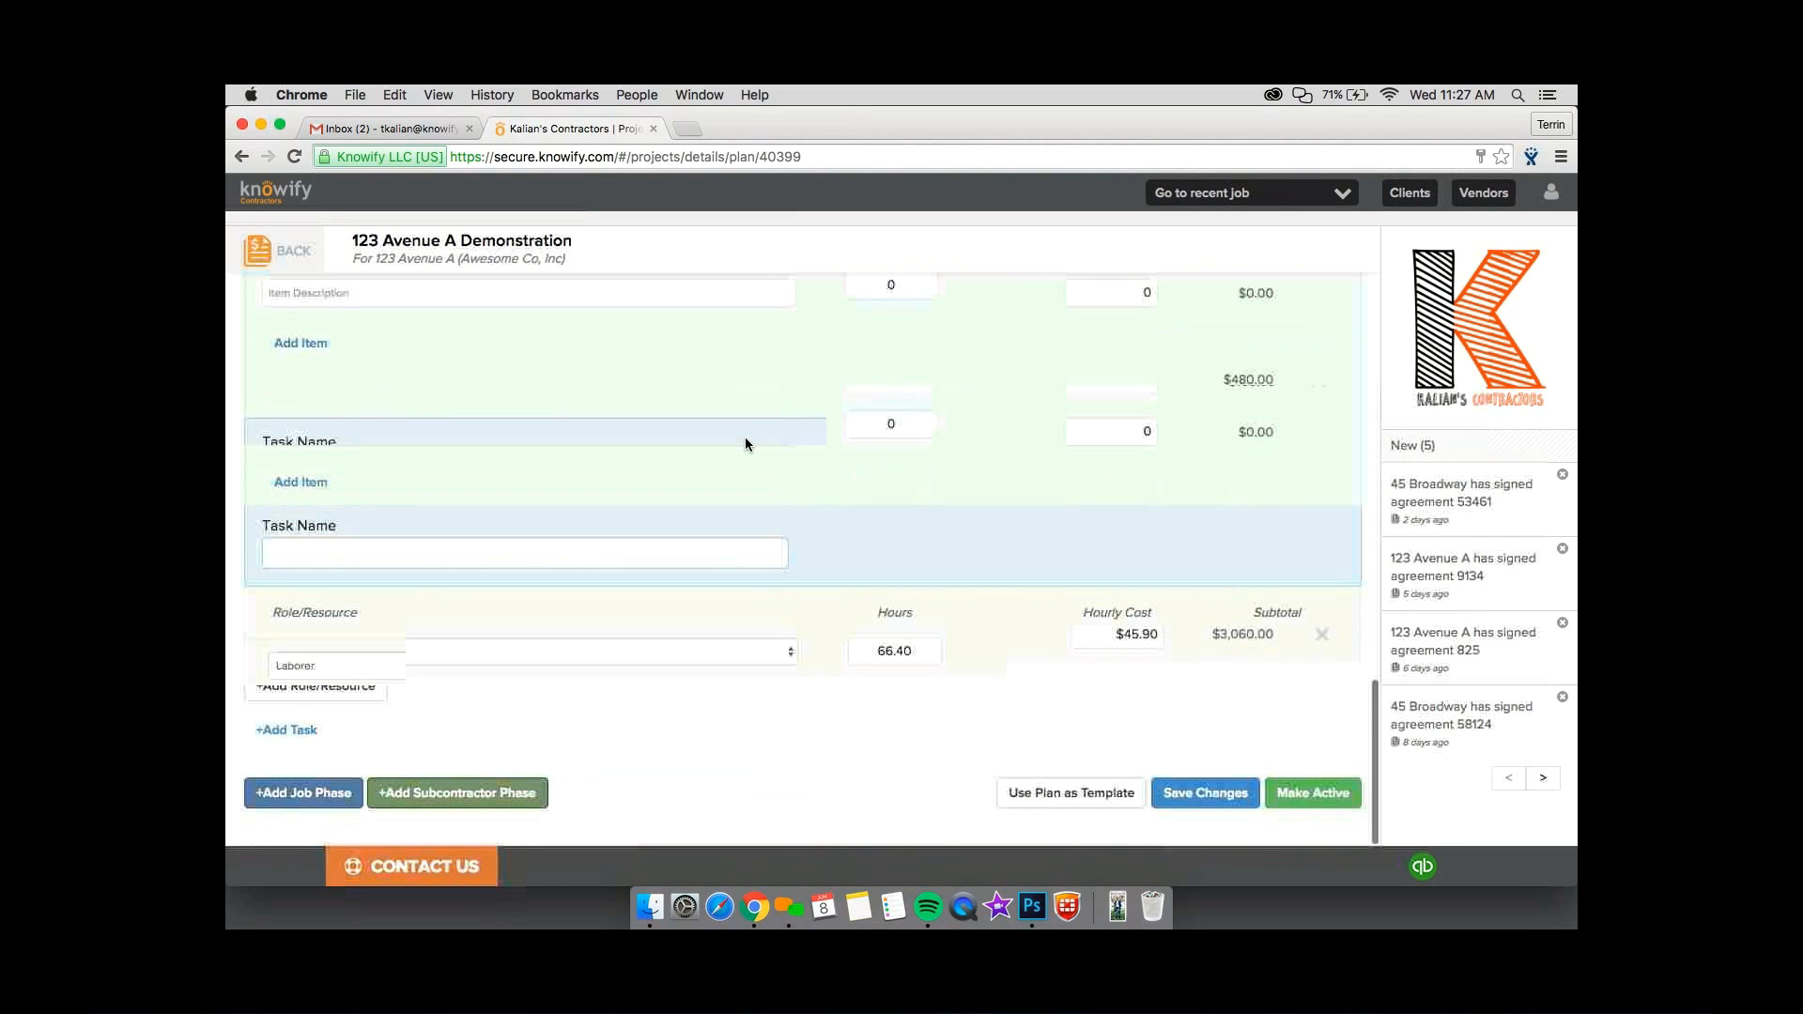
Add a second task named "Task 2" to the Exterior Painting phase.
click(322, 724)
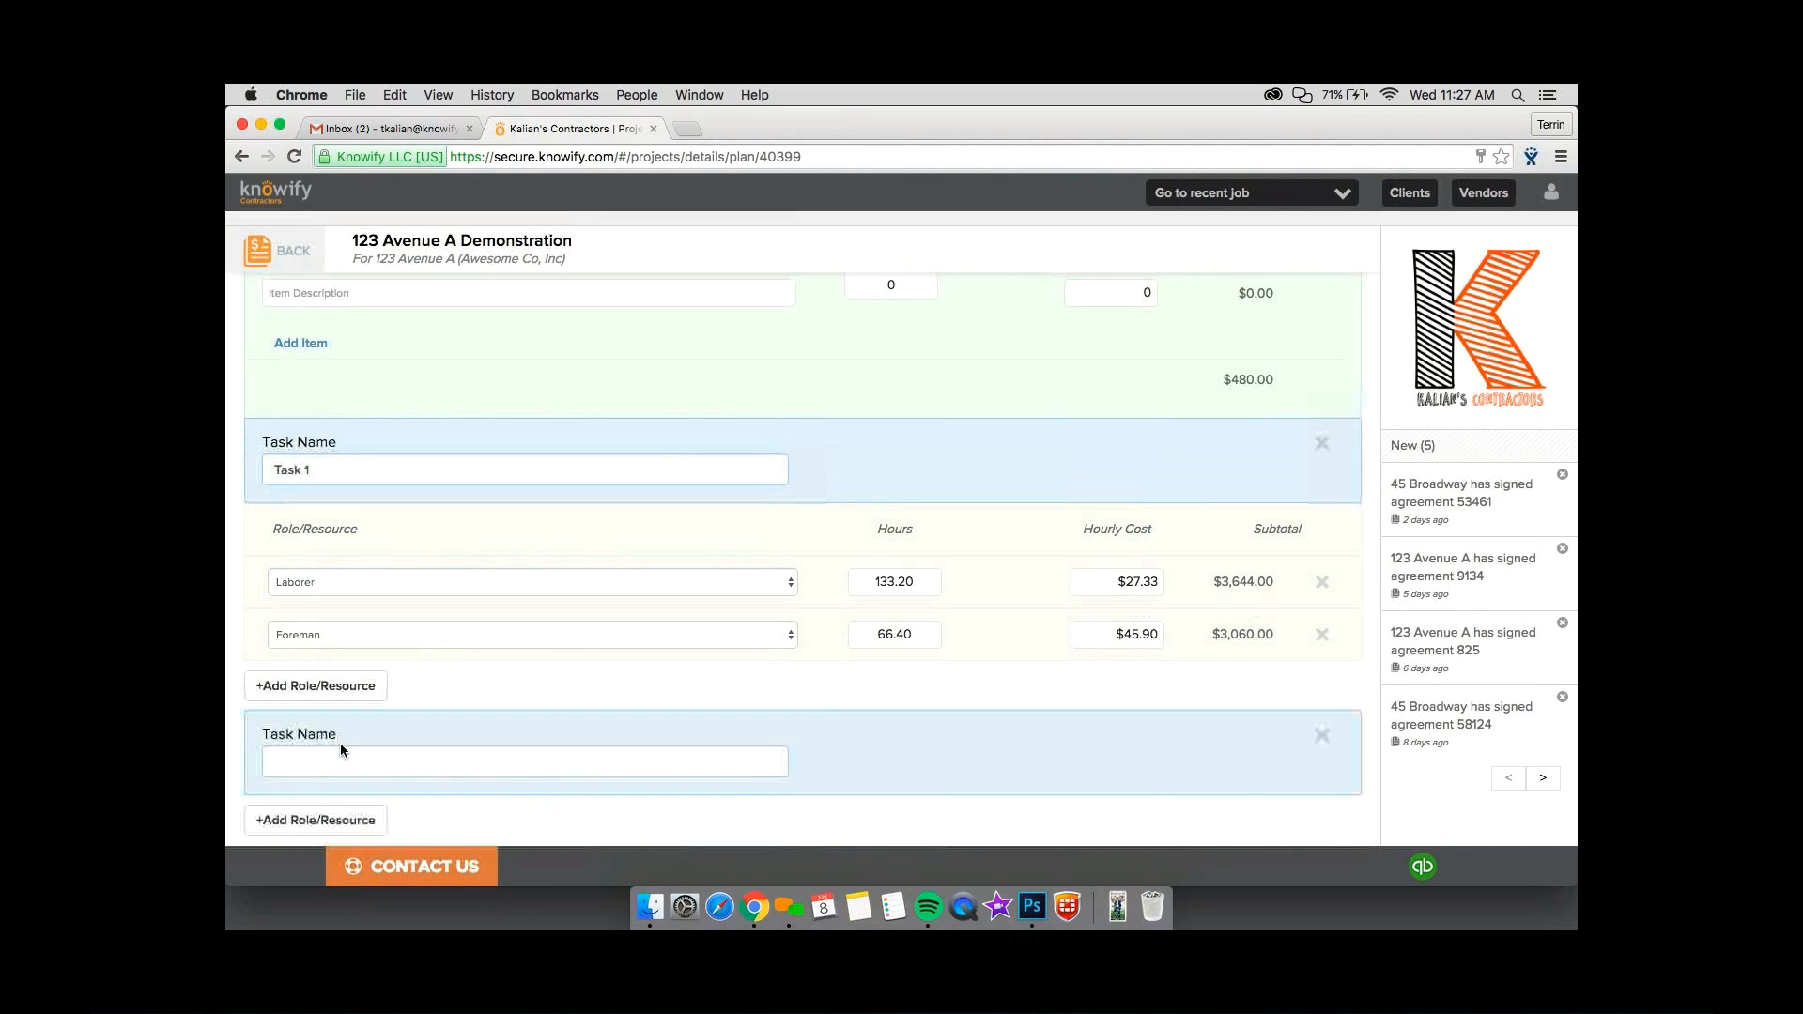
click(340, 757)
text(Task 2)
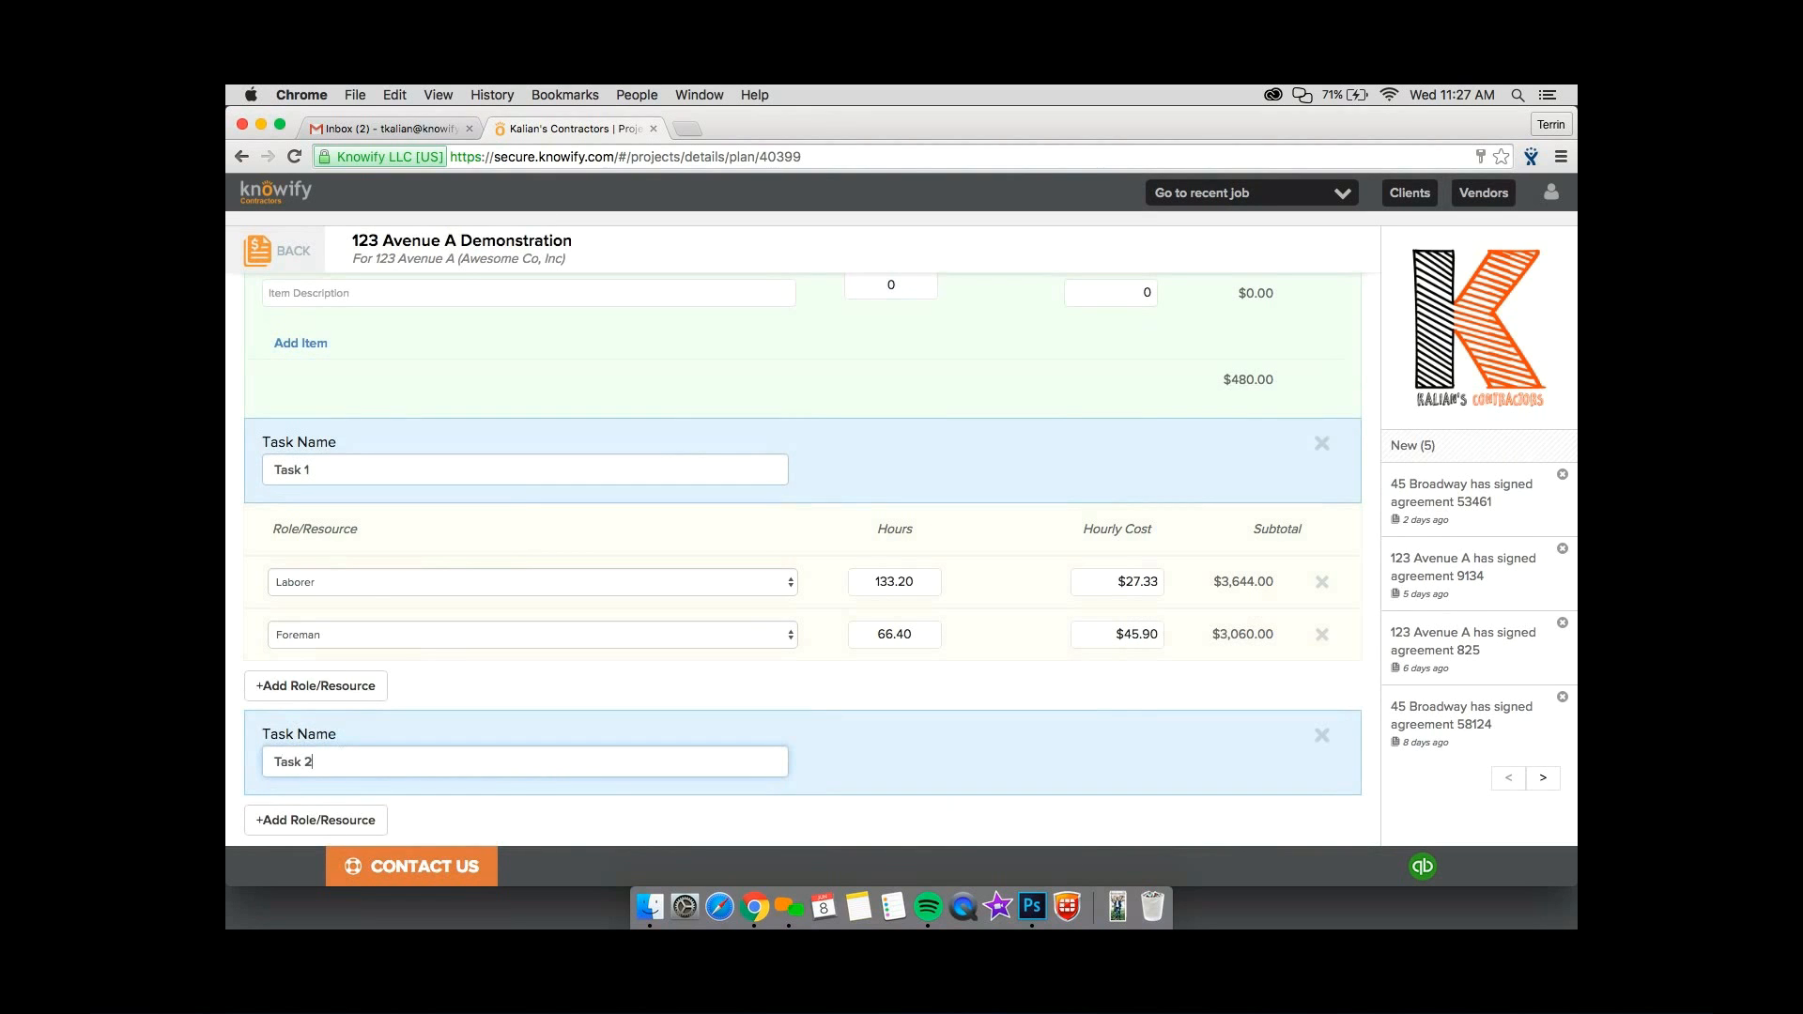
Assign a Laborer role with 100 hours to Task 2.
click(318, 693)
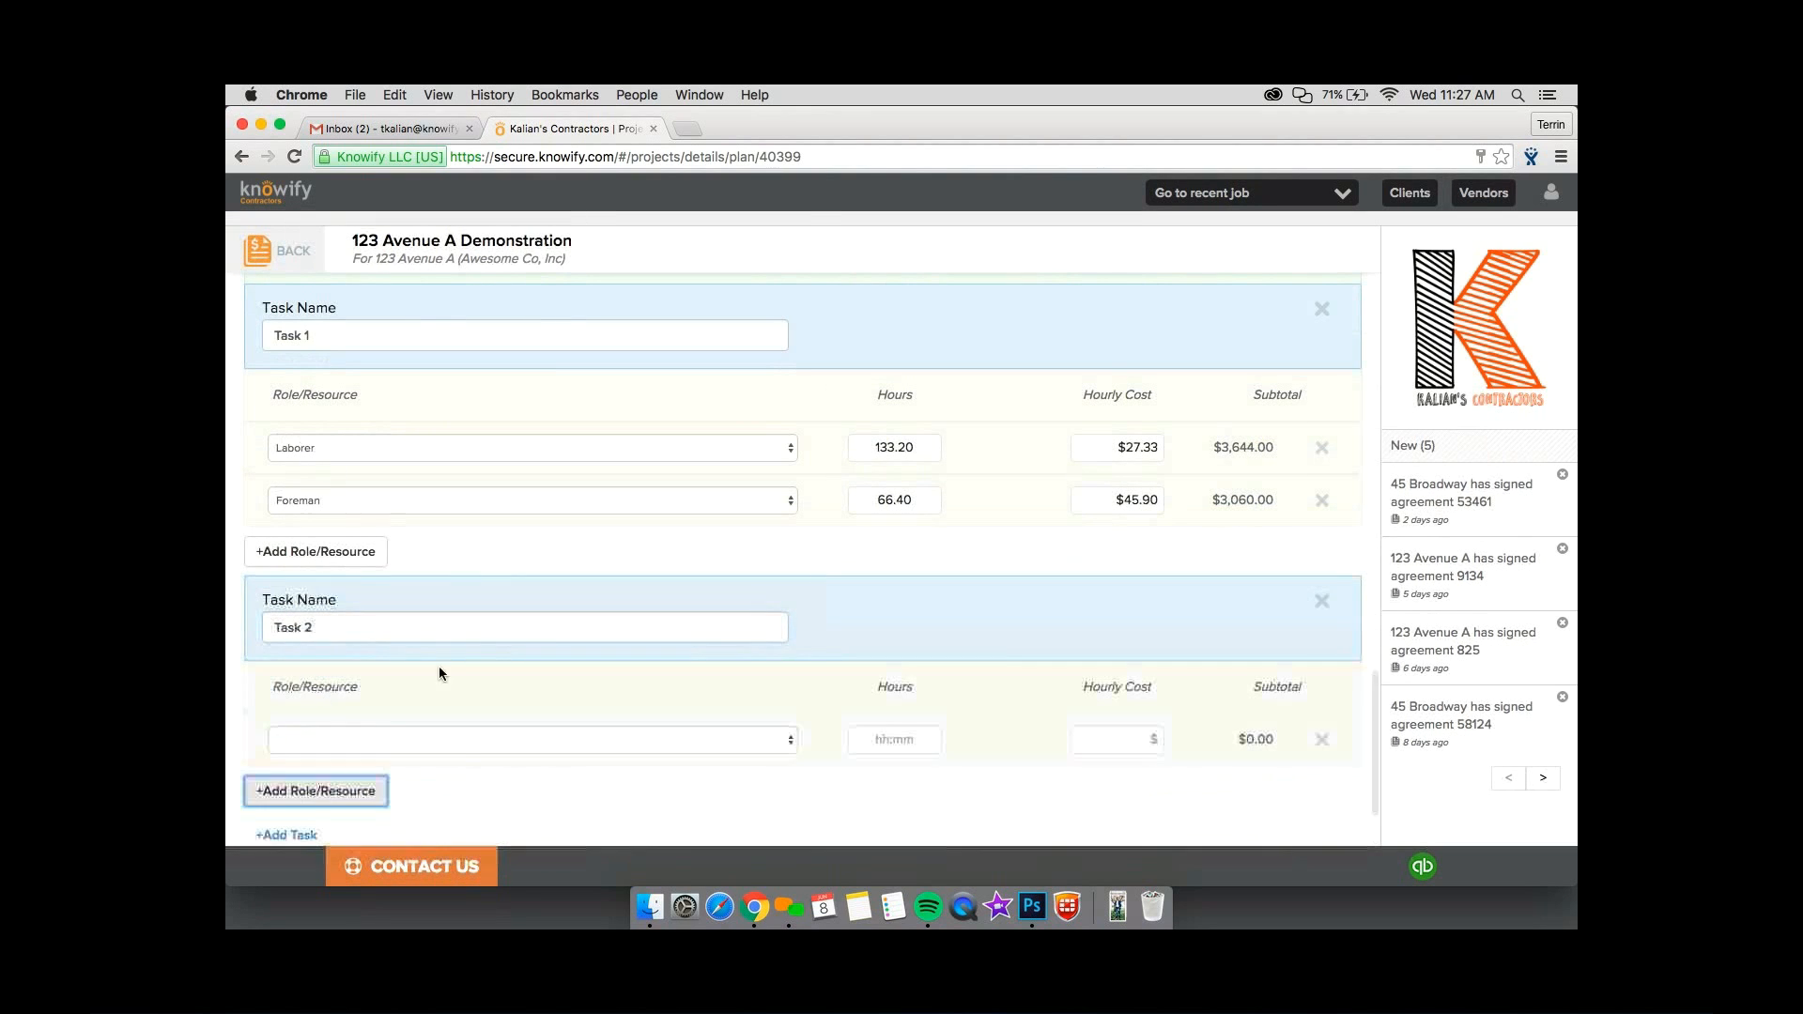
click(459, 734)
click(459, 803)
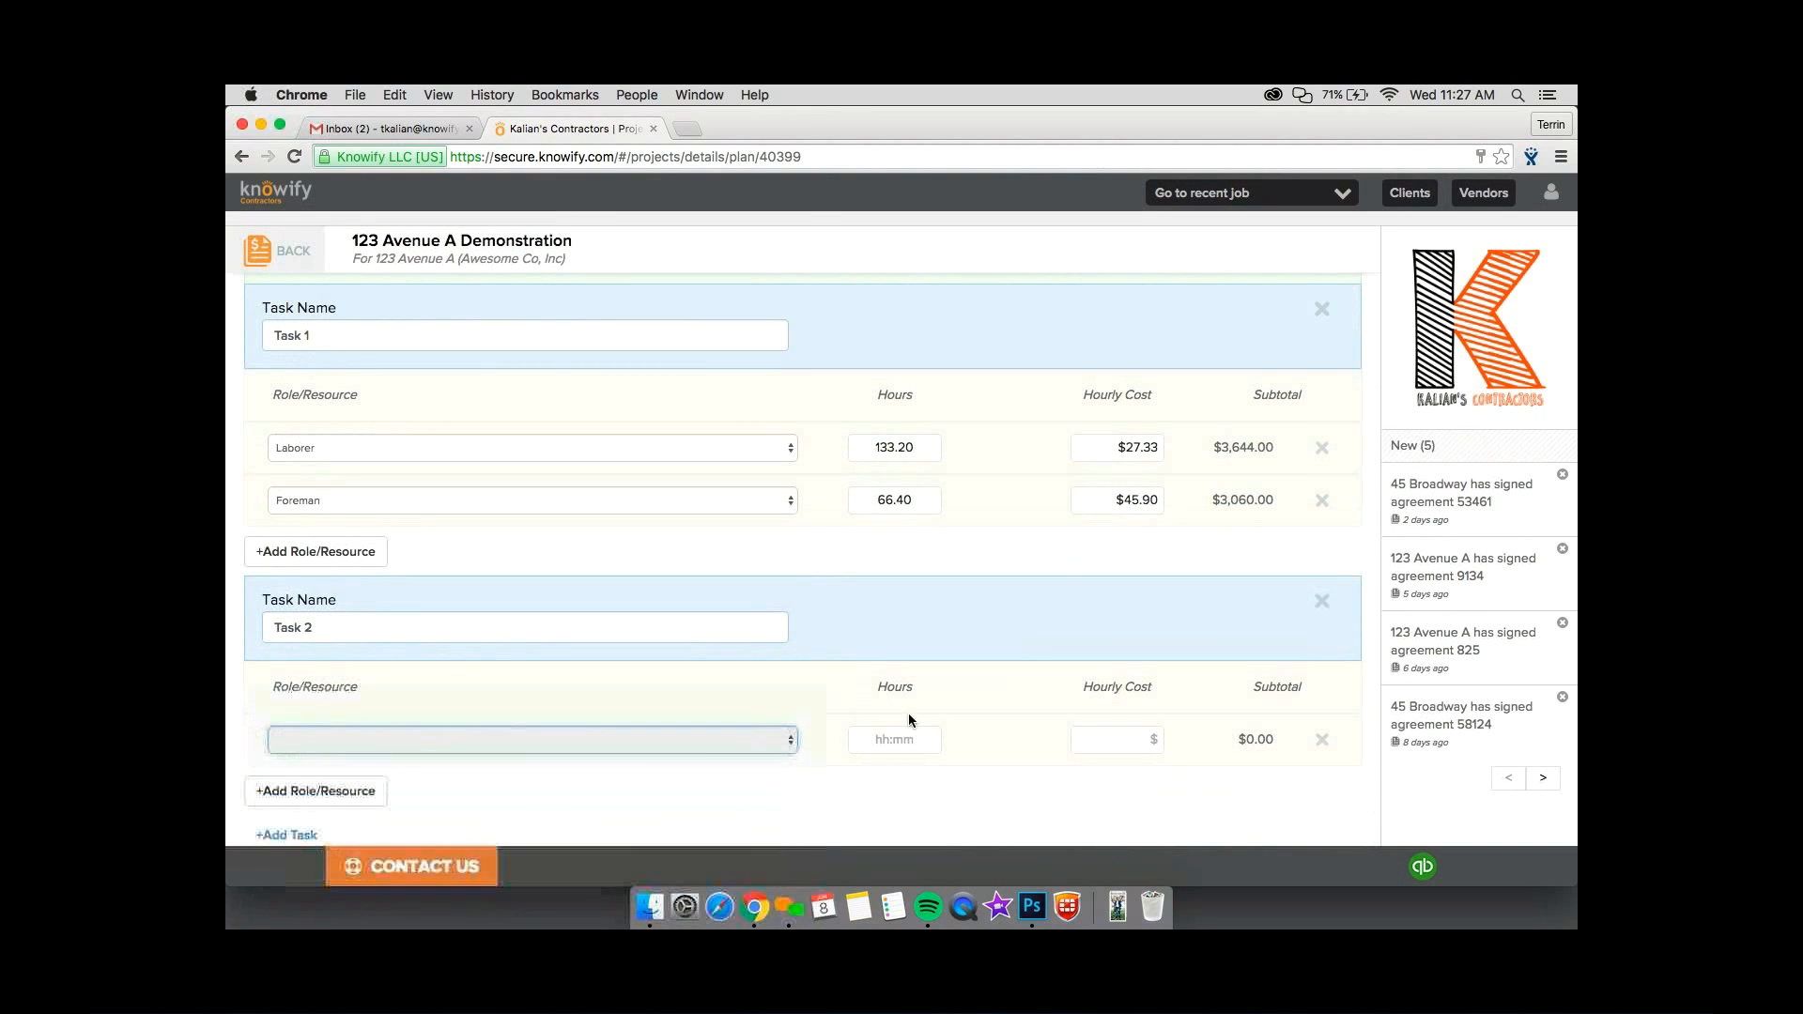
click(903, 739)
text(100)
click(972, 714)
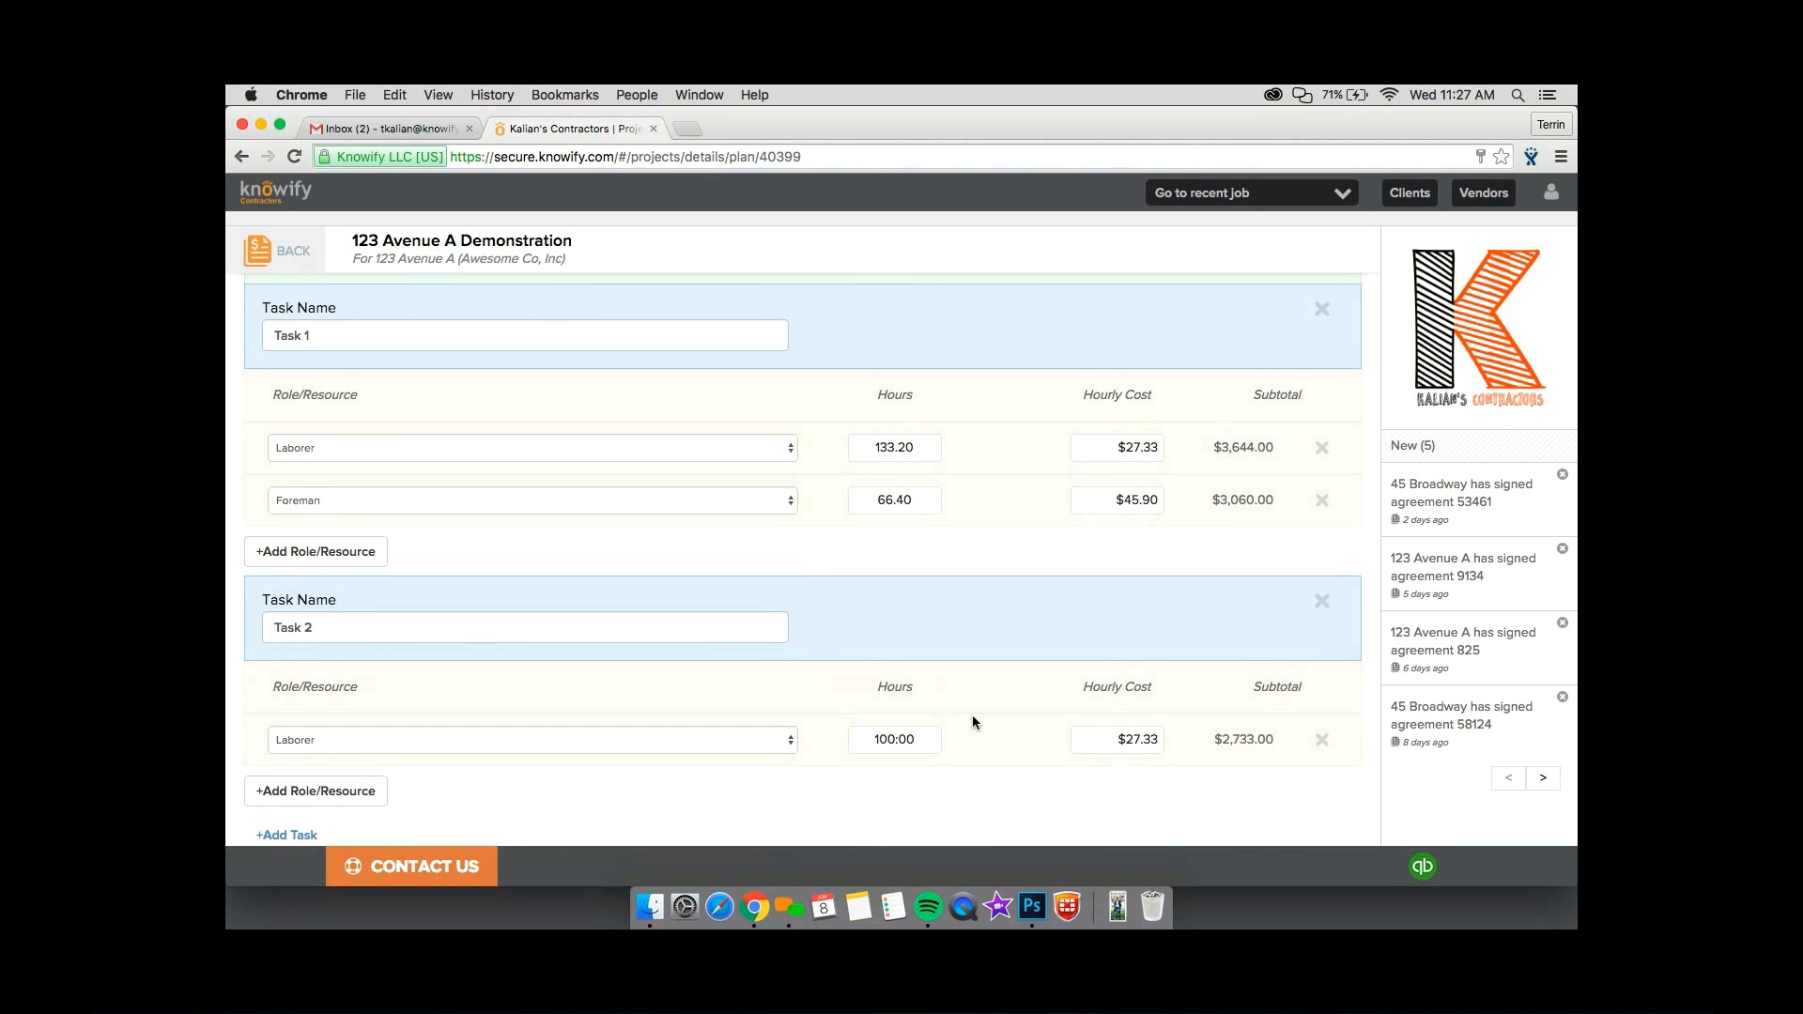
Review the Exterior Painting phase from its materials budget down through the labor lines of both tasks.
scroll(972, 714, up, 3)
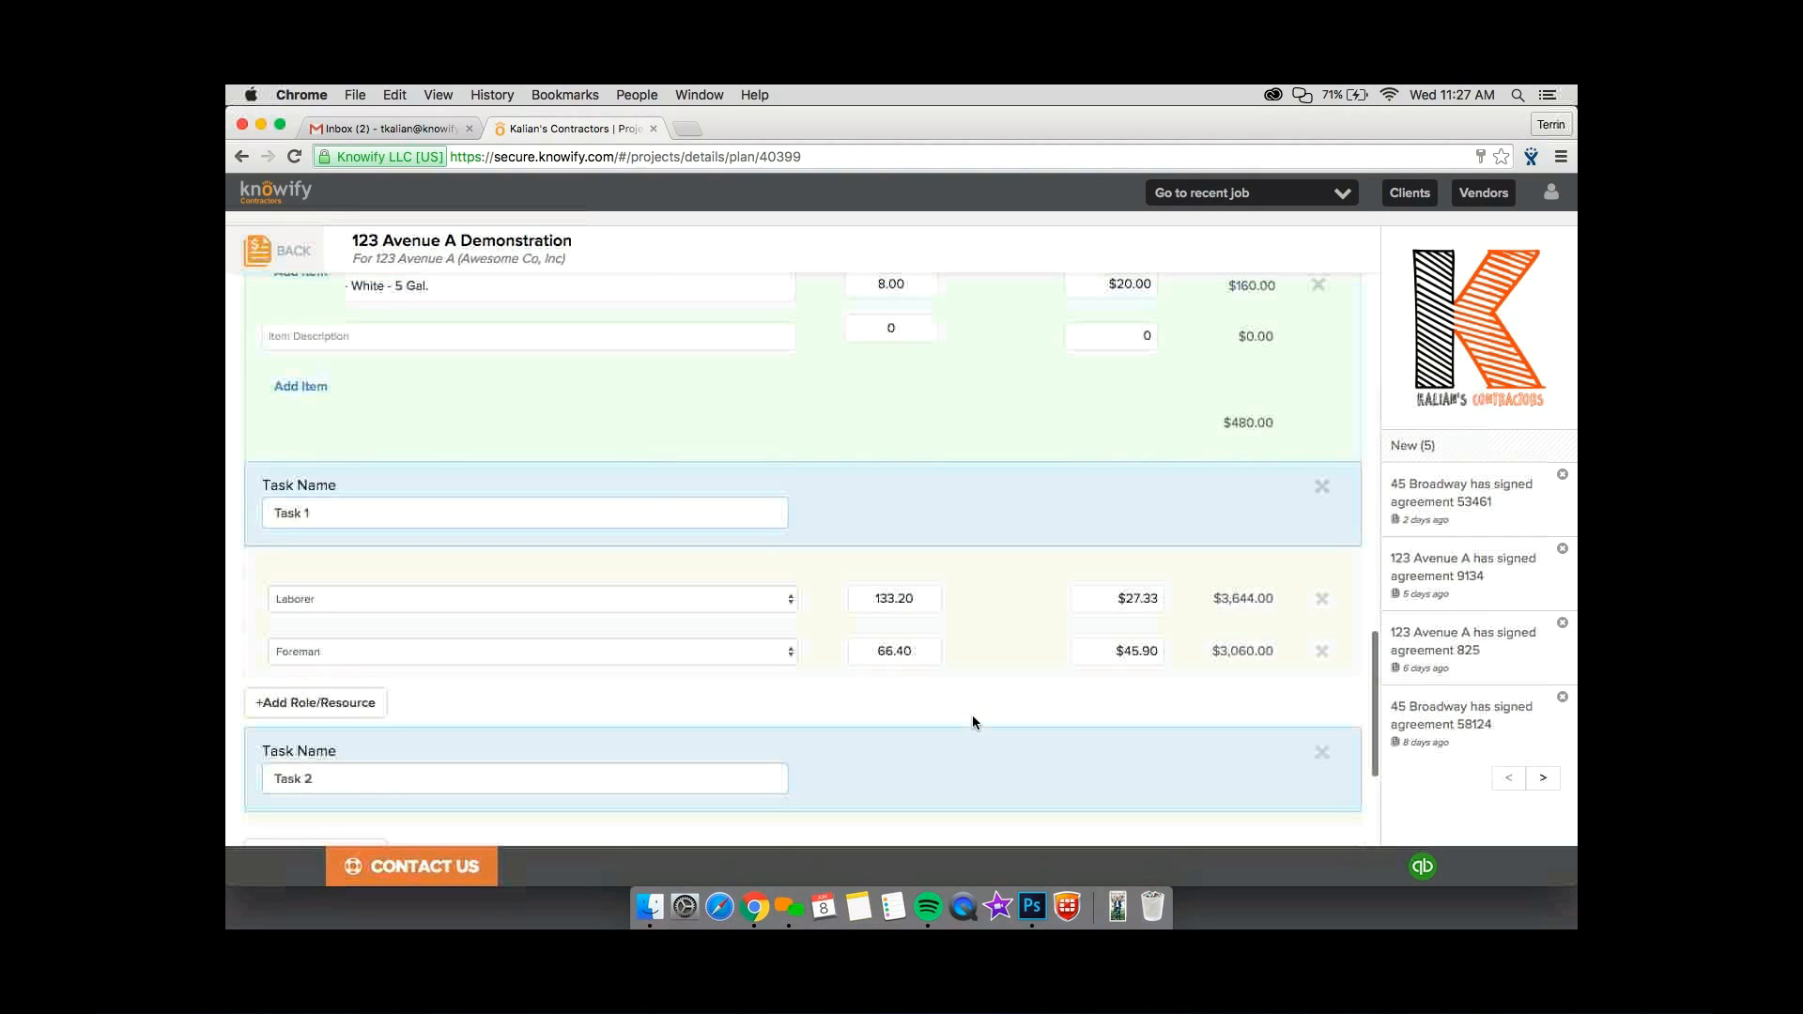
scroll(972, 722, up, 3)
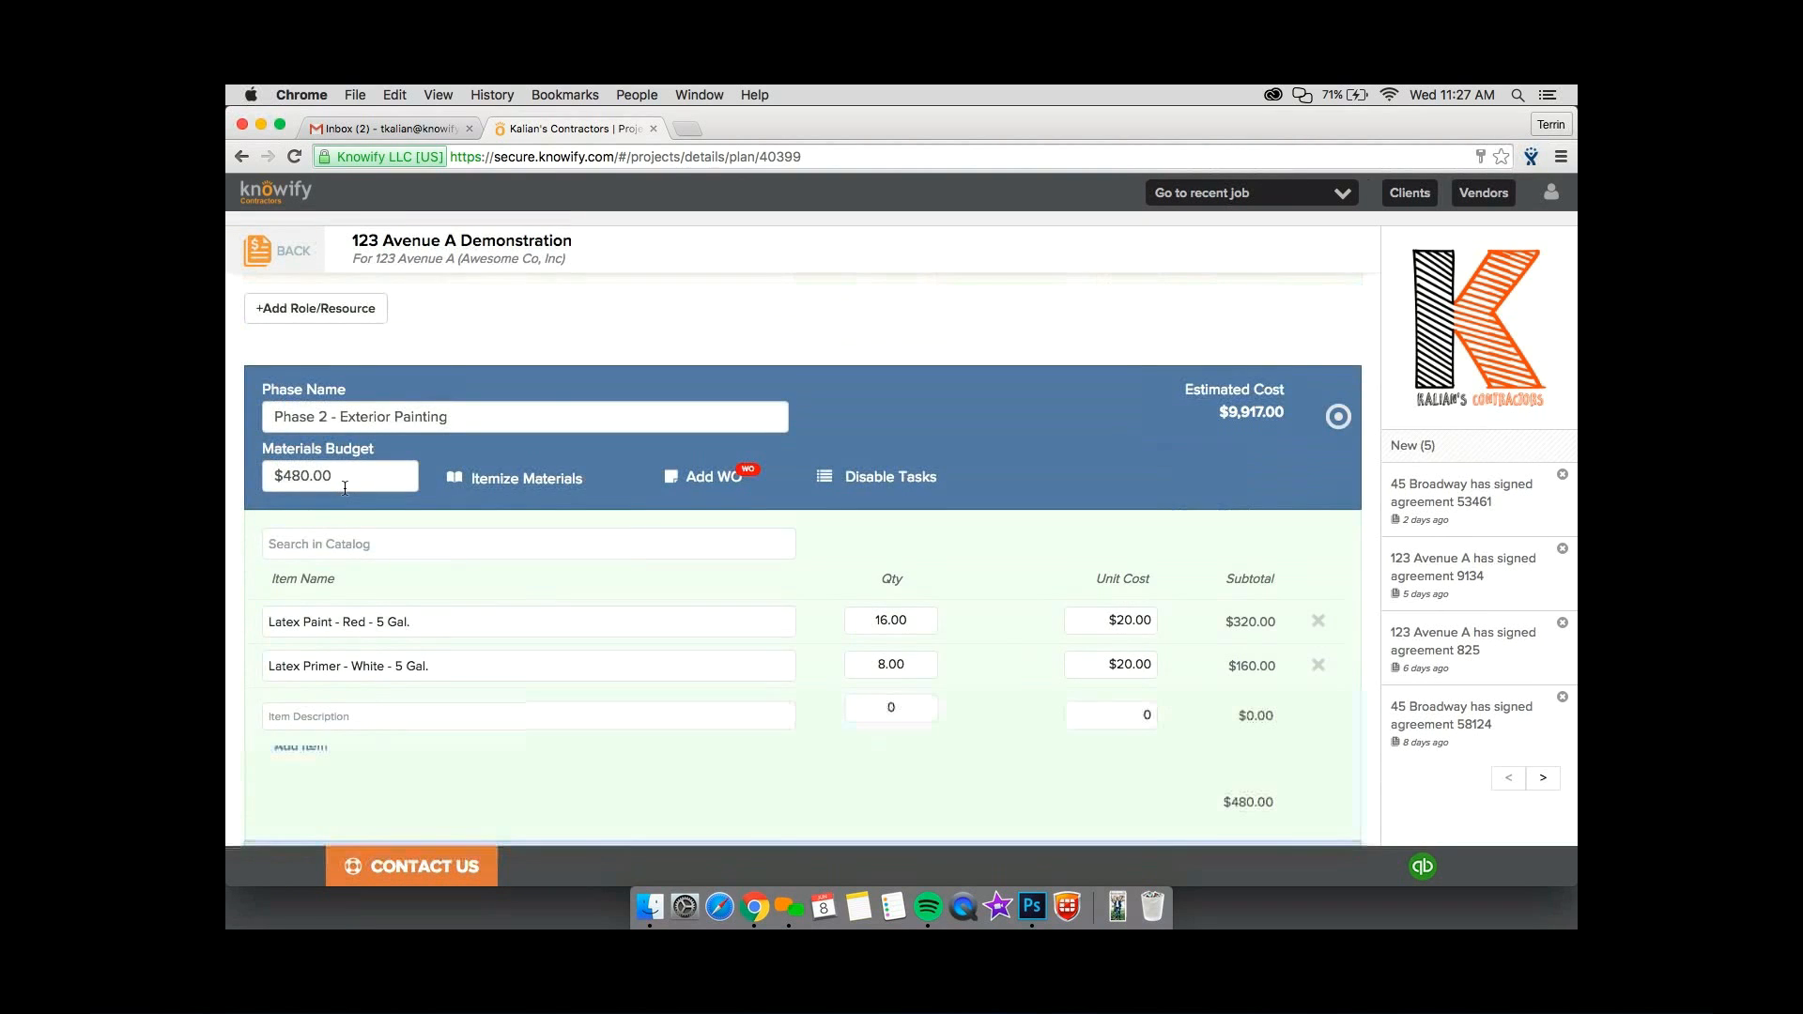
scroll(447, 687, down, 5)
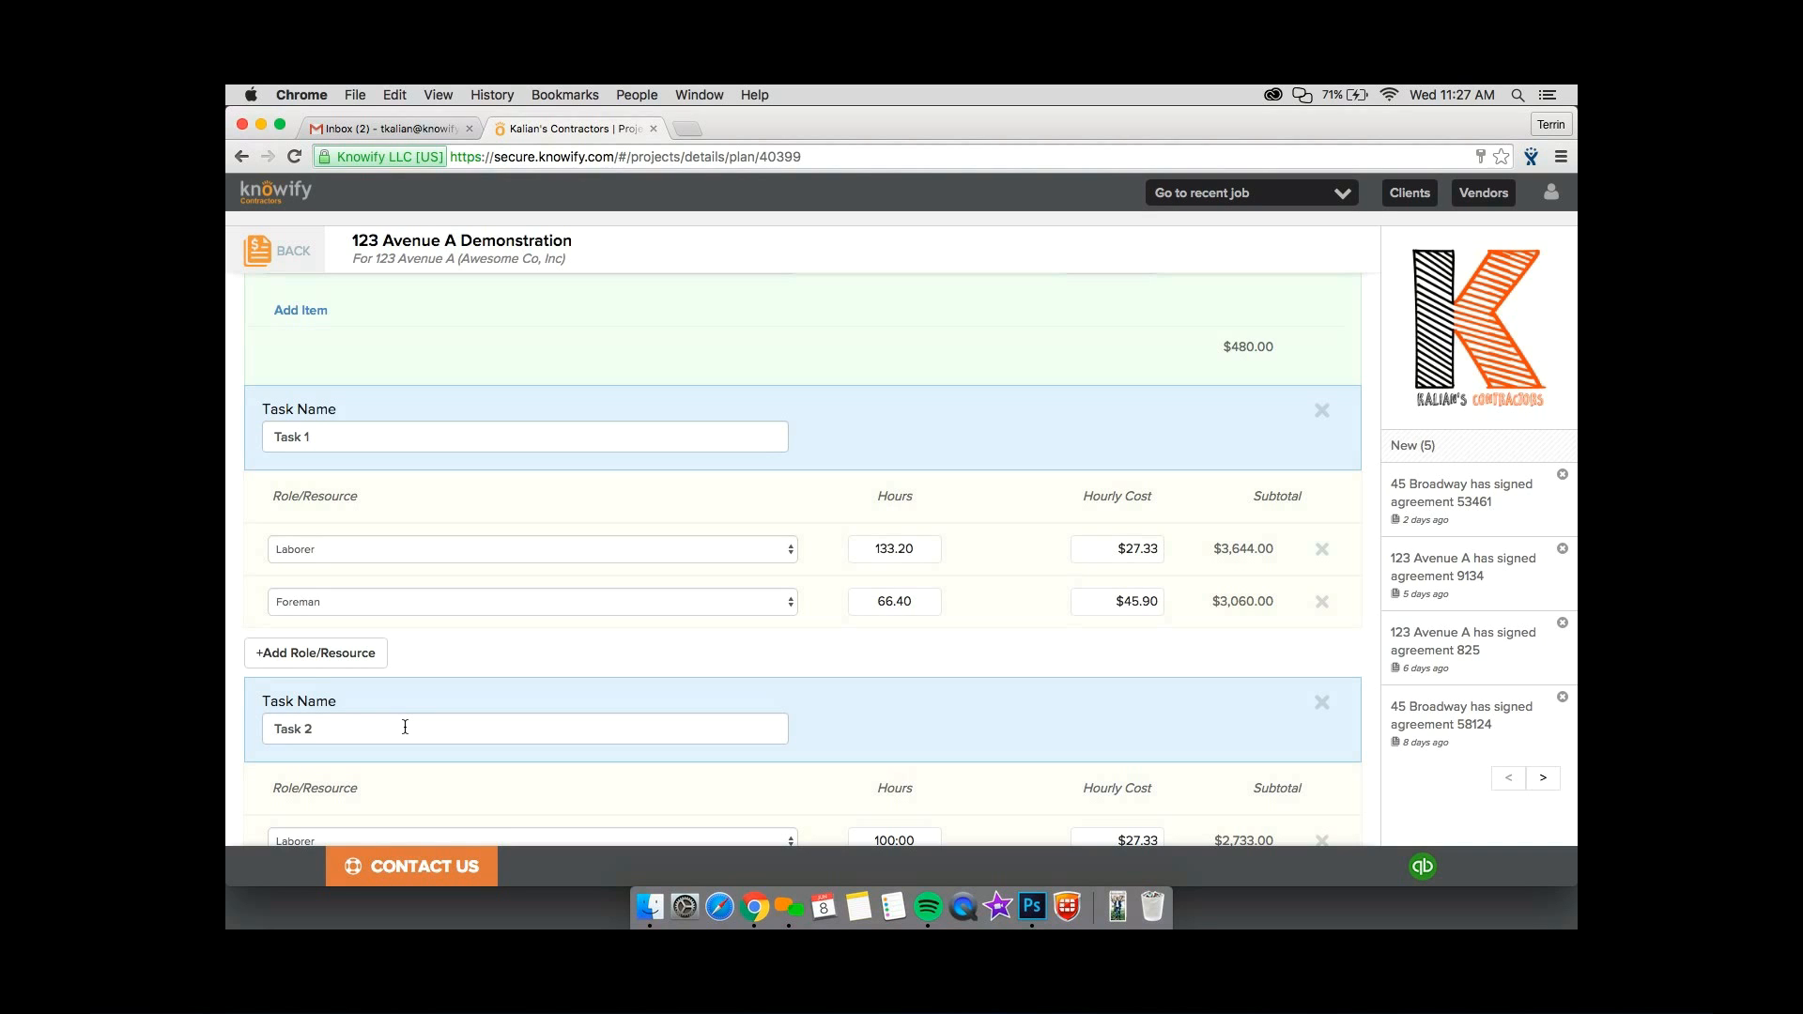
scroll(405, 728, down, 5)
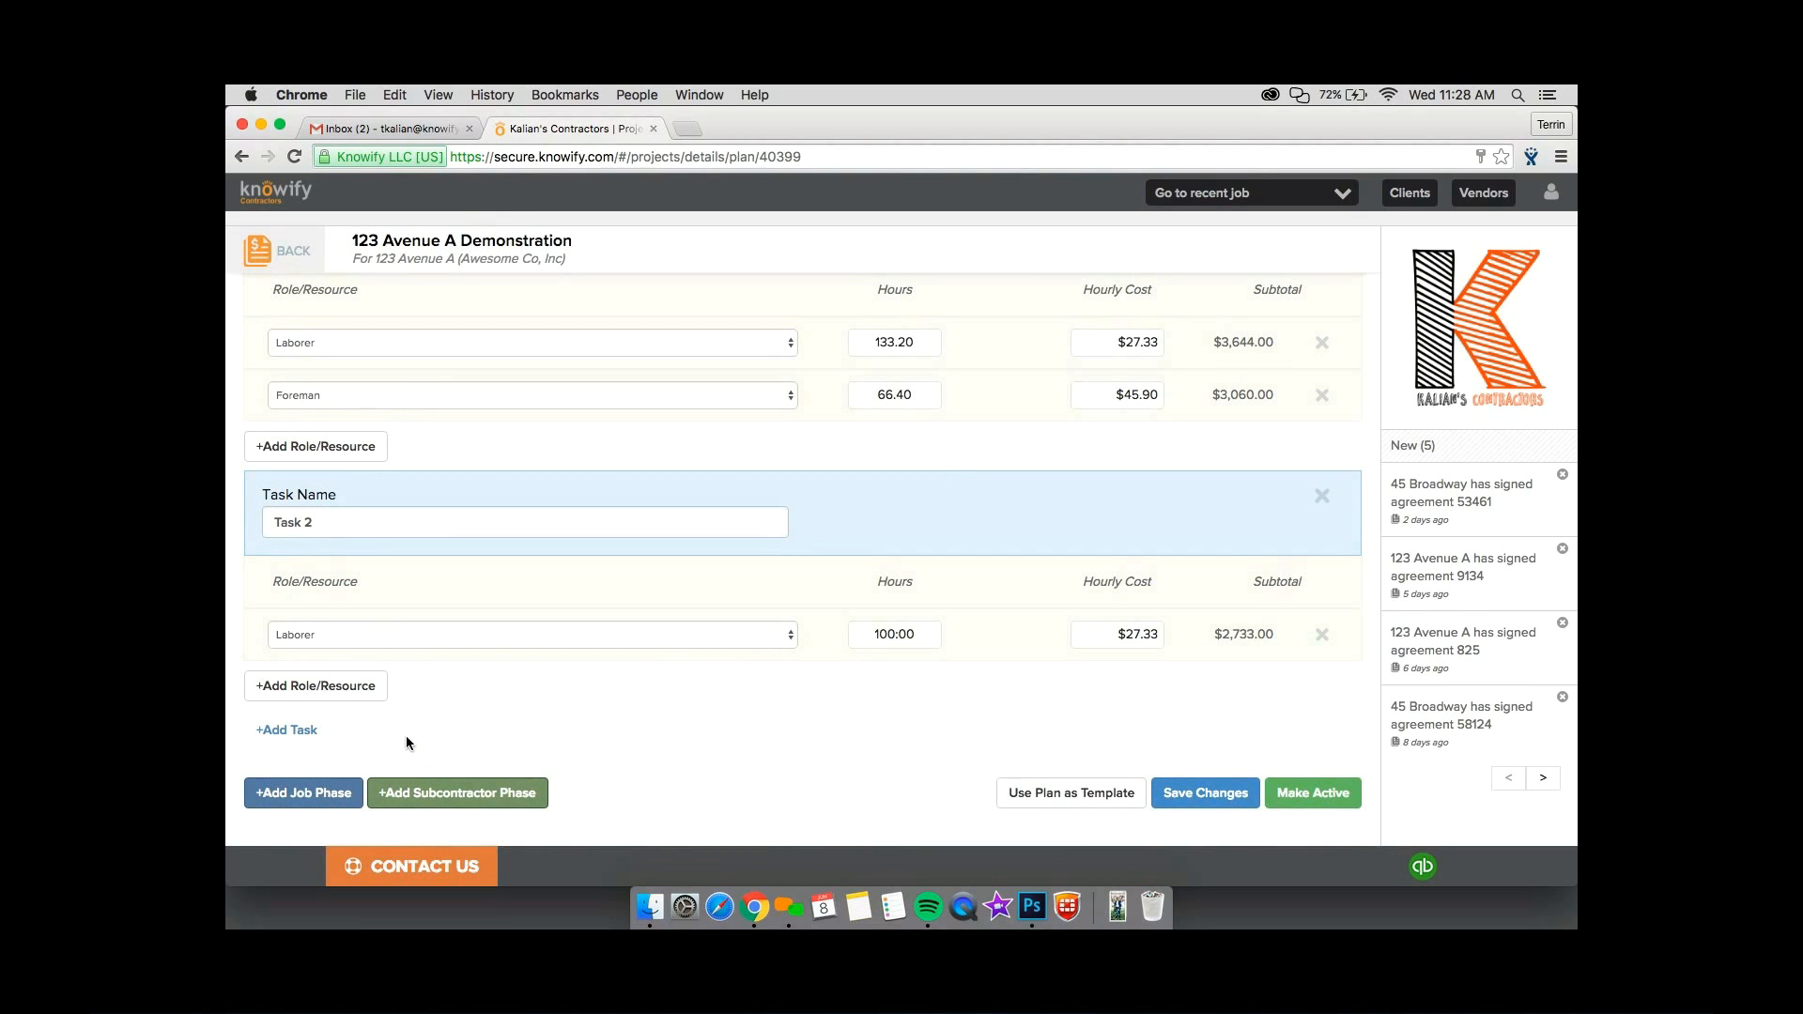
scroll(407, 739, up, 1)
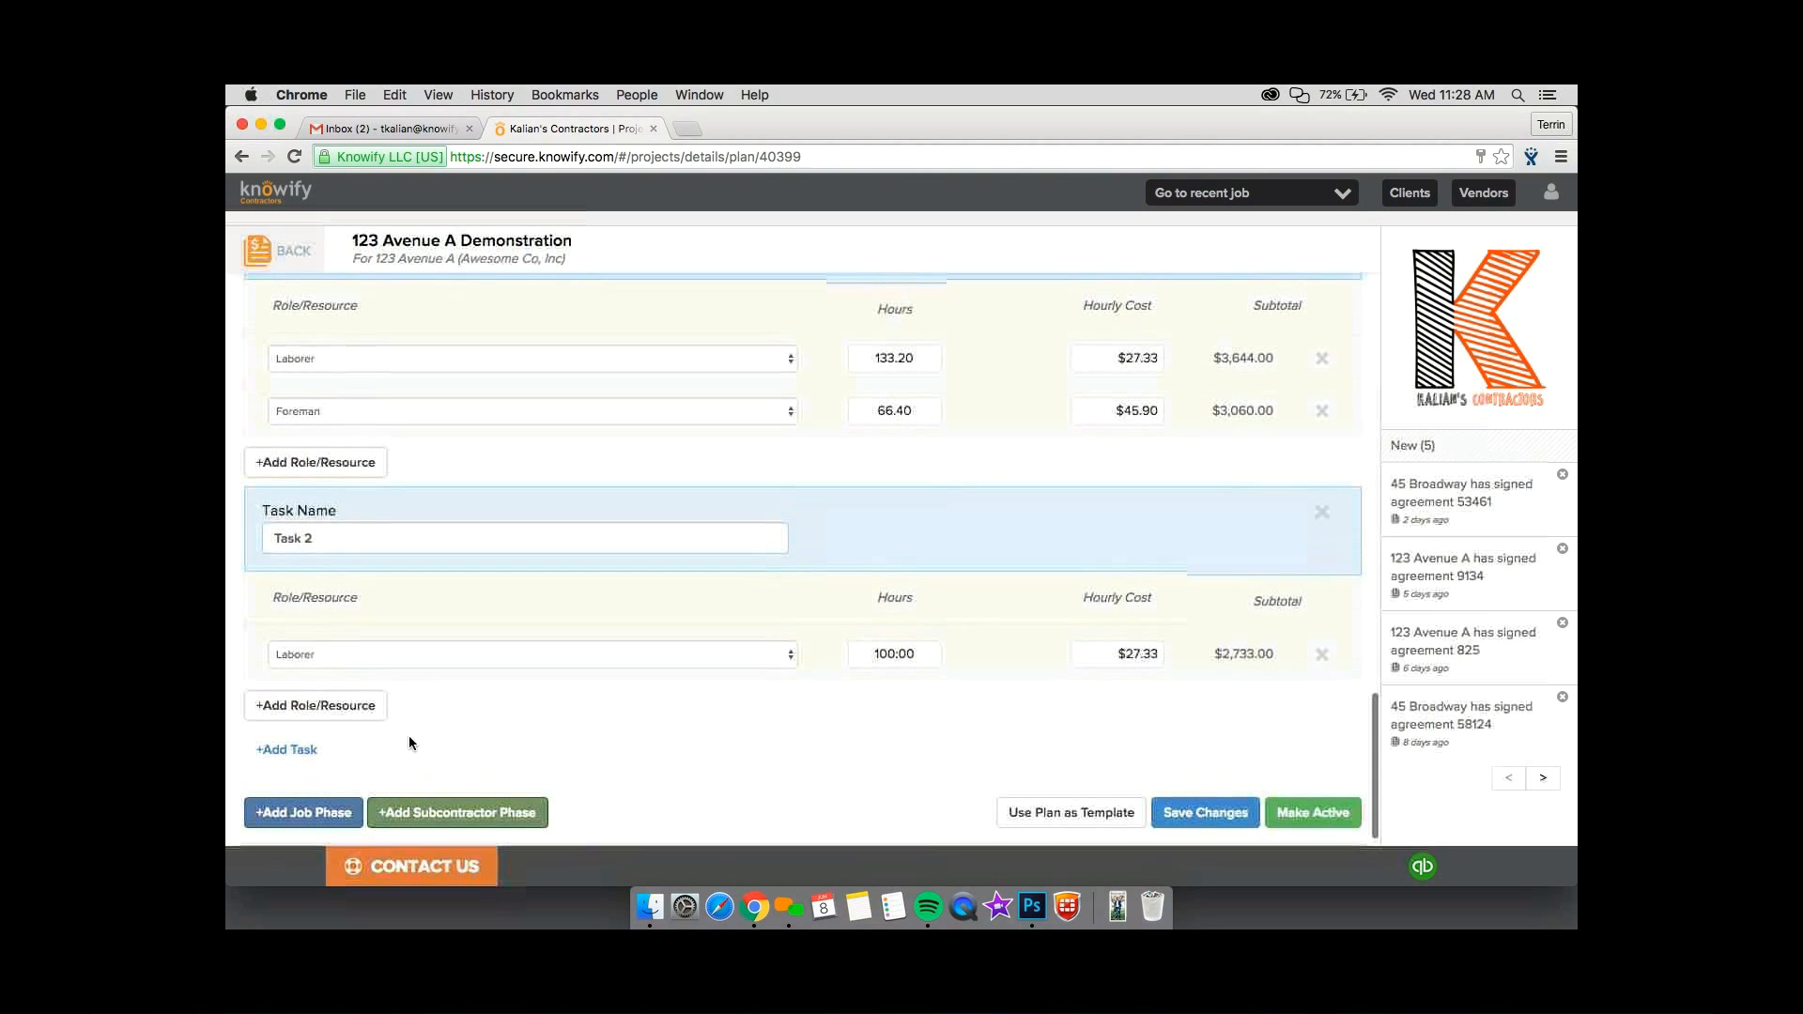
scroll(409, 743, down, 1)
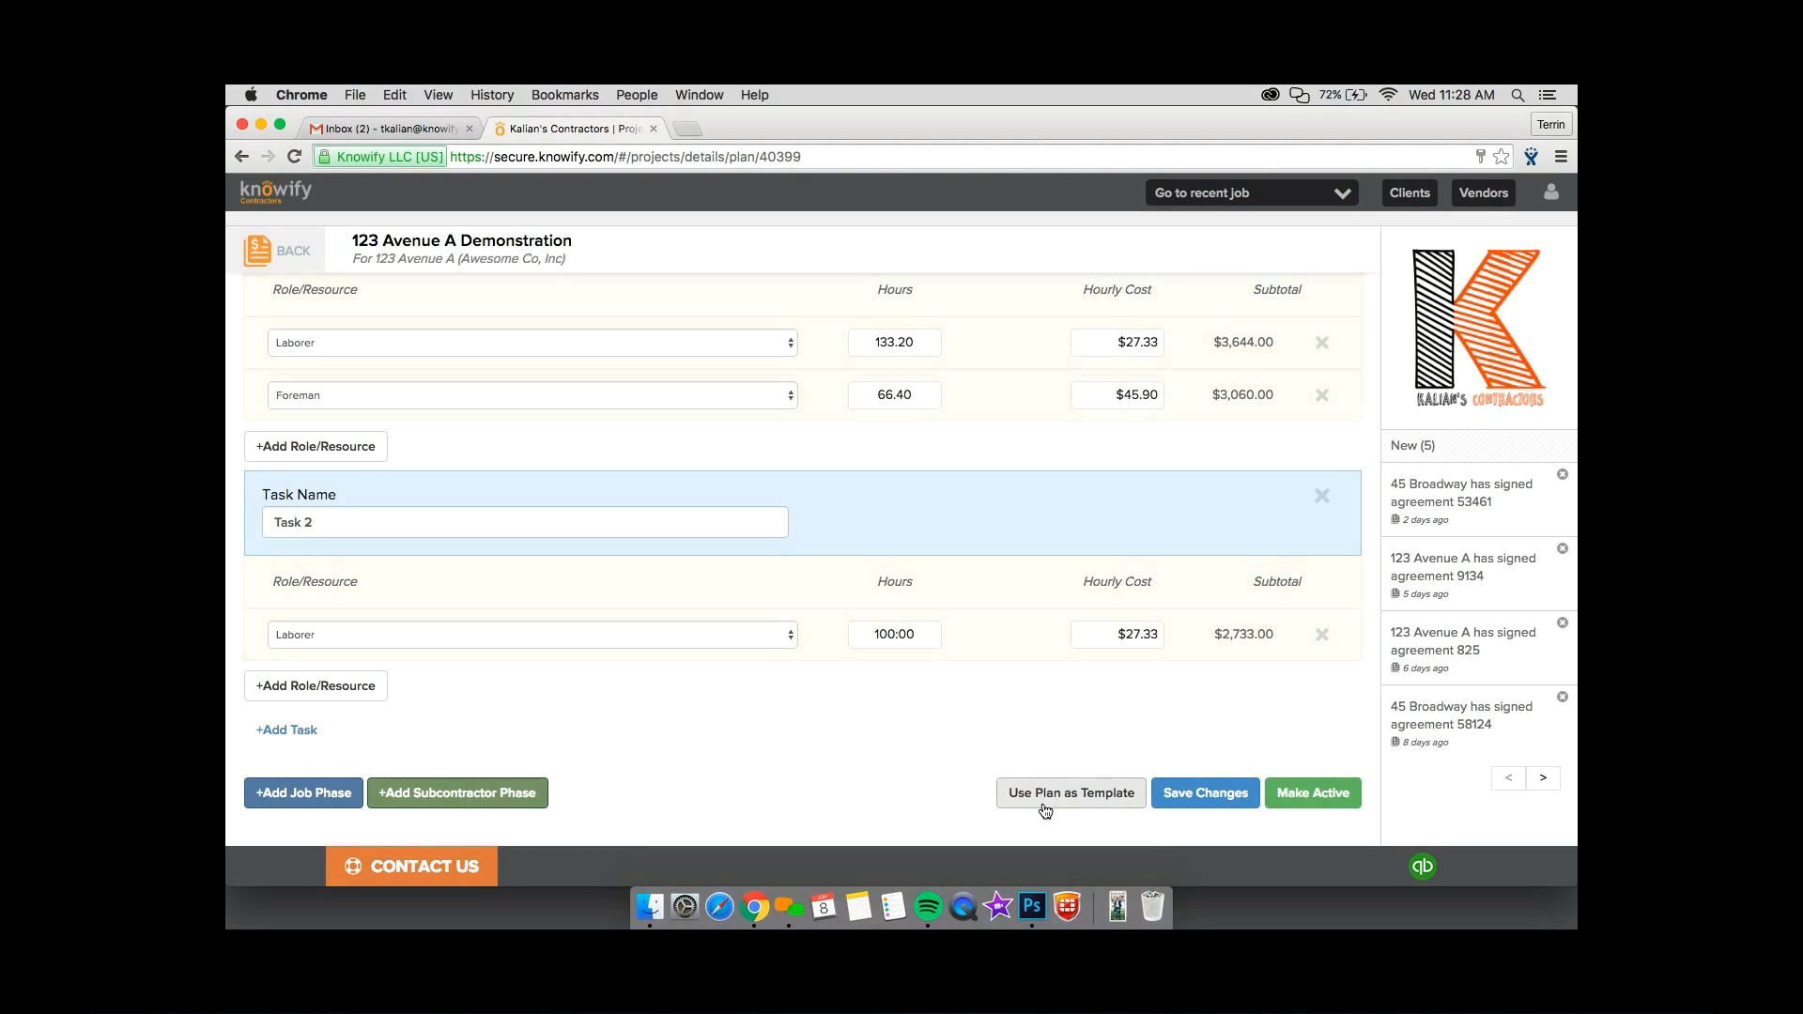
Add a subcontractor phase to the plan and name its activity "Phase 3 - Sub Work".
click(528, 794)
click(493, 649)
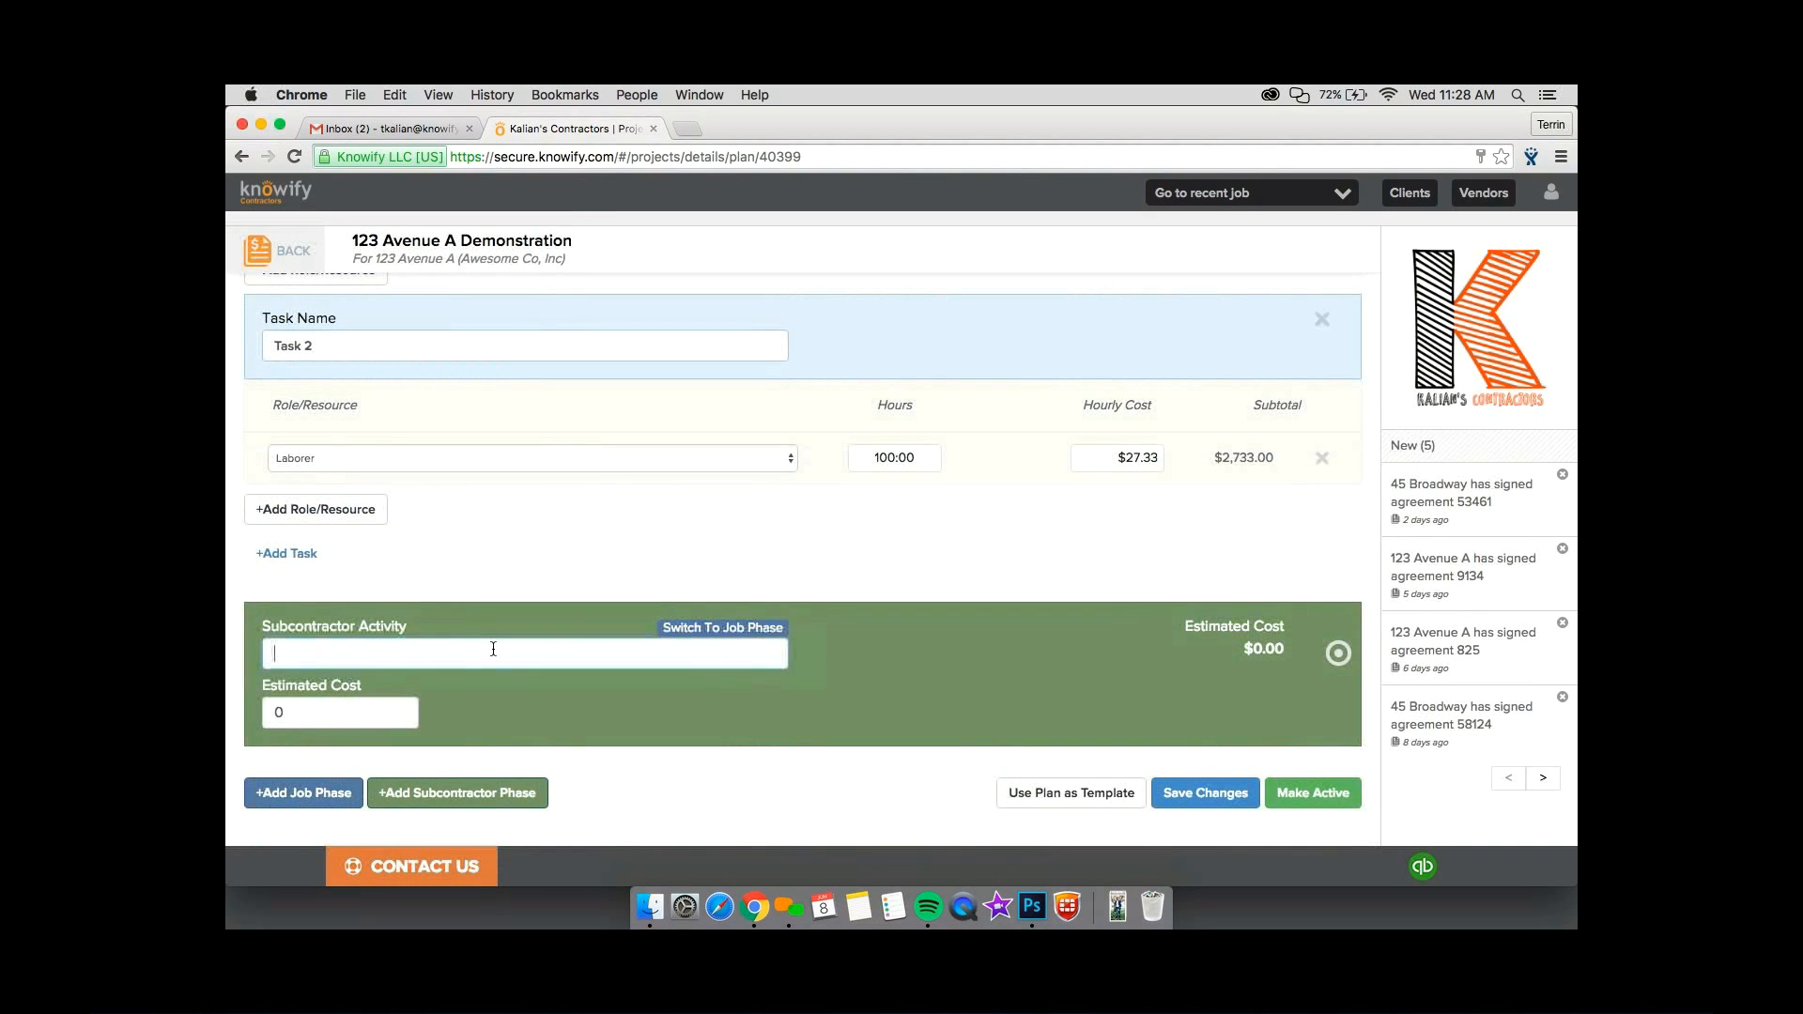
text(Phase 3 - Sub Work)
Set the subcontractor phase's estimated cost to $6,700 and save the plan changes.
click(376, 709)
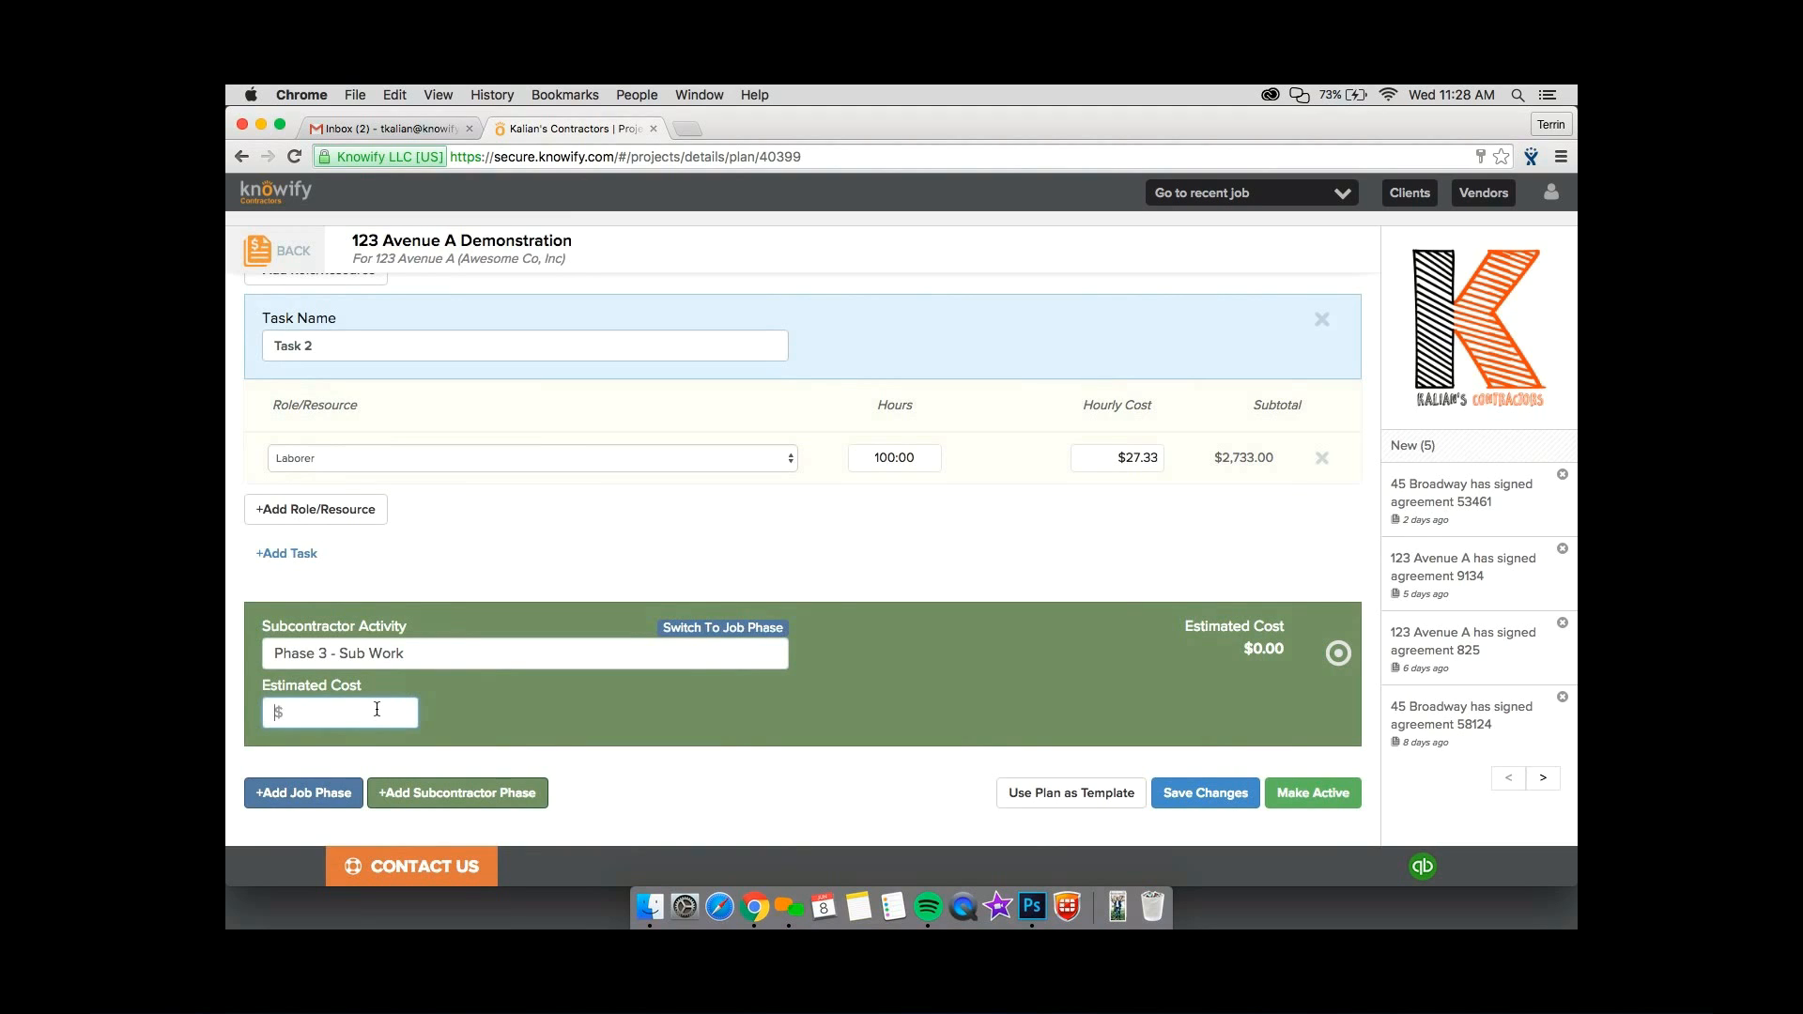
text(6700)
click(721, 533)
click(1205, 794)
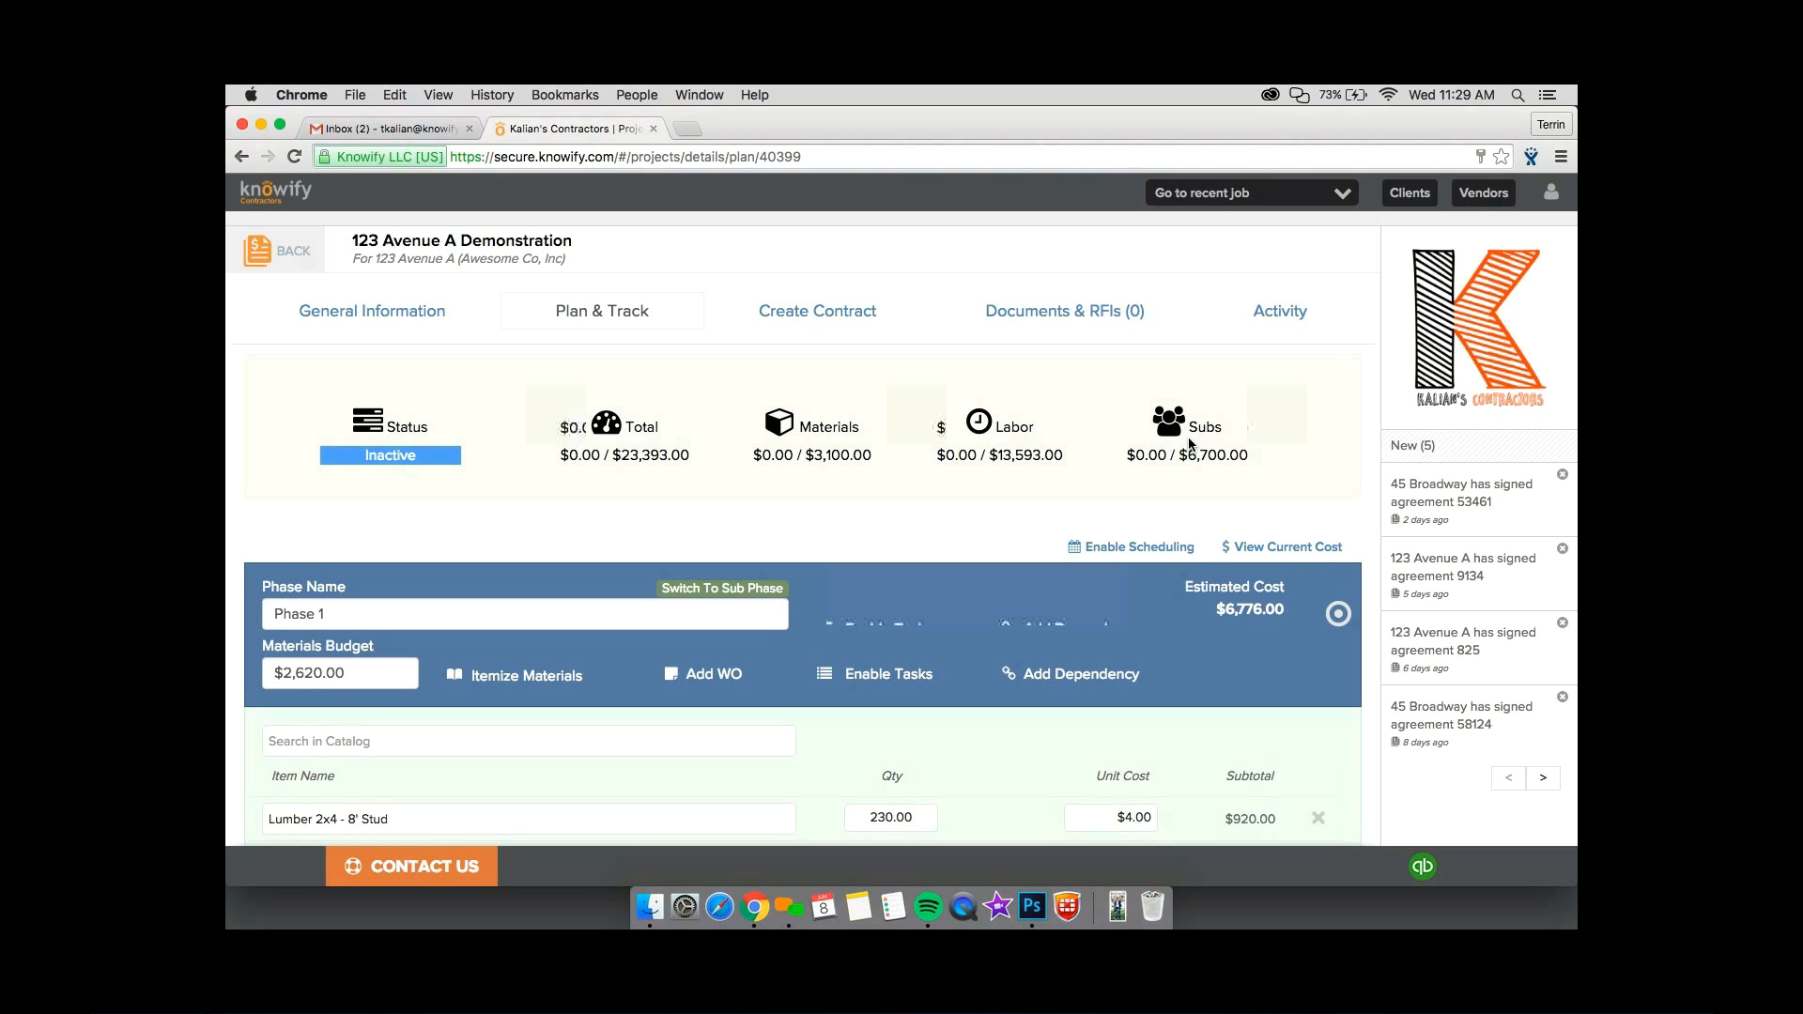
key(ctrl+Tab)
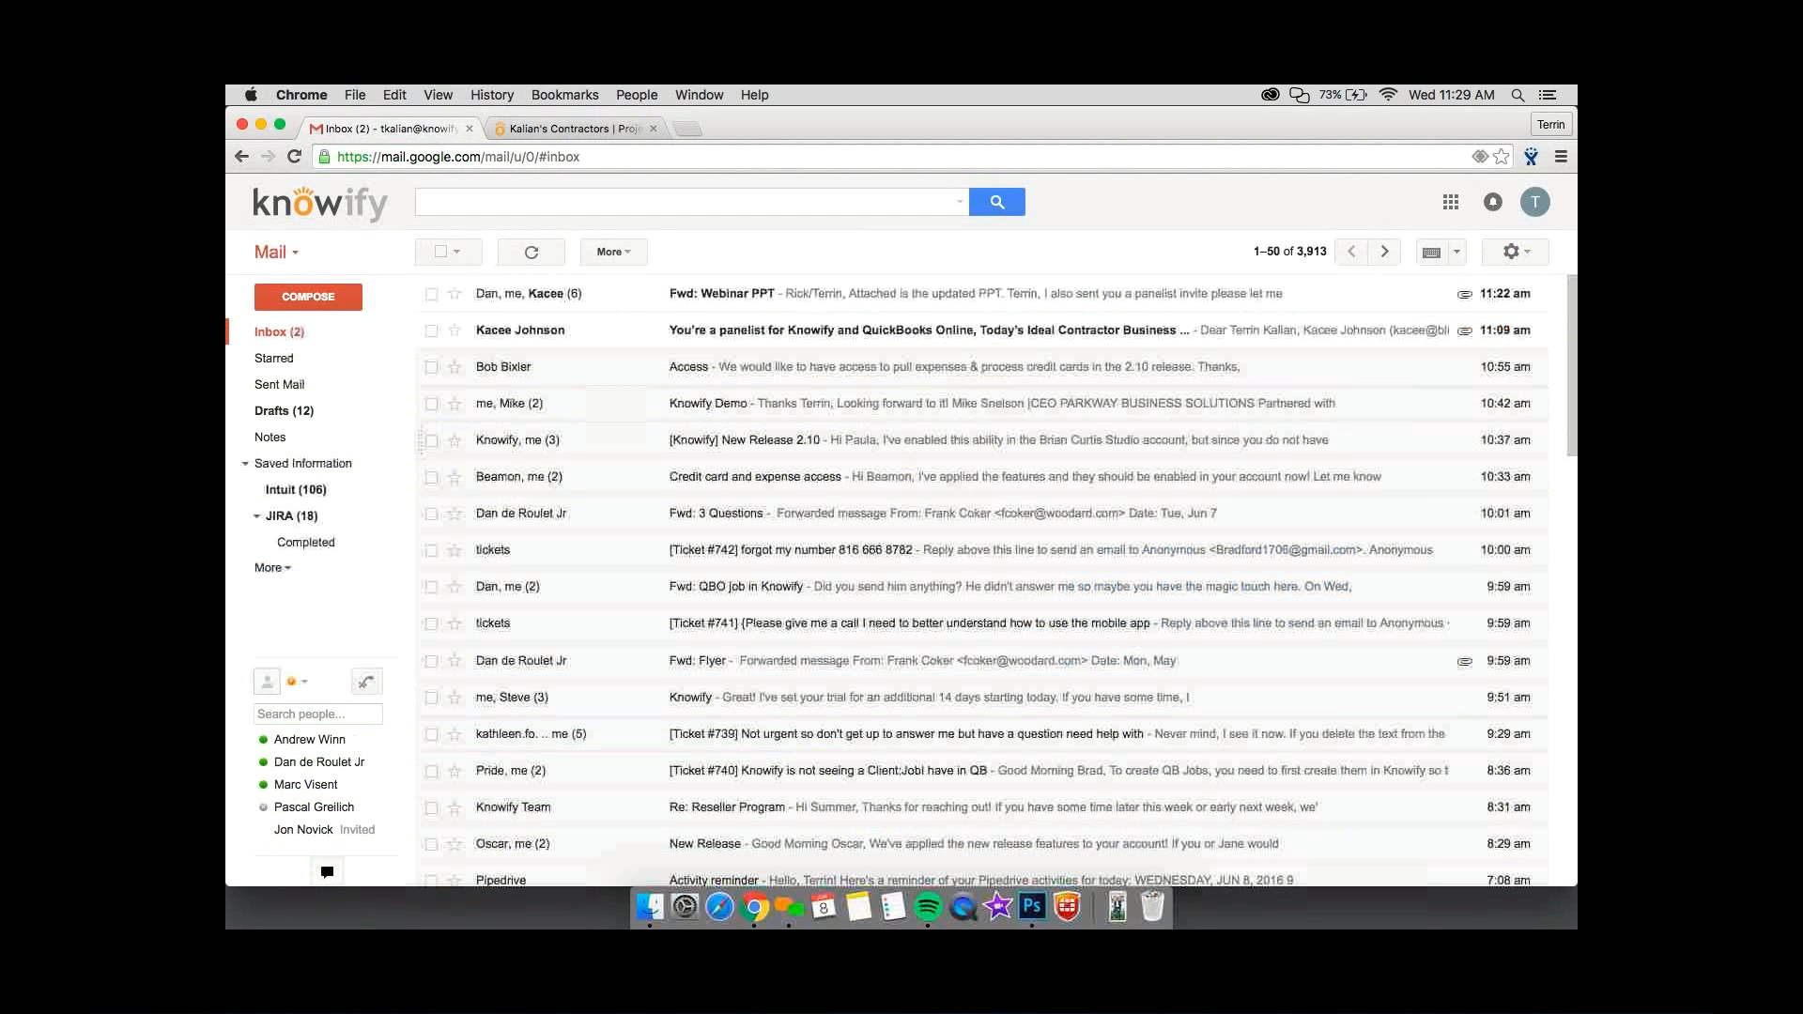
key(ctrl+Tab)
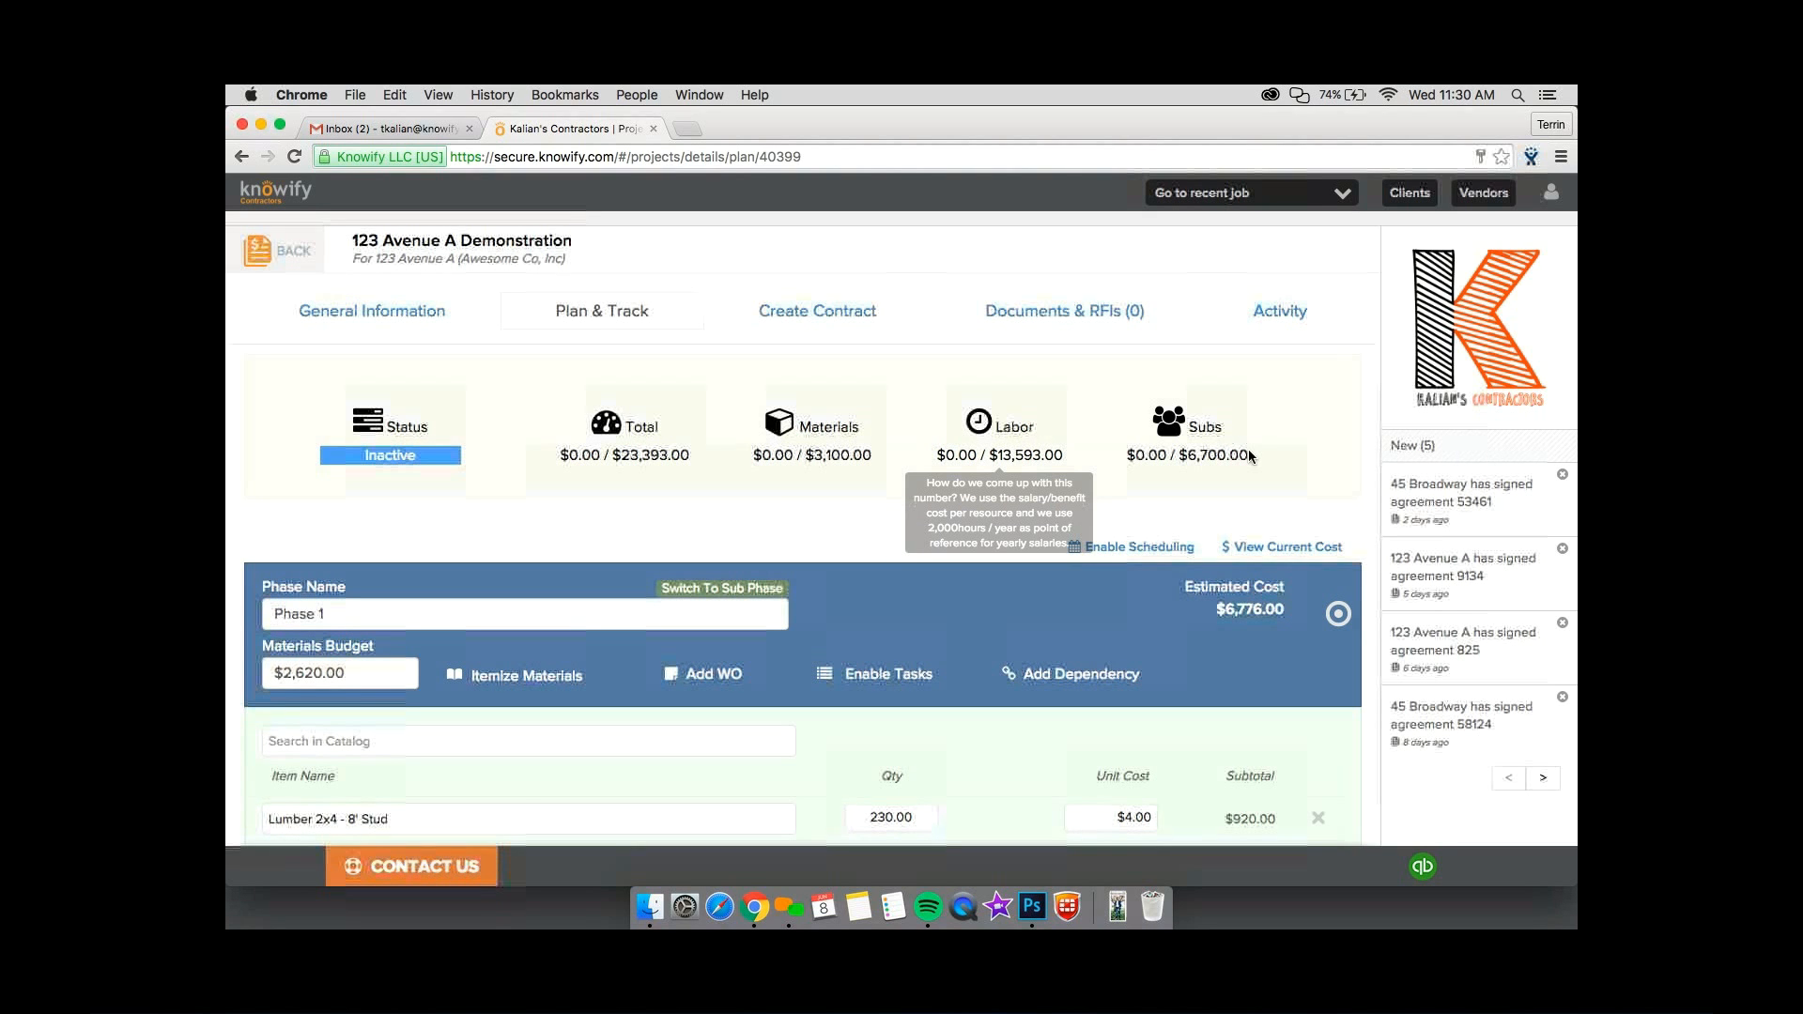
Examine the saved plan's budget summary for total, materials, labor and subs.
drag(1248, 456, 649, 424)
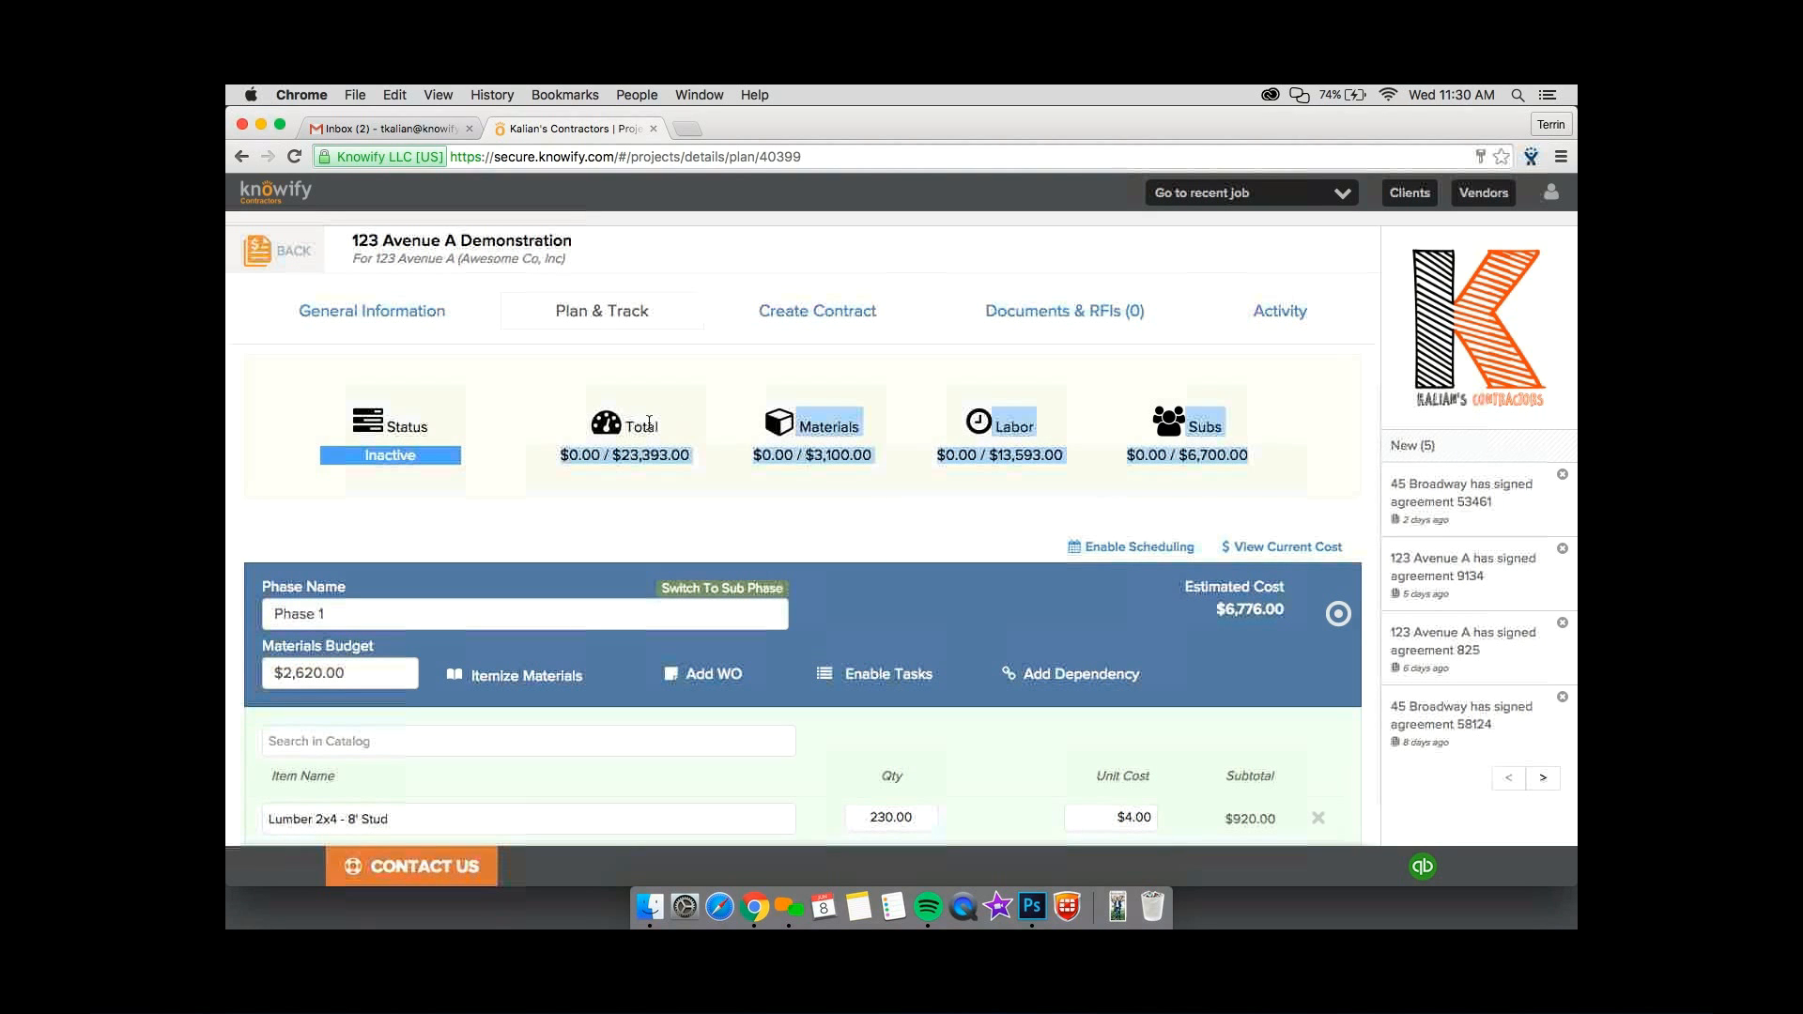
click(665, 393)
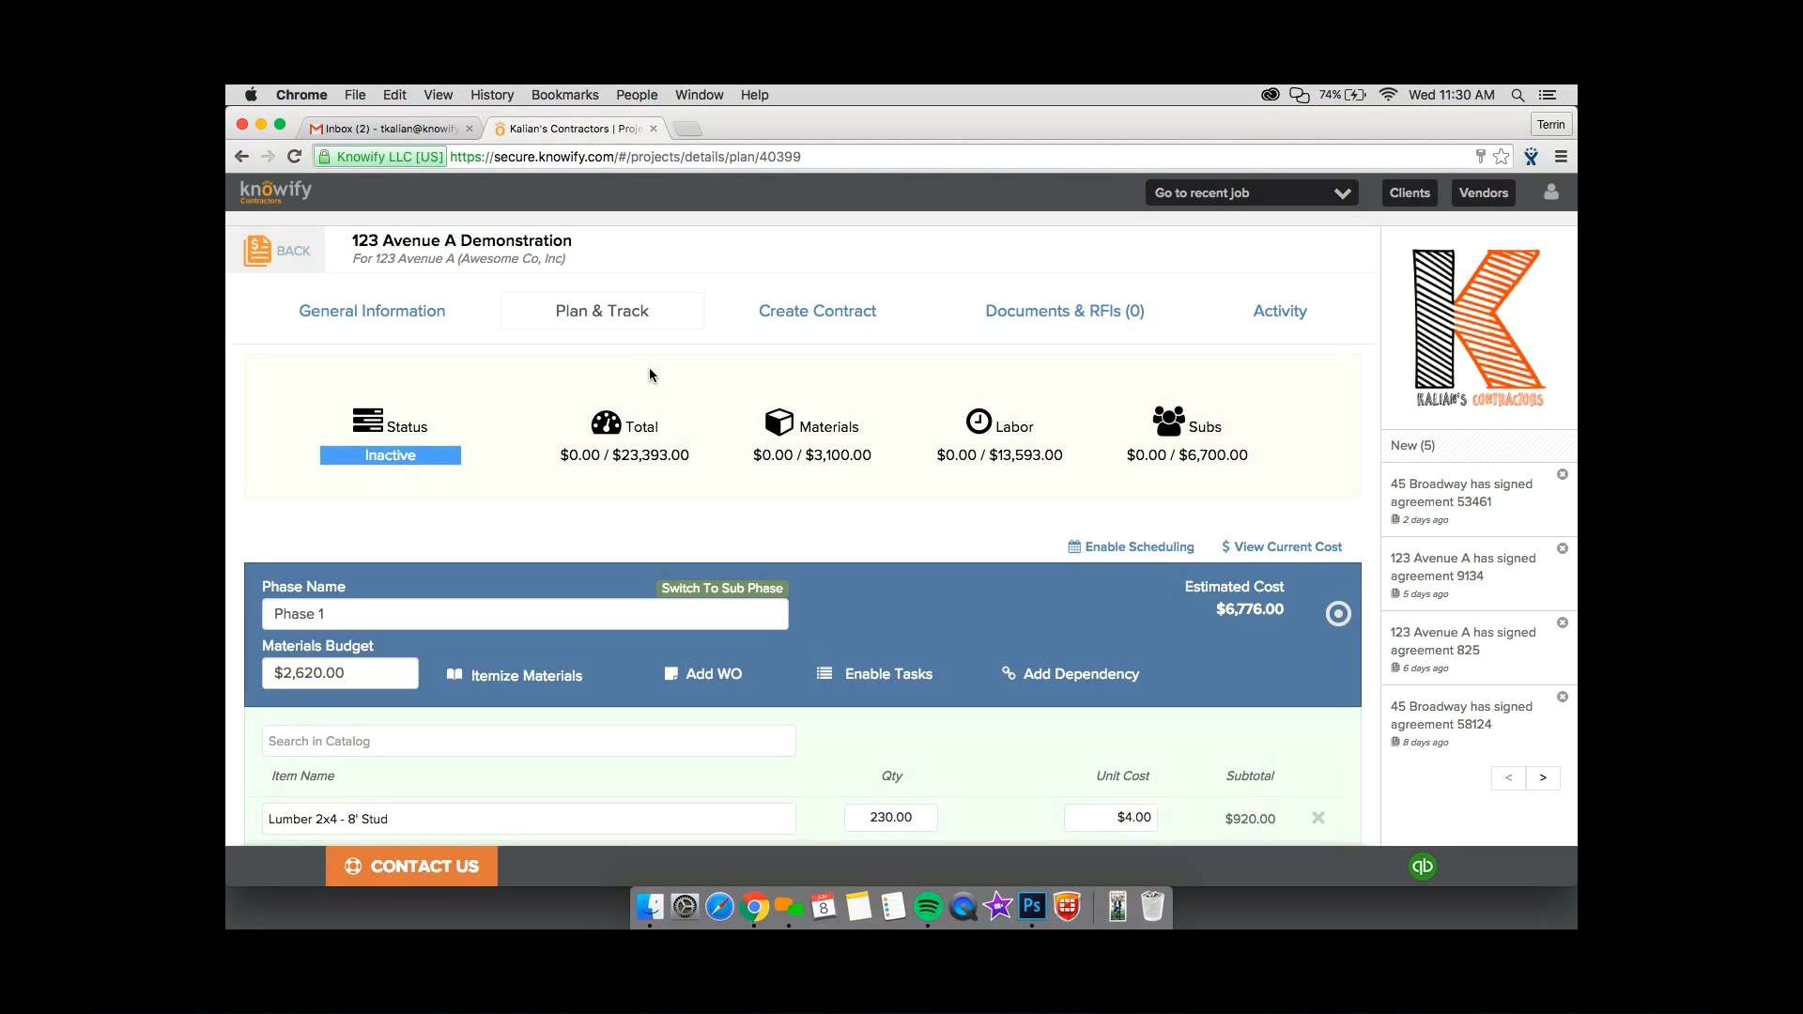
drag(626, 451, 1218, 487)
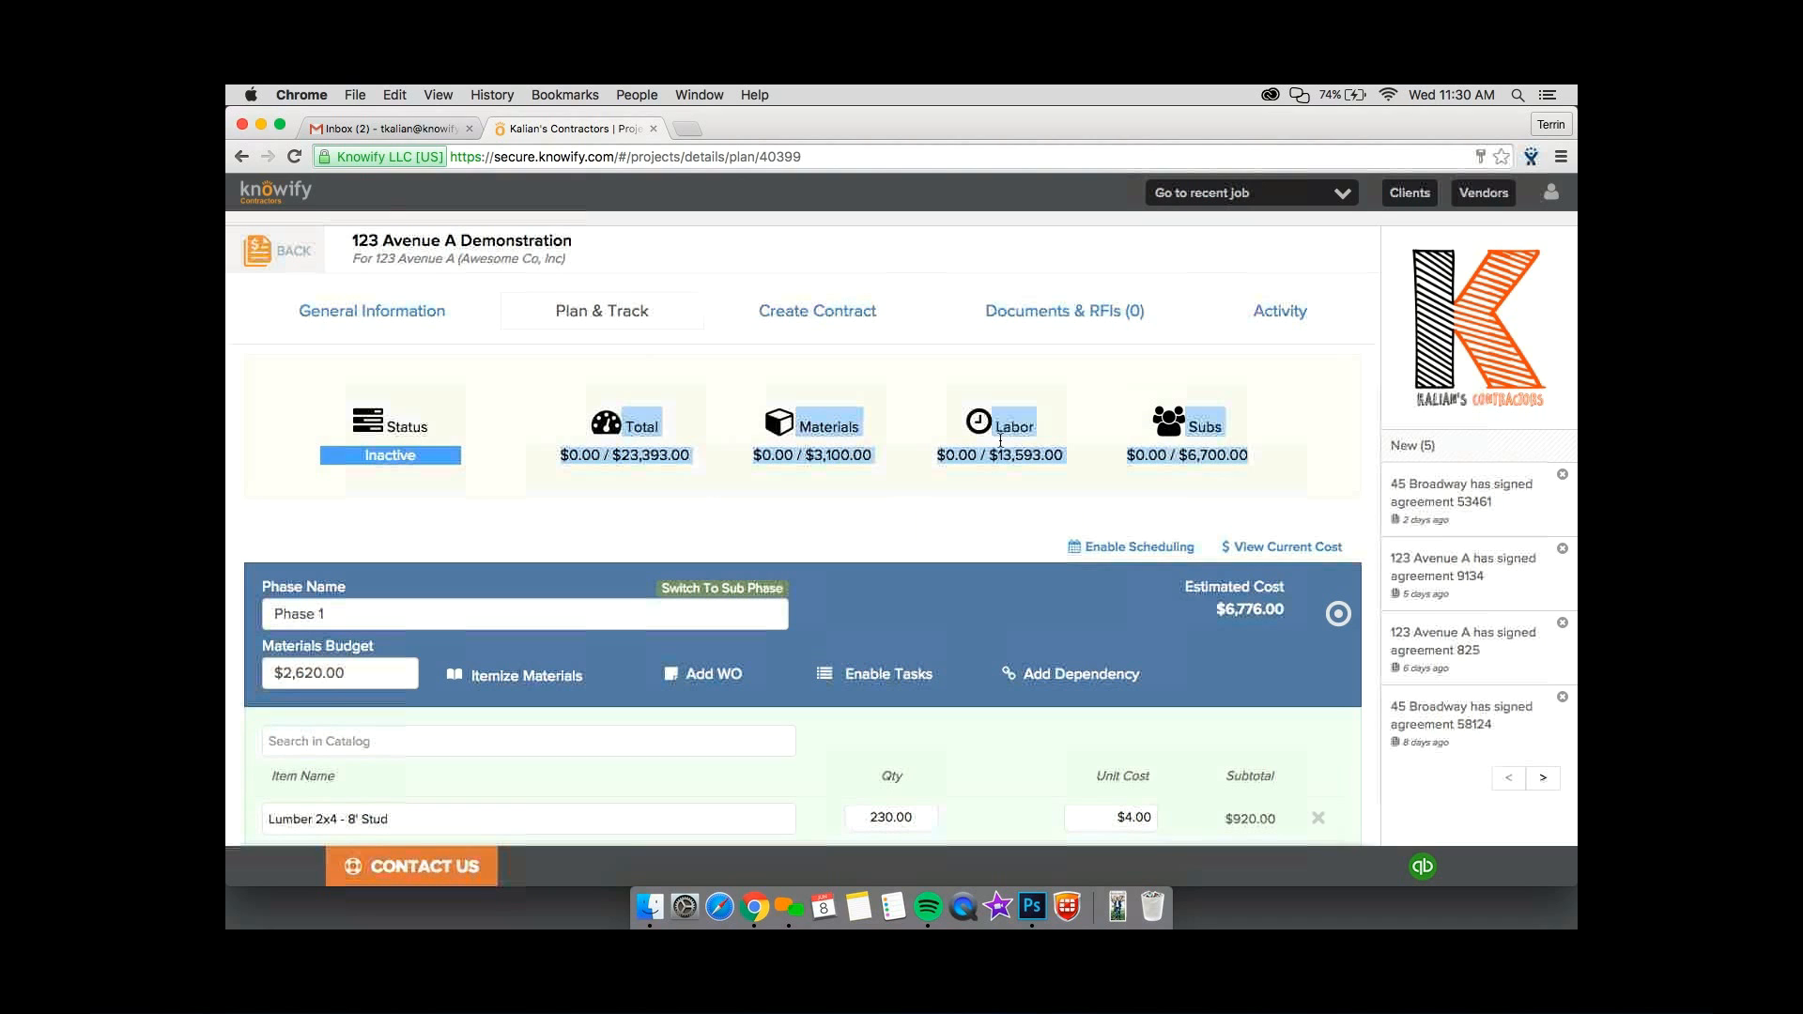
click(1169, 450)
mouse_move(1089, 493)
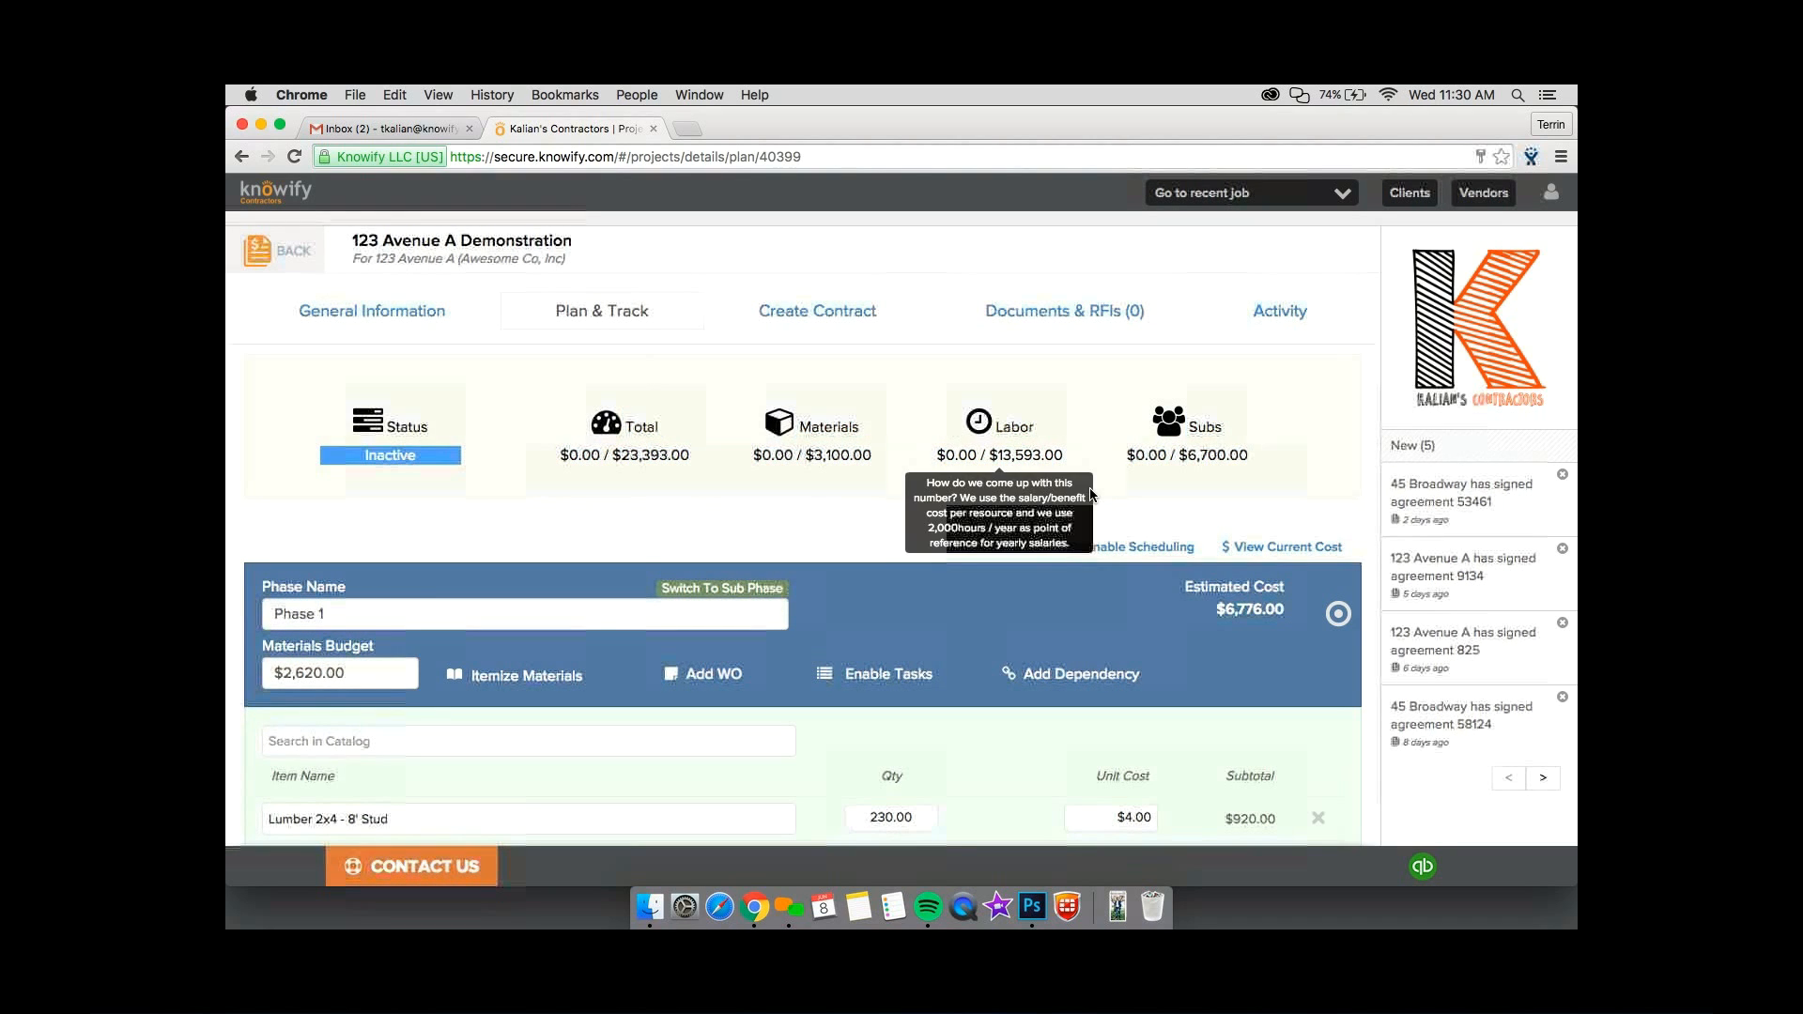
drag(1090, 493, 624, 531)
click(625, 424)
click(624, 531)
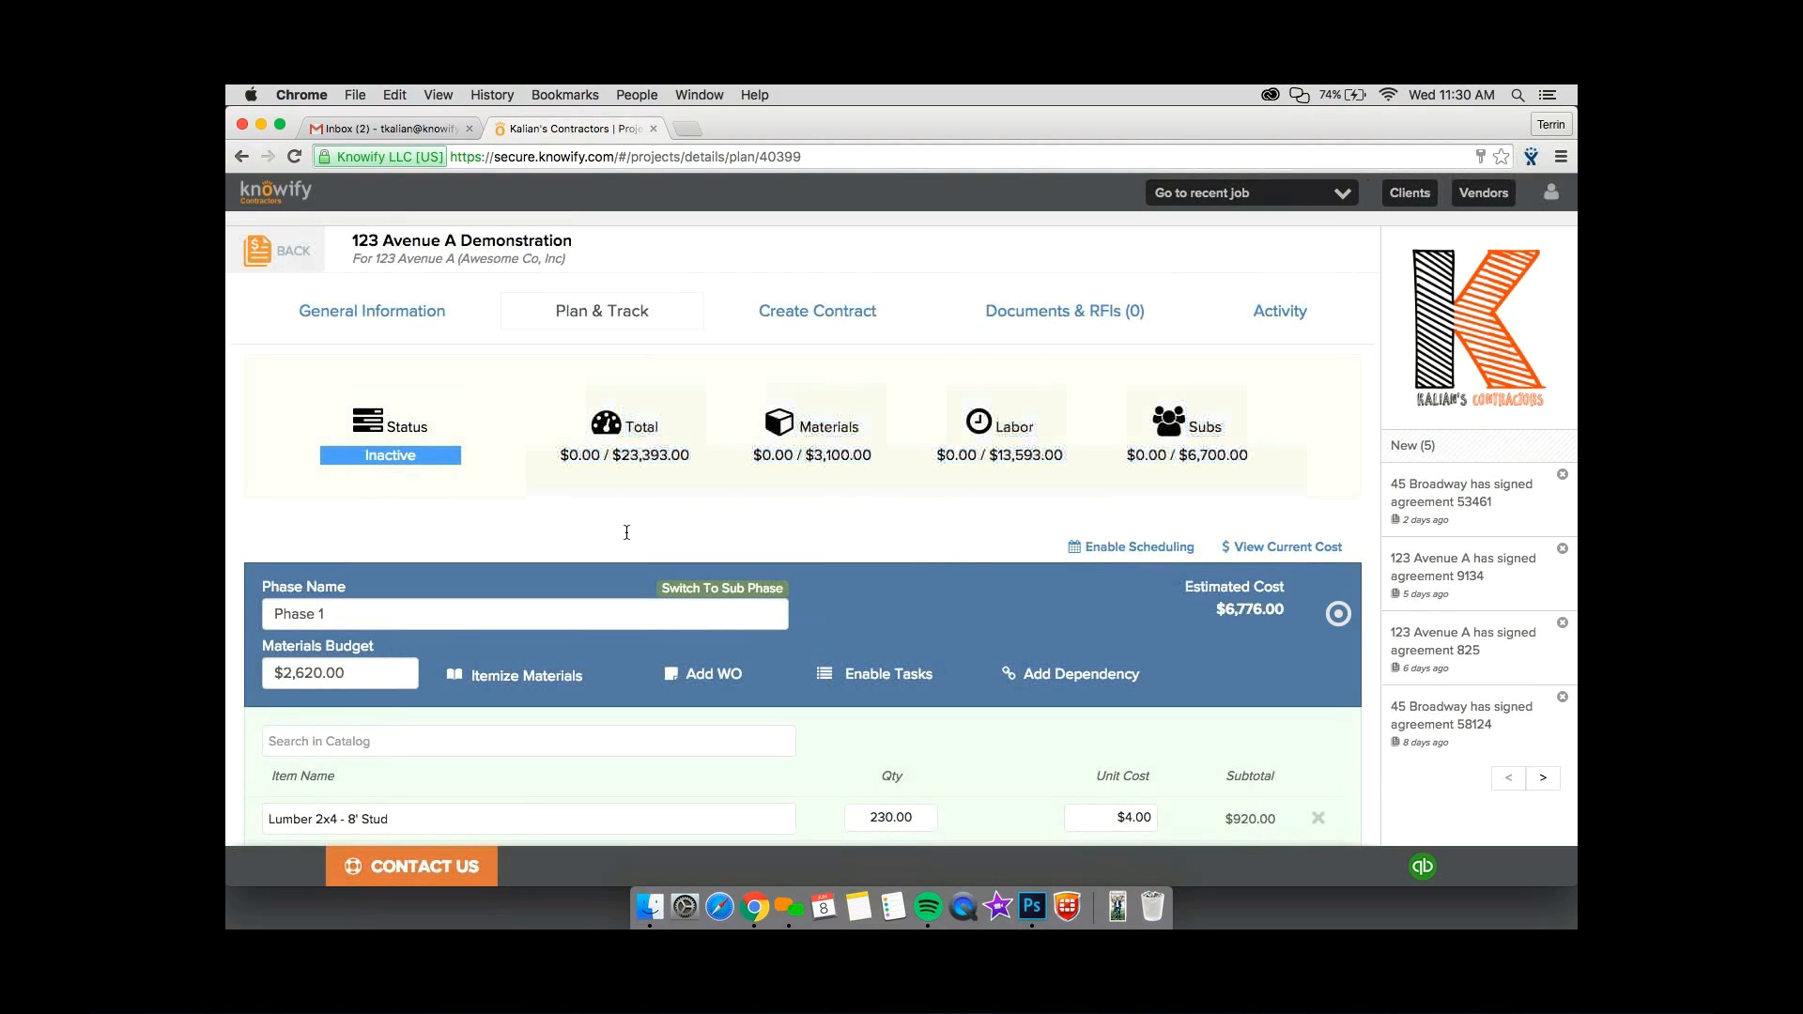
drag(626, 421, 628, 528)
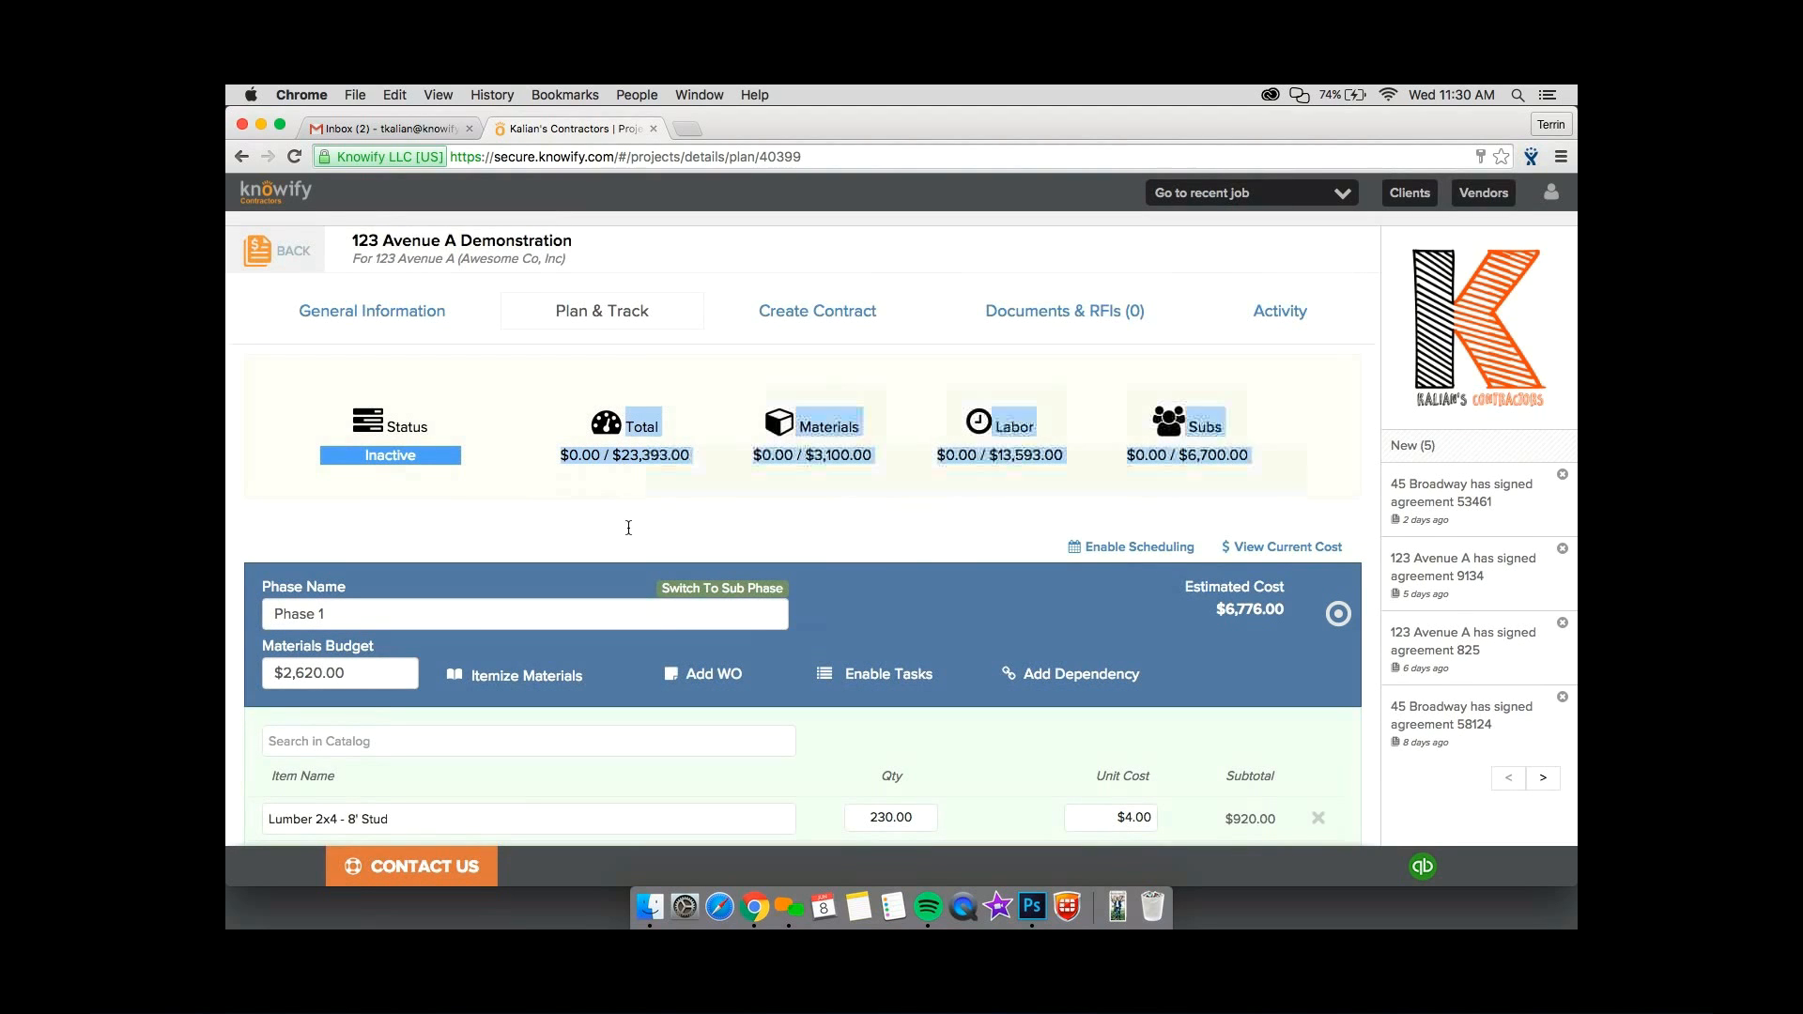
click(628, 528)
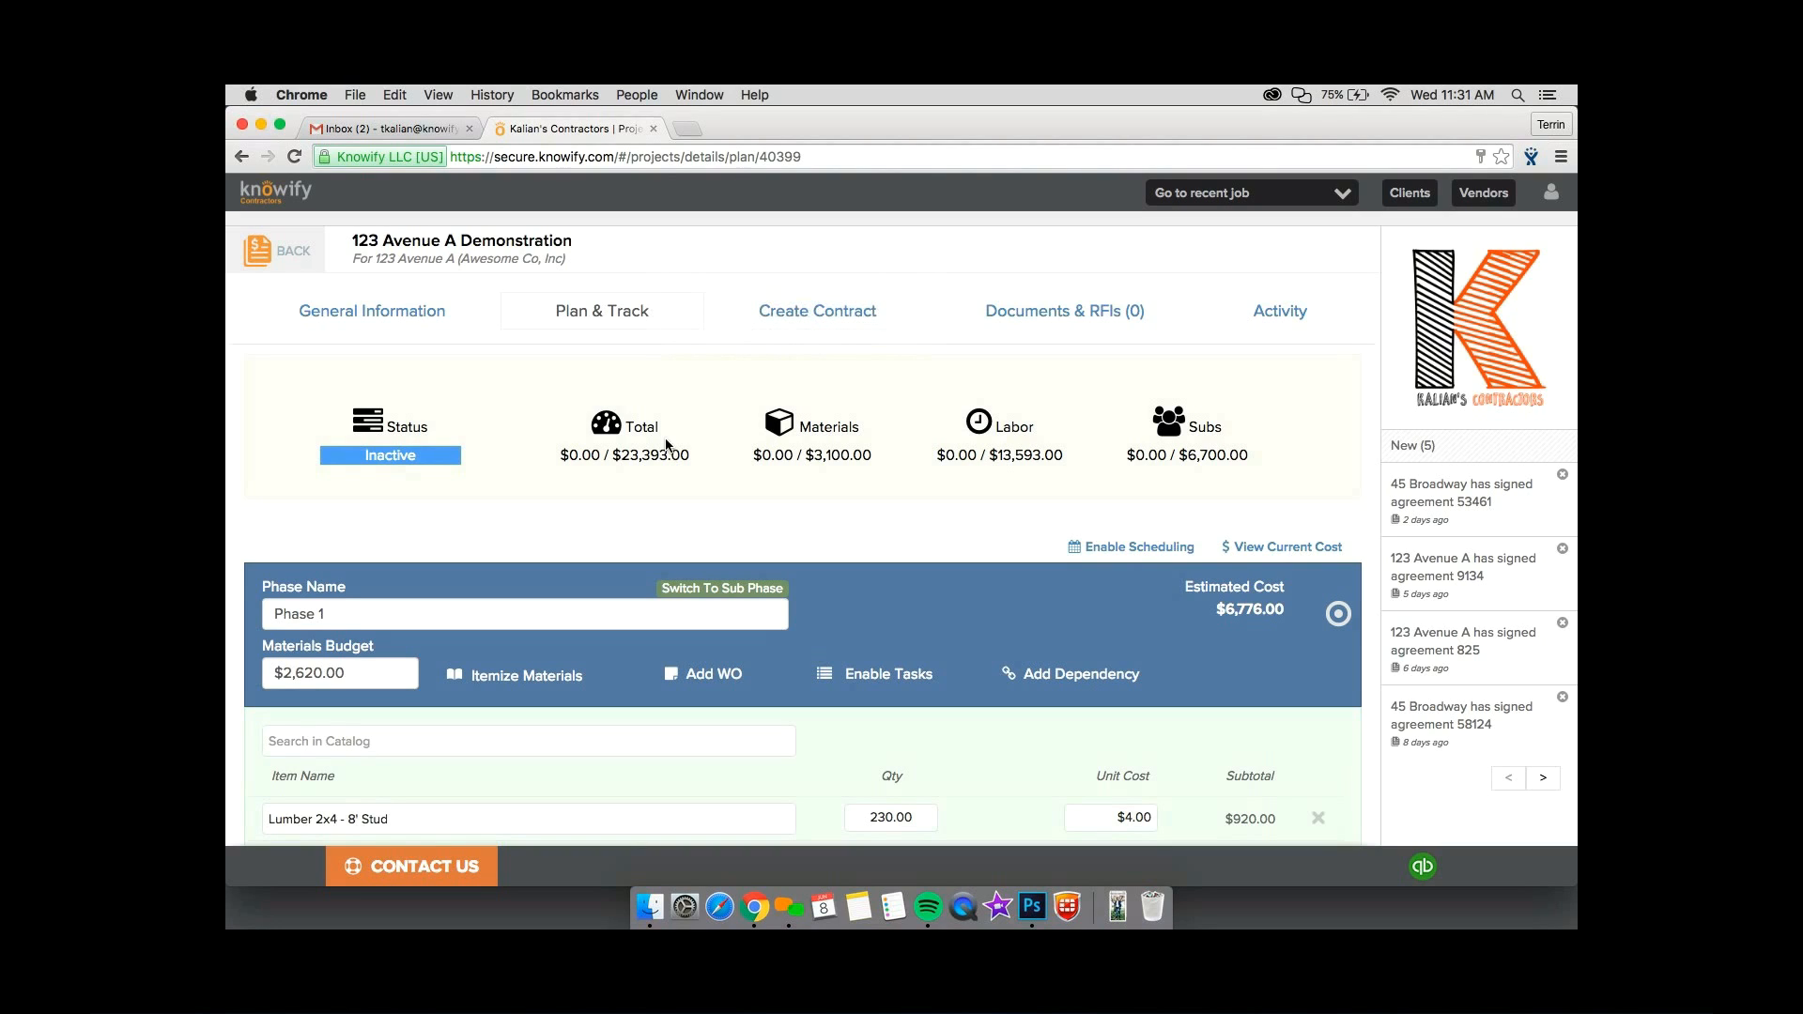
triple_click(578, 431)
triple_click(586, 465)
click(587, 467)
Create the owner contract using the project plan phases as line items and look through the generated items.
click(809, 318)
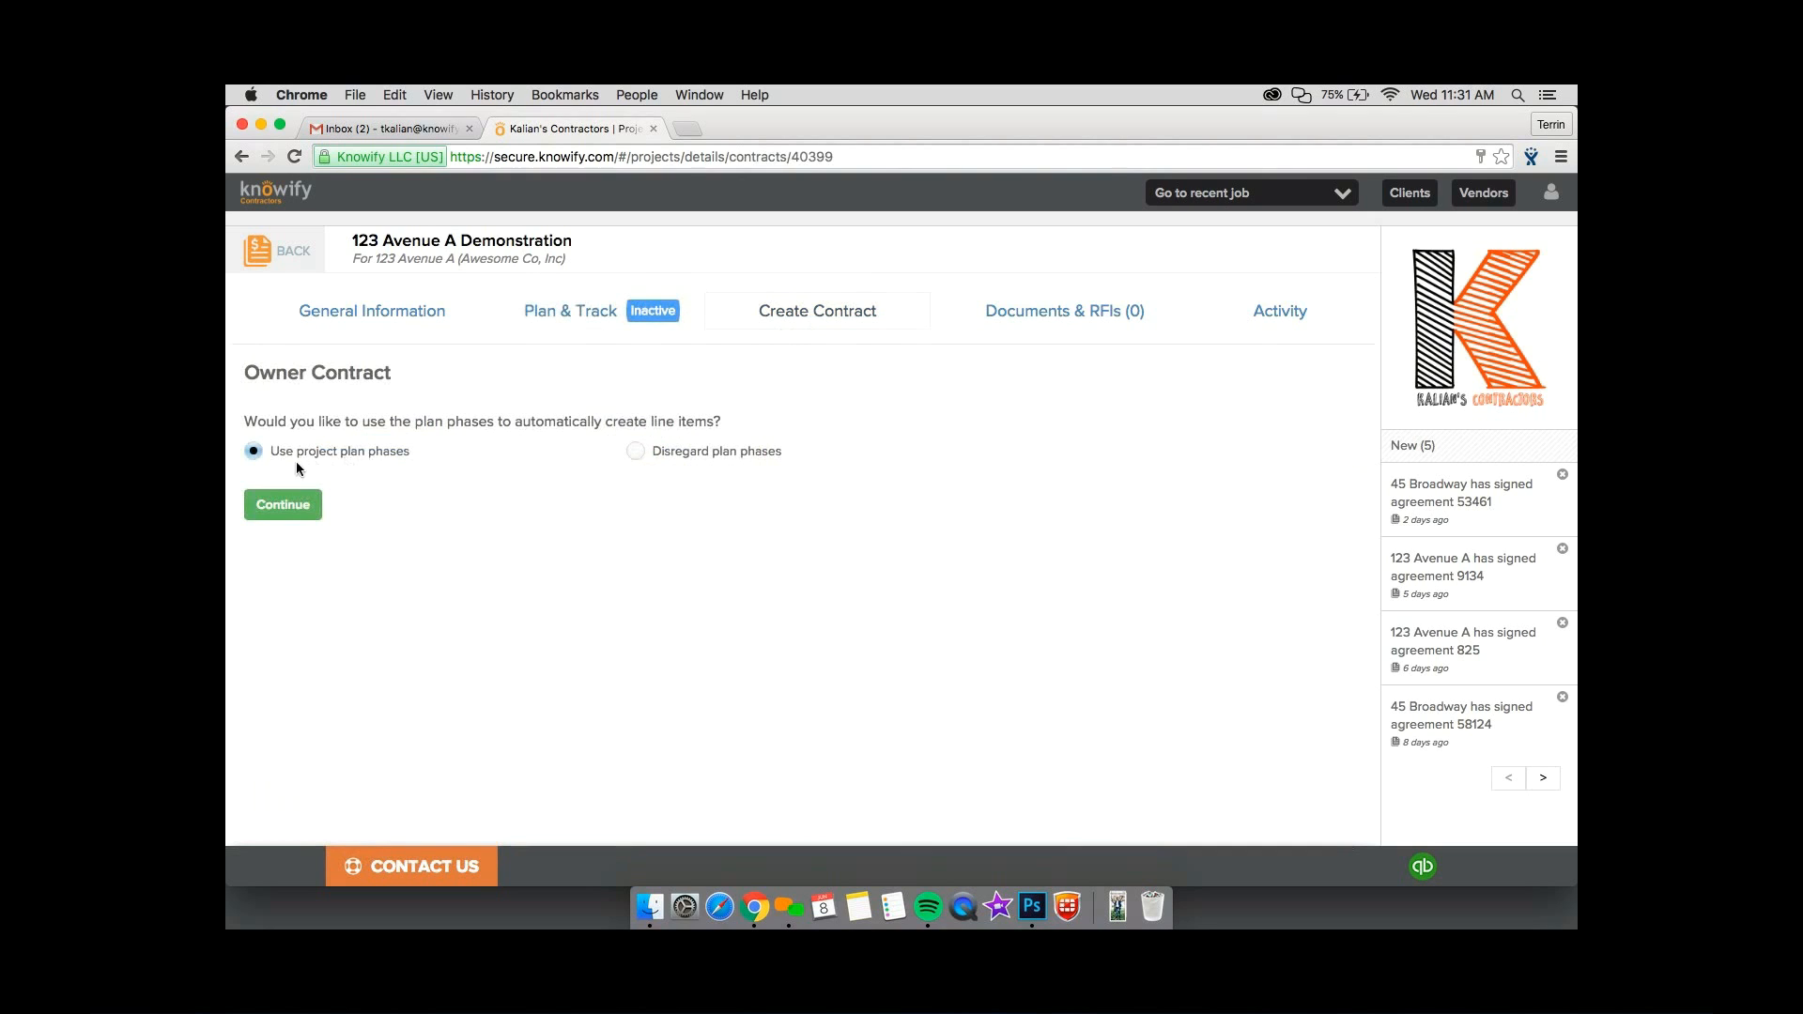
click(303, 506)
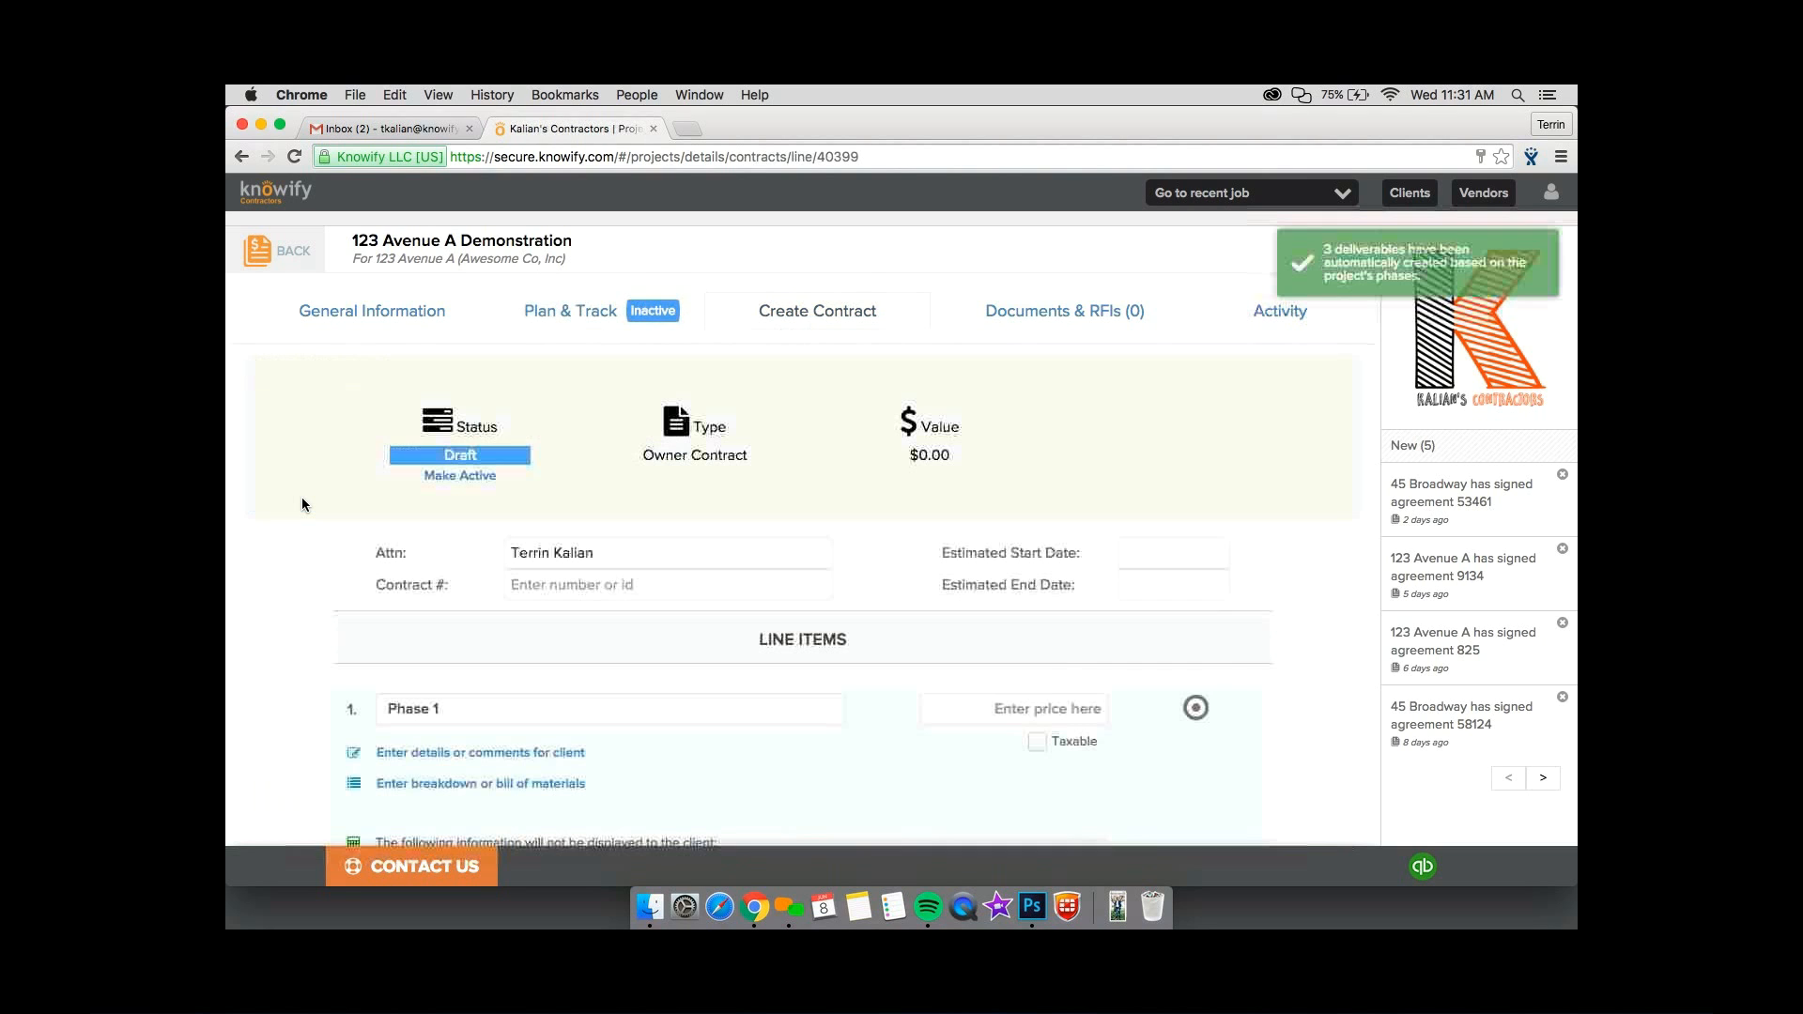
scroll(365, 504, down, 5)
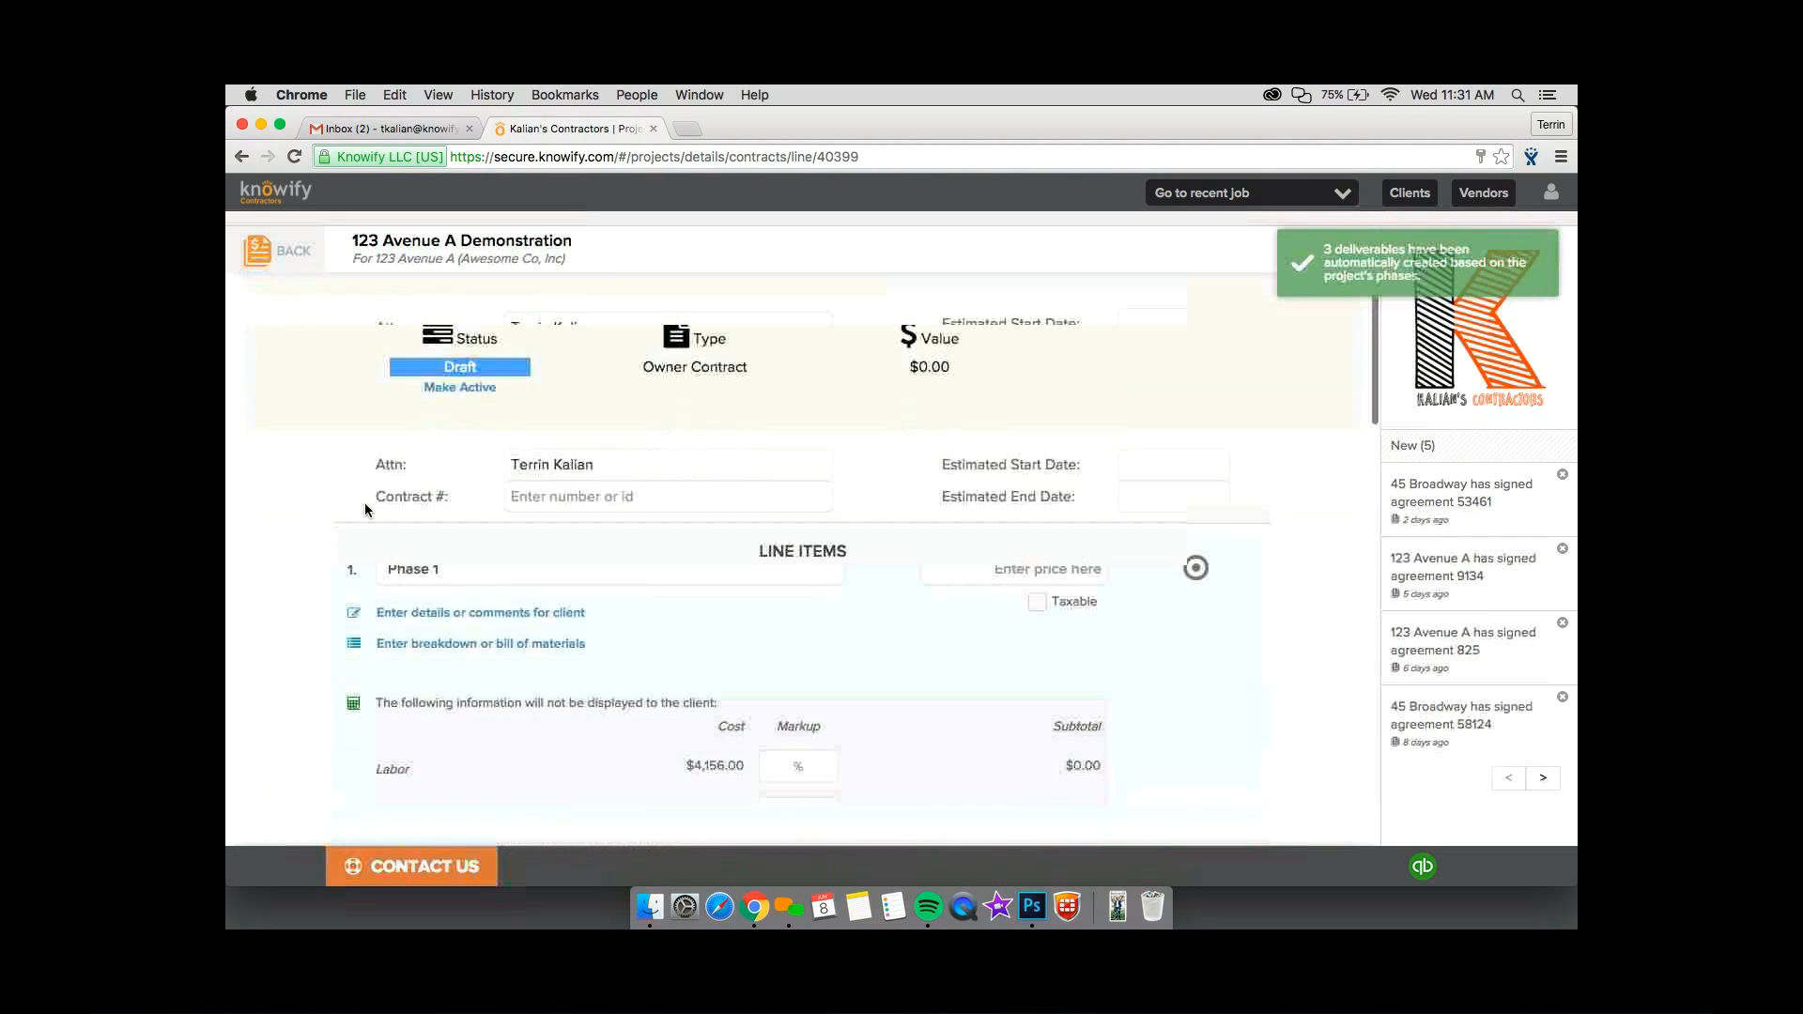
scroll(364, 510, down, 8)
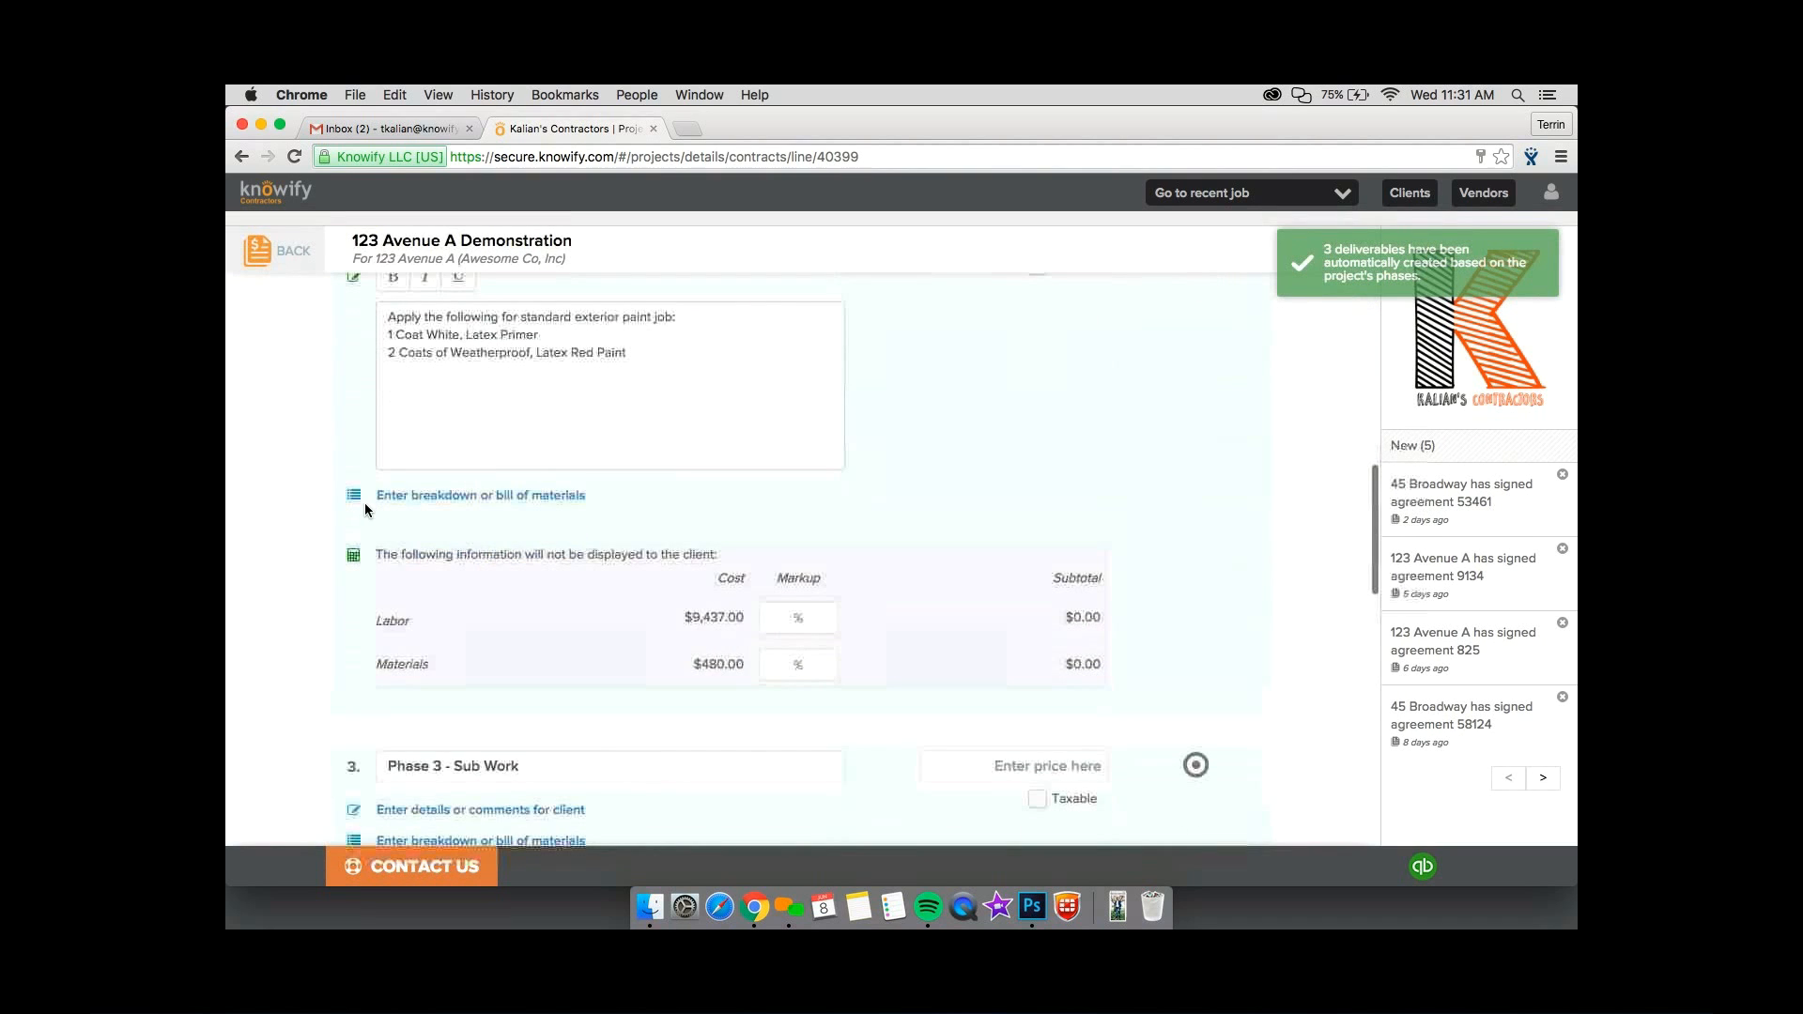
scroll(364, 510, up, 13)
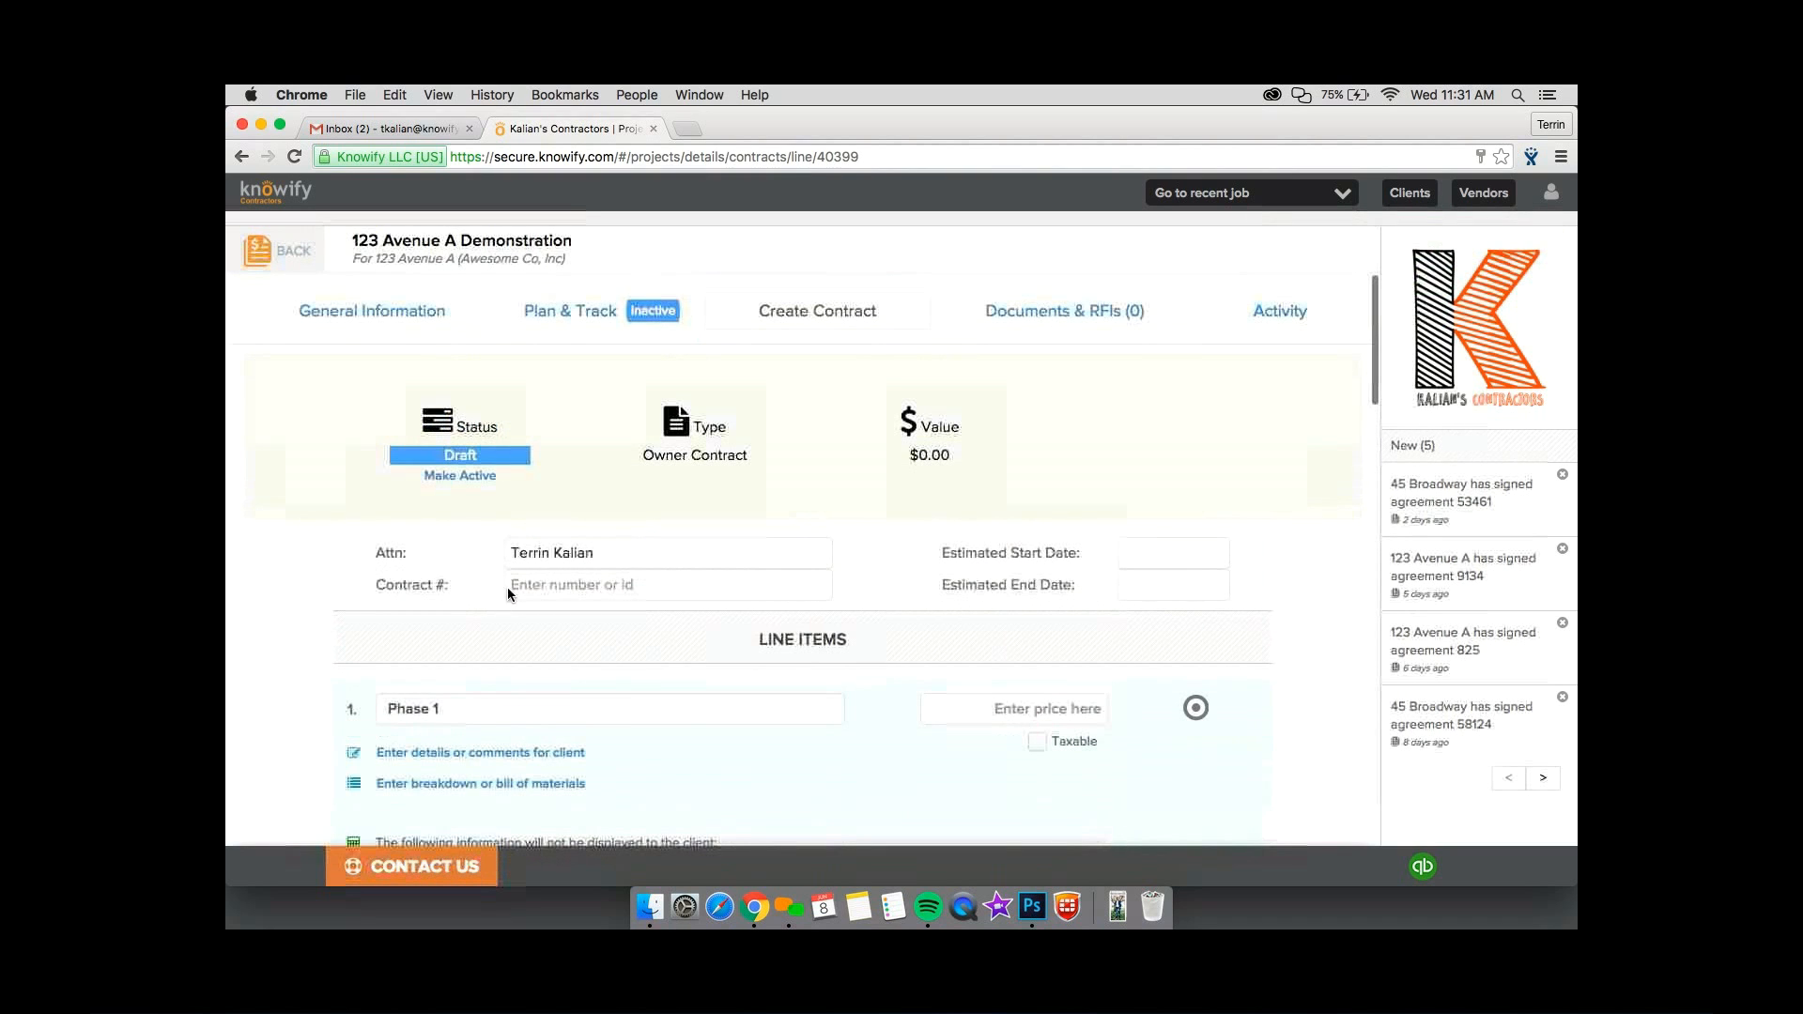
Replace the name in the contract's Attn field with the client contact's full name.
triple_click(557, 552)
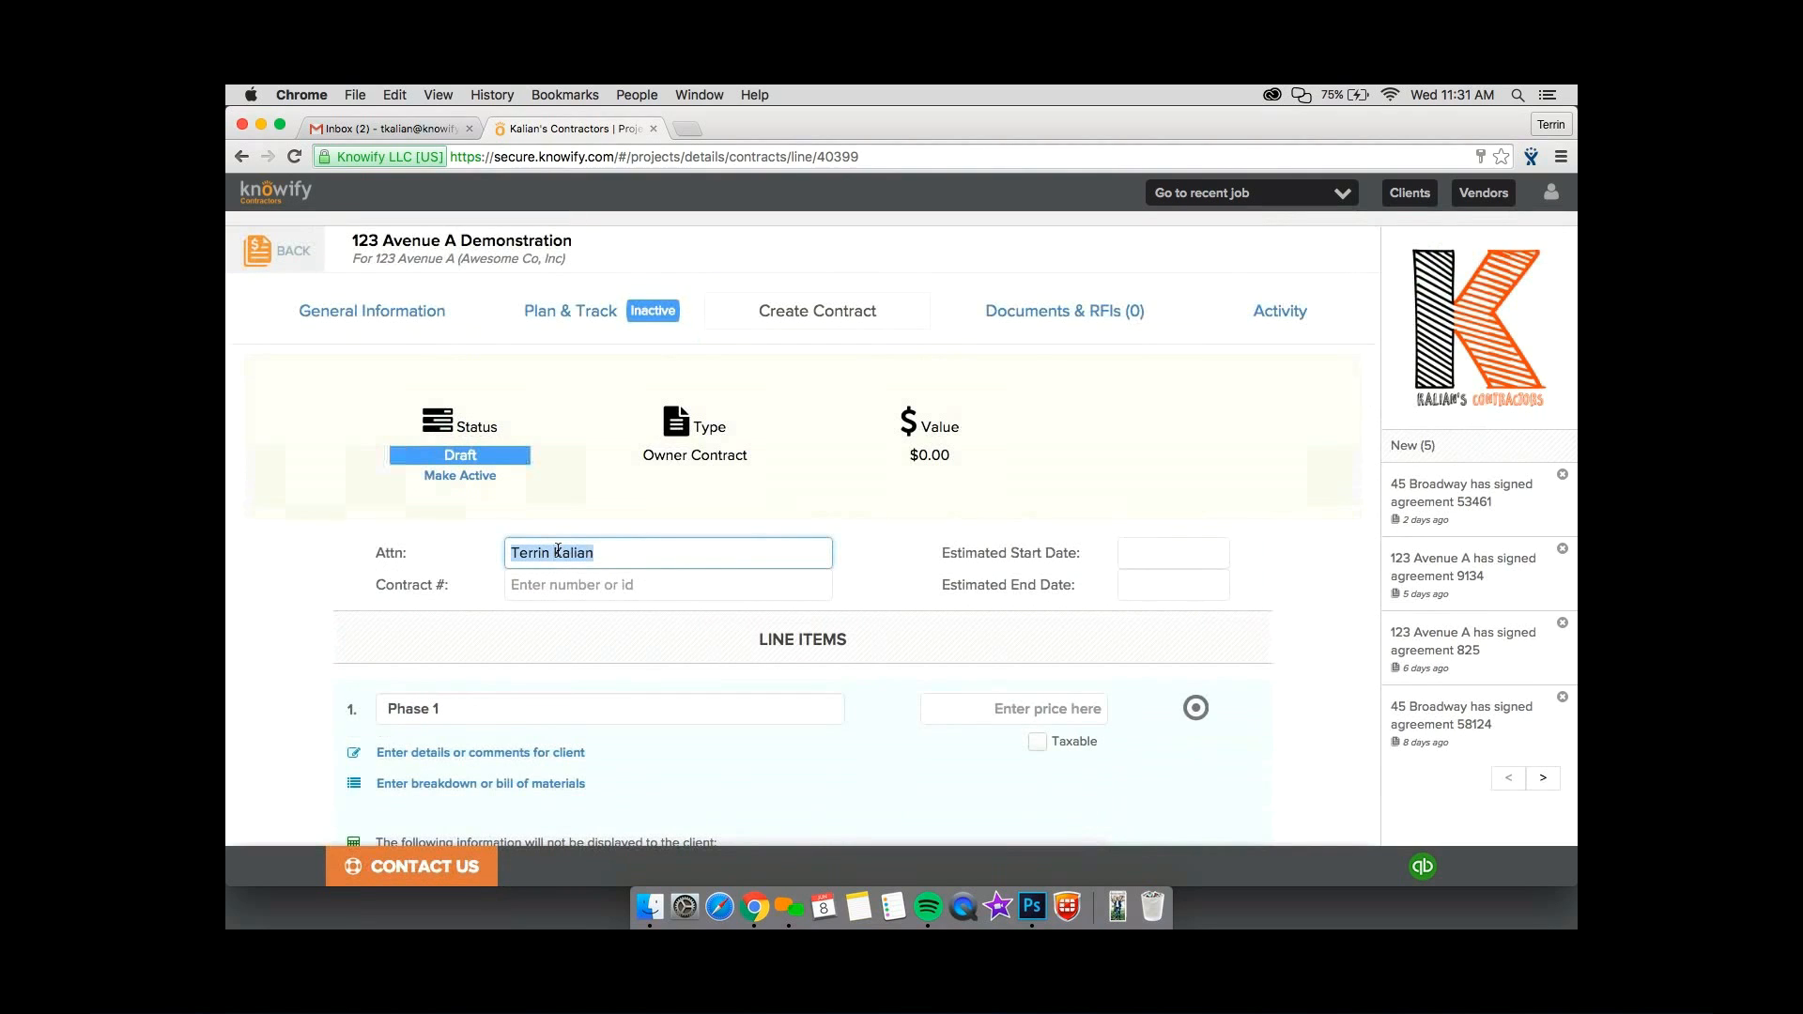
key(Tab)
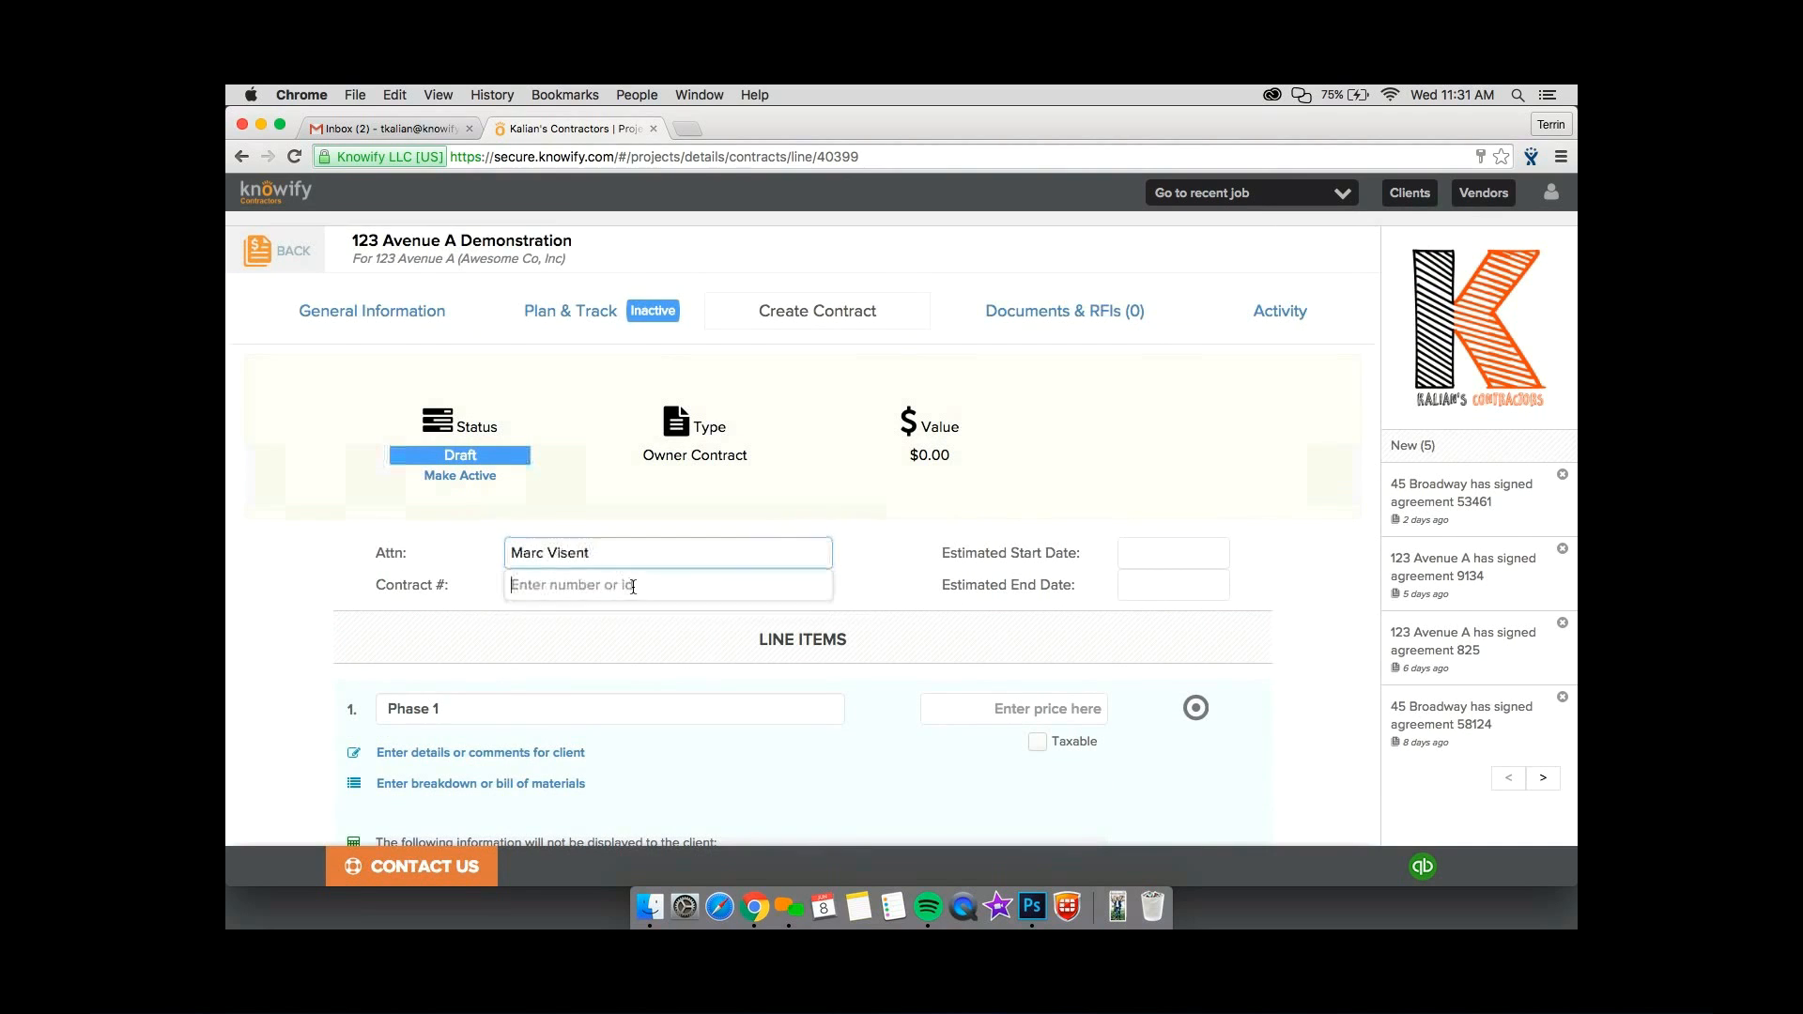
Fill in the contract number and set the estimated start date to 06/08/16 and the estimated end date to 08/17/16.
text(58234)
click(1122, 554)
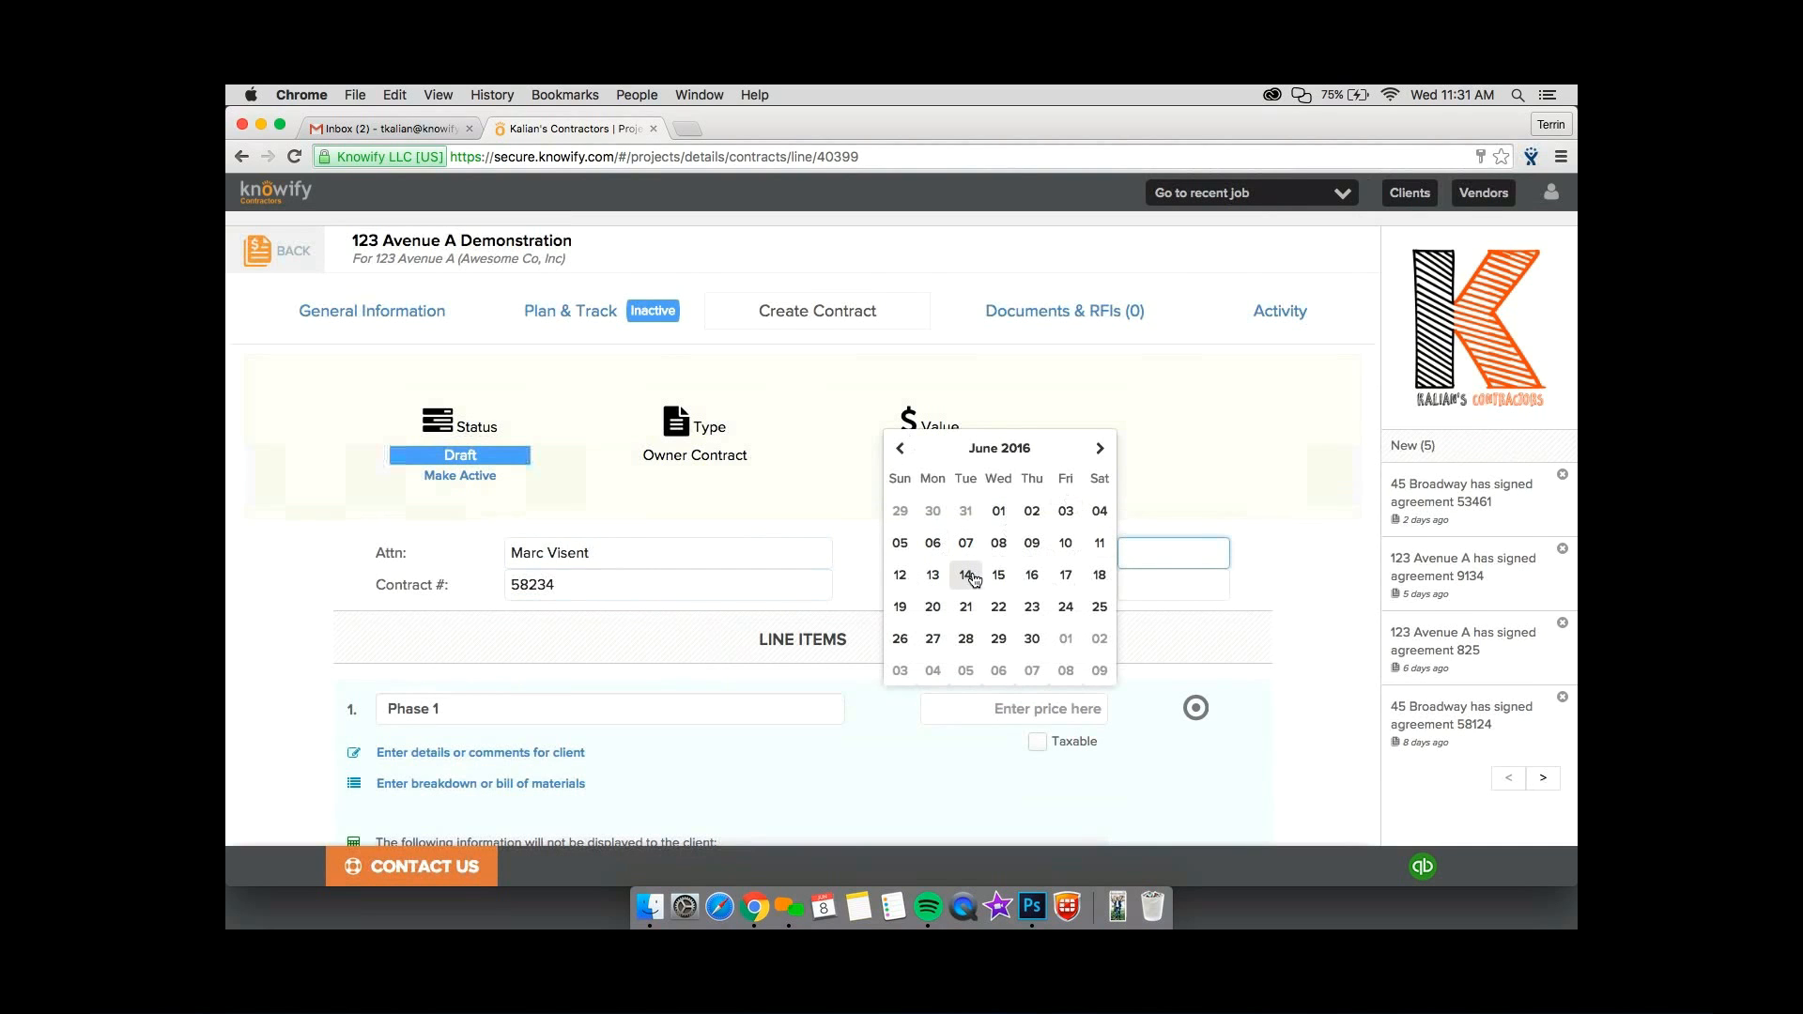
click(999, 543)
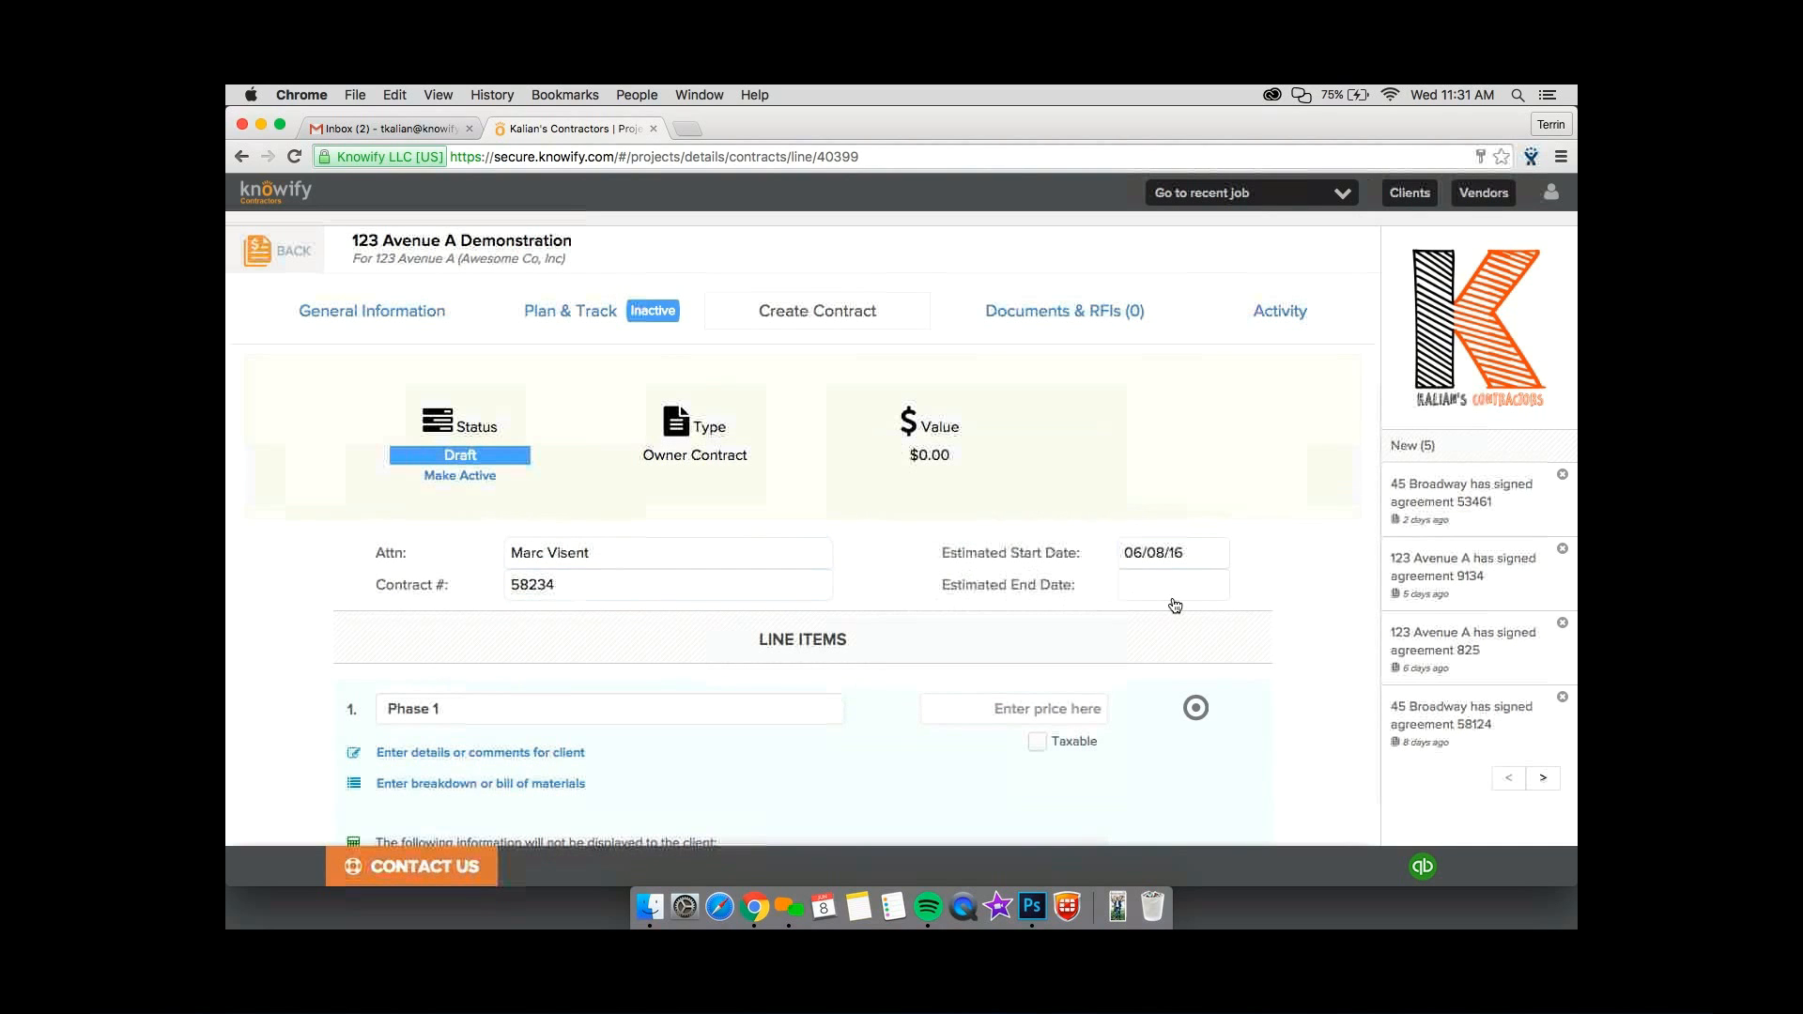
click(1051, 580)
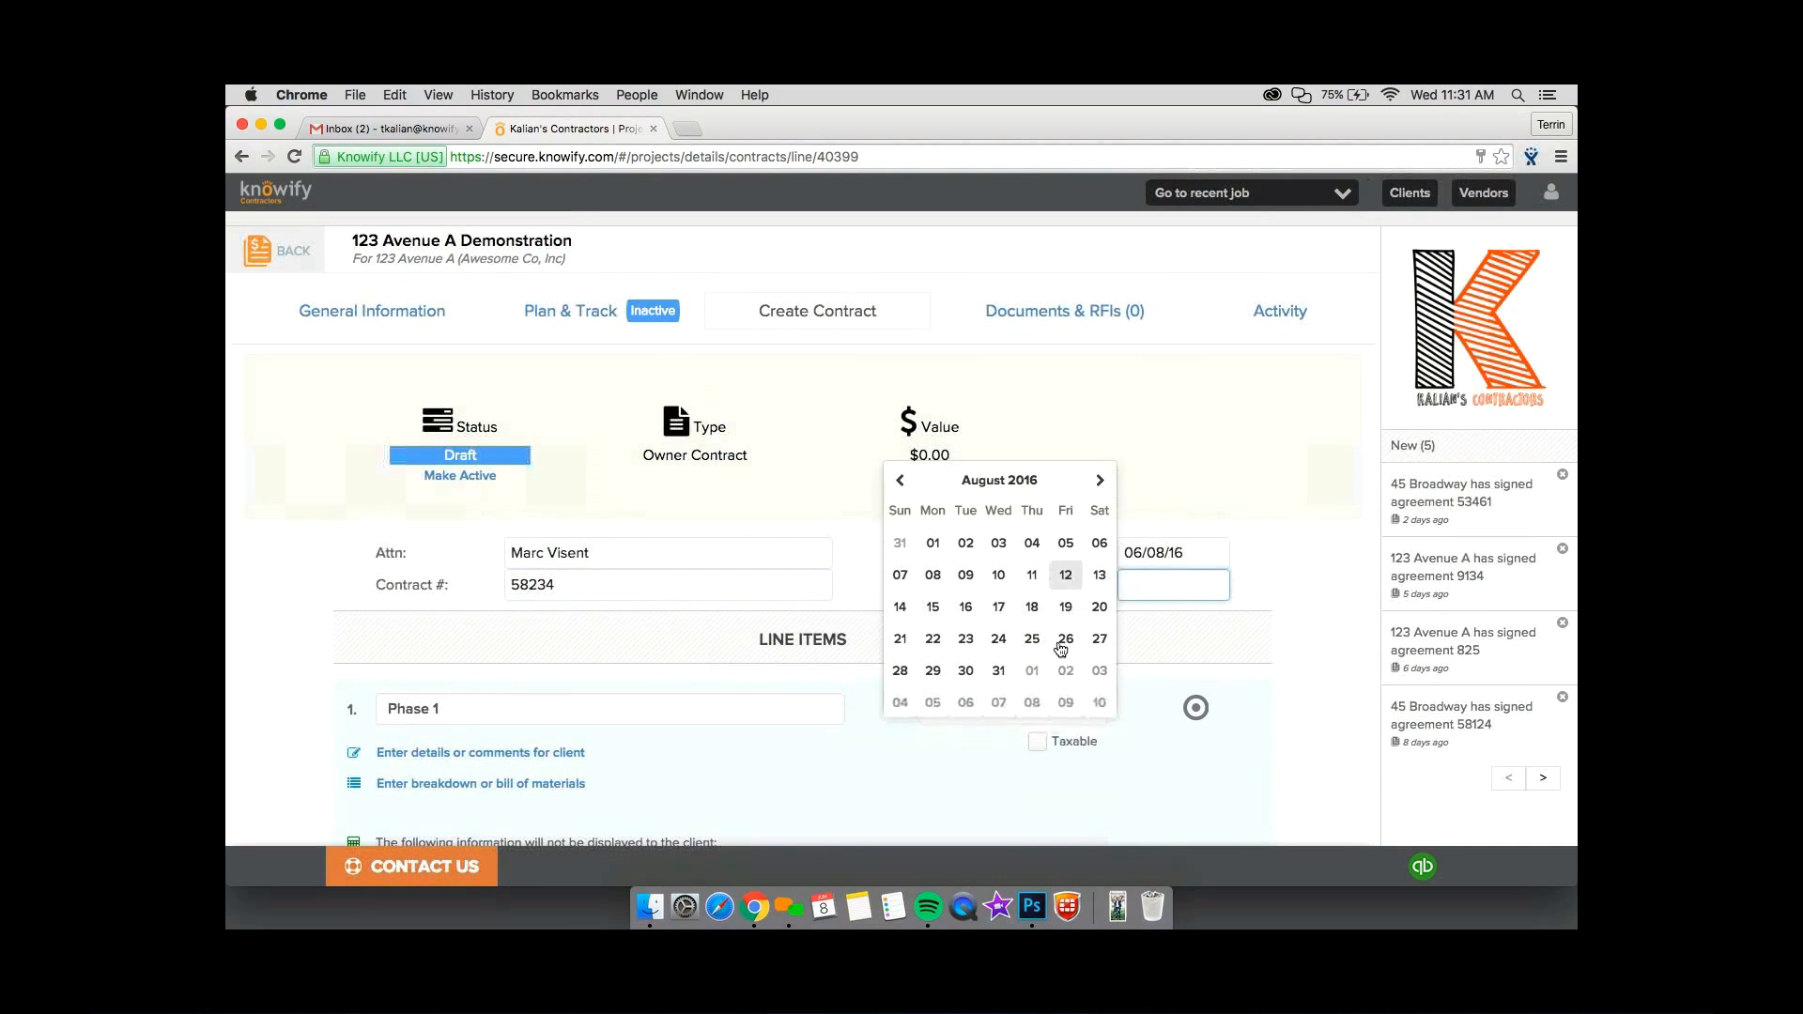
click(998, 606)
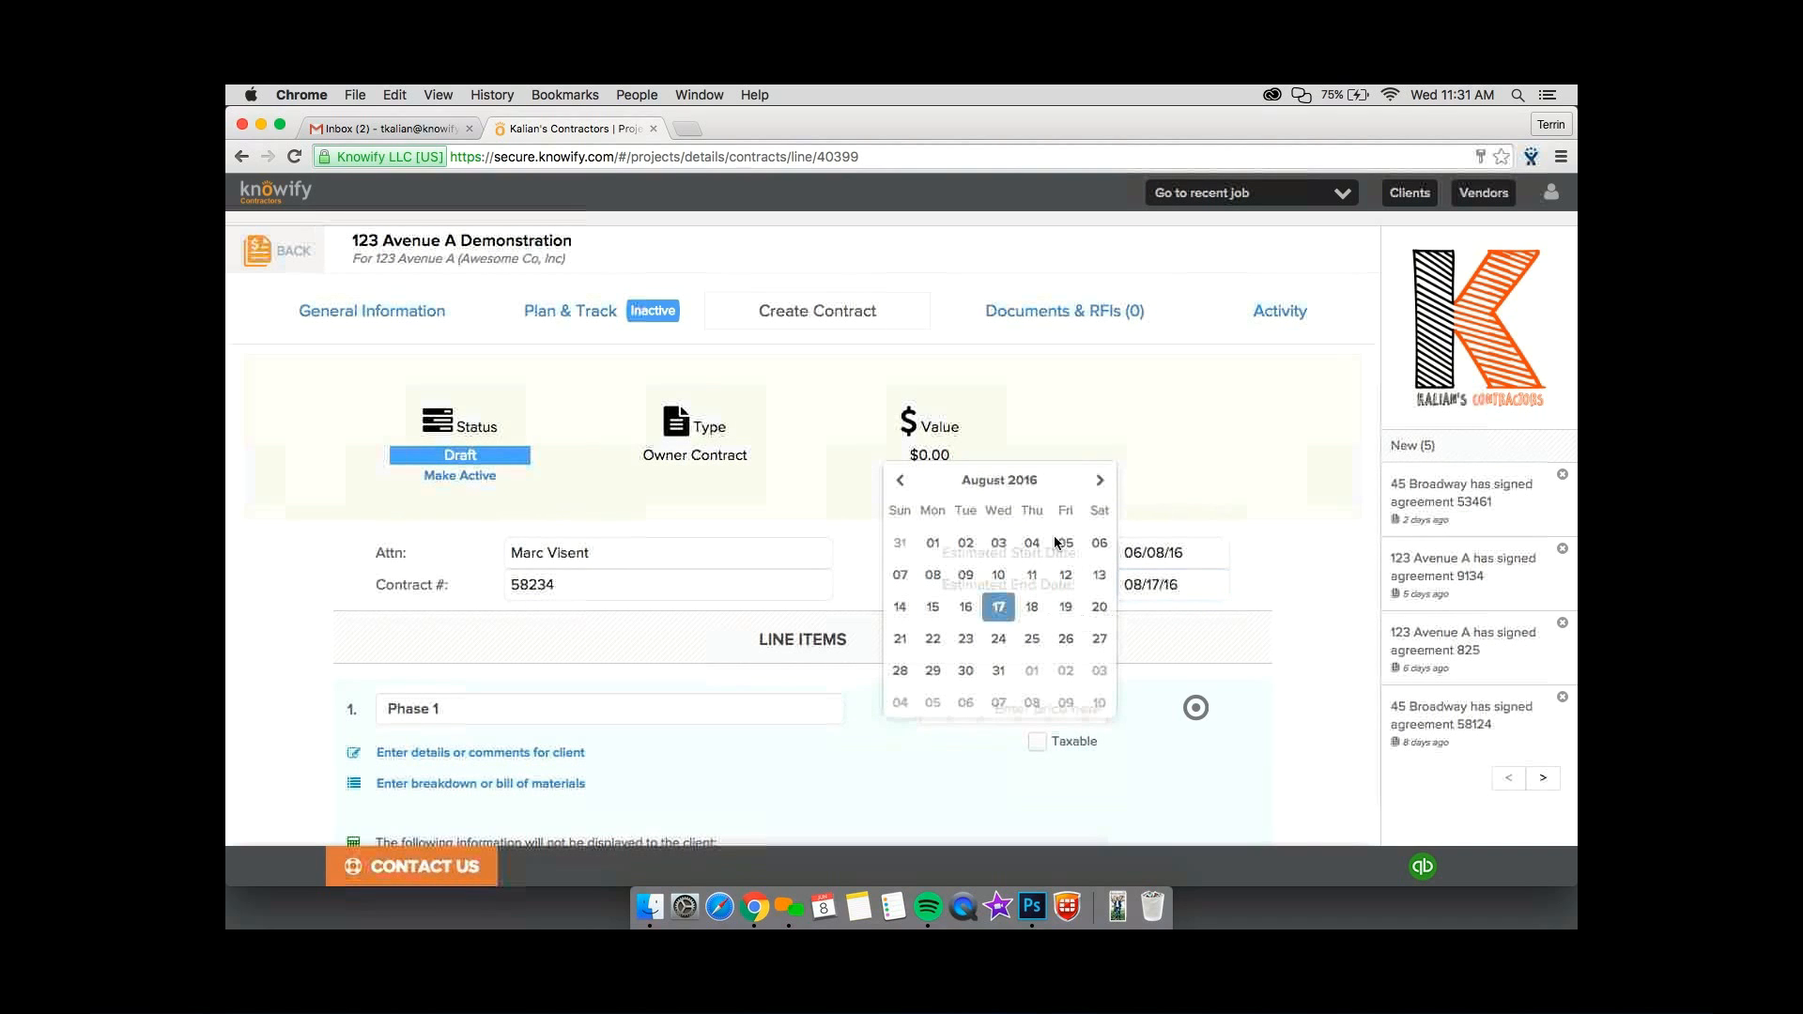
scroll(1053, 543, down, 5)
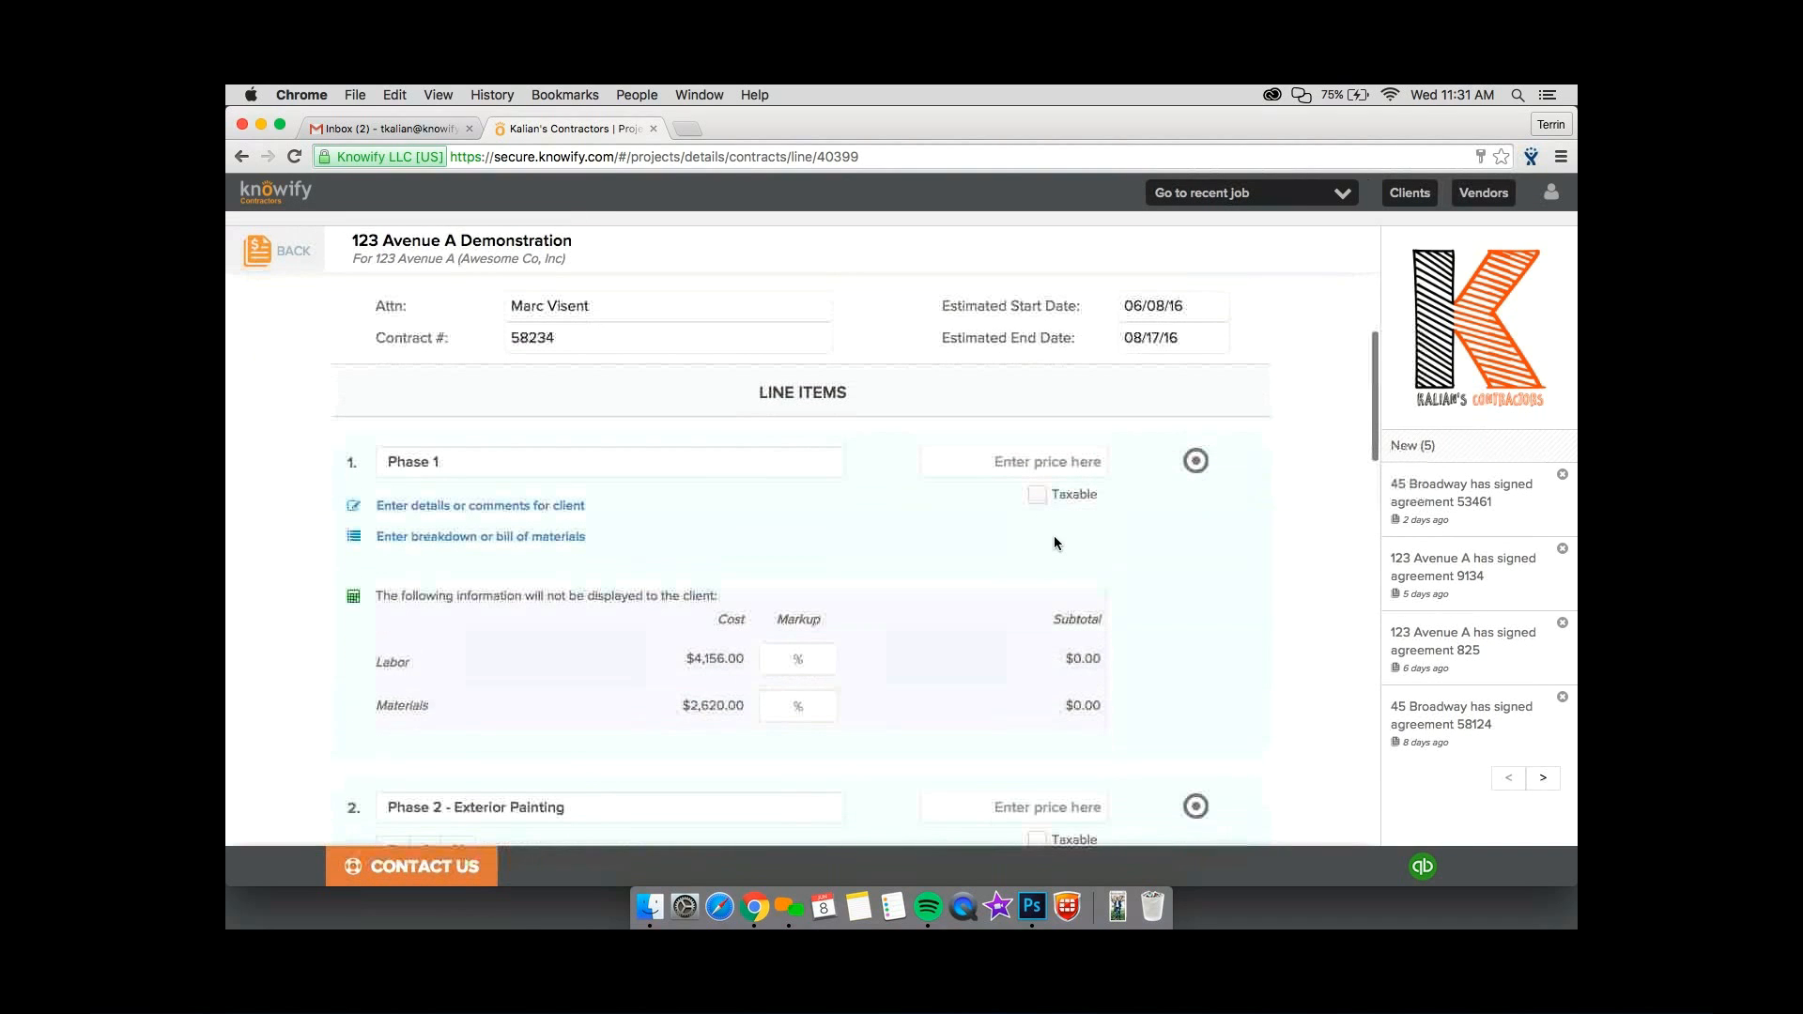
scroll(1054, 540, down, 2)
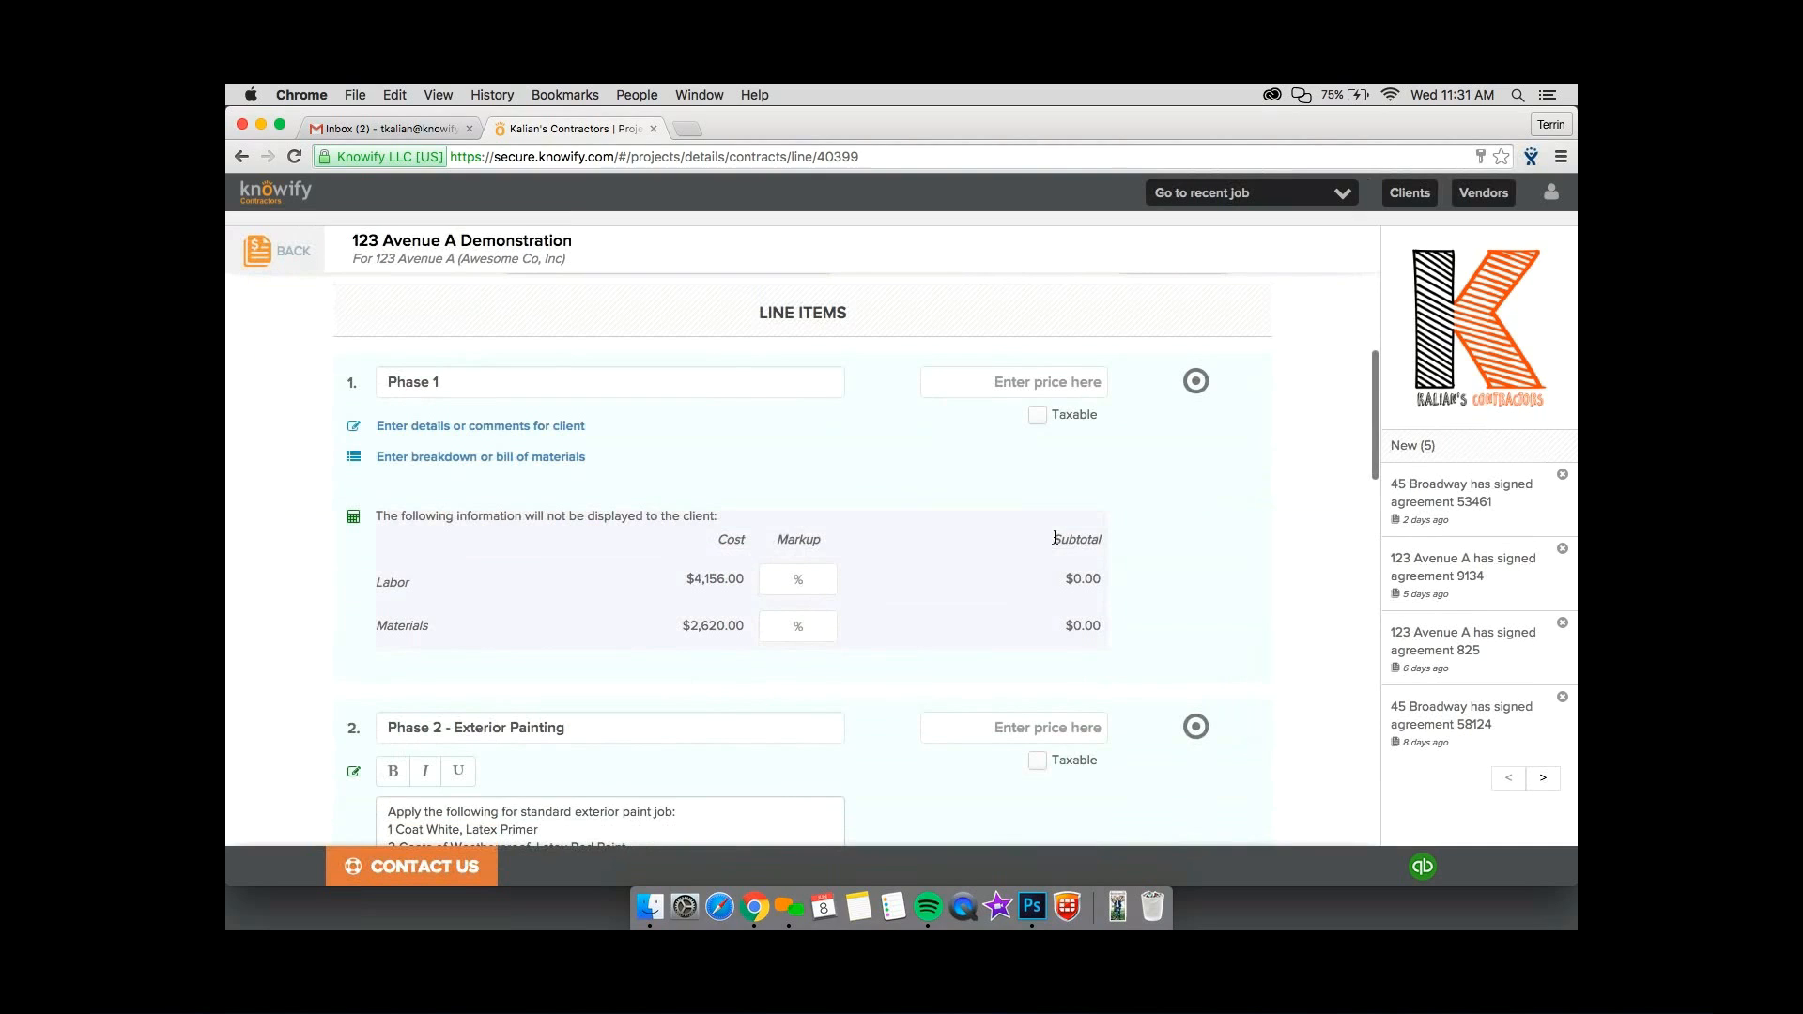
click(1040, 392)
text(9000)
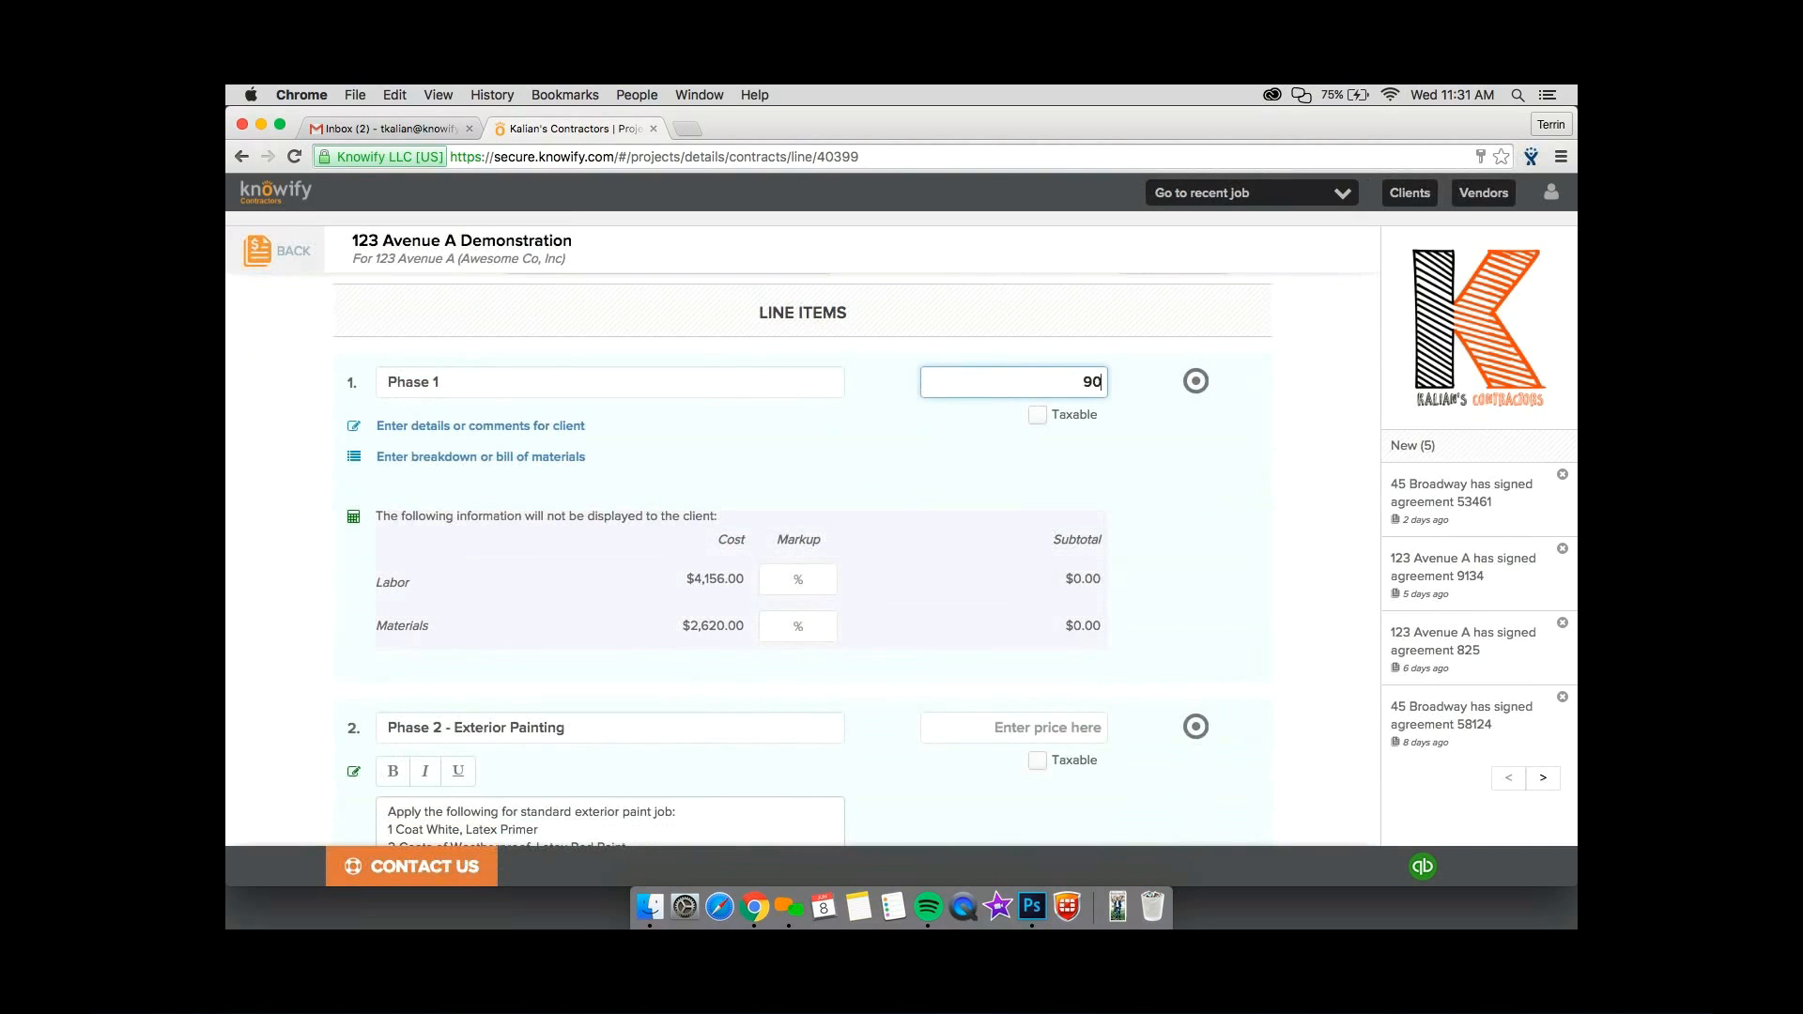
key(BackSpace)
key(BackSpace)
key(BackSpace)
key(BackSpace)
Set the Phase 1 labor markup to 50% and apply the same markup to all line items.
click(790, 575)
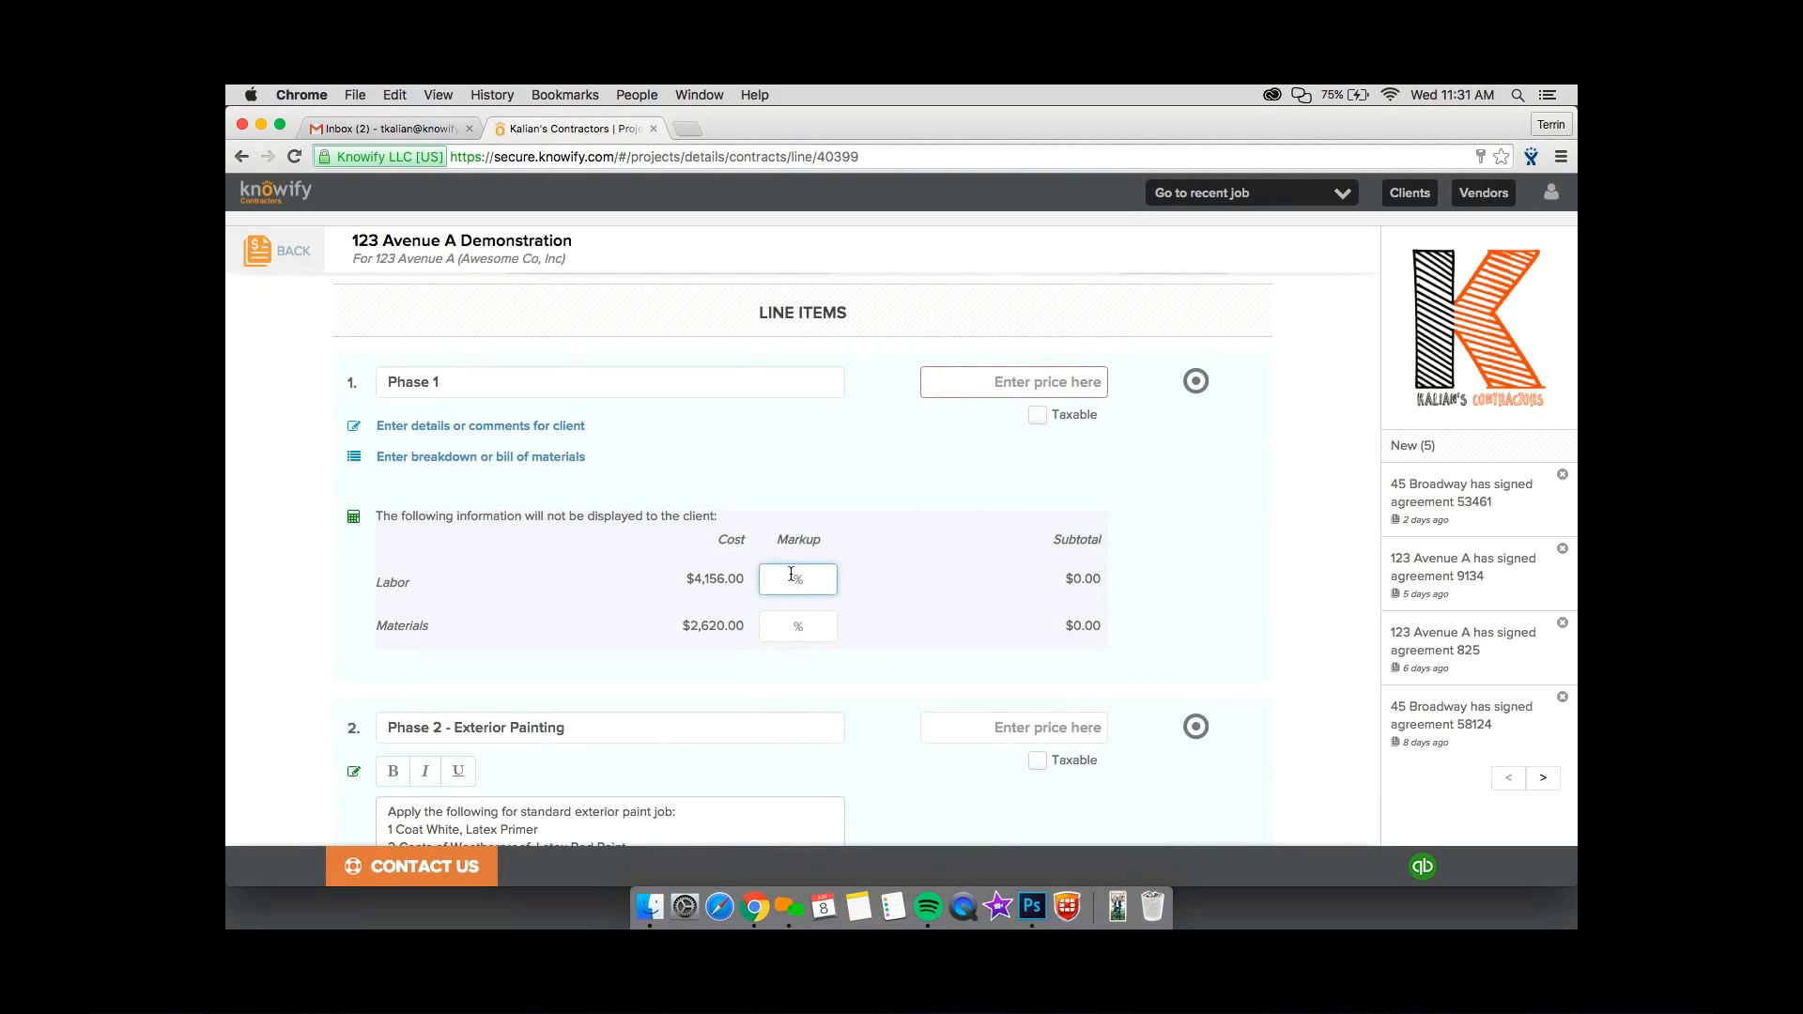
text(50)
click(808, 635)
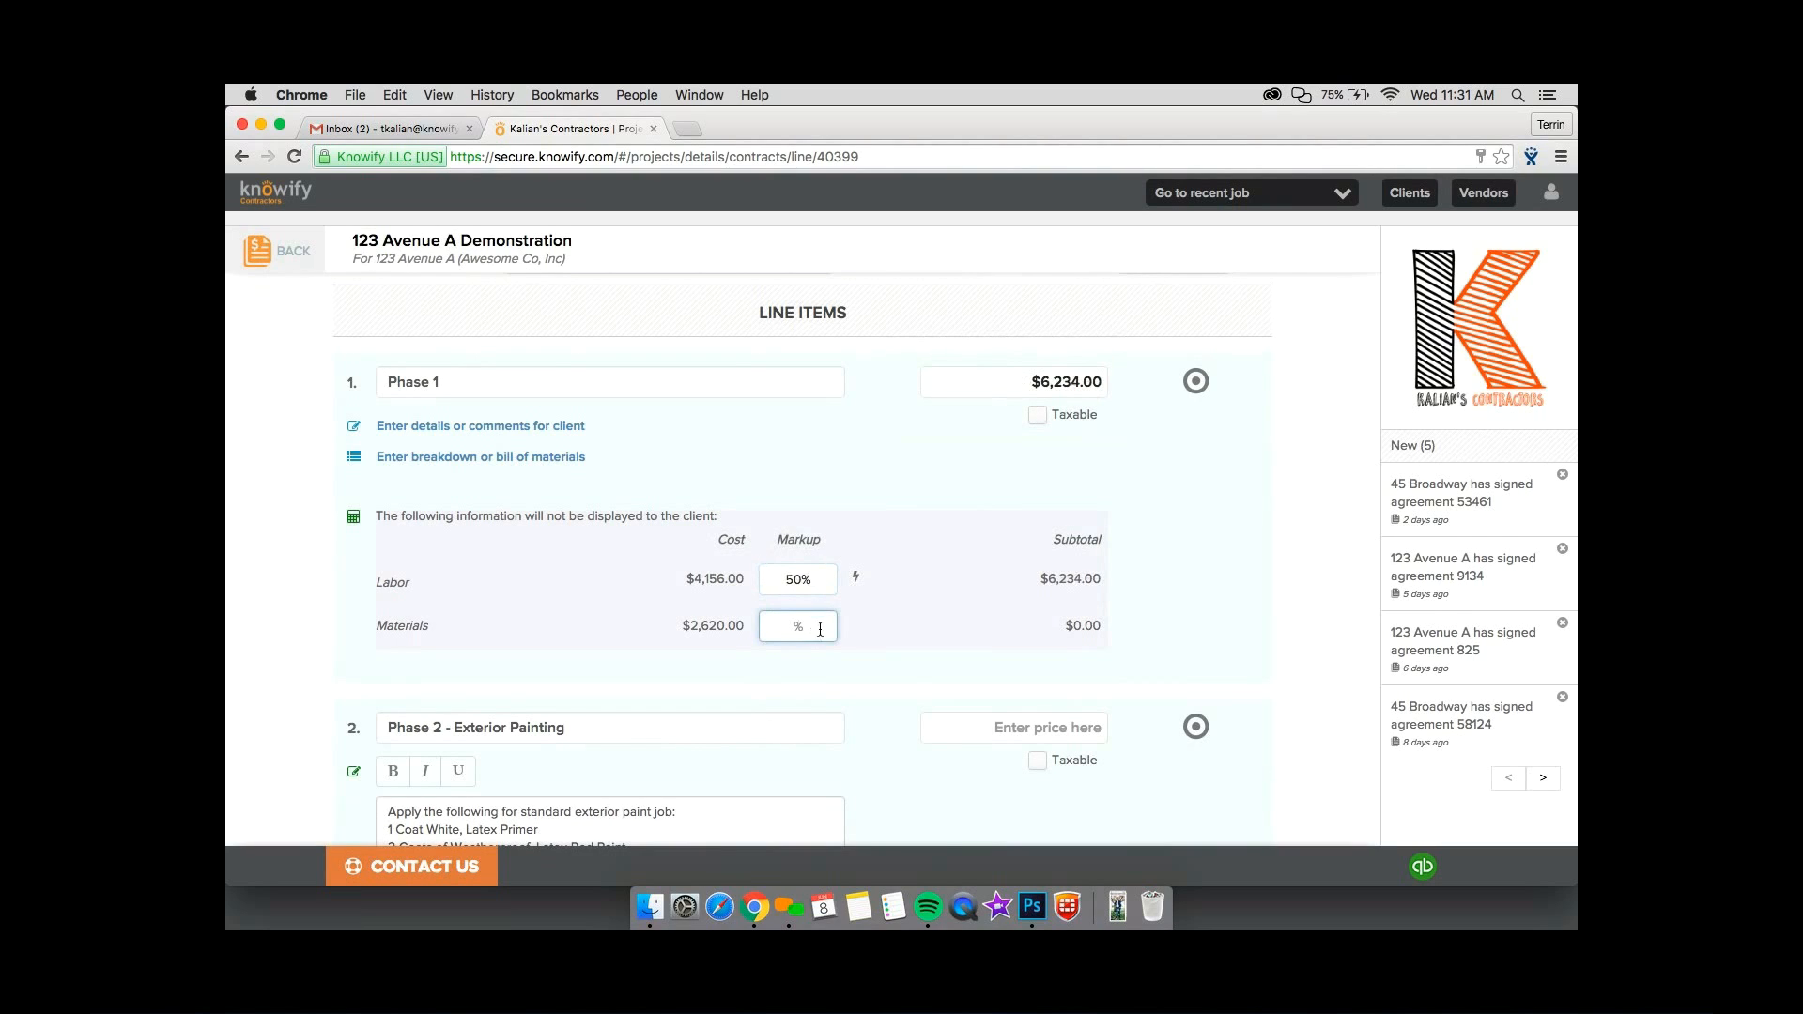
click(856, 576)
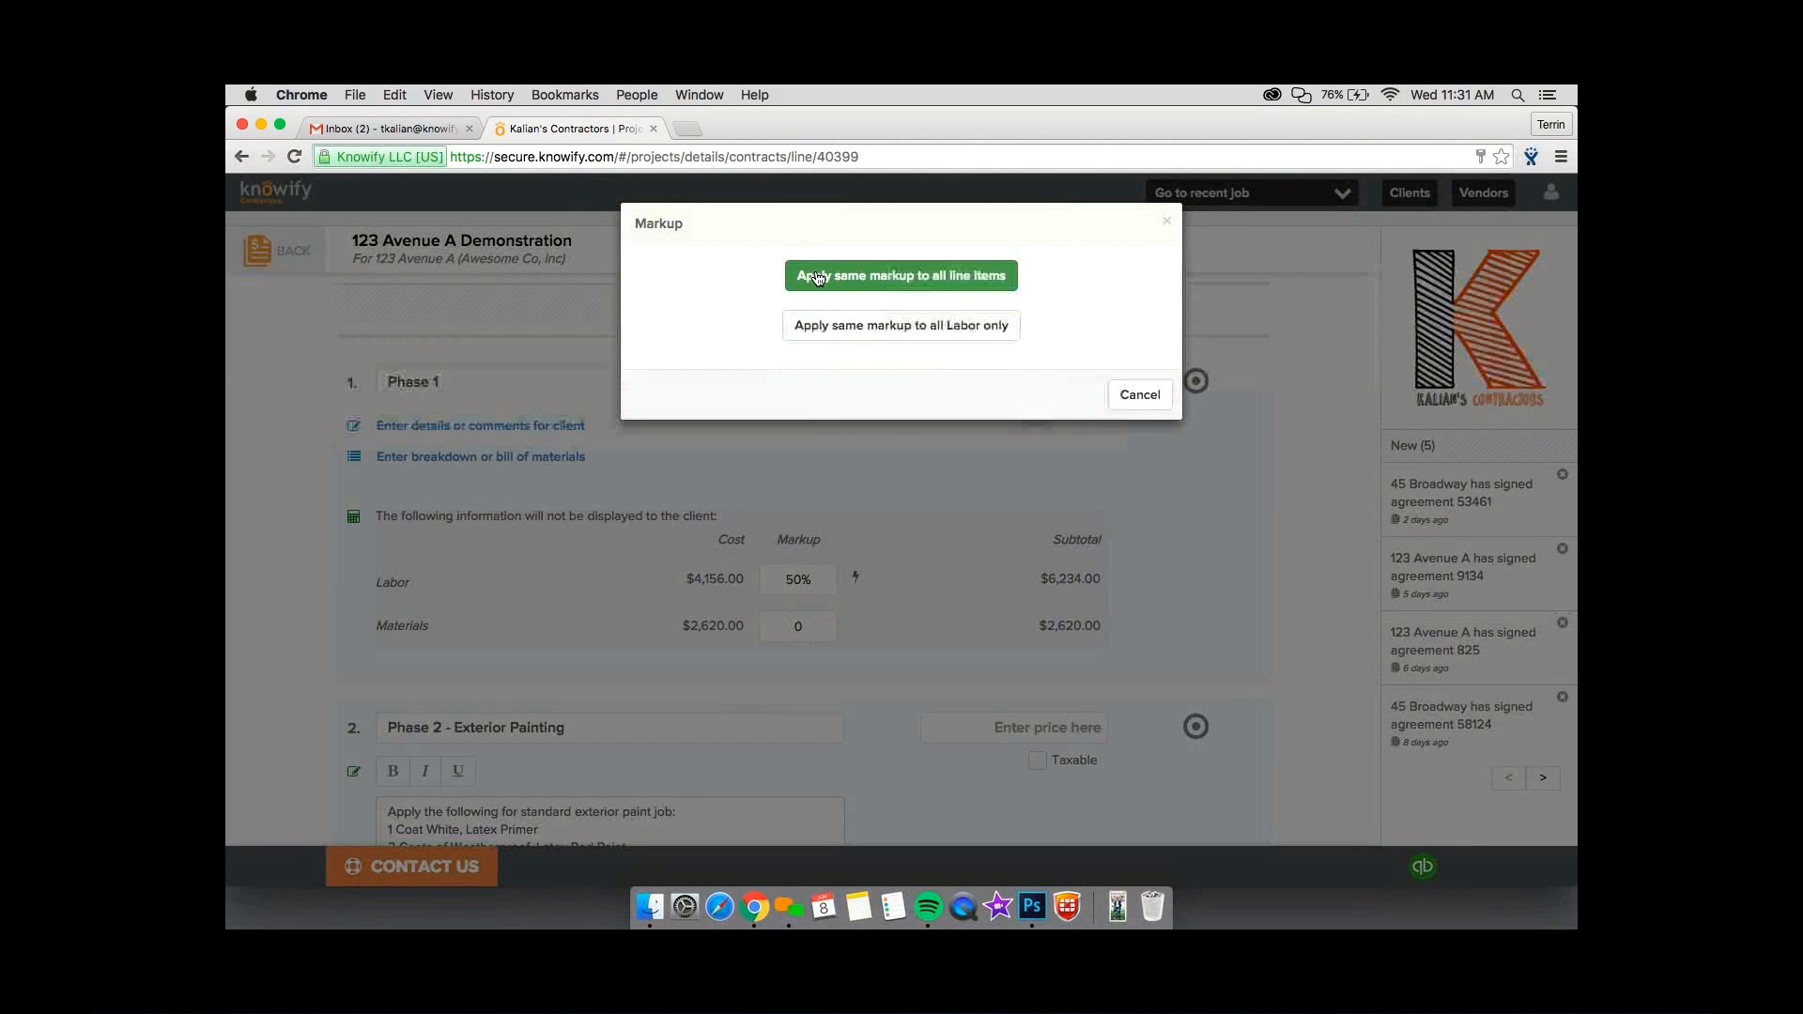
click(816, 274)
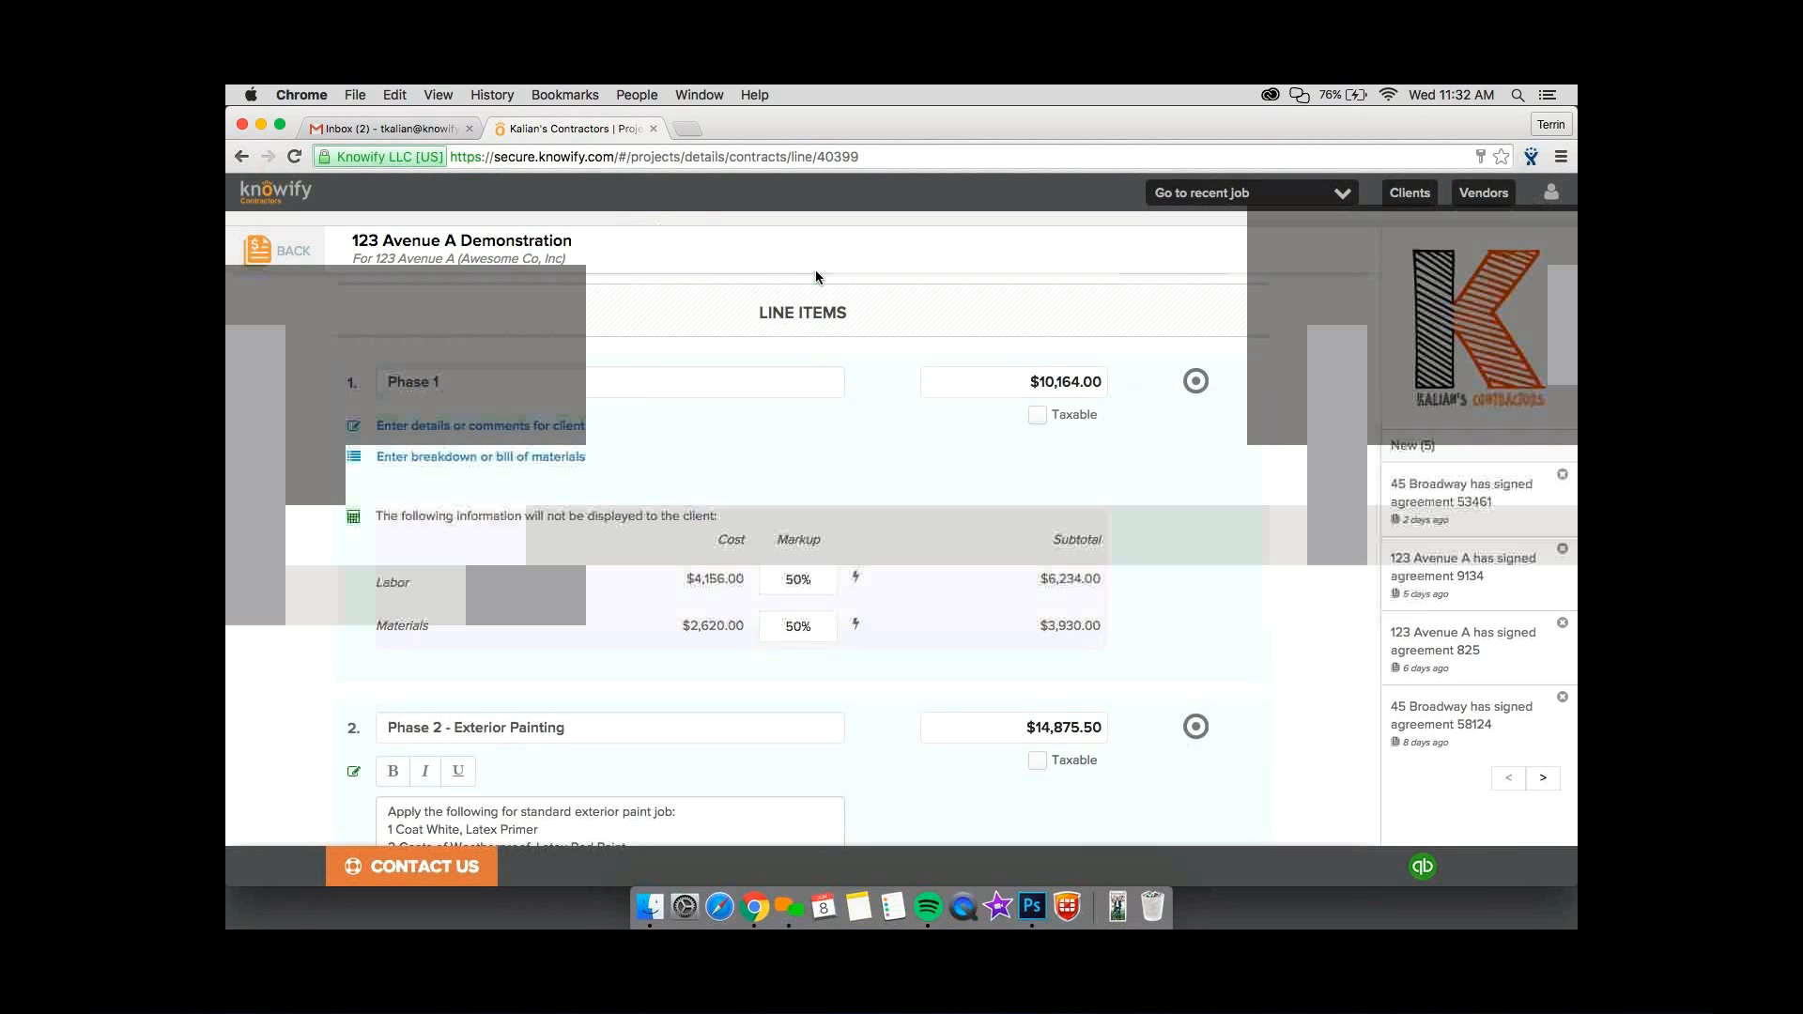
Set the Phase 1 materials markup to 40% and apply the same markup to all materials only.
double_click(794, 625)
text(40)
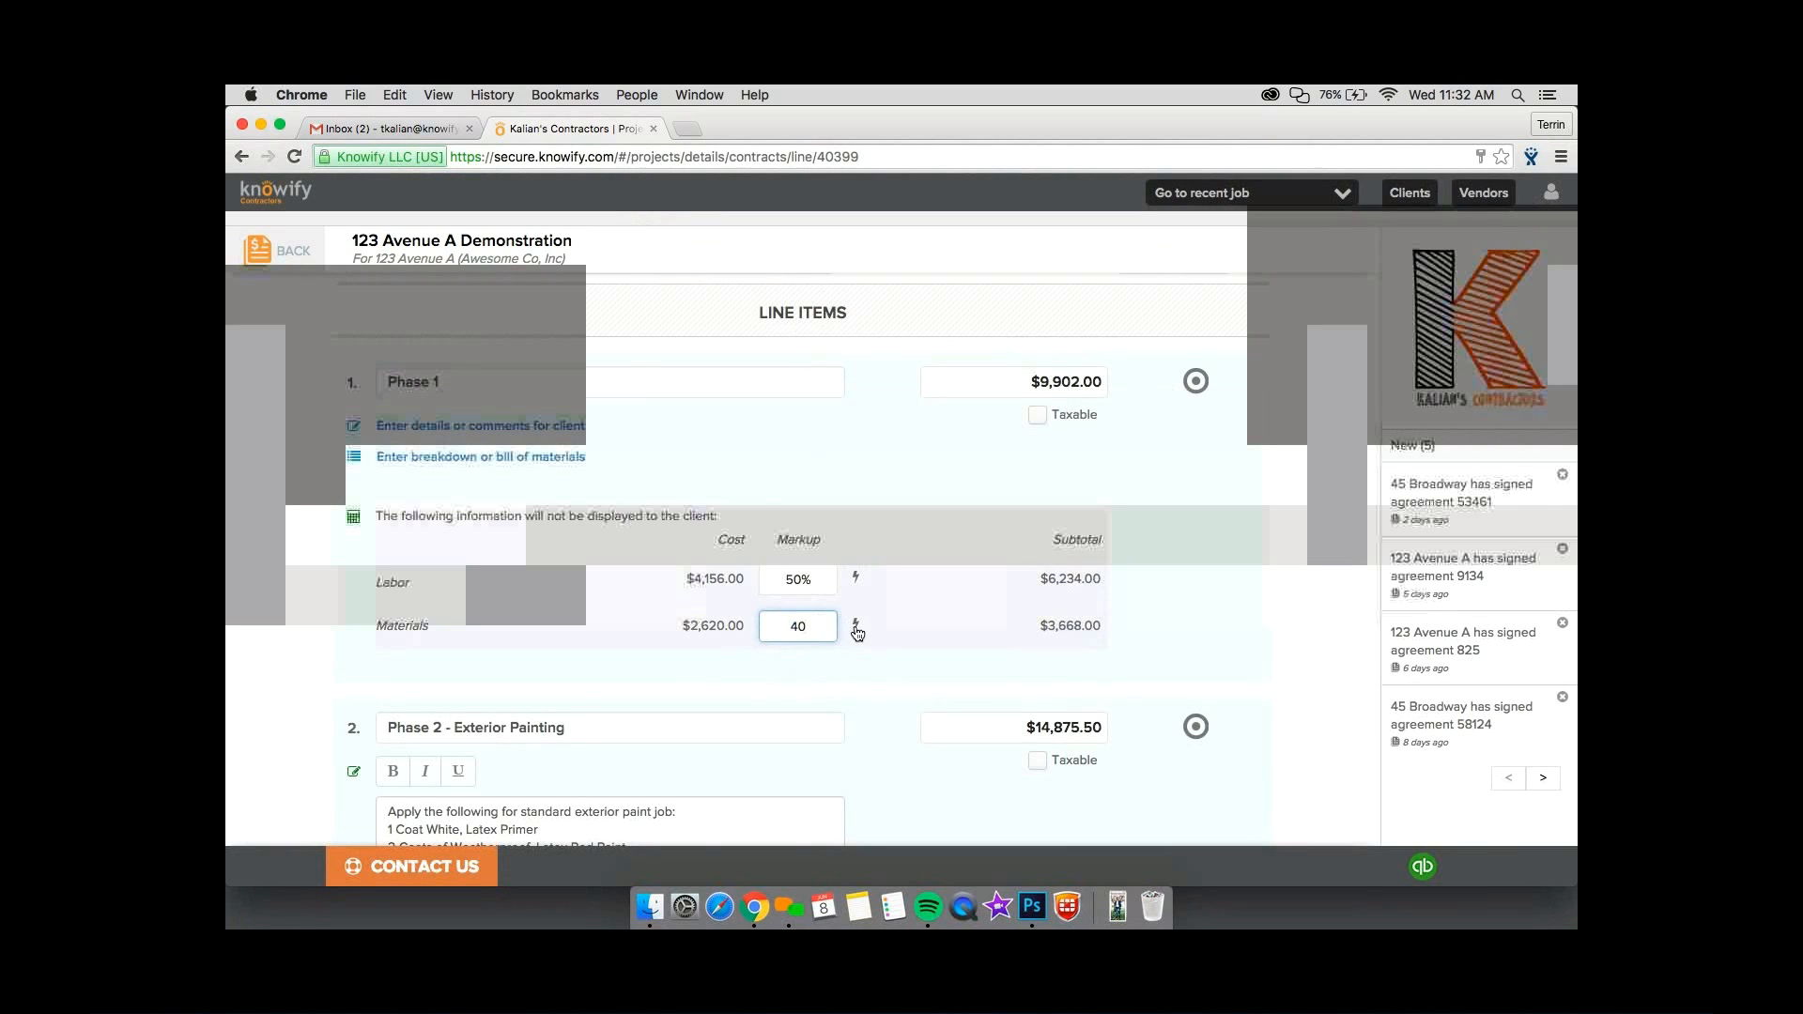
click(855, 624)
click(865, 314)
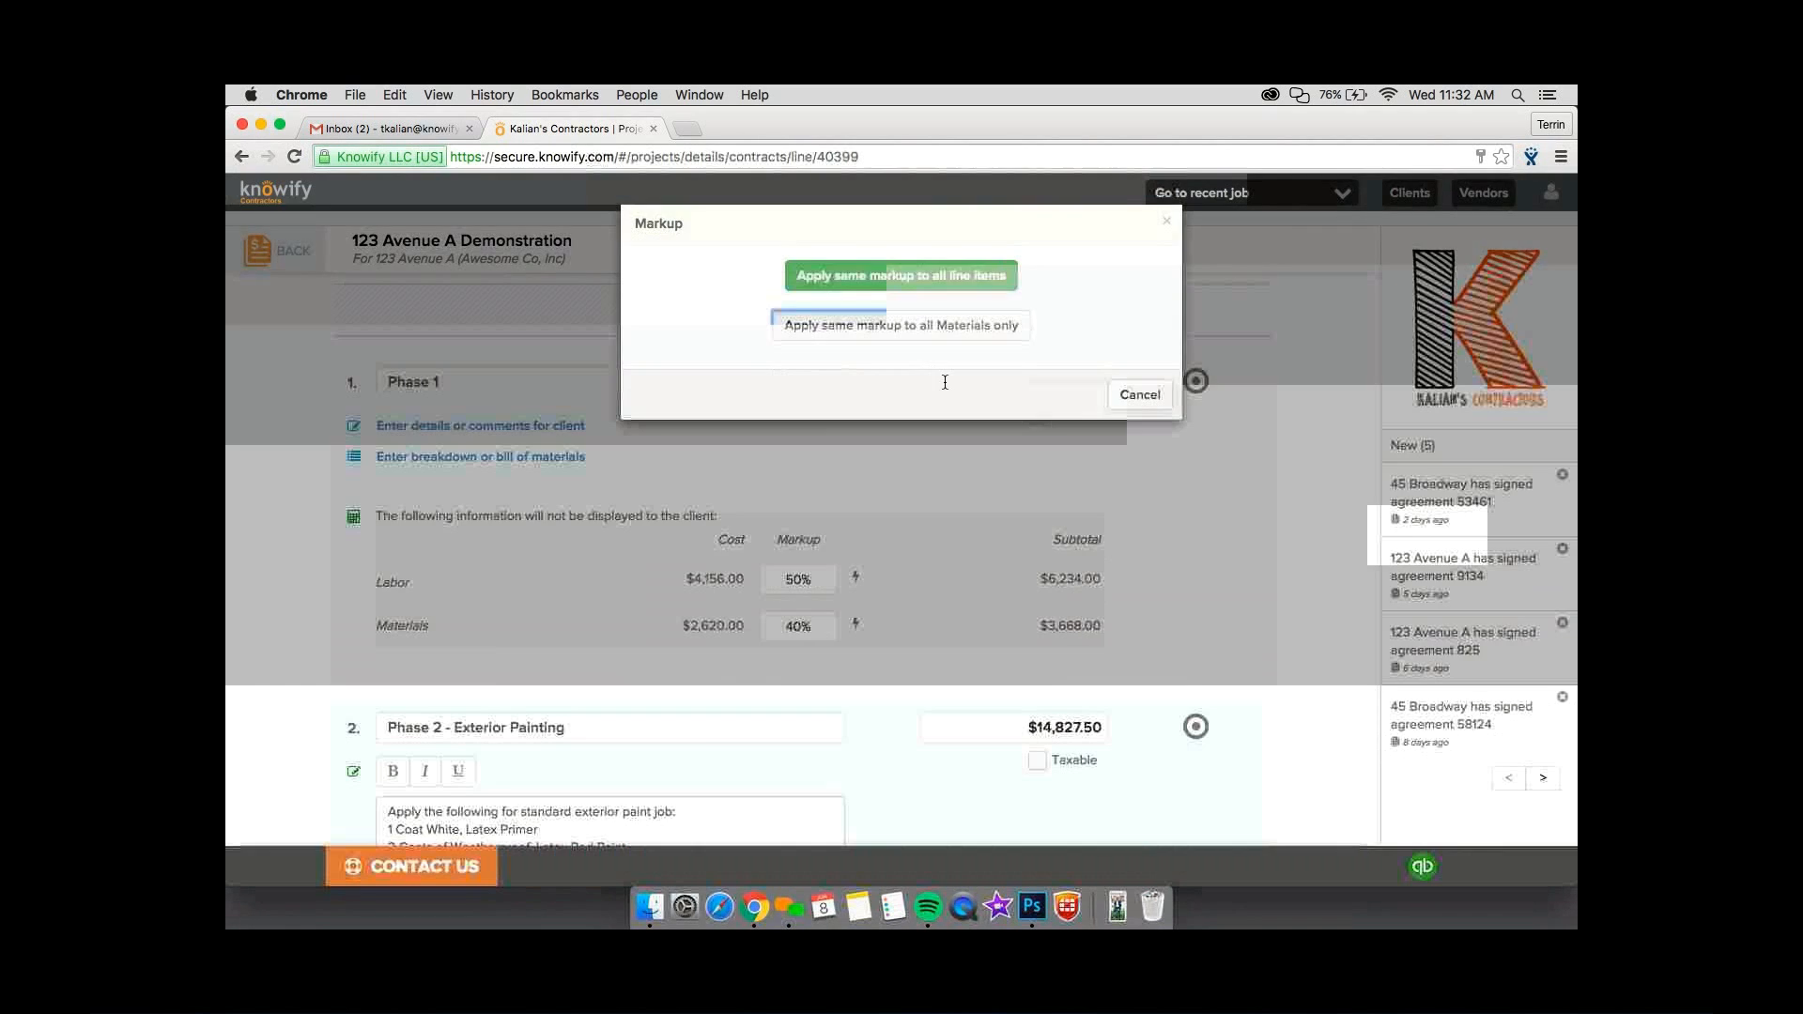
Set the Phase 1 line item price to $9,900 and the Phase 2 - Exterior Painting price to $14,800.
drag(942, 382, 1108, 373)
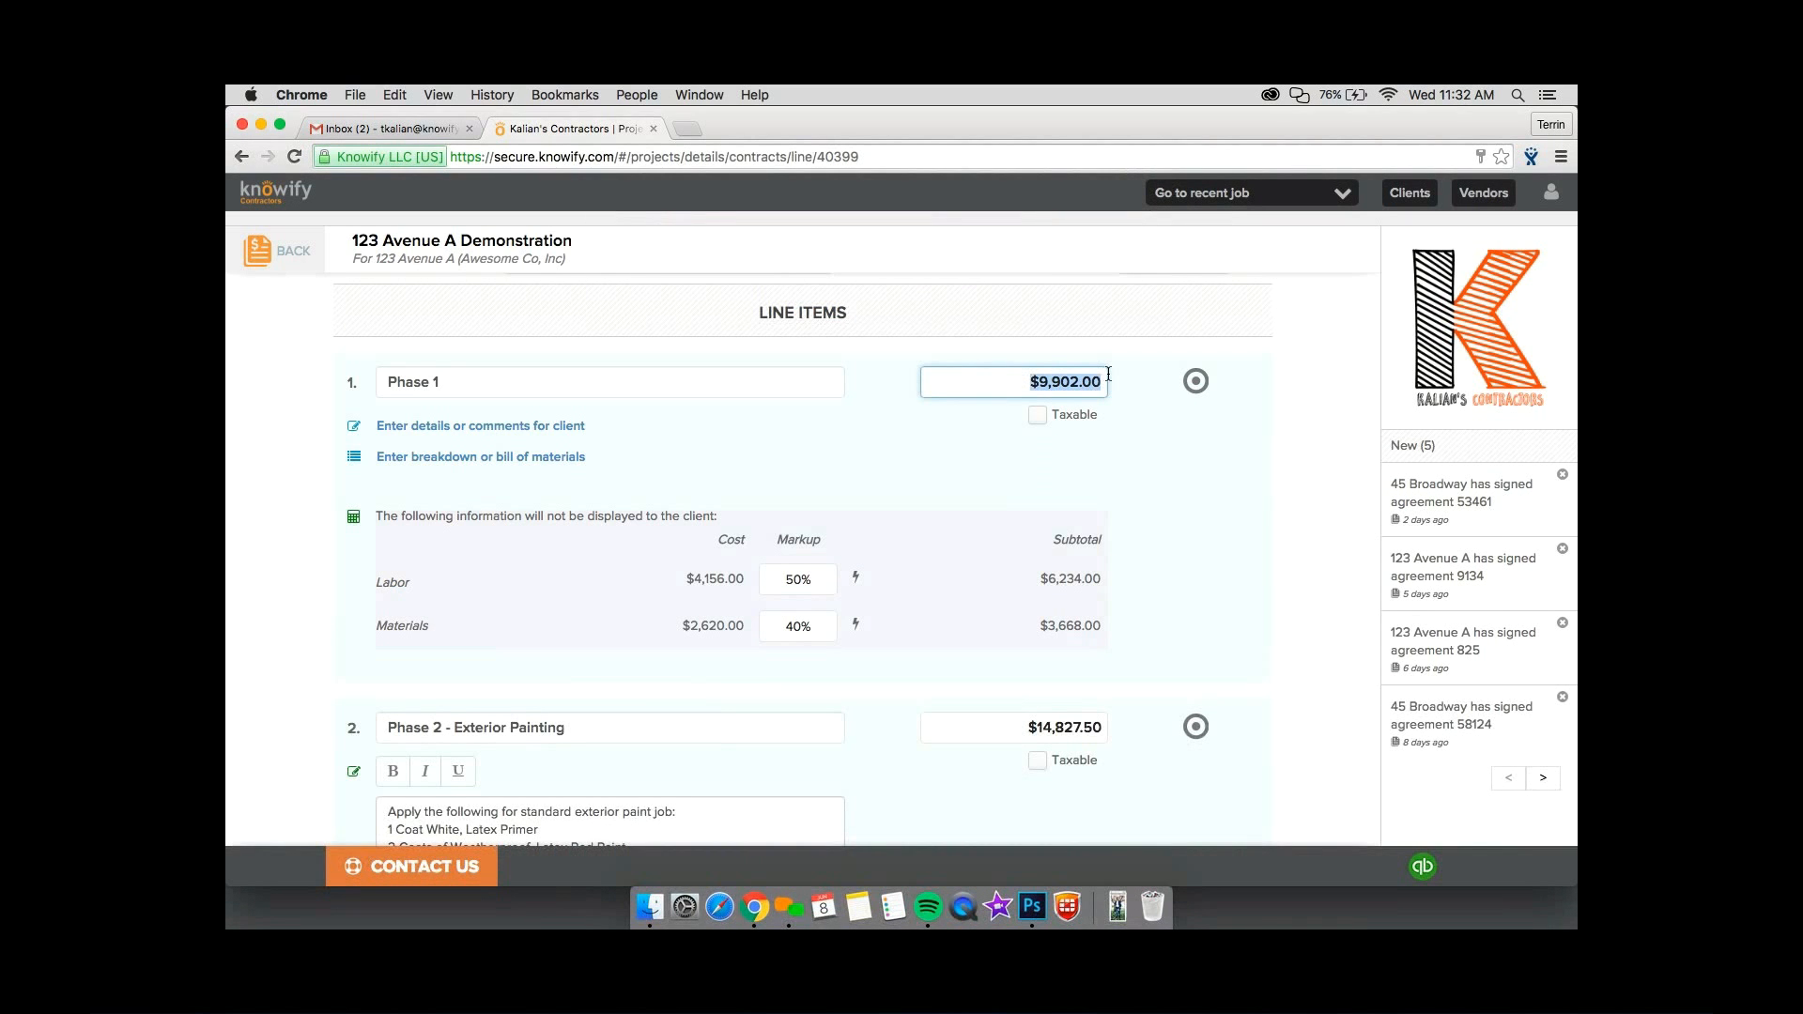
text(9900)
click(1085, 515)
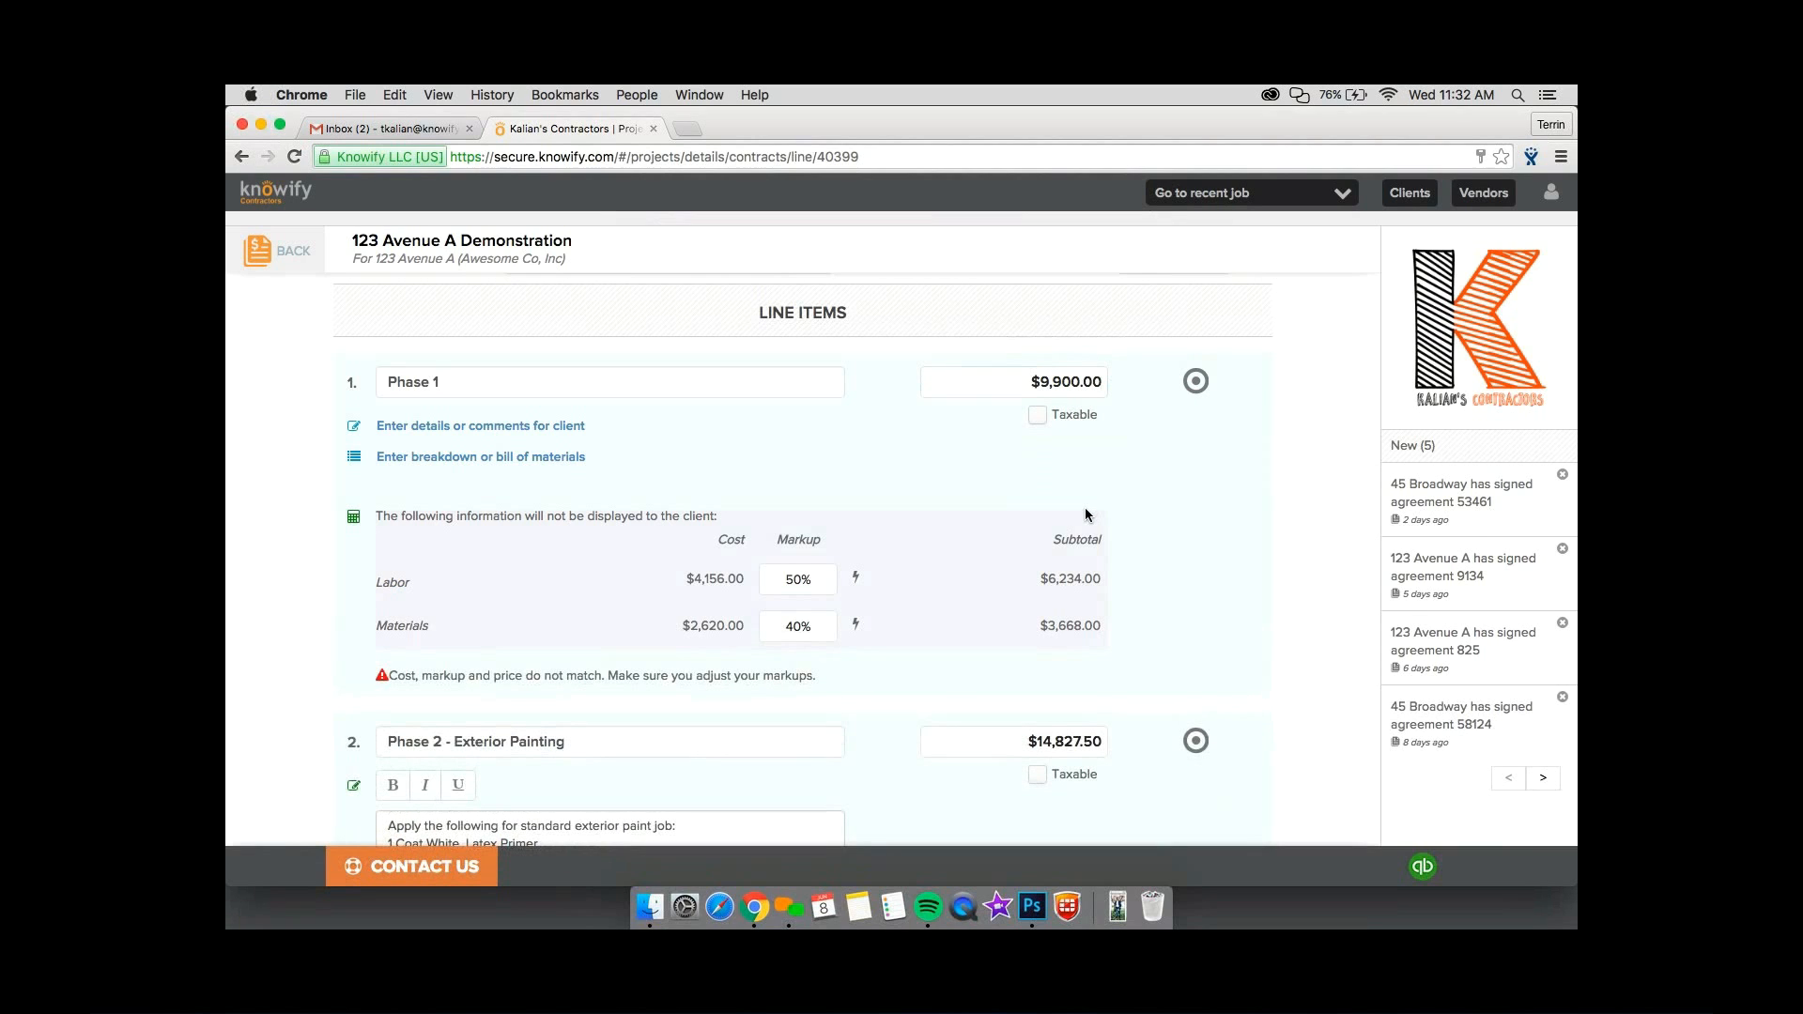
scroll(1032, 677, down, 2)
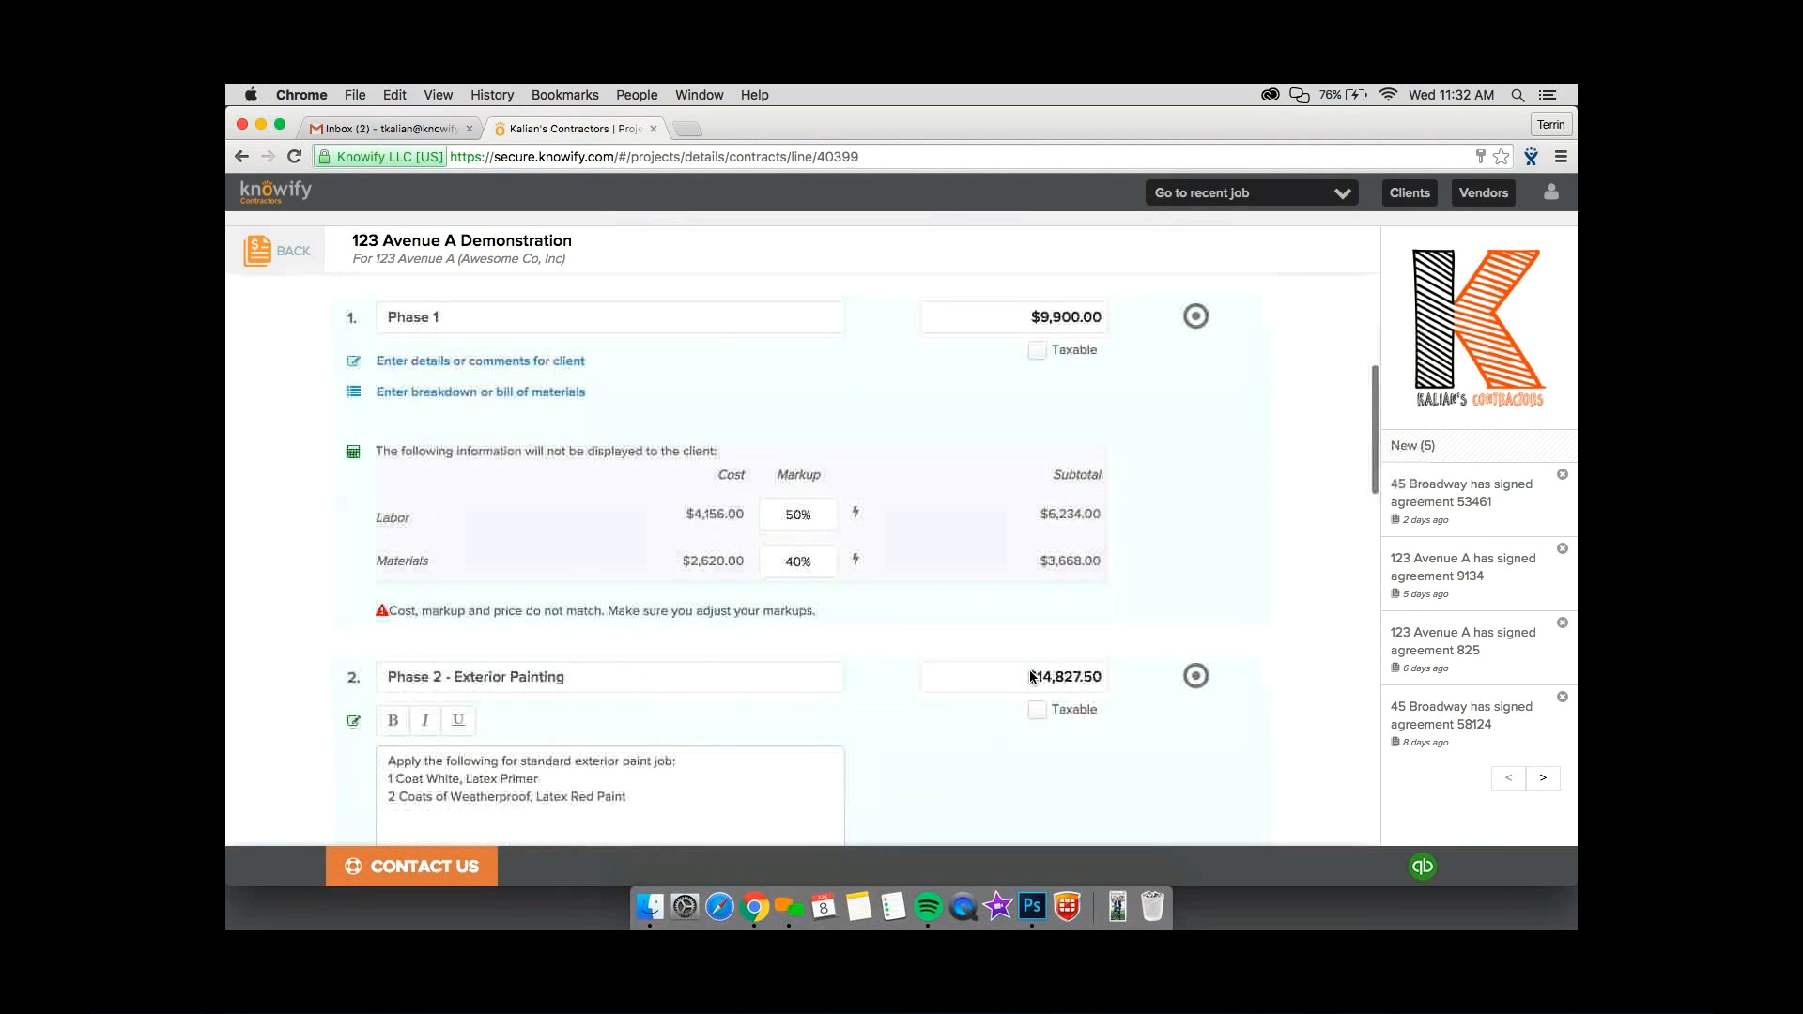
drag(1031, 677, 1105, 676)
text(14800)
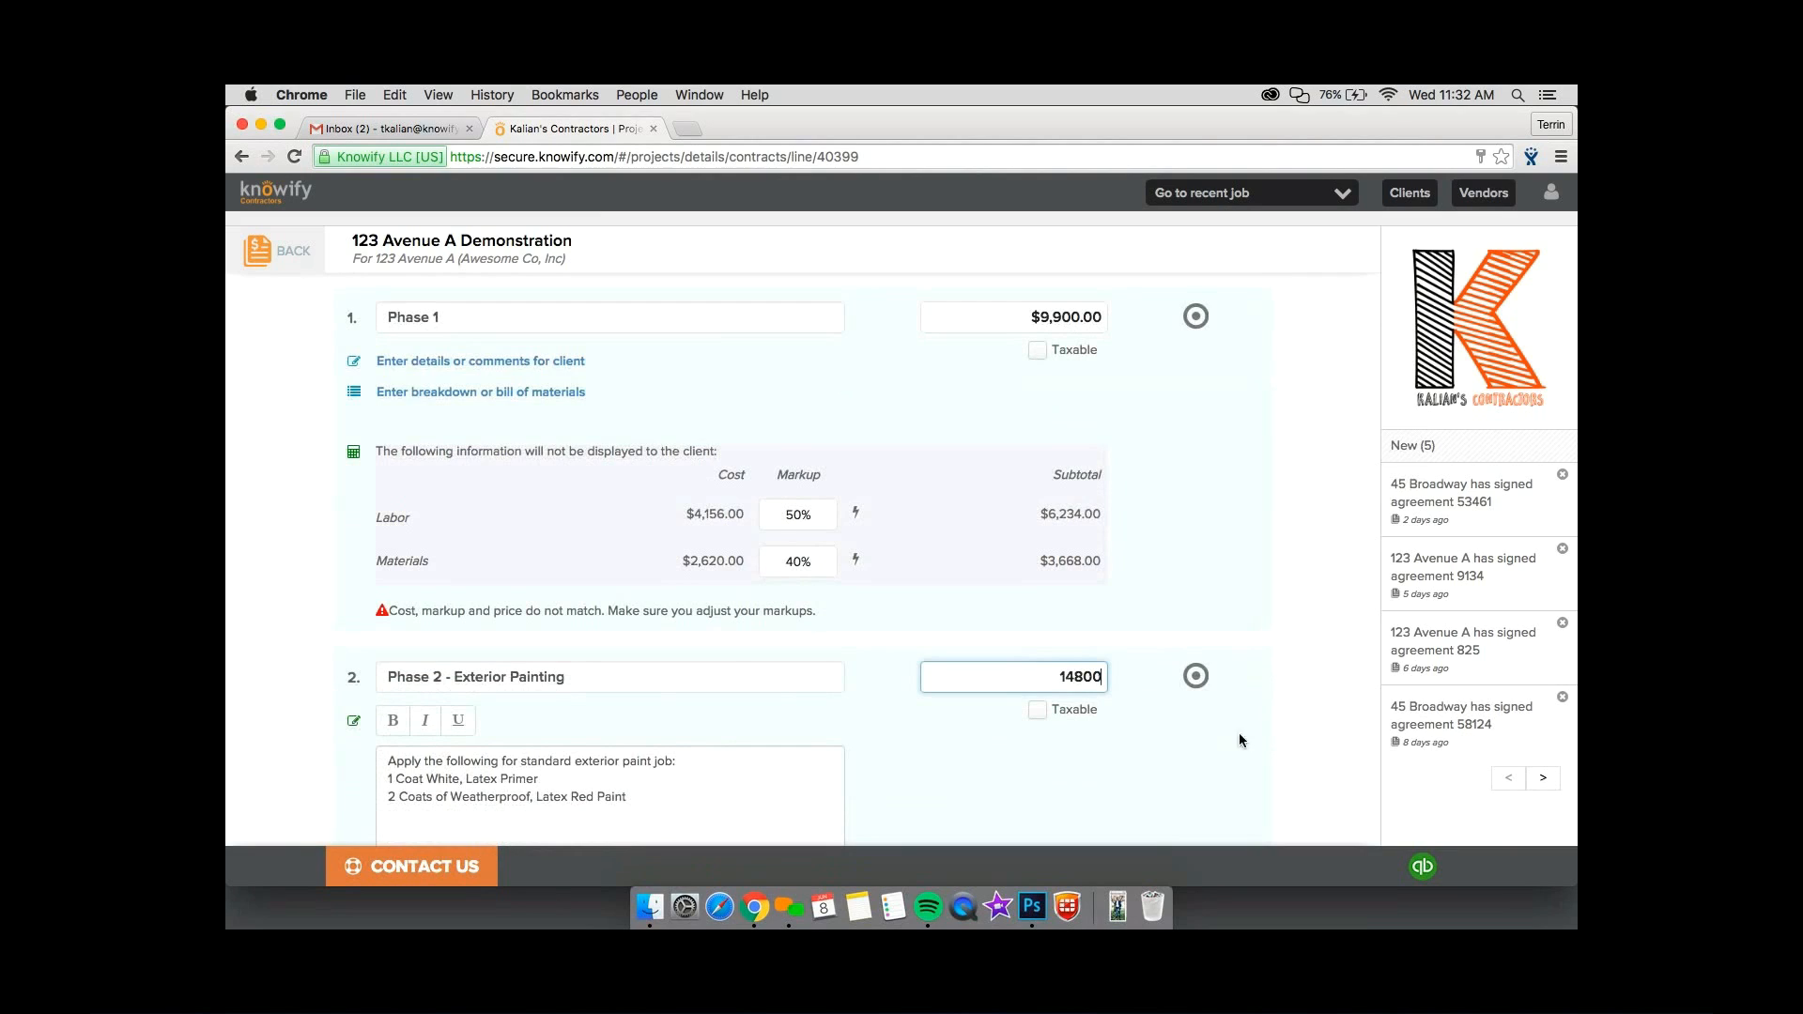
click(1104, 577)
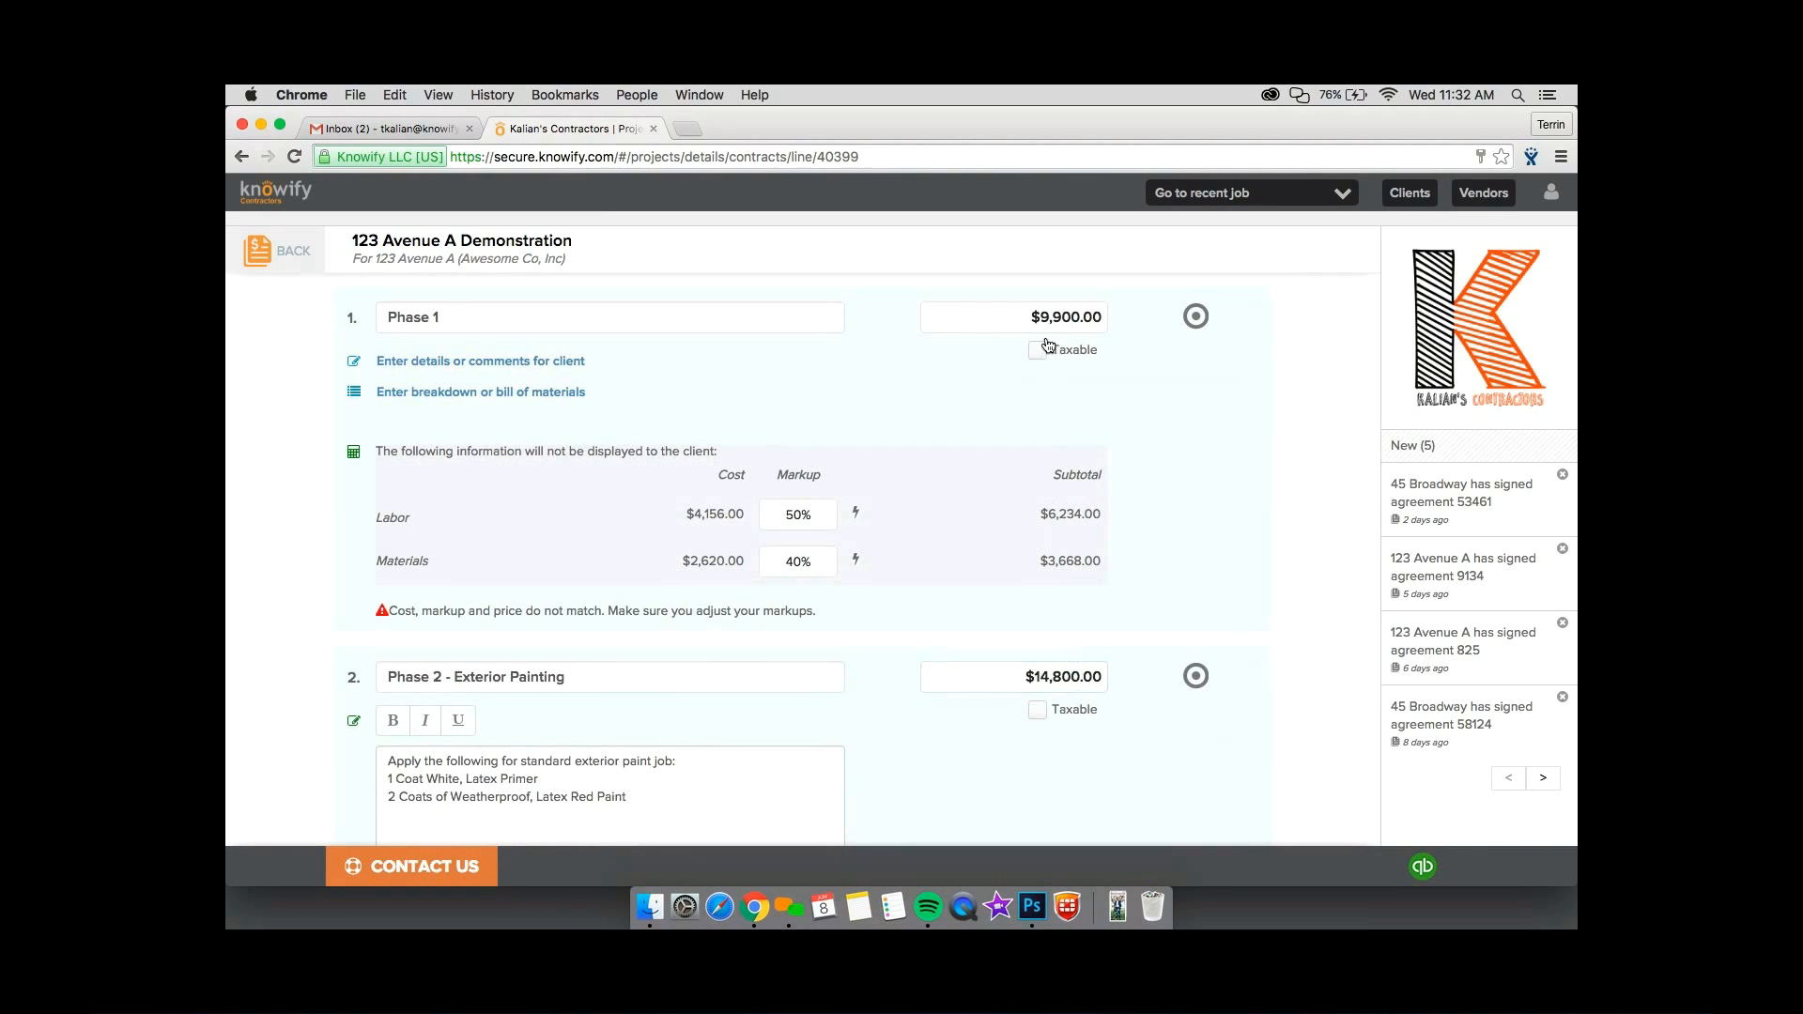
Mark the Phase 1 and Phase 2 - Exterior Painting line items as taxable.
click(1042, 350)
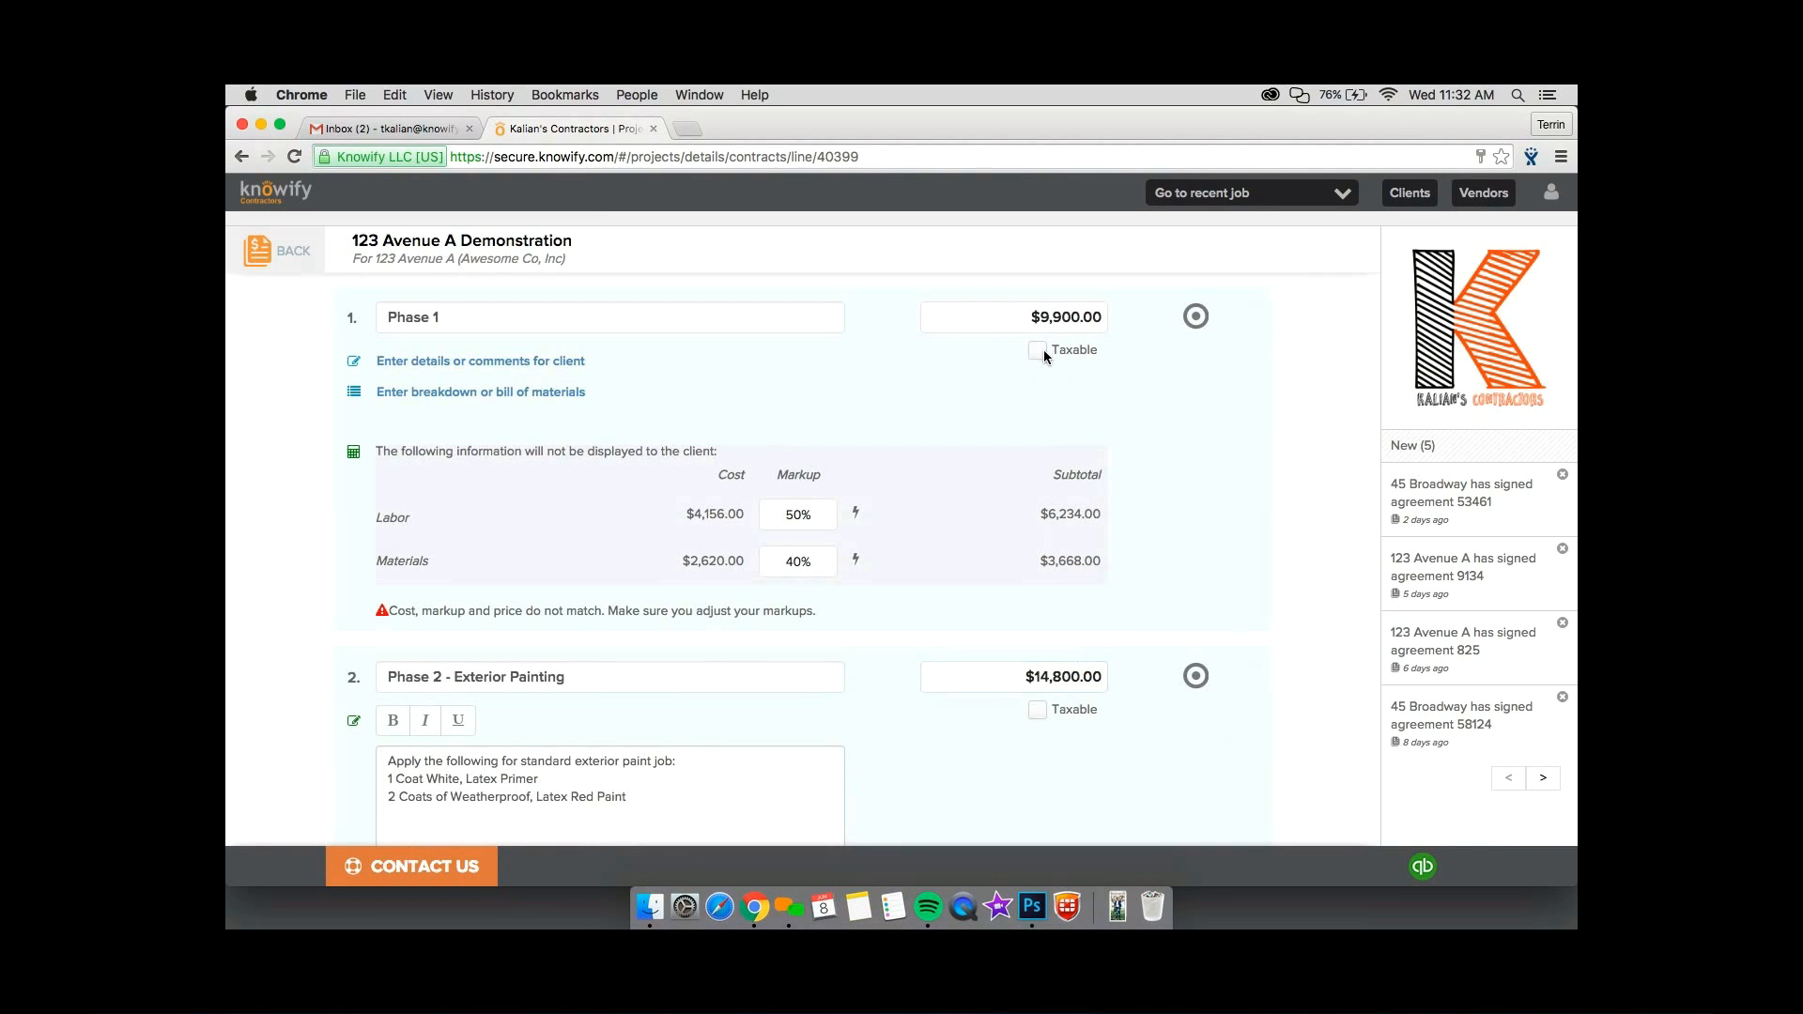
click(1039, 711)
Add a bill of materials to the Phase 1 line item by copying the materials from the plan.
scroll(627, 402, down, 1)
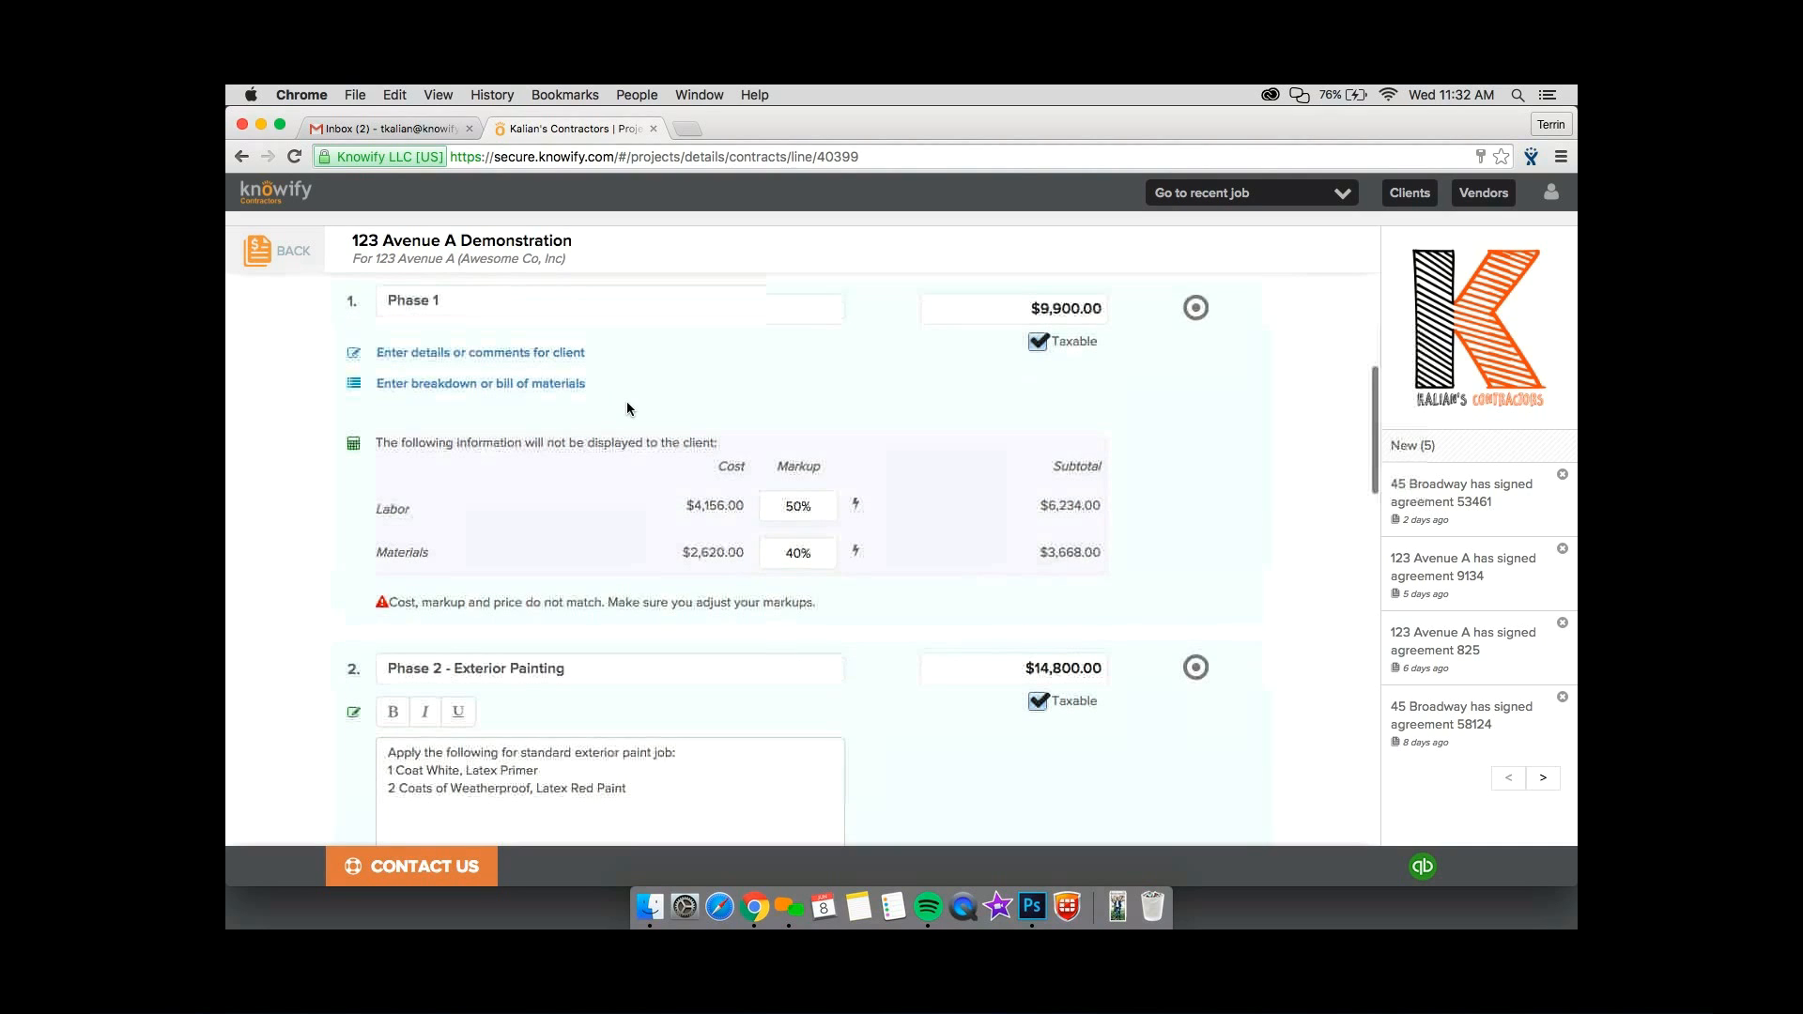
click(563, 383)
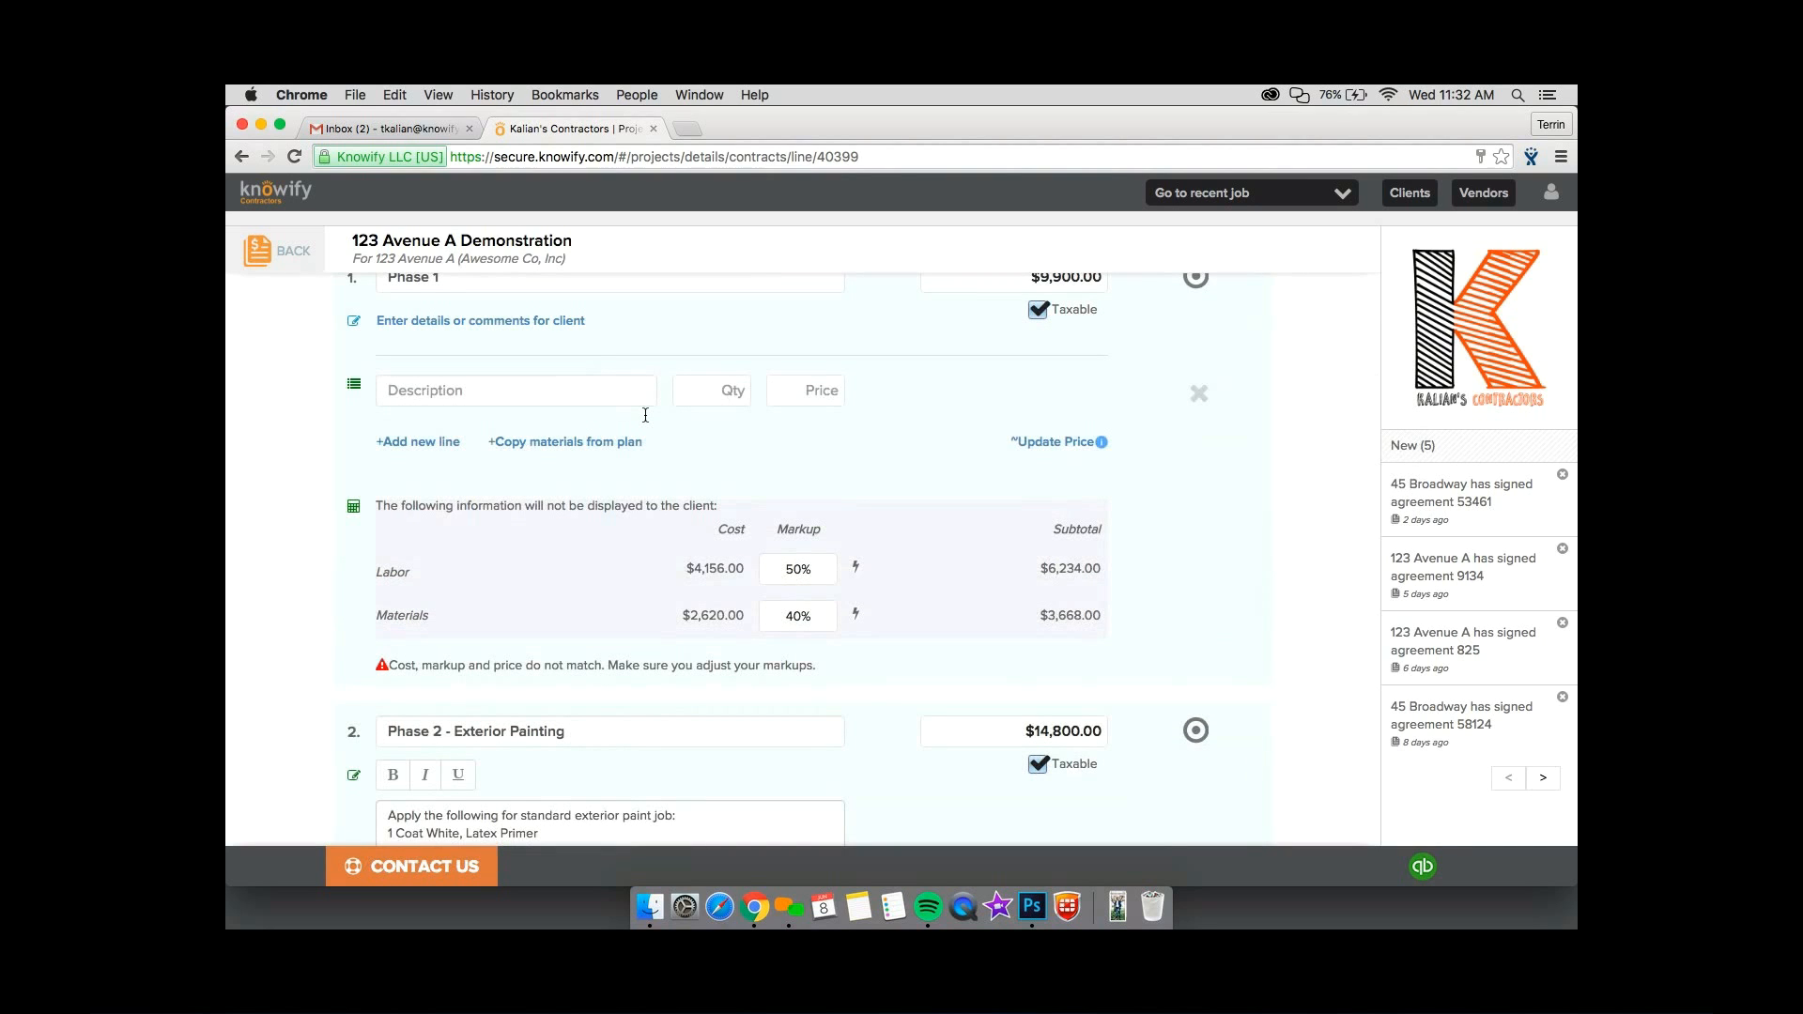
click(564, 441)
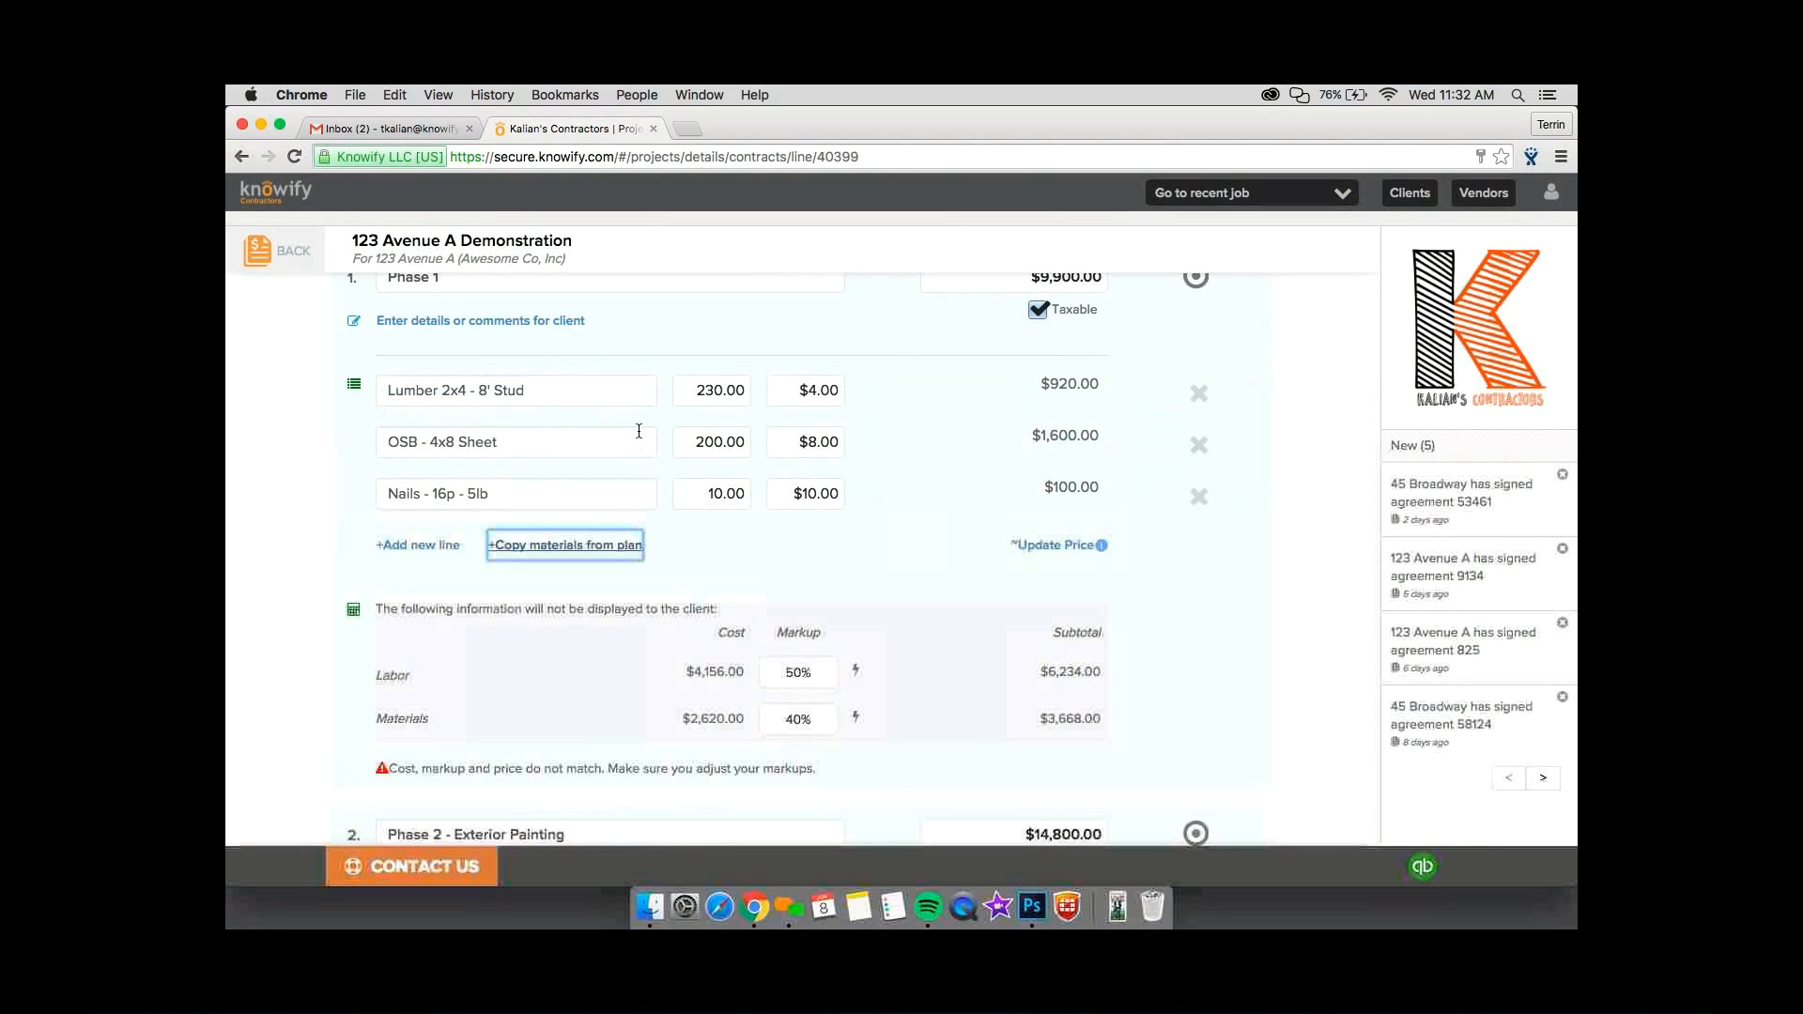
mouse_move(1035, 379)
mouse_down()
mouse_move(1093, 504)
mouse_move(1042, 427)
mouse_move(1024, 362)
mouse_move(1103, 492)
mouse_move(1041, 370)
mouse_up()
click(1024, 362)
click(1103, 492)
click(1041, 370)
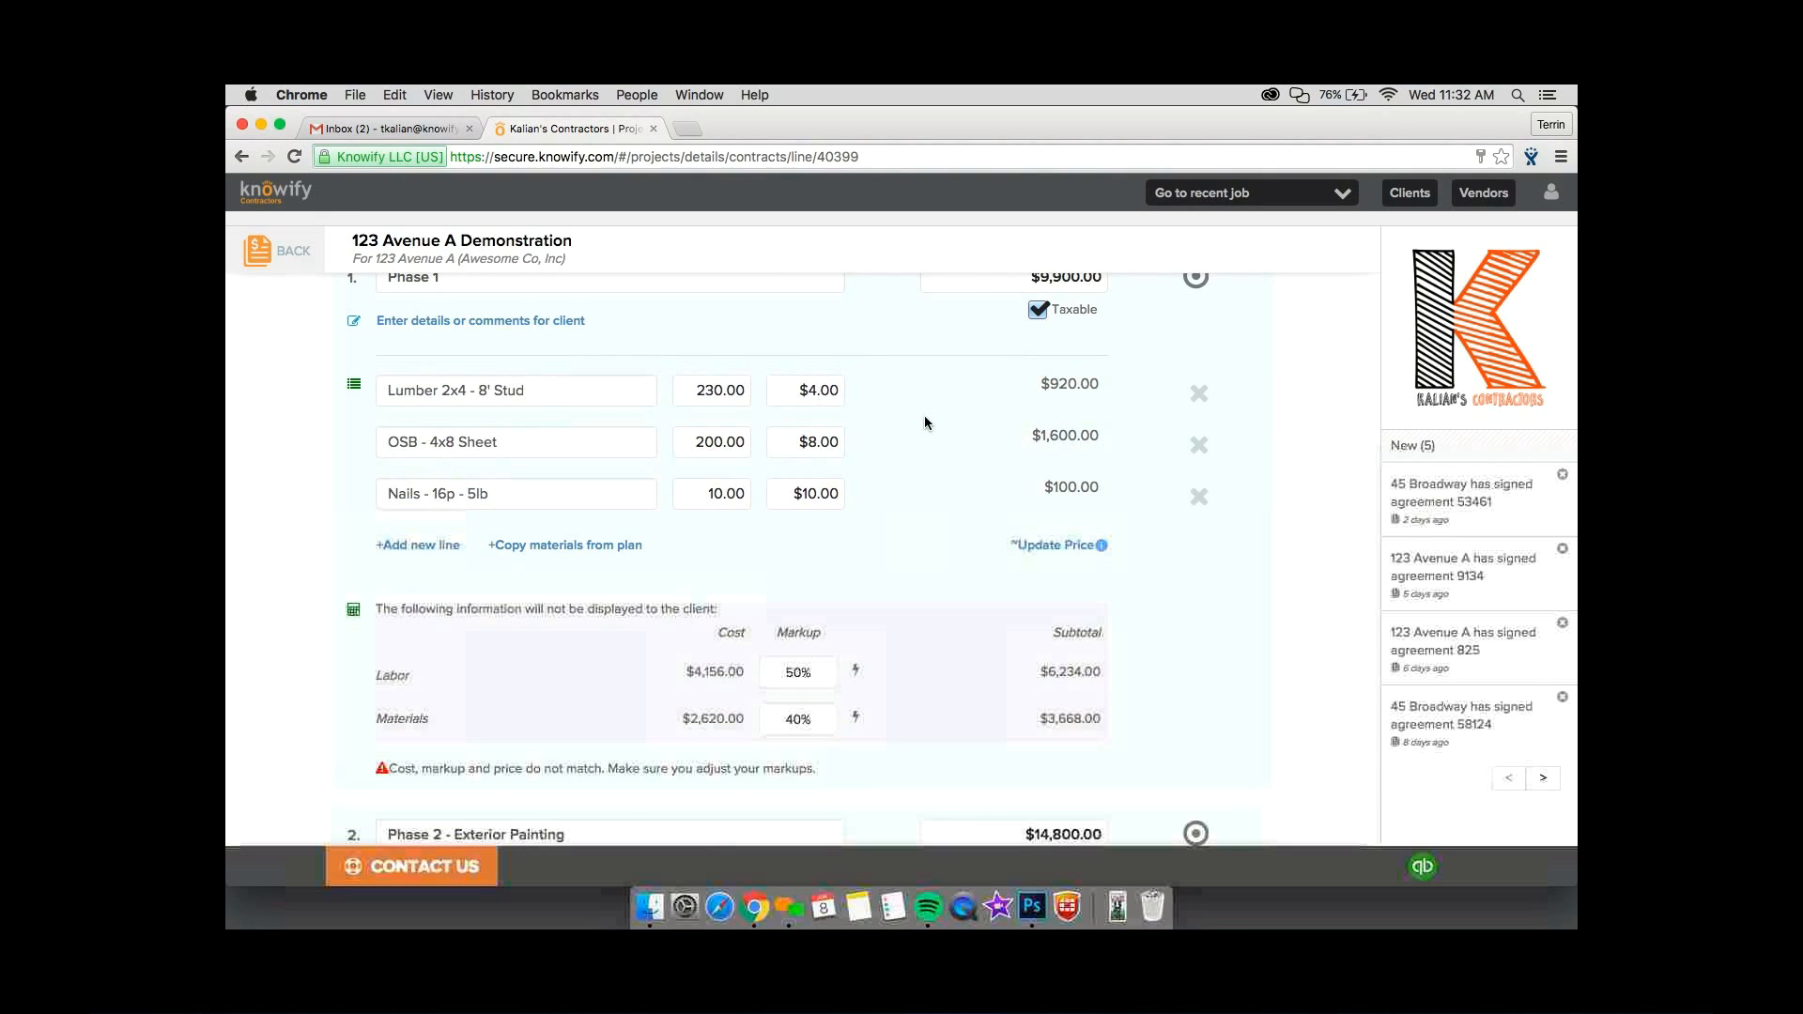
Set the contract's applicable tax rate to 7%.
scroll(925, 416, down, 1)
scroll(924, 423, down, 5)
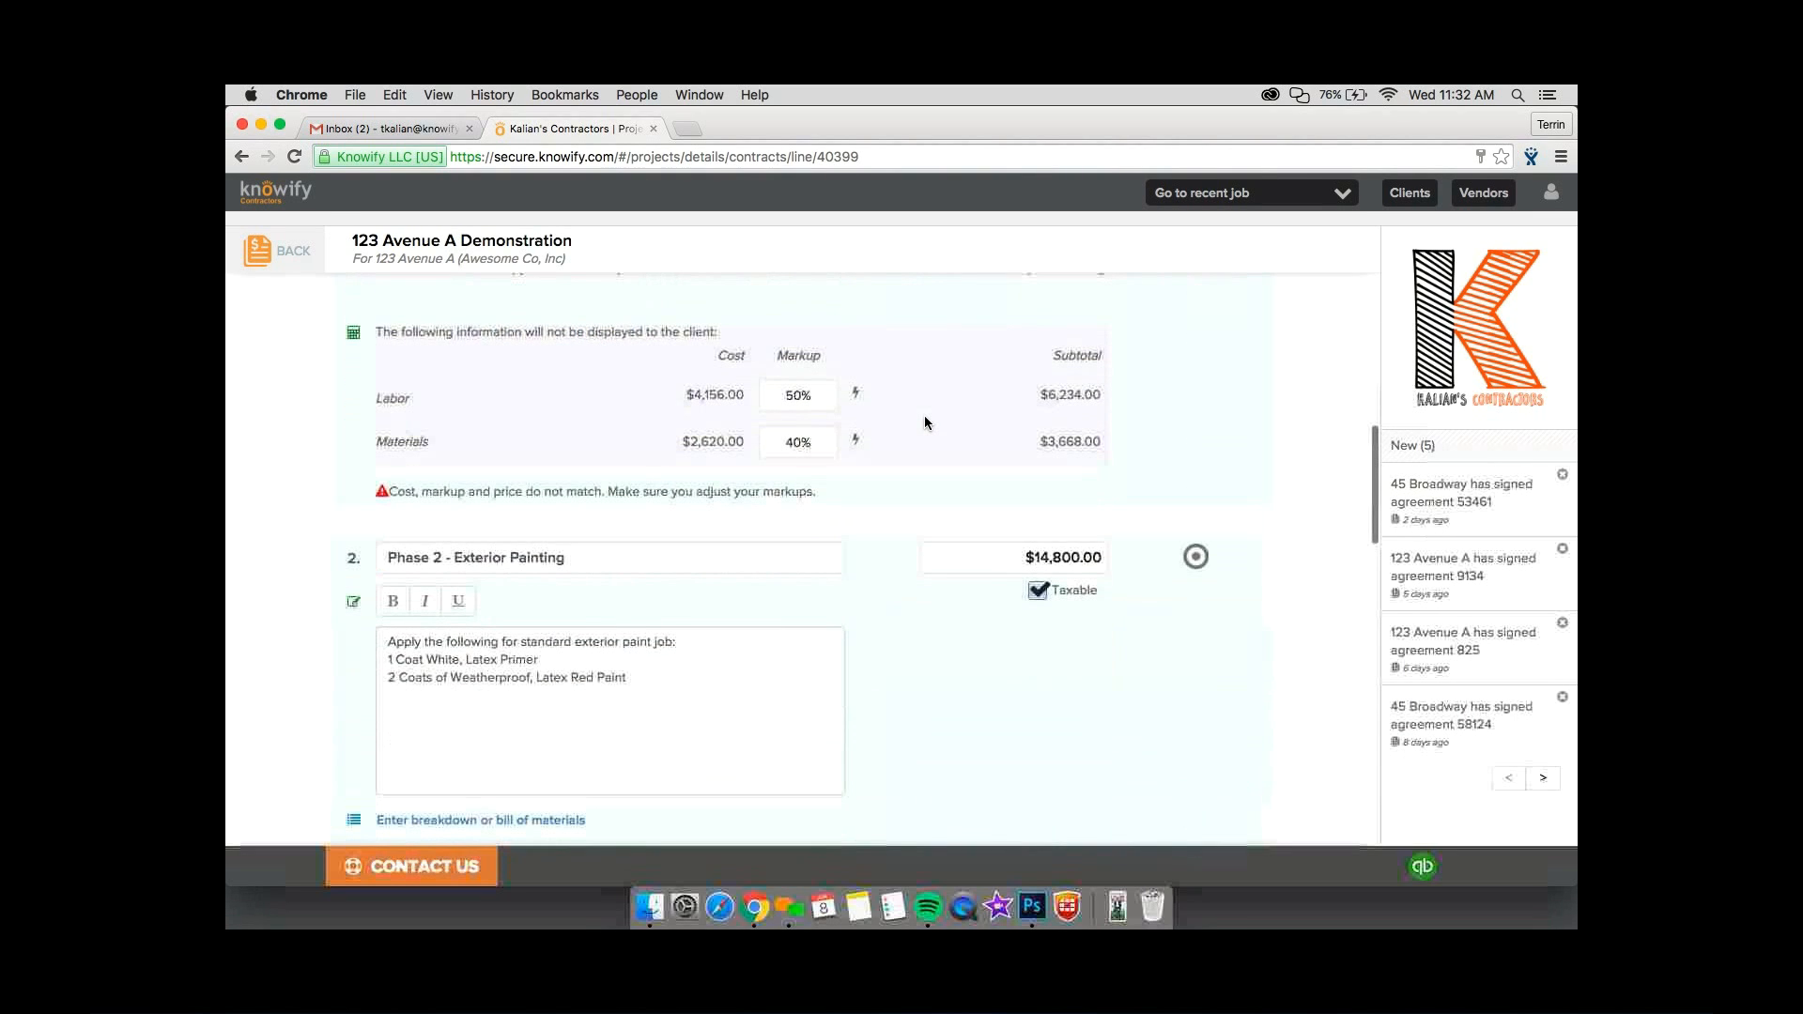
scroll(924, 422, down, 10)
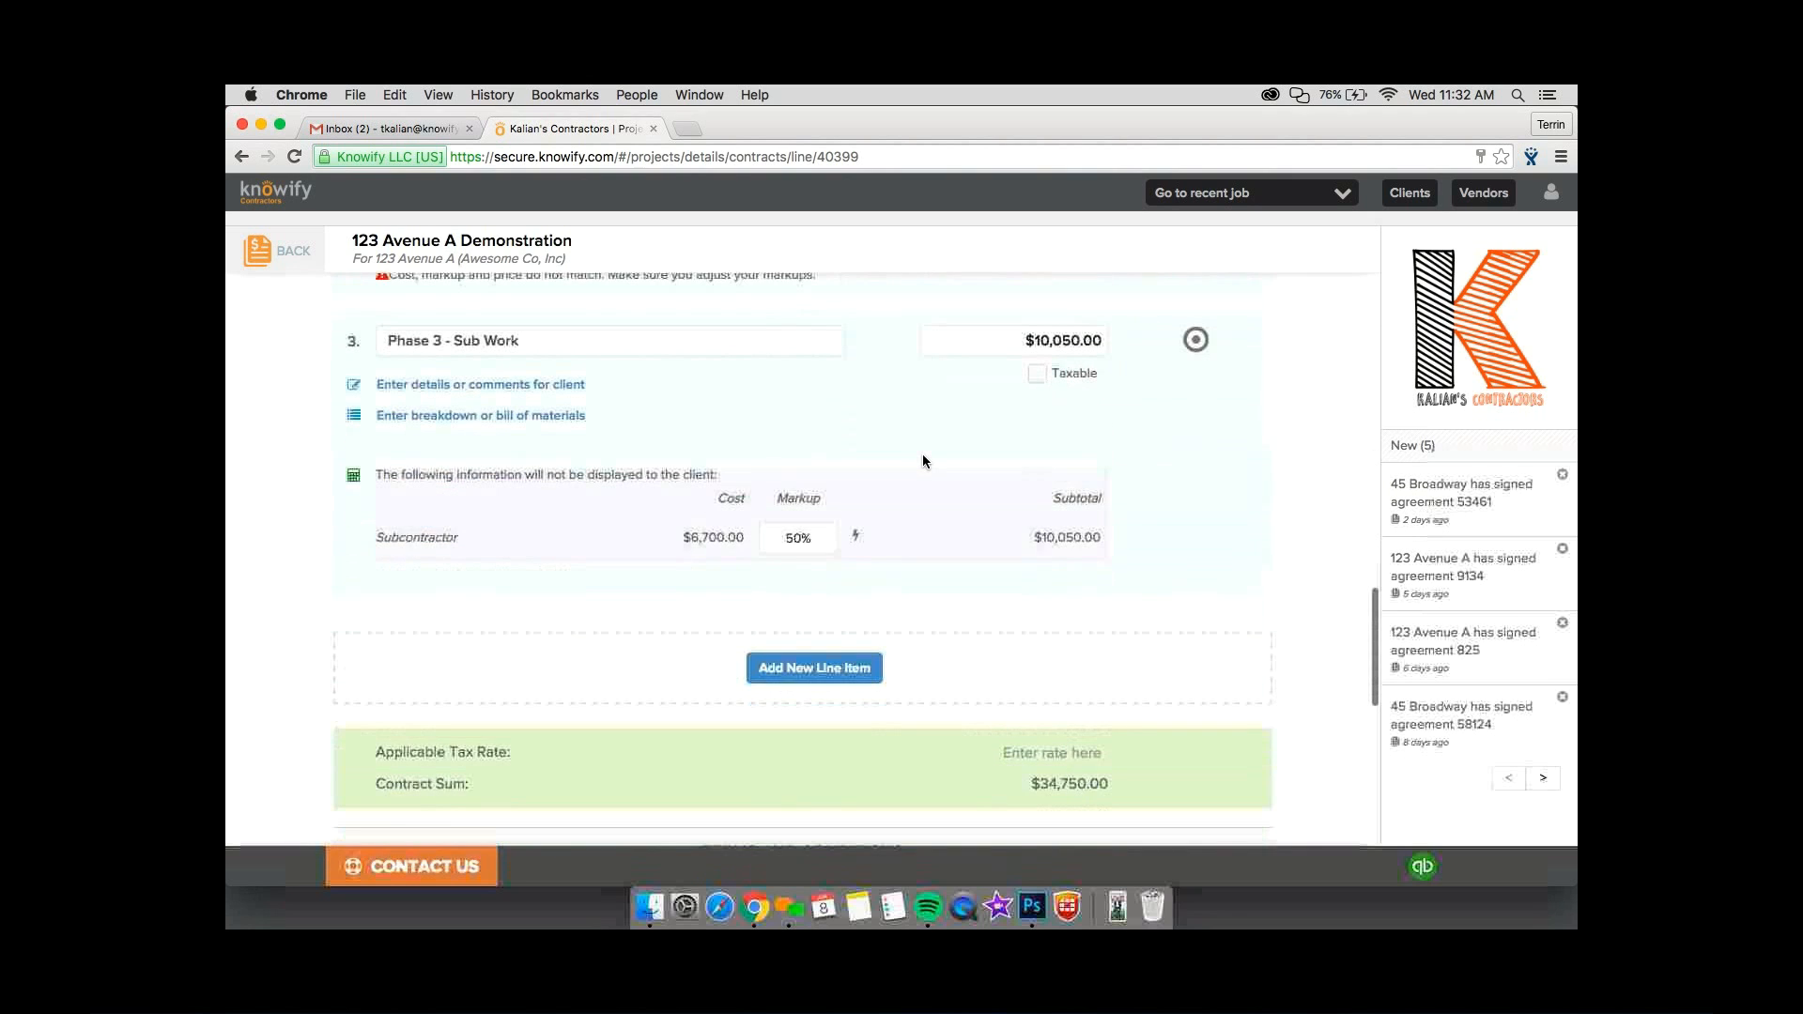
scroll(922, 470, up, 6)
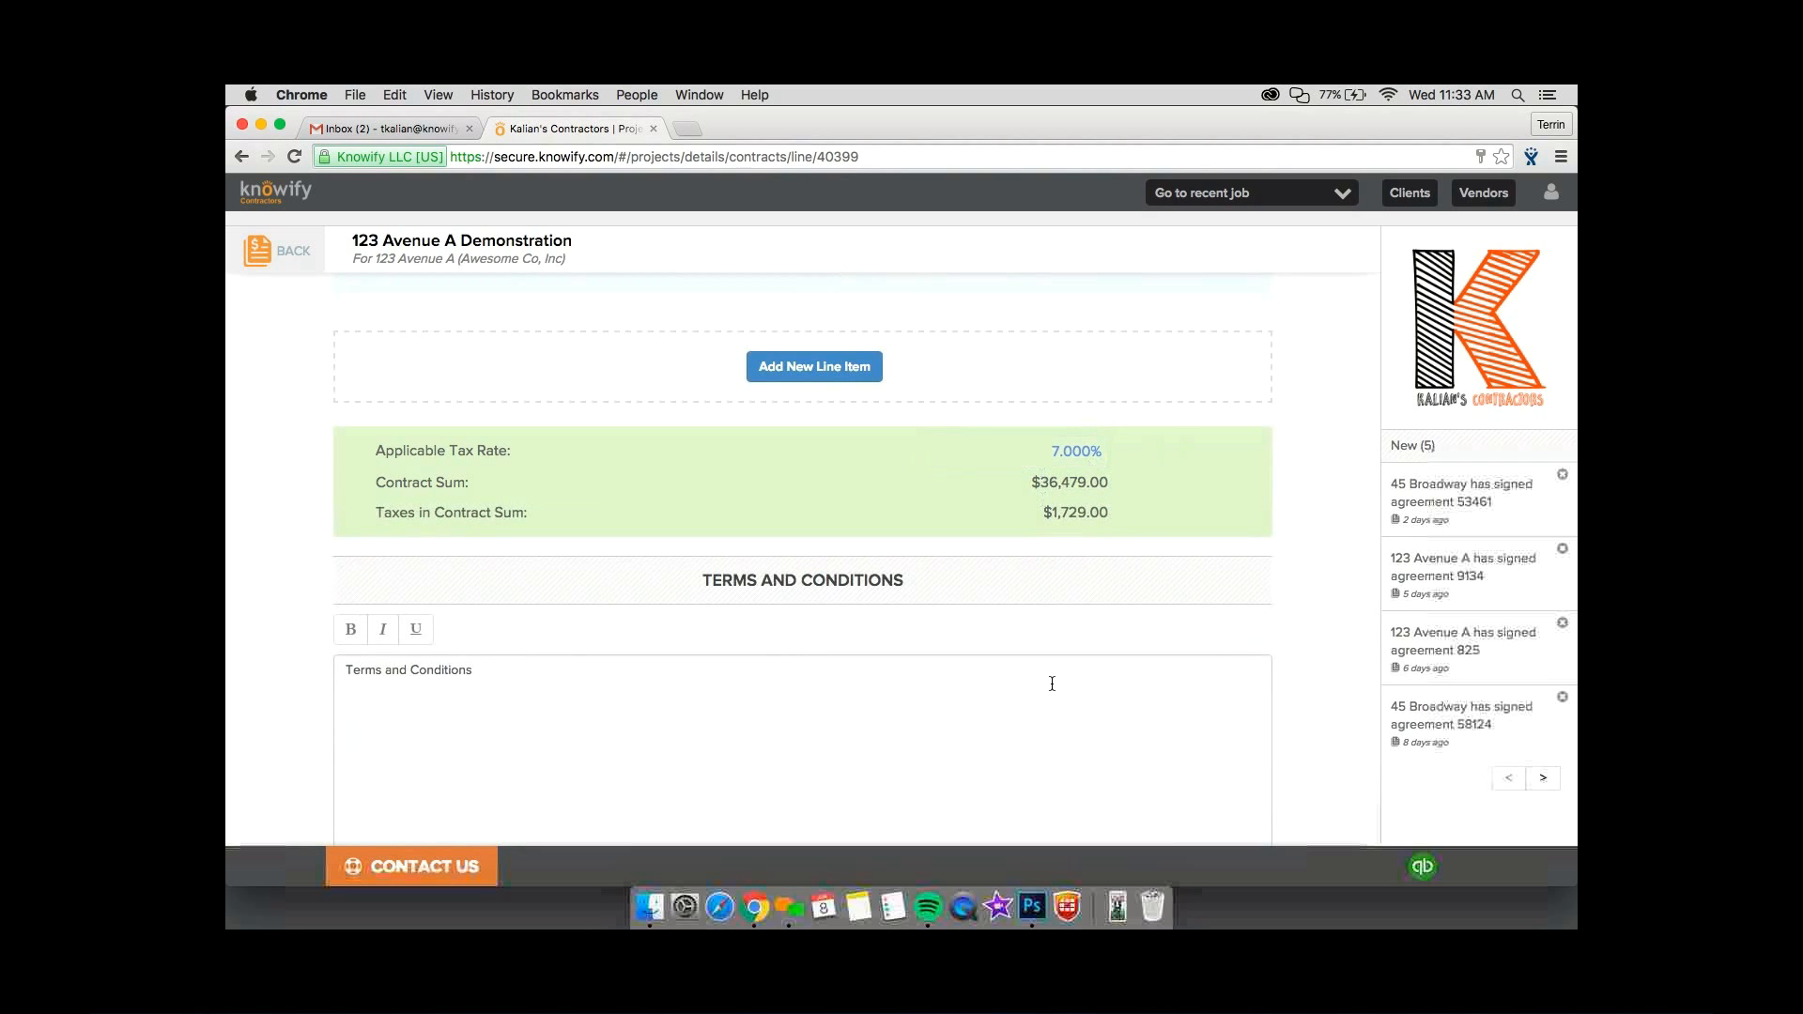
scroll(1052, 684, down, 4)
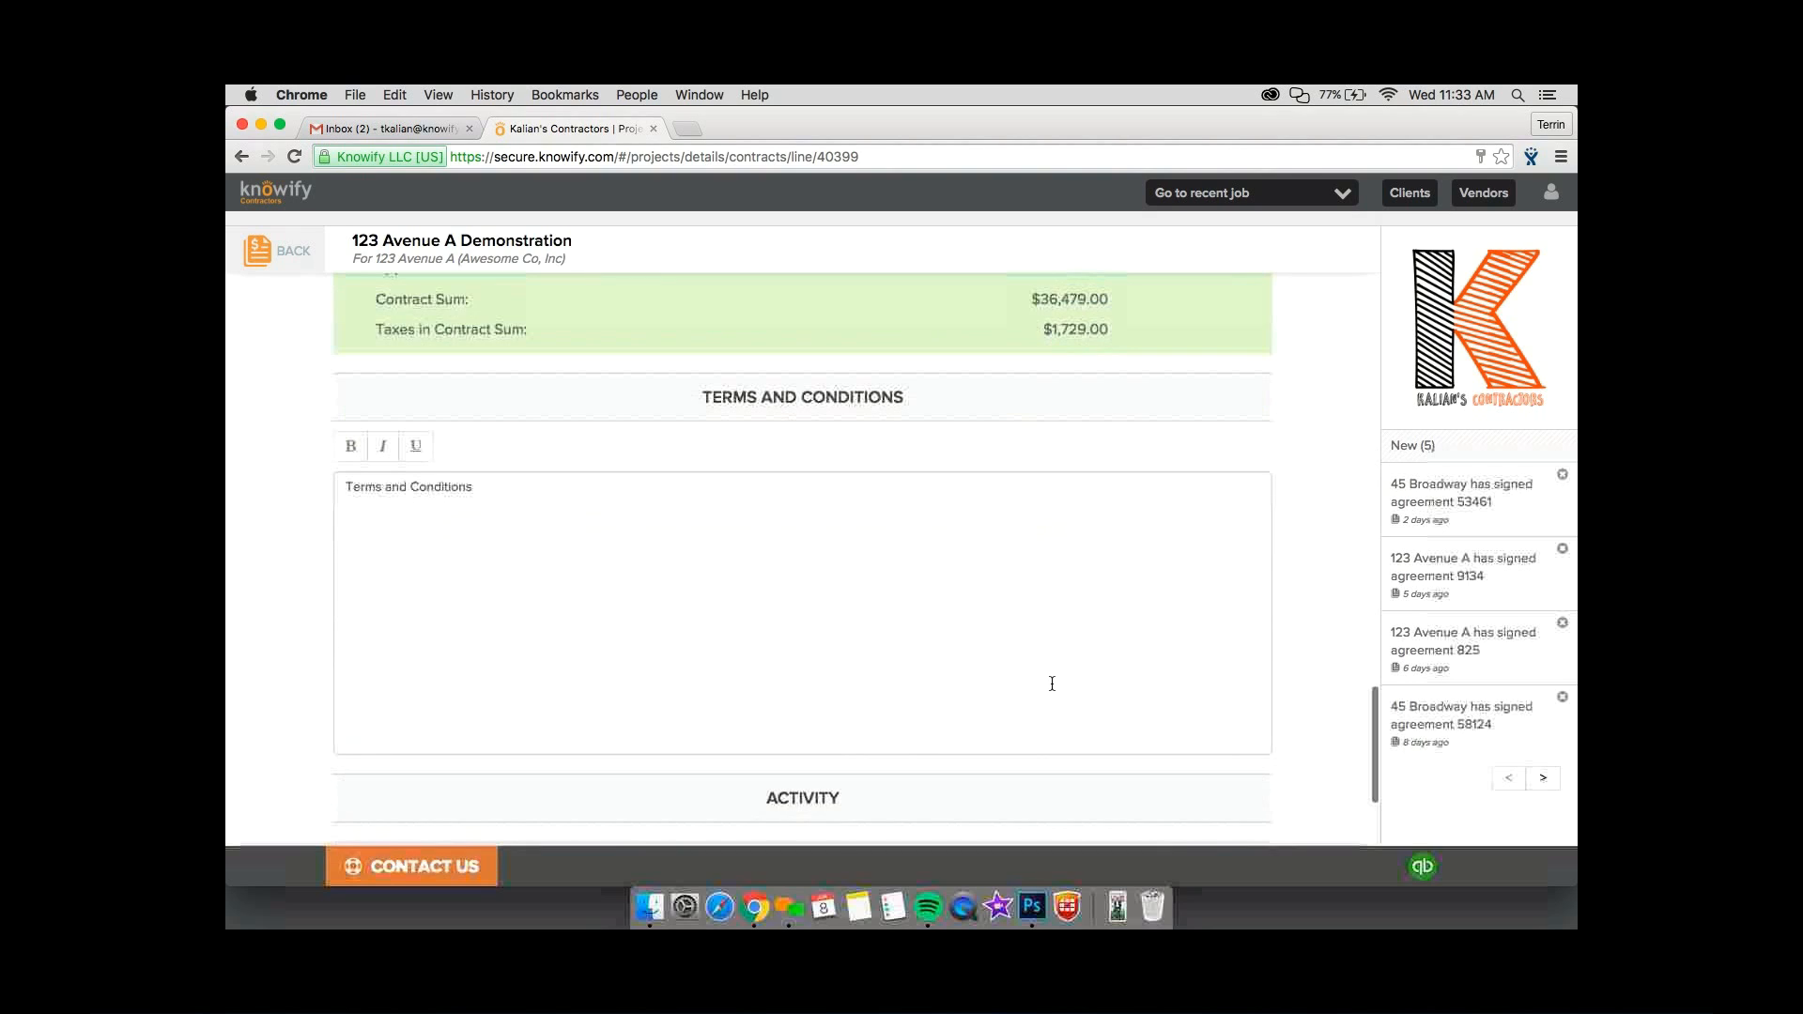
click(1011, 682)
key(super+a)
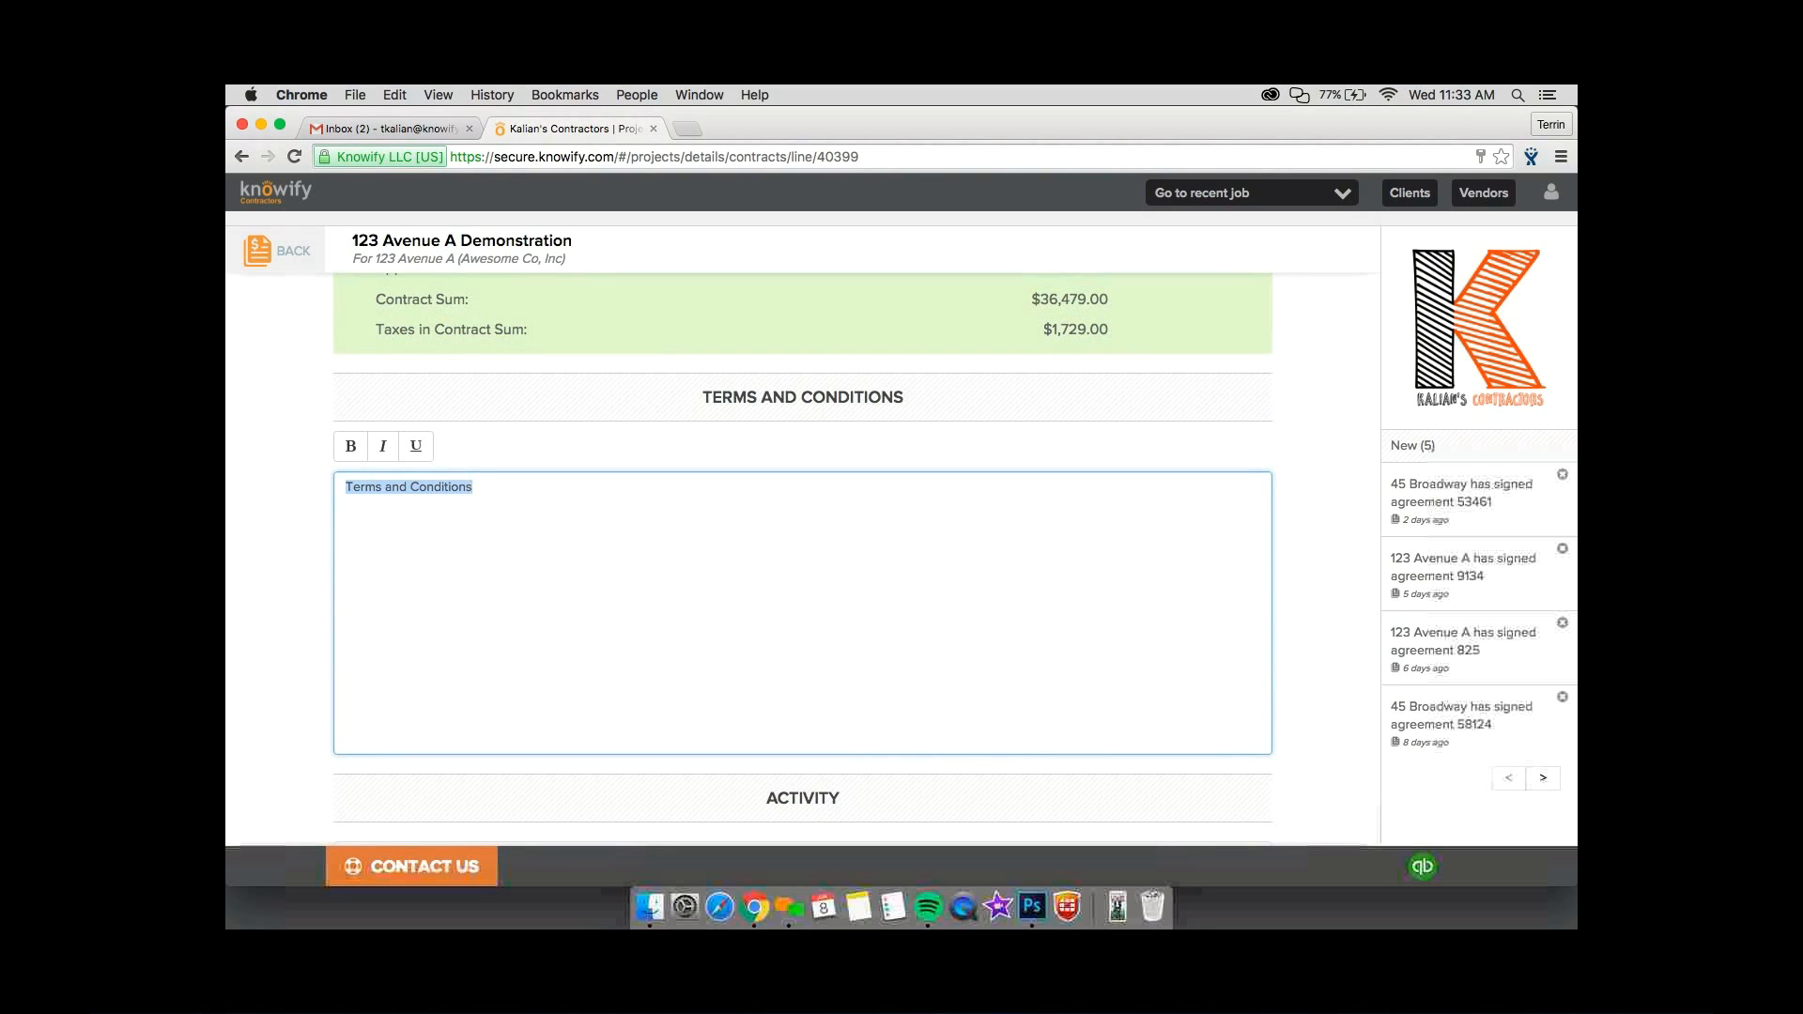
key(Left)
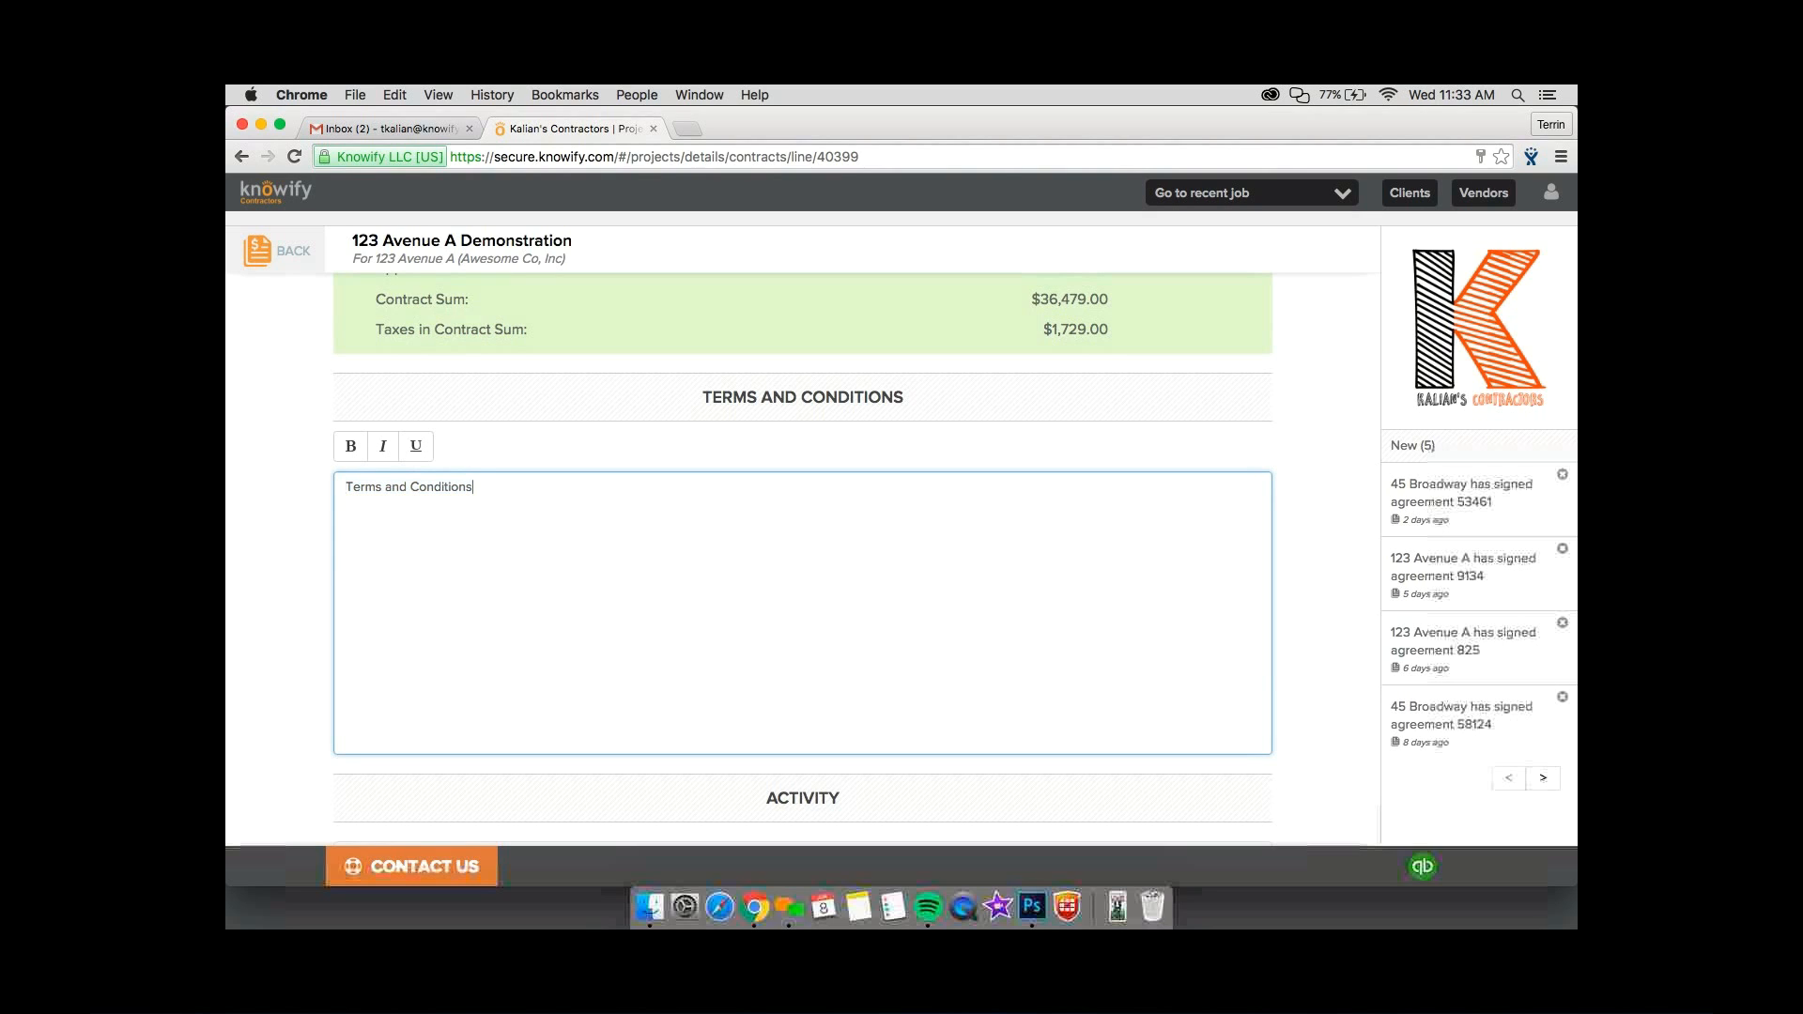
Preview the contract document, examine the proposal's line items, totals and terms, and close the preview.
scroll(803, 564, down, 3)
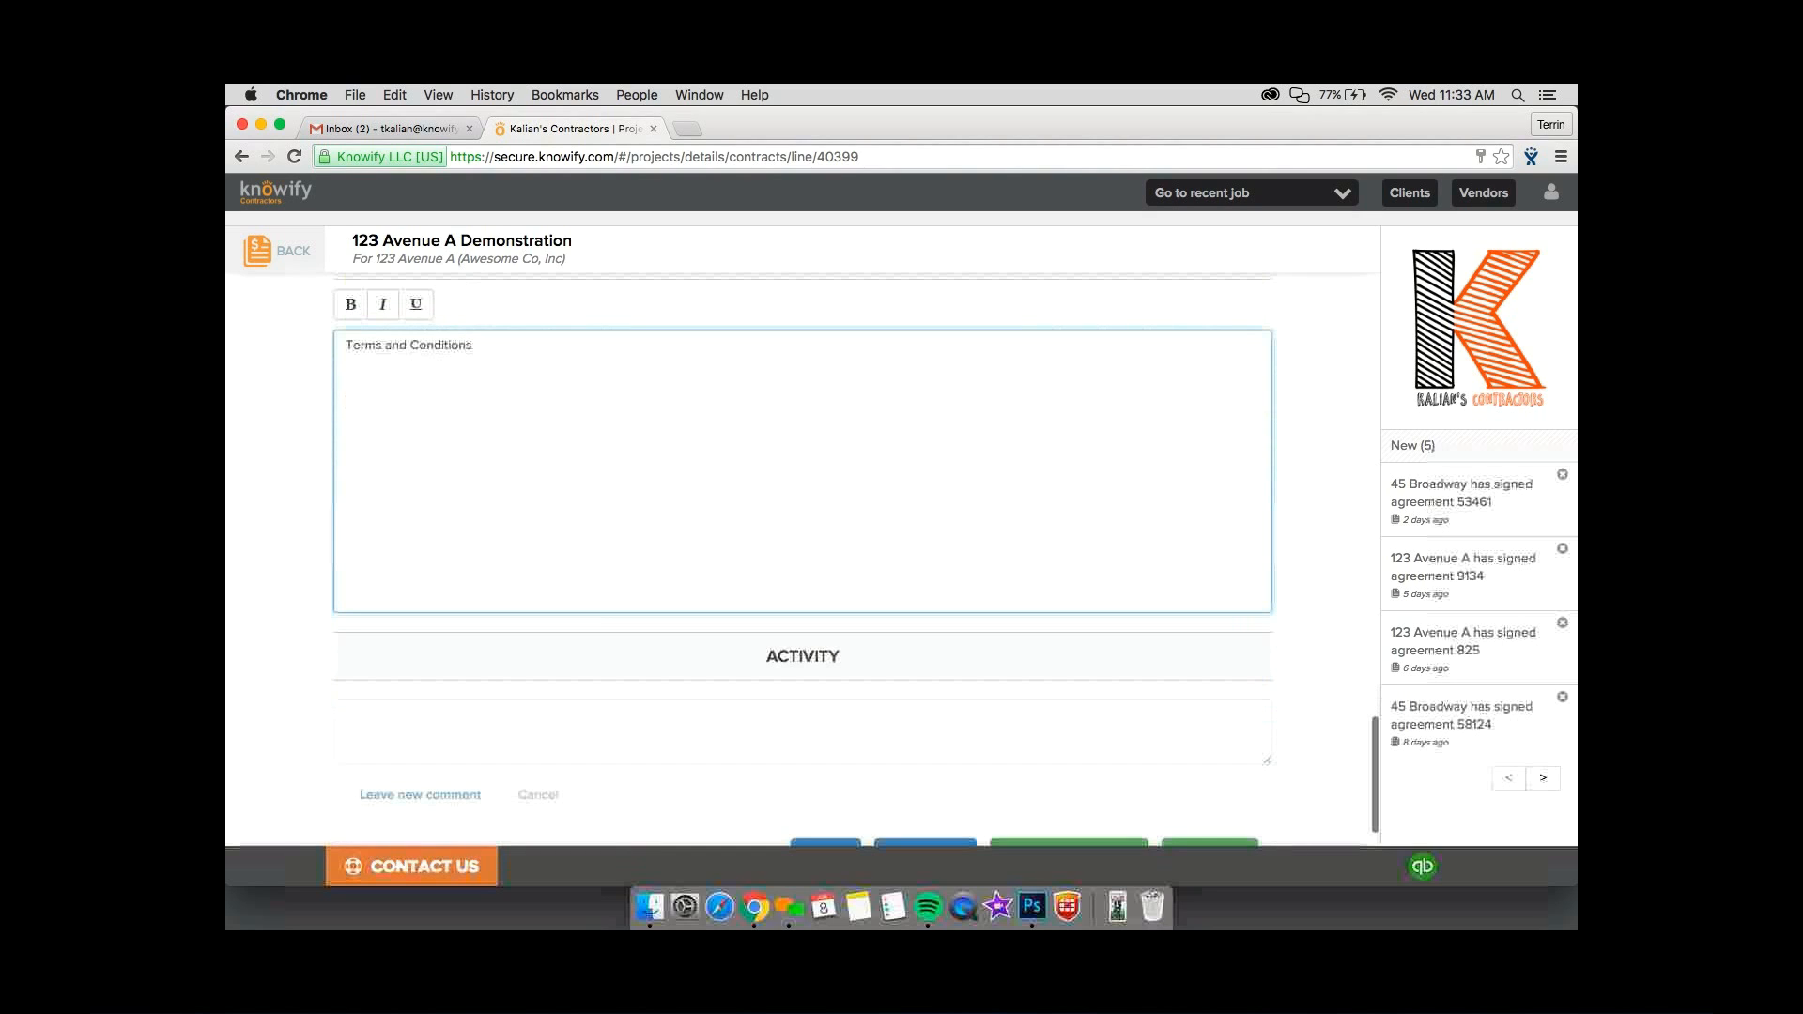
scroll(824, 810, down, 1)
click(824, 808)
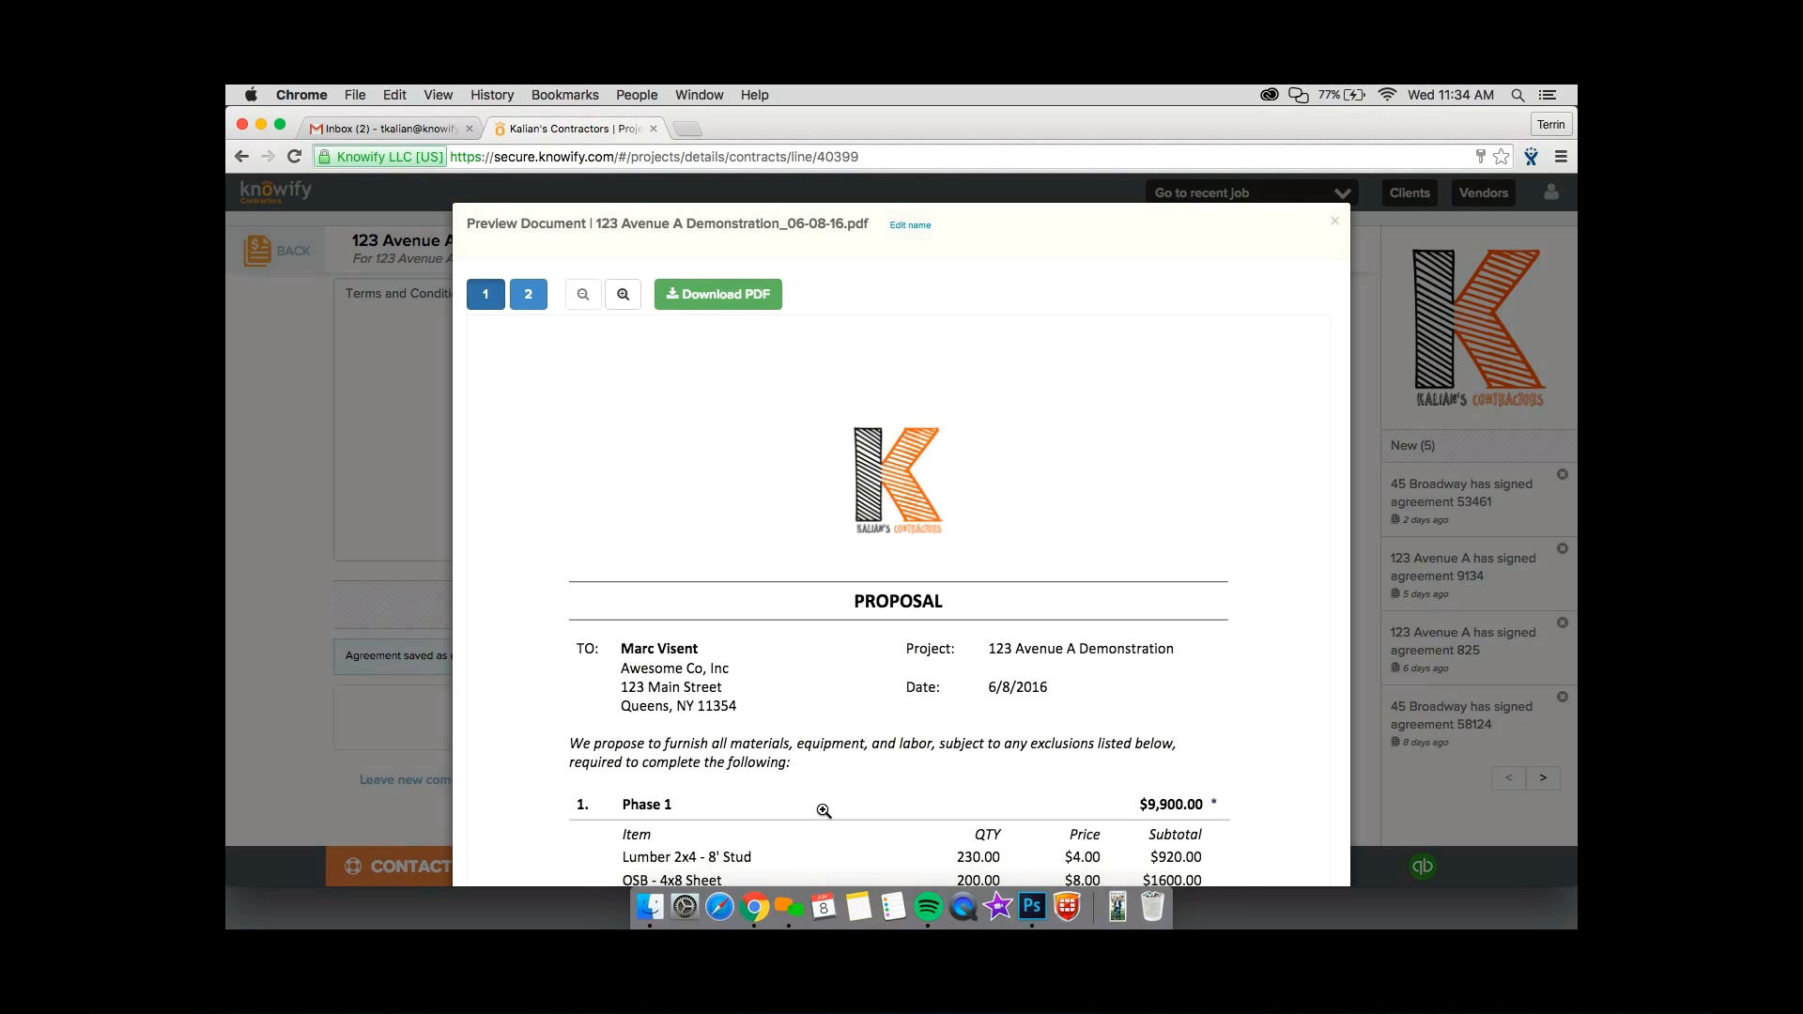
scroll(824, 811, down, 1)
scroll(823, 810, down, 5)
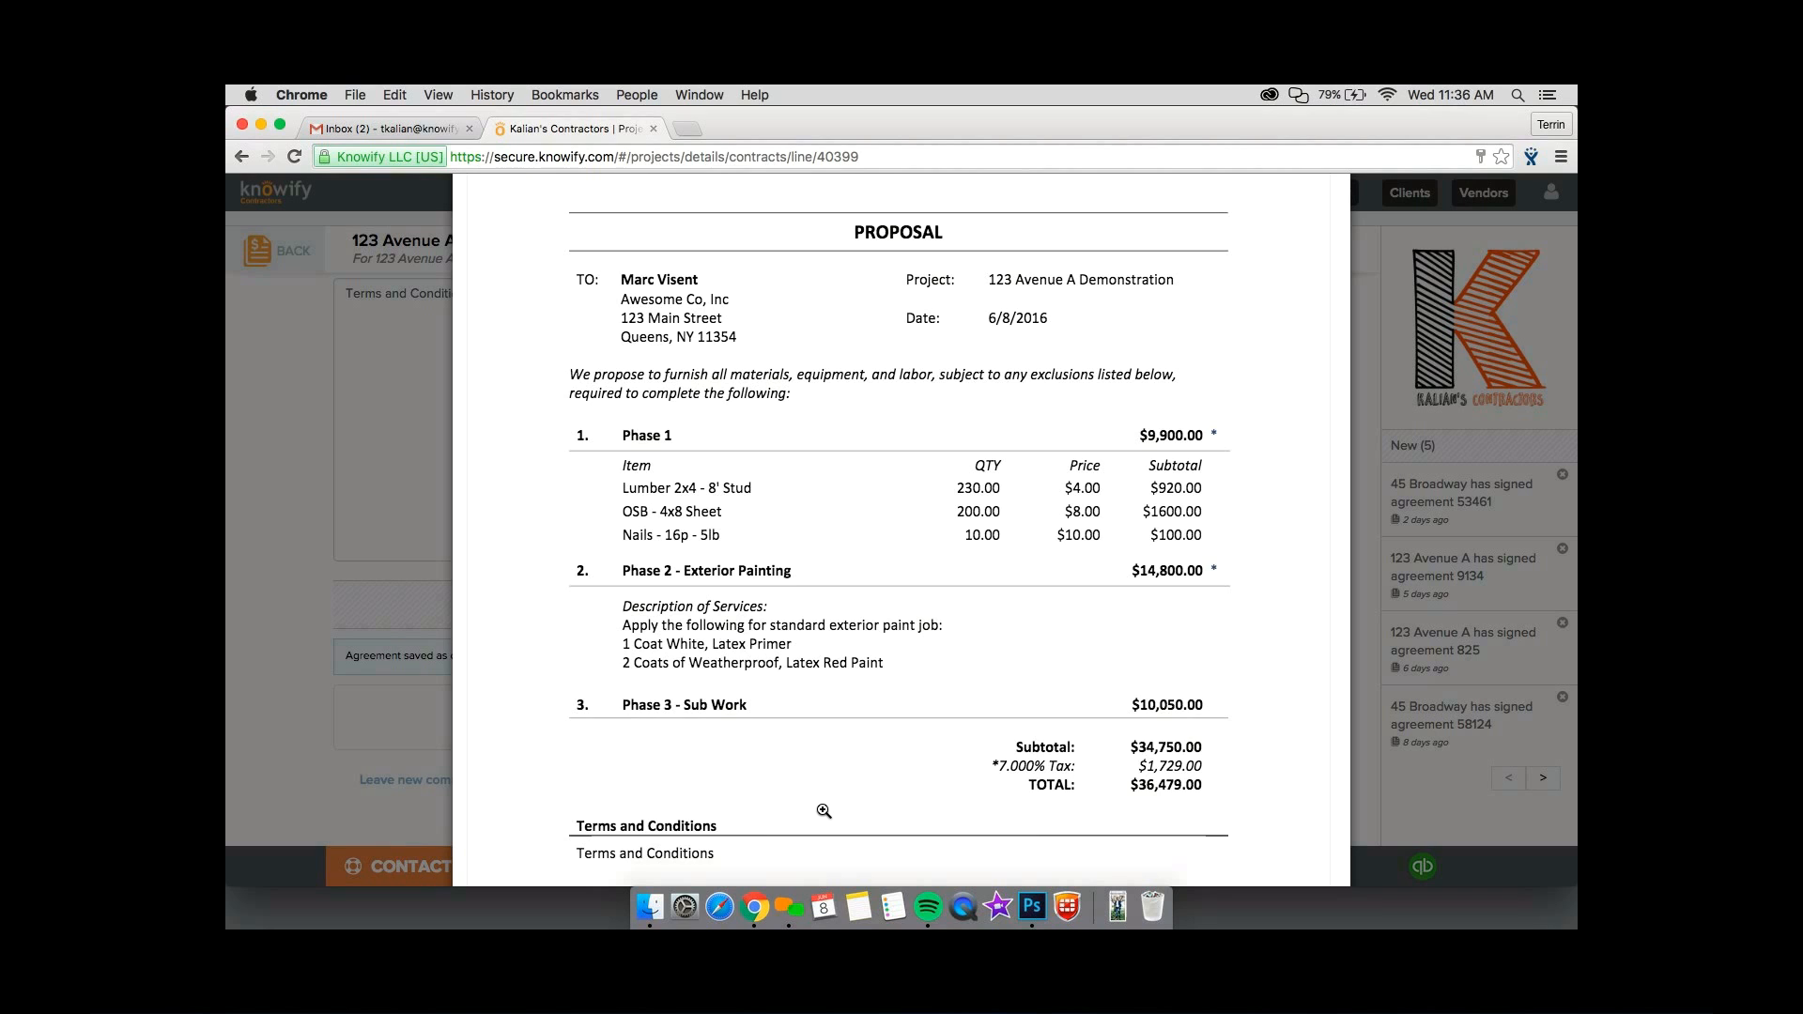
scroll(824, 810, down, 3)
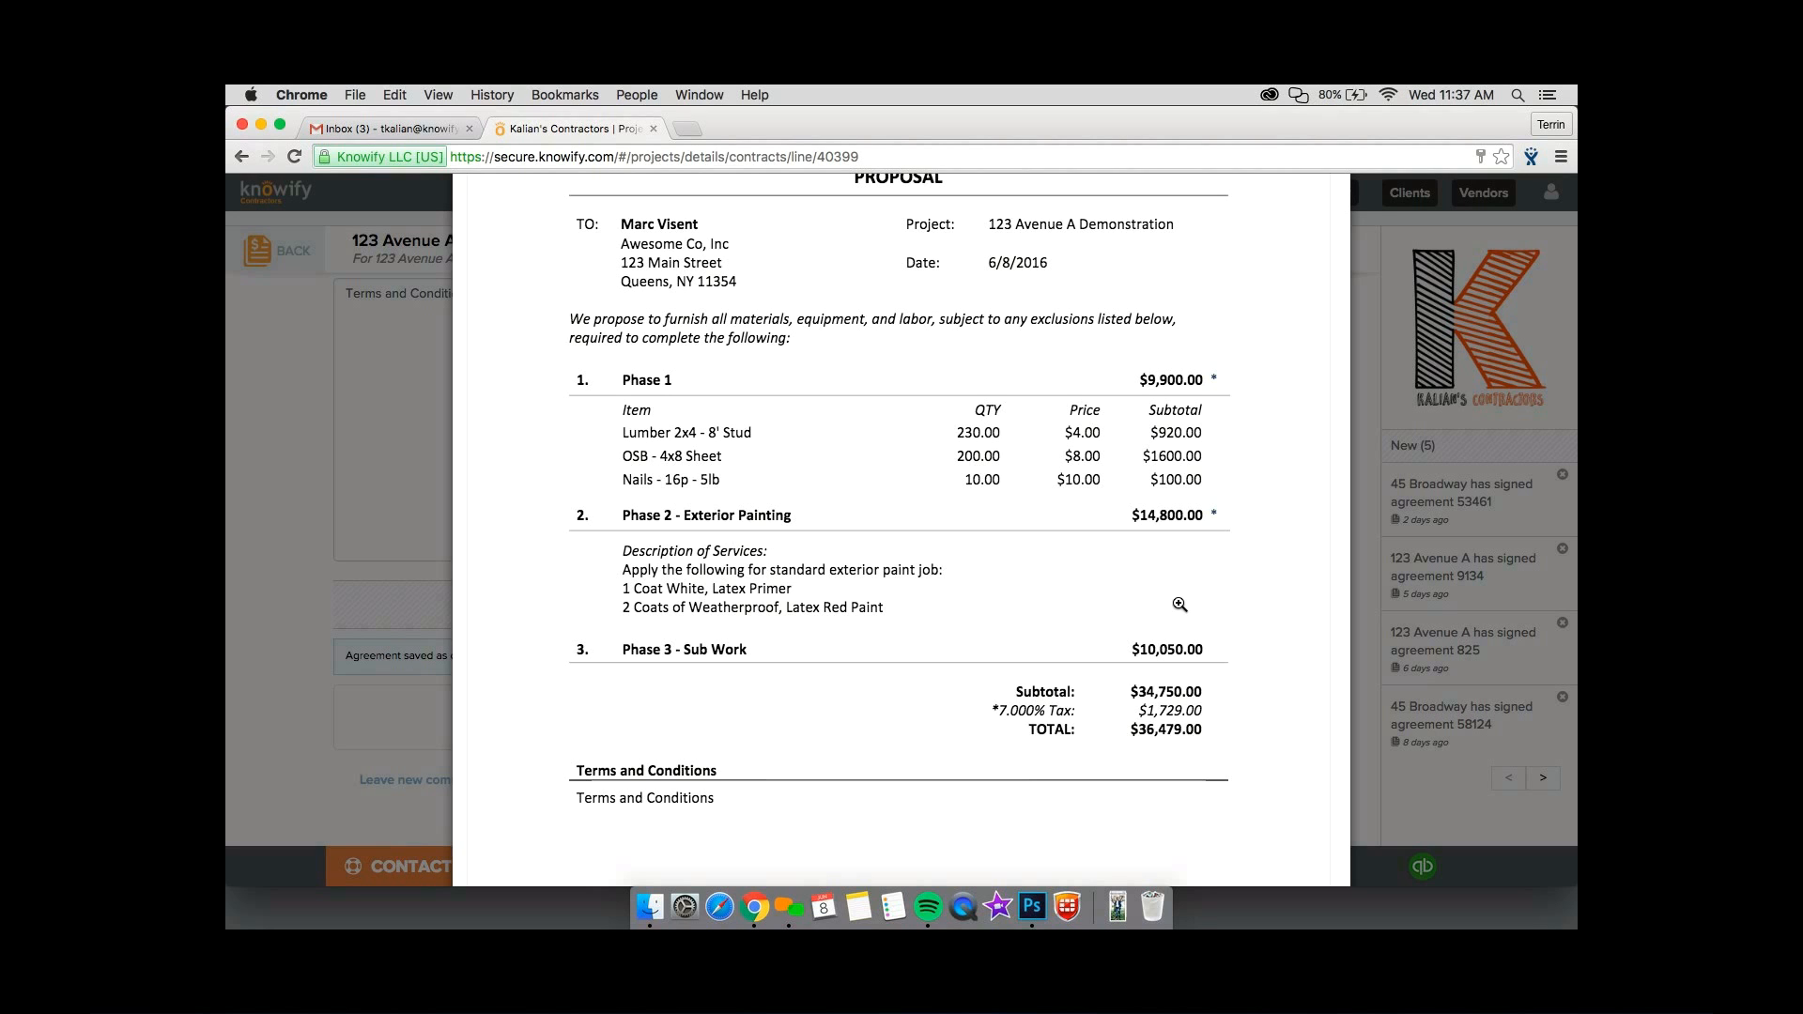
scroll(1180, 605, down, 3)
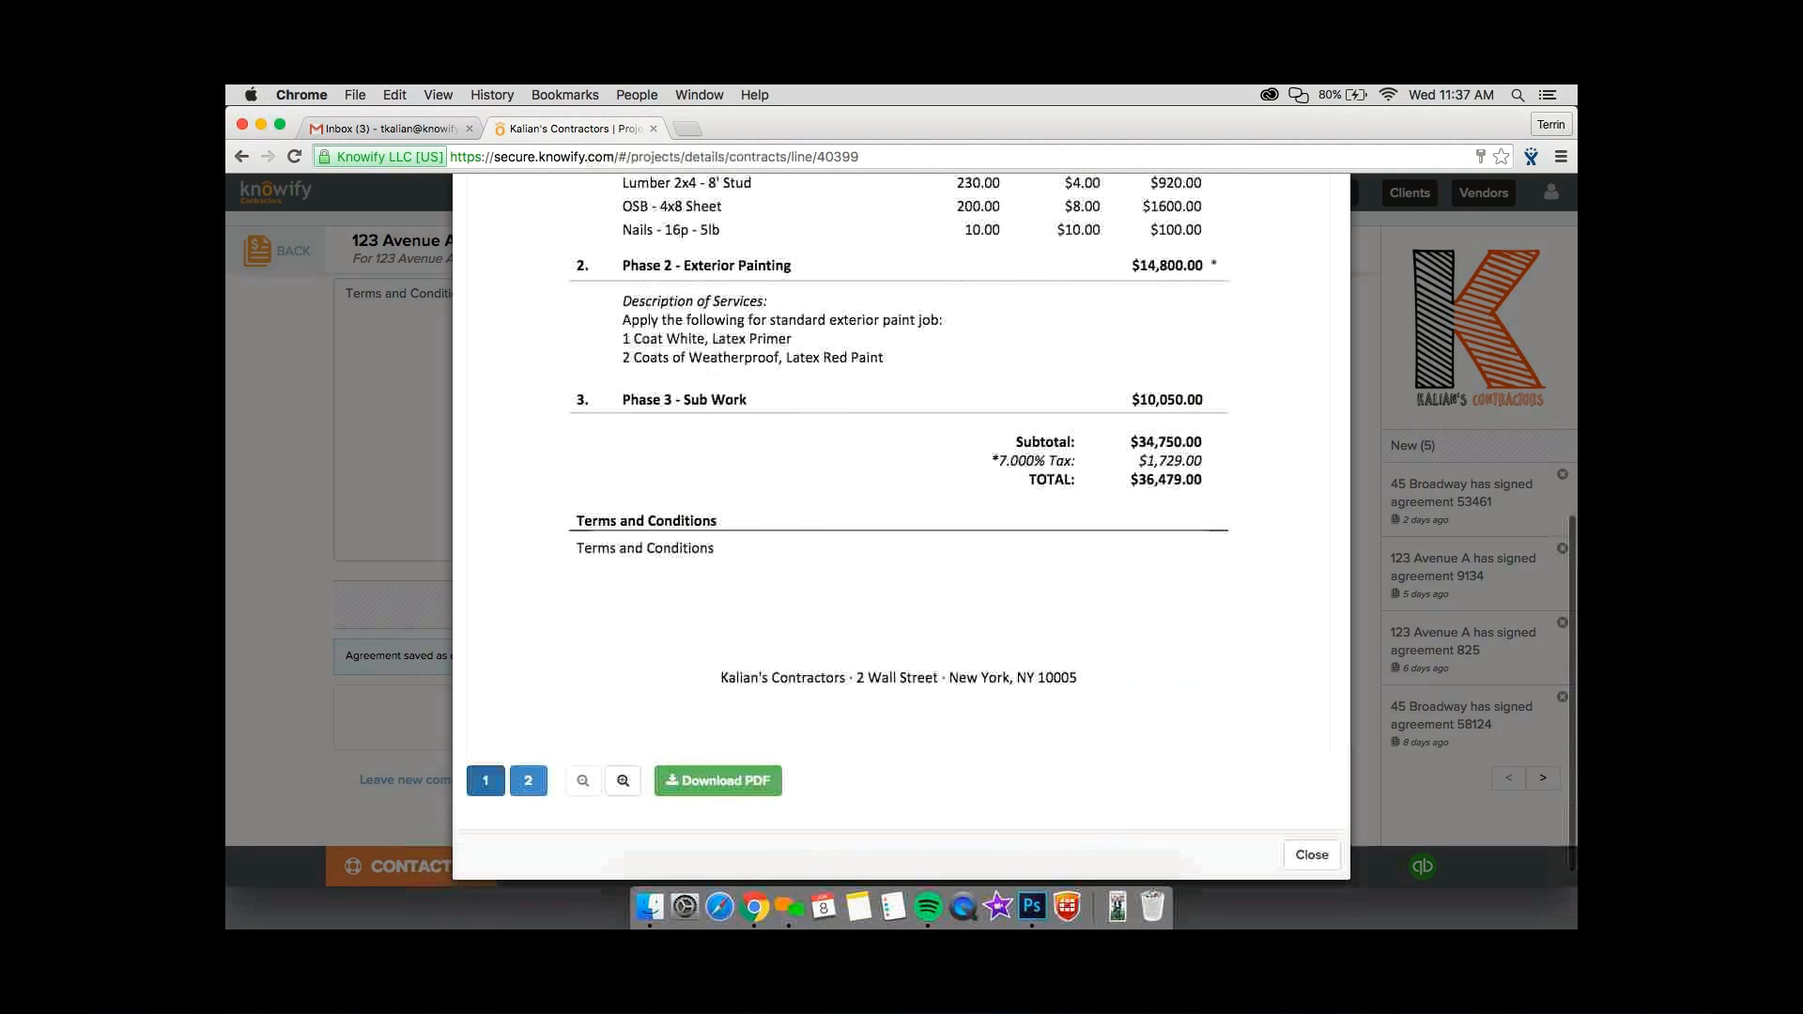
click(1311, 854)
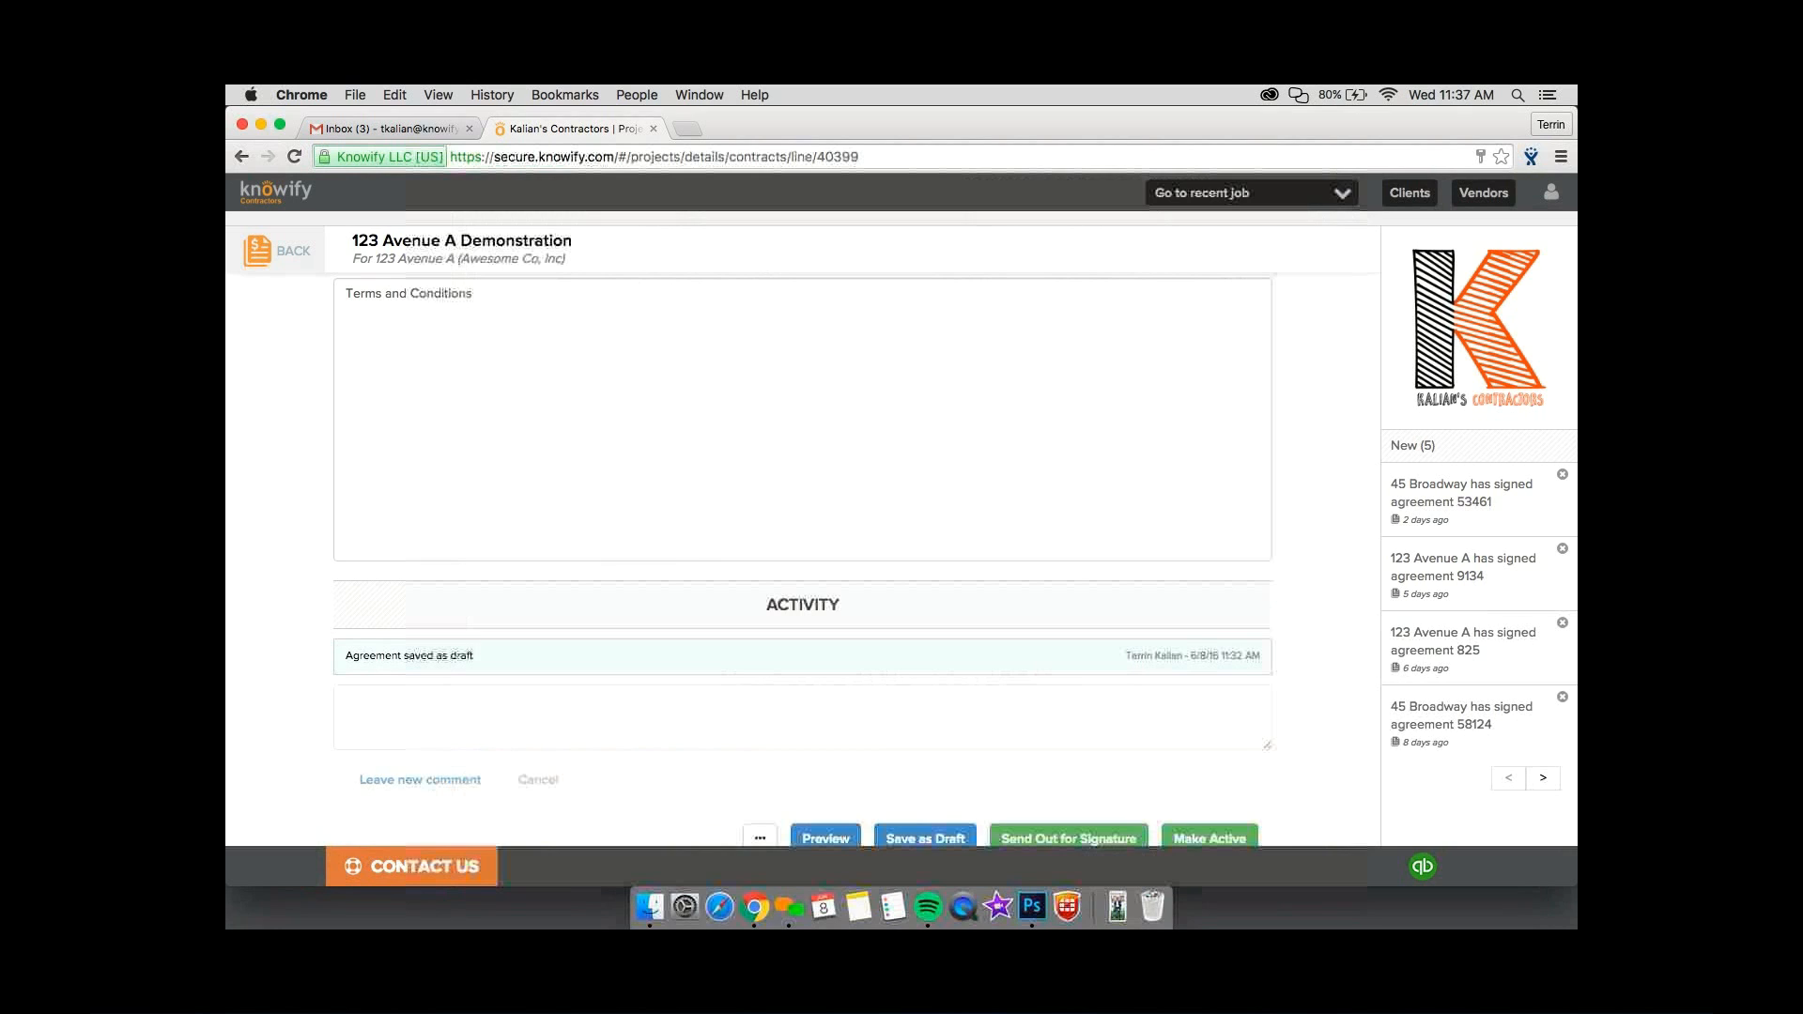
scroll(1055, 751, down, 1)
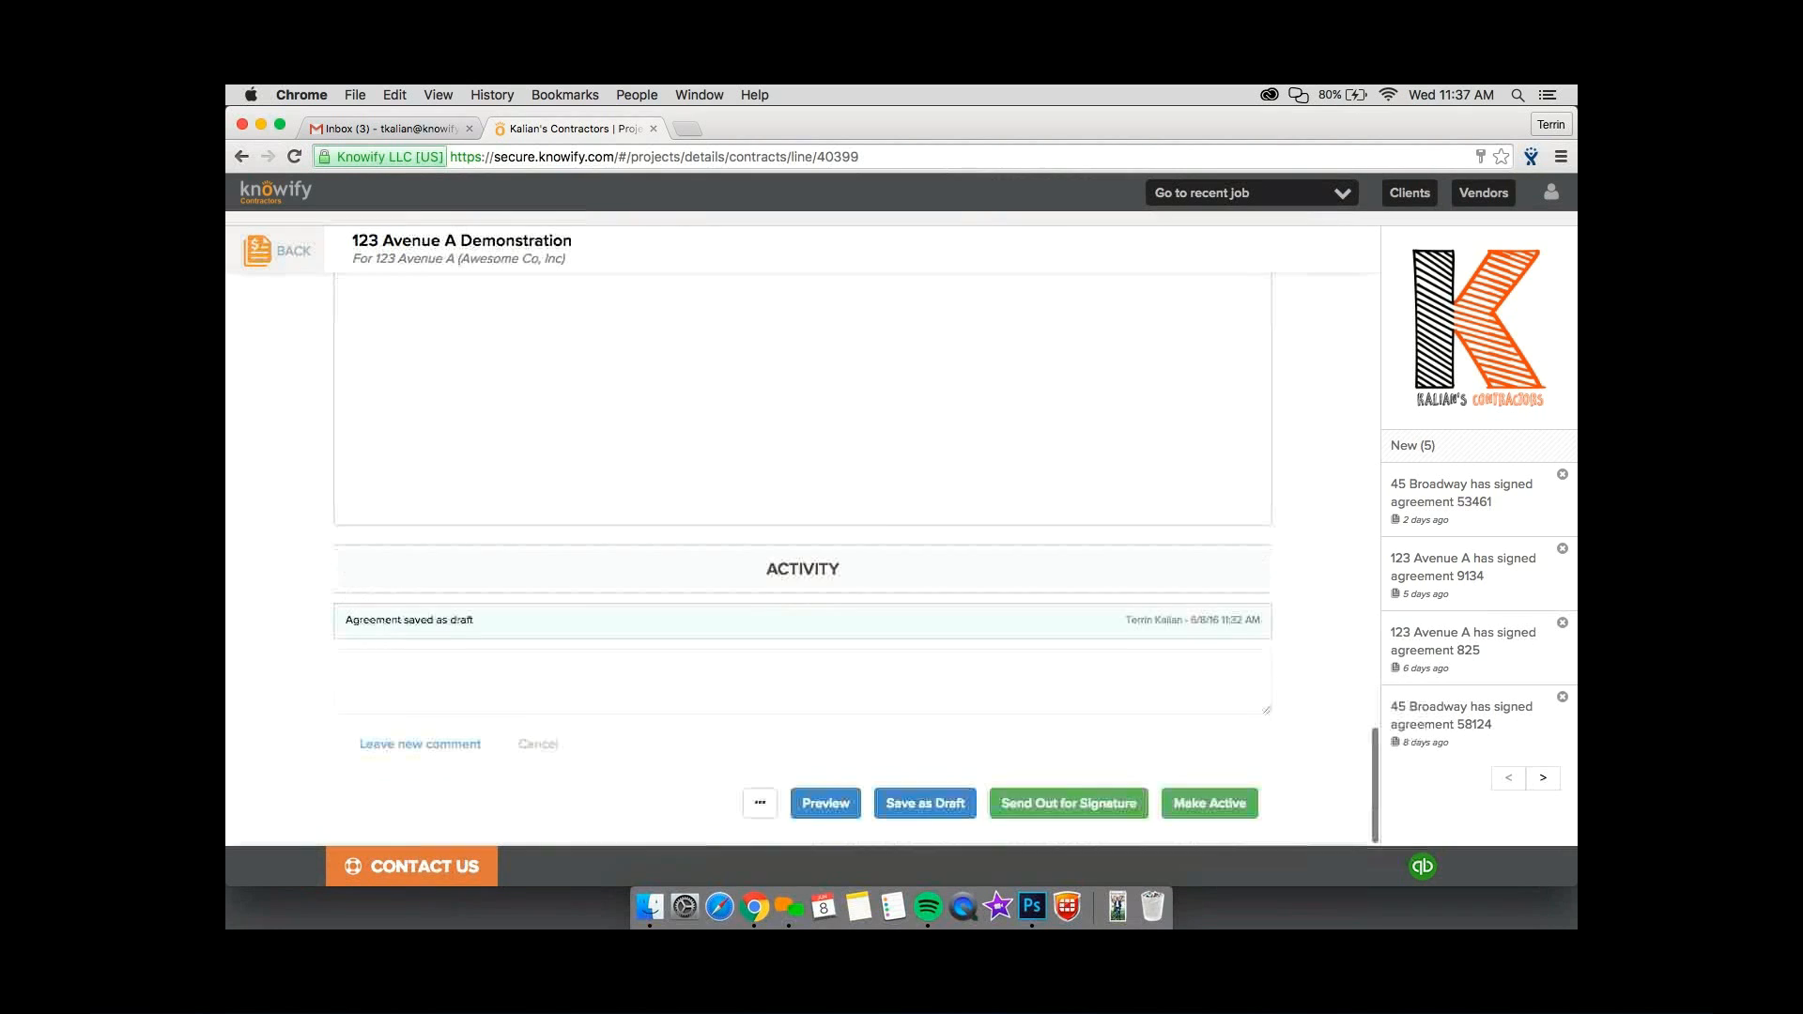
Preview the contract document again, review the proposal with its bill of materials and 7% tax, and close the preview.
click(853, 803)
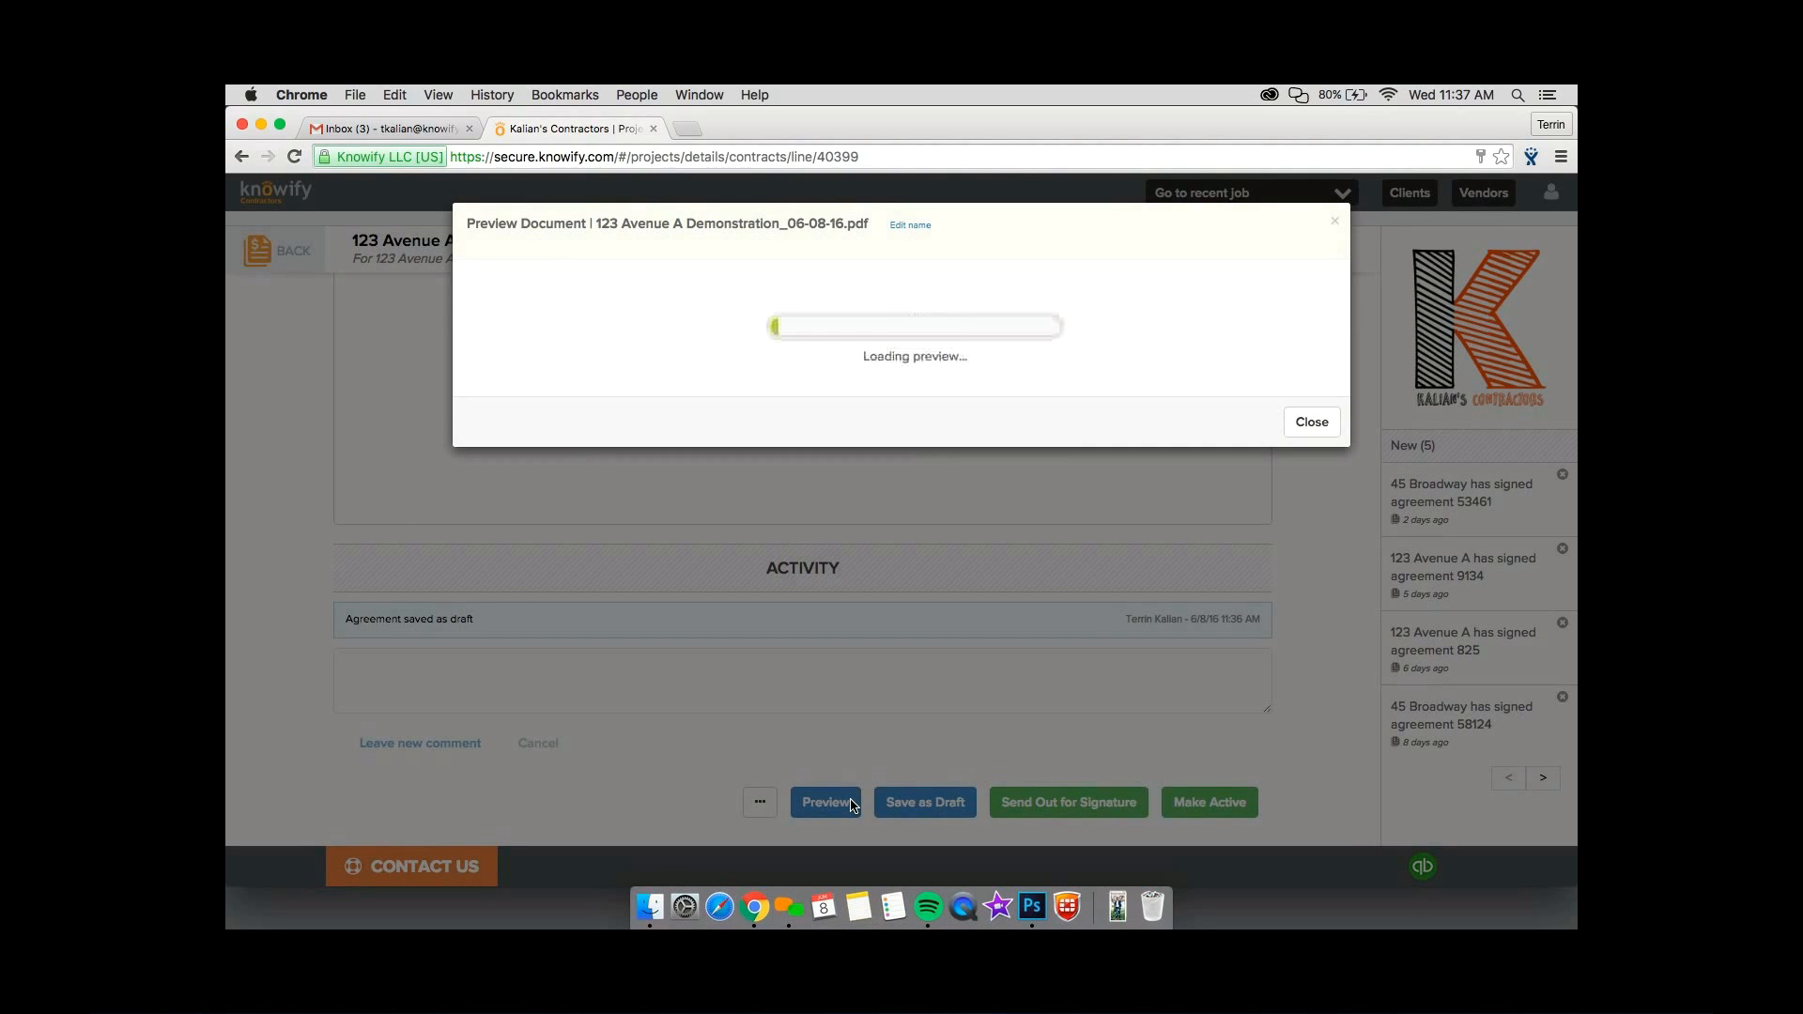
scroll(852, 801, down, 5)
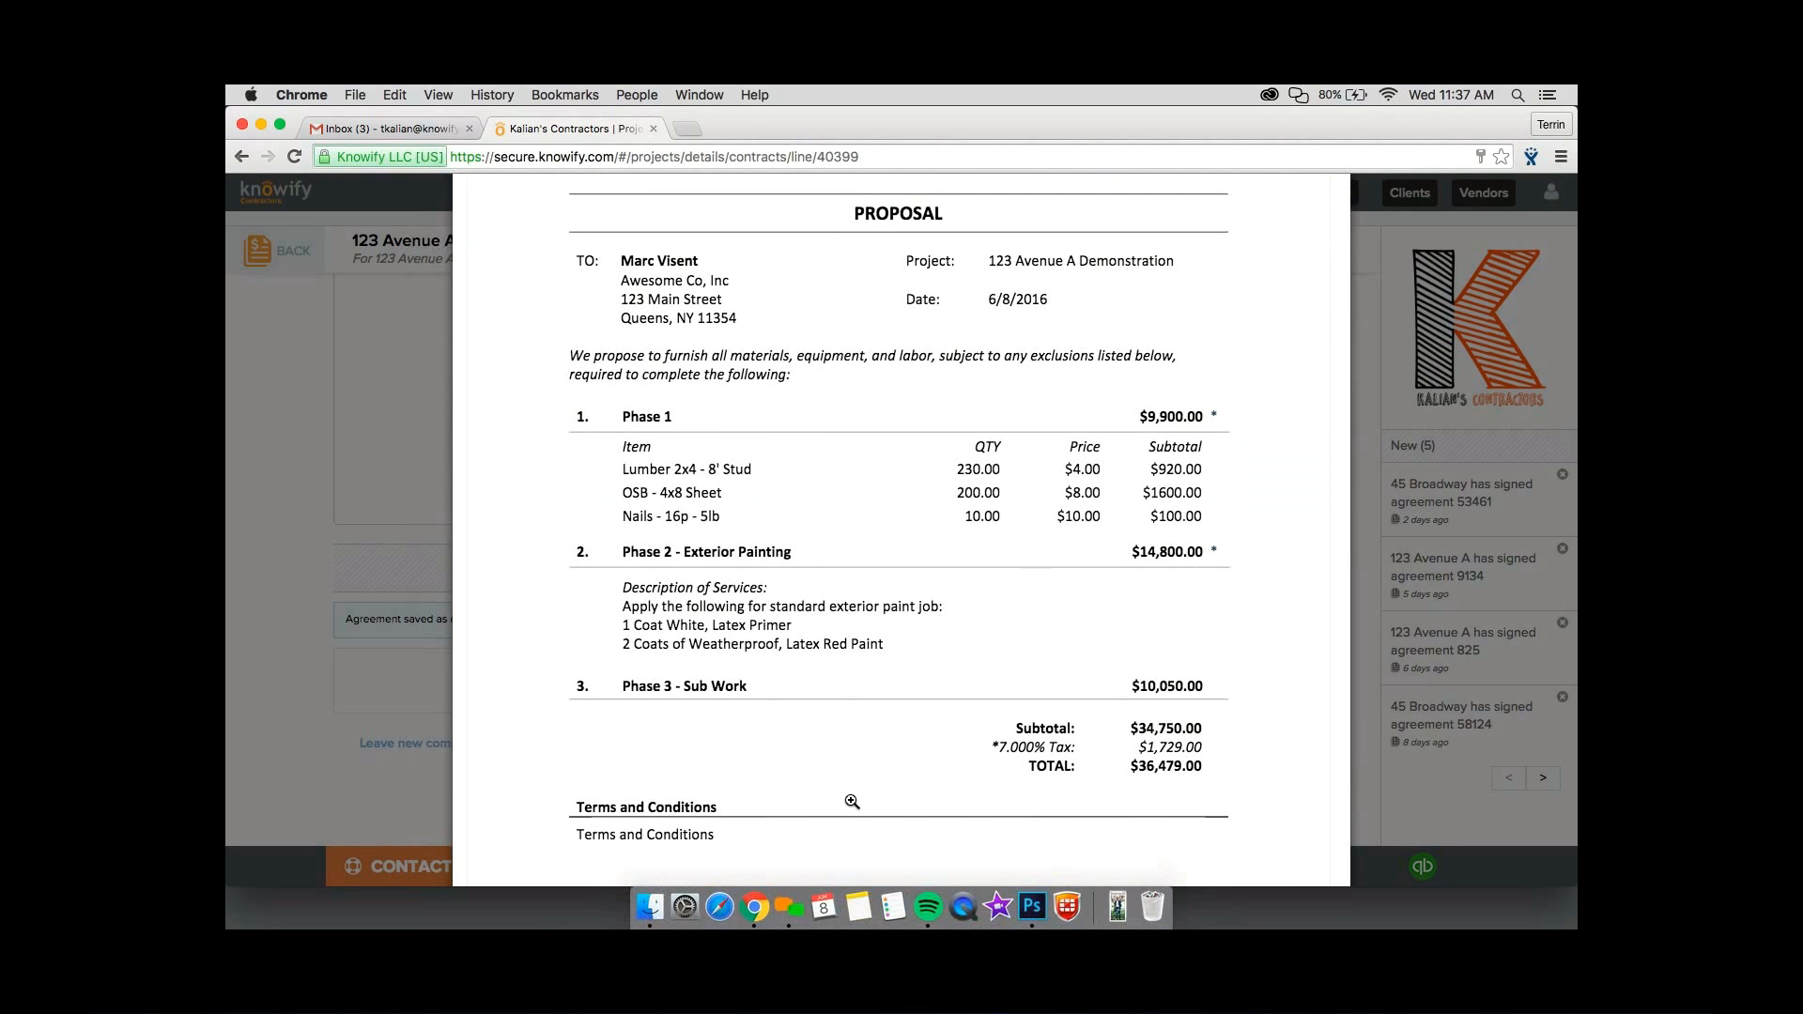
scroll(851, 801, down, 1)
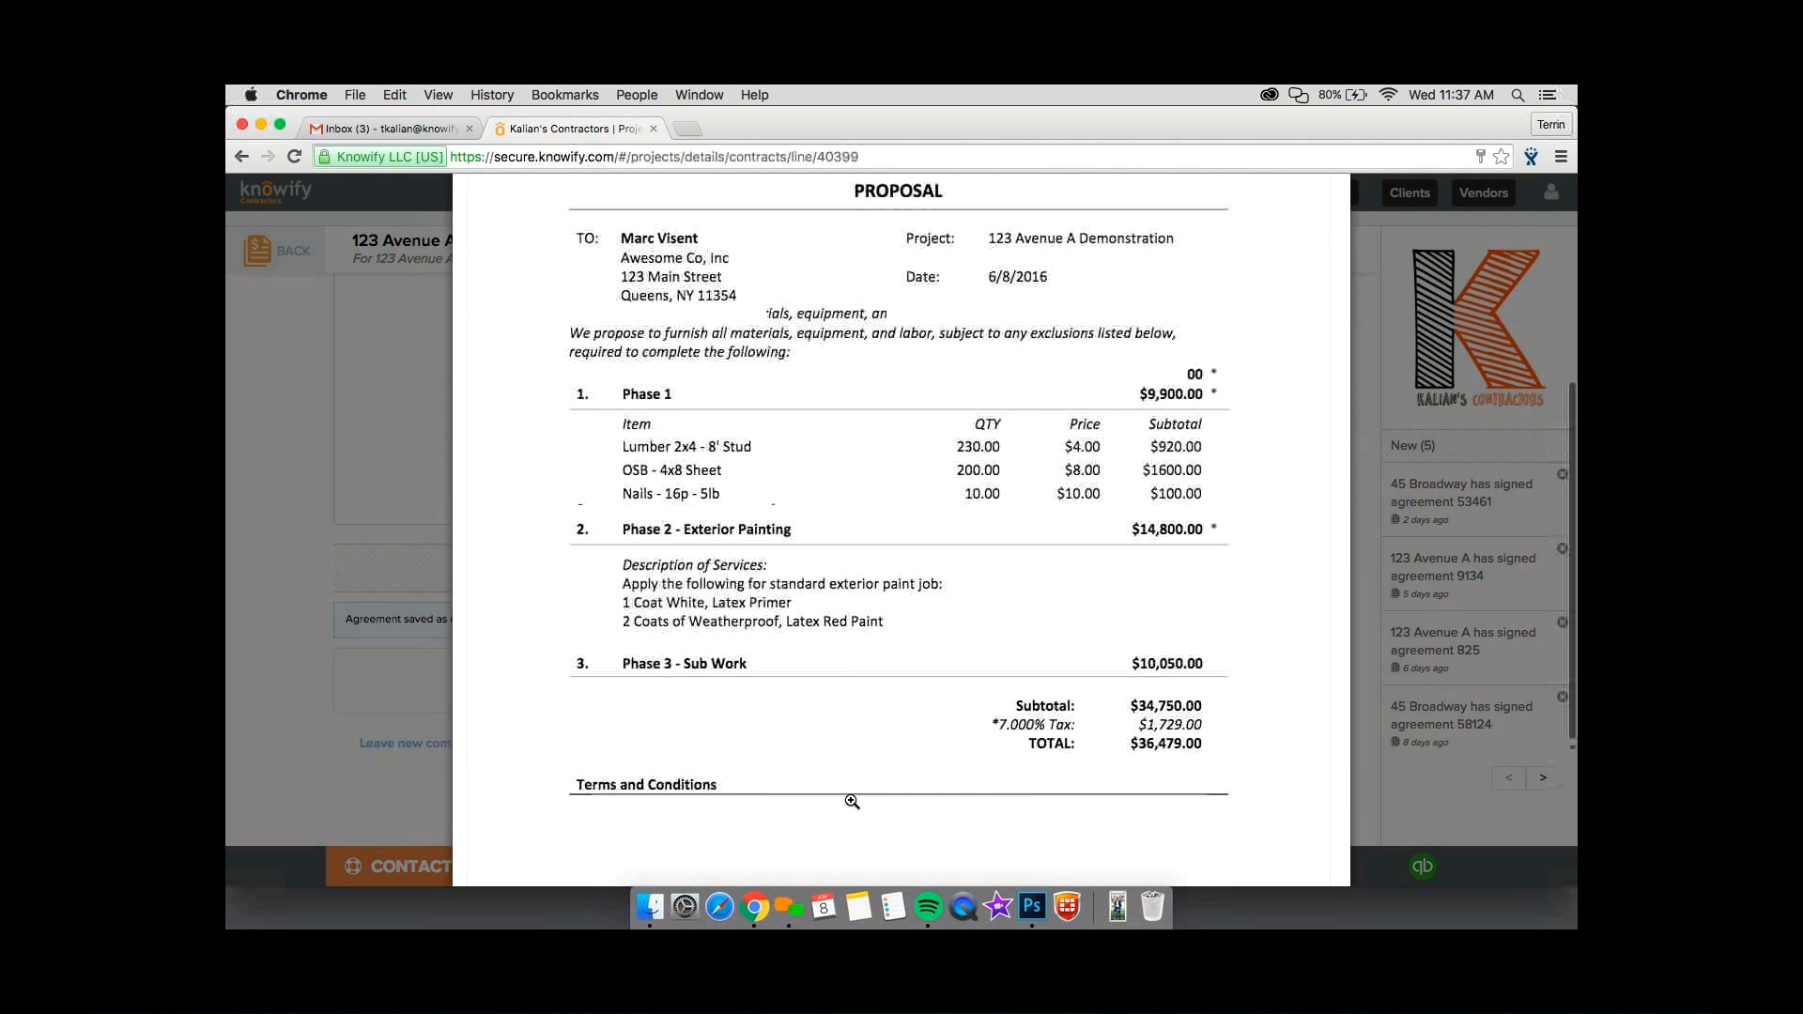
scroll(852, 801, down, 3)
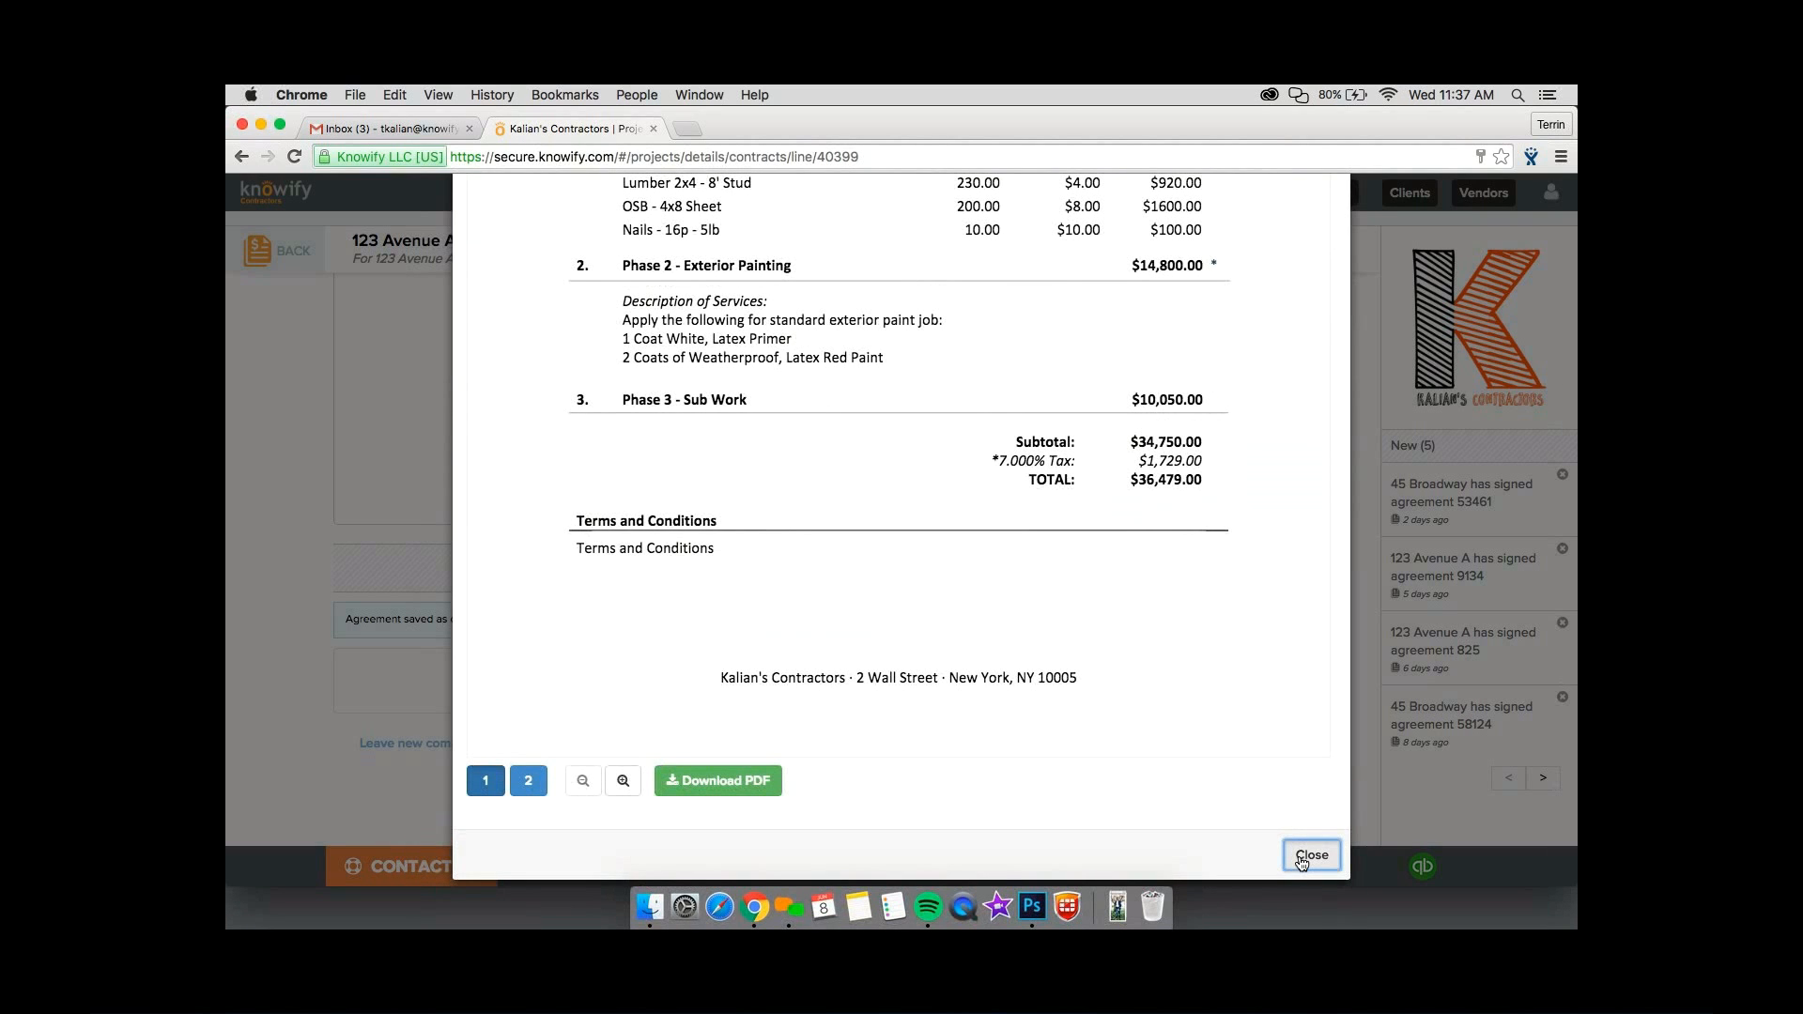
click(1302, 857)
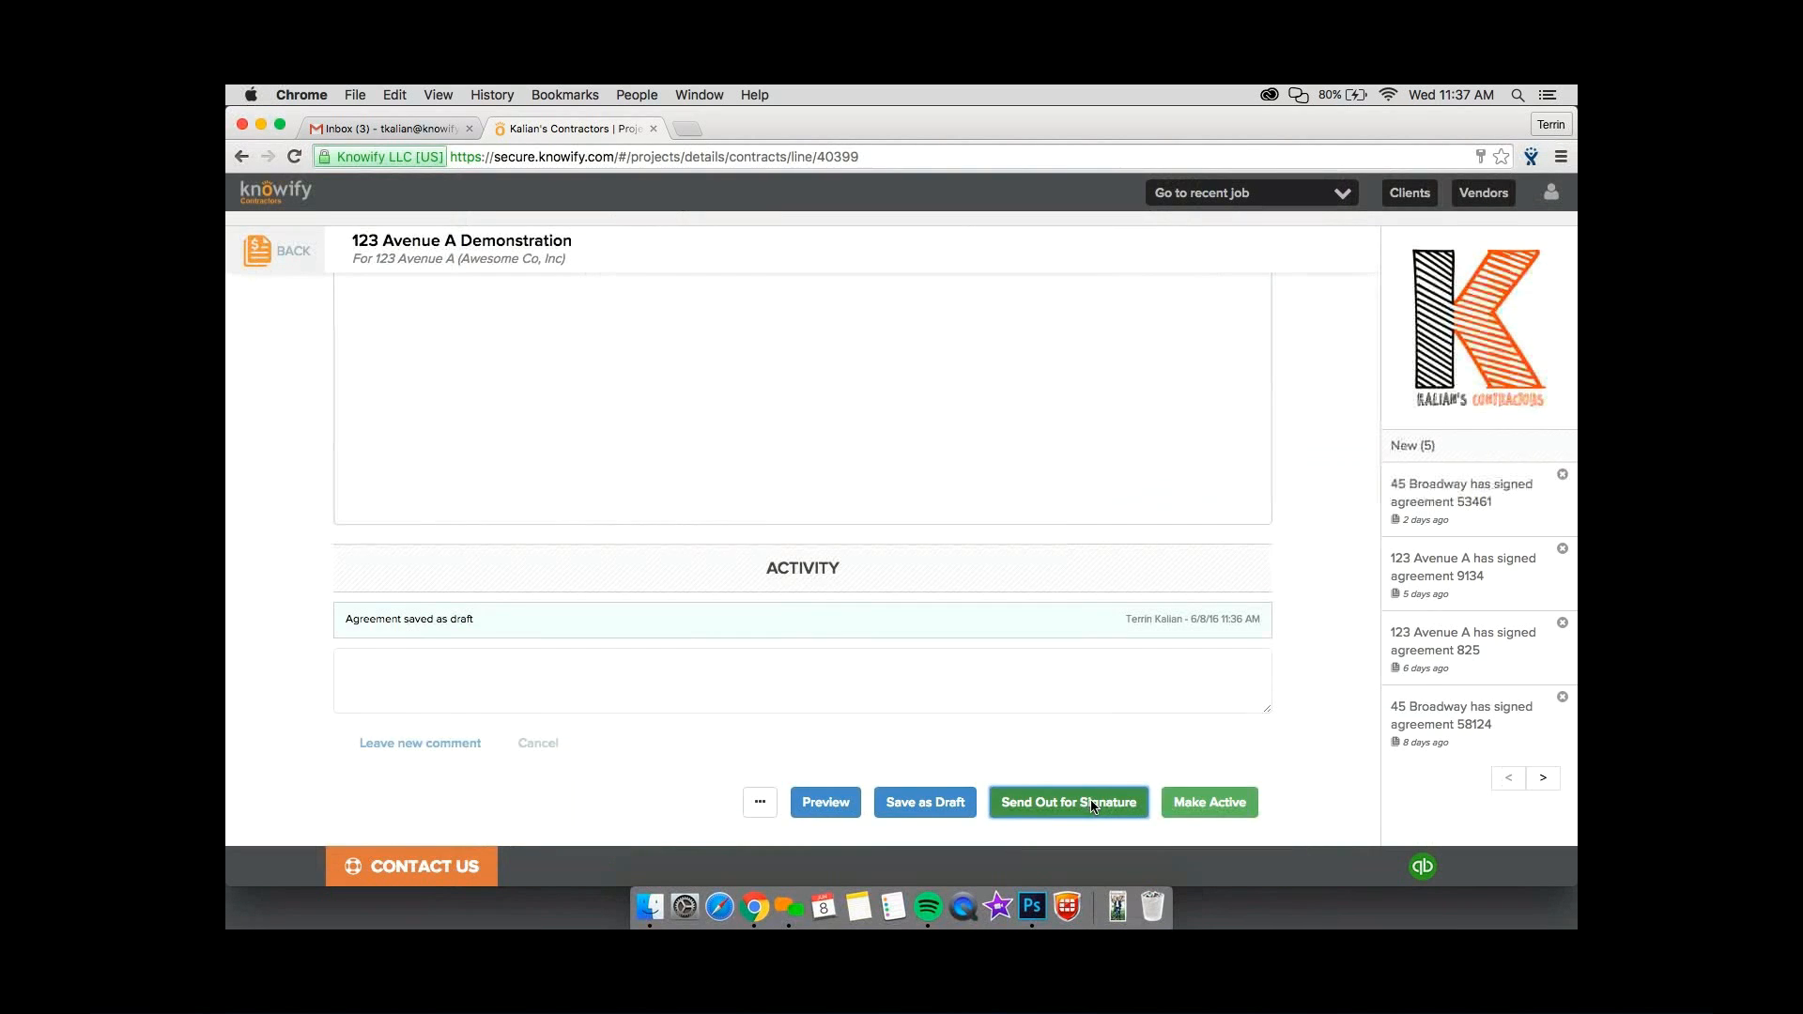
Open the send-for-signature form, review its signer, recipient, message and validity fields, and cancel without sending the email.
click(1092, 804)
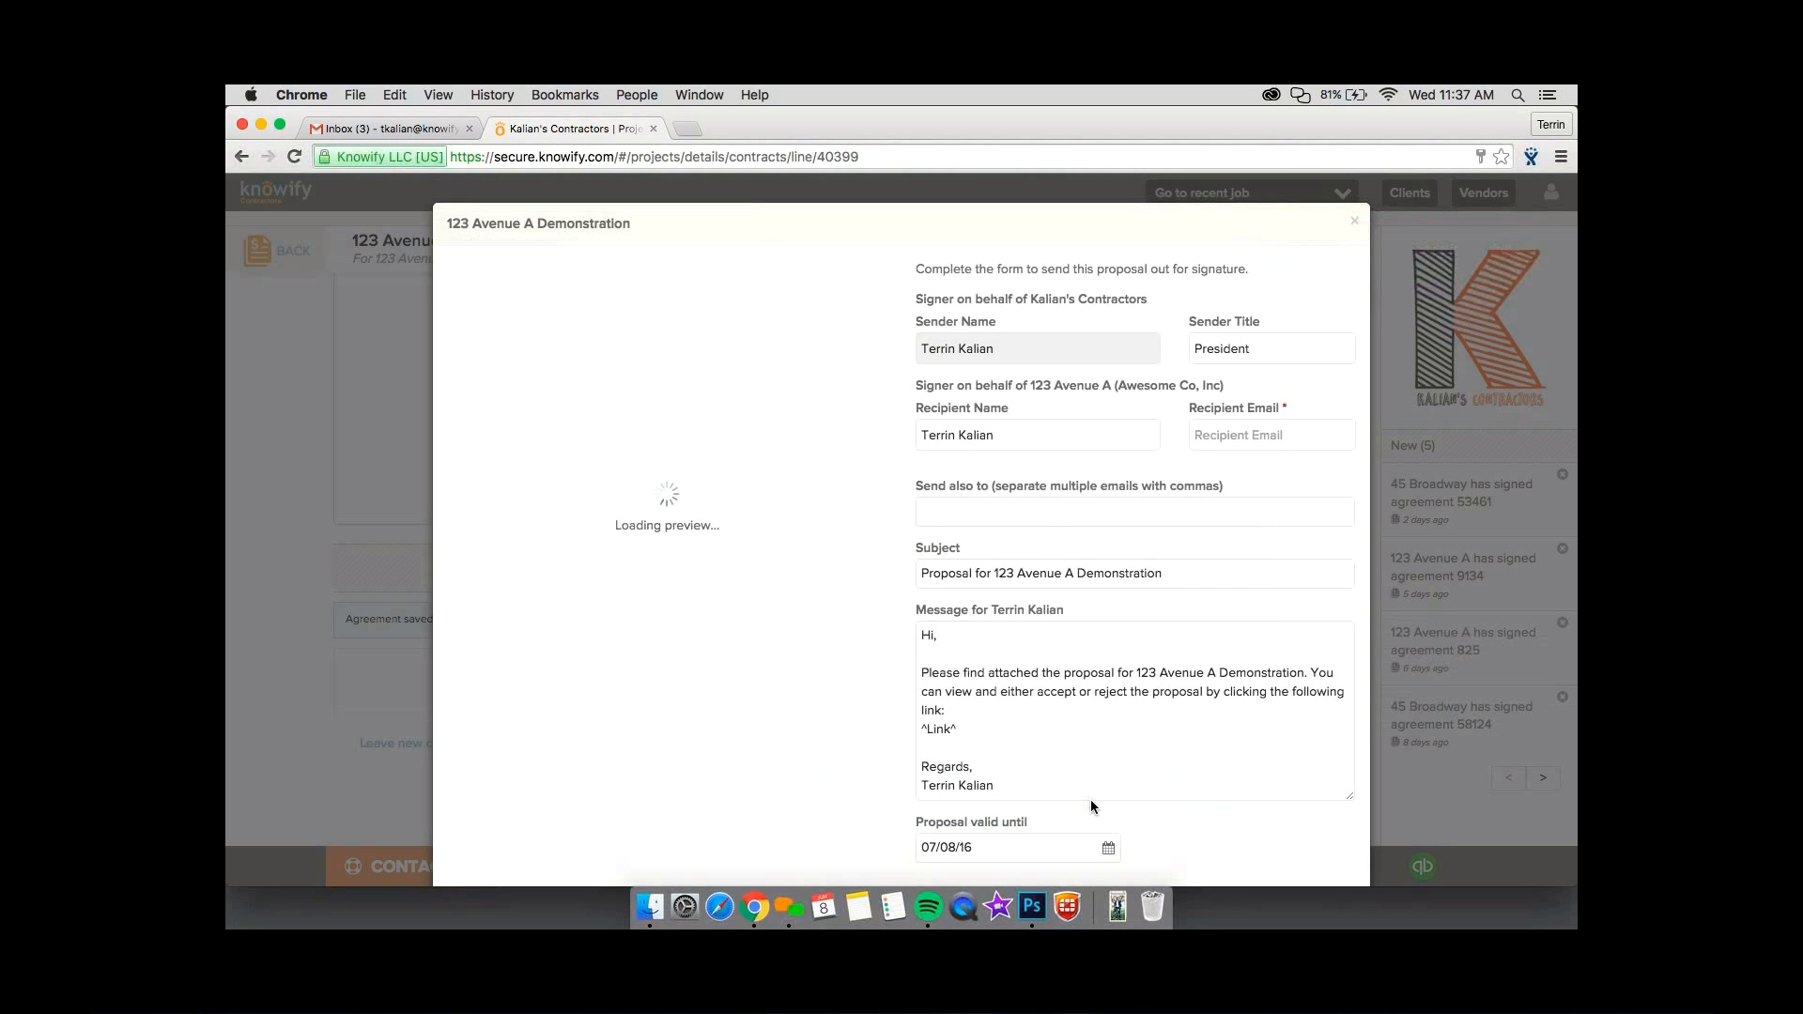
scroll(1090, 799, down, 1)
scroll(1090, 798, up, 1)
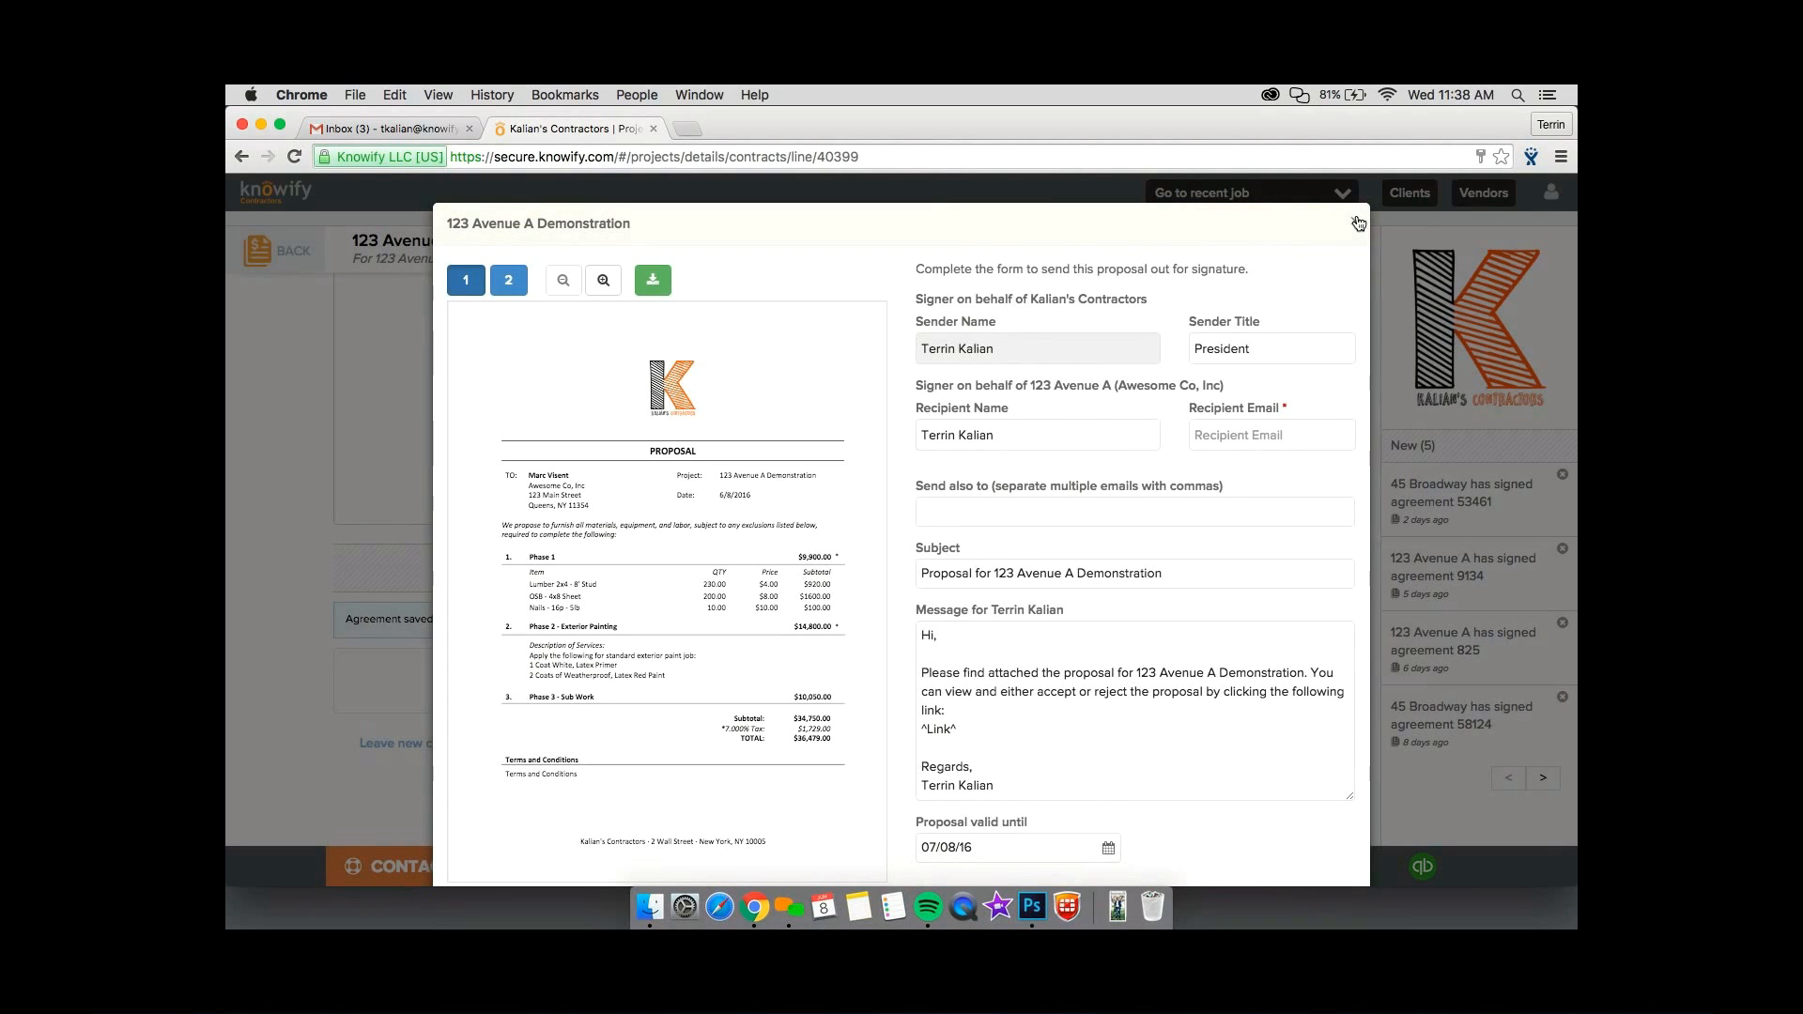
scroll(1281, 412, down, 1)
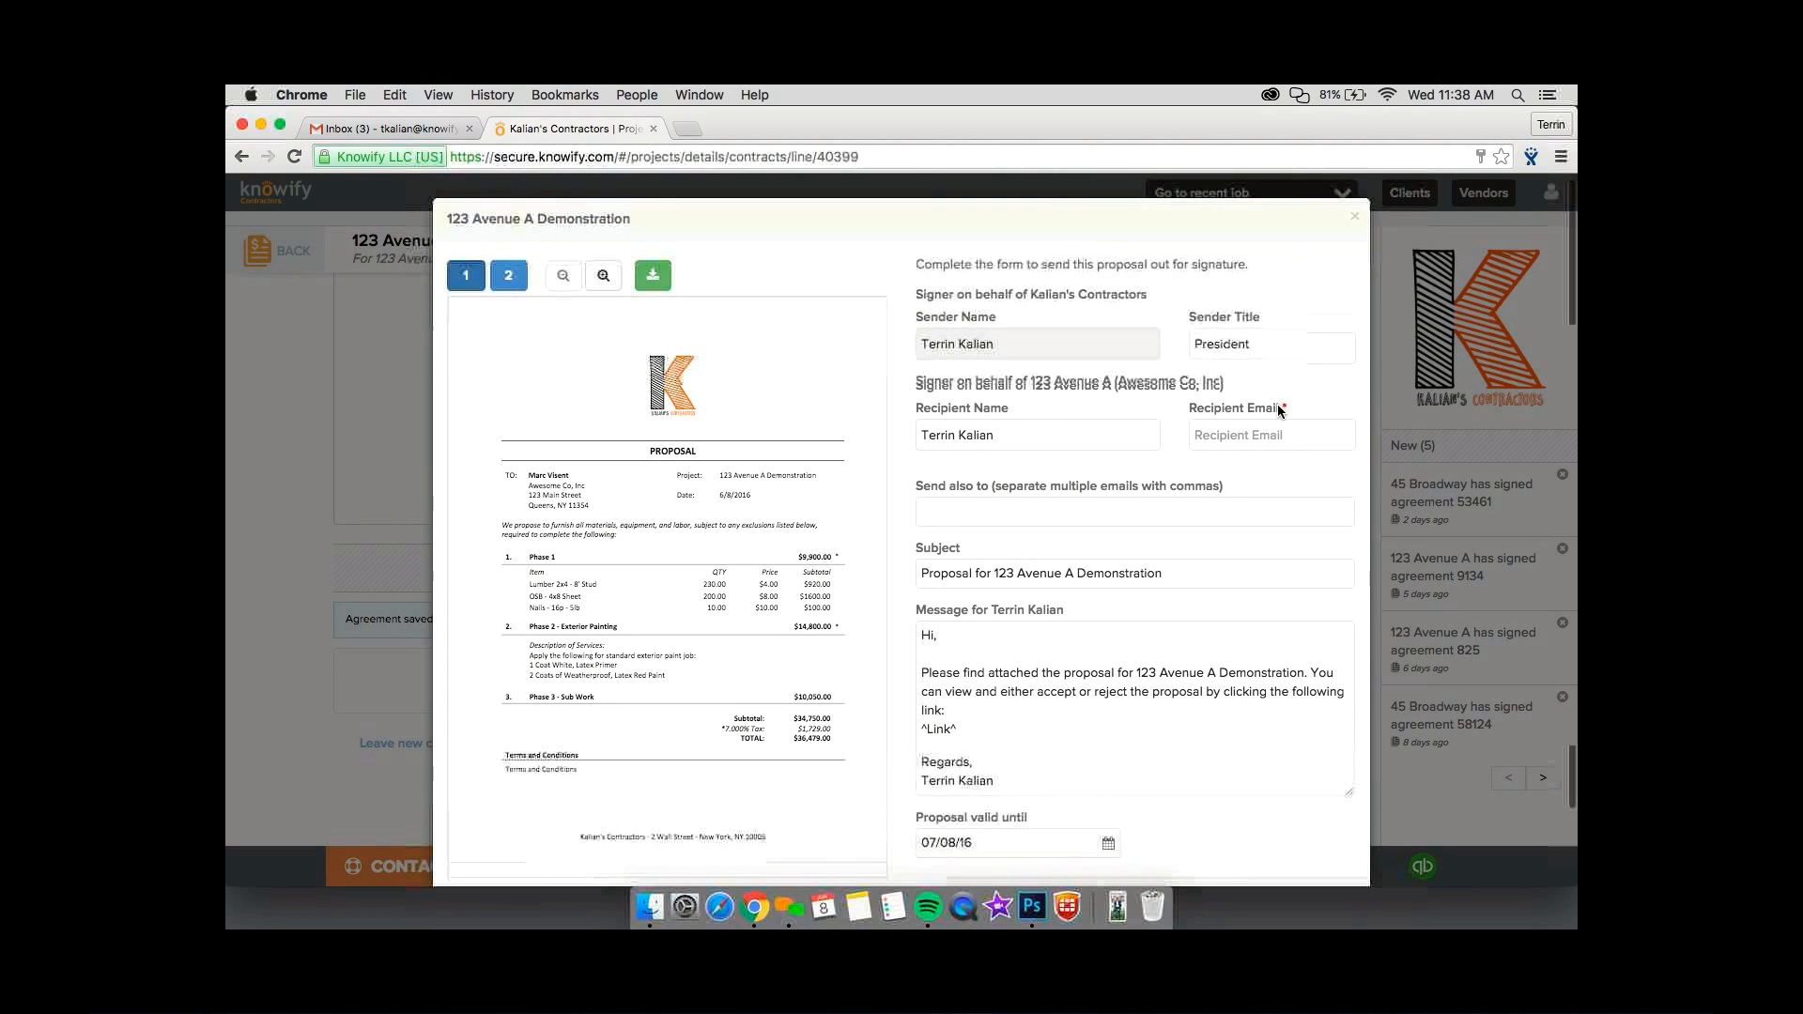
scroll(1277, 410, down, 3)
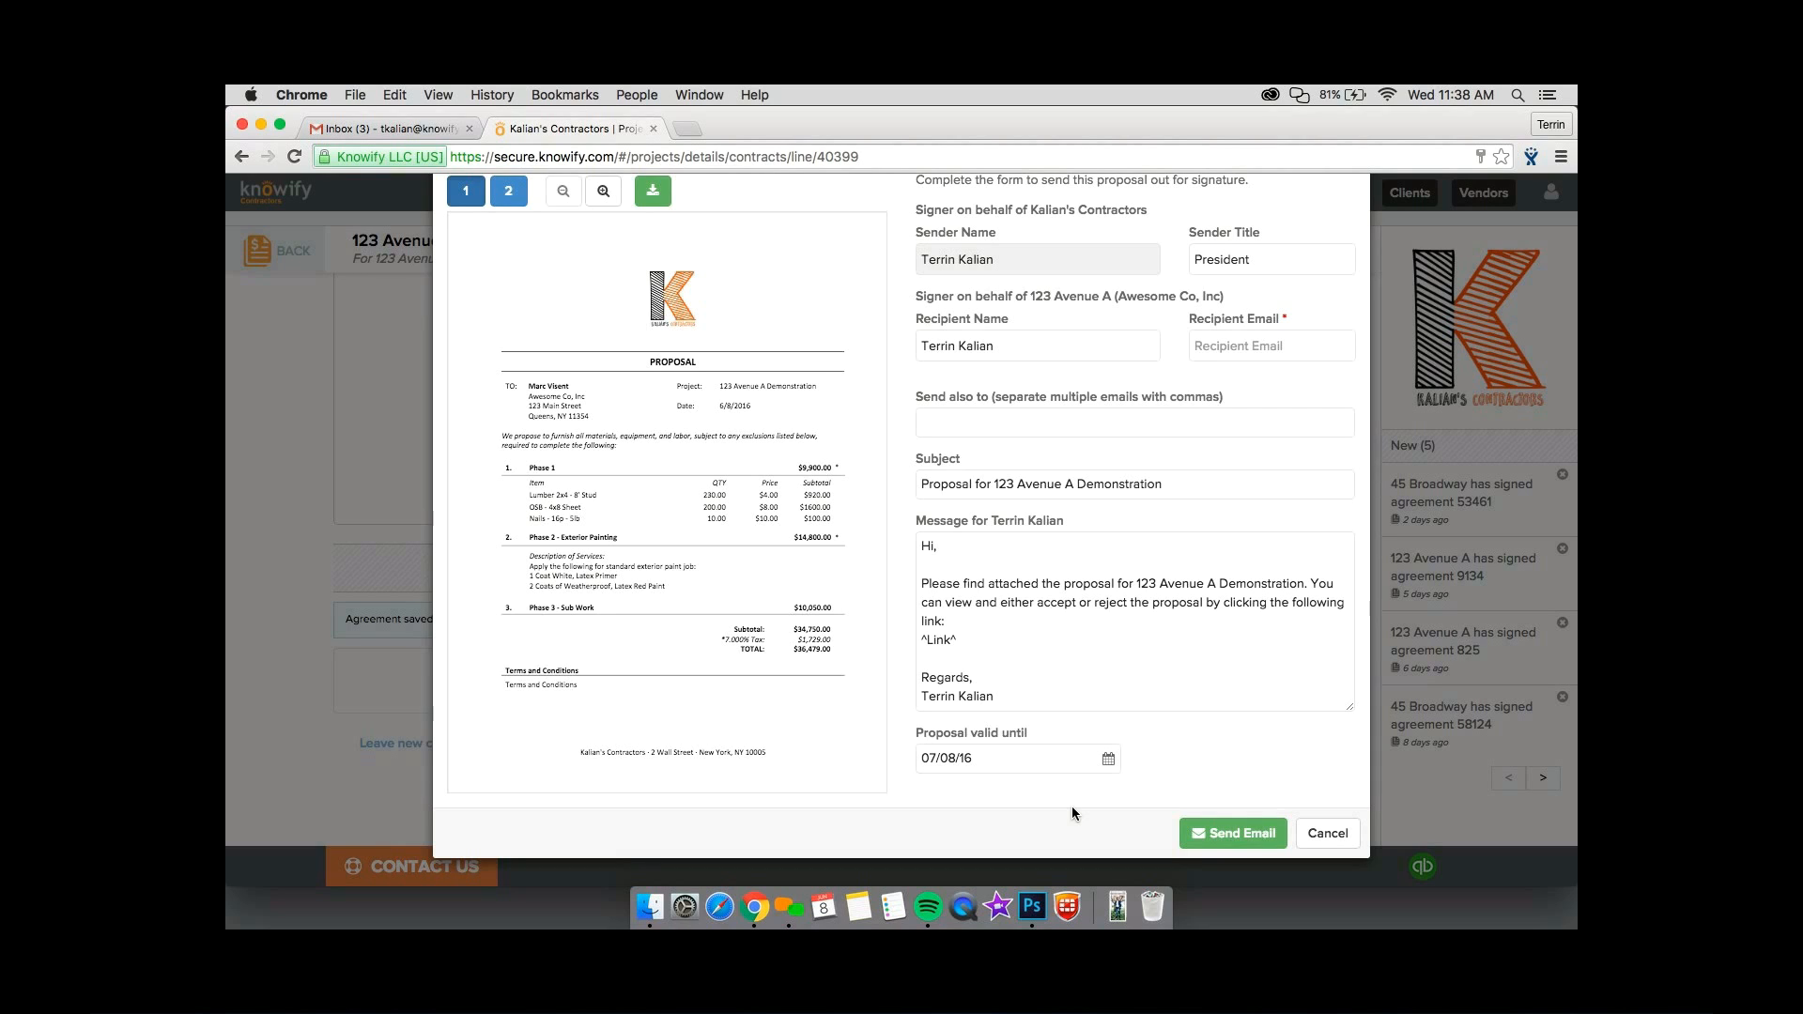
click(1327, 834)
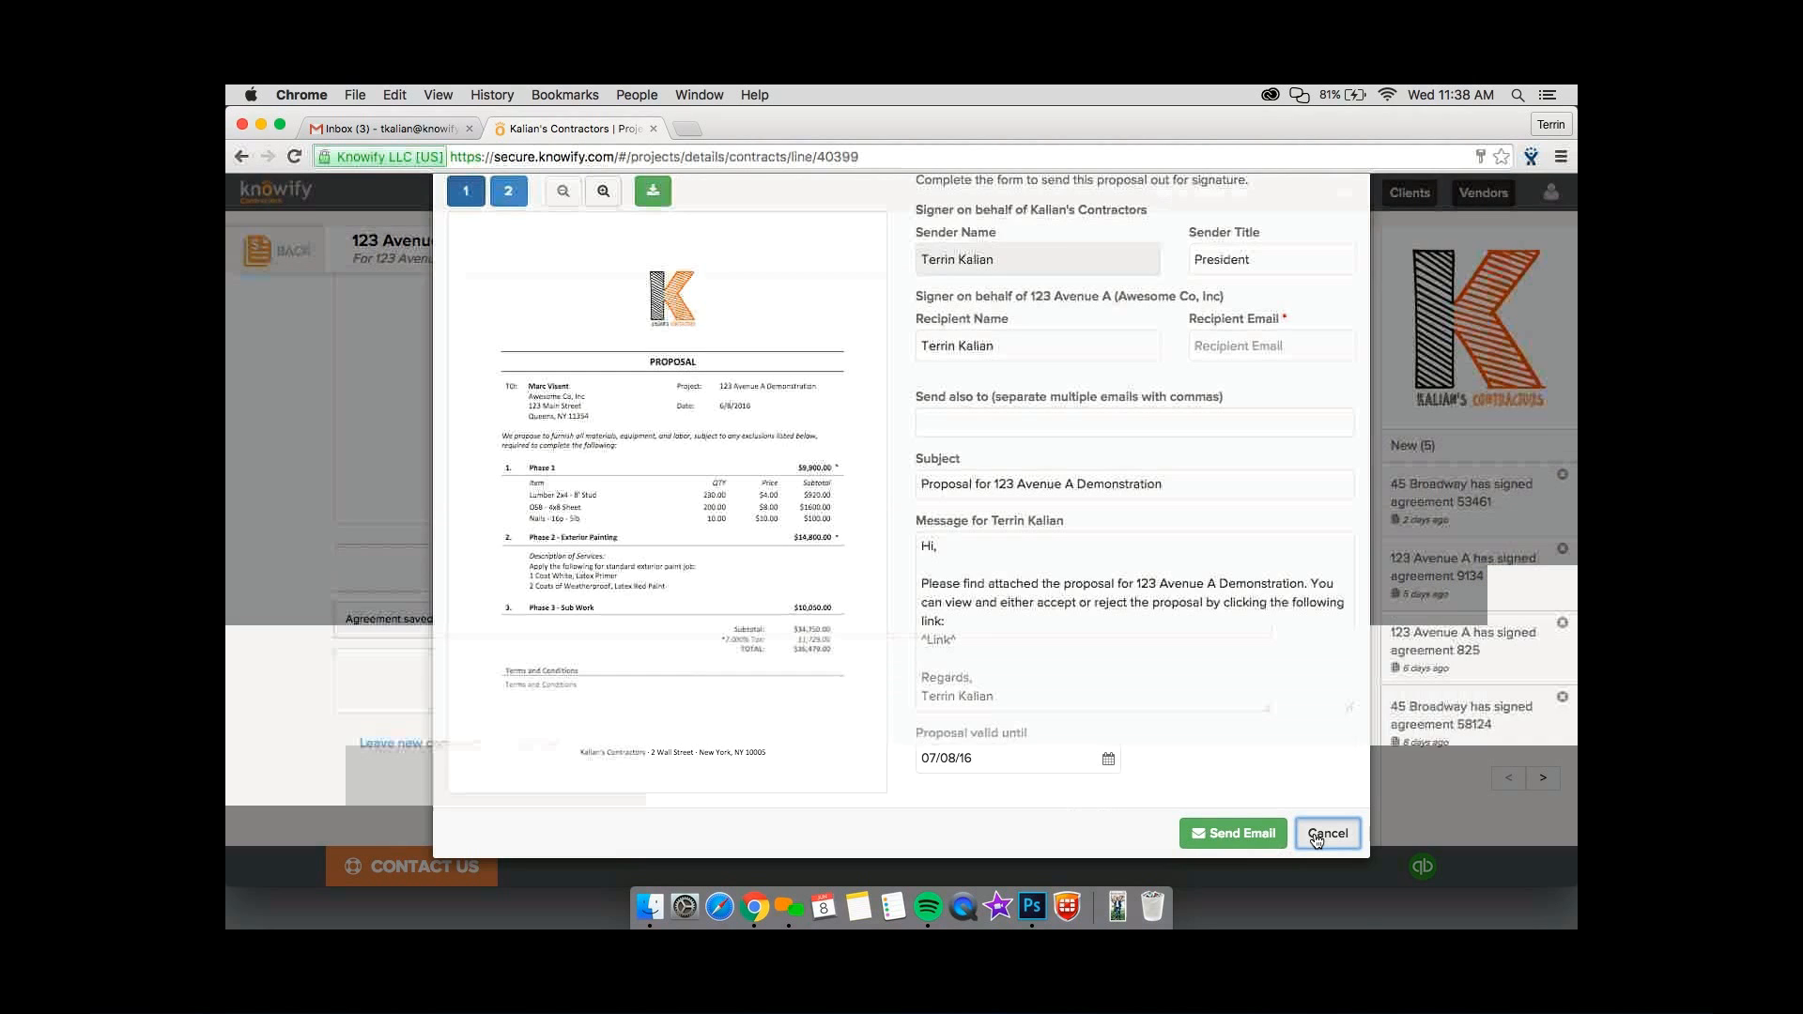
Insert the portrait photo from the desktop into the Phase 2 - Exterior Painting description and preview the contract.
scroll(1318, 840, up, 10)
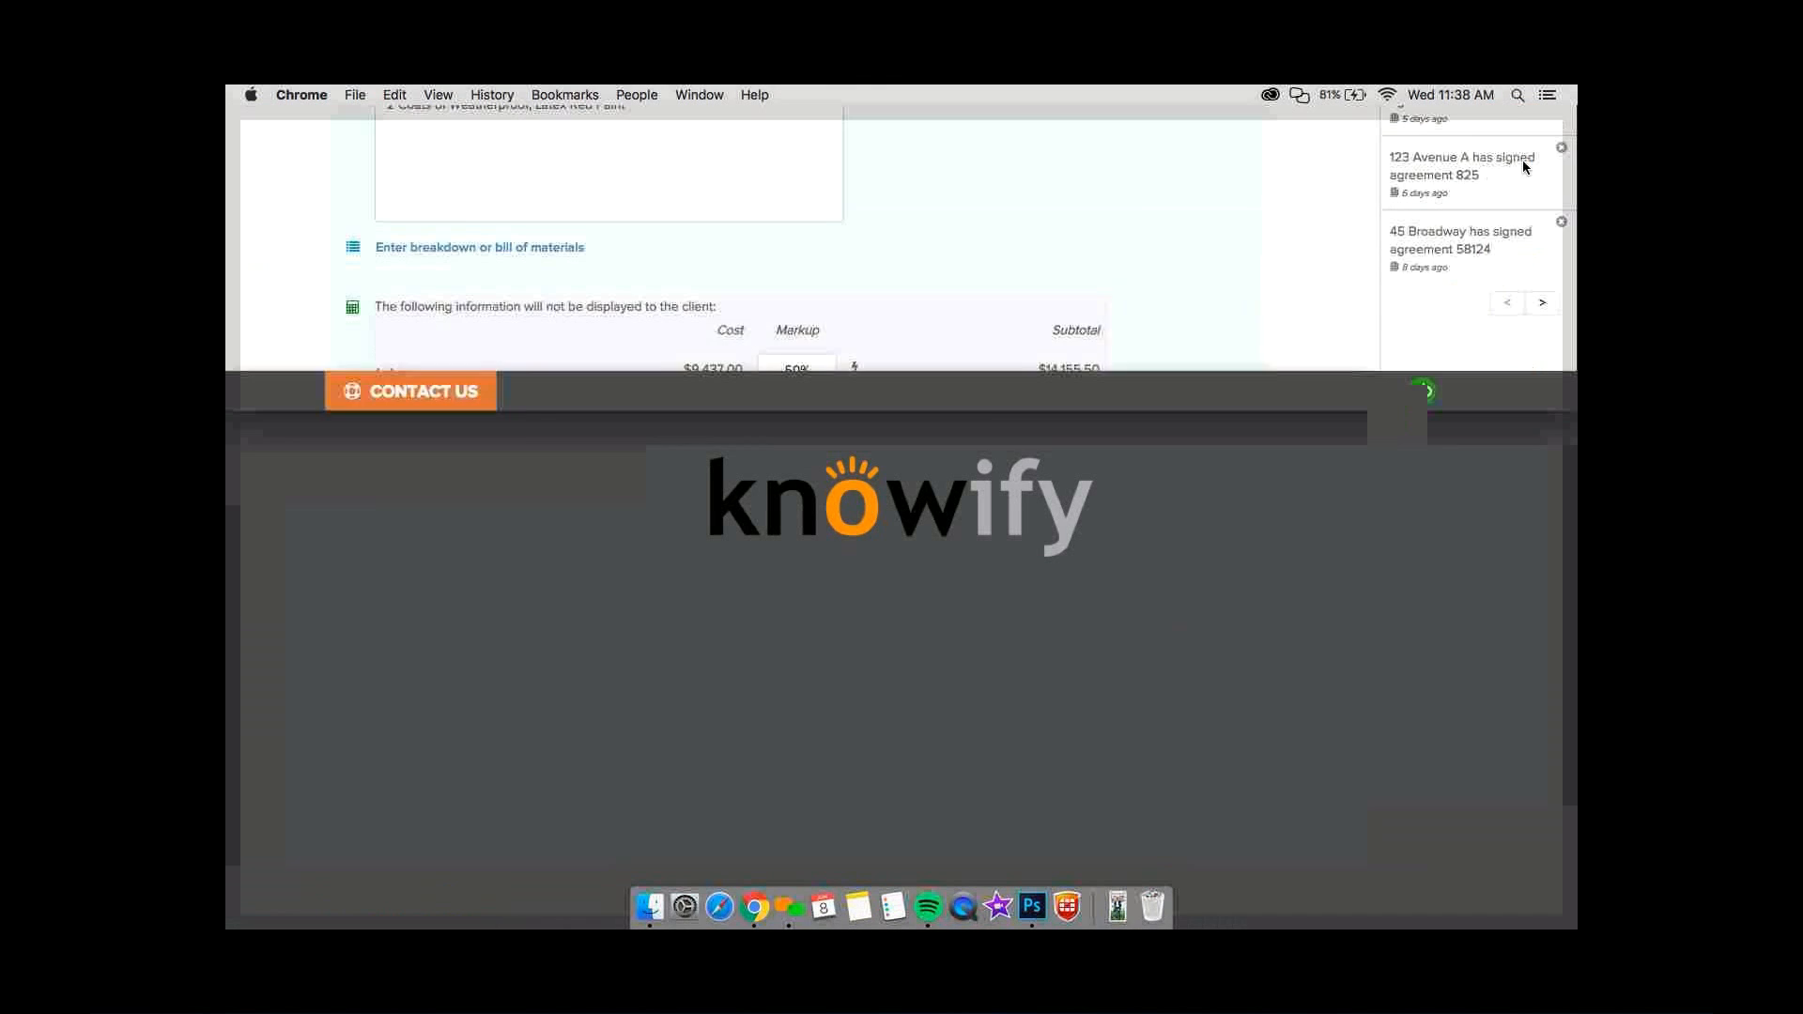
drag(1515, 136, 716, 649)
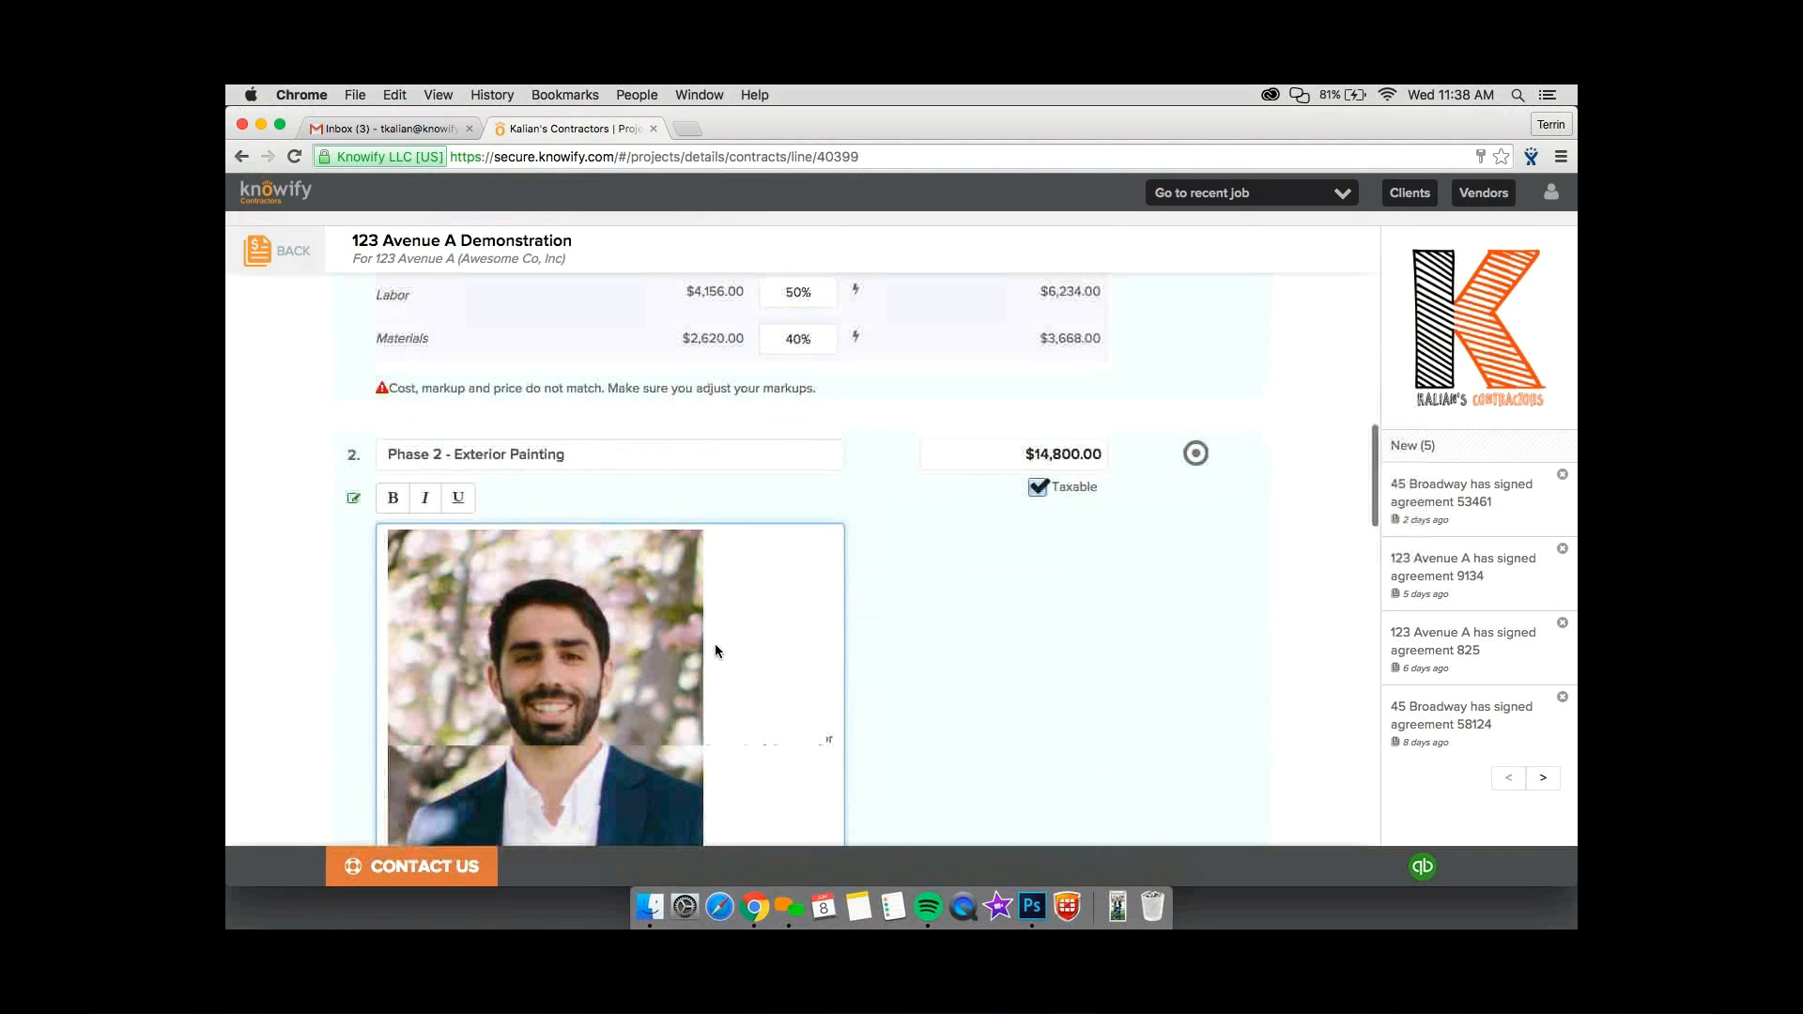
scroll(754, 757, down, 10)
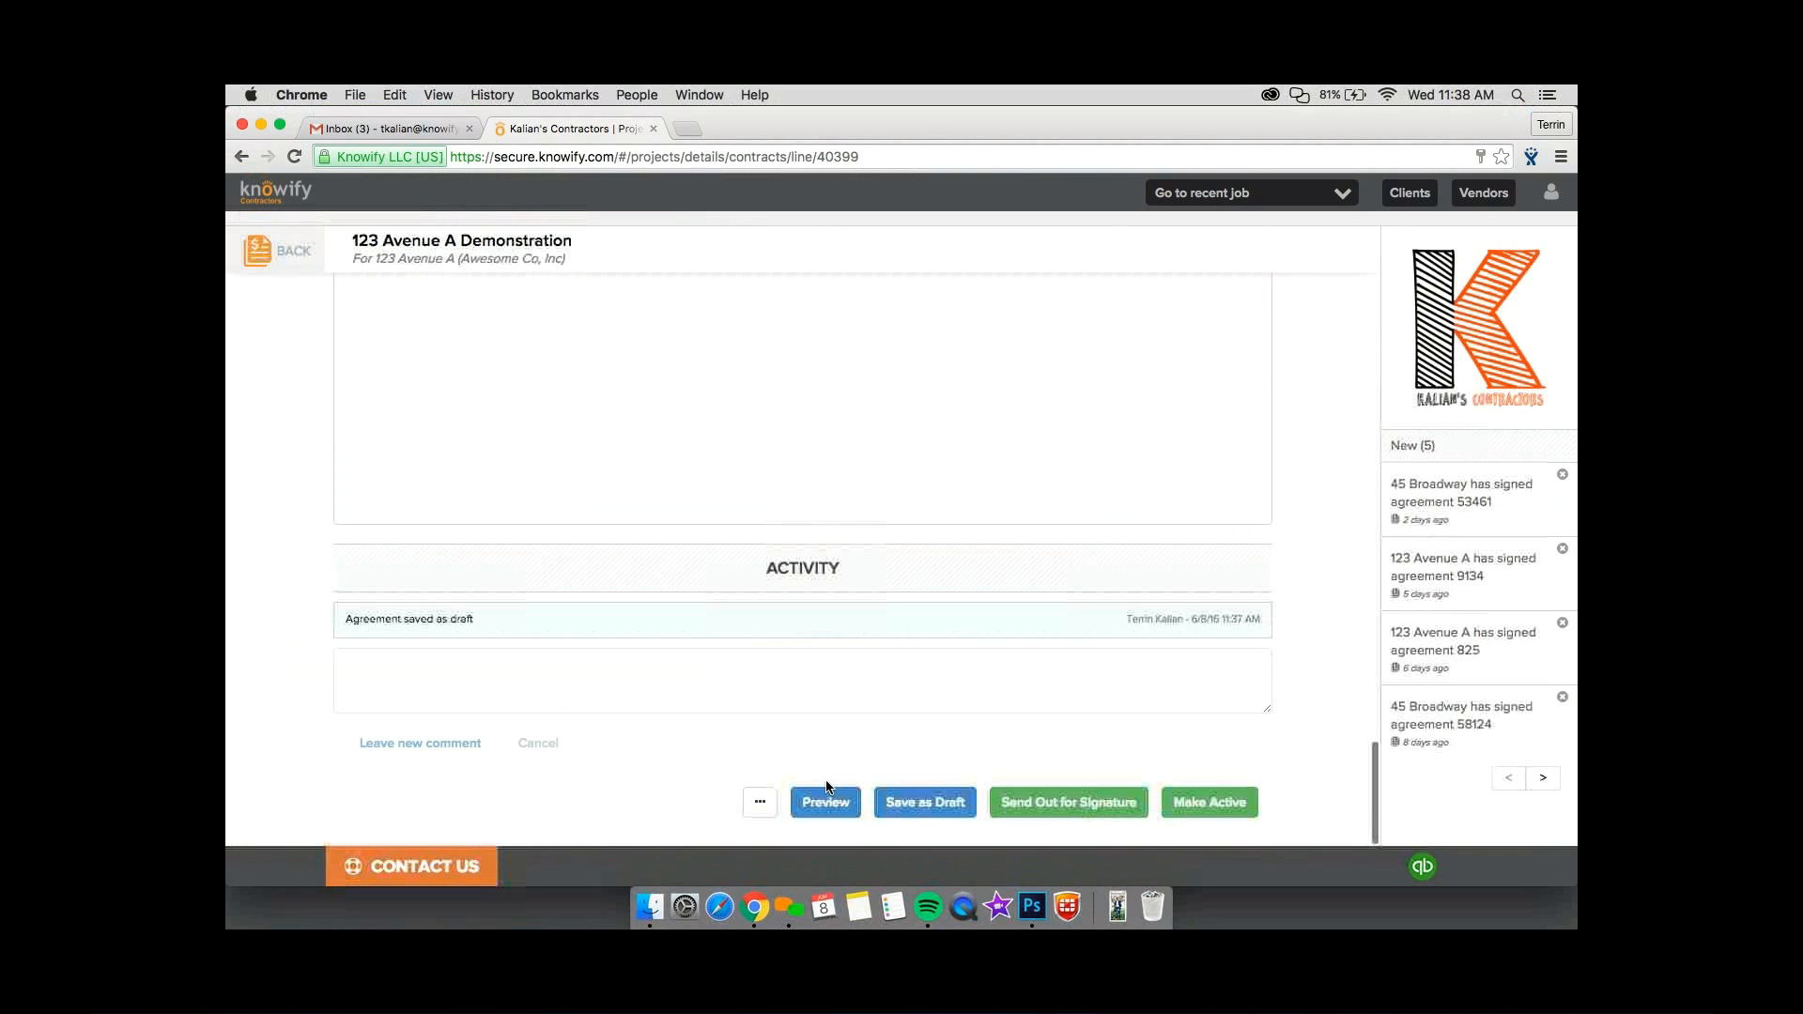
click(825, 799)
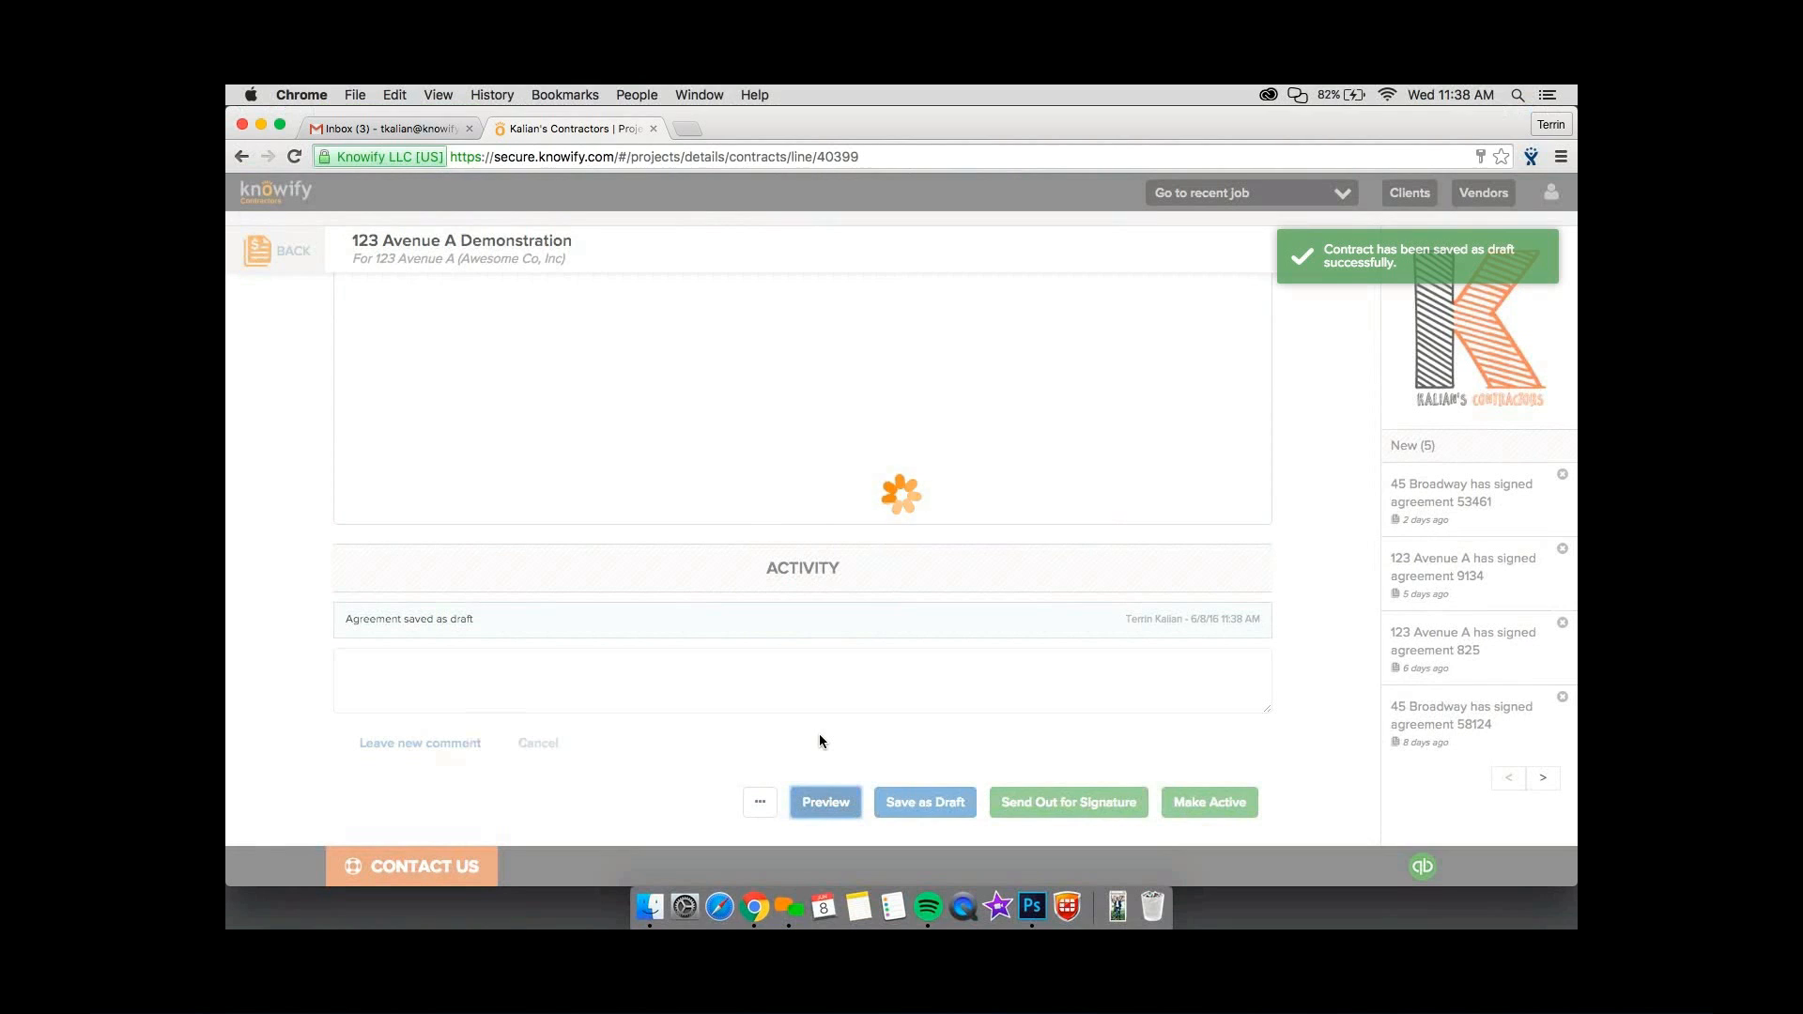
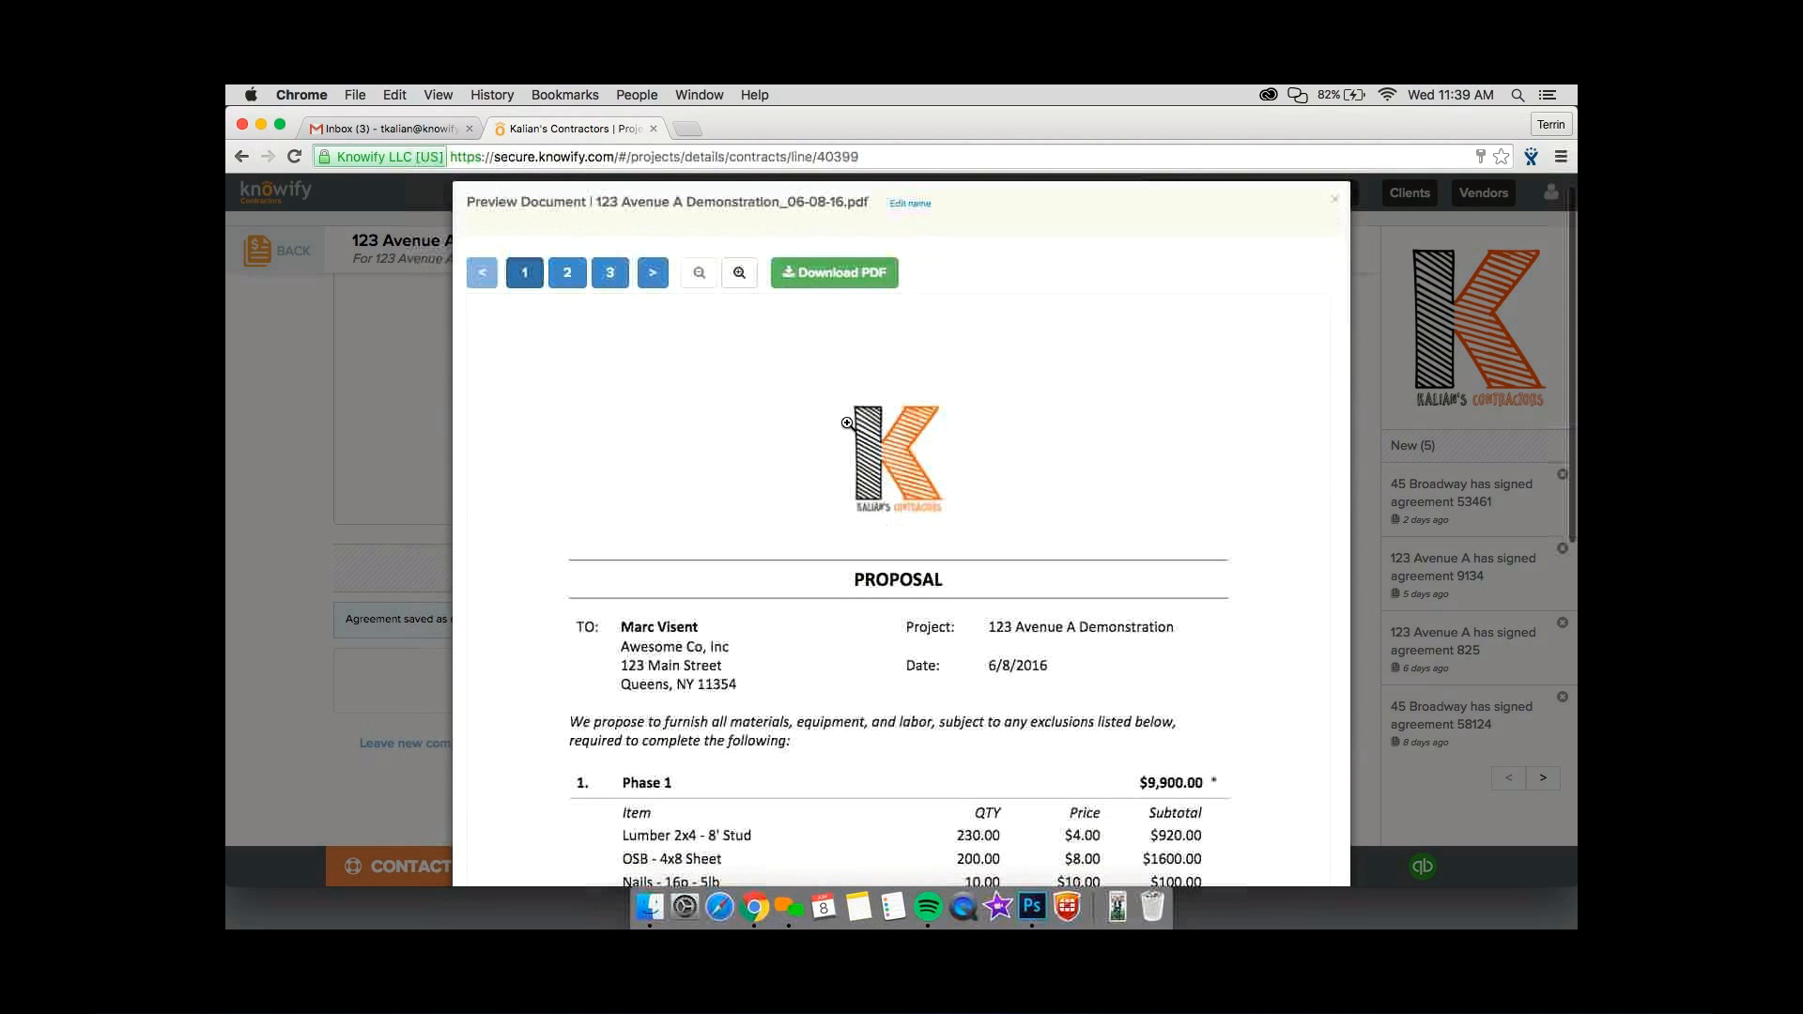
Review both pages of the contract preview, including the Phase 2 photo, totals and terms, and close the preview.
scroll(848, 424, down, 10)
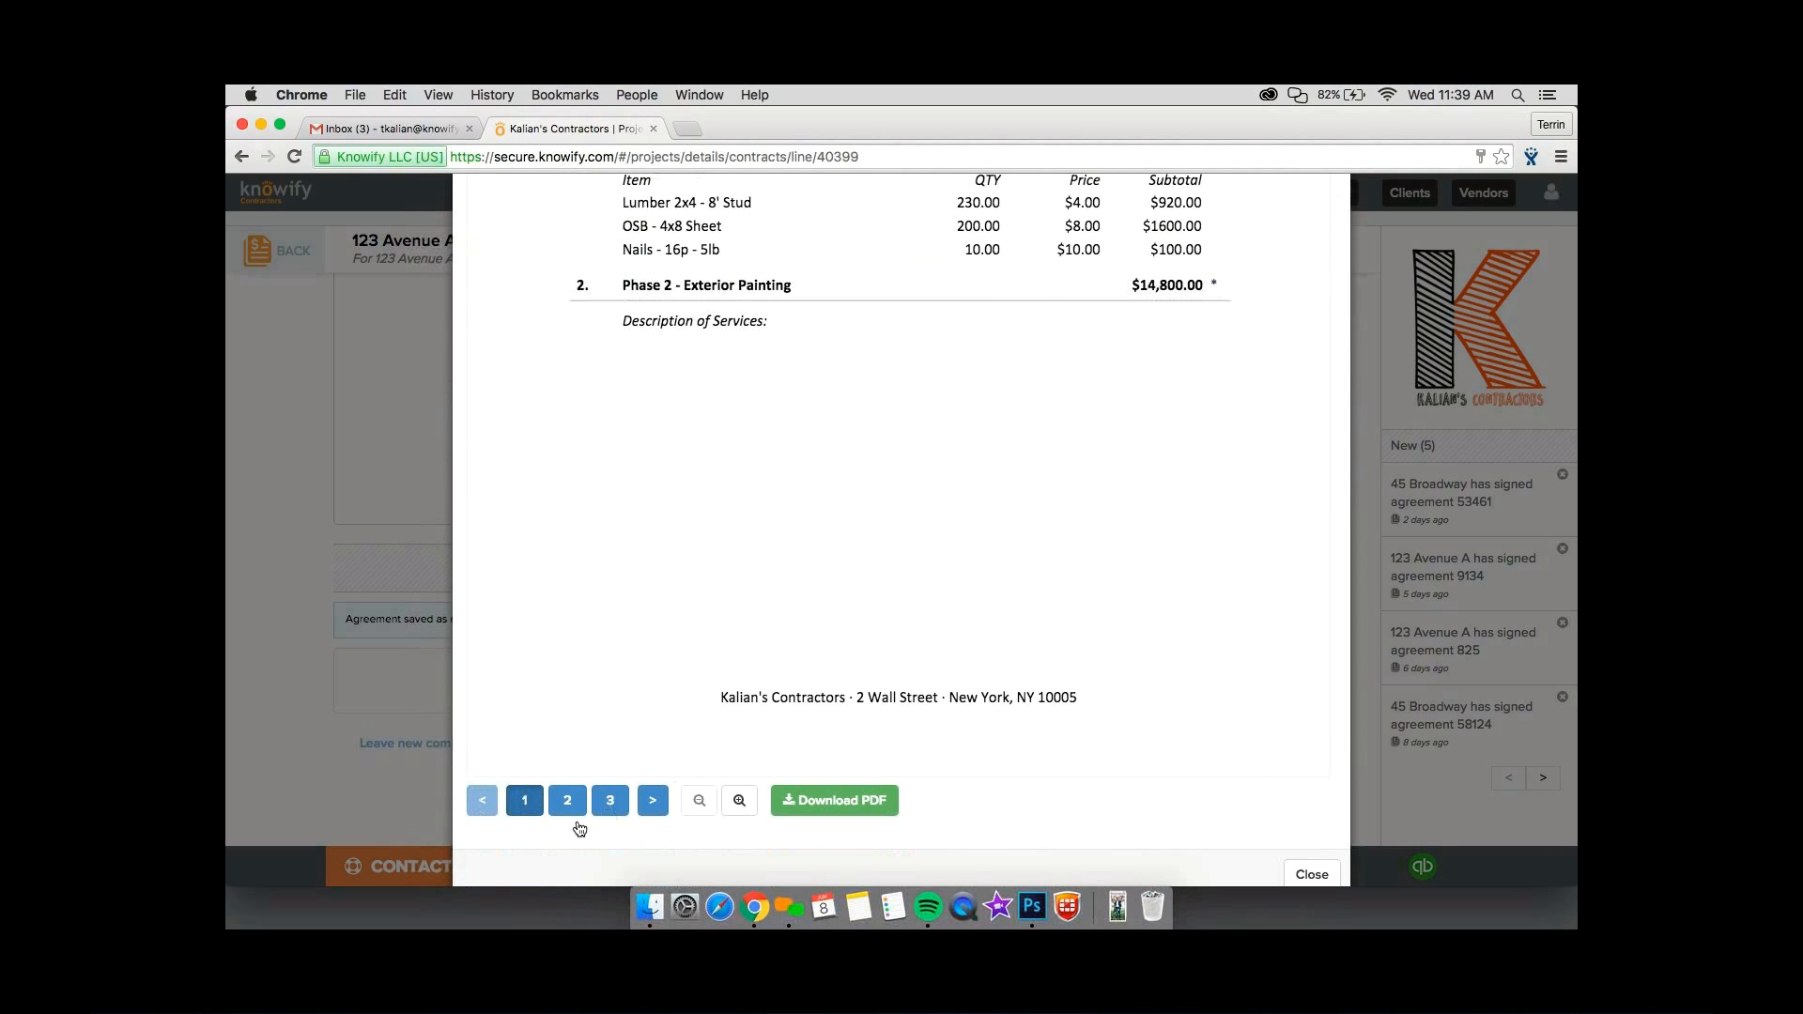
click(567, 816)
scroll(693, 599, up, 2)
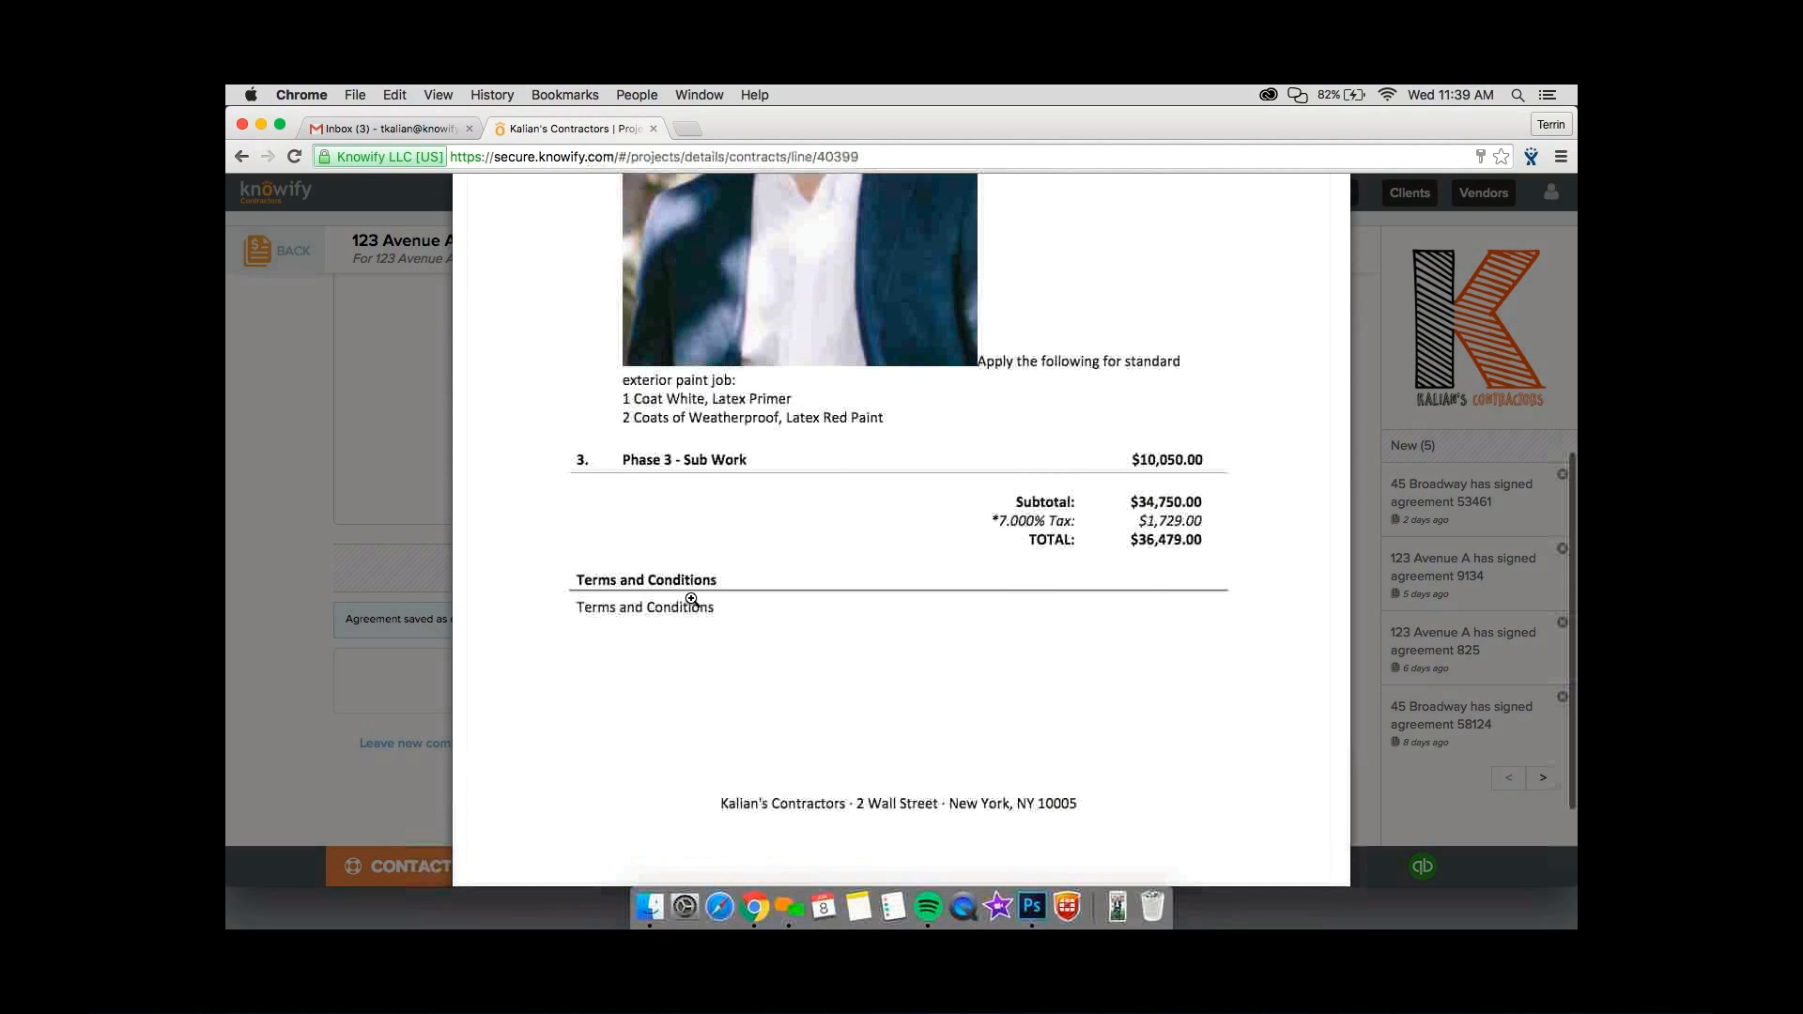
scroll(691, 599, up, 7)
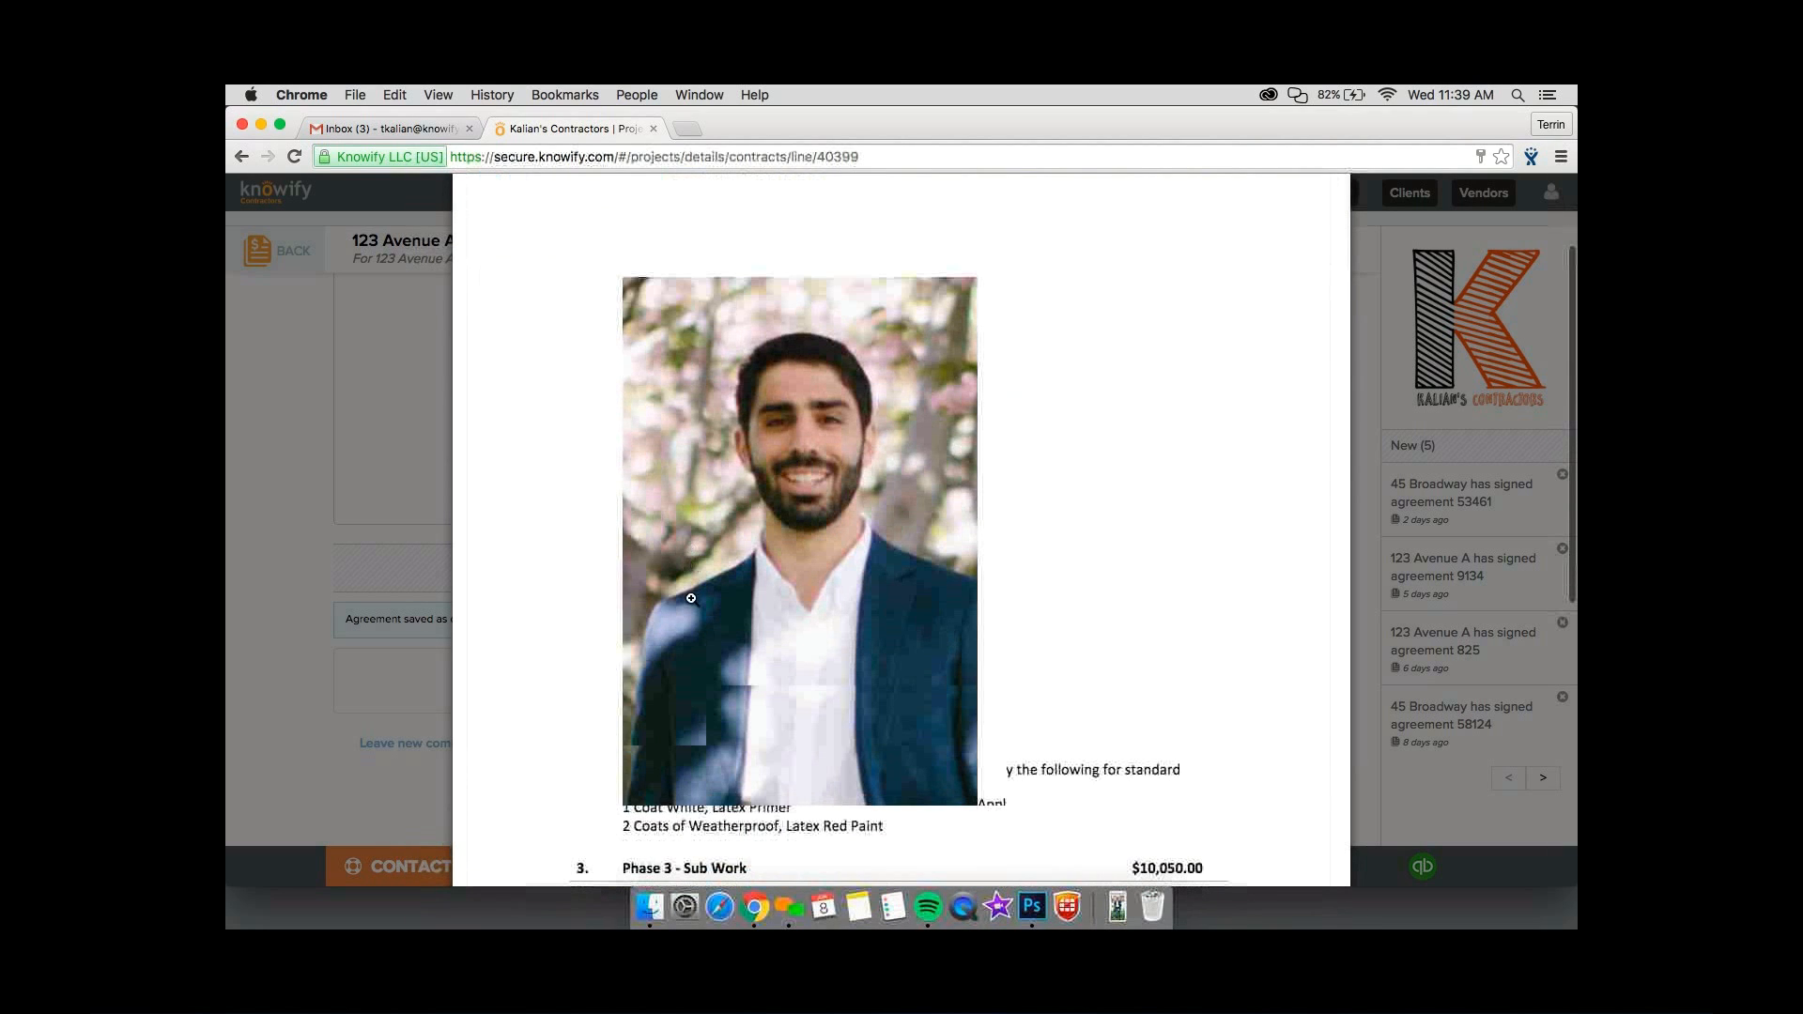
scroll(691, 599, down, 3)
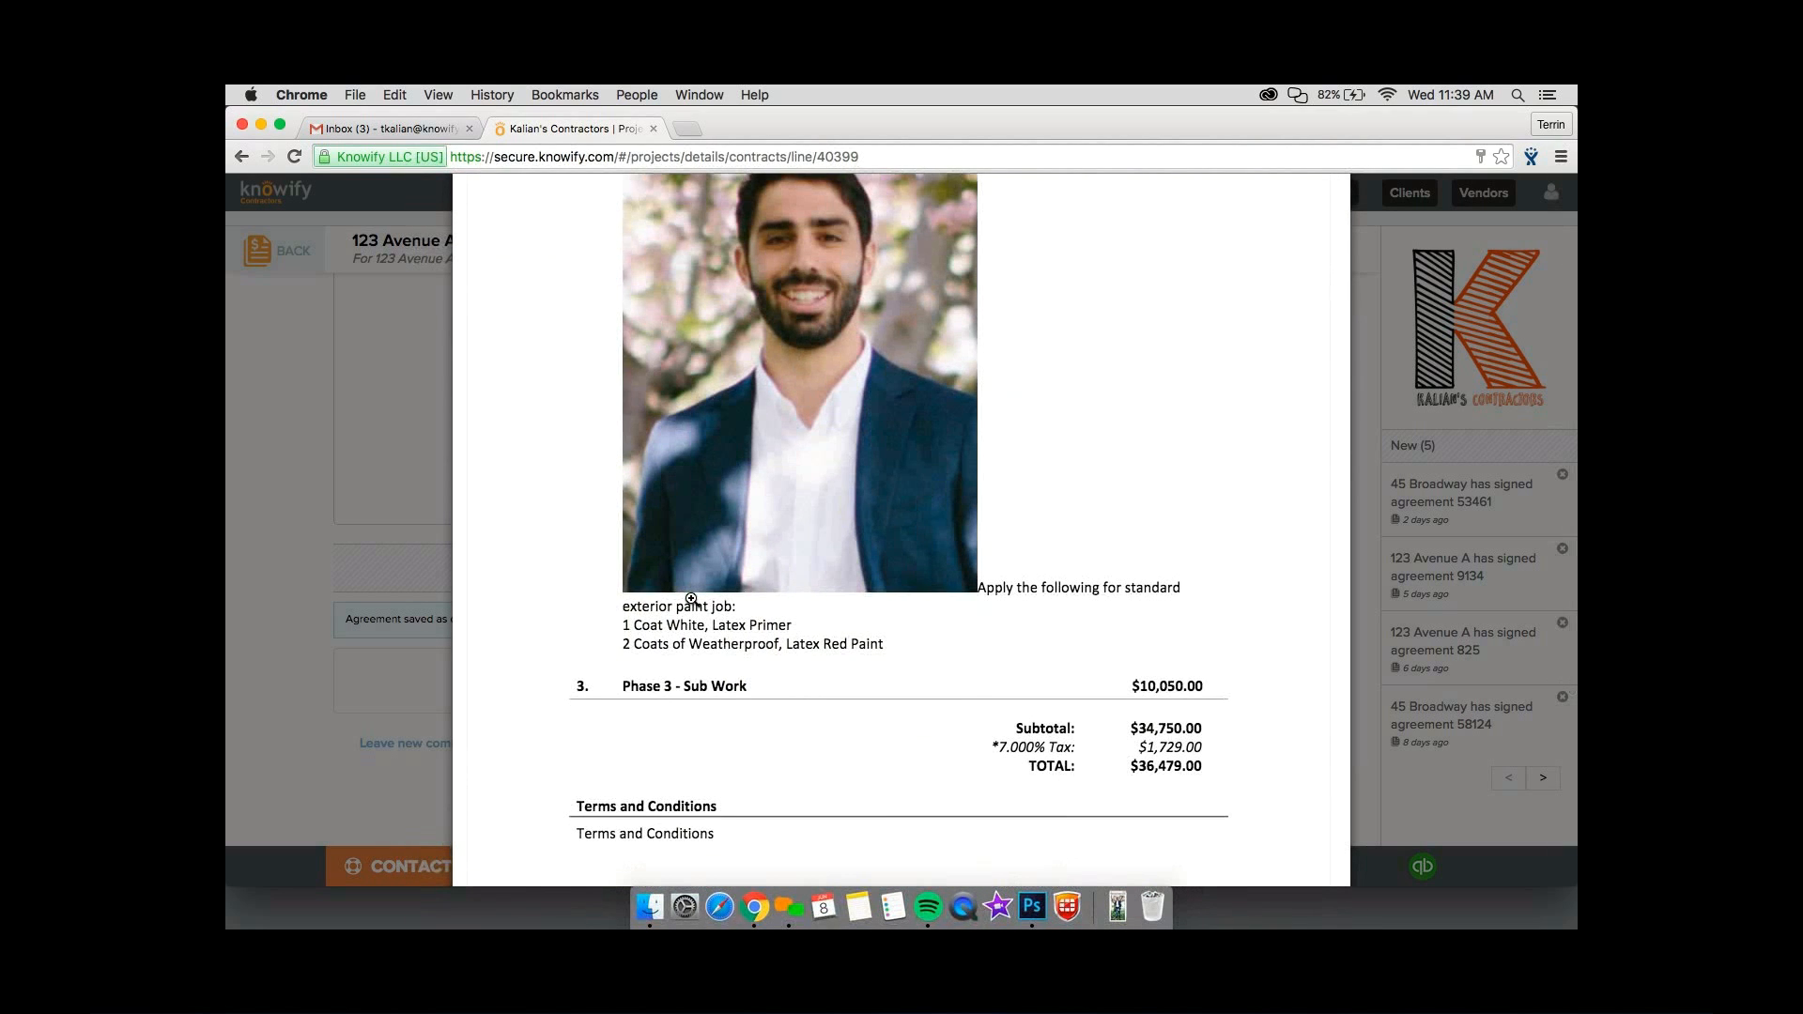
key(Escape)
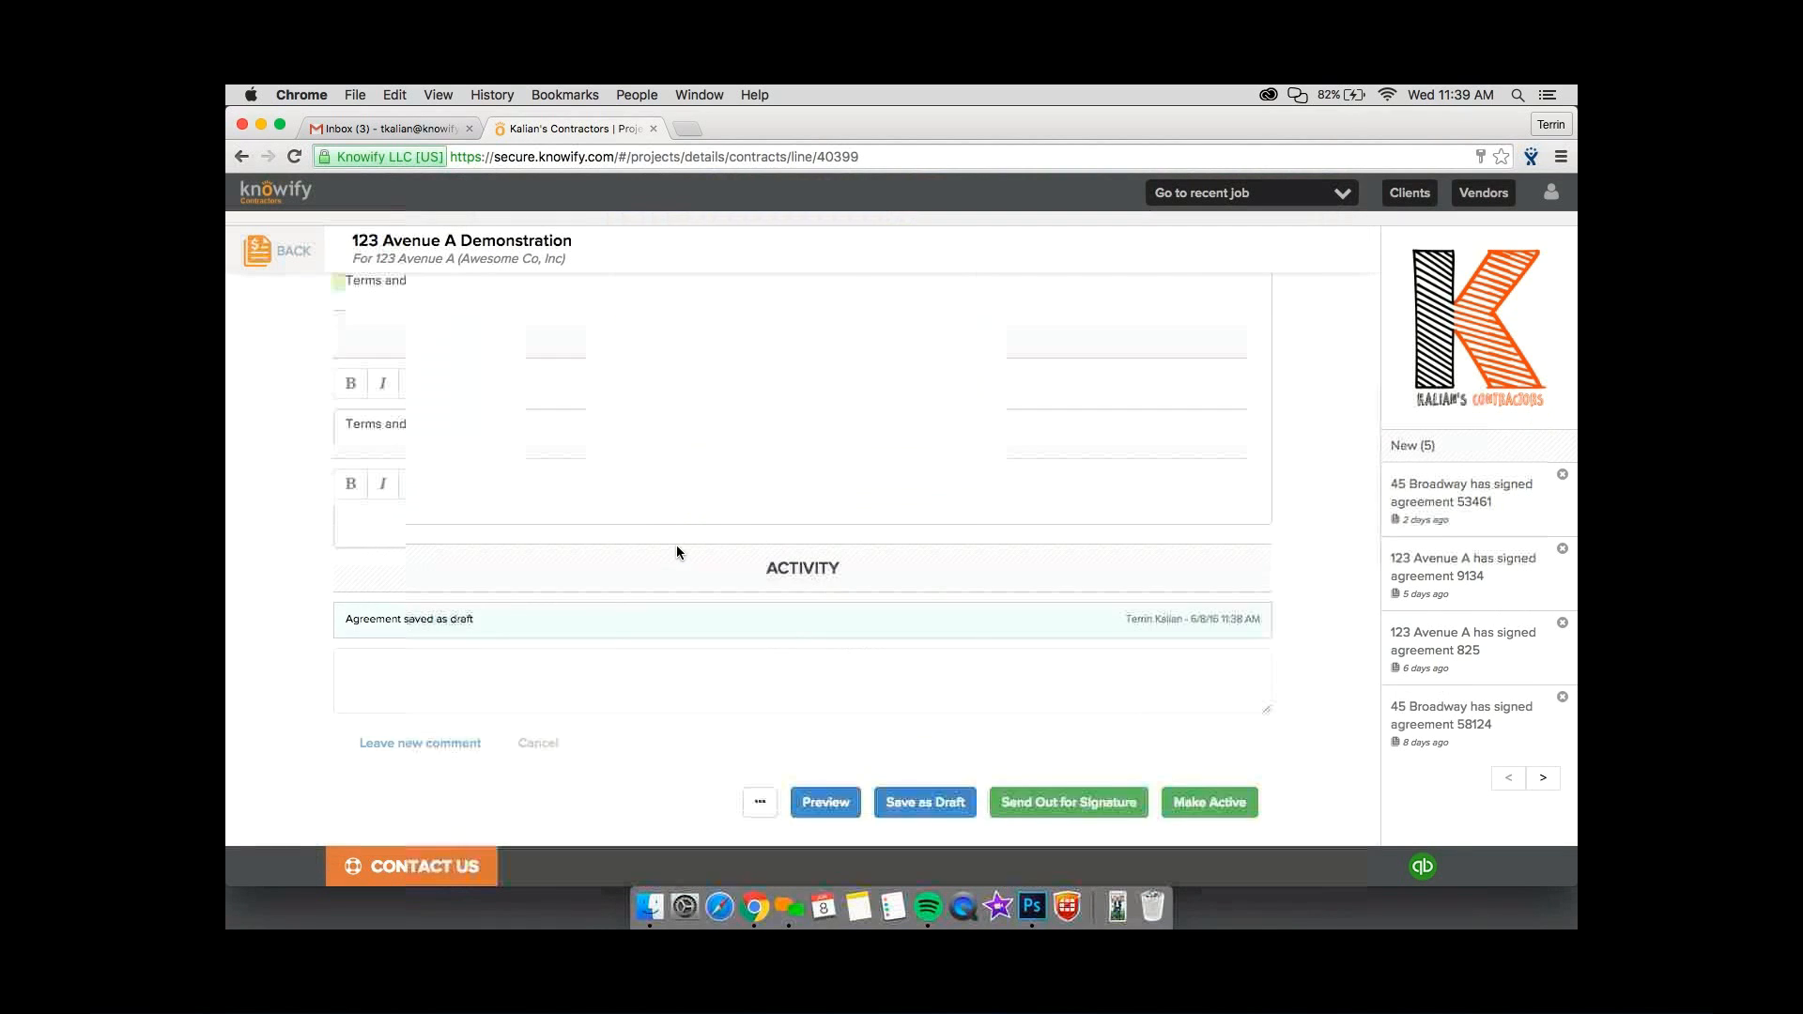
Delete the portrait photo from the Phase 2 - Exterior Painting description, save the contract as a draft, and close the preview.
scroll(676, 545, up, 7)
scroll(669, 521, up, 10)
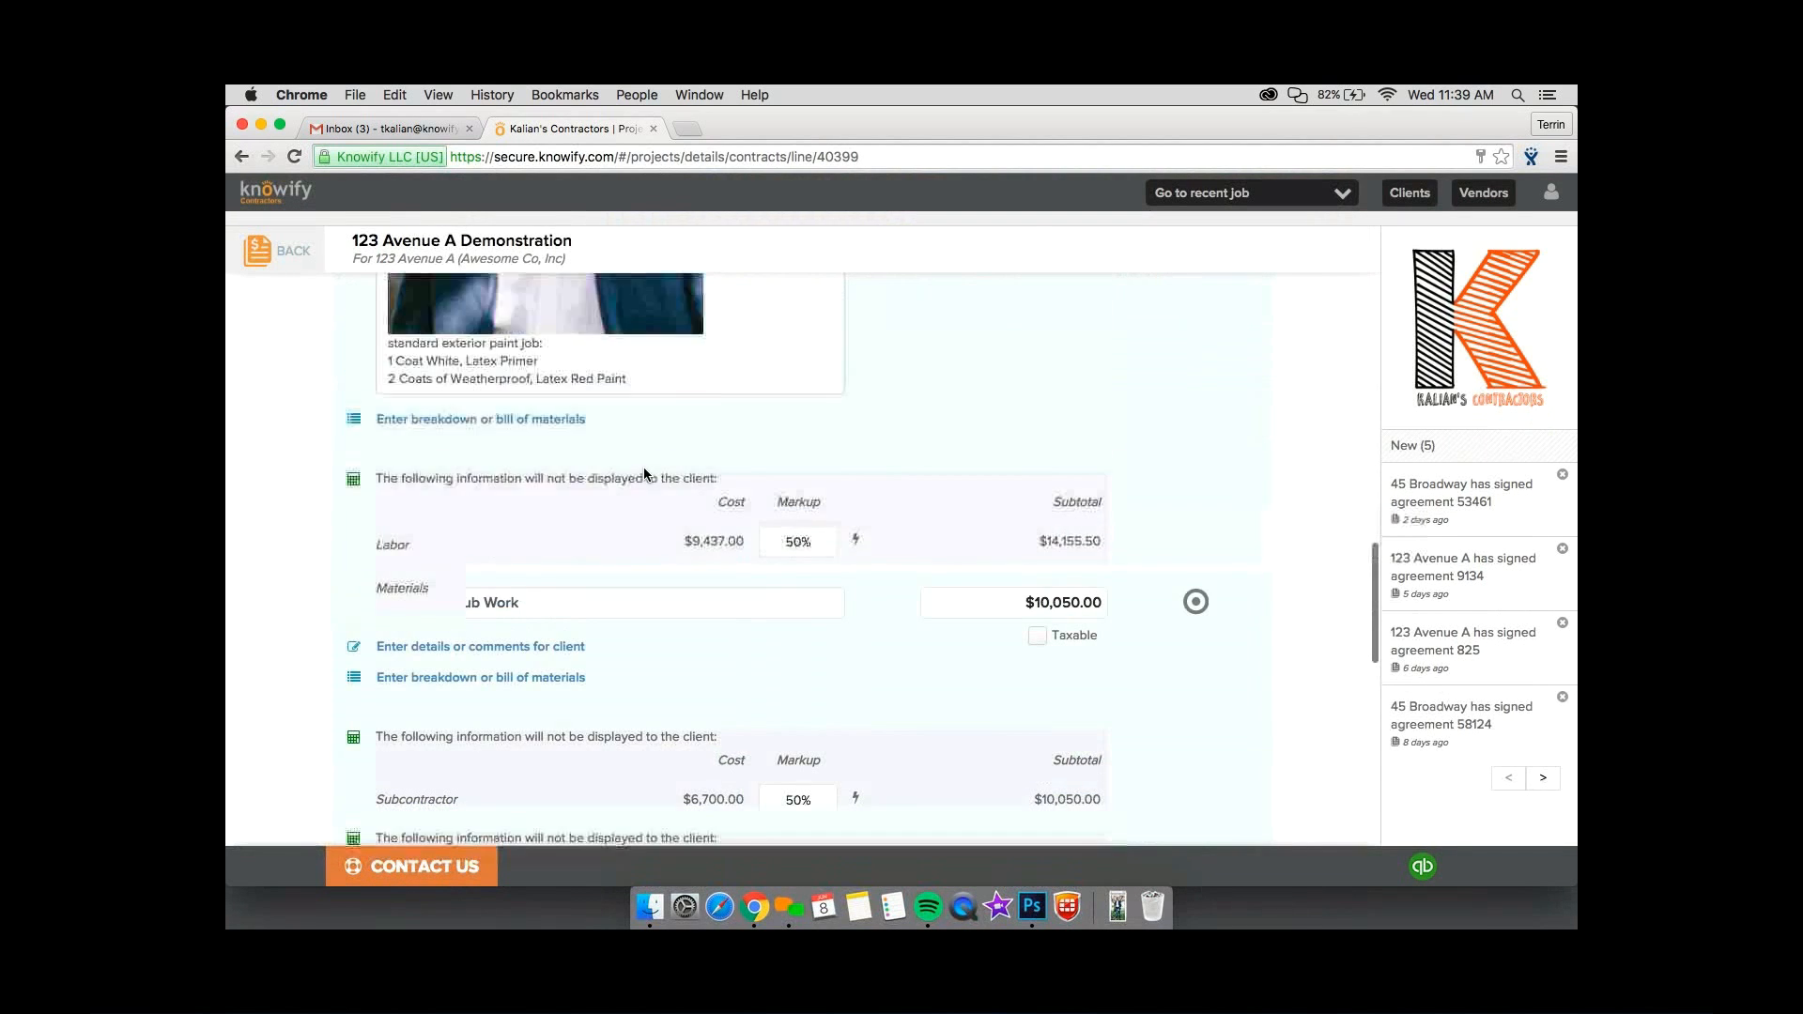
click(711, 474)
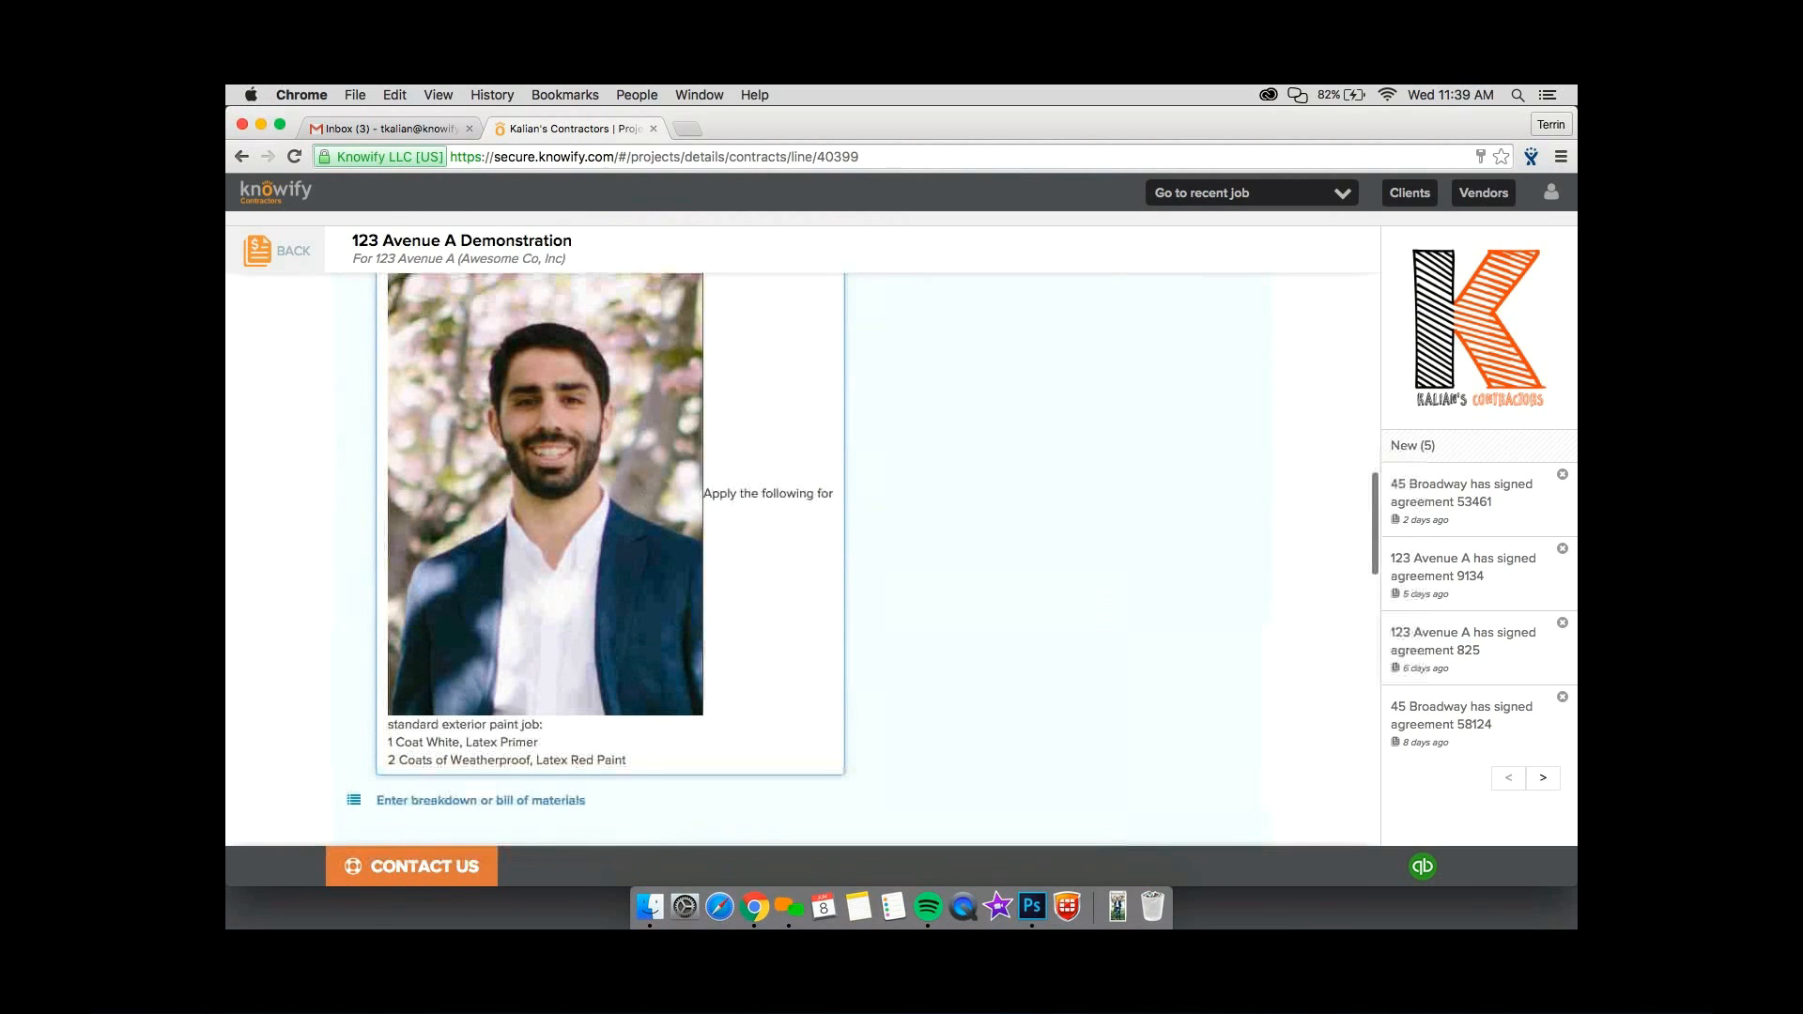
key(BackSpace)
scroll(725, 471, down, 15)
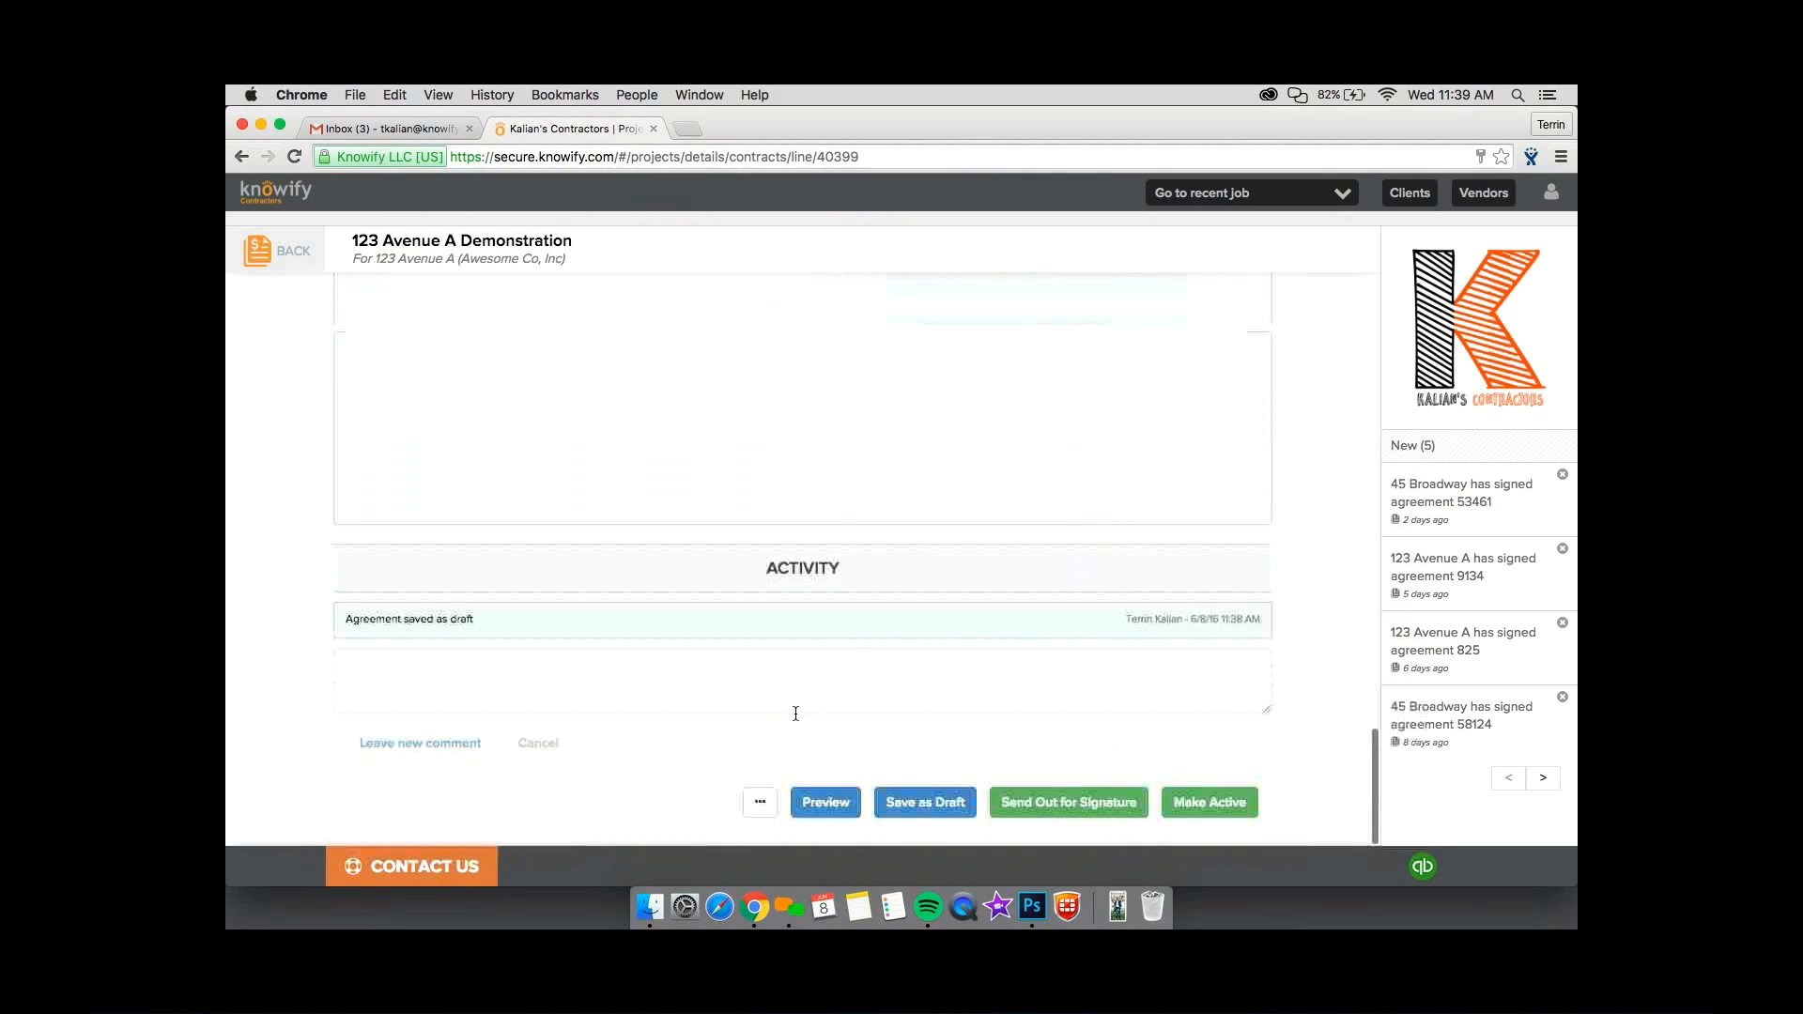
click(960, 809)
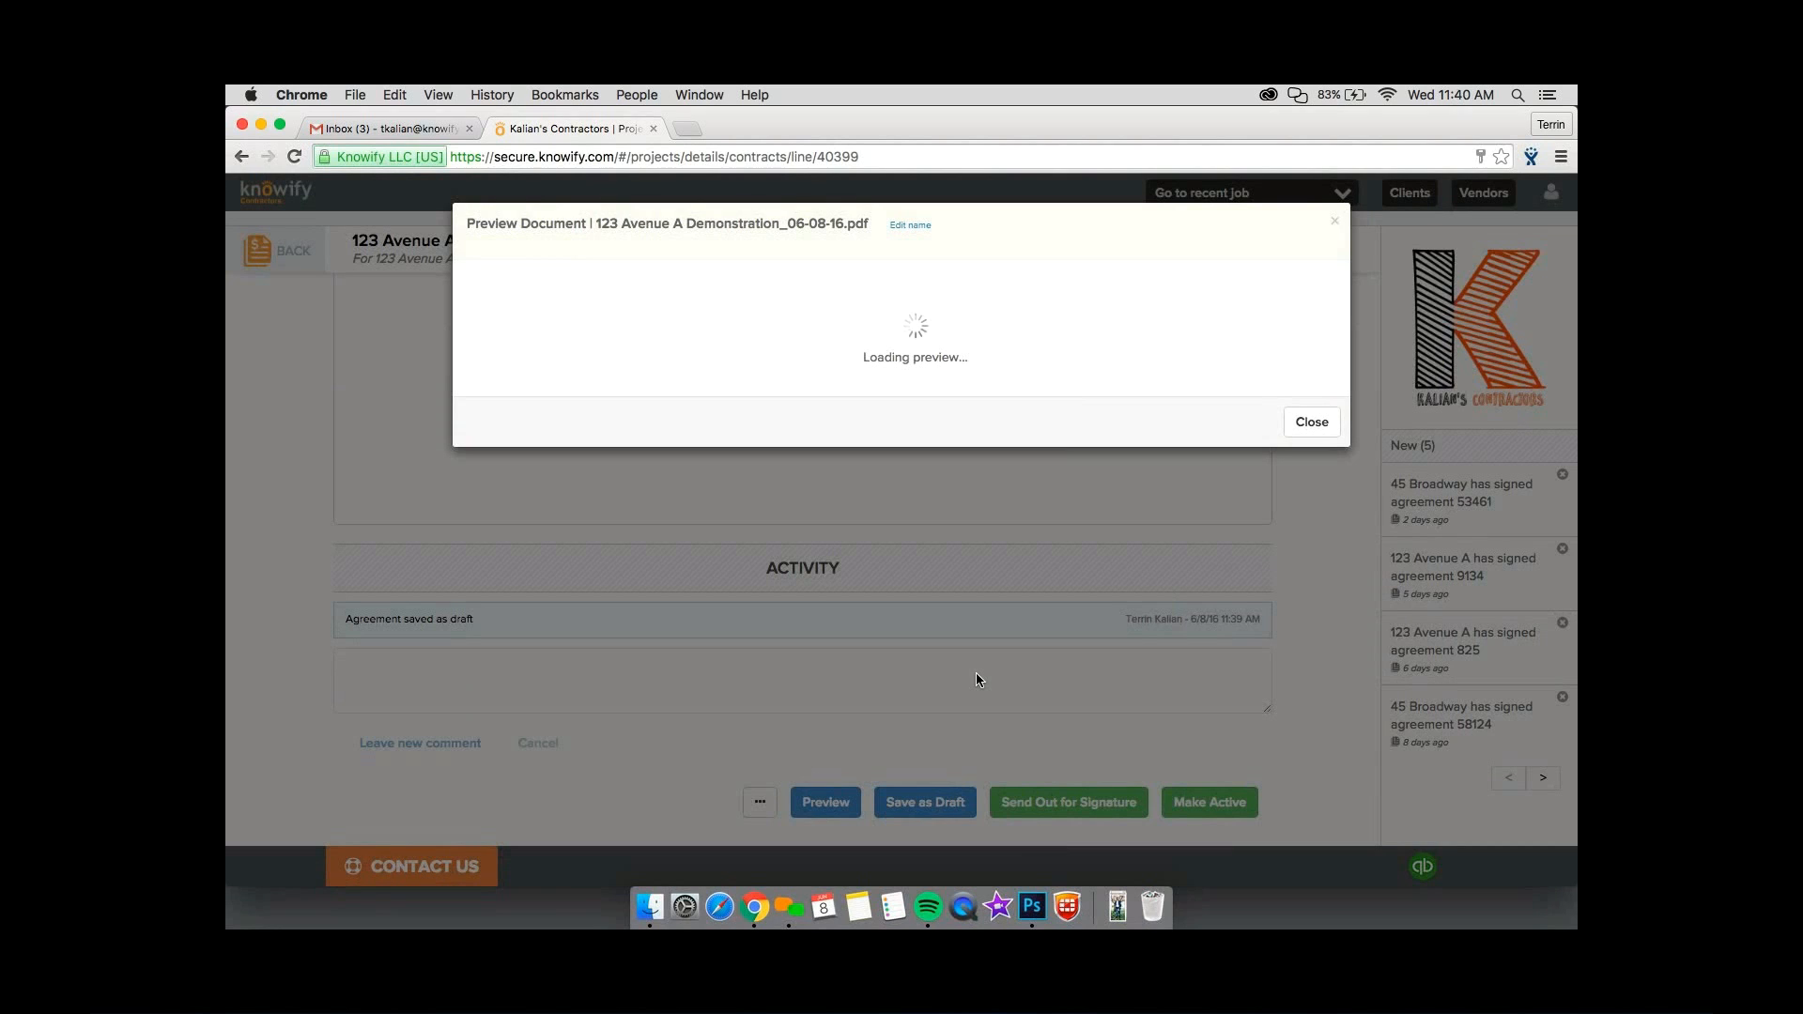
click(1320, 428)
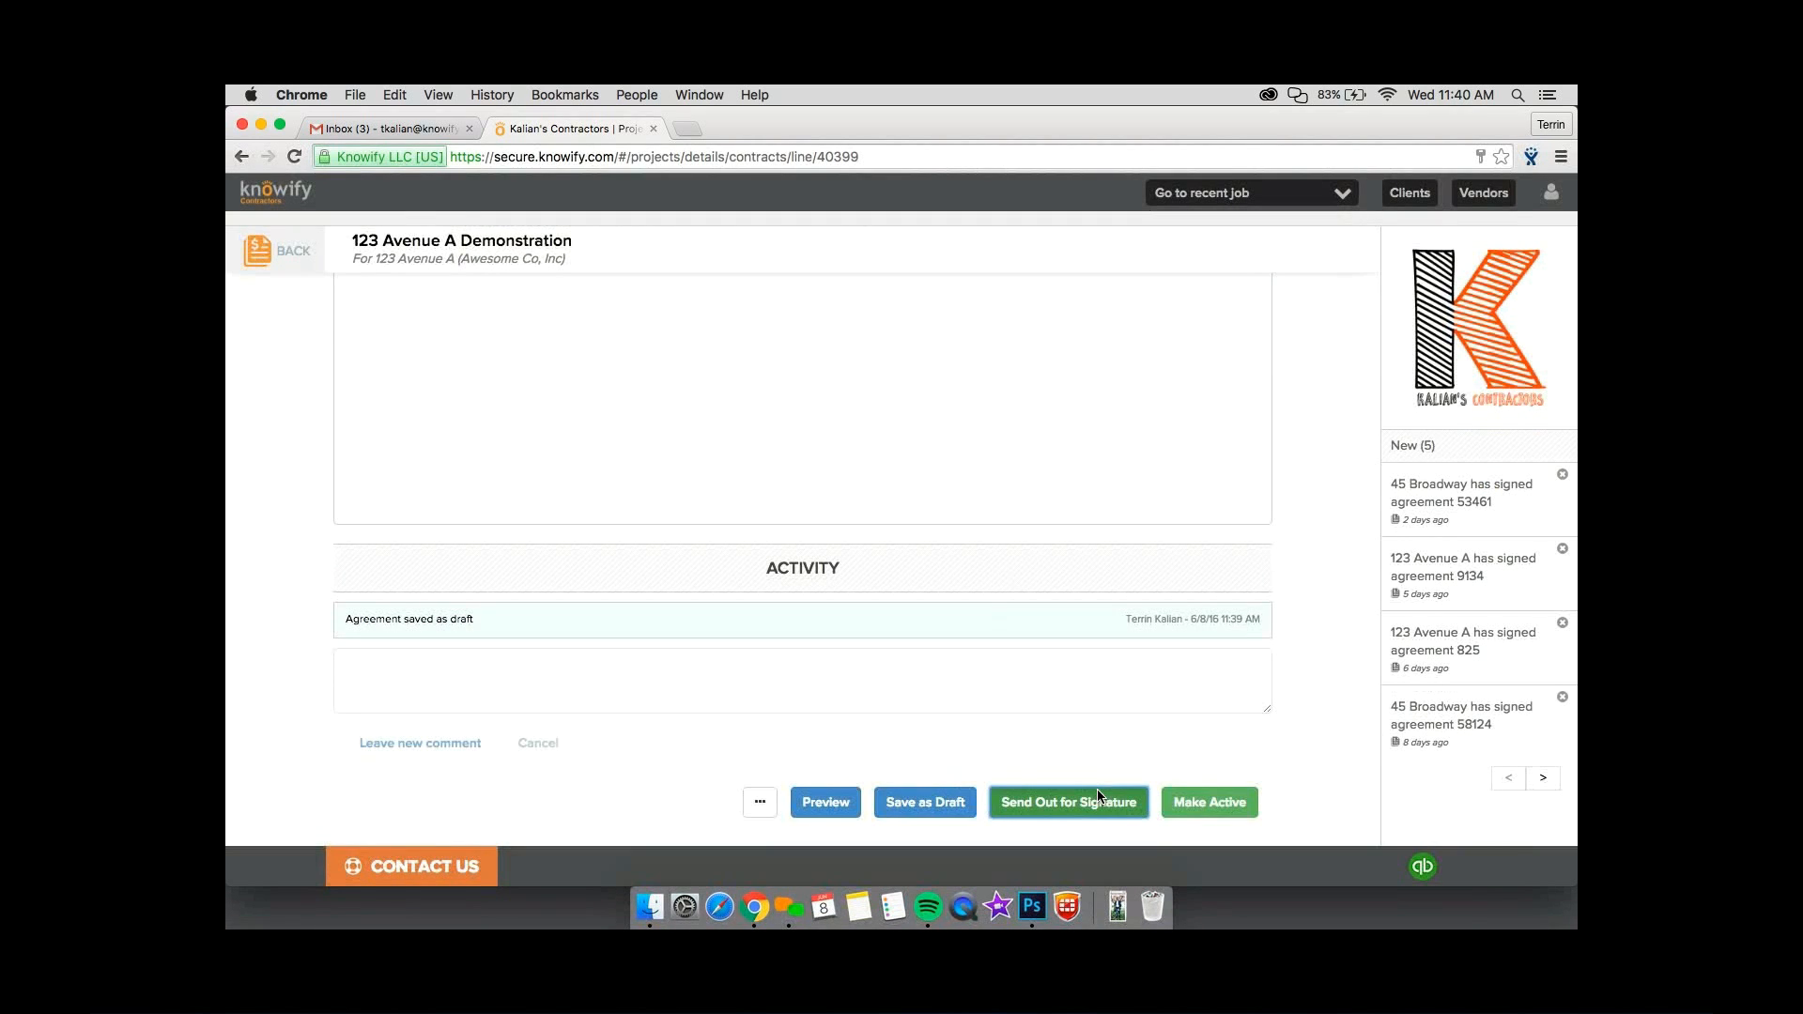
Open the send-for-signature form and enter the recipient's e-mail address, keeping the default subject and no additional recipients.
click(1097, 793)
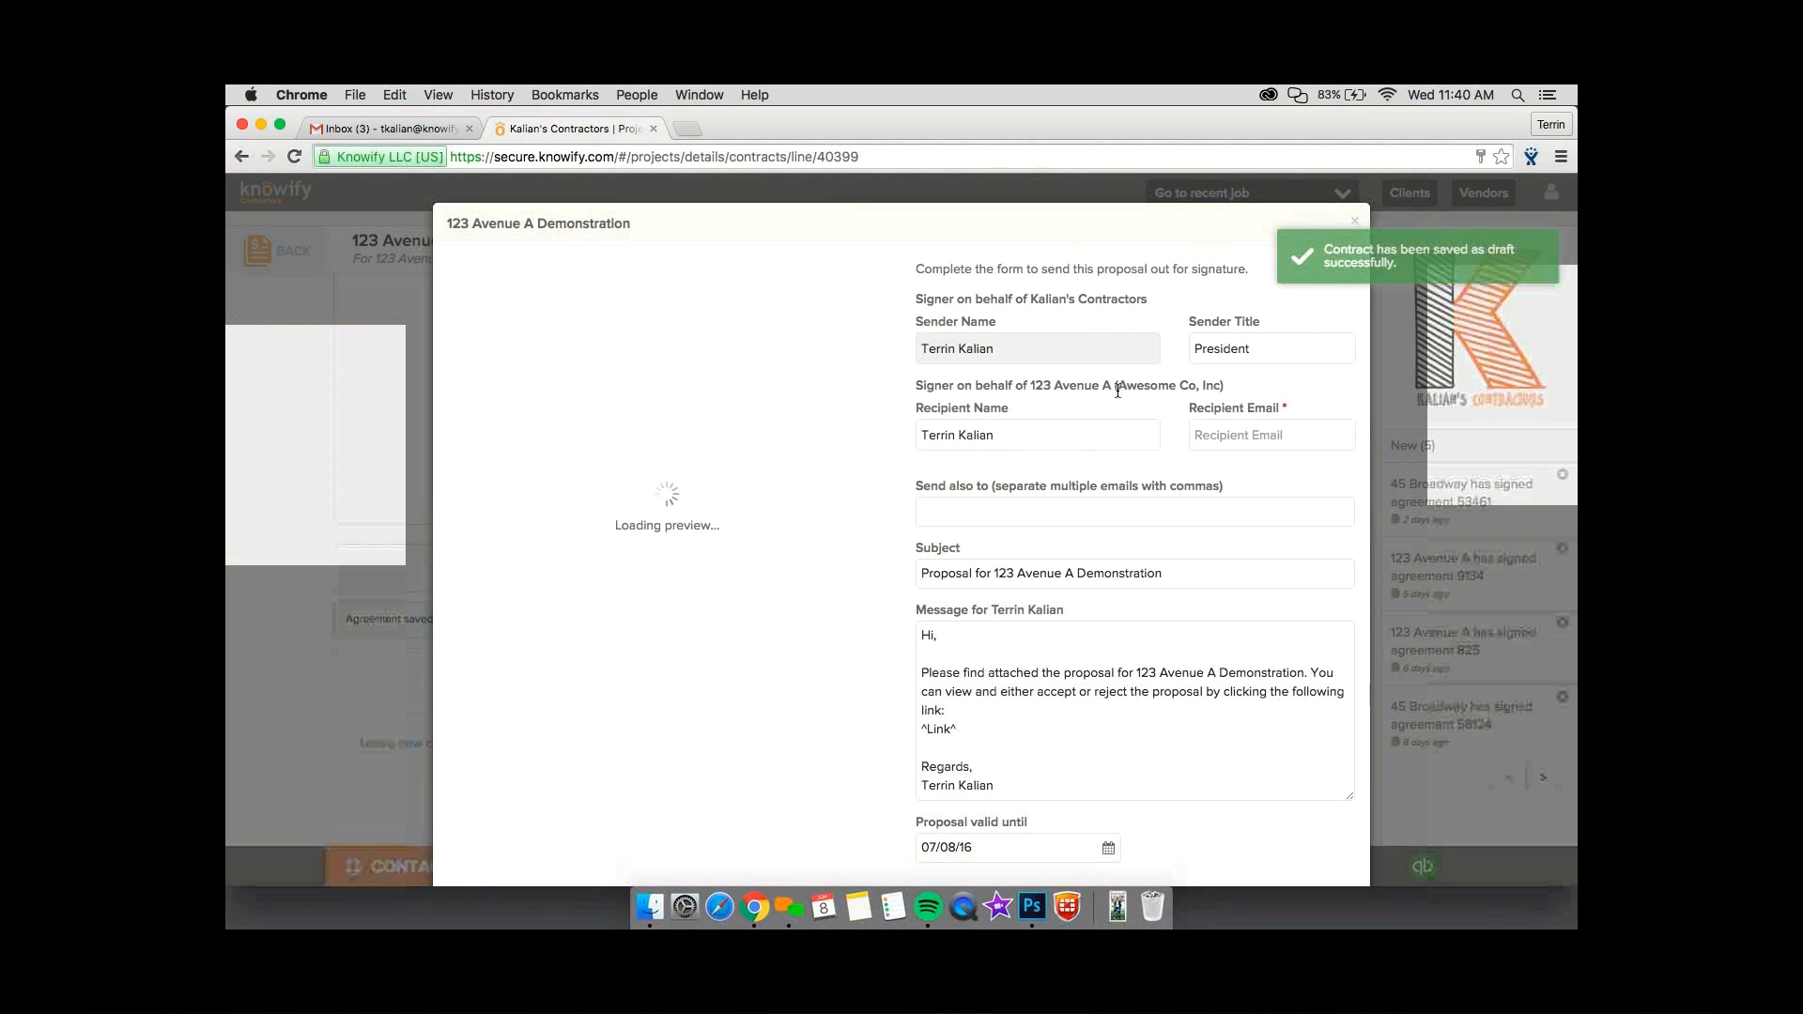
click(1203, 437)
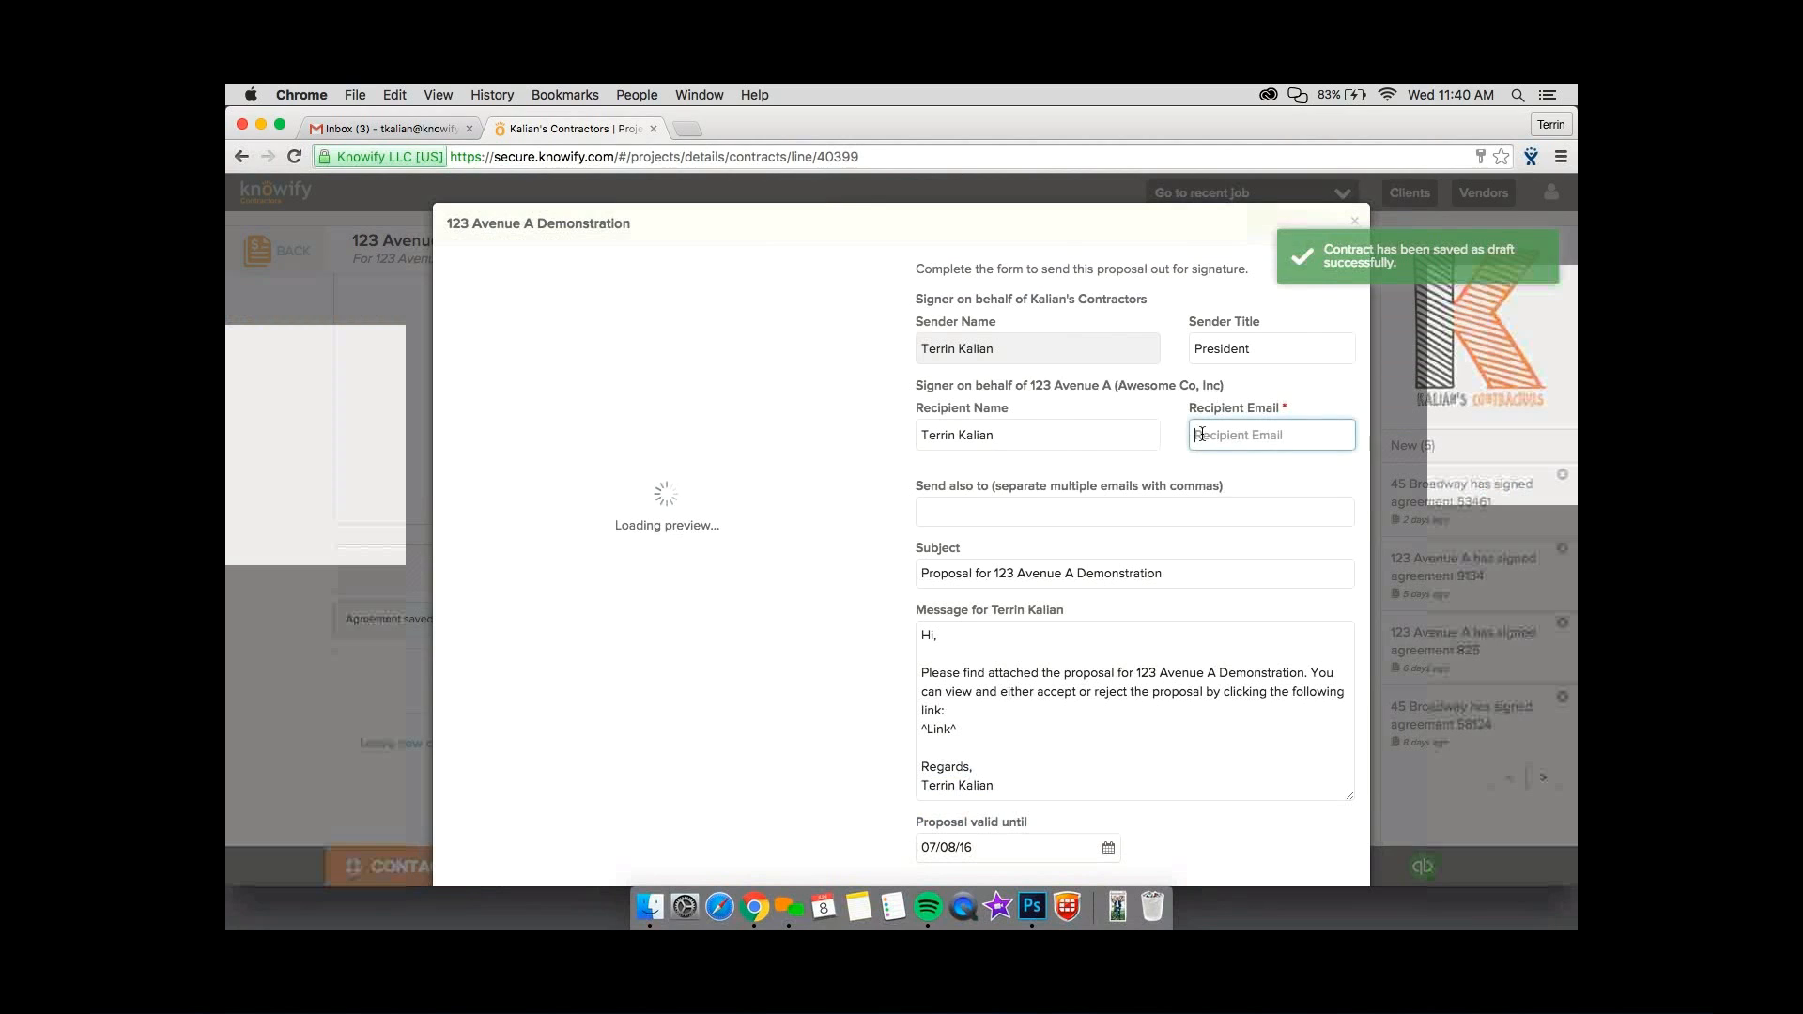
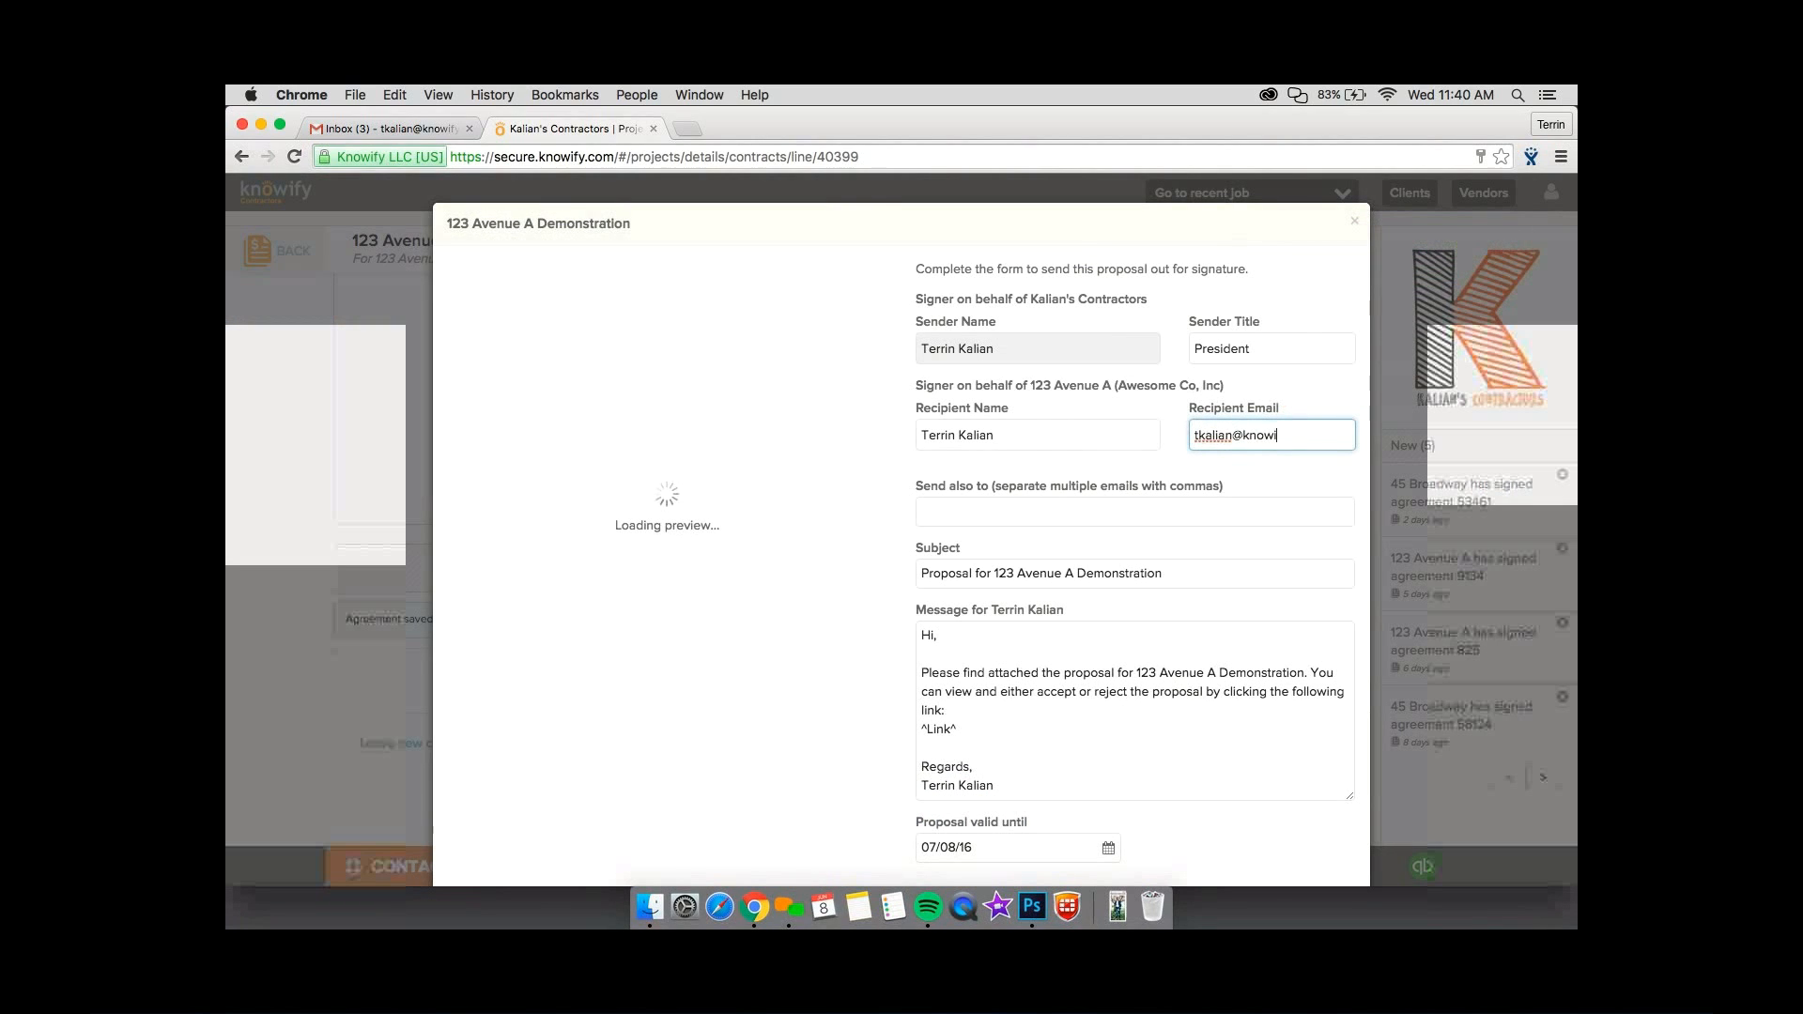
click(1191, 499)
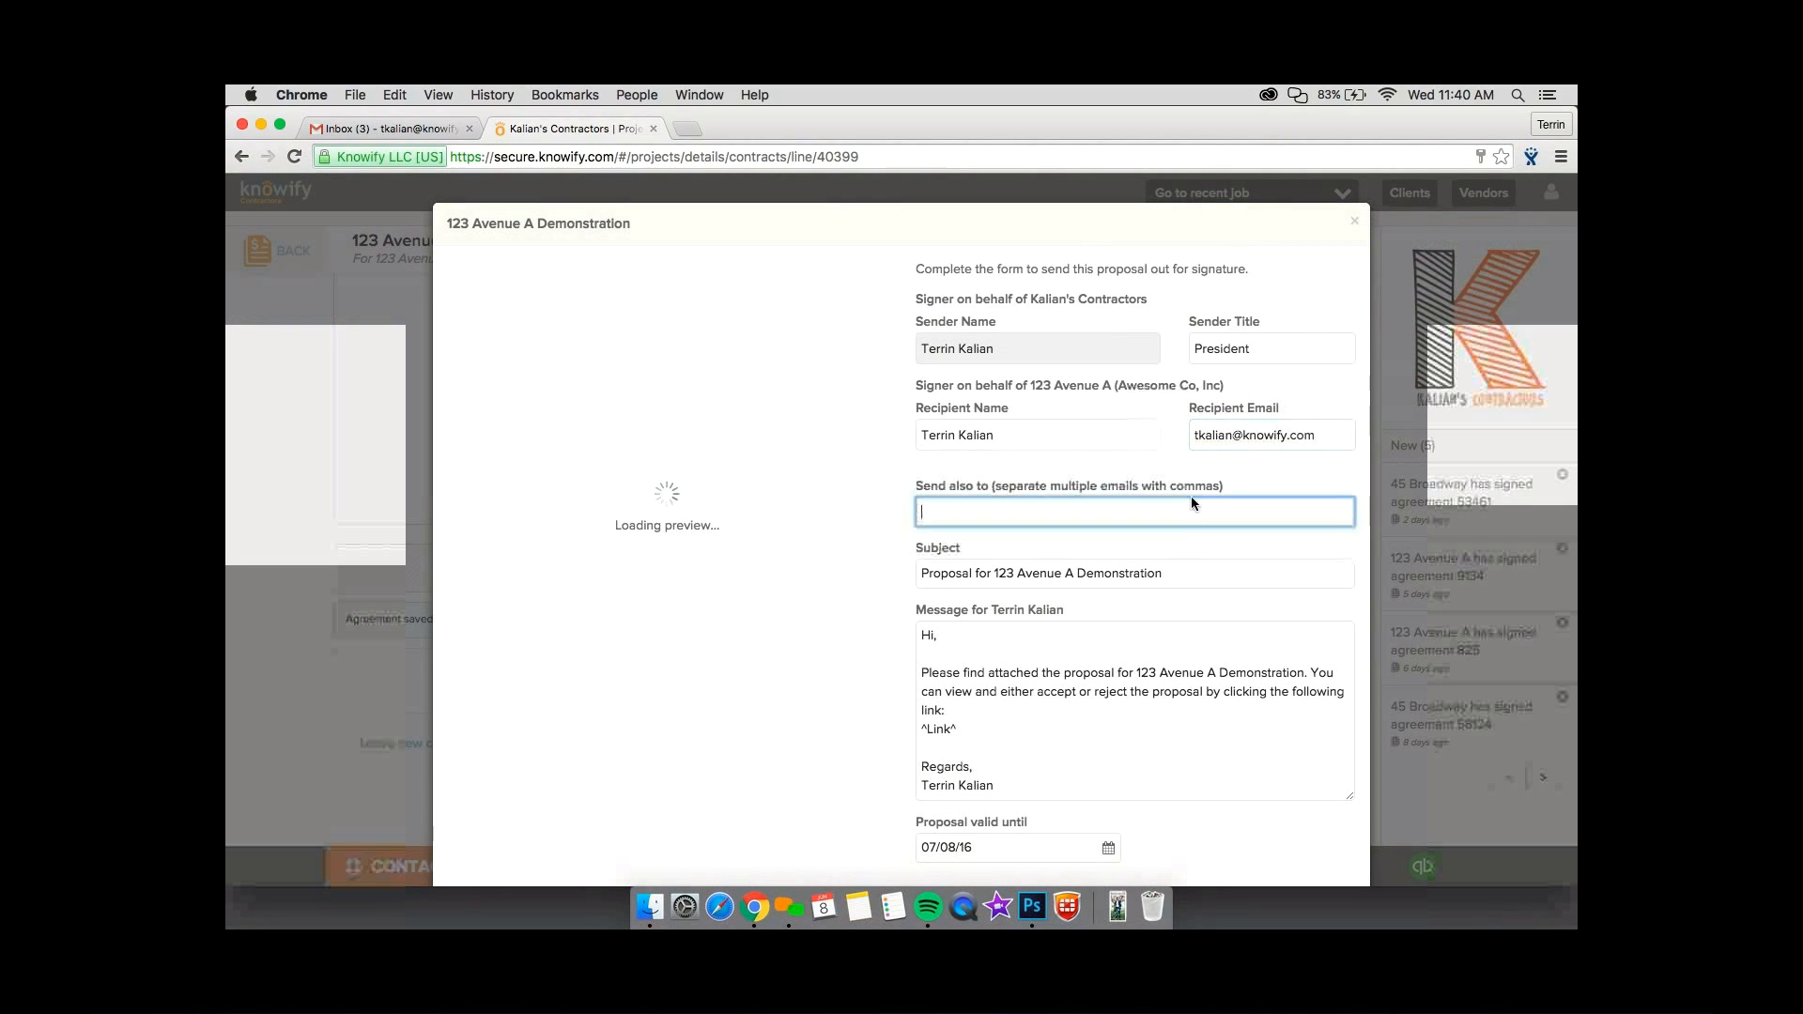
key(Tab)
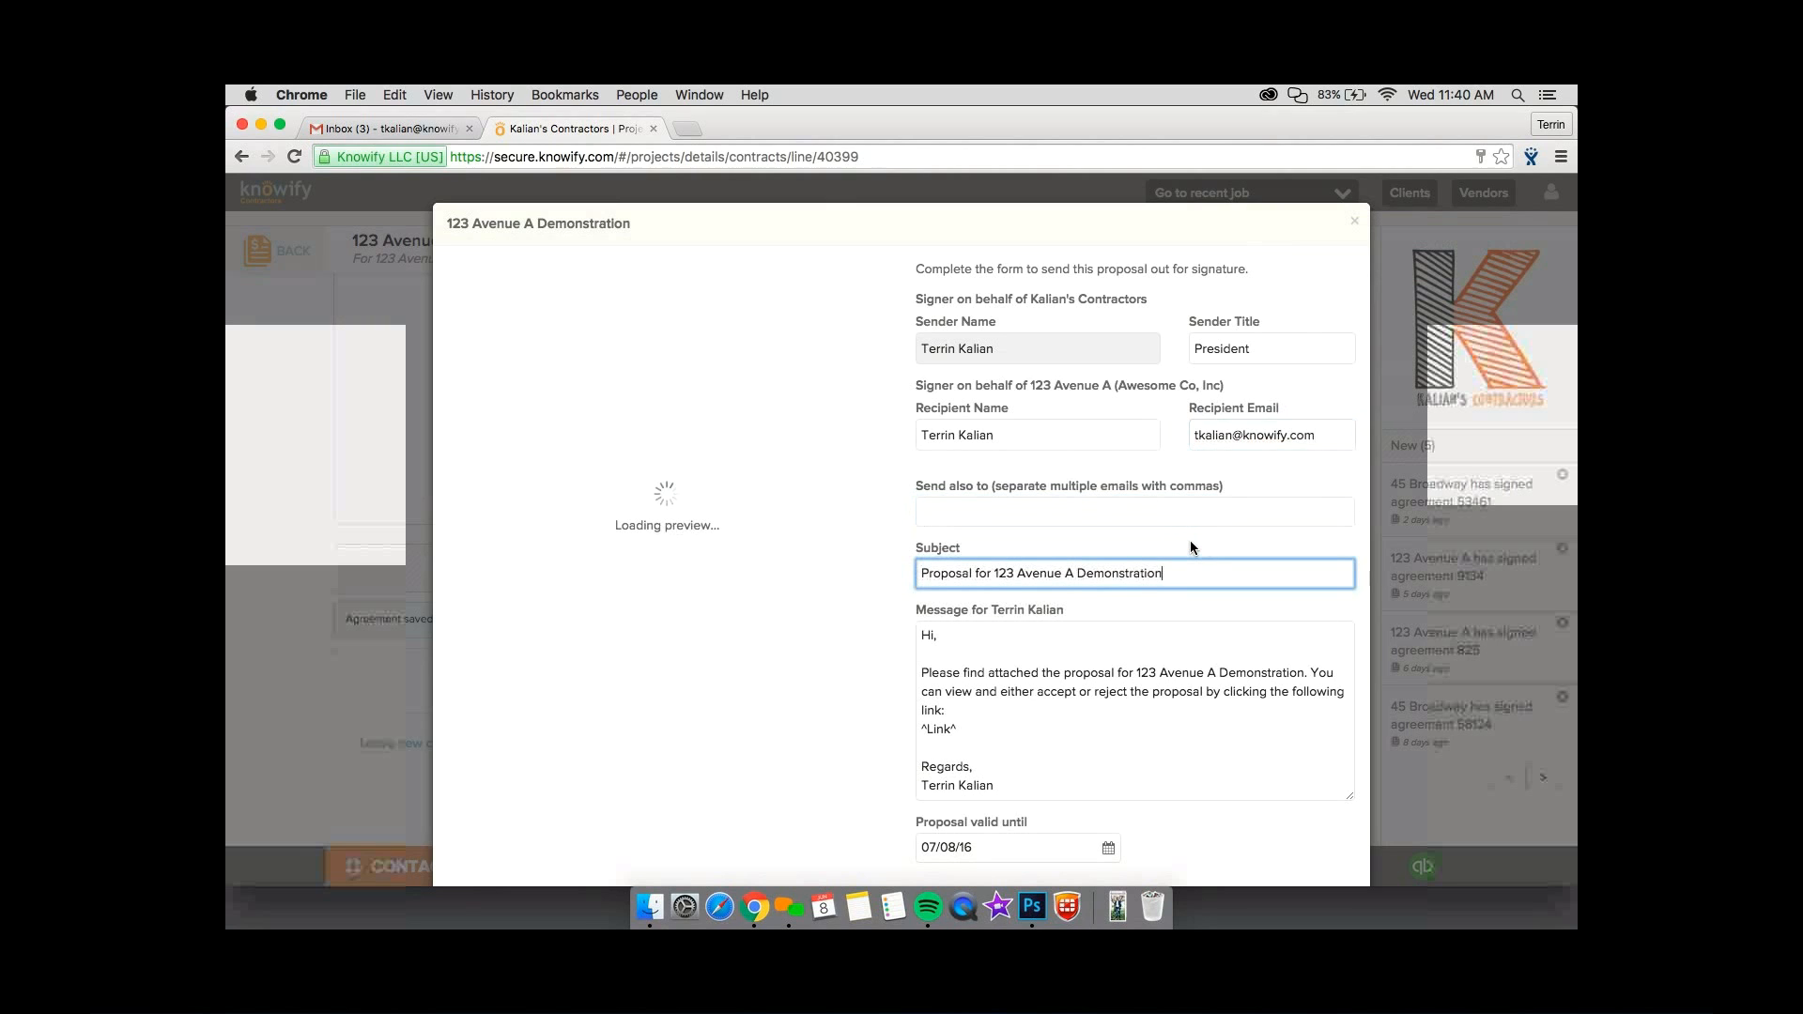
Send the 123 Avenue A Demonstration proposal by email for signature and acknowledge the e-signature request.
scroll(1191, 539, down, 1)
scroll(1191, 548, down, 3)
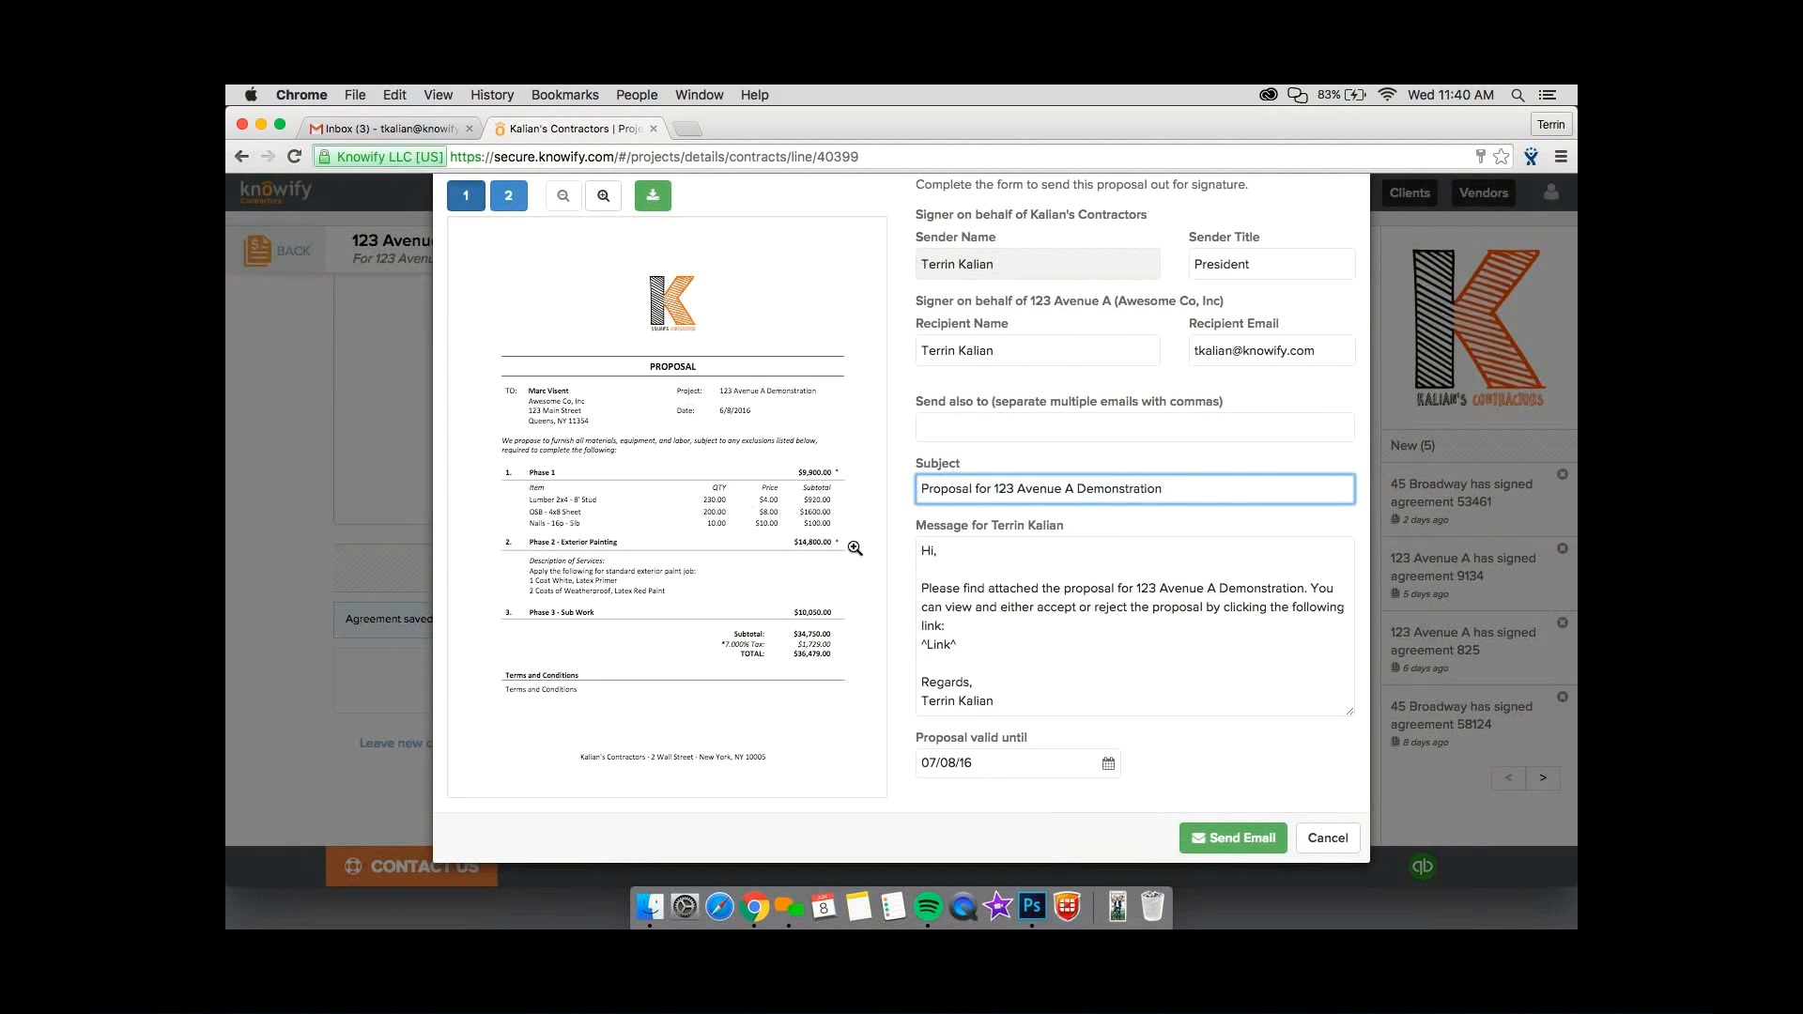
click(1236, 836)
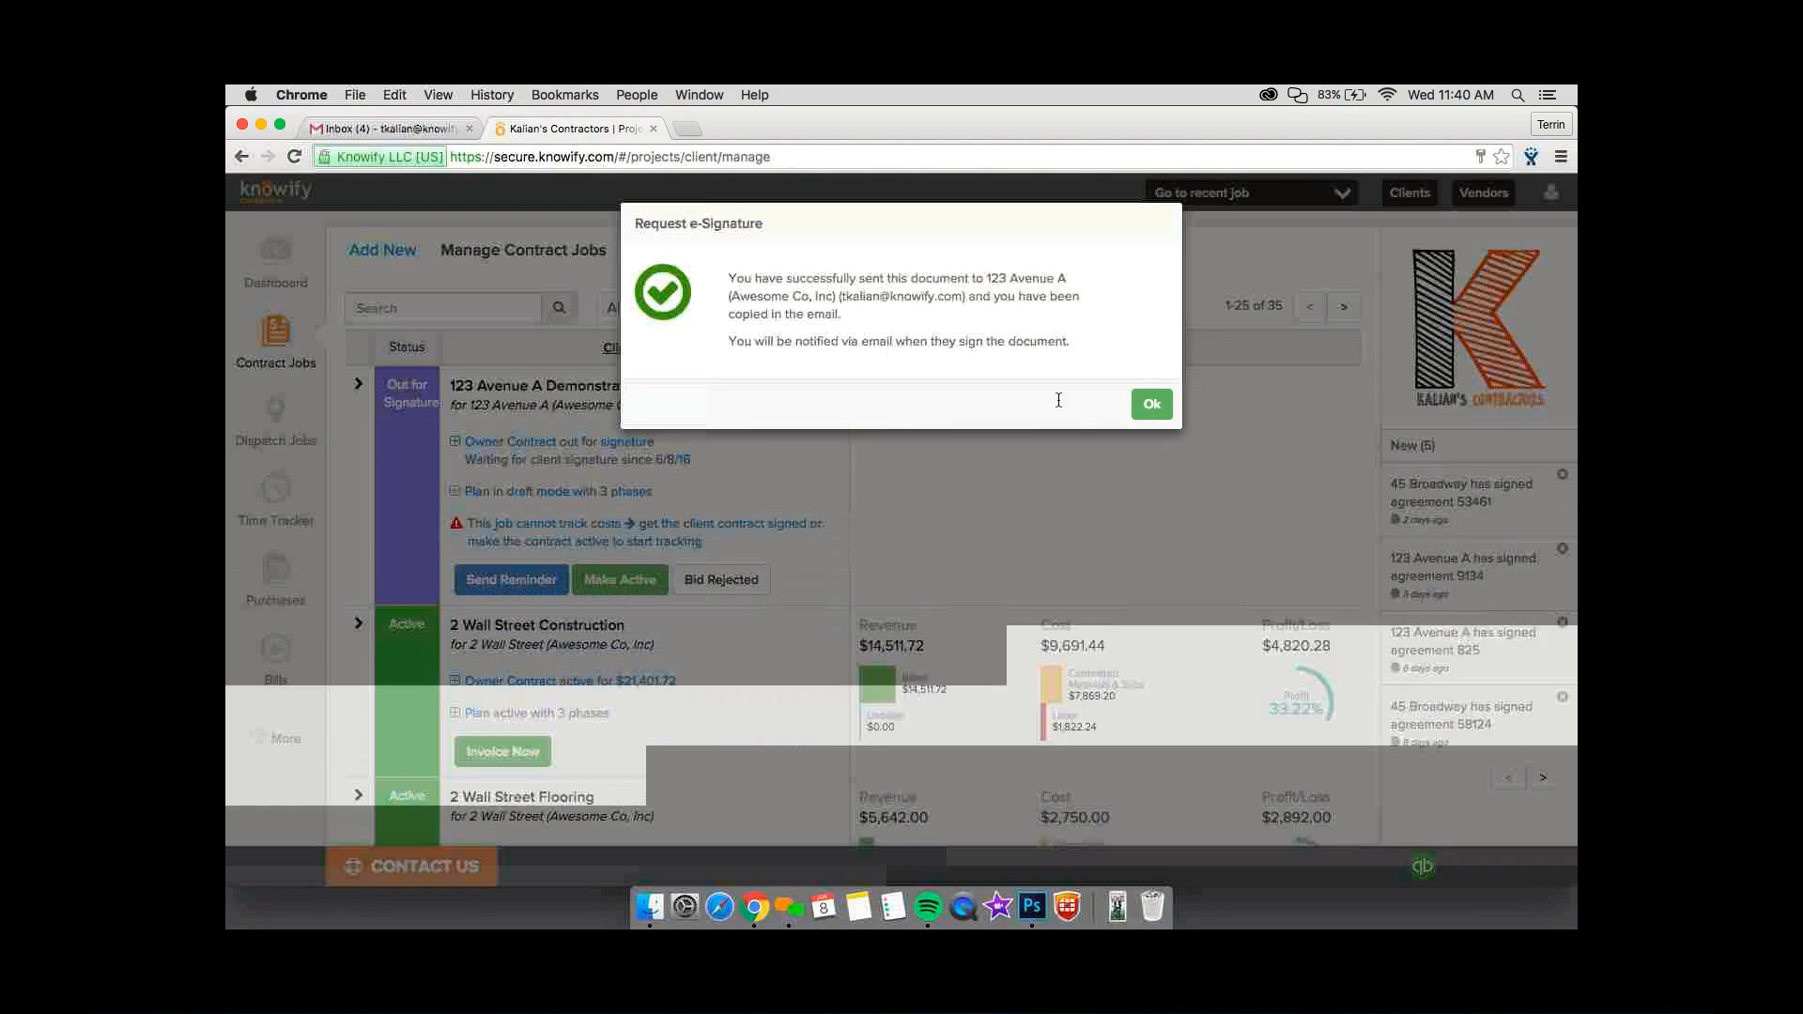
click(1142, 410)
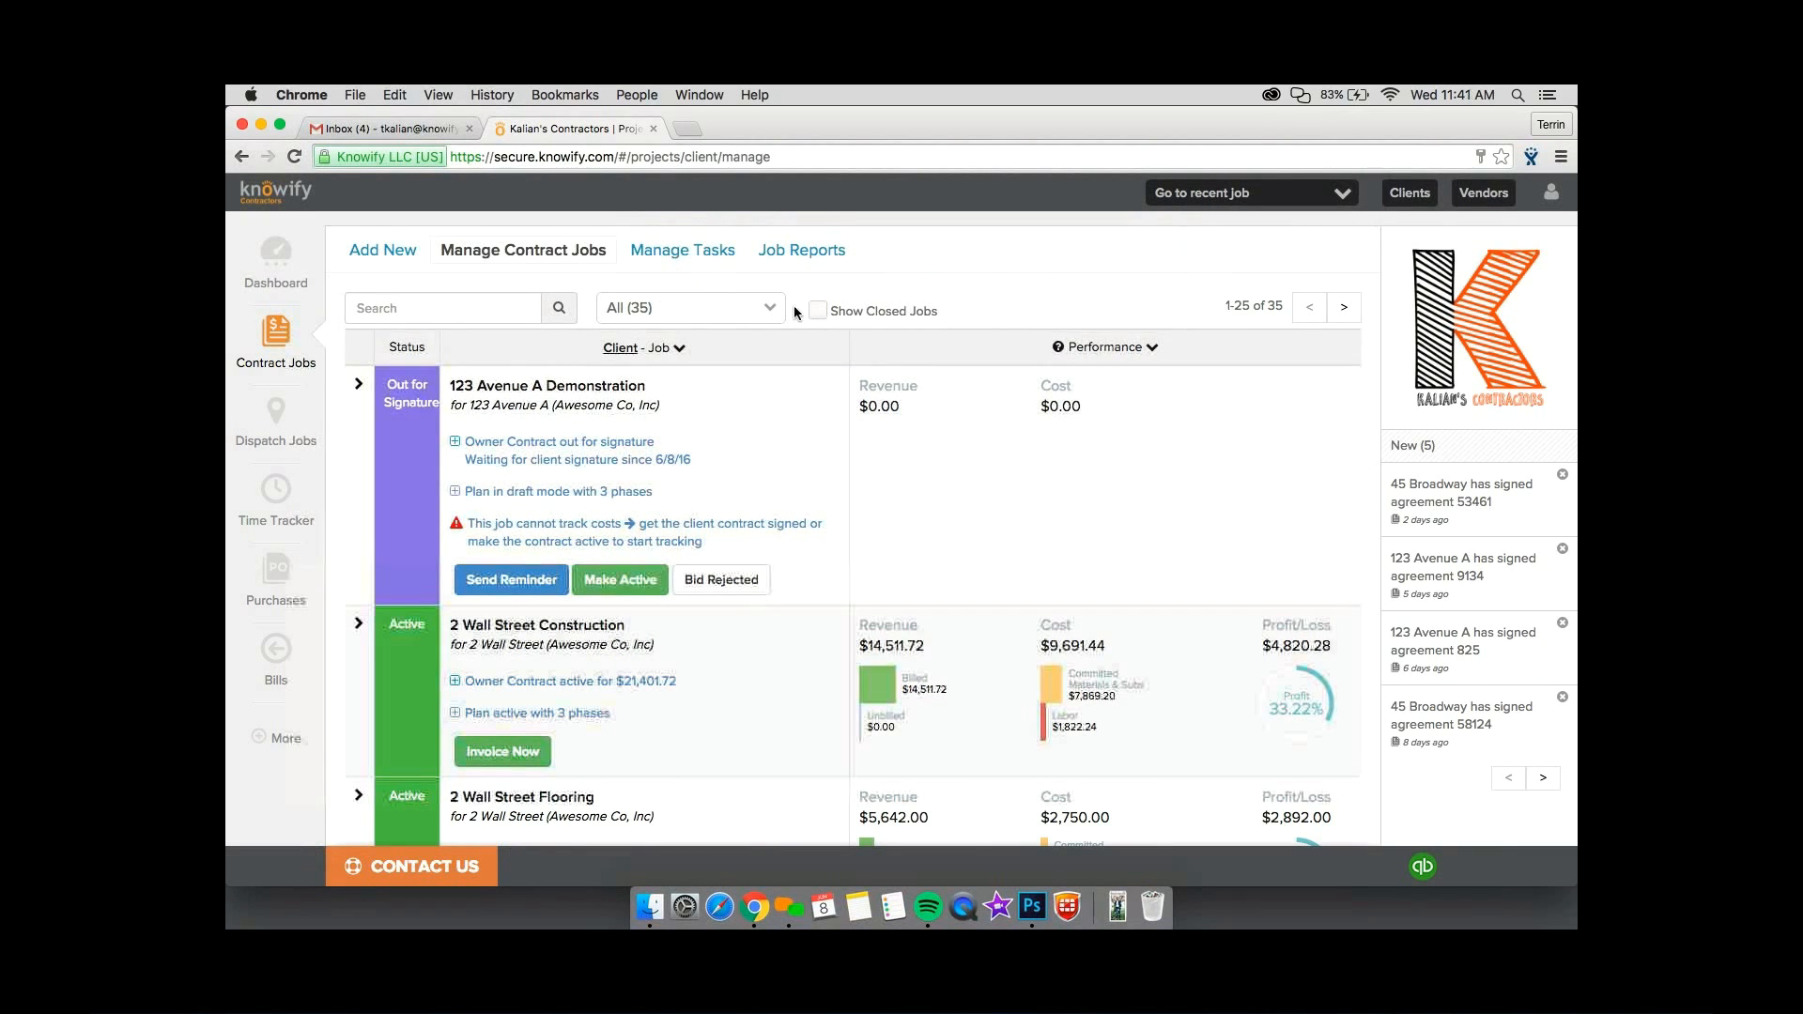
Switch to the Gmail inbox, open the 123 Avenue A Demonstration proposal email, and follow its link to read the proposal.
click(390, 129)
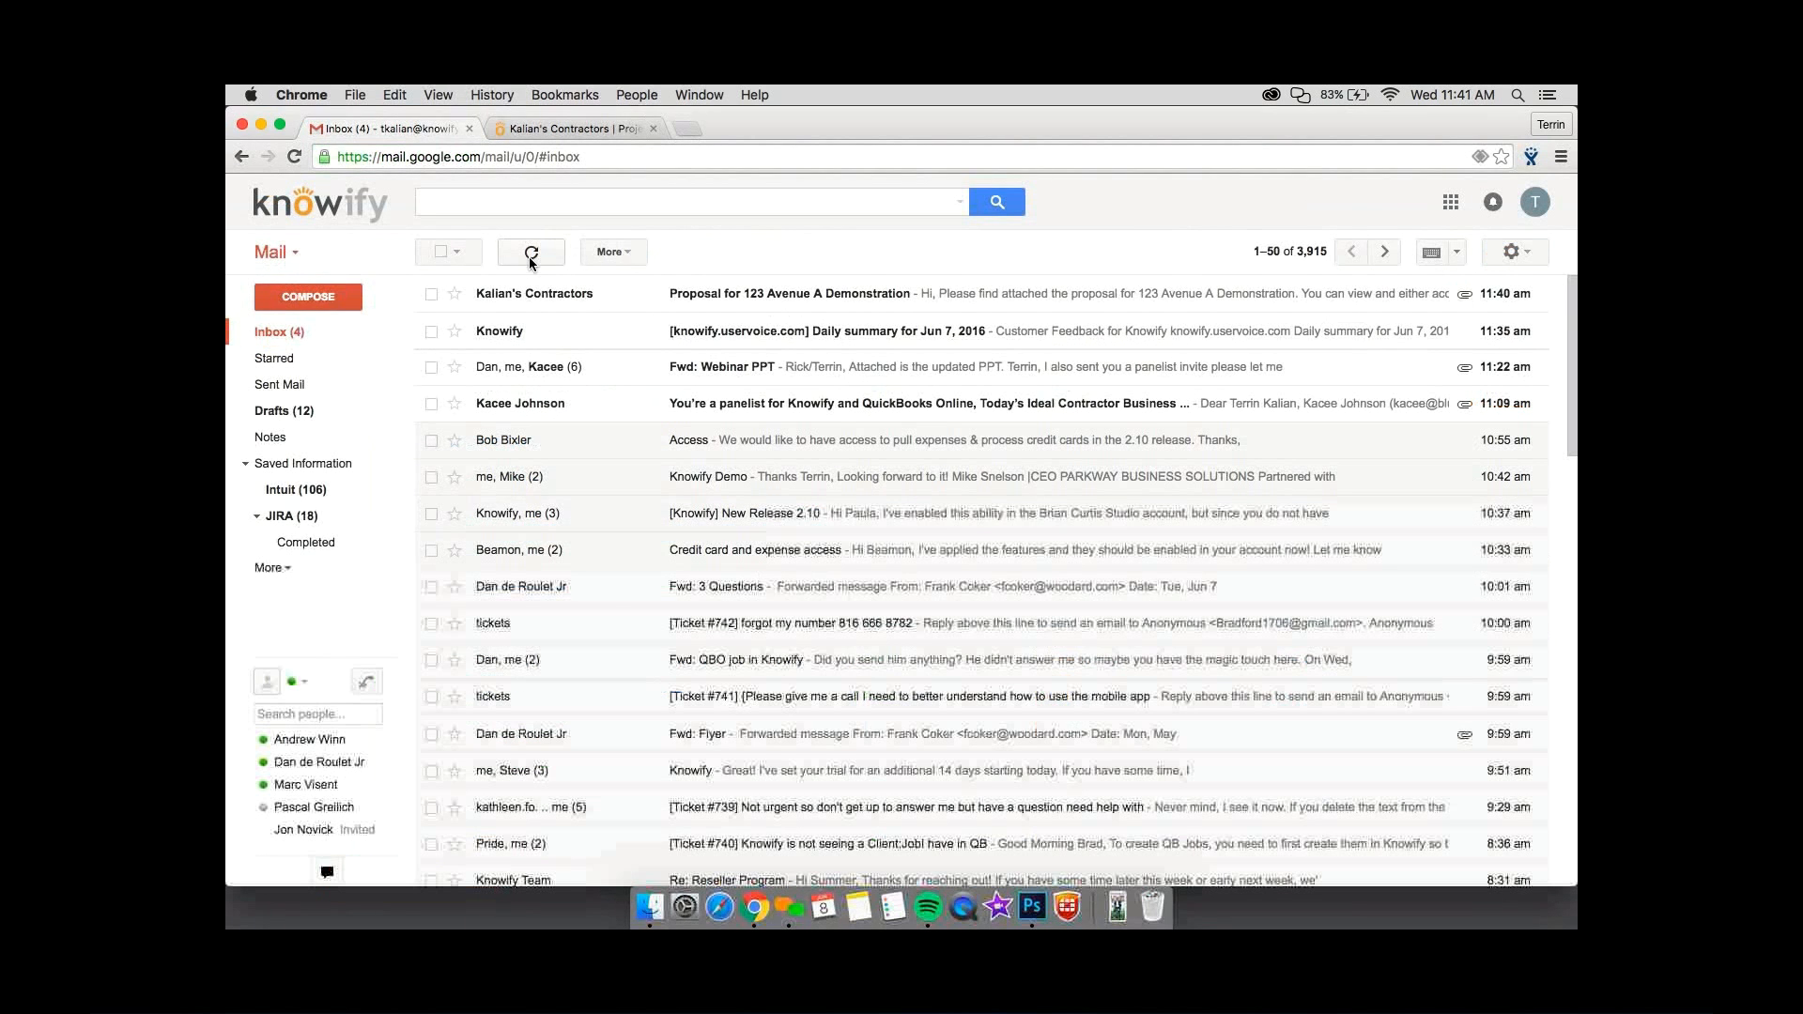
click(534, 293)
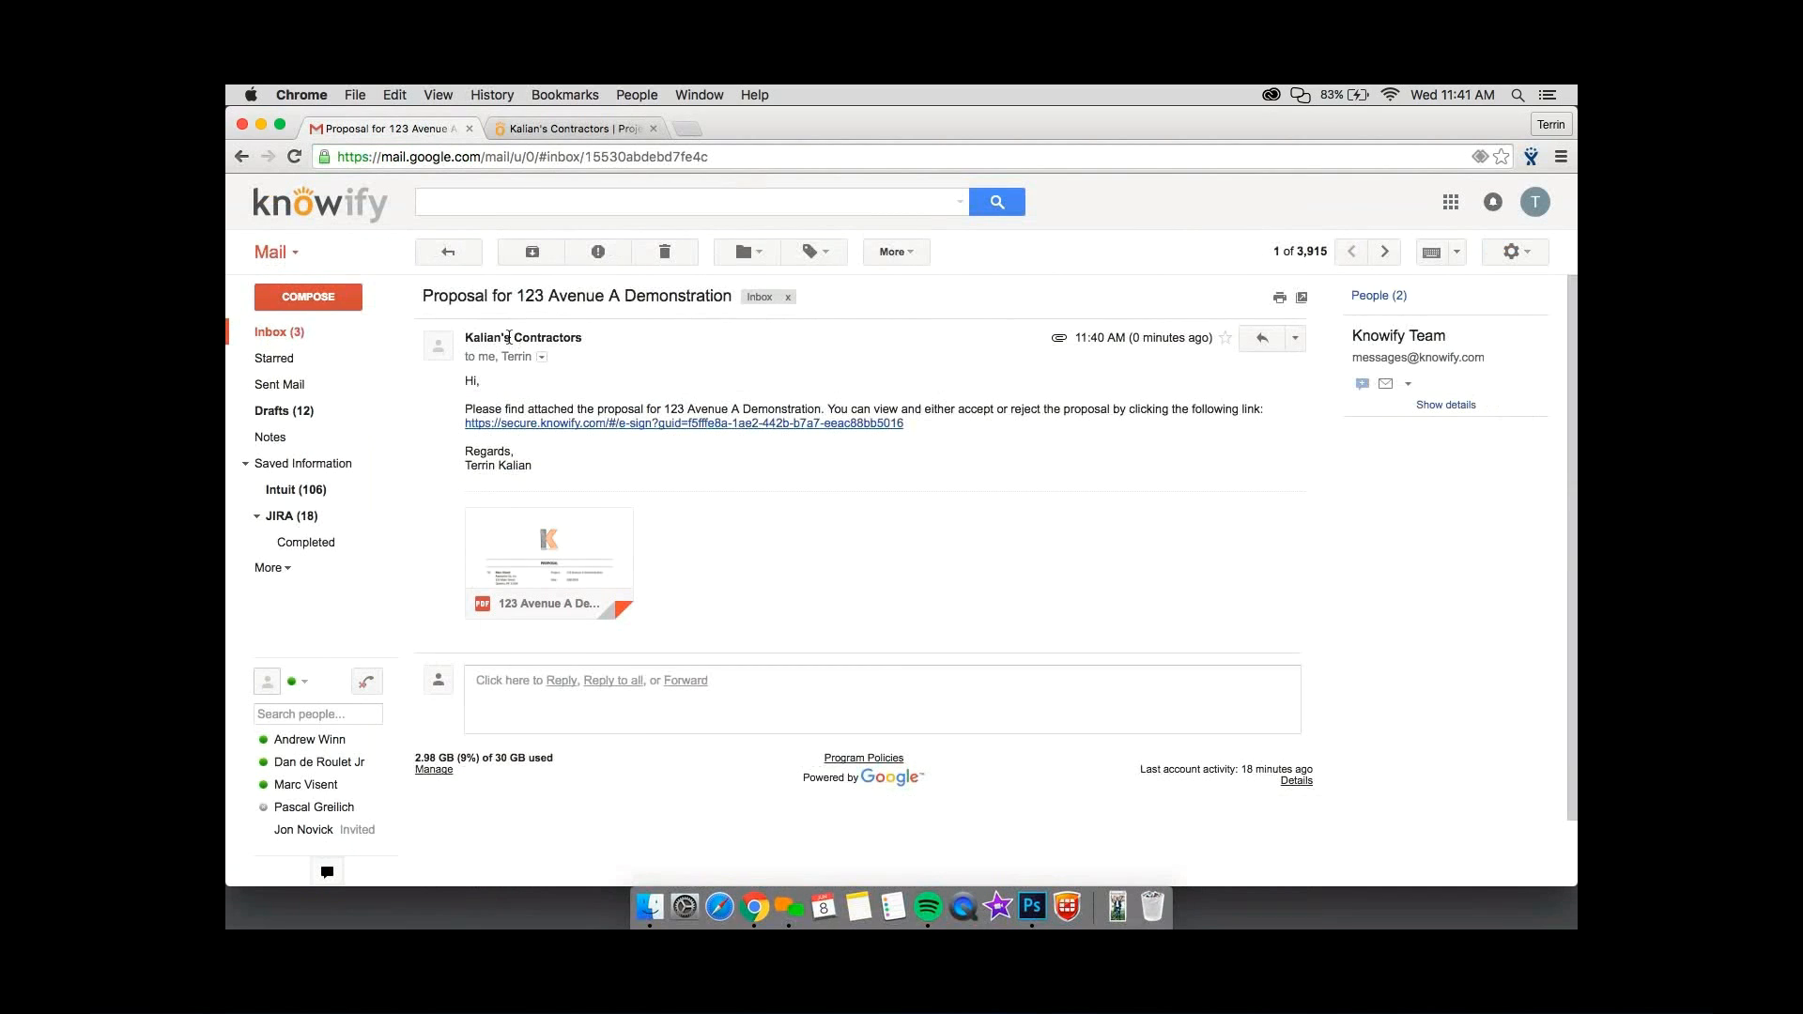
click(611, 423)
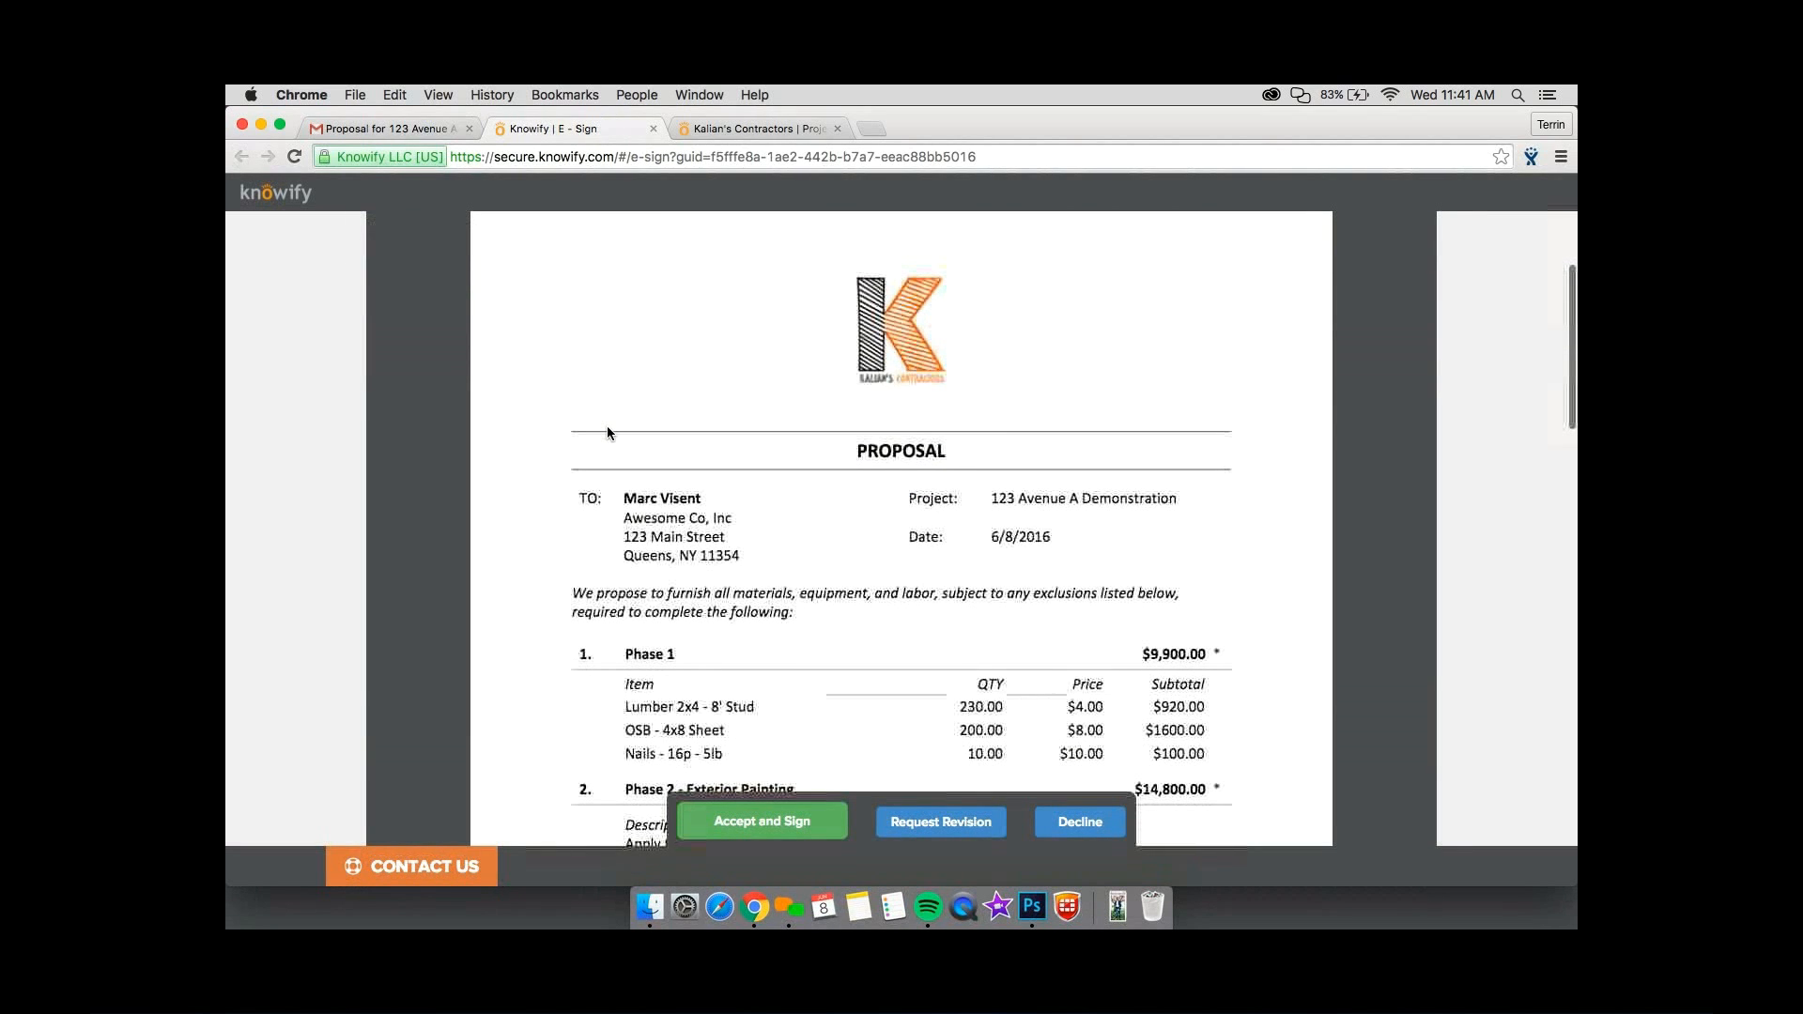
scroll(608, 431, down, 3)
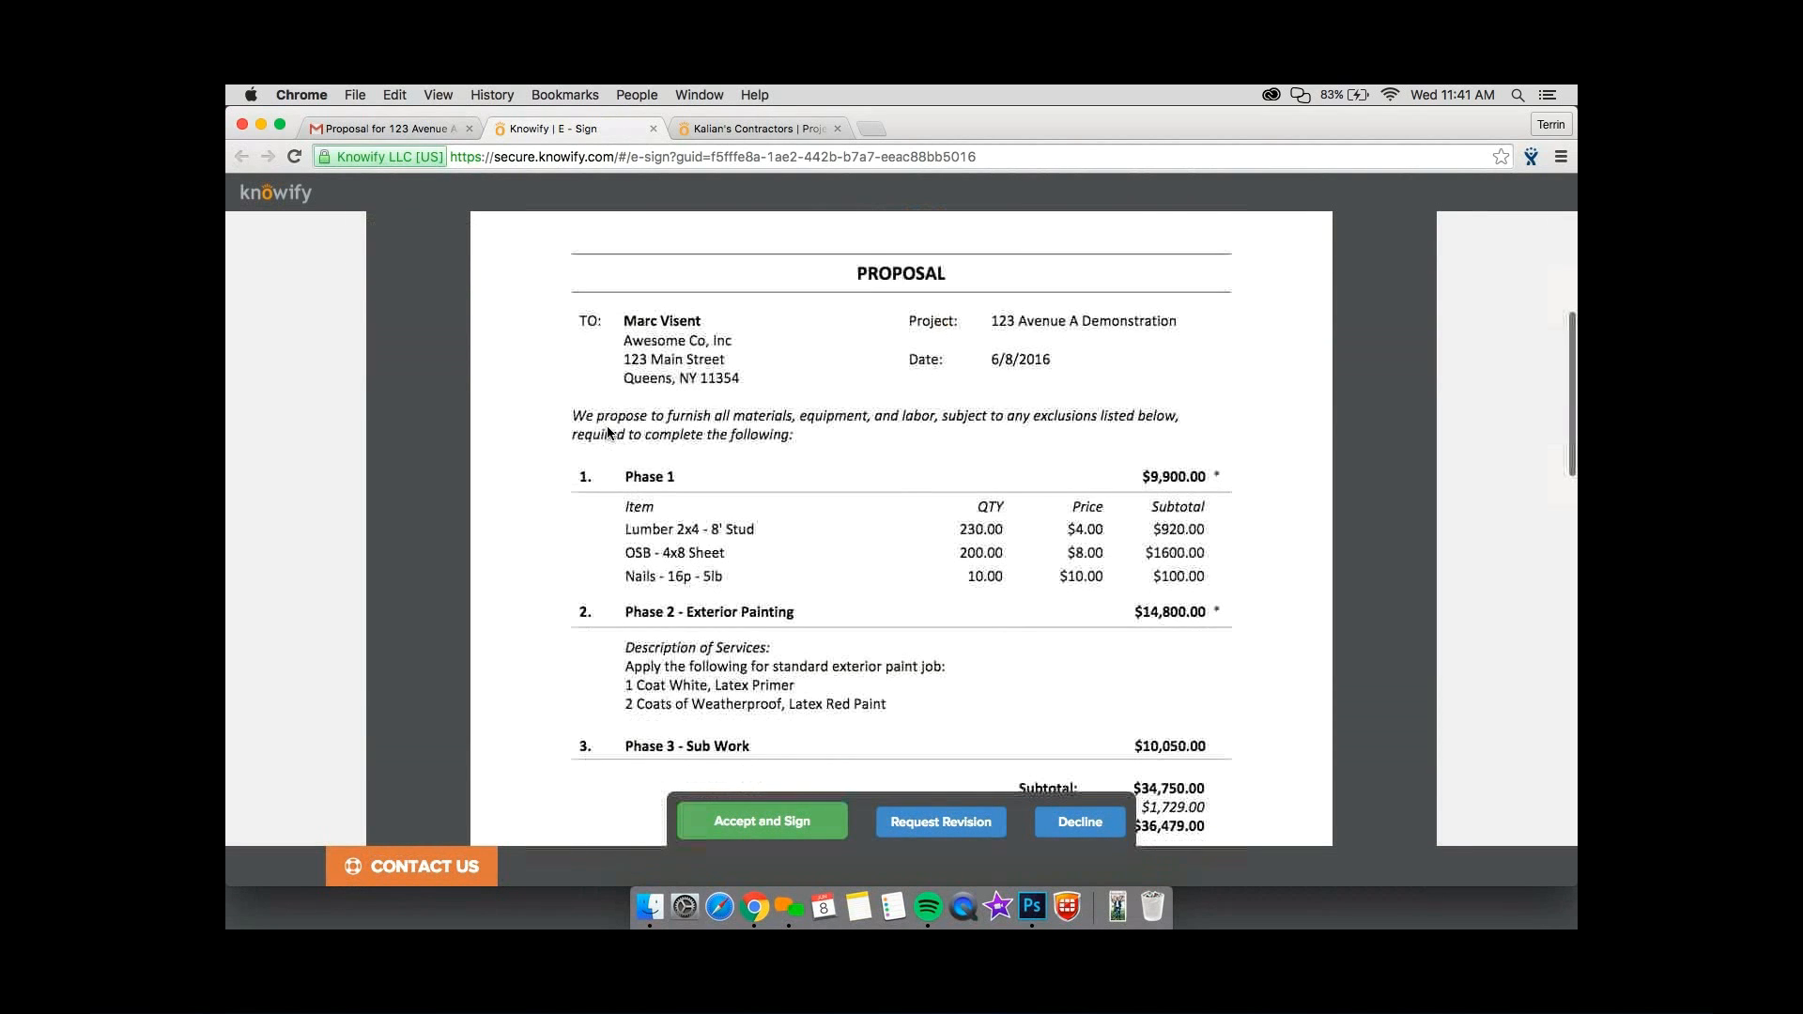
scroll(608, 431, down, 3)
Accept the proposal and submit the e-signature with the signer's name and the title Client.
click(762, 821)
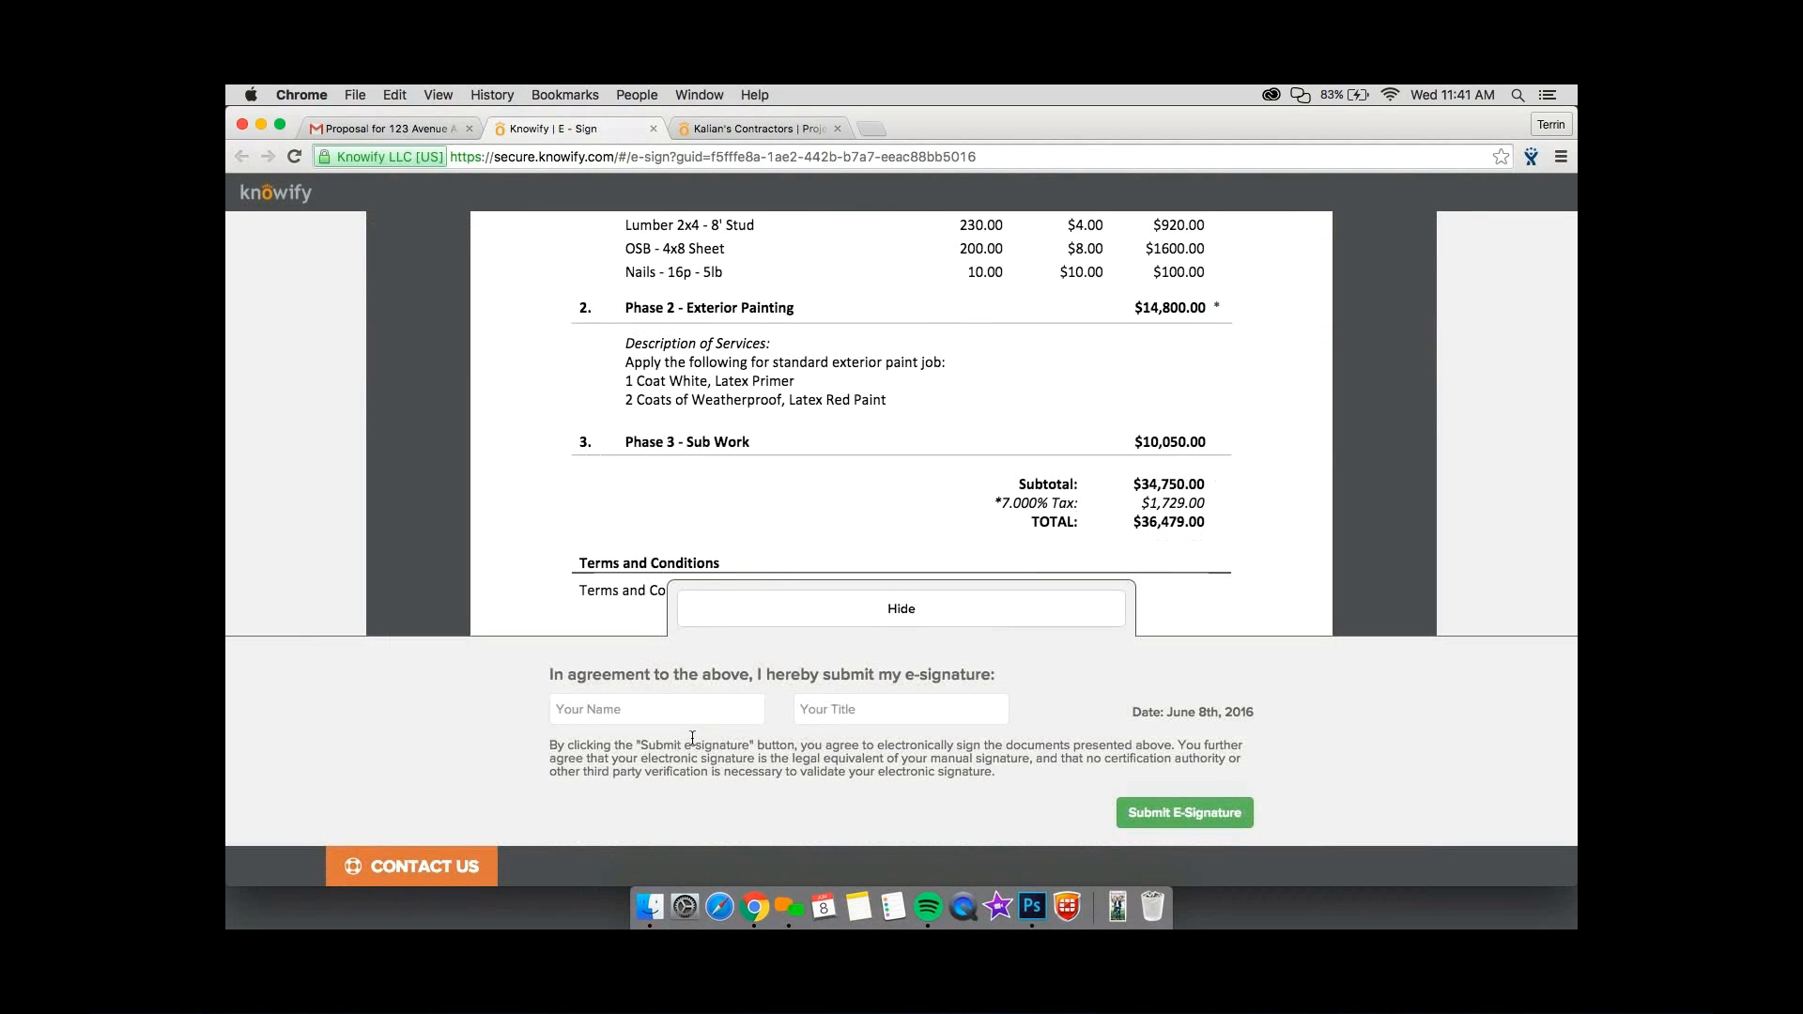
click(686, 720)
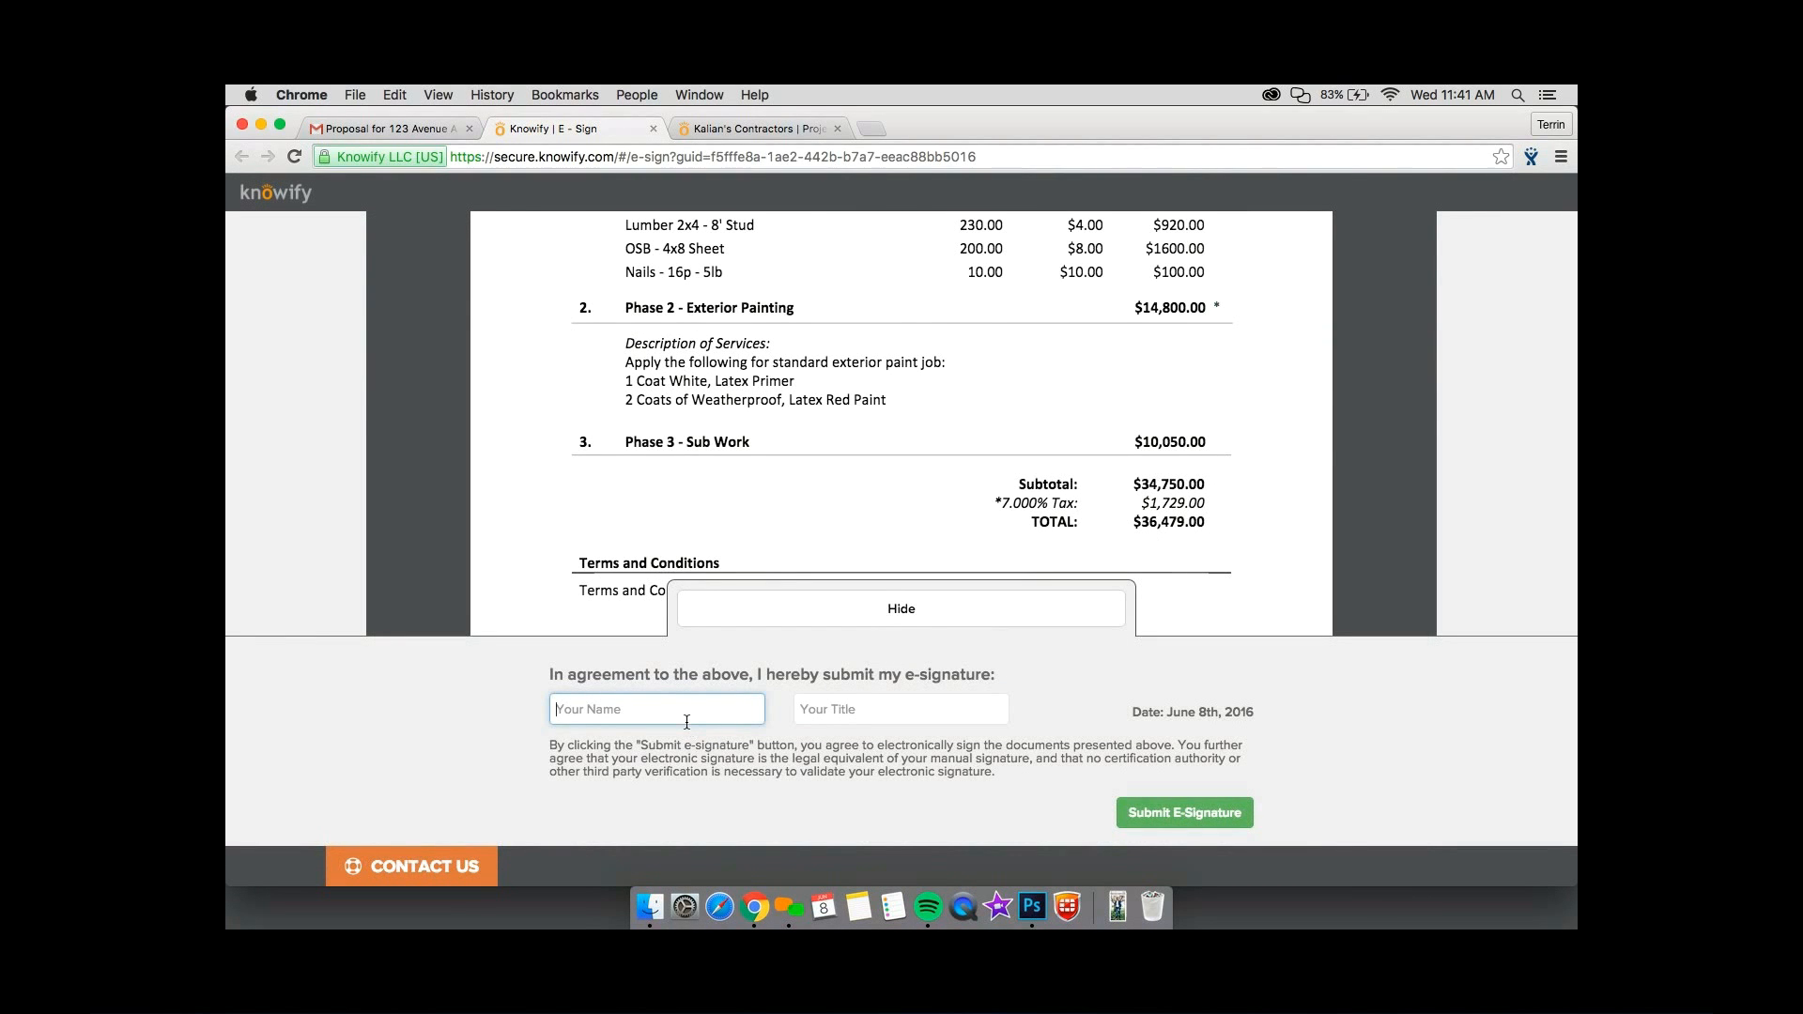
text(Marc)
key(Tab)
text(Clien)
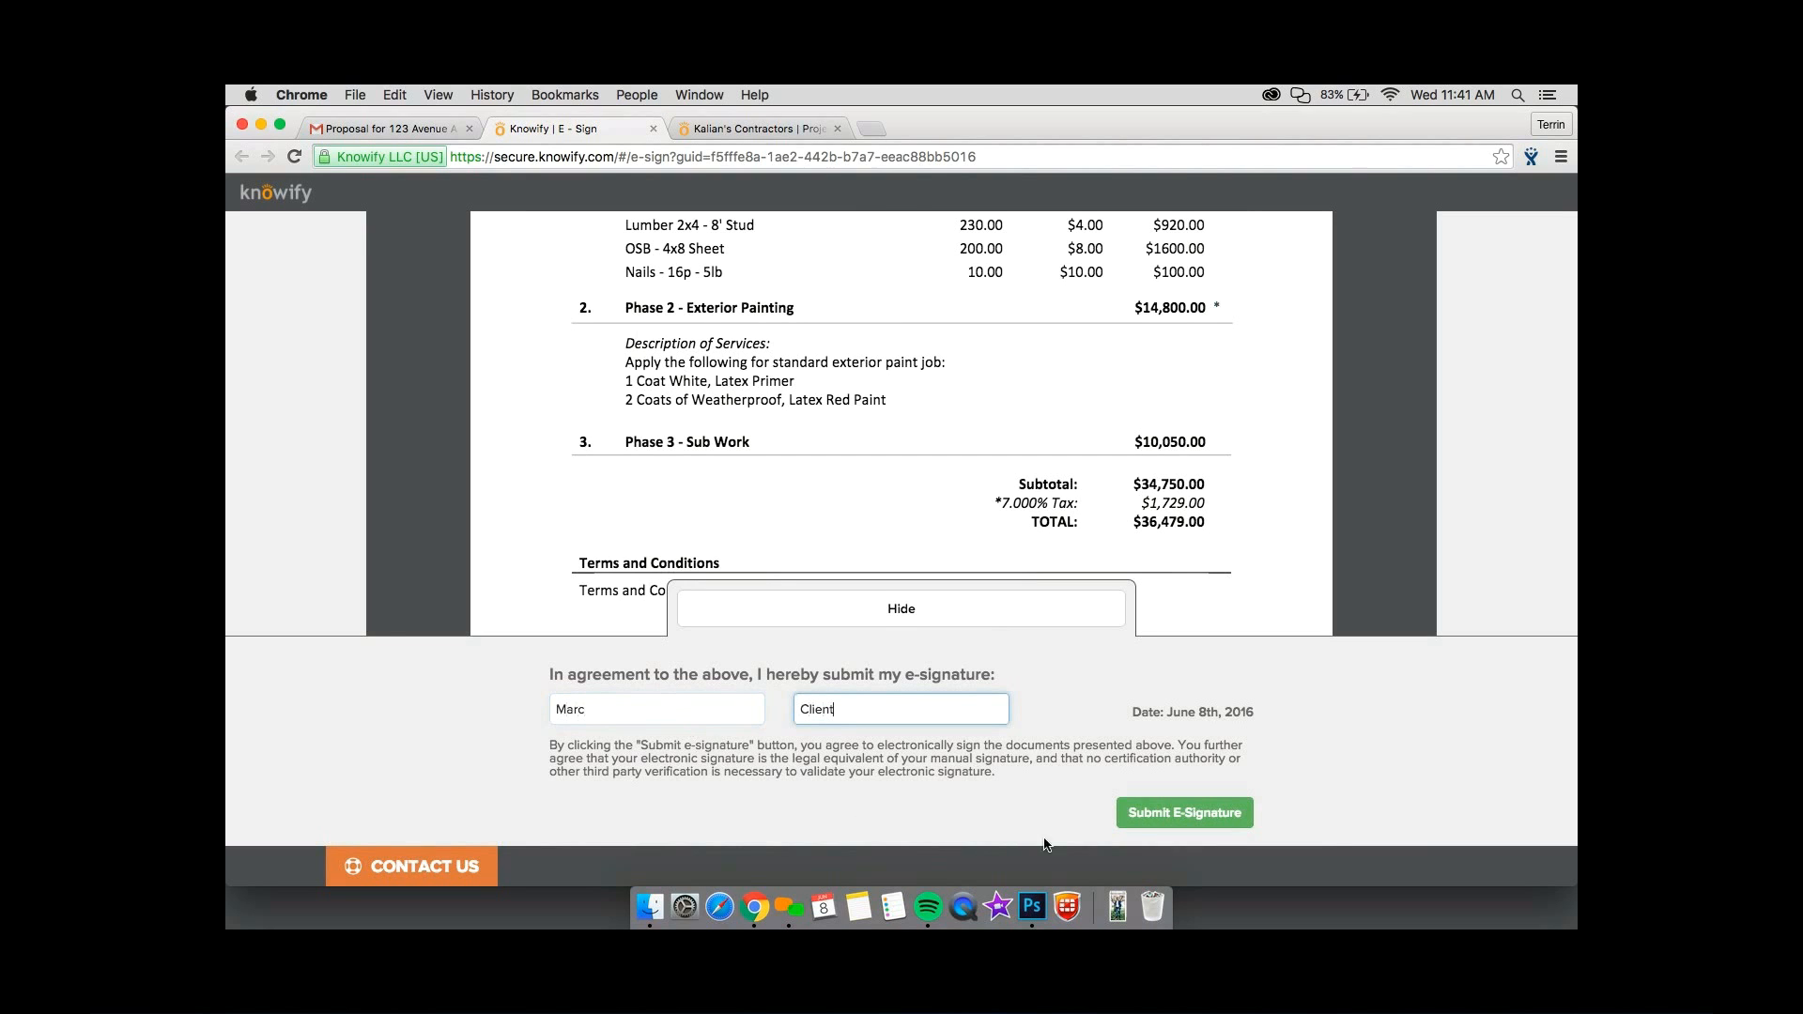
click(1140, 817)
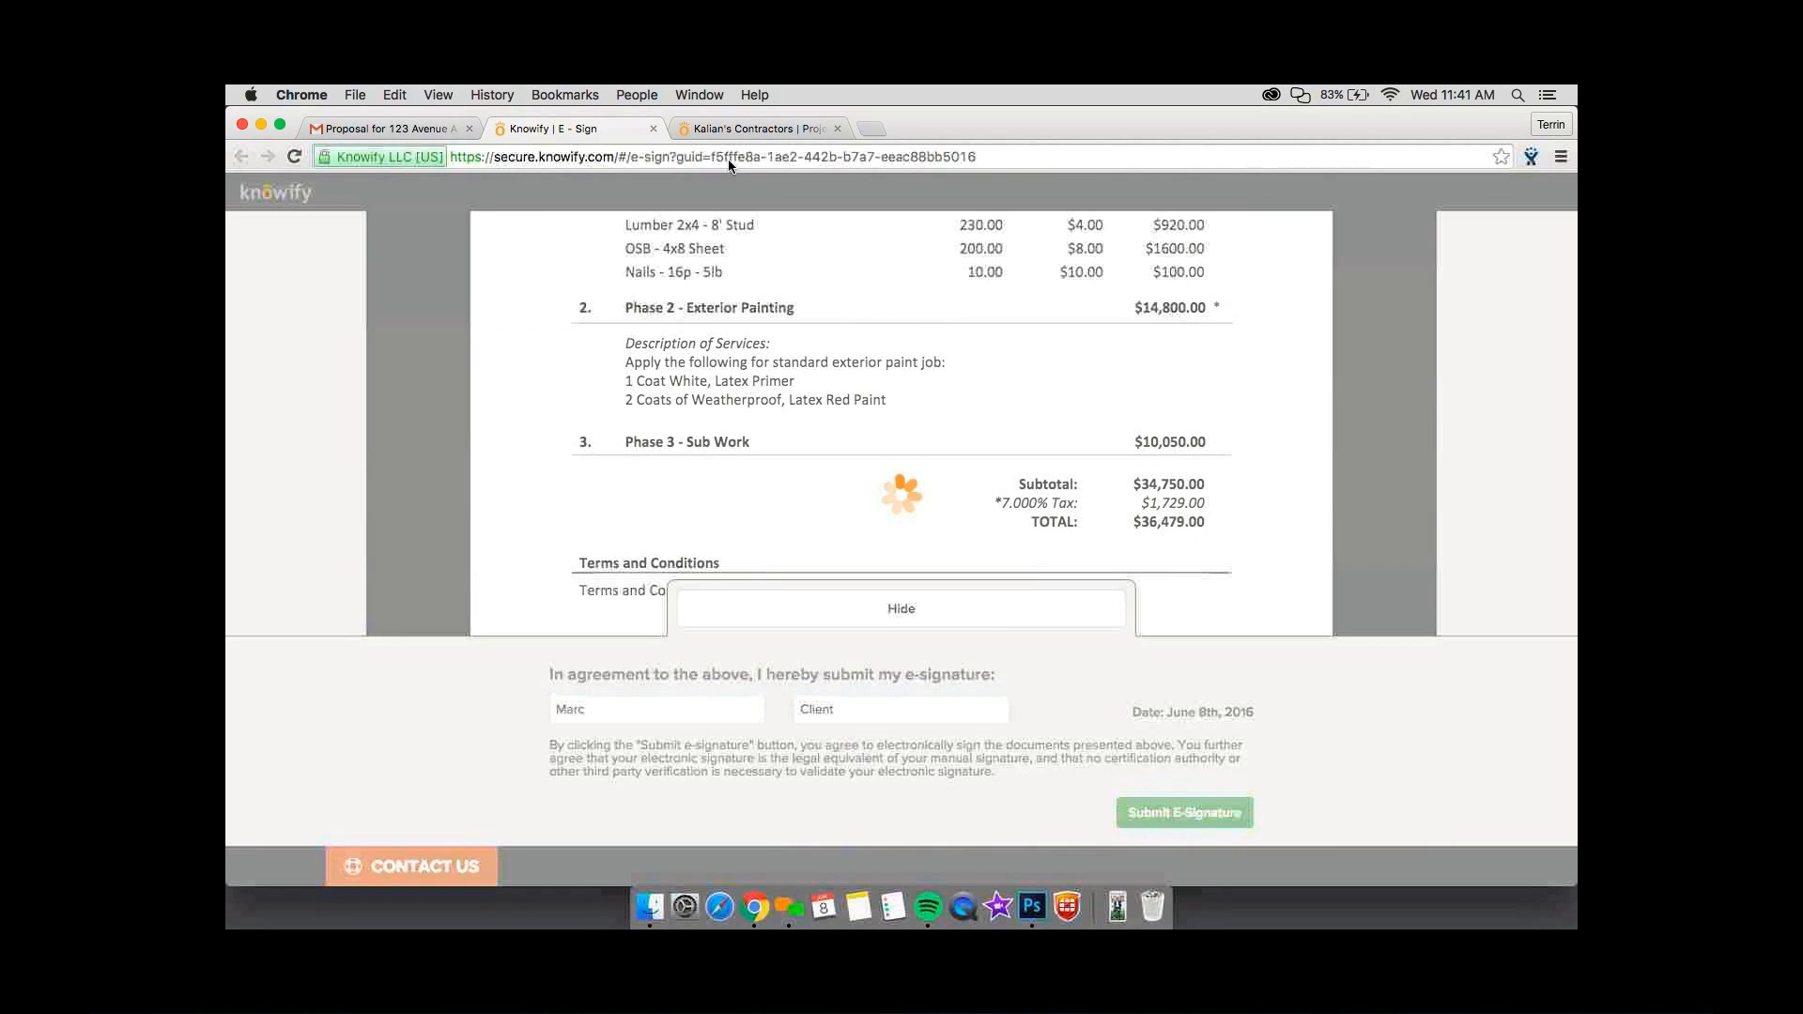
Close the e-sign page, return to the contract jobs list, and open the 123 Avenue A Demonstration job's plan and tracking view.
click(719, 137)
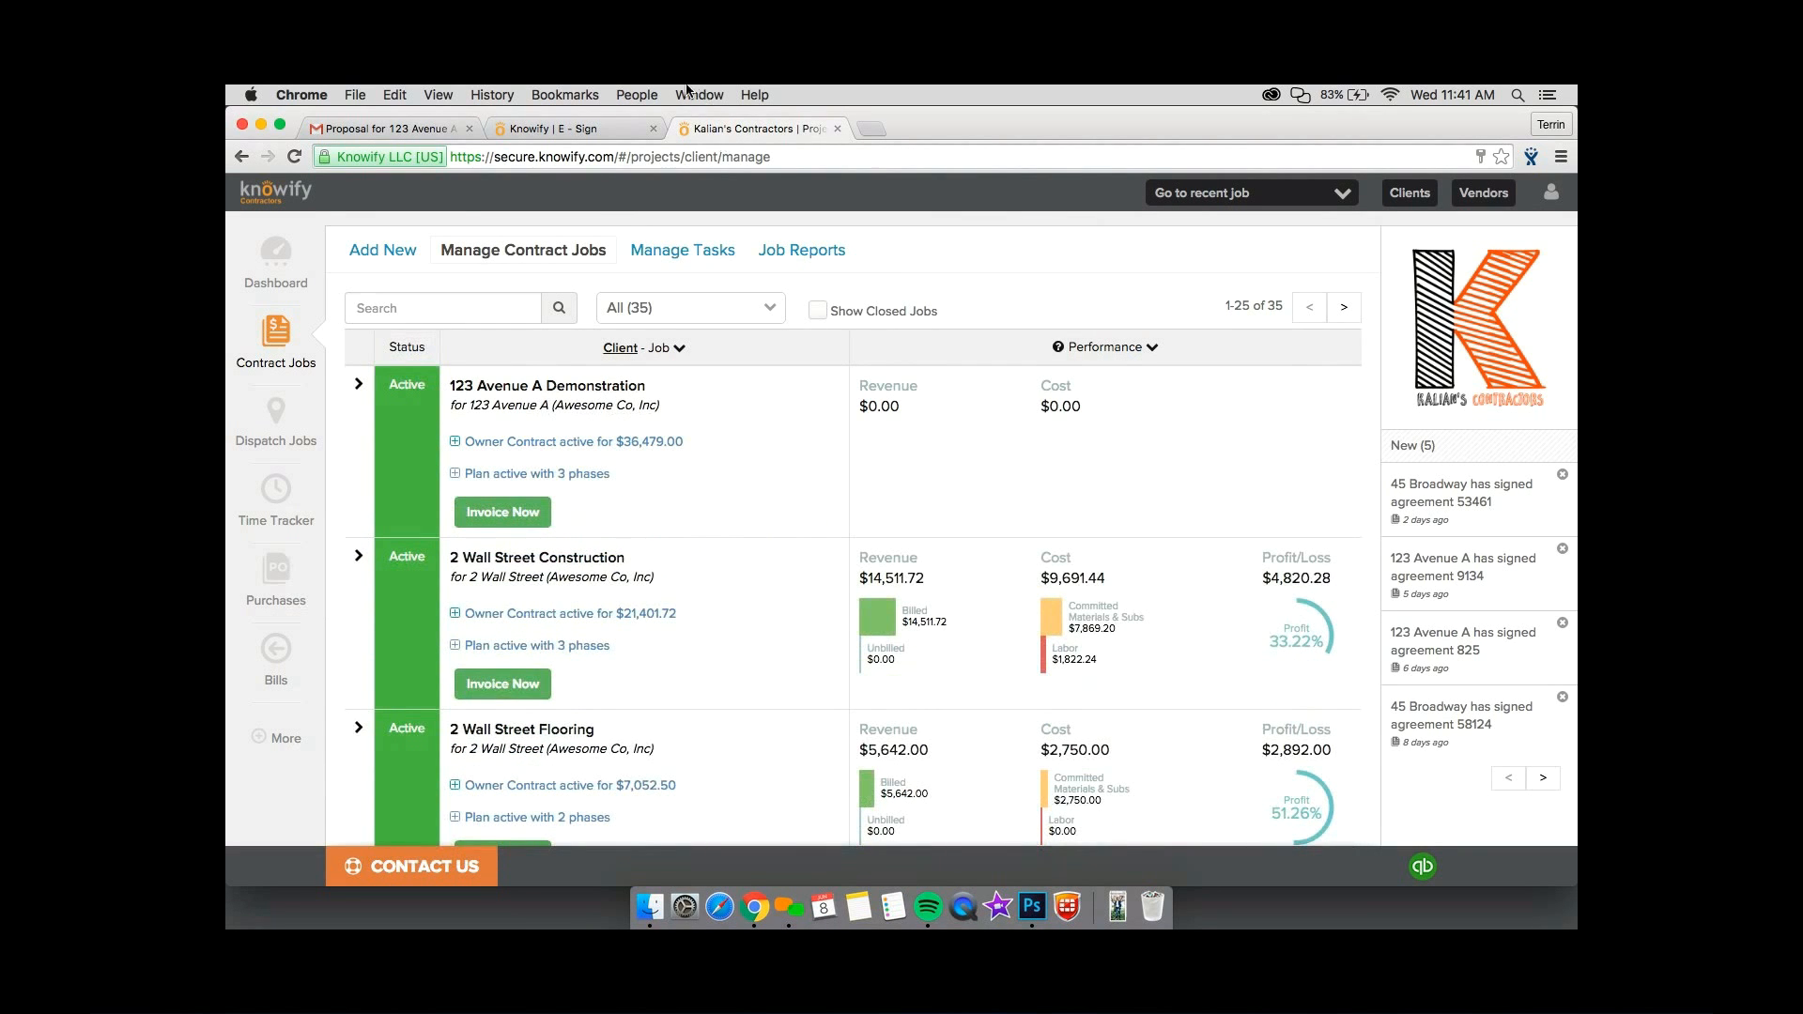
click(657, 127)
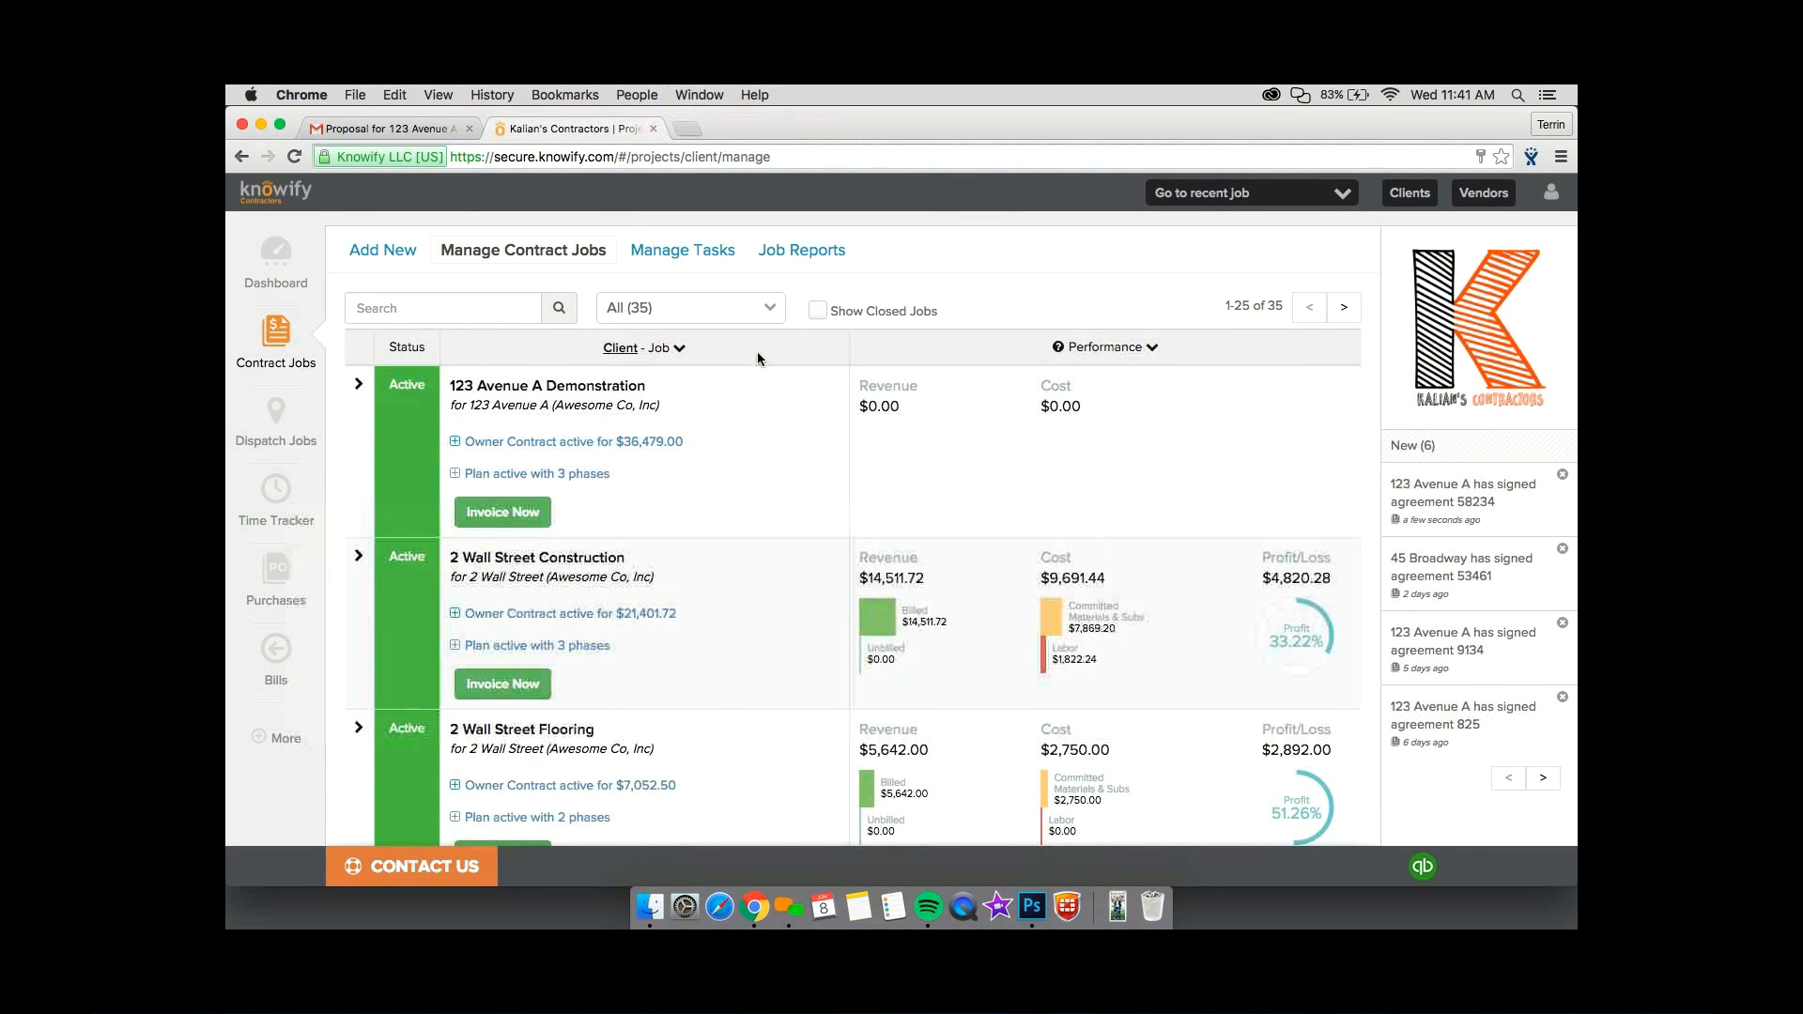
click(767, 404)
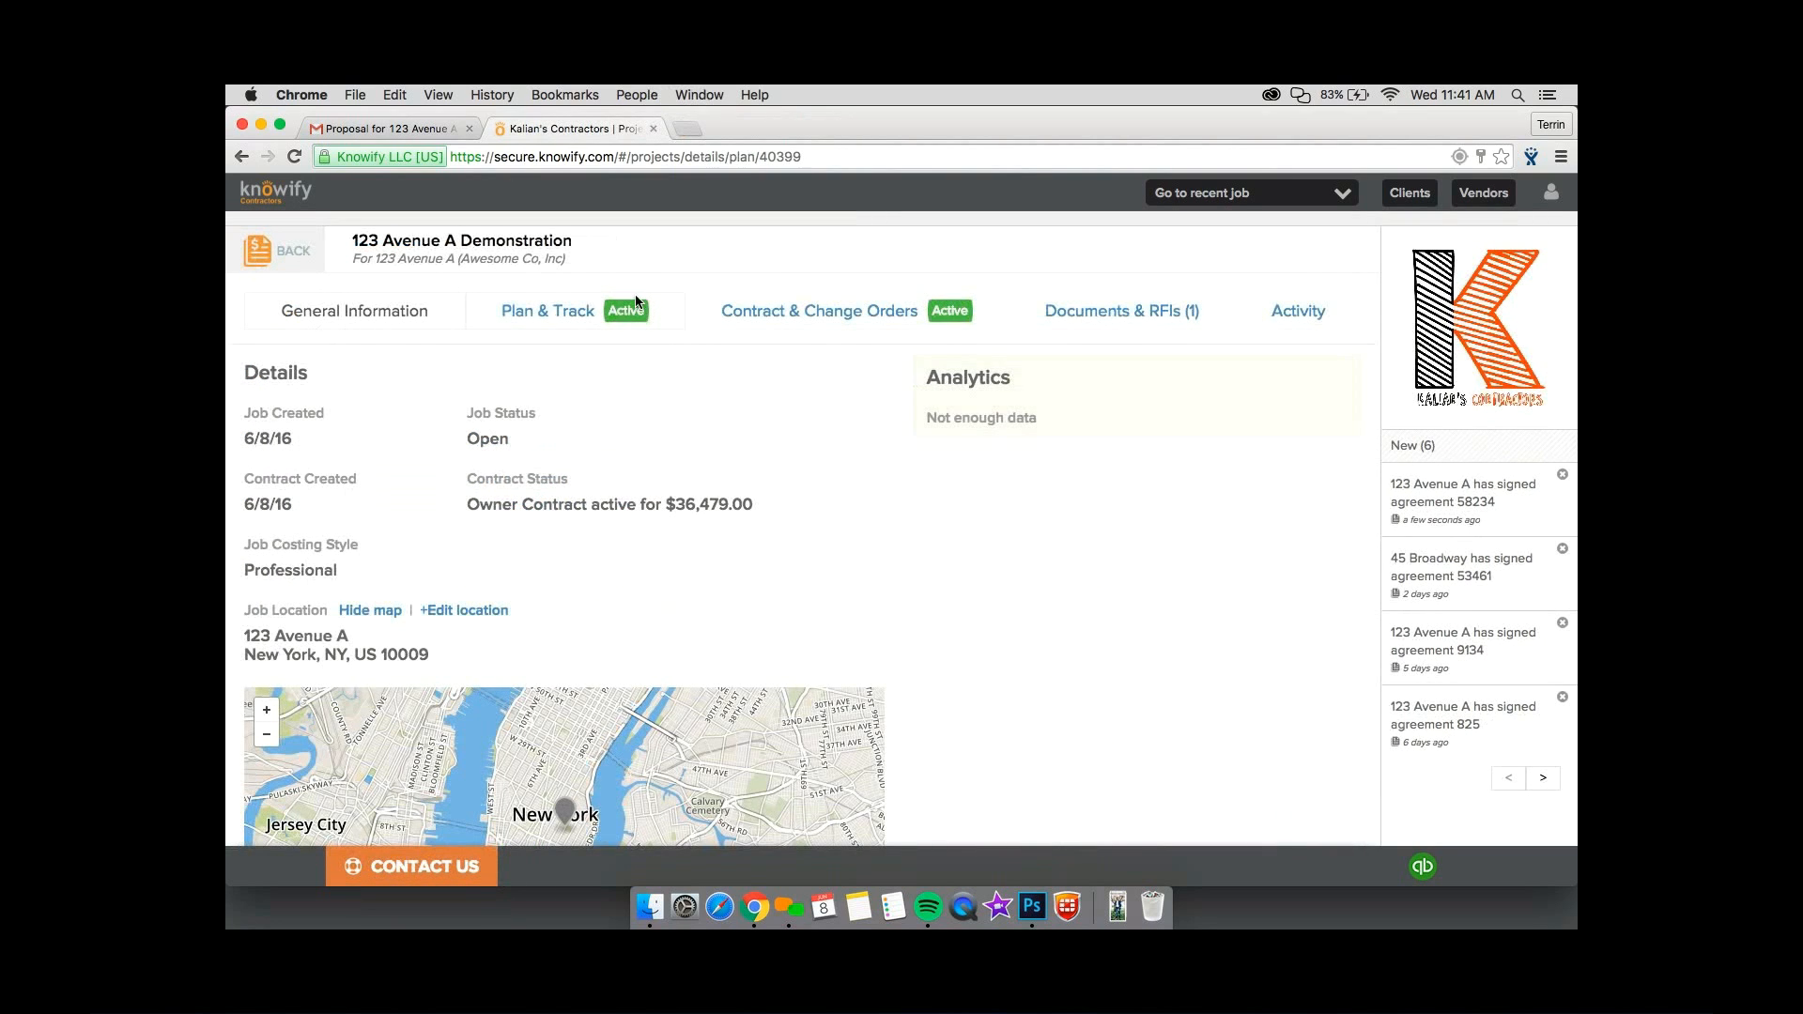
click(636, 302)
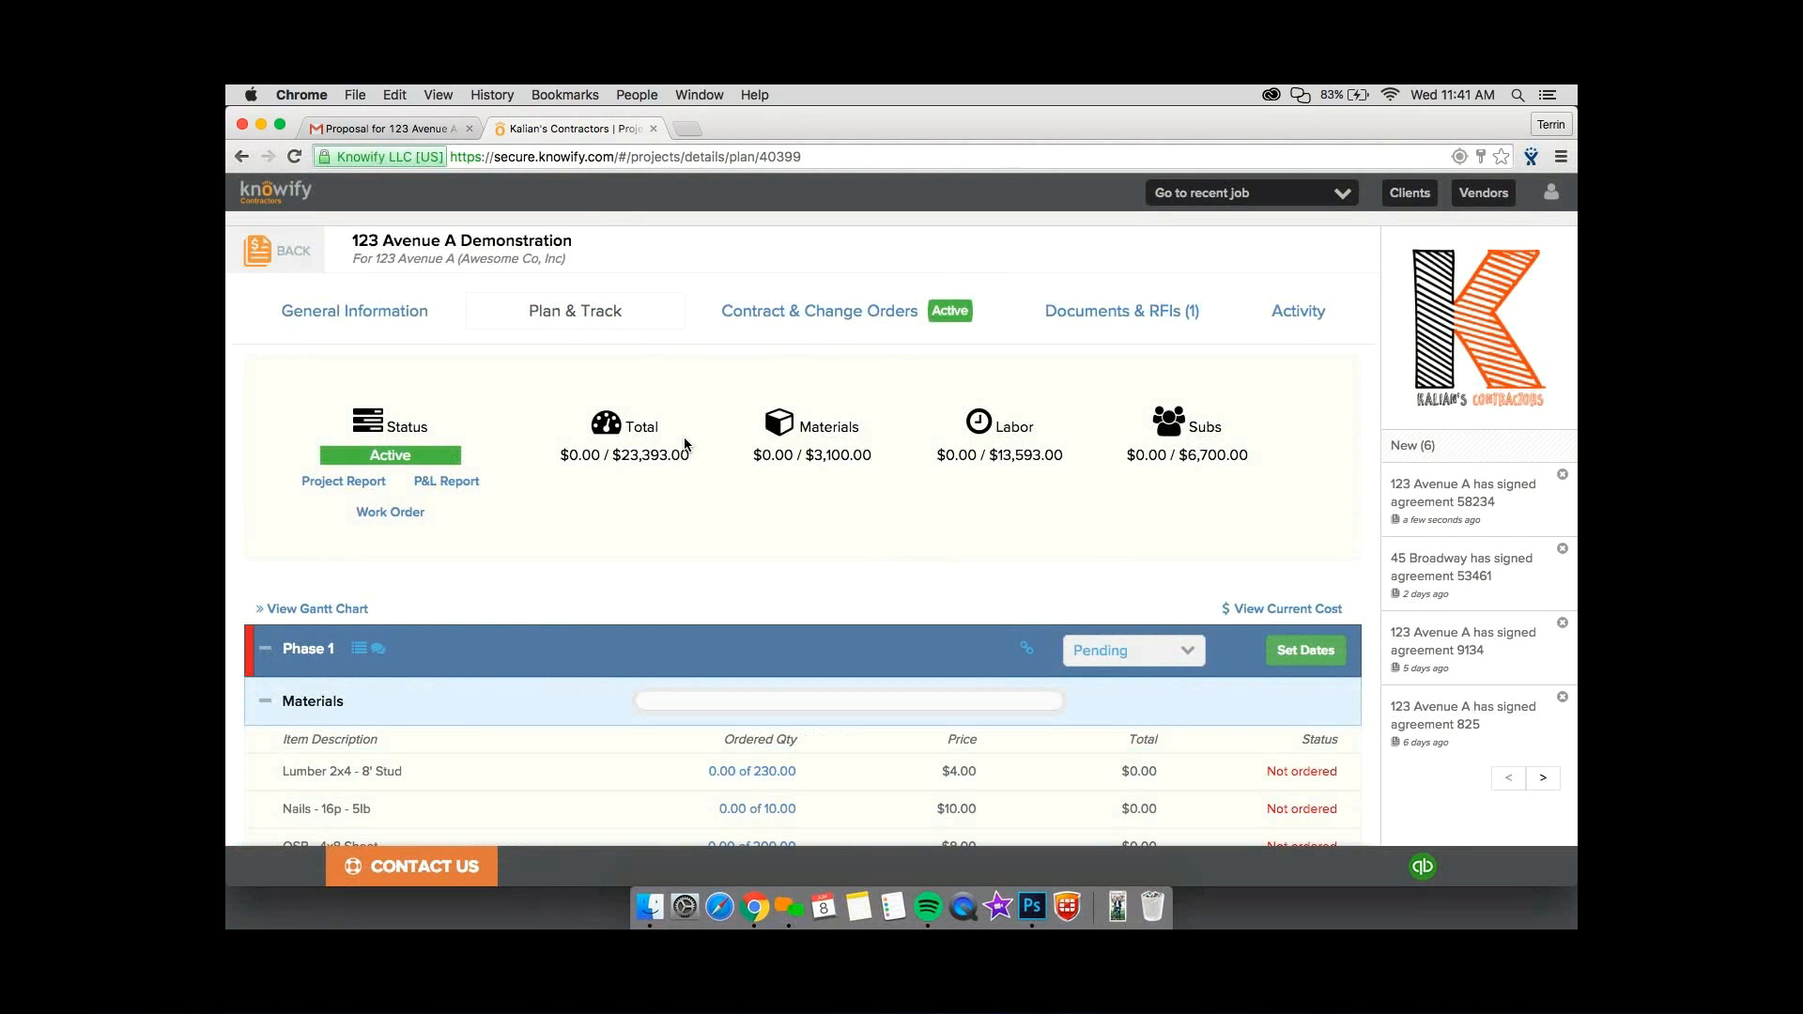
Schedule Phase 1 with start date 06/08/16 and finish date 06/14/16.
scroll(685, 444, down, 2)
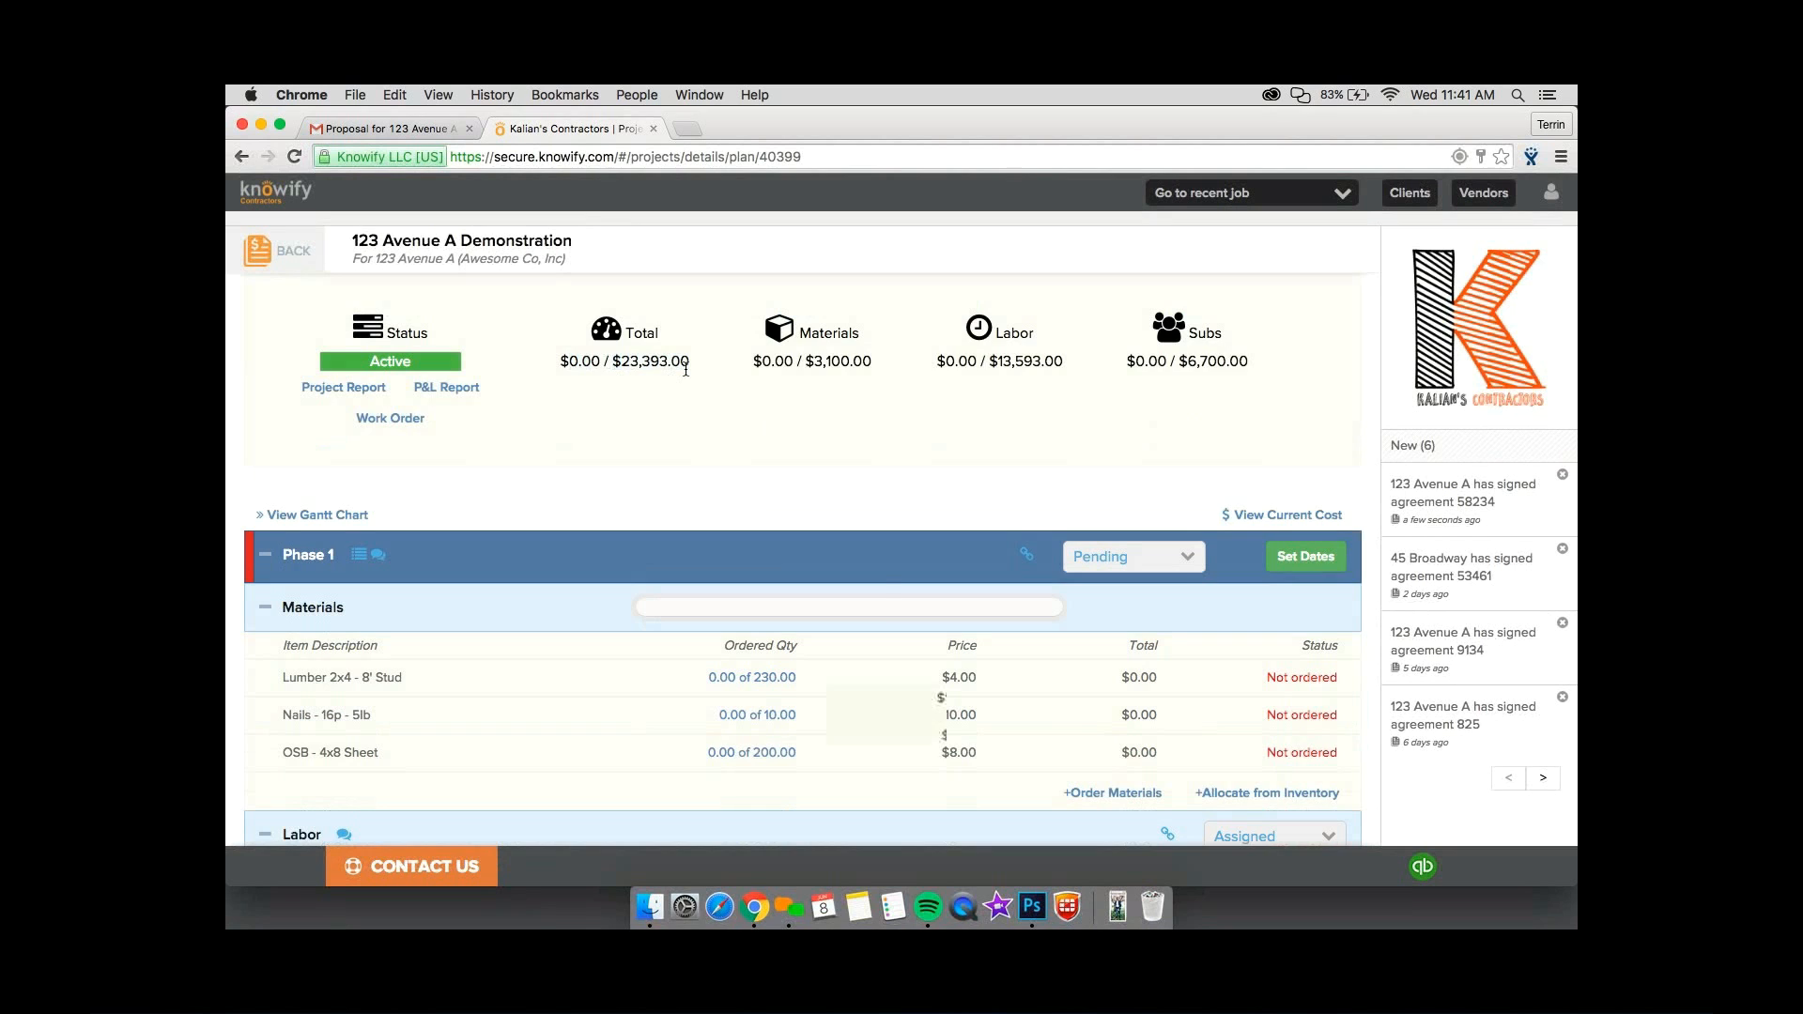
scroll(685, 368, down, 3)
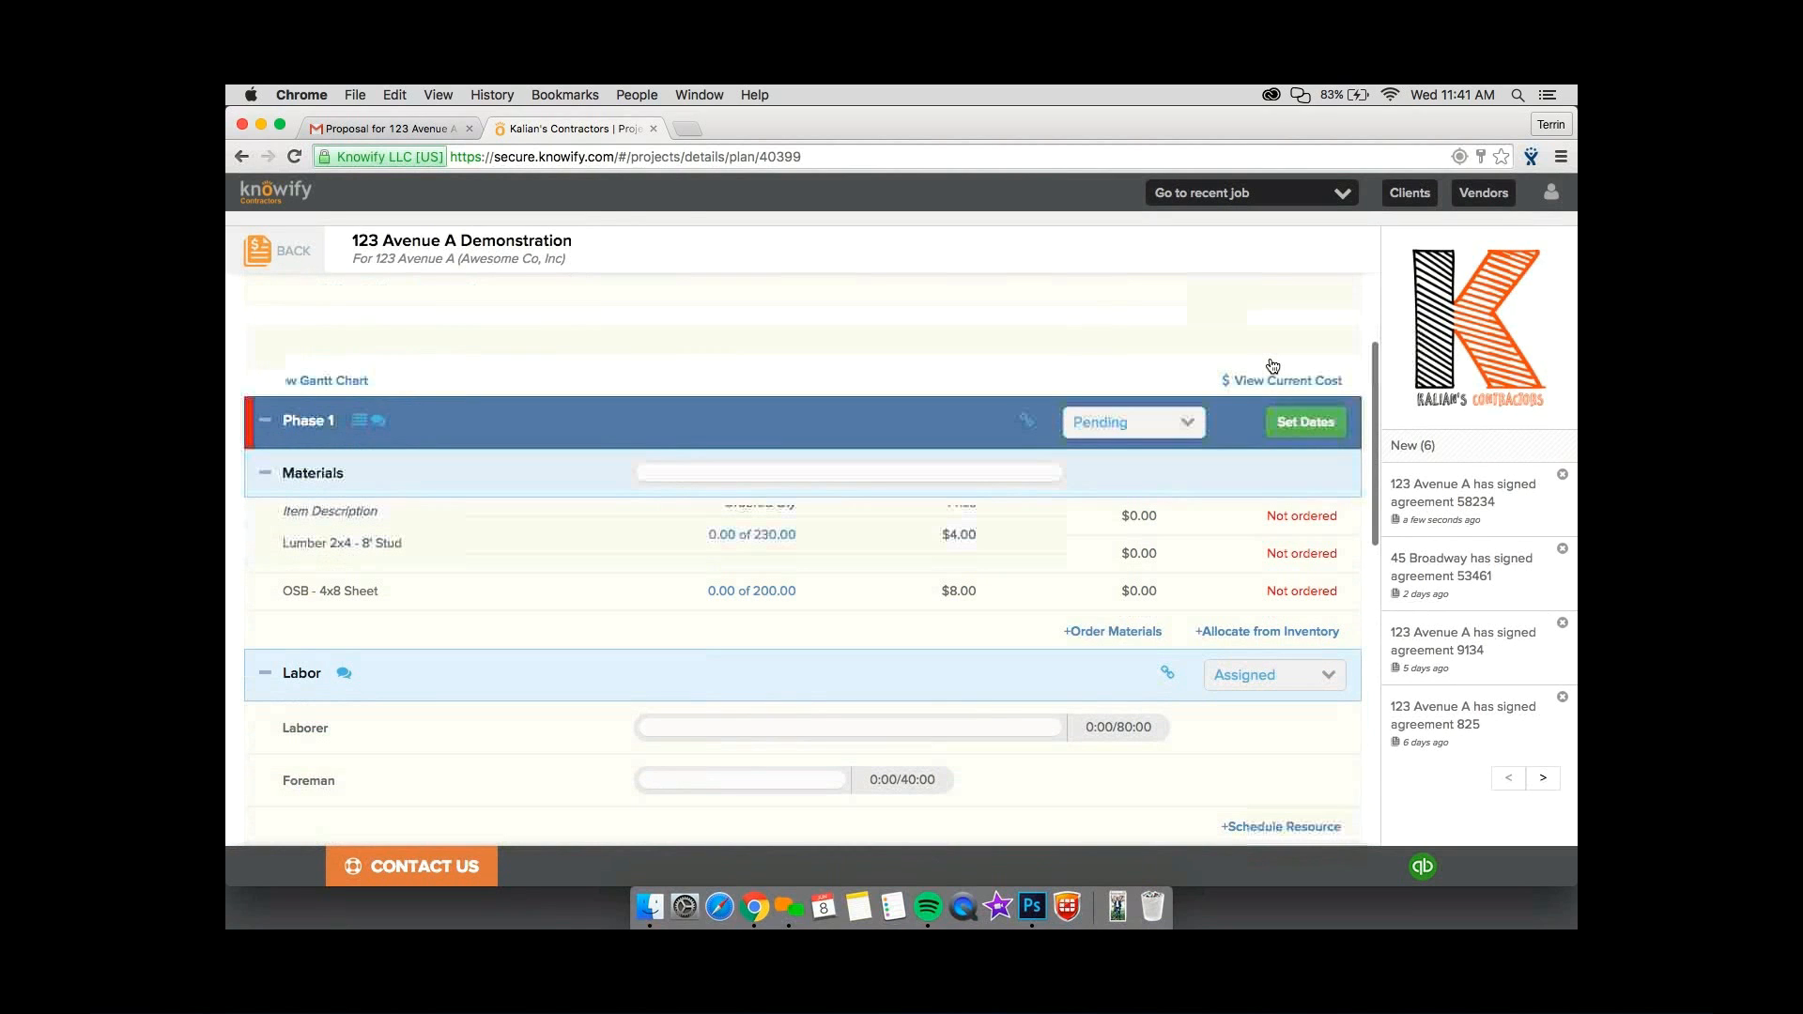
click(1274, 368)
click(909, 307)
click(909, 447)
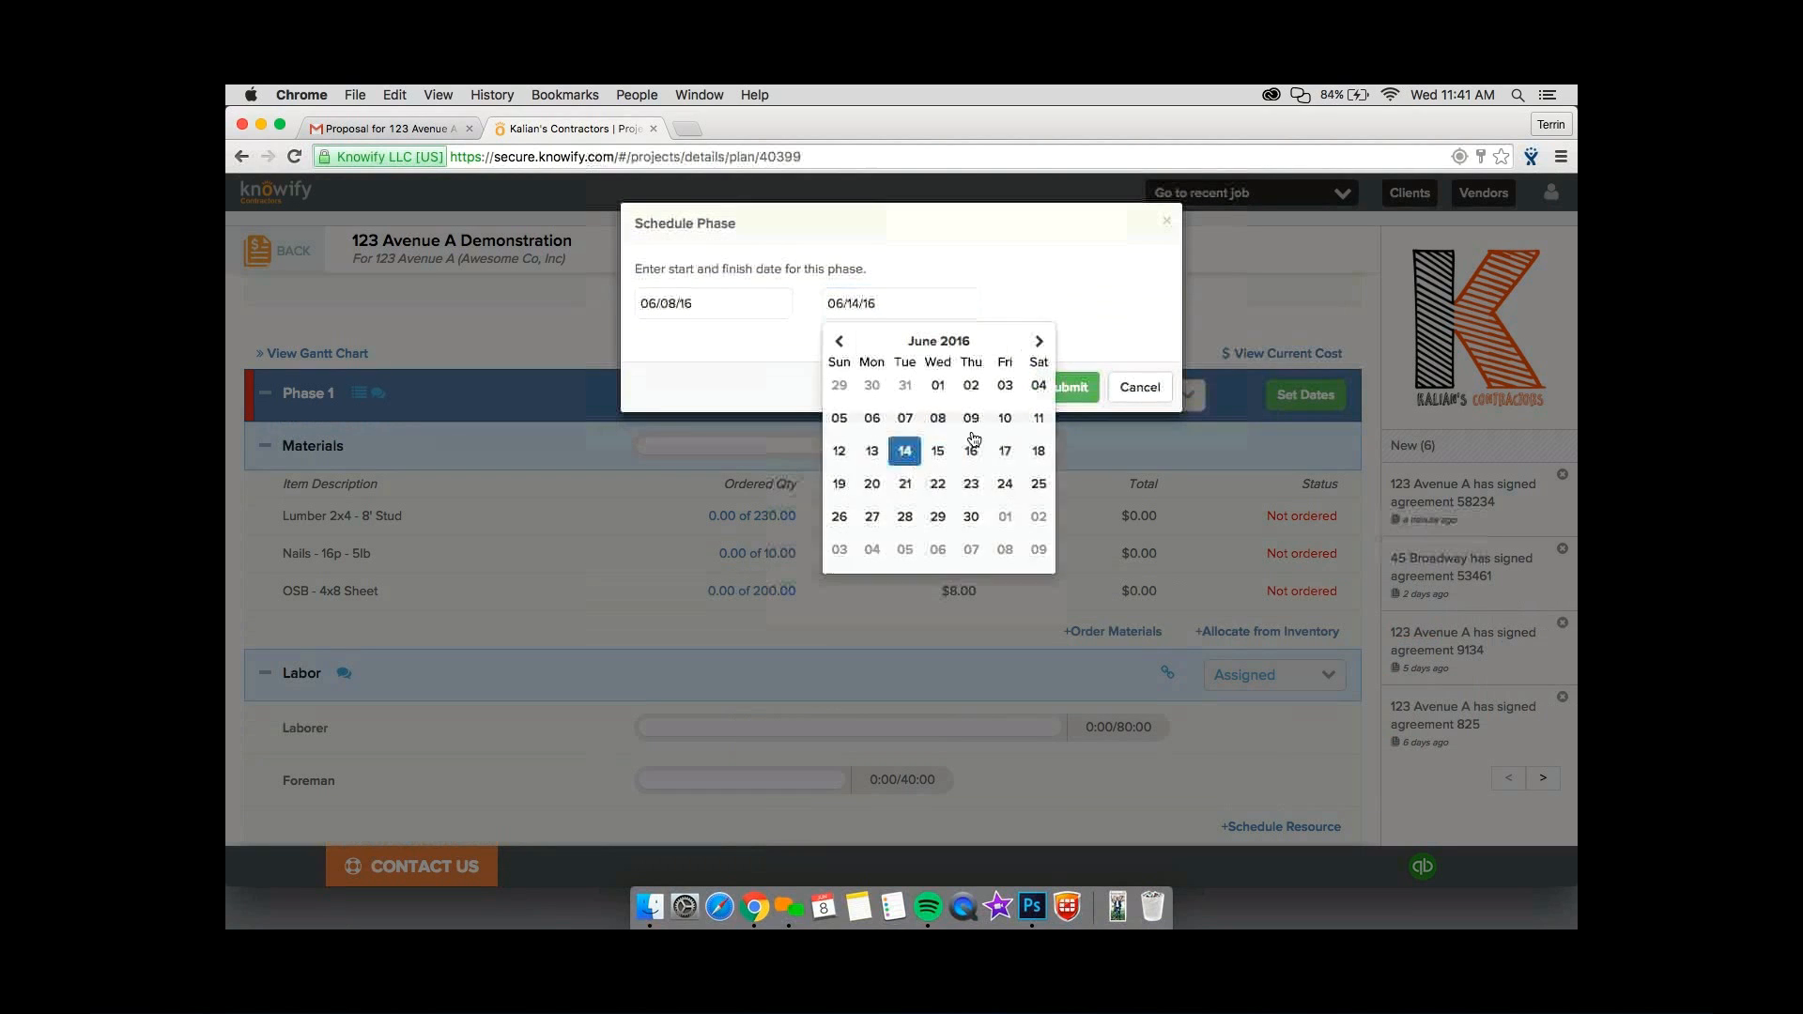
click(1066, 383)
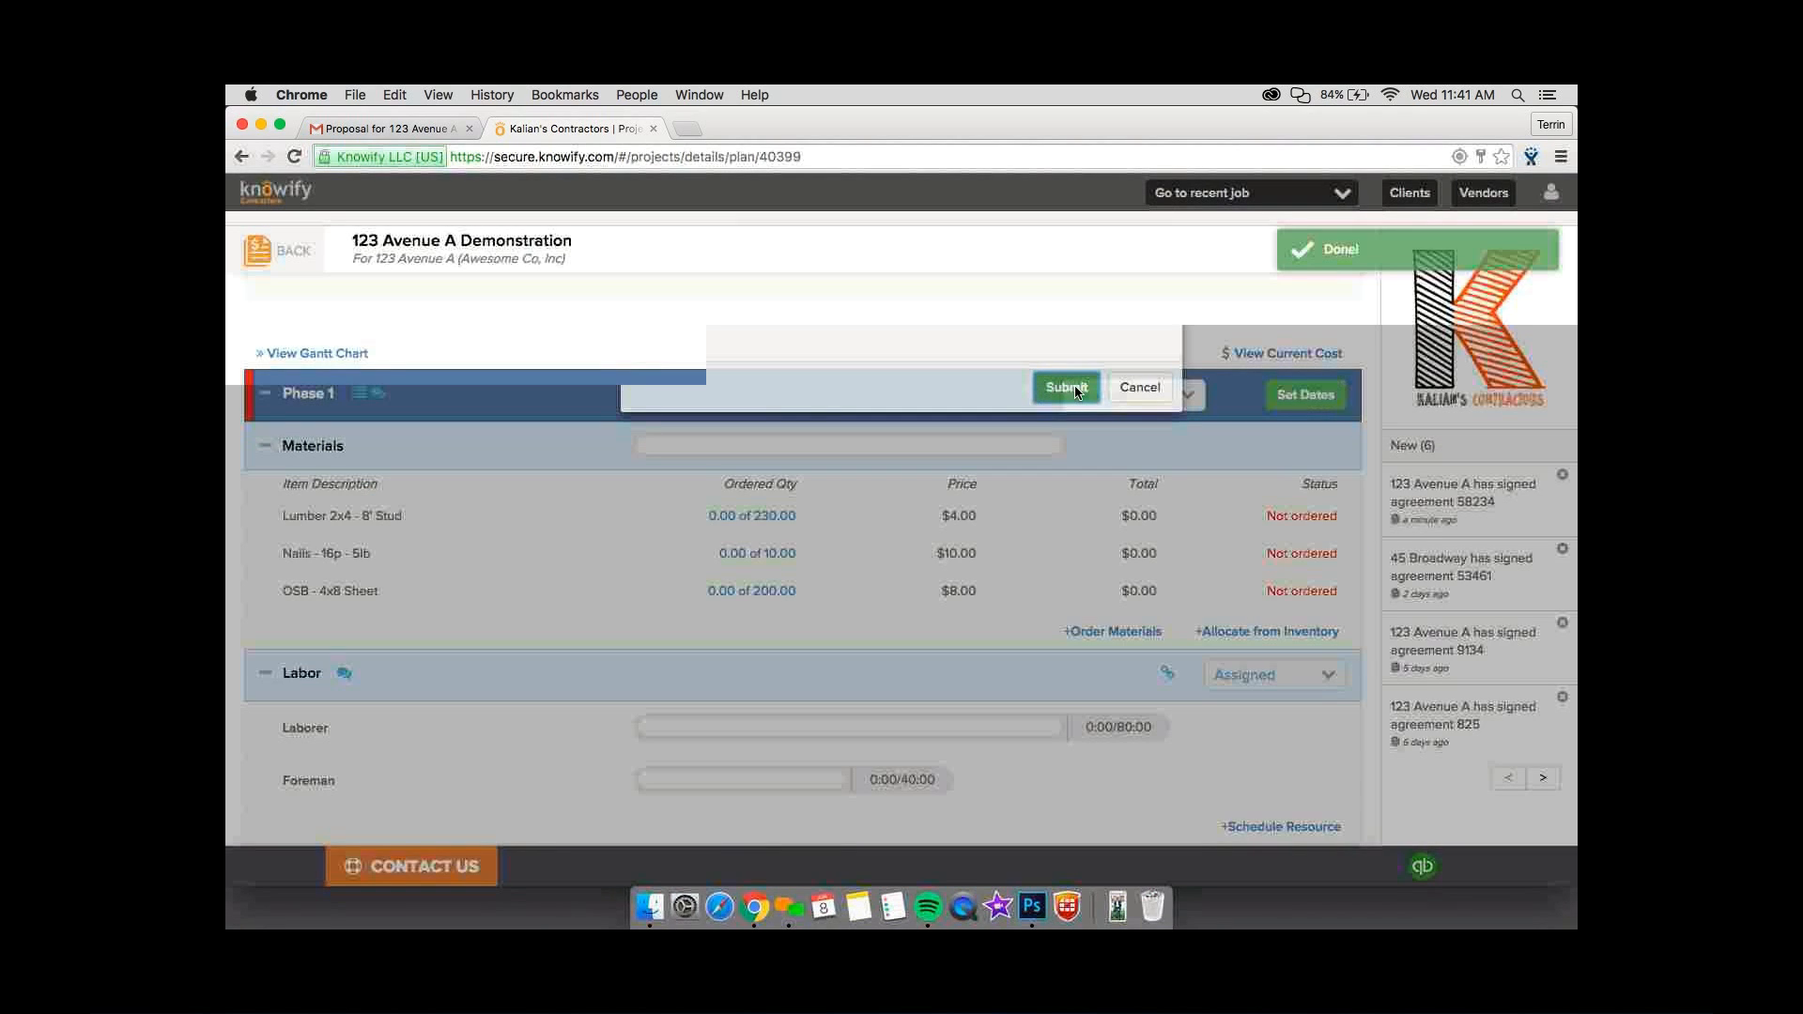
scroll(1242, 669, down, 2)
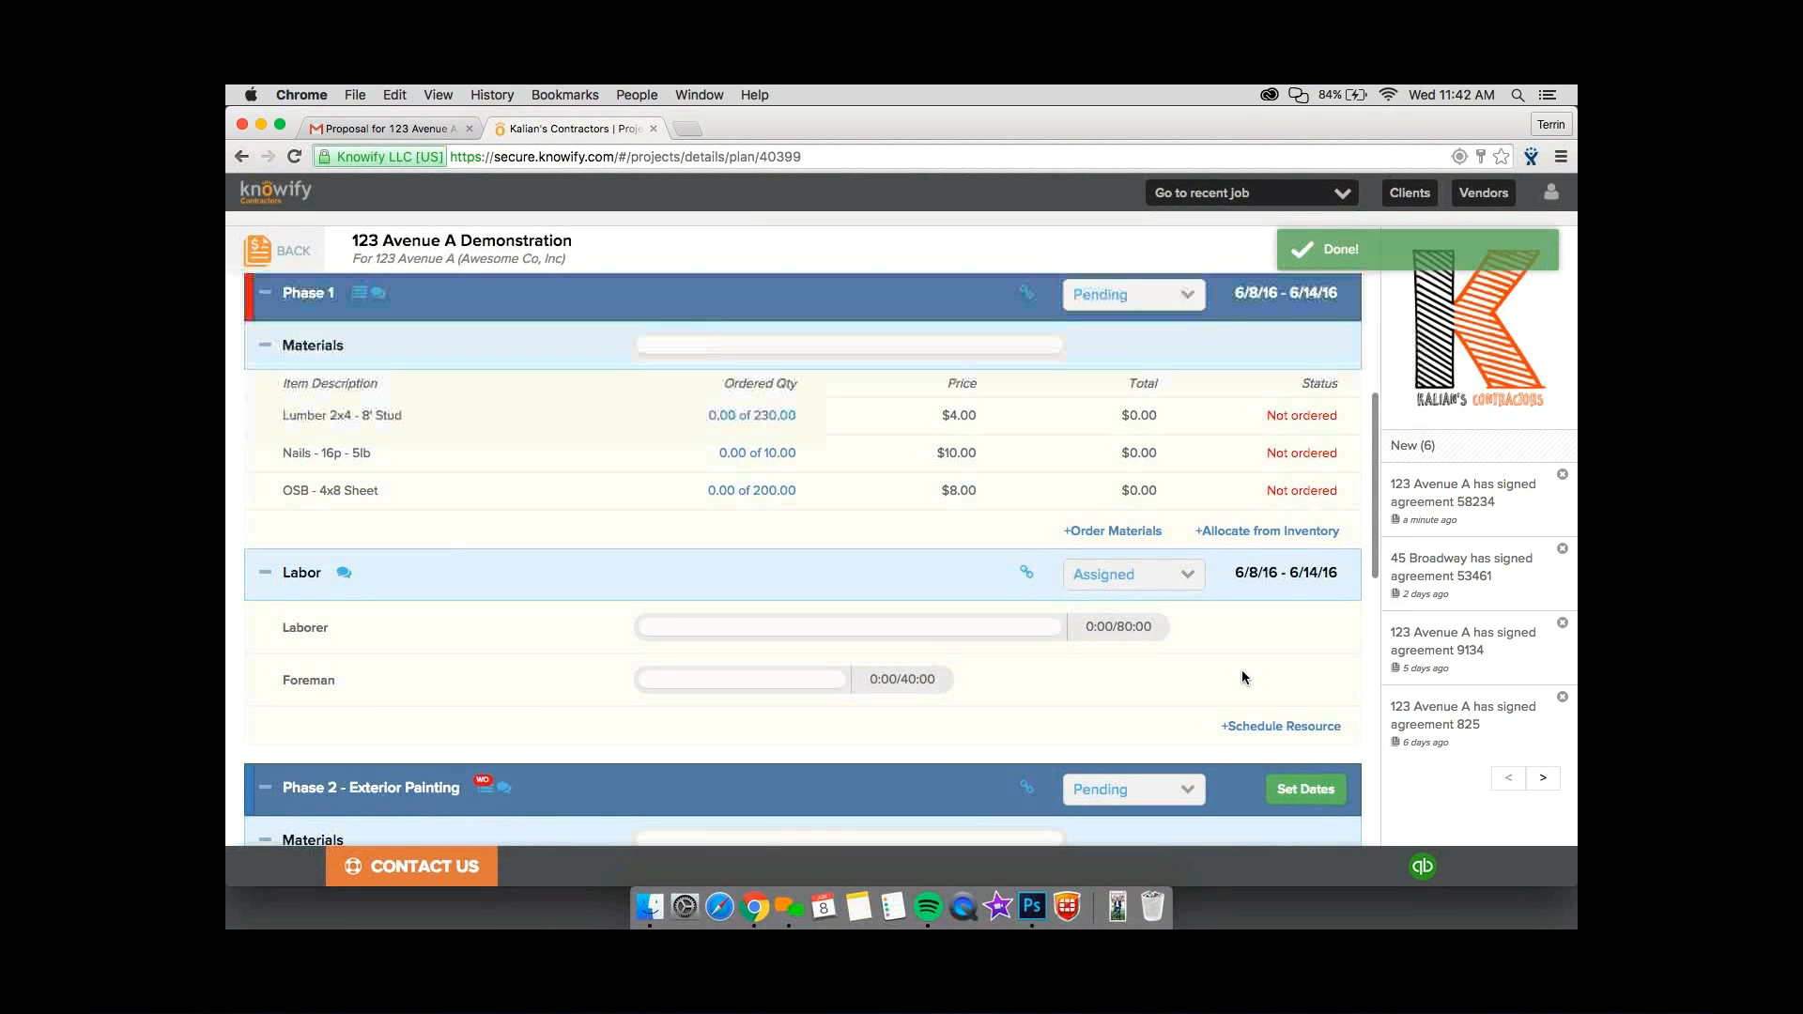
Schedule Phase 2 - Exterior Painting with start date 06/14/16 and finish date 06/24/16.
scroll(1311, 603, down, 3)
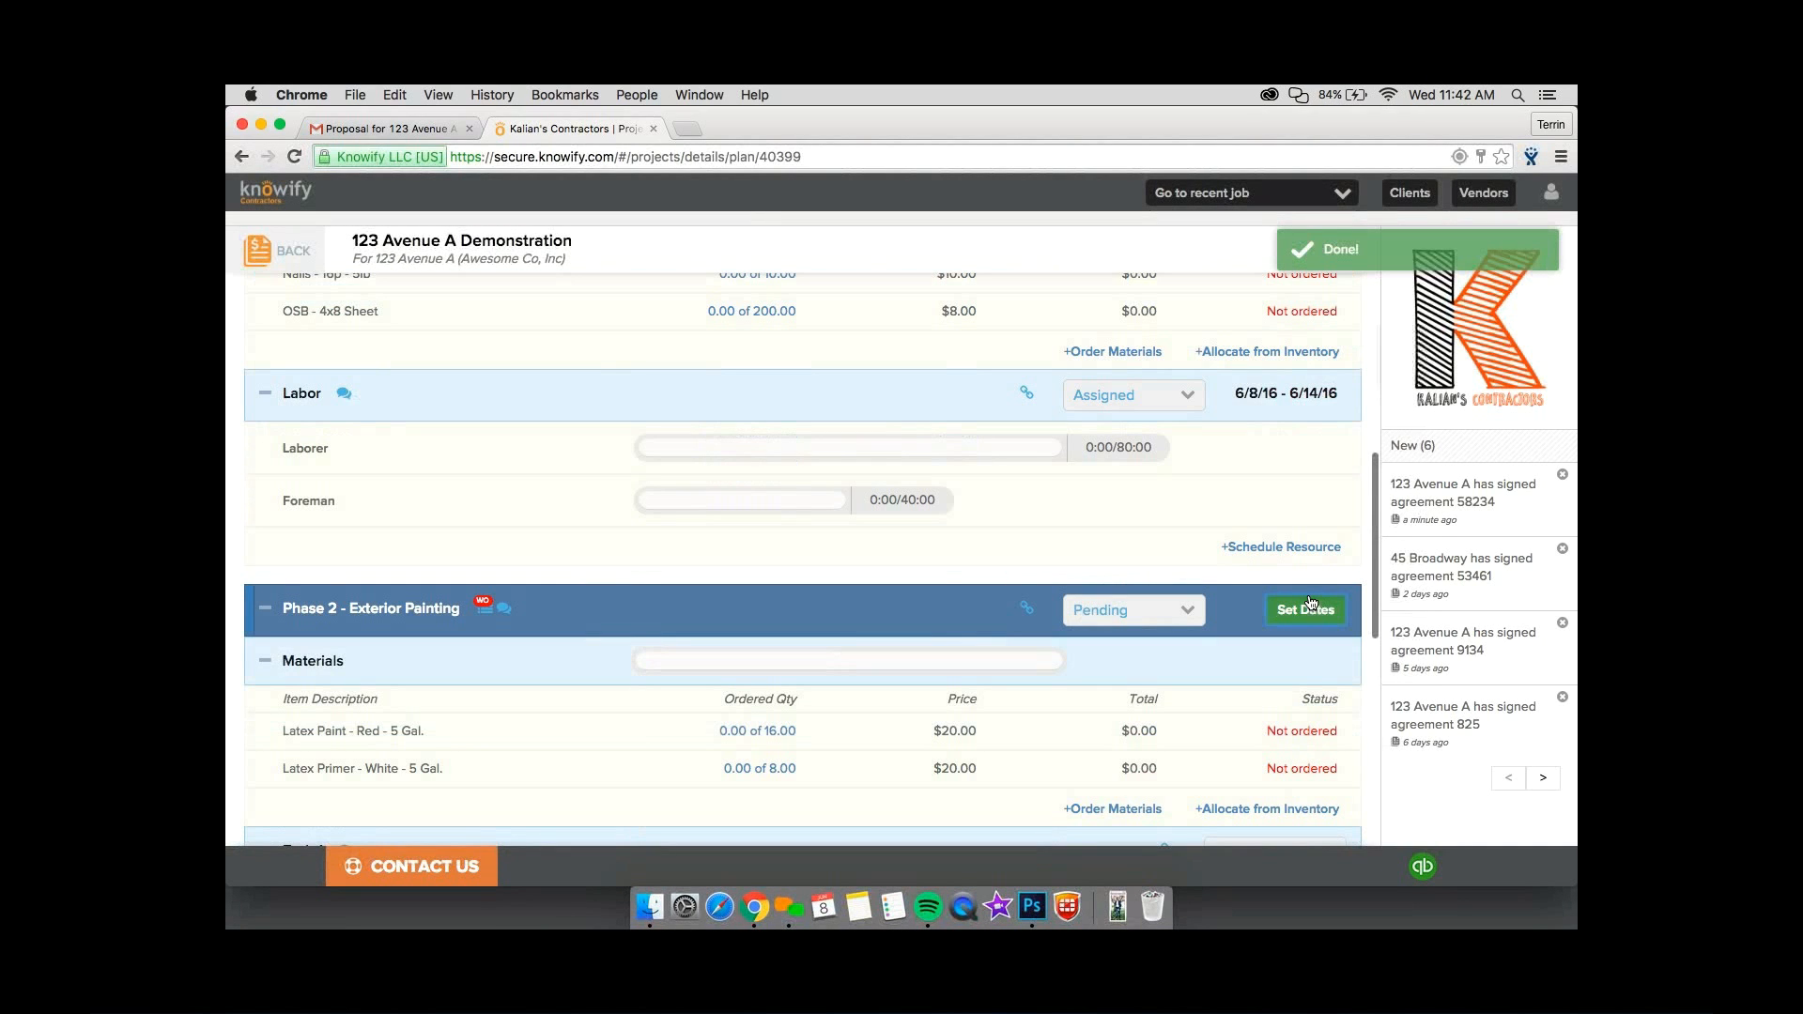
click(1311, 605)
click(731, 450)
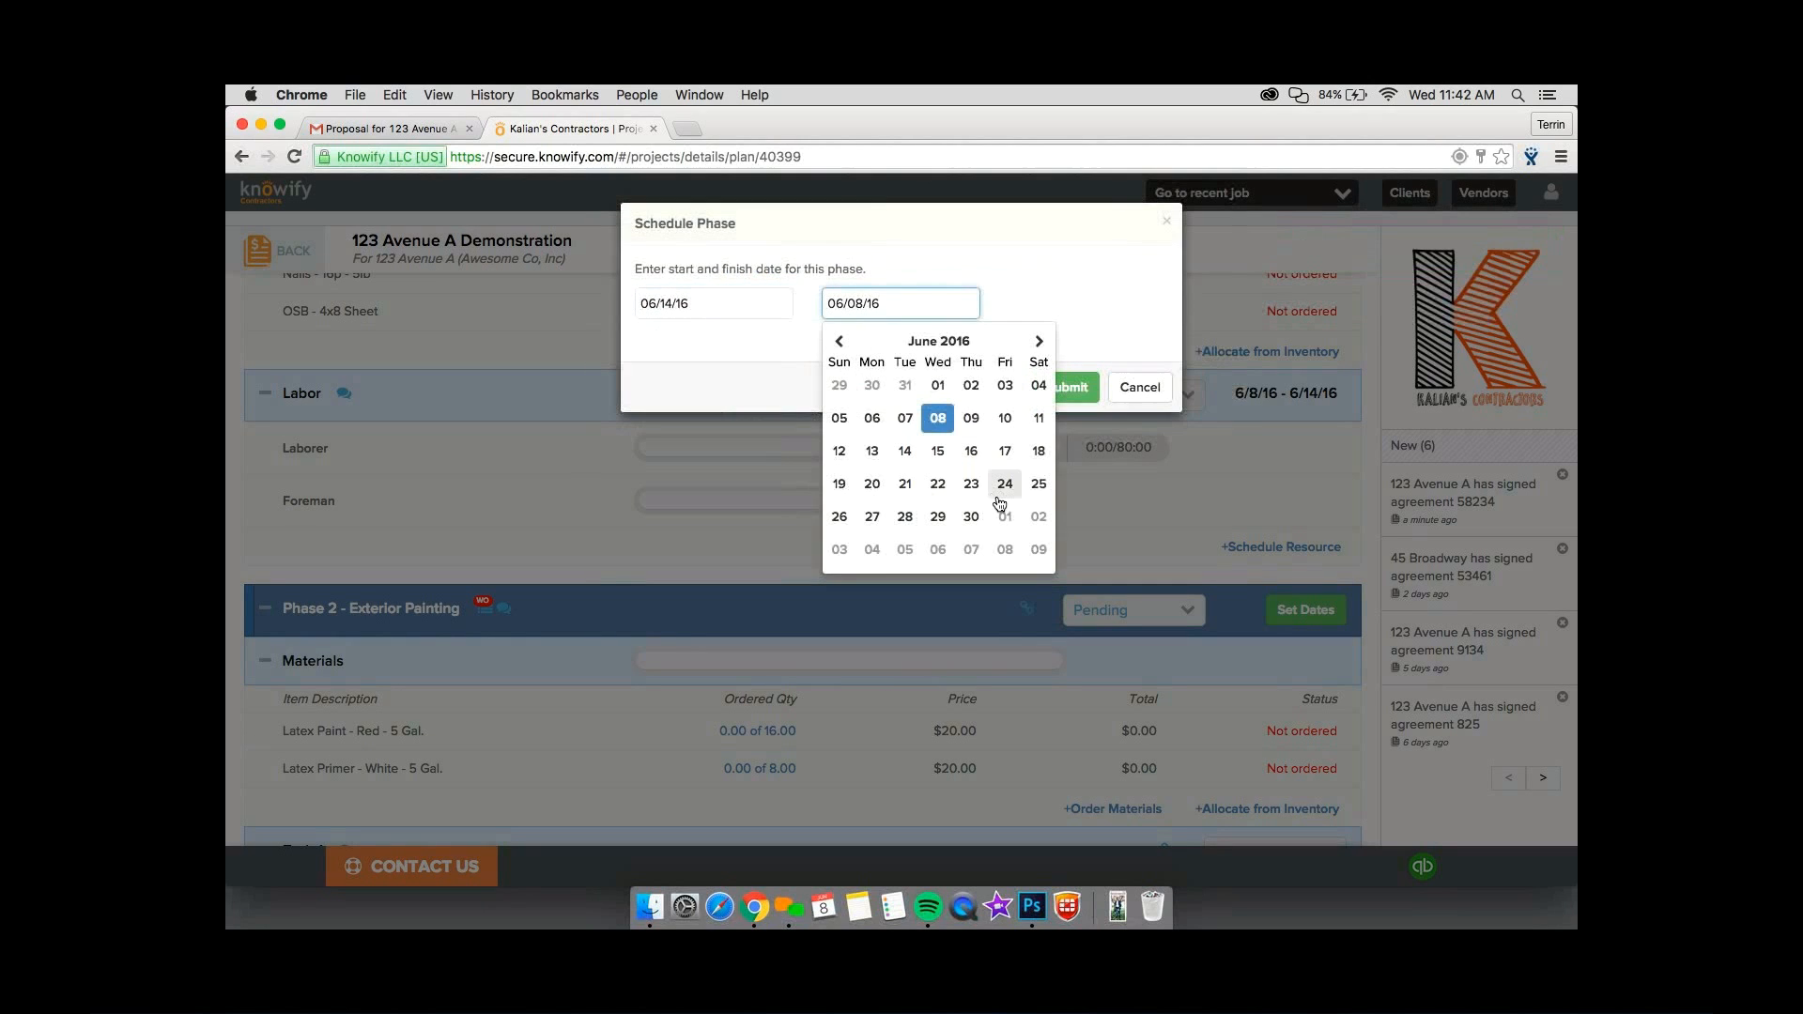
click(1005, 484)
click(1067, 387)
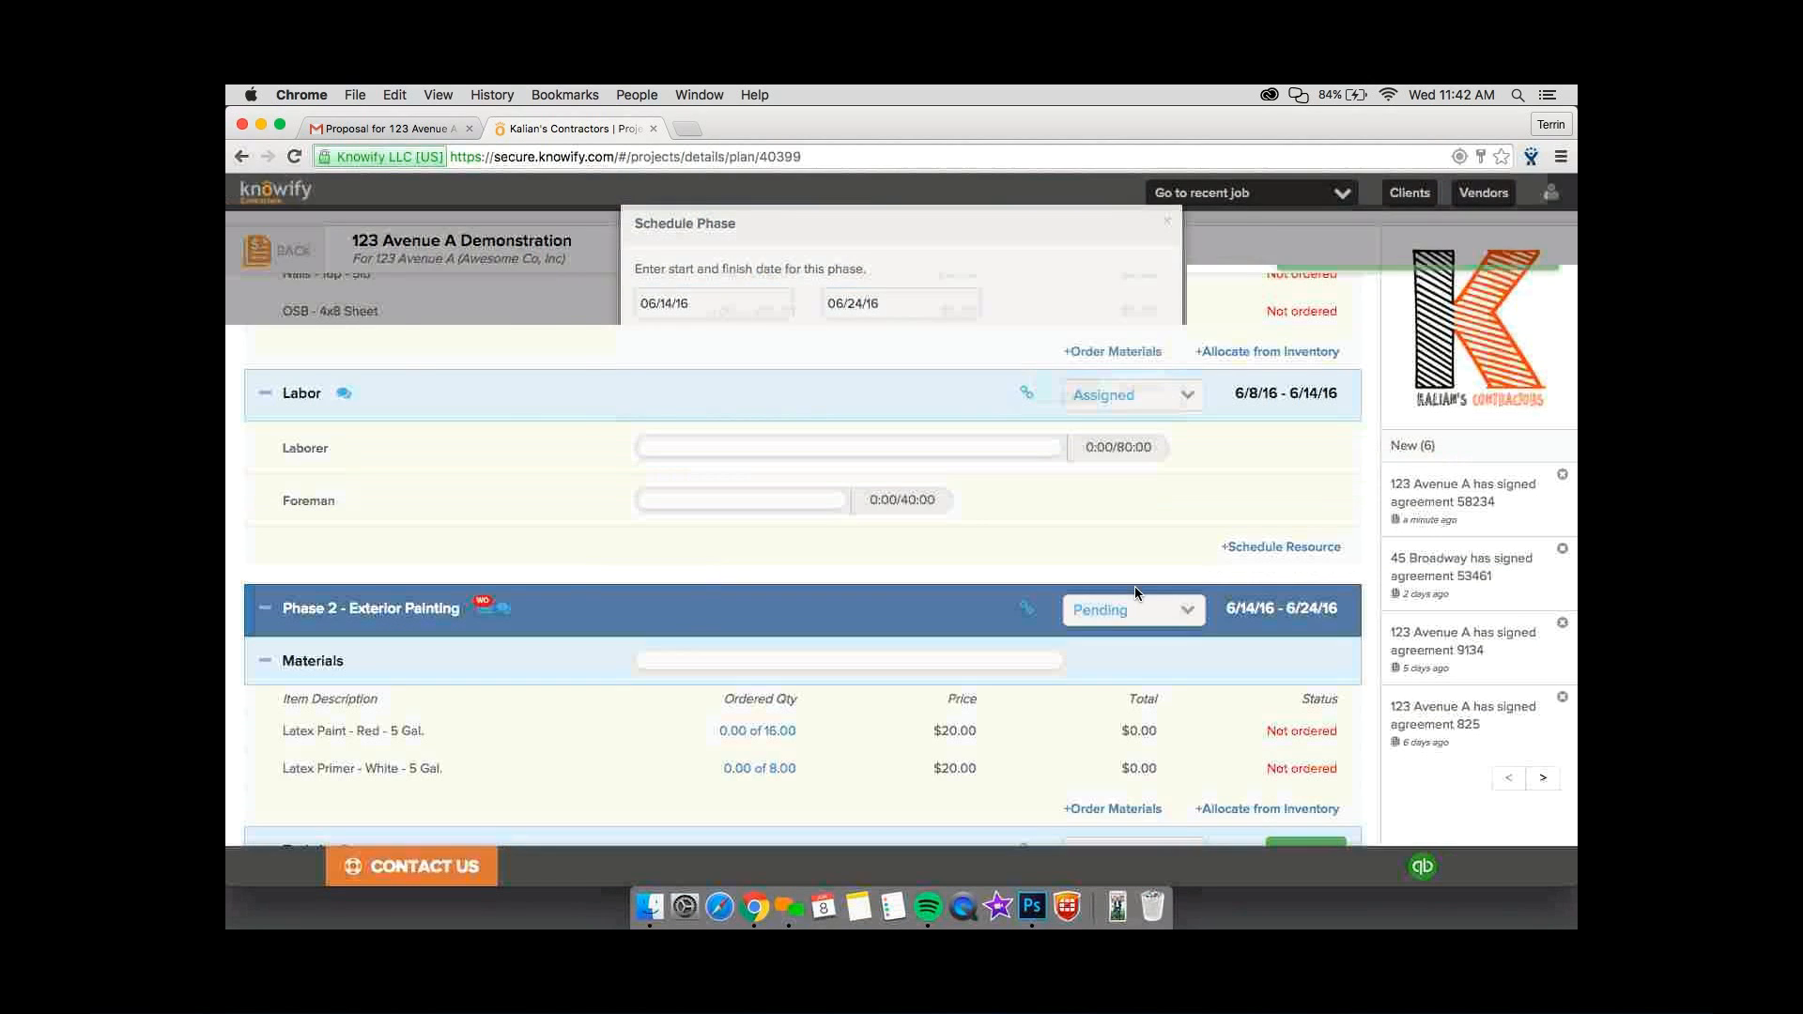
Look over the Phase 2 tasks, then open the contract jobs list in a separate browser tab while keeping the job plan open.
scroll(1188, 615, down, 3)
scroll(1188, 618, down, 5)
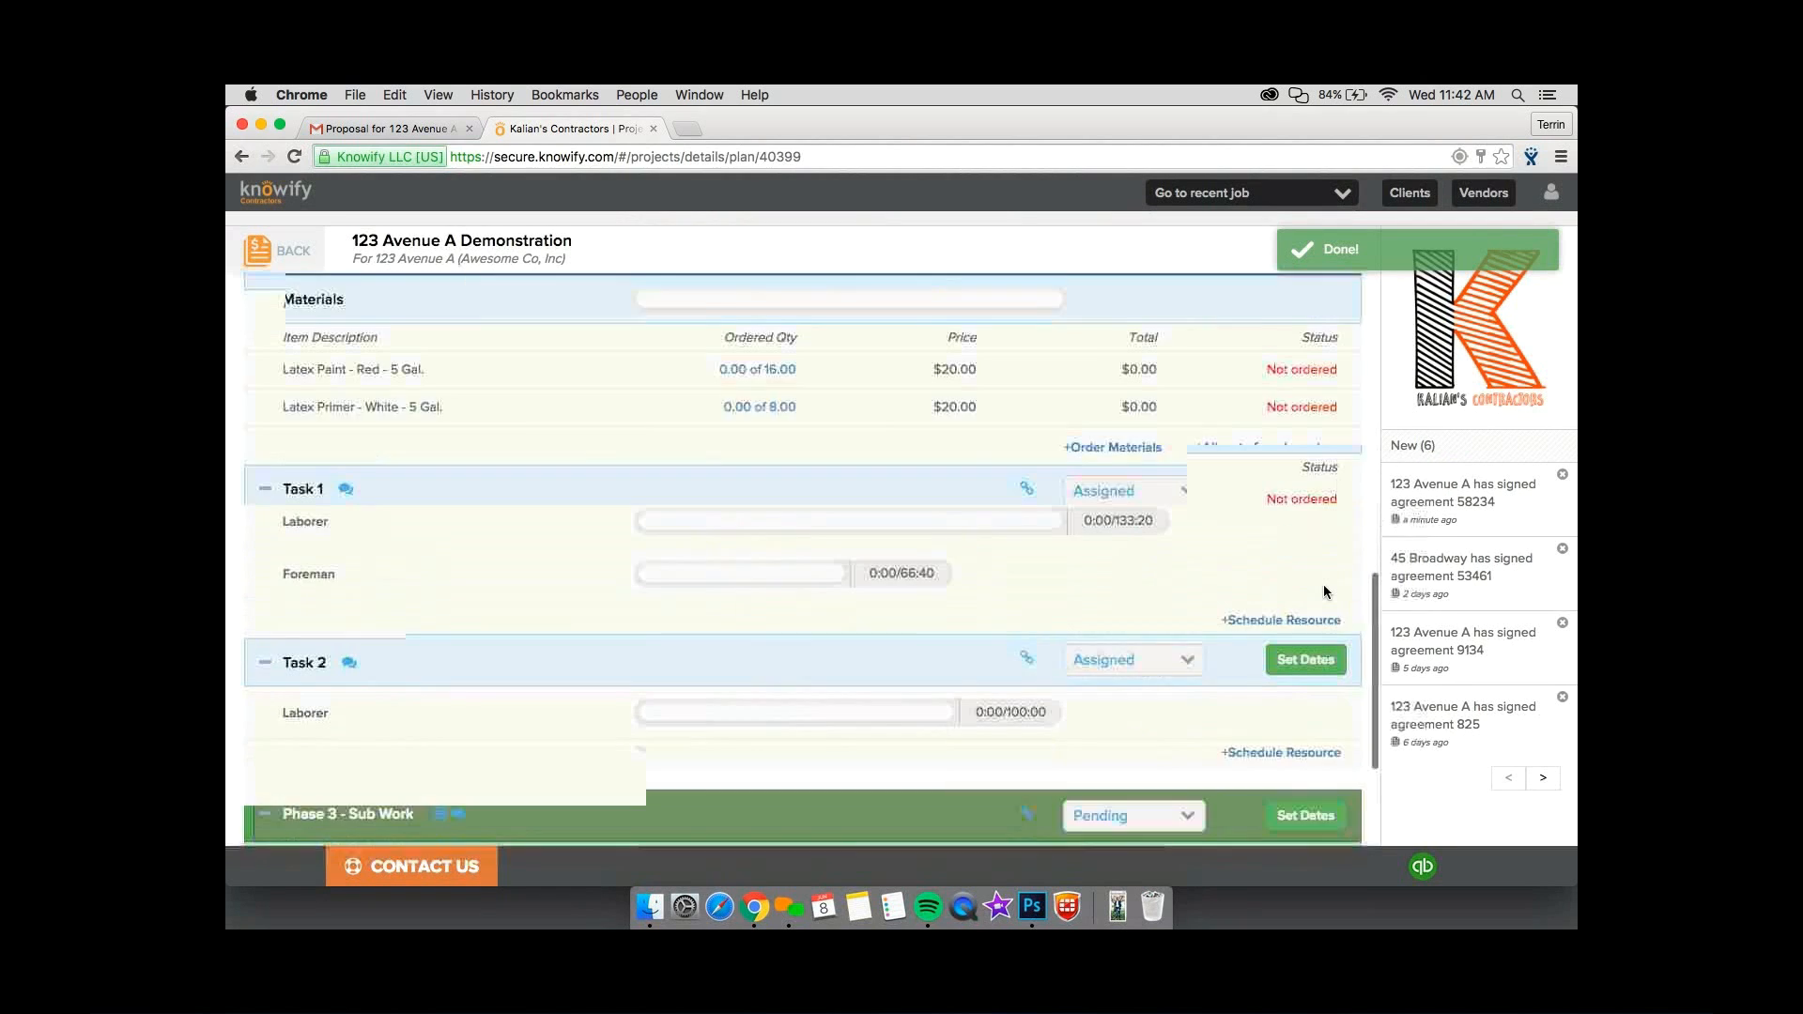
scroll(1313, 606, up, 10)
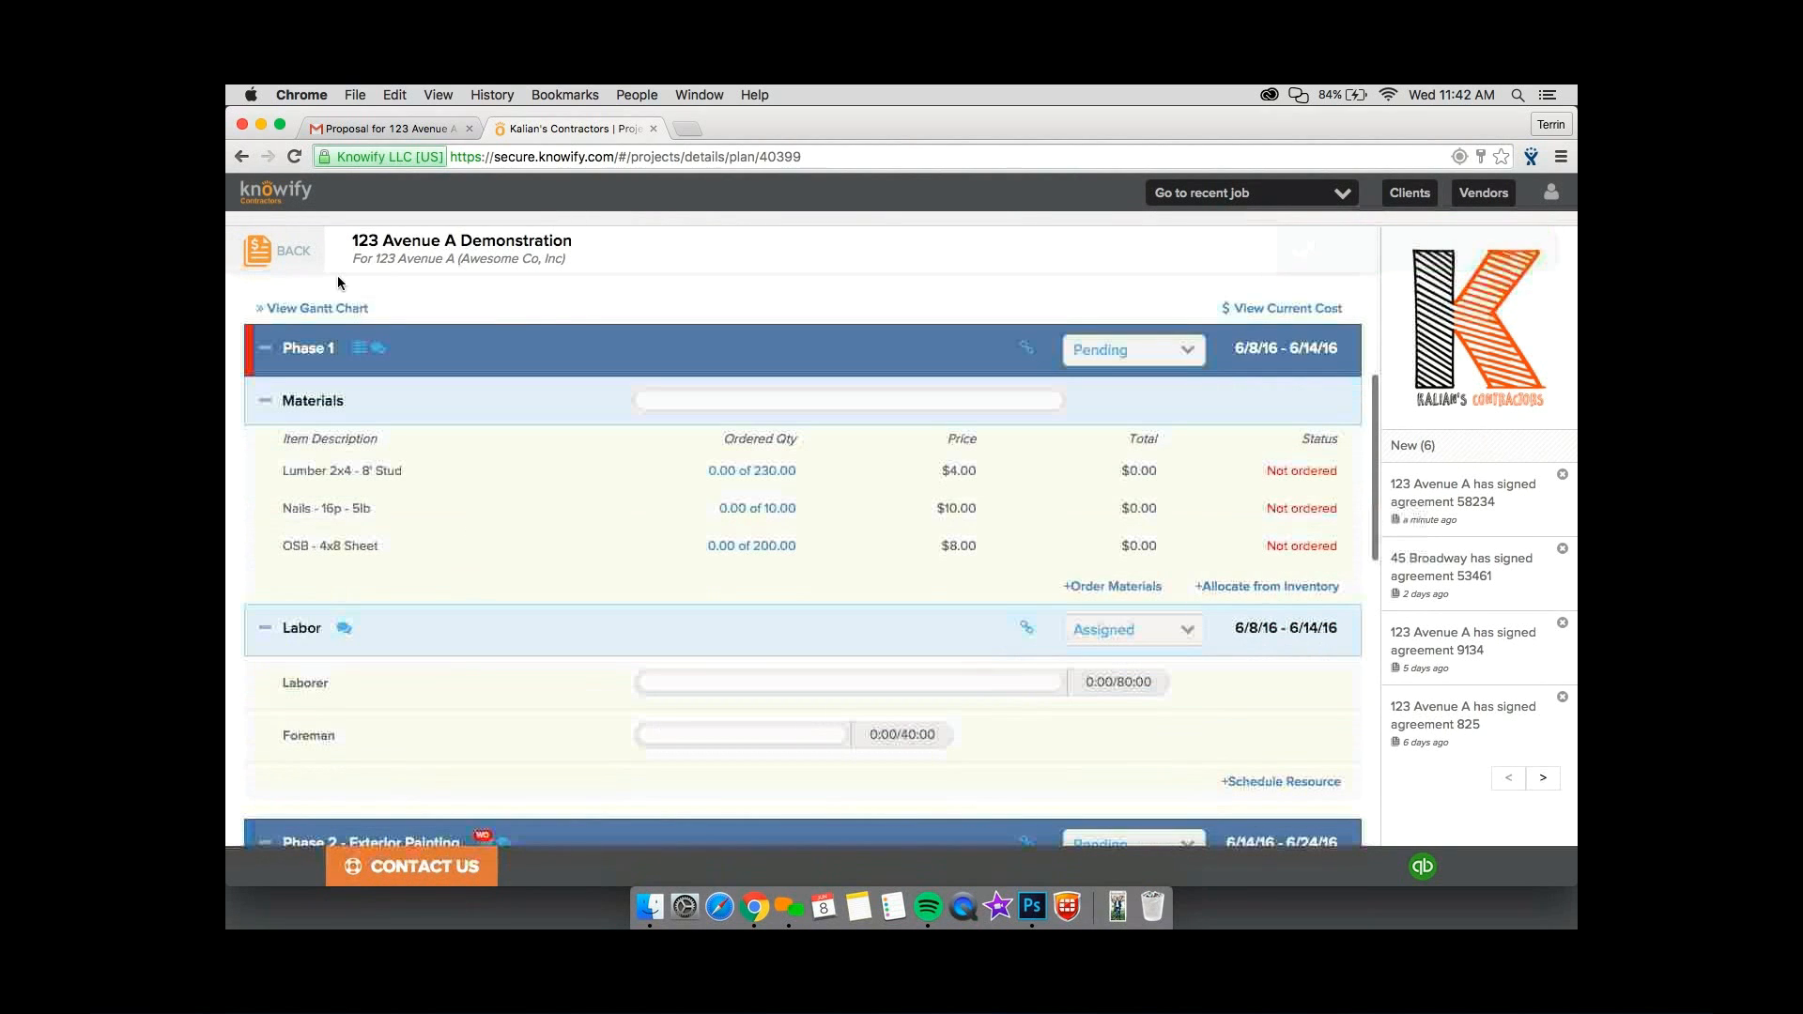
super+click(293, 252)
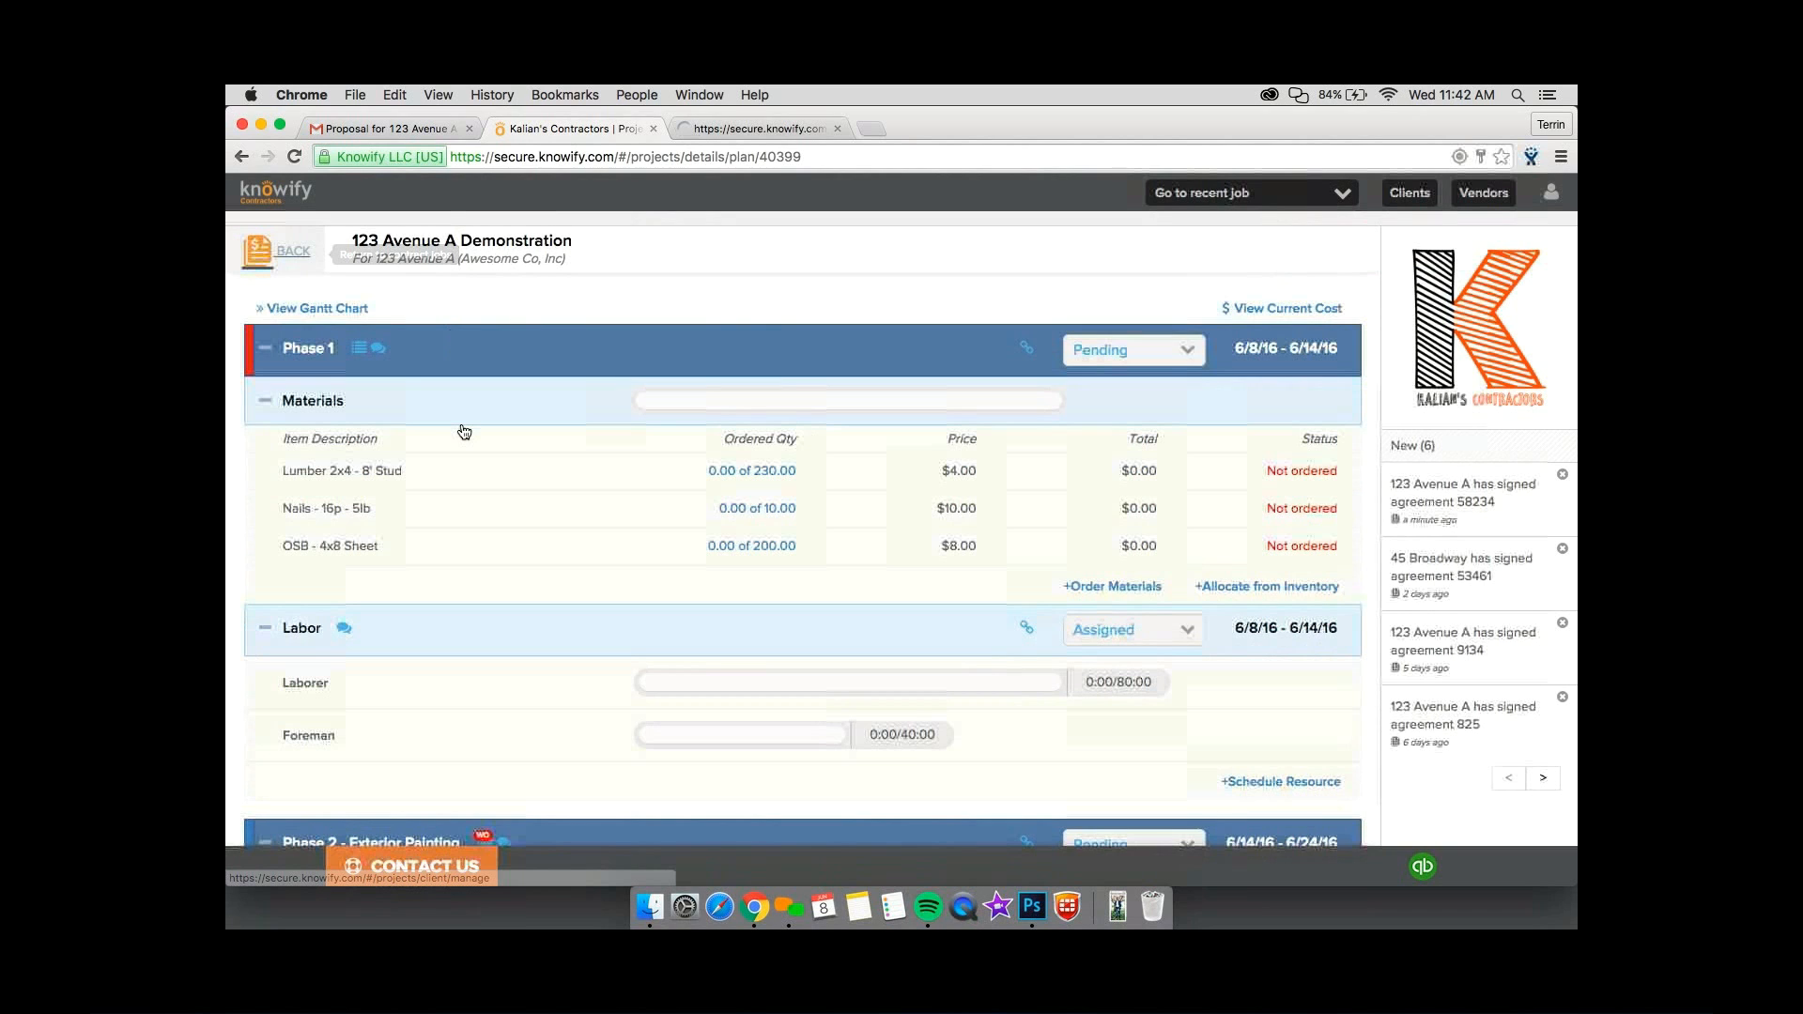
Fill in a resource entry for Phase 1 labor with John Lennon (Laborer) for 40 hours.
scroll(1092, 629, up, 1)
click(825, 658)
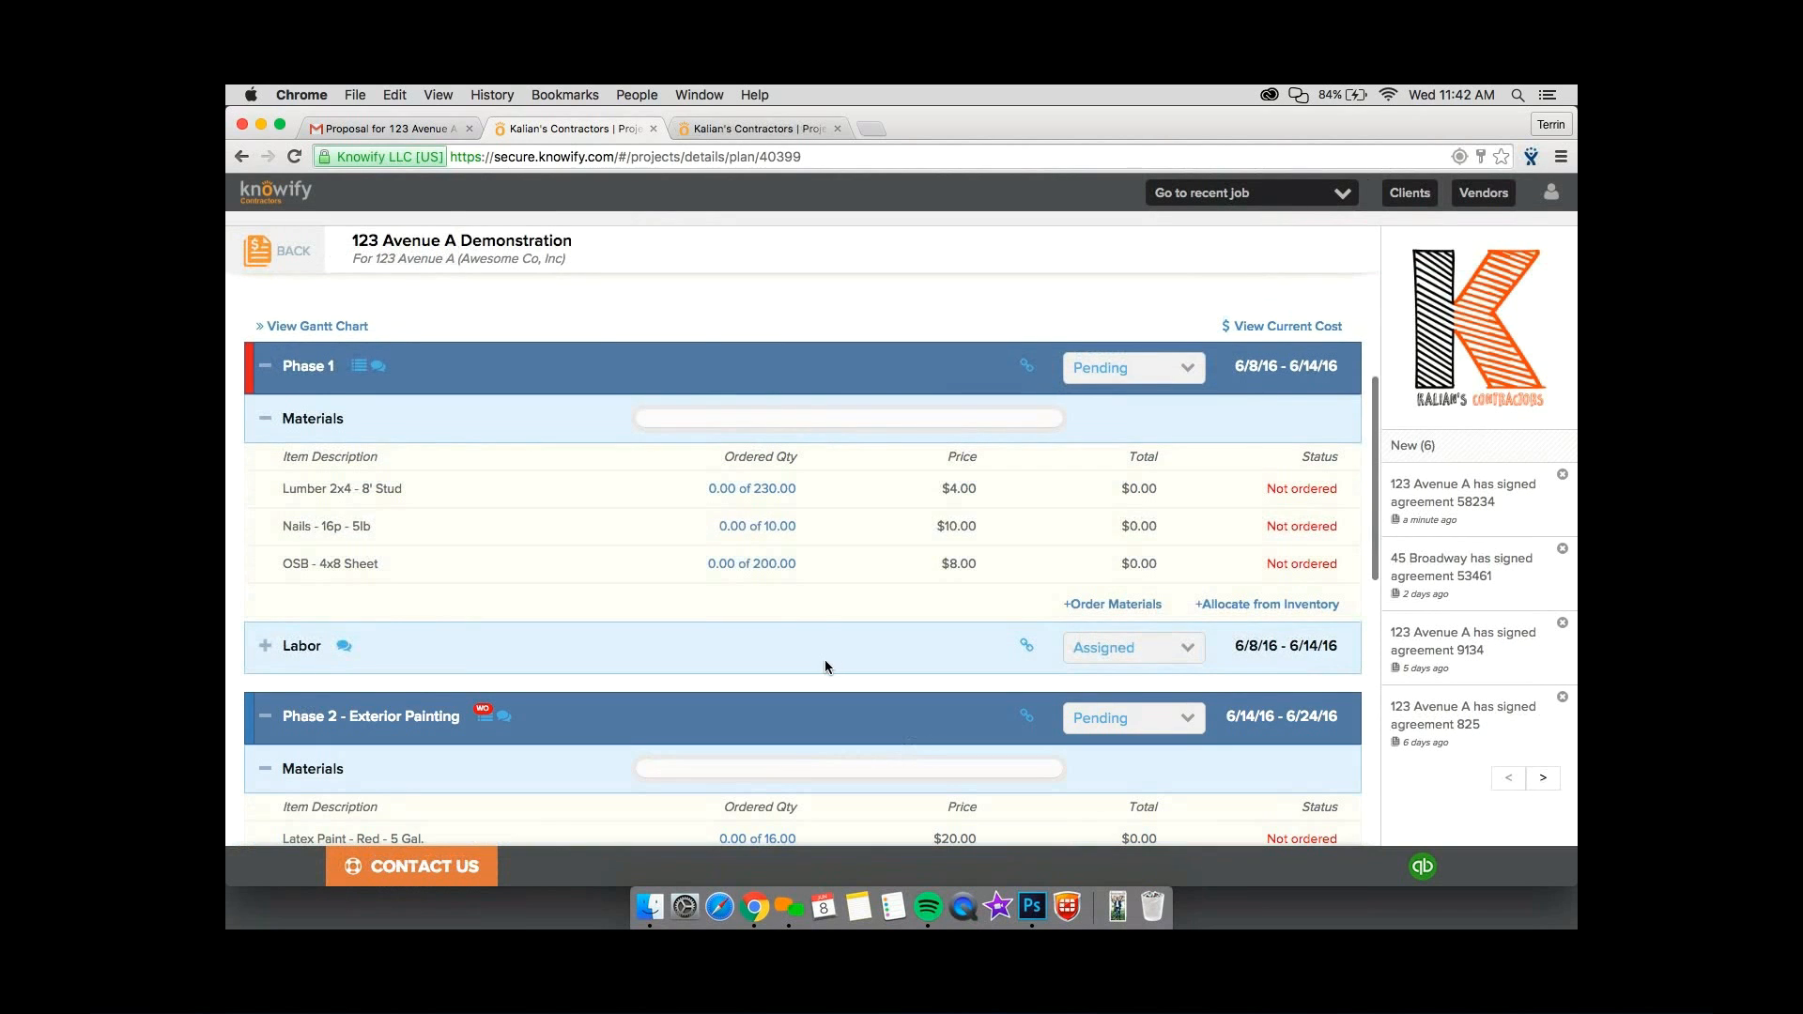
click(302, 658)
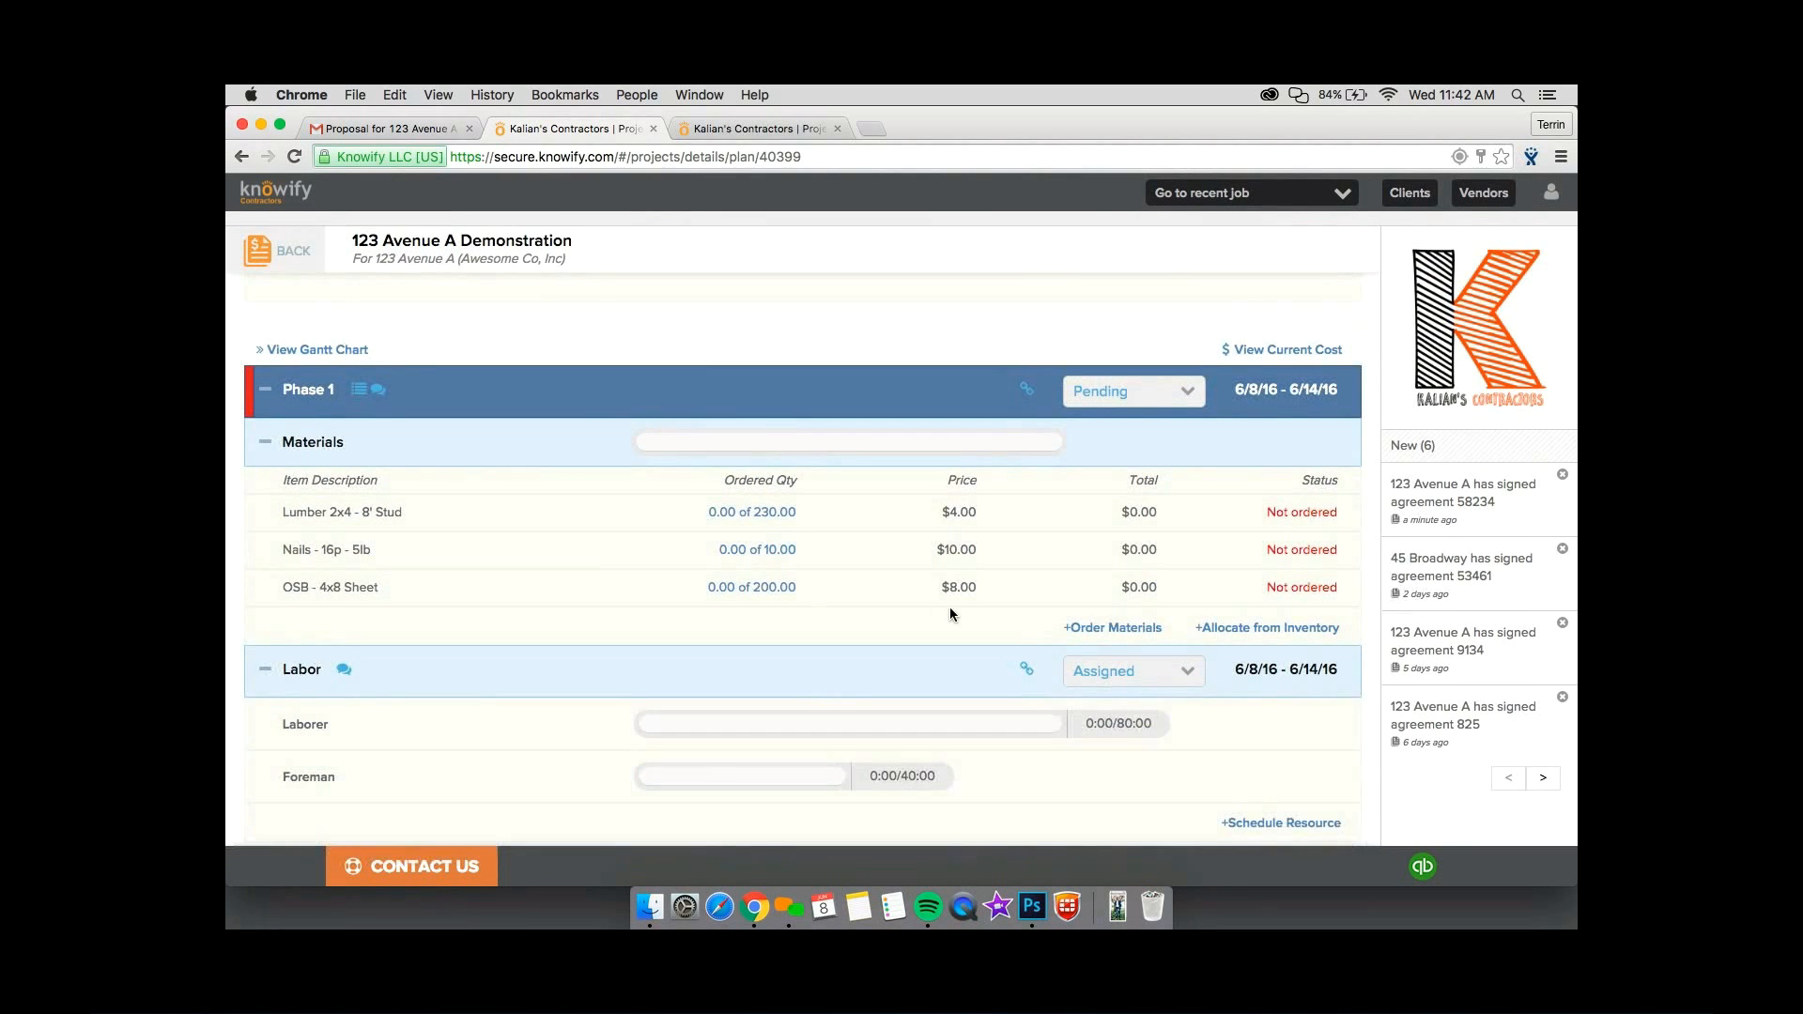
click(1280, 805)
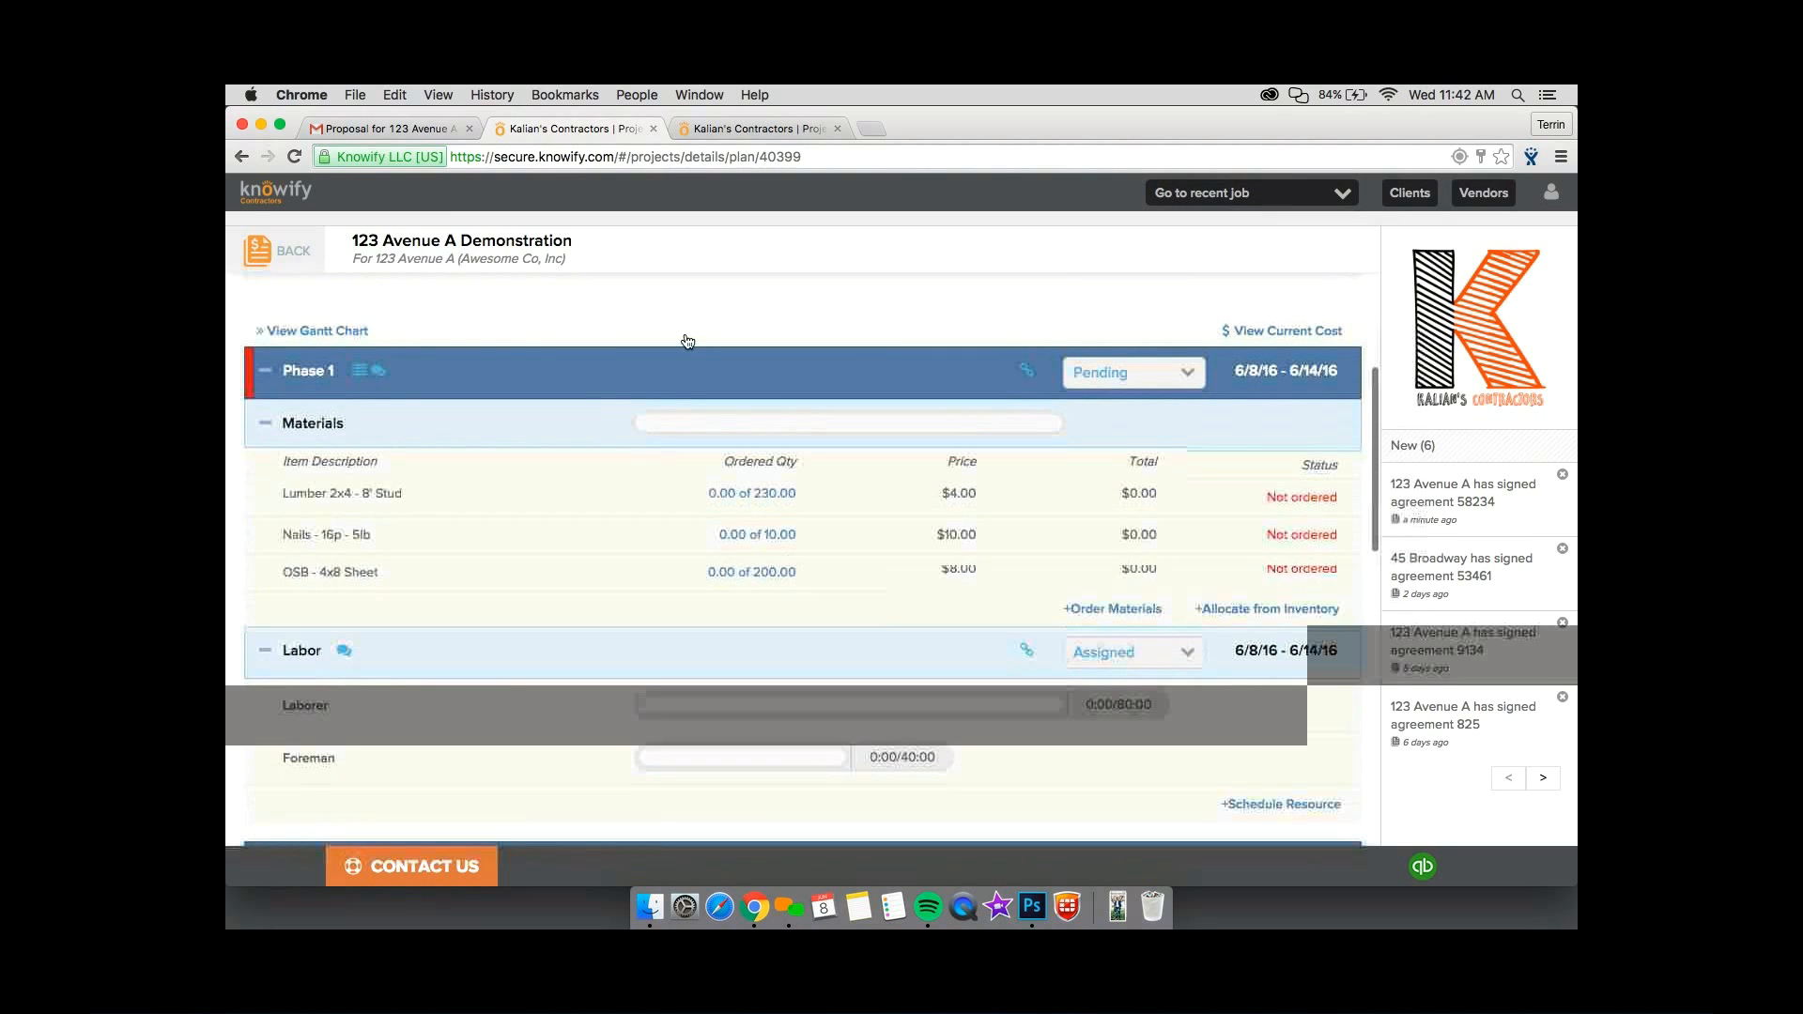
click(676, 317)
click(676, 462)
click(863, 318)
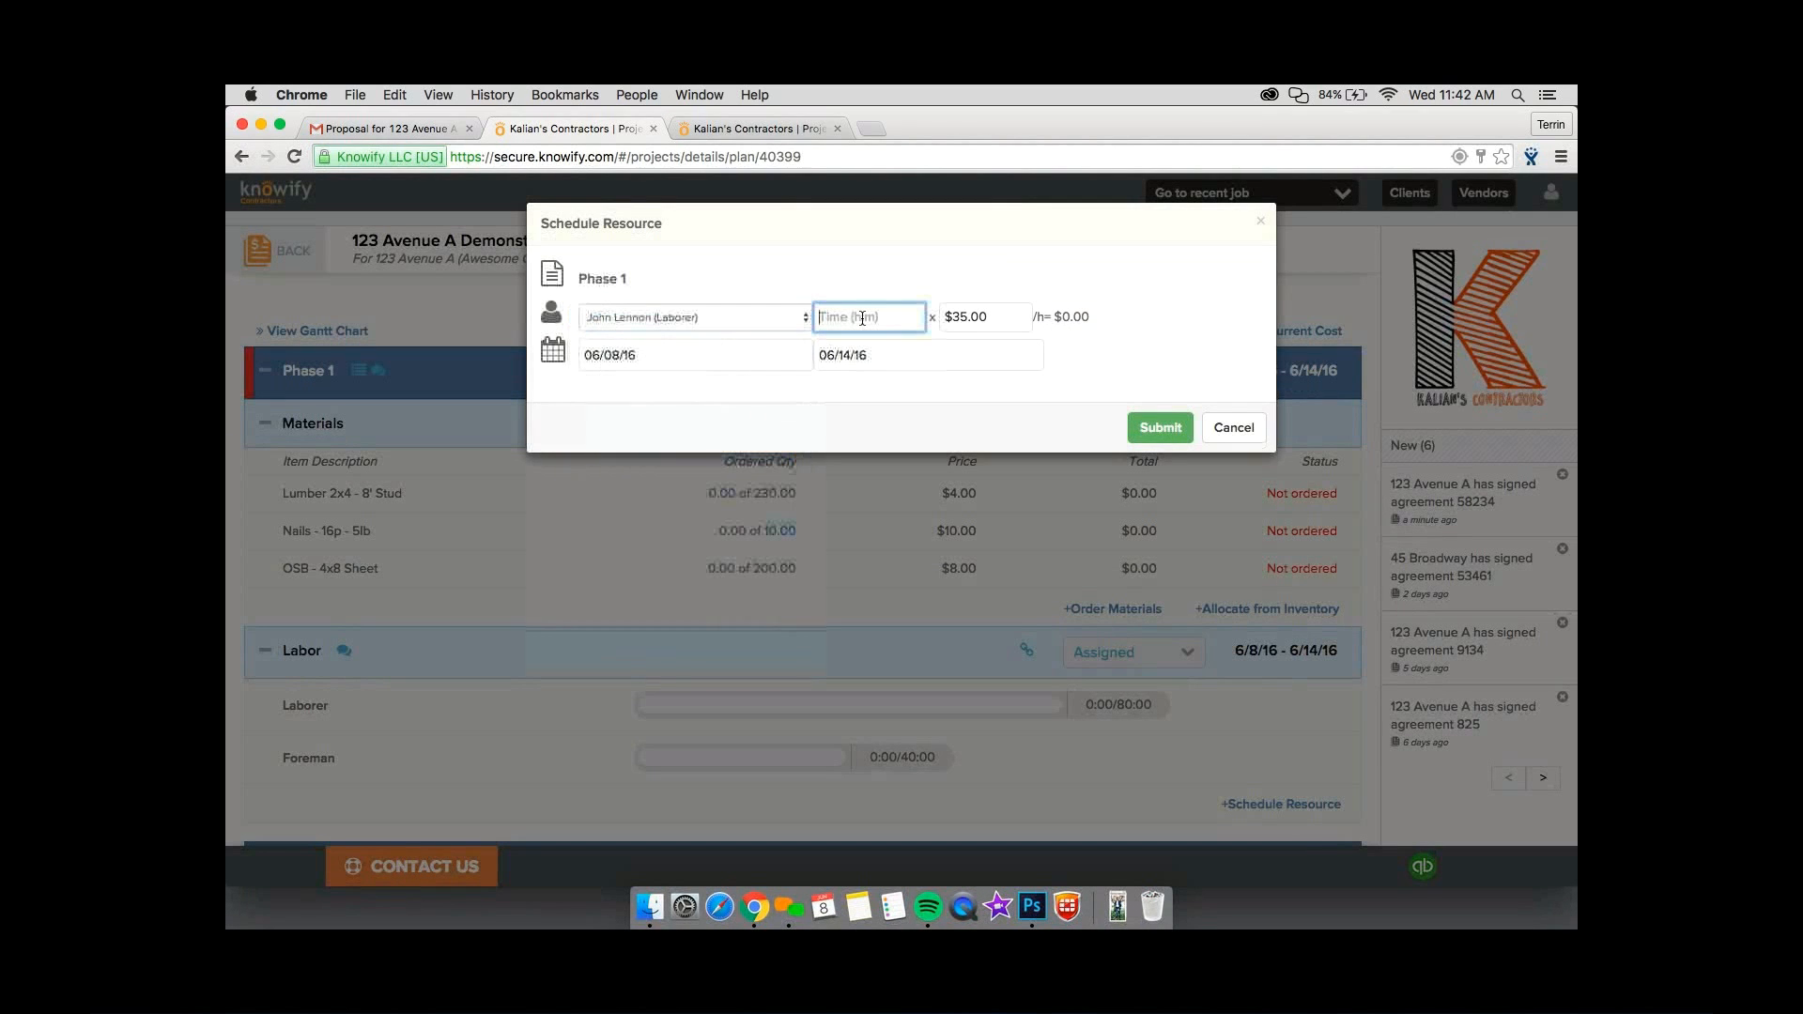
text(40)
click(1074, 387)
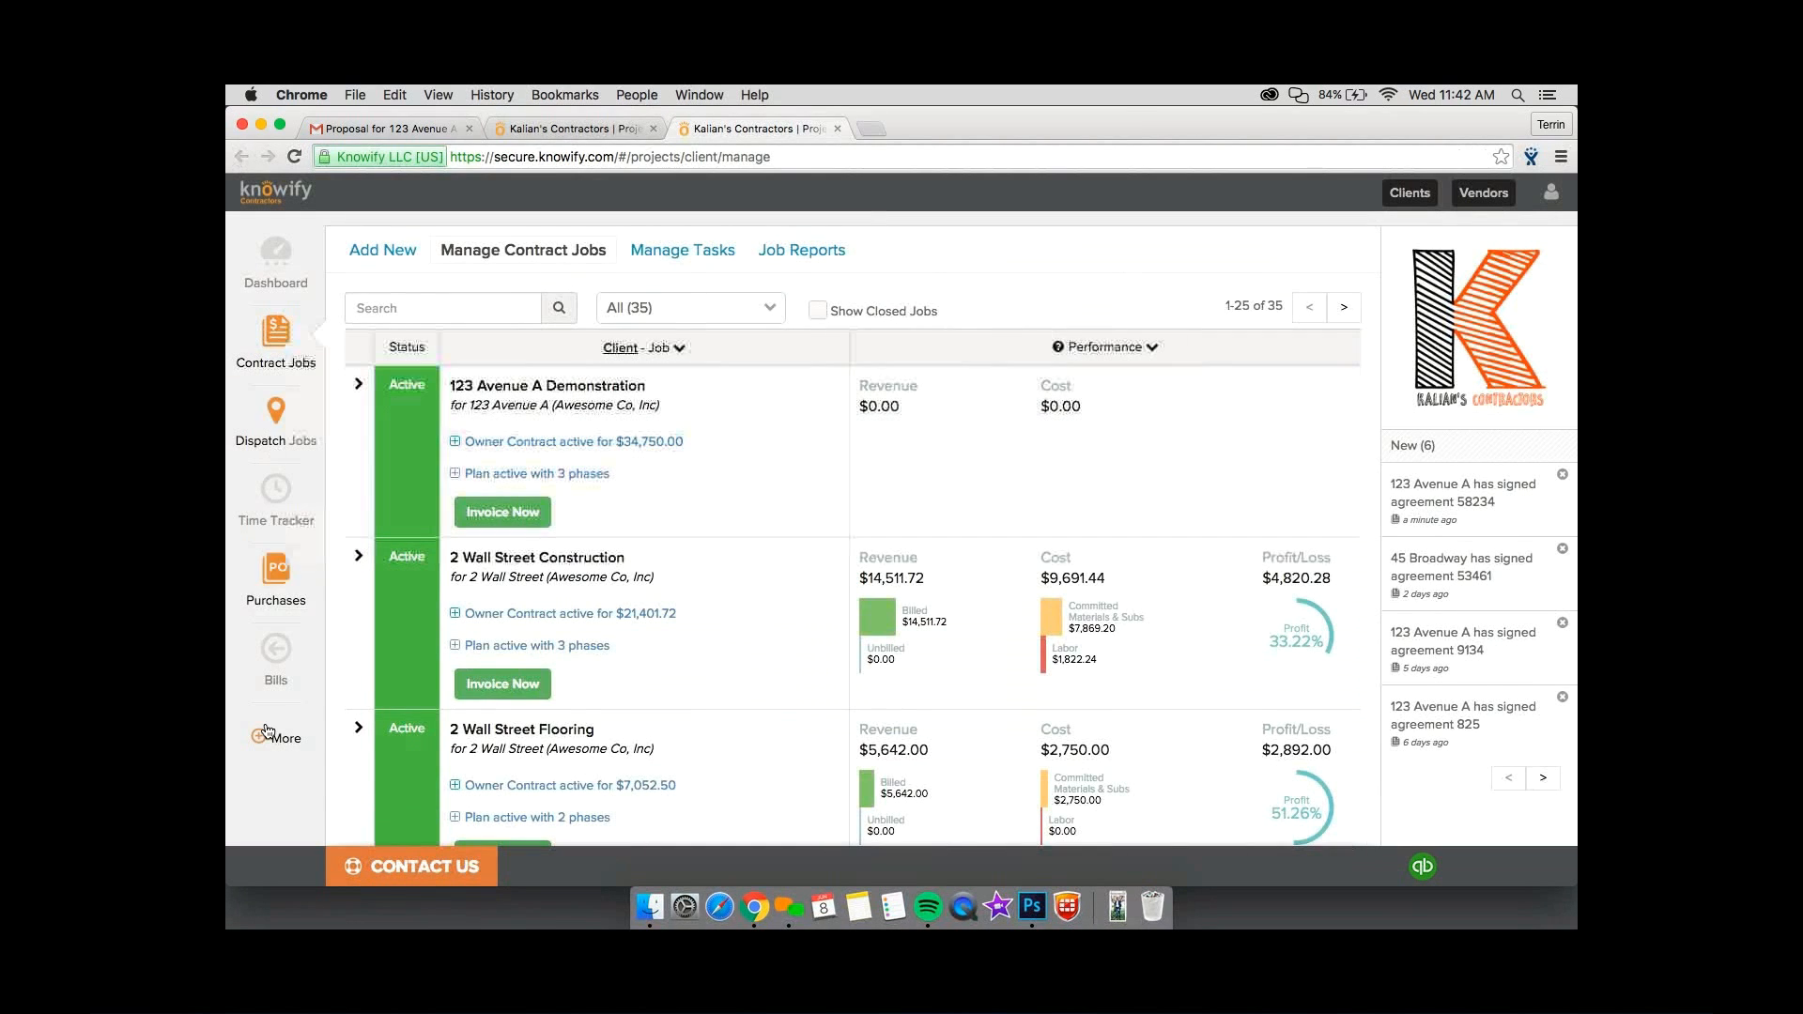
Open the organization week schedule and delete John Lennon's 45 Broadway Construction Project allocation from Wednesday 06/08/16.
mouse_move(345, 736)
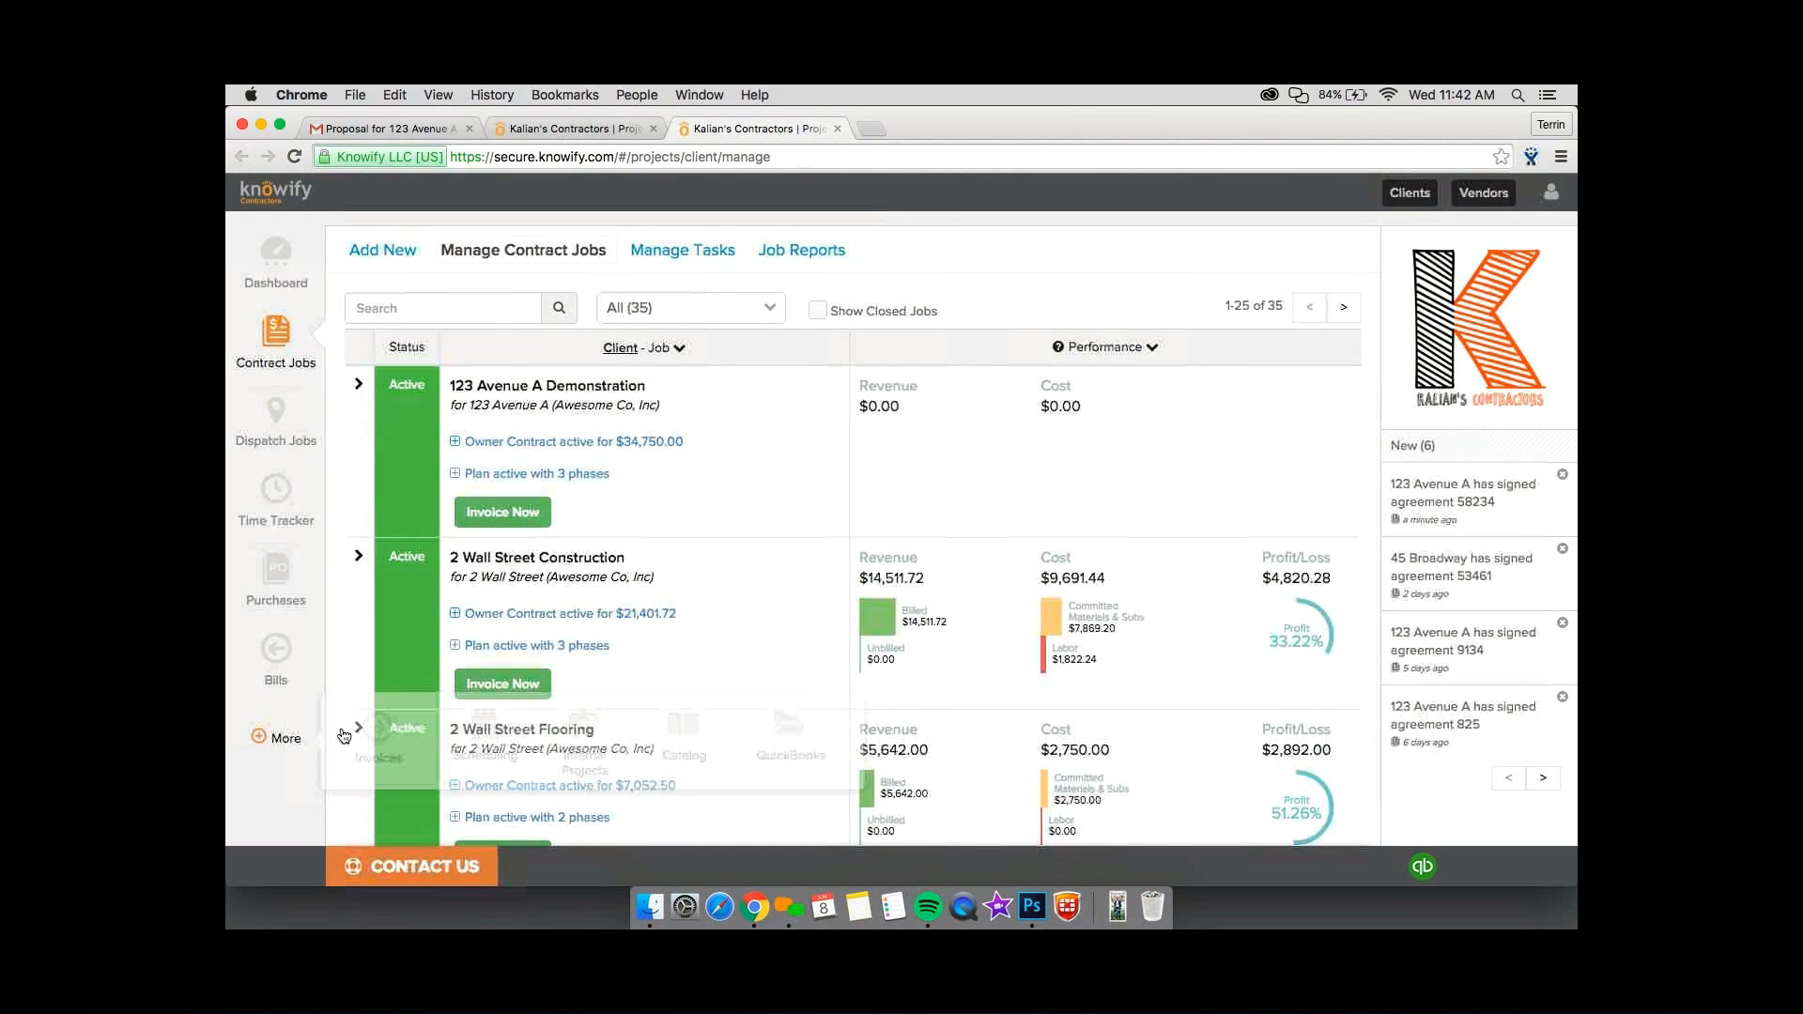
click(489, 747)
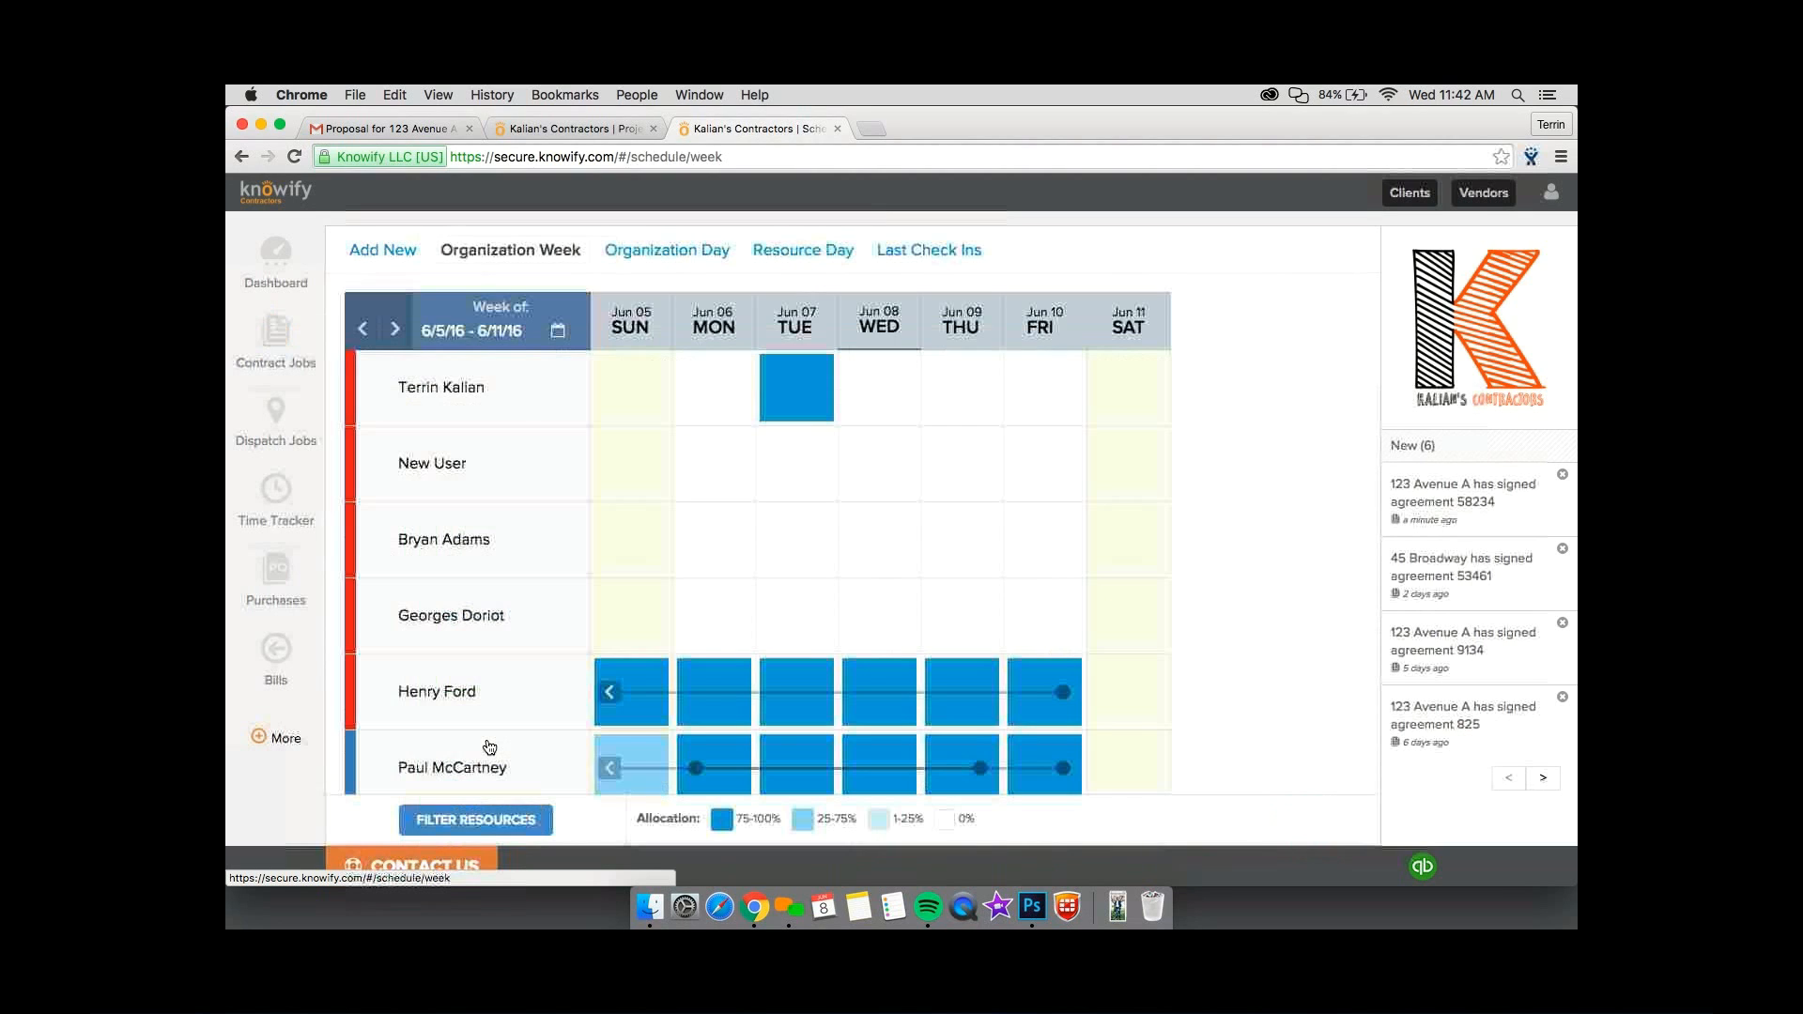
scroll(489, 747, down, 3)
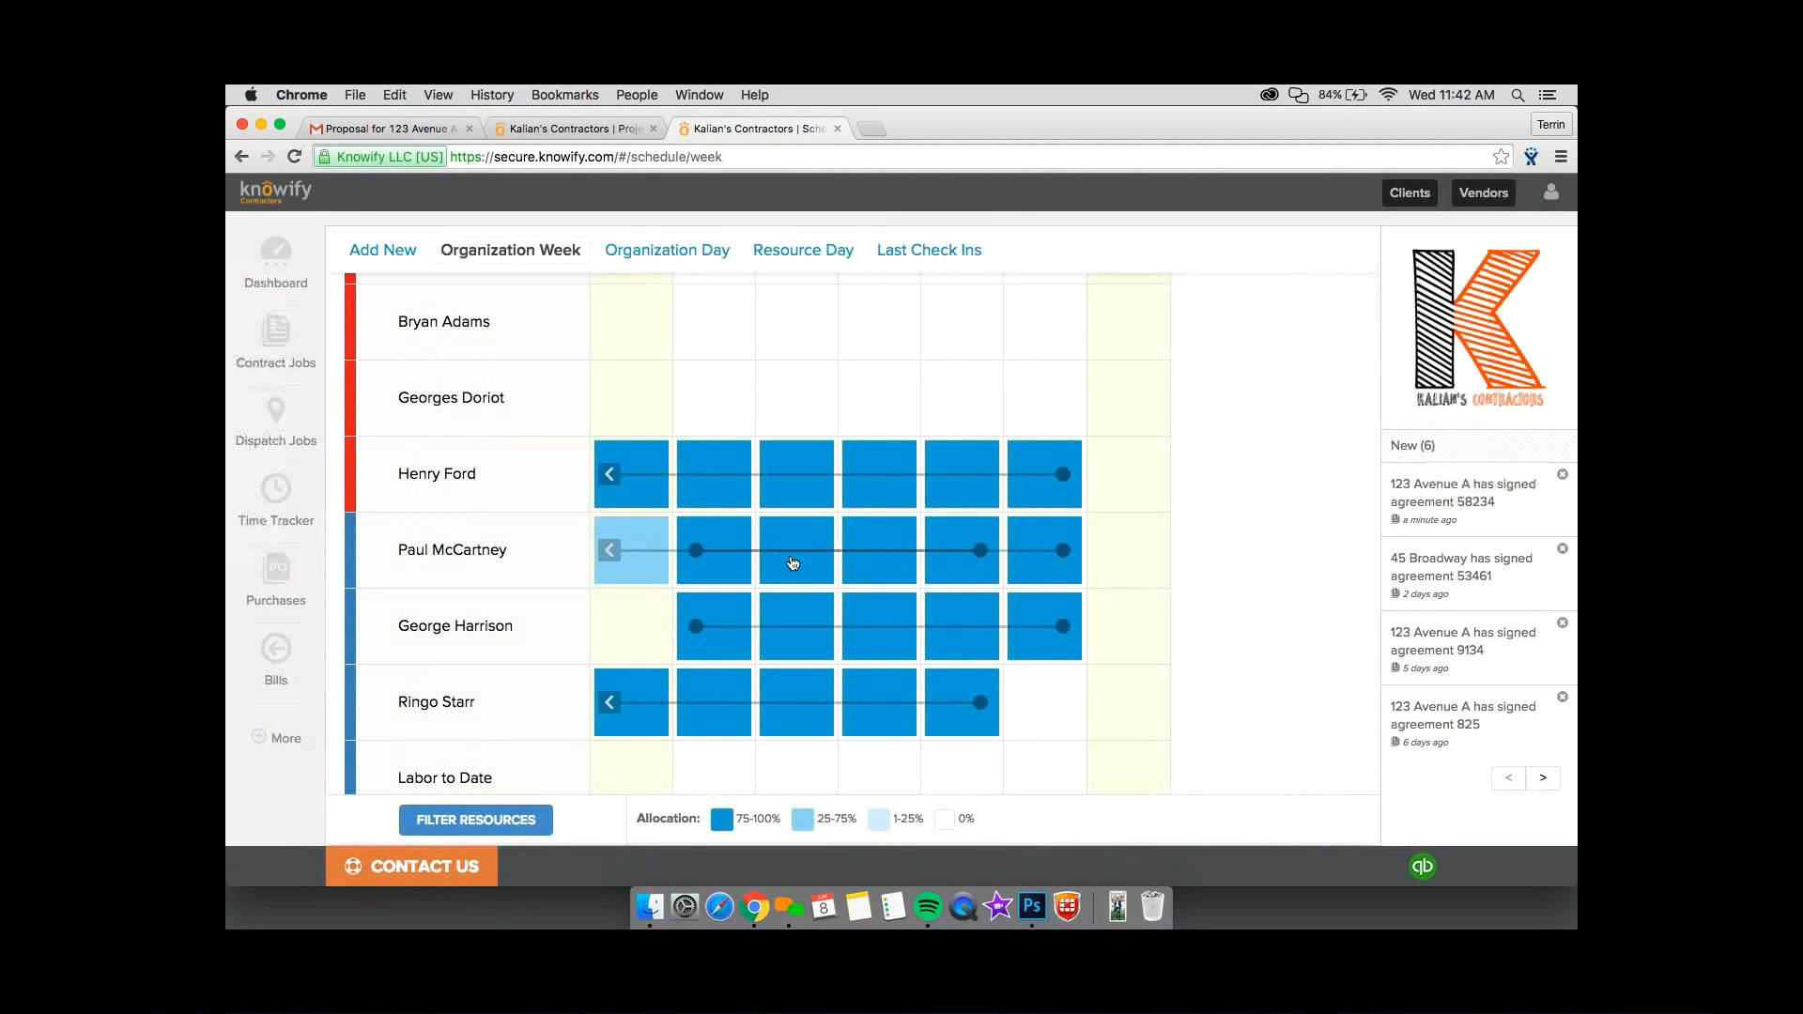
scroll(835, 685, down, 3)
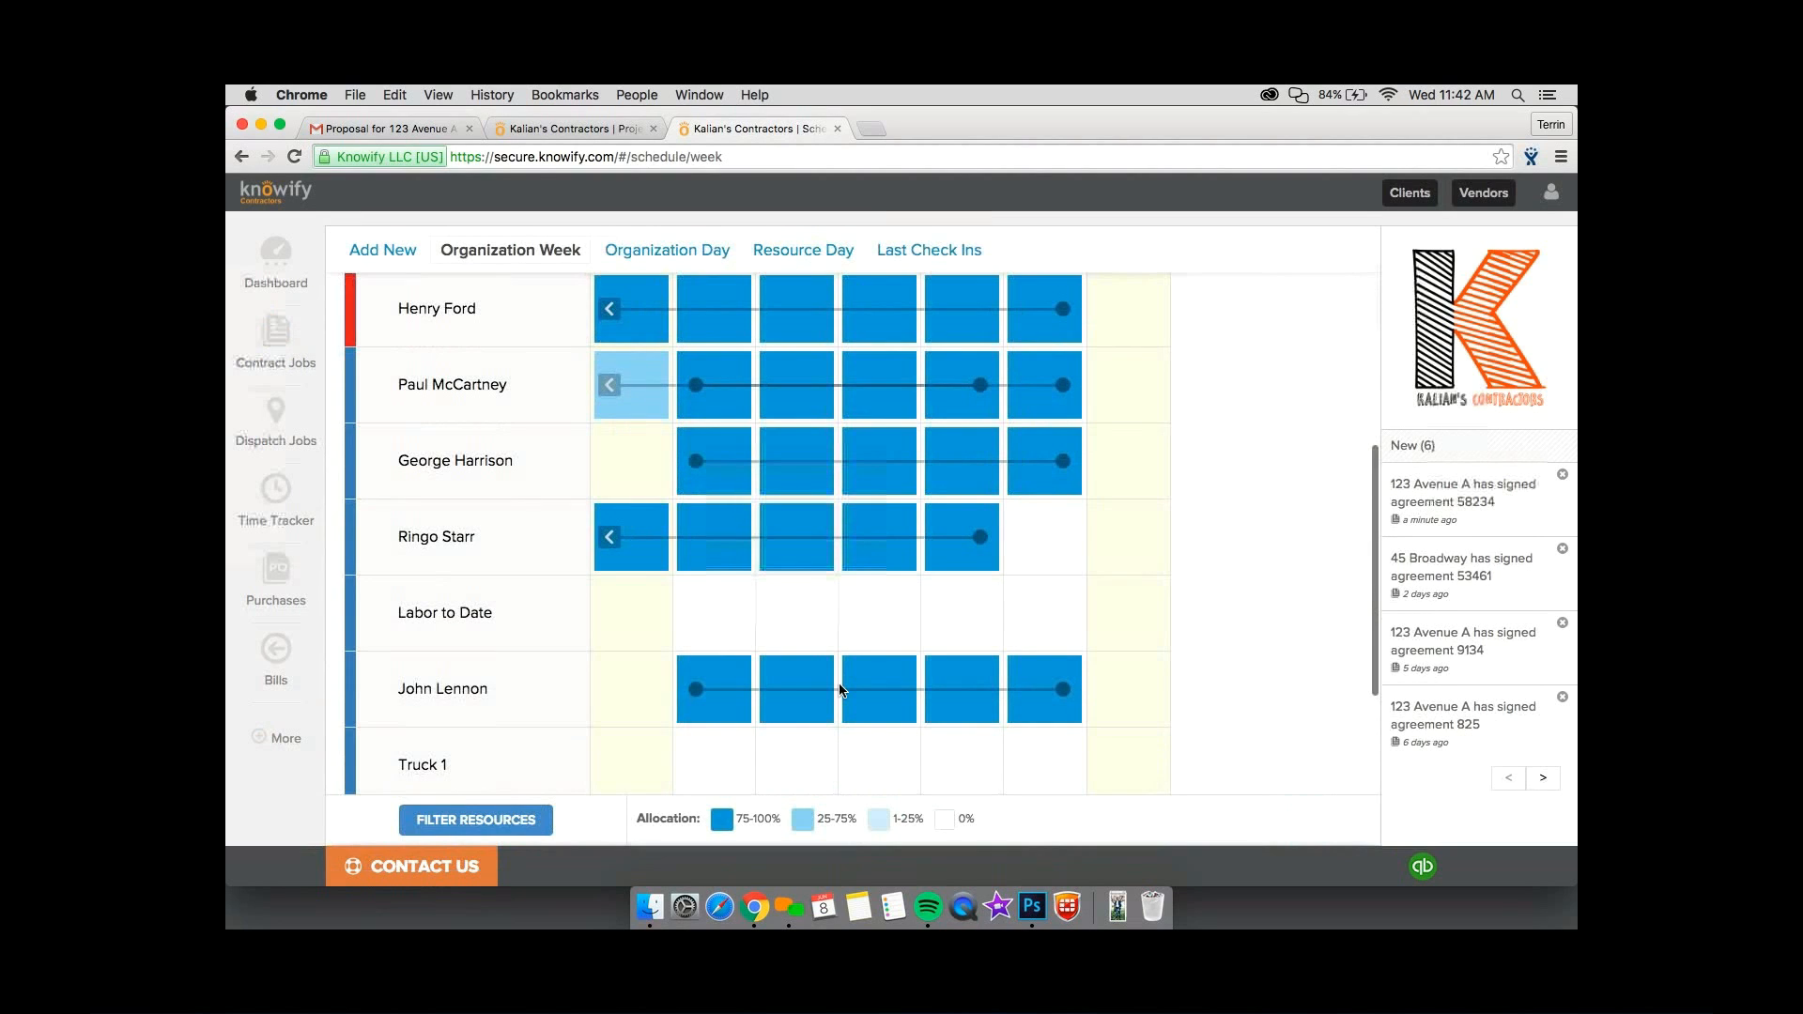
click(889, 696)
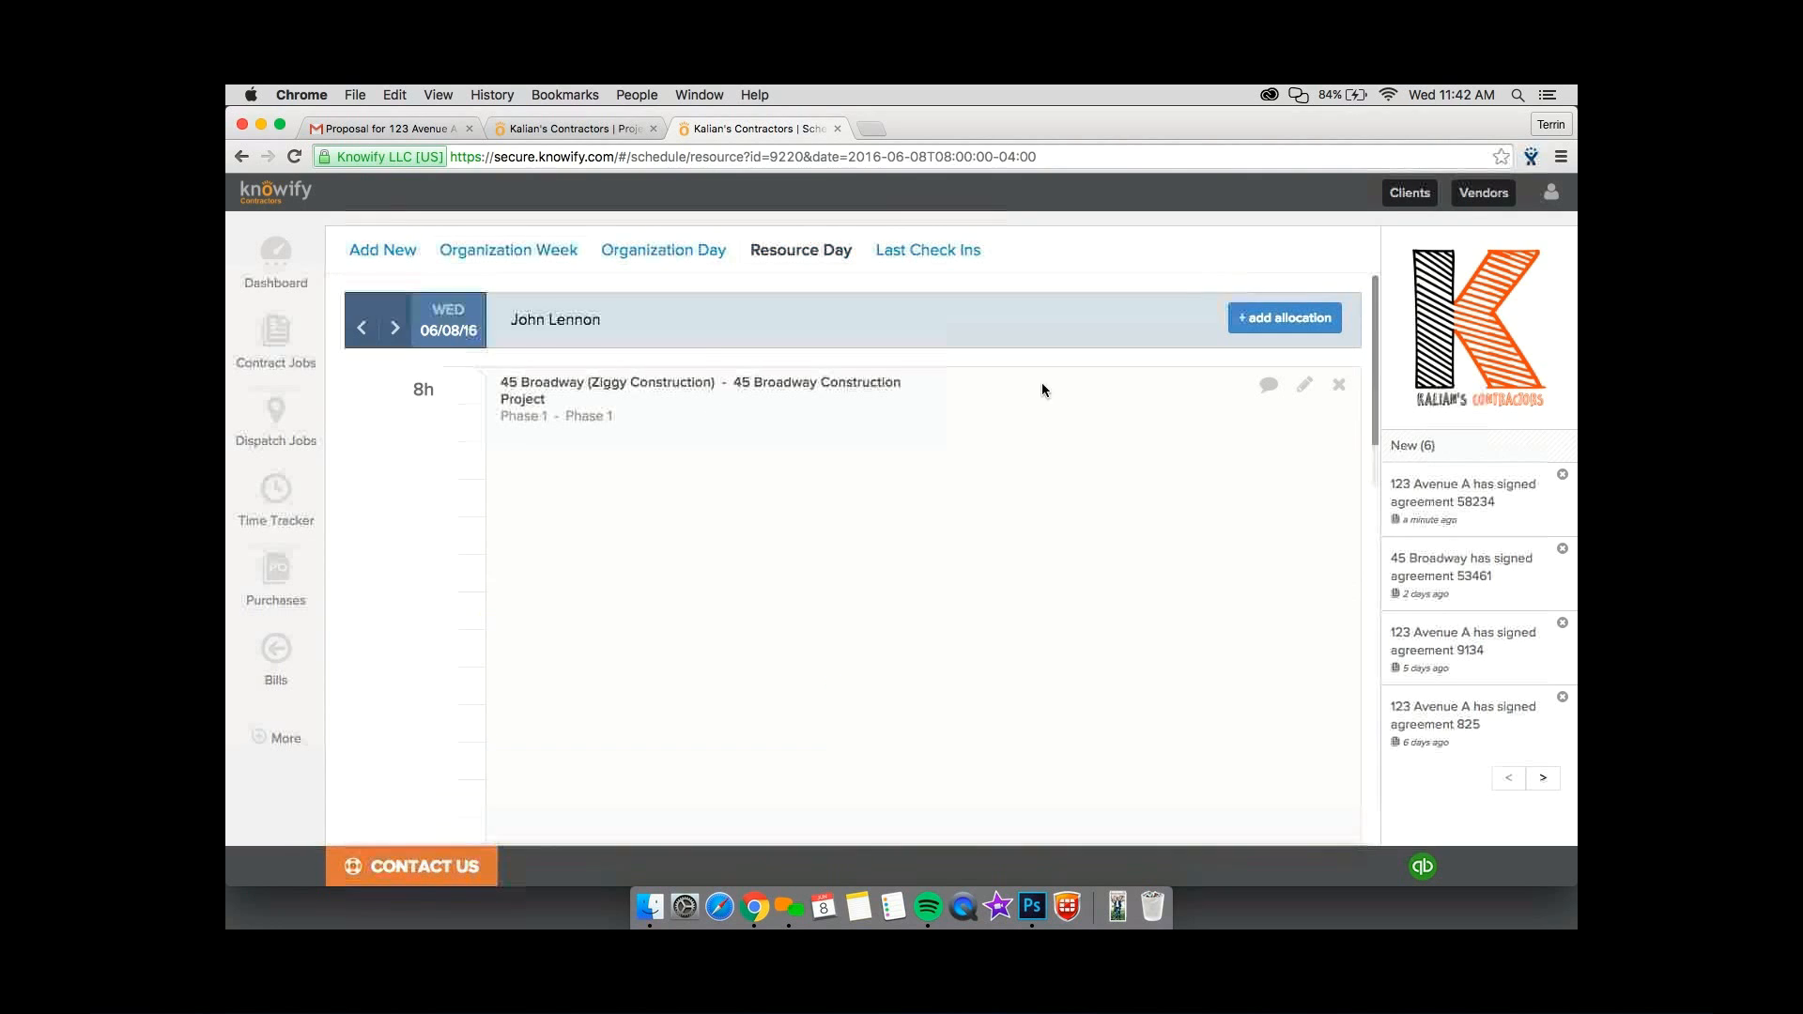
click(1316, 406)
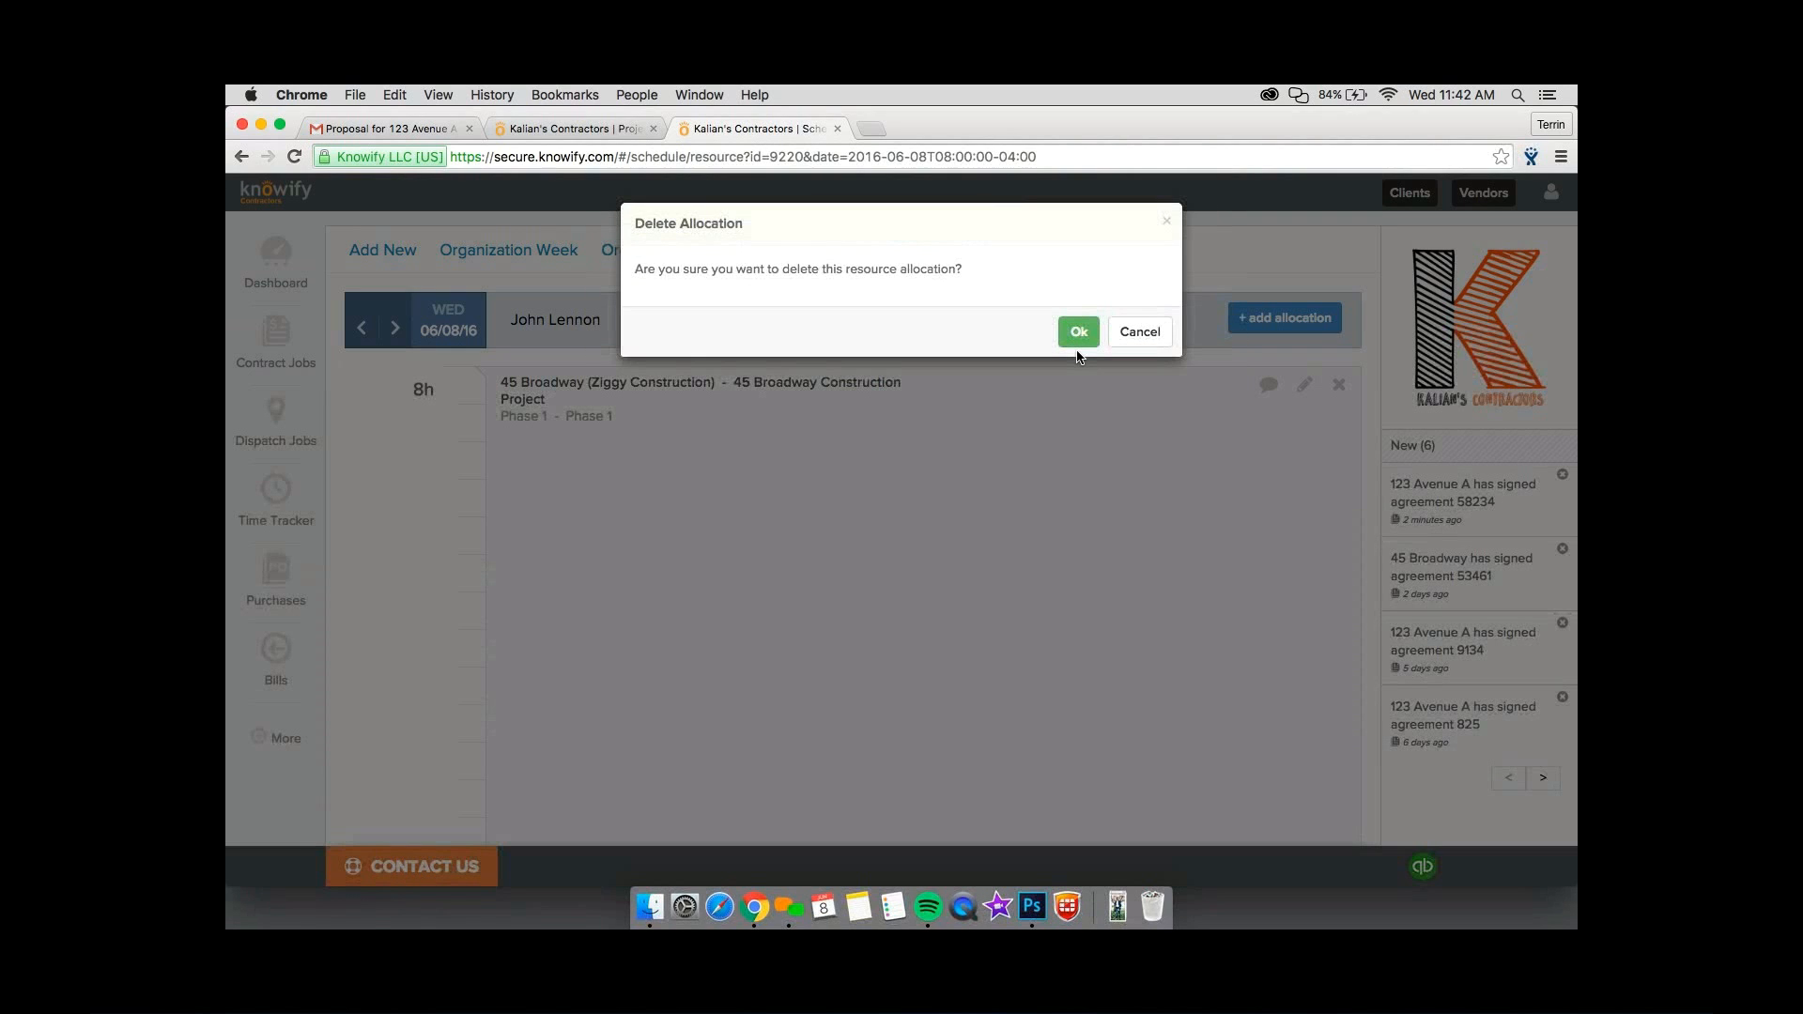
click(1076, 334)
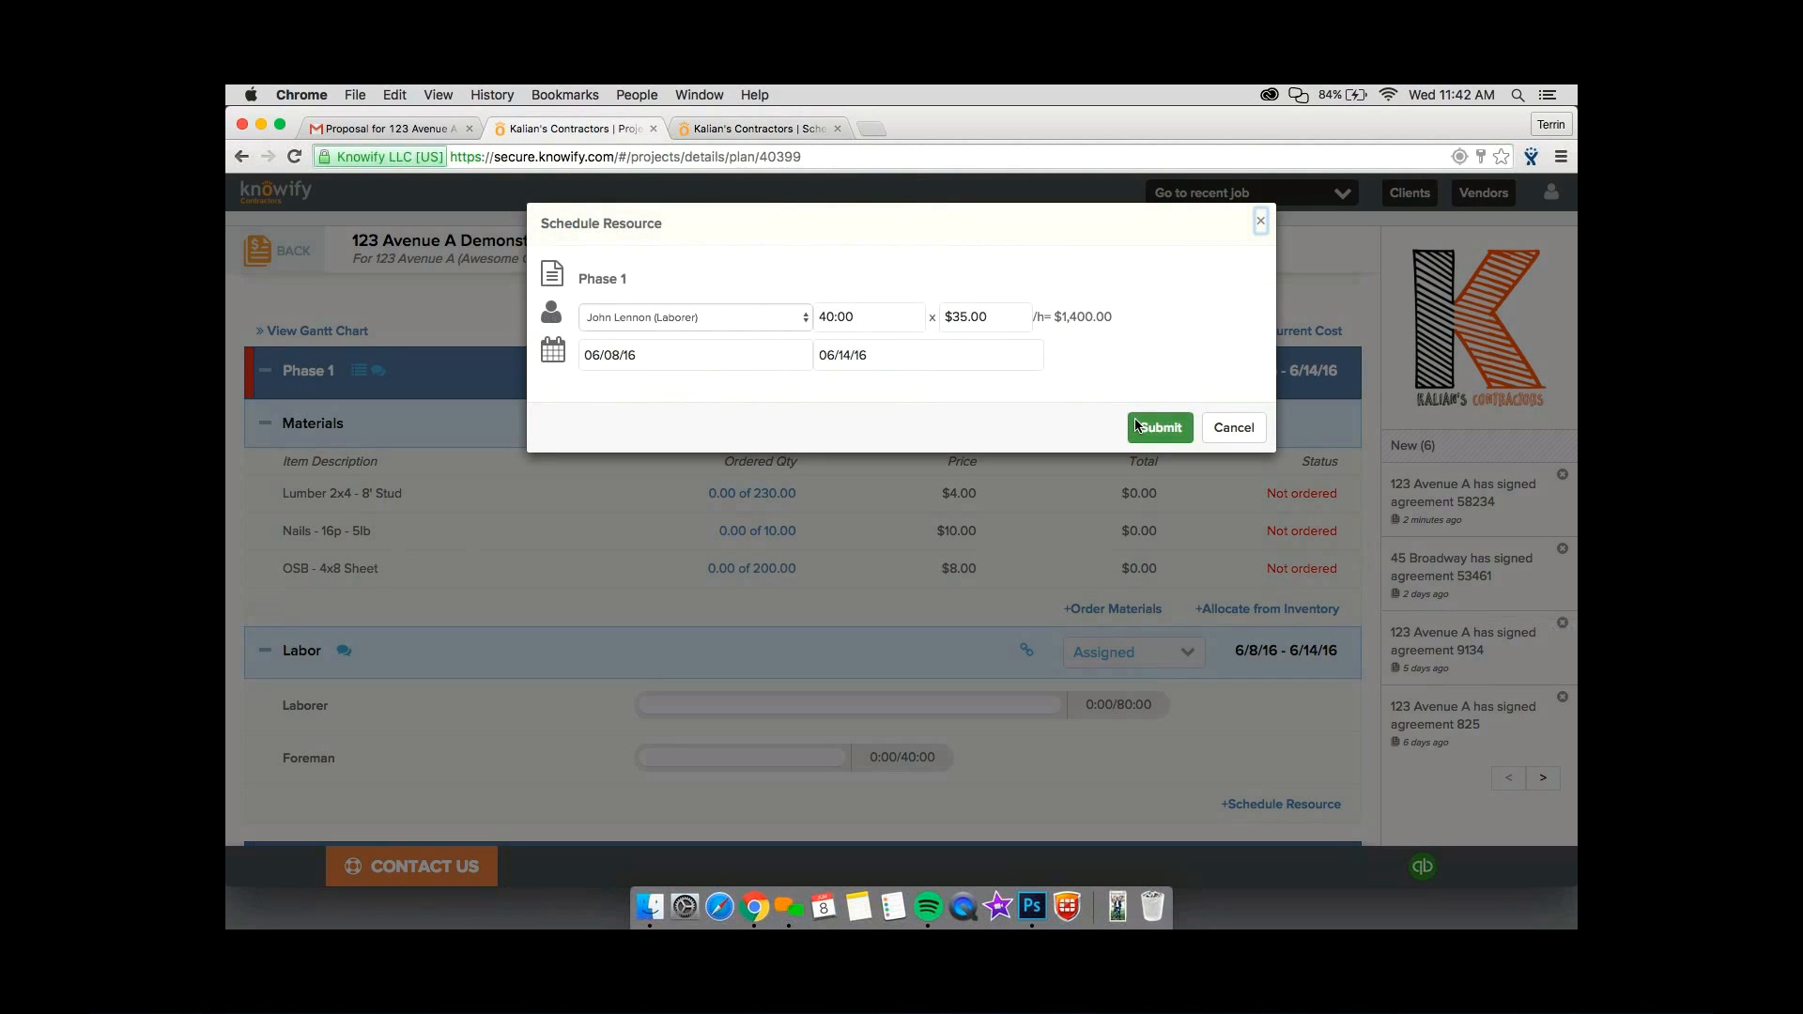
Submit John Lennon's pending Phase 1 booking, then check the resource rows in the organization week schedule and close that schedule.
click(1157, 427)
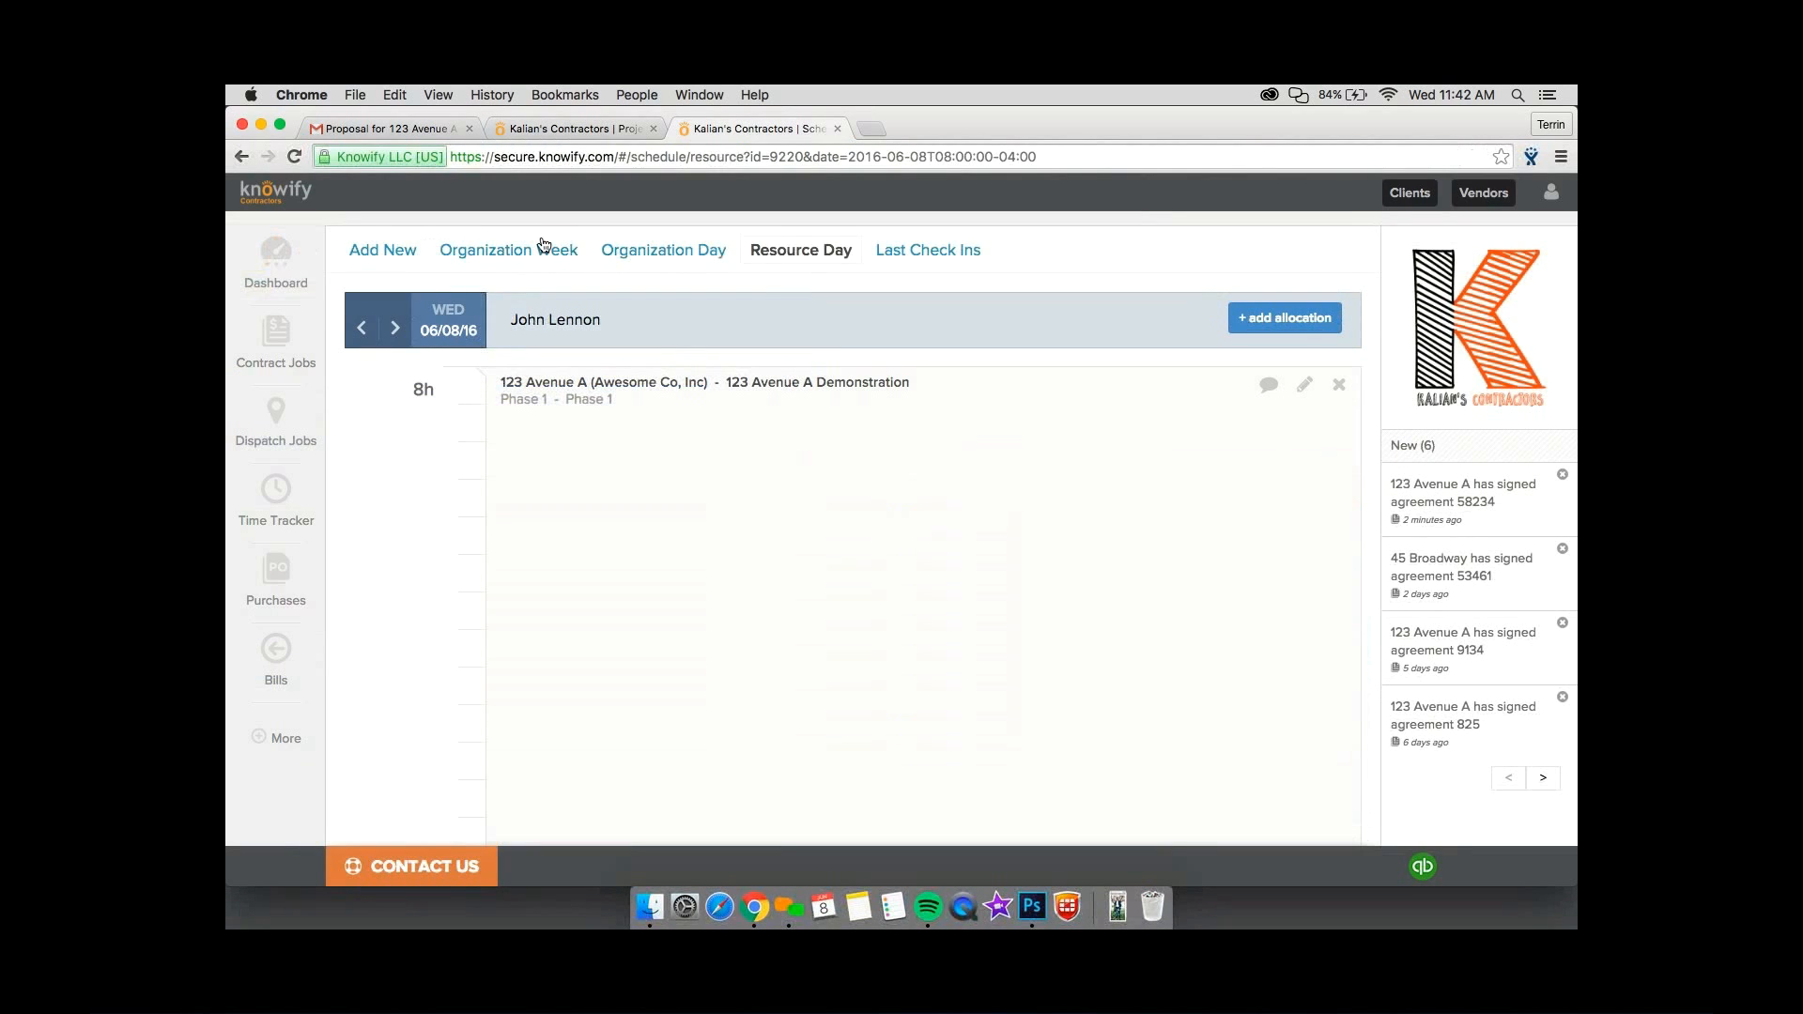
click(638, 467)
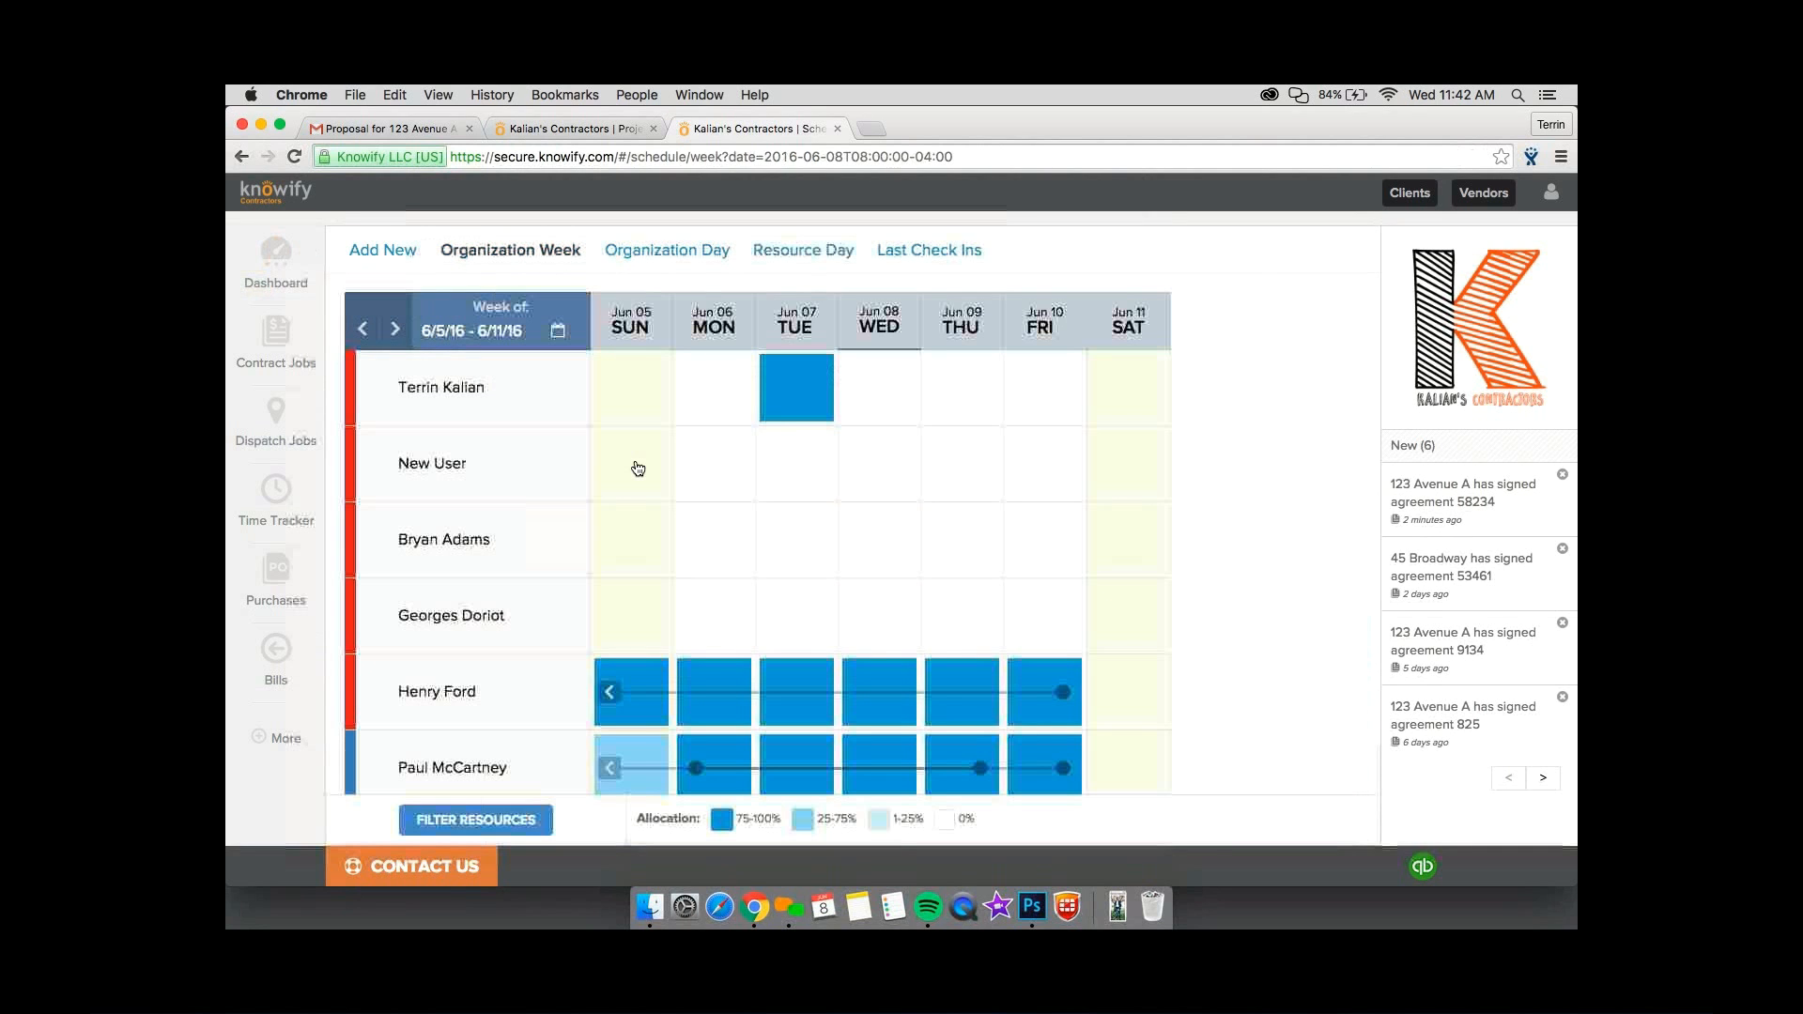
scroll(637, 469, down, 10)
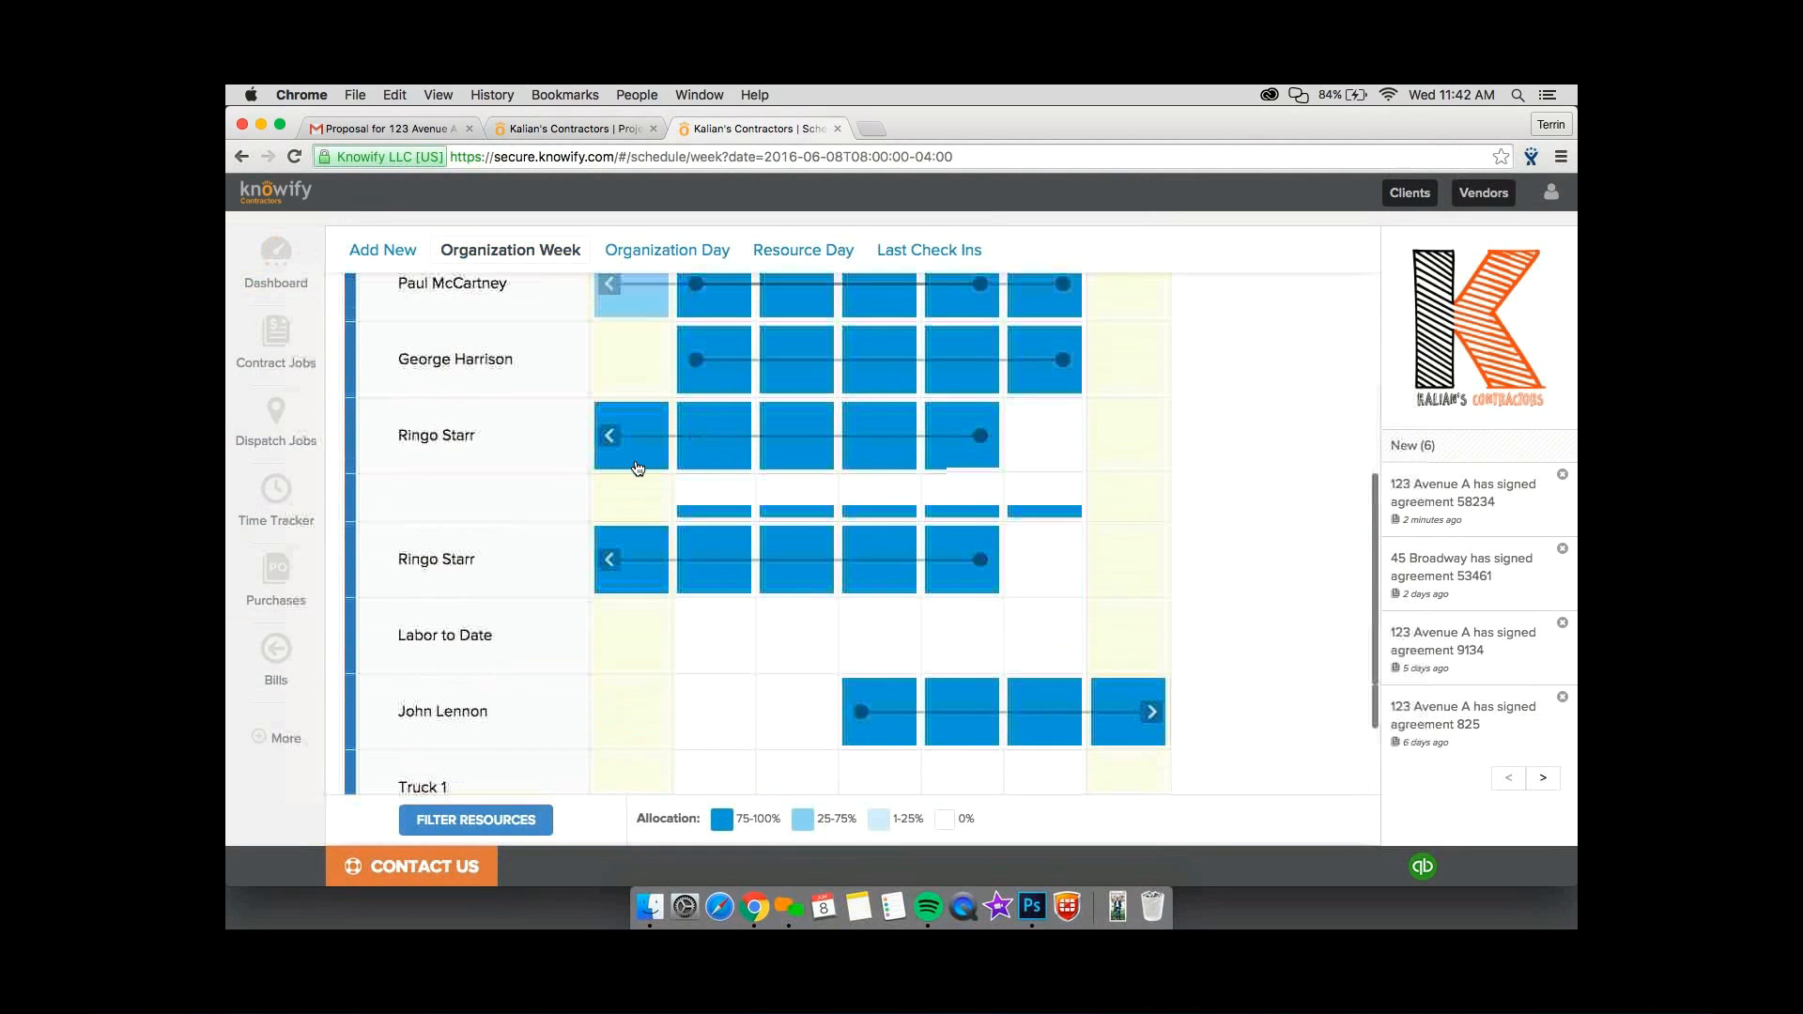
scroll(637, 465, up, 2)
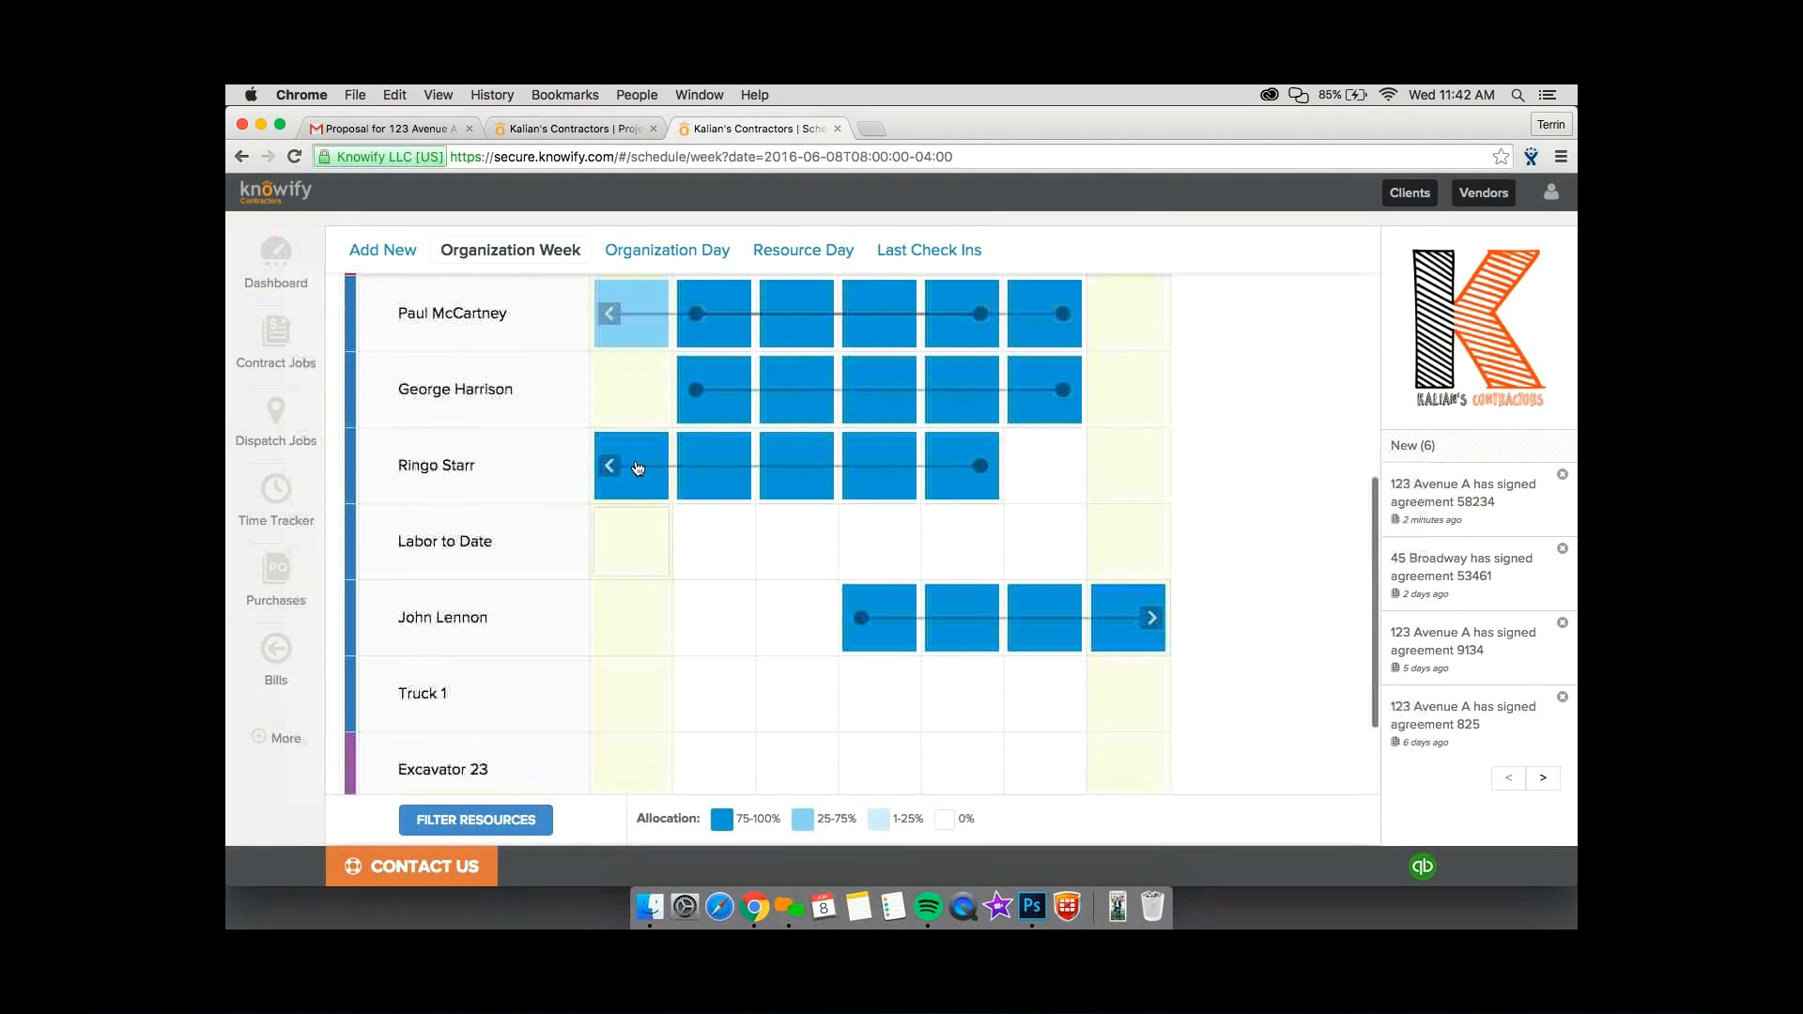
scroll(638, 467, up, 4)
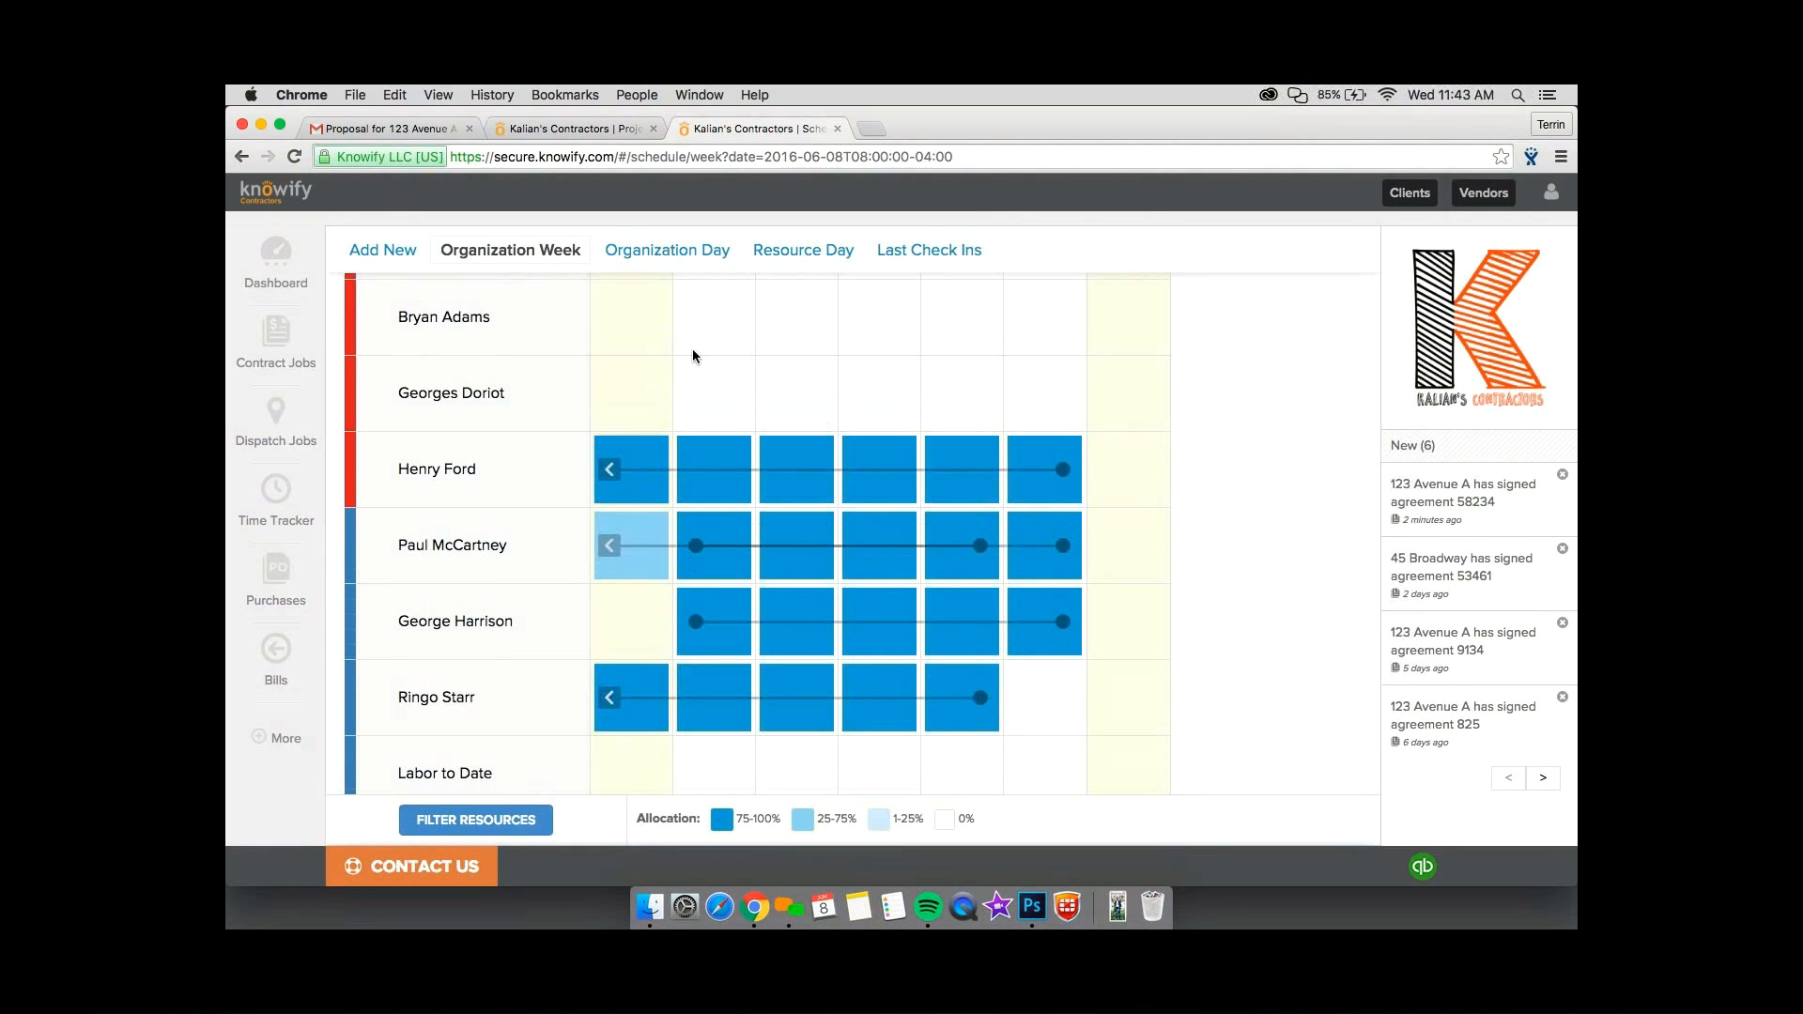
scroll(589, 515, up, 1)
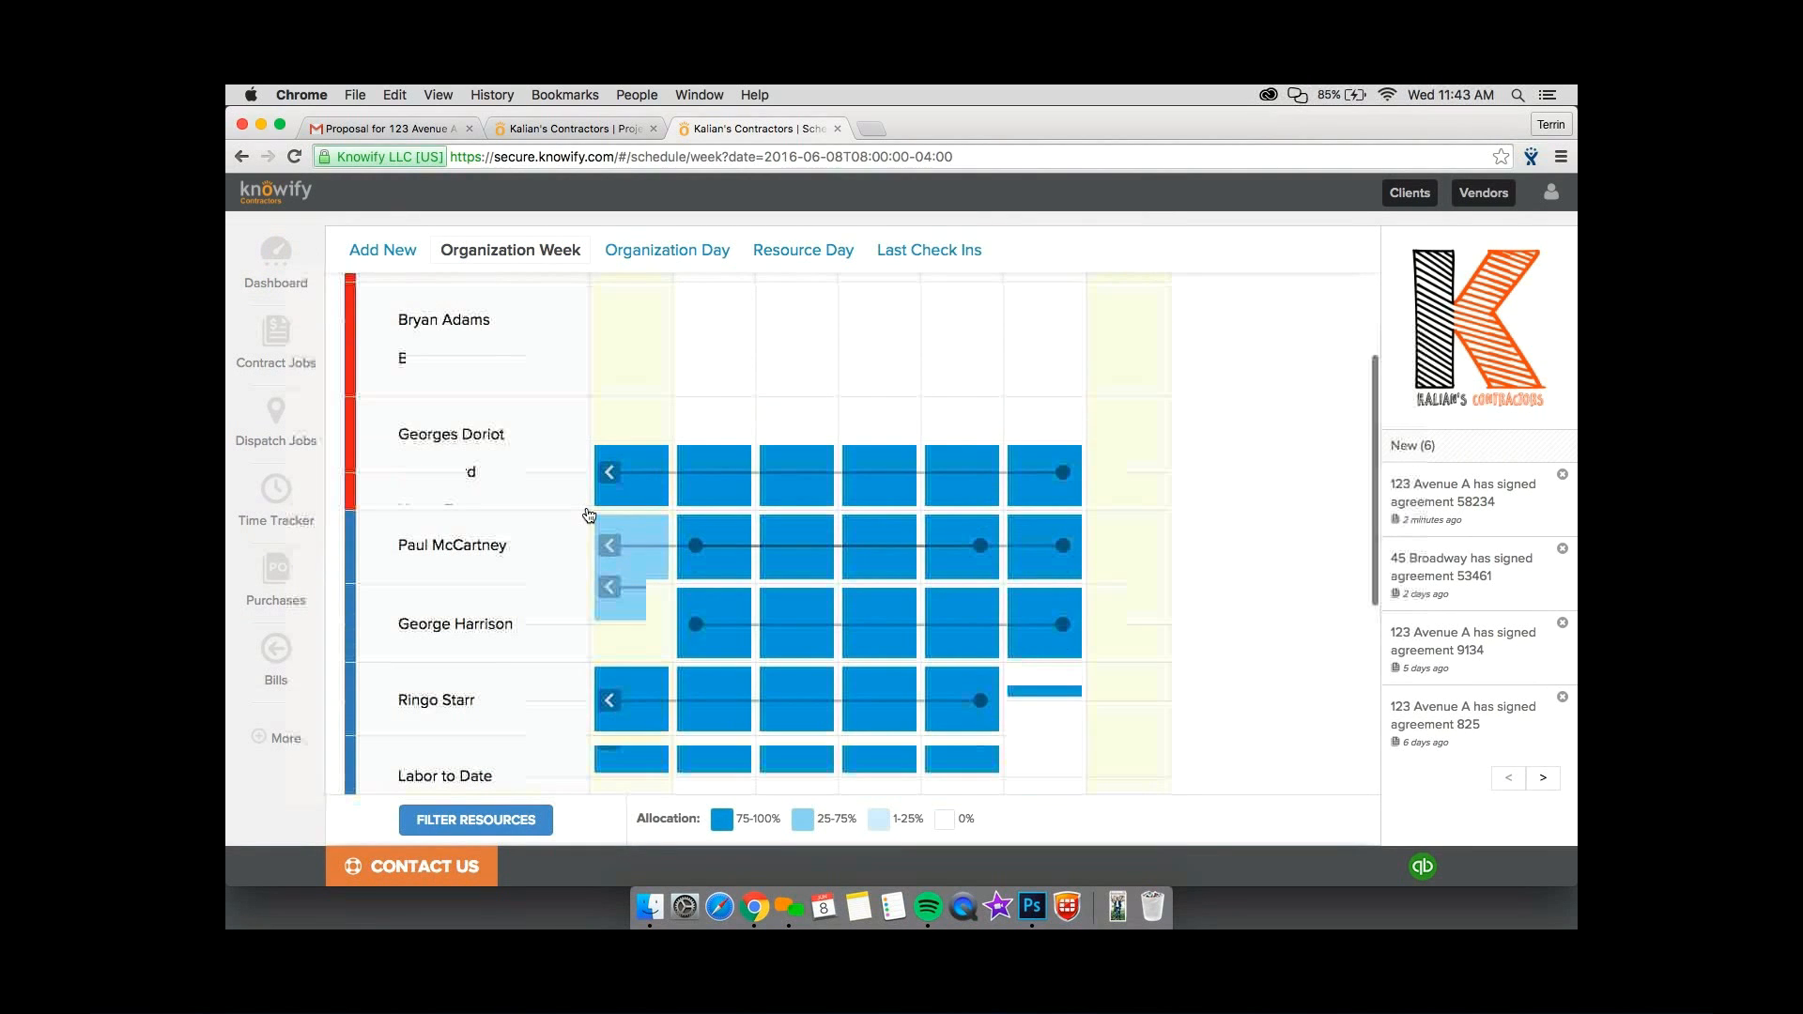
scroll(589, 516, up, 3)
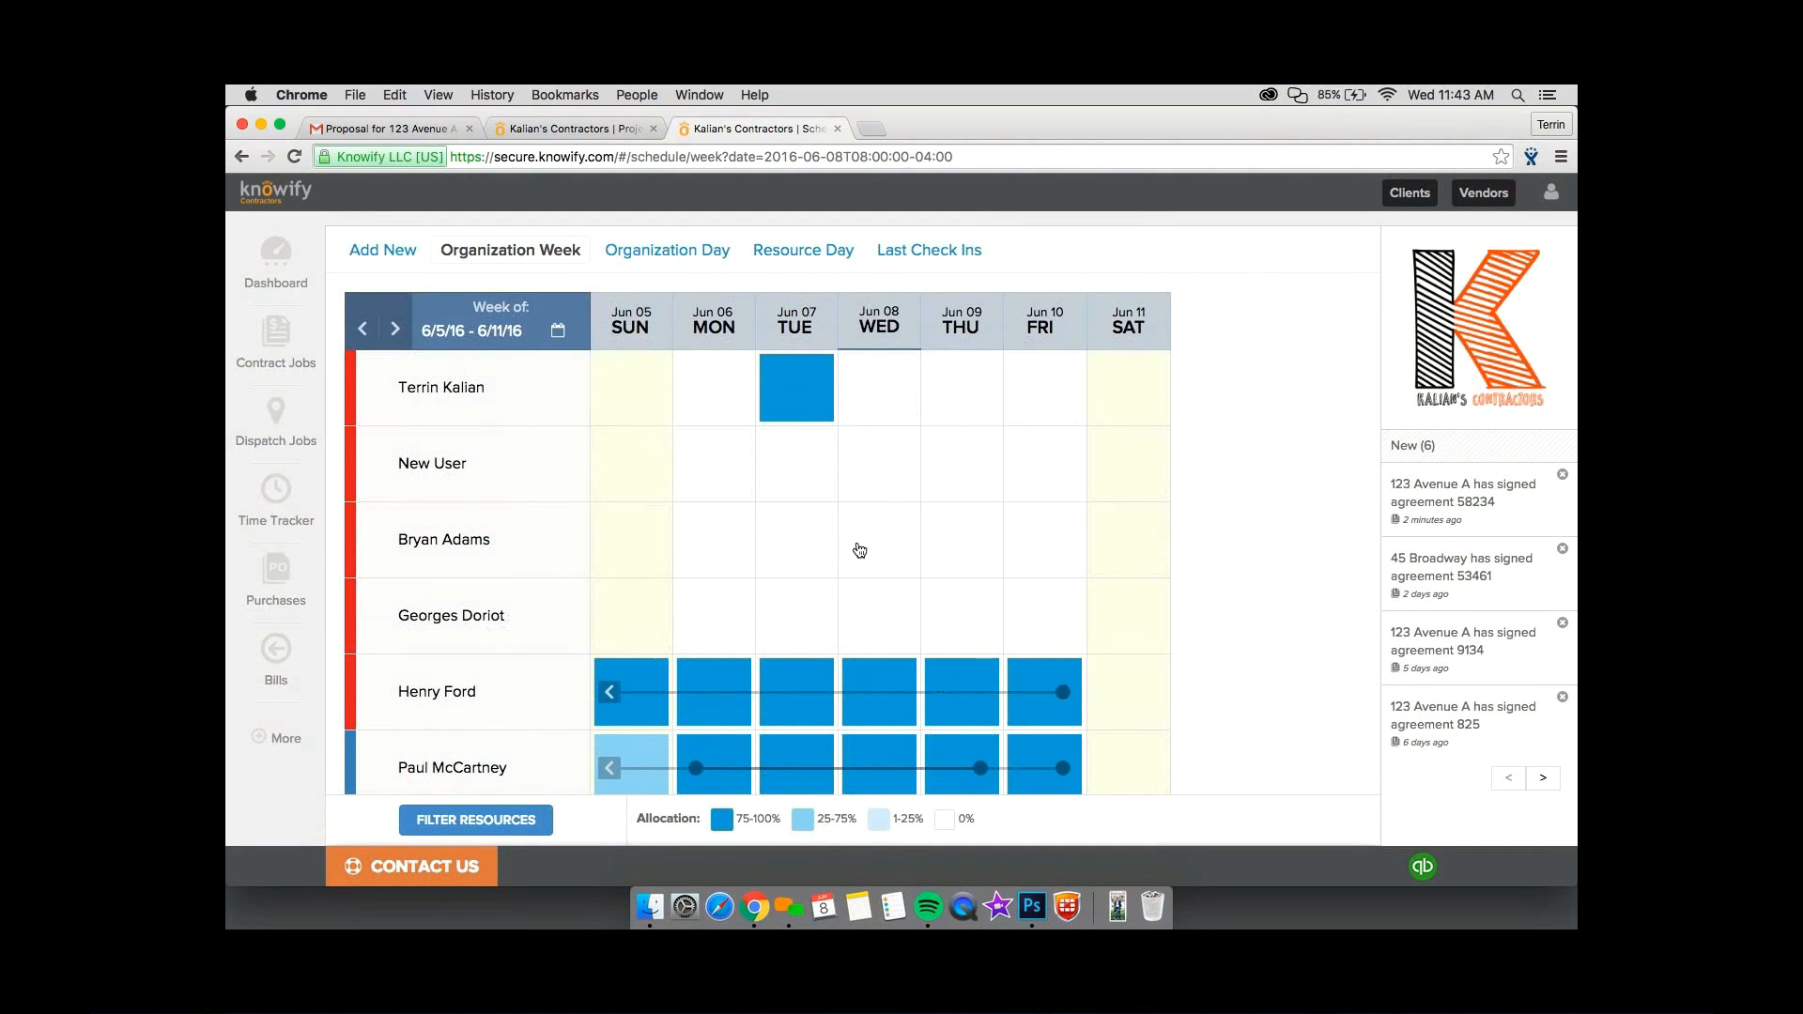
key(super+w)
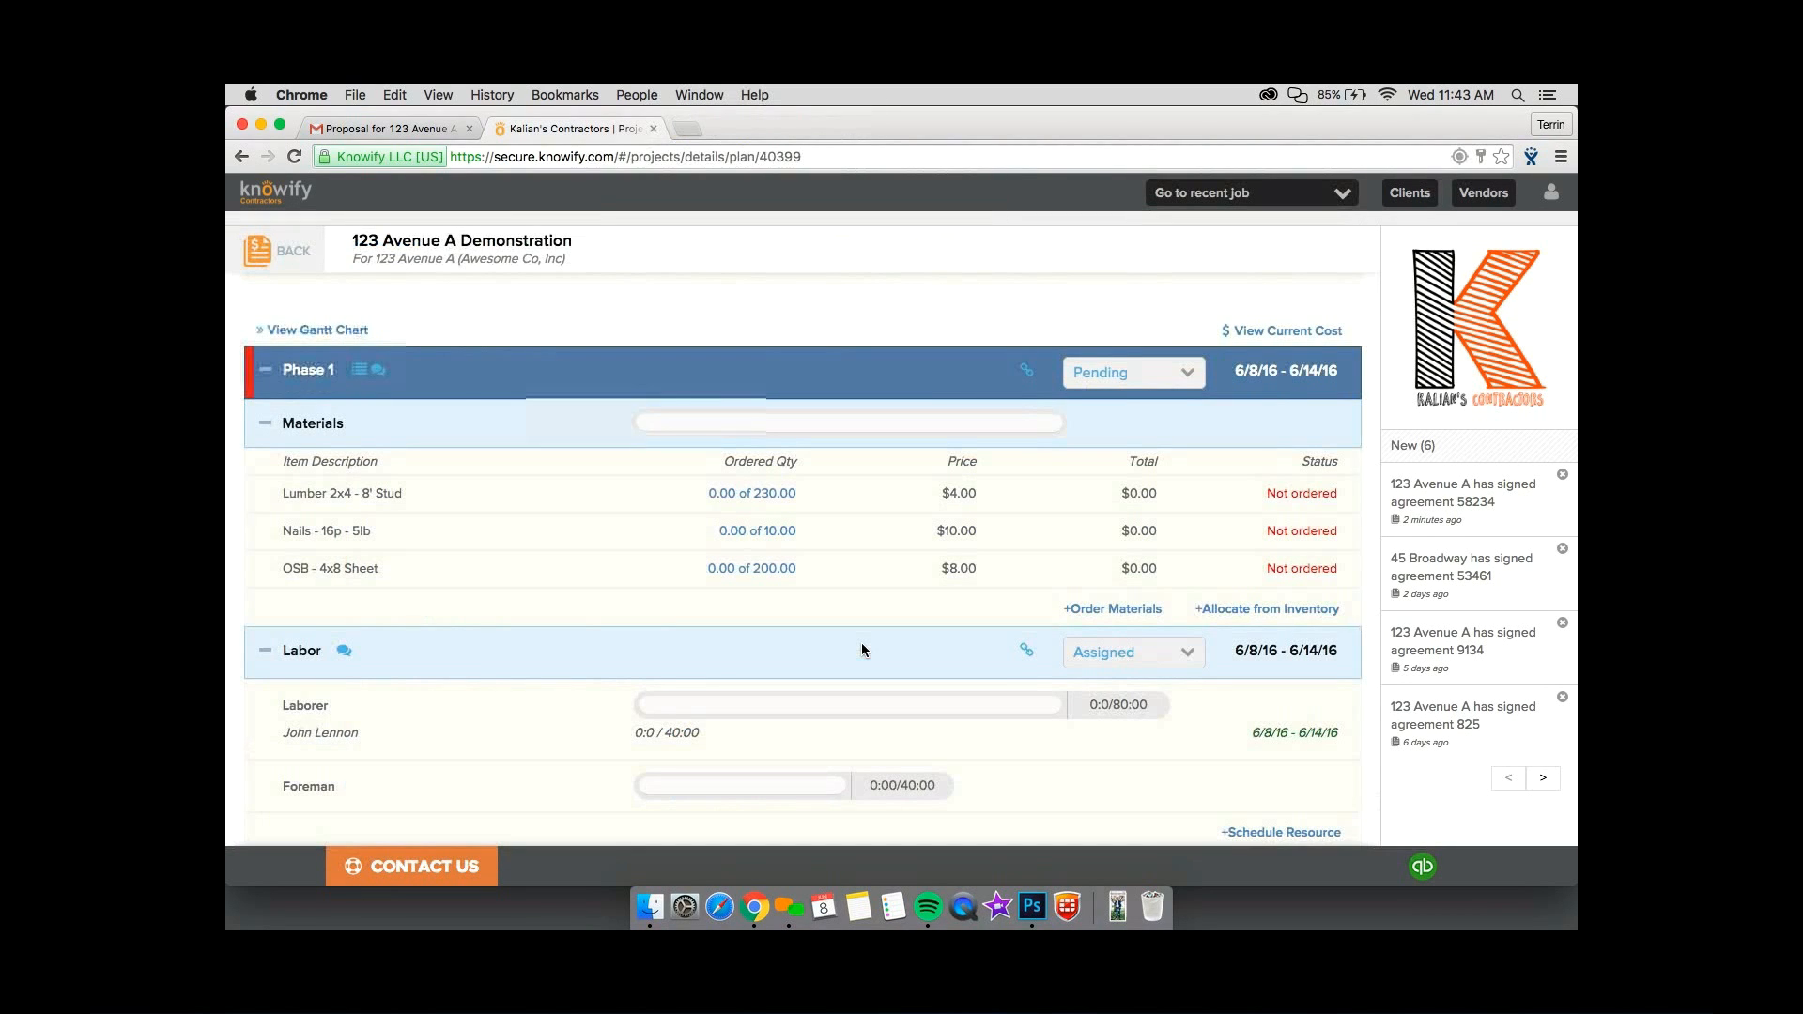
Schedule Ringo Starr (Laborer) on Phase 1 for 40 hours.
scroll(863, 650, down, 1)
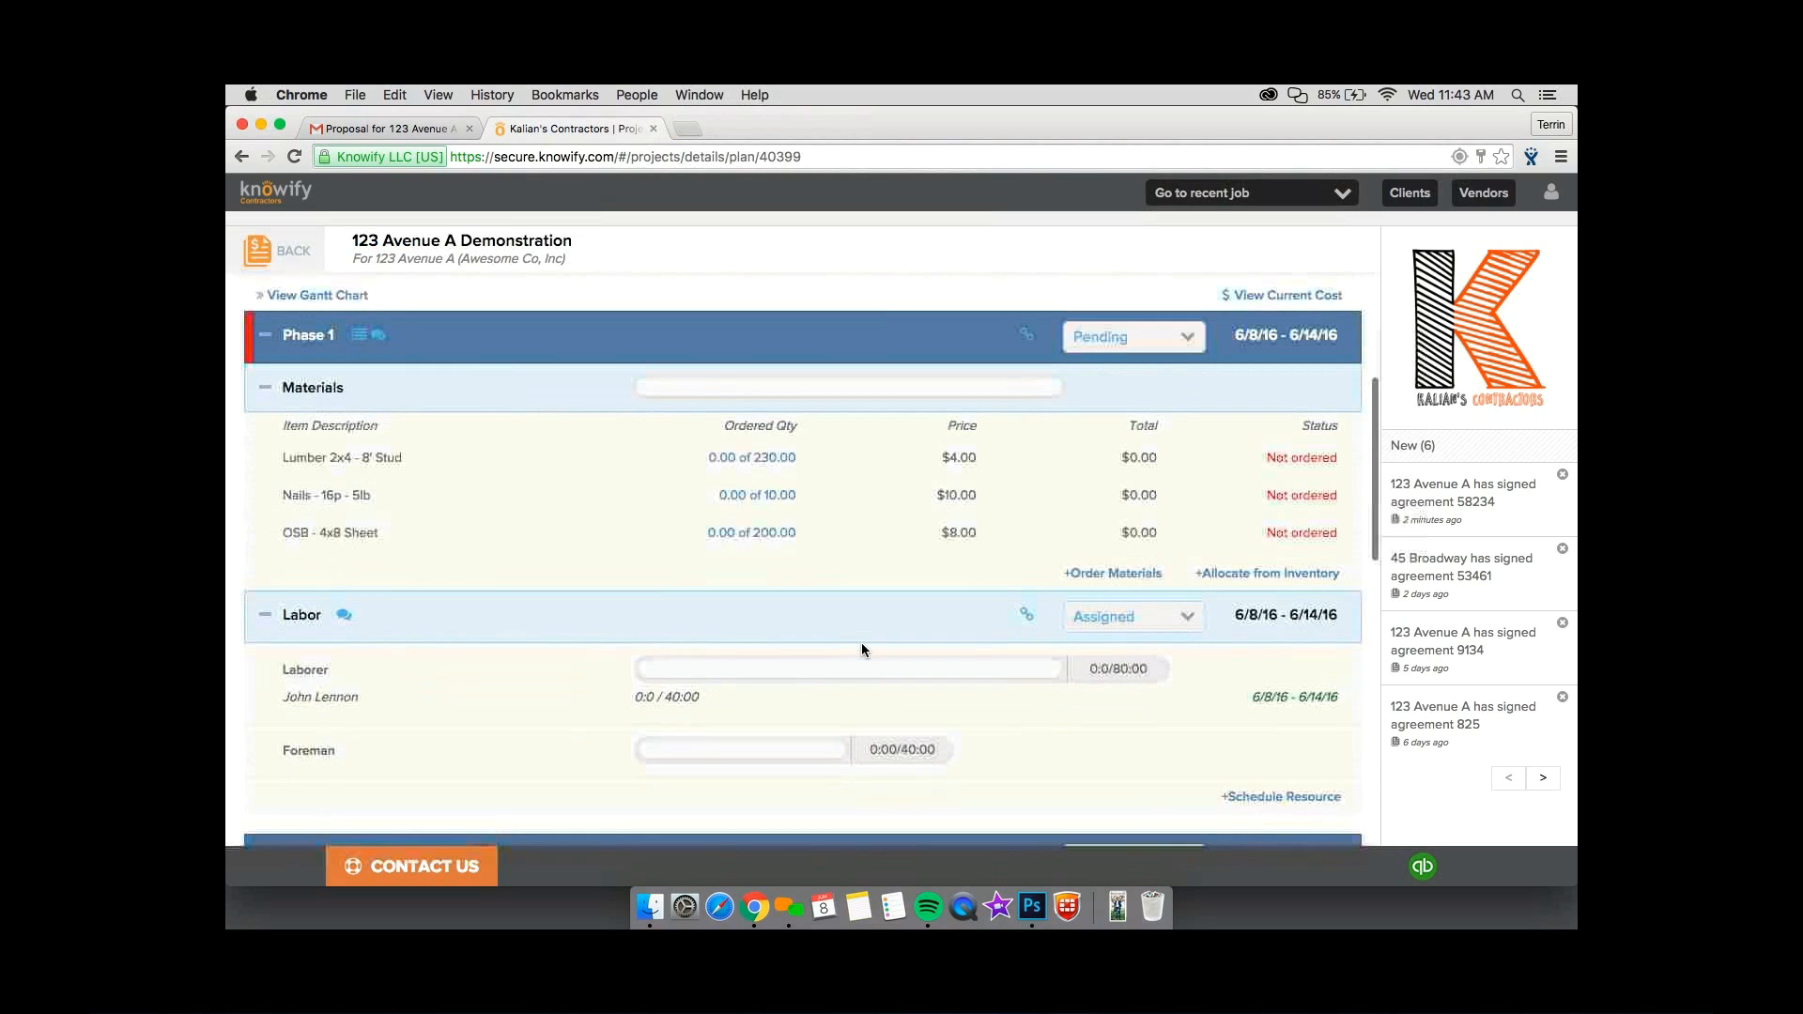
scroll(862, 644, down, 1)
click(1282, 761)
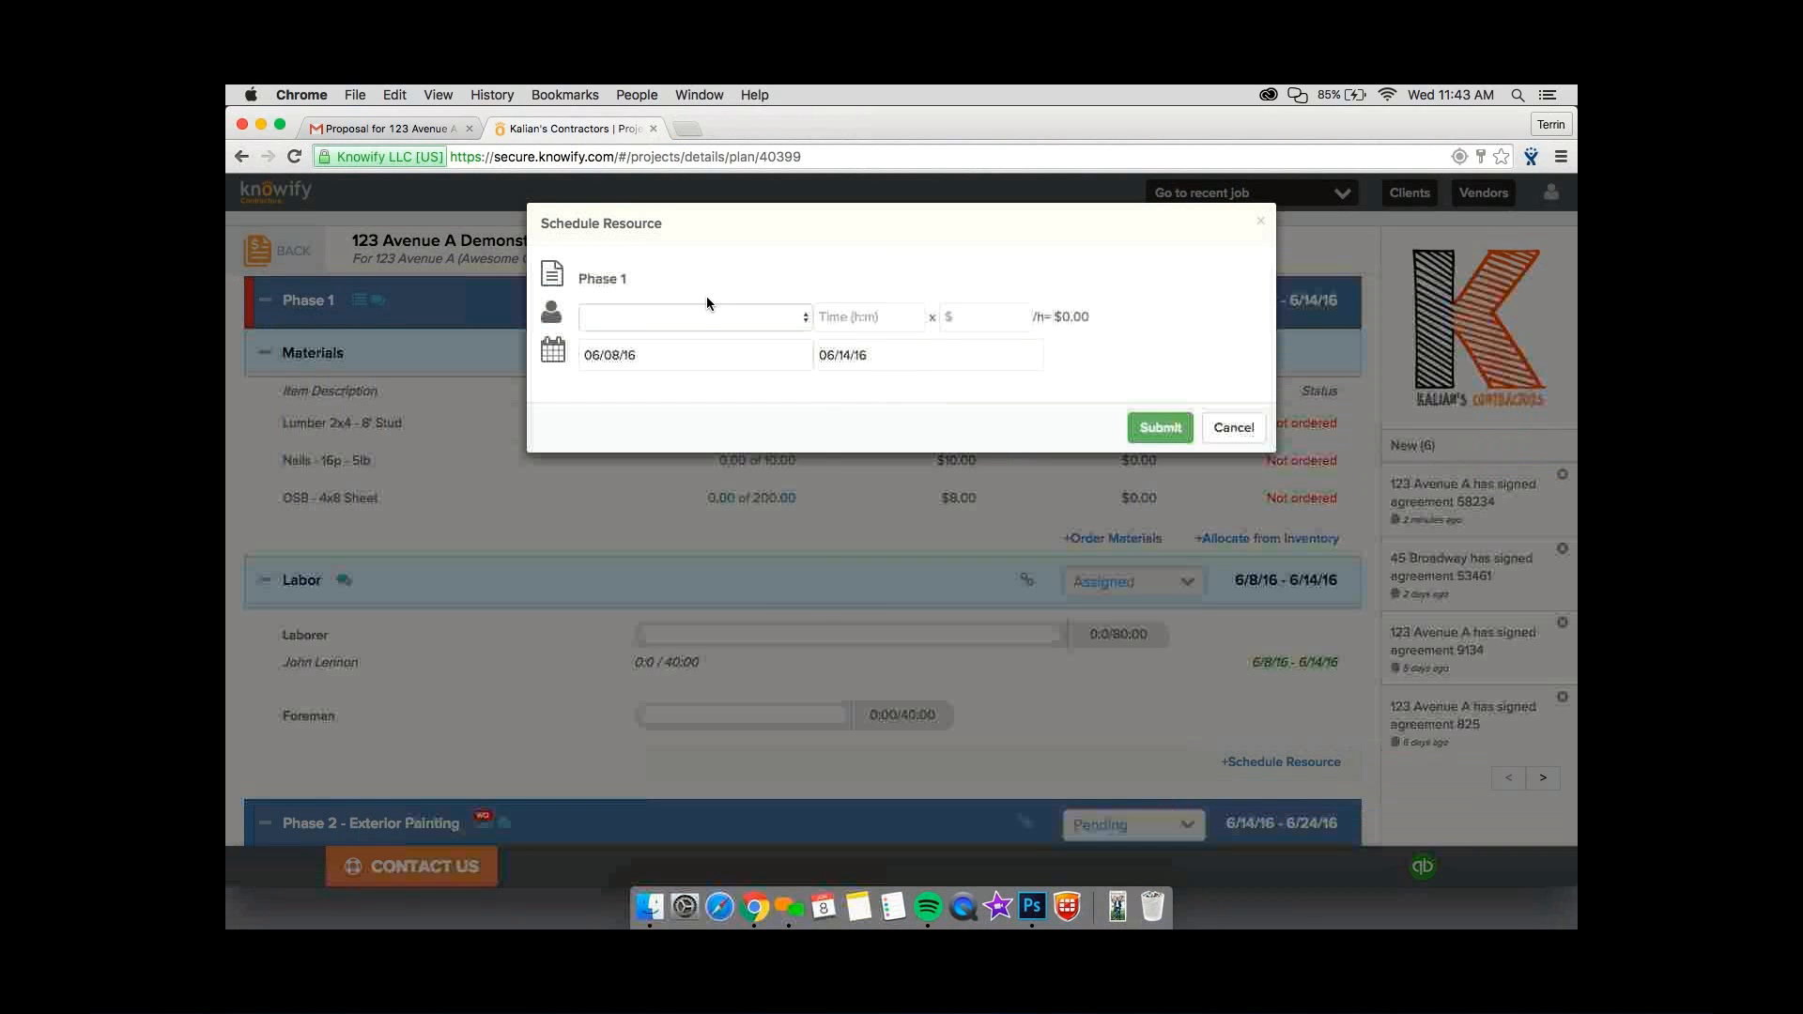
click(707, 316)
click(695, 460)
click(845, 317)
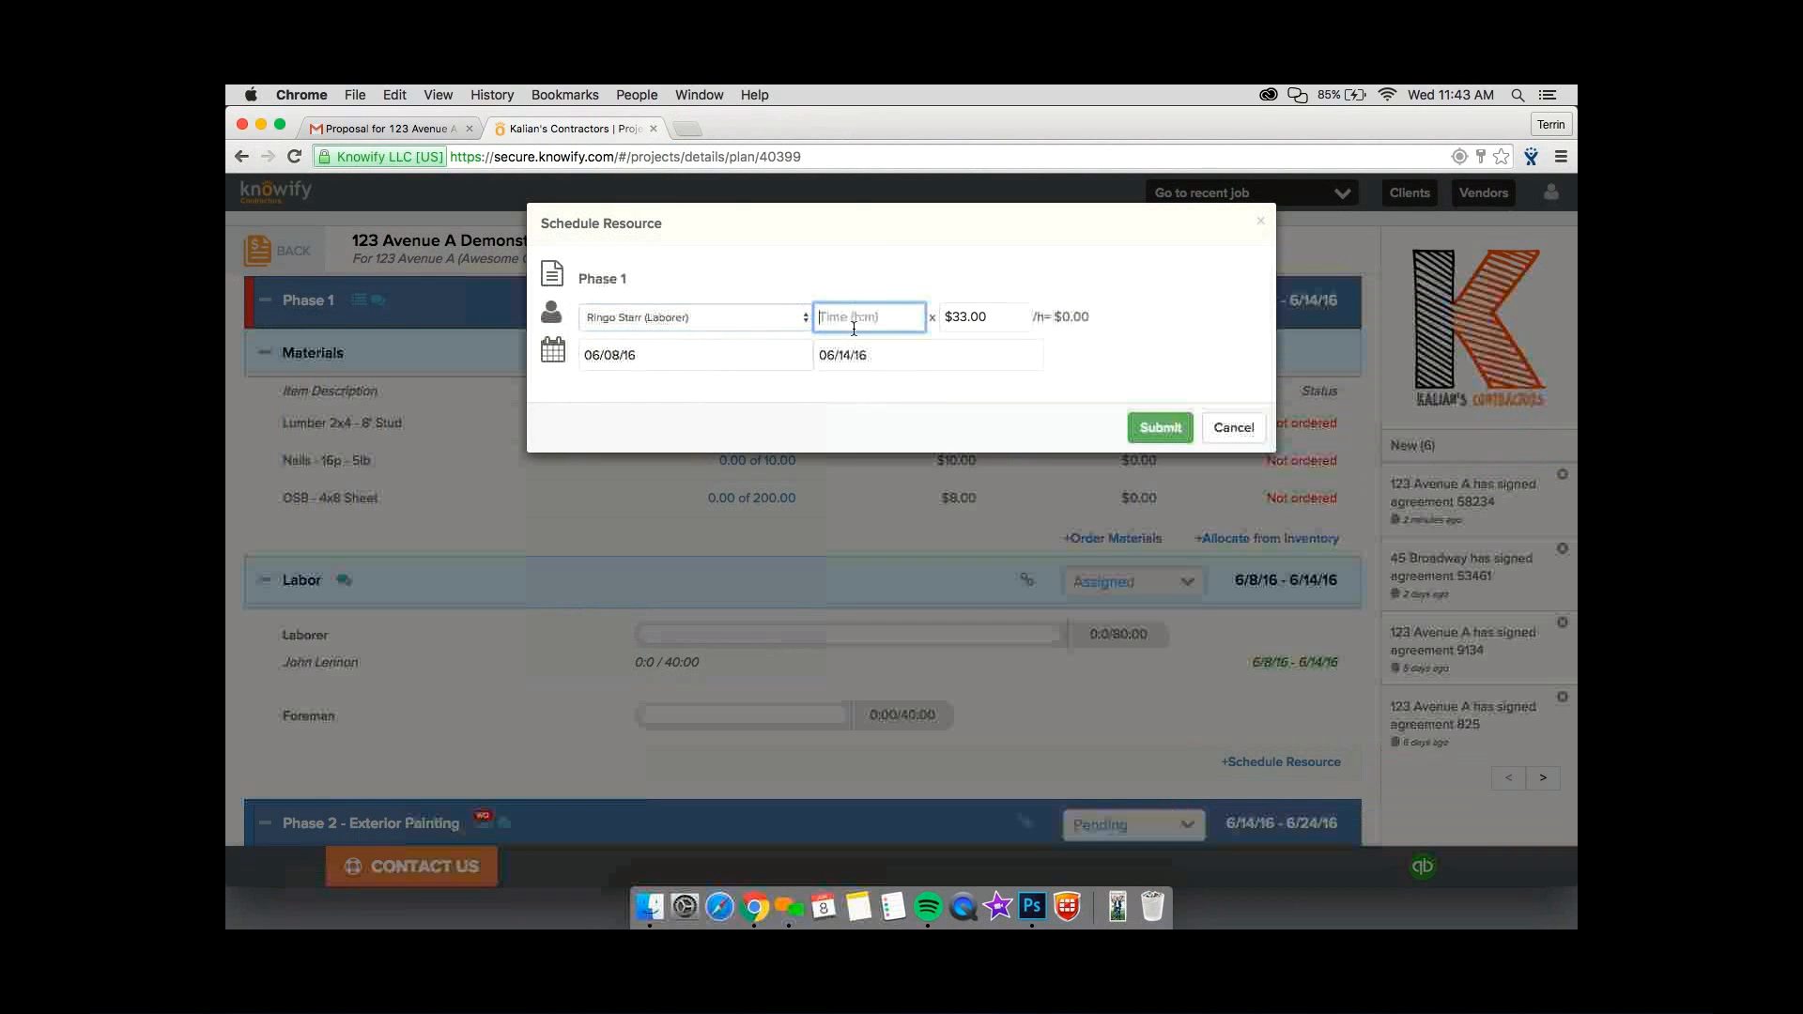
text(40:00)
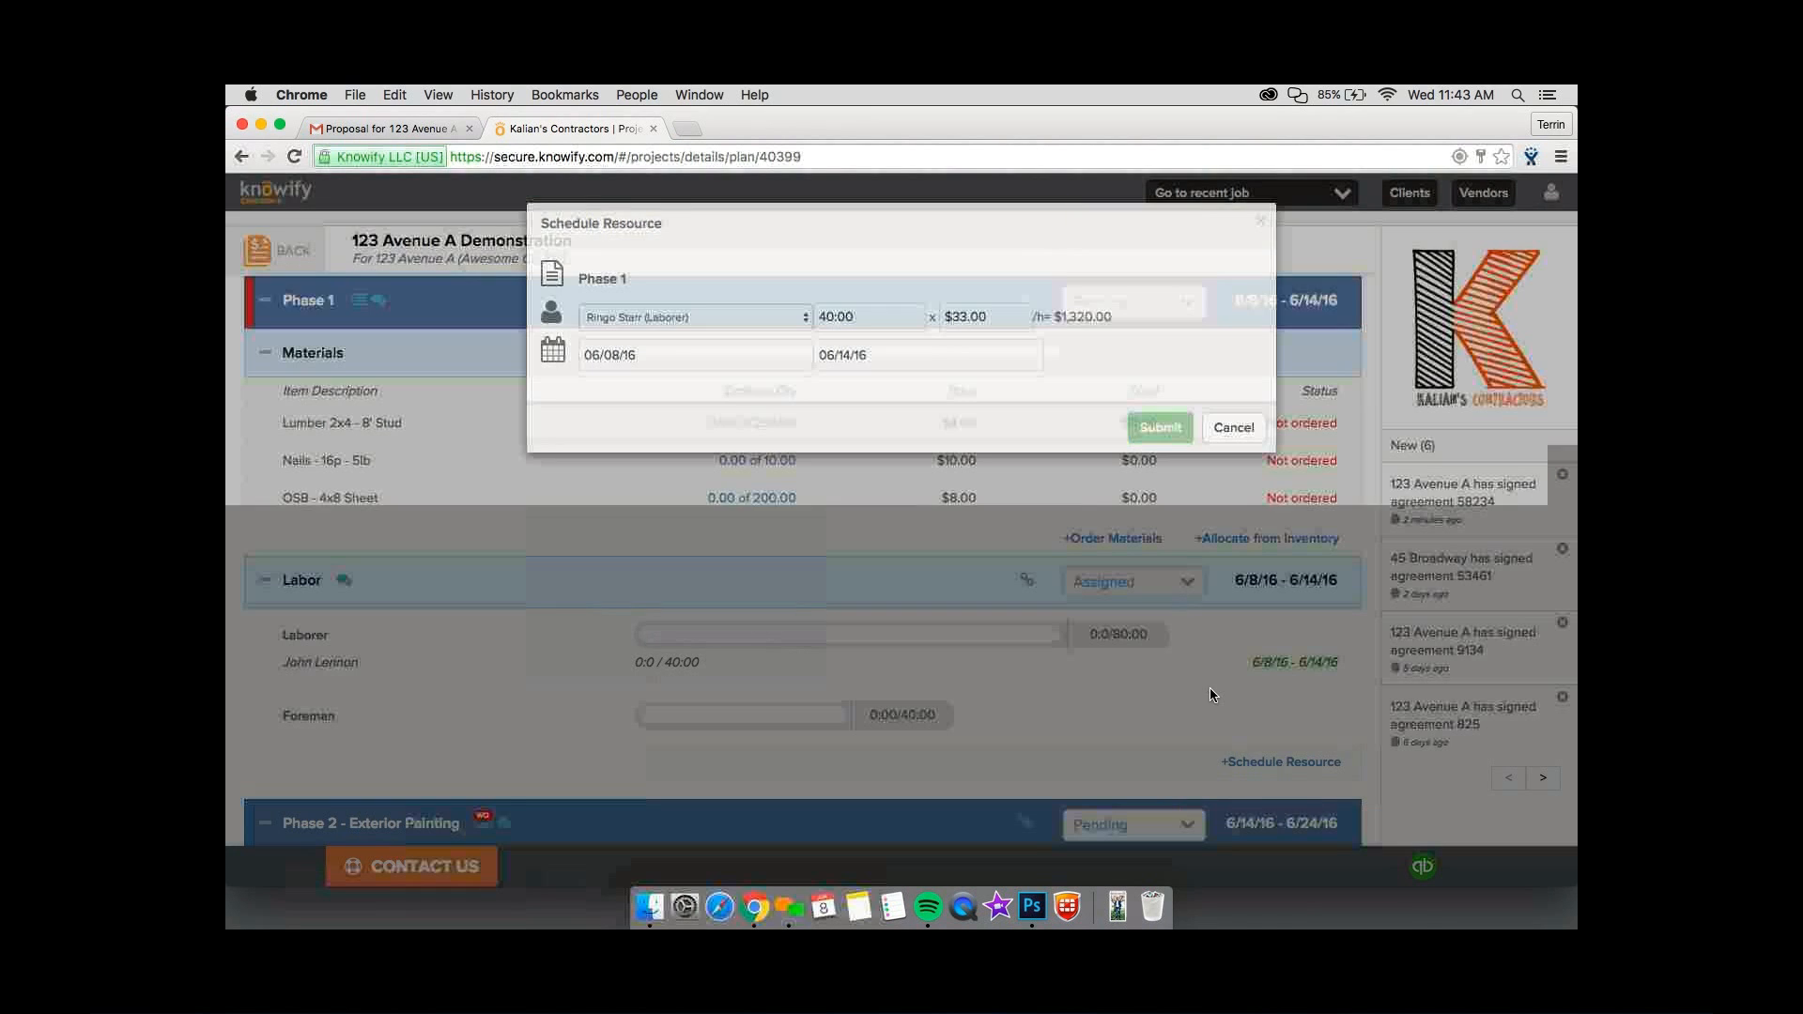
Schedule Paul McCartney (Foreman) on Phase 1 for 40 hours.
click(1251, 800)
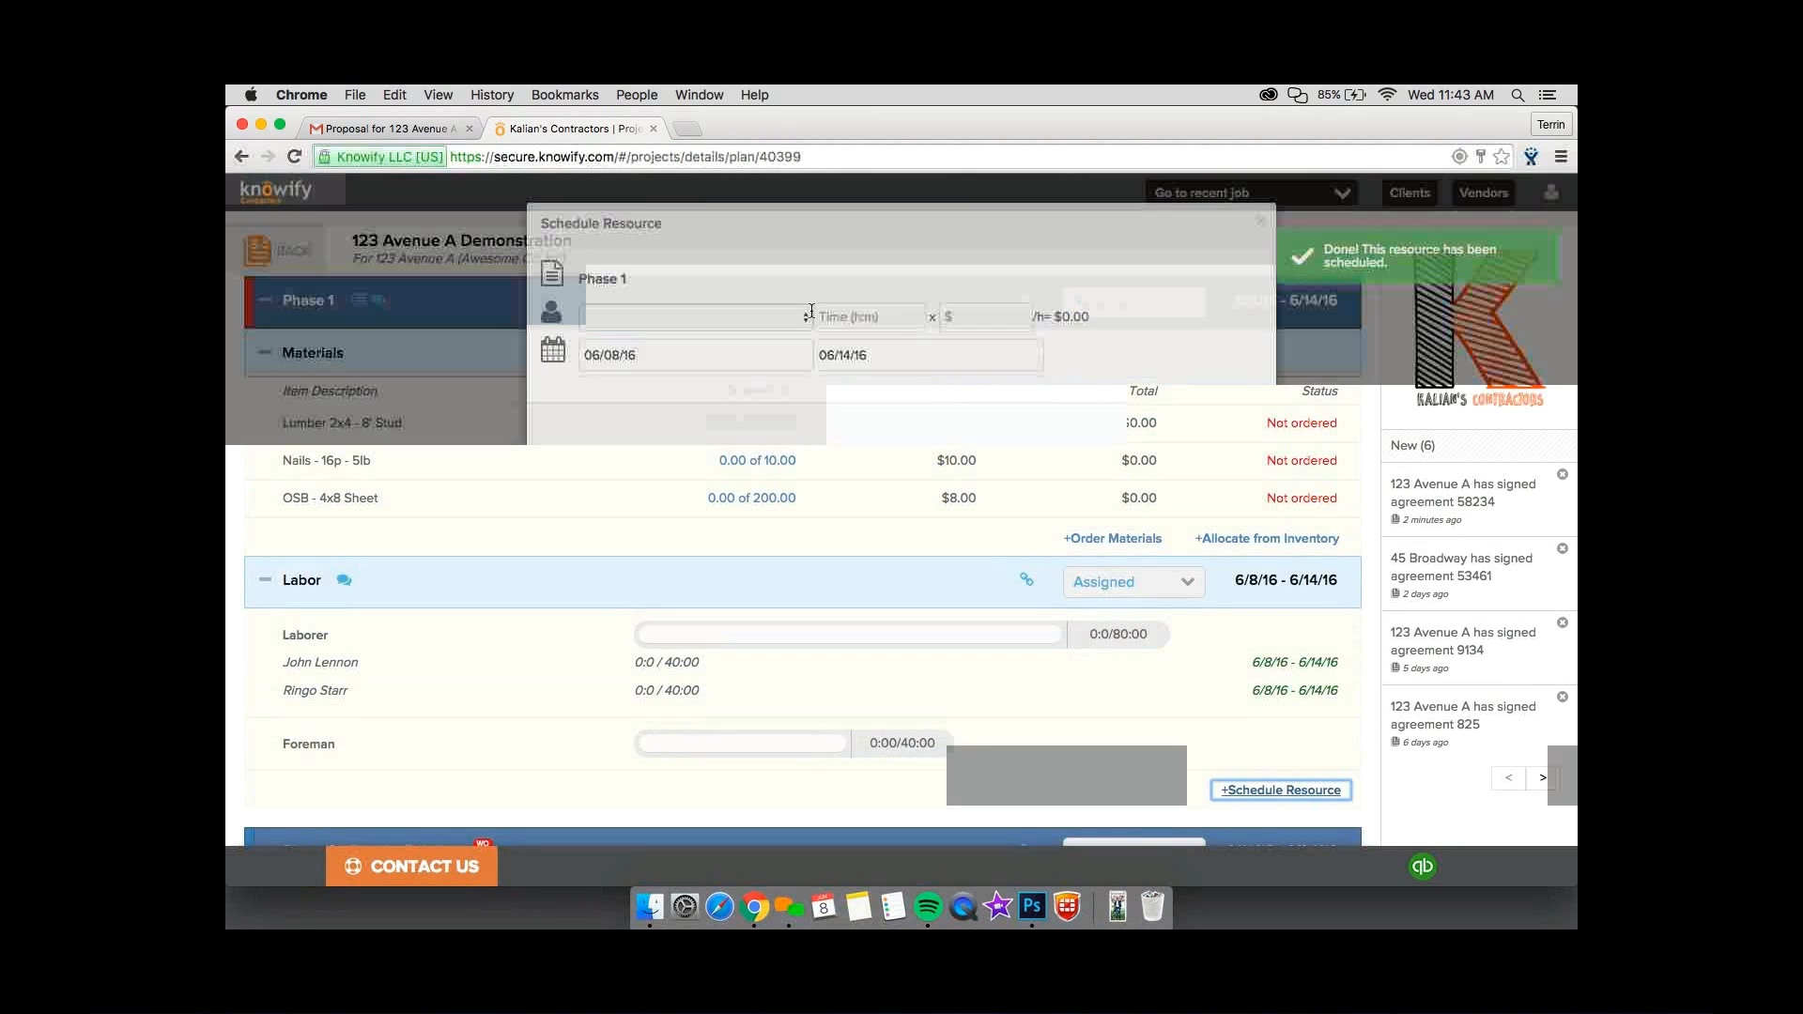
click(706, 317)
click(858, 319)
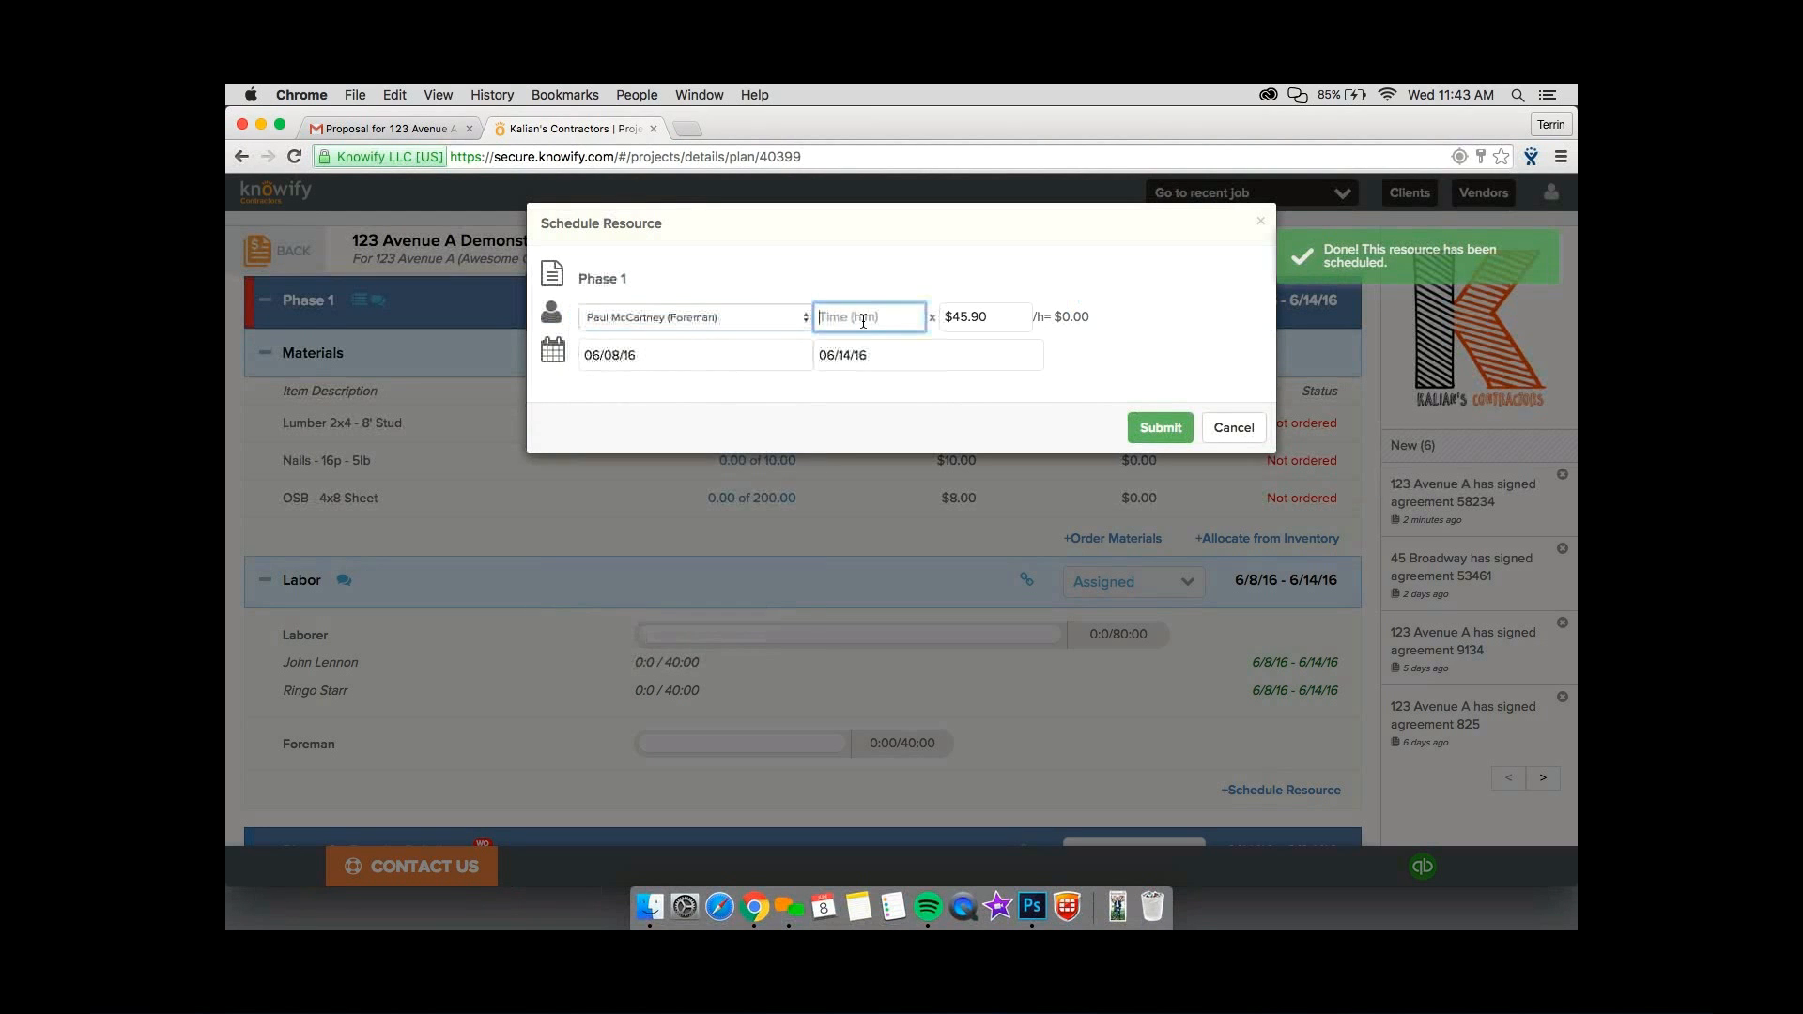
text(40)
click(1155, 427)
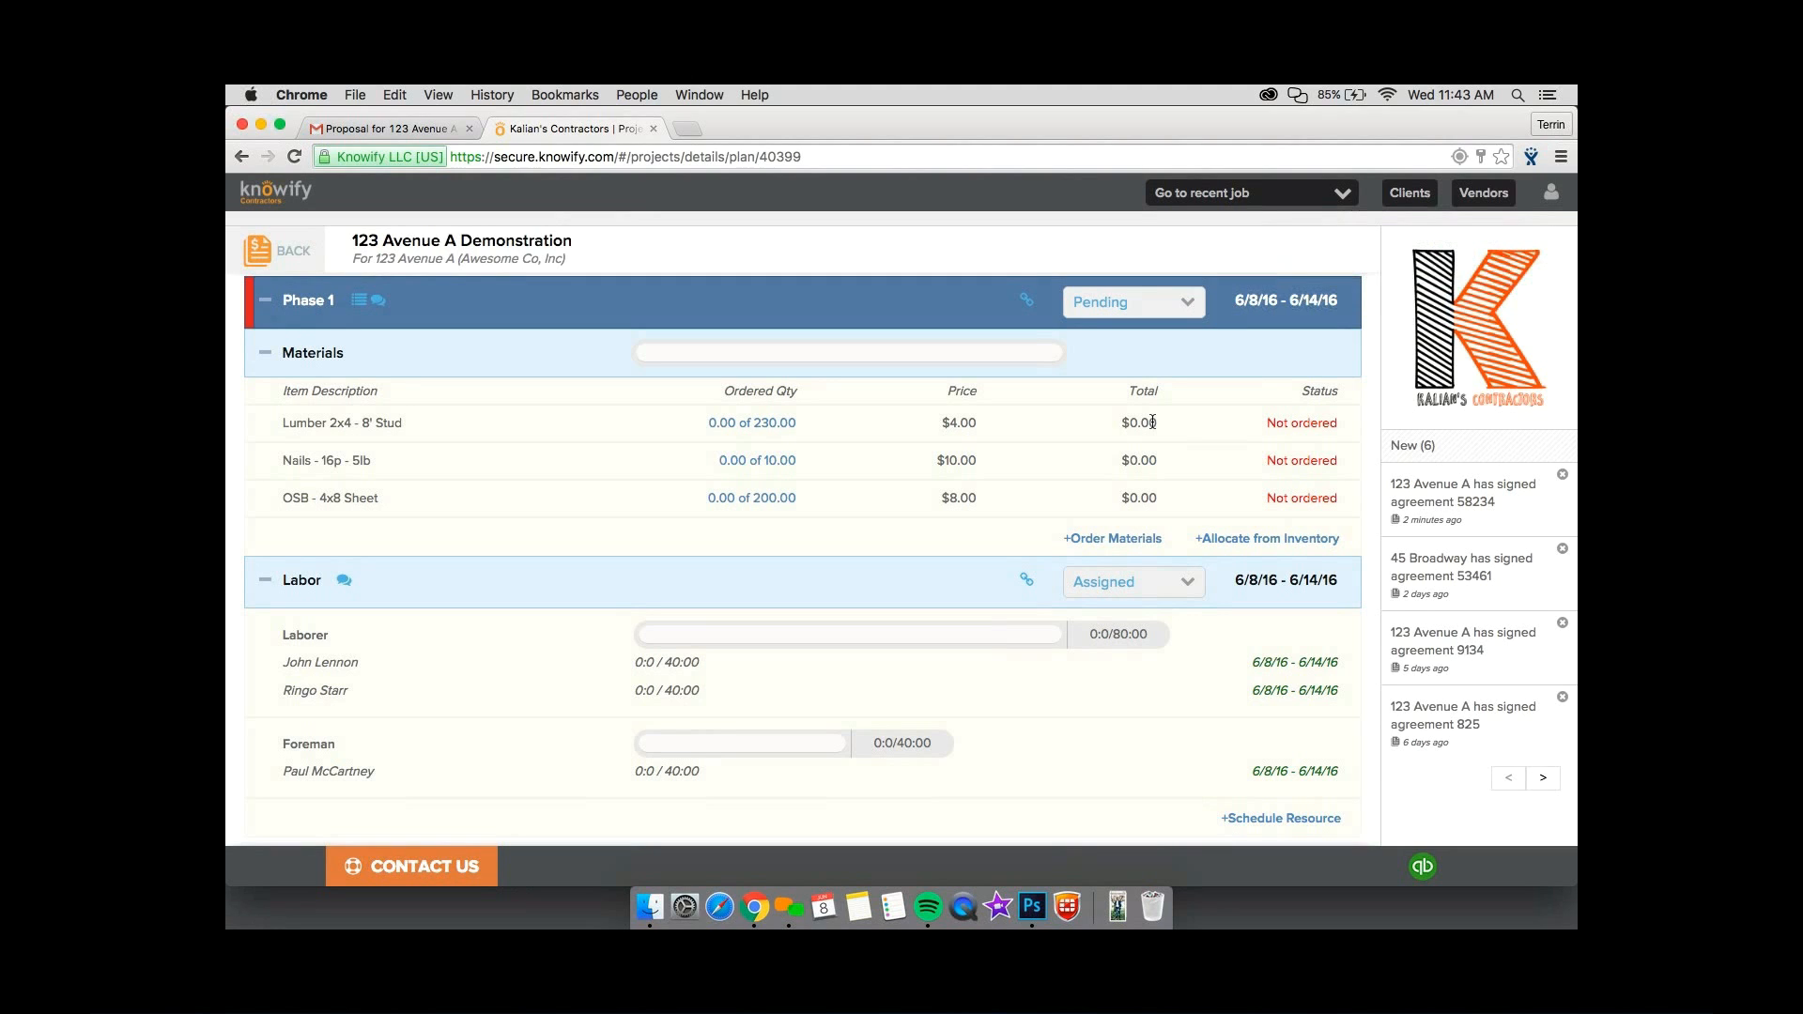
scroll(1152, 422, down, 8)
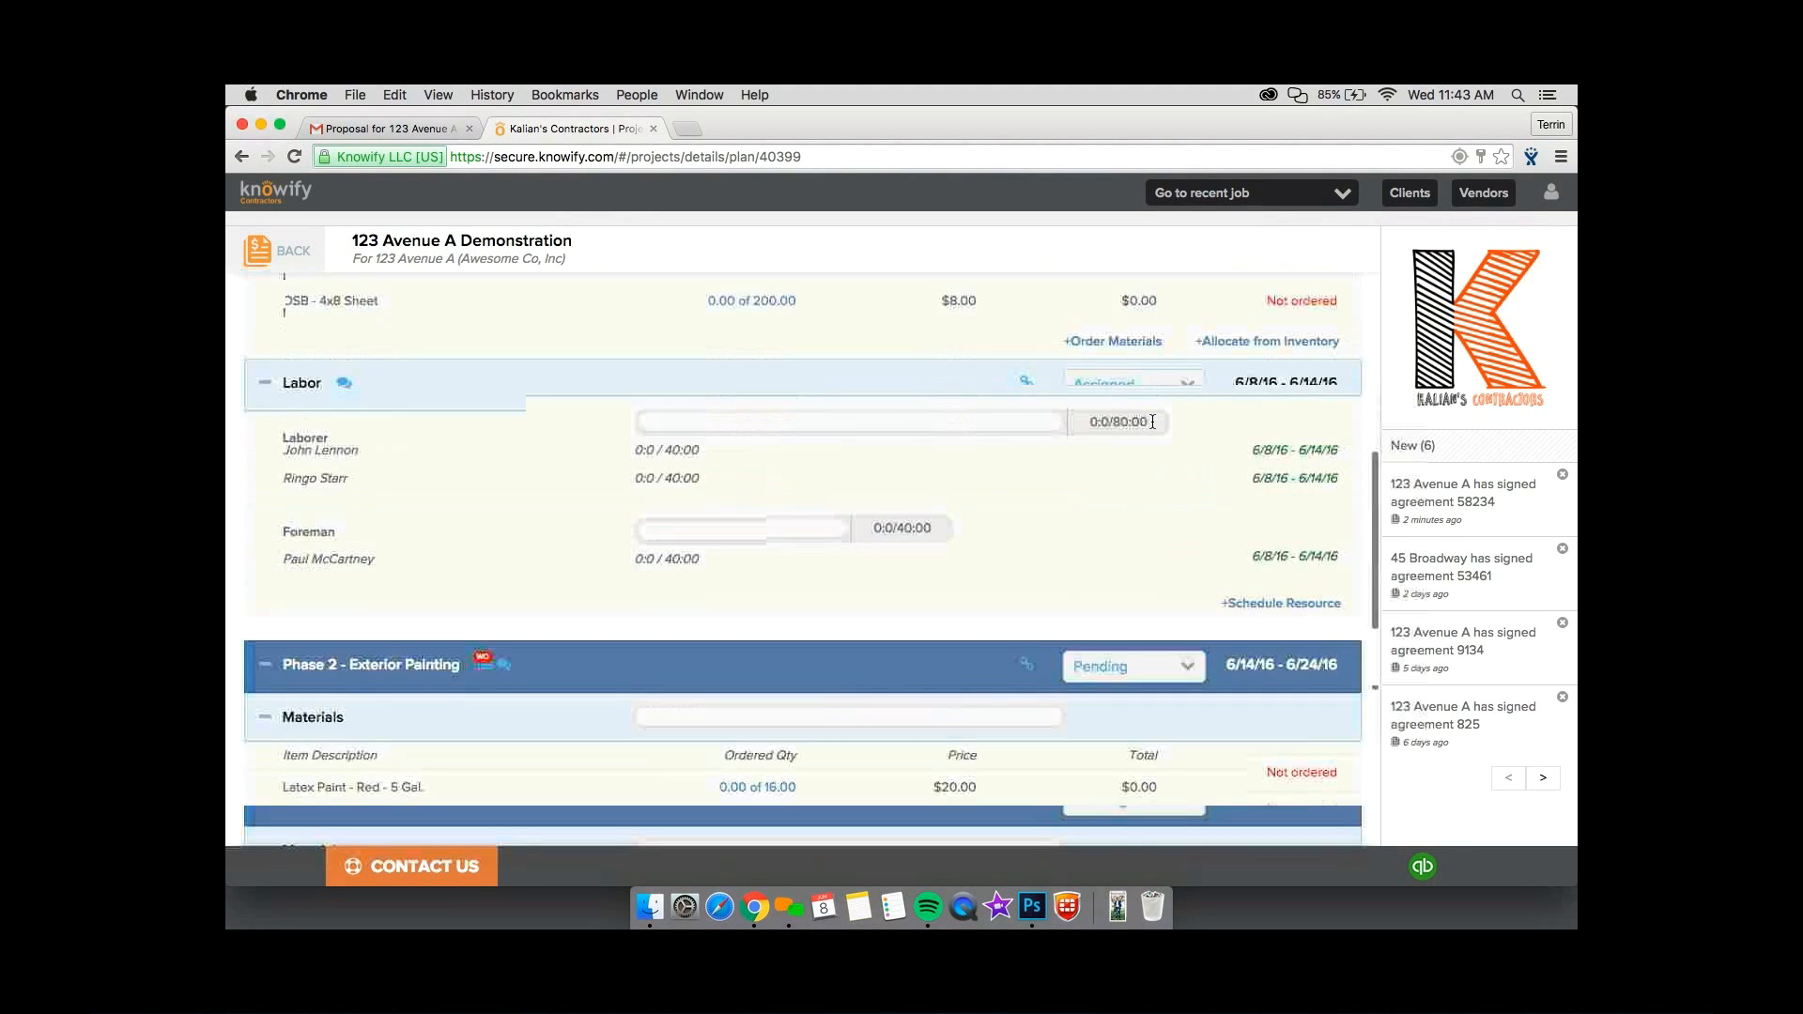
scroll(1153, 422, down, 8)
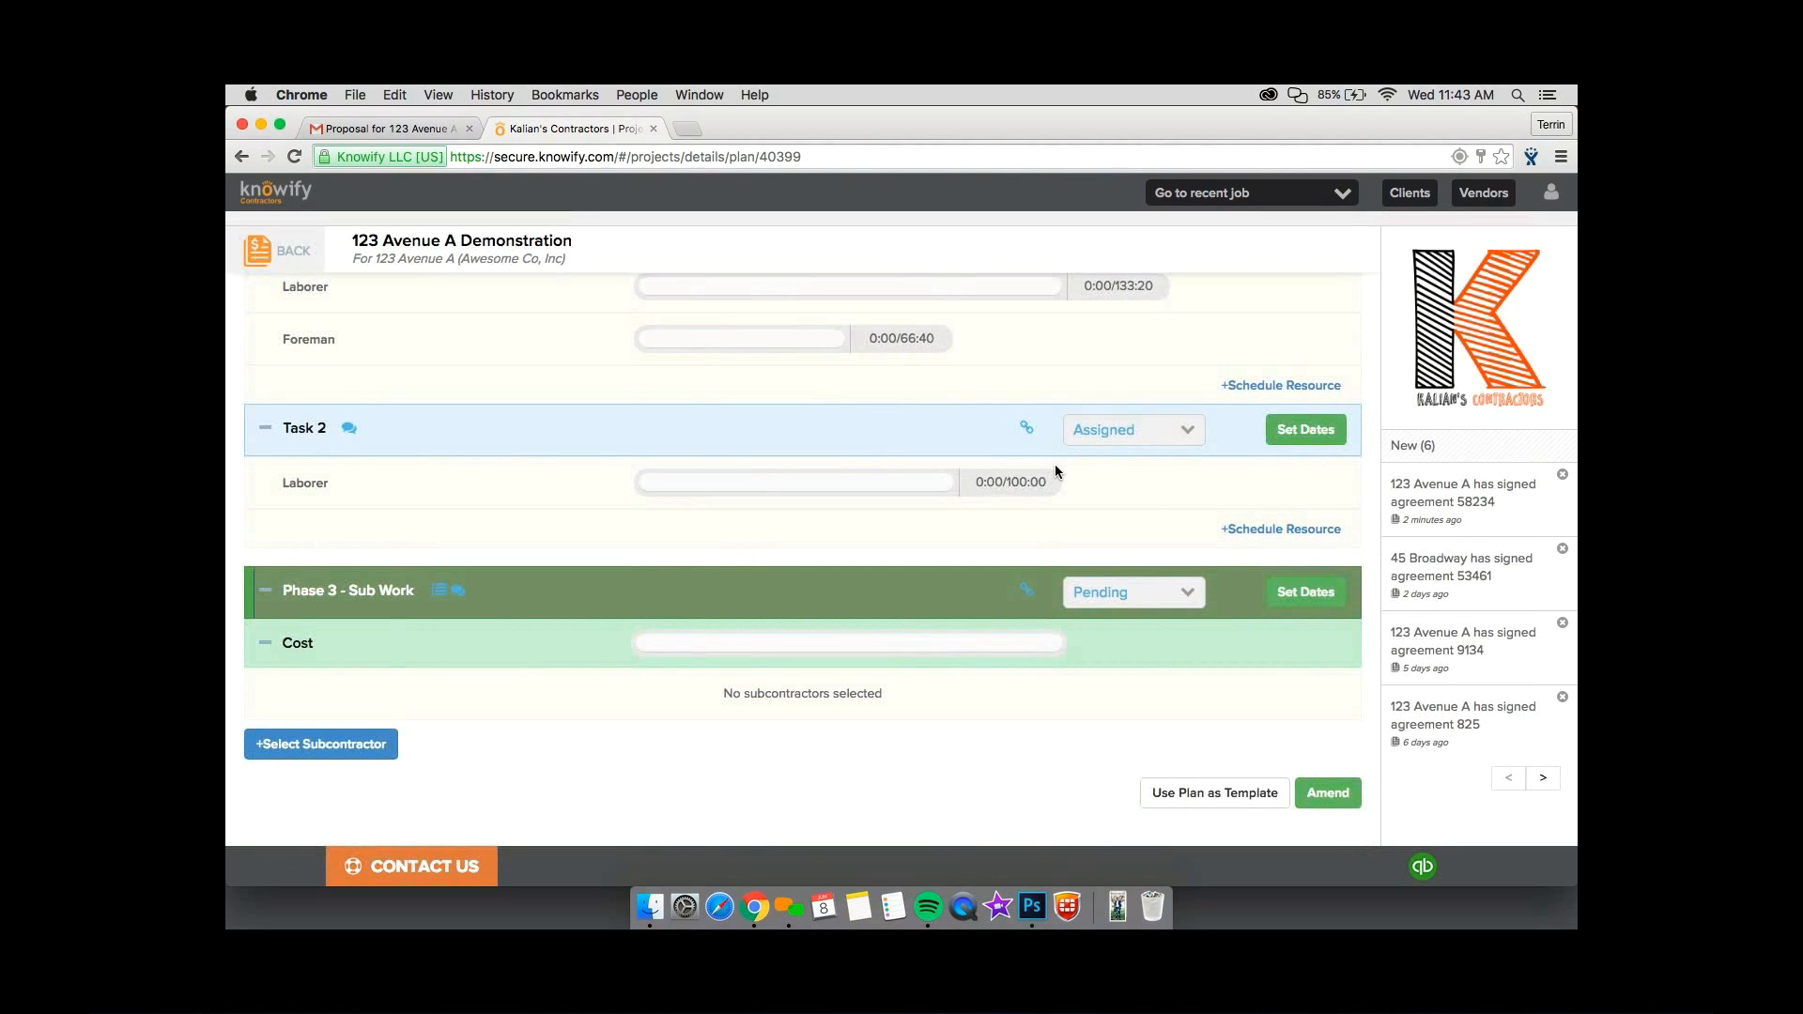
drag(1007, 483, 963, 484)
click(971, 484)
click(388, 749)
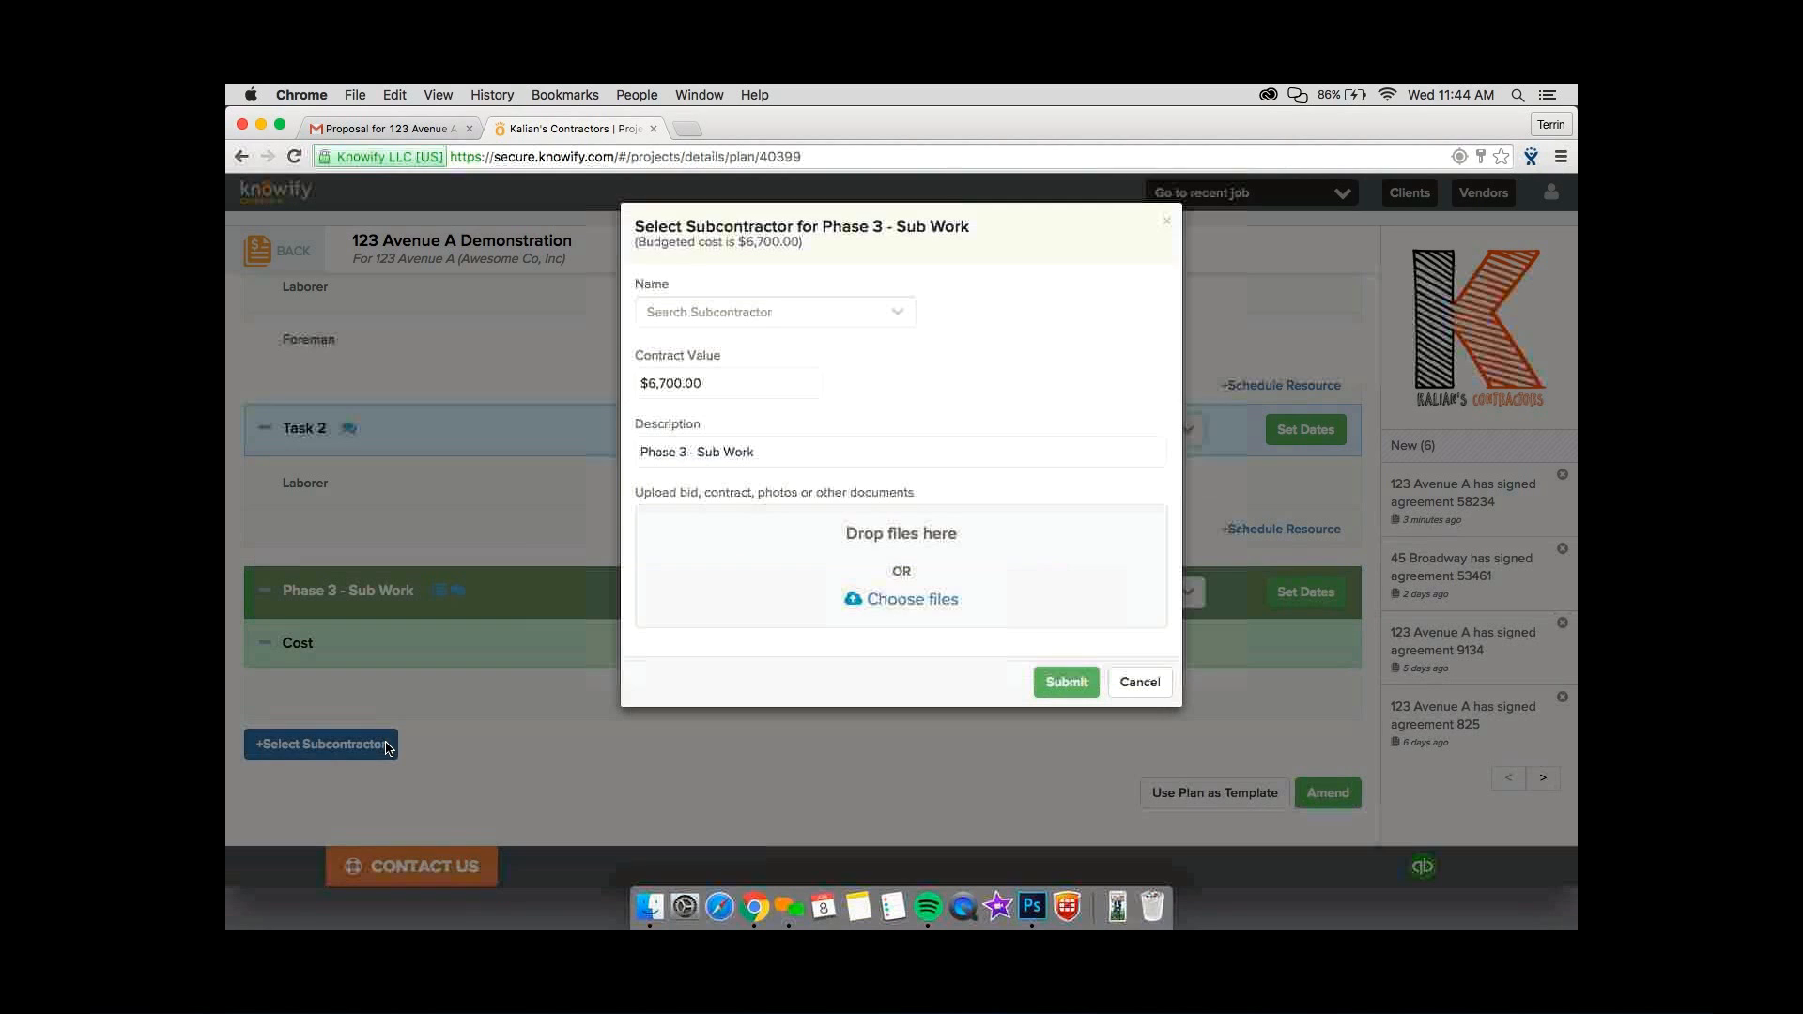
click(1141, 680)
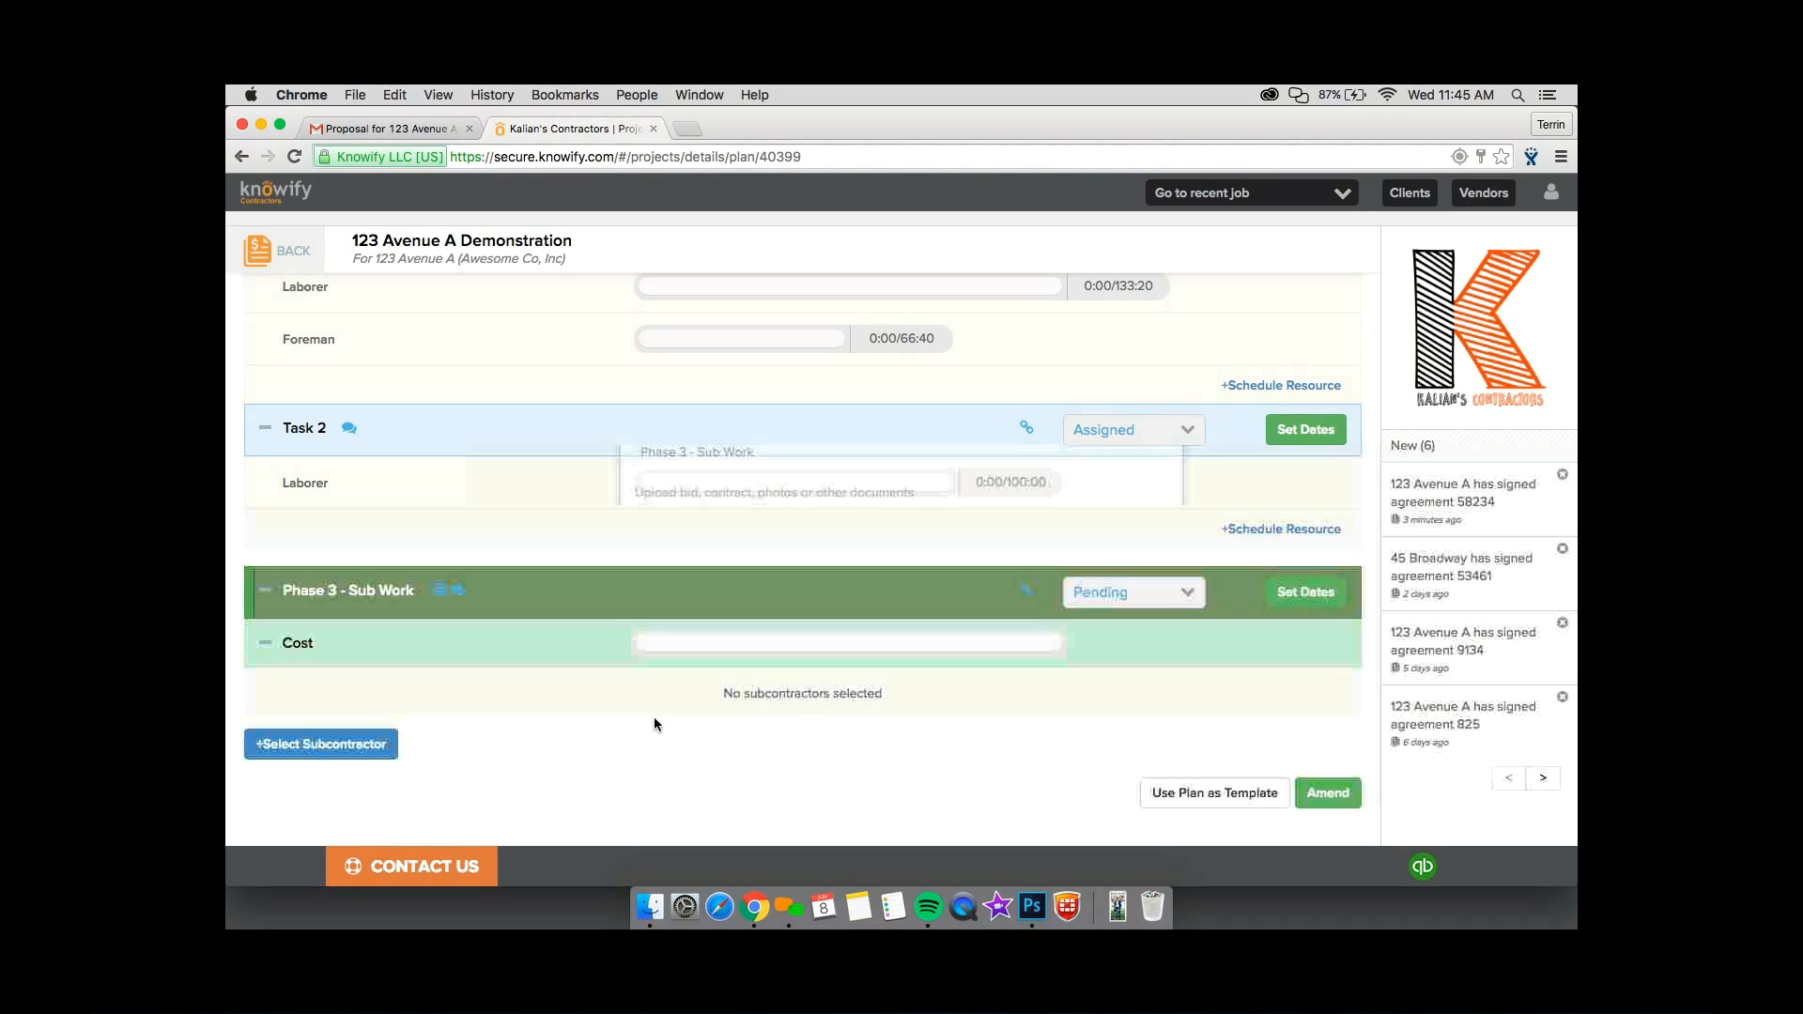
Assign John Smith Painting Co. as the subcontractor for Phase 3 - Sub Work with a contract value of $6,500.00.
click(365, 750)
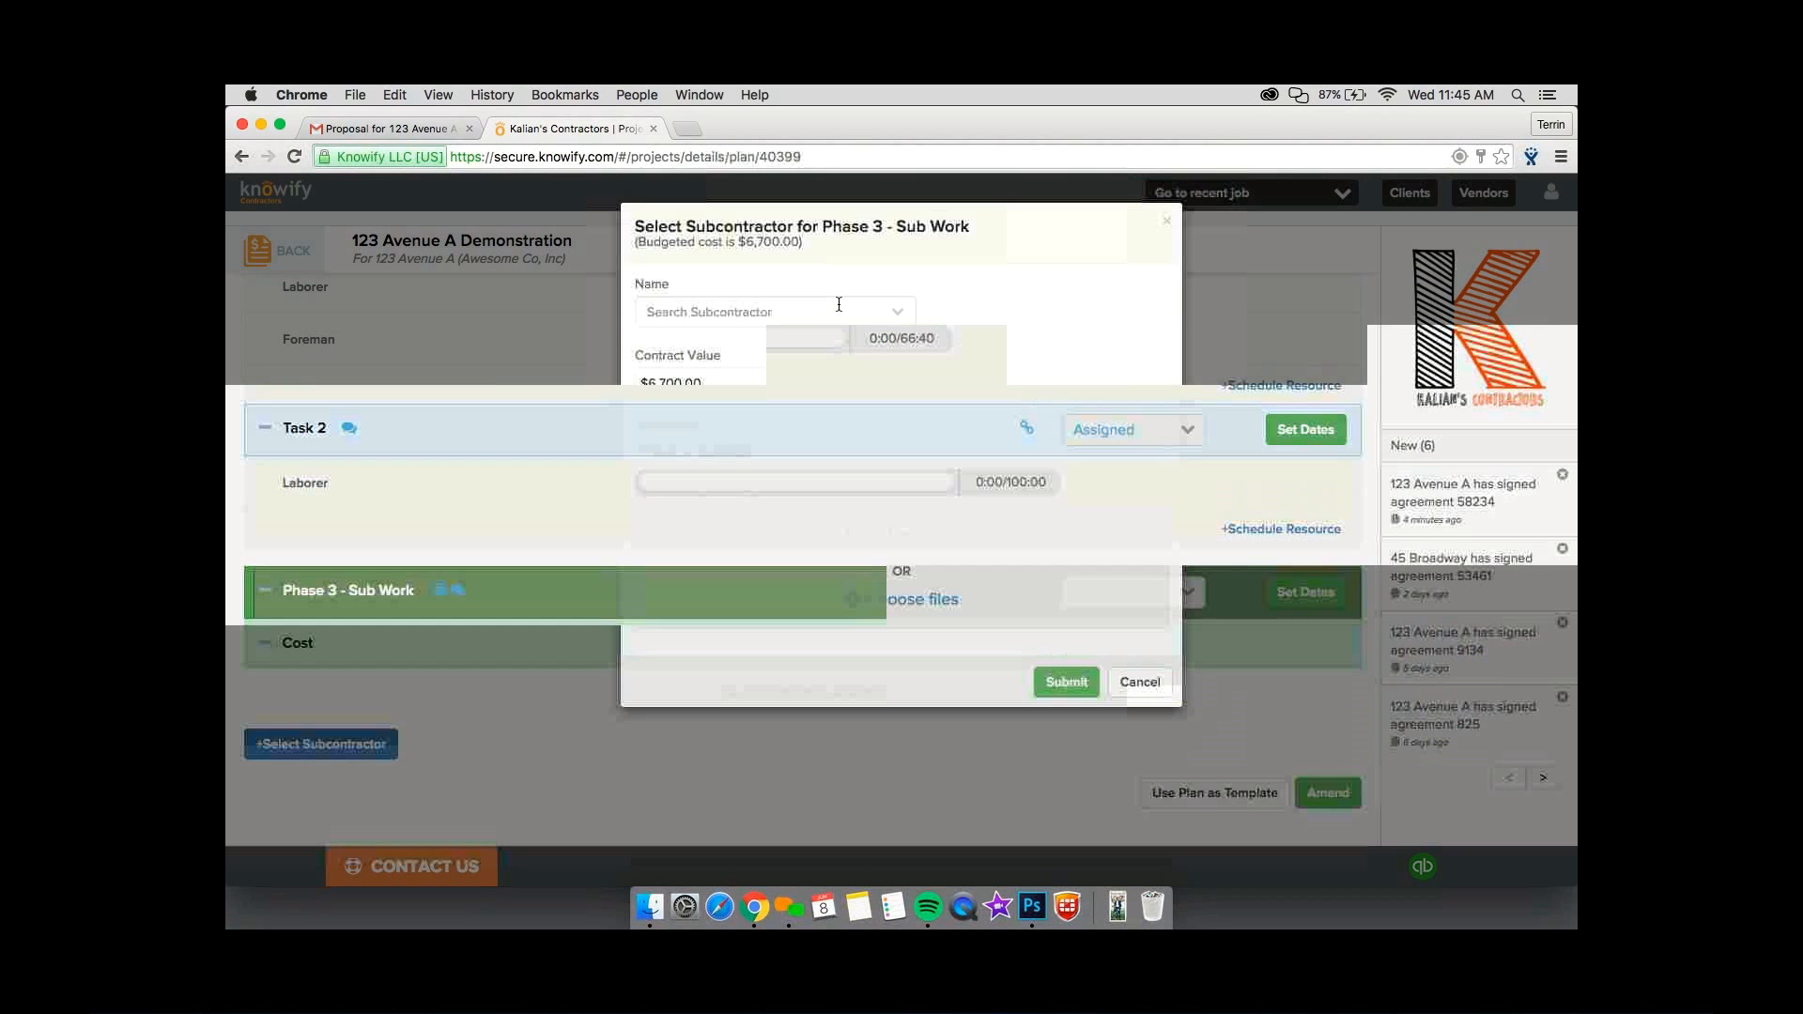
click(838, 306)
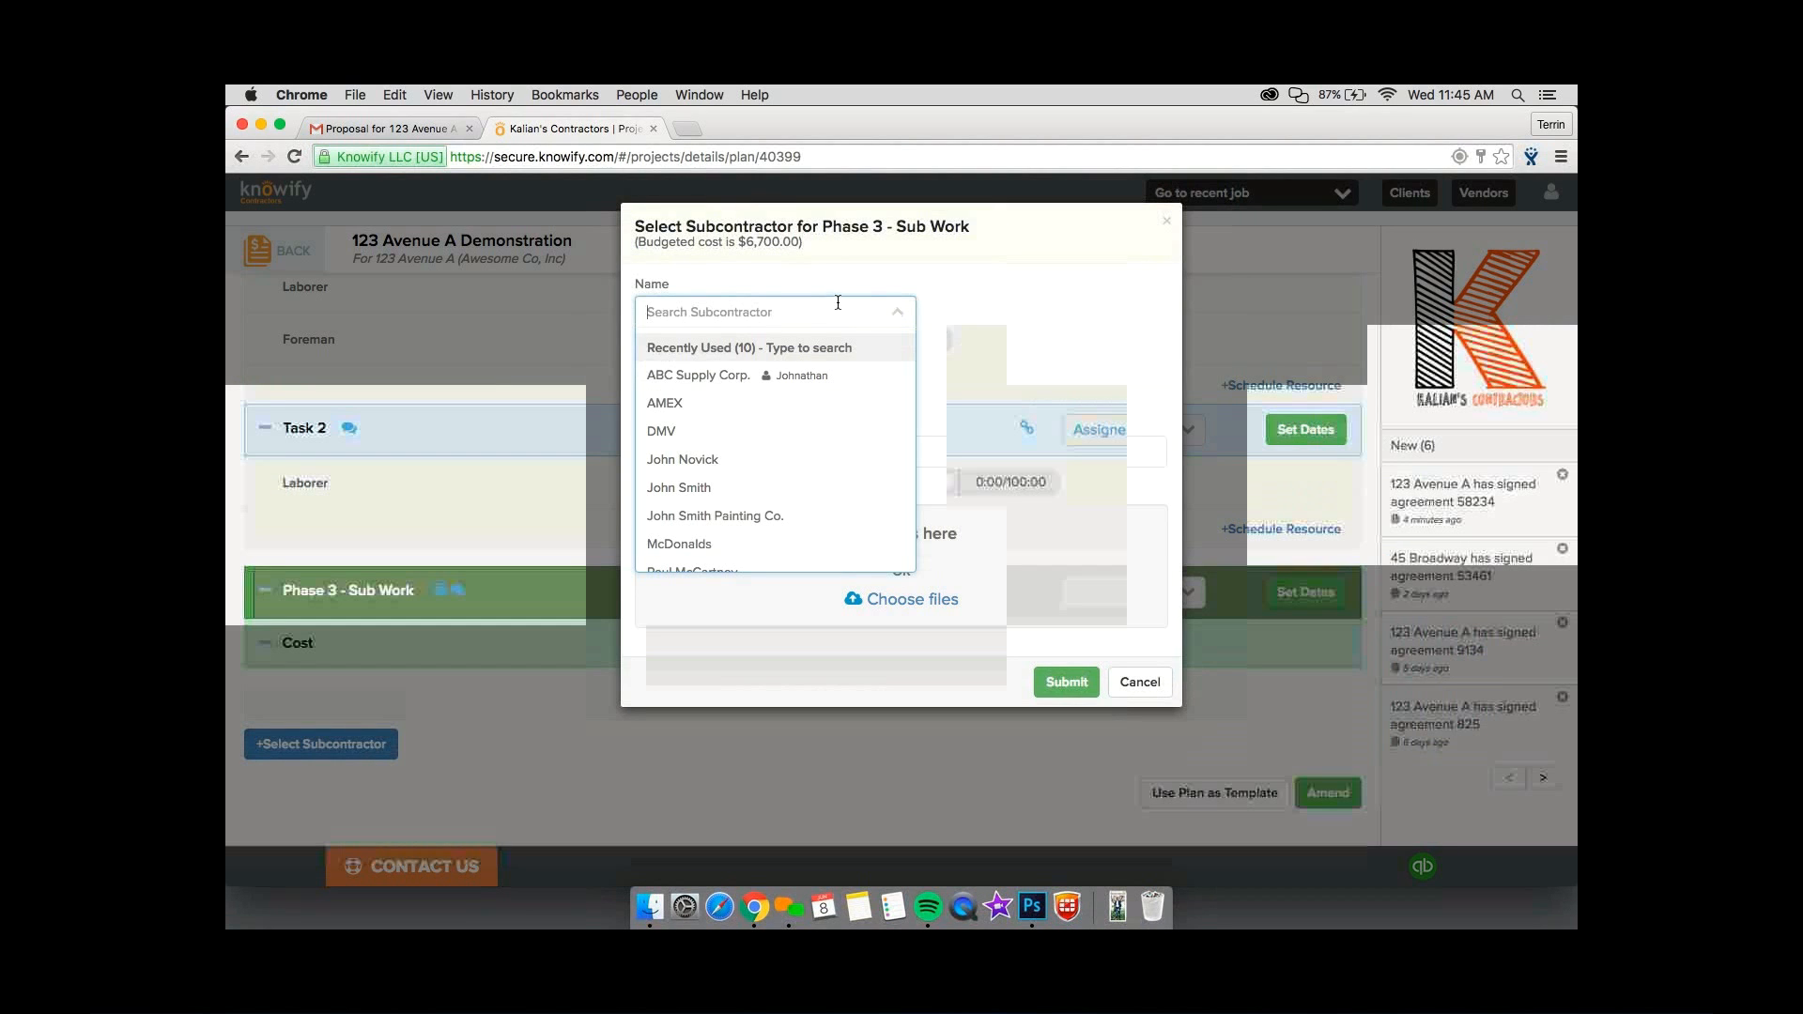
click(802, 518)
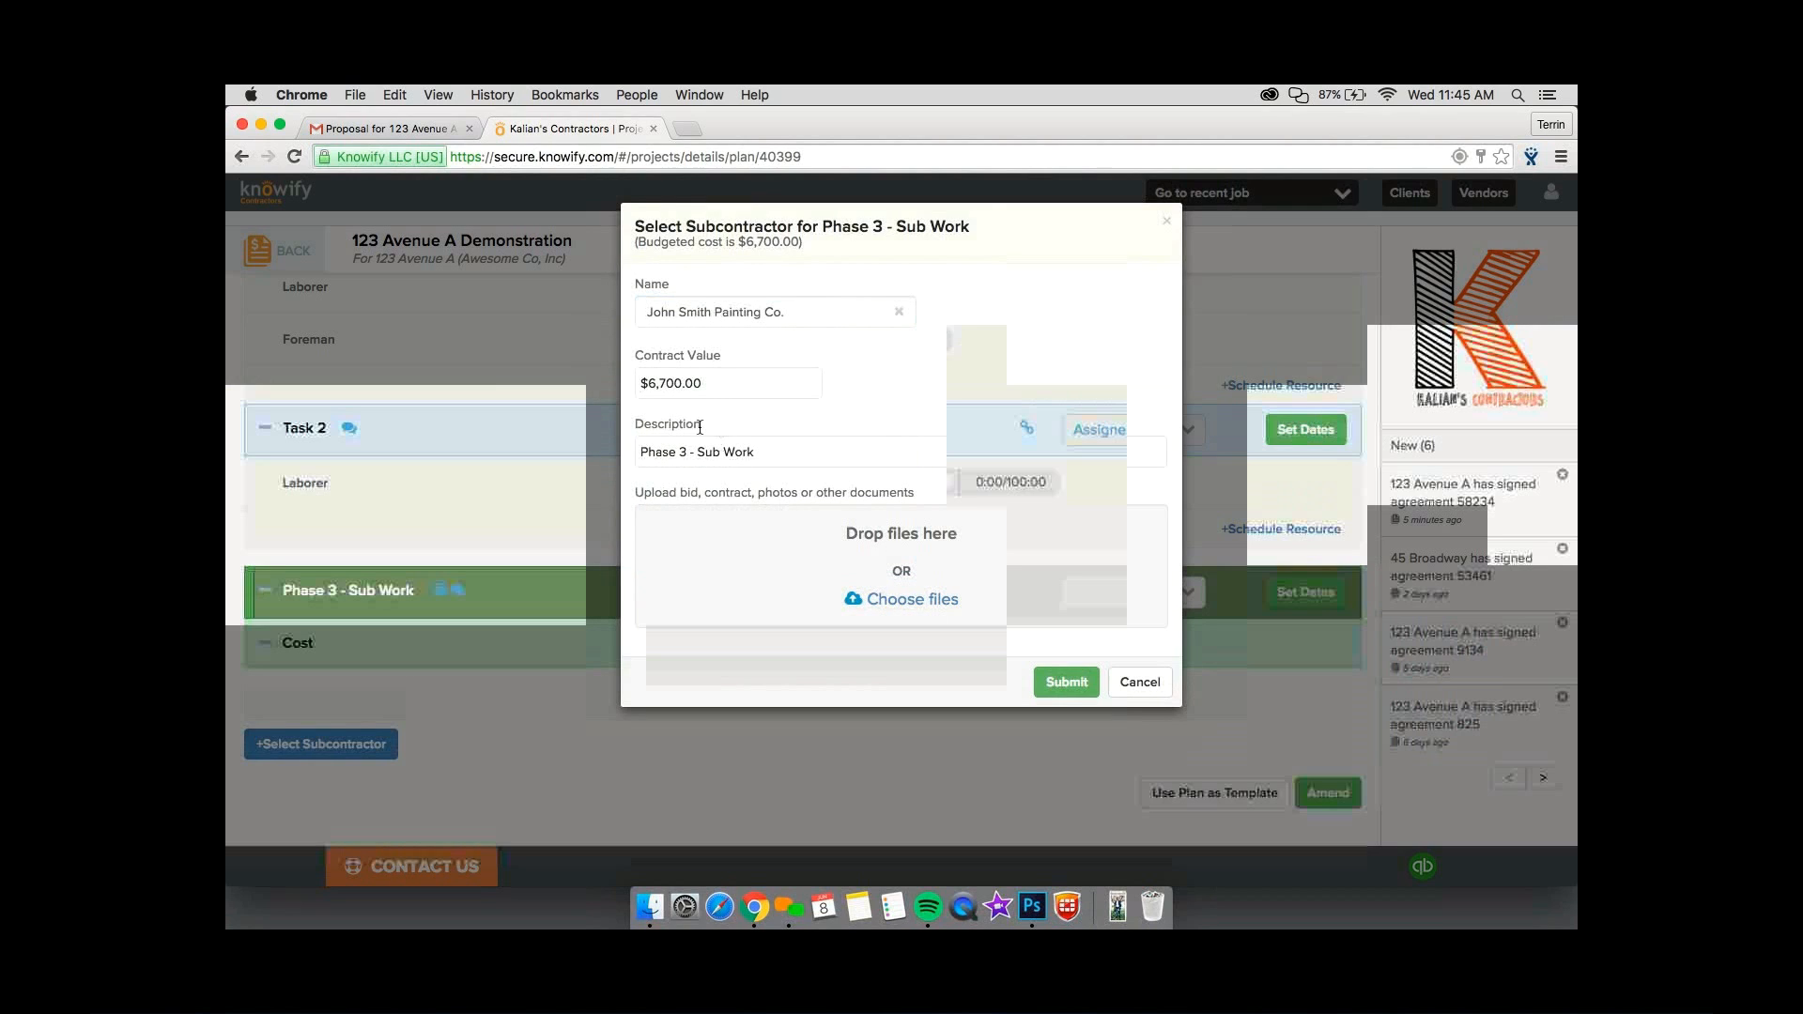
drag(726, 388, 534, 383)
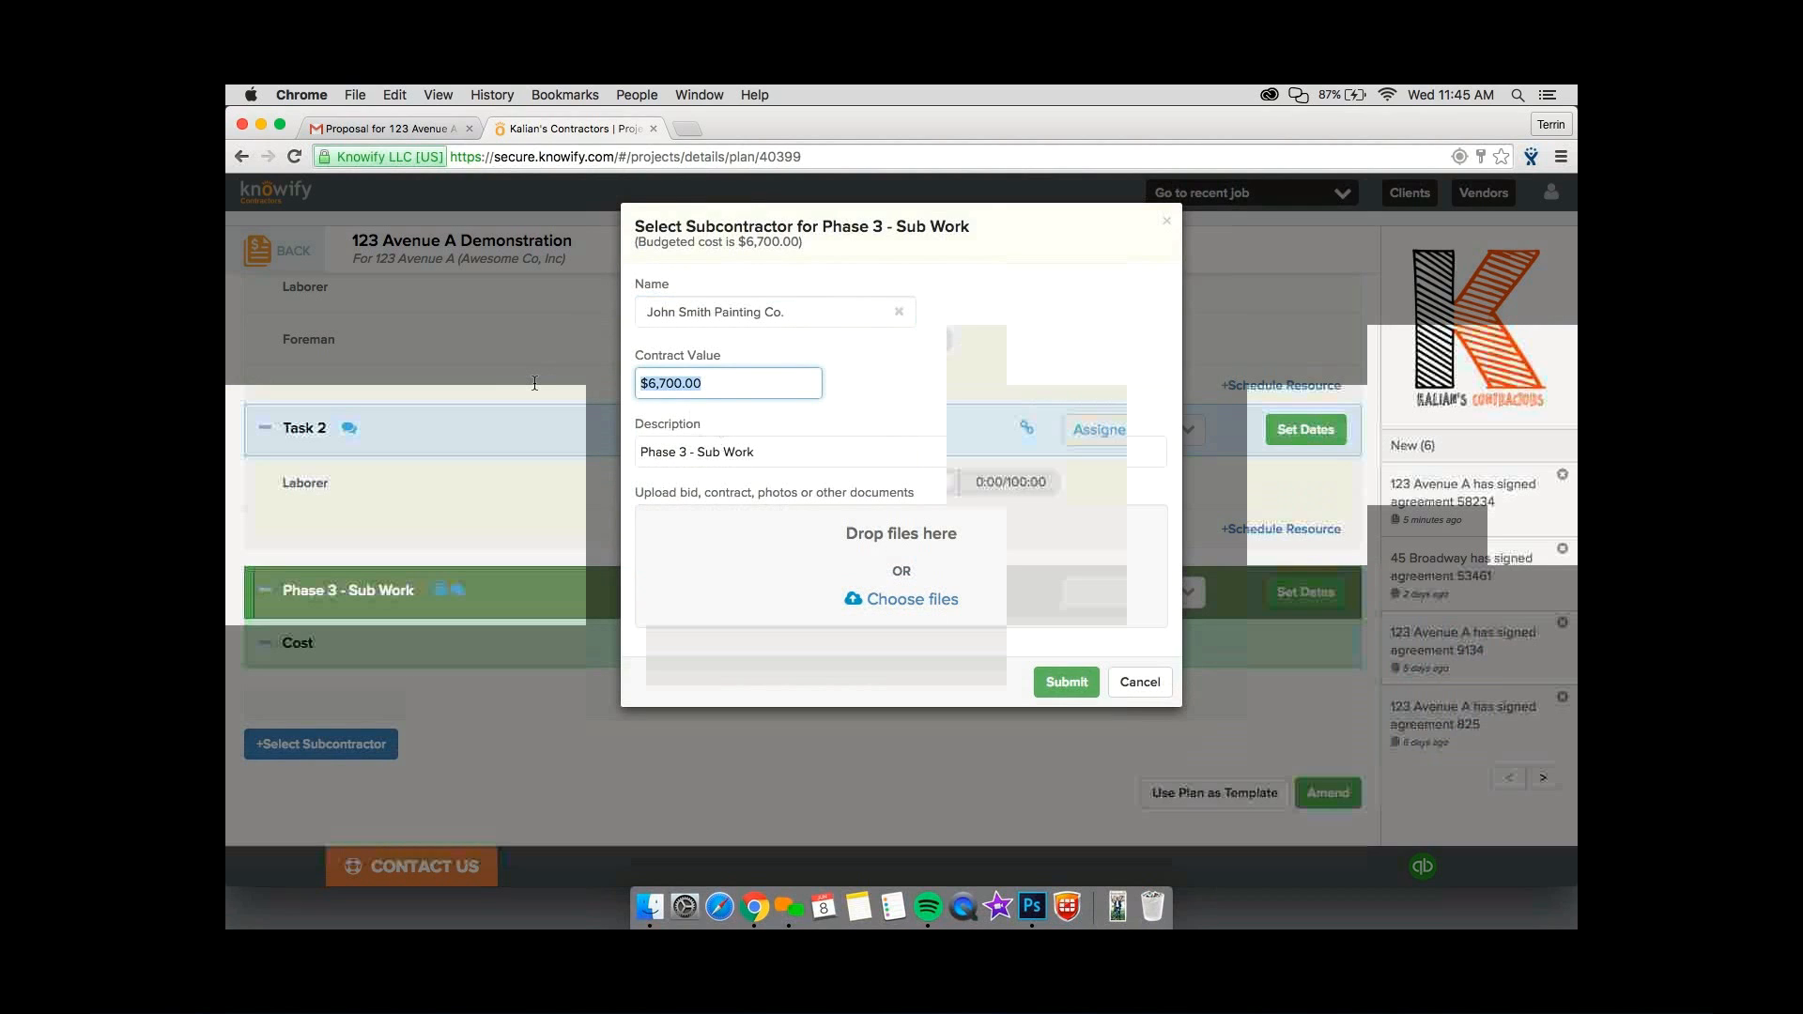
text(6500)
click(859, 331)
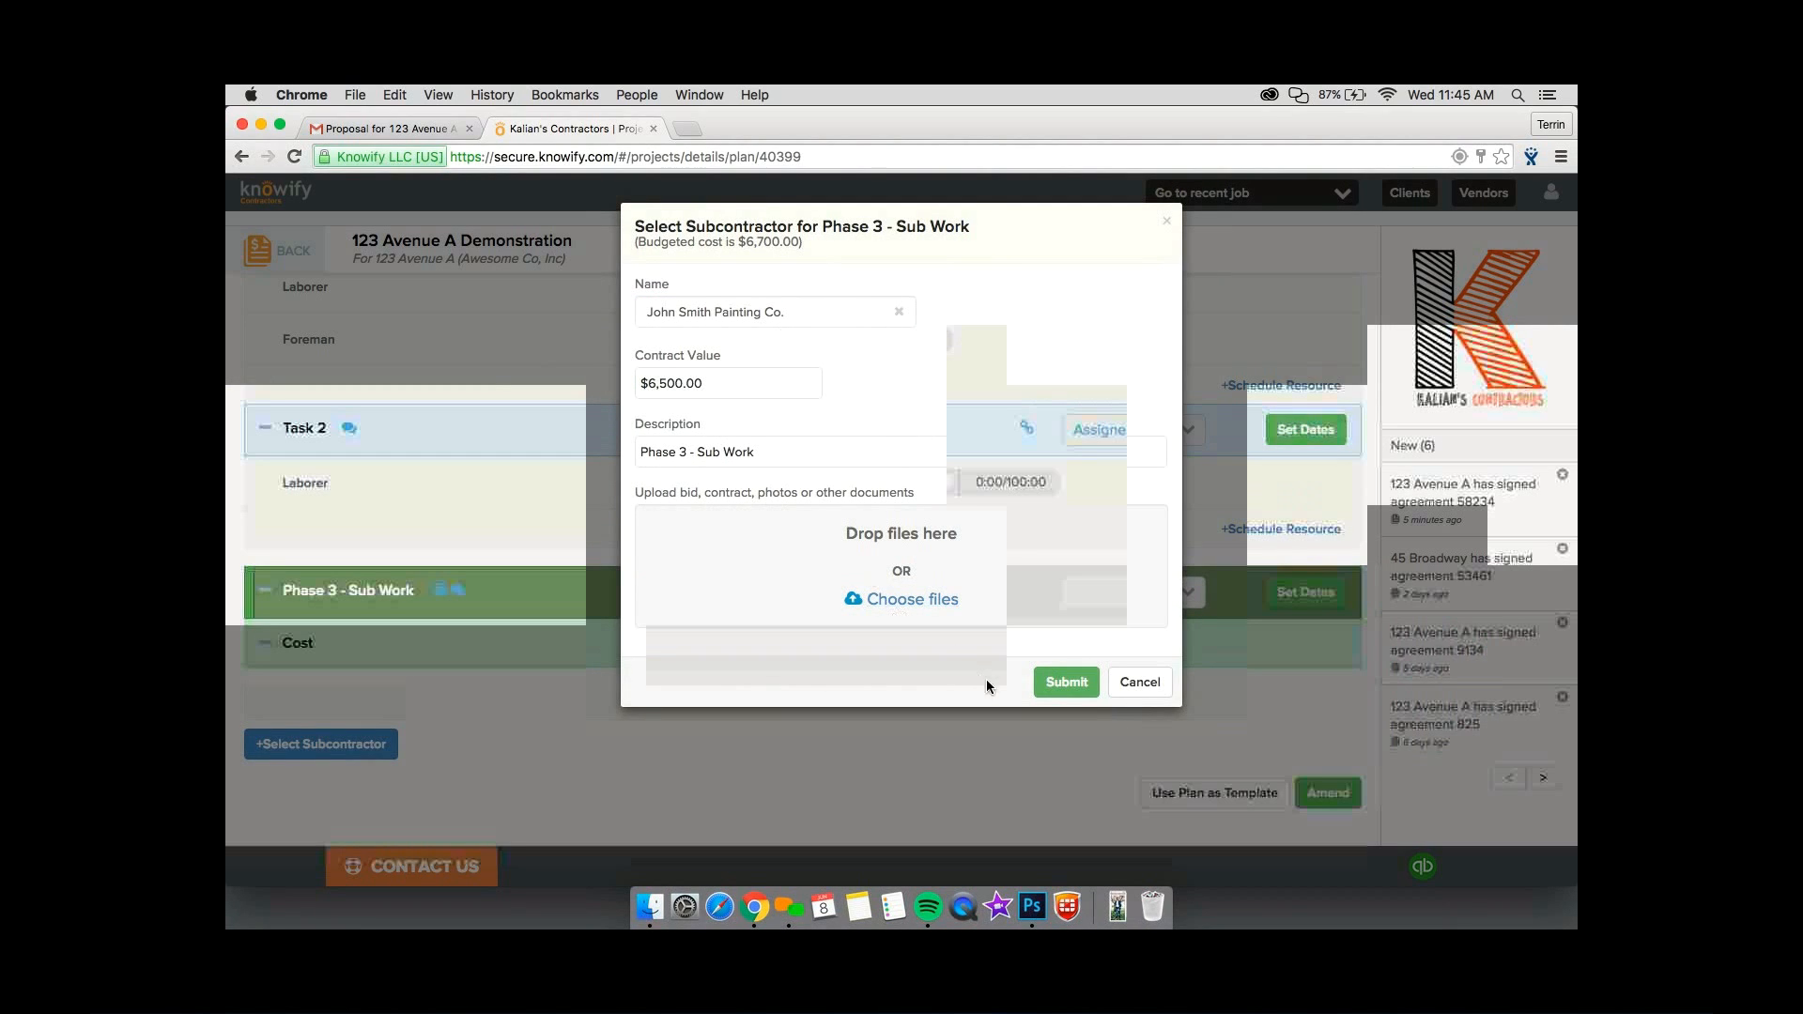
click(1084, 688)
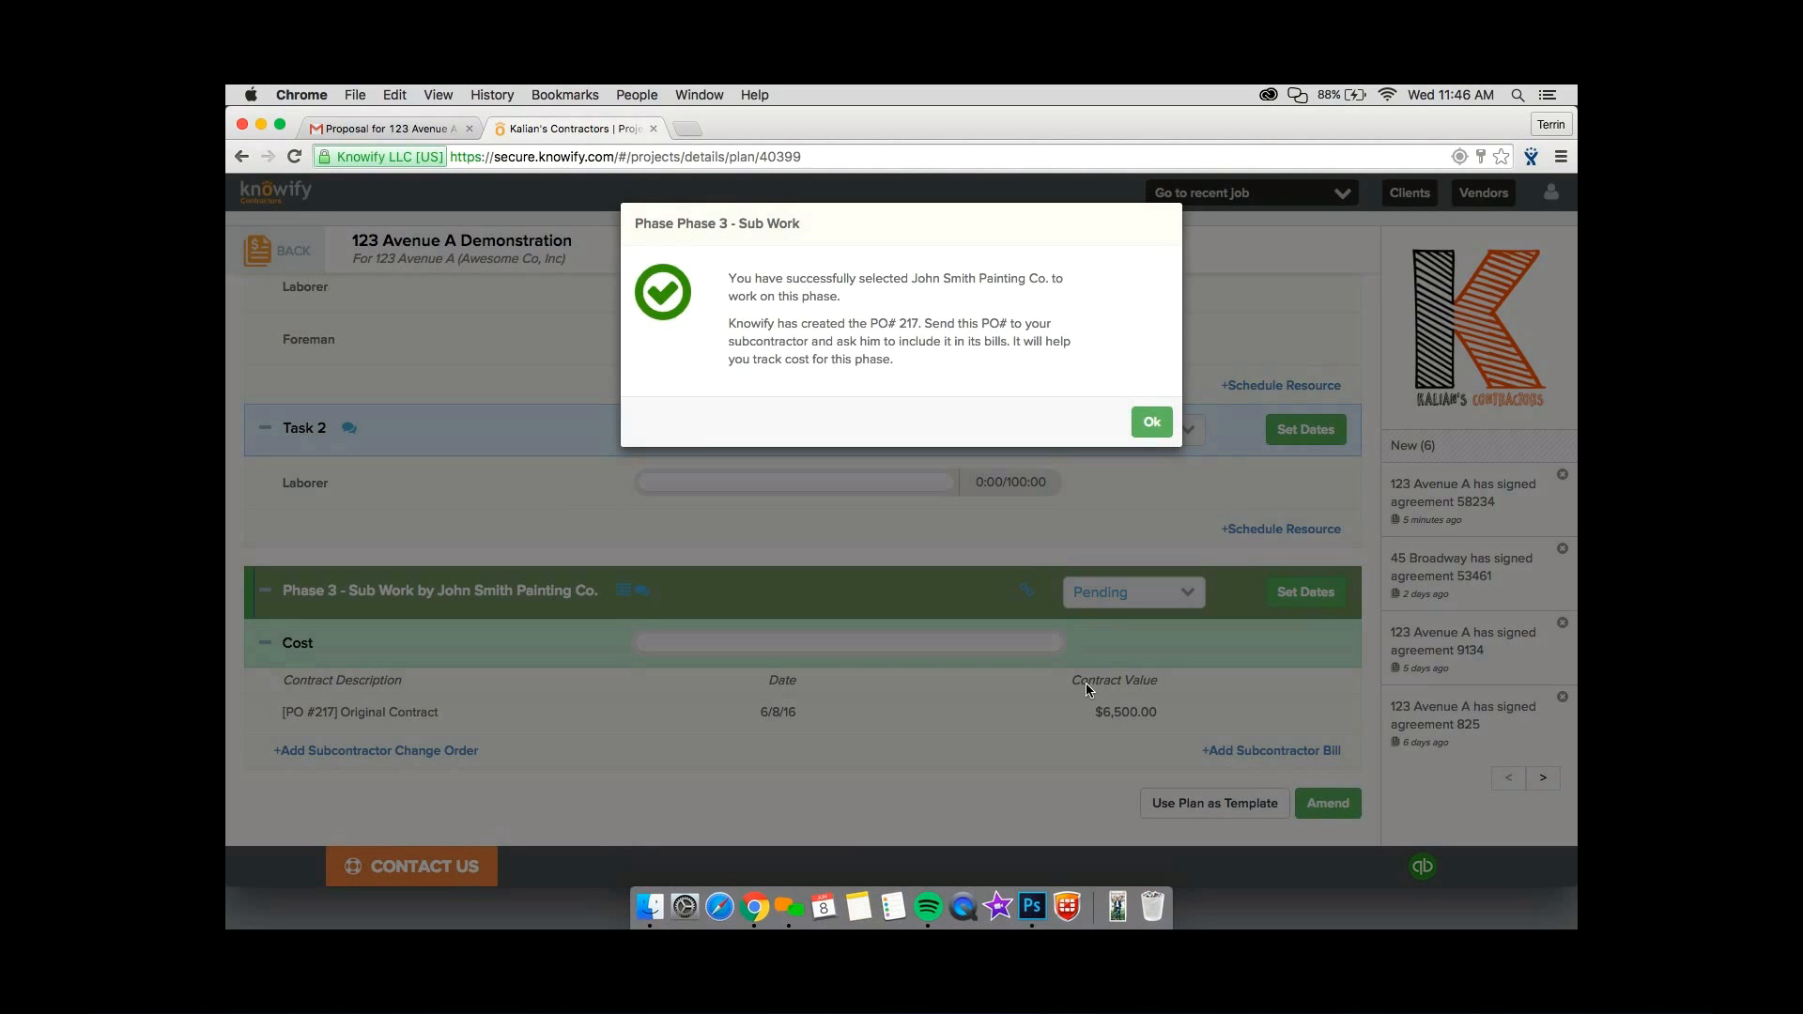
click(1154, 421)
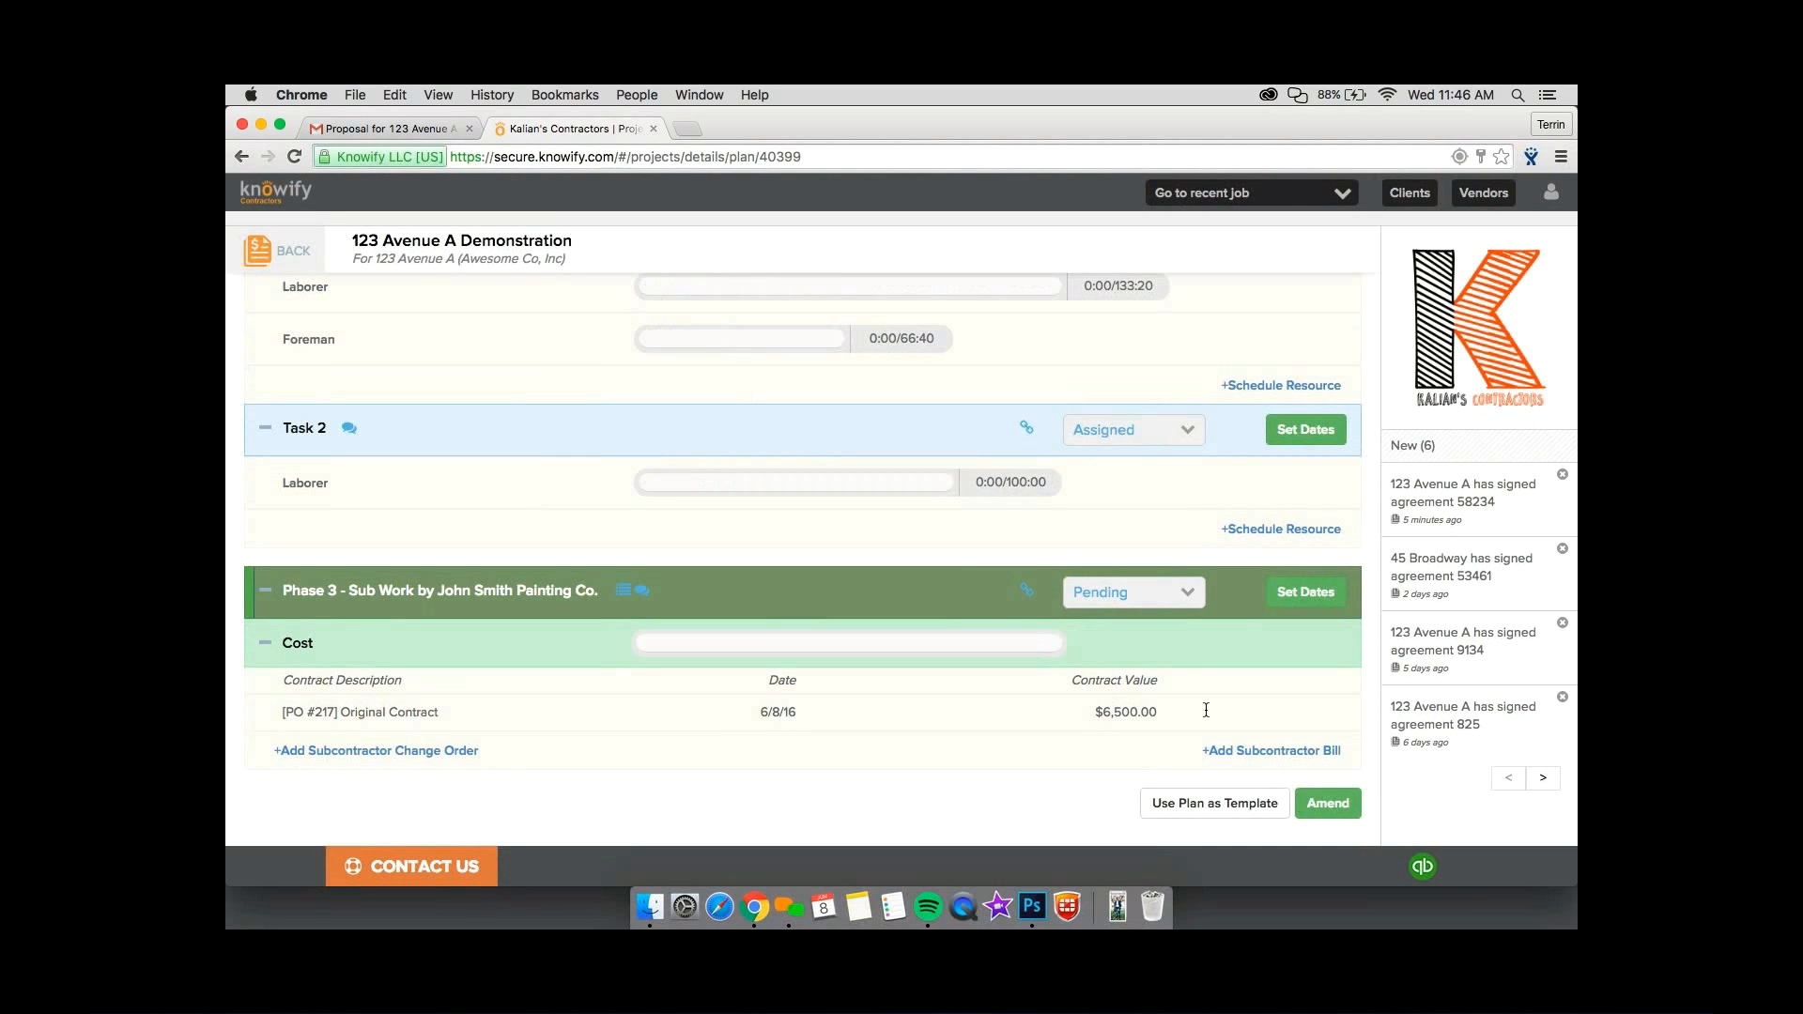
Start a purchase order for Phase 1's lumber studs, nails and OSB sheets with ABC Supply Corp. as the vendor.
scroll(1206, 710, up, 10)
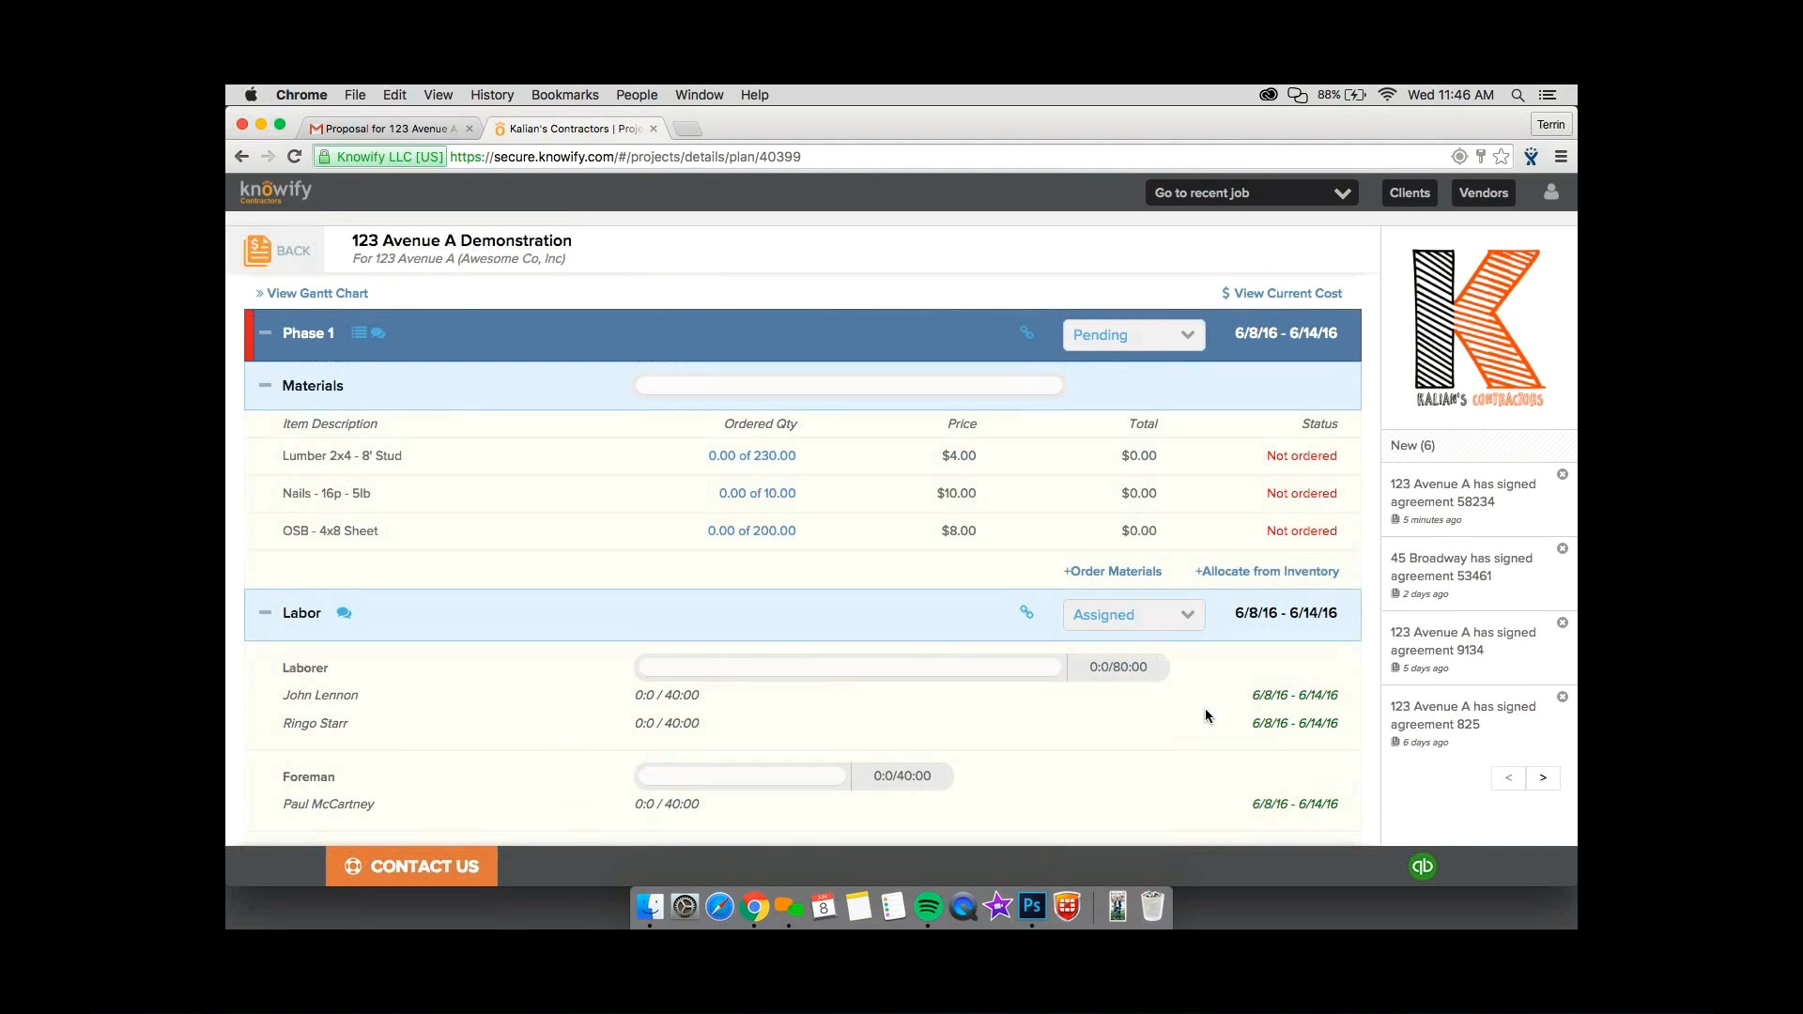
click(1083, 577)
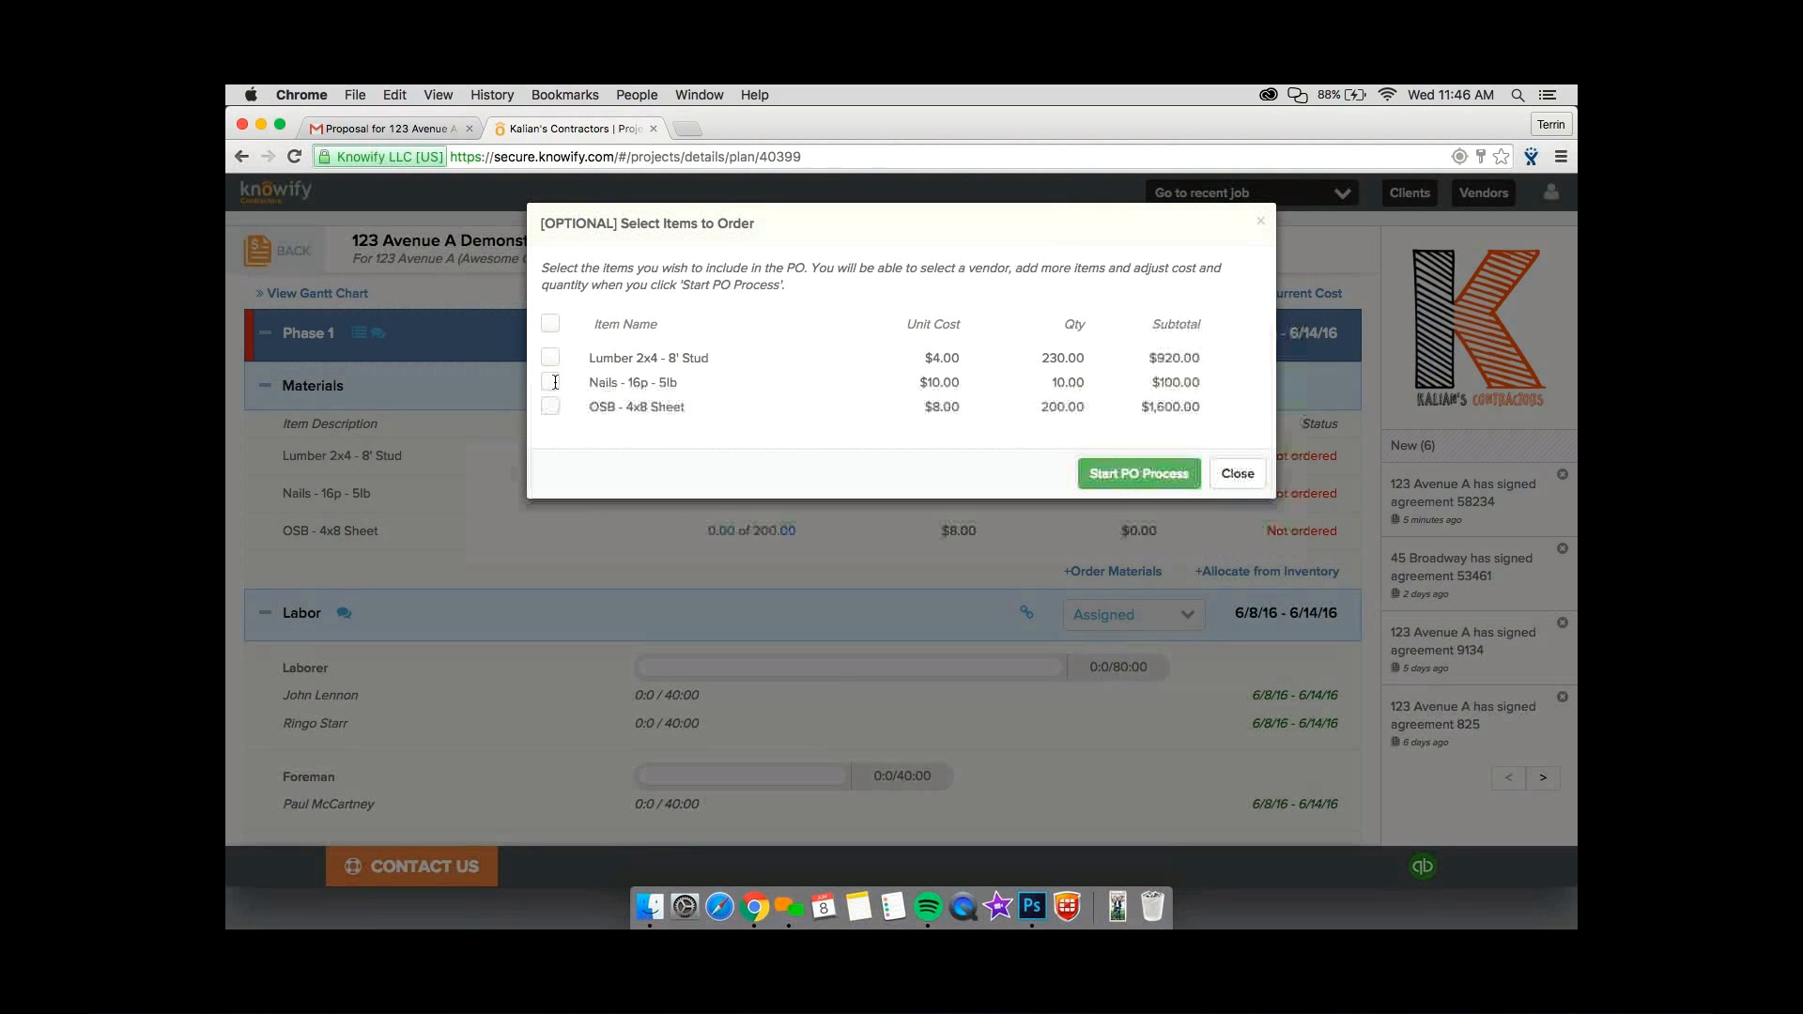
click(551, 357)
click(555, 384)
click(1125, 476)
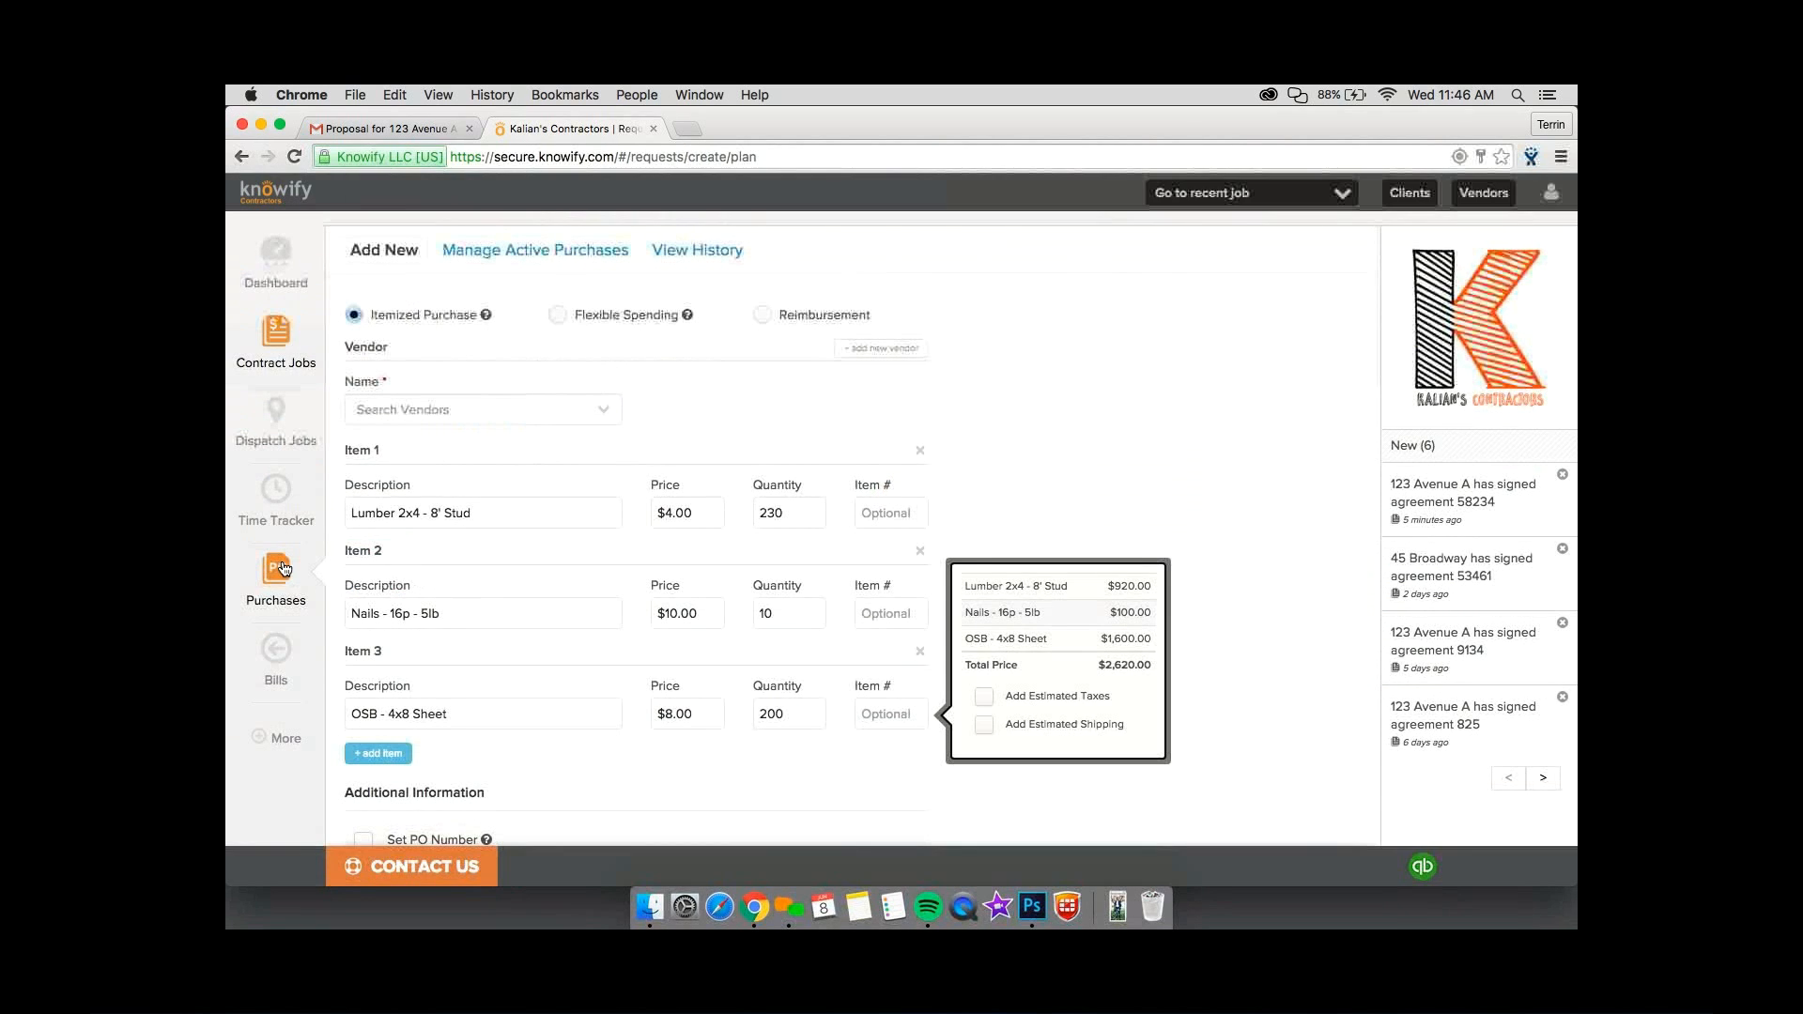
click(470, 410)
click(465, 471)
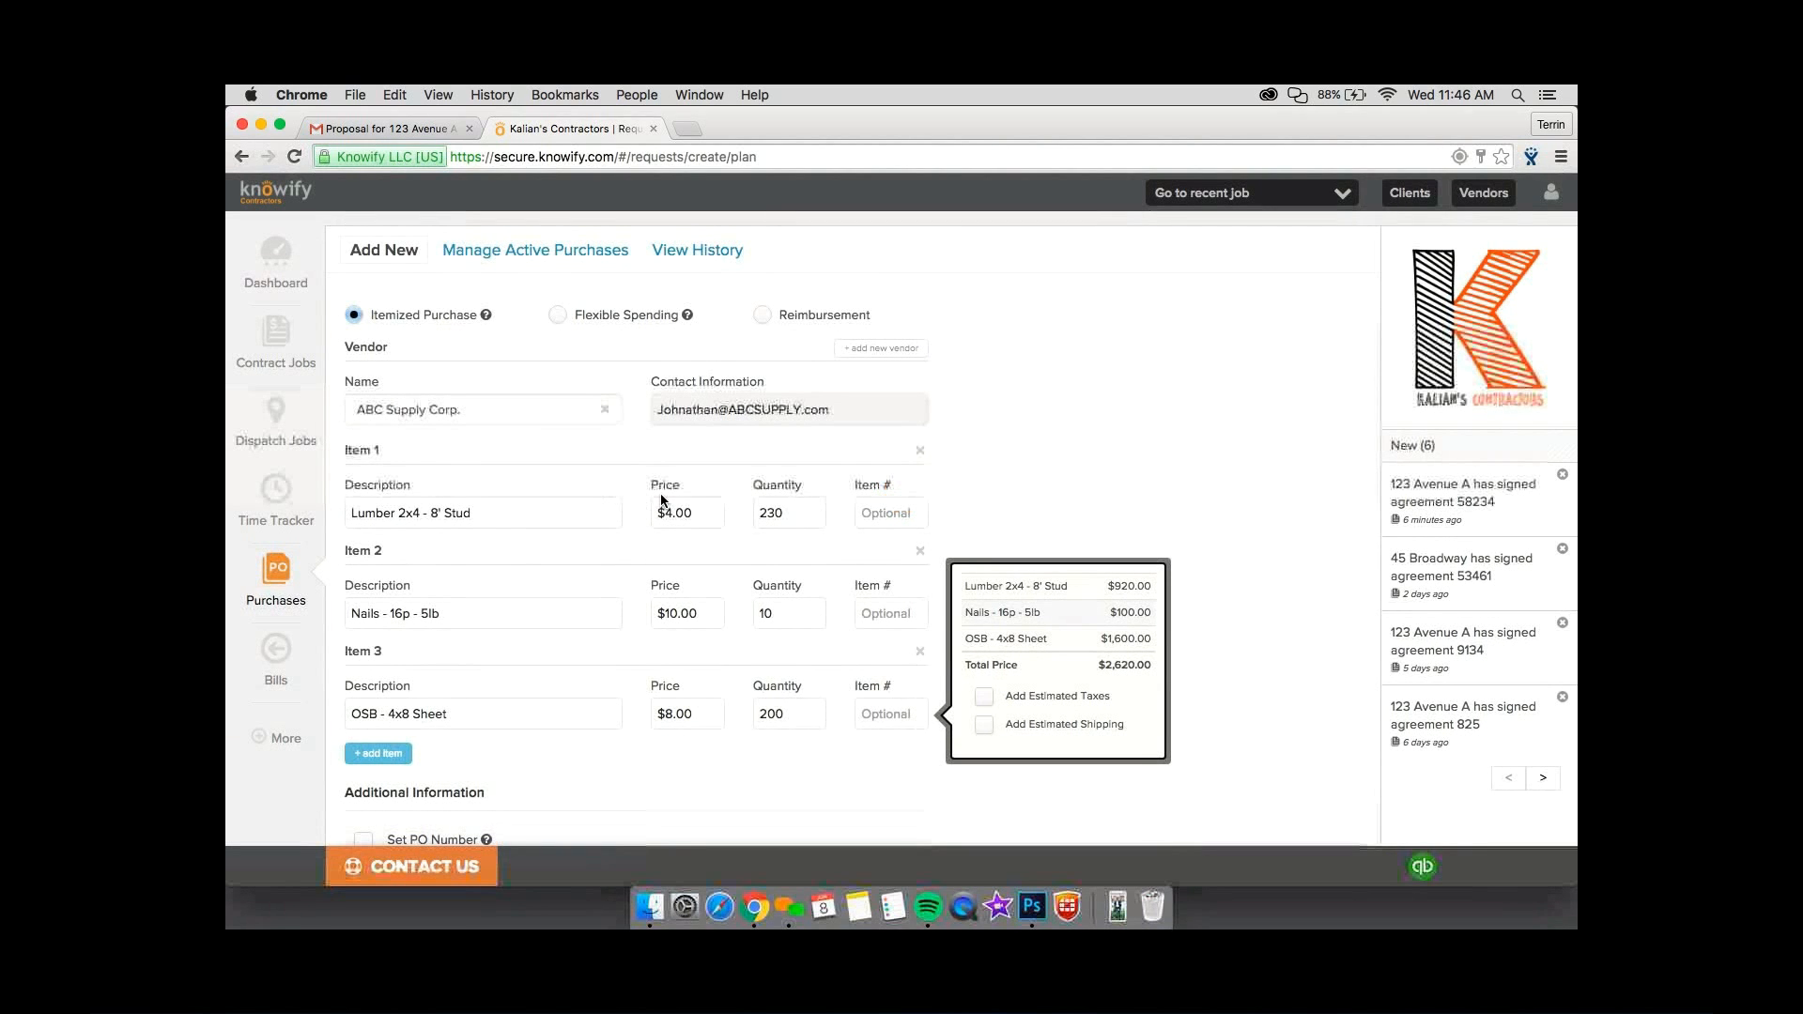
Set the purchase order quantities to 150 for the lumber, 5 for the nails and 100 for the OSB sheets.
double_click(765, 512)
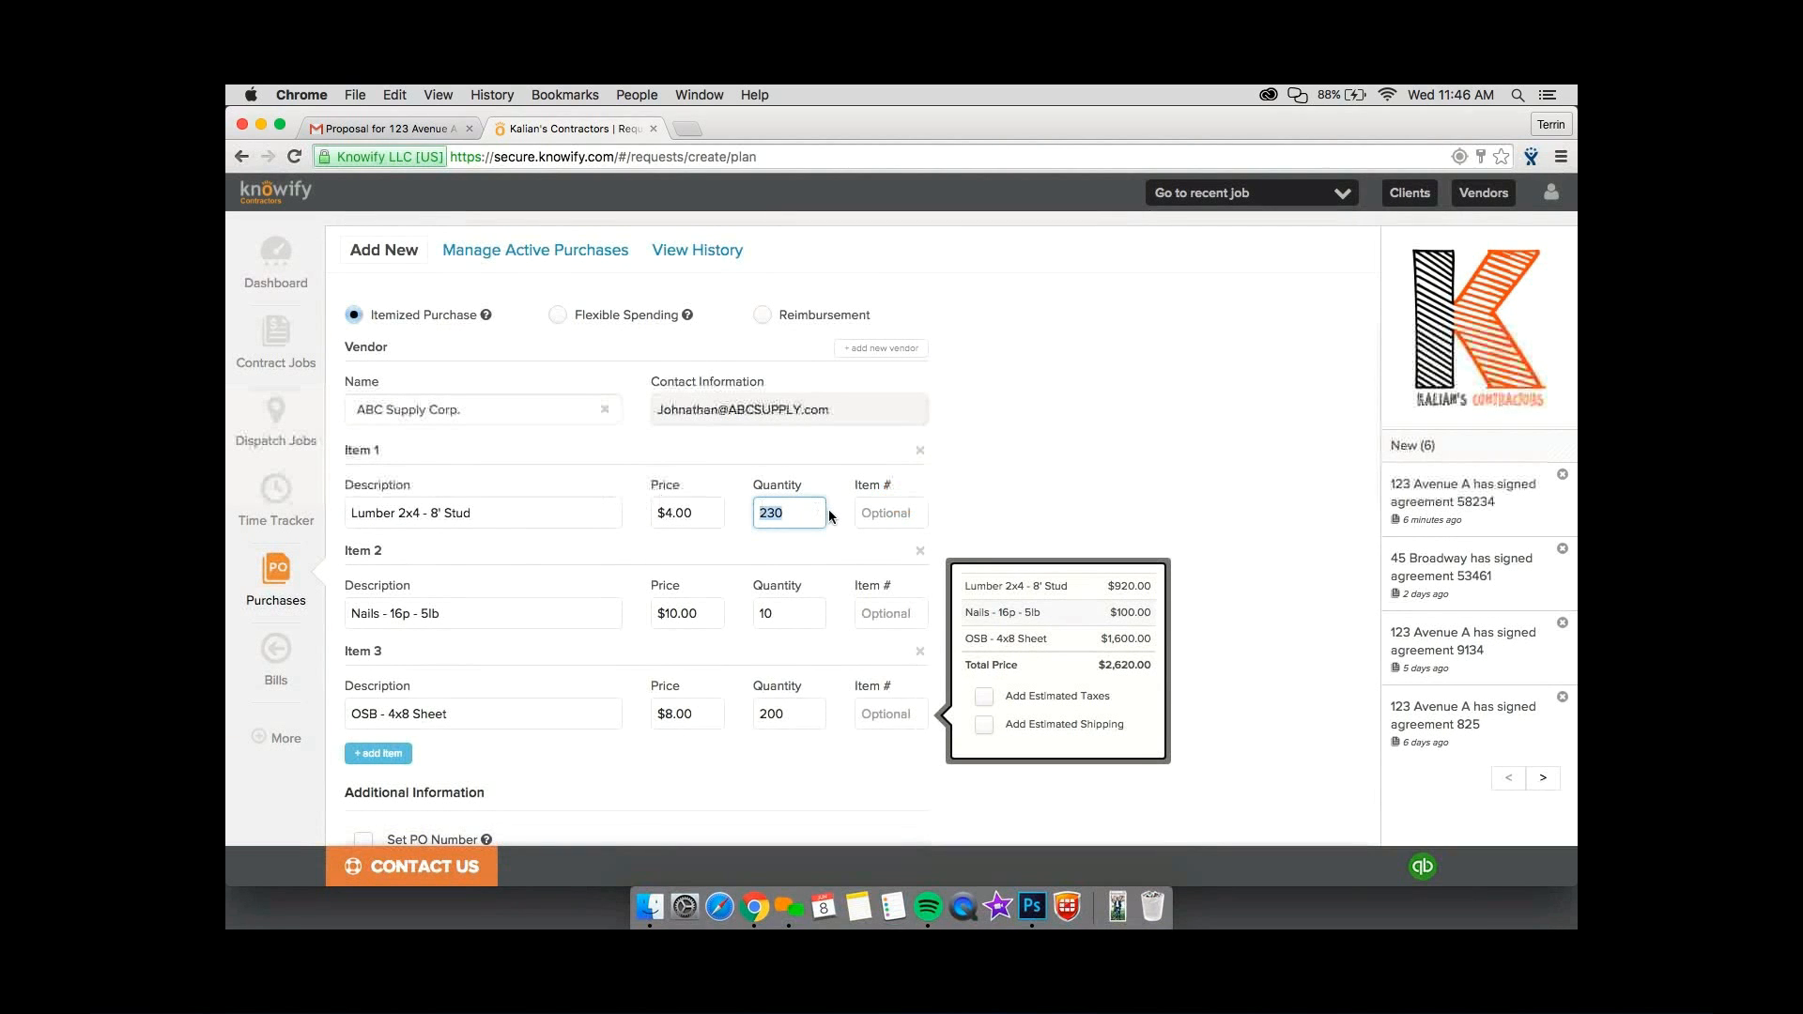
text(150)
click(797, 618)
key(BackSpace)
key(BackSpace)
text(5)
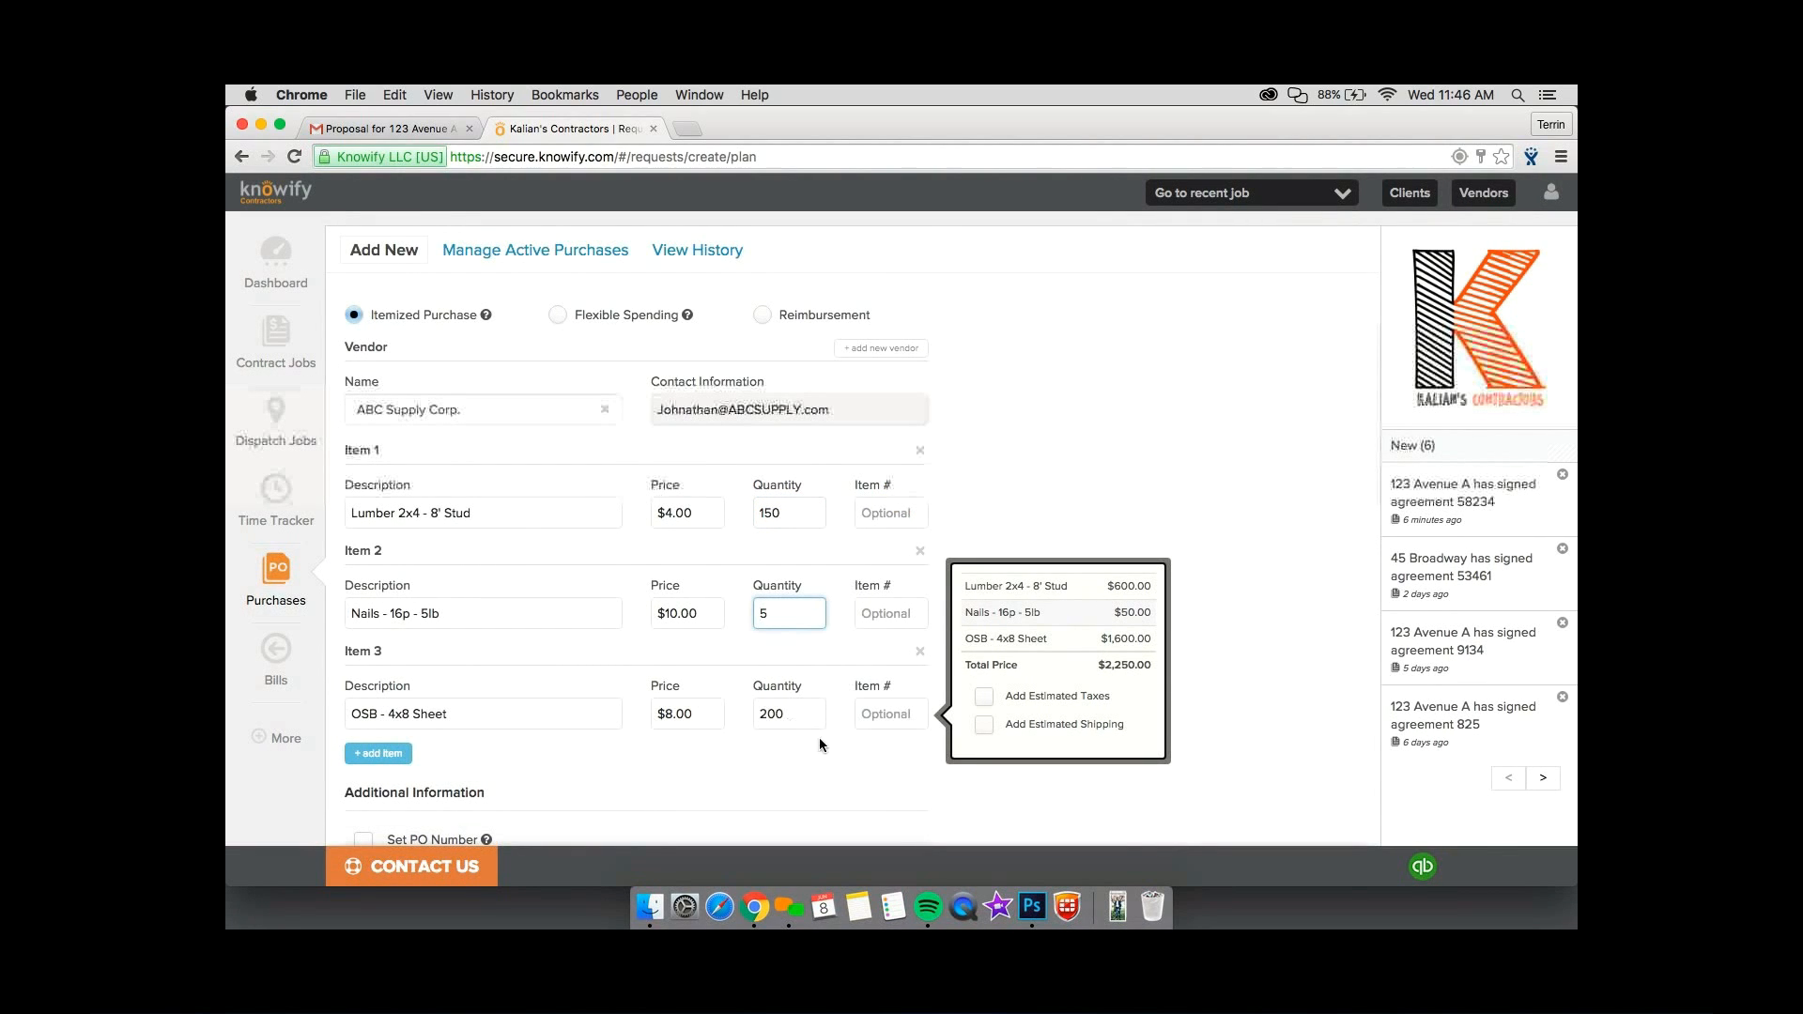
double_click(772, 714)
text(100)
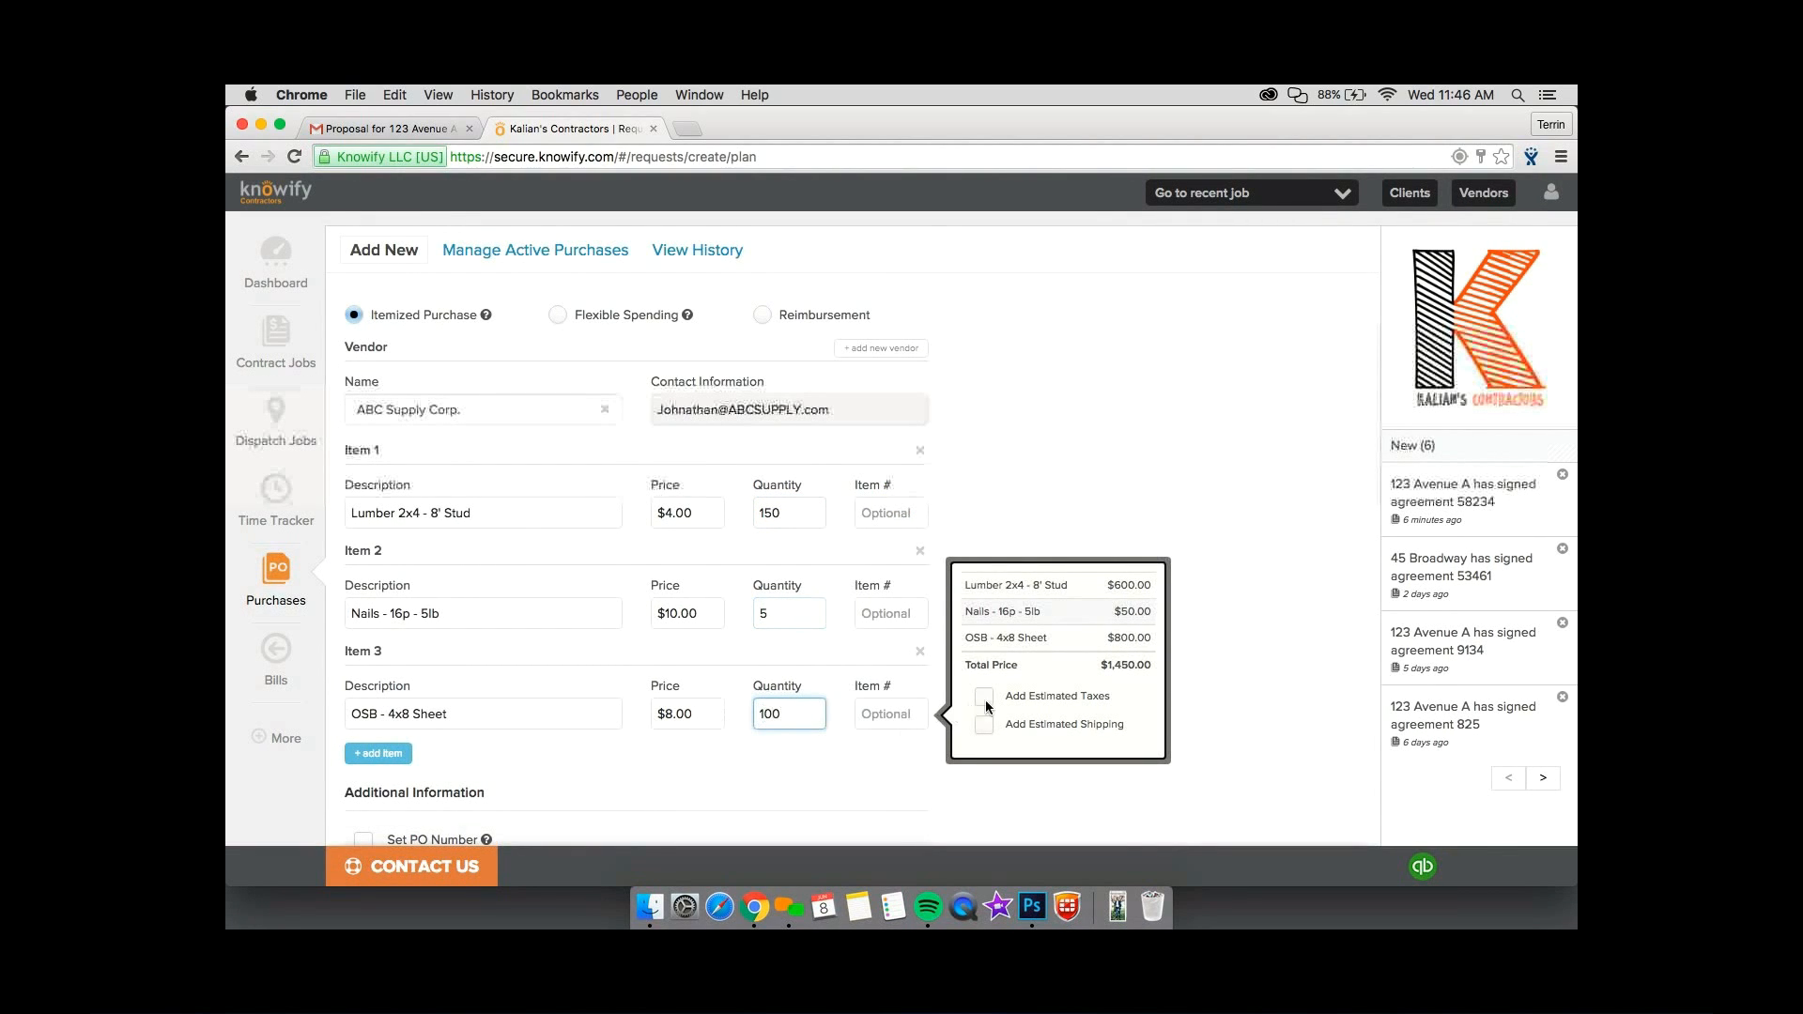
Add estimated taxes of 7% and estimated shipping of $100.00 to the purchase order.
click(985, 702)
text(7)
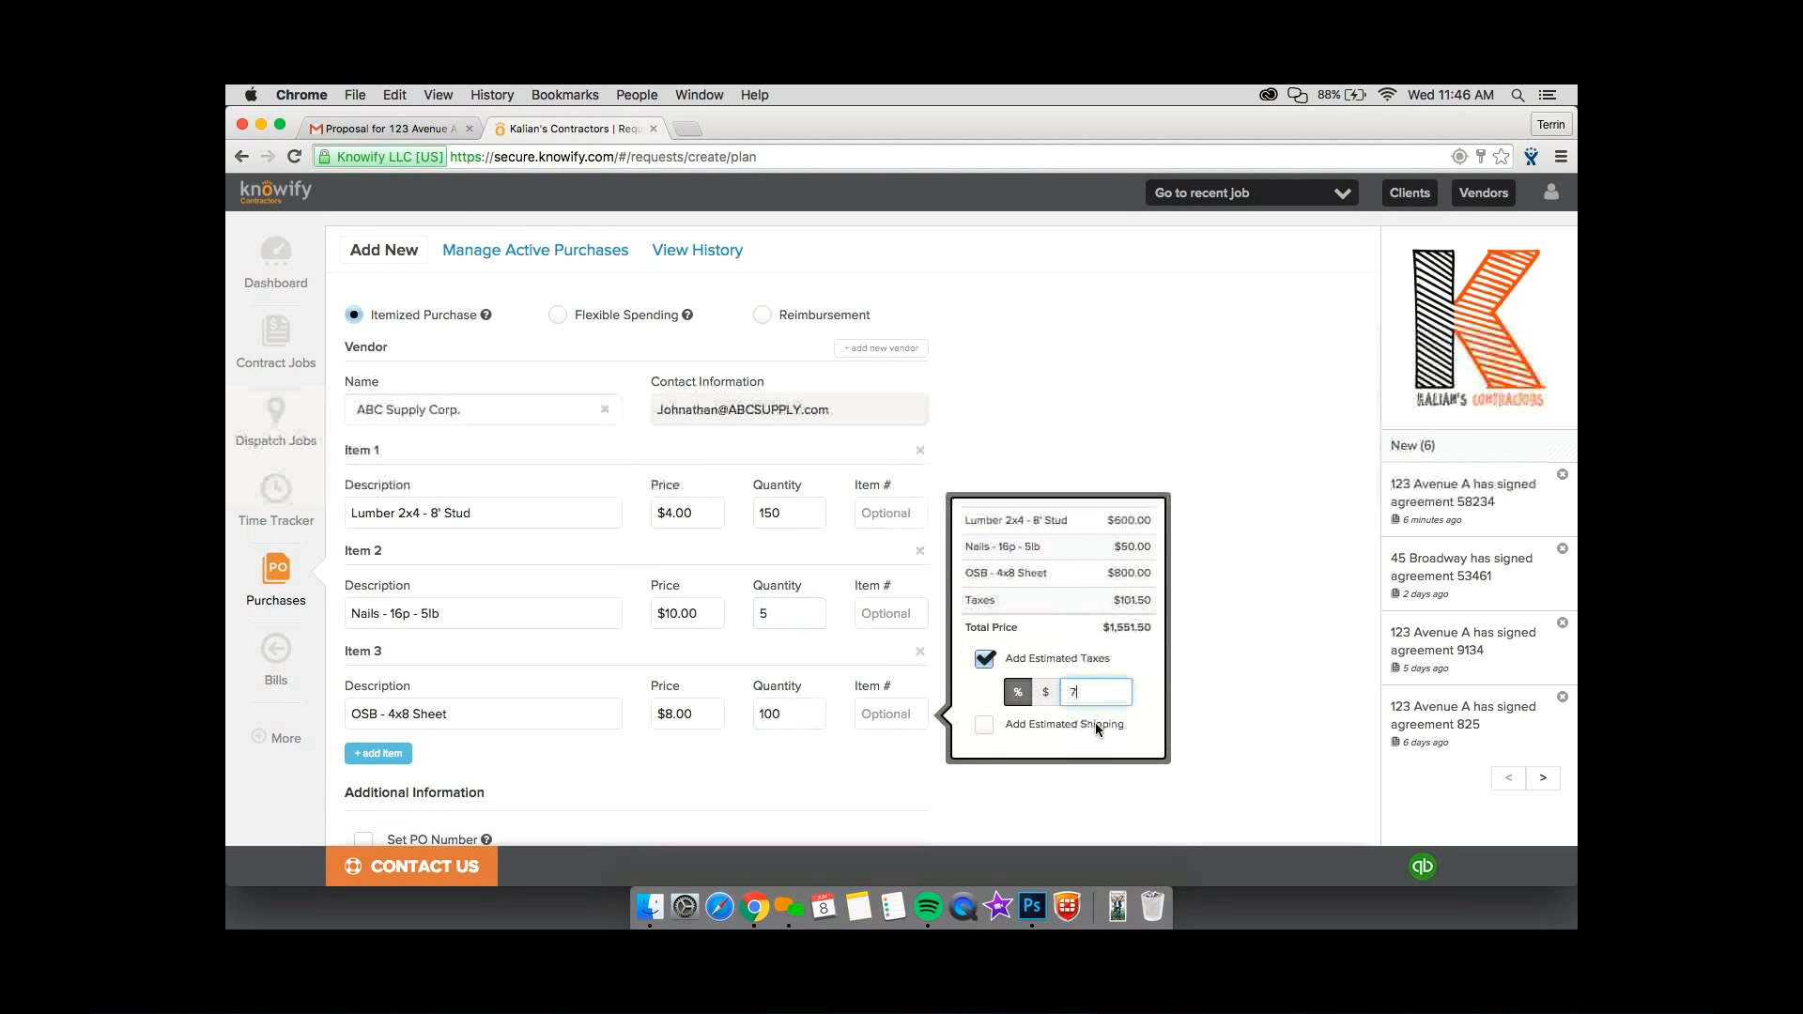
click(986, 727)
text(100)
click(1214, 709)
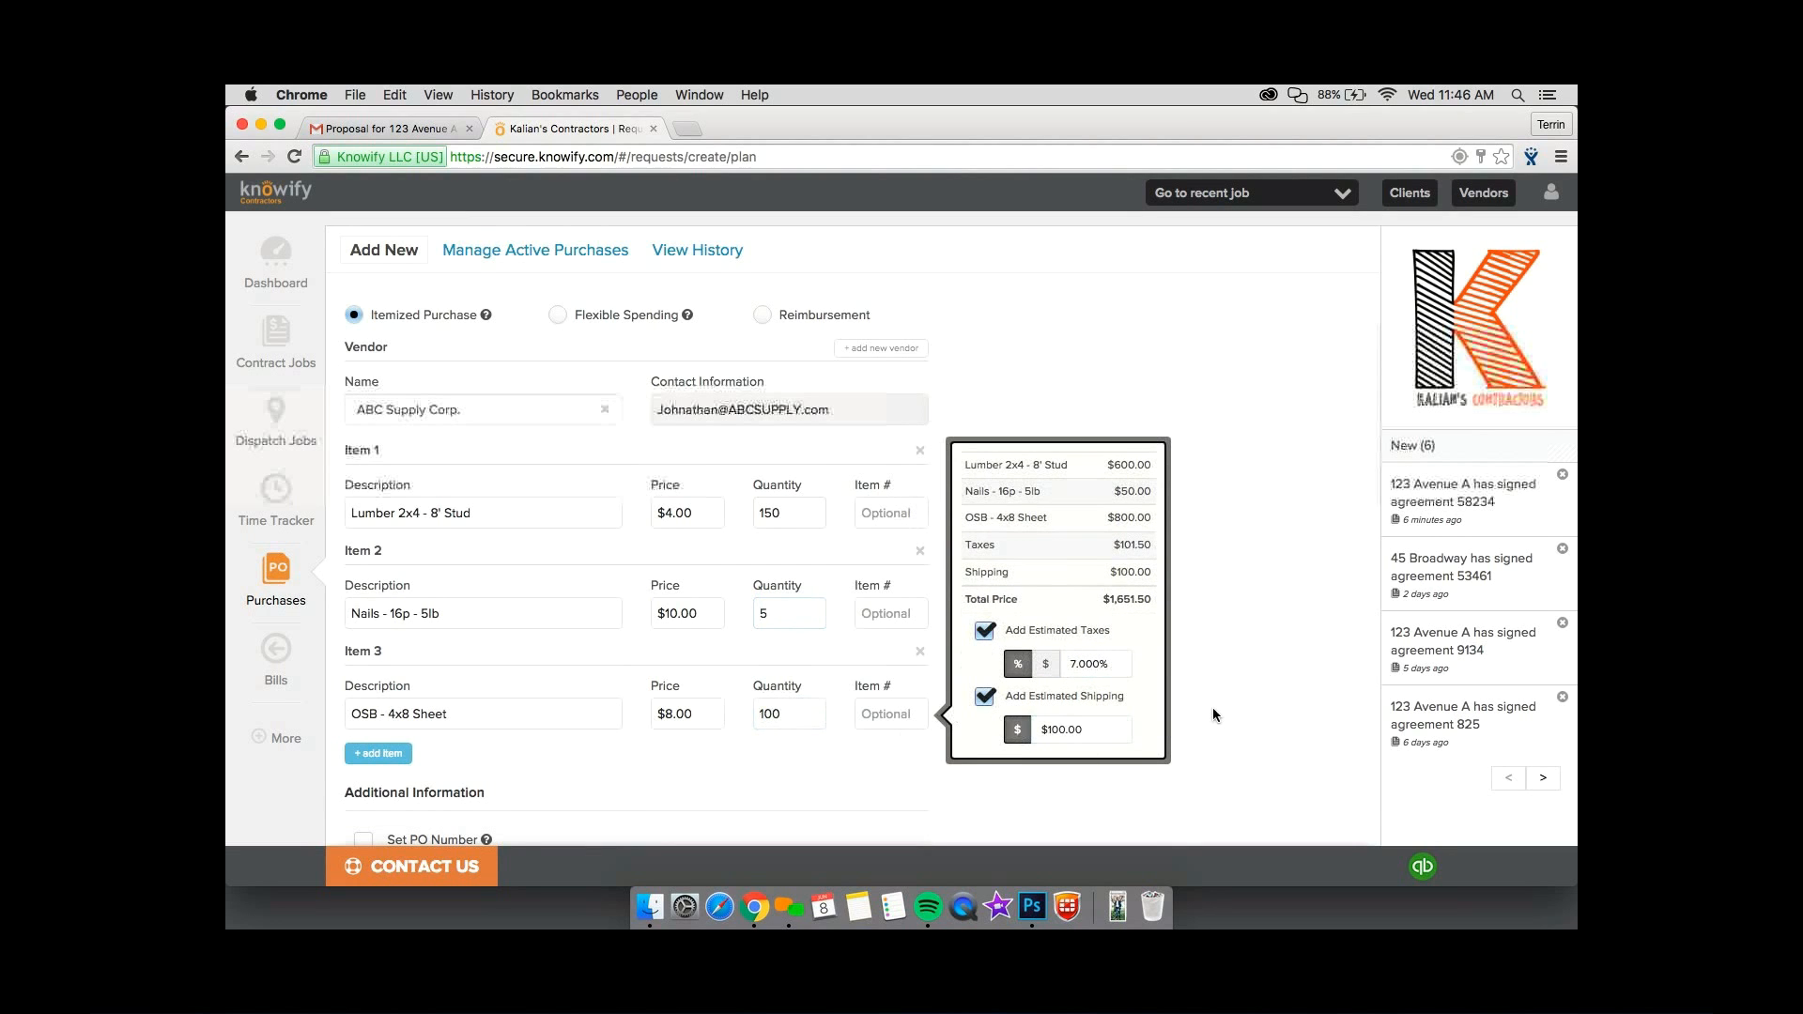
Check the purchase order's Phase 1 job assignment and set its payment method to Vendor will invoice.
scroll(1209, 708, down, 4)
scroll(1208, 707, up, 3)
scroll(1208, 713, down, 3)
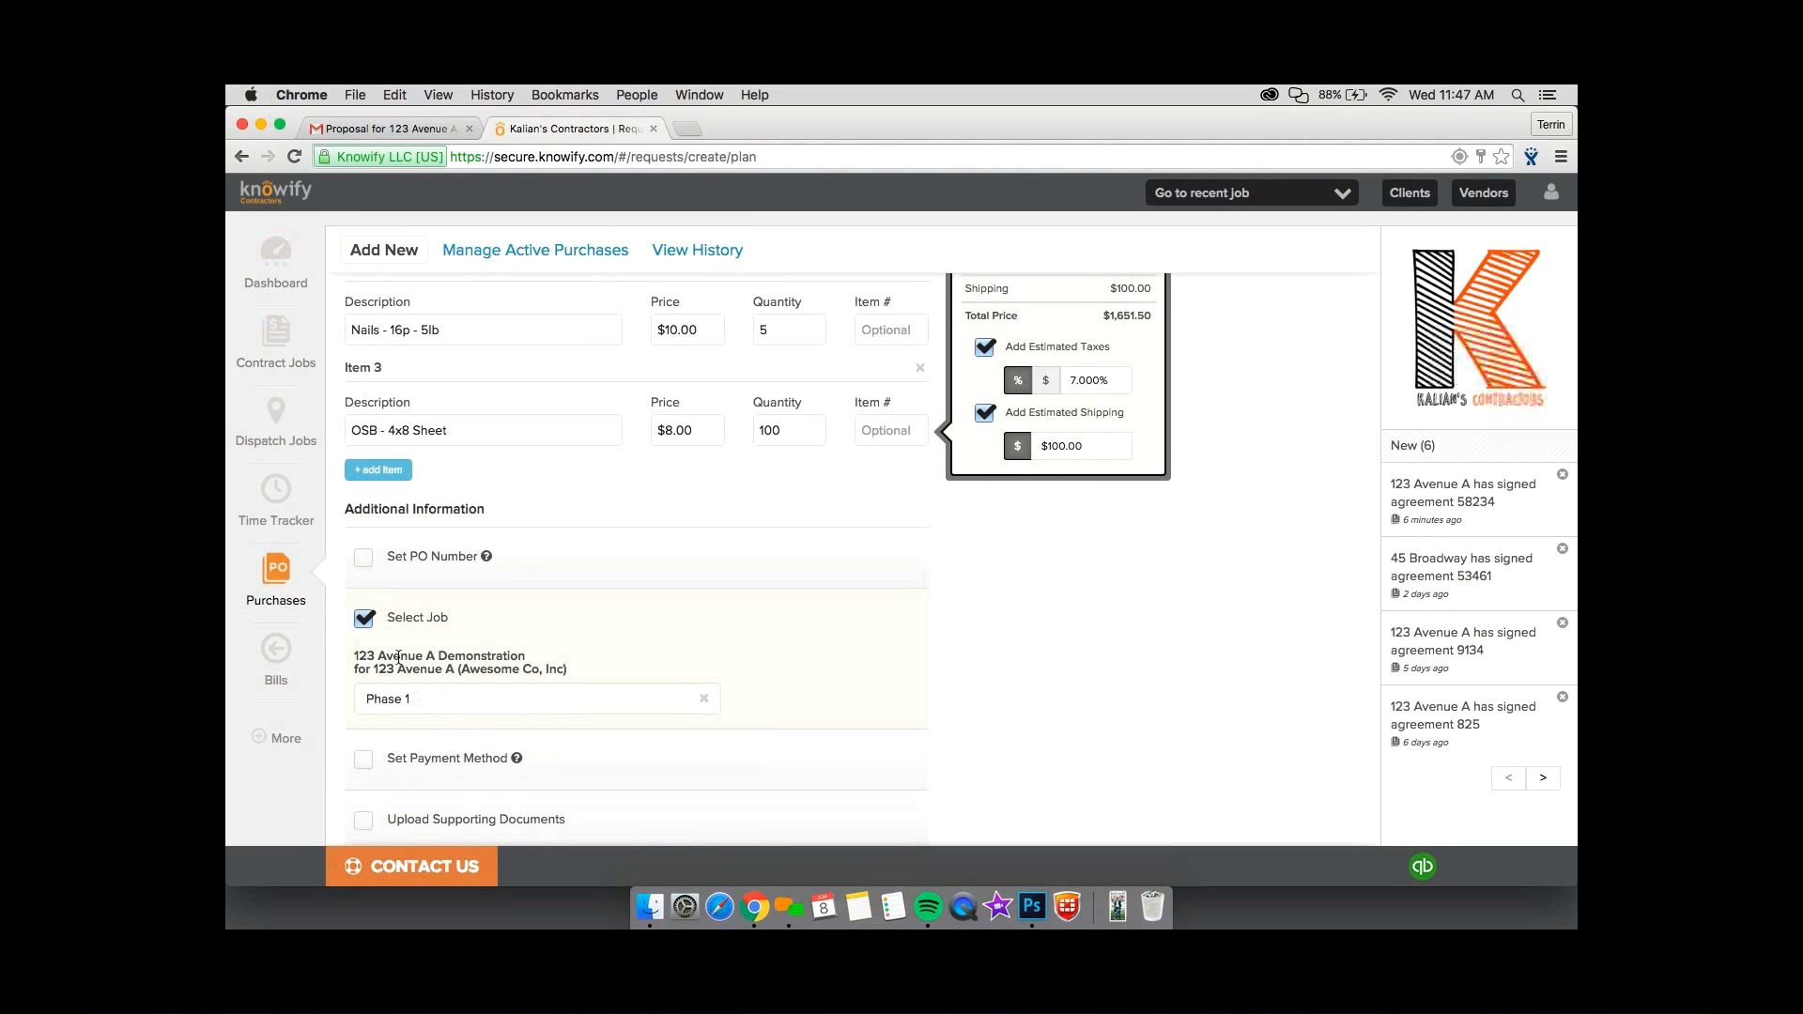
scroll(398, 658, down, 4)
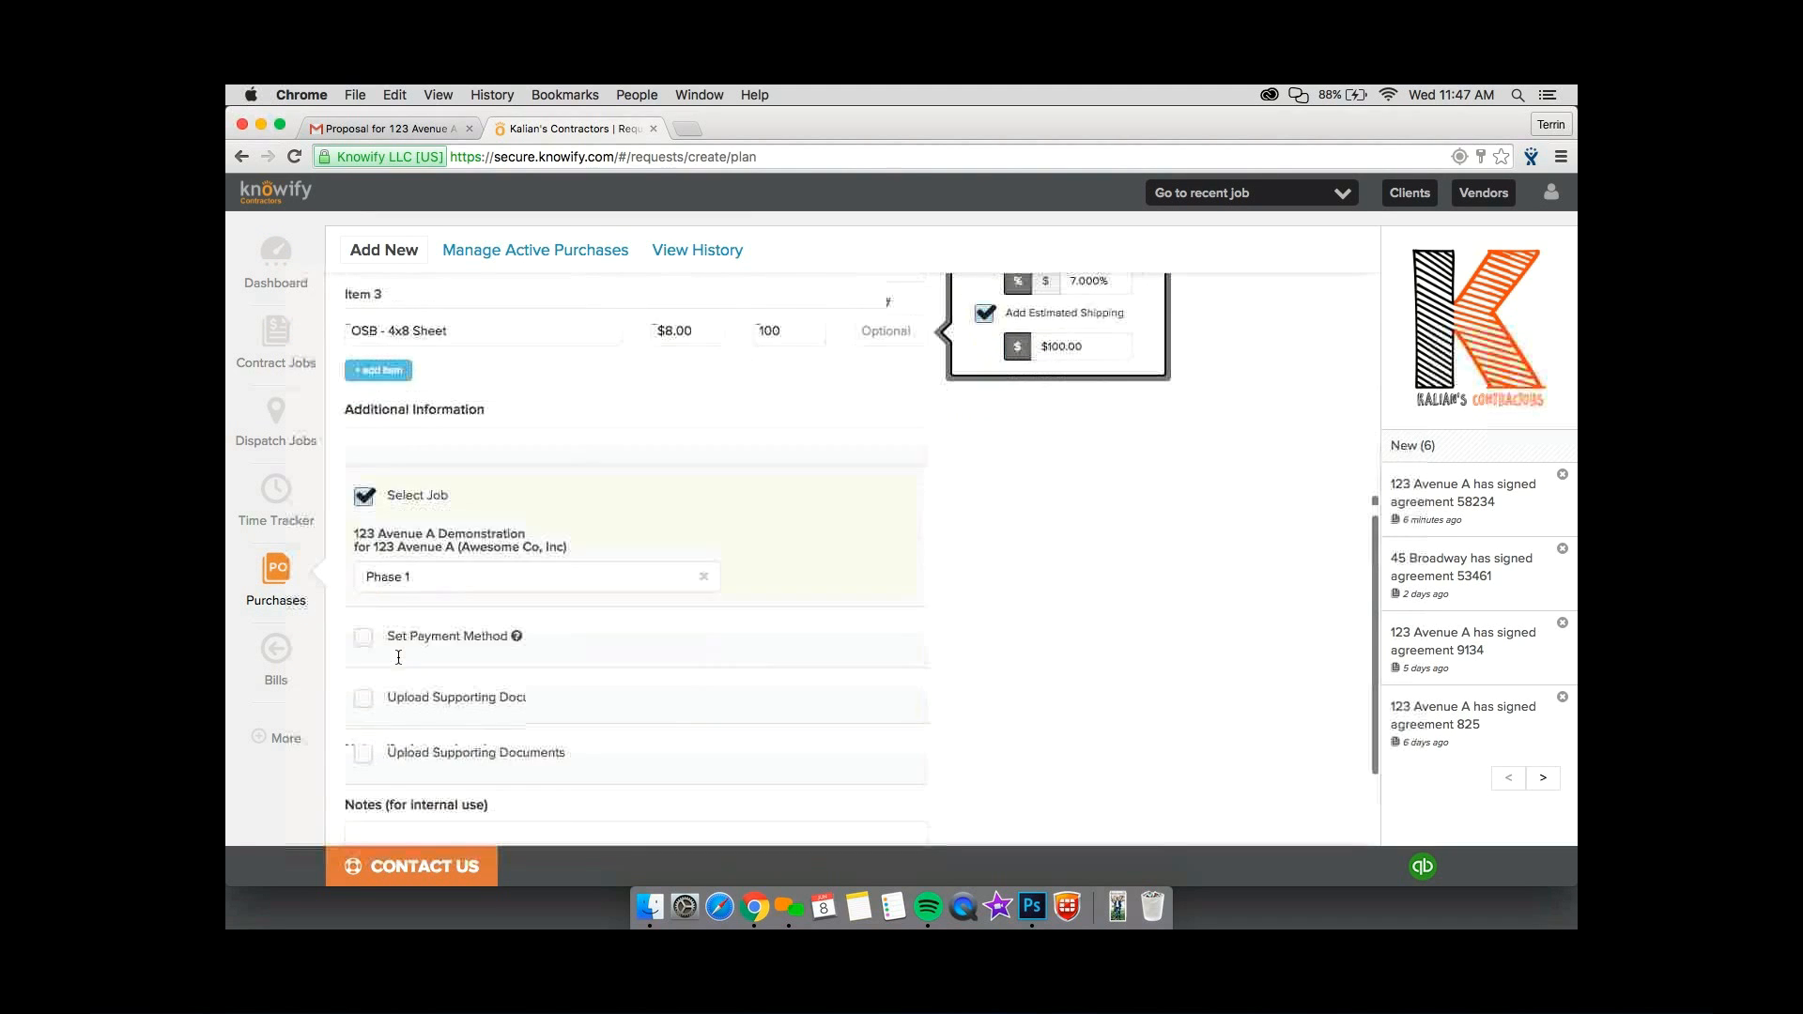
click(364, 601)
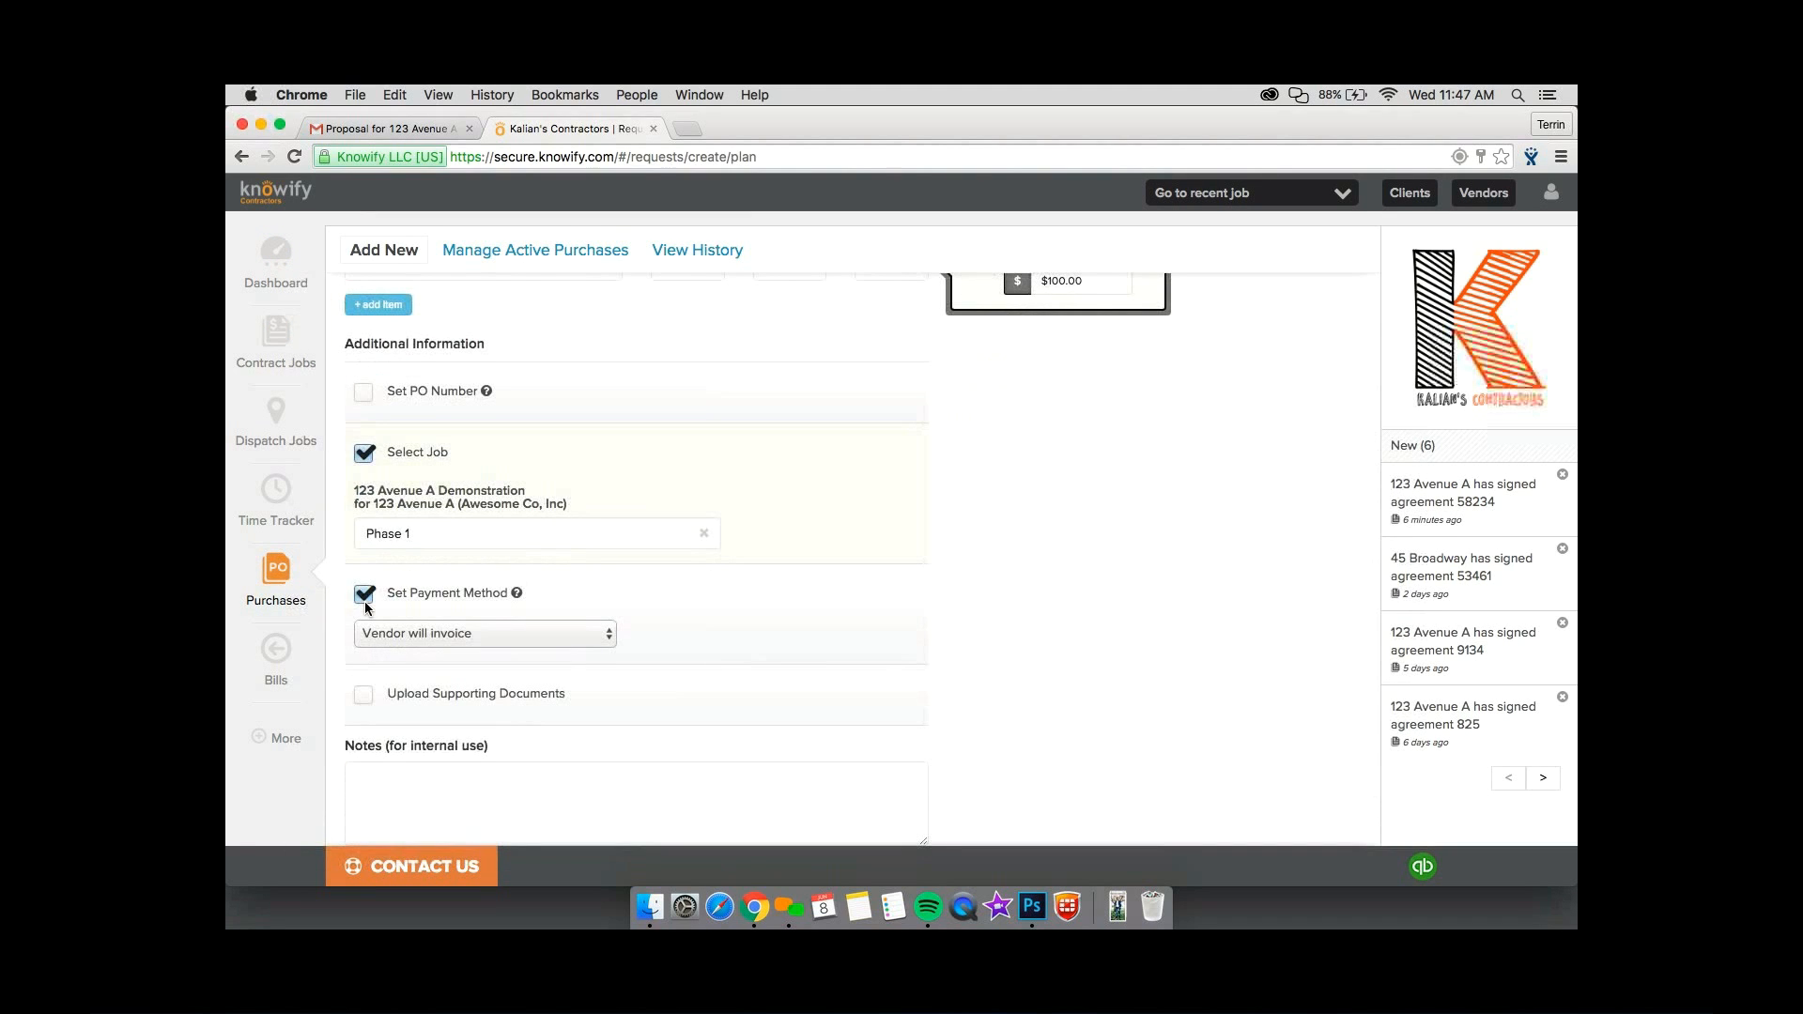
scroll(364, 601, down, 1)
click(369, 585)
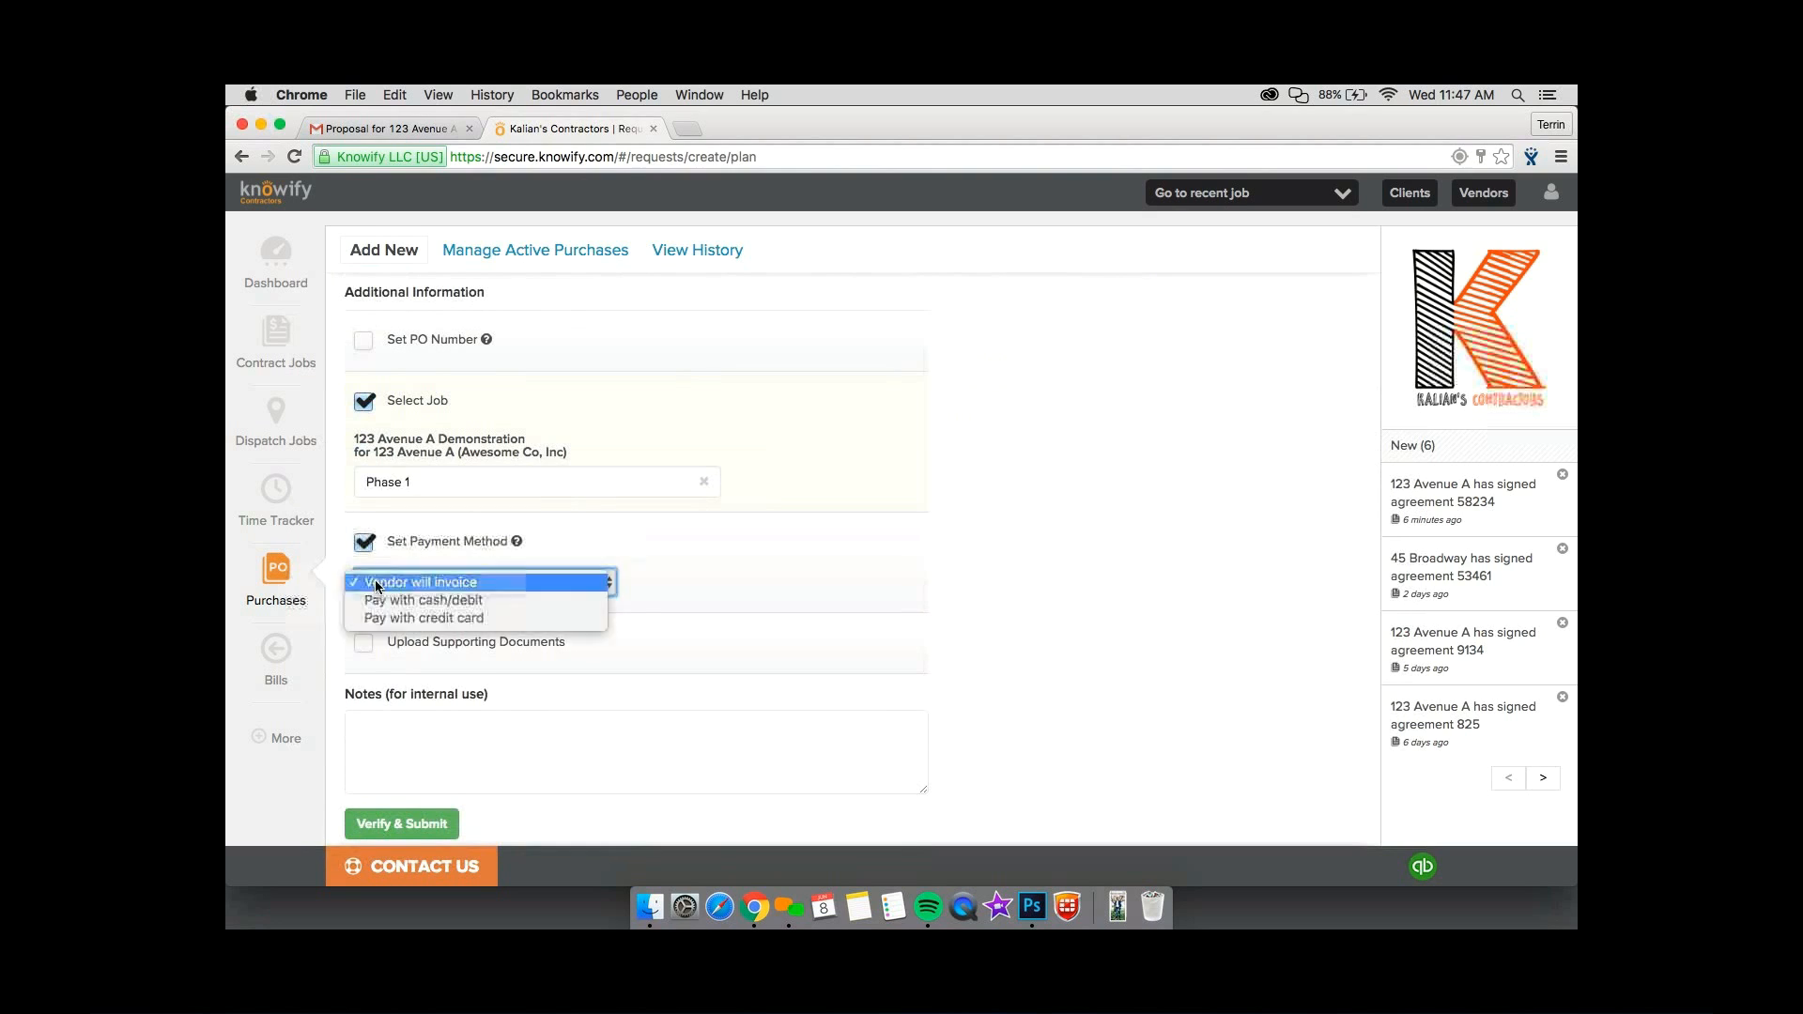
click(383, 573)
scroll(384, 573, down, 1)
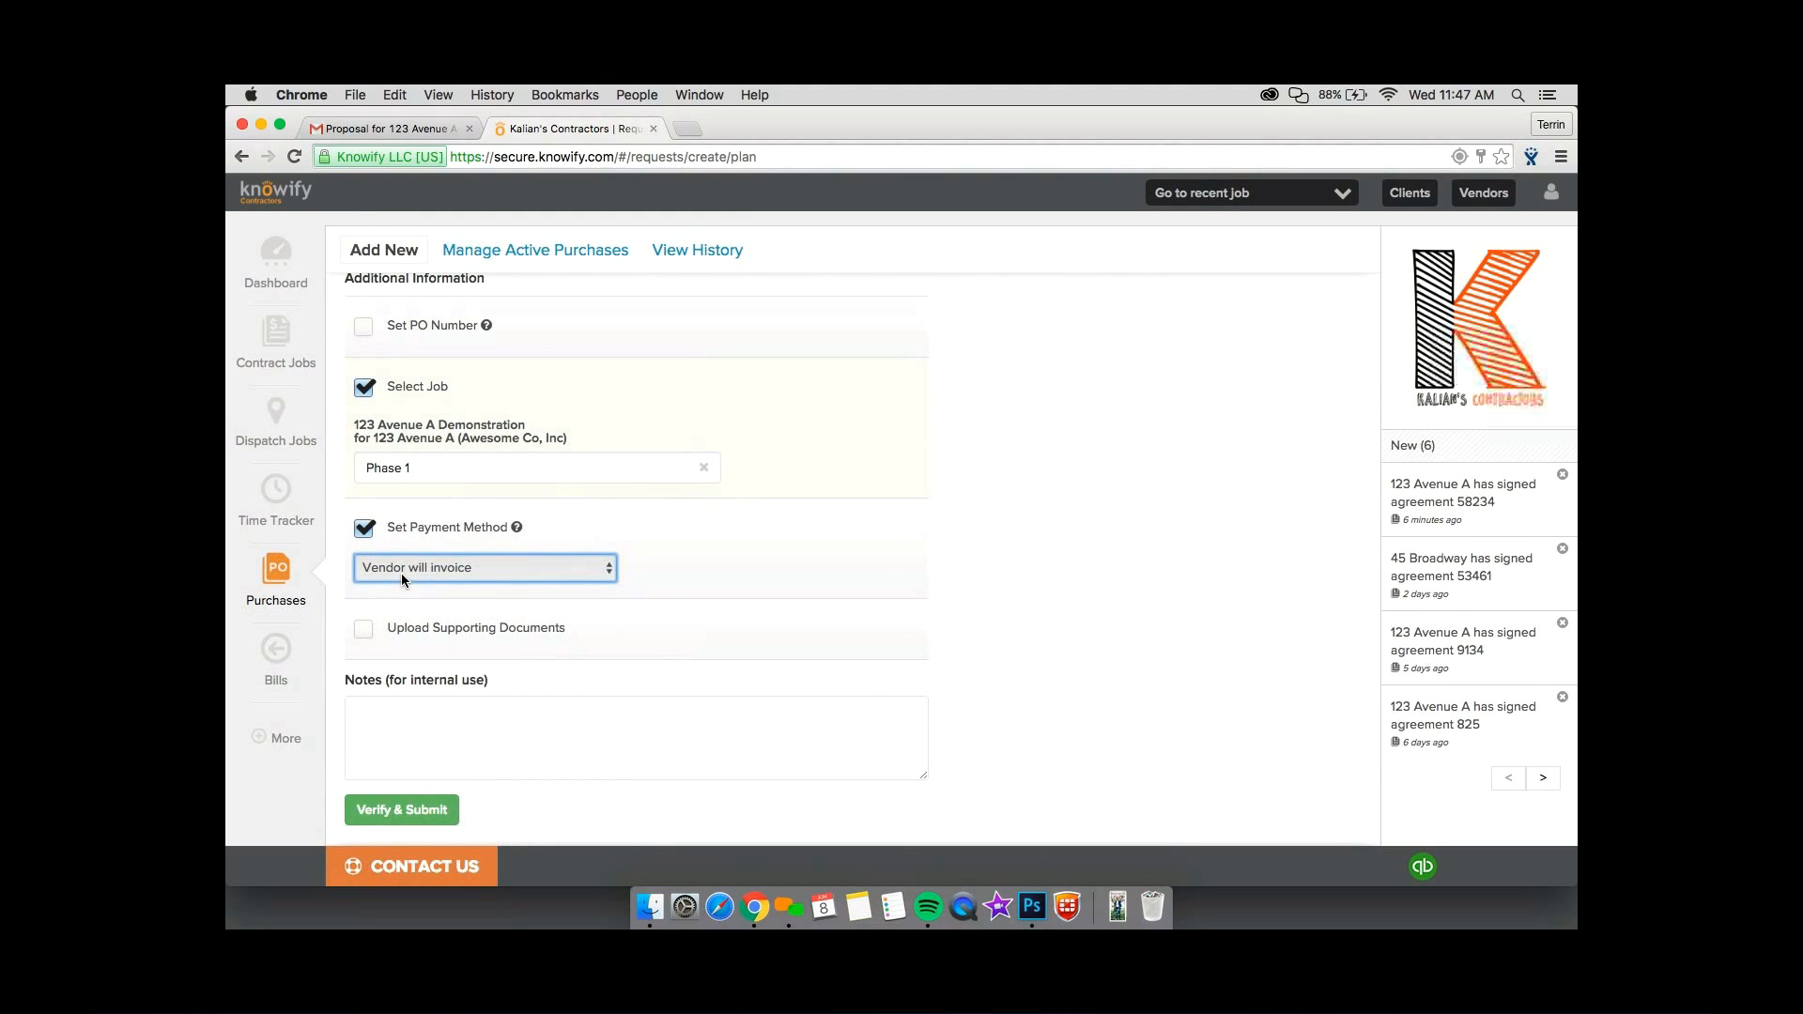
click(402, 575)
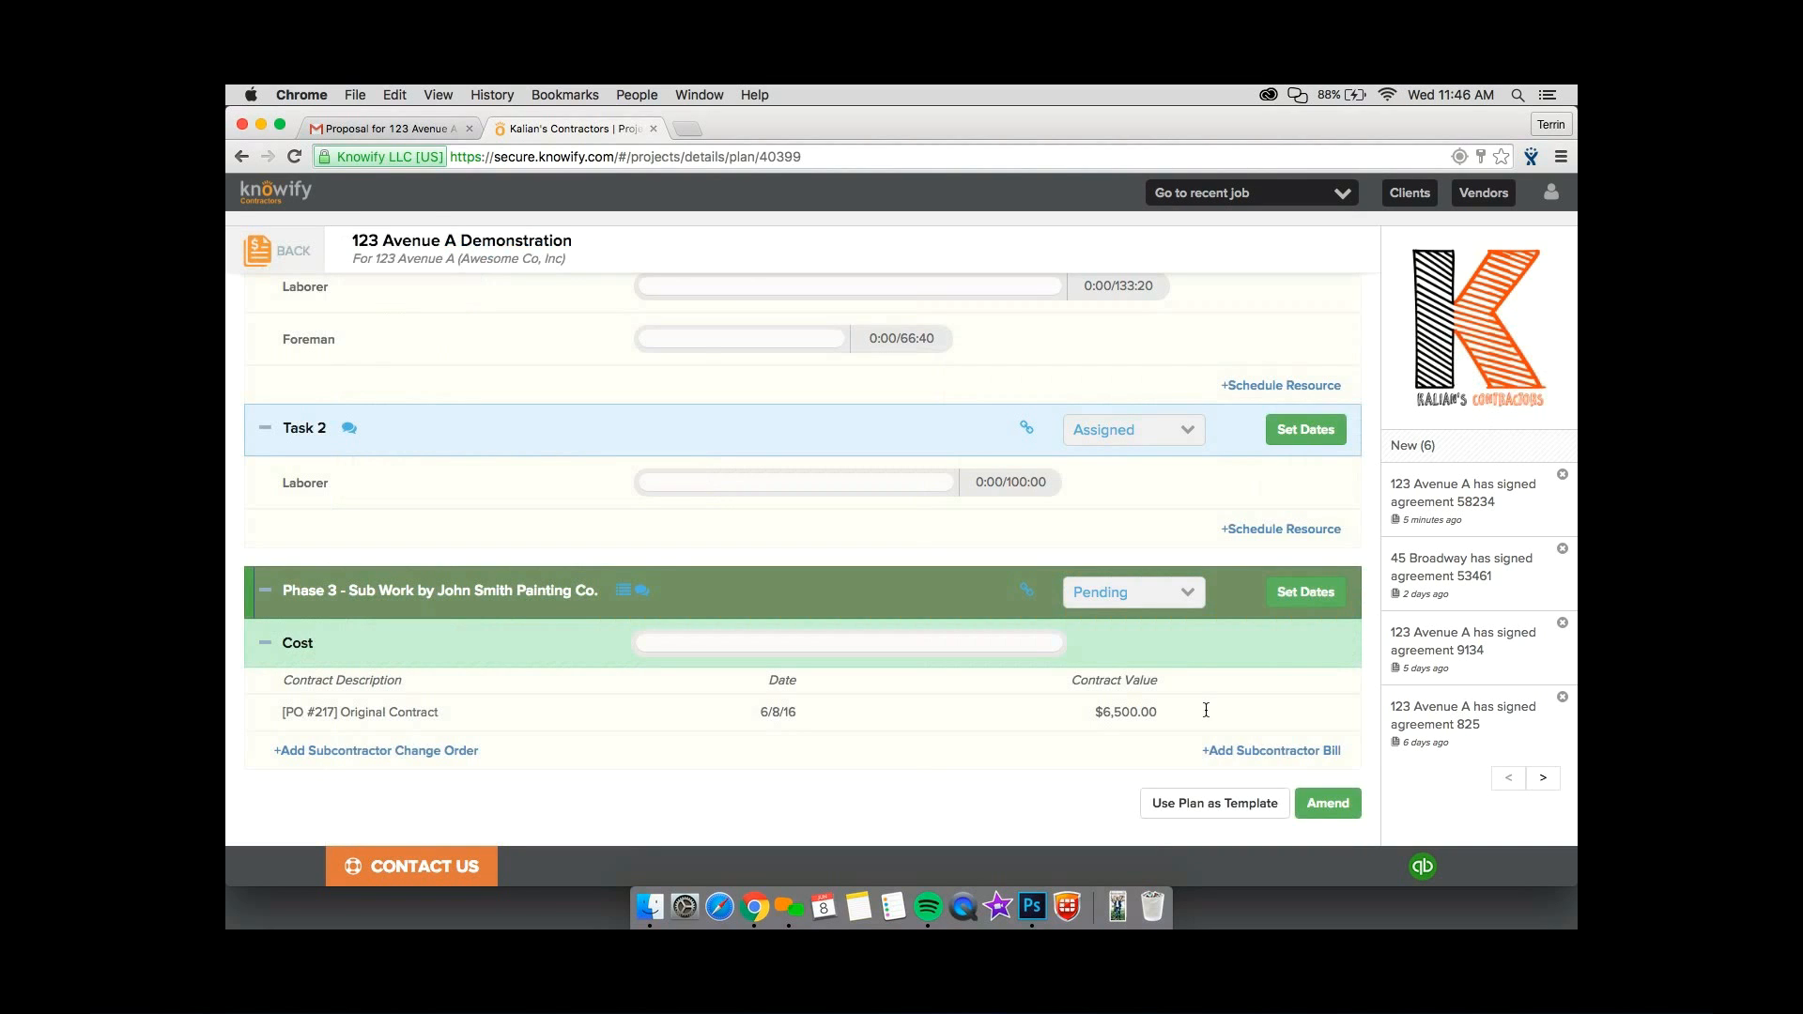
Start the Phase 1 materials order again from the plan, including all three items, and choose ABC Supply Corp. as vendor.
scroll(1206, 711, up, 10)
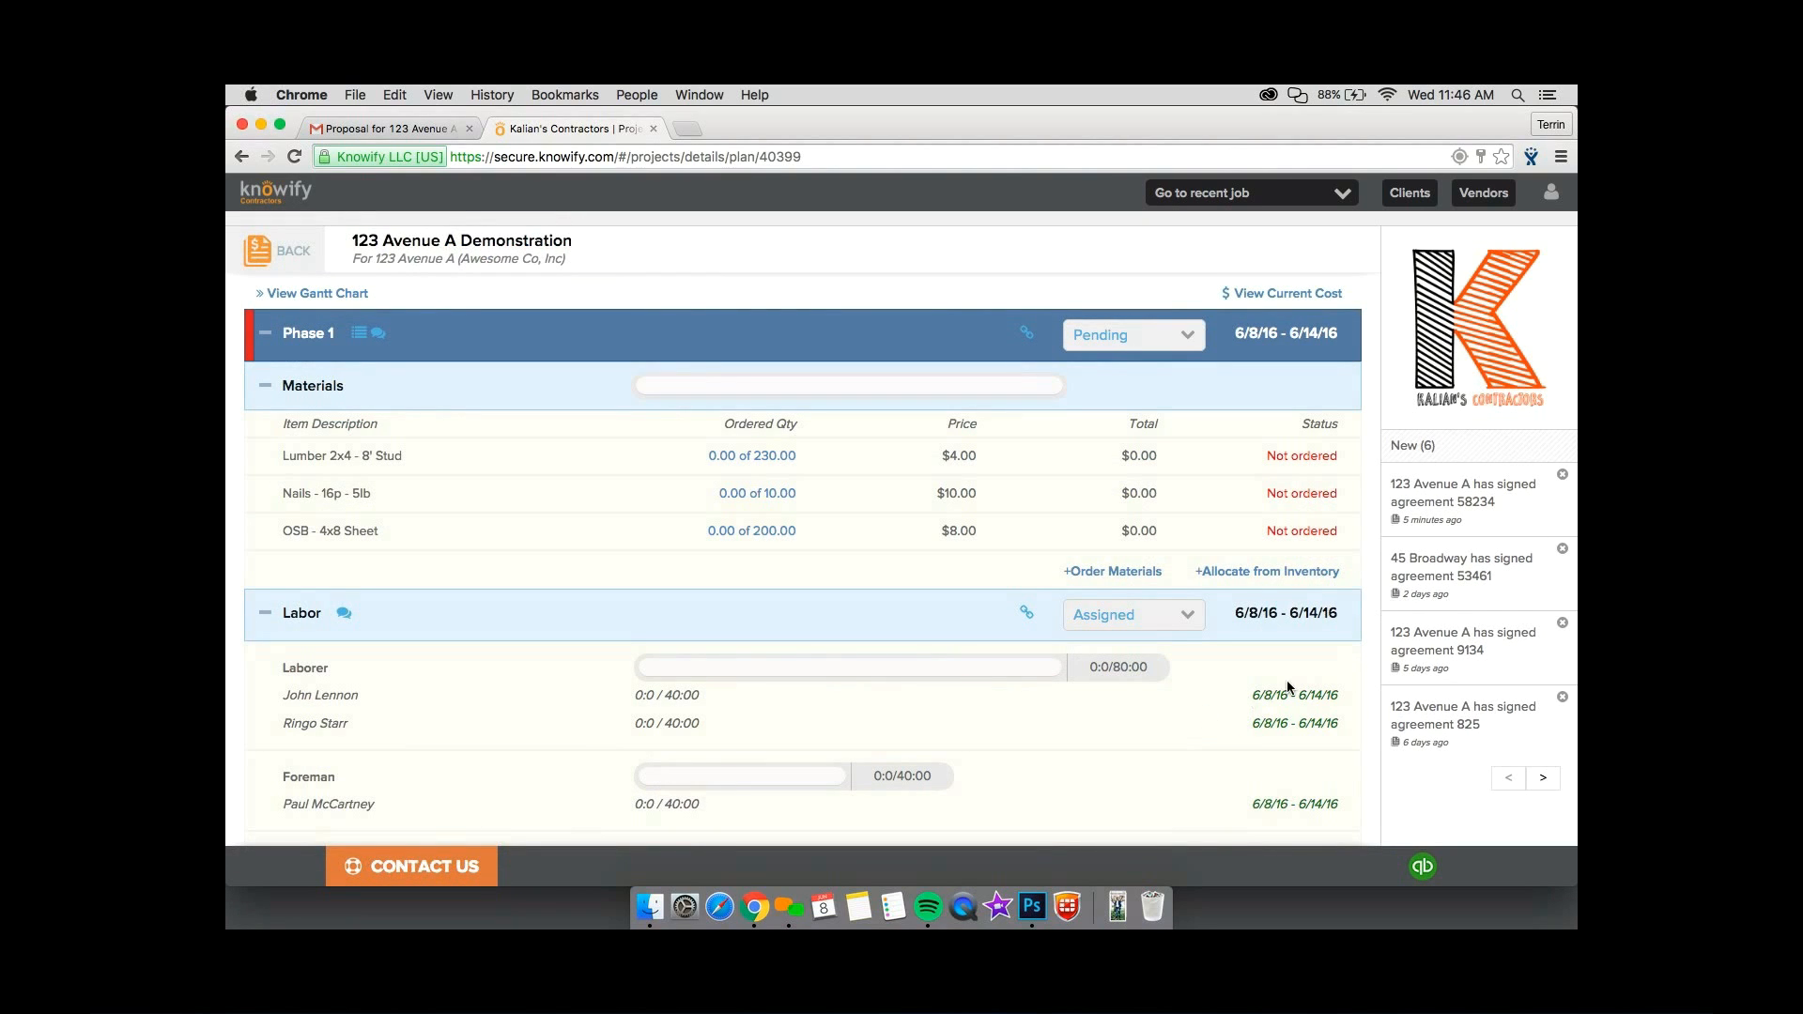
click(1084, 576)
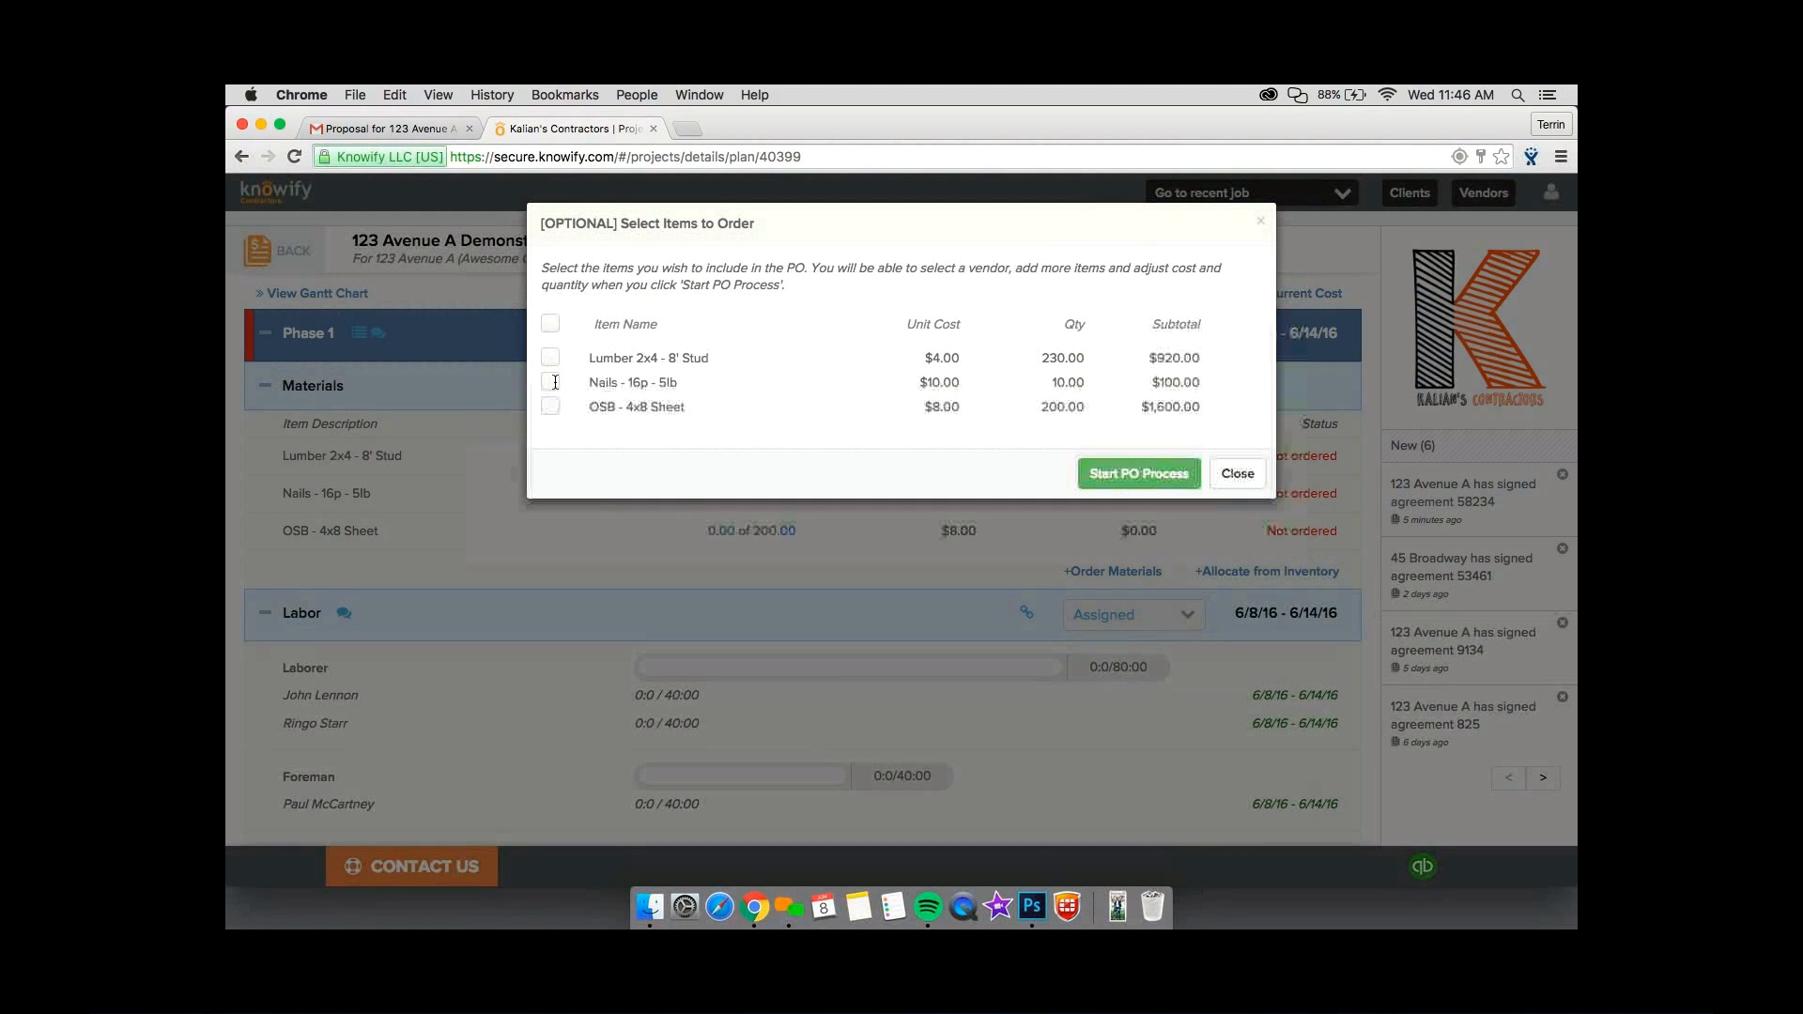
click(550, 357)
click(551, 406)
click(550, 381)
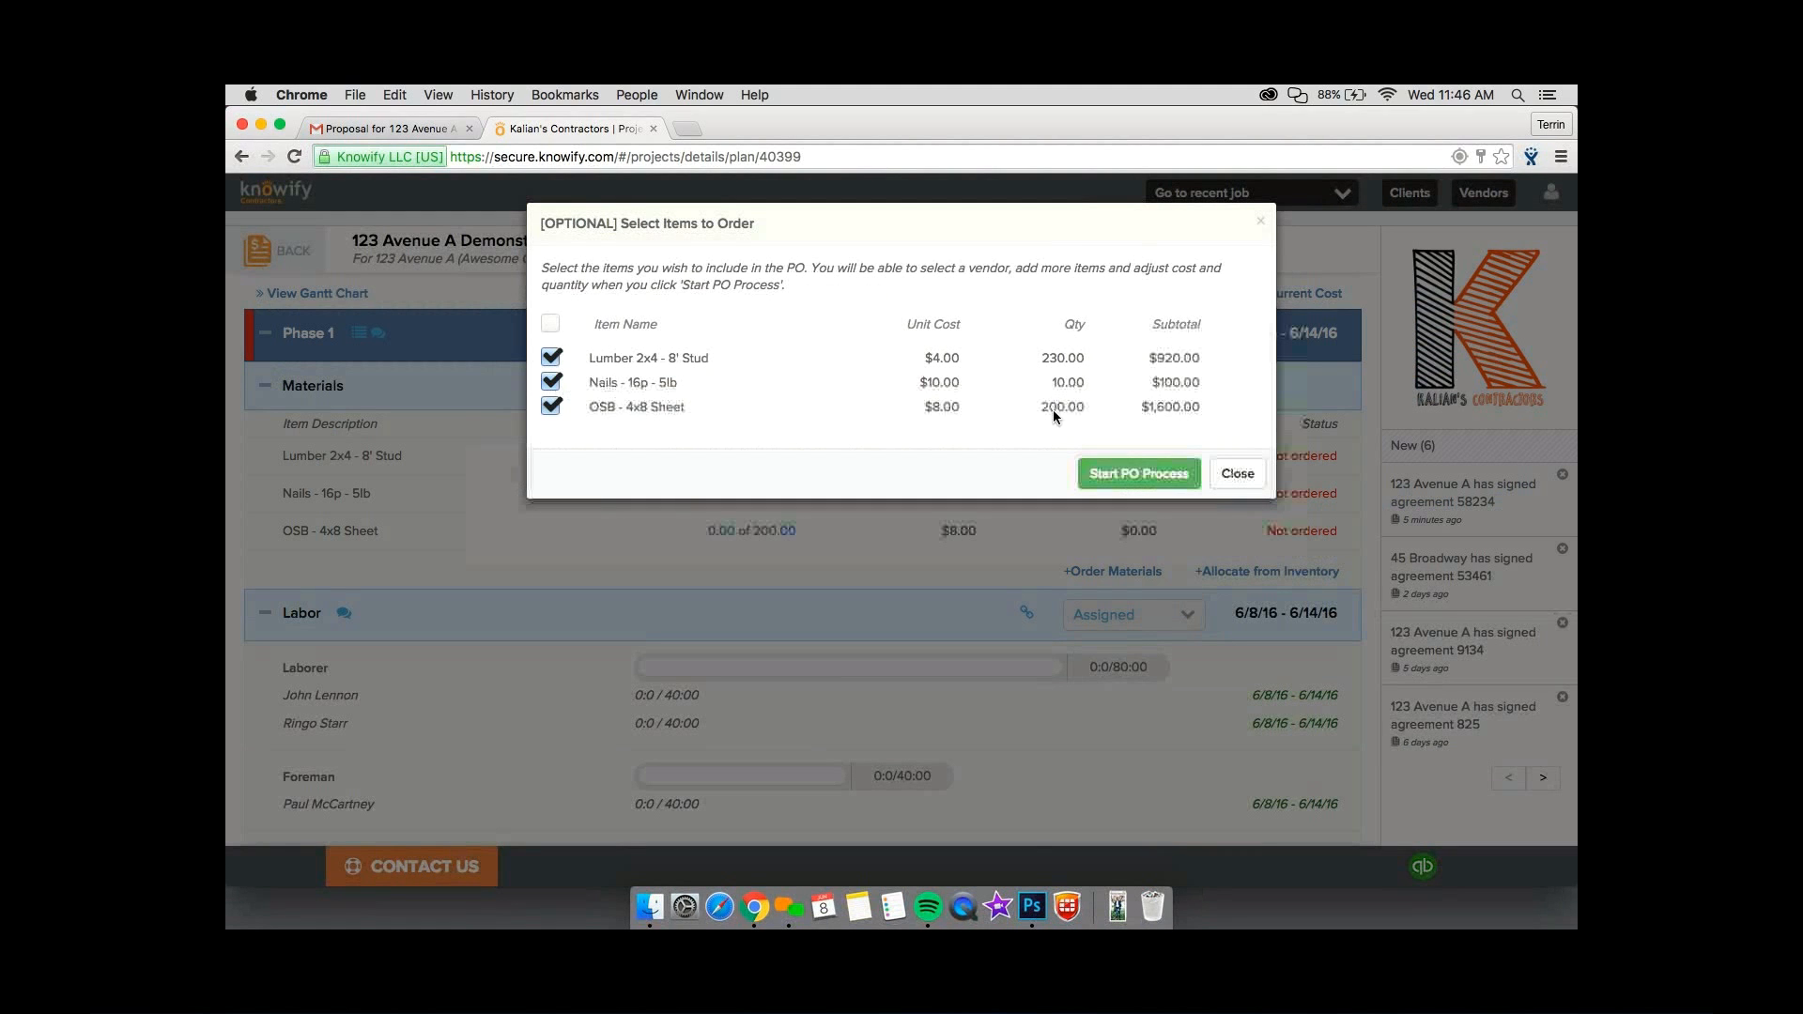
click(1124, 474)
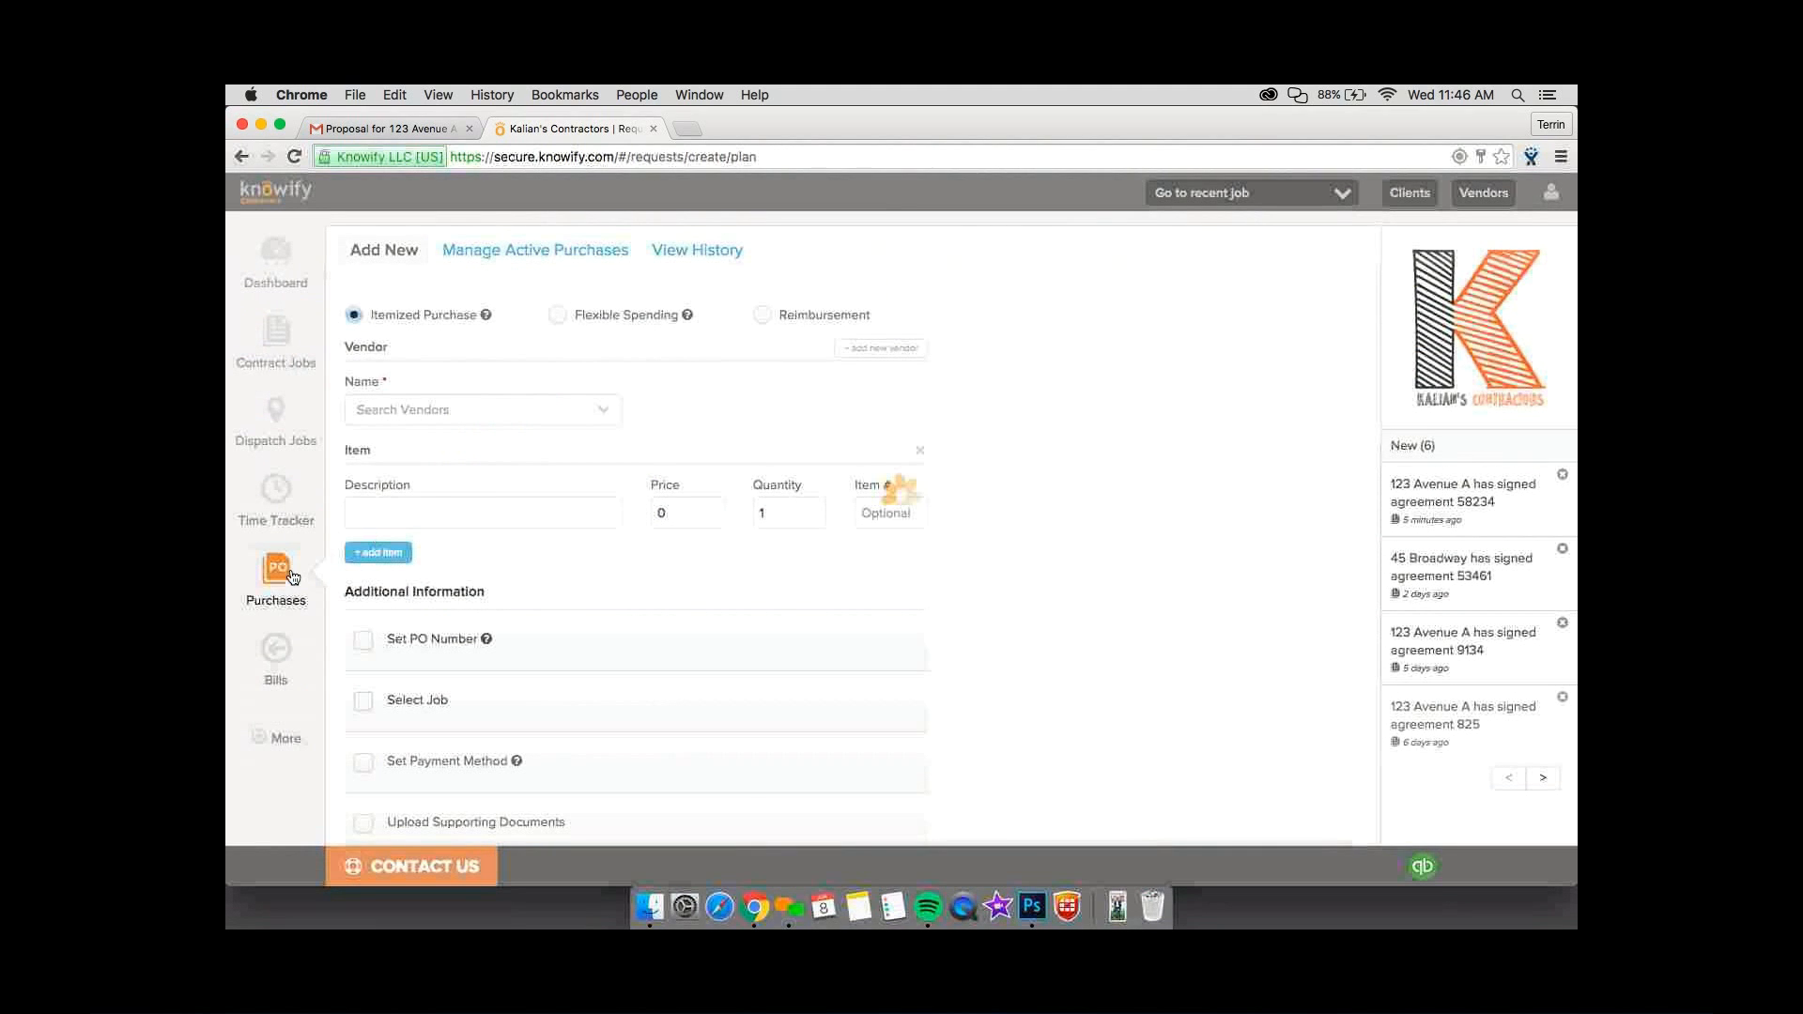
click(470, 410)
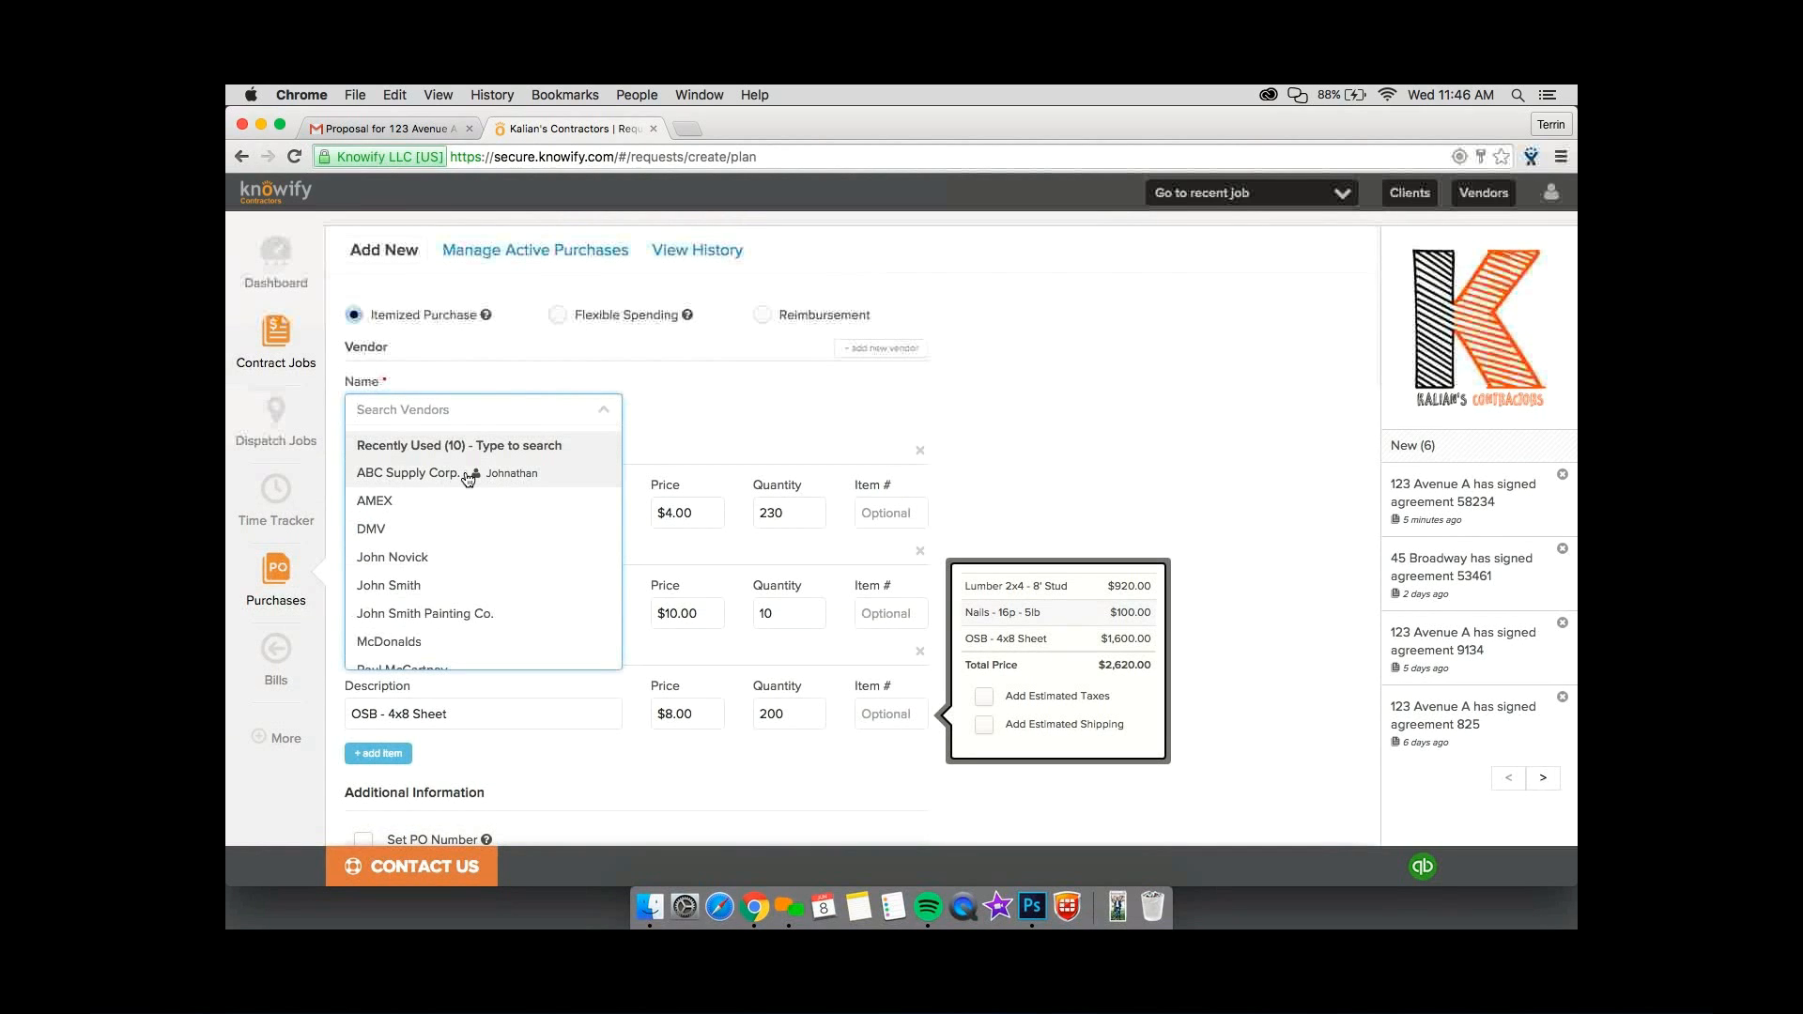
click(465, 471)
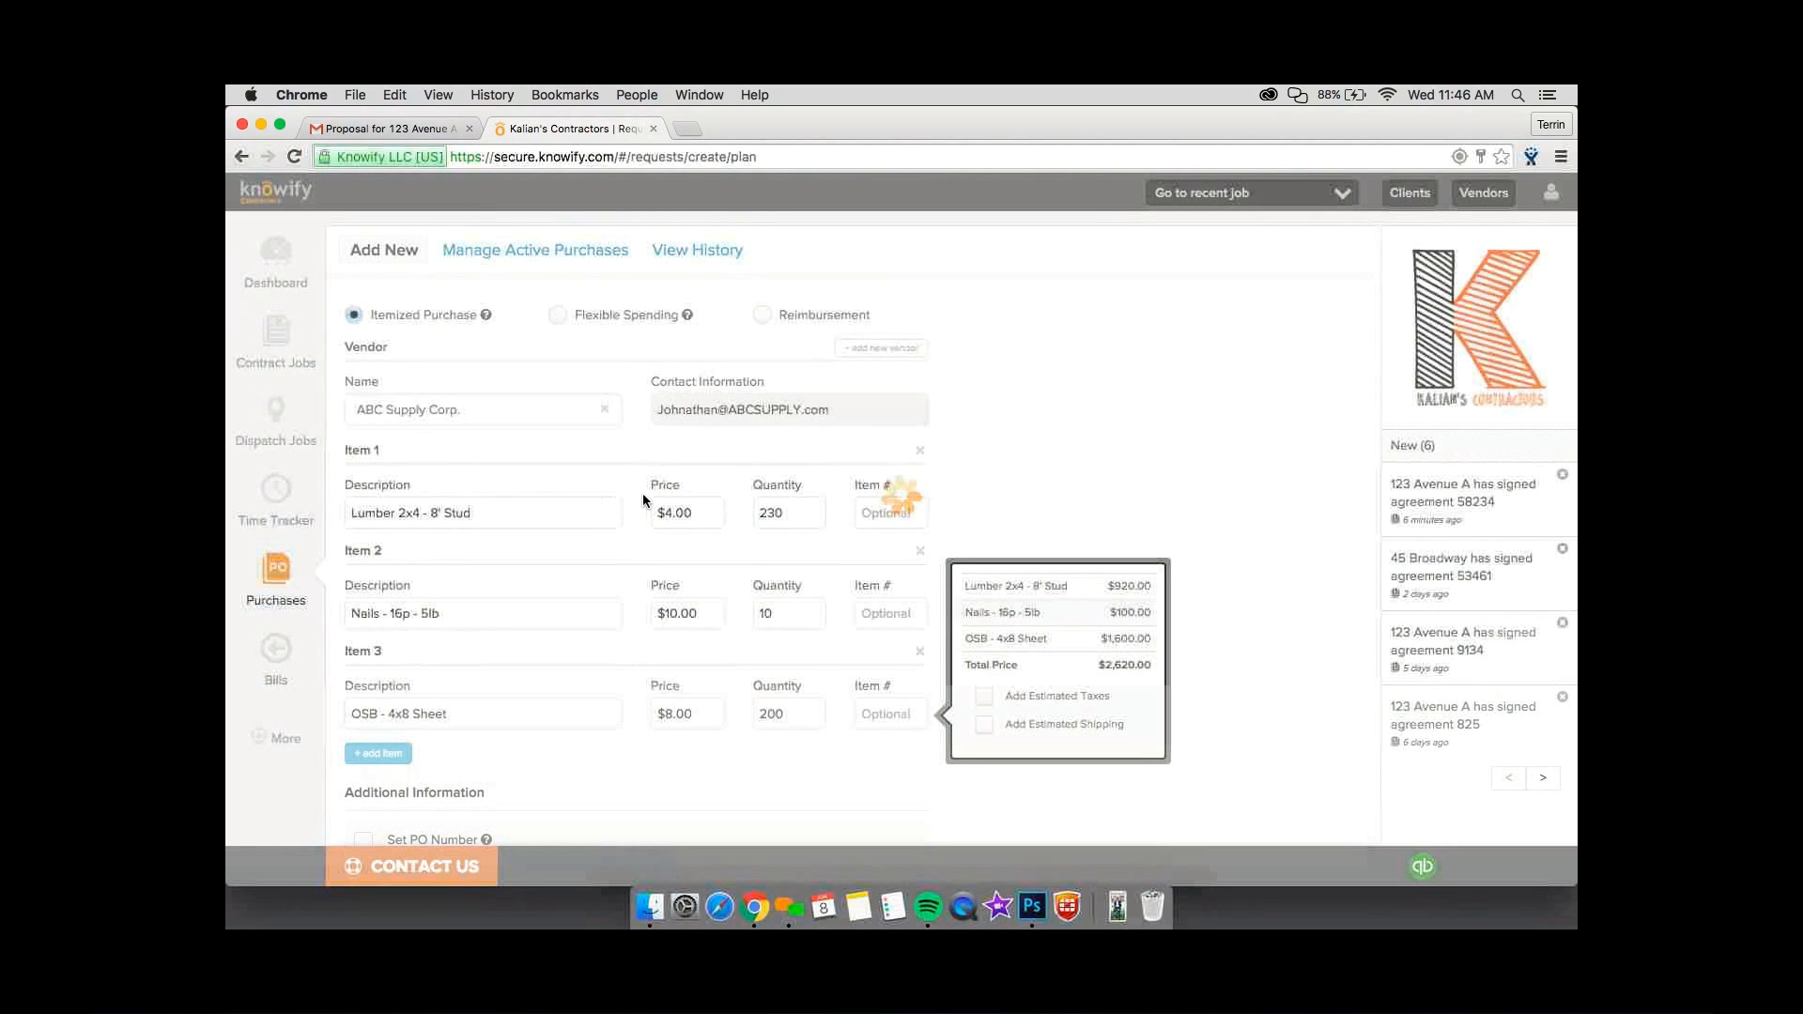
Set the order quantities to 150 for the 2x4 lumber, 5 for the nails and 100 for the OSB sheets.
double_click(762, 508)
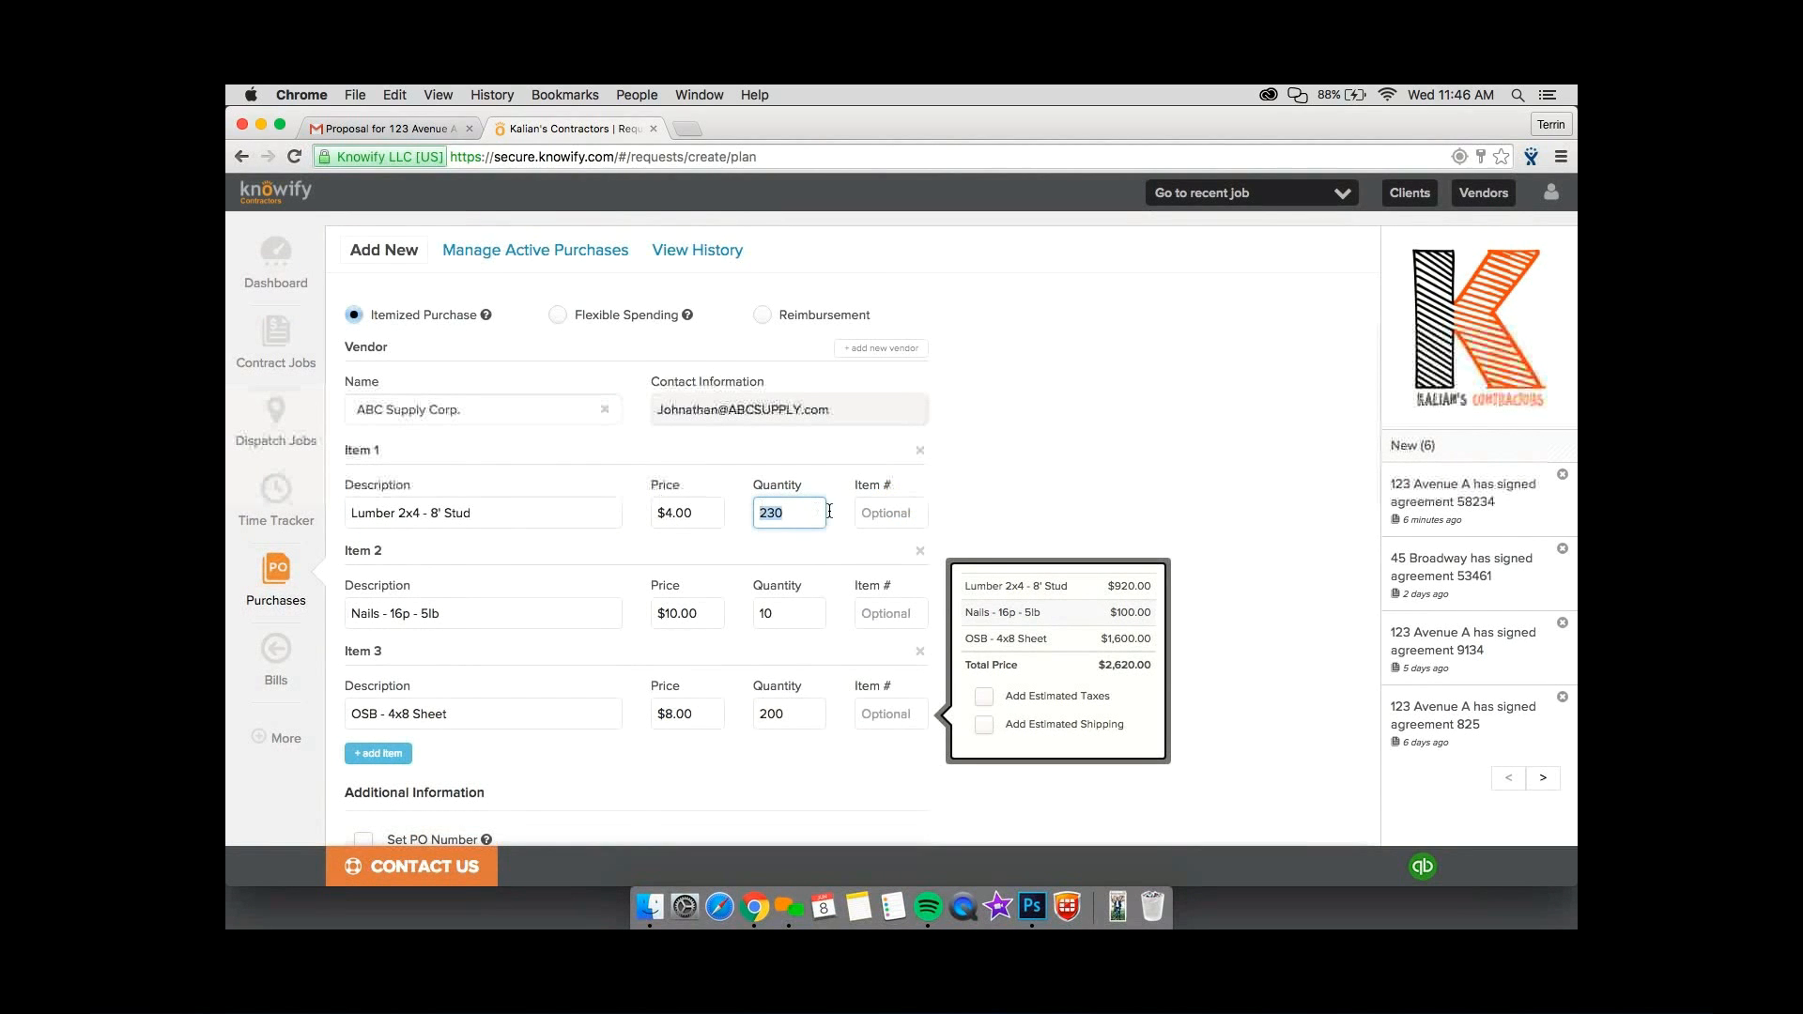
text(150)
click(794, 623)
key(BackSpace)
key(BackSpace)
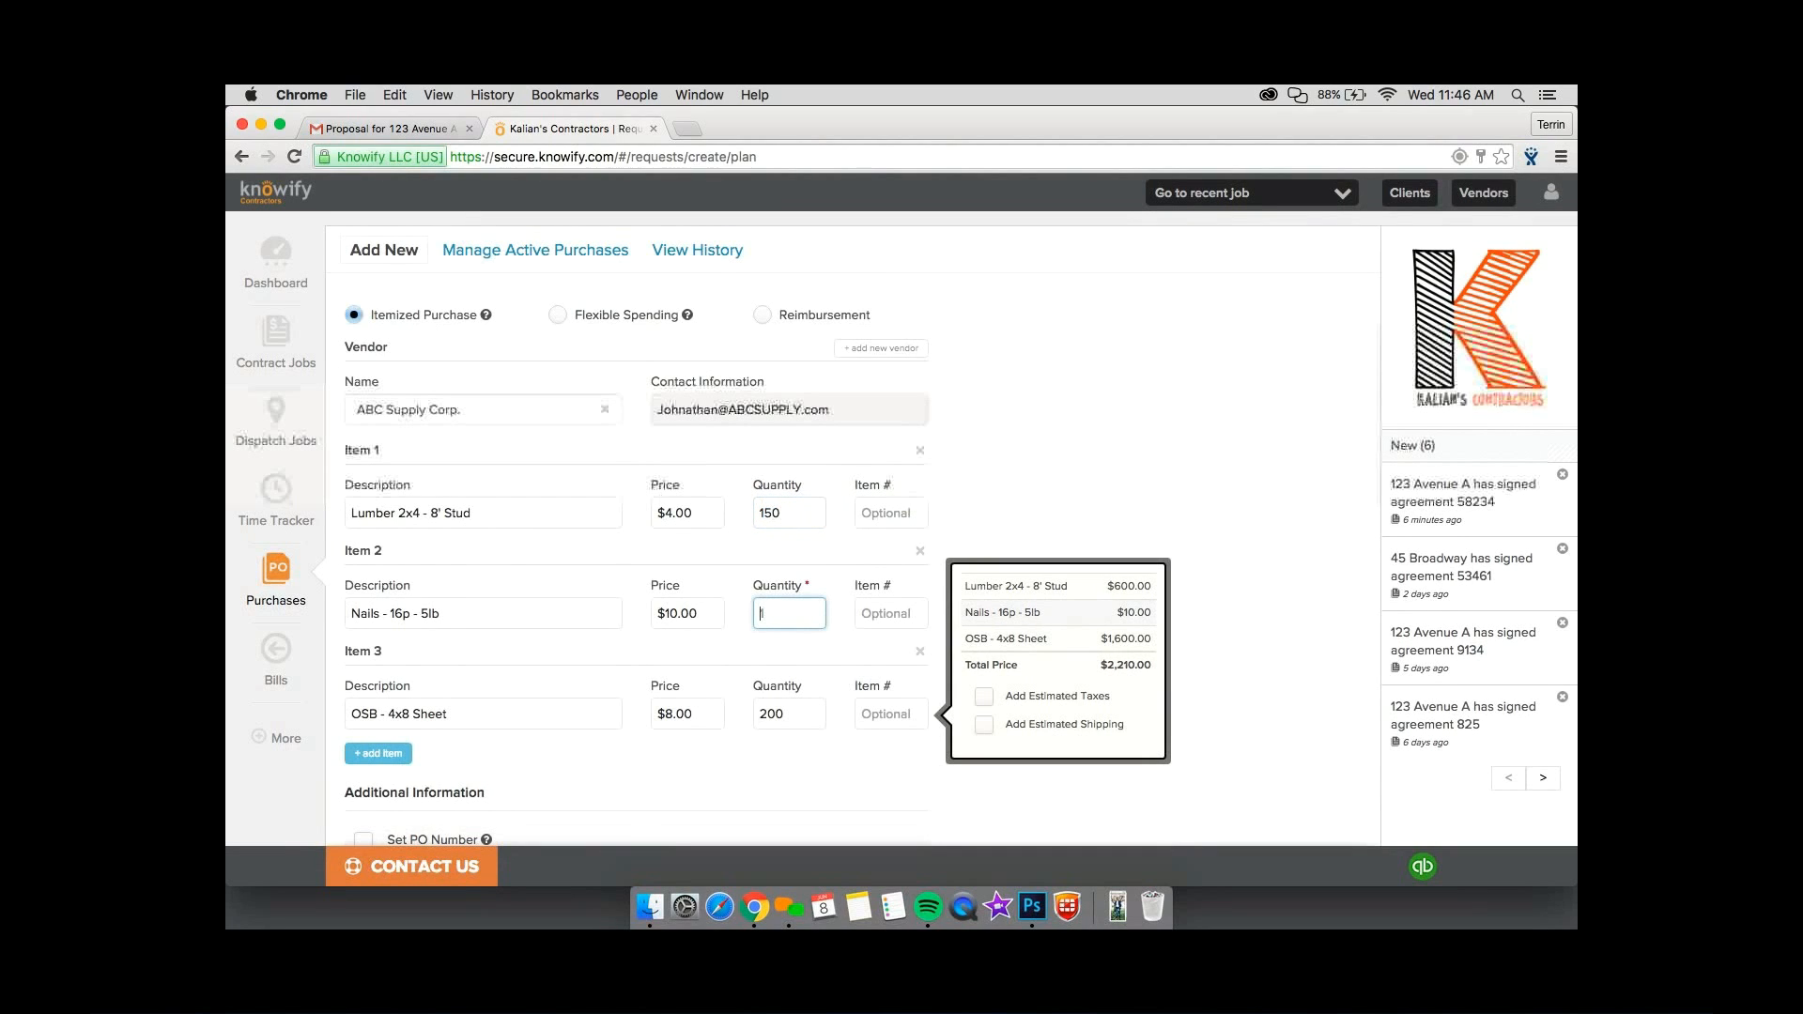
text(5)
double_click(814, 717)
text(100)
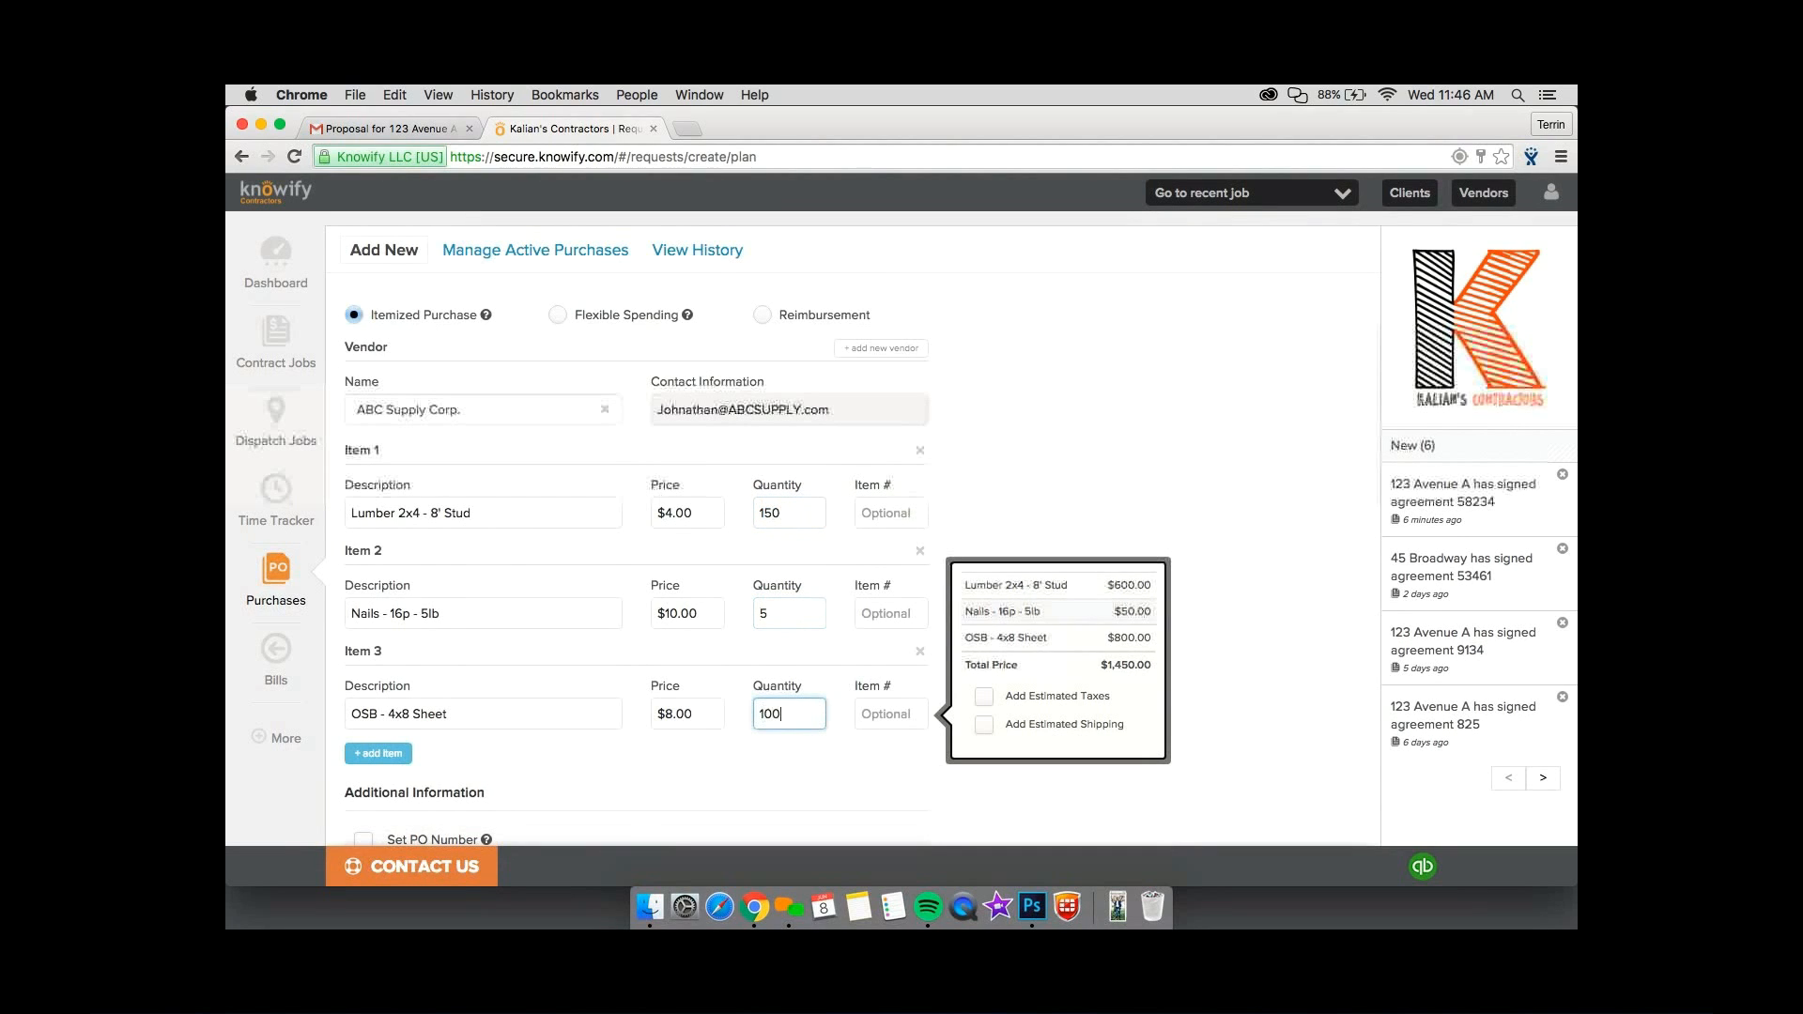
Add 7% estimated taxes and $100.00 estimated shipping to the ABC Supply Corp. purchase.
click(992, 697)
click(1074, 693)
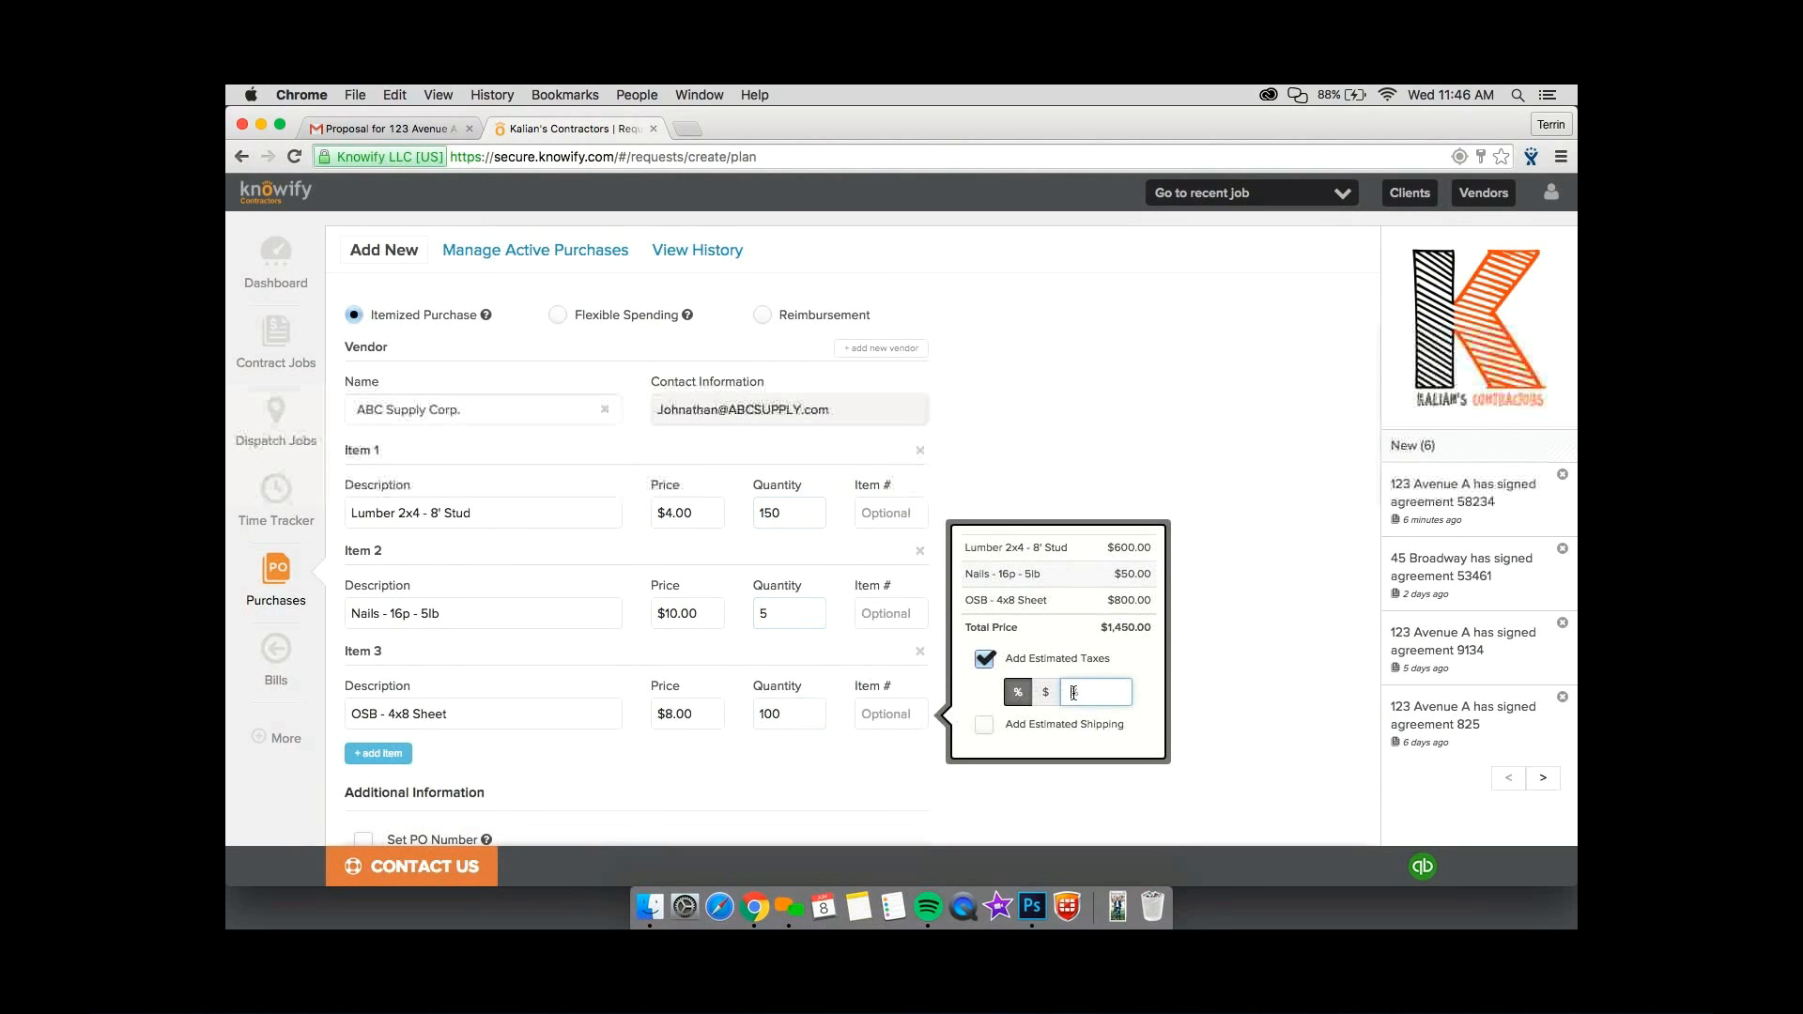
text(7)
click(991, 726)
click(1070, 731)
text(100)
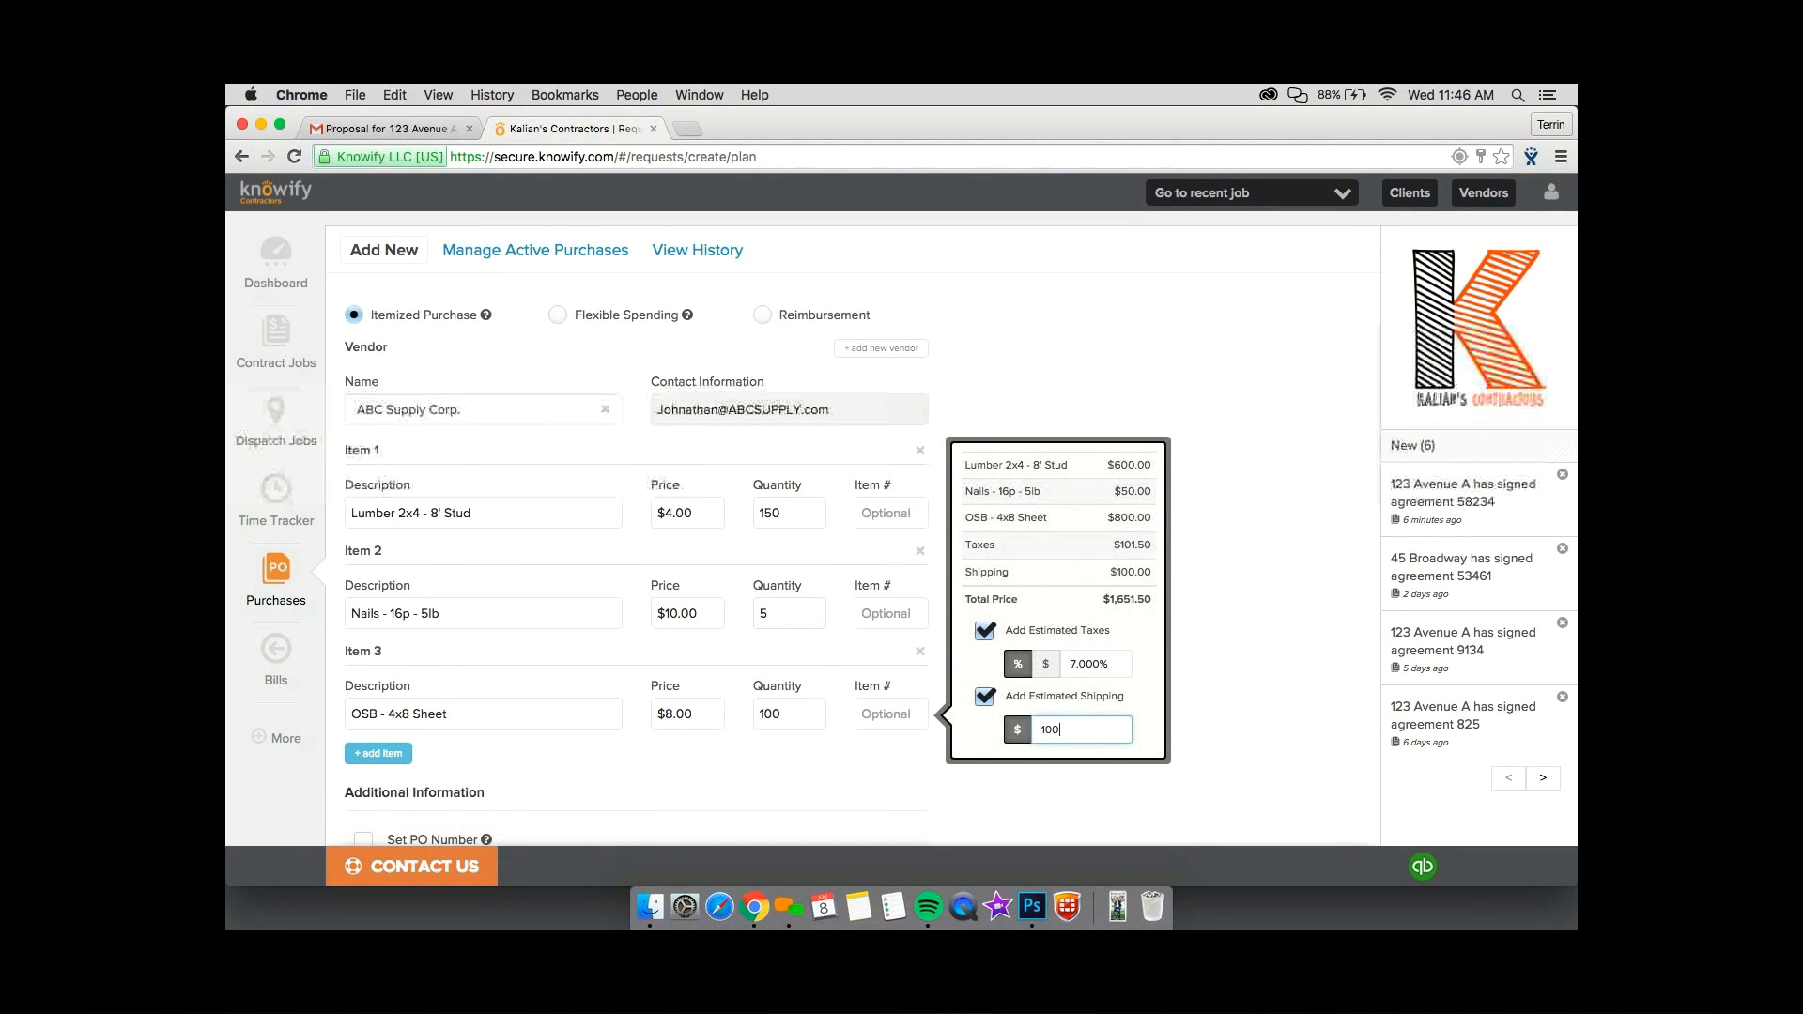
click(1213, 709)
Check the purchase's Phase 1 job assignment and enable its payment method as Vendor will invoice.
scroll(1210, 710, down, 2)
scroll(1208, 714, down, 6)
scroll(1208, 713, up, 5)
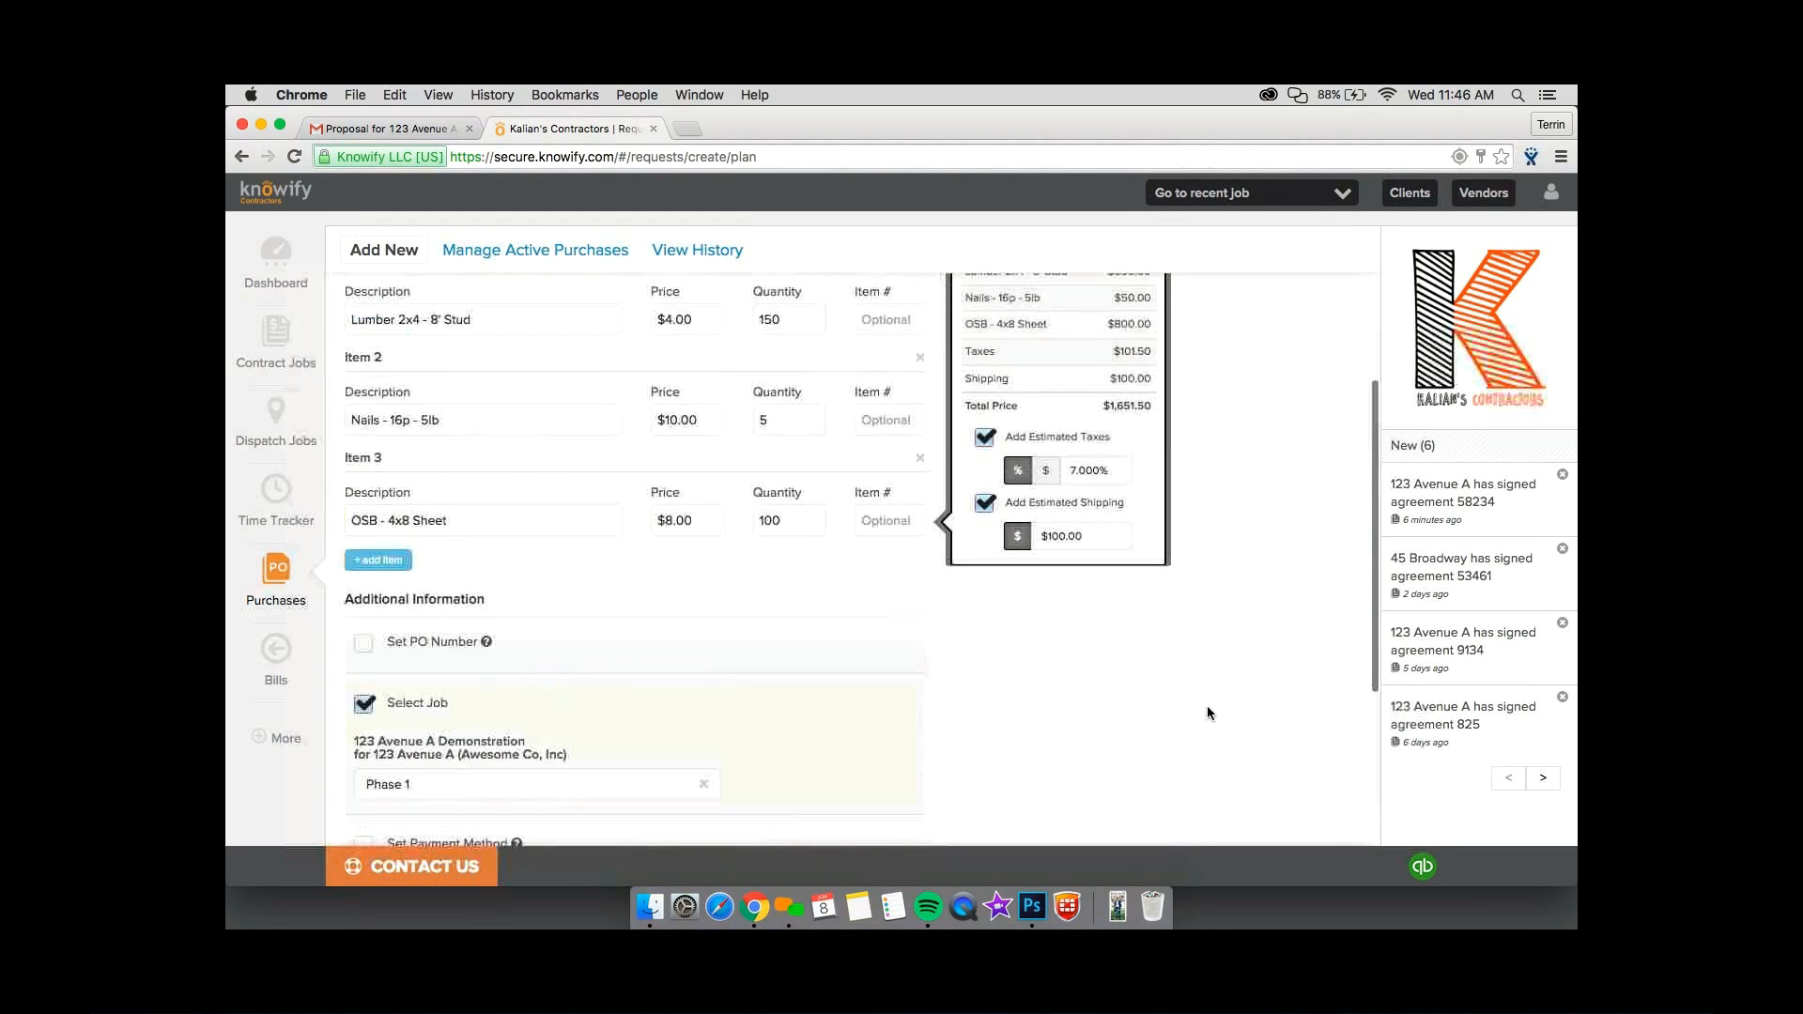
scroll(1208, 713, down, 2)
scroll(1208, 713, down, 2)
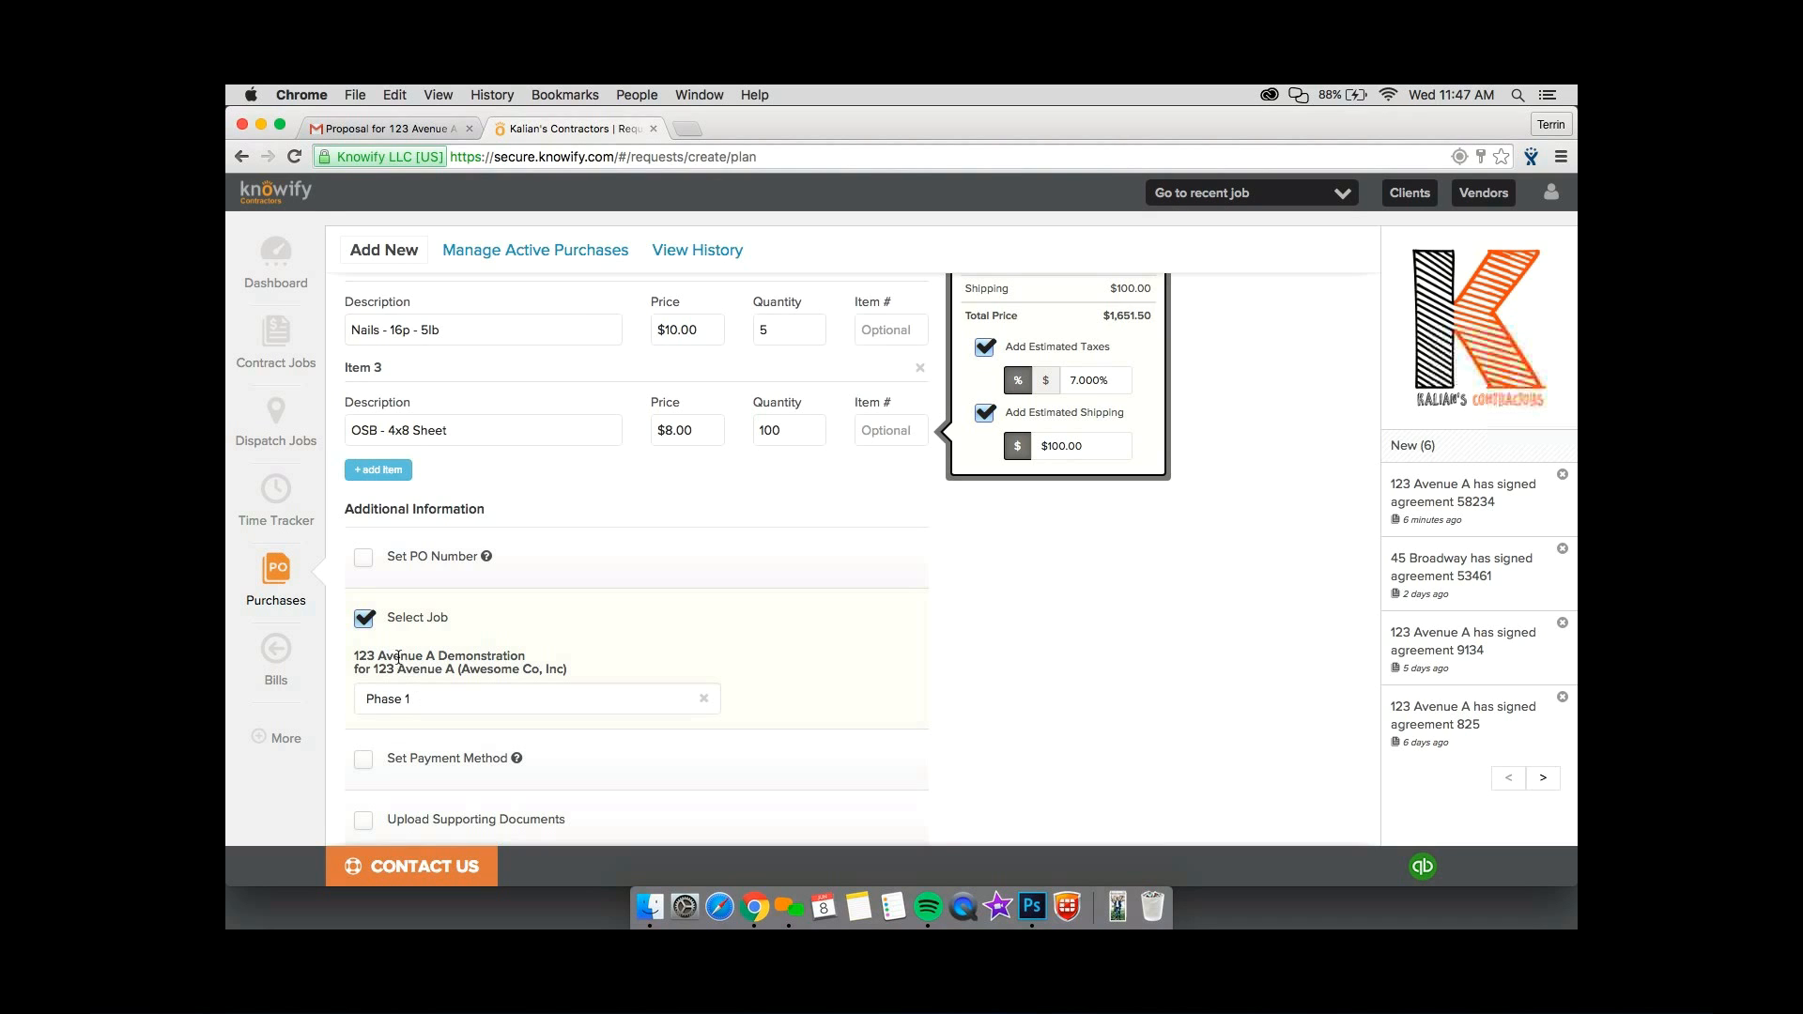
scroll(399, 658, down, 4)
click(363, 595)
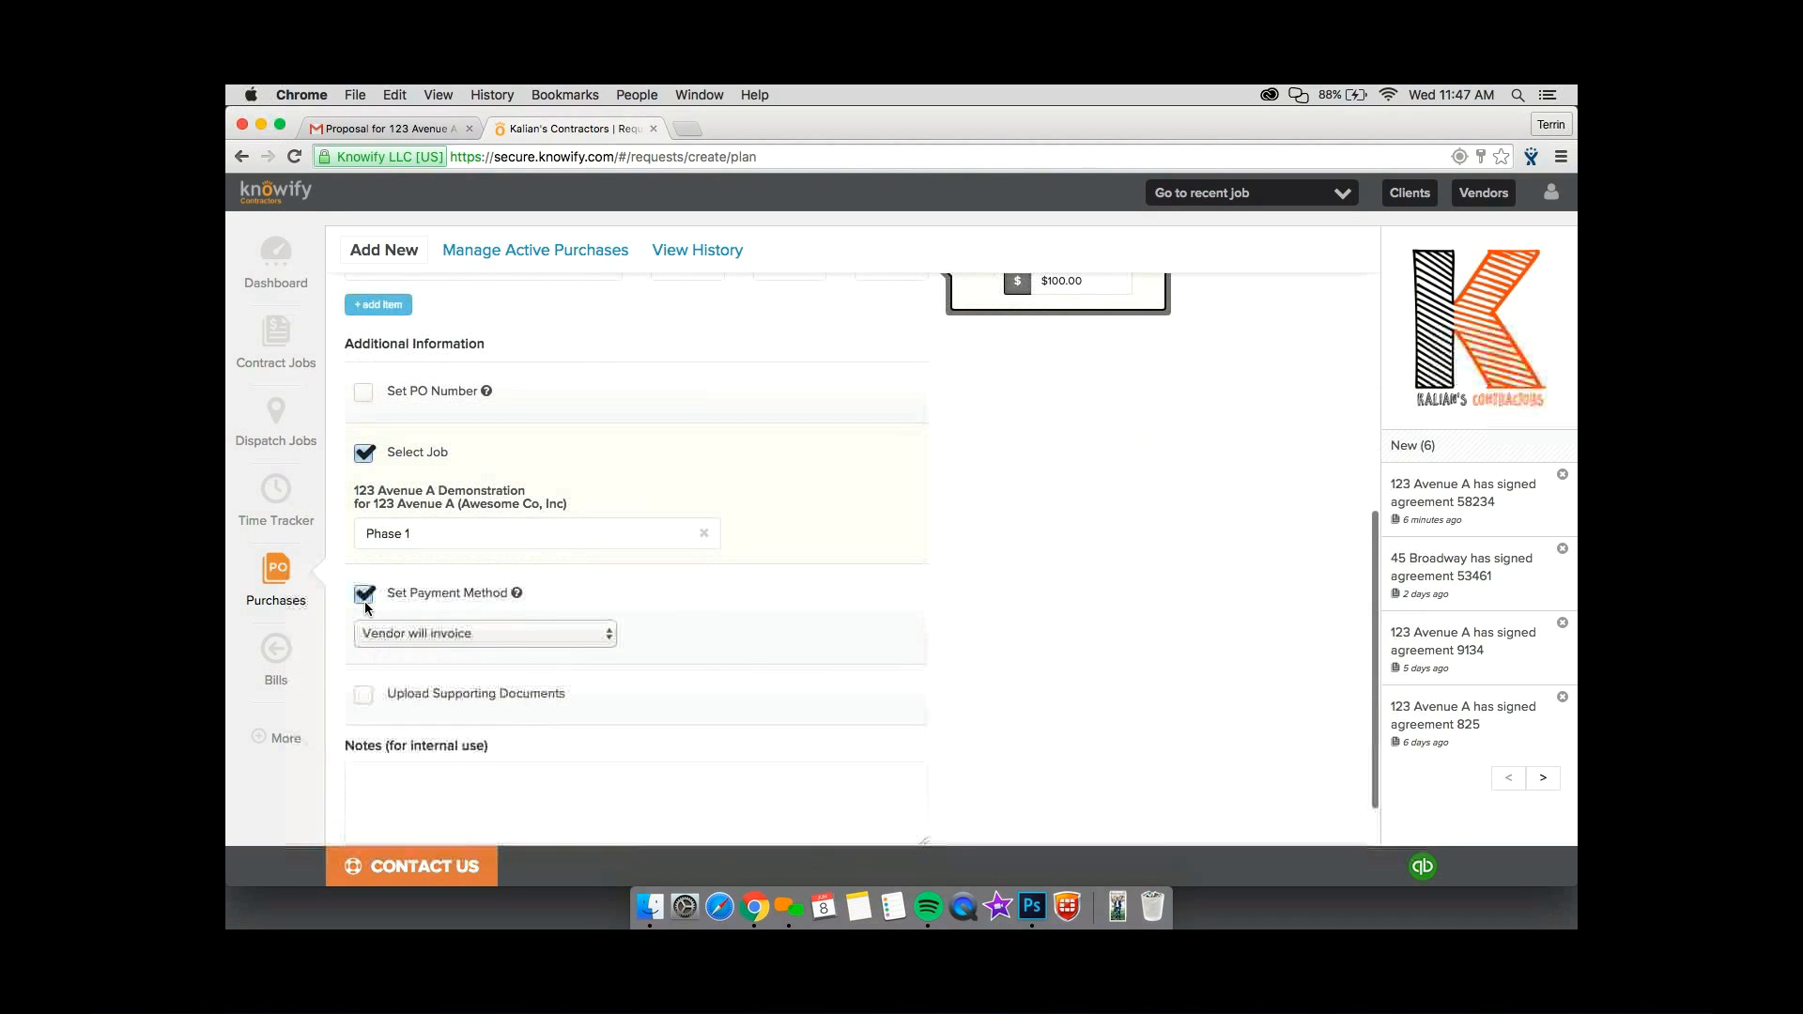
scroll(364, 601, down, 1)
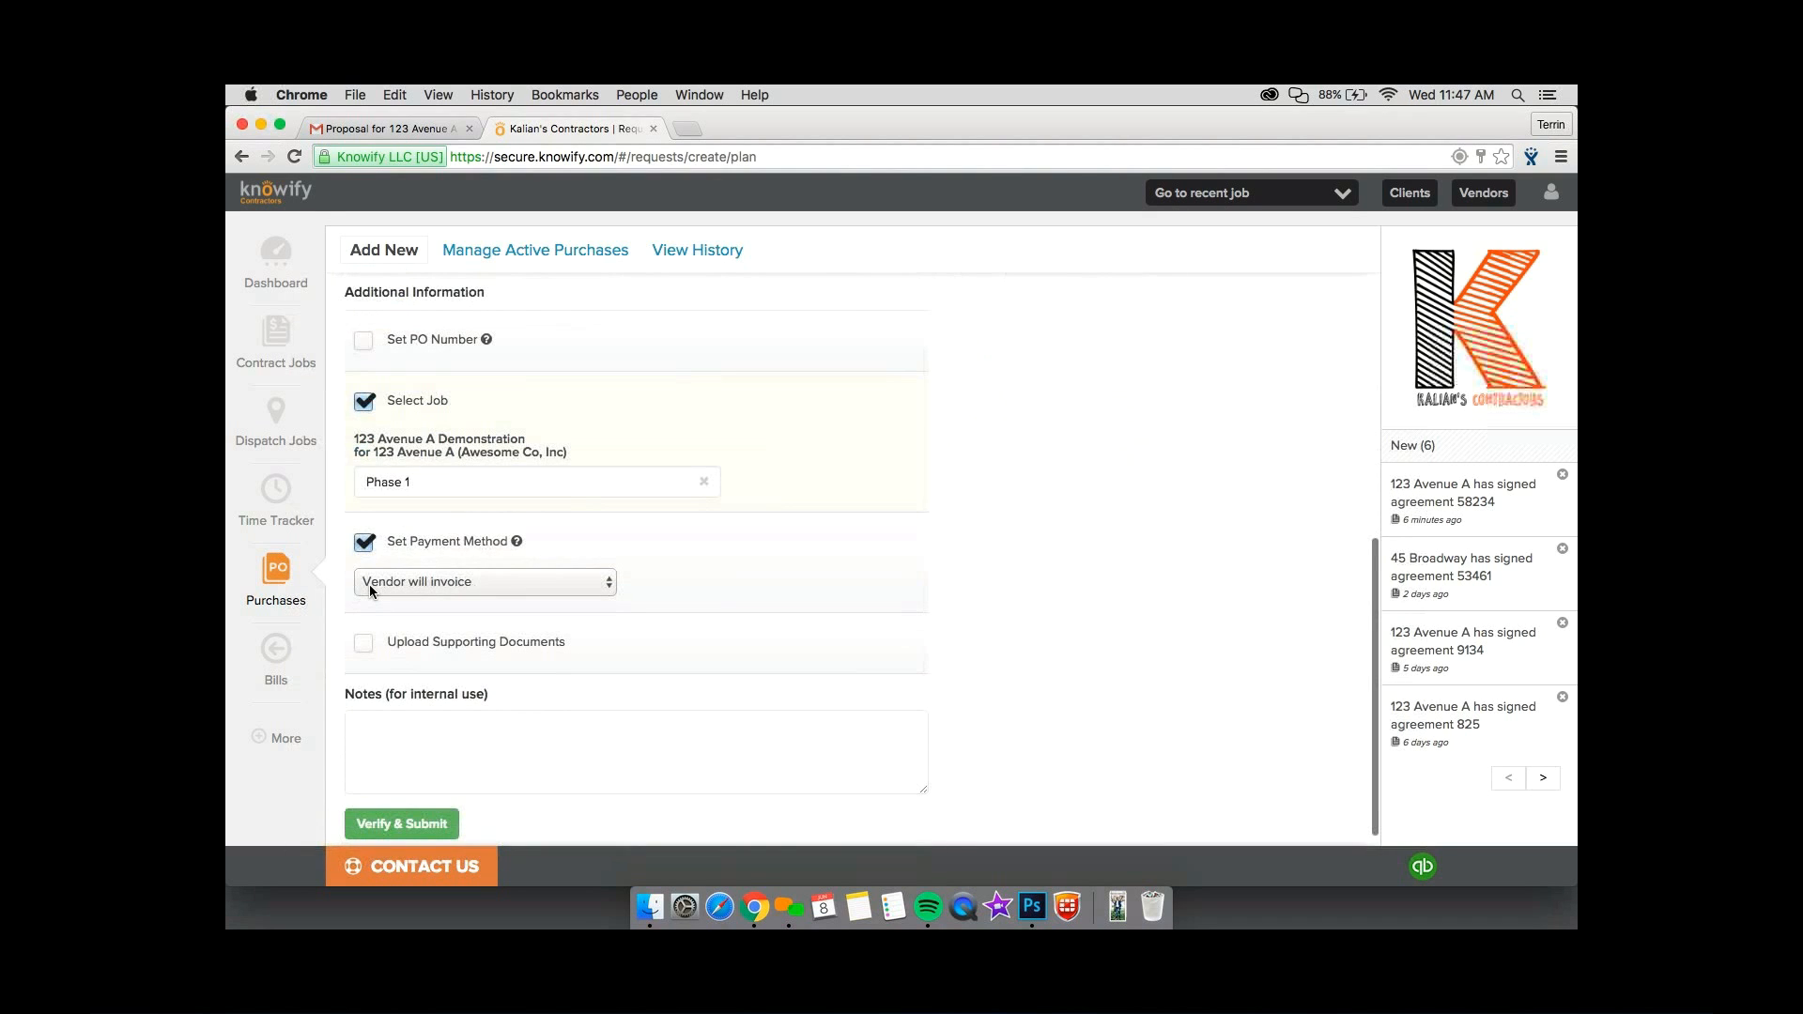
click(369, 588)
scroll(383, 575, down, 1)
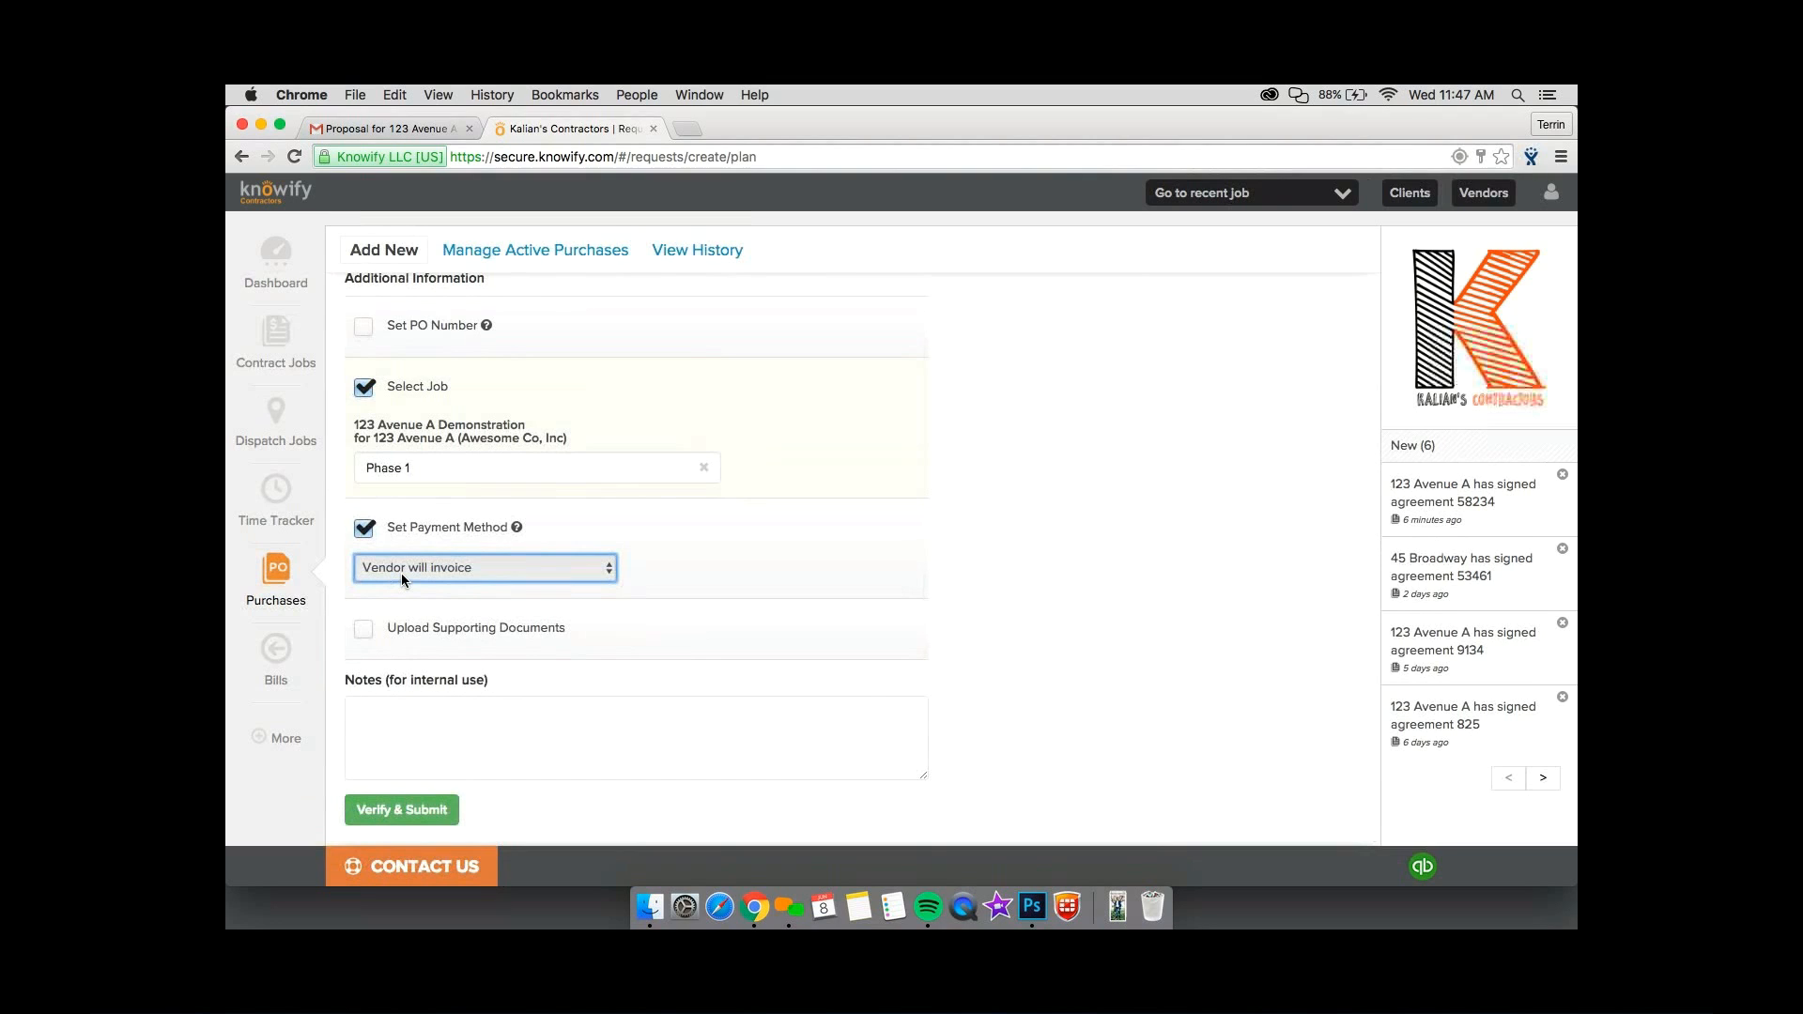
Try Pay with credit card as the purchase's payment method and return it to Vendor will invoice.
click(402, 573)
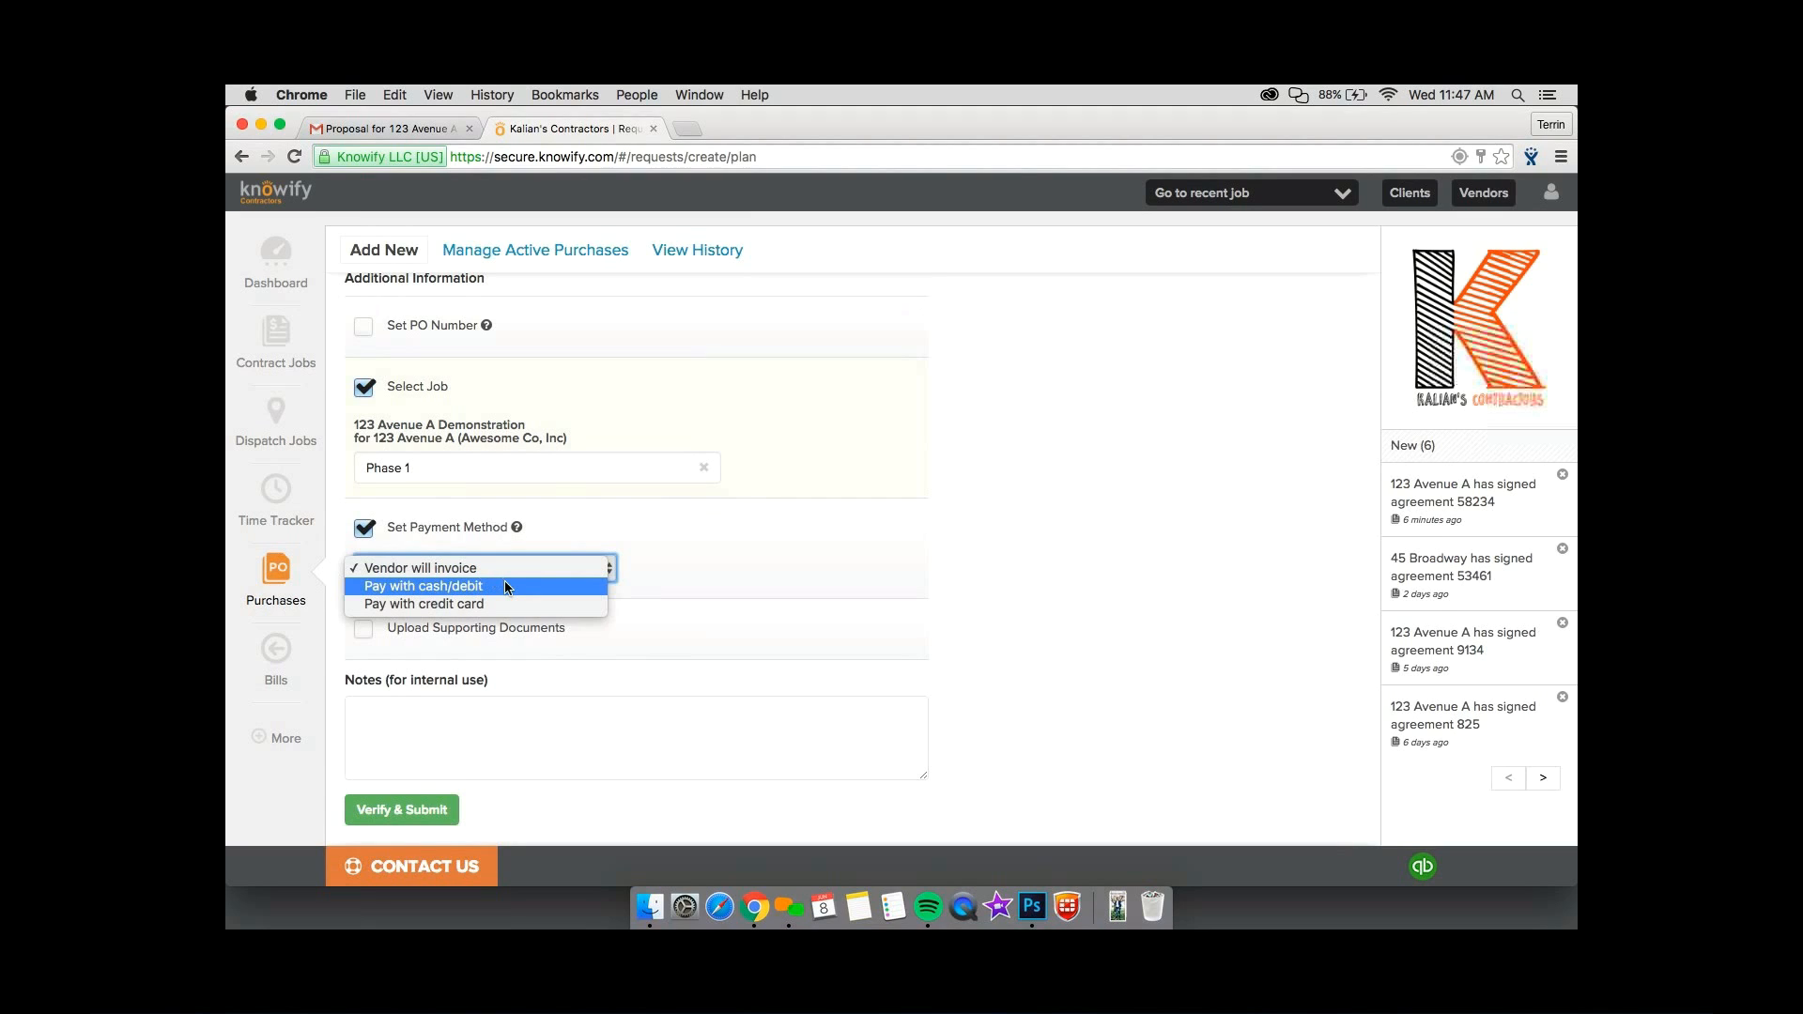
key(Down)
click(505, 602)
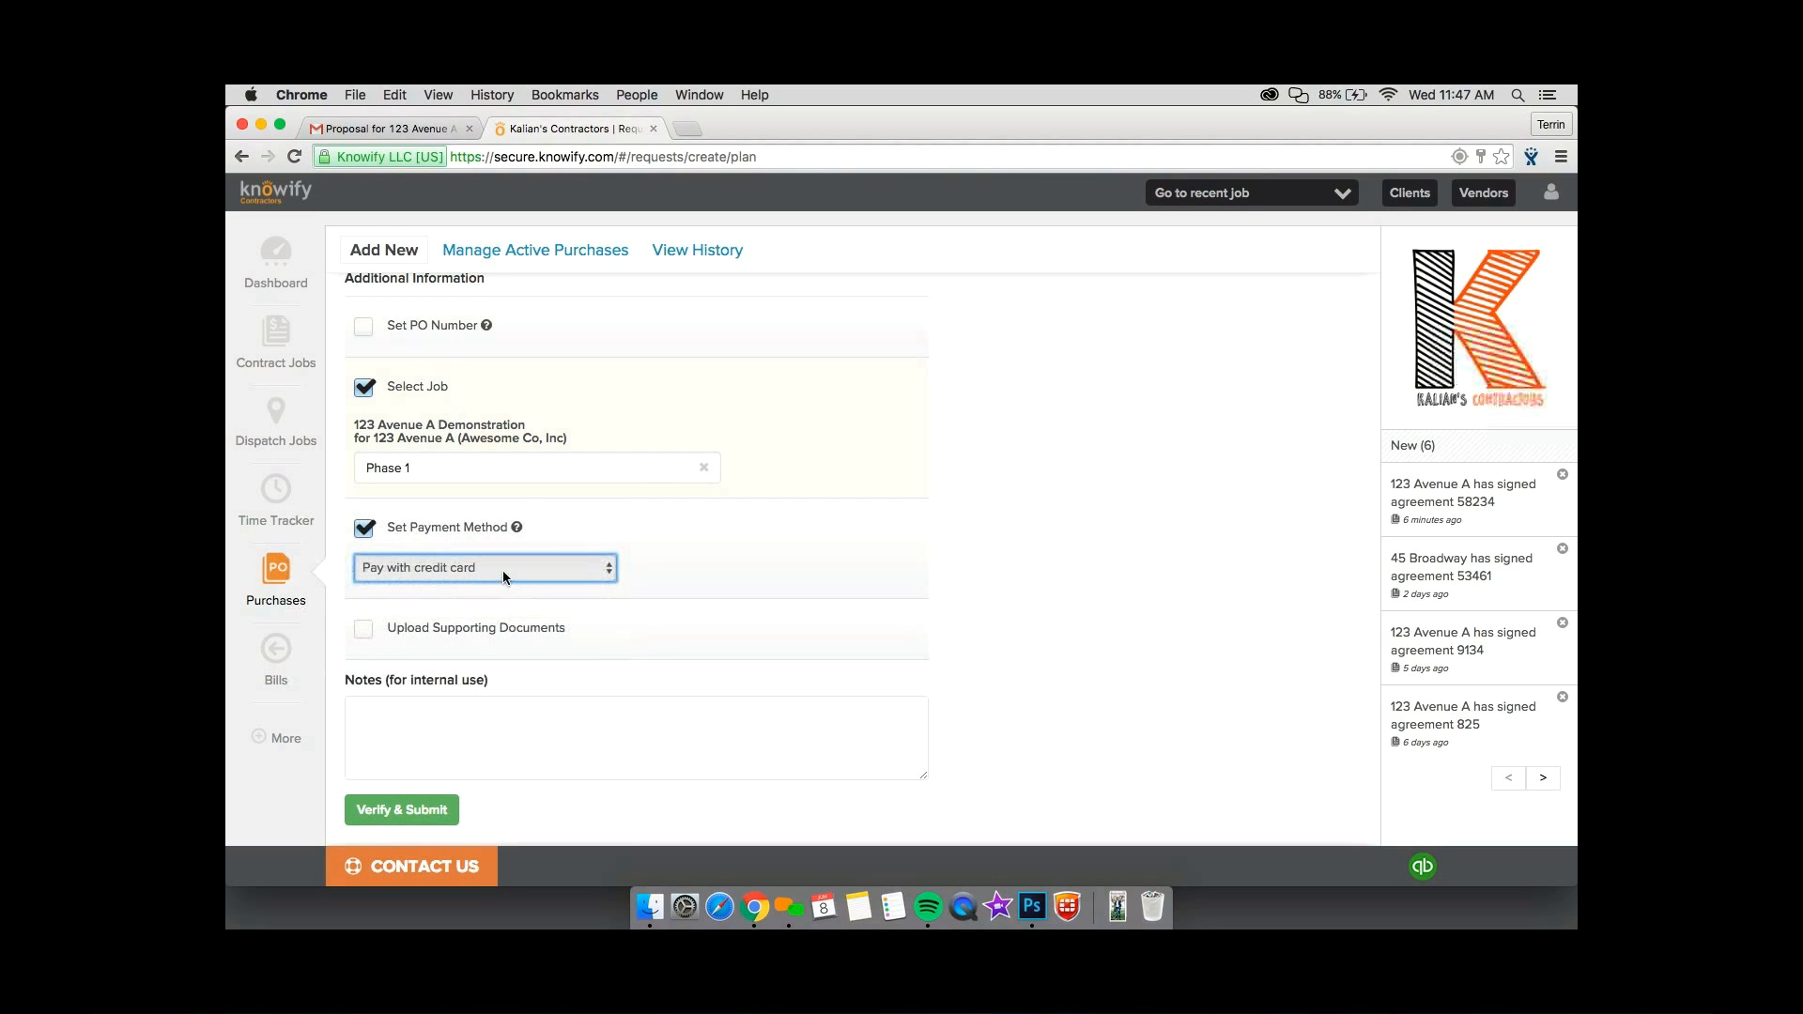
click(504, 571)
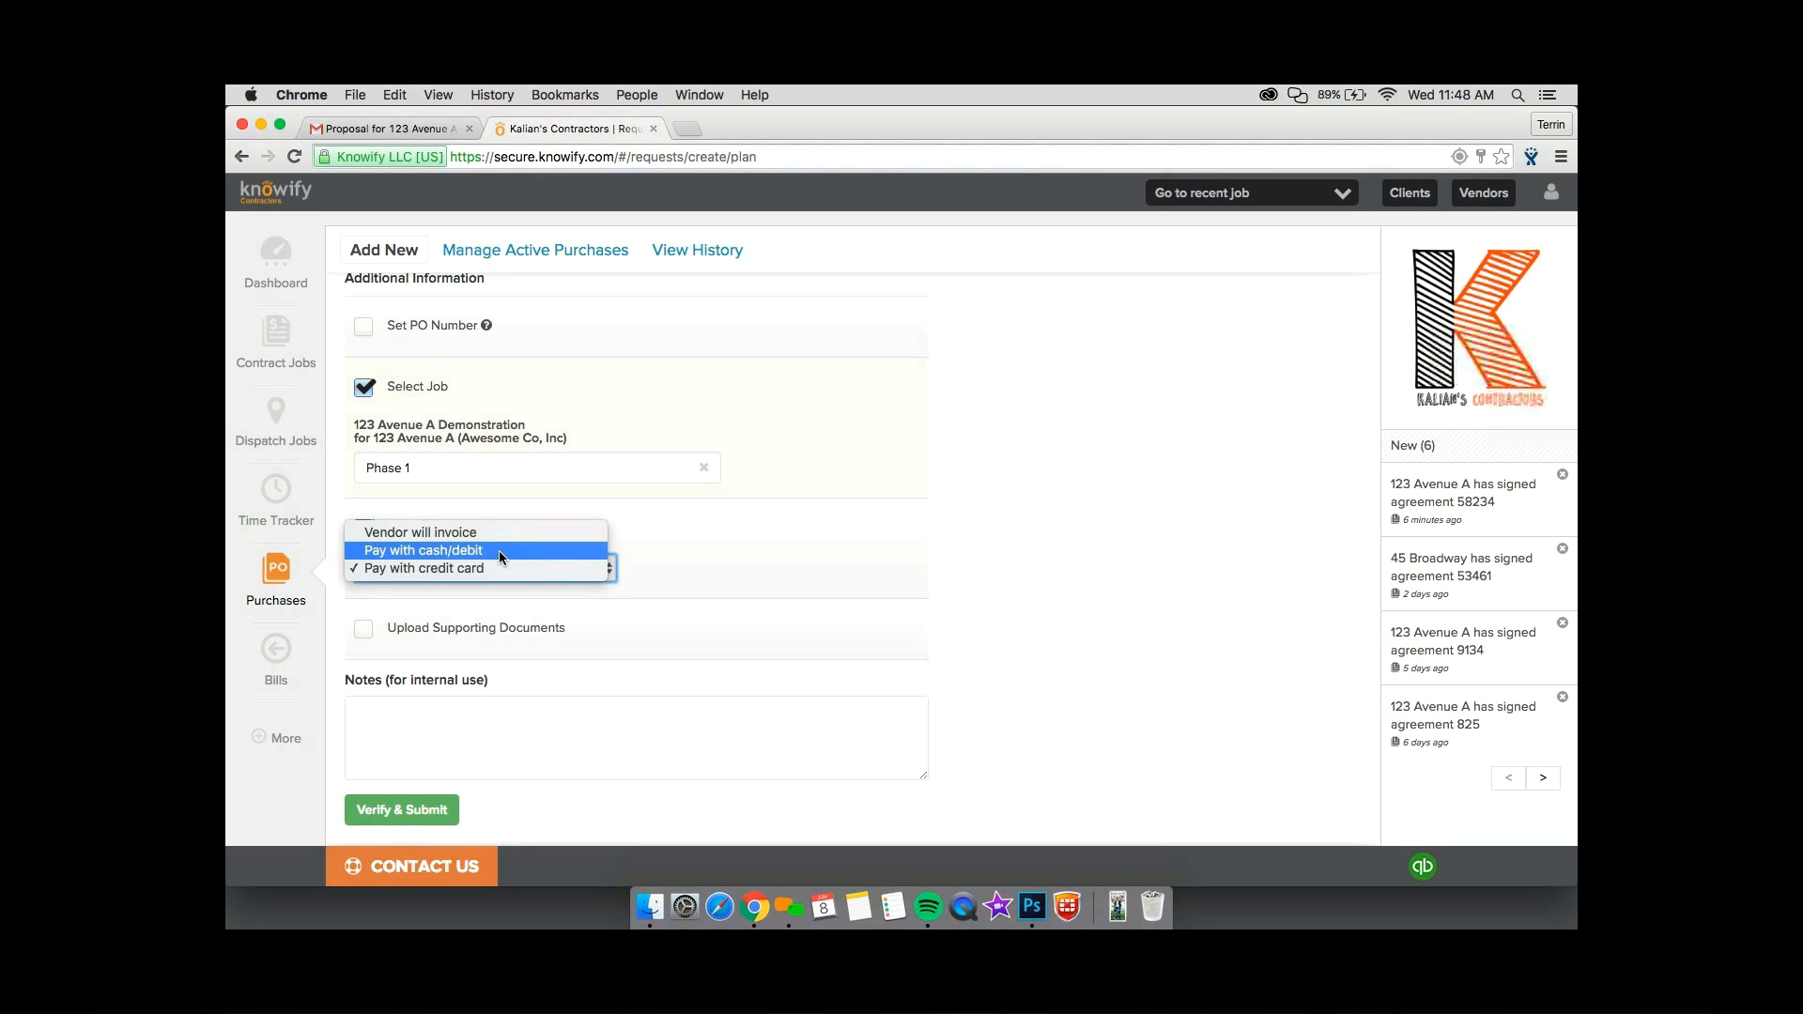
click(494, 568)
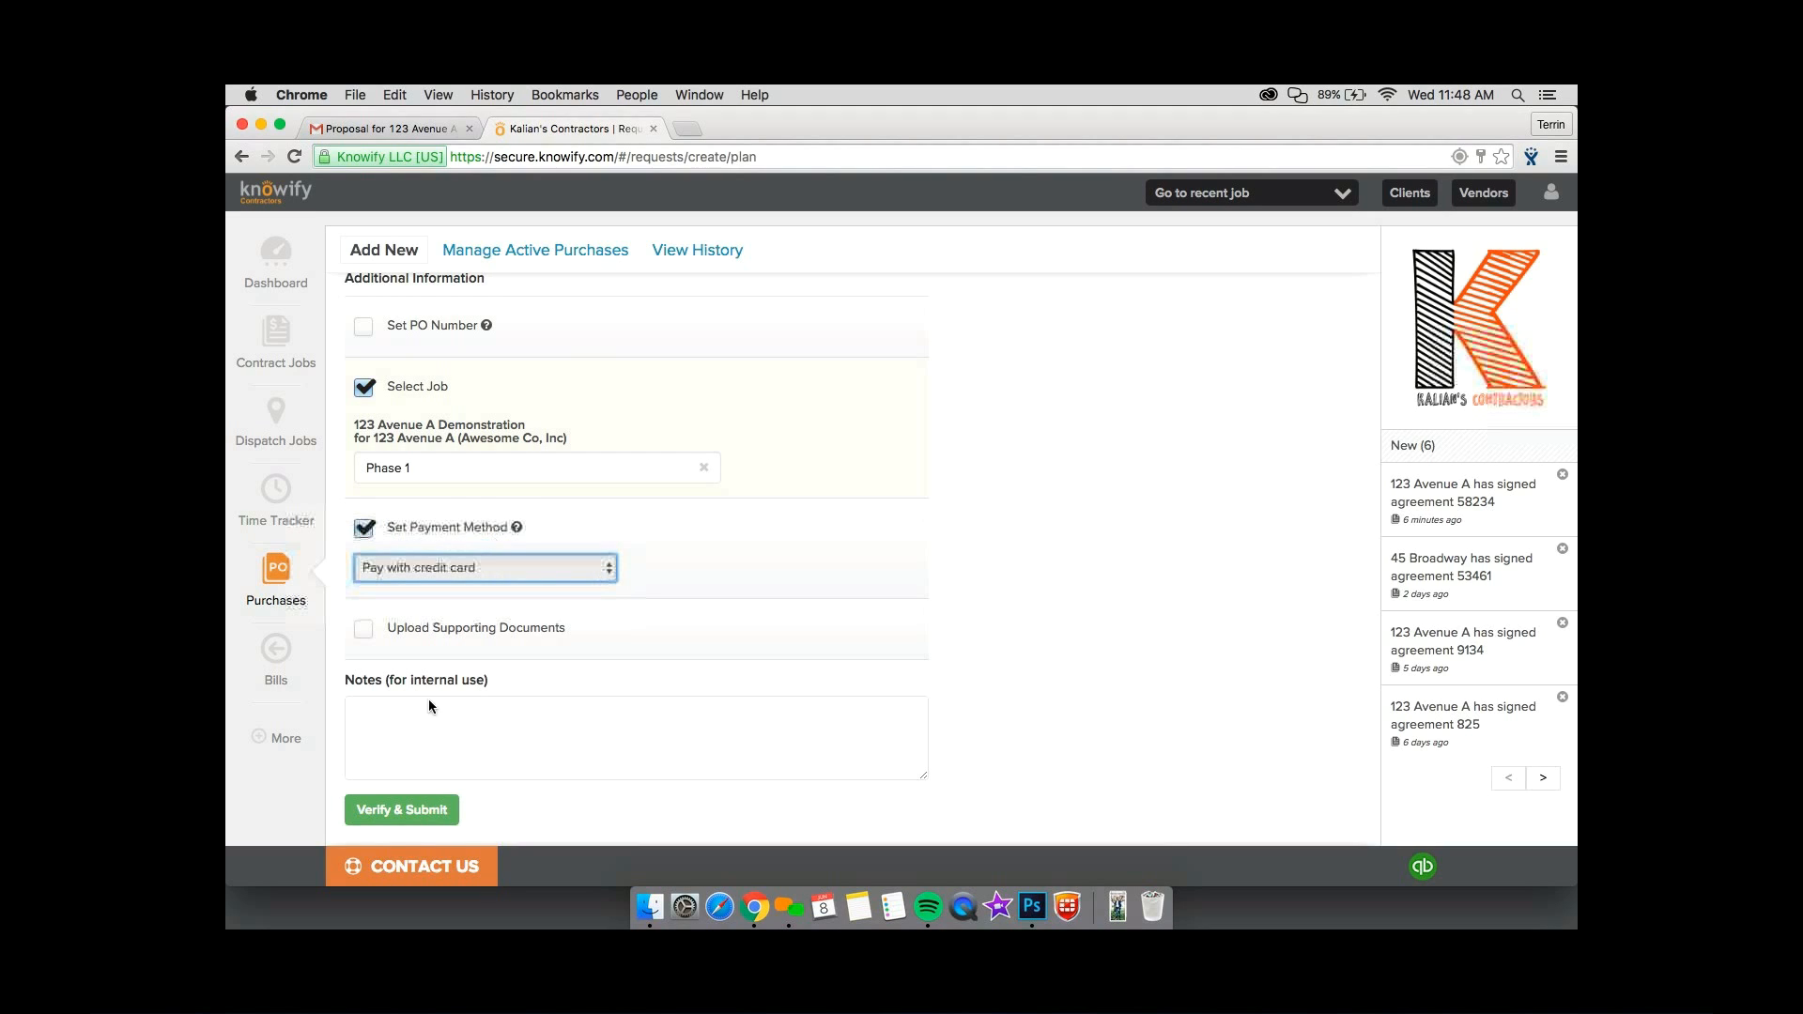
click(423, 725)
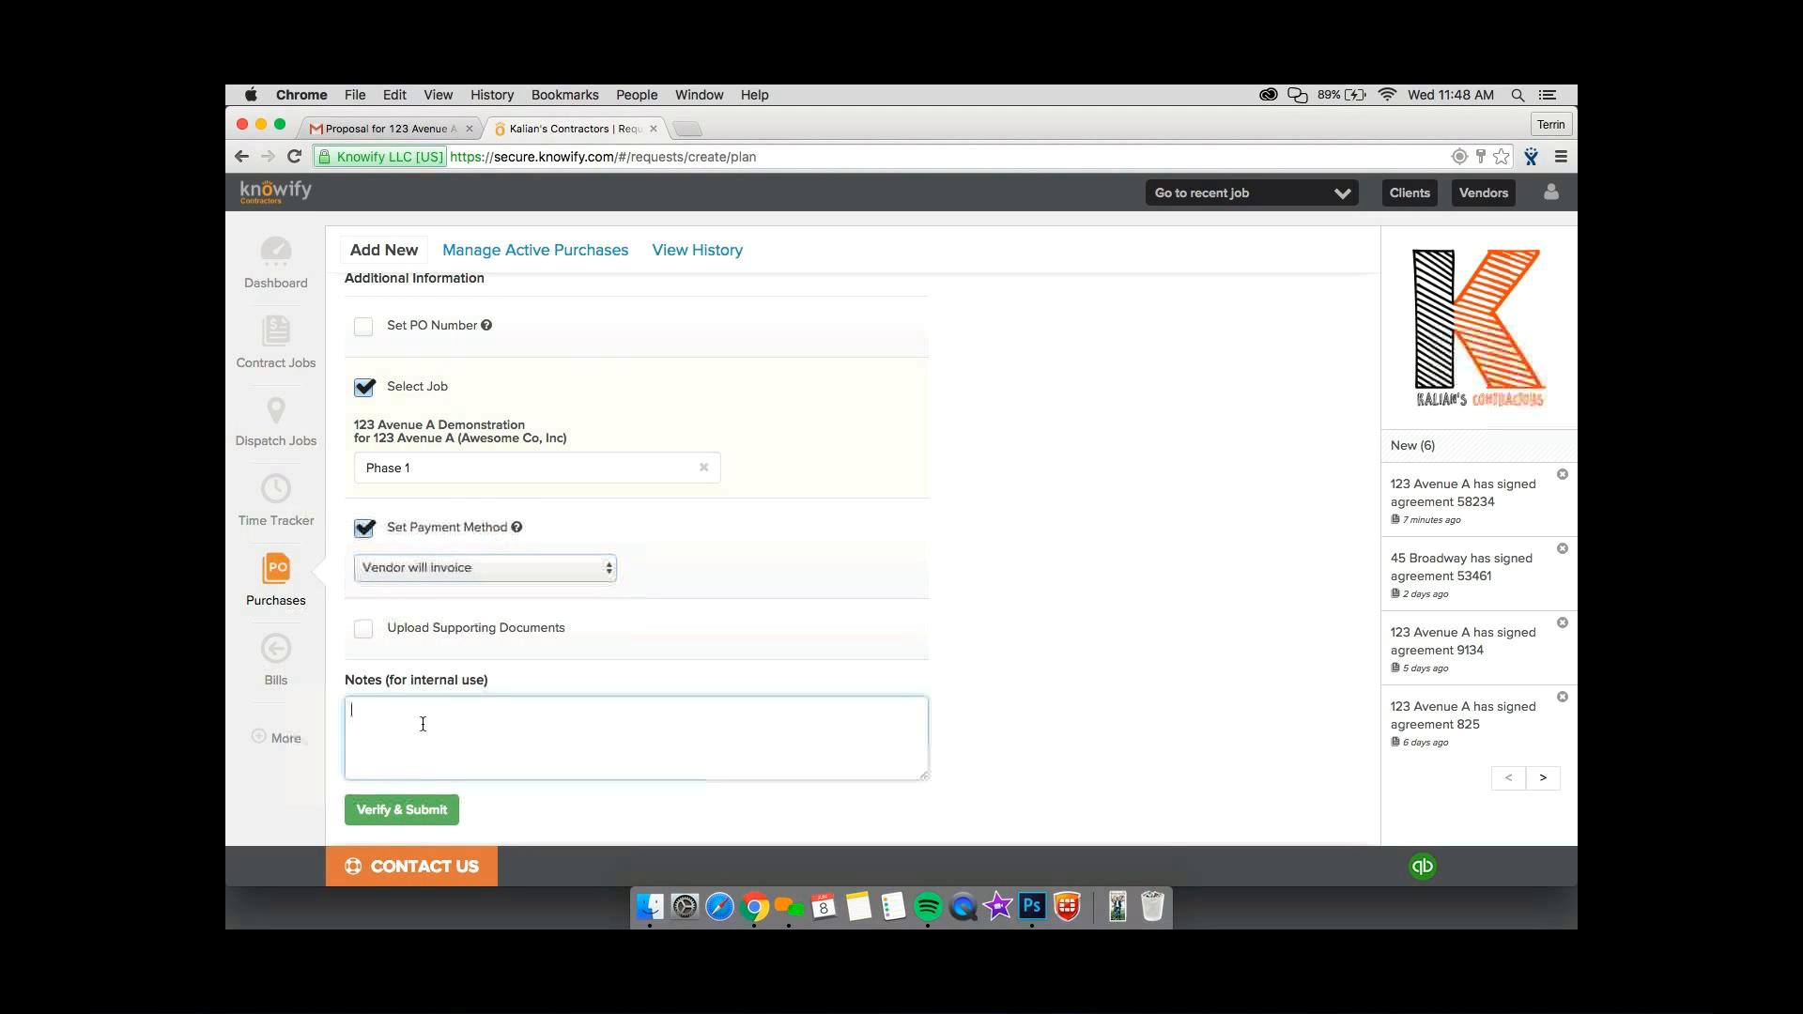
click(477, 680)
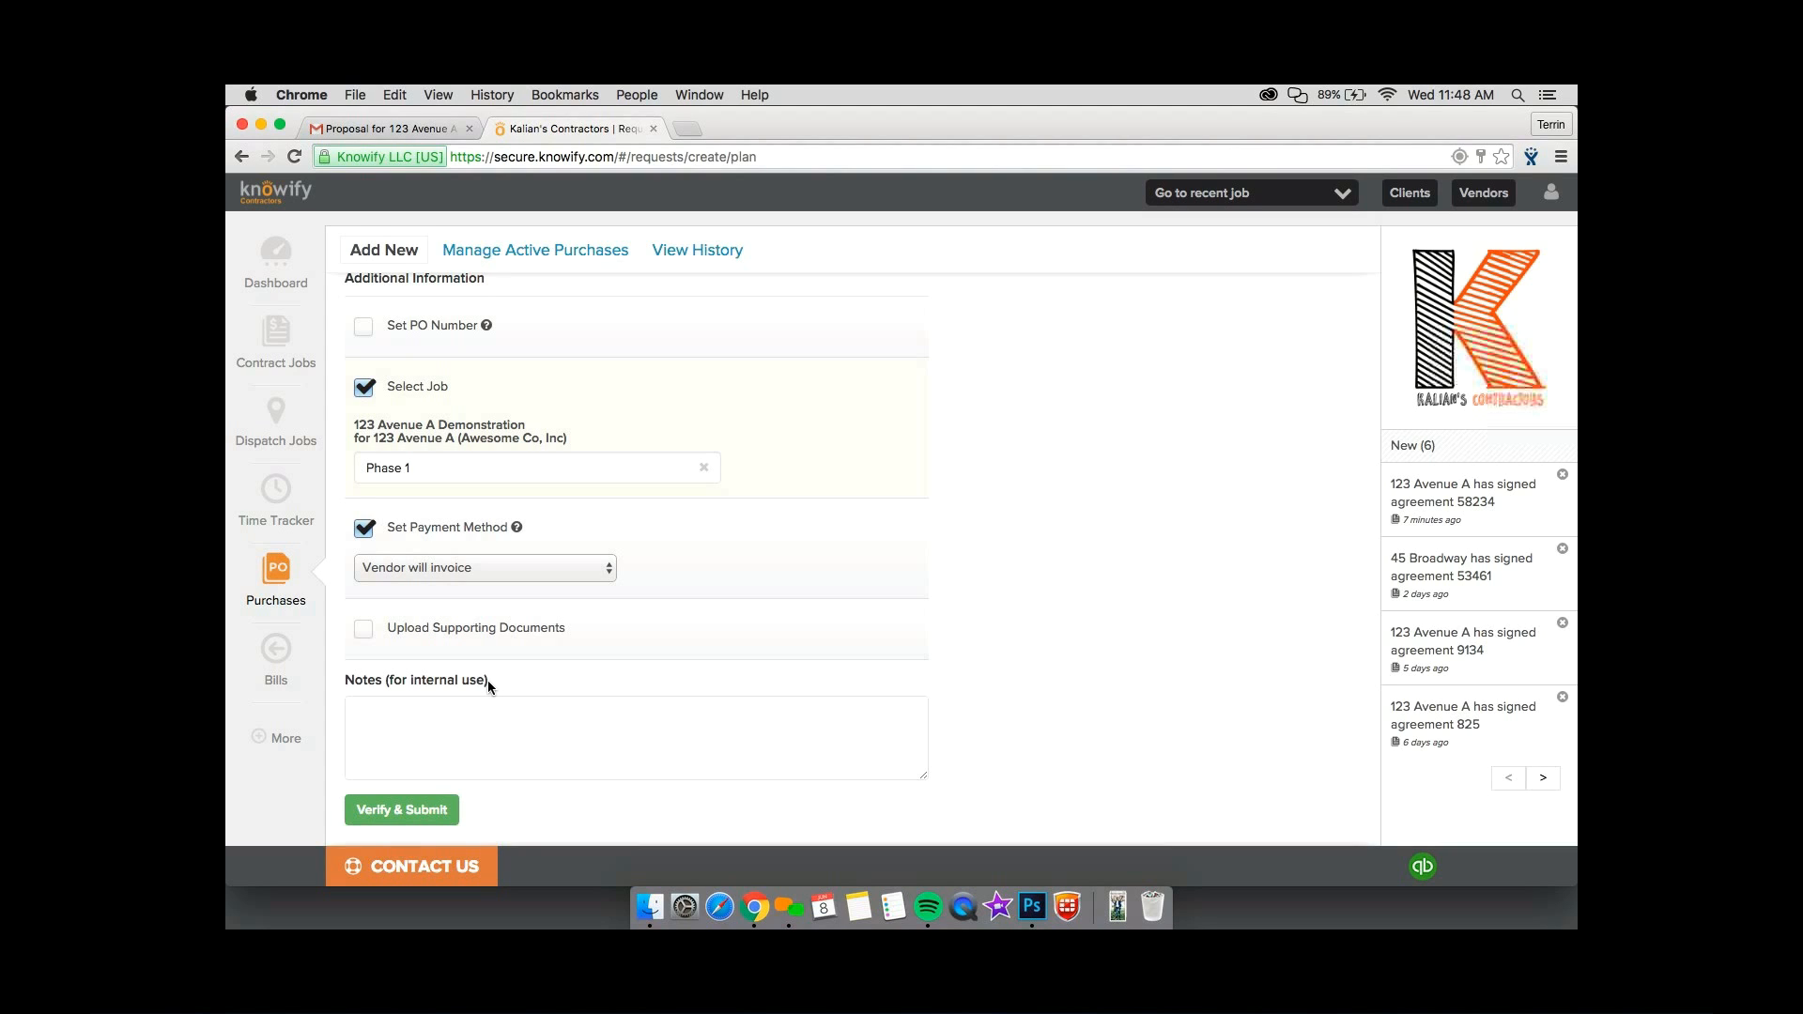
Verify and submit the ABC Supply Corp. purchase, and open its print and email options.
click(399, 809)
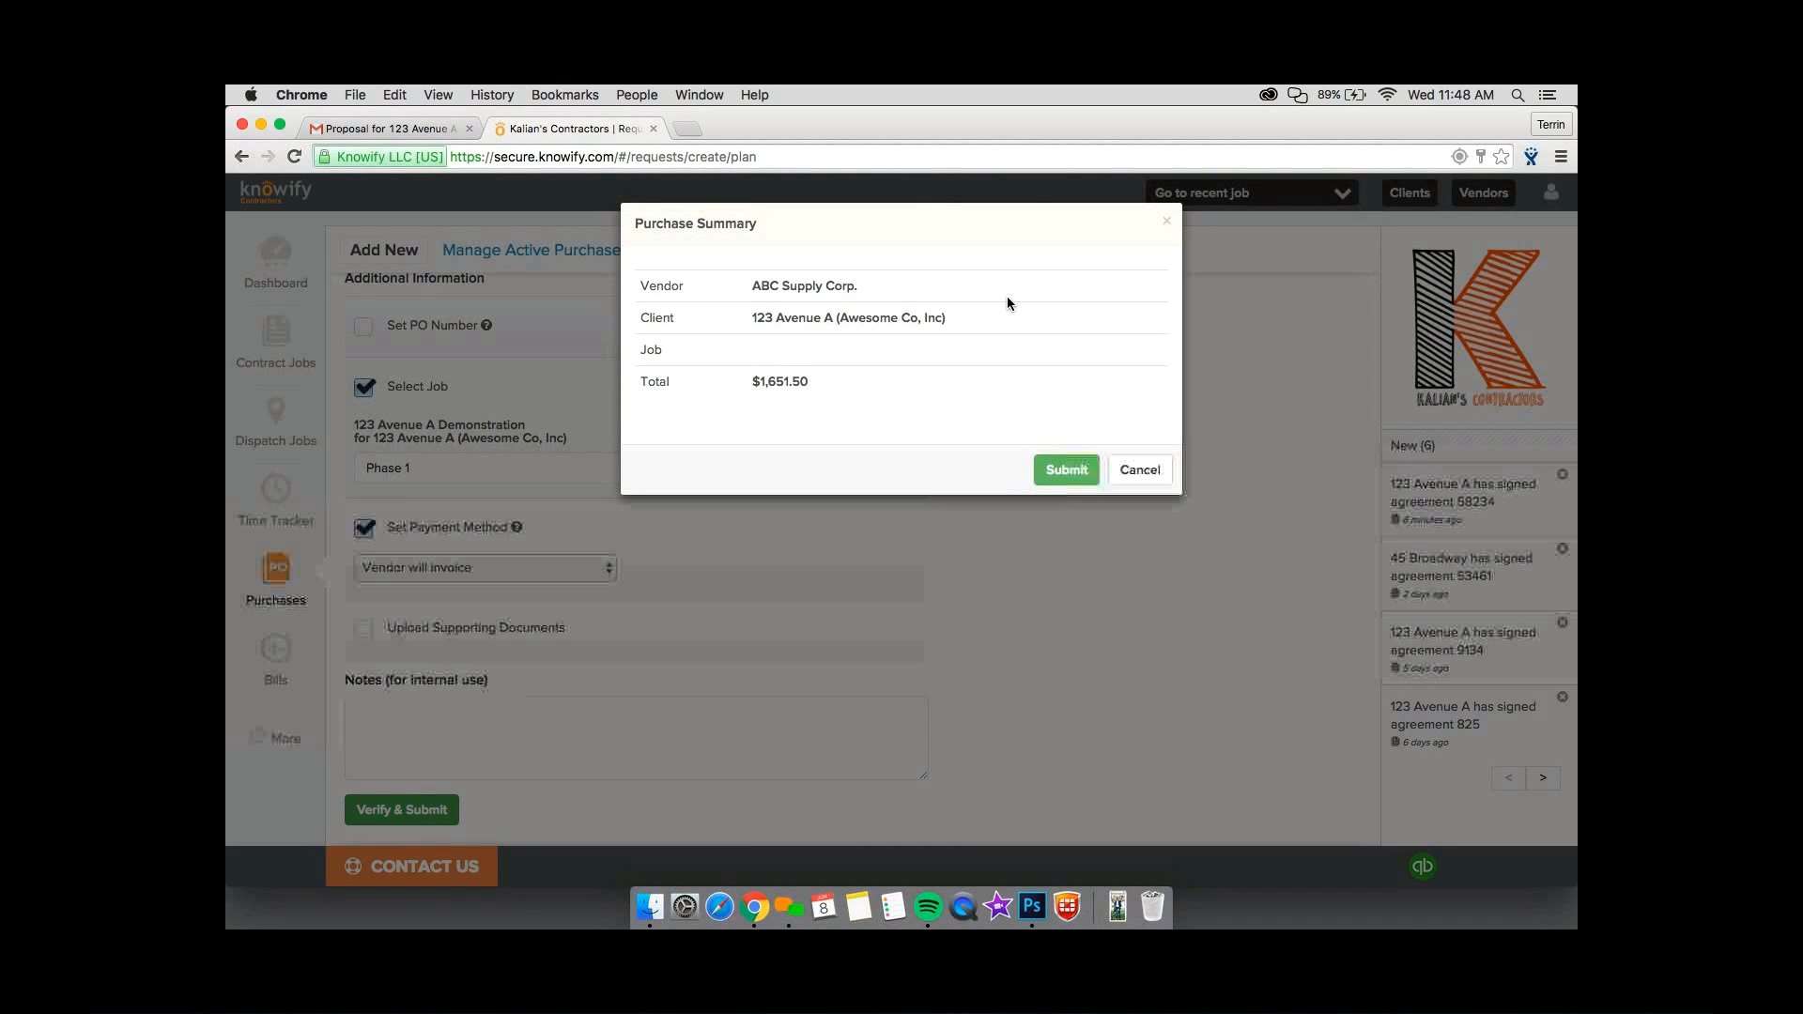
click(1045, 476)
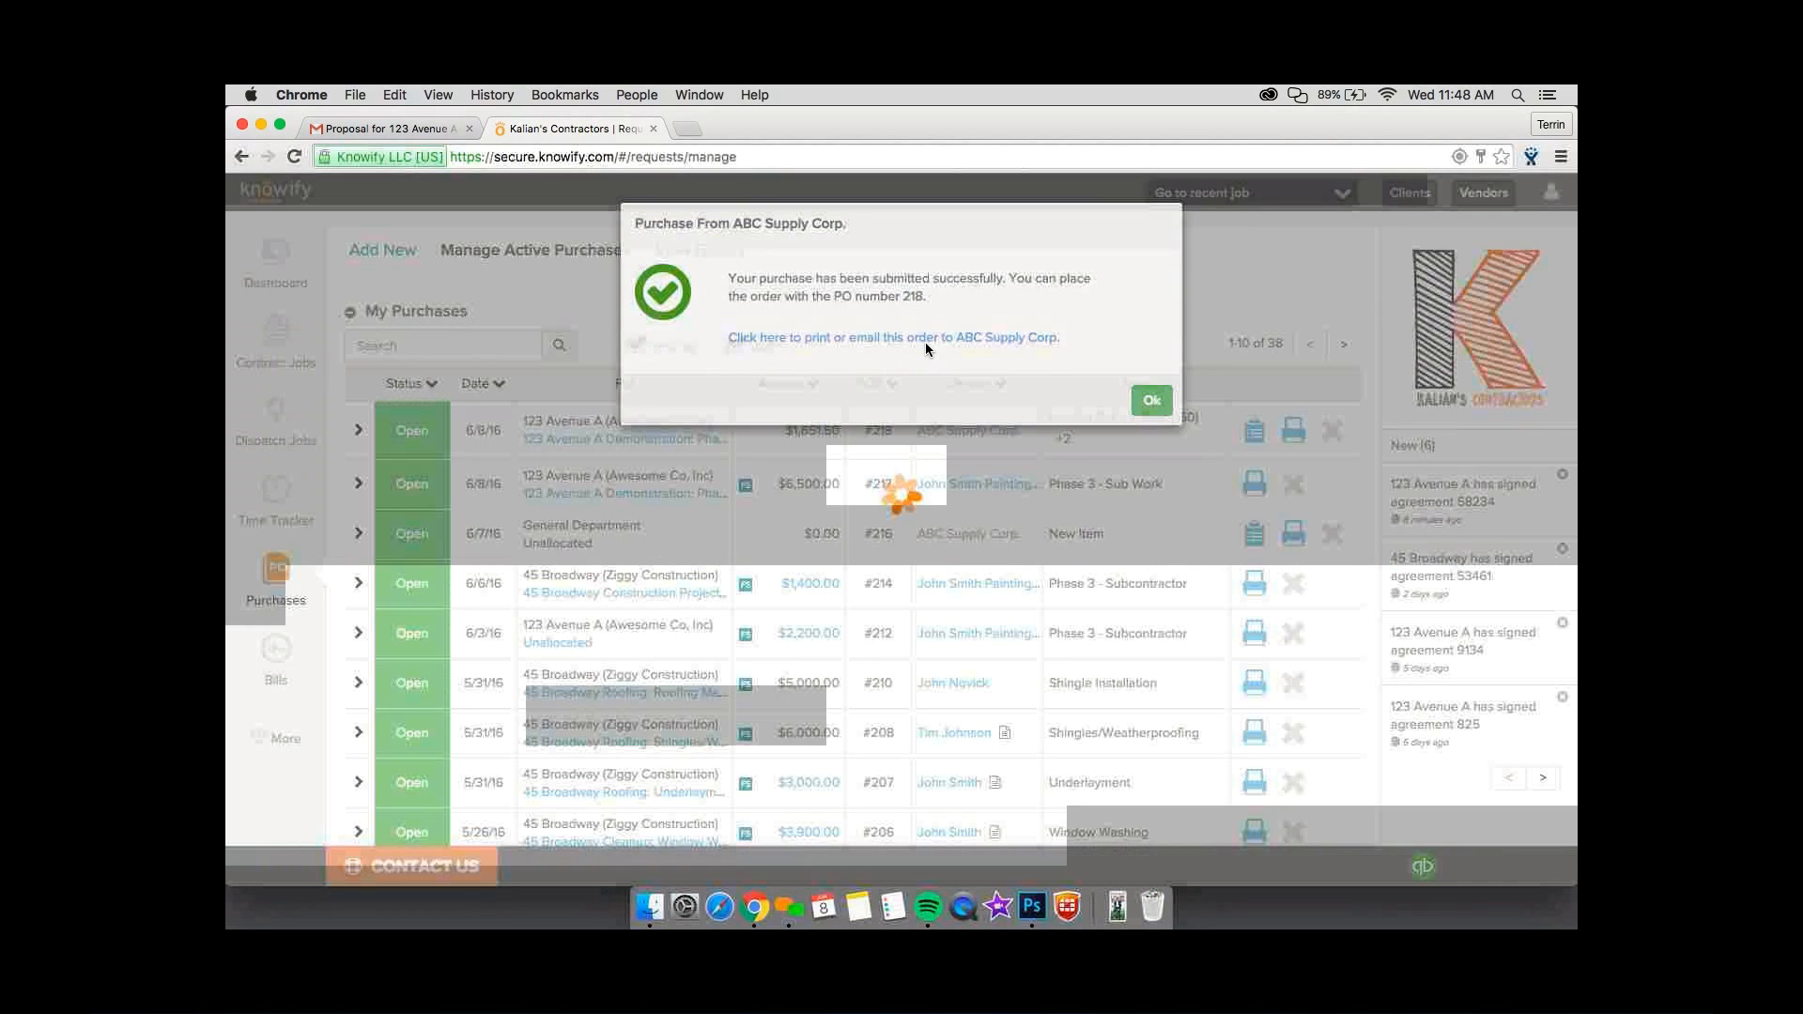
click(926, 340)
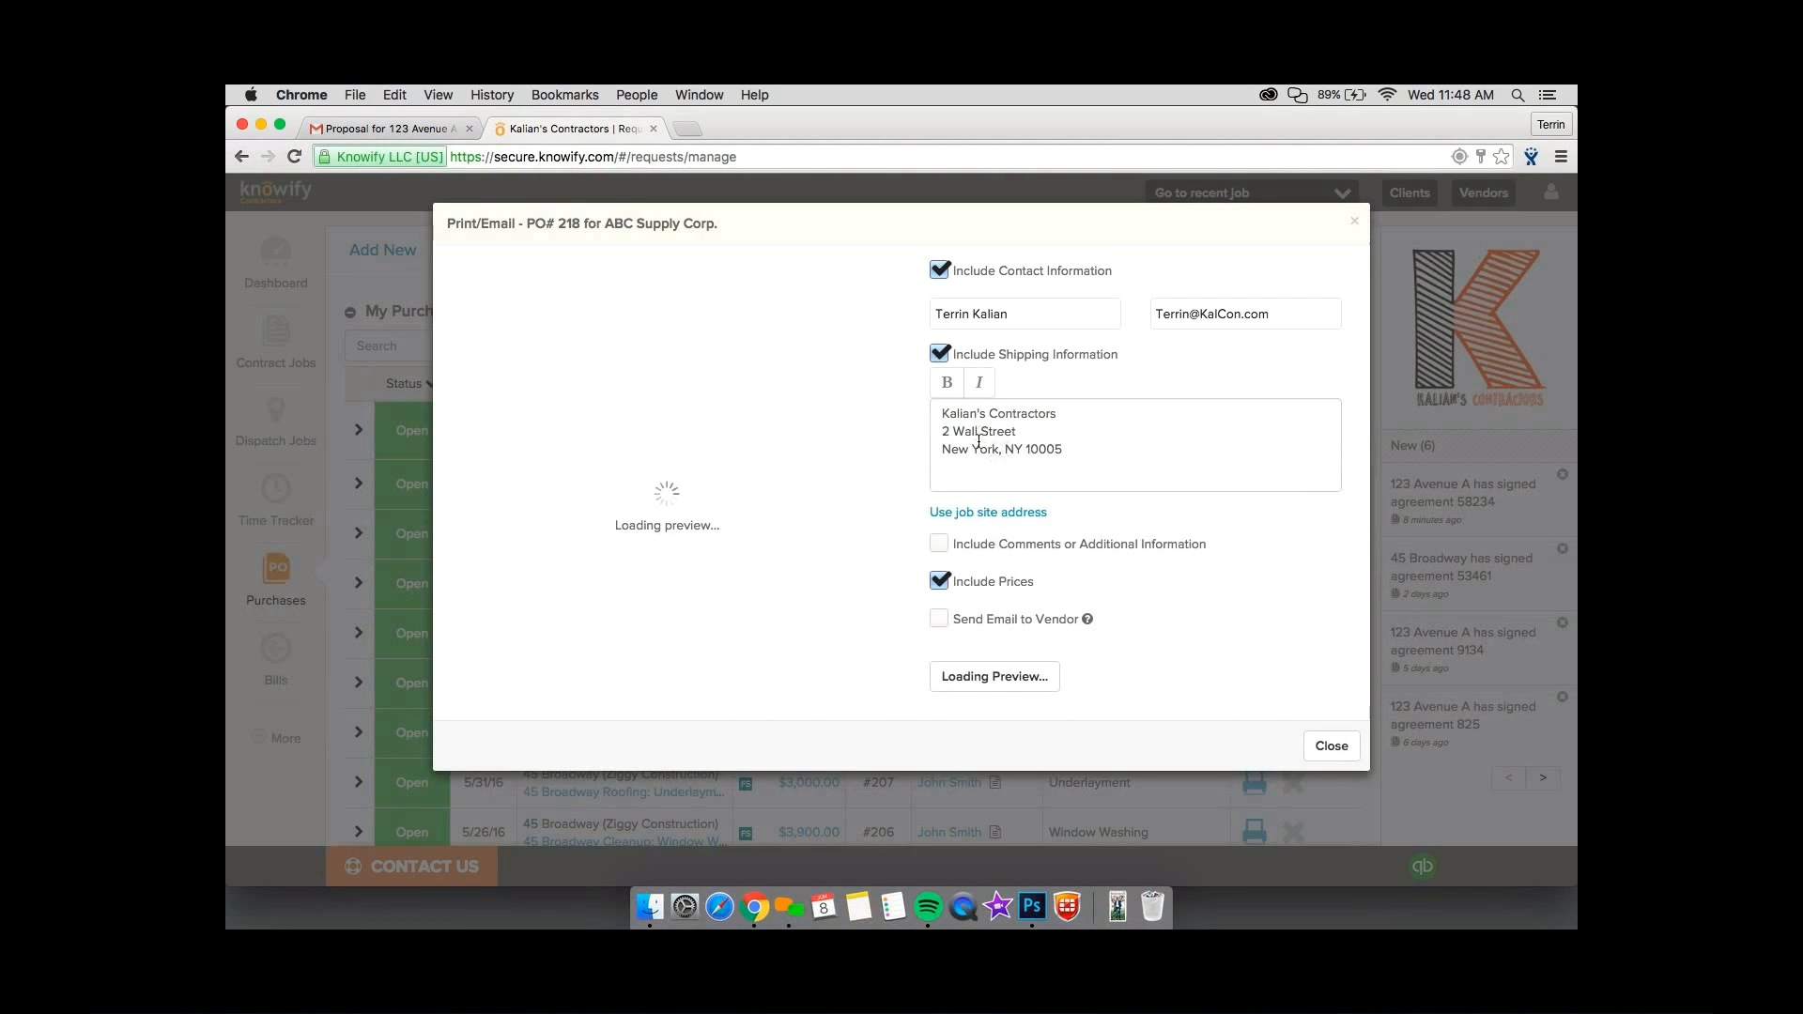
Include the comment "Please deliver by 9am" on the purchase order.
click(939, 545)
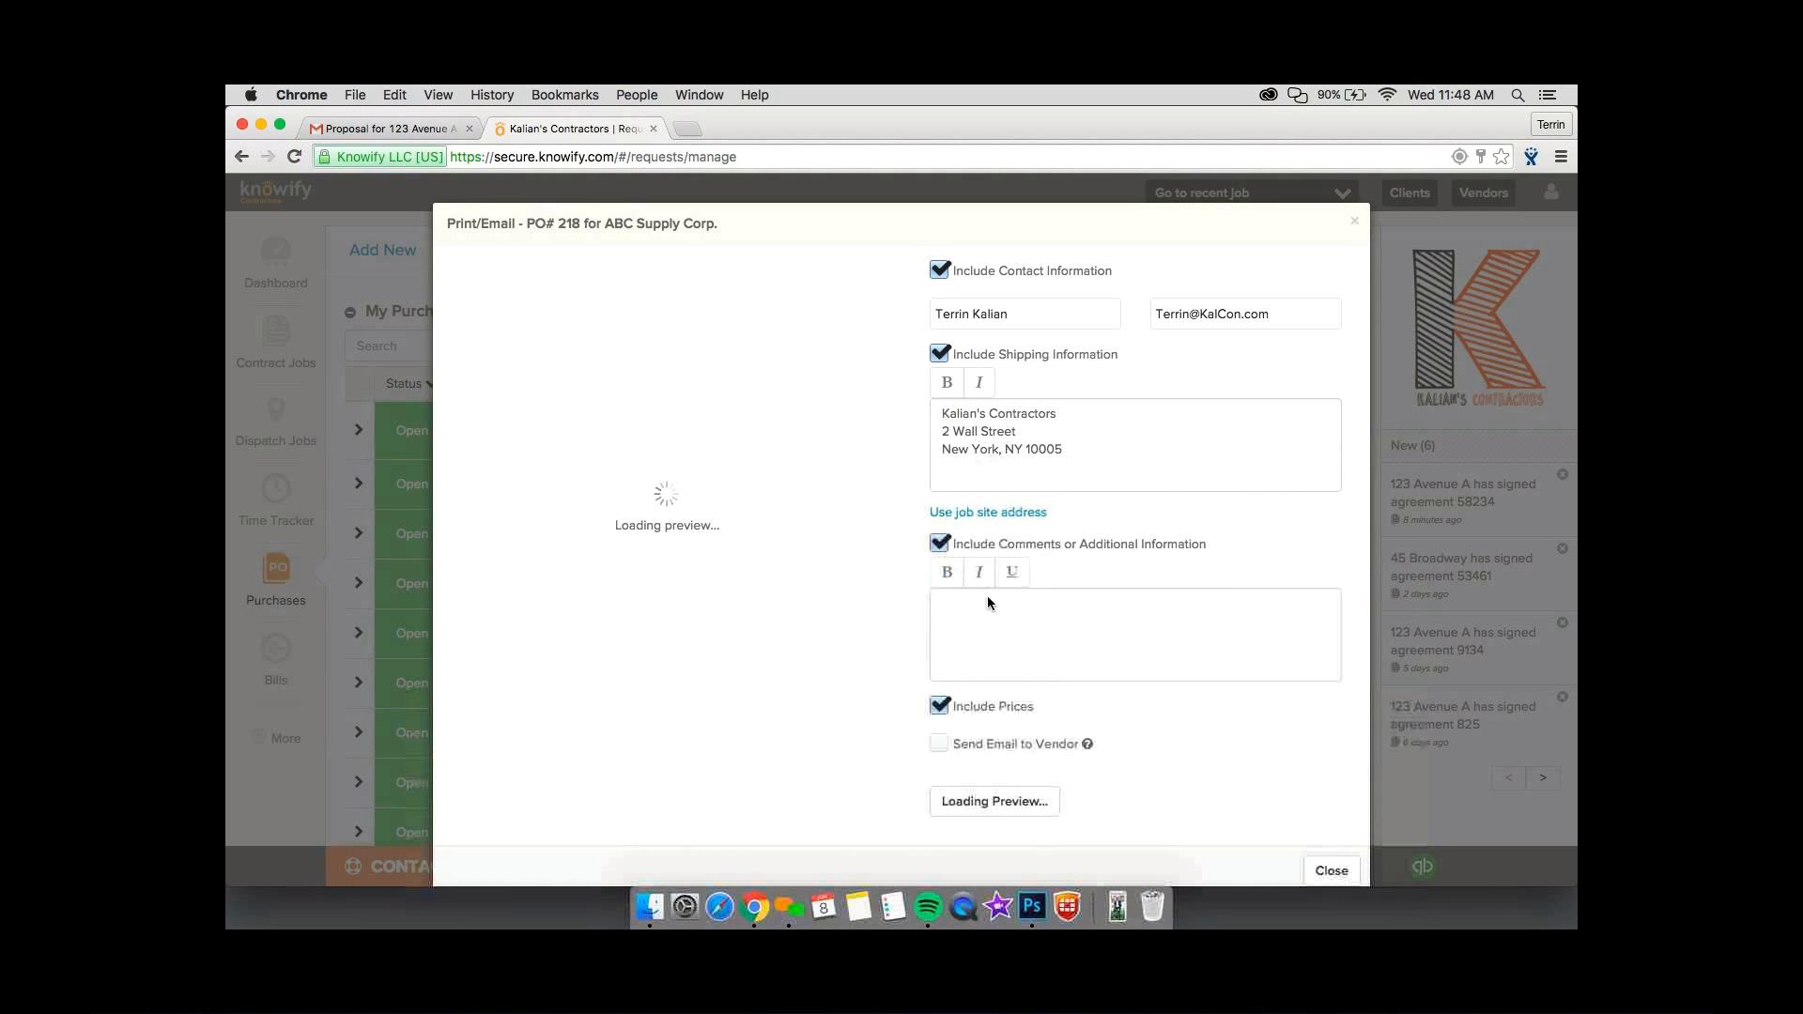
click(994, 604)
text(Please de)
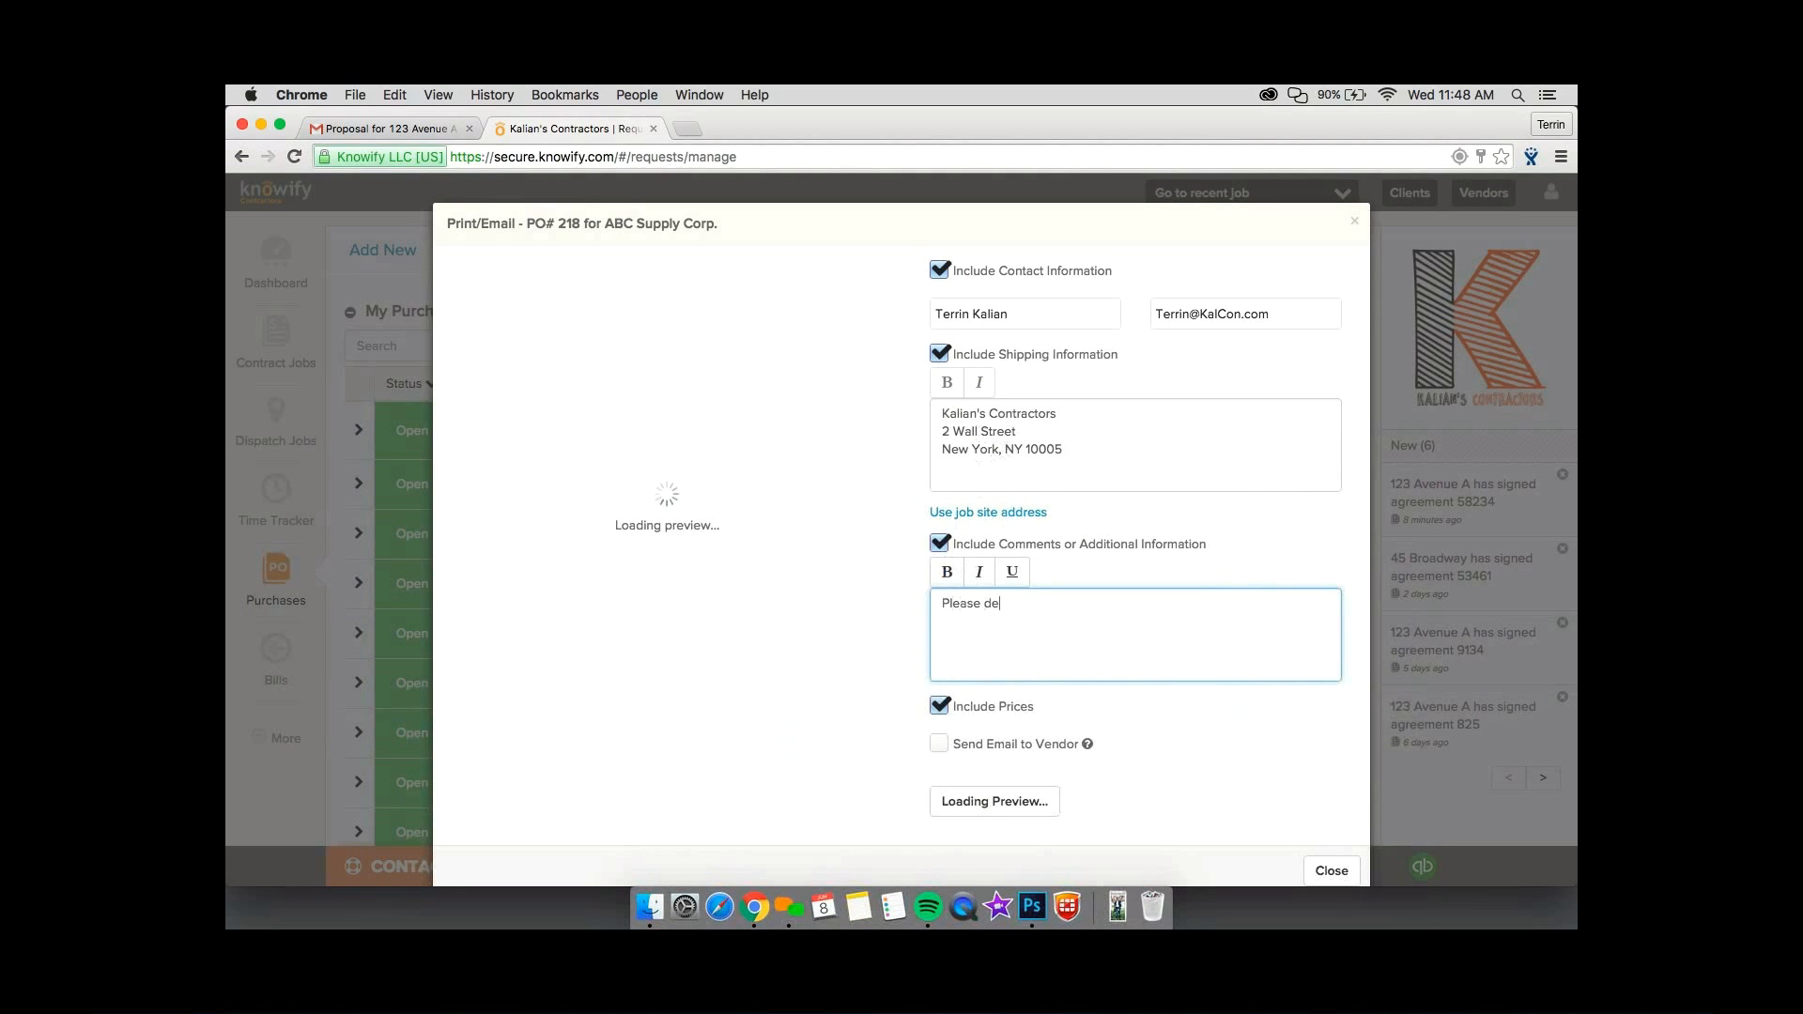
text(liver by 0am)
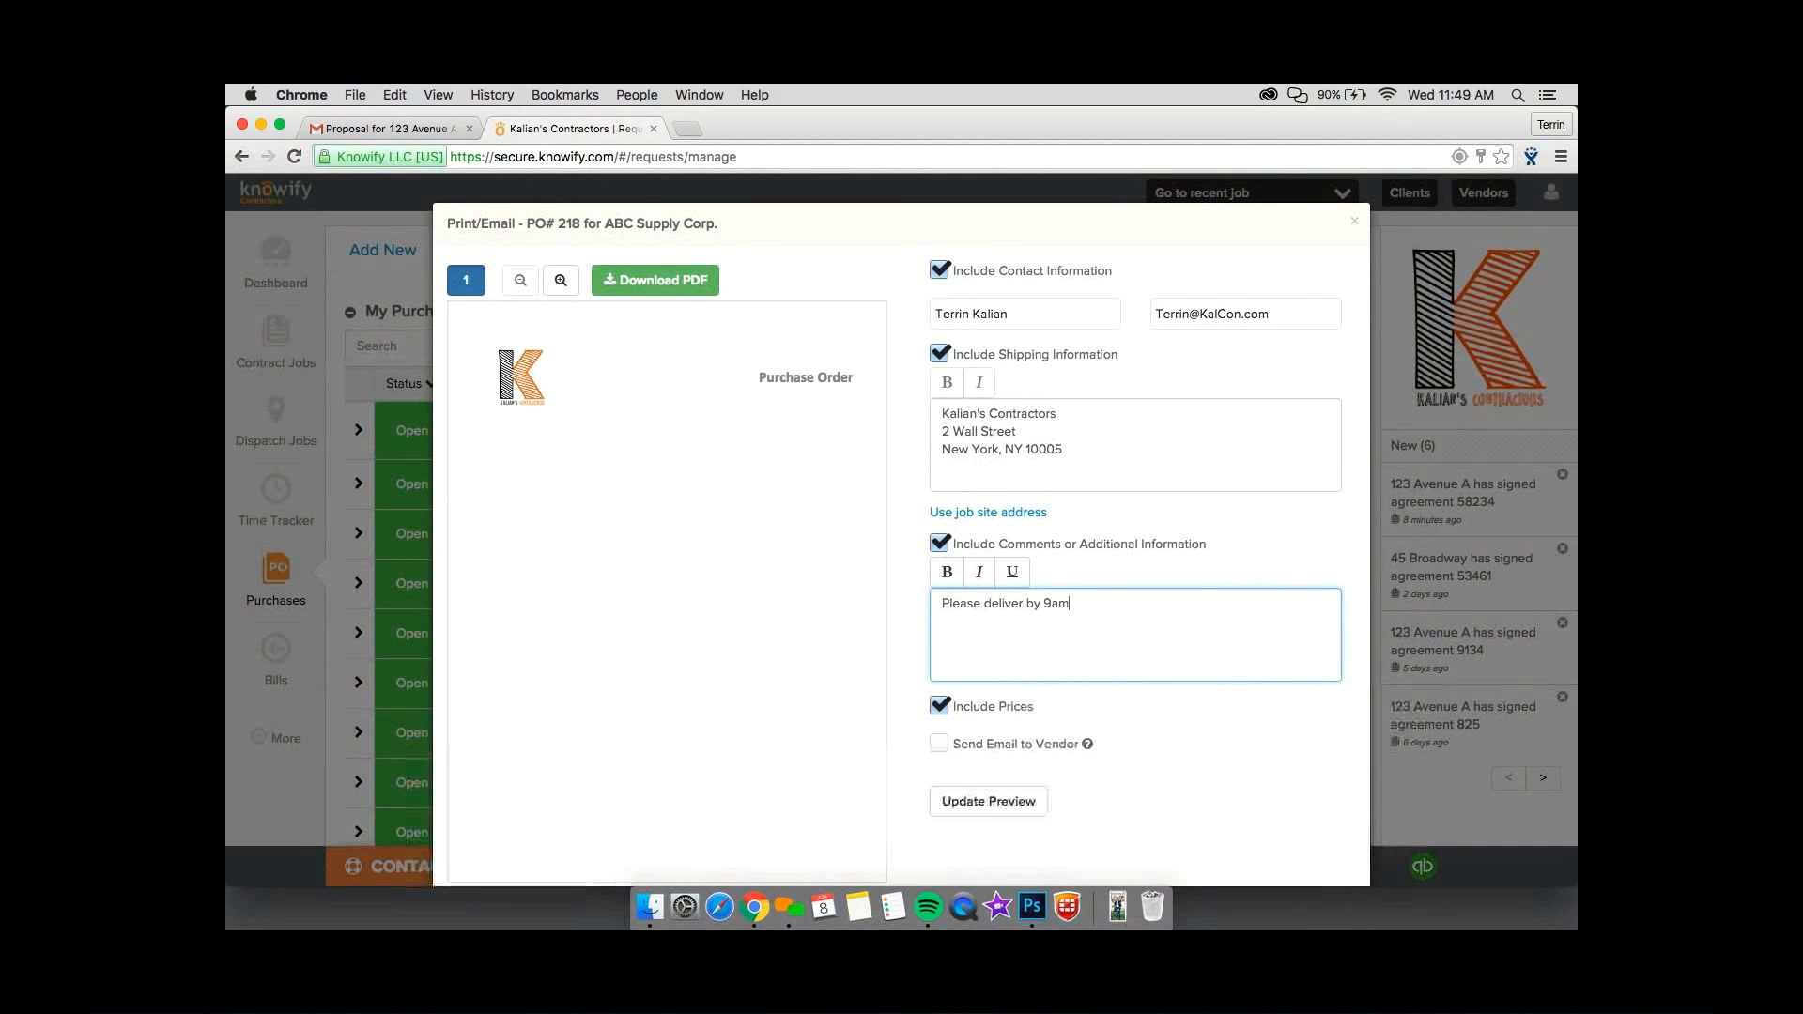
Use the job site address as the purchase order's shipping address and close the print and email options.
click(988, 515)
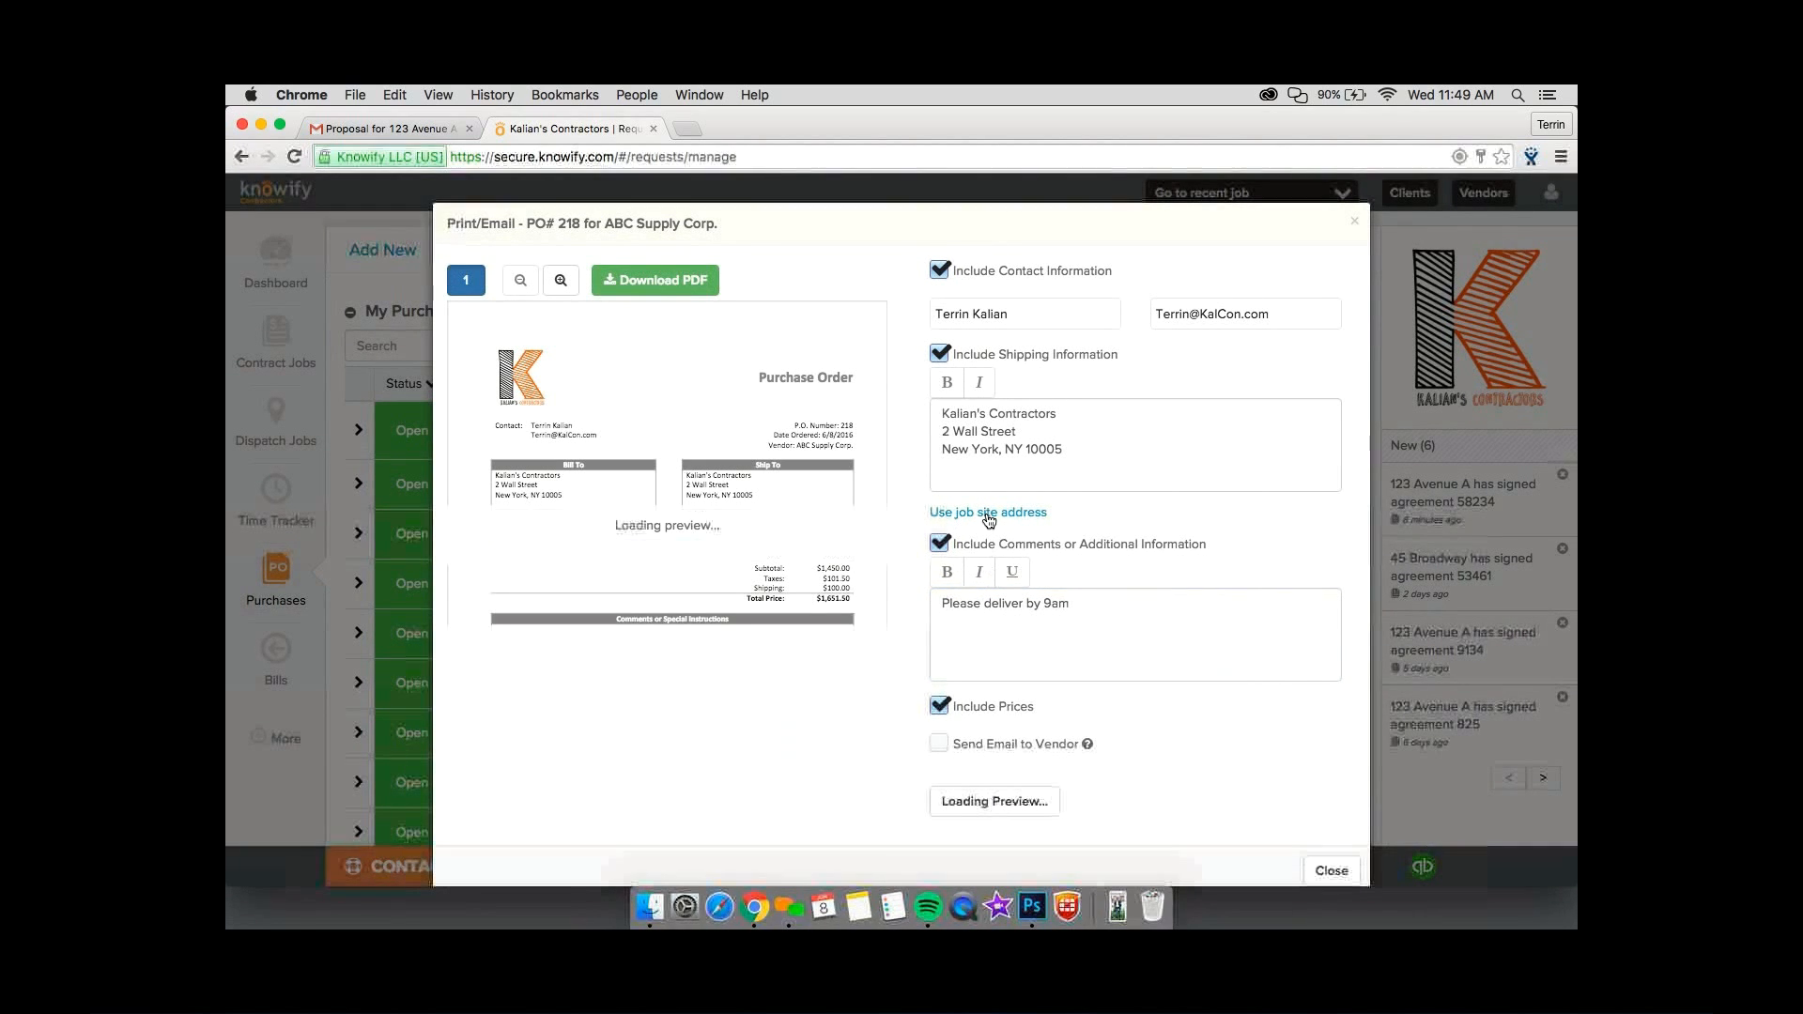
click(988, 514)
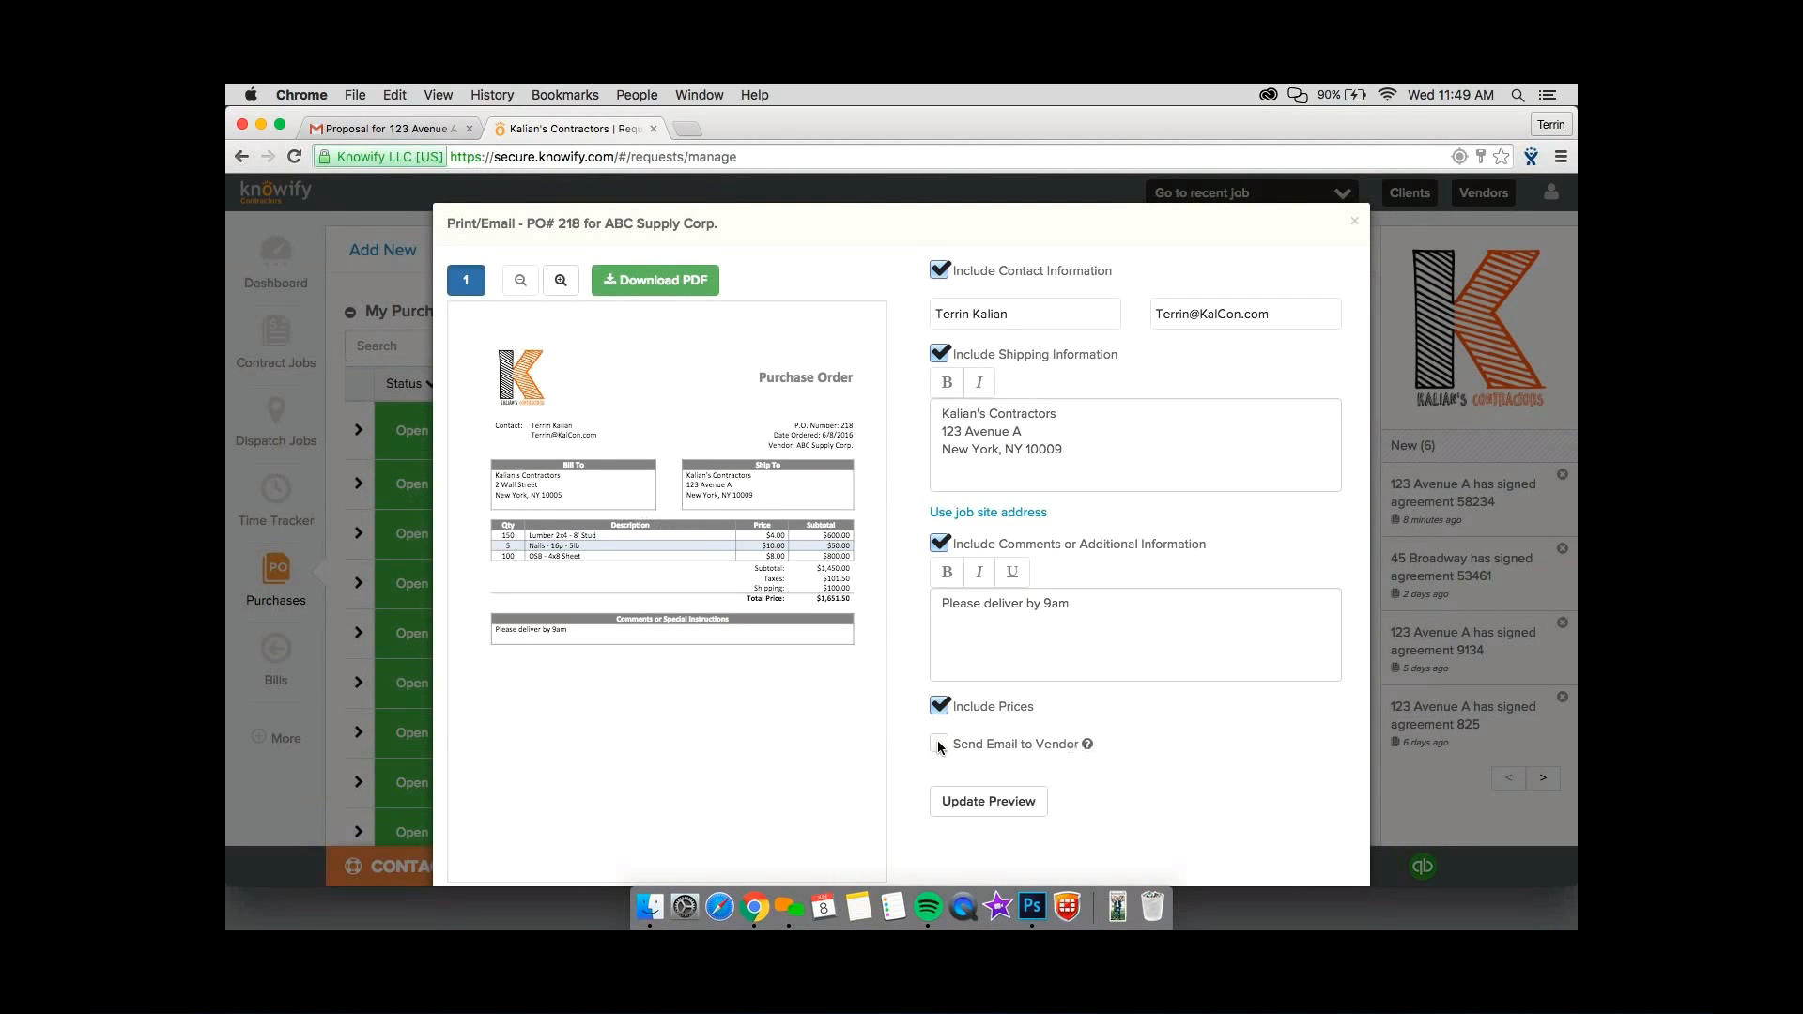
scroll(939, 746, down, 3)
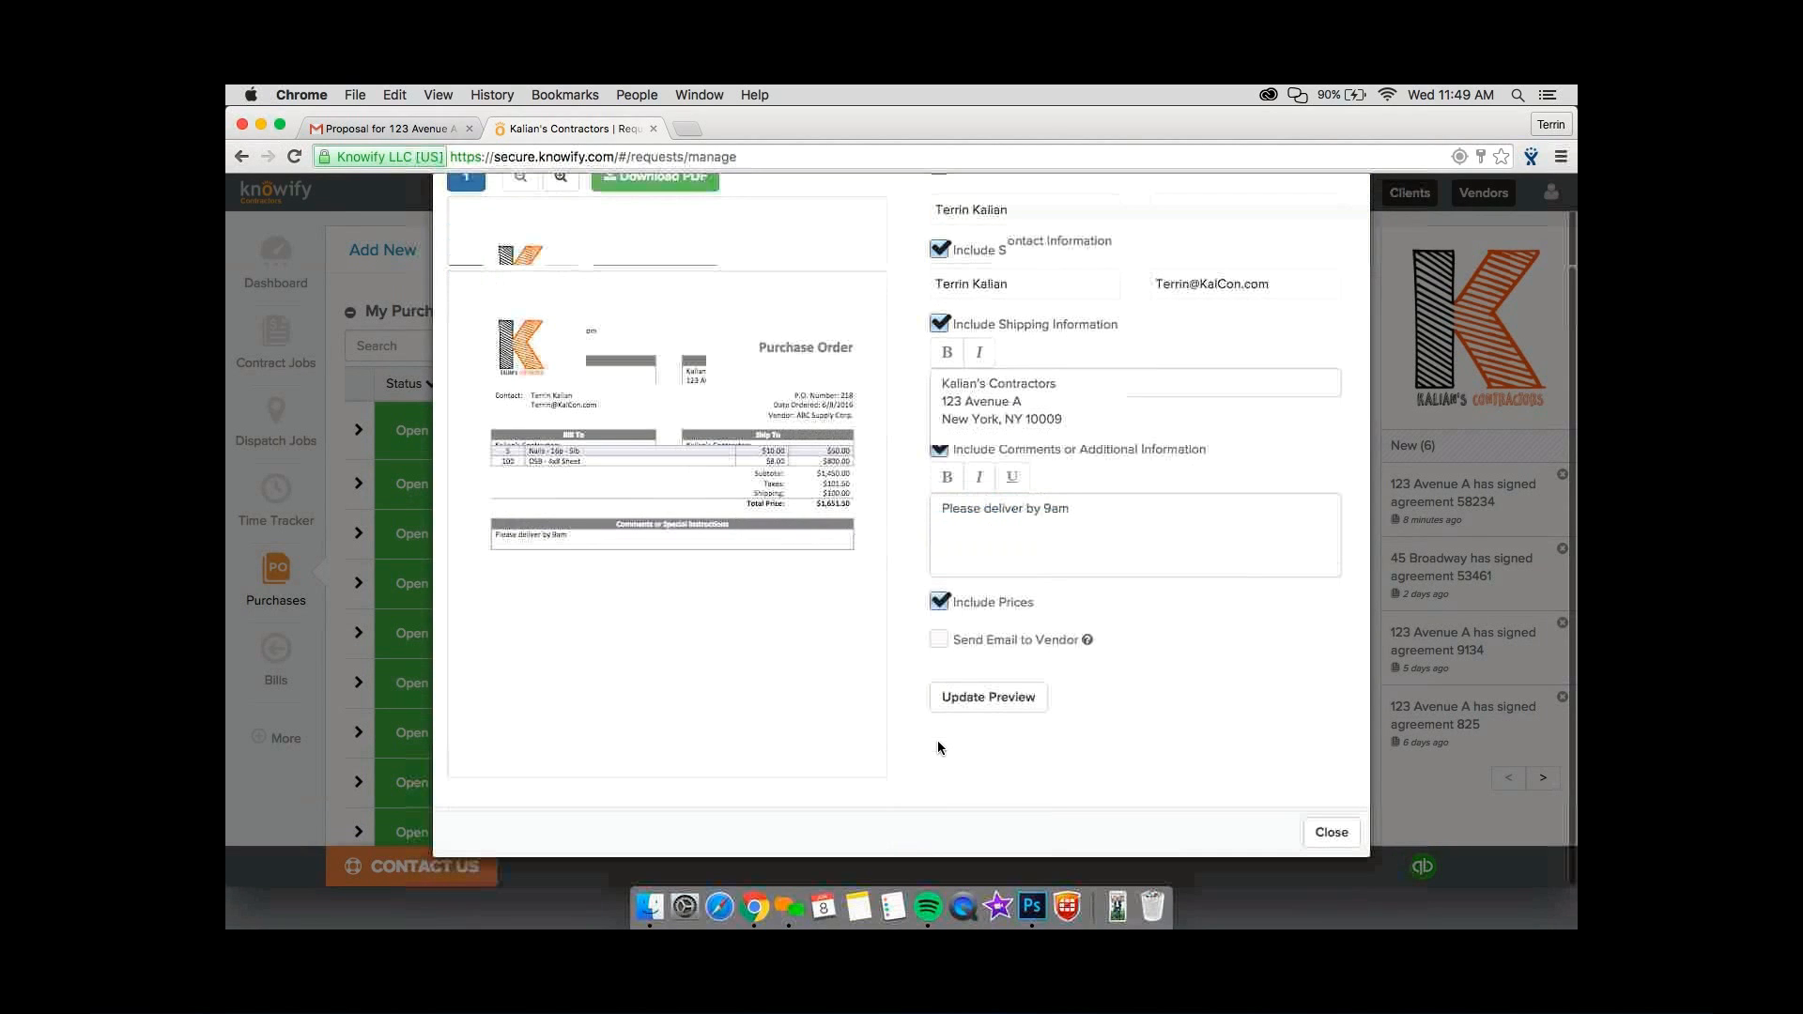
click(1332, 832)
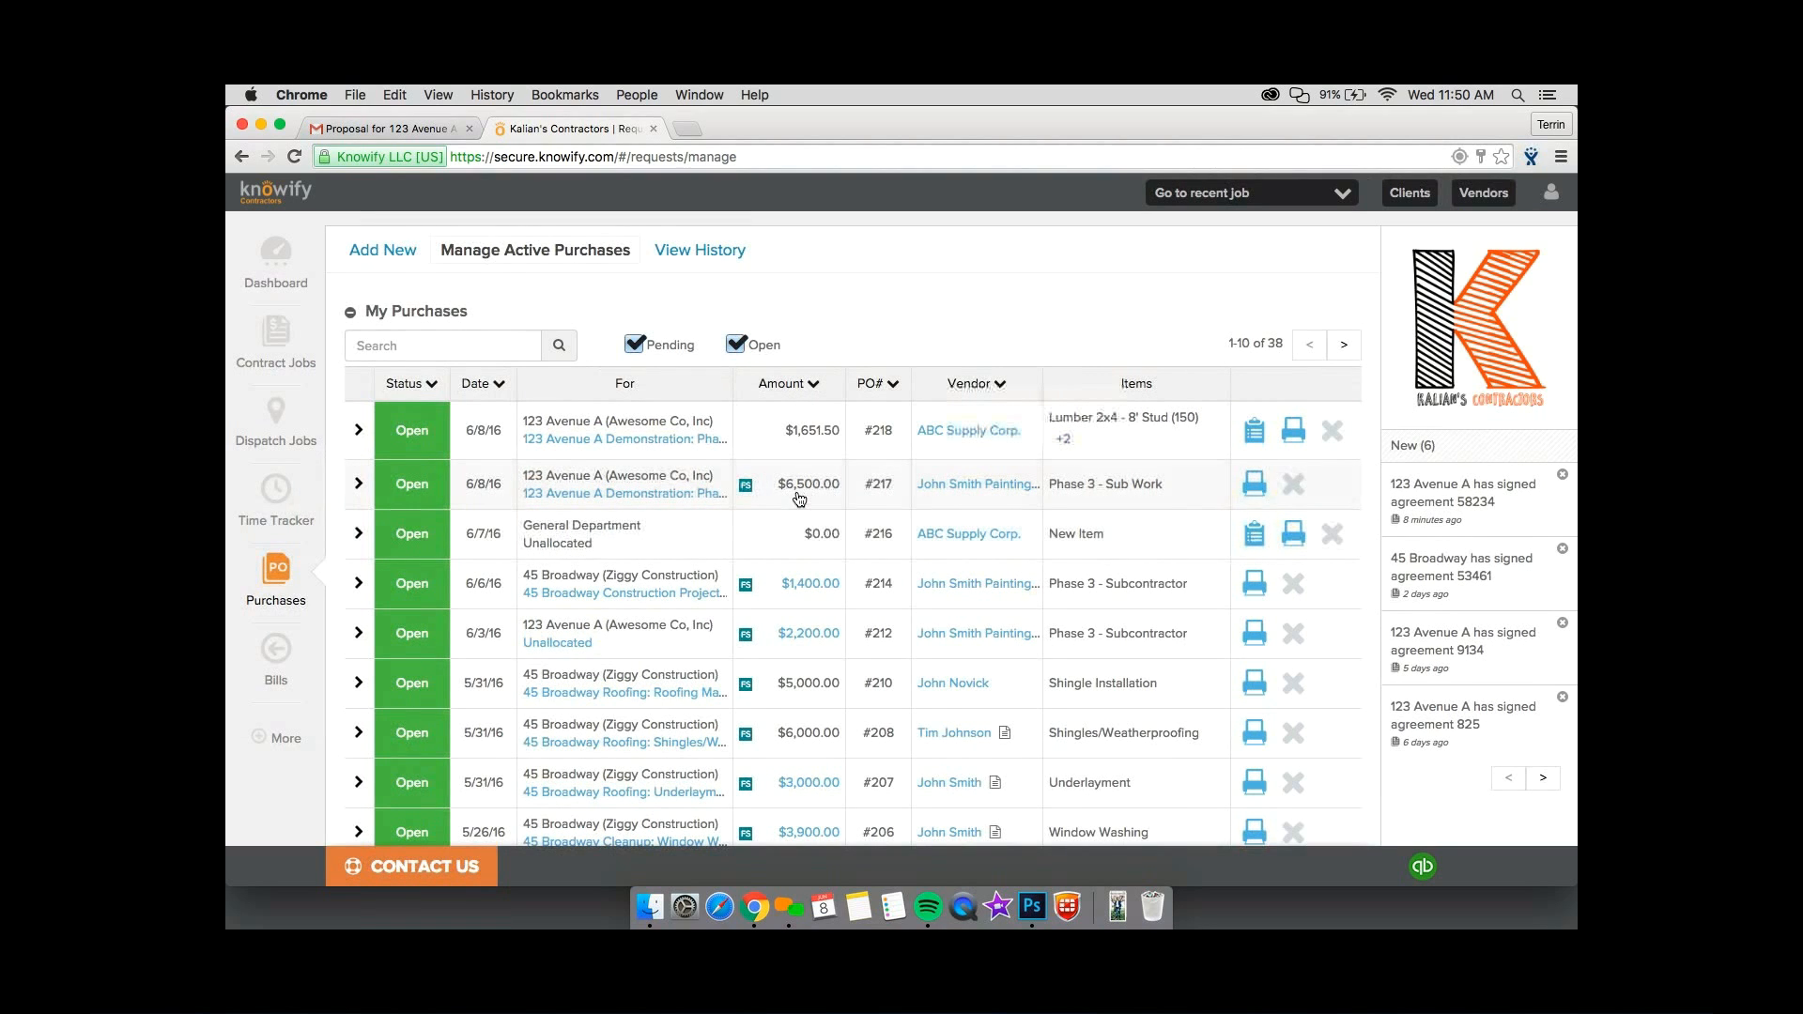
Start a new bill with a PO number and load the subcontractor's Phase 3 purchase order by its number.
click(279, 670)
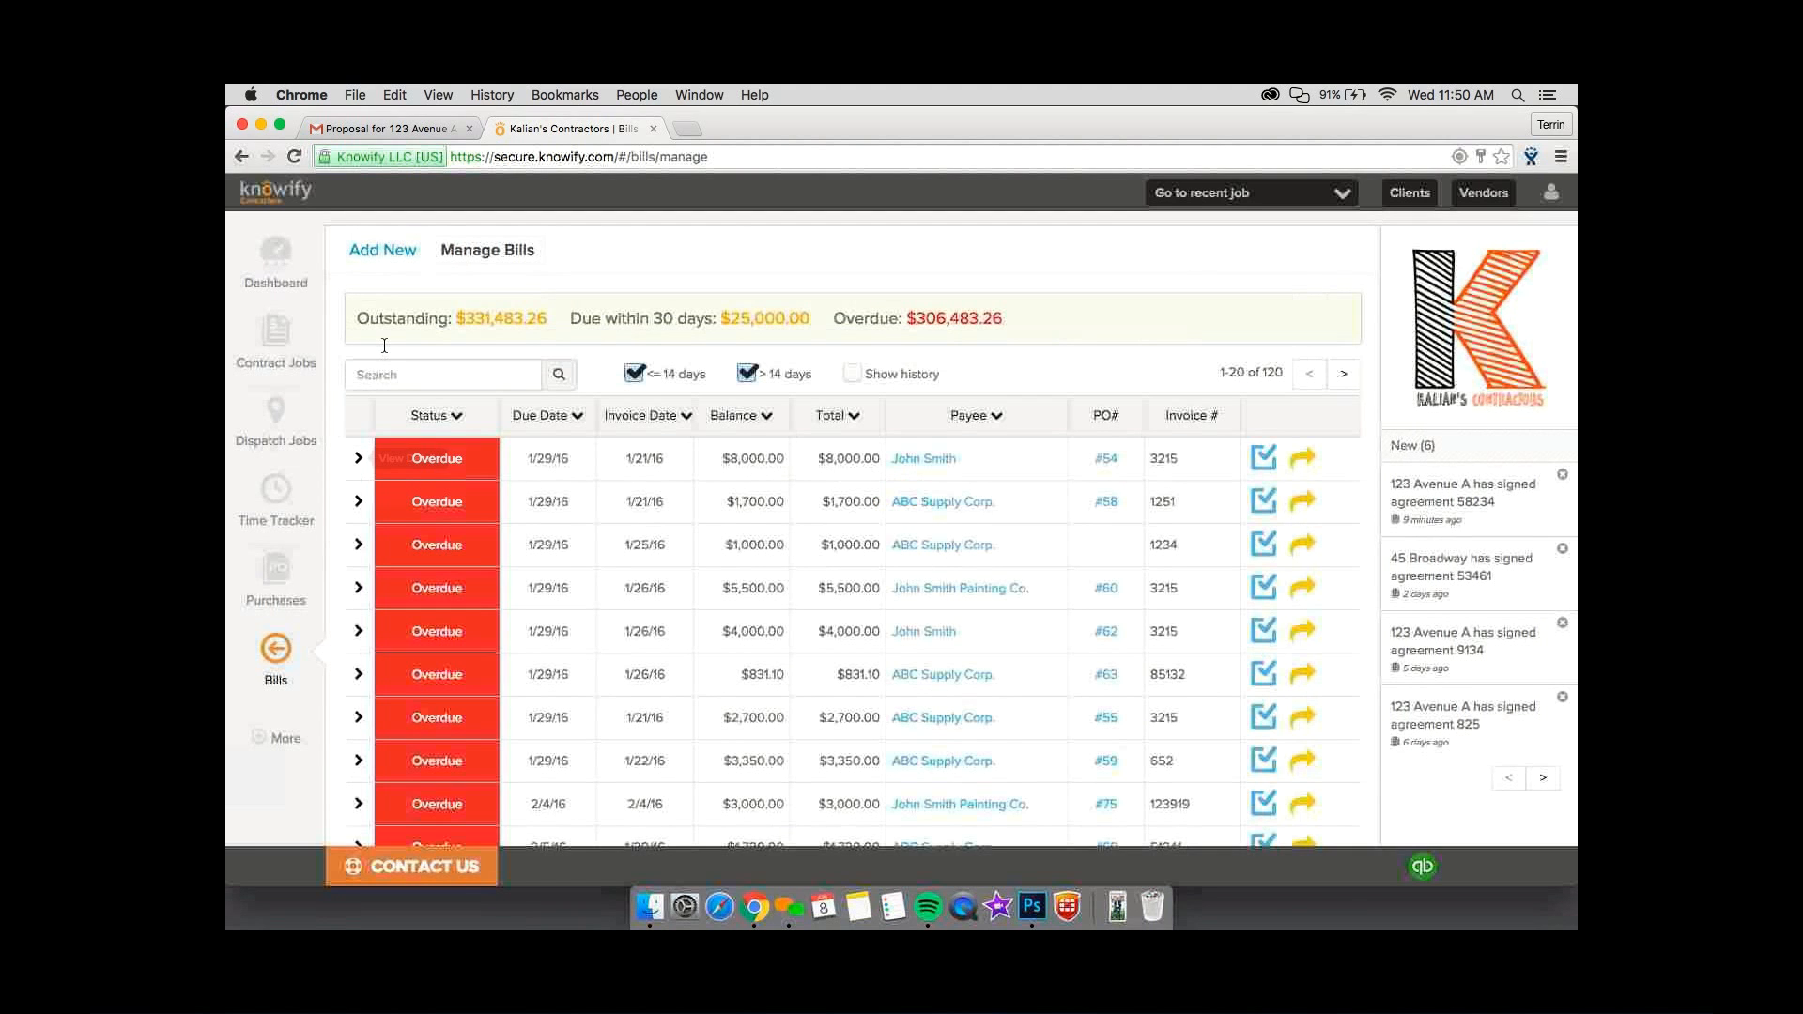
click(382, 249)
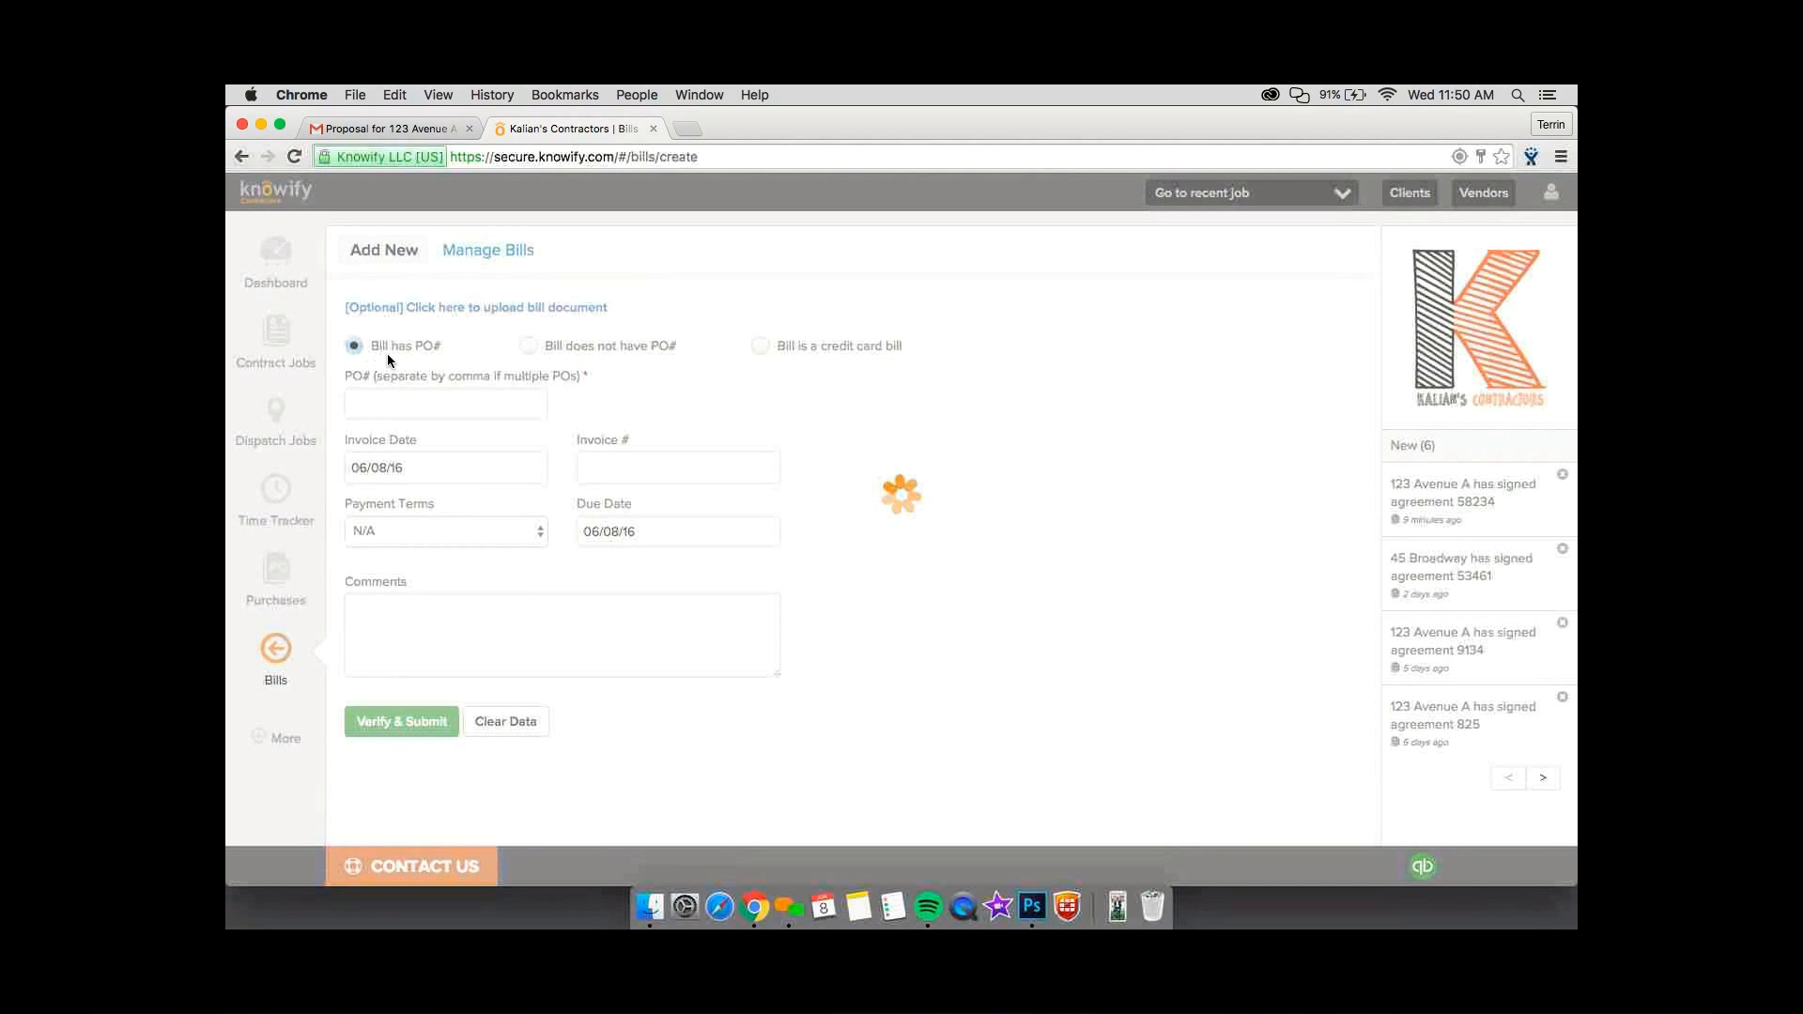
click(403, 402)
text(217)
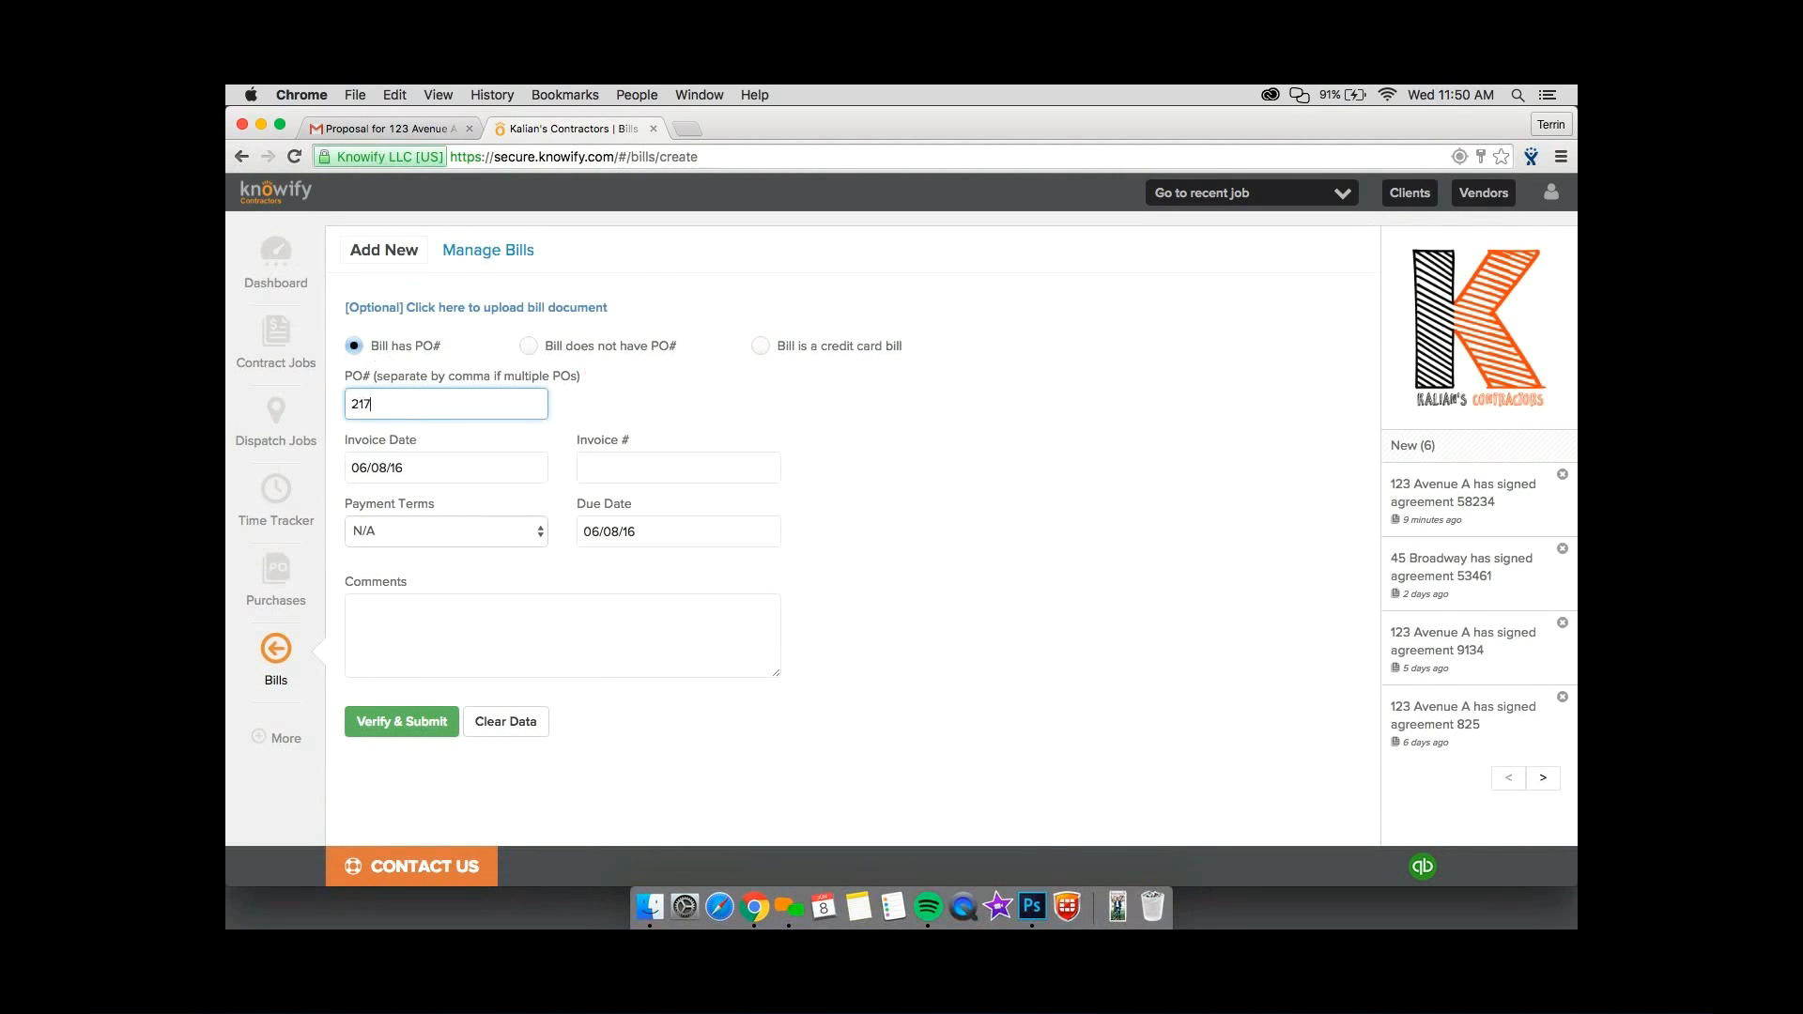
click(582, 385)
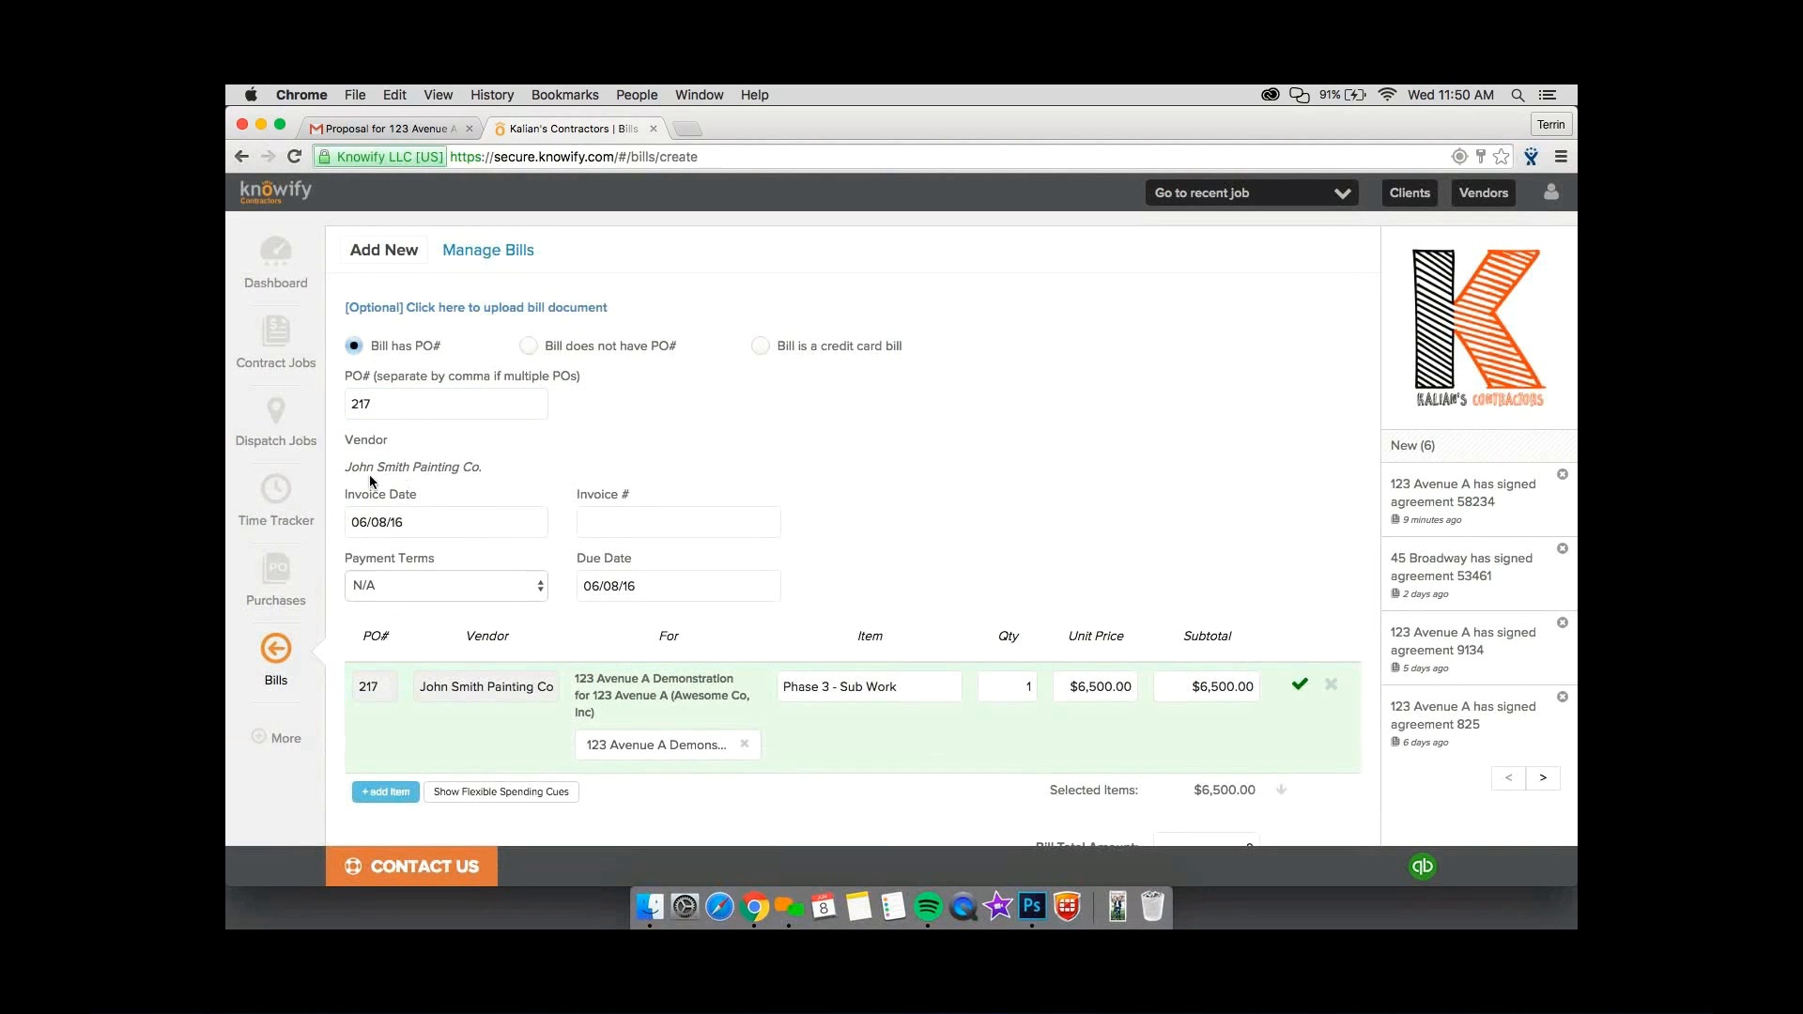
Enter invoice number 5135 on the subcontractor's bill and set its payment terms to NET15.
drag(344, 467, 352, 495)
scroll(742, 469, down, 3)
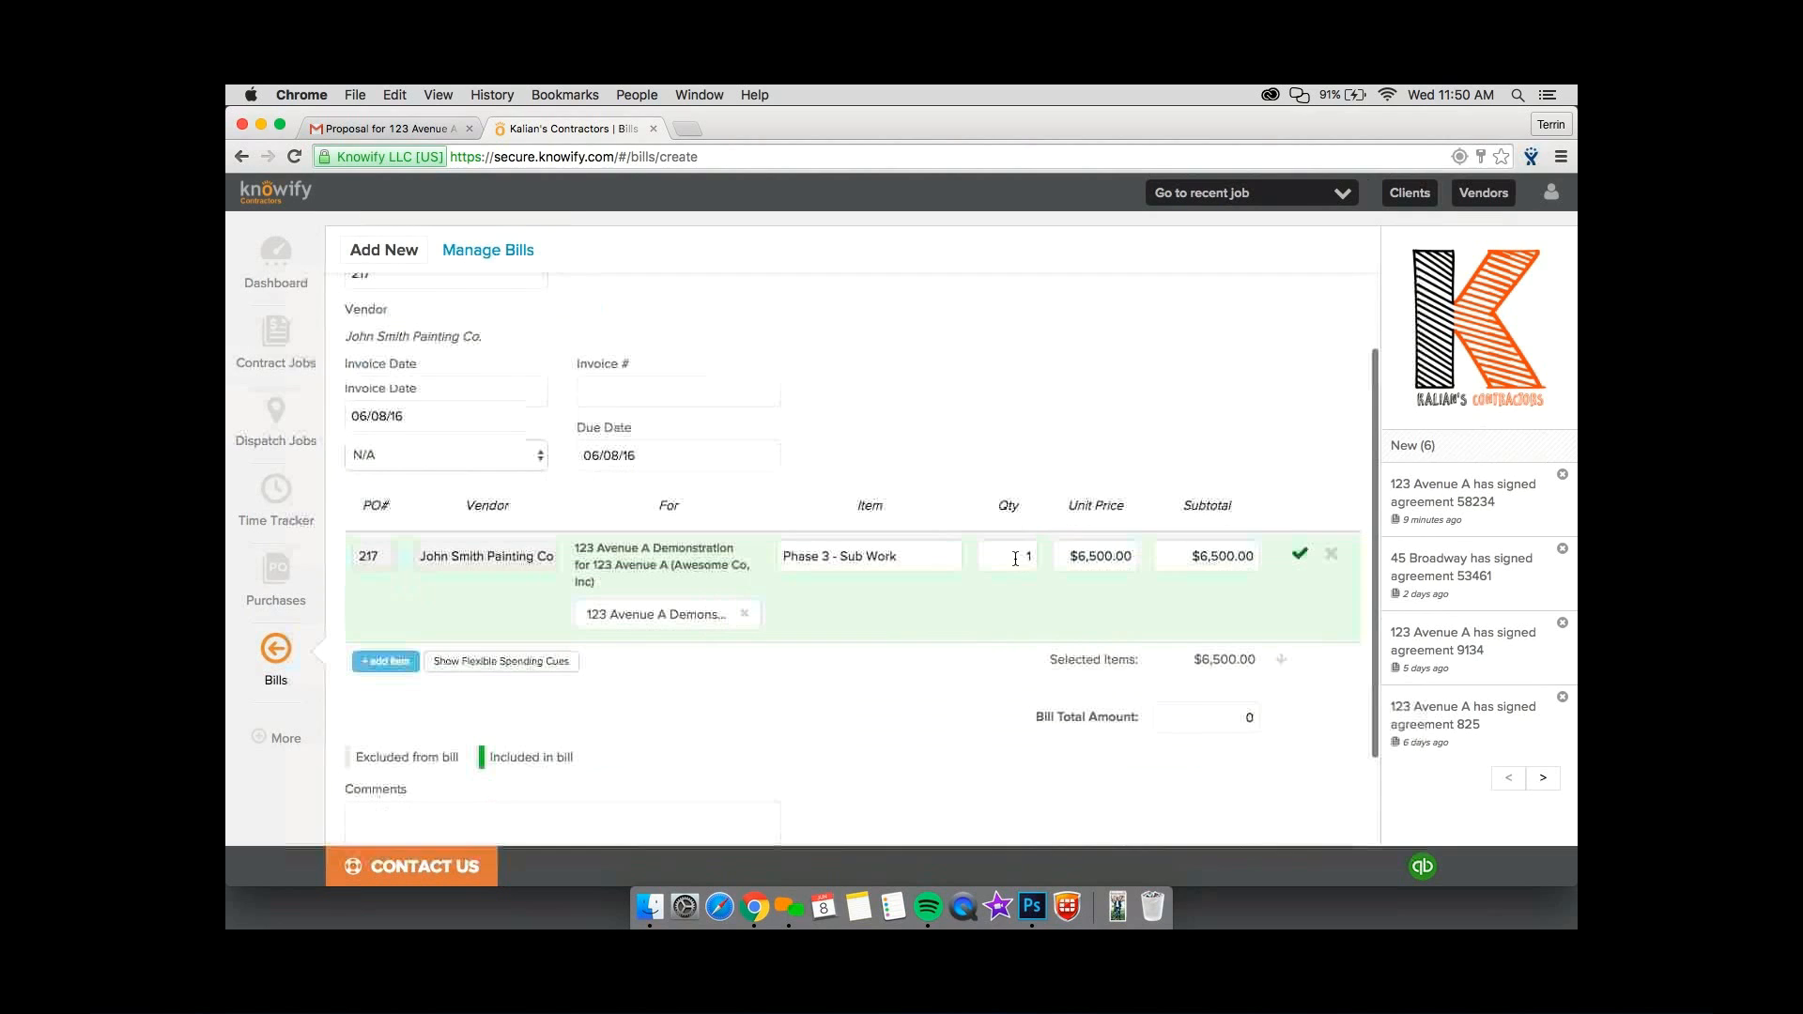
click(693, 394)
text(5135)
click(674, 455)
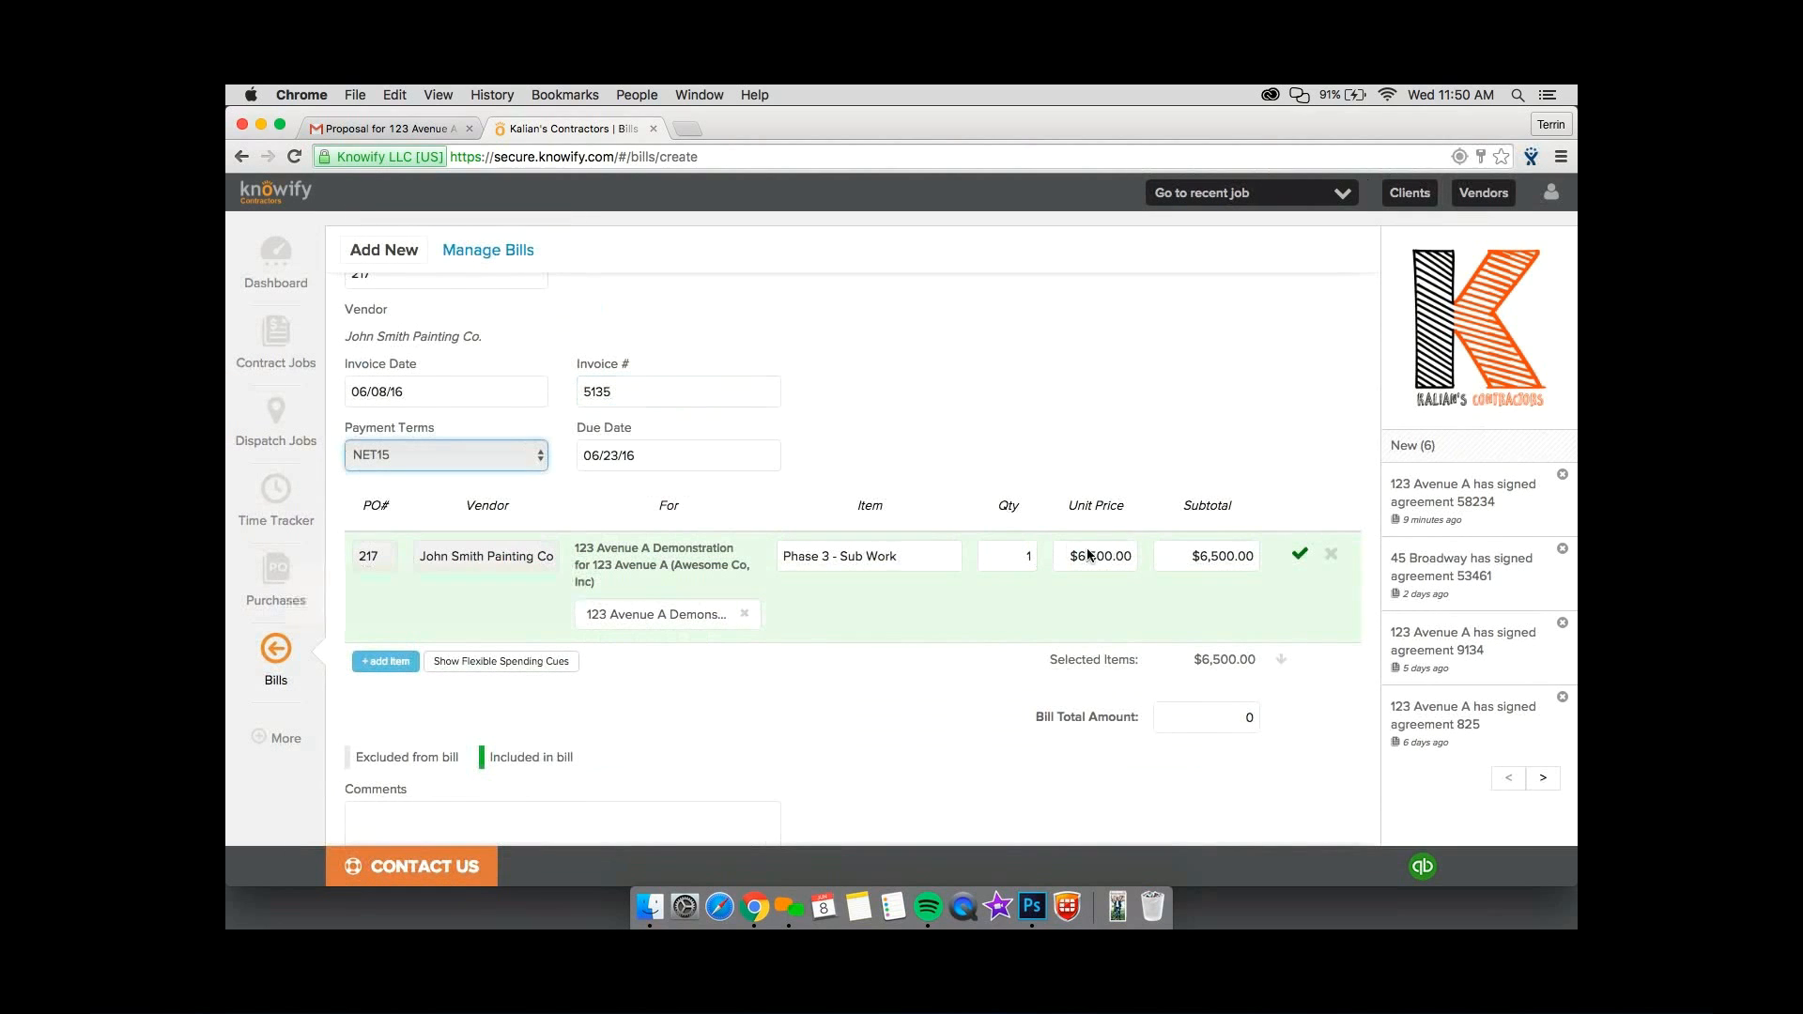
Set the Phase 3 - Sub Work unit price to $4,000 and use the selected items' amount as the bill total.
drag(1069, 557, 1184, 560)
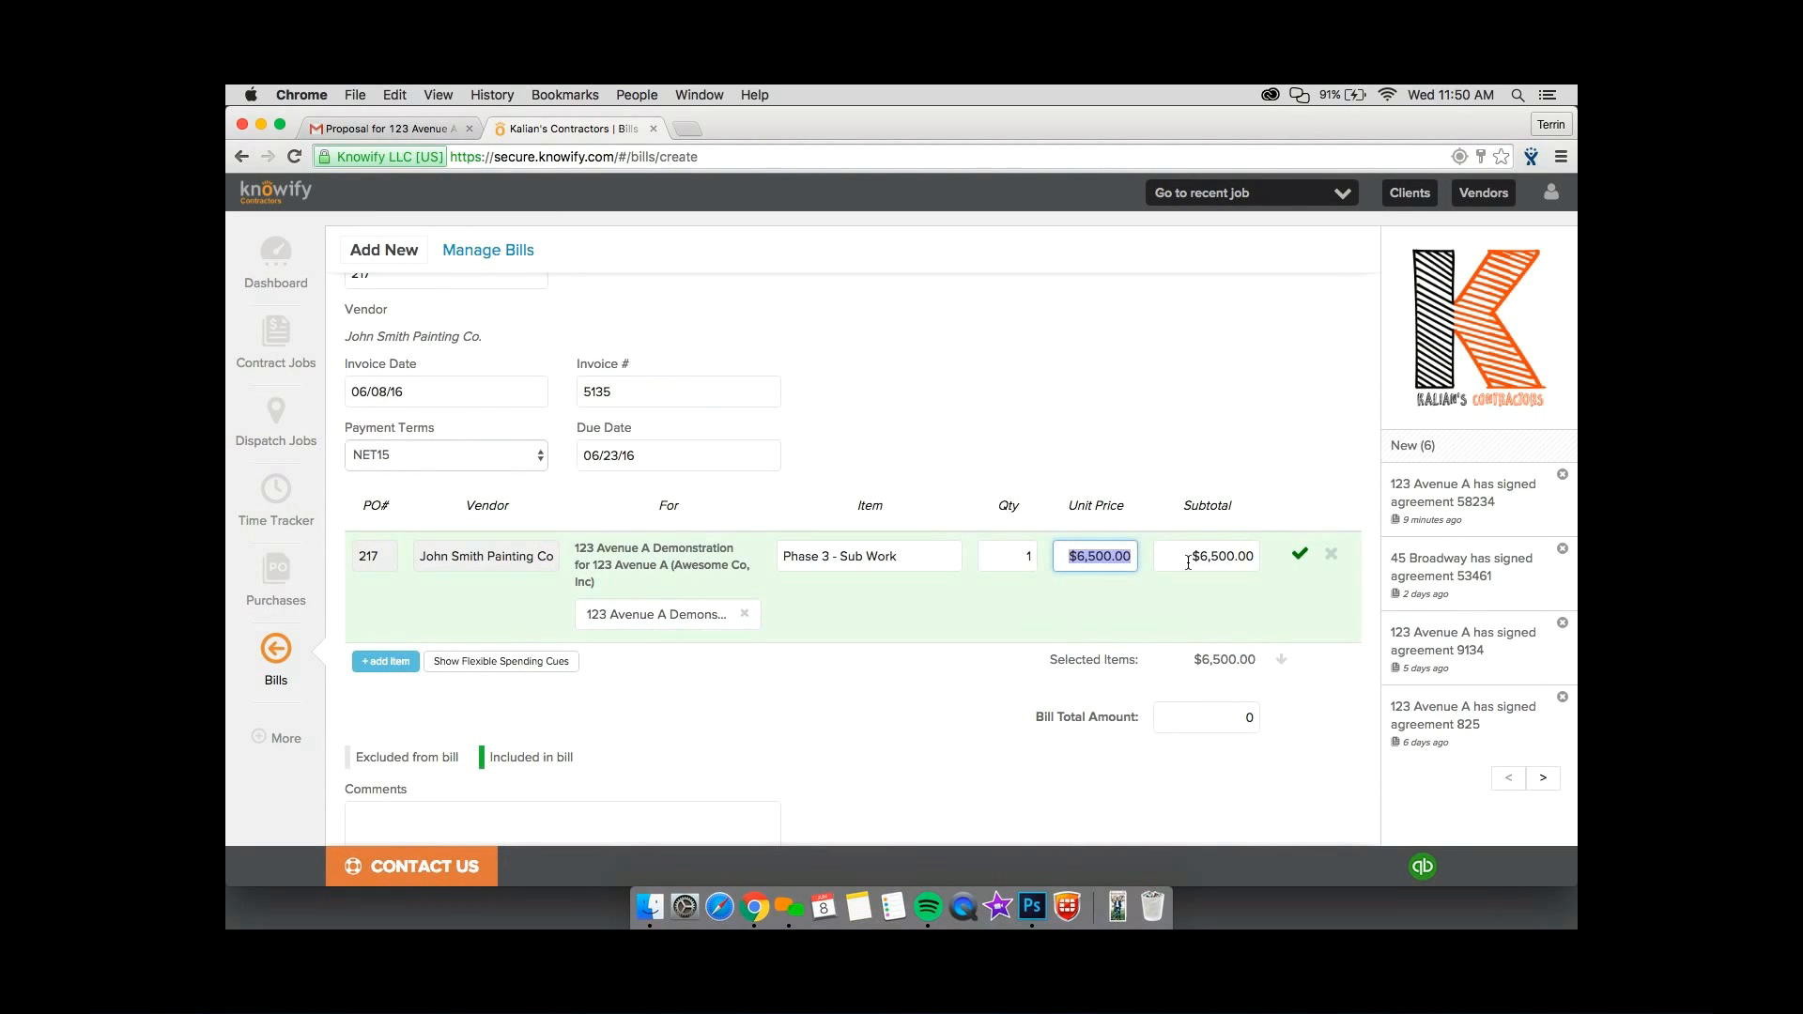
text(4000)
click(1282, 661)
scroll(408, 808, down, 3)
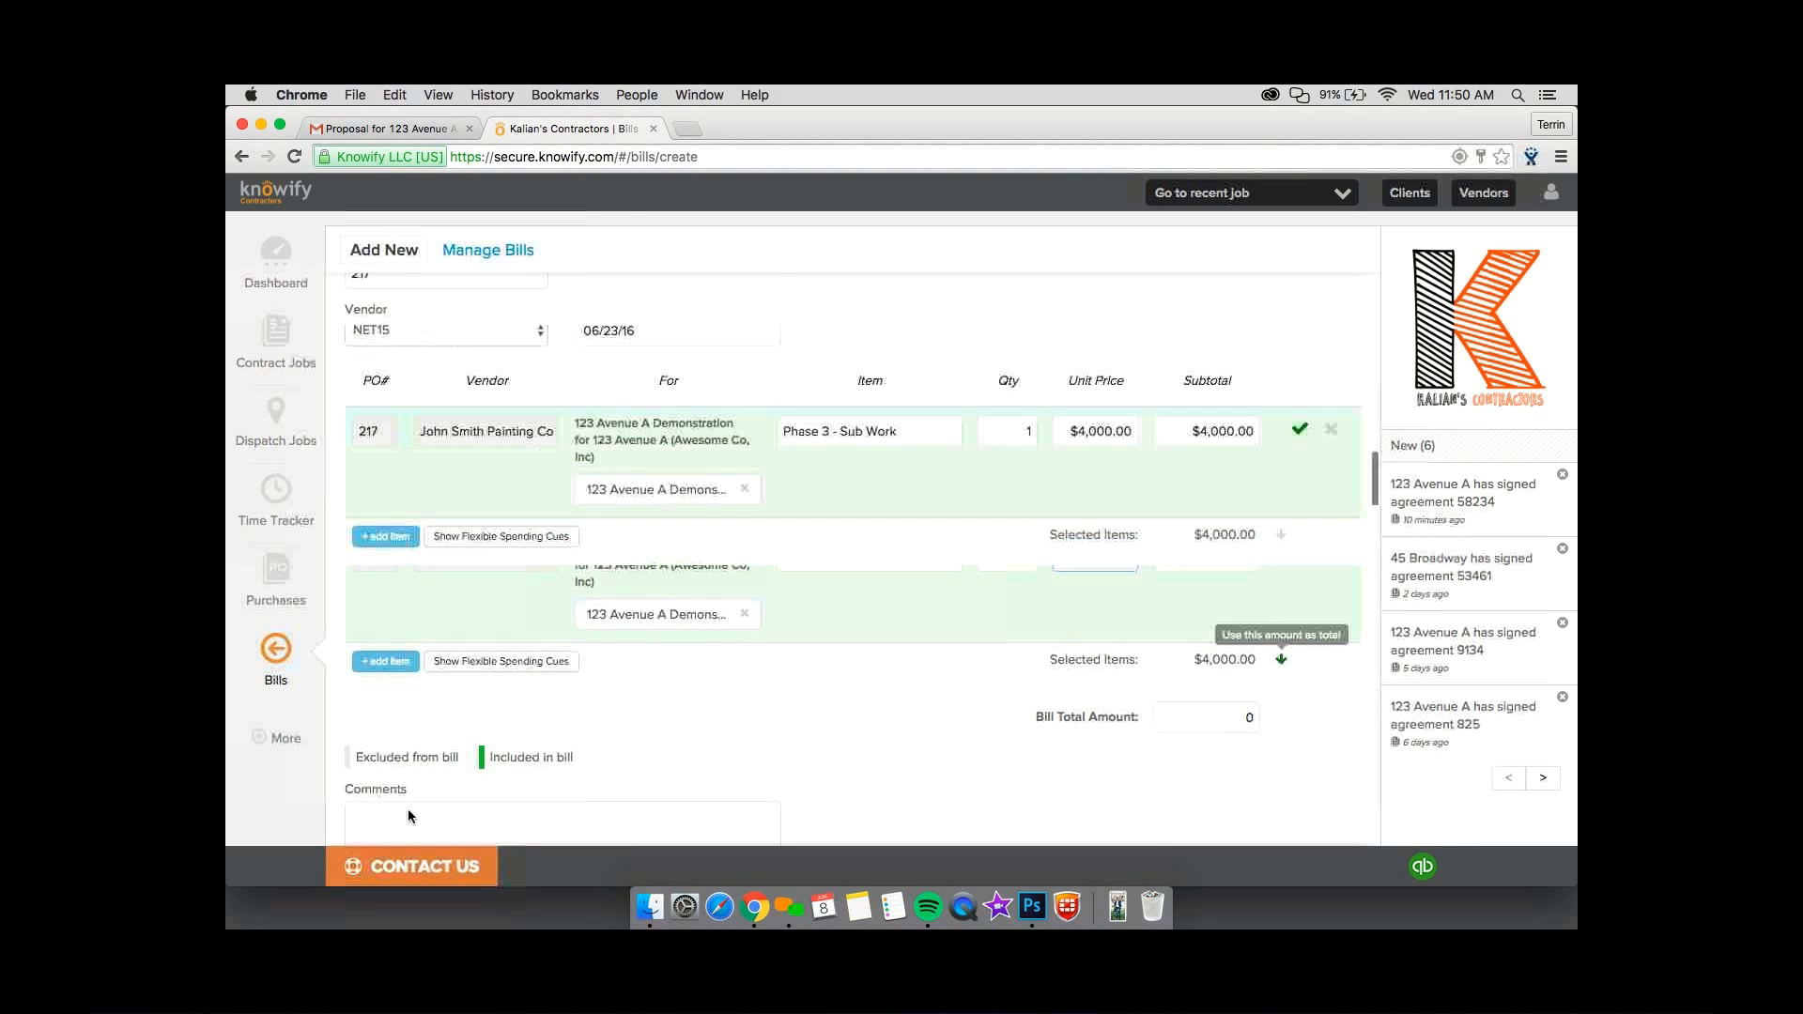
Verify and submit the subcontractor's bill, and check the amount left on the Phase 3 purchase order among the active purchases.
click(408, 806)
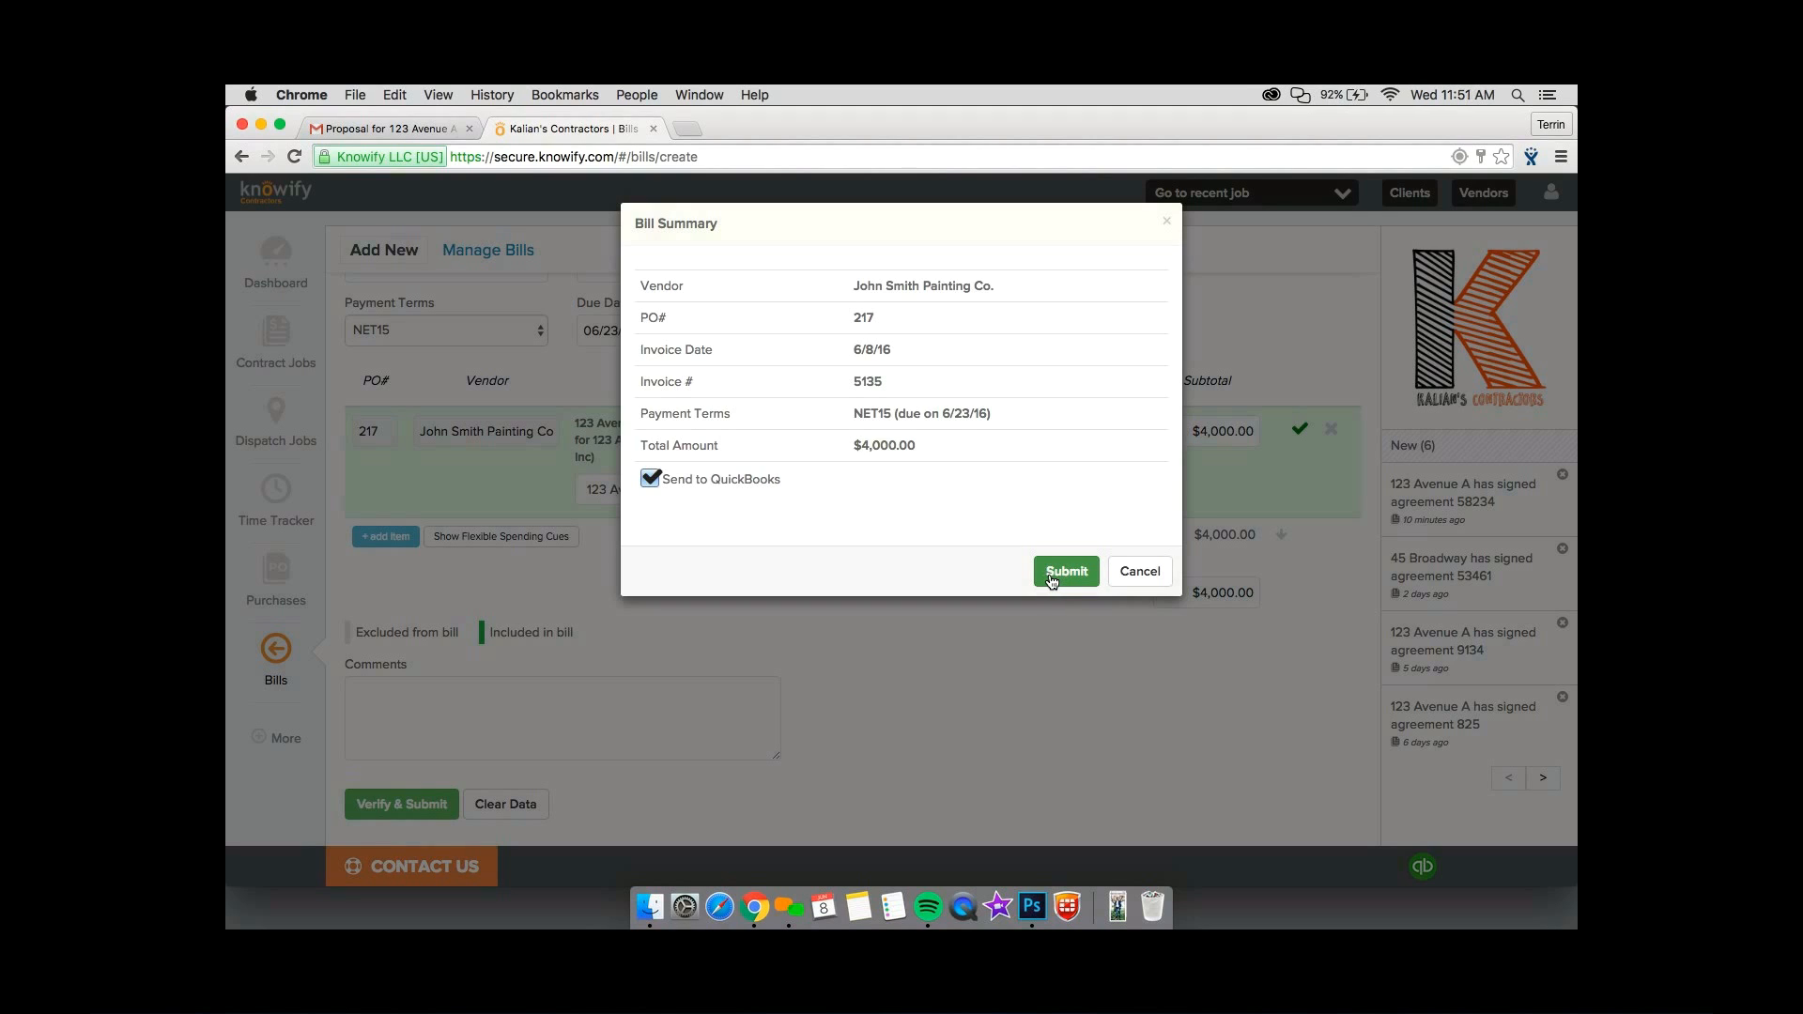
click(1066, 571)
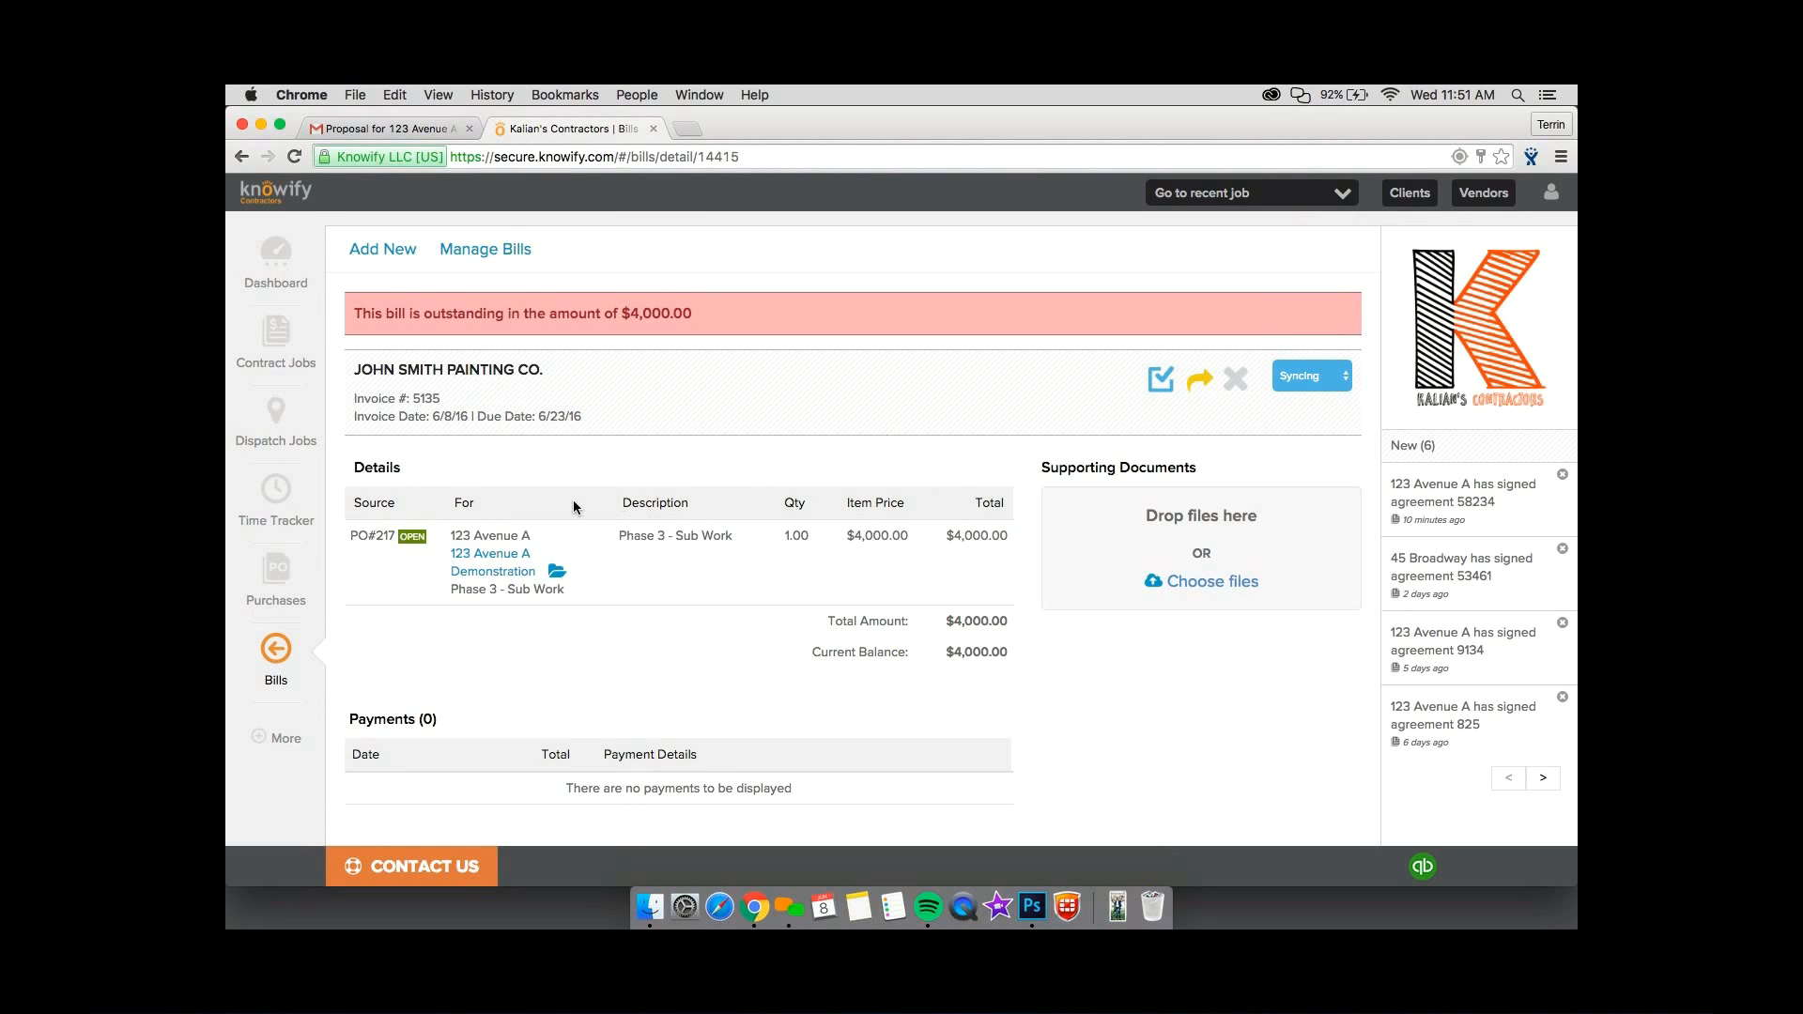
click(310, 589)
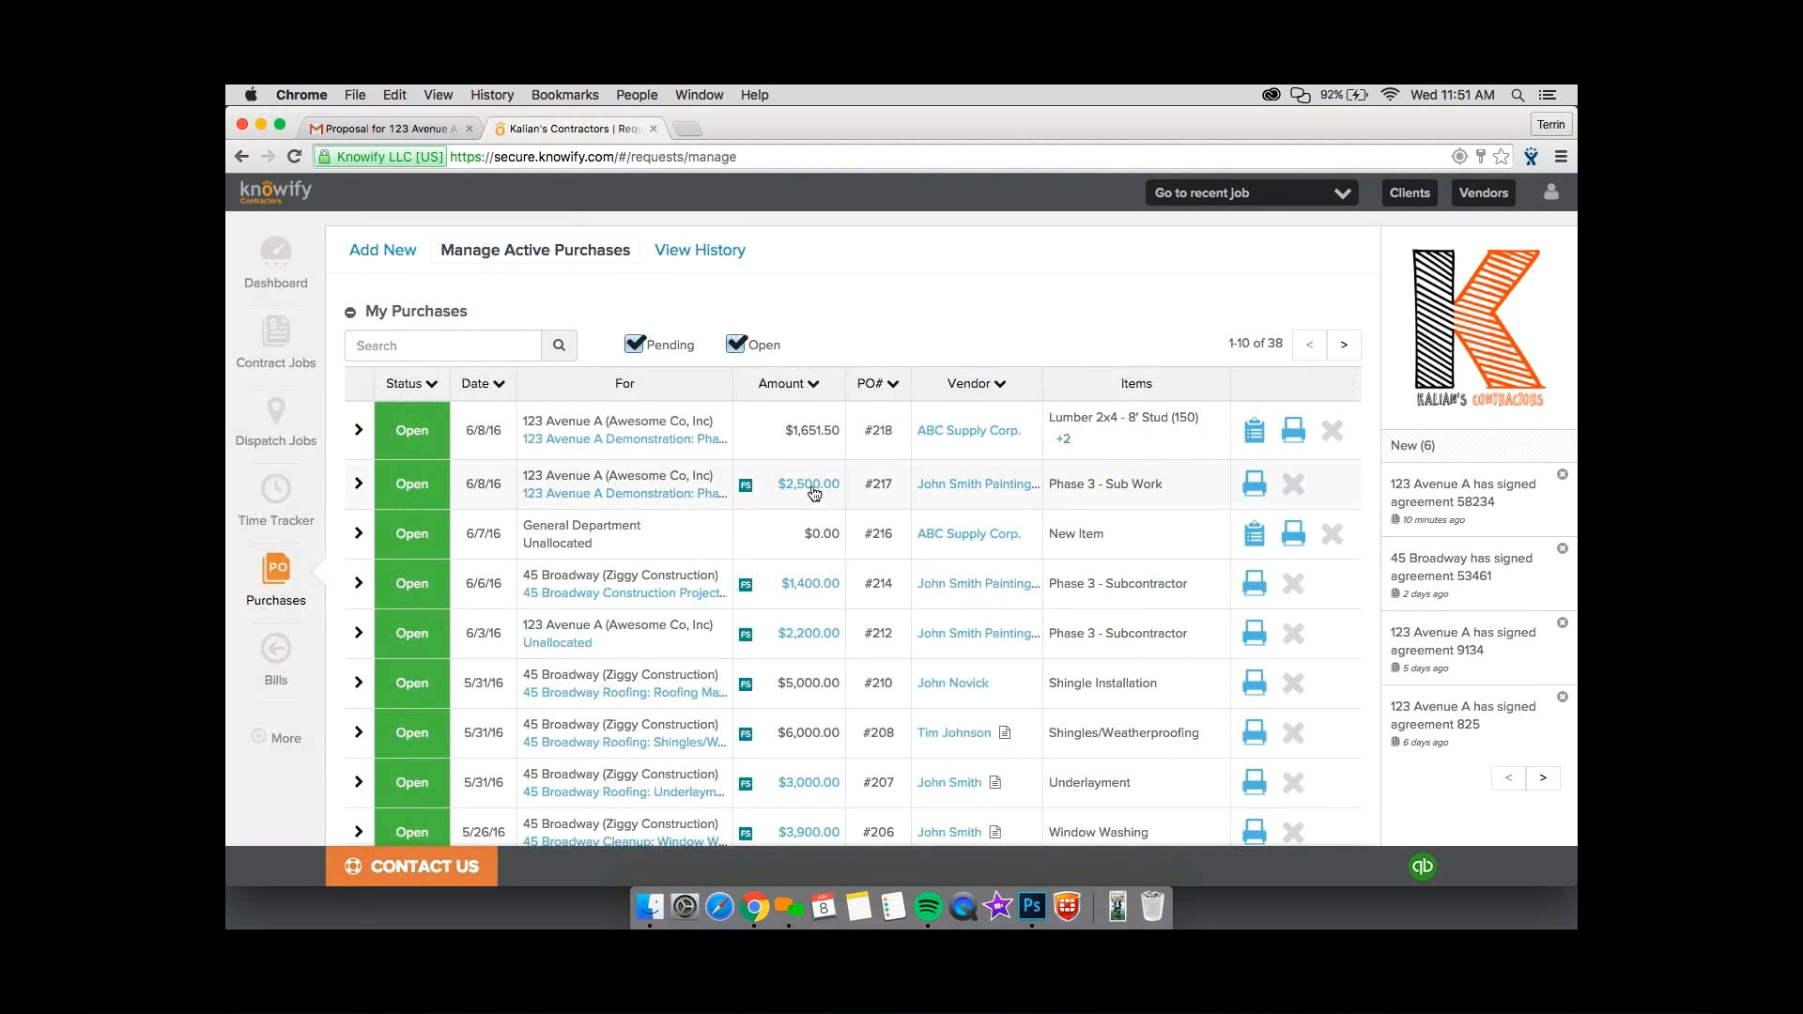
mouse_move(809, 495)
Start a new bill that does not have a PO number, with ABC Supply Corp. as the vendor.
click(274, 686)
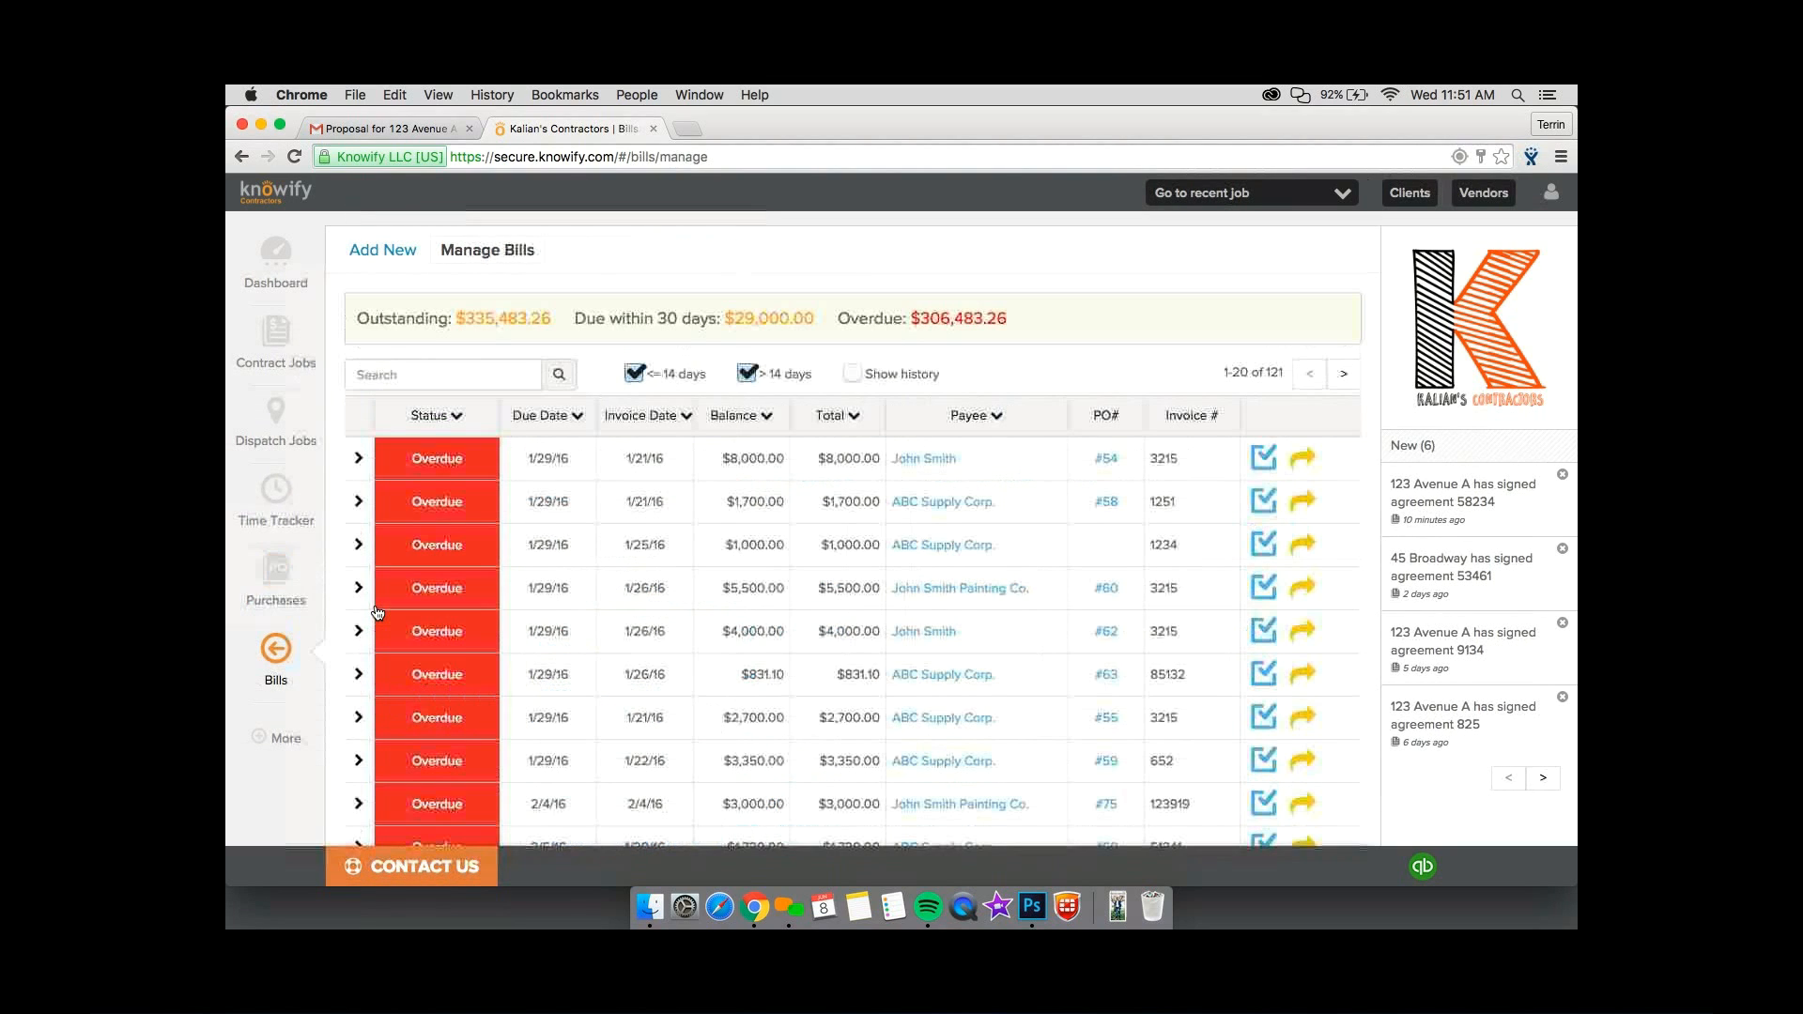
click(381, 251)
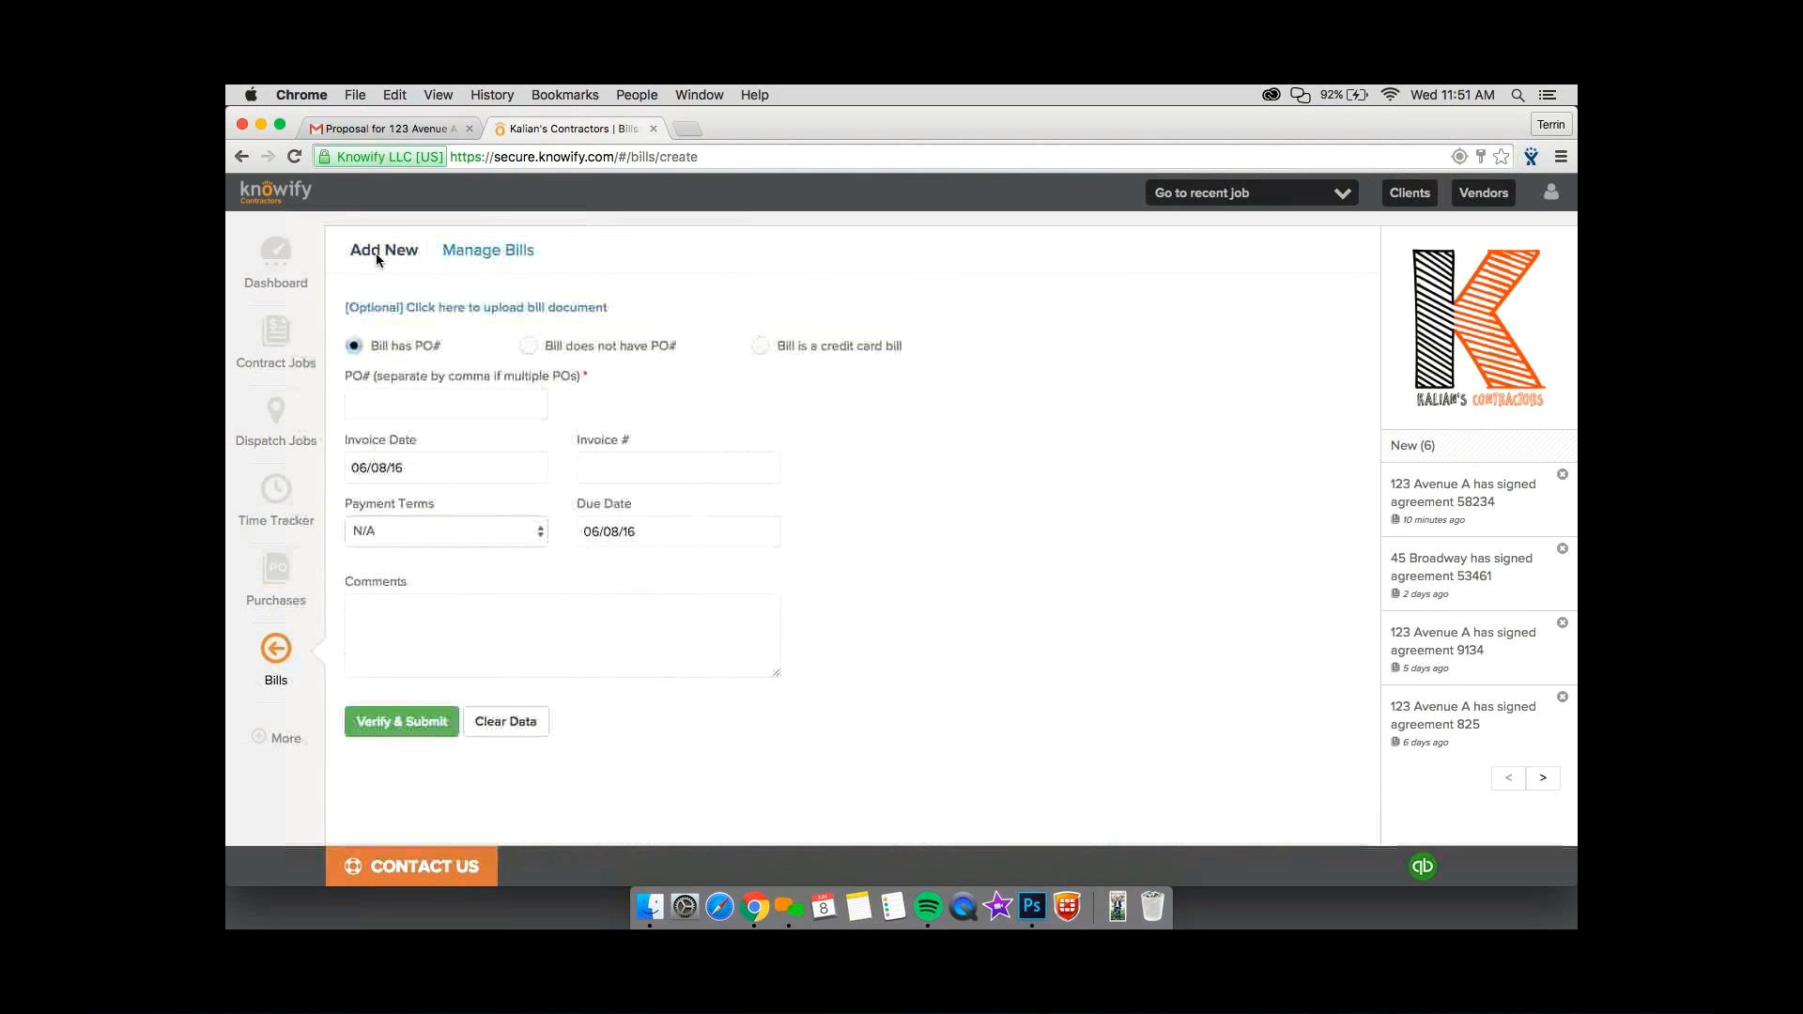
click(462, 389)
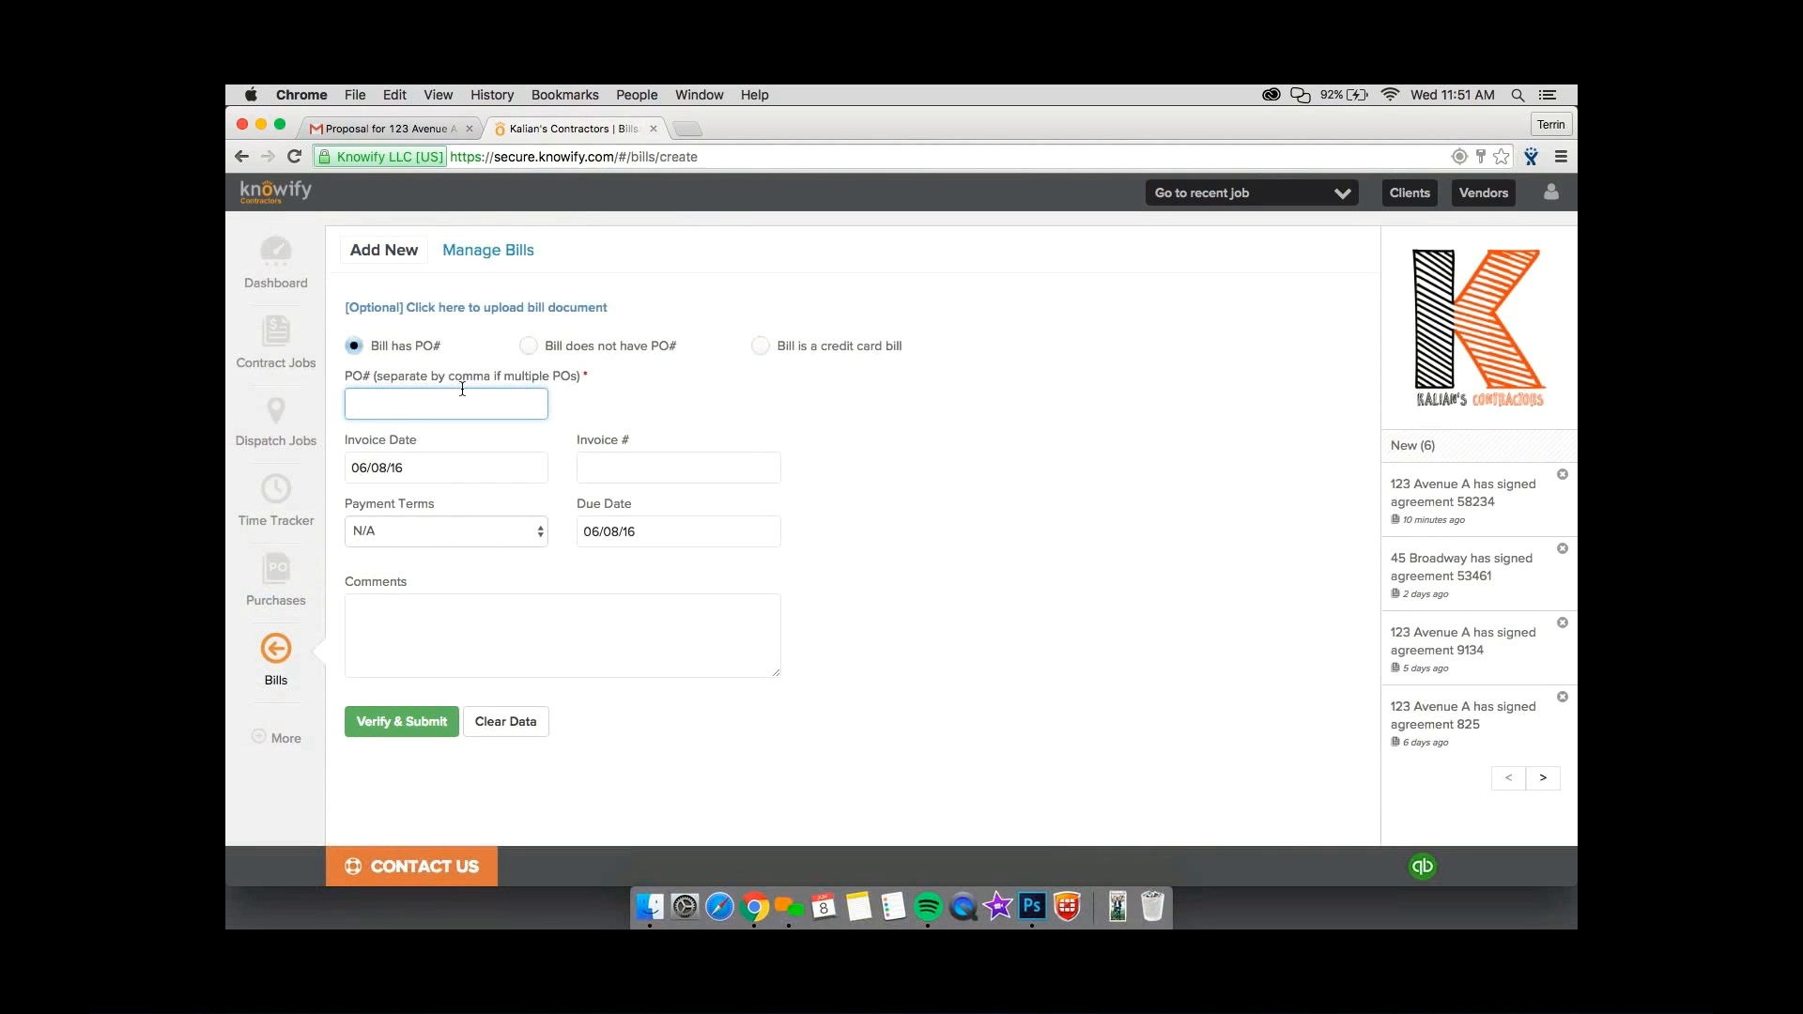
click(526, 346)
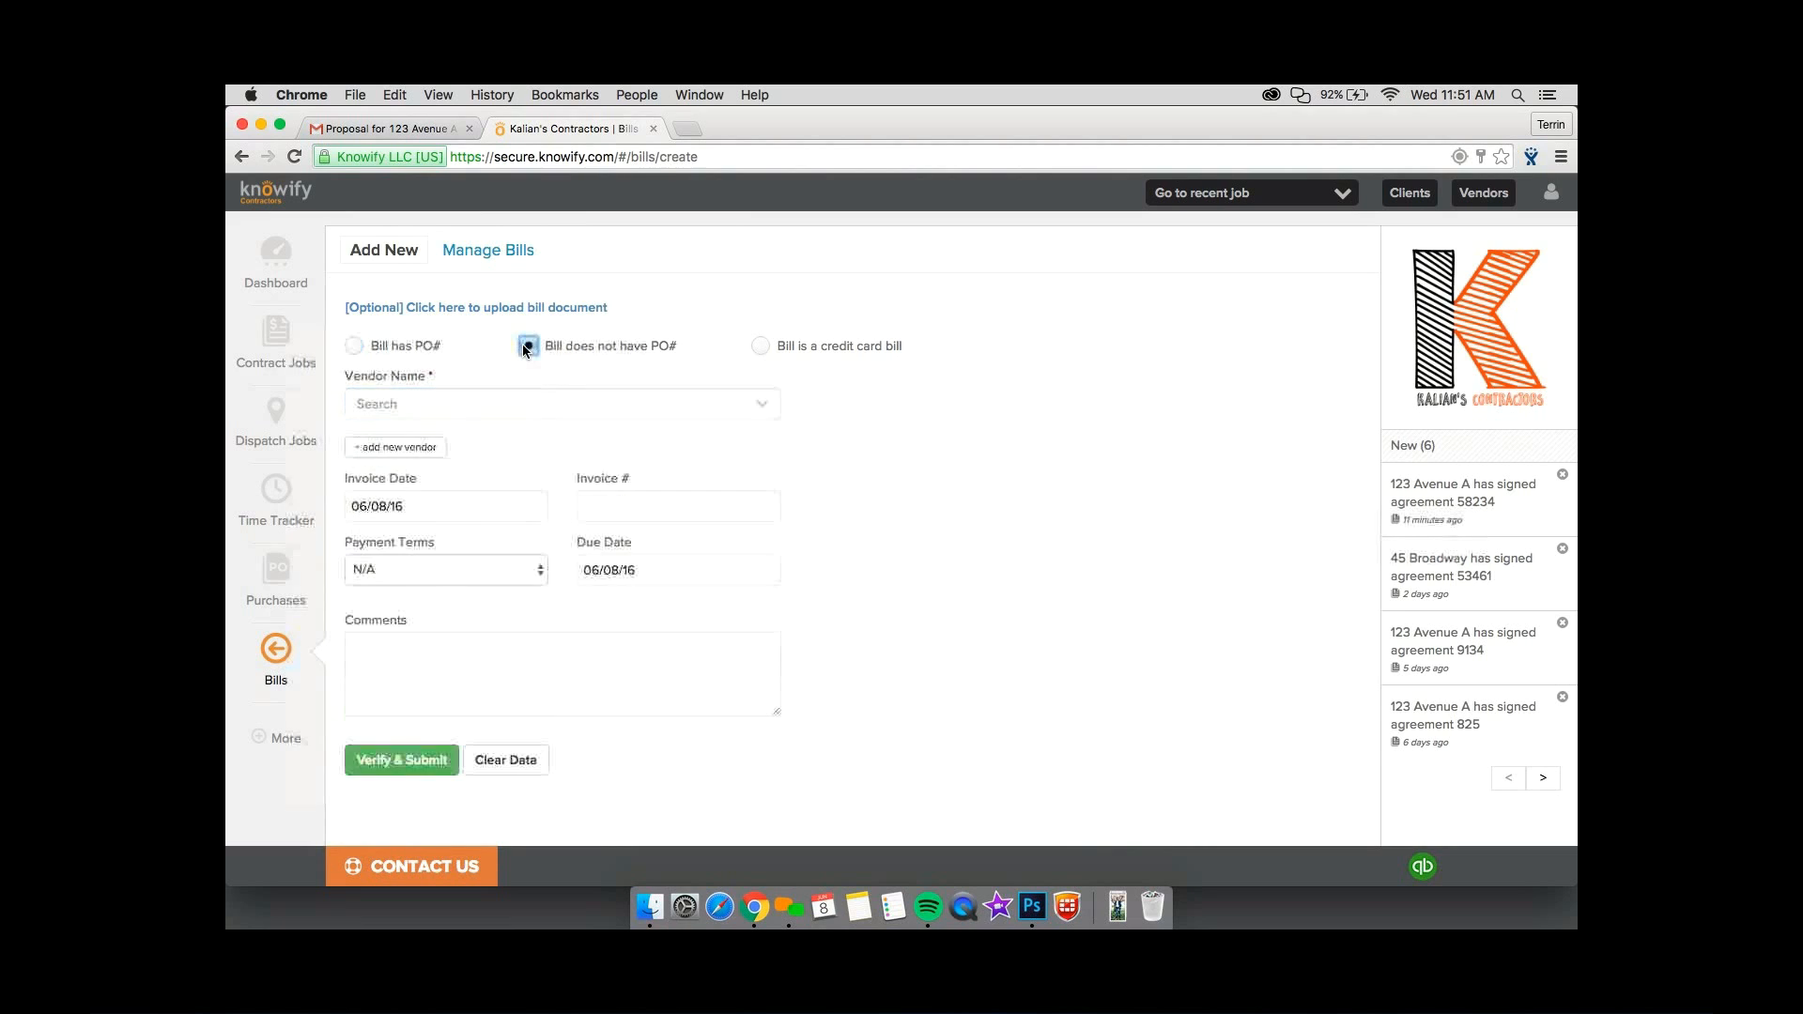
click(494, 392)
click(453, 473)
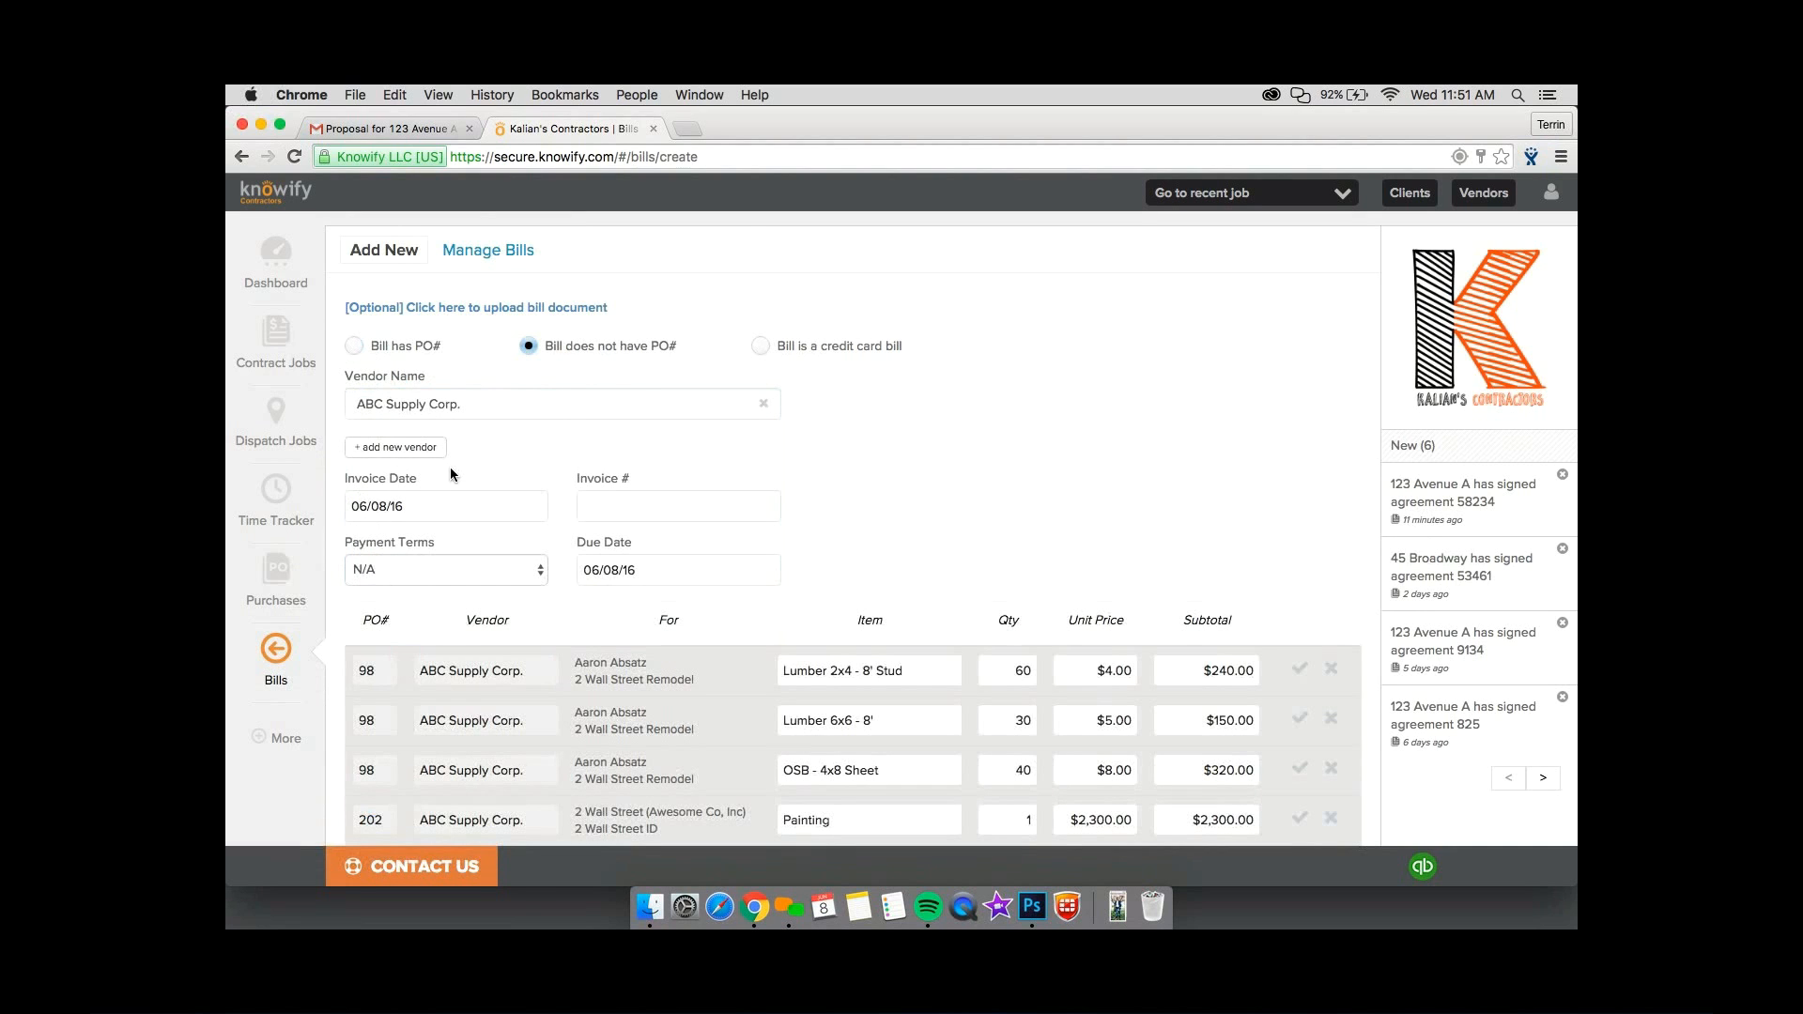
Include the 123 Avenue A Demonstration lumber, nails, OSB, taxes and shipping items in the ABC Supply Corp. bill.
scroll(449, 466, down, 2)
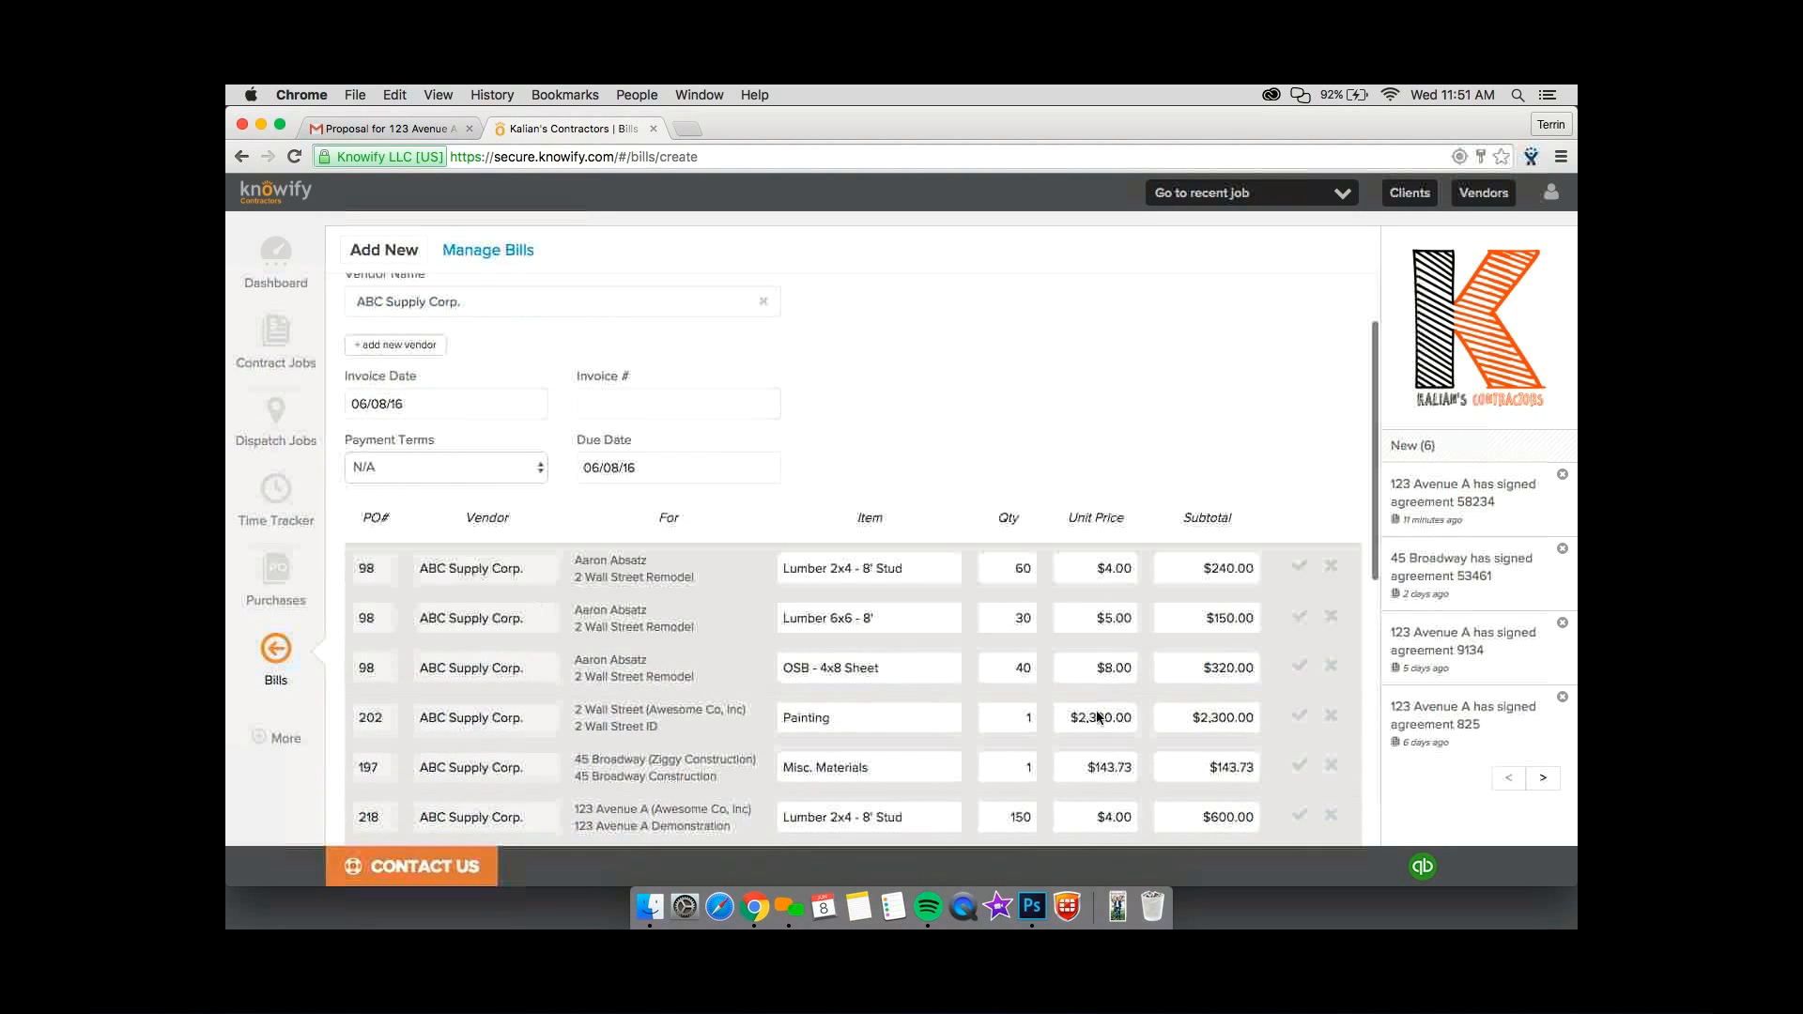
scroll(1127, 707, down, 7)
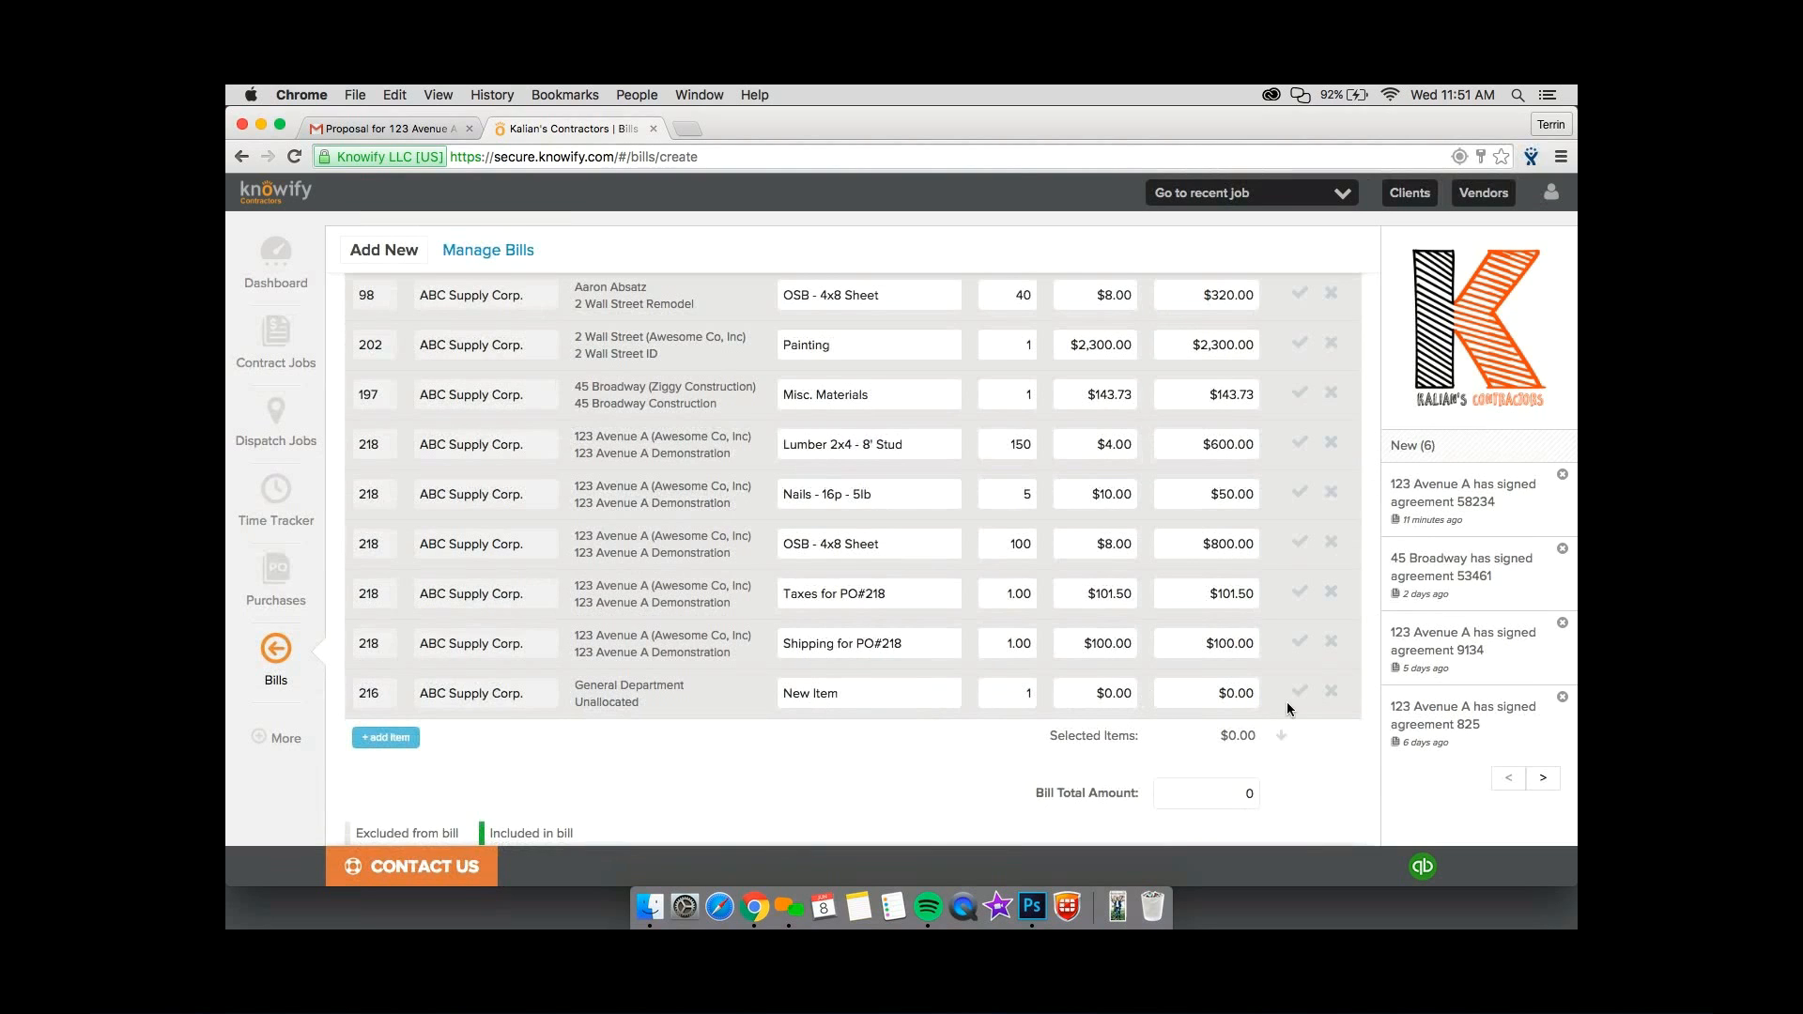
click(1300, 641)
click(1300, 592)
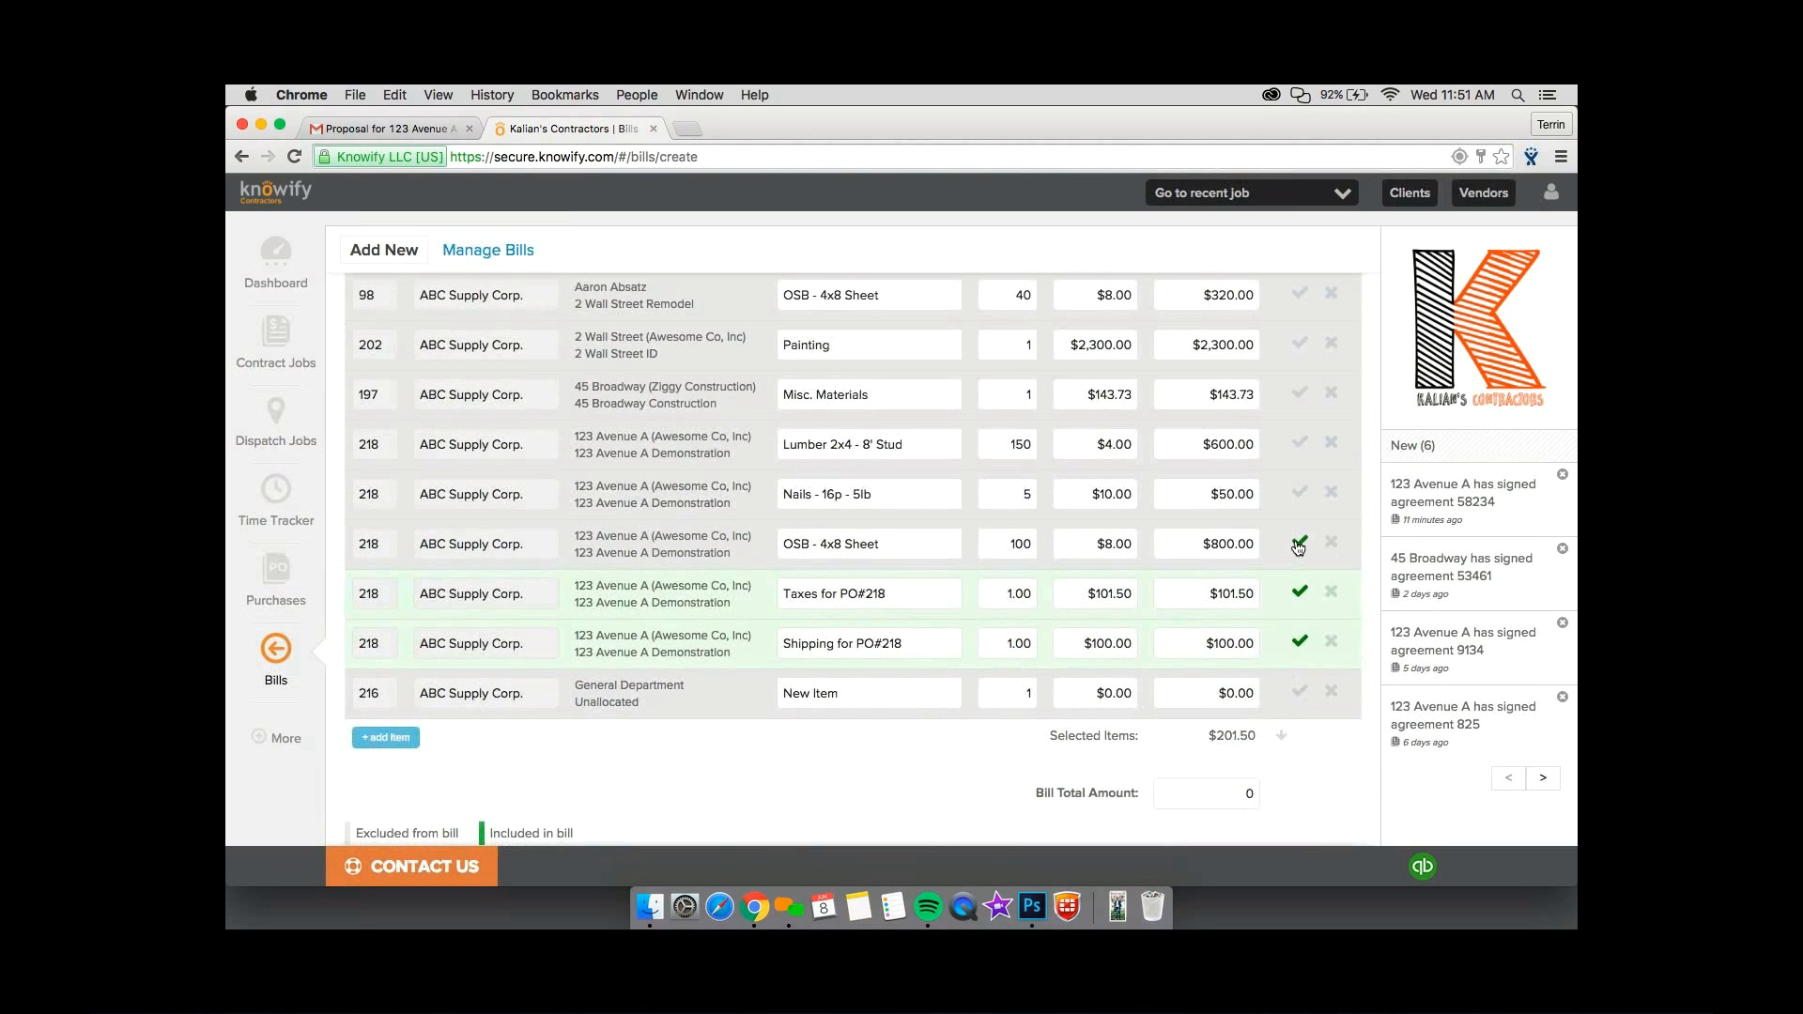
click(1300, 543)
click(1300, 492)
click(1300, 442)
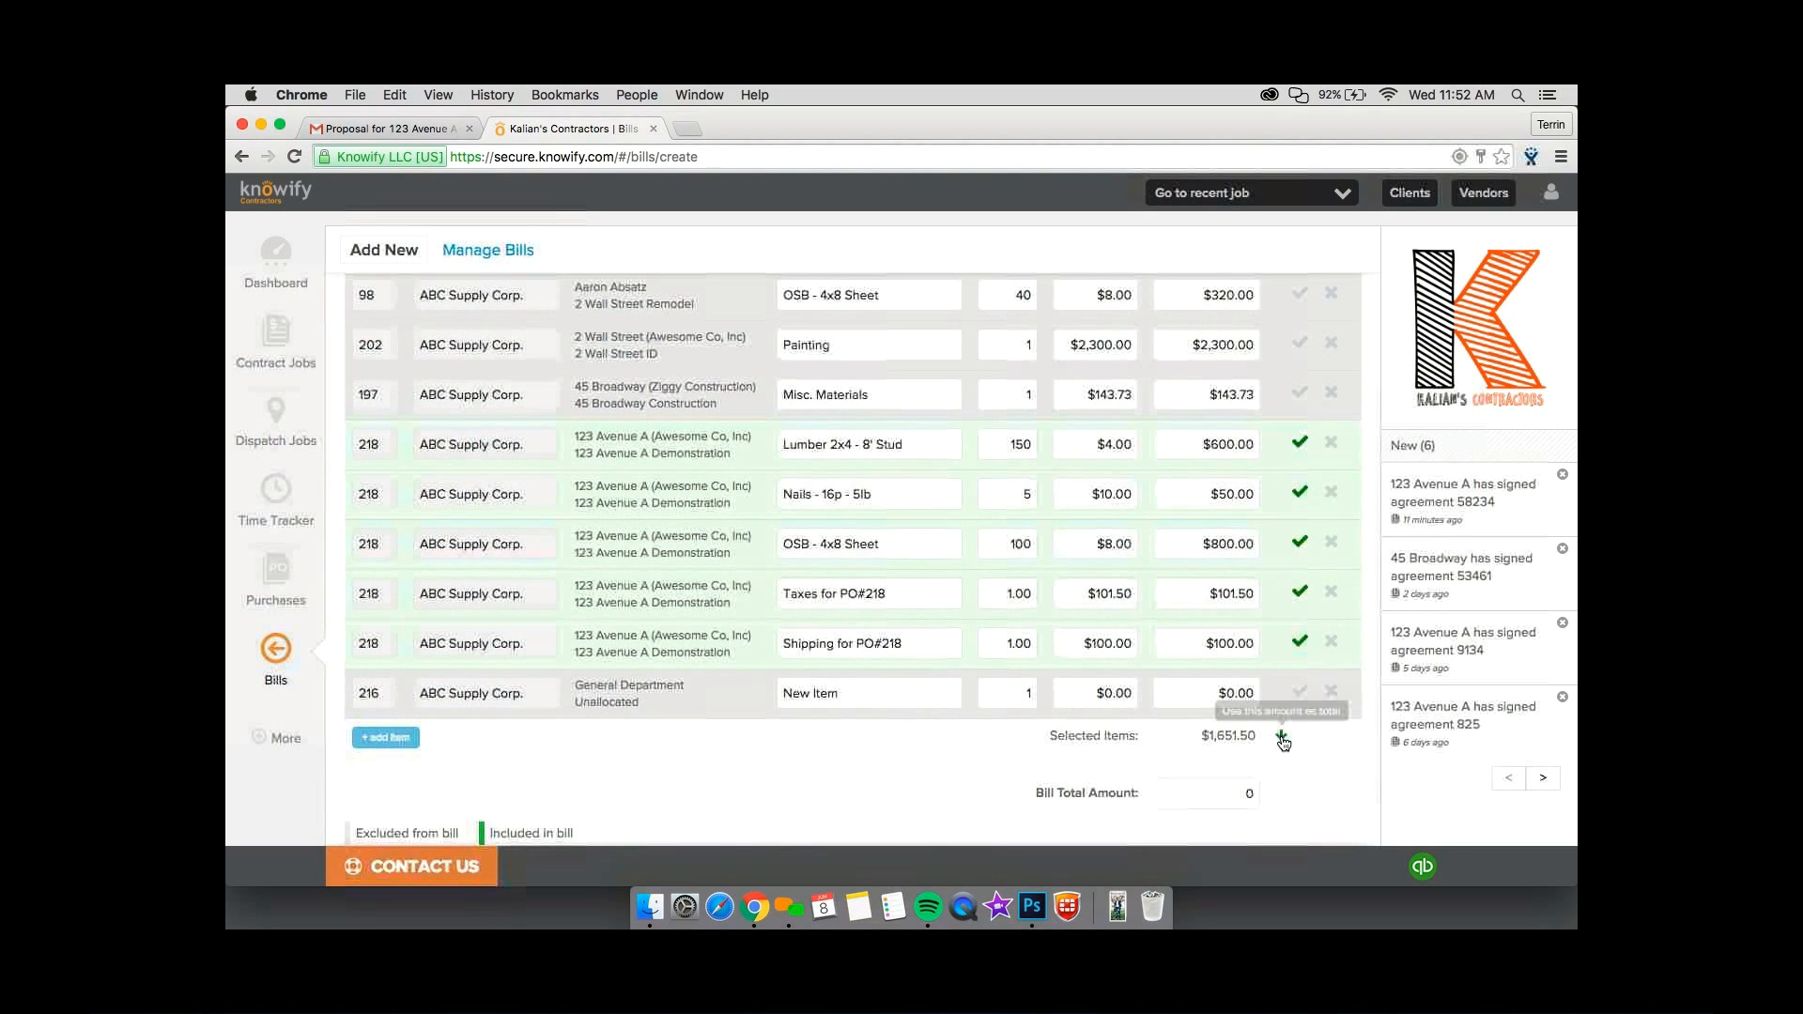
Use the selected items' amount as the bill total, and verify and submit the ABC Supply Corp. bill.
click(1283, 738)
scroll(429, 797, down, 3)
click(428, 796)
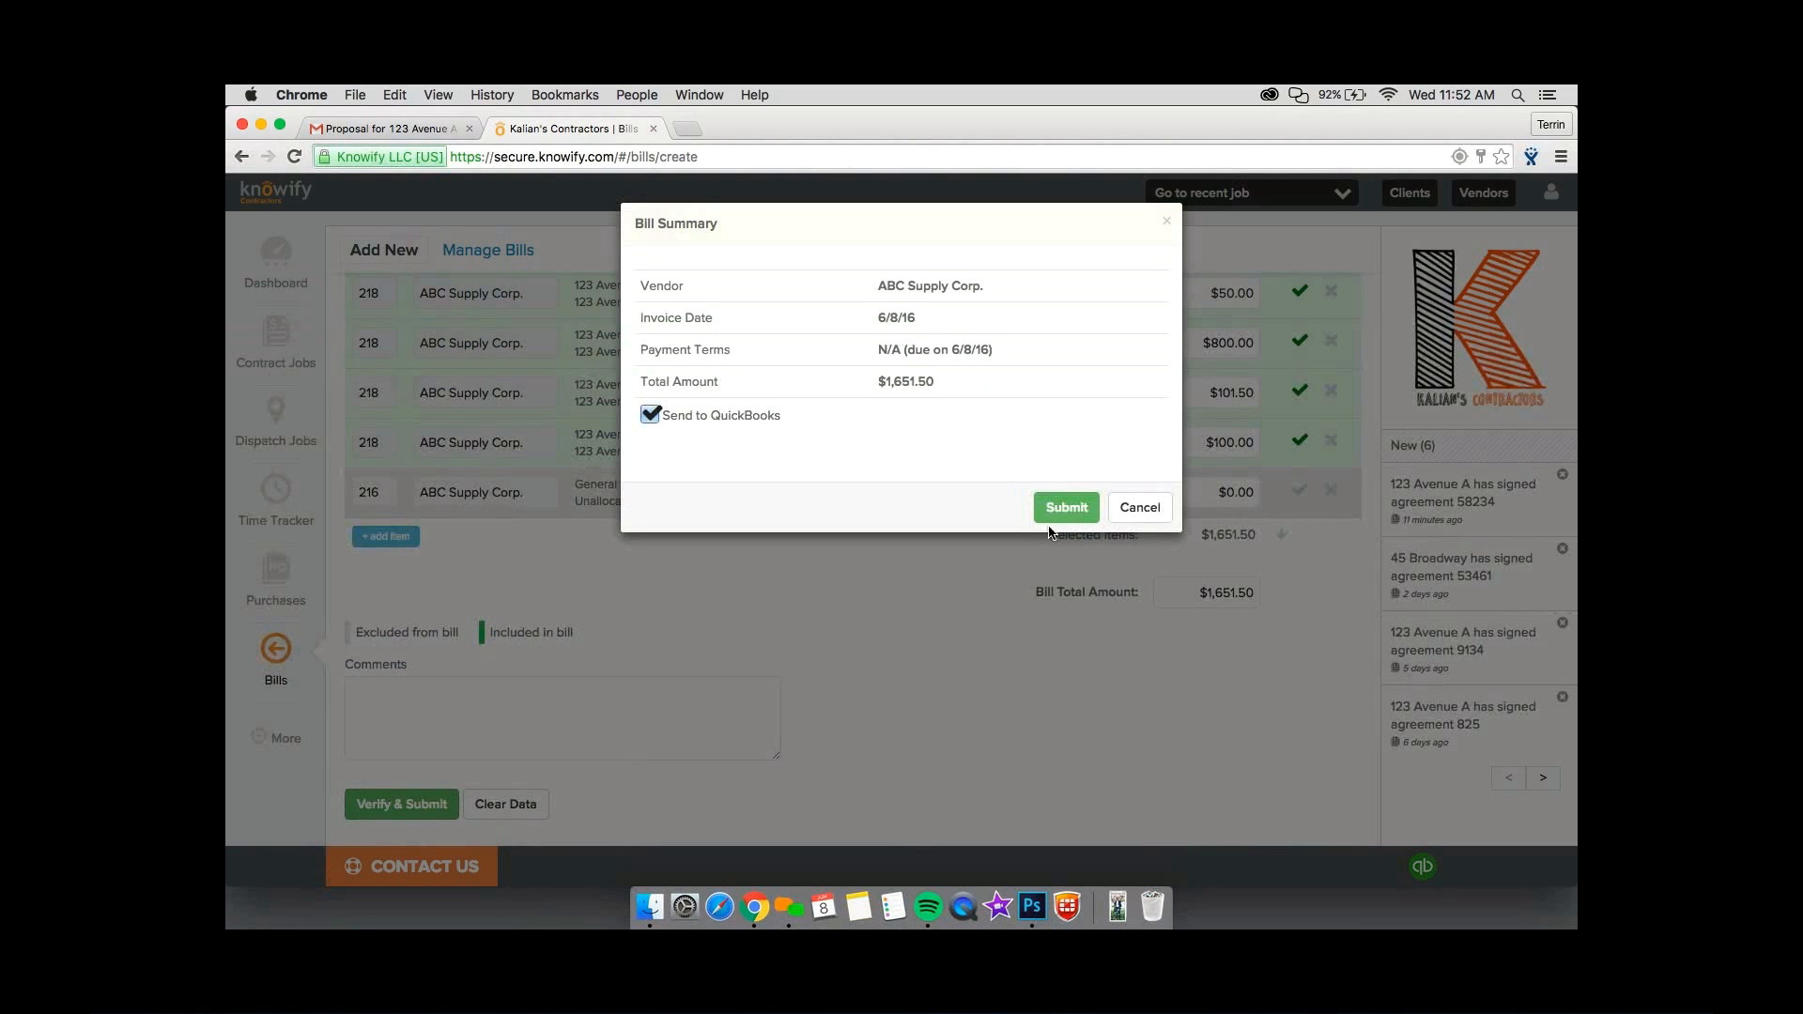
click(1055, 513)
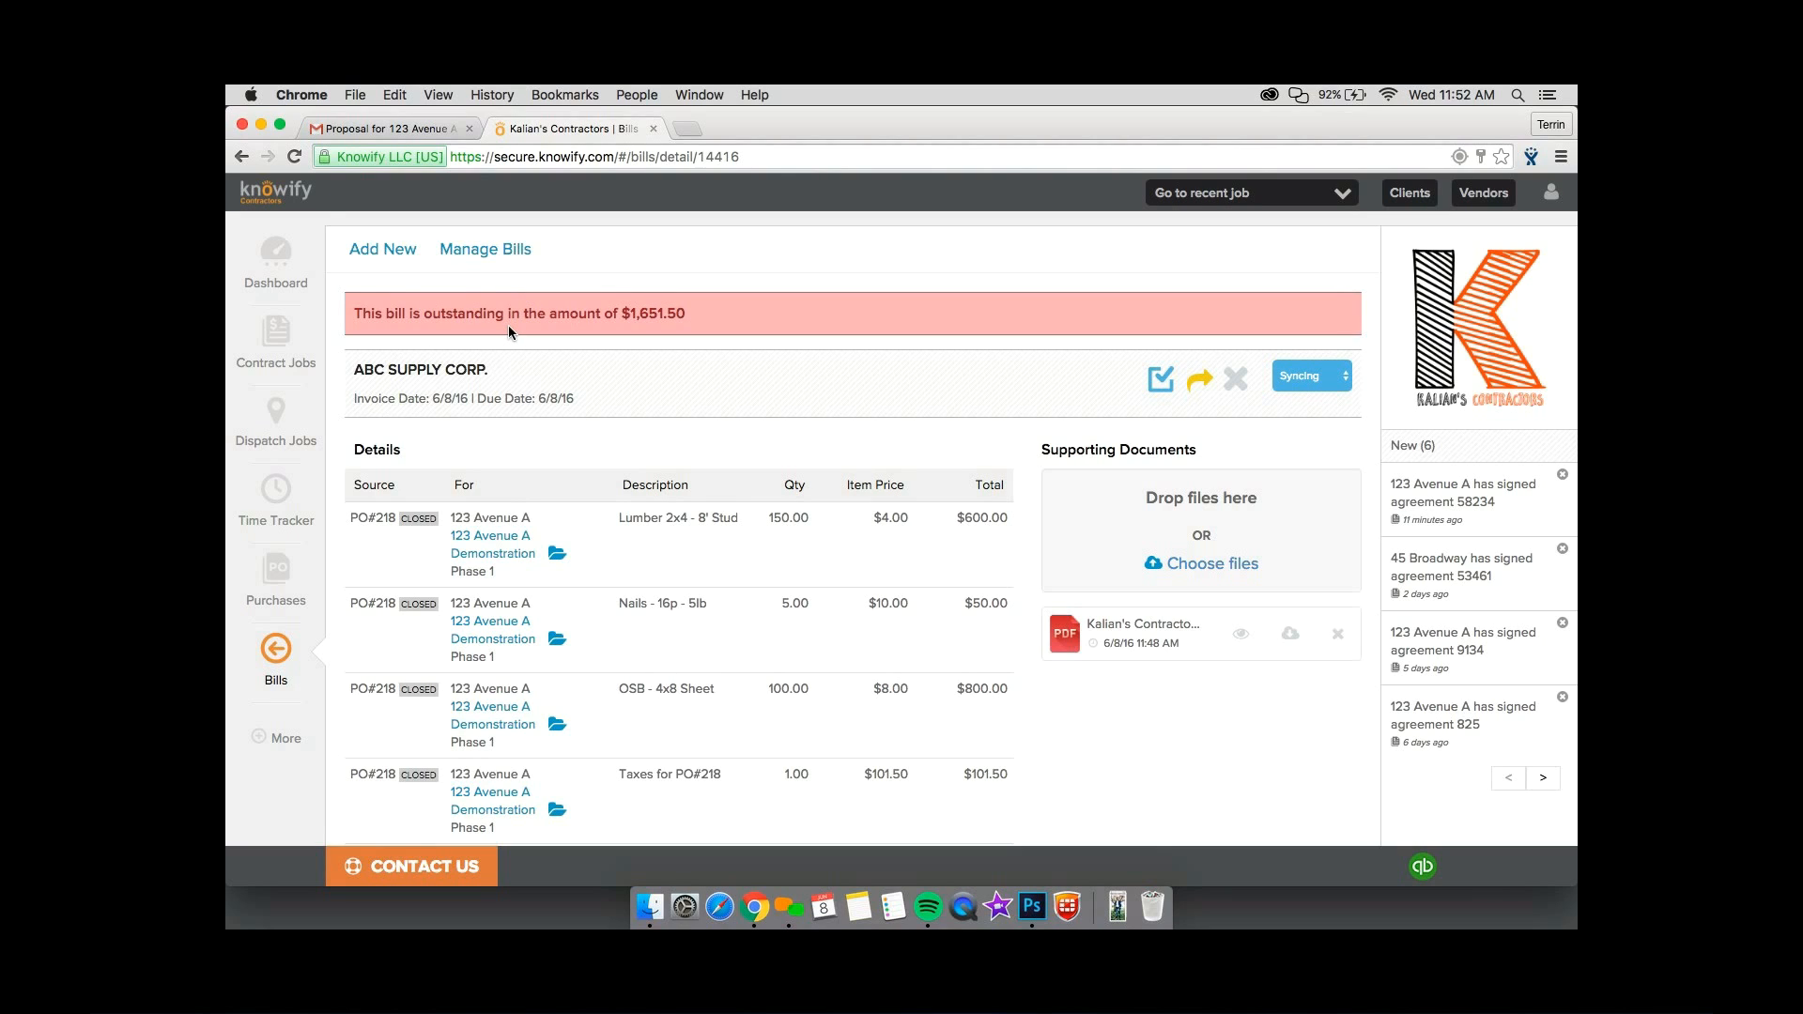
Enter 8 hours on Jun 08 for the first Construction crew member on 123 Avenue A Demonstration Phase 1 and submit the timesheet.
click(281, 500)
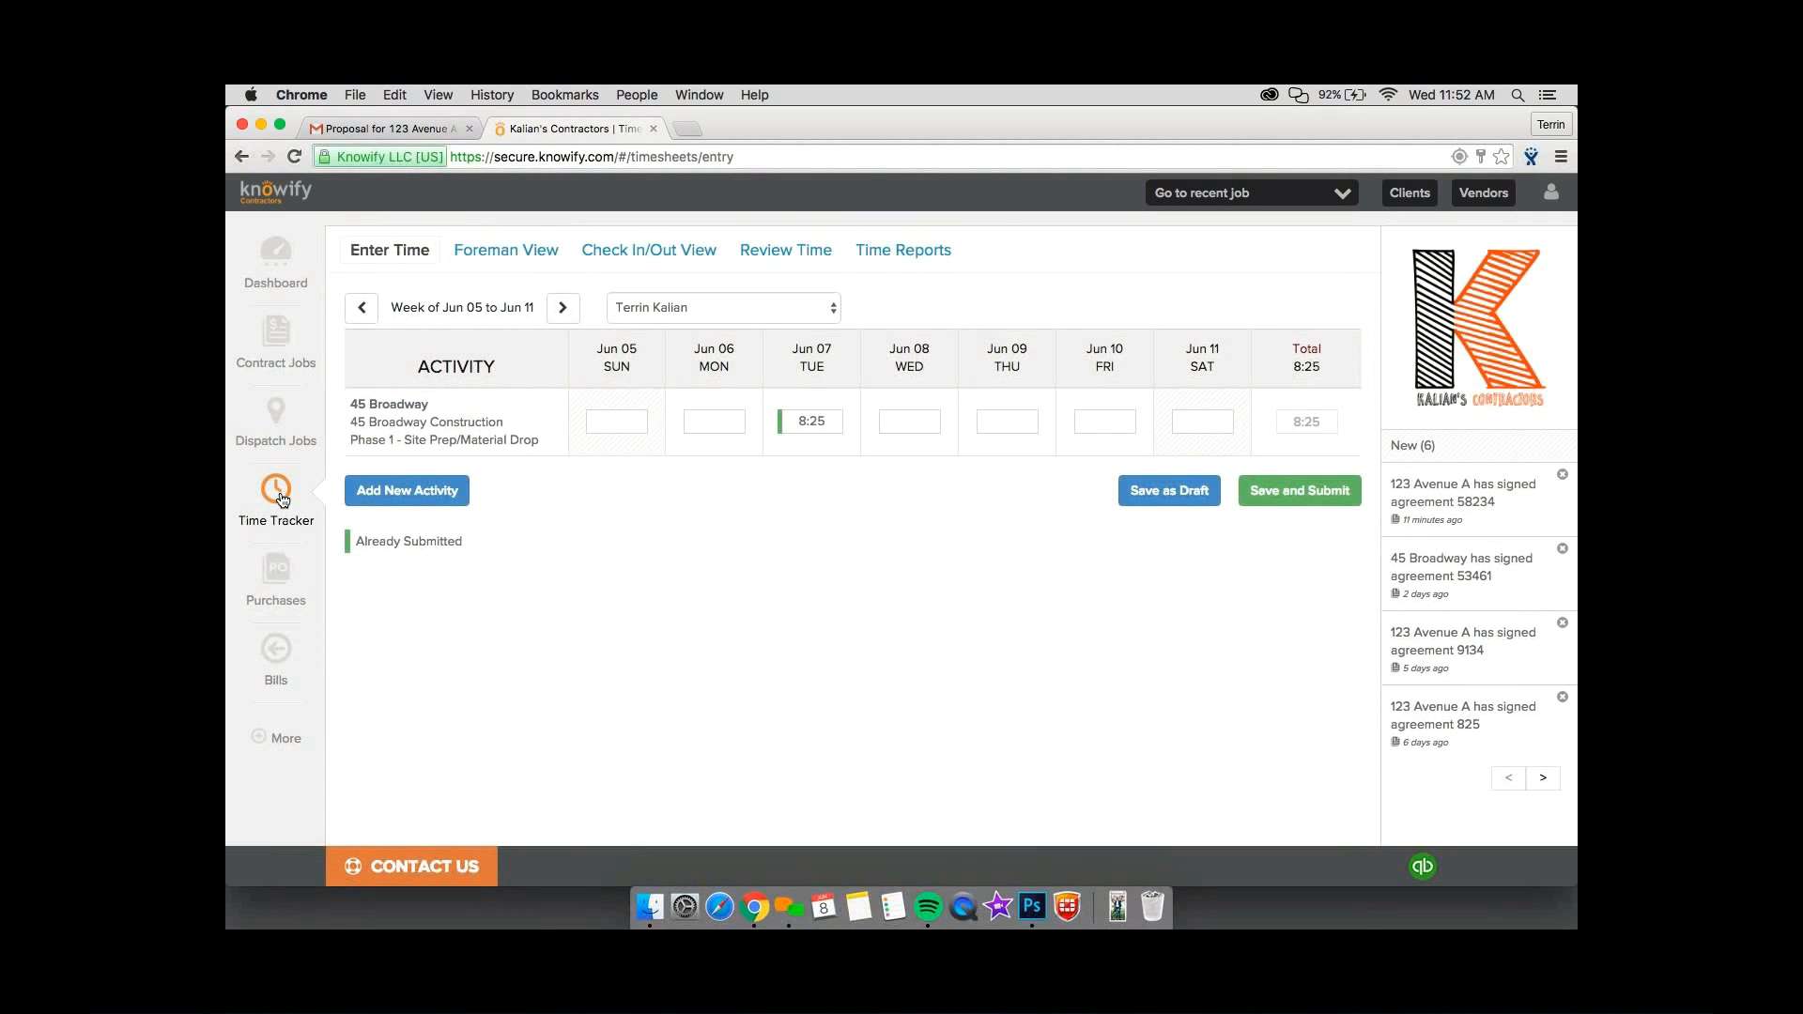
click(634, 306)
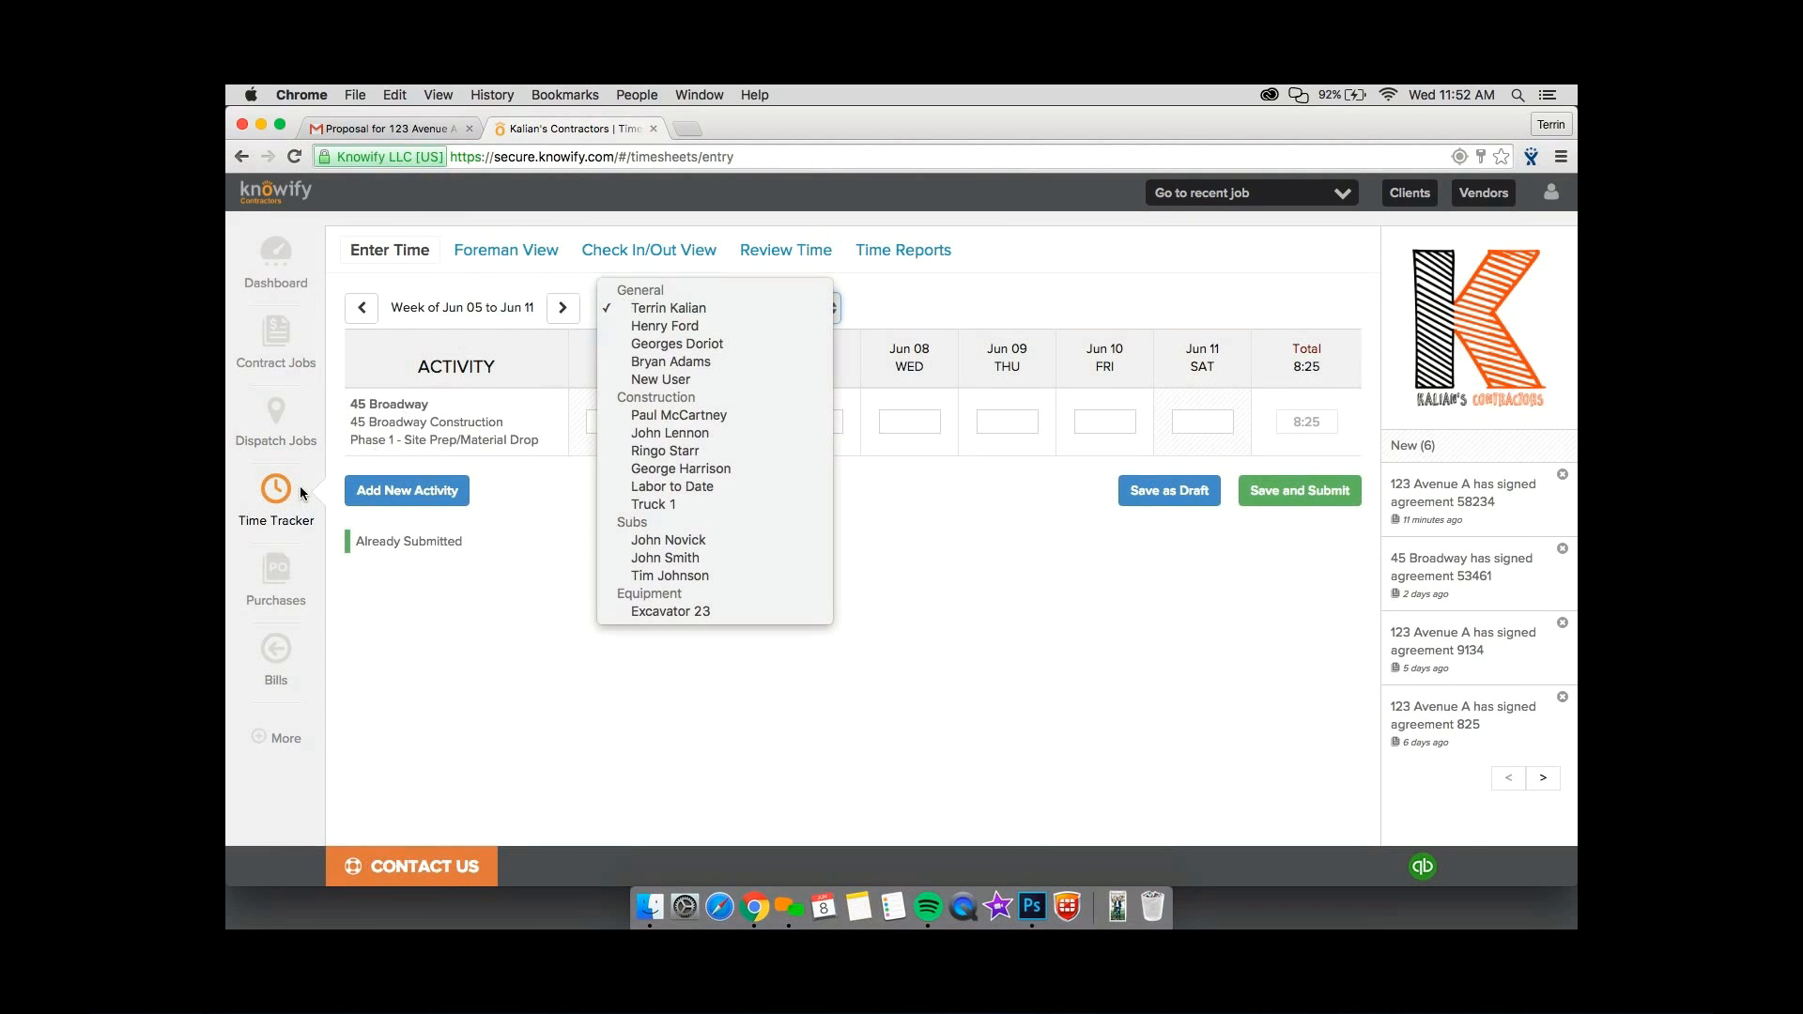
click(656, 414)
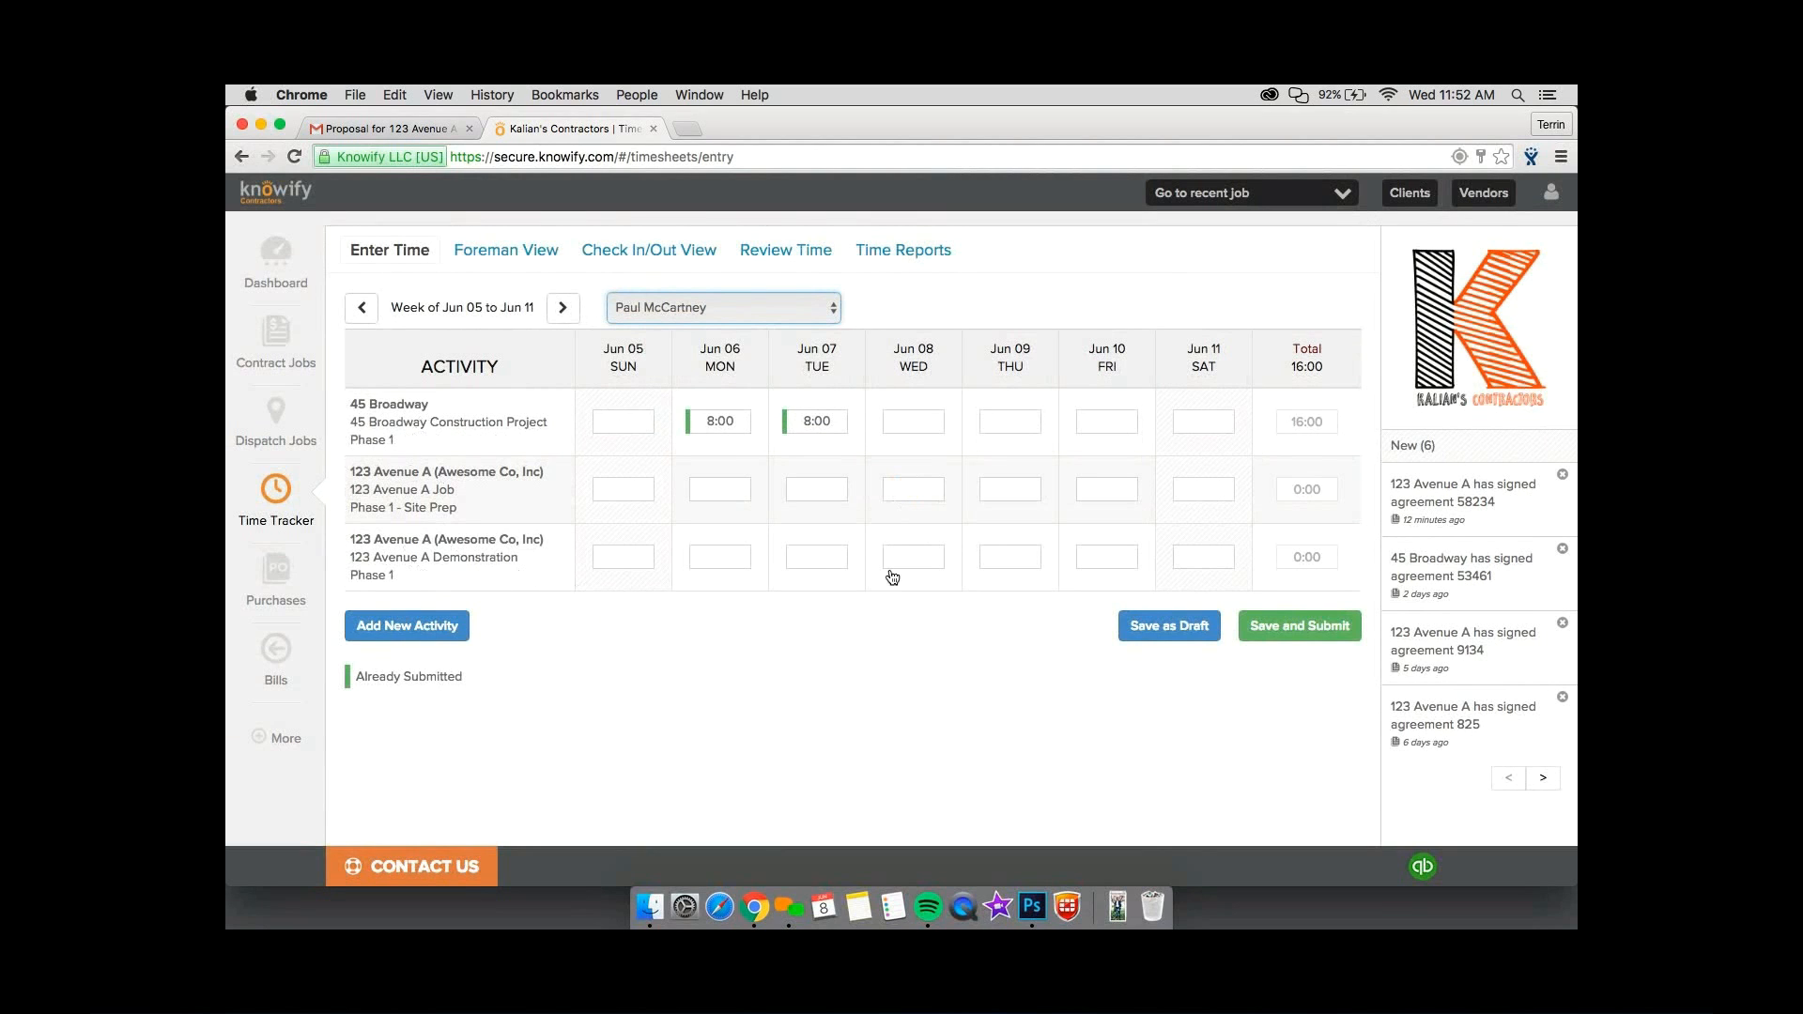
click(928, 563)
text(8)
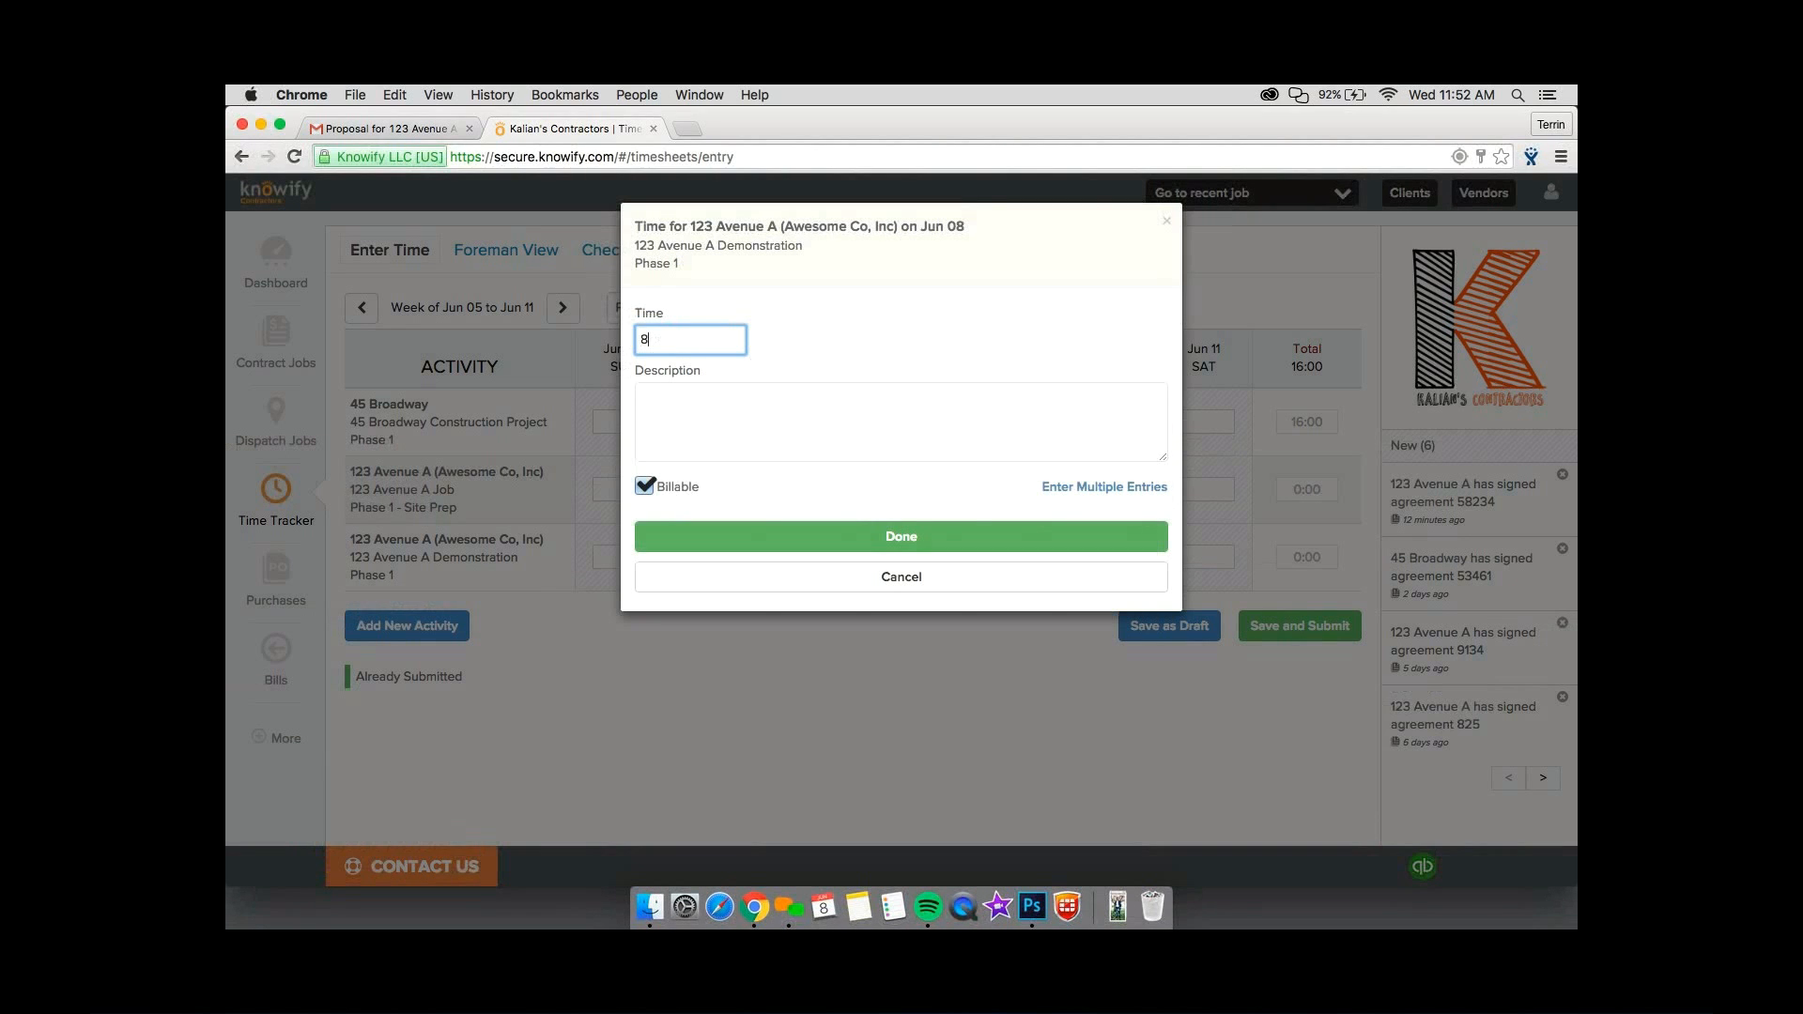
click(852, 526)
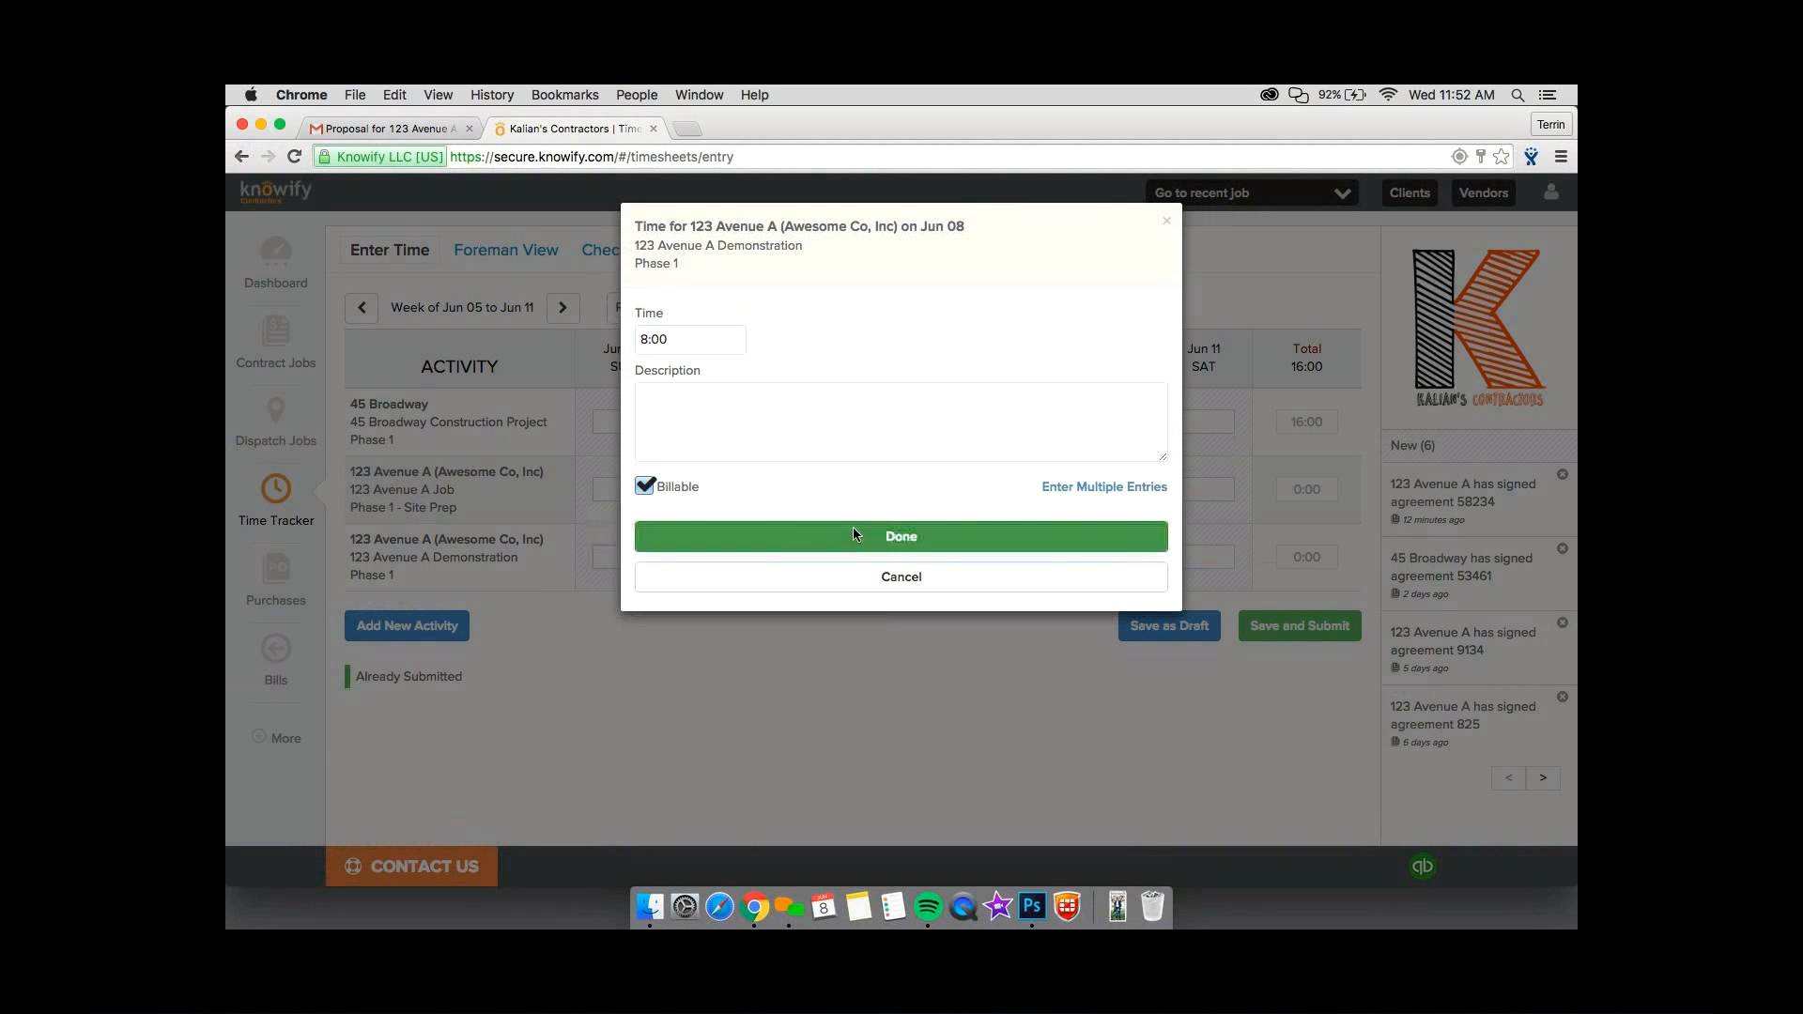
click(1282, 629)
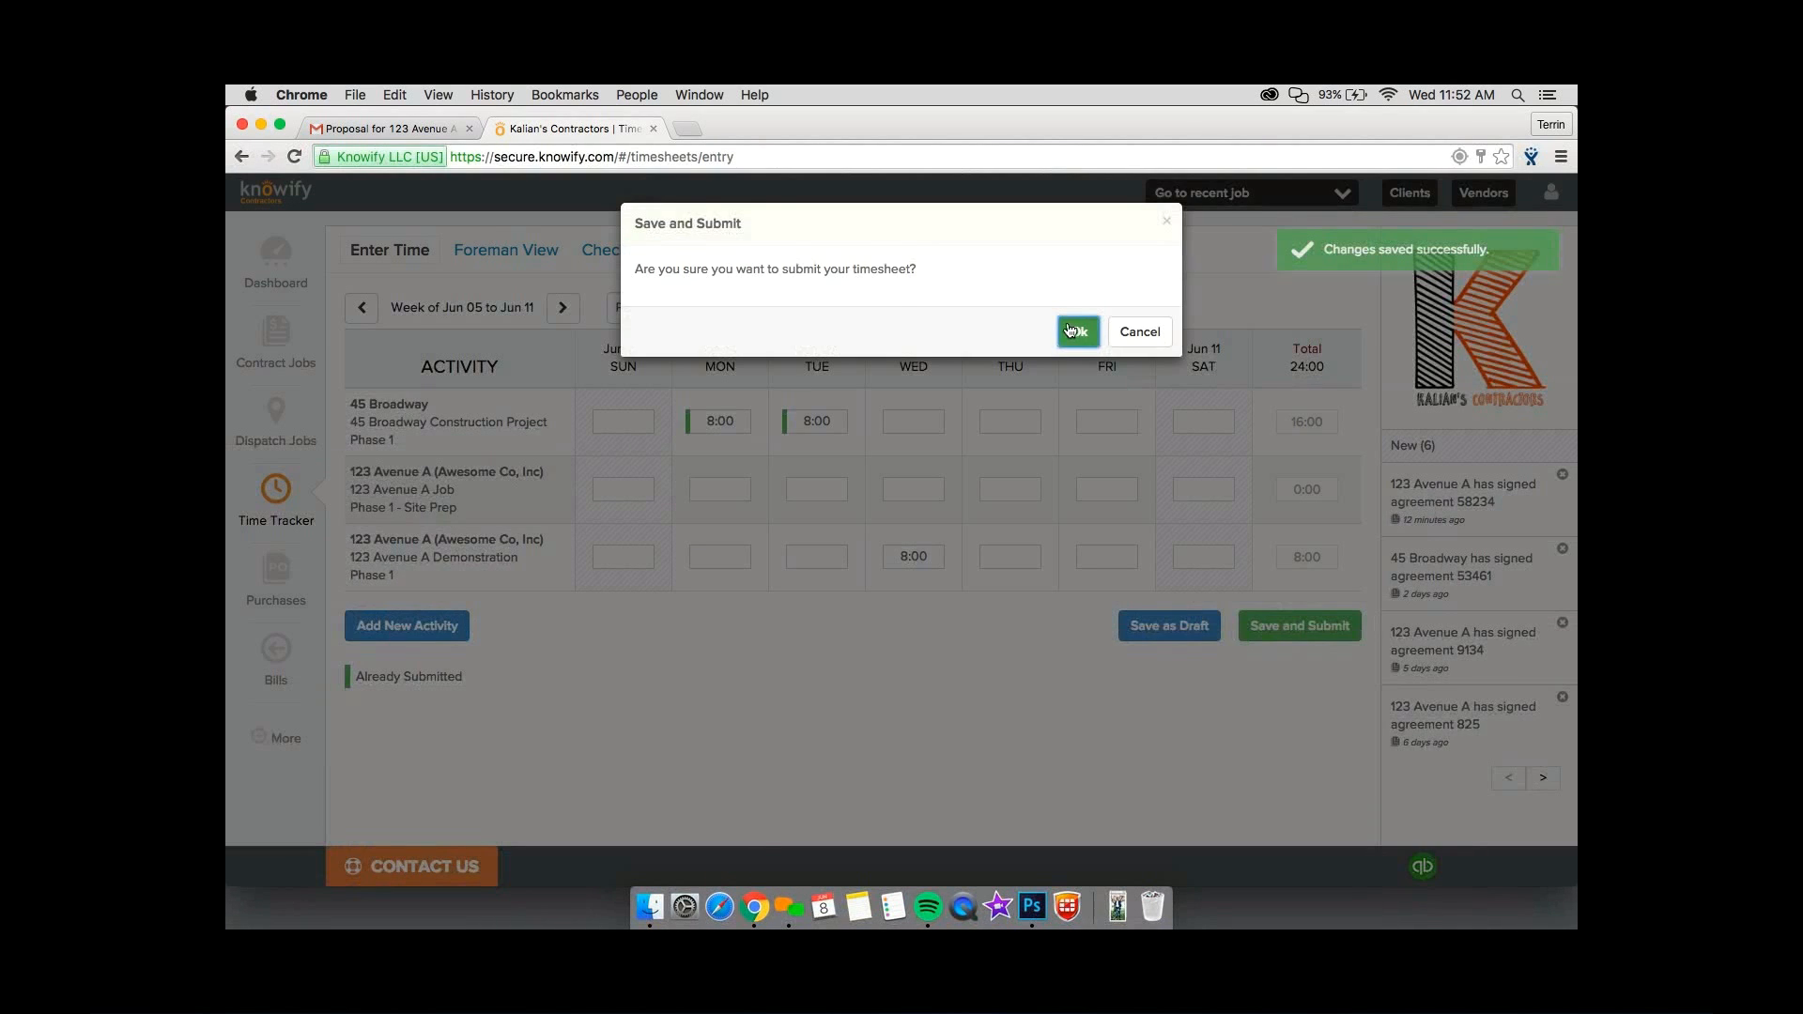
click(1076, 332)
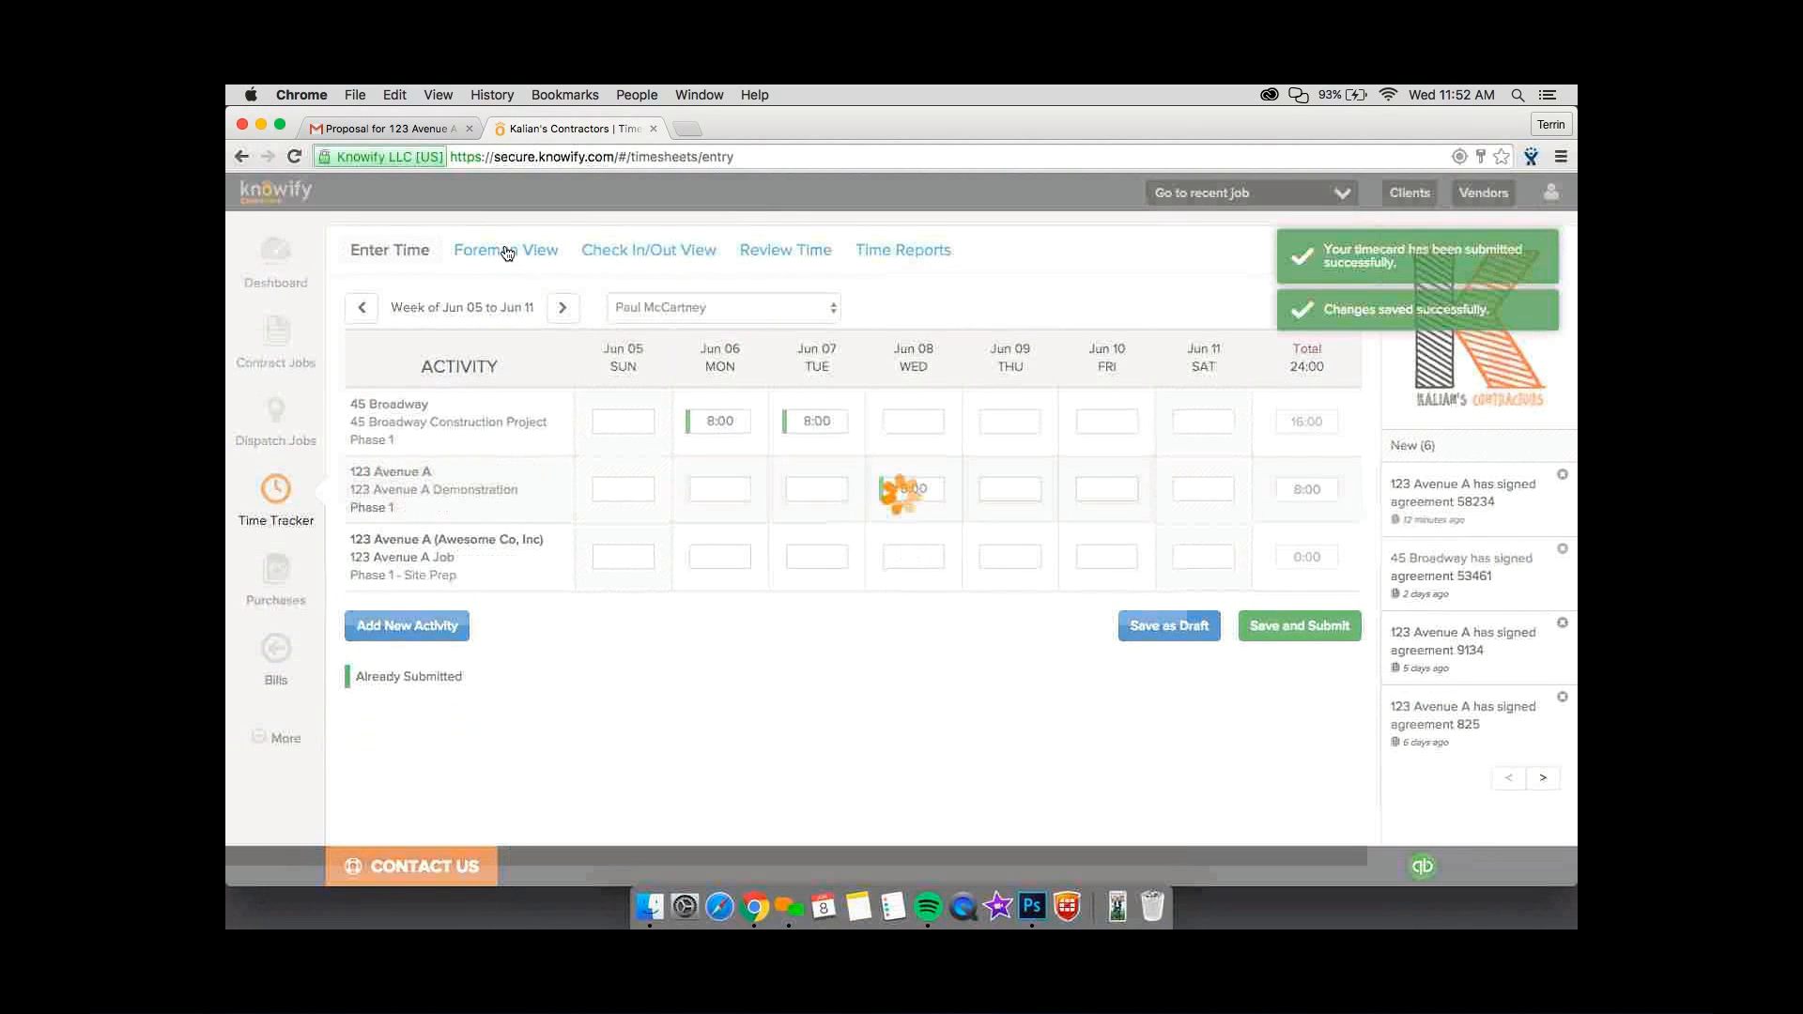
In the foreman view for 123 Avenue A Demonstration Phase 1, enter 8:00 for the two remaining crew members on 6/8/16 and submit.
click(505, 250)
click(522, 349)
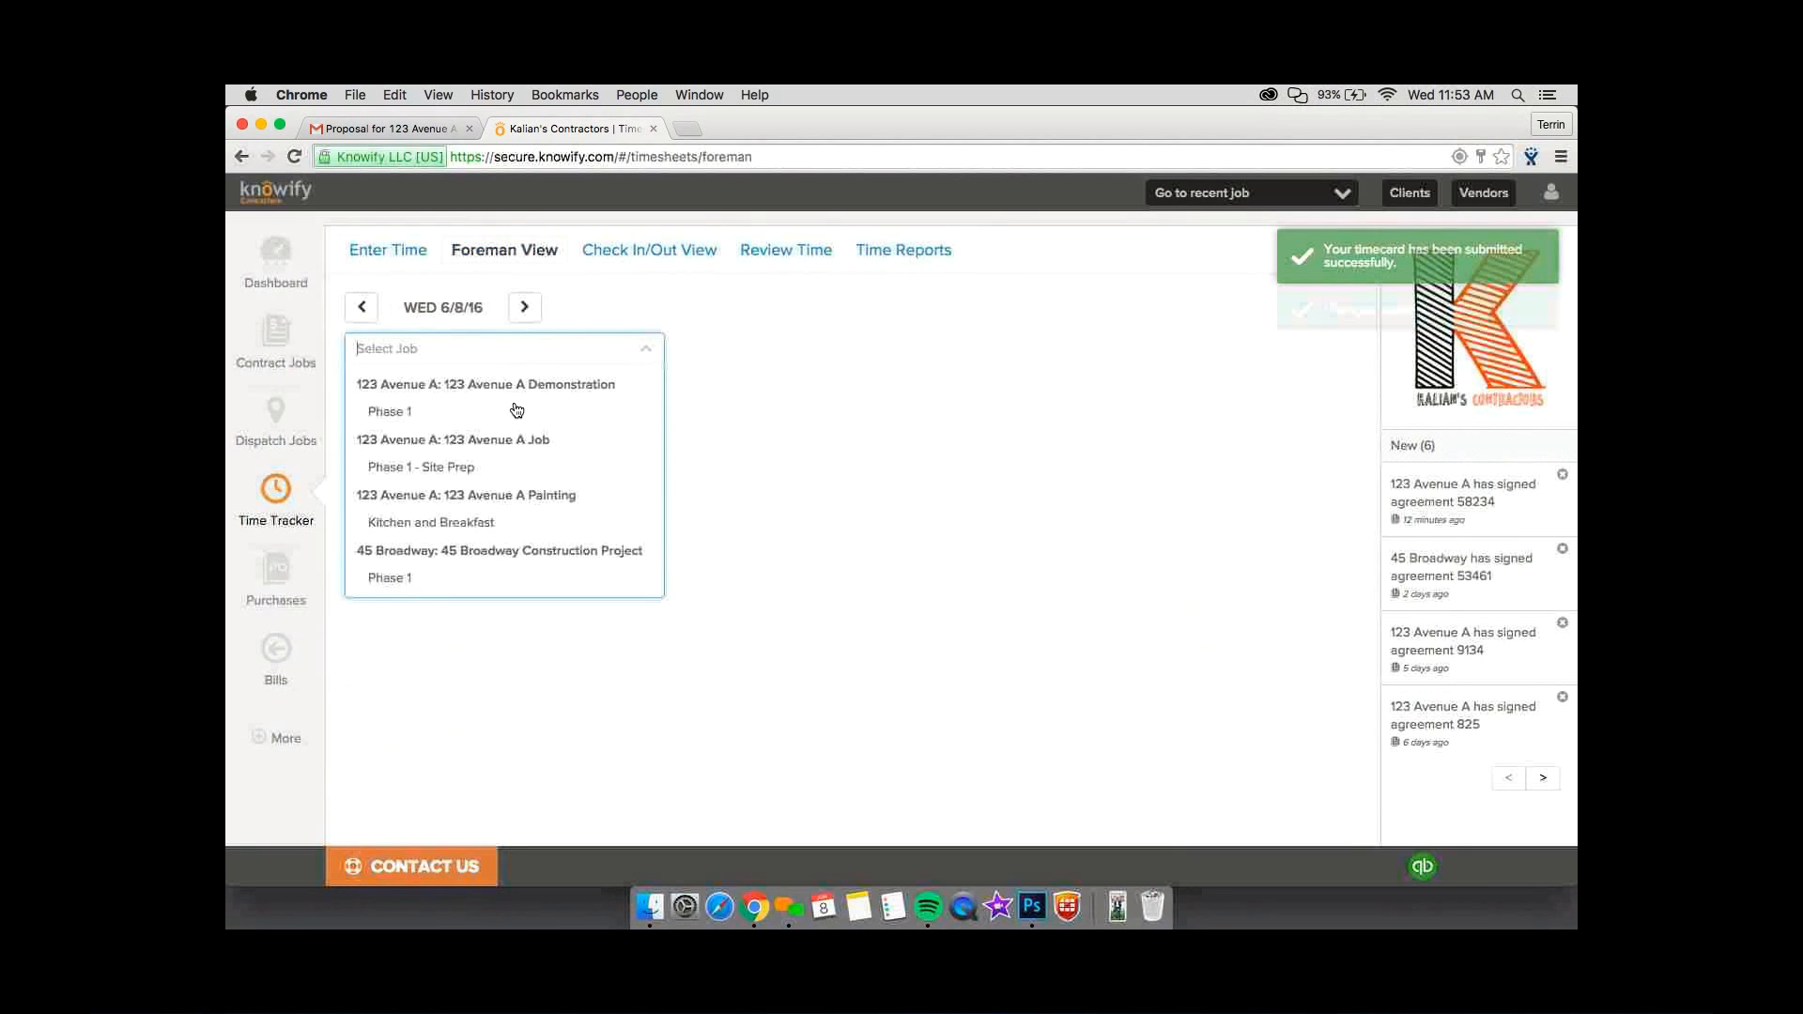
click(517, 410)
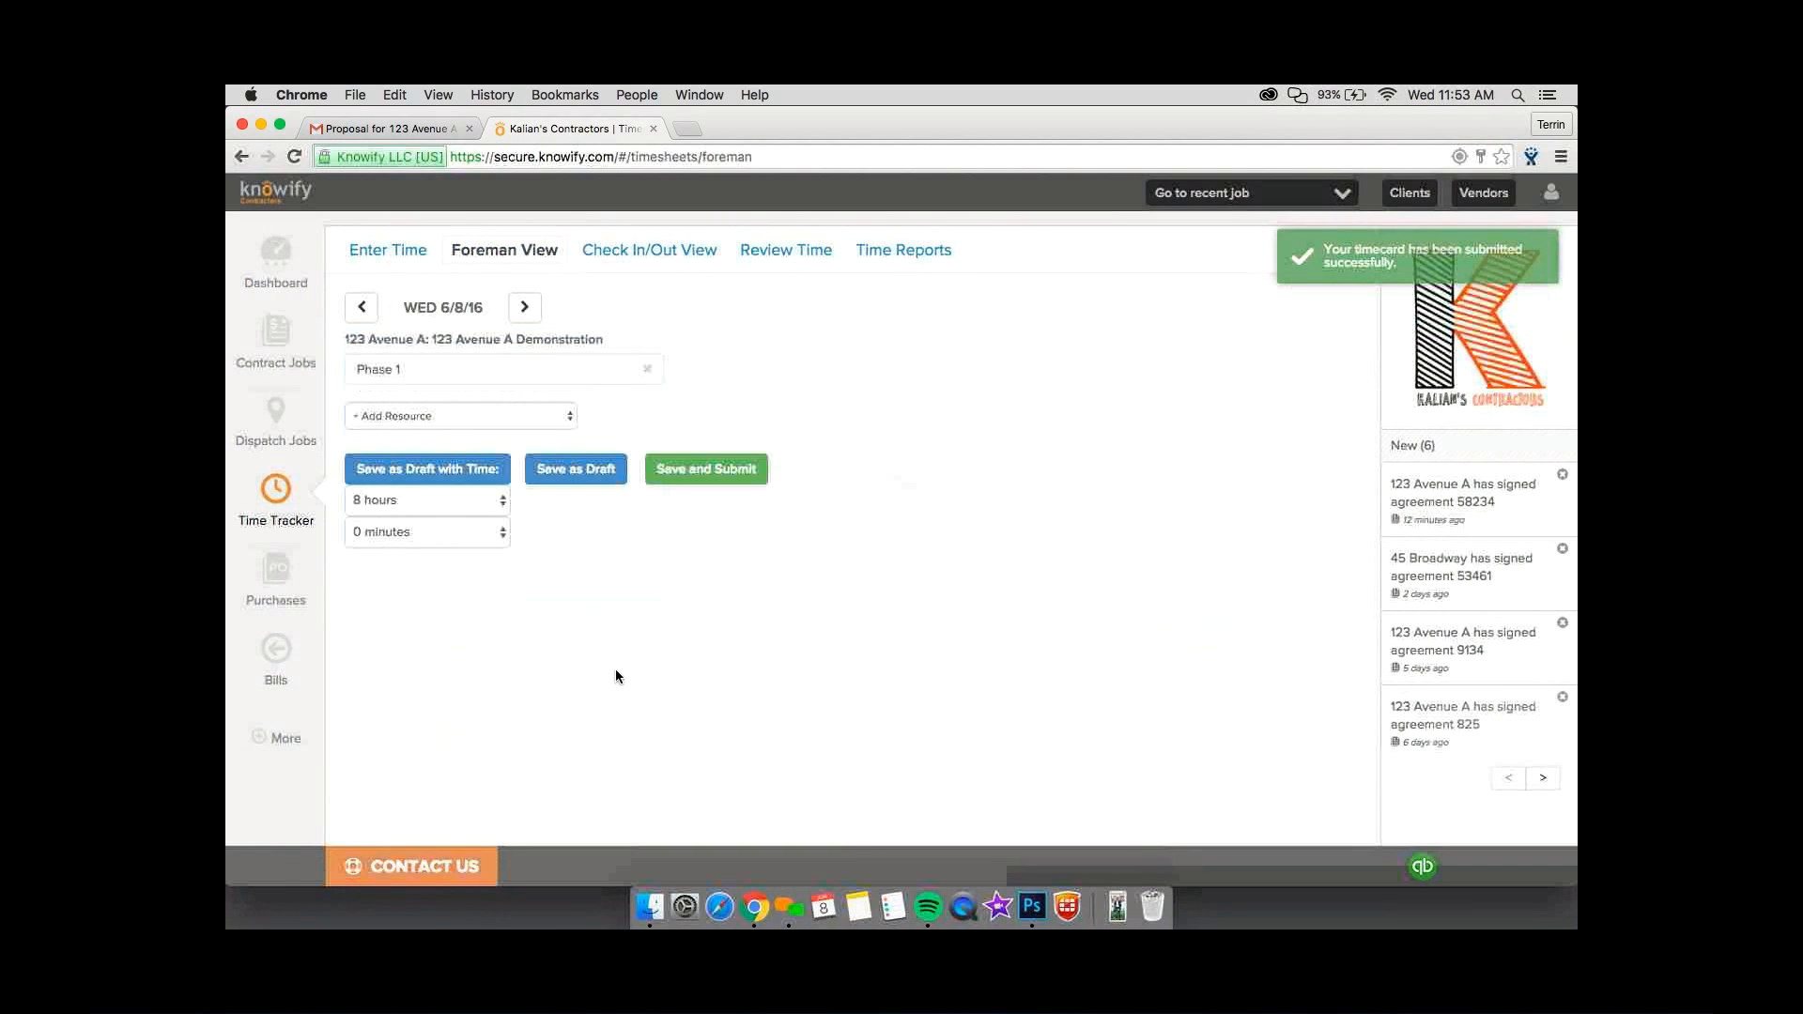
click(644, 416)
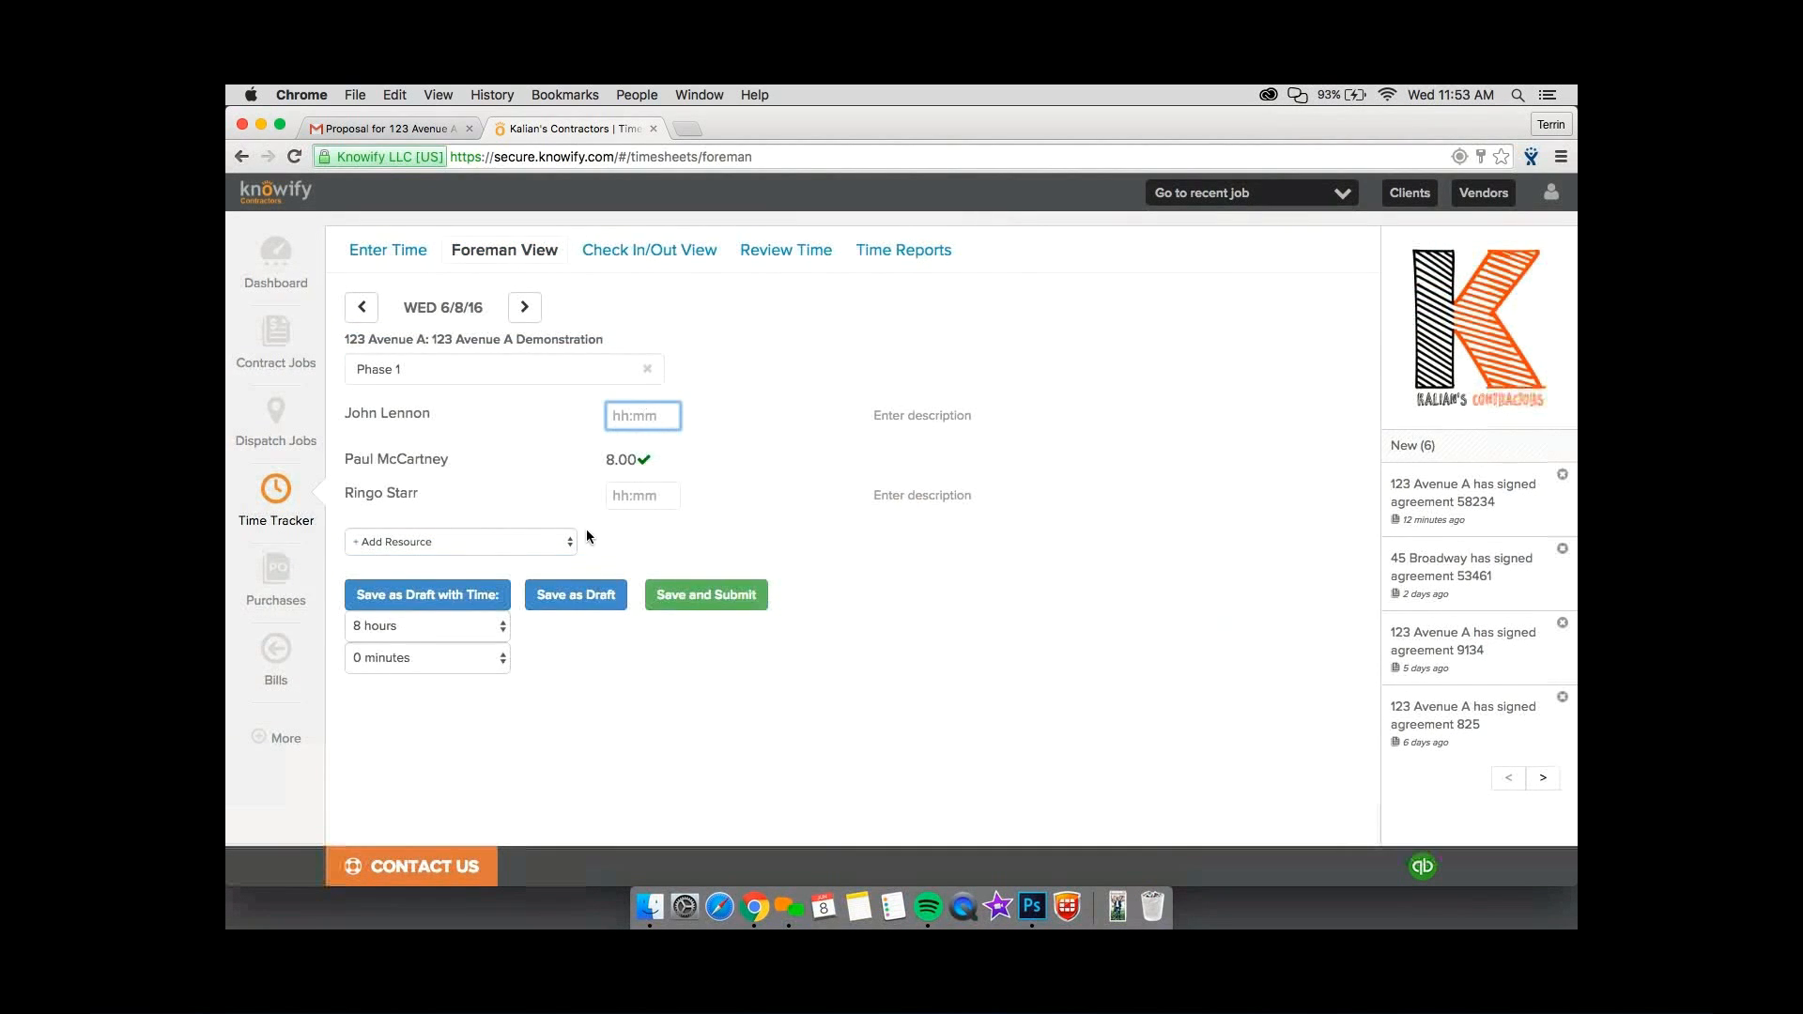
text(8:00)
key(Tab)
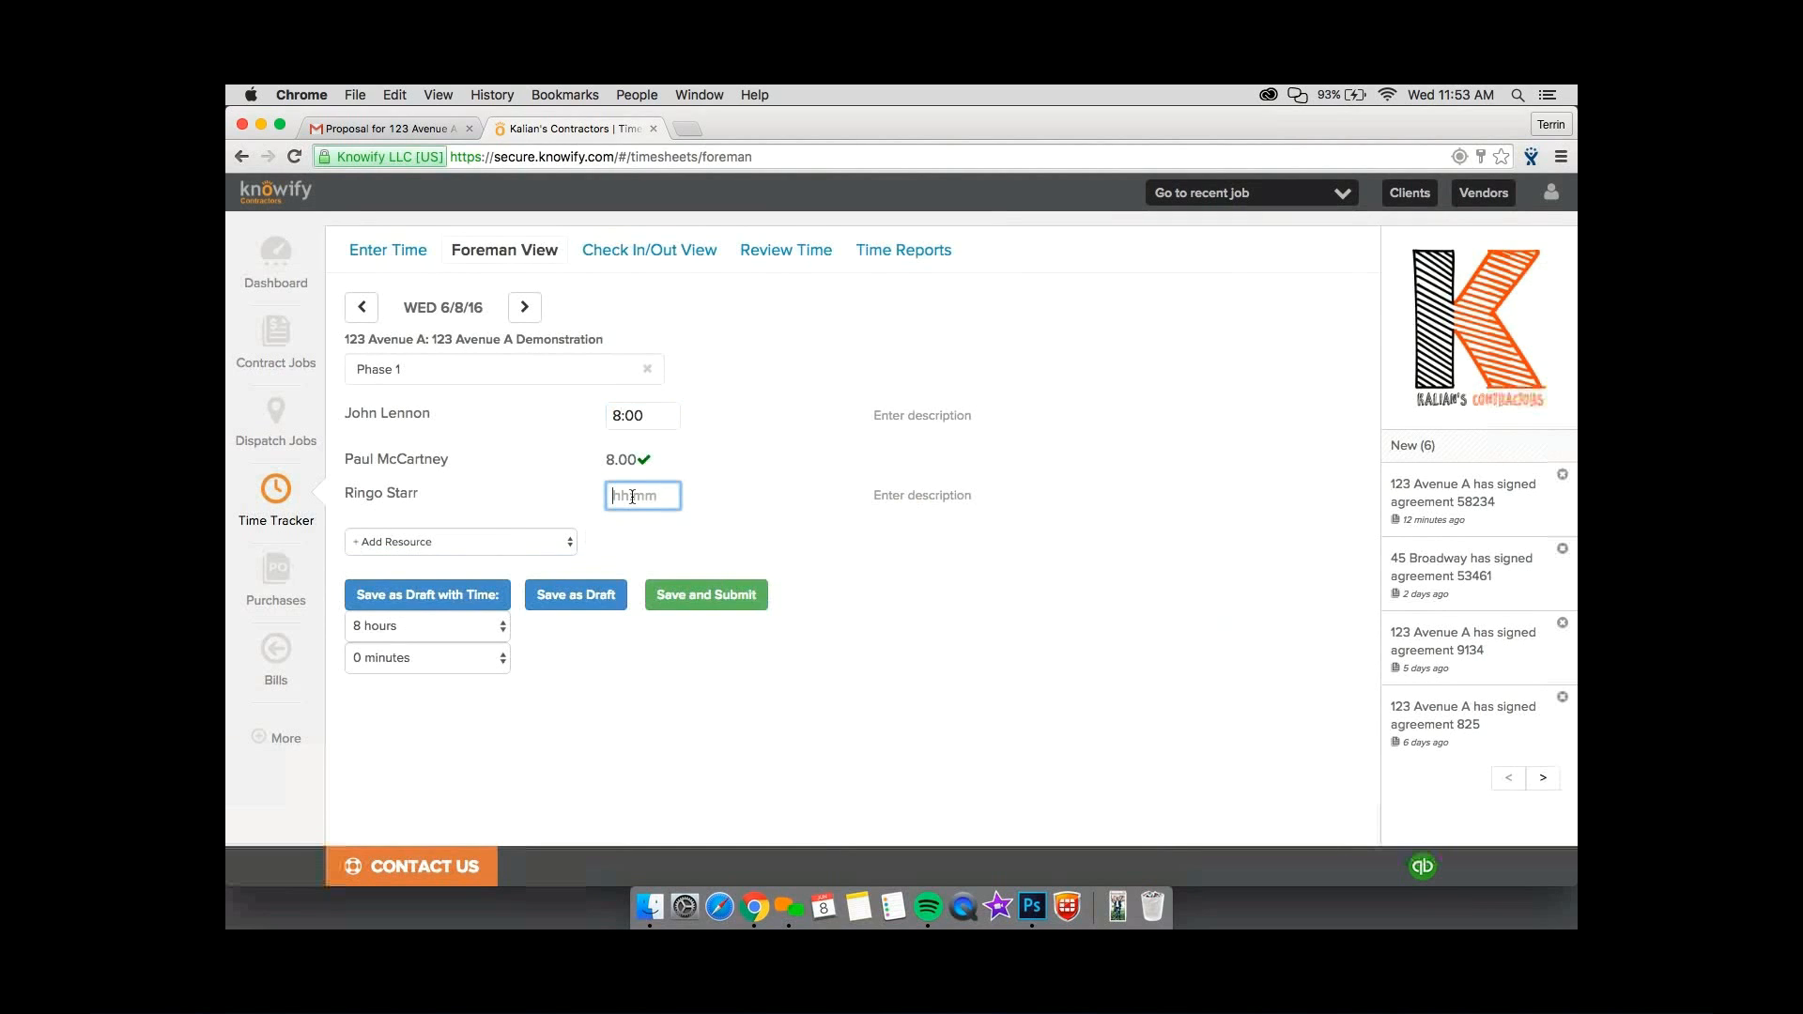
text(9)
click(740, 598)
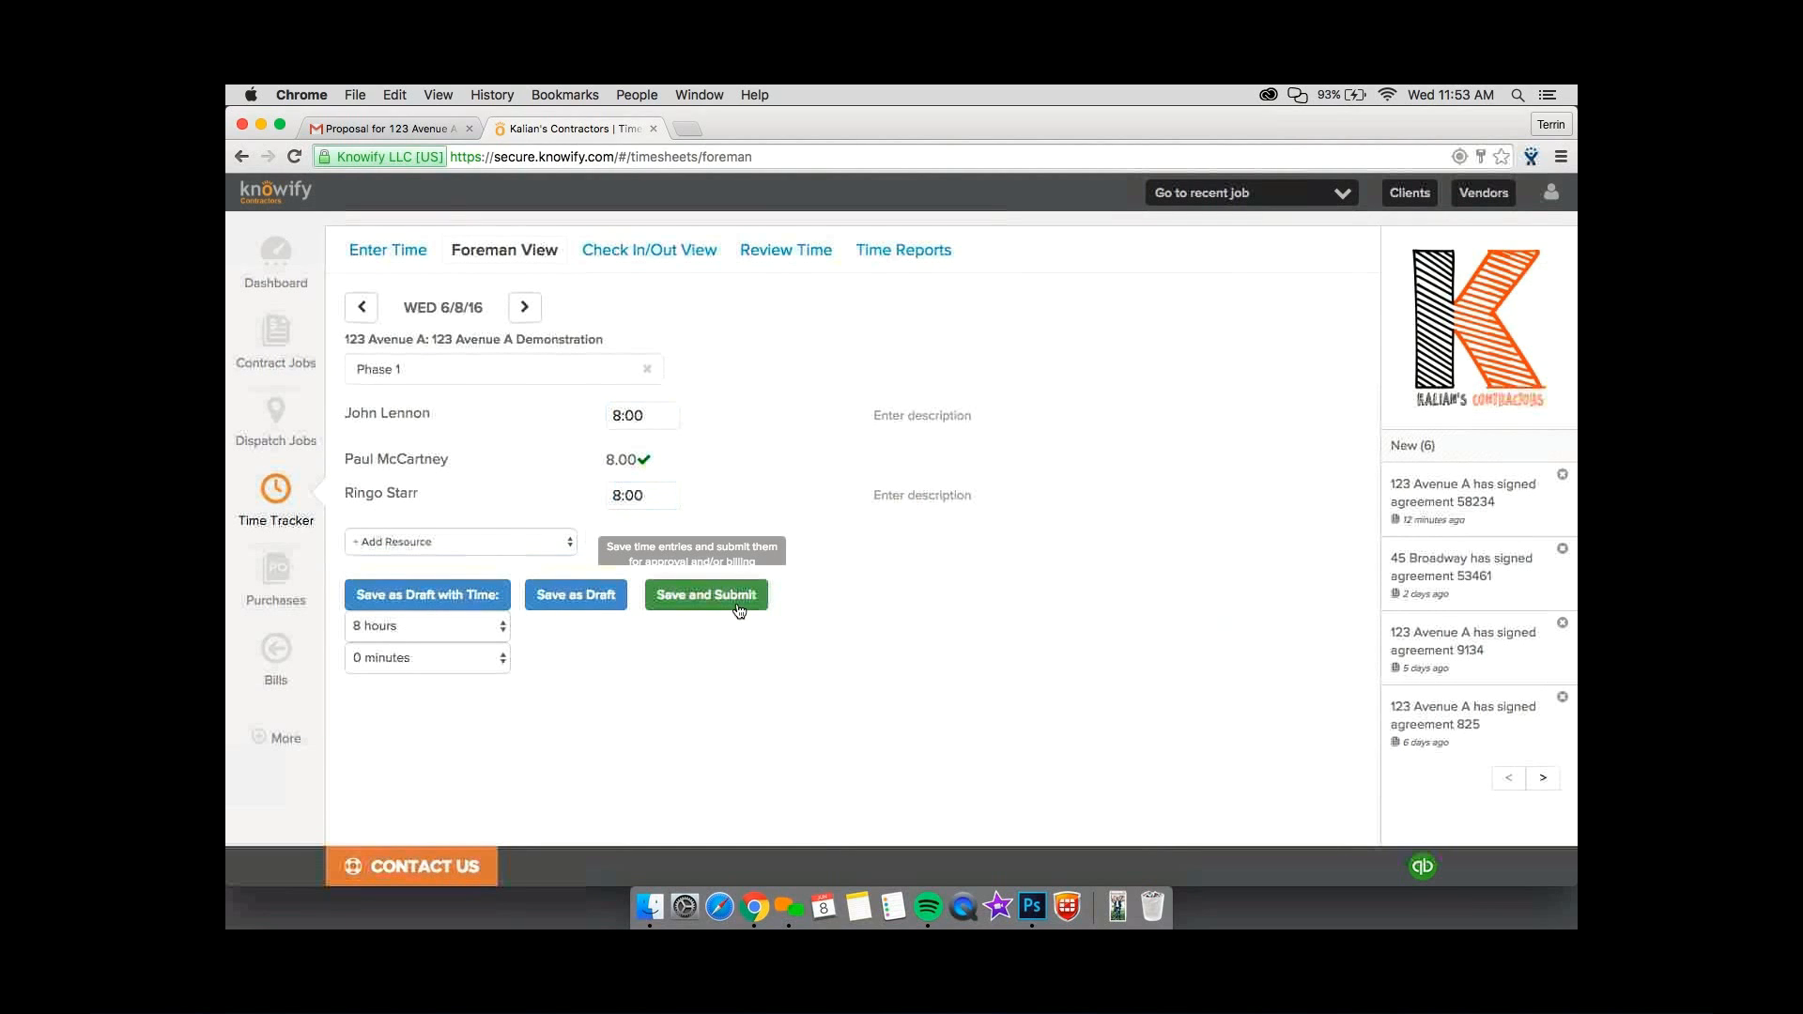
Enter 8:00 for all three crew members on 6/9/16 for Phase 1 and submit the time.
click(523, 306)
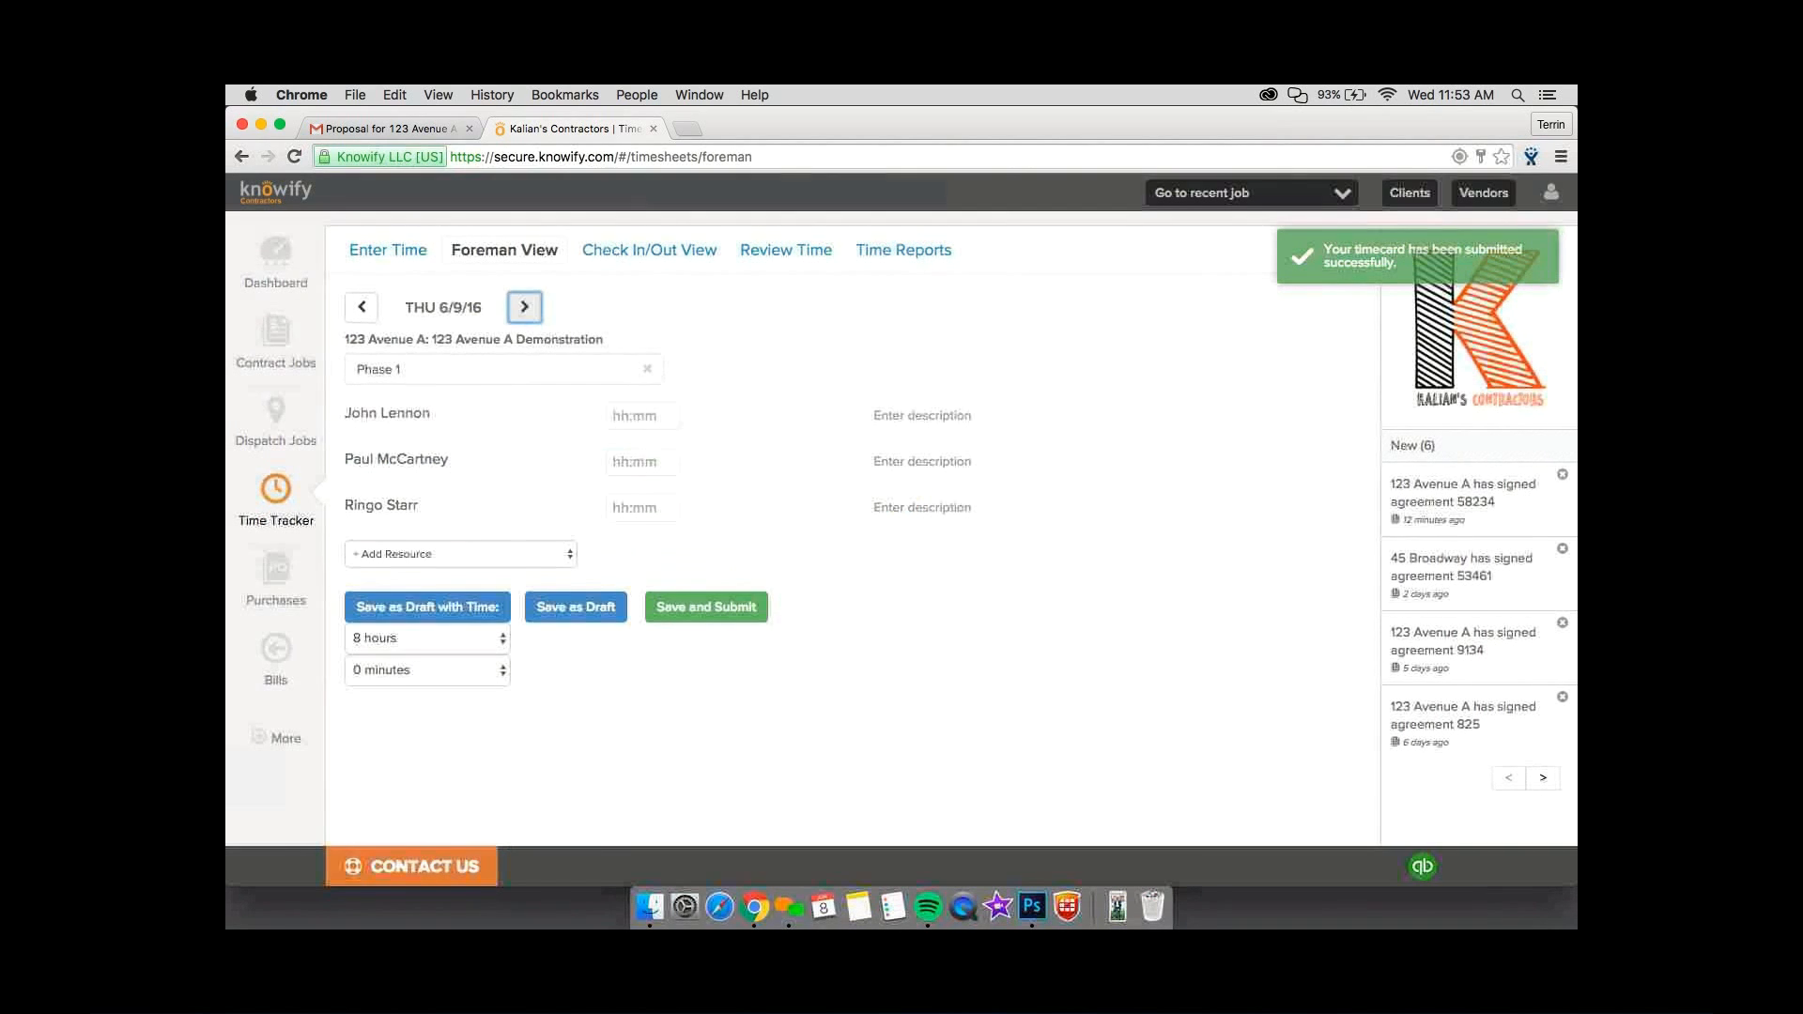
click(642, 415)
text(8)
click(643, 463)
text(8)
click(642, 508)
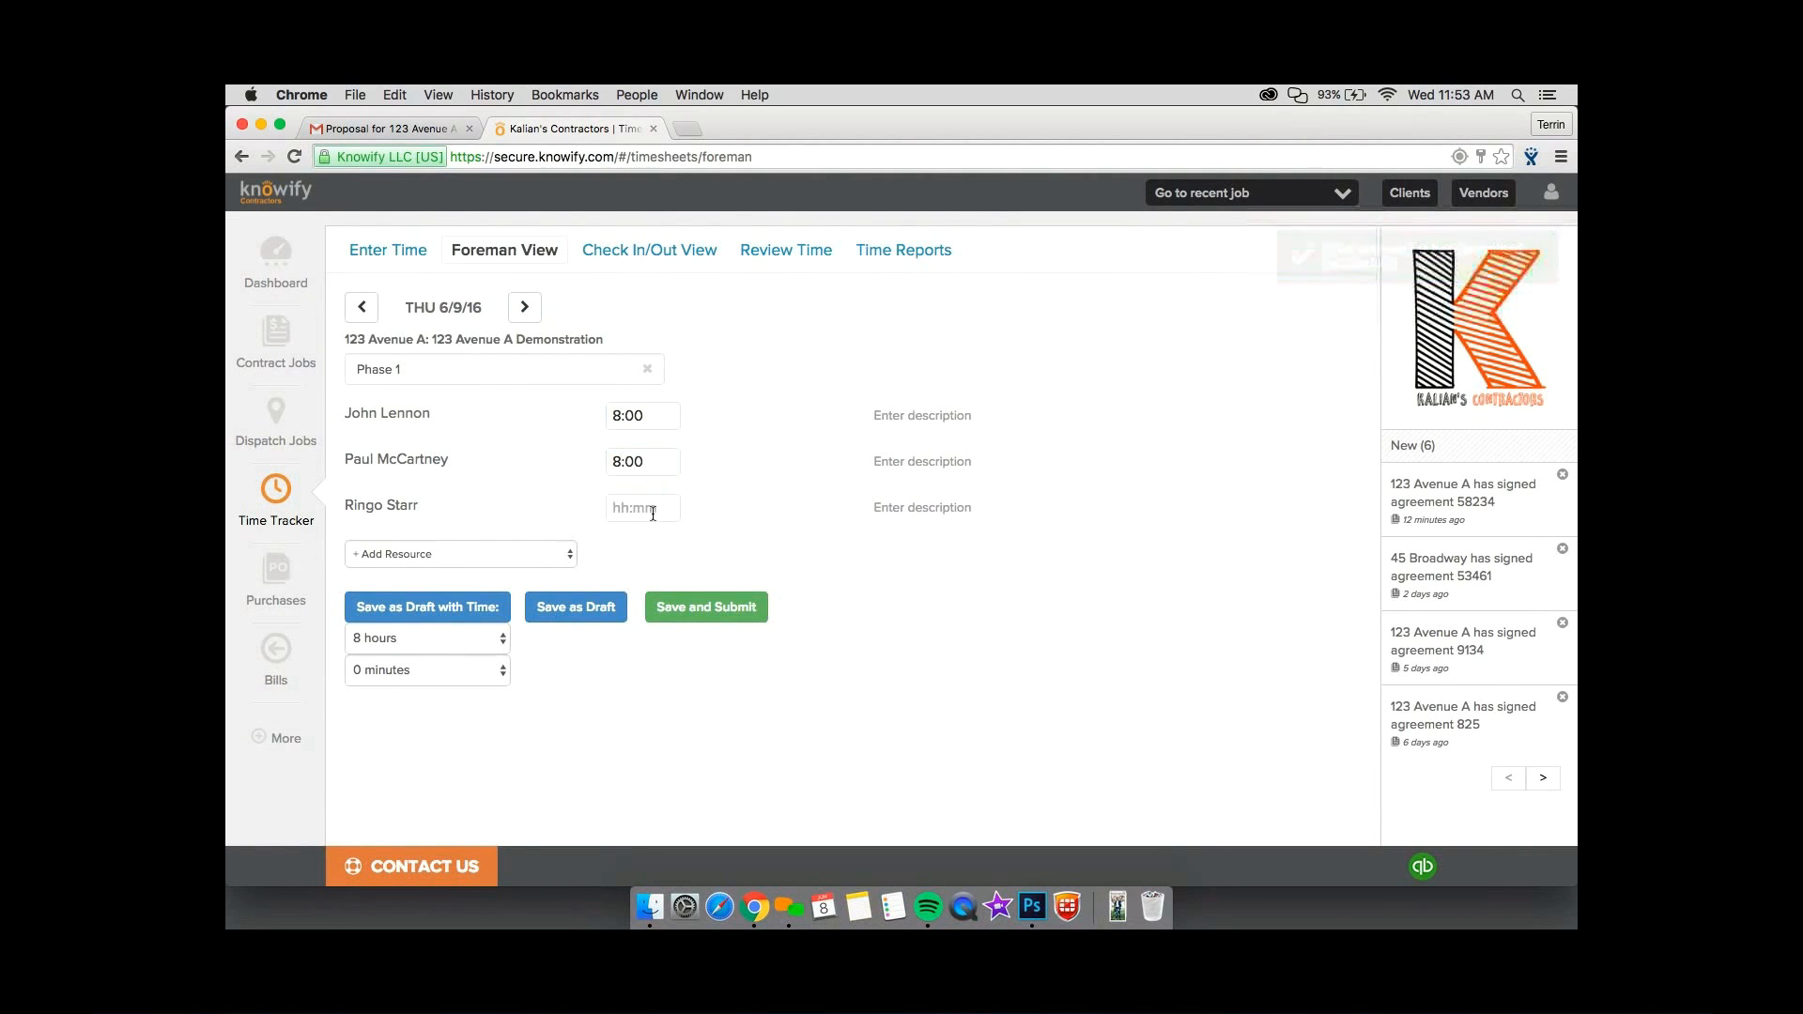
text(8)
click(724, 530)
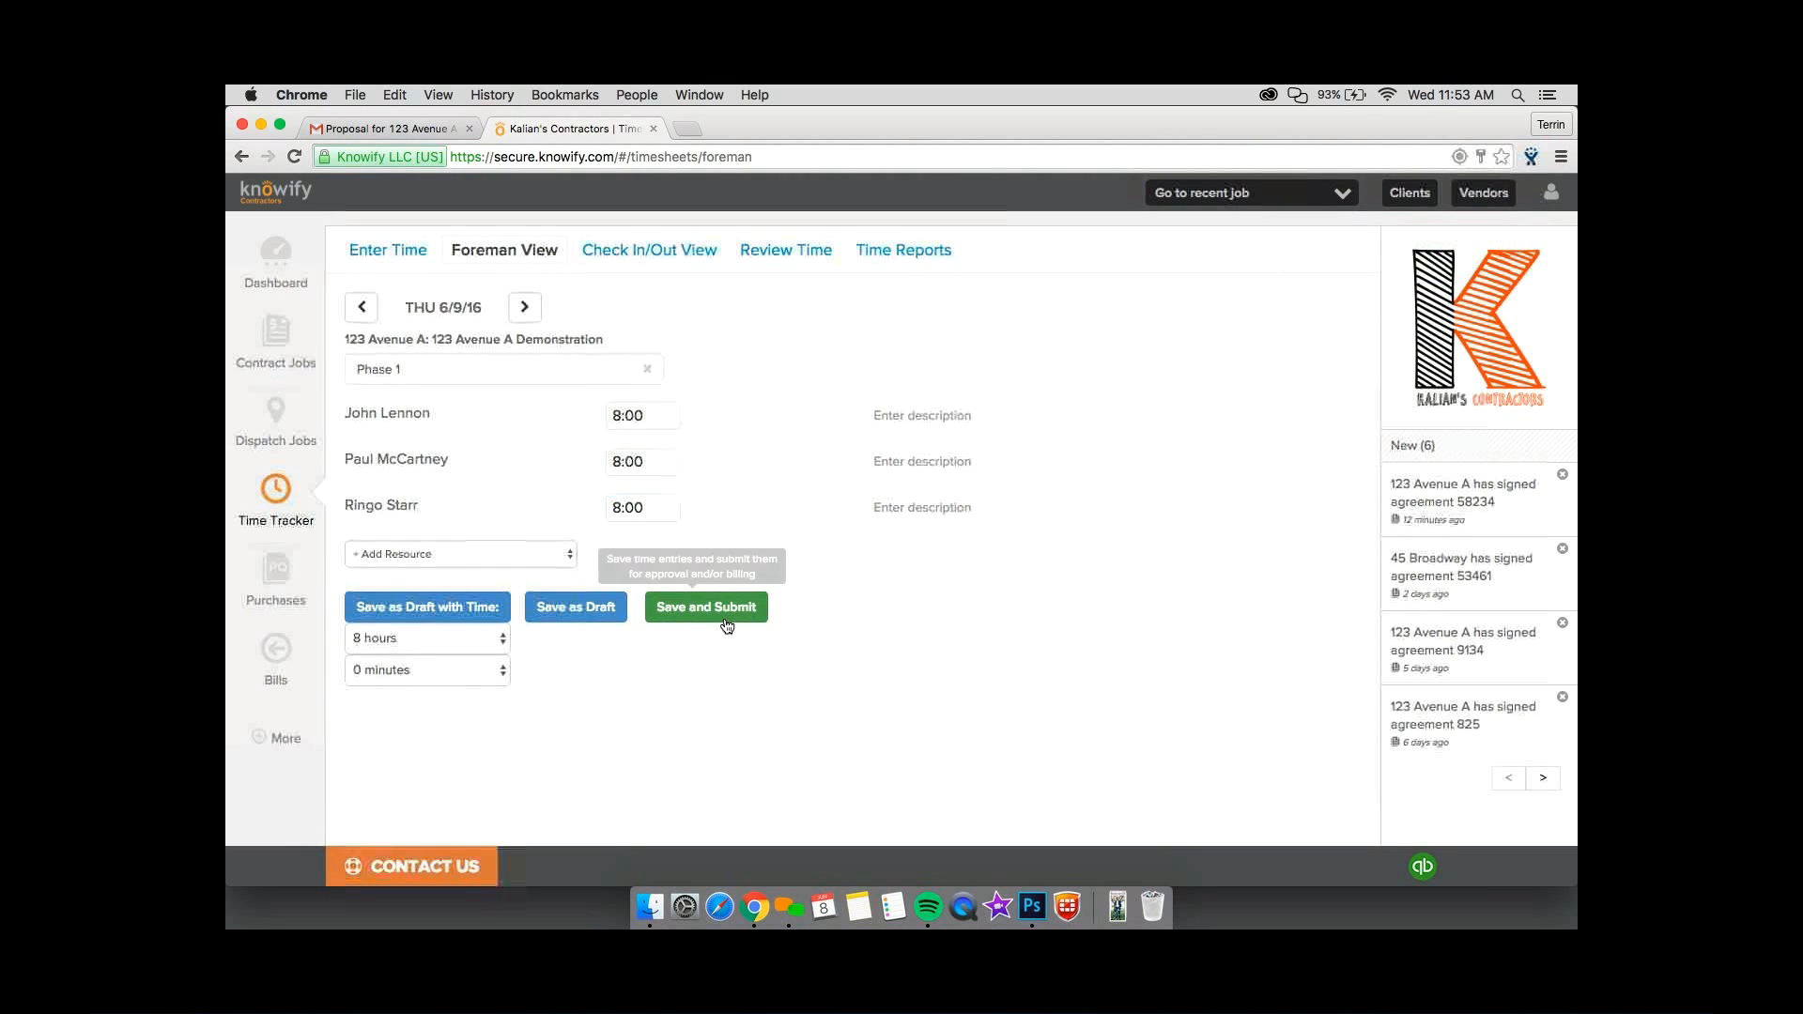
click(724, 612)
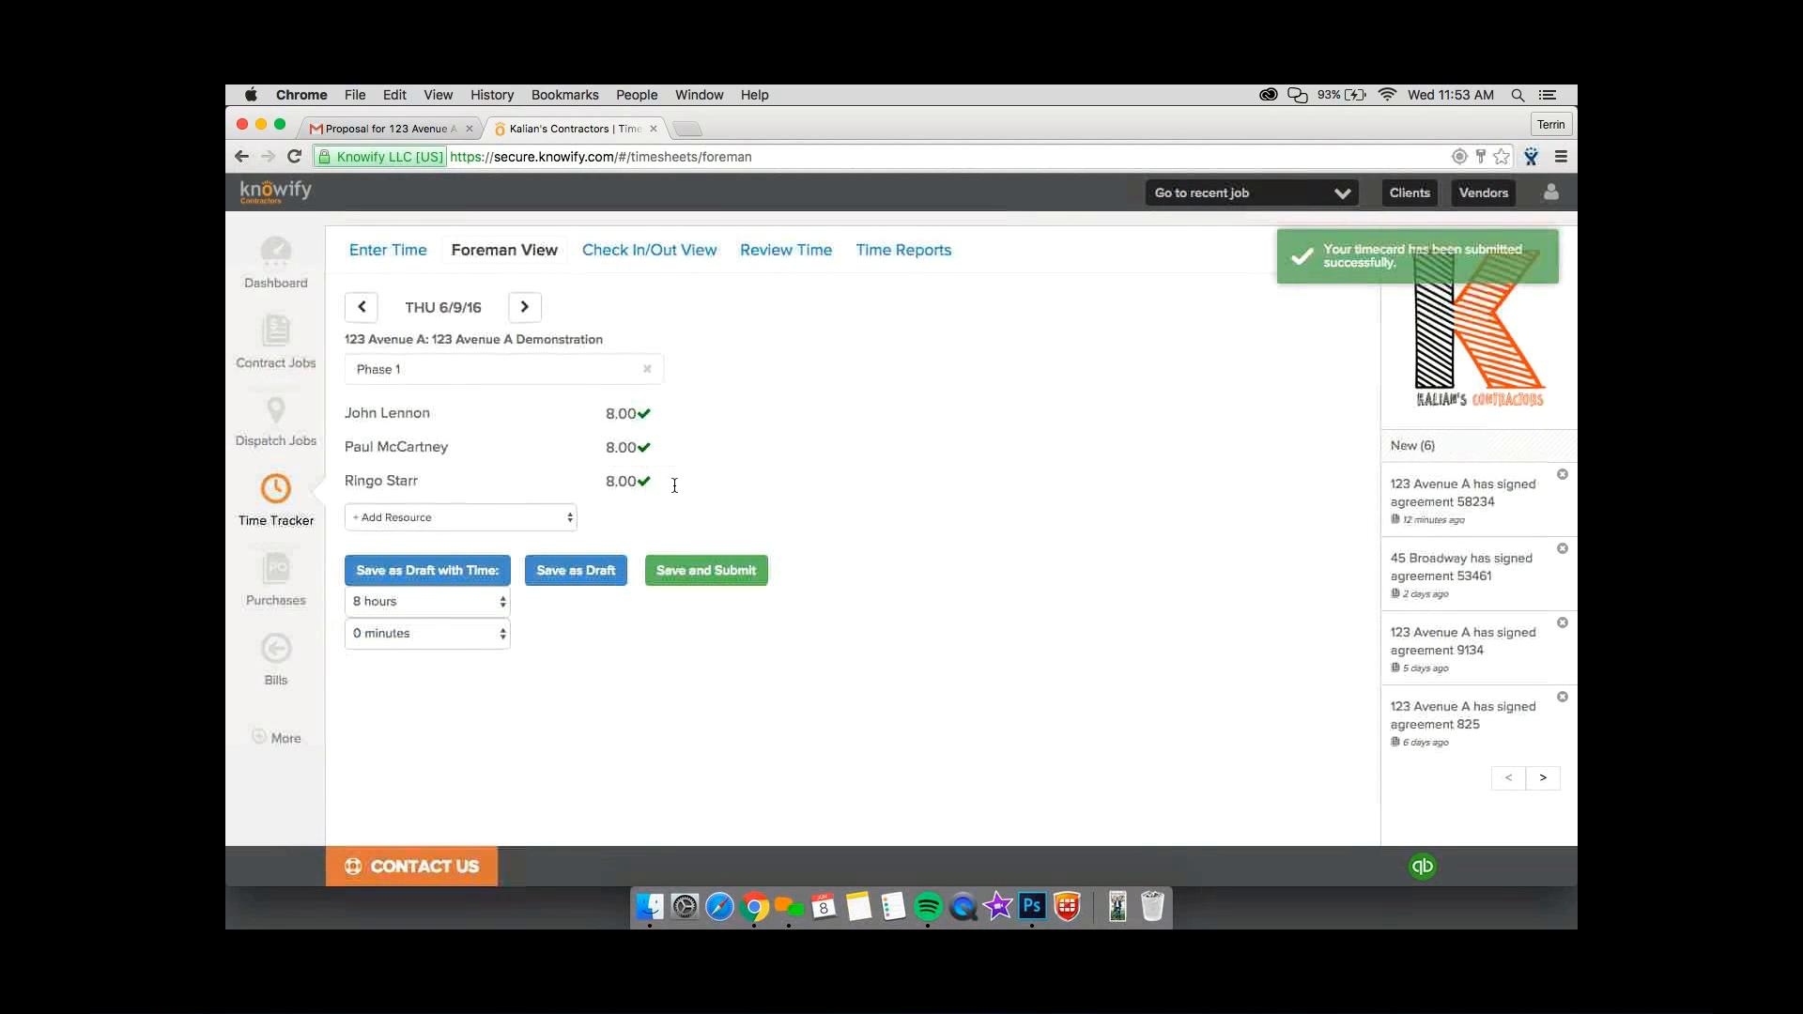
drag(639, 485, 608, 414)
click(661, 489)
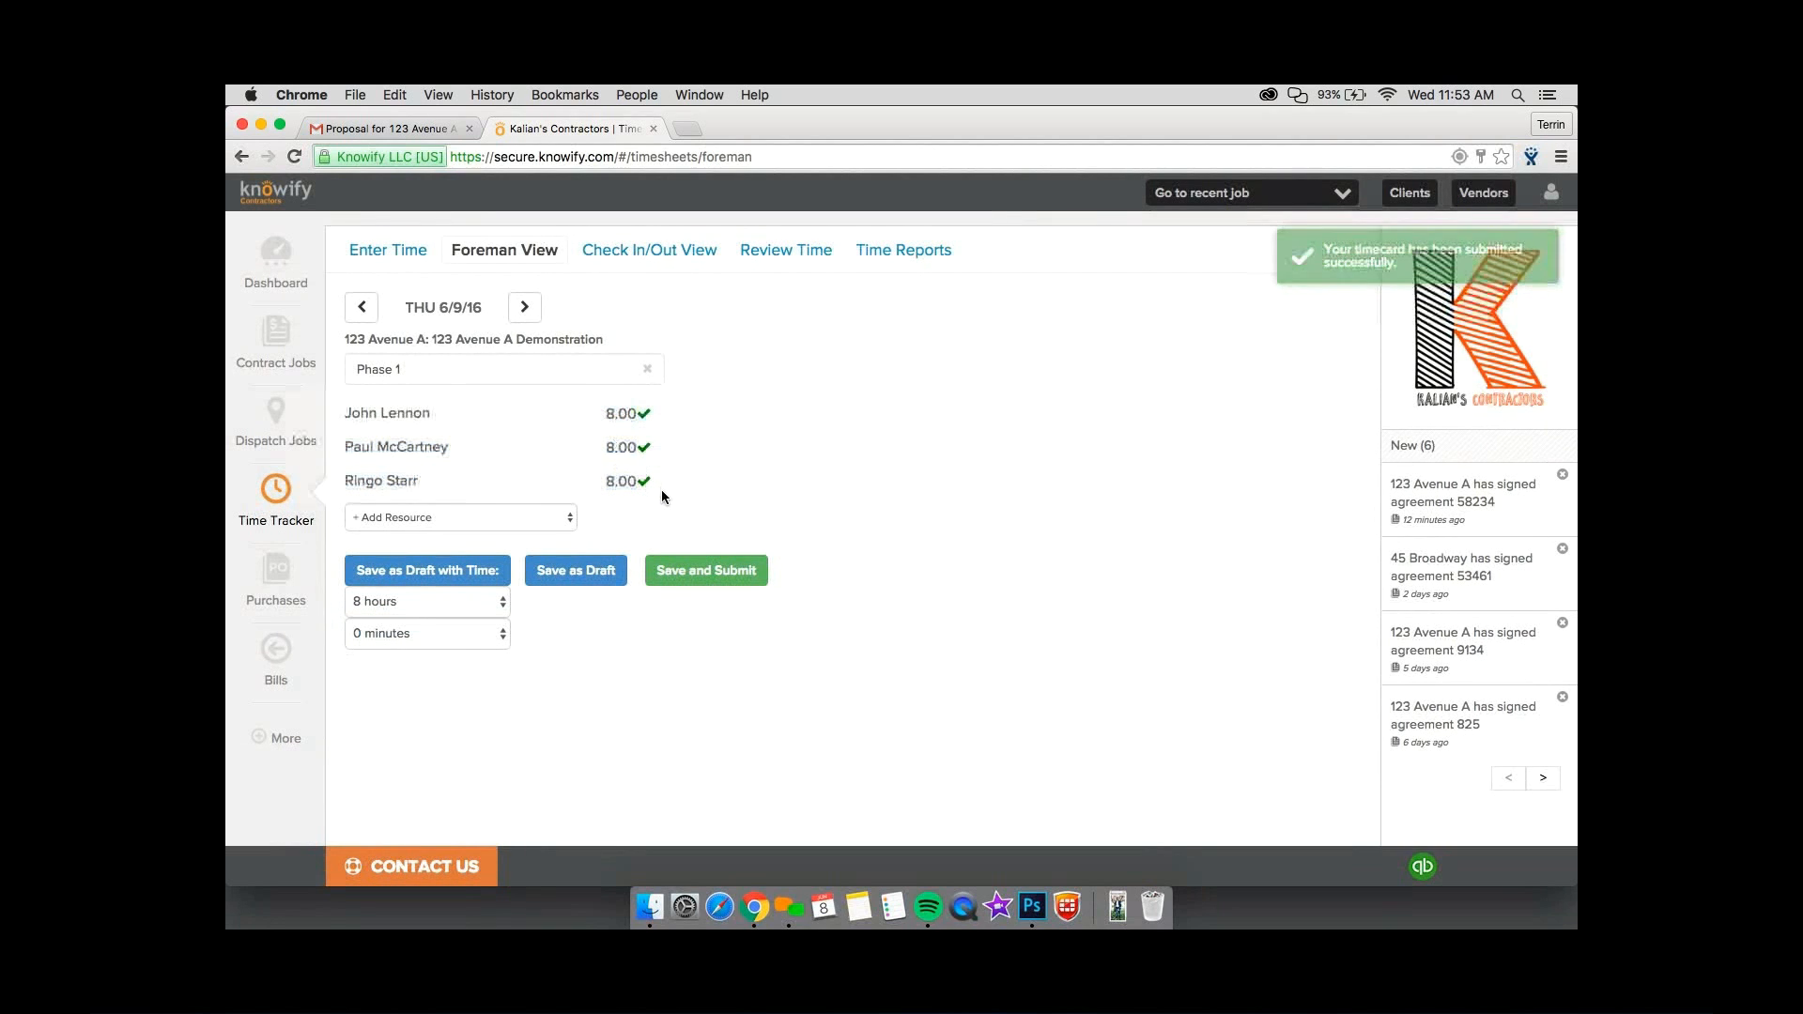
drag(662, 482, 331, 413)
click(345, 412)
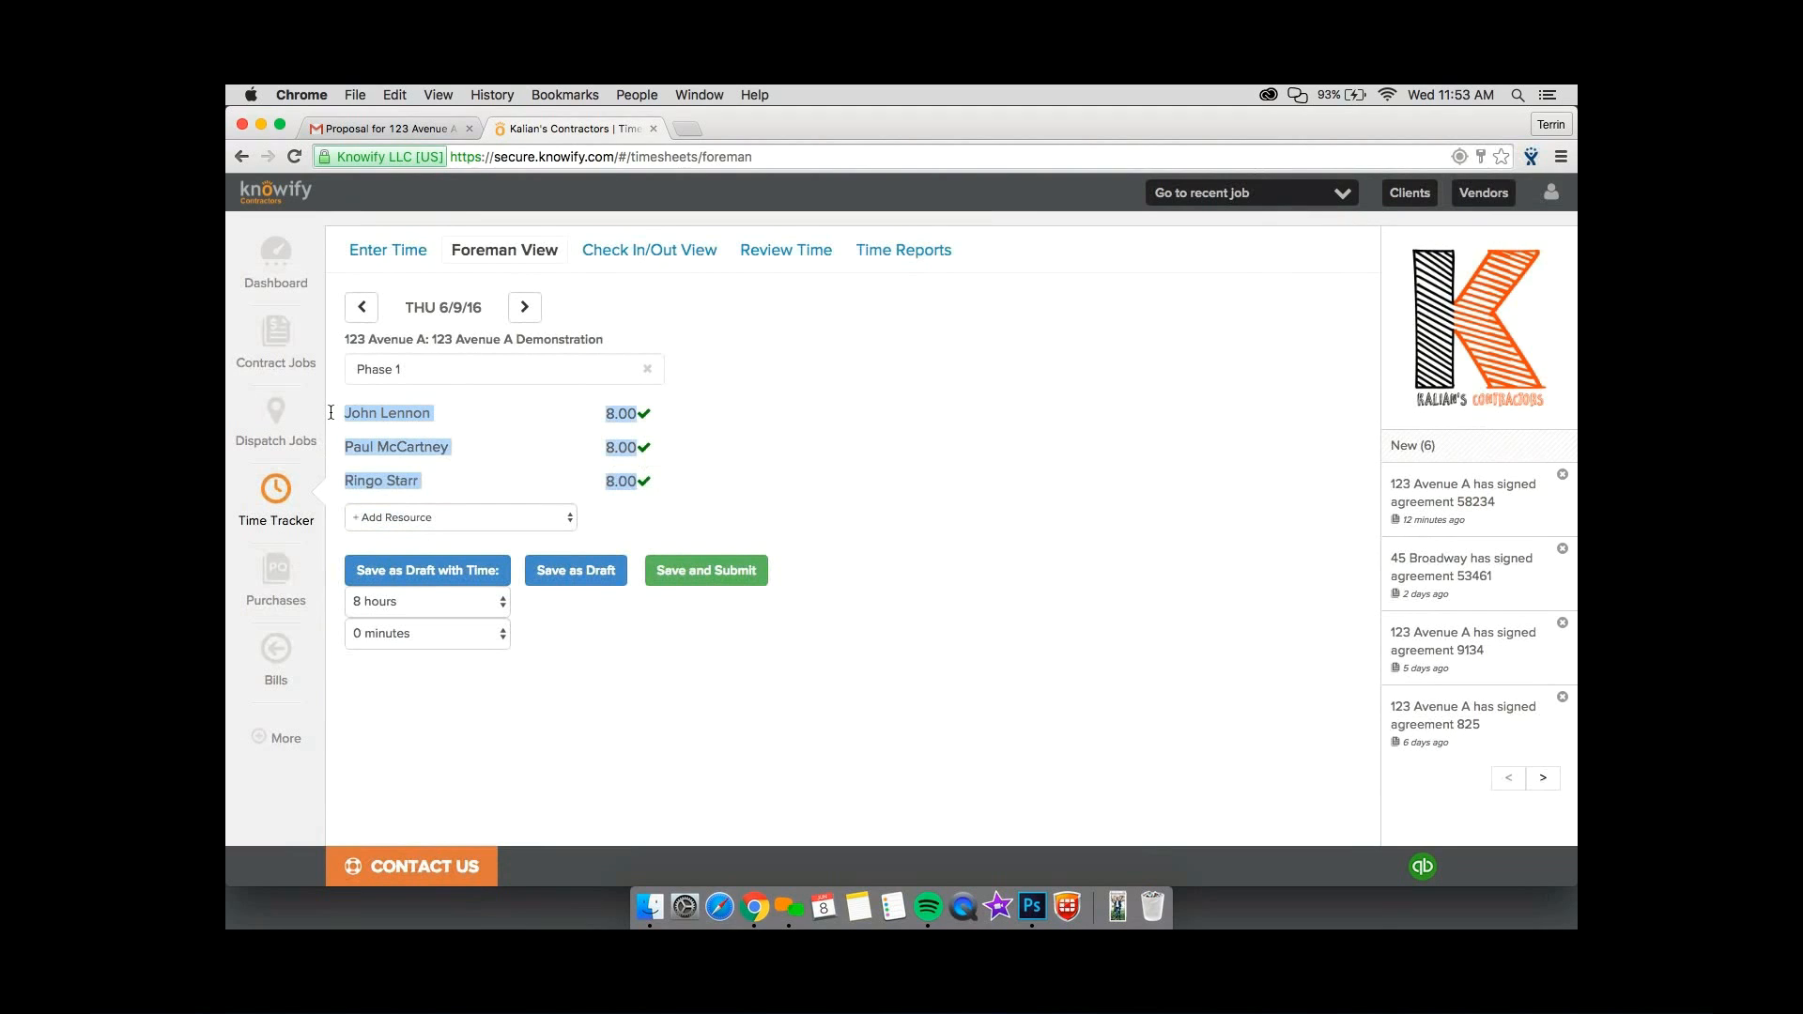
click(711, 526)
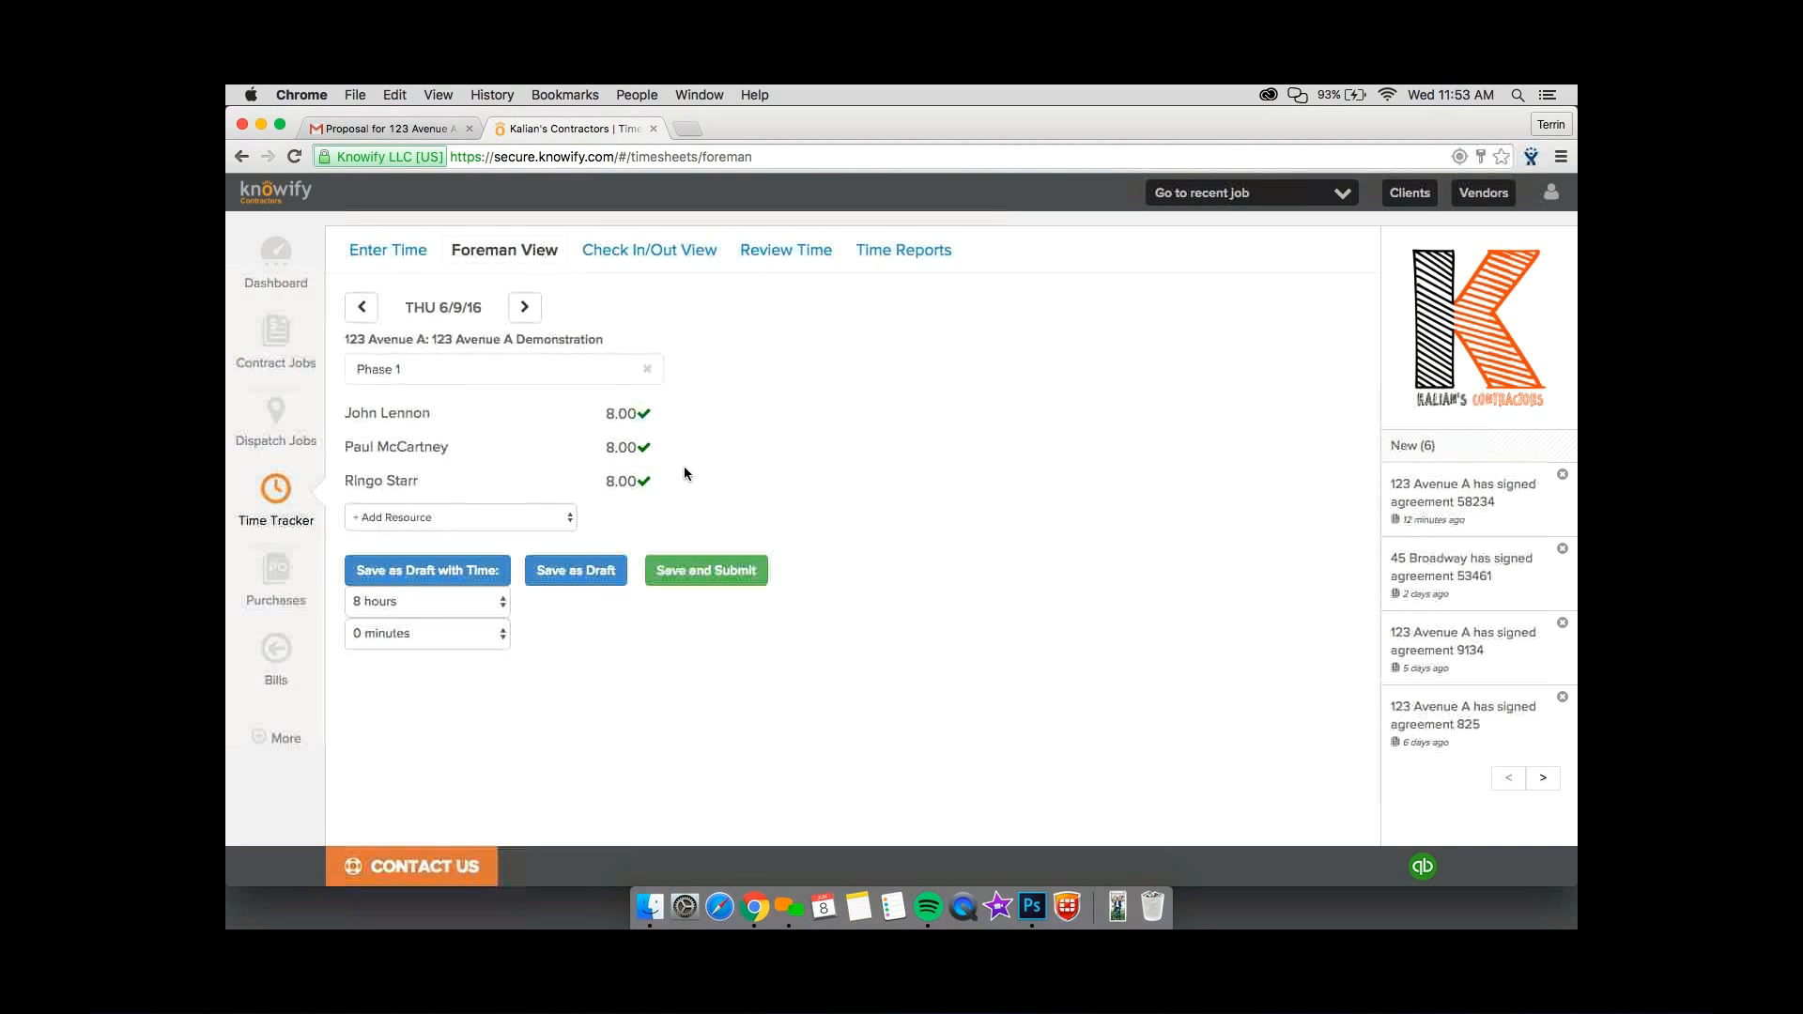
Open the time entries for review and view the comment on the 6/7/16 45 Broadway Construction entry.
click(536, 368)
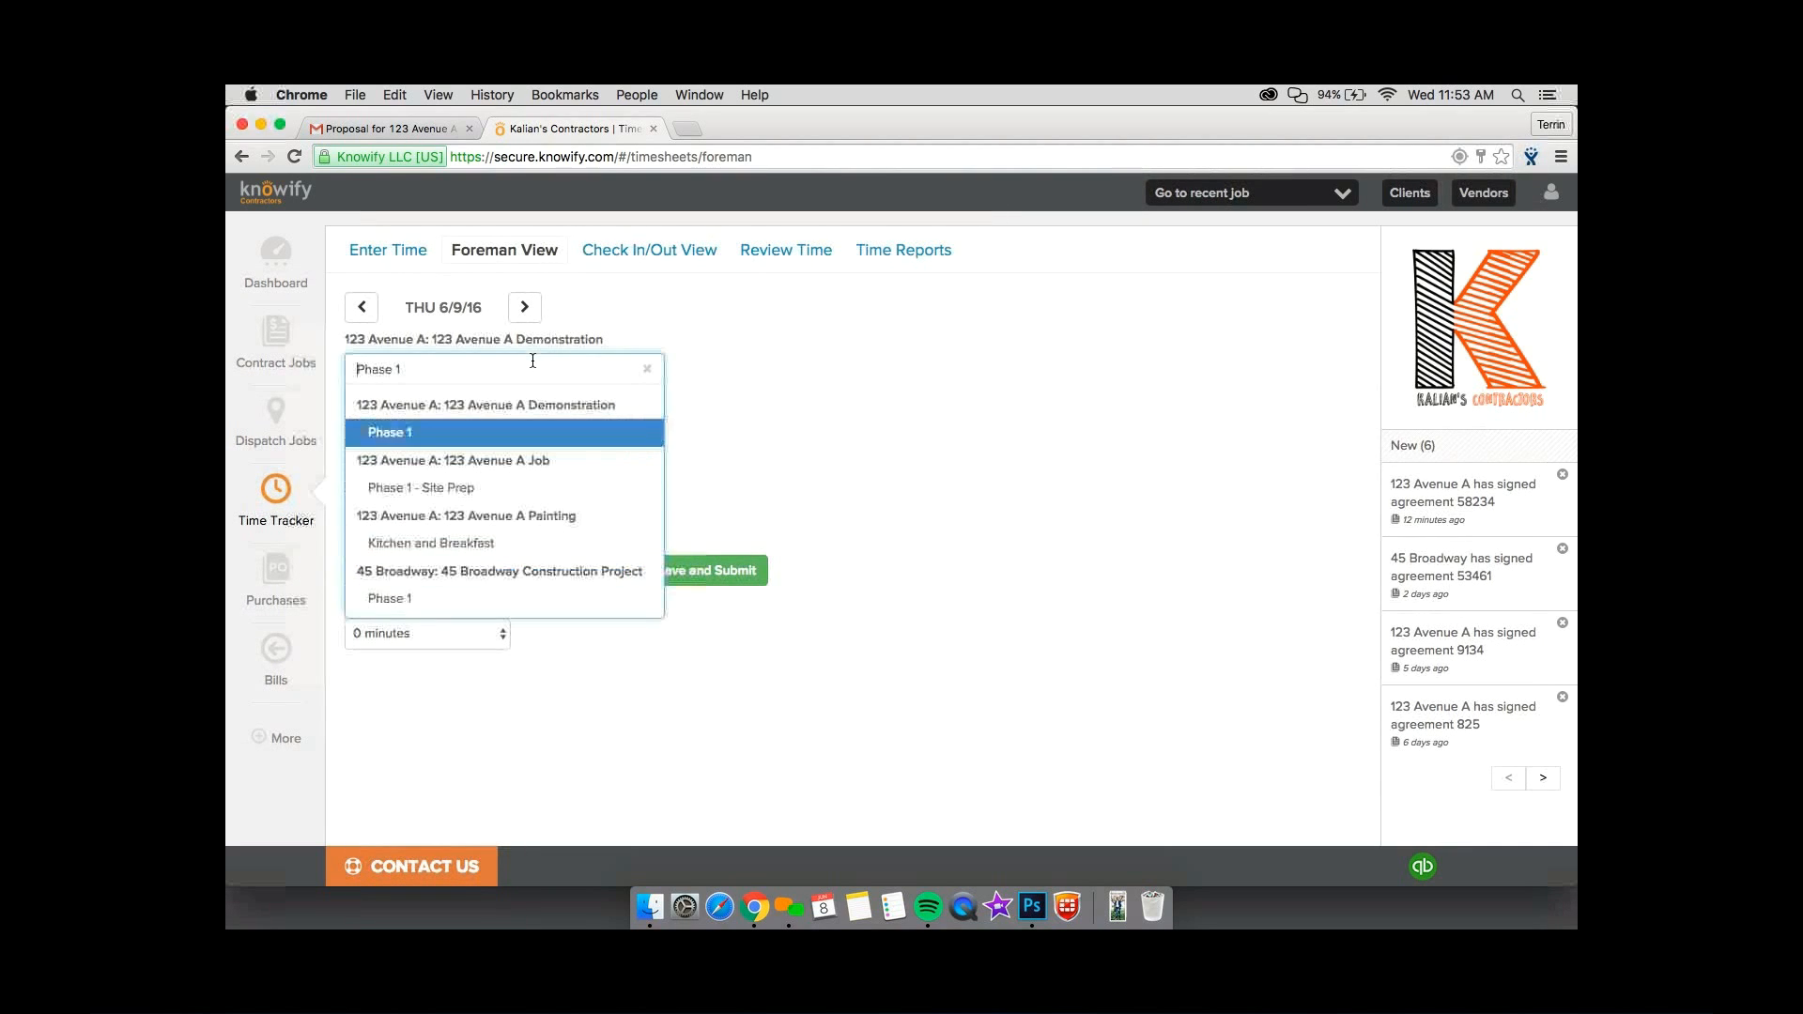
click(531, 436)
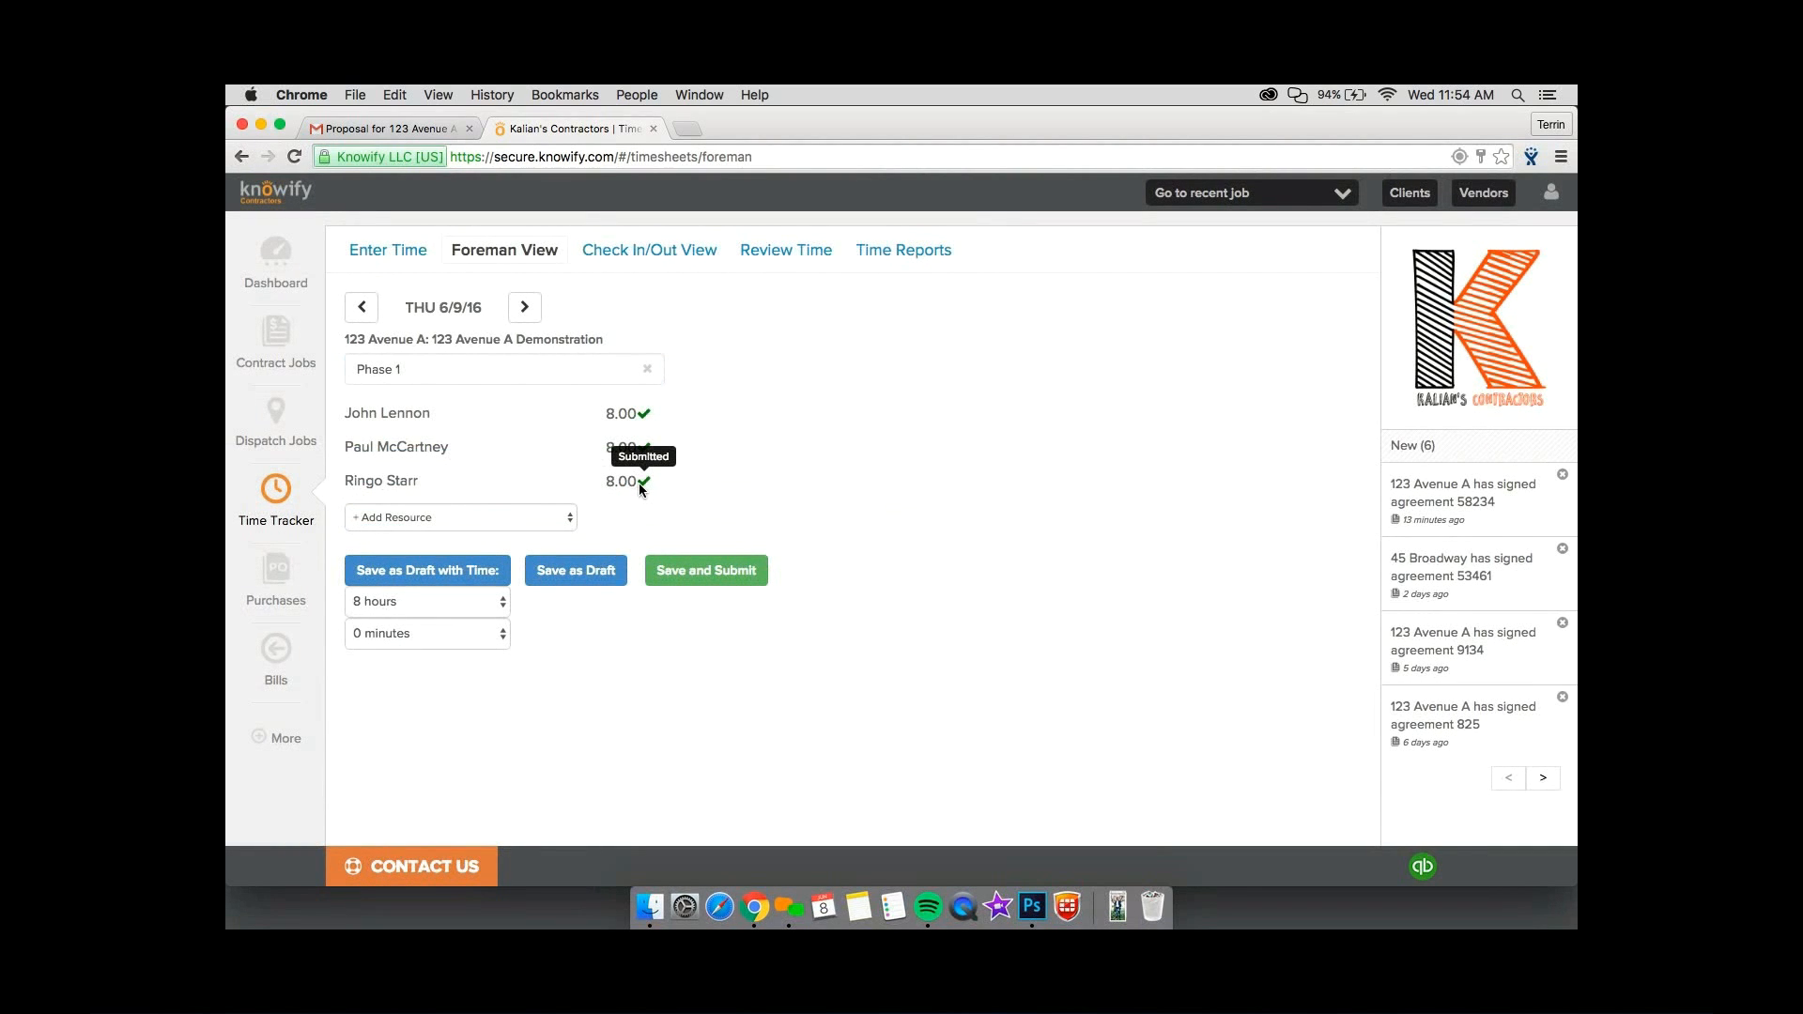
click(739, 254)
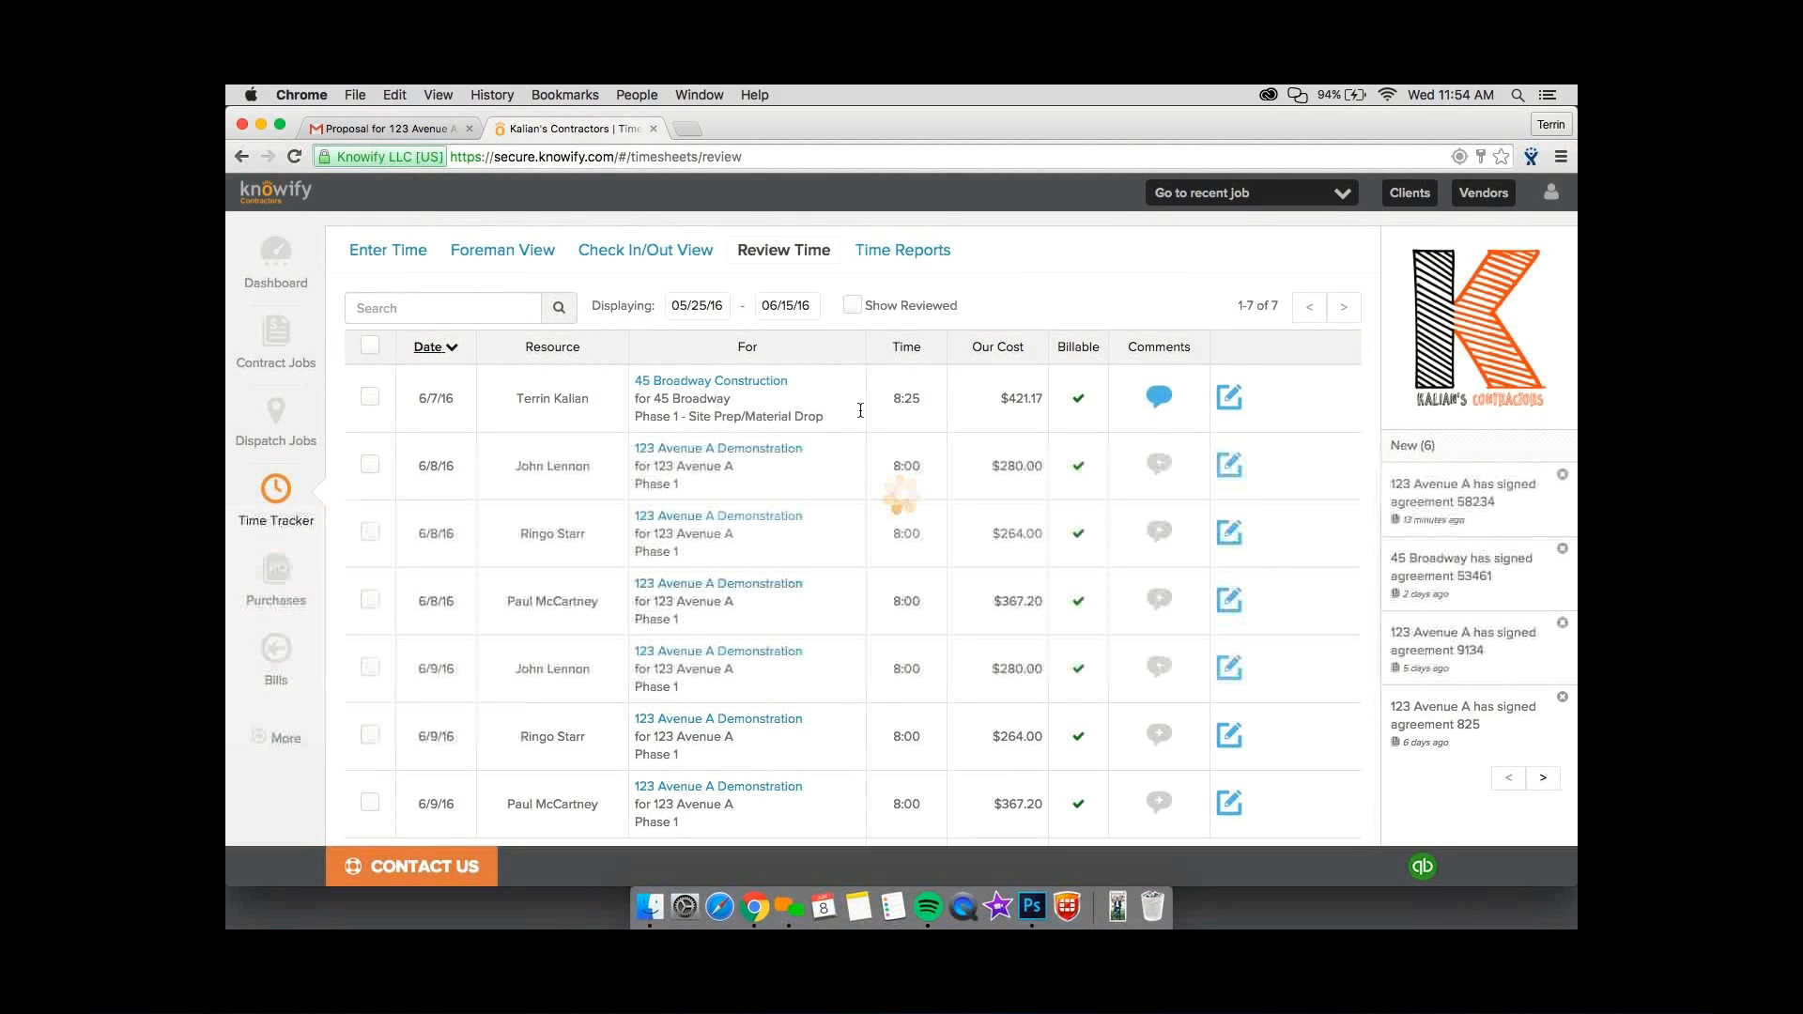
scroll(878, 441, down, 2)
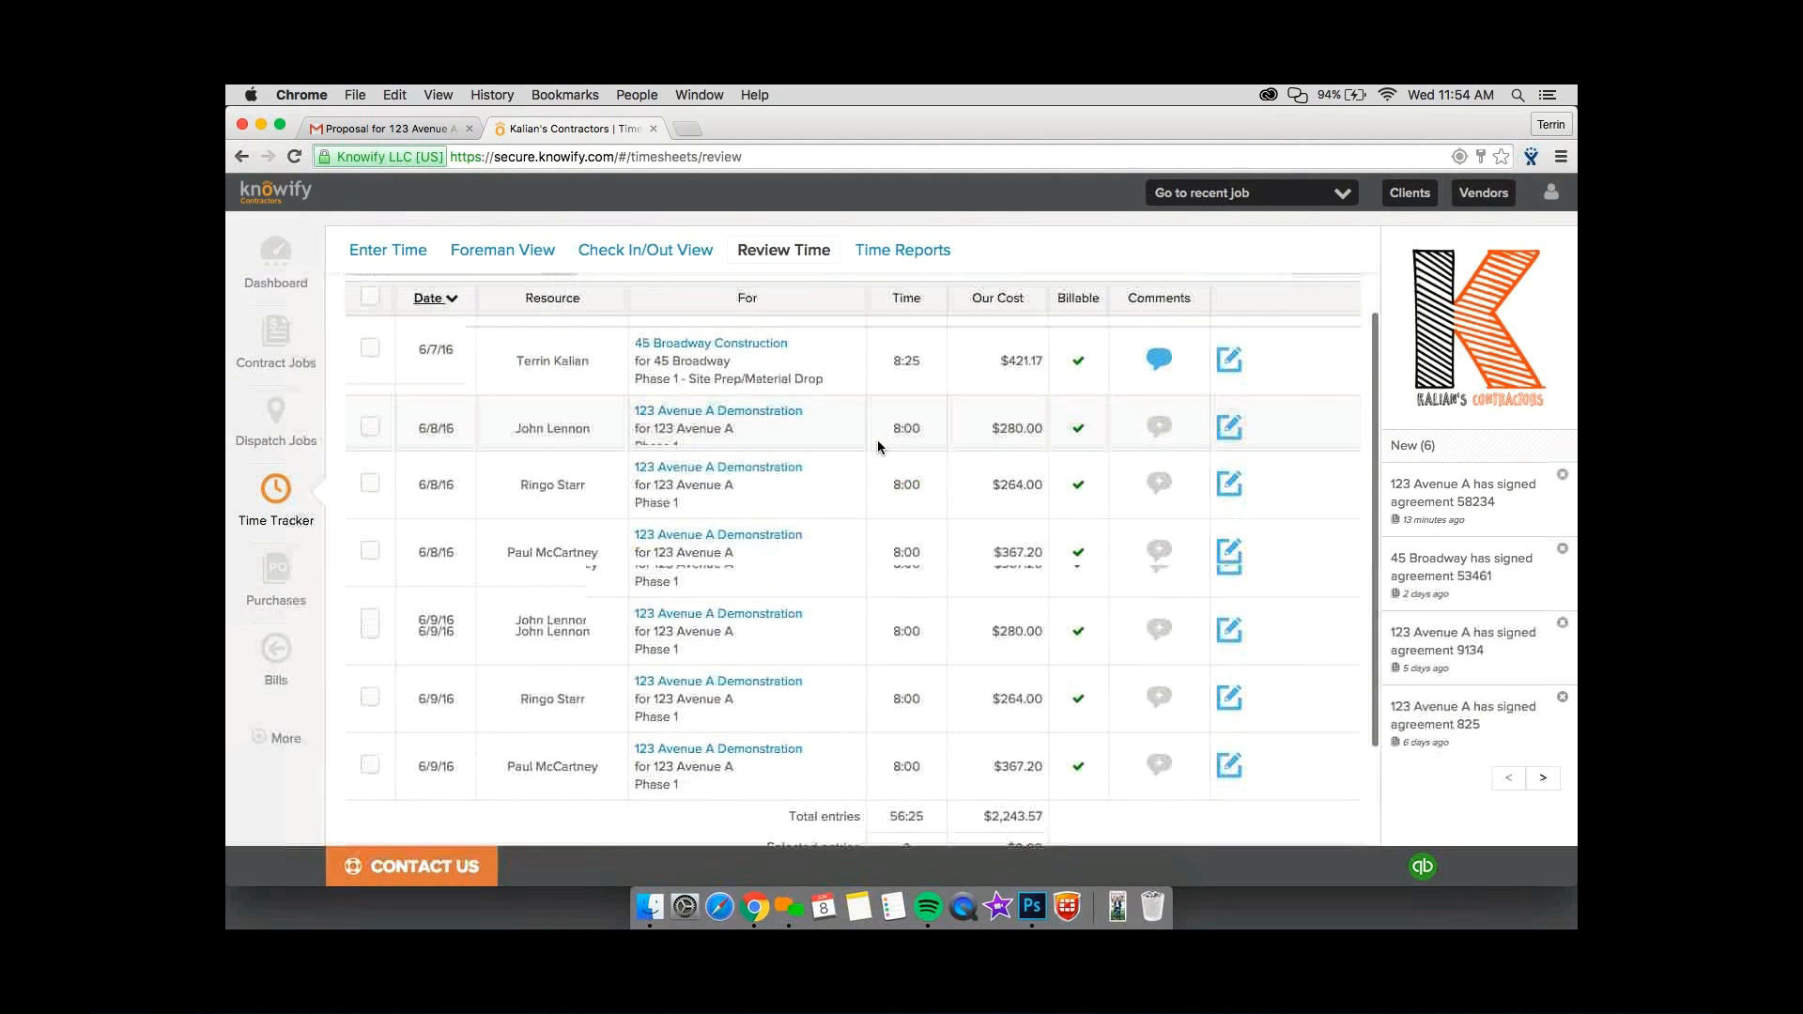
click(1160, 350)
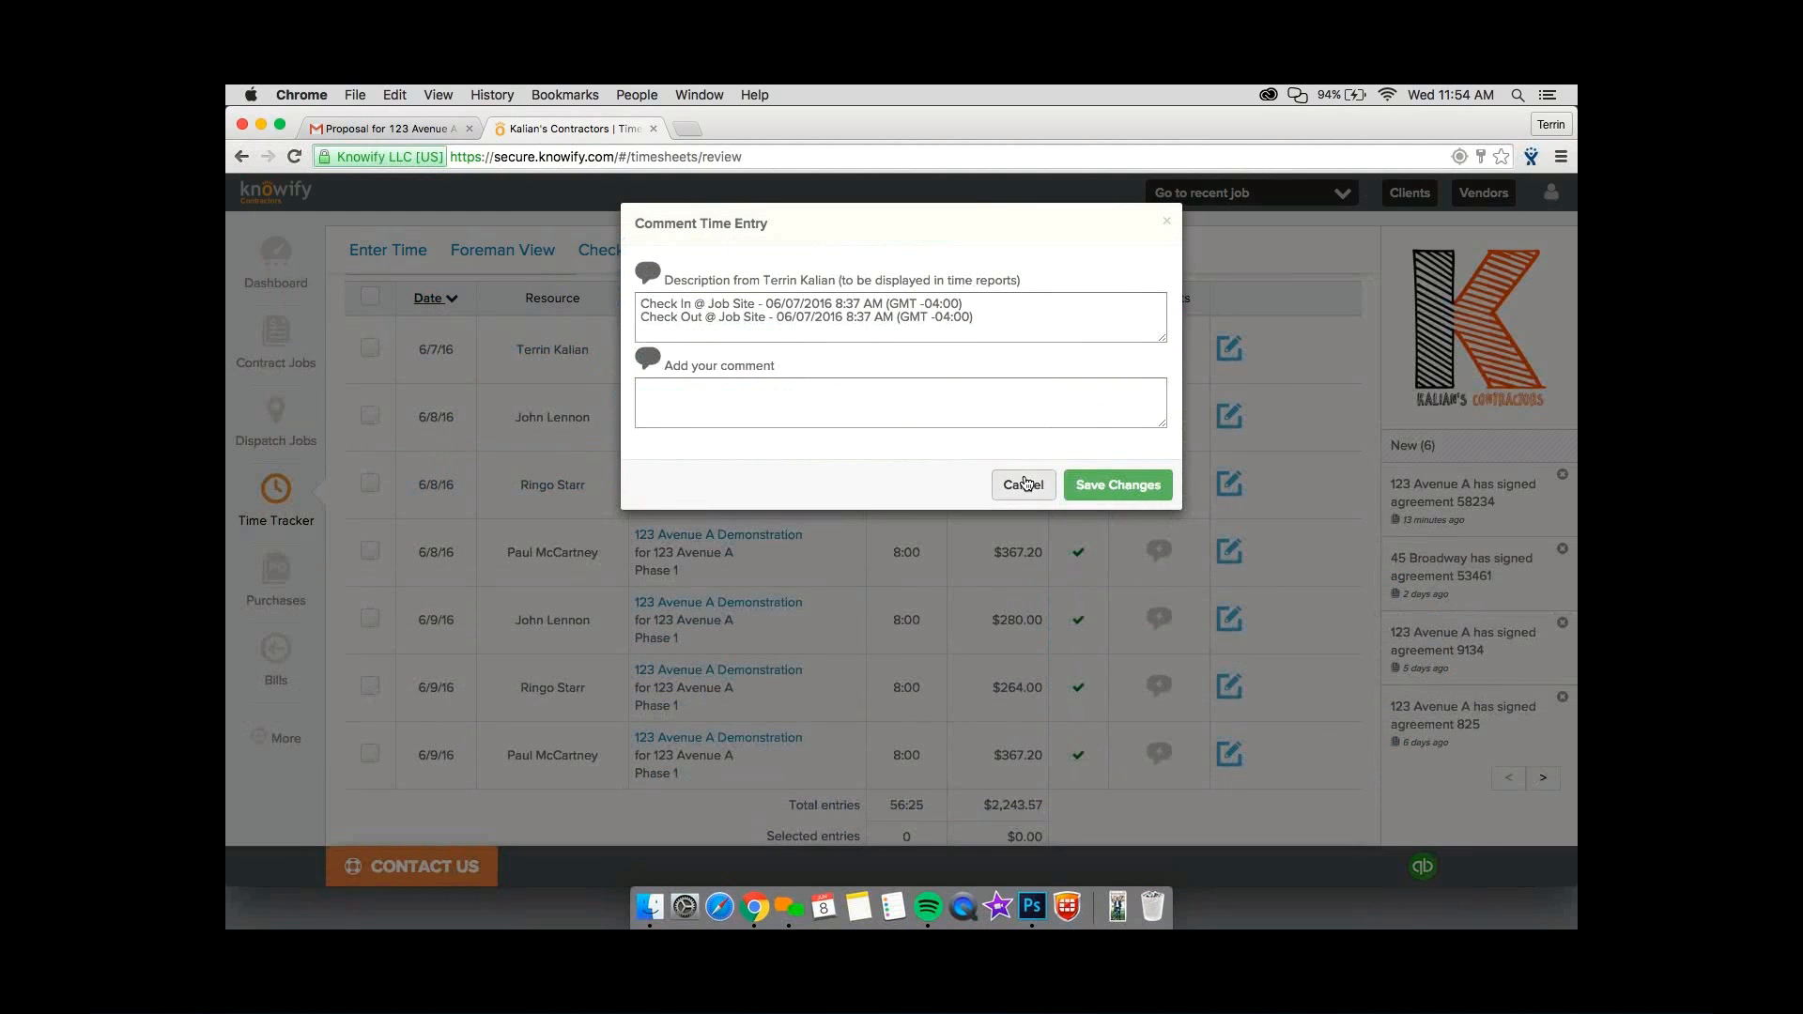
click(1024, 484)
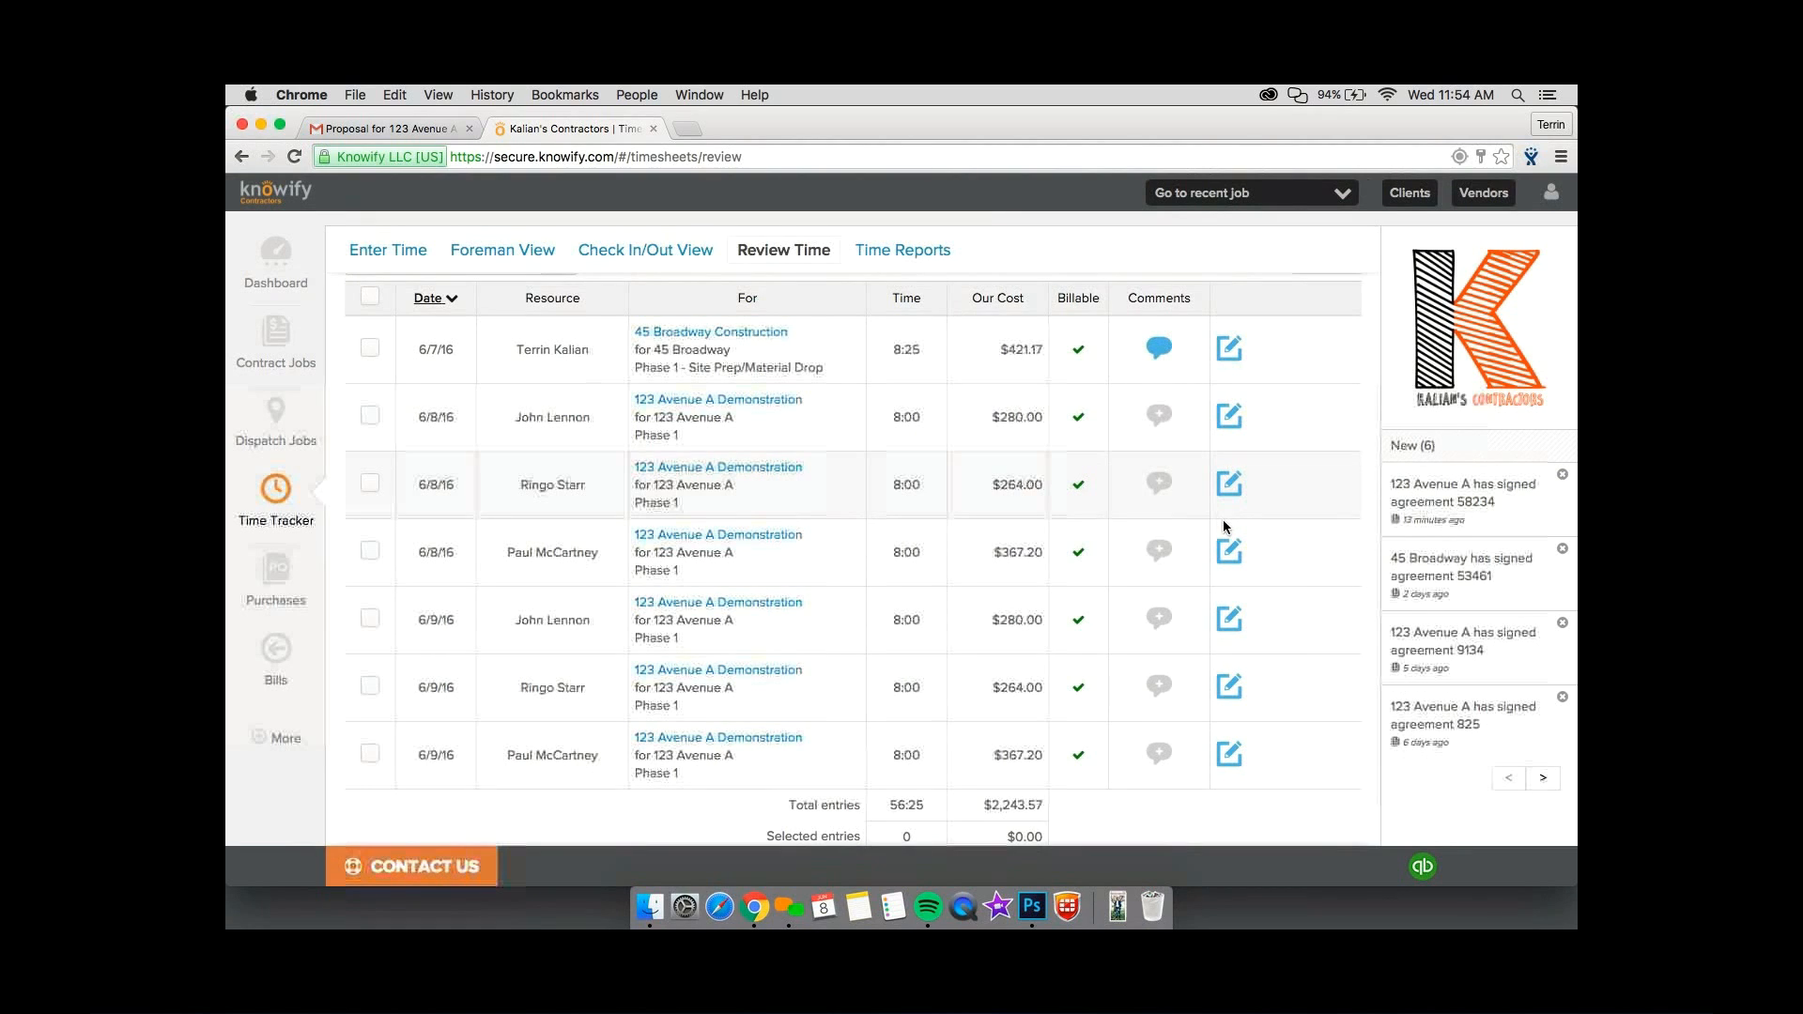
Set the time on the $264.00 crew entry dated 6/9/16 to 10 hours and save it.
click(1231, 687)
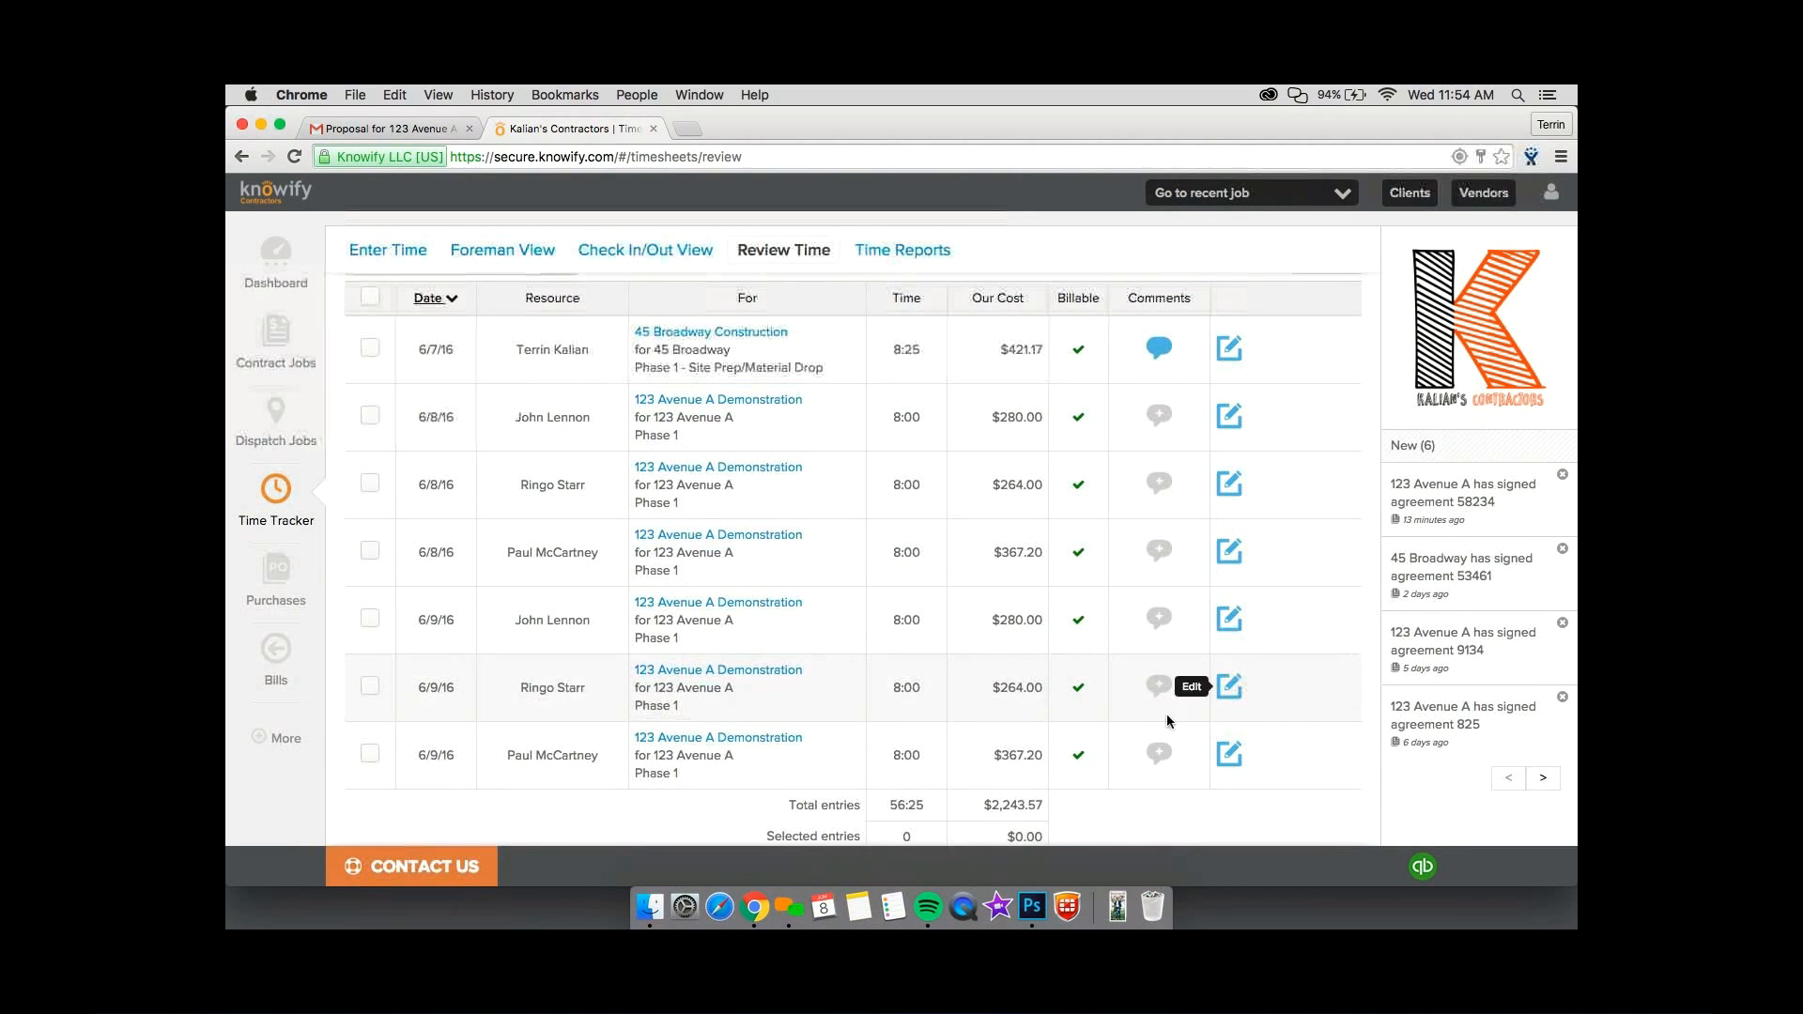
drag(932, 700, 874, 694)
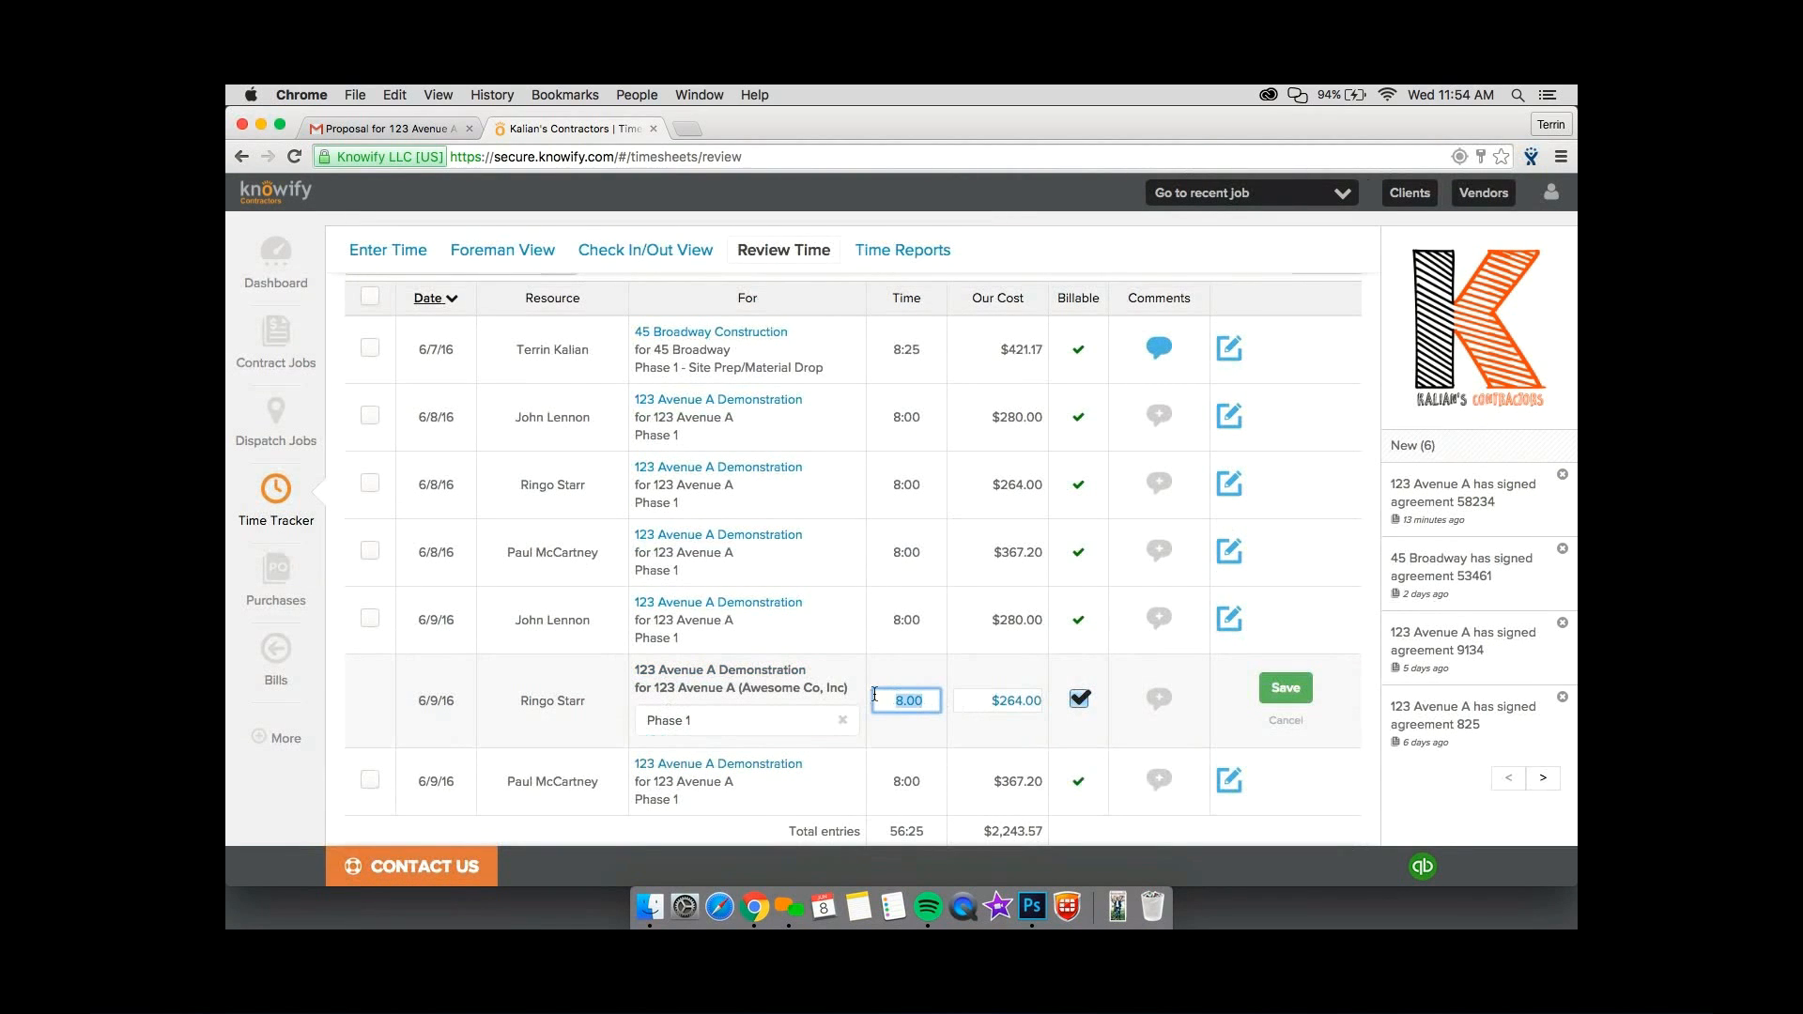
text(10)
click(1294, 689)
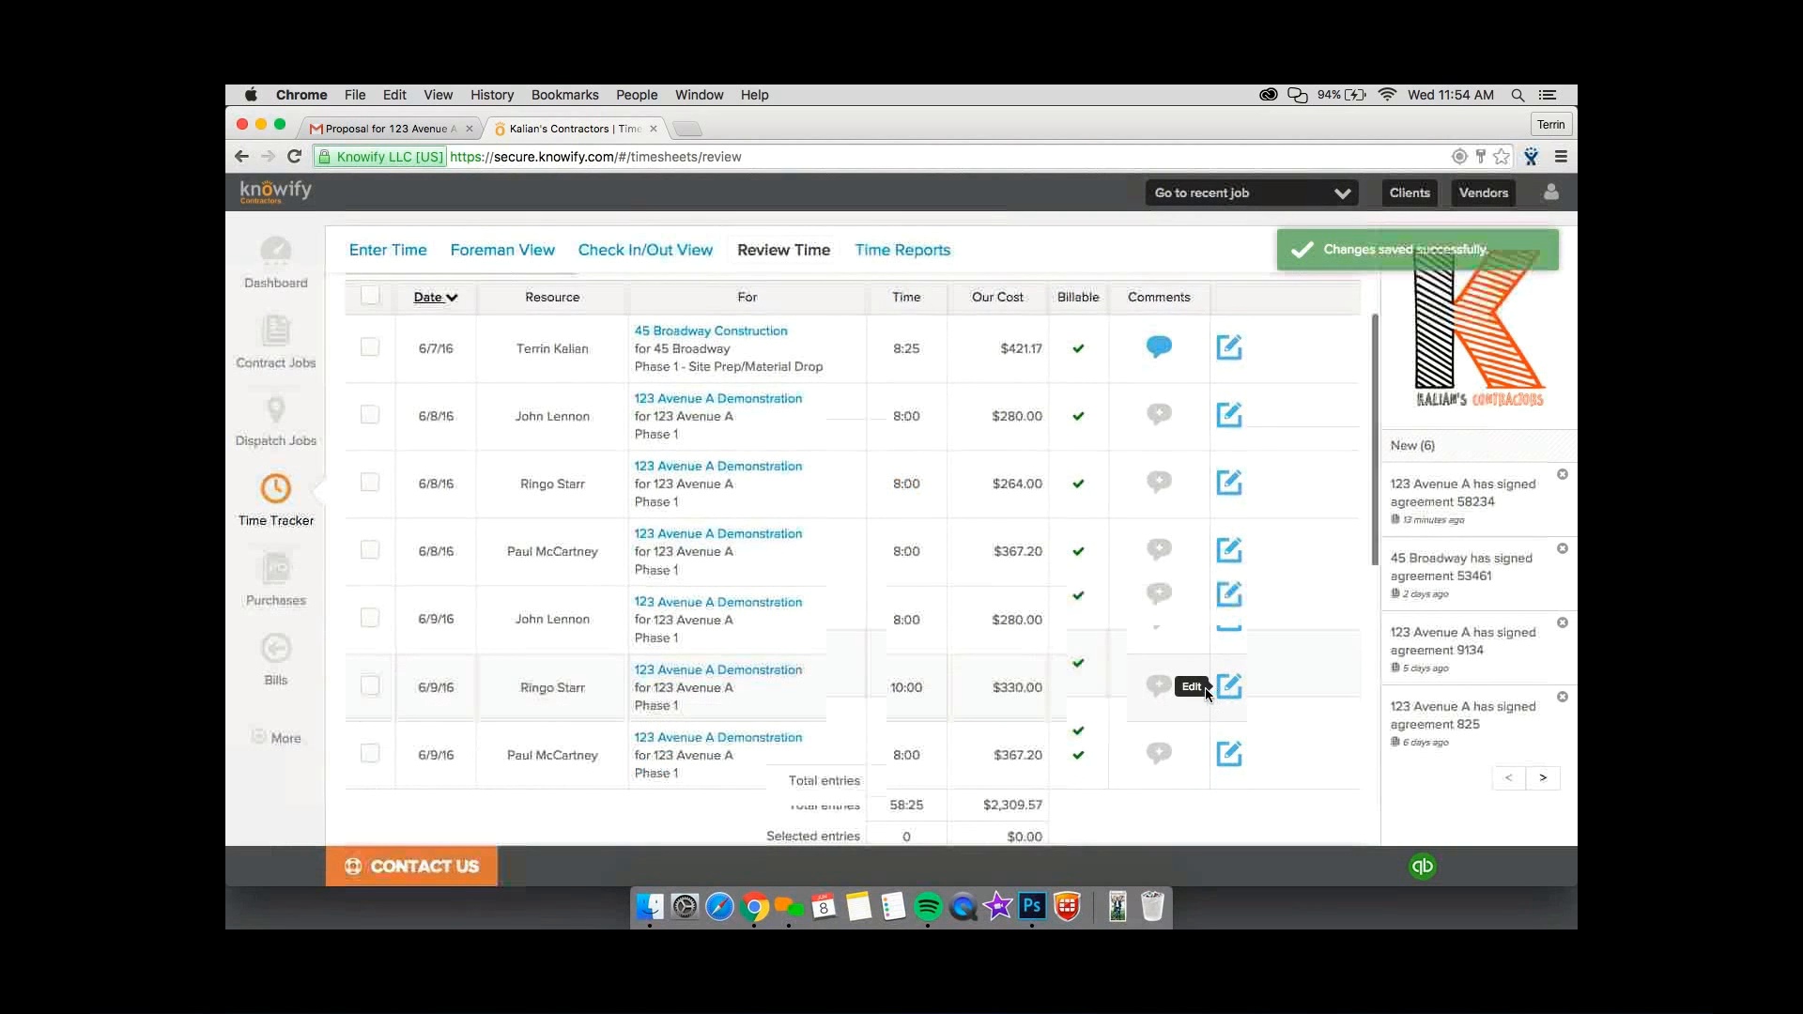
Select all six 123 Avenue A Demonstration Phase 1 time entries for 6/8/16 and 6/9/16 and approve them.
scroll(1203, 690, down, 1)
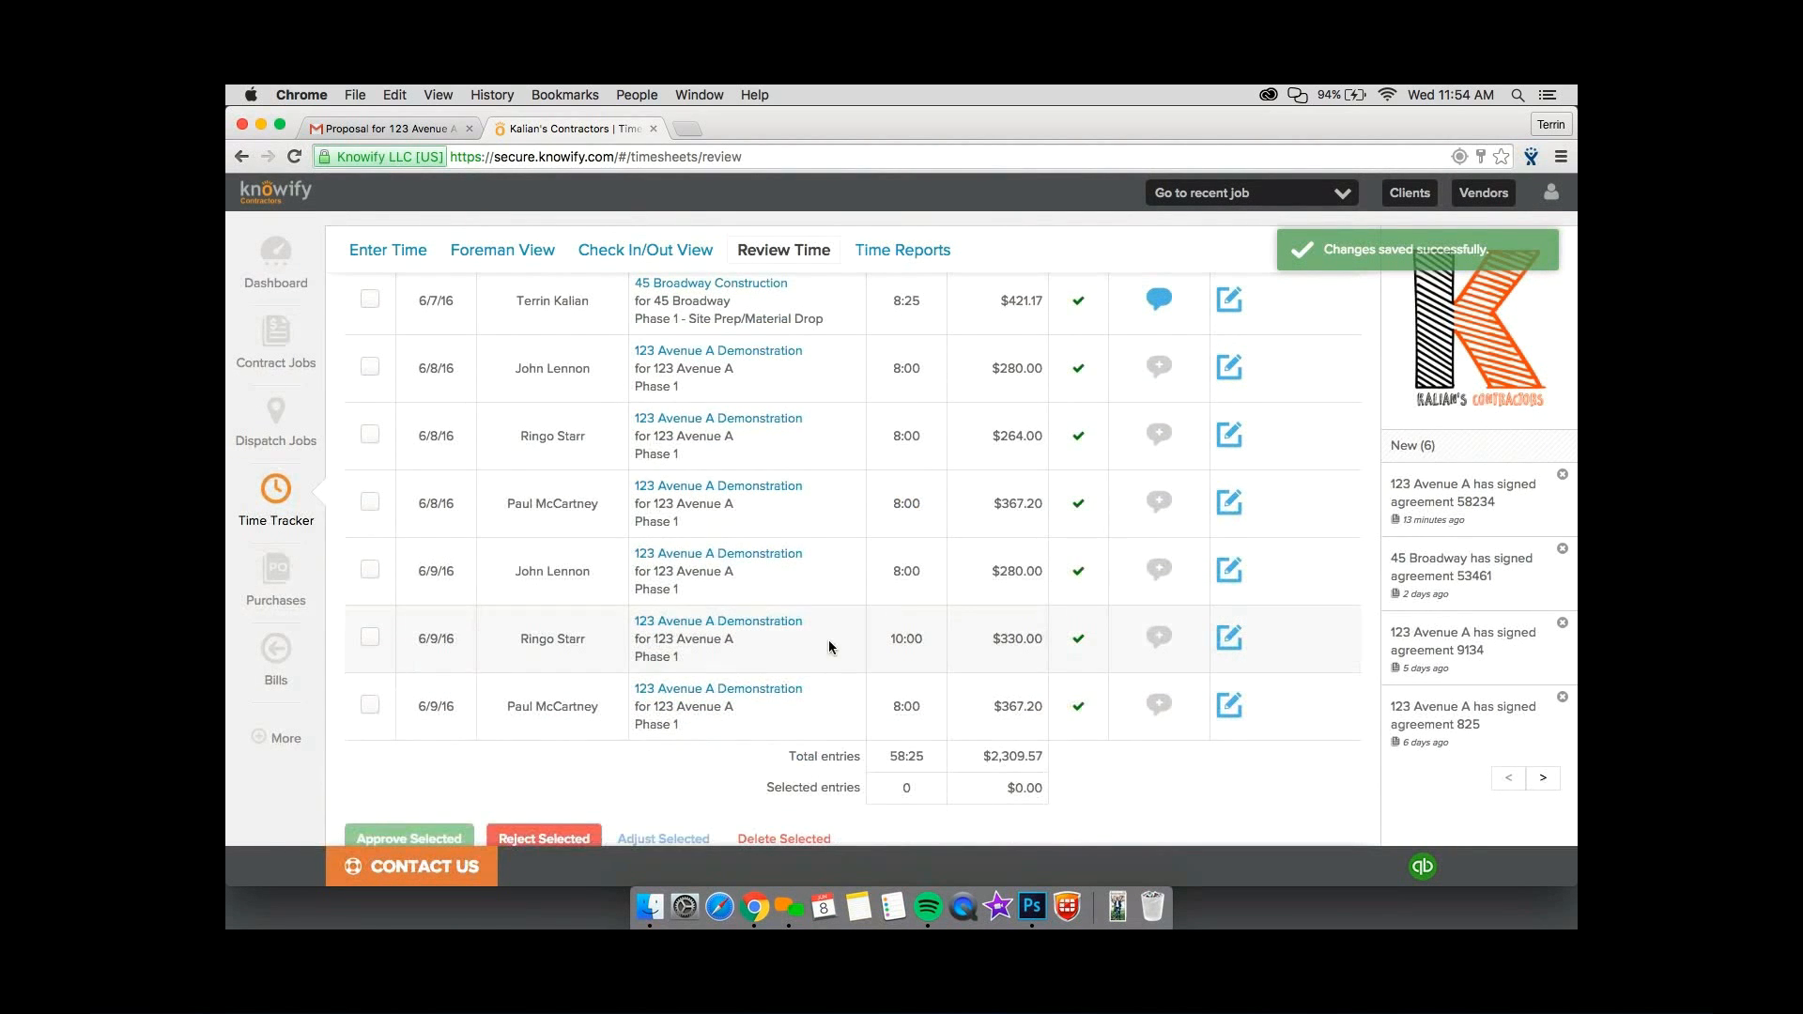
click(370, 705)
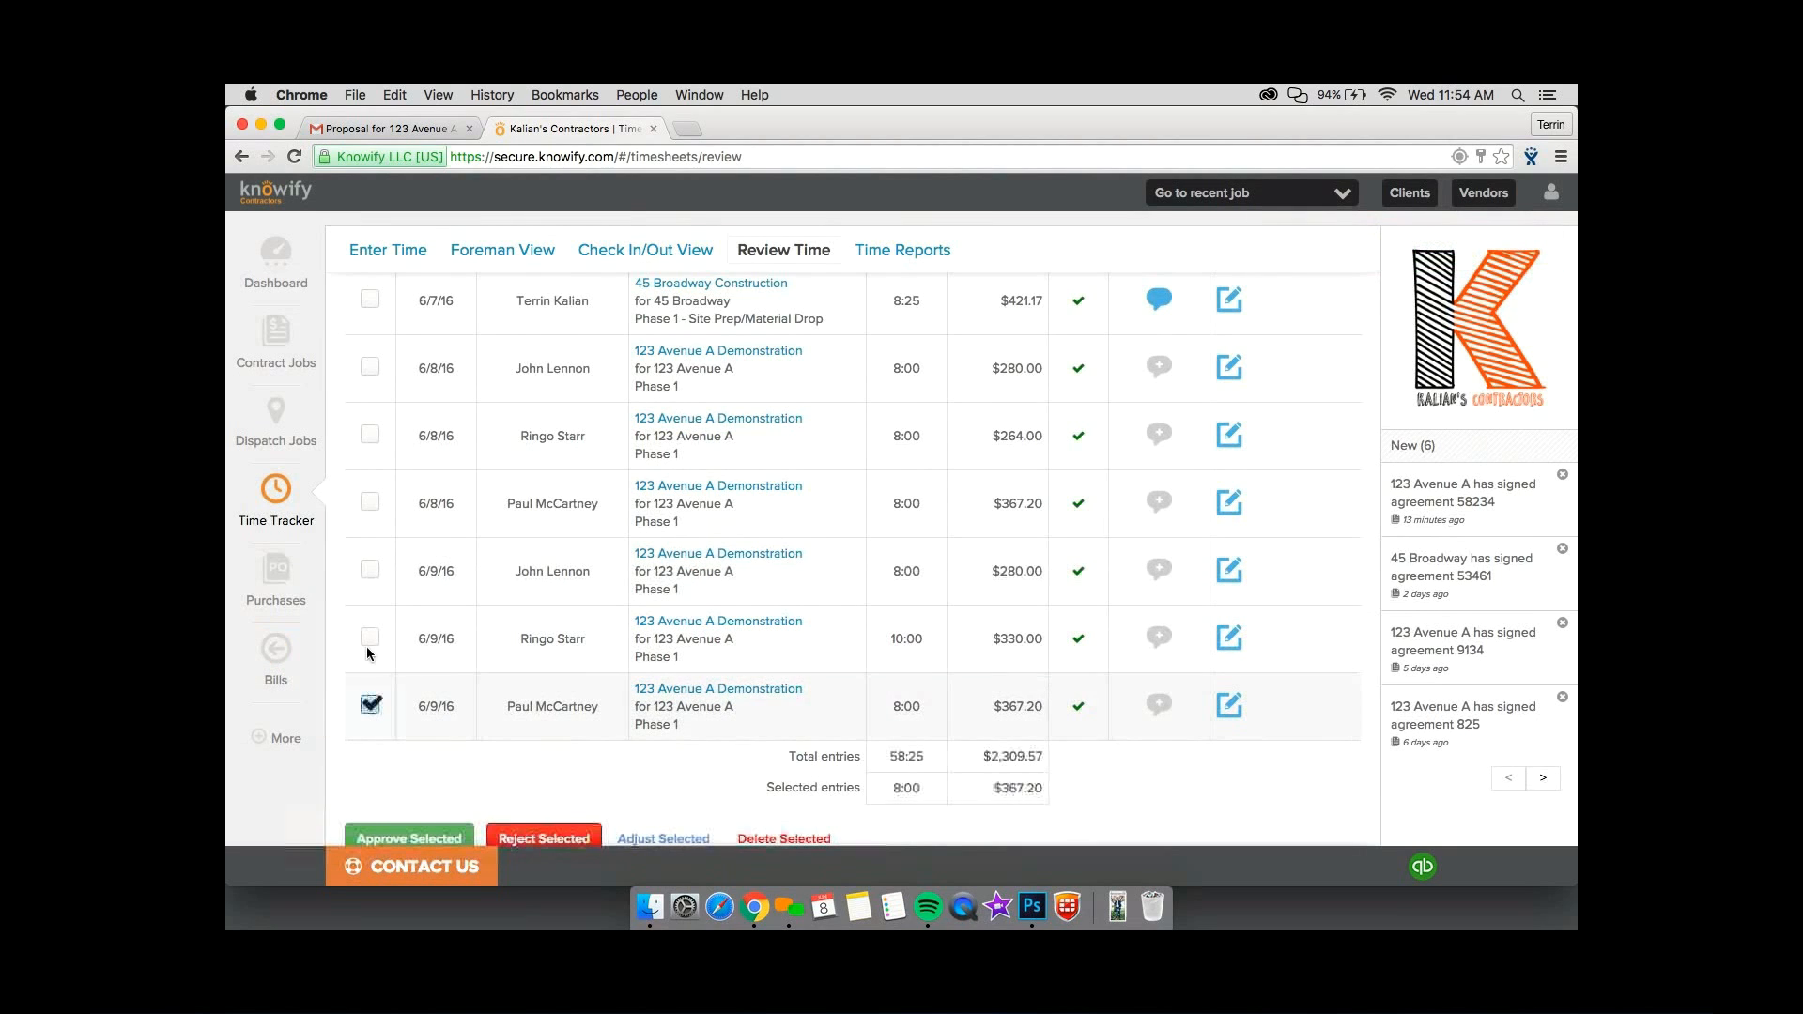
click(371, 637)
click(369, 569)
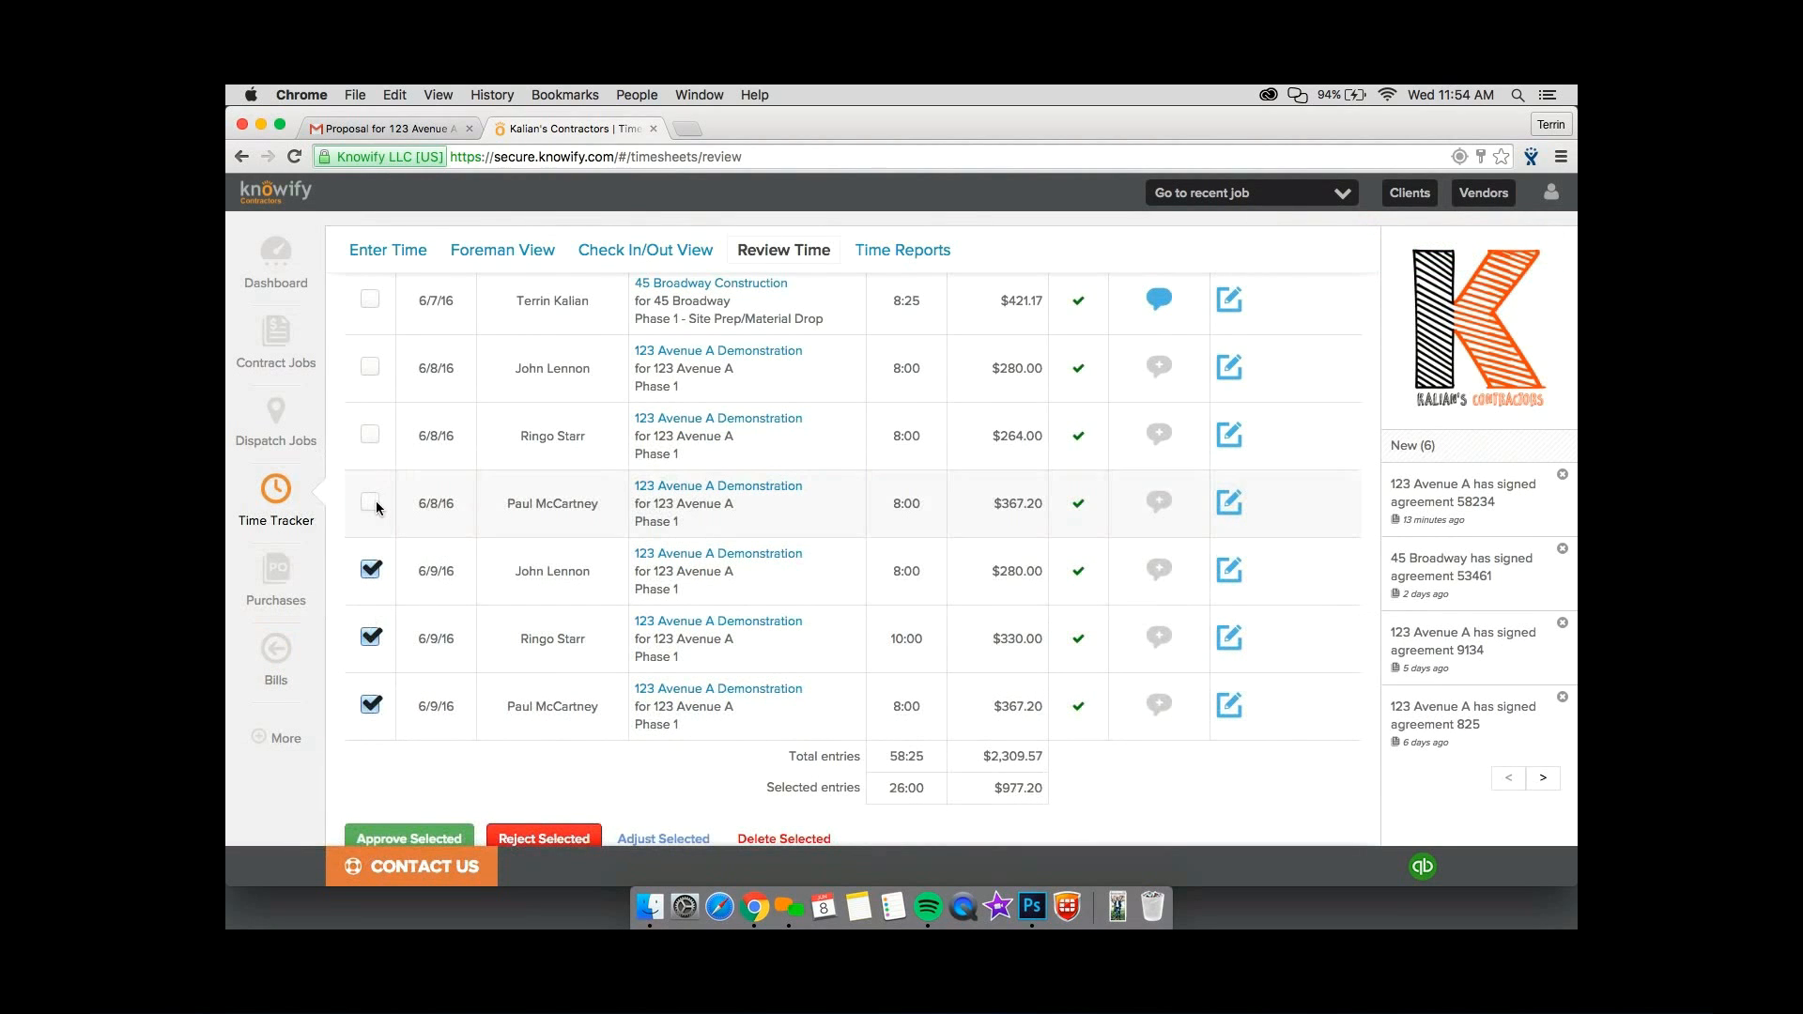
click(371, 502)
click(371, 435)
click(372, 367)
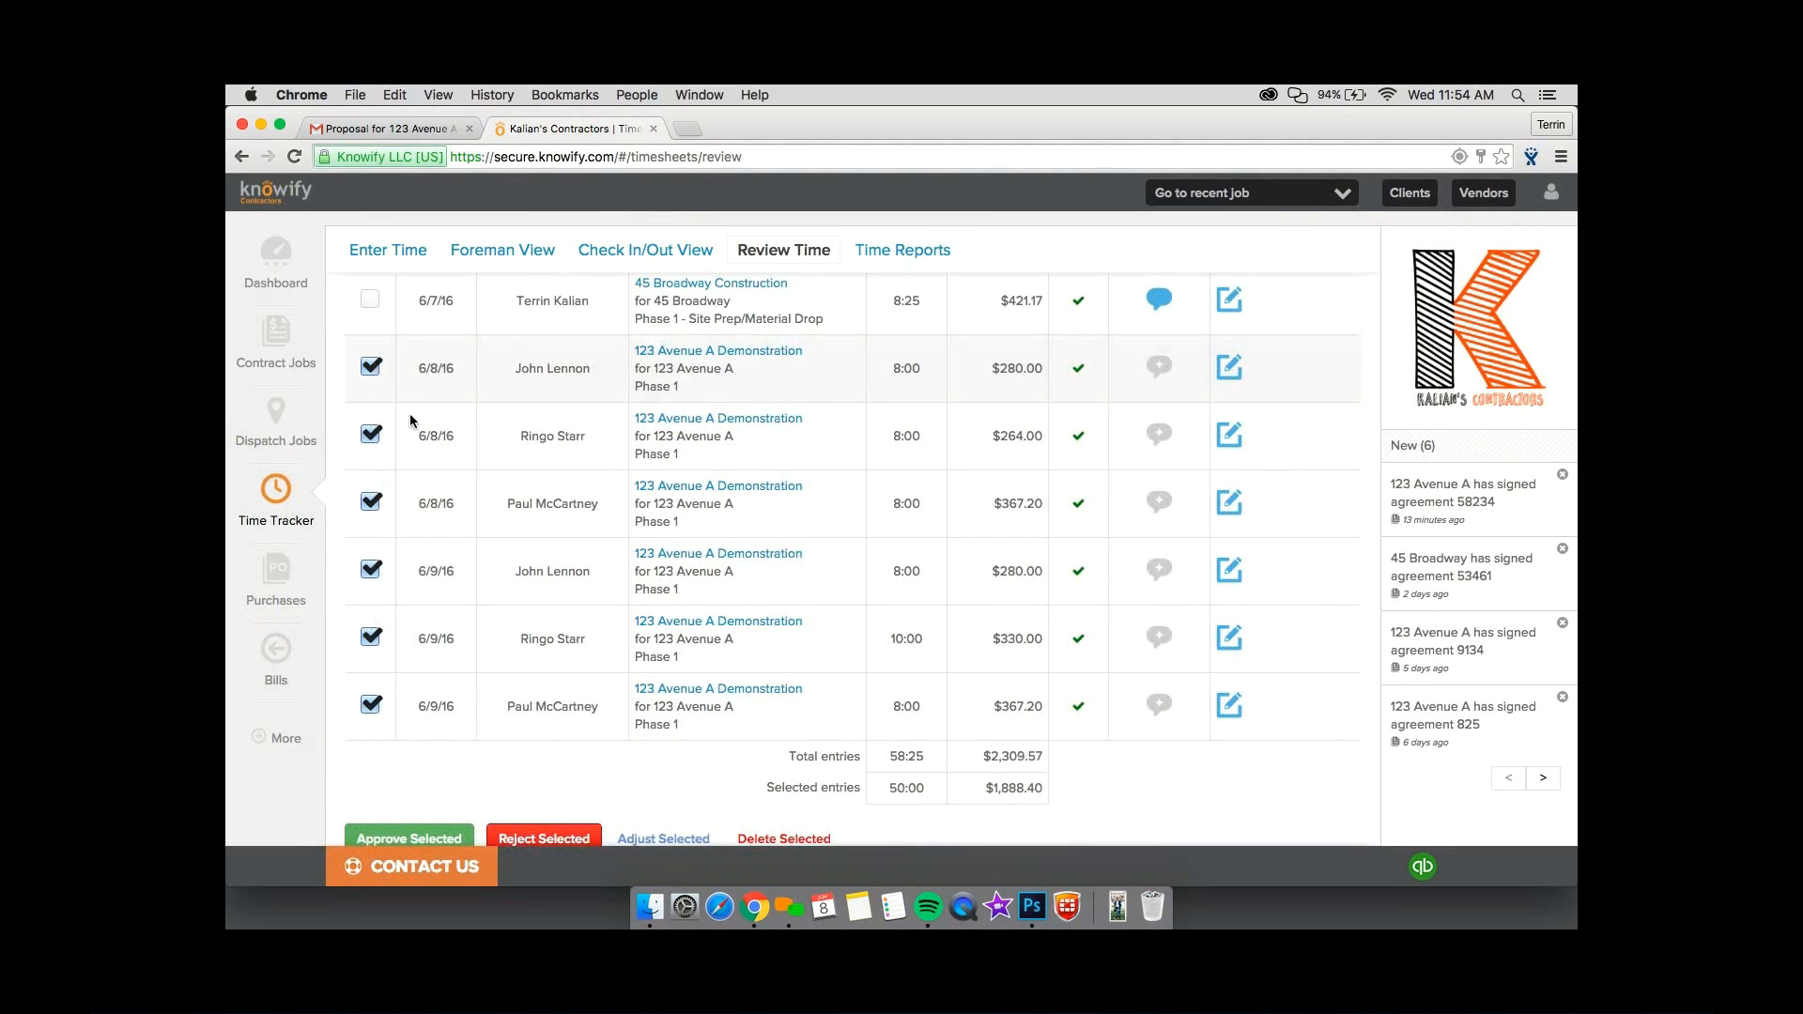
scroll(409, 548, down, 2)
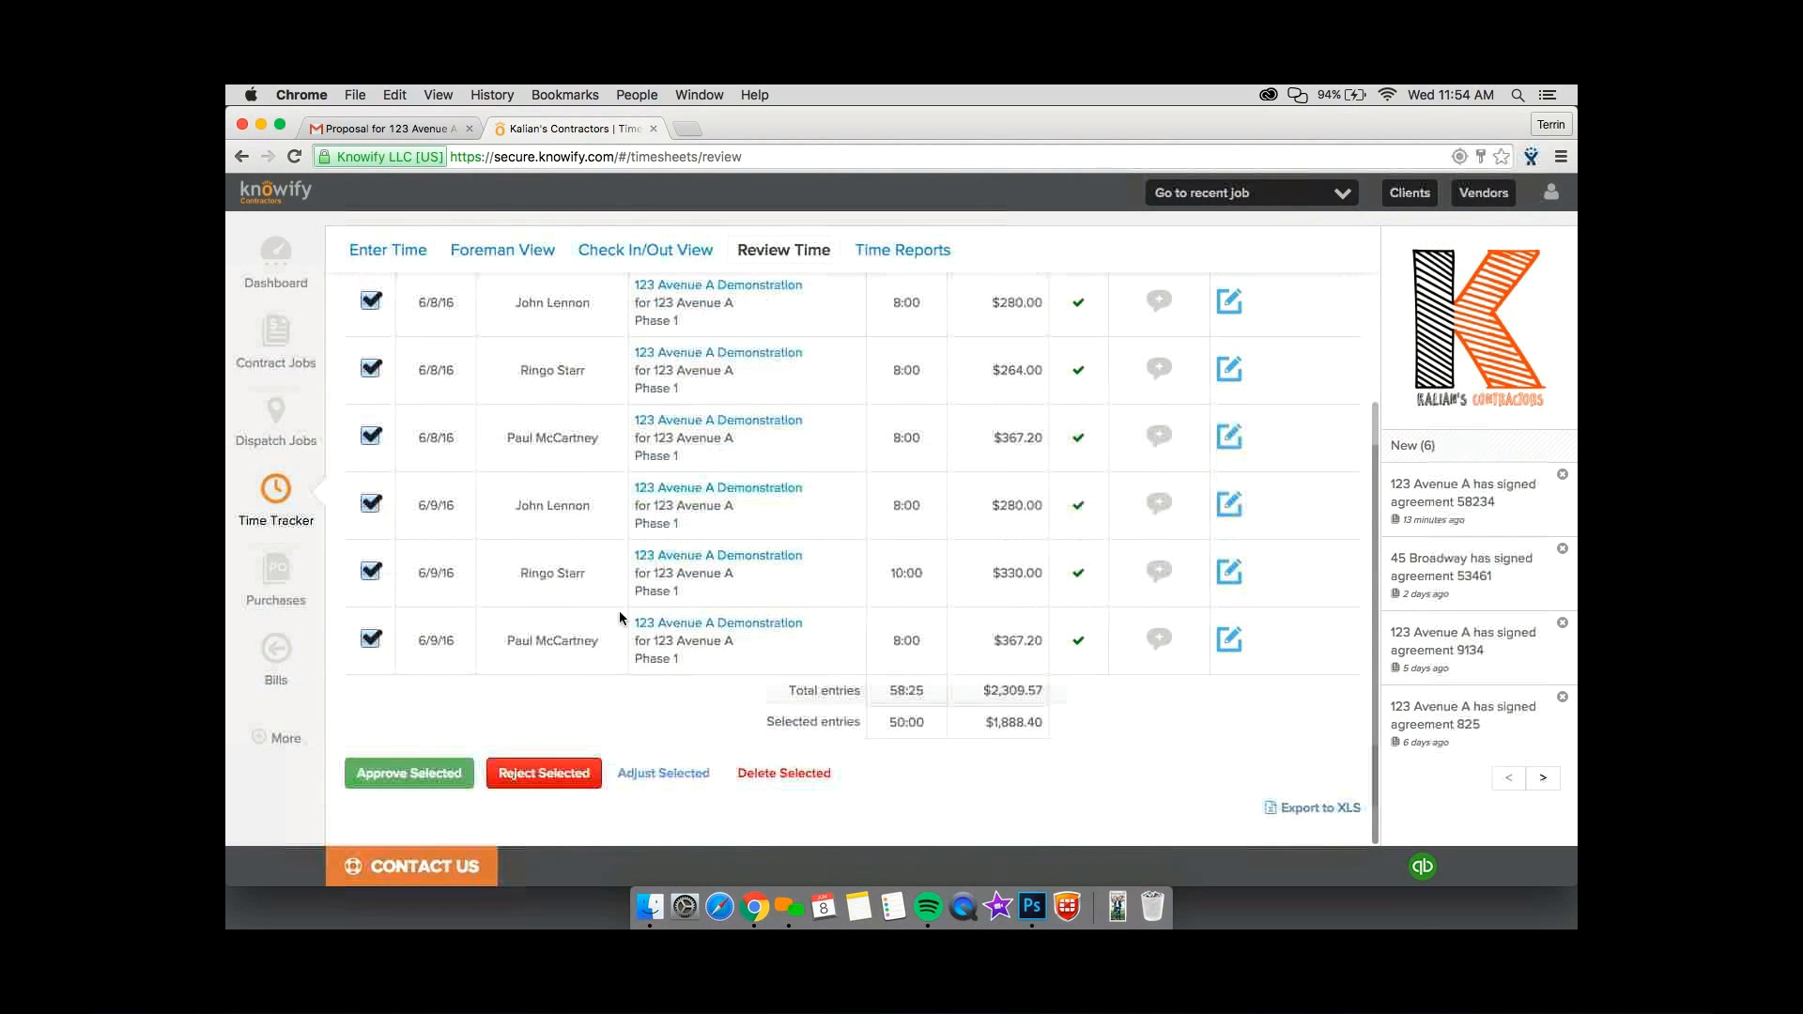
click(409, 773)
click(1097, 338)
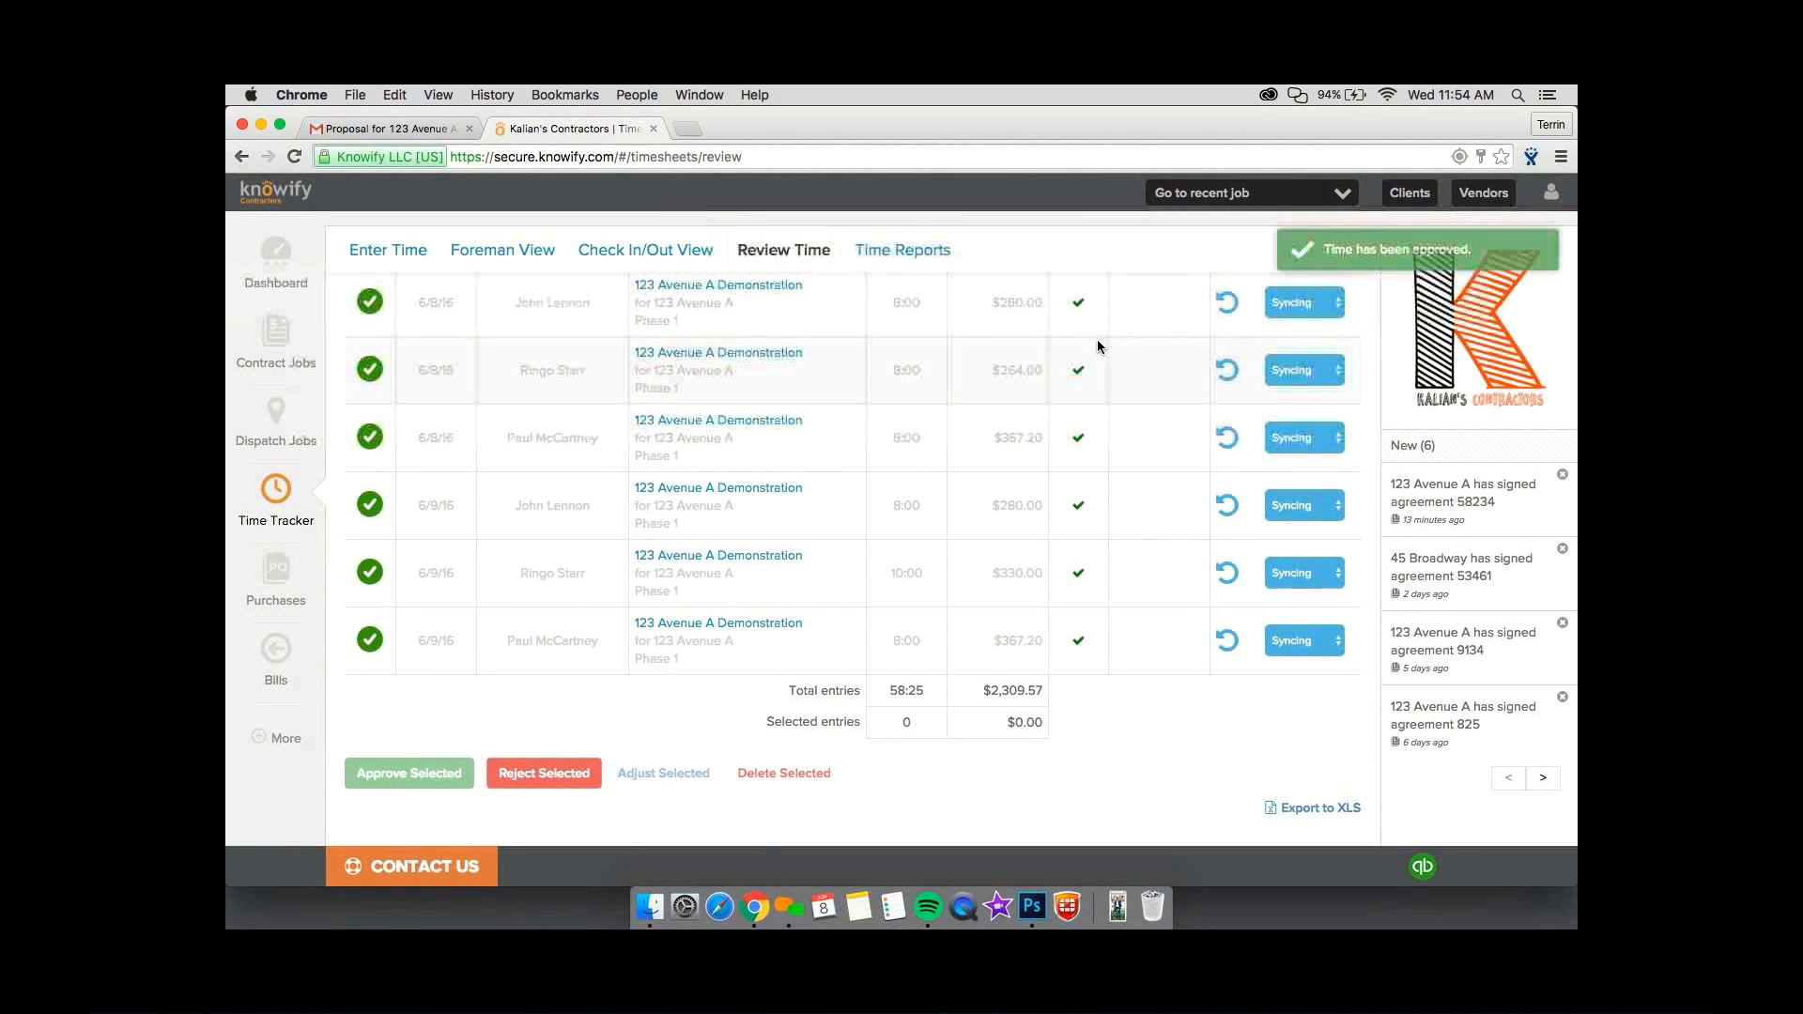
scroll(1097, 342, up, 1)
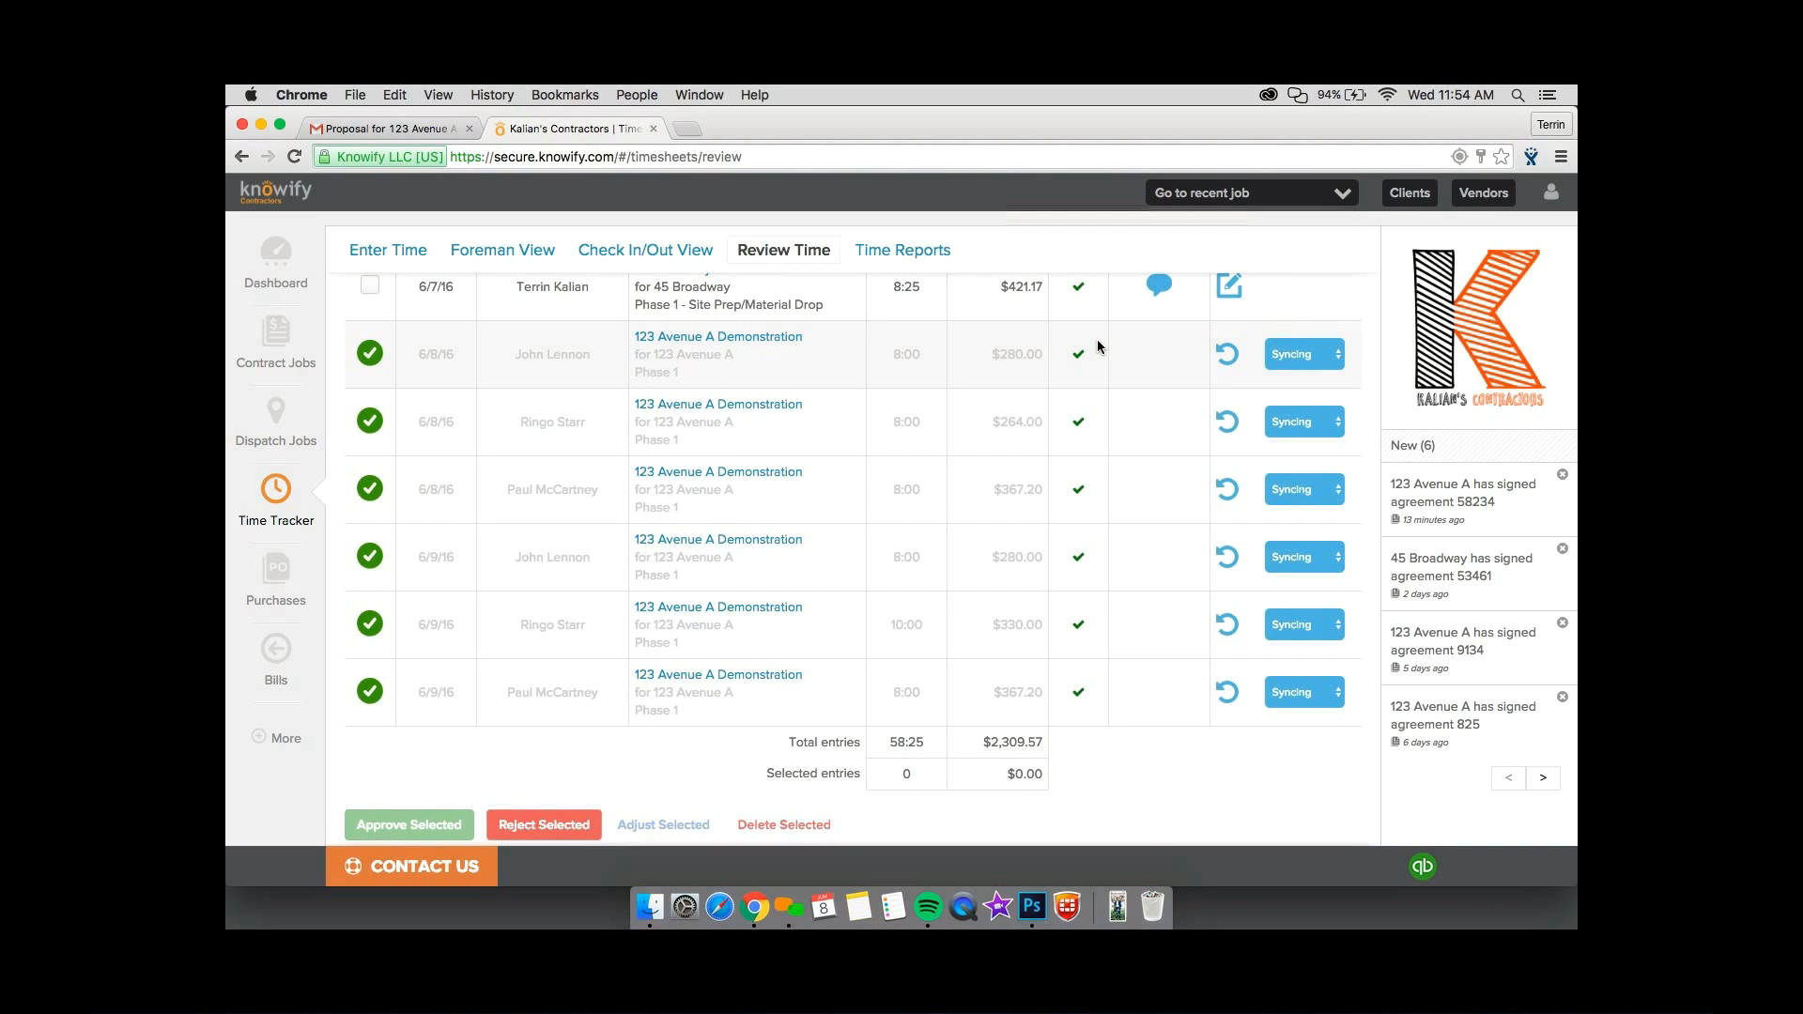
Look over the available time reports and view the Payroll Report's date range options without generating it.
click(924, 262)
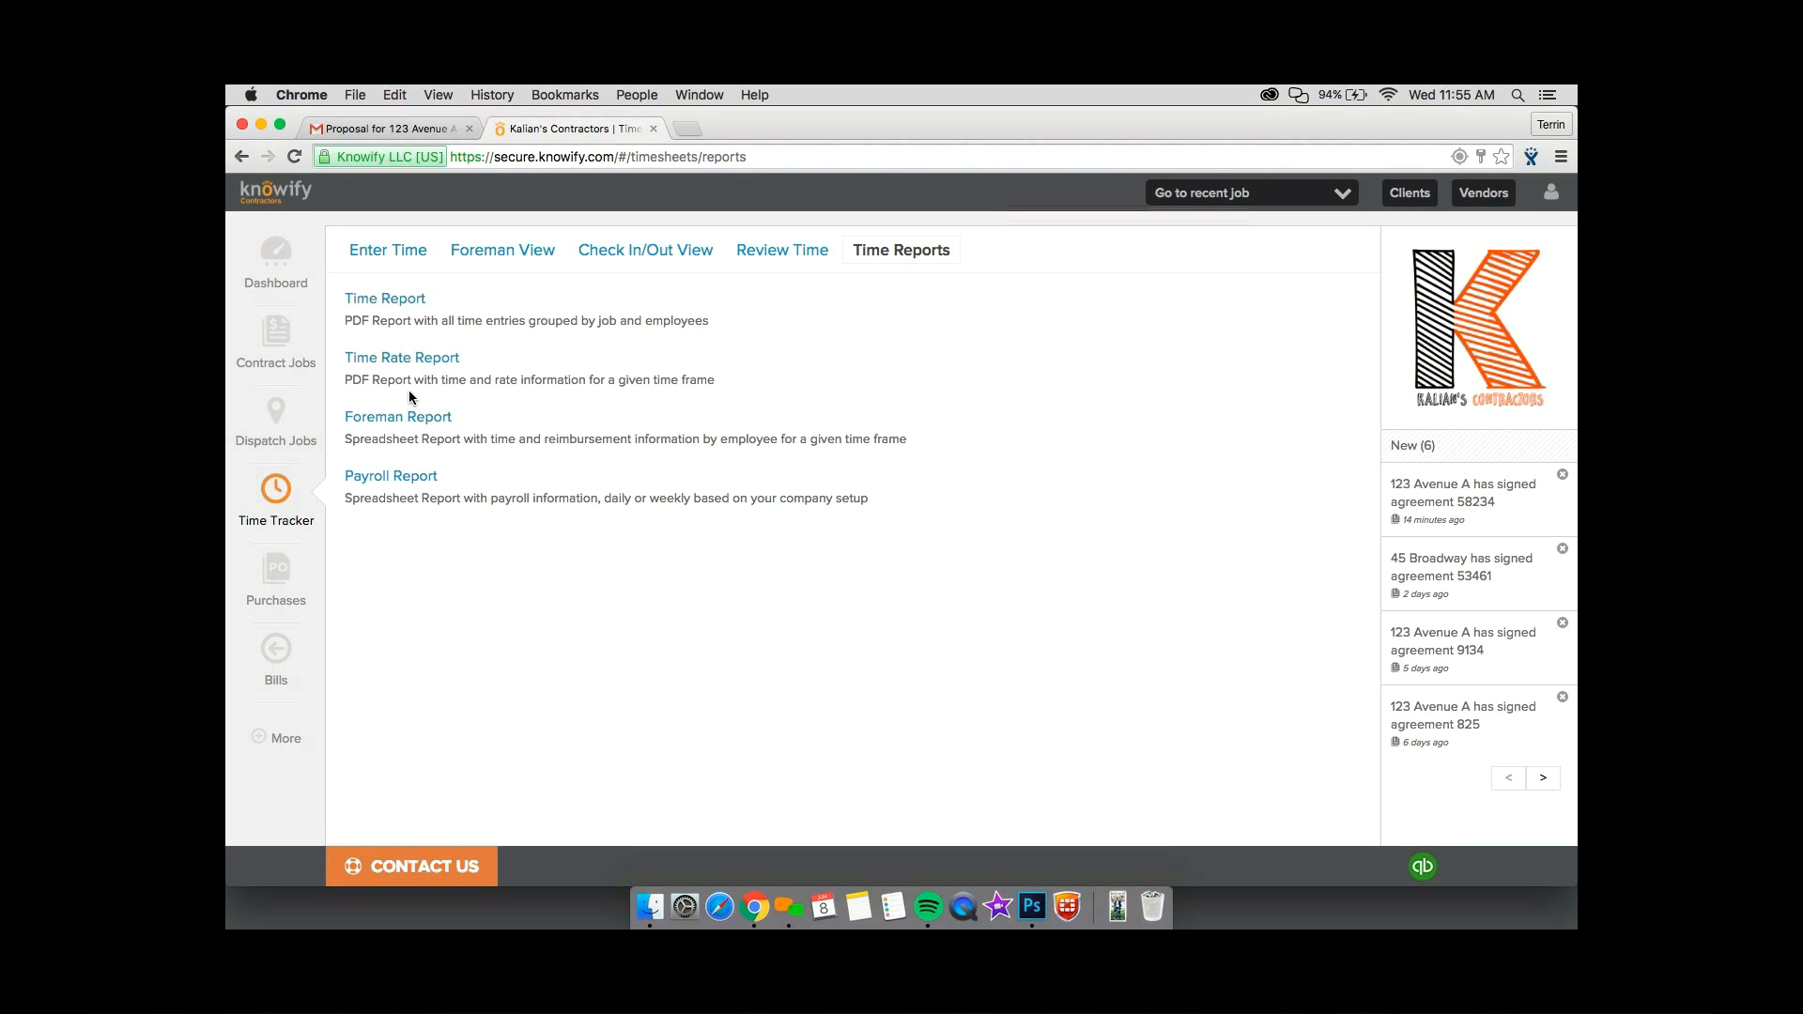
key(super+t)
key(ctrl+shift+Tab)
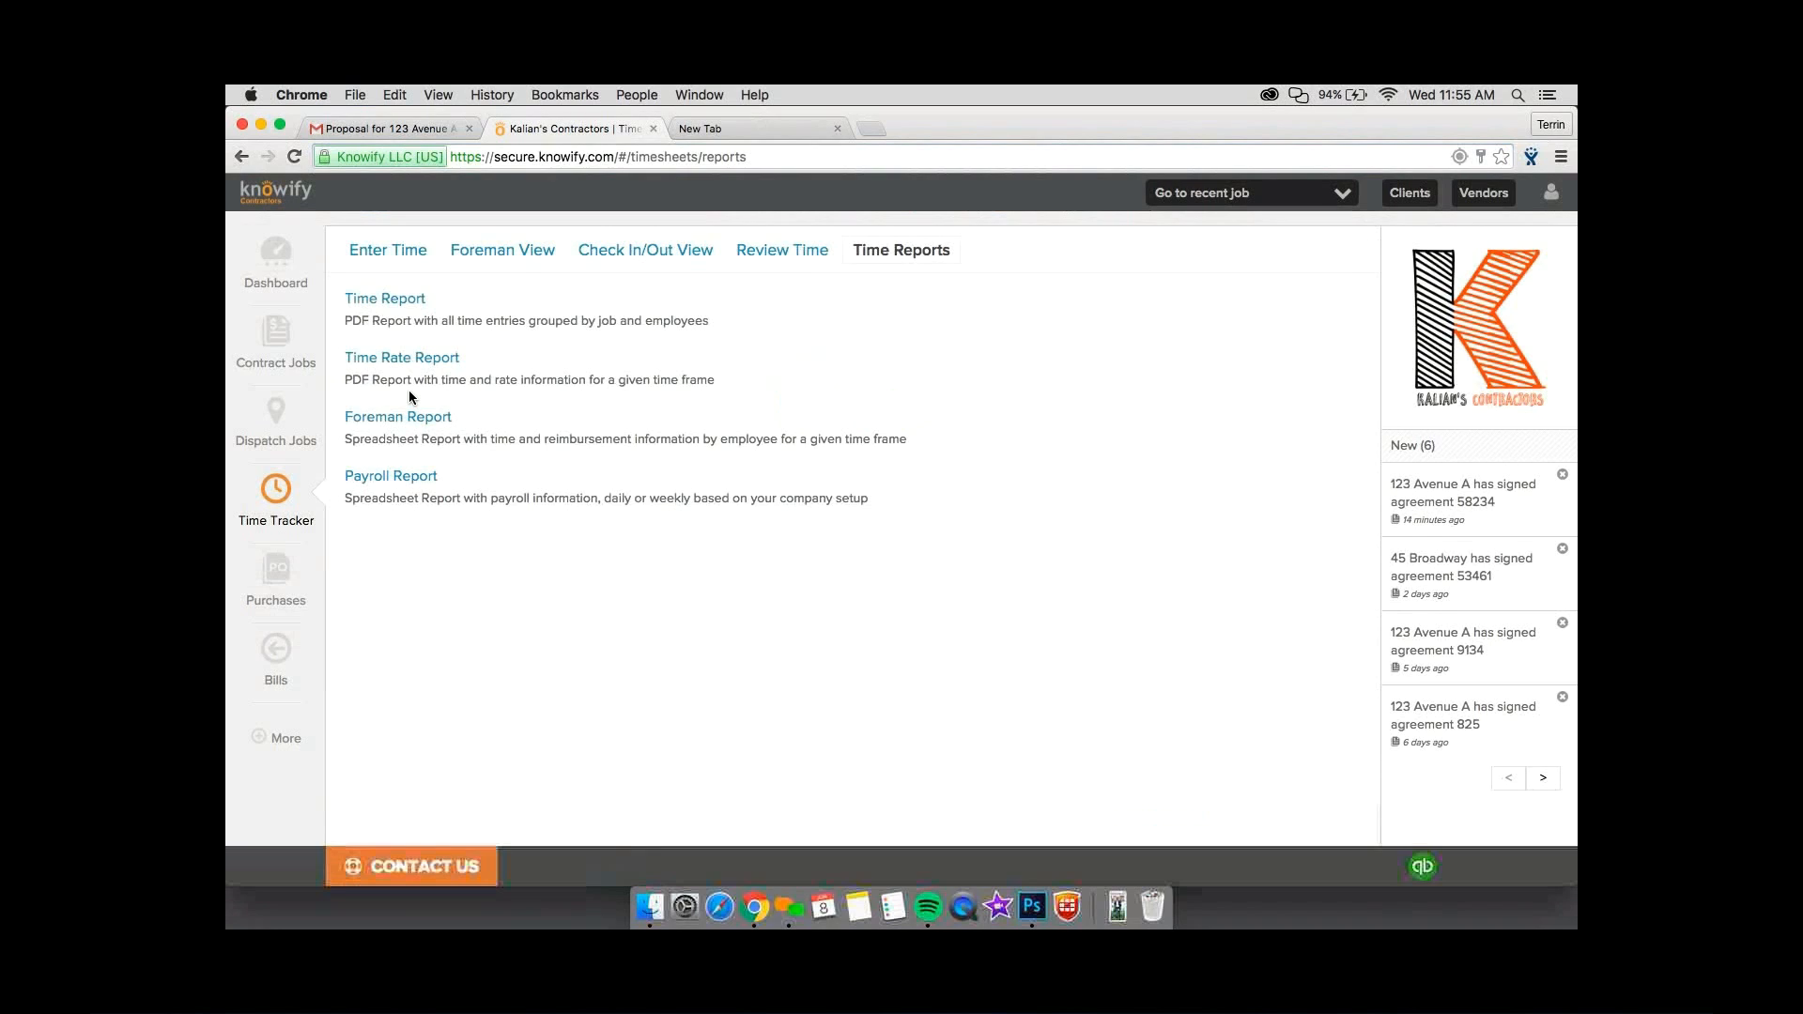
click(417, 476)
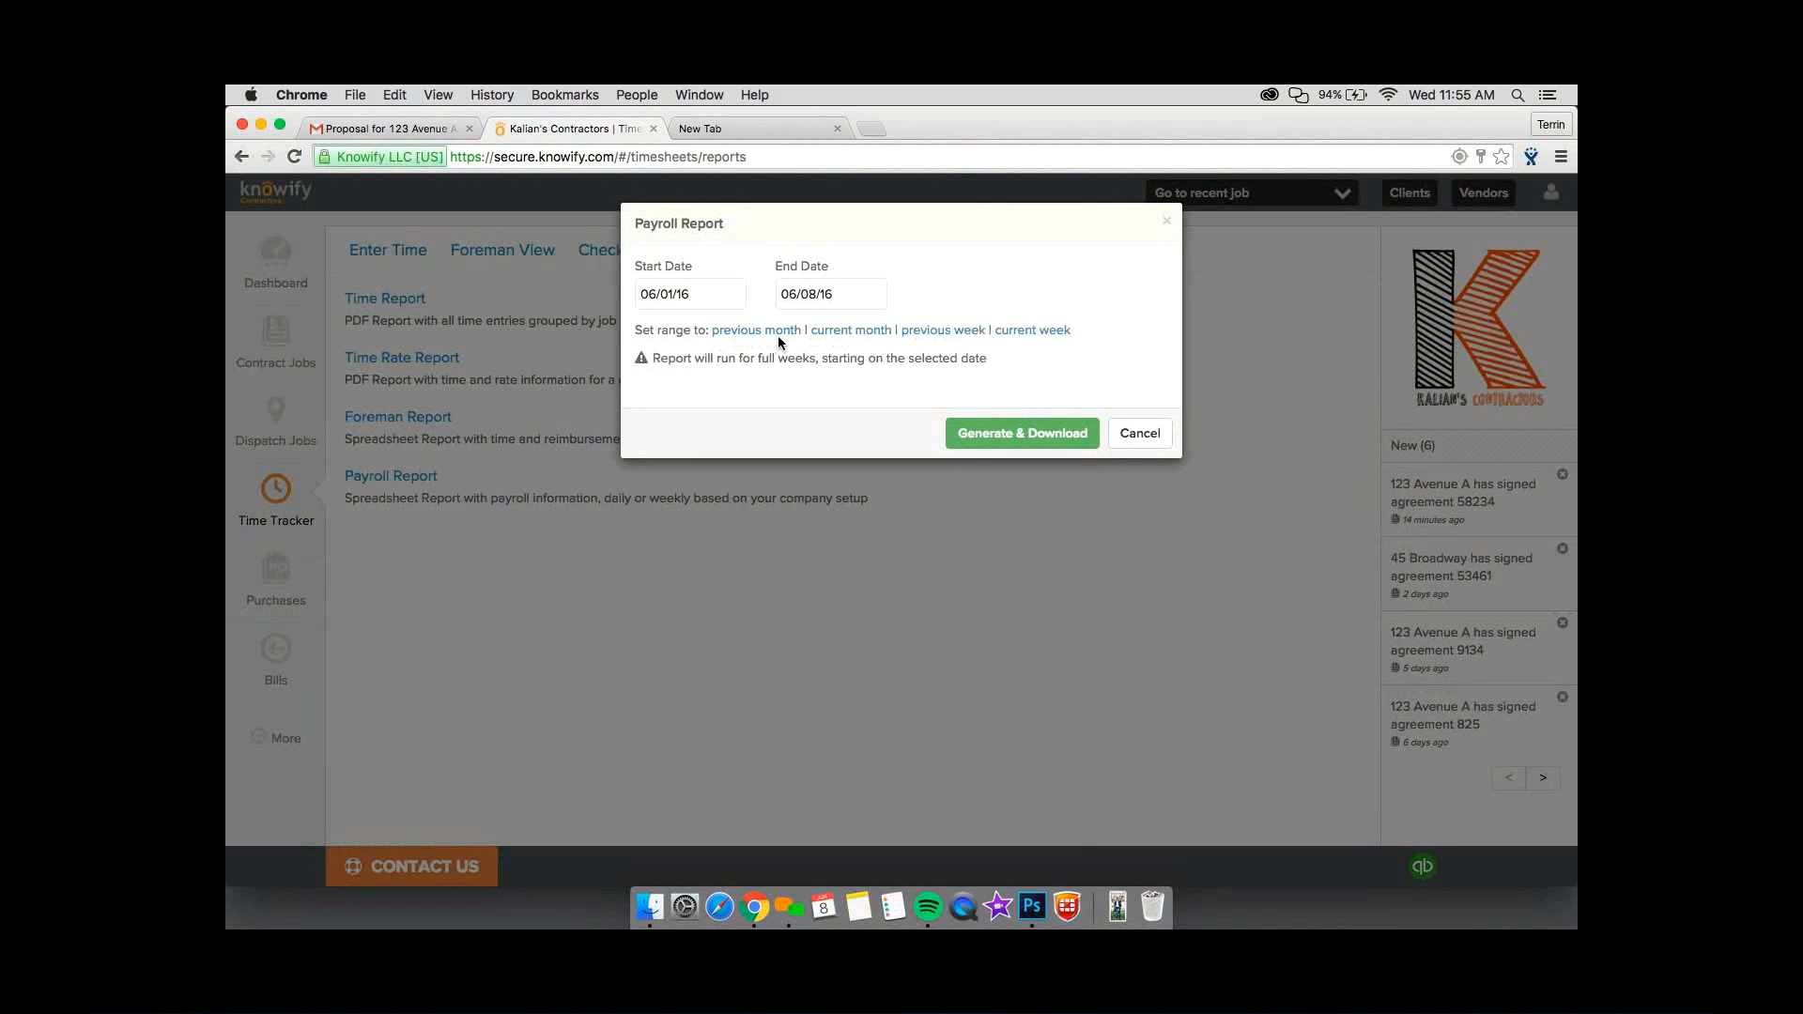
click(989, 330)
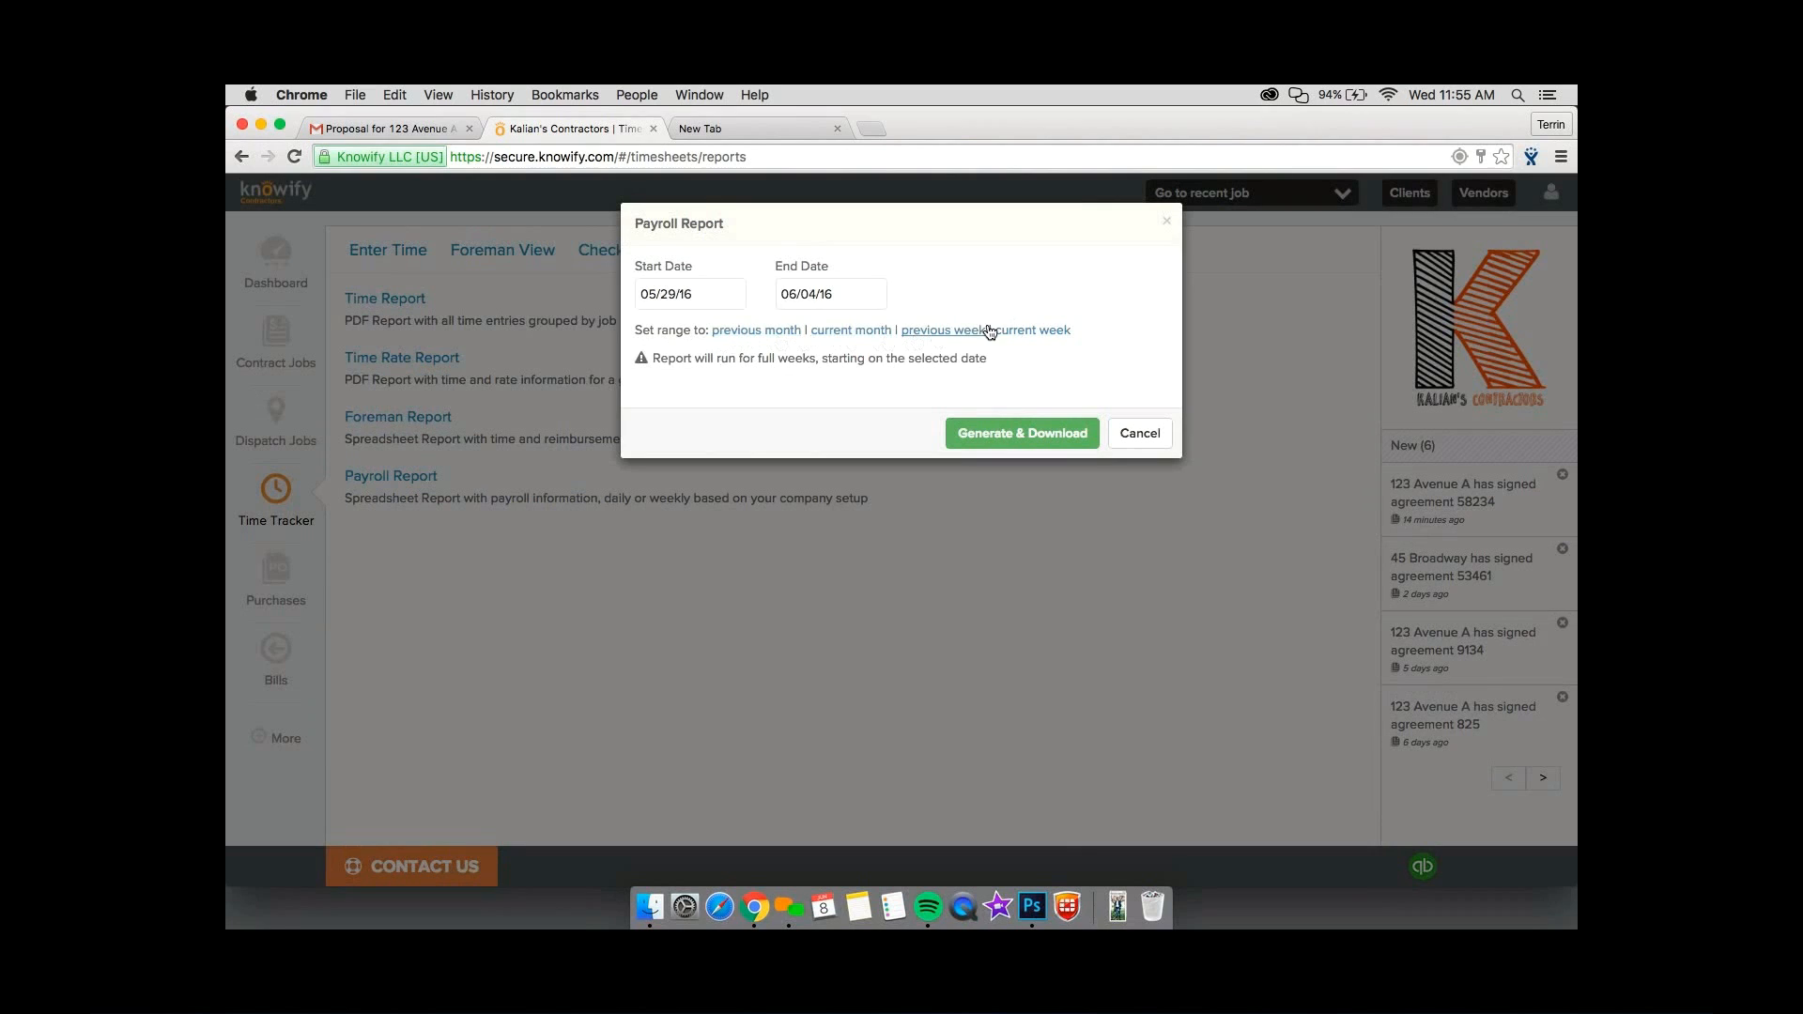
click(828, 297)
click(768, 192)
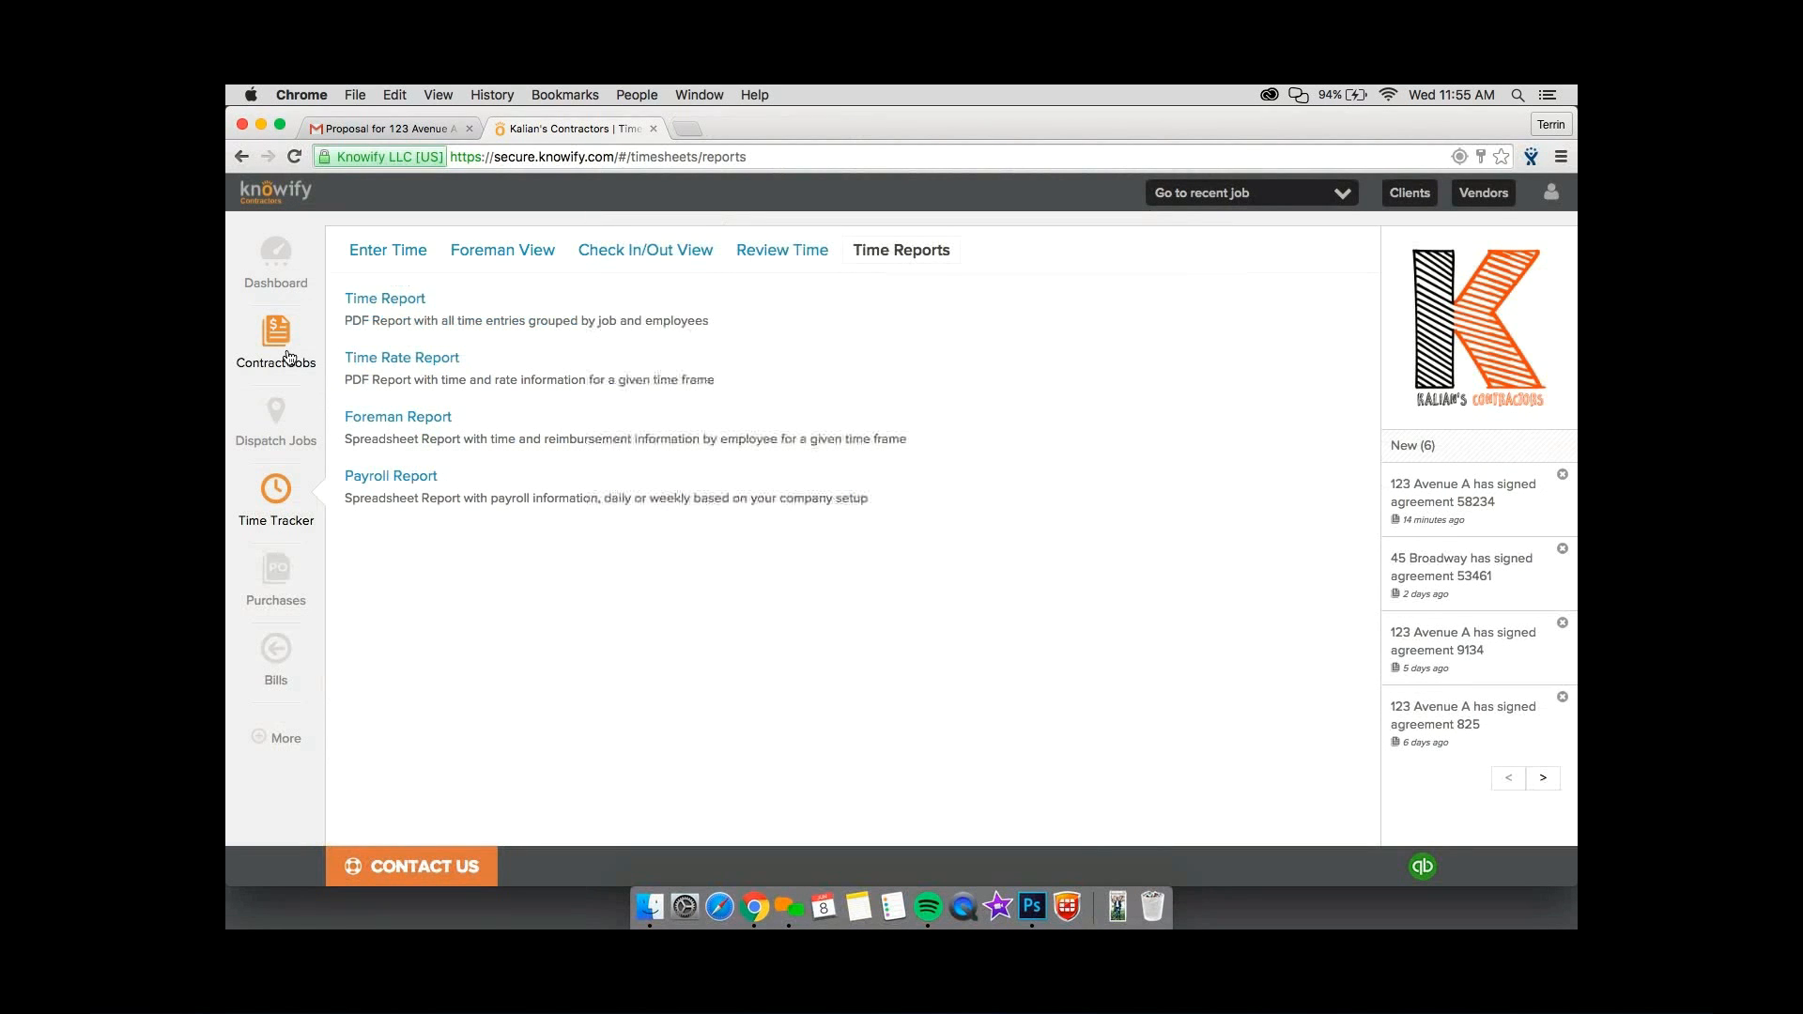
Open the plan and tracking view of the 123 Avenue A Demonstration job and examine its total, materials, labor and subs budgets.
click(288, 357)
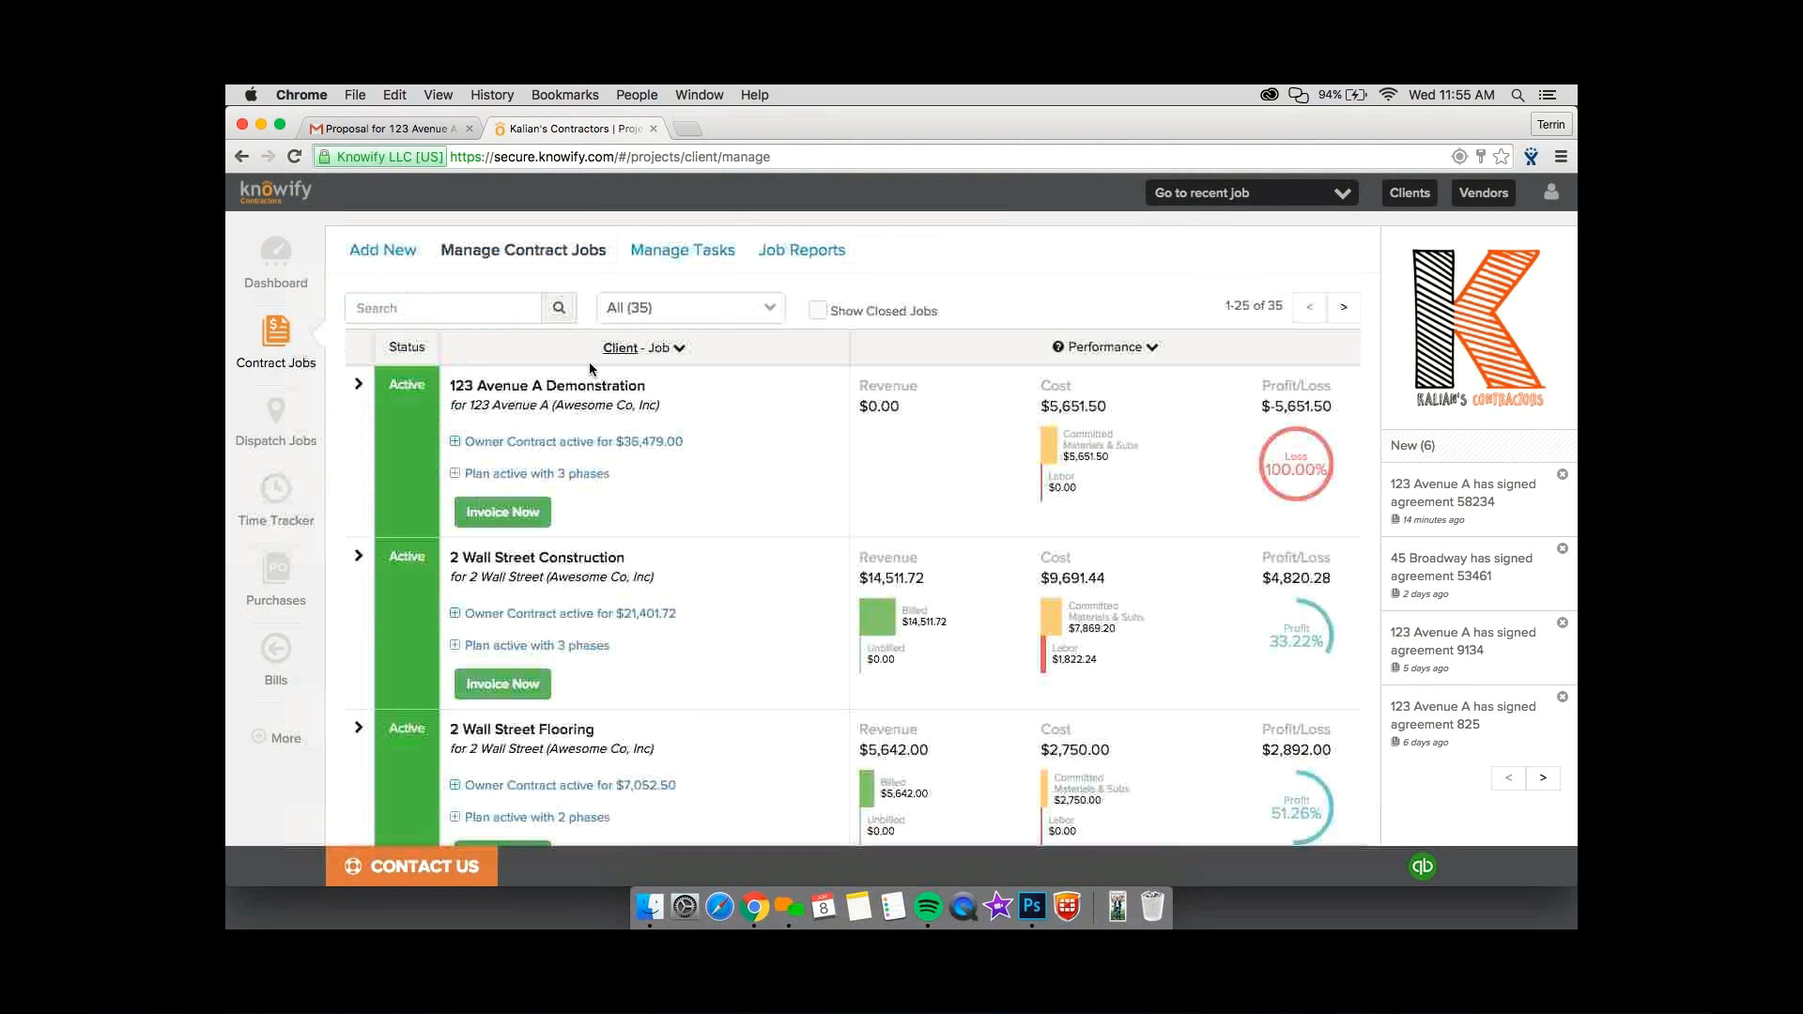
click(628, 375)
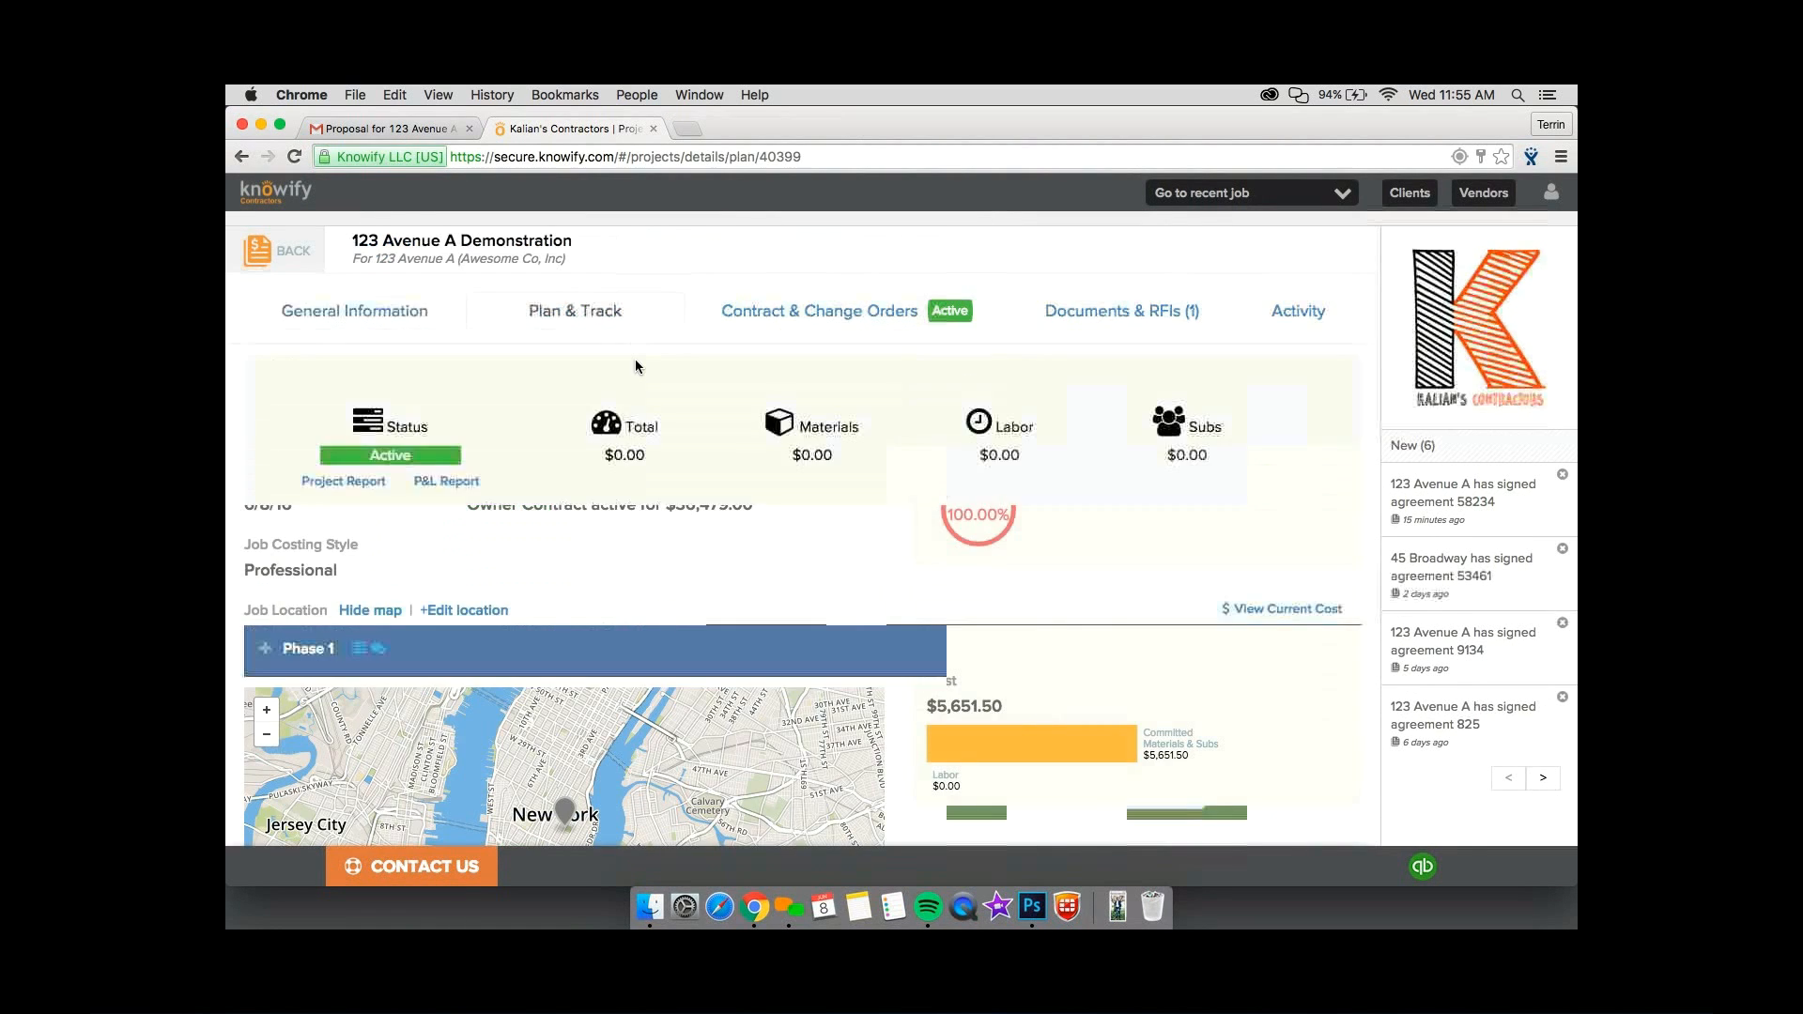
double_click(612, 458)
drag(626, 458, 704, 463)
scroll(765, 430, down, 1)
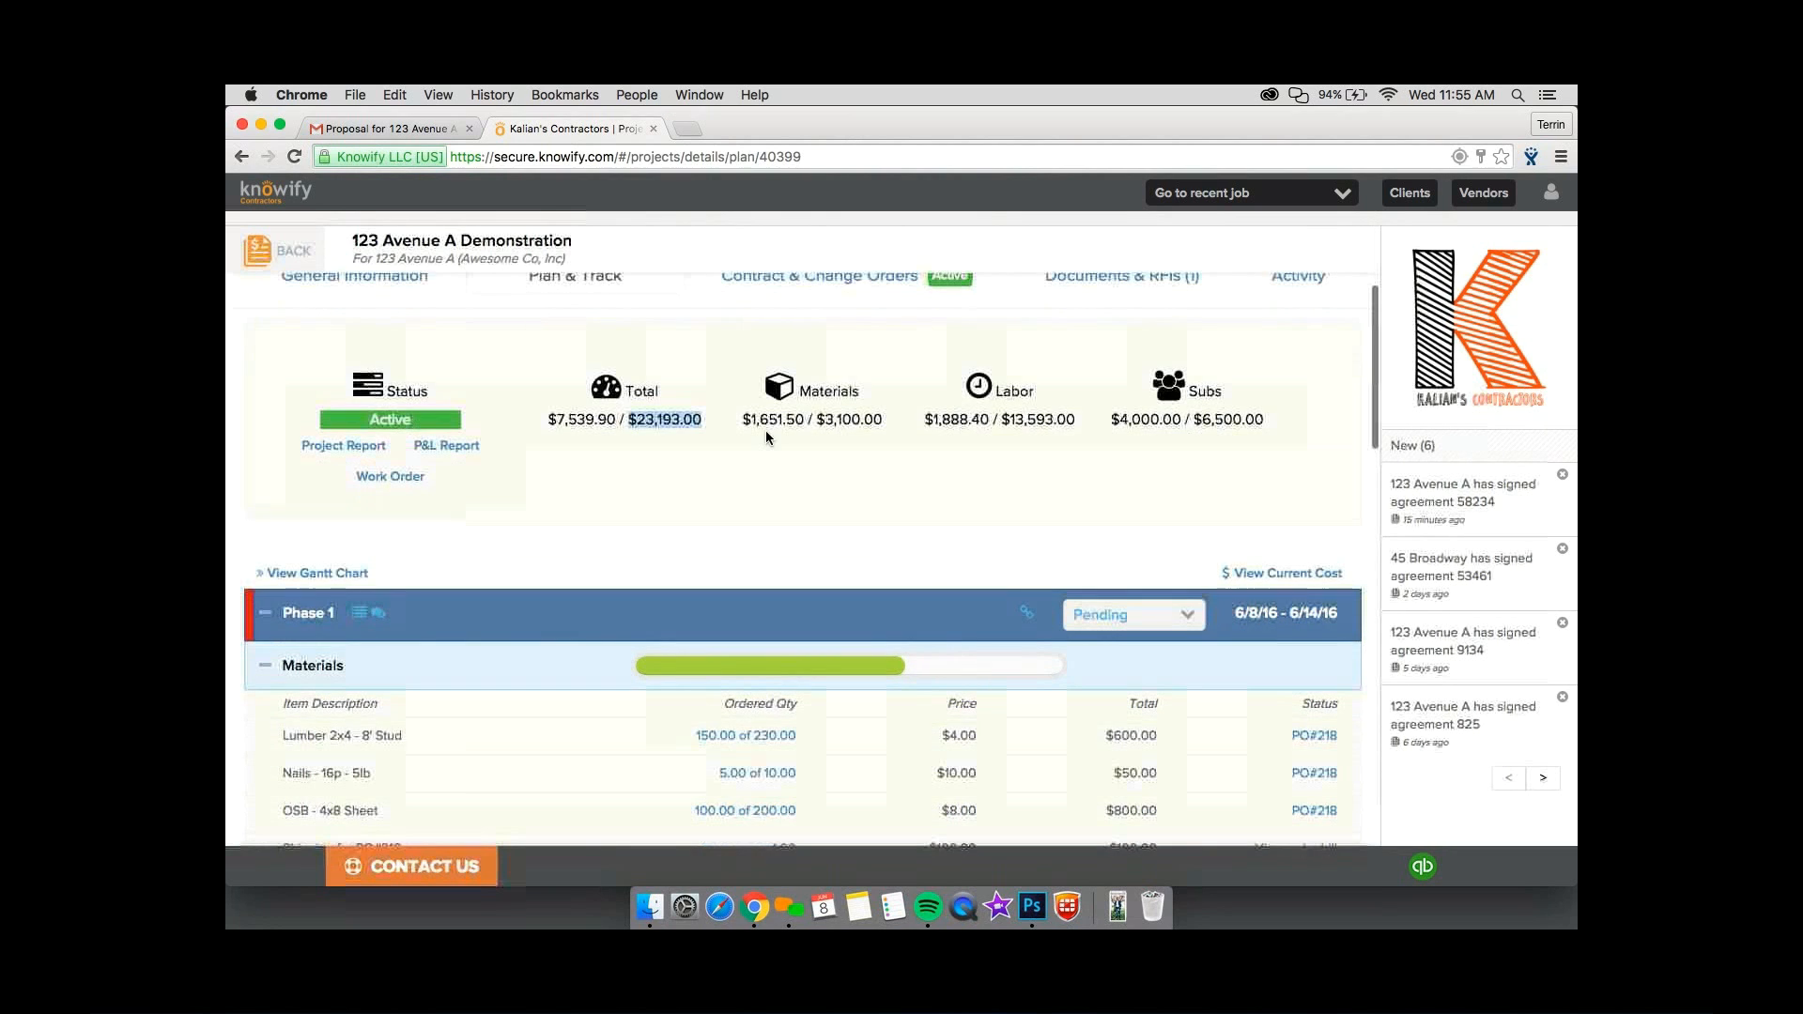
click(1154, 391)
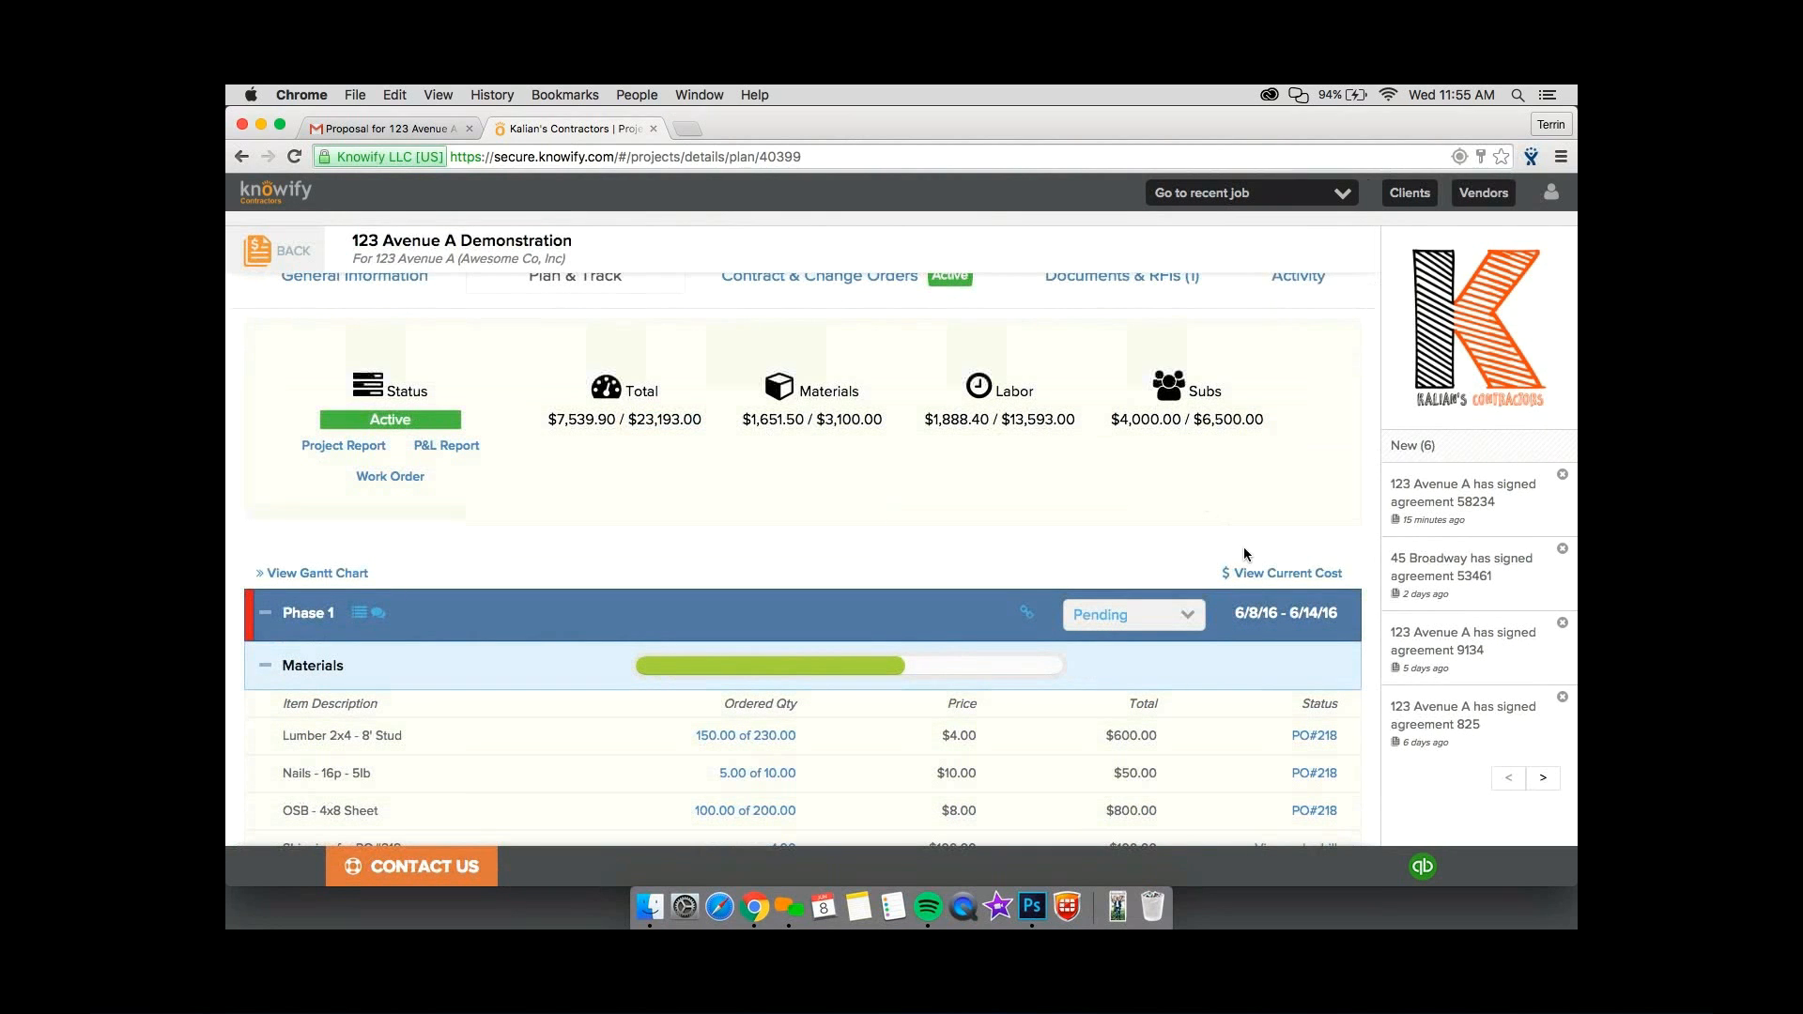
Show the plan's current costs and compare actual with budgeted amounts for the materials, labor and sub work across all three phases.
click(1282, 573)
scroll(1361, 341, down, 4)
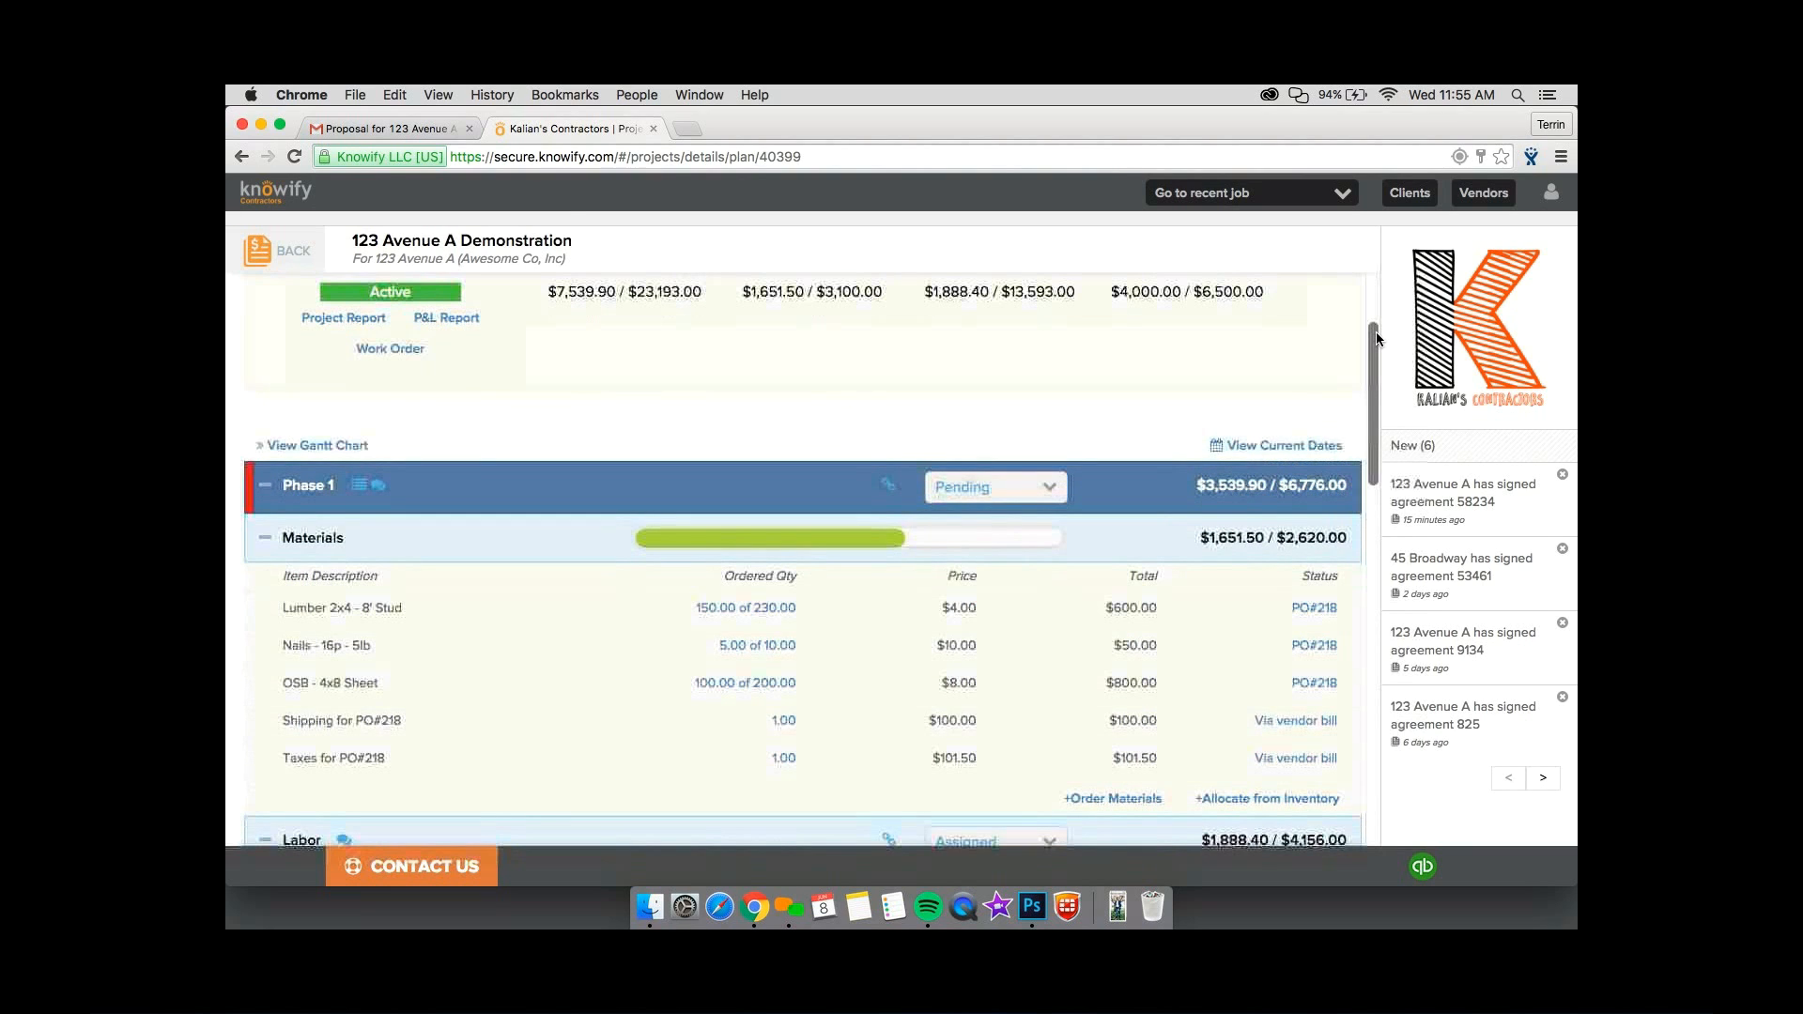
scroll(1383, 376, down, 5)
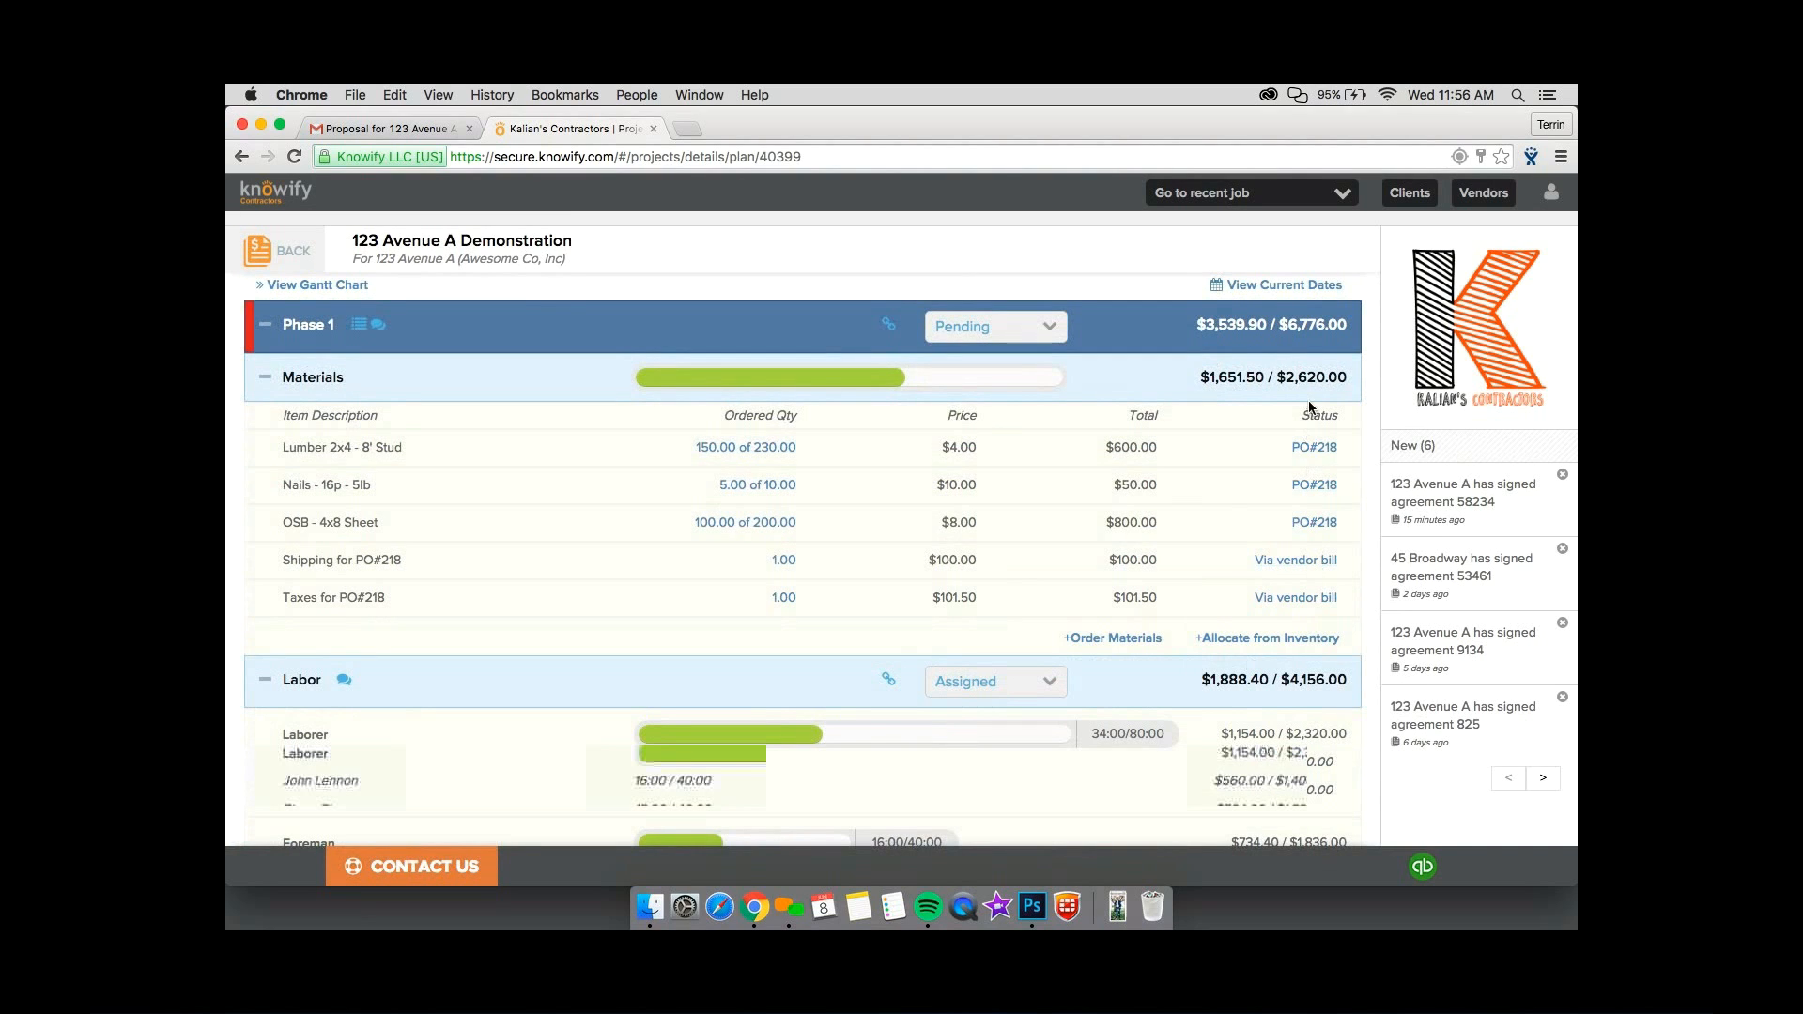
scroll(1277, 507, down, 7)
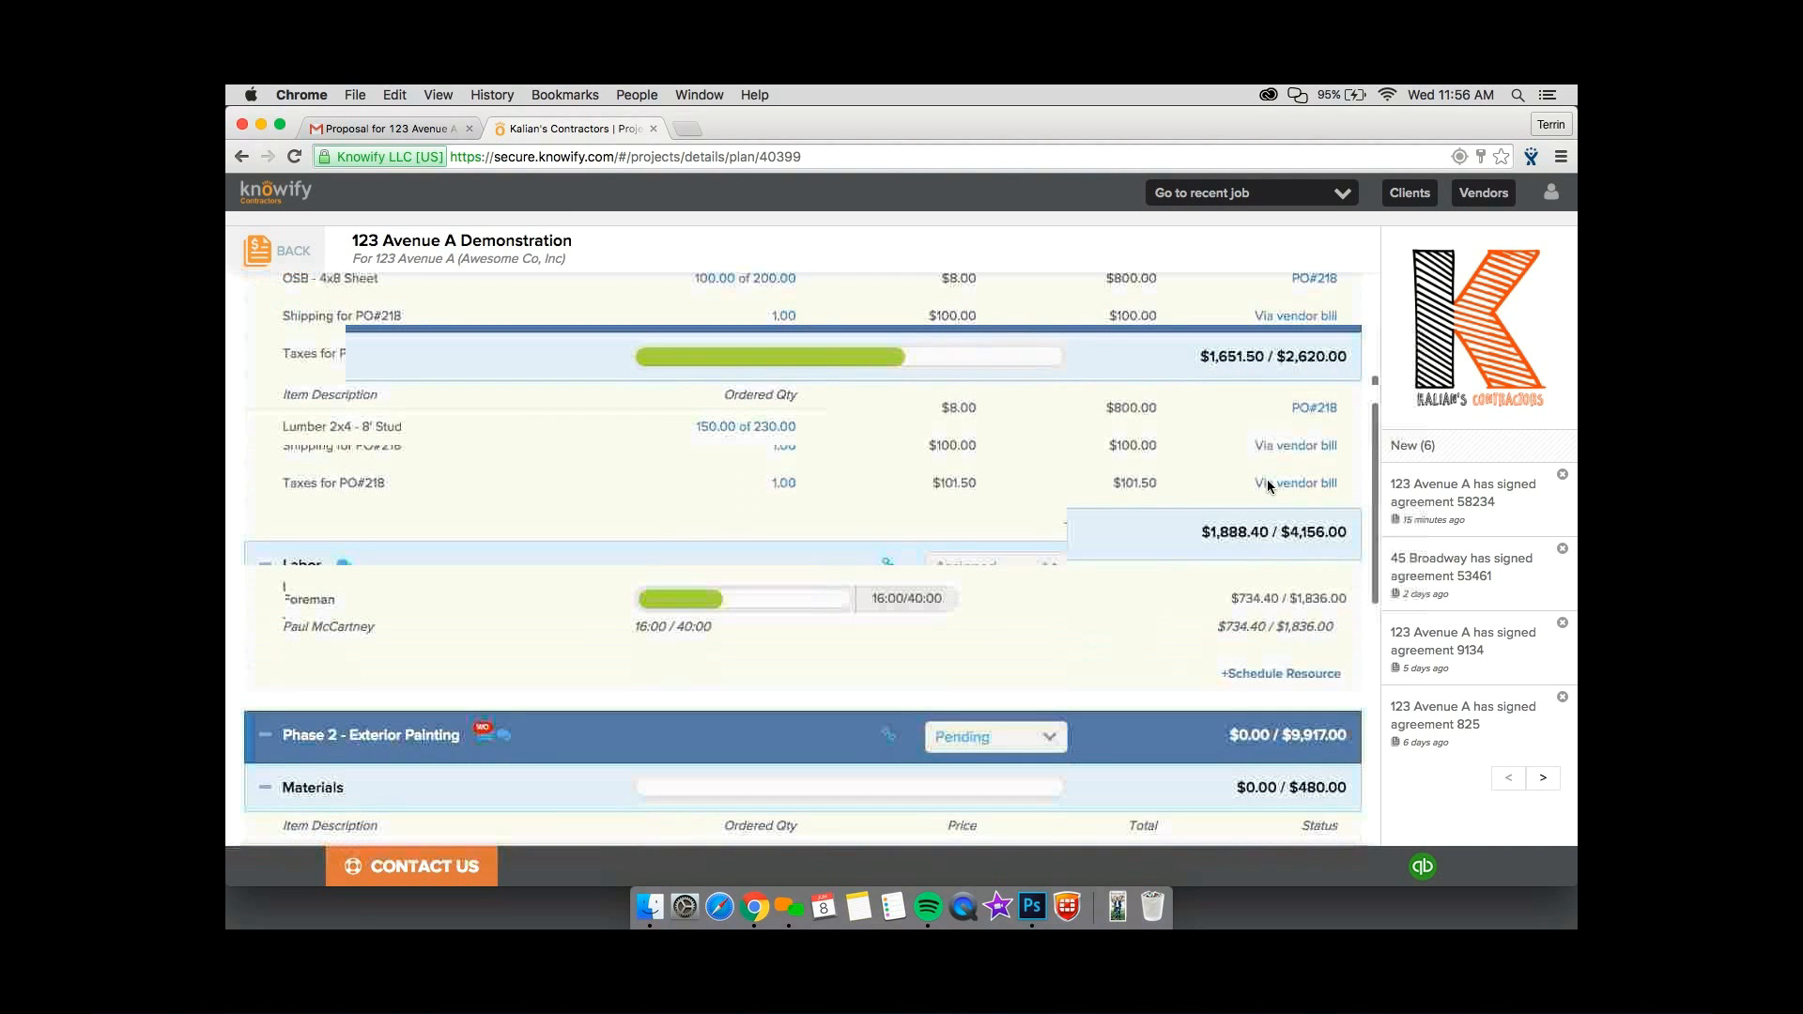
scroll(1353, 493, down, 2)
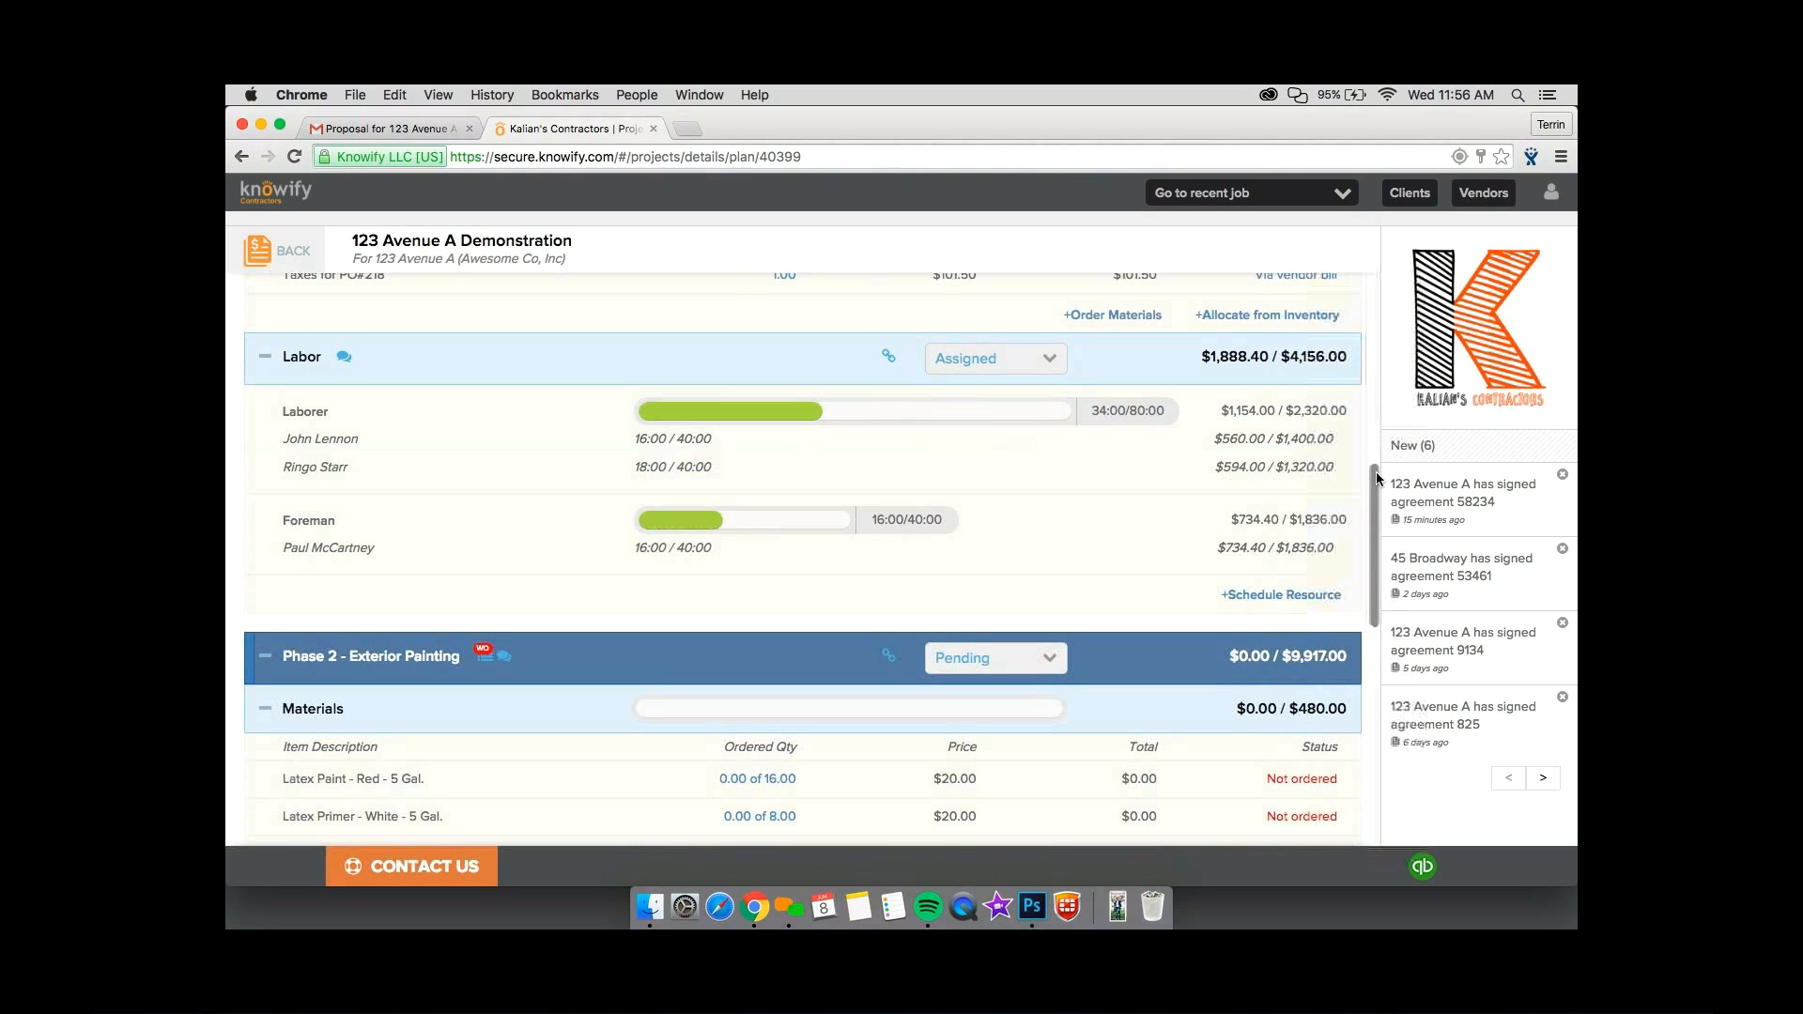
drag(1375, 479, 1376, 700)
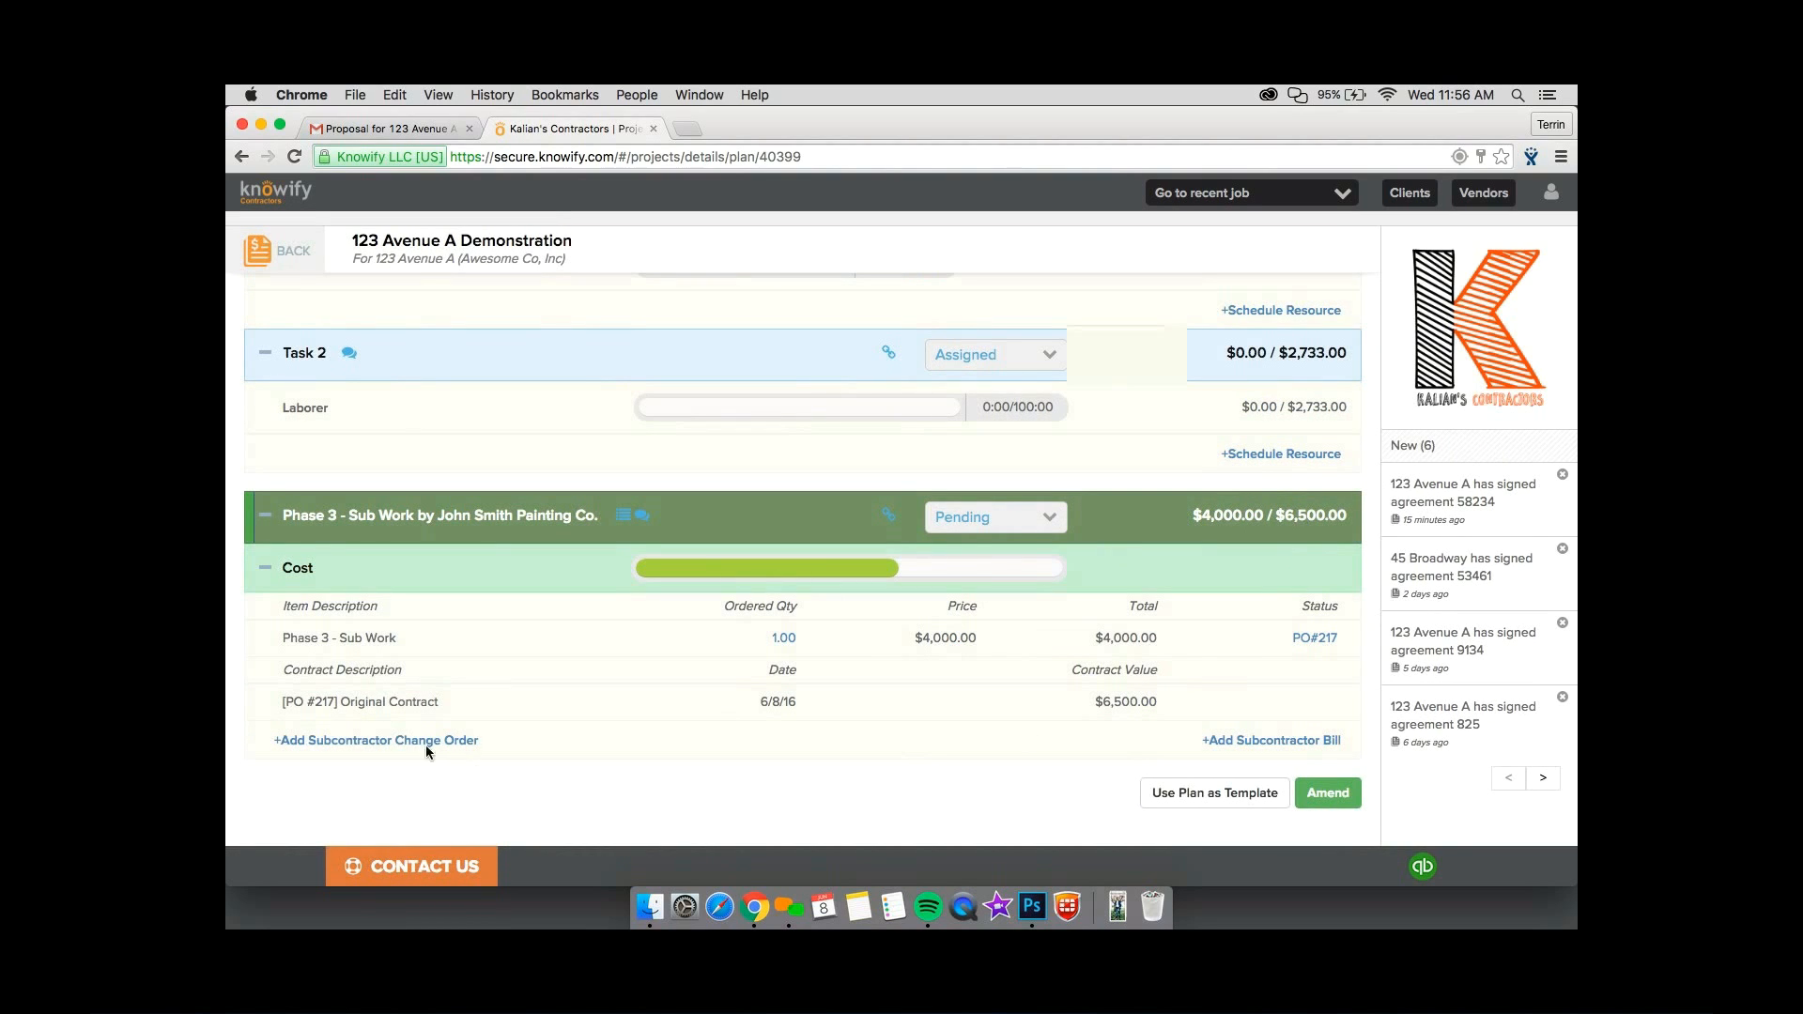
scroll(547, 803, up, 15)
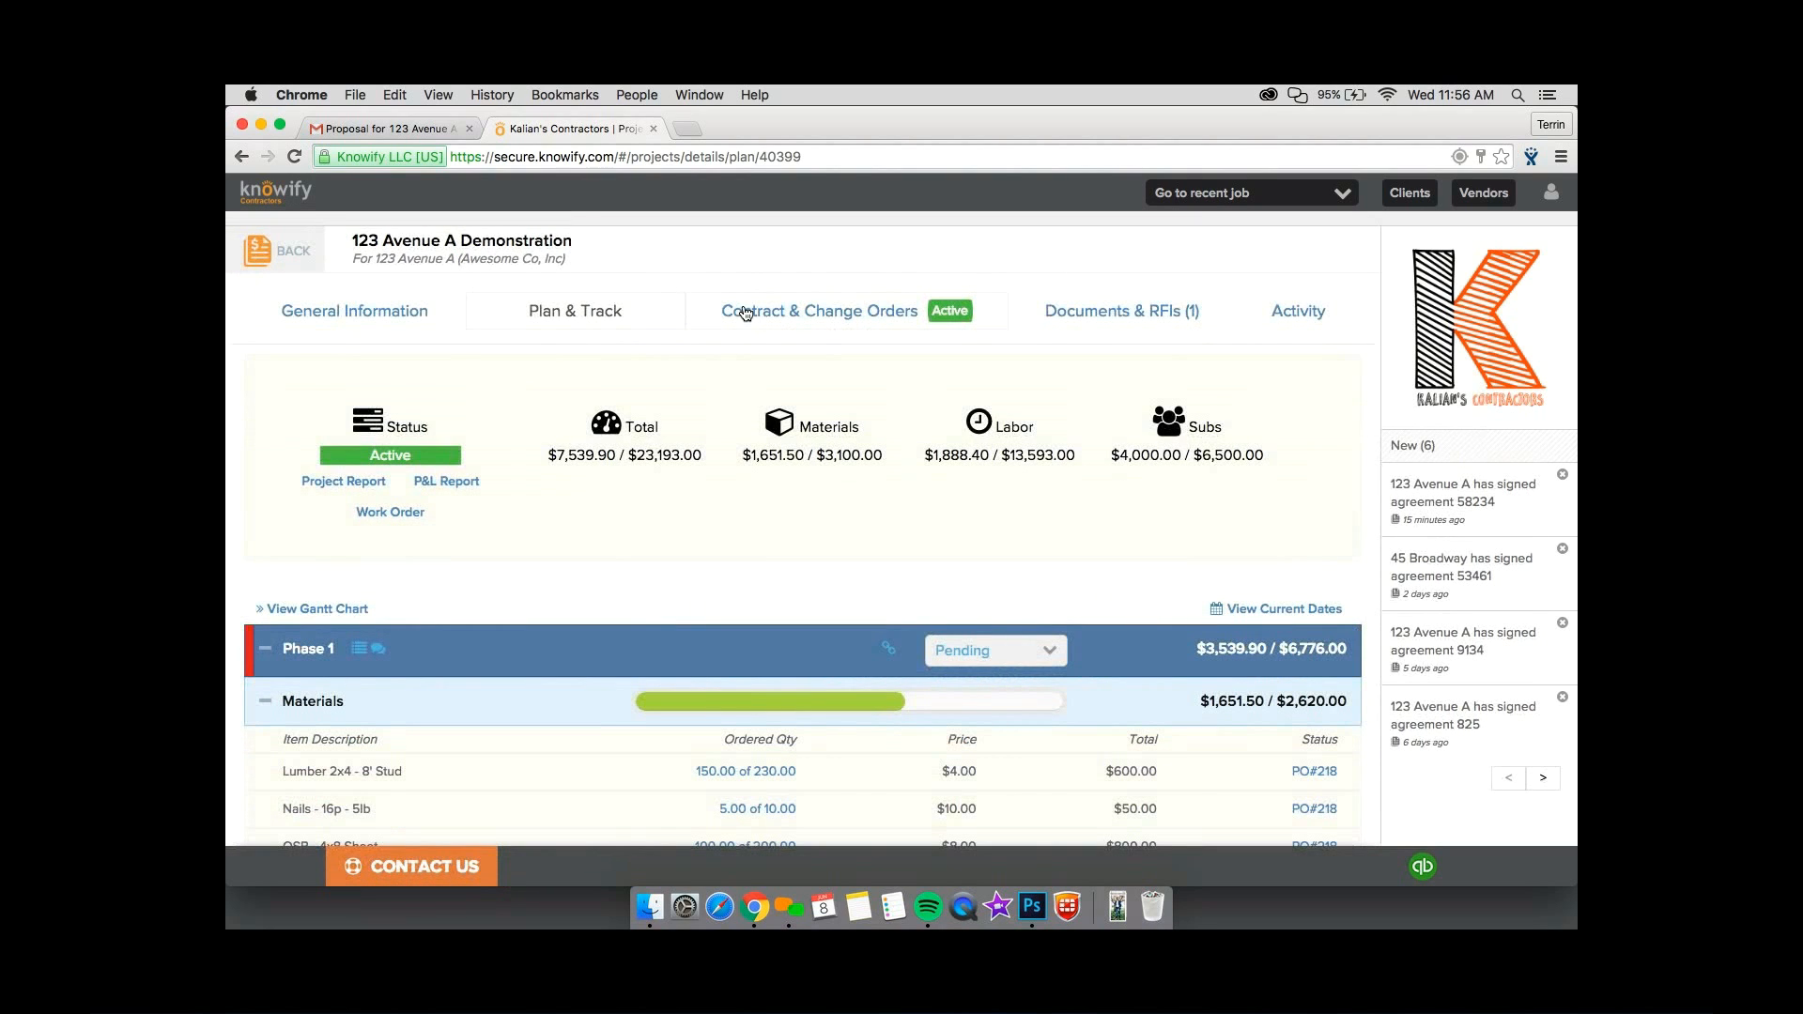
drag(704, 455, 556, 456)
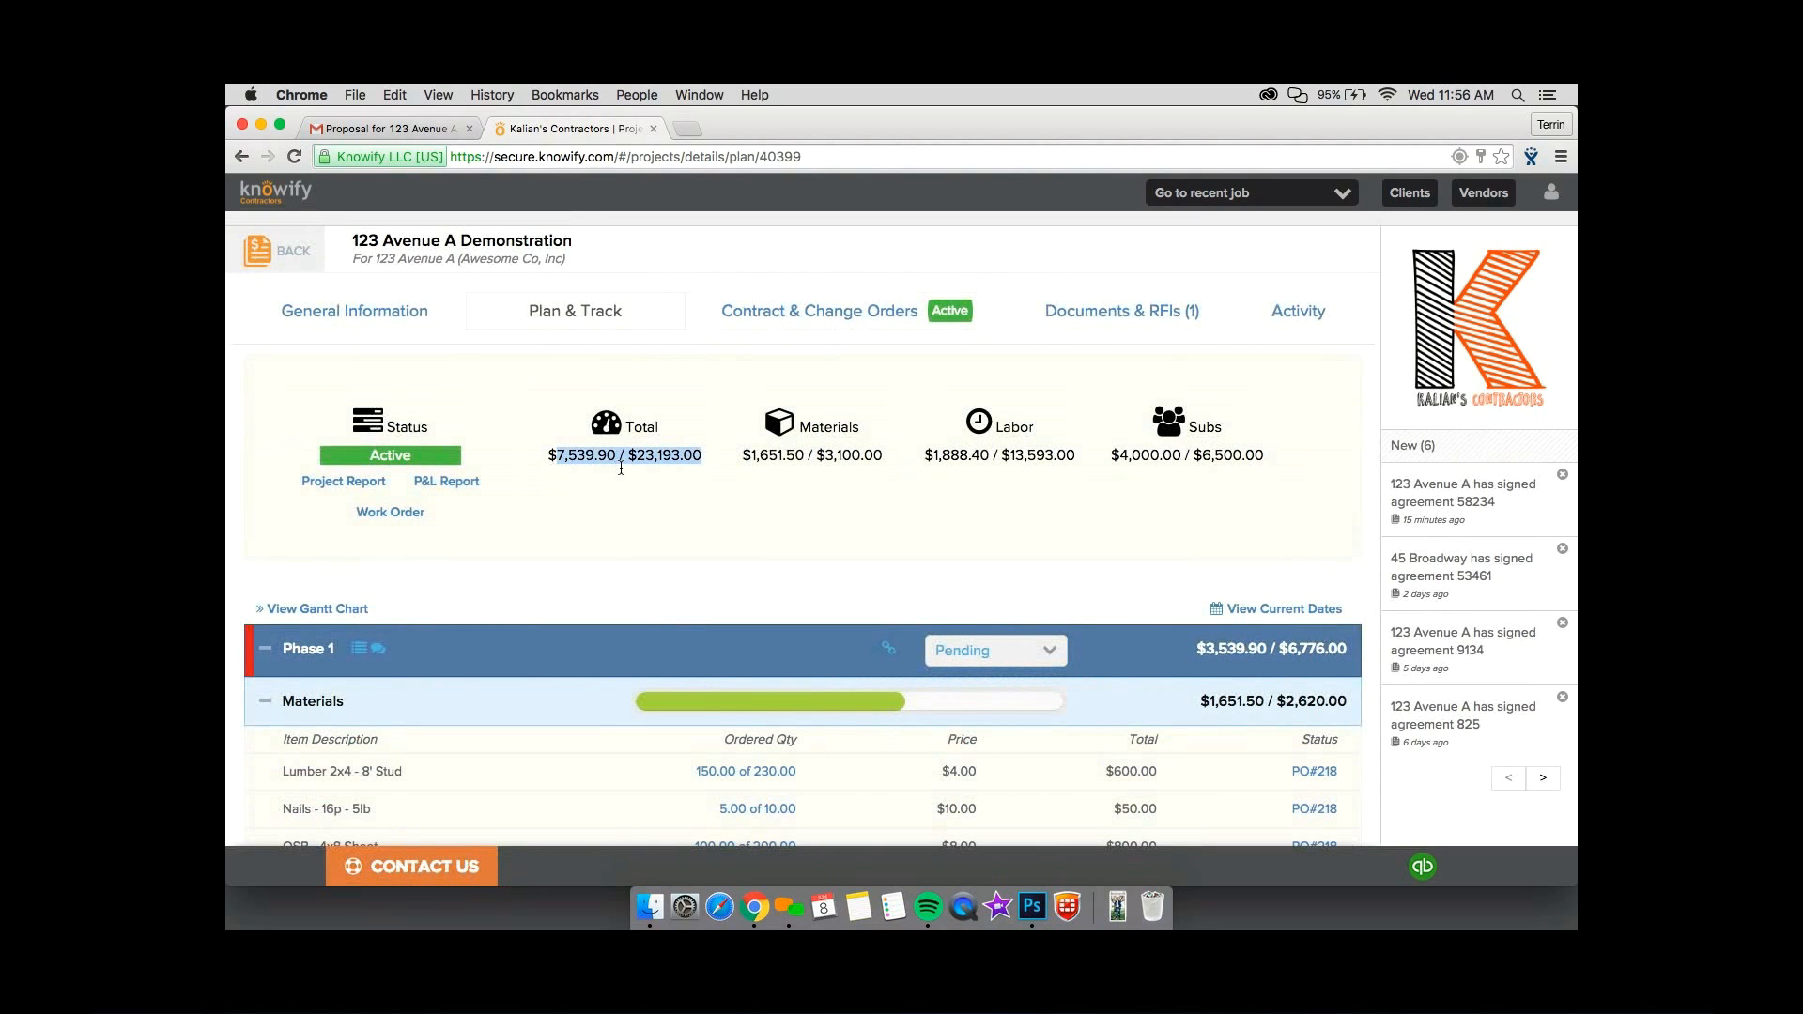
click(621, 468)
Add a change order to the 123 Avenue A Demonstration contract with the description Change Order Example.
click(814, 332)
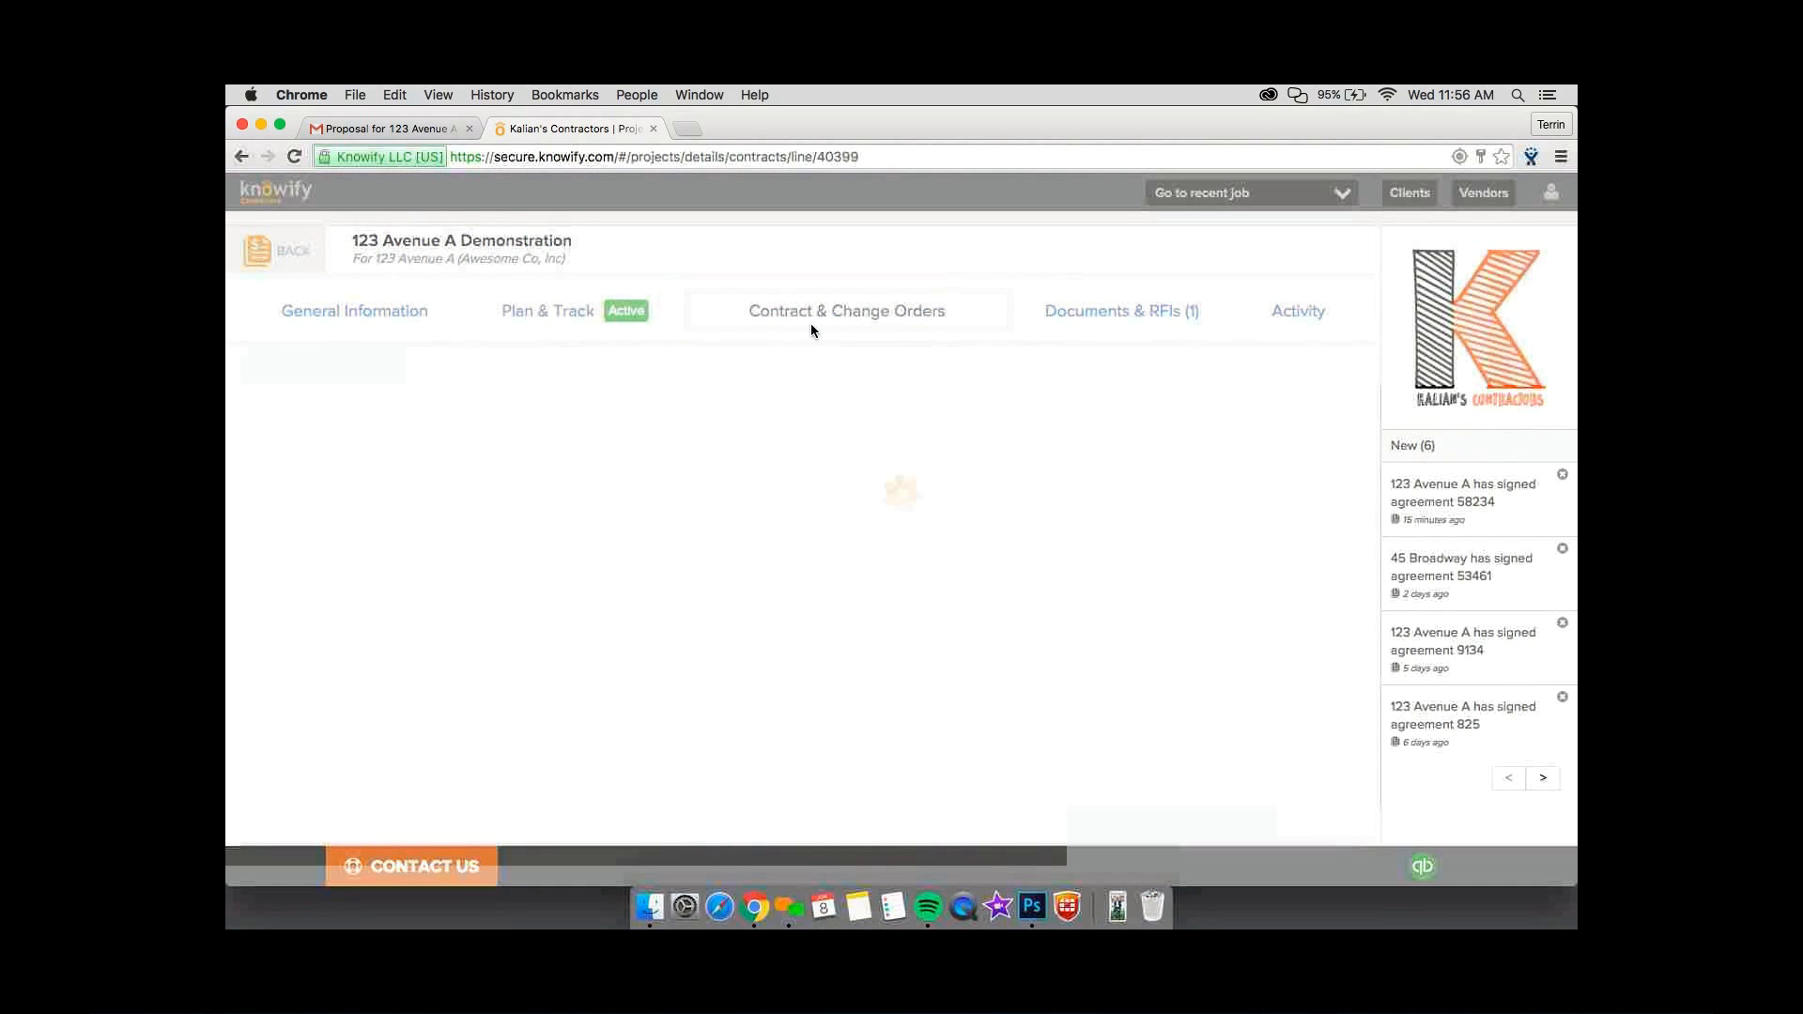
scroll(812, 329, down, 5)
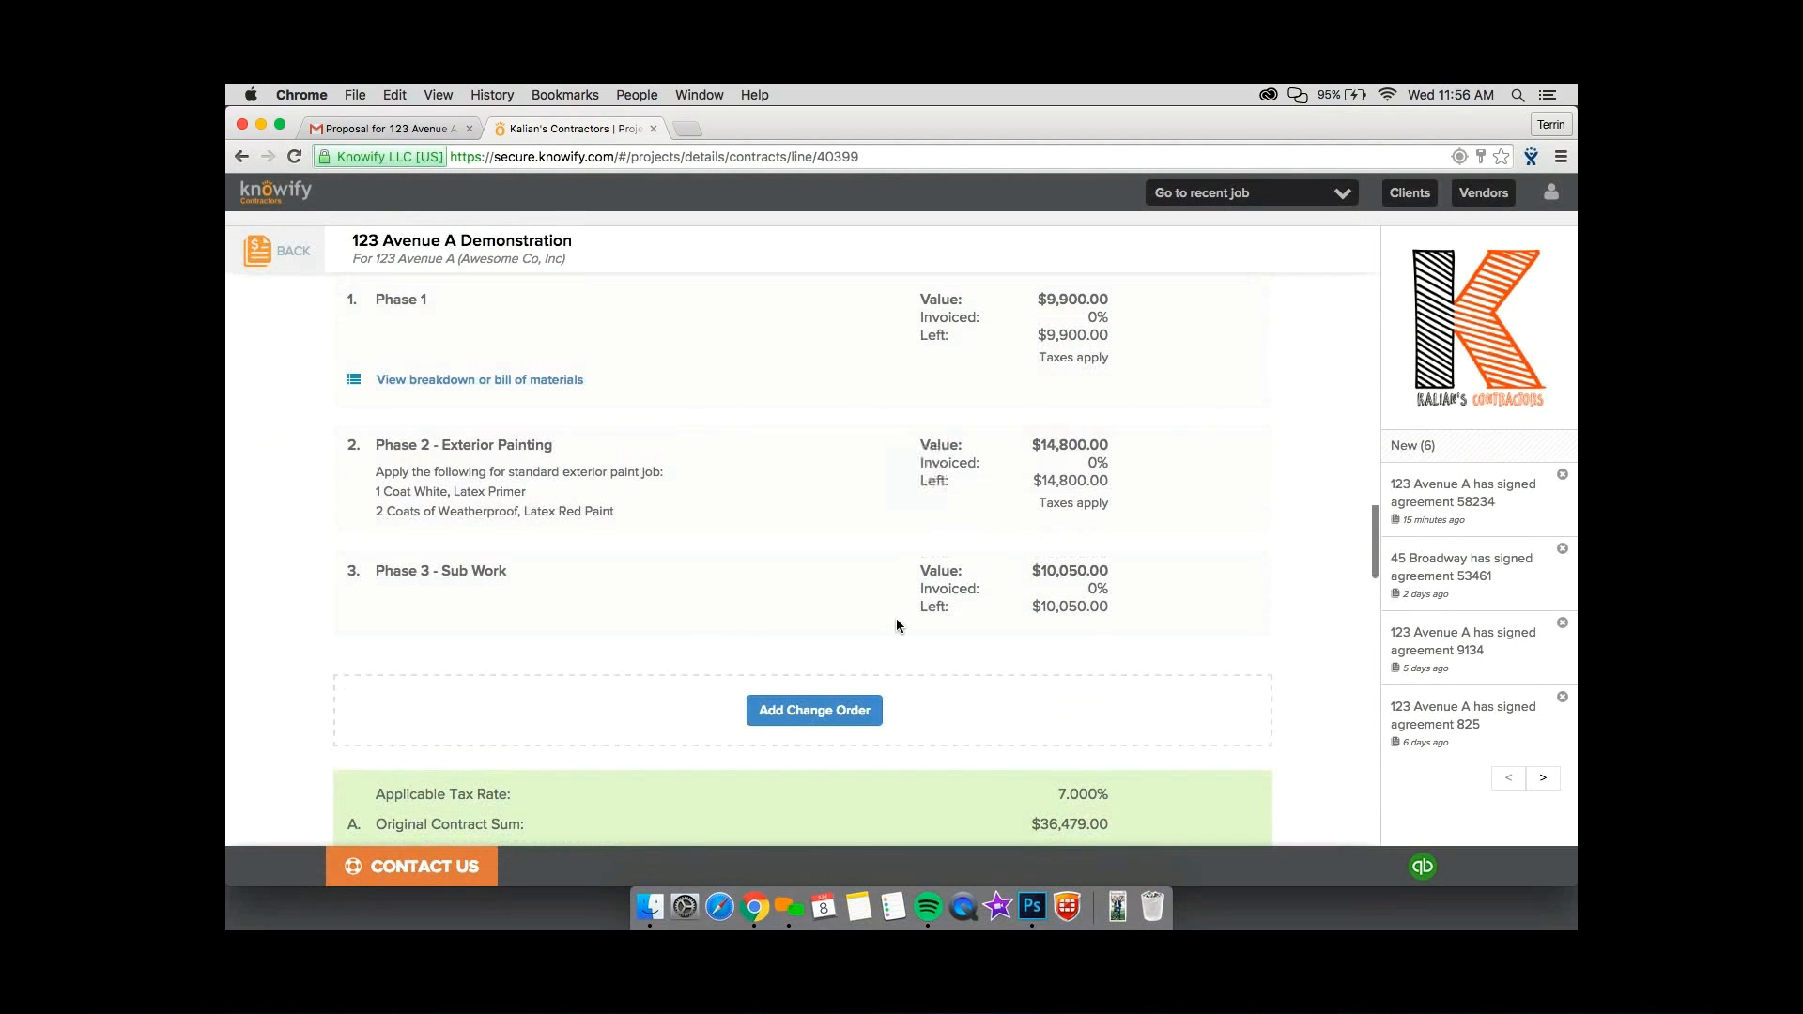
click(848, 712)
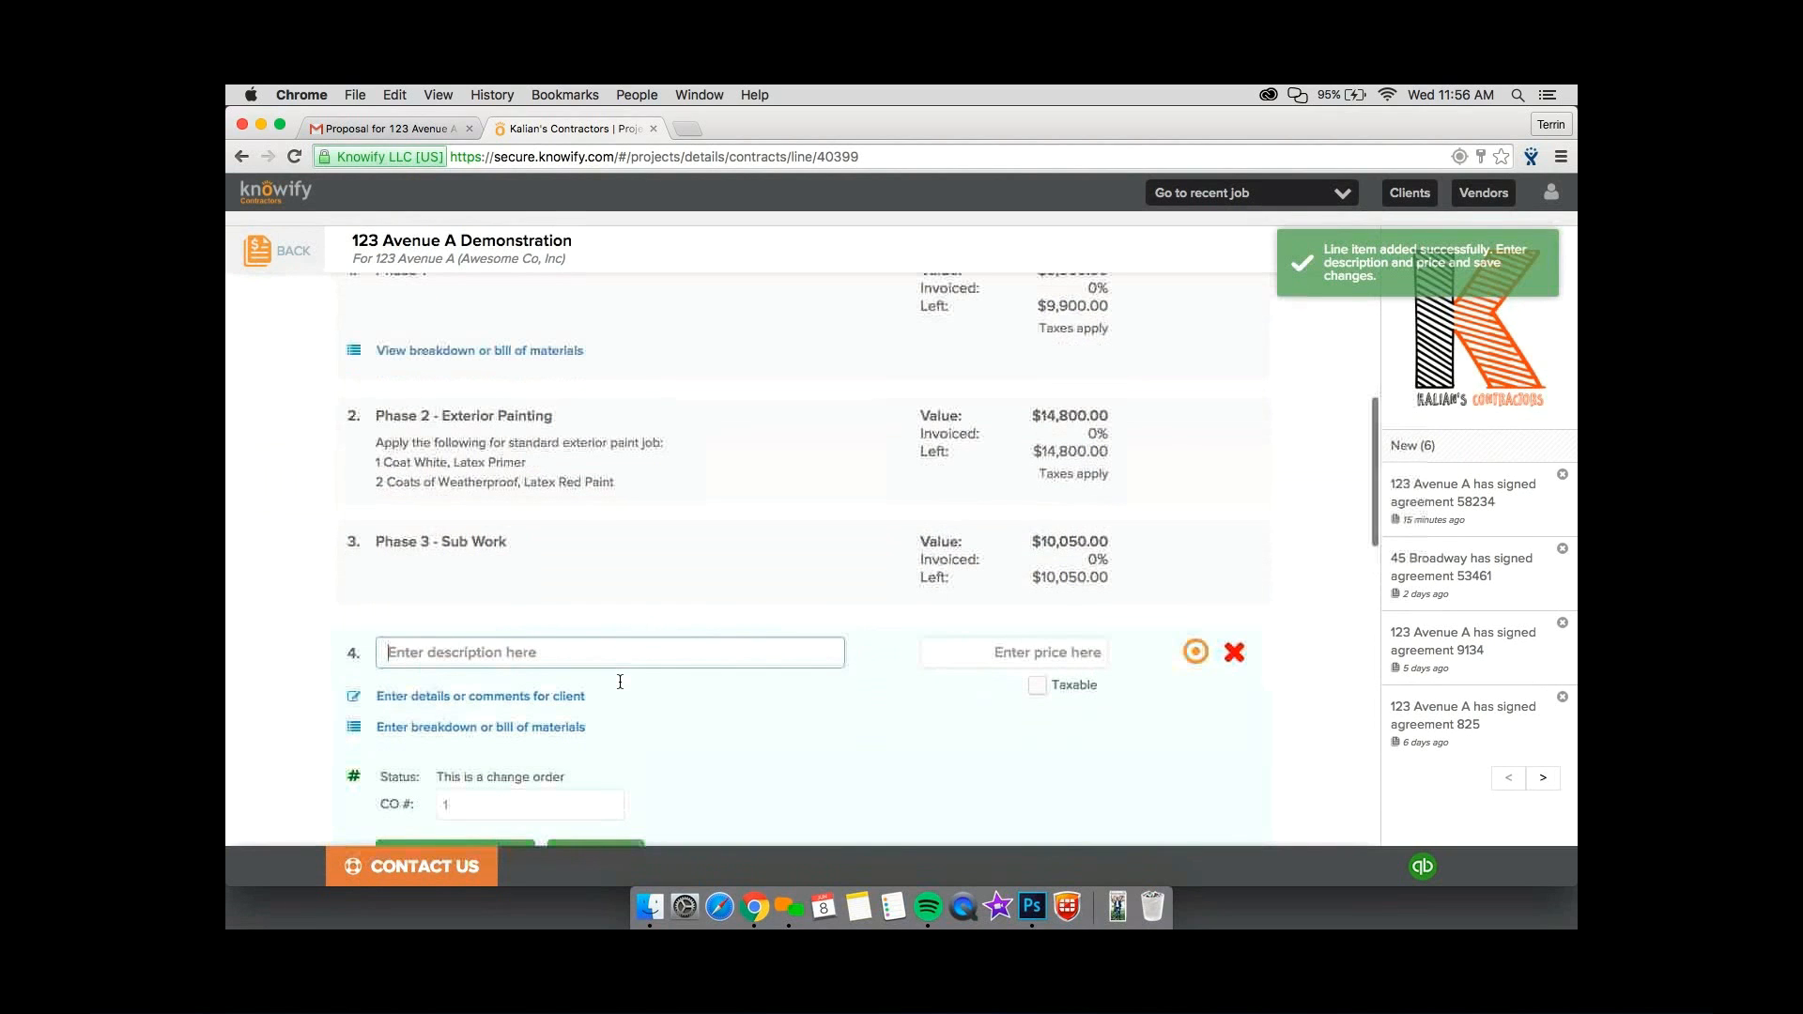
text(Chan)
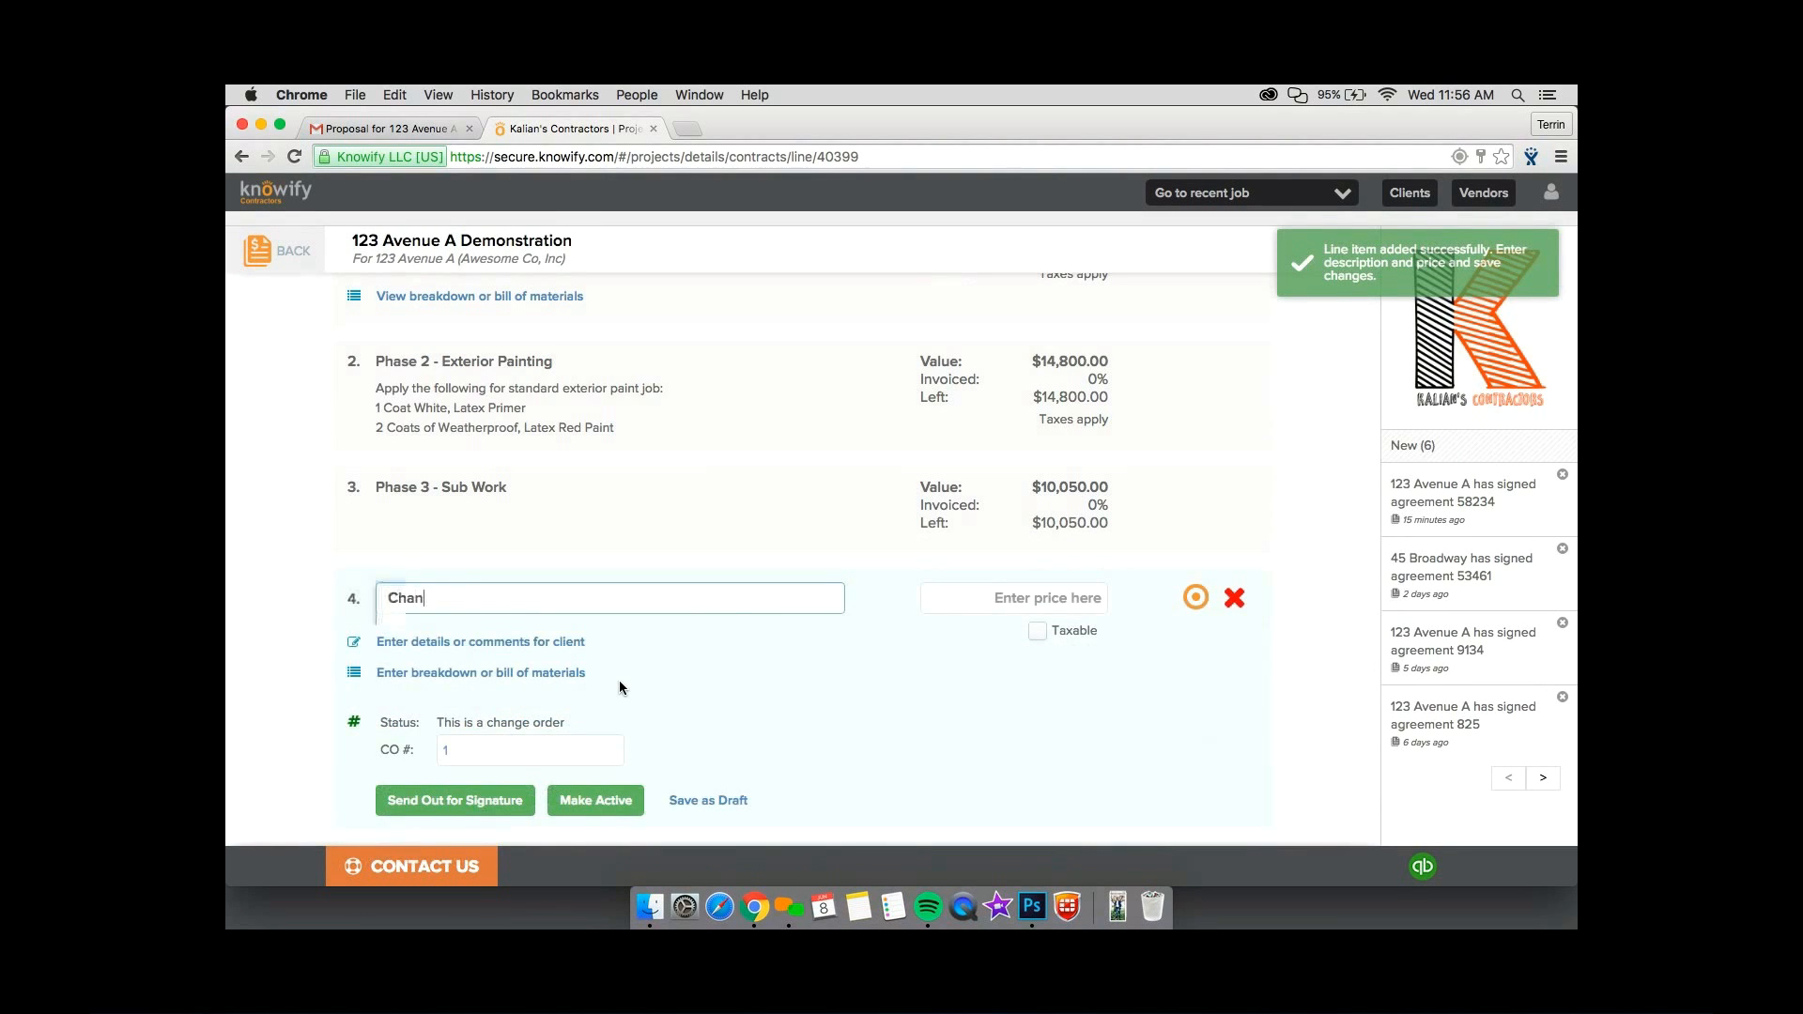
text(ge ORder)
key(BackSpace)
key(BackSpace)
key(BackSpace)
key(BackSpace)
key(BackSpace)
key(BackSpace)
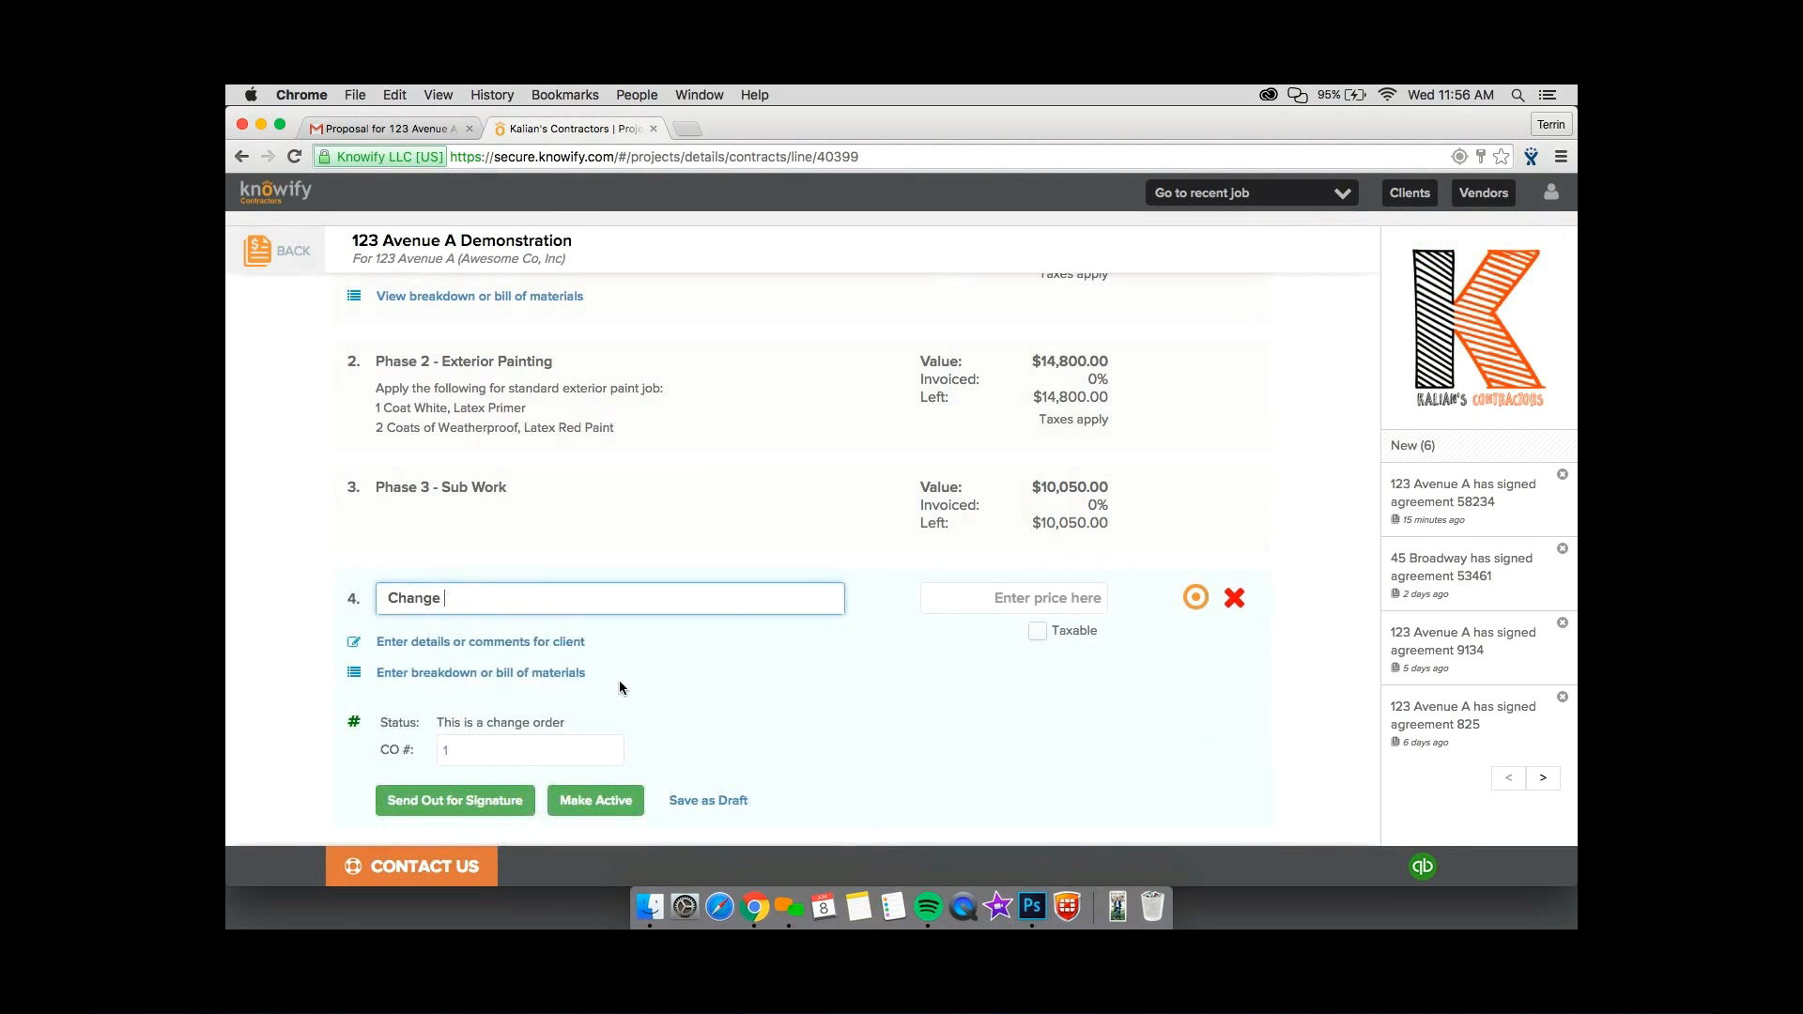
text(Order Exampl)
text(e)
key(Tab)
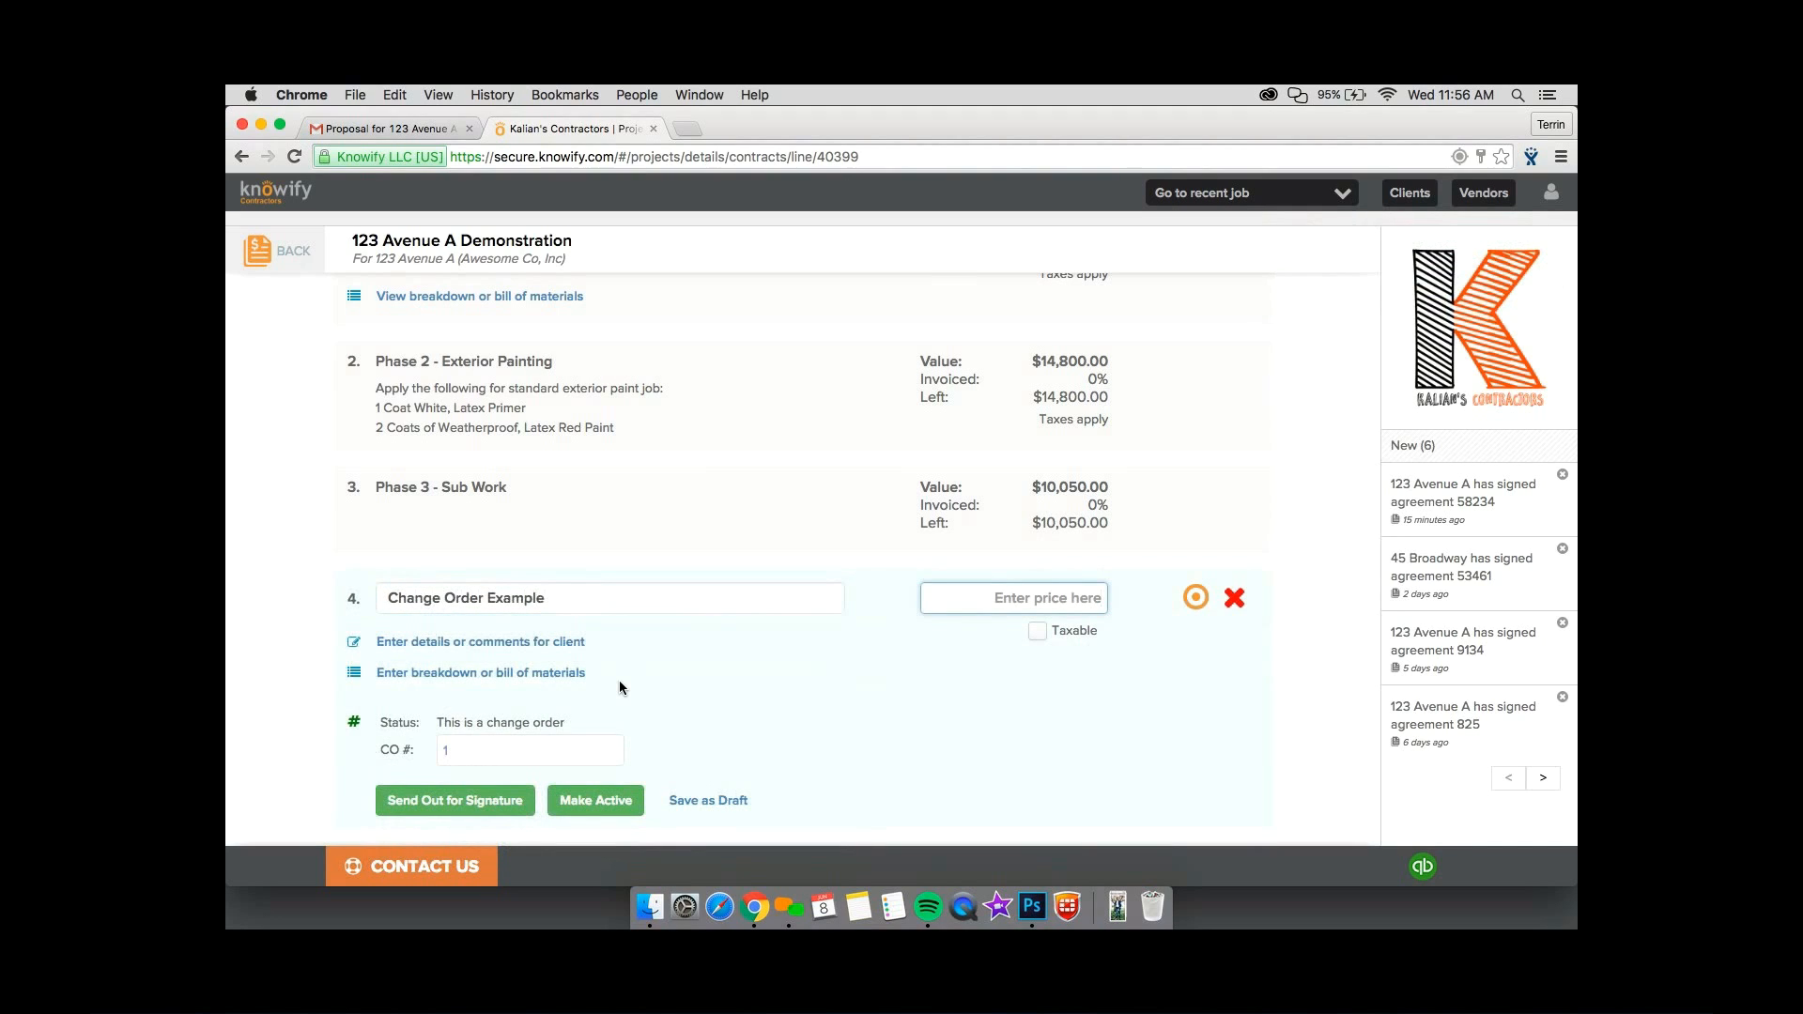
Price the Change Order Example line at $1,200.00 and make the change order active without sending it for signature.
text(1200)
key(Tab)
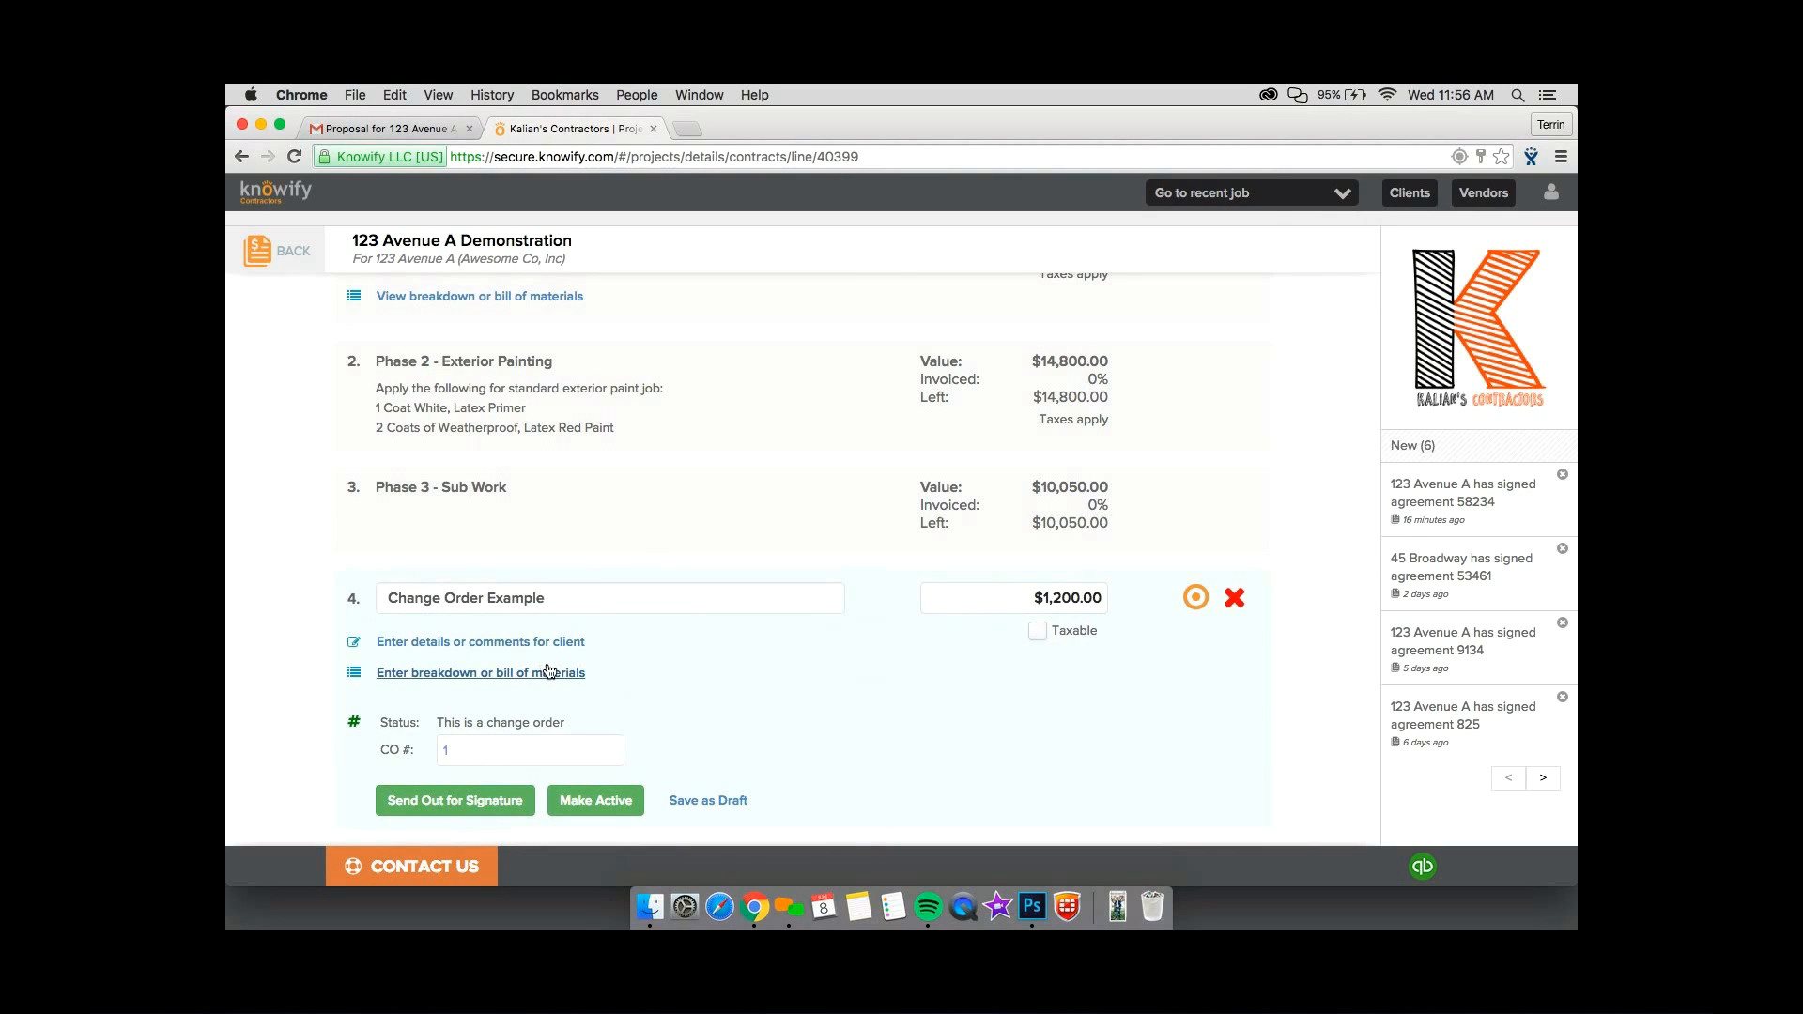
scroll(549, 671, down, 2)
scroll(549, 672, down, 4)
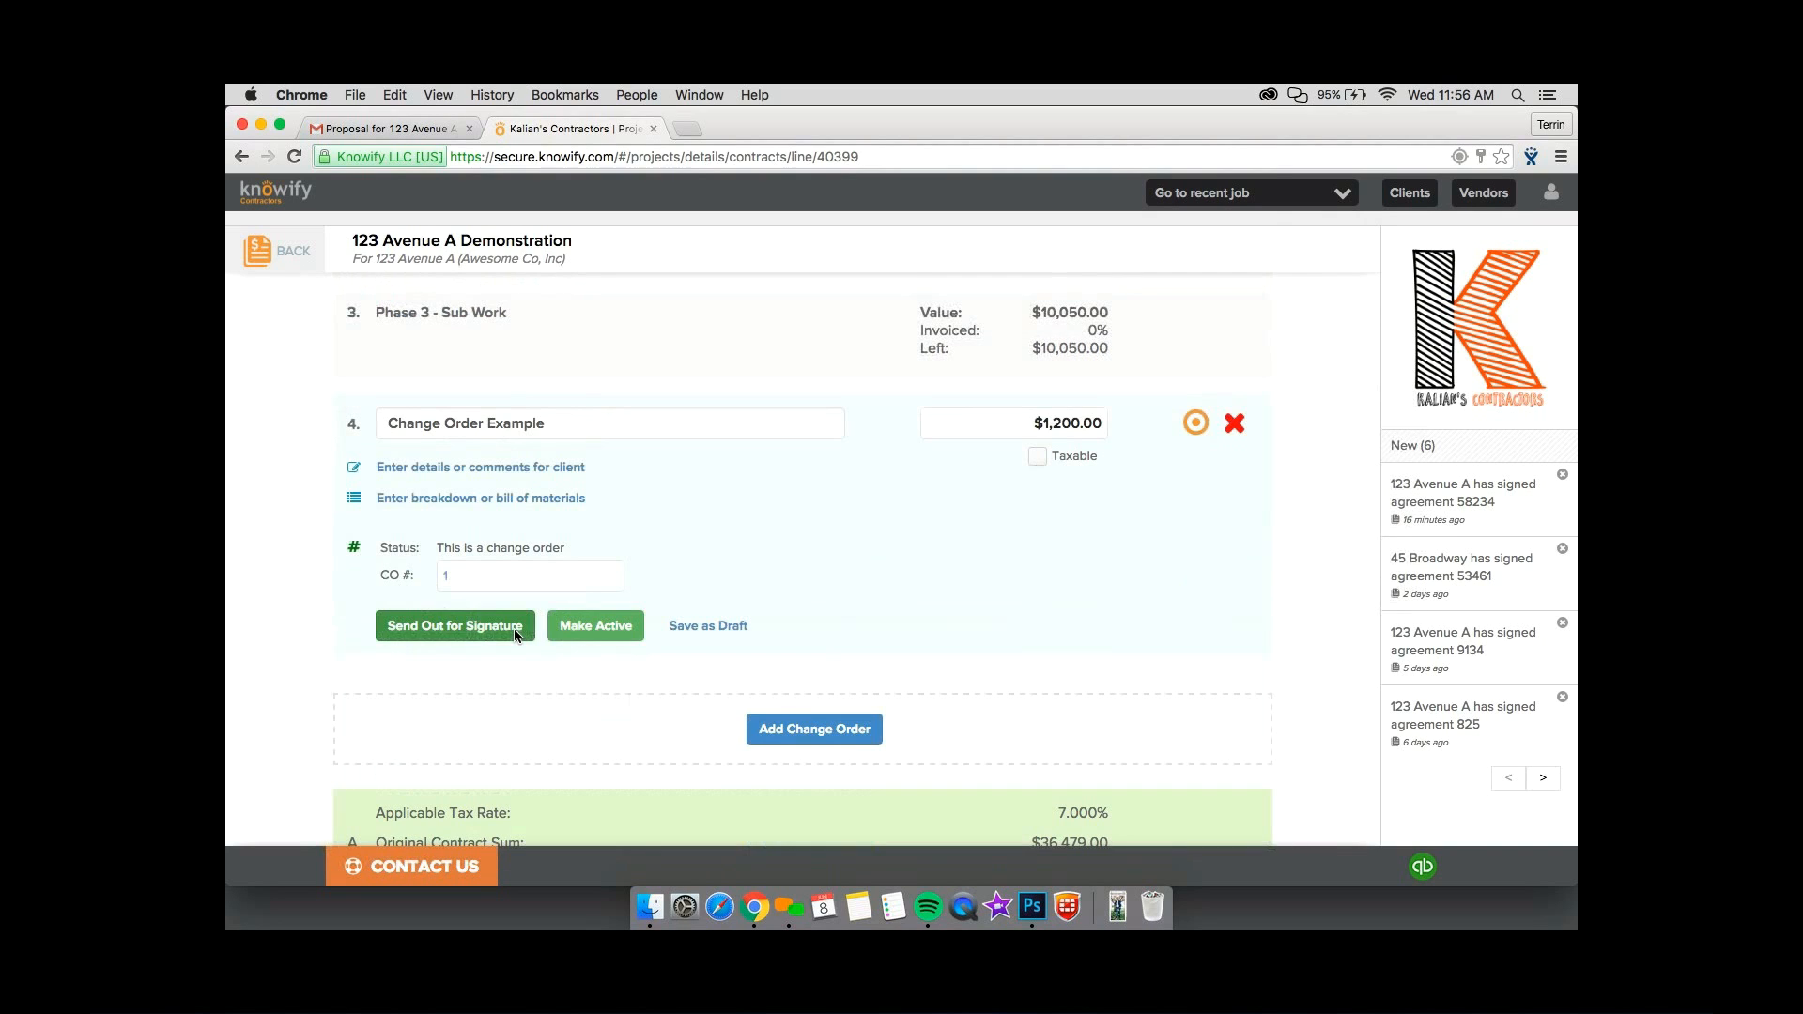
click(591, 628)
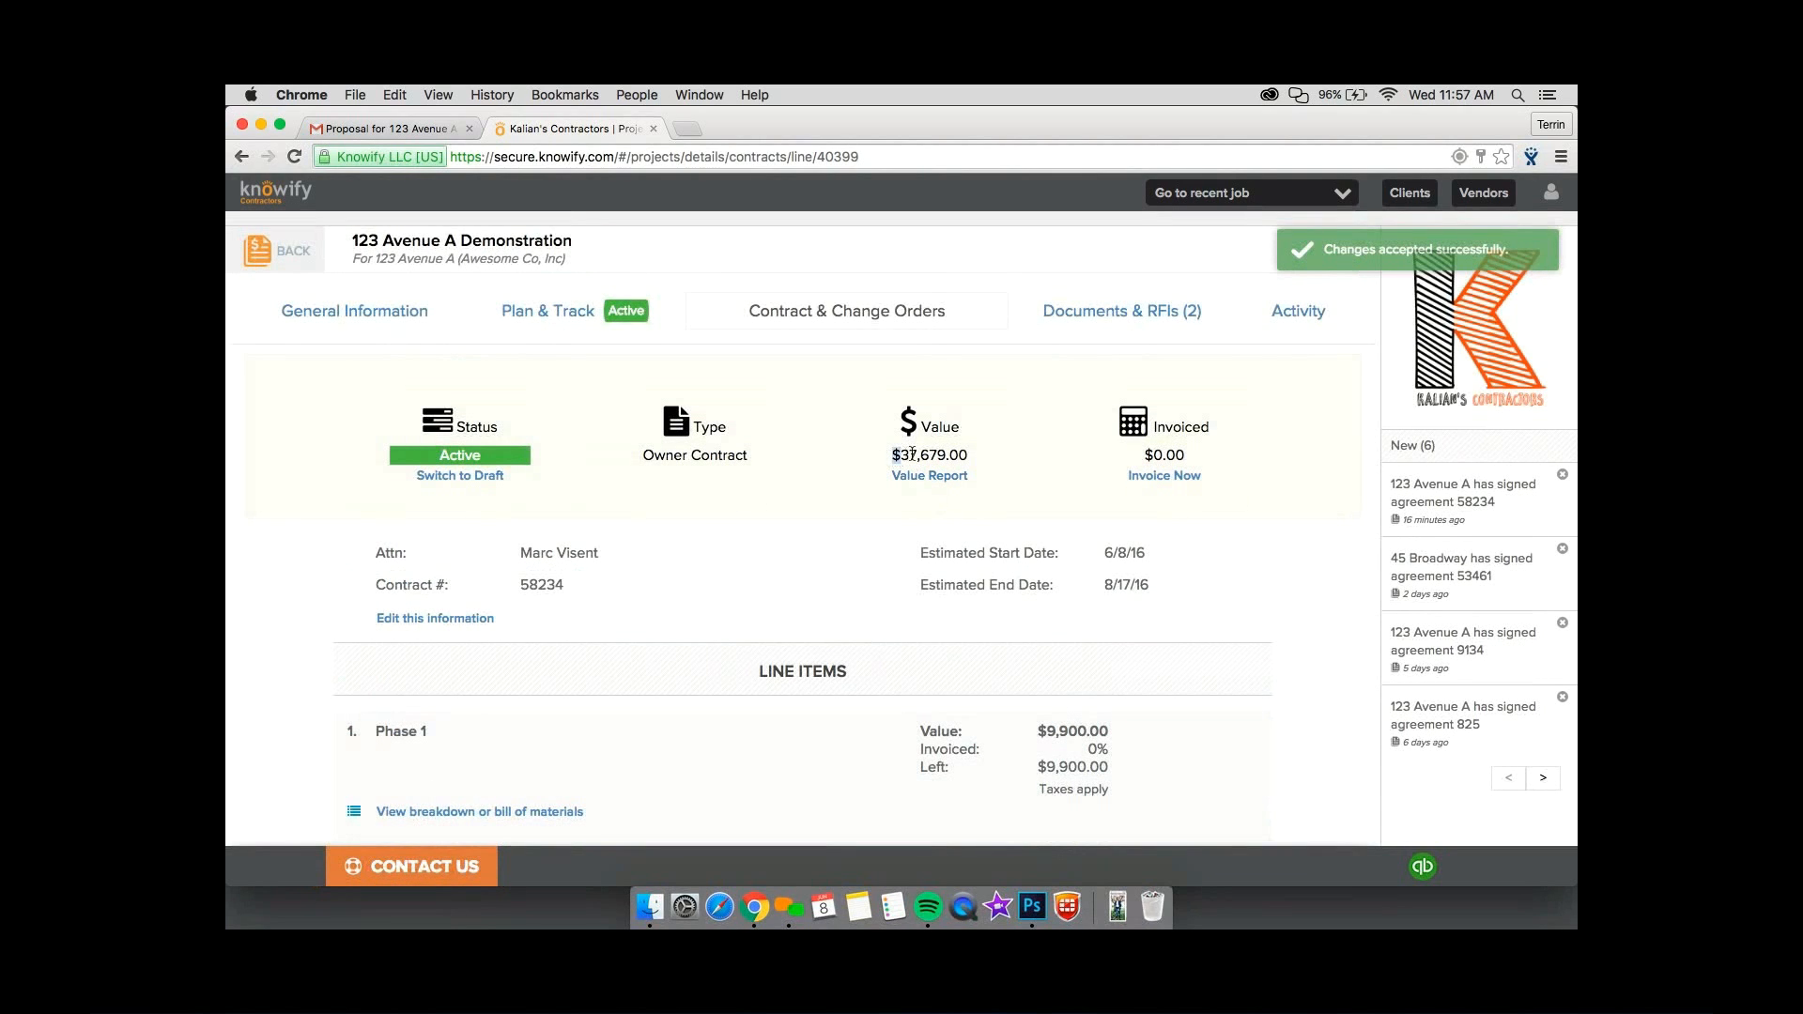
Check the contract's updated value and start a progress invoice for the job.
drag(912, 453, 964, 453)
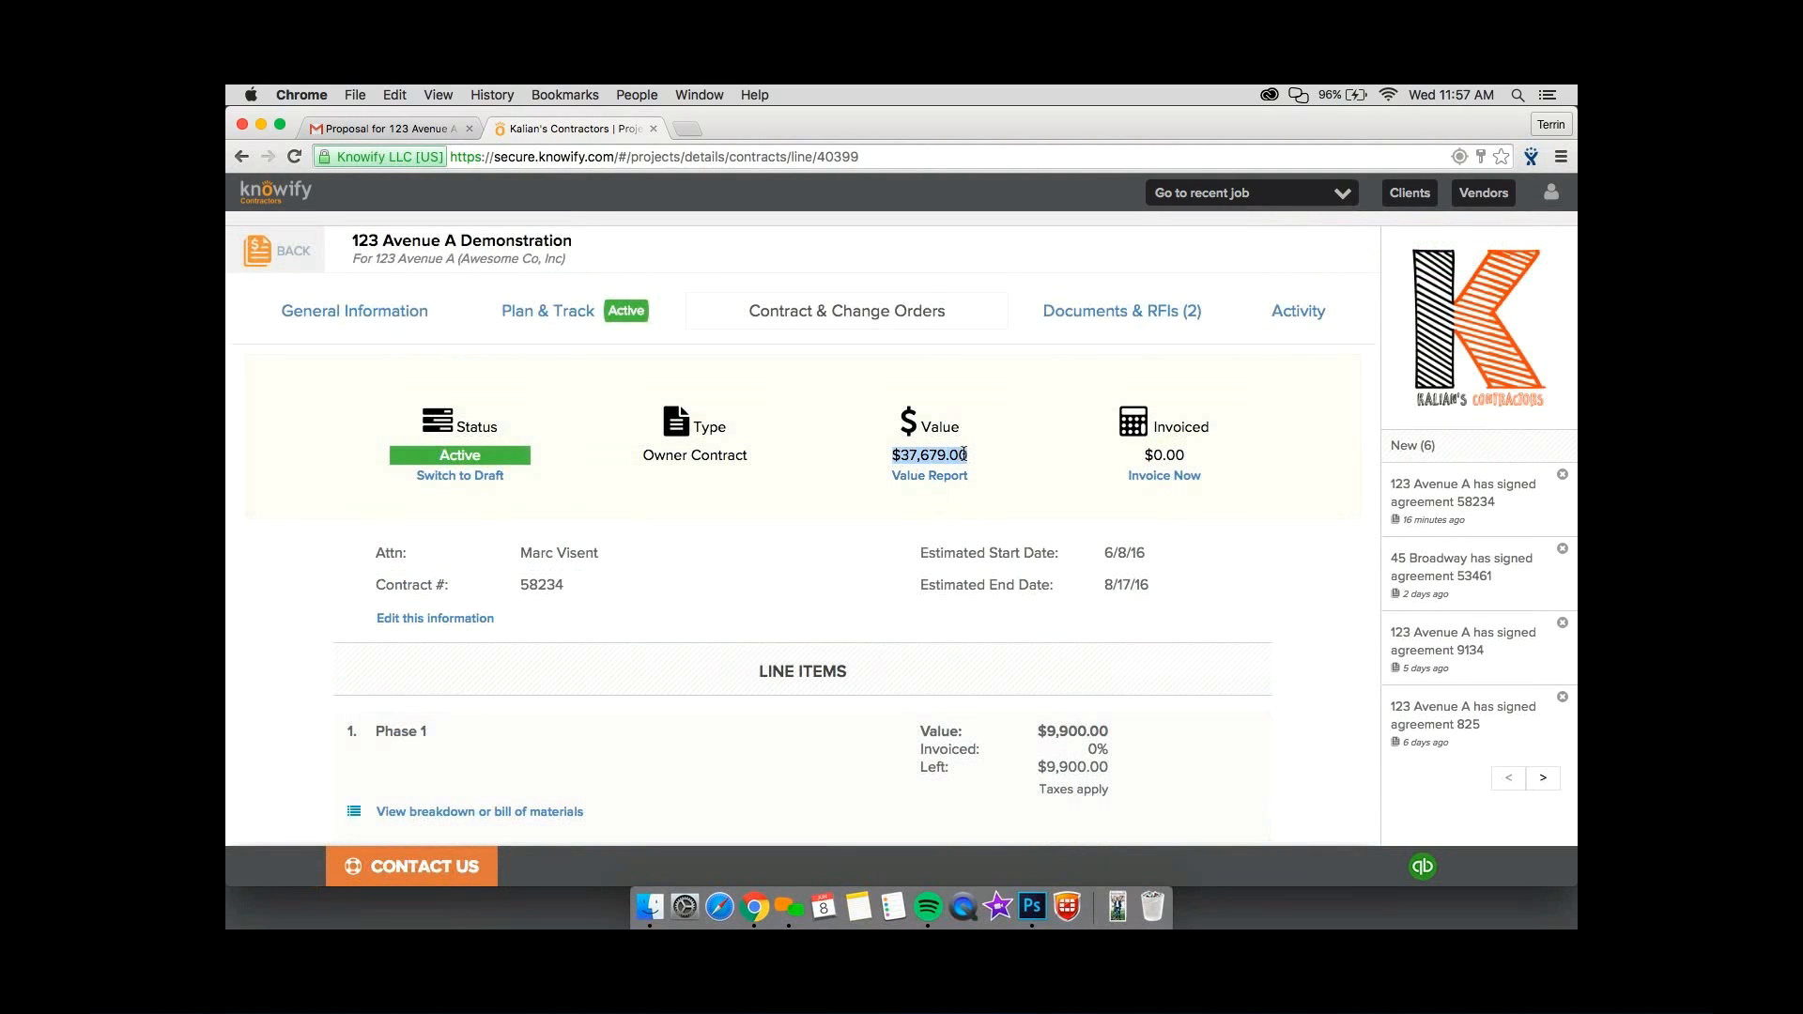
click(1181, 476)
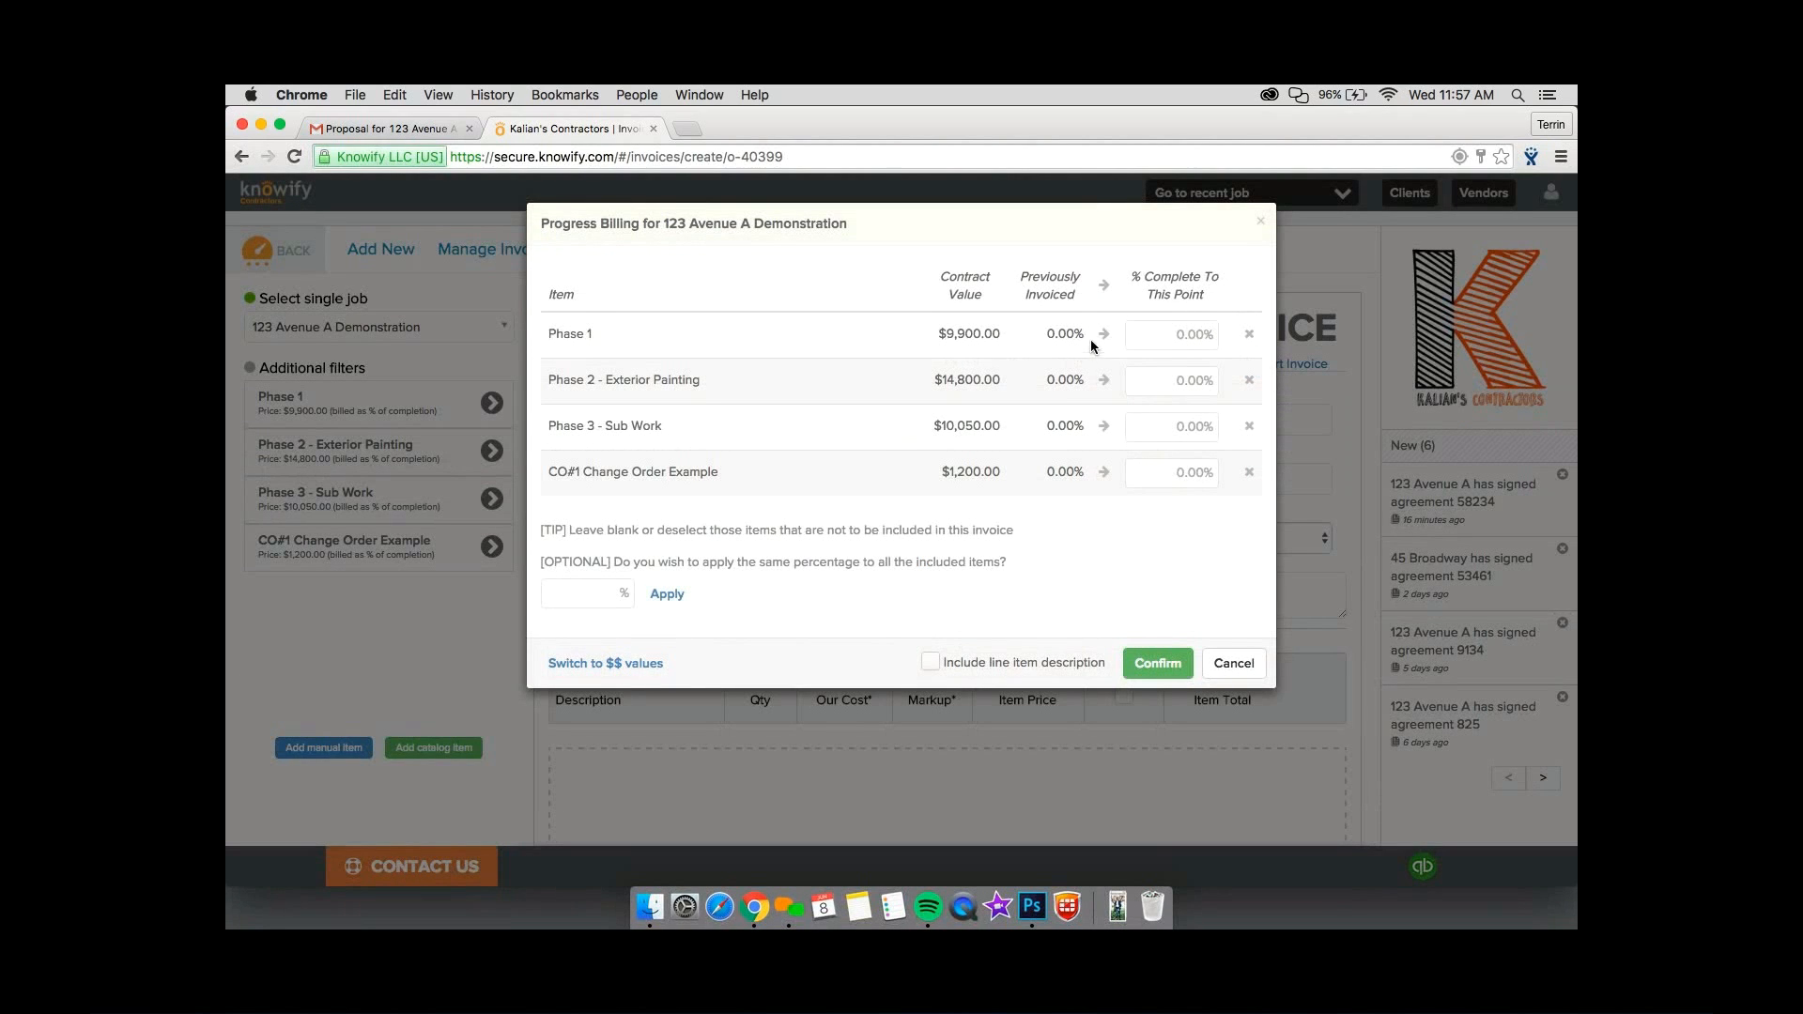
Set the completion to 100% for Phase 1, 50% for Phase 3 - Sub Work and 100% for the change order.
click(1105, 336)
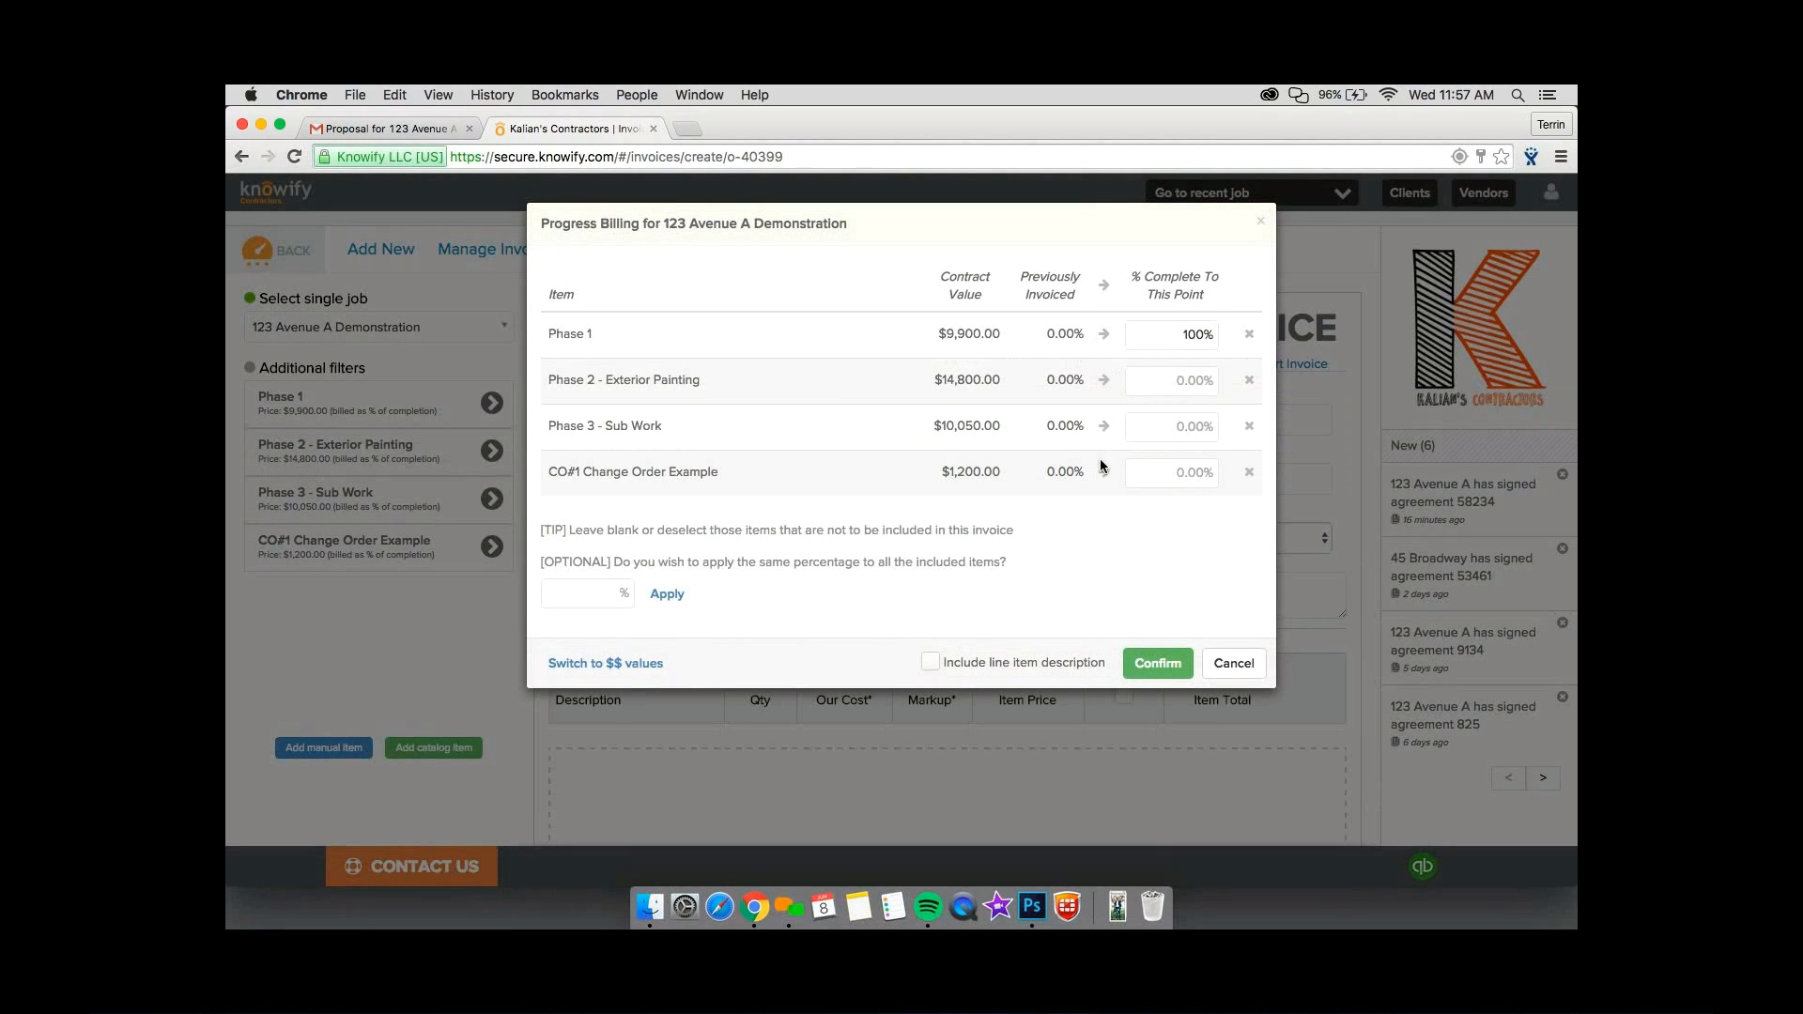
click(1177, 431)
text(50)
click(1149, 475)
click(1104, 472)
Apply 25% completion to all progress billing items, compare the dollar-value entry mode, and confirm the billing by percentage.
click(617, 599)
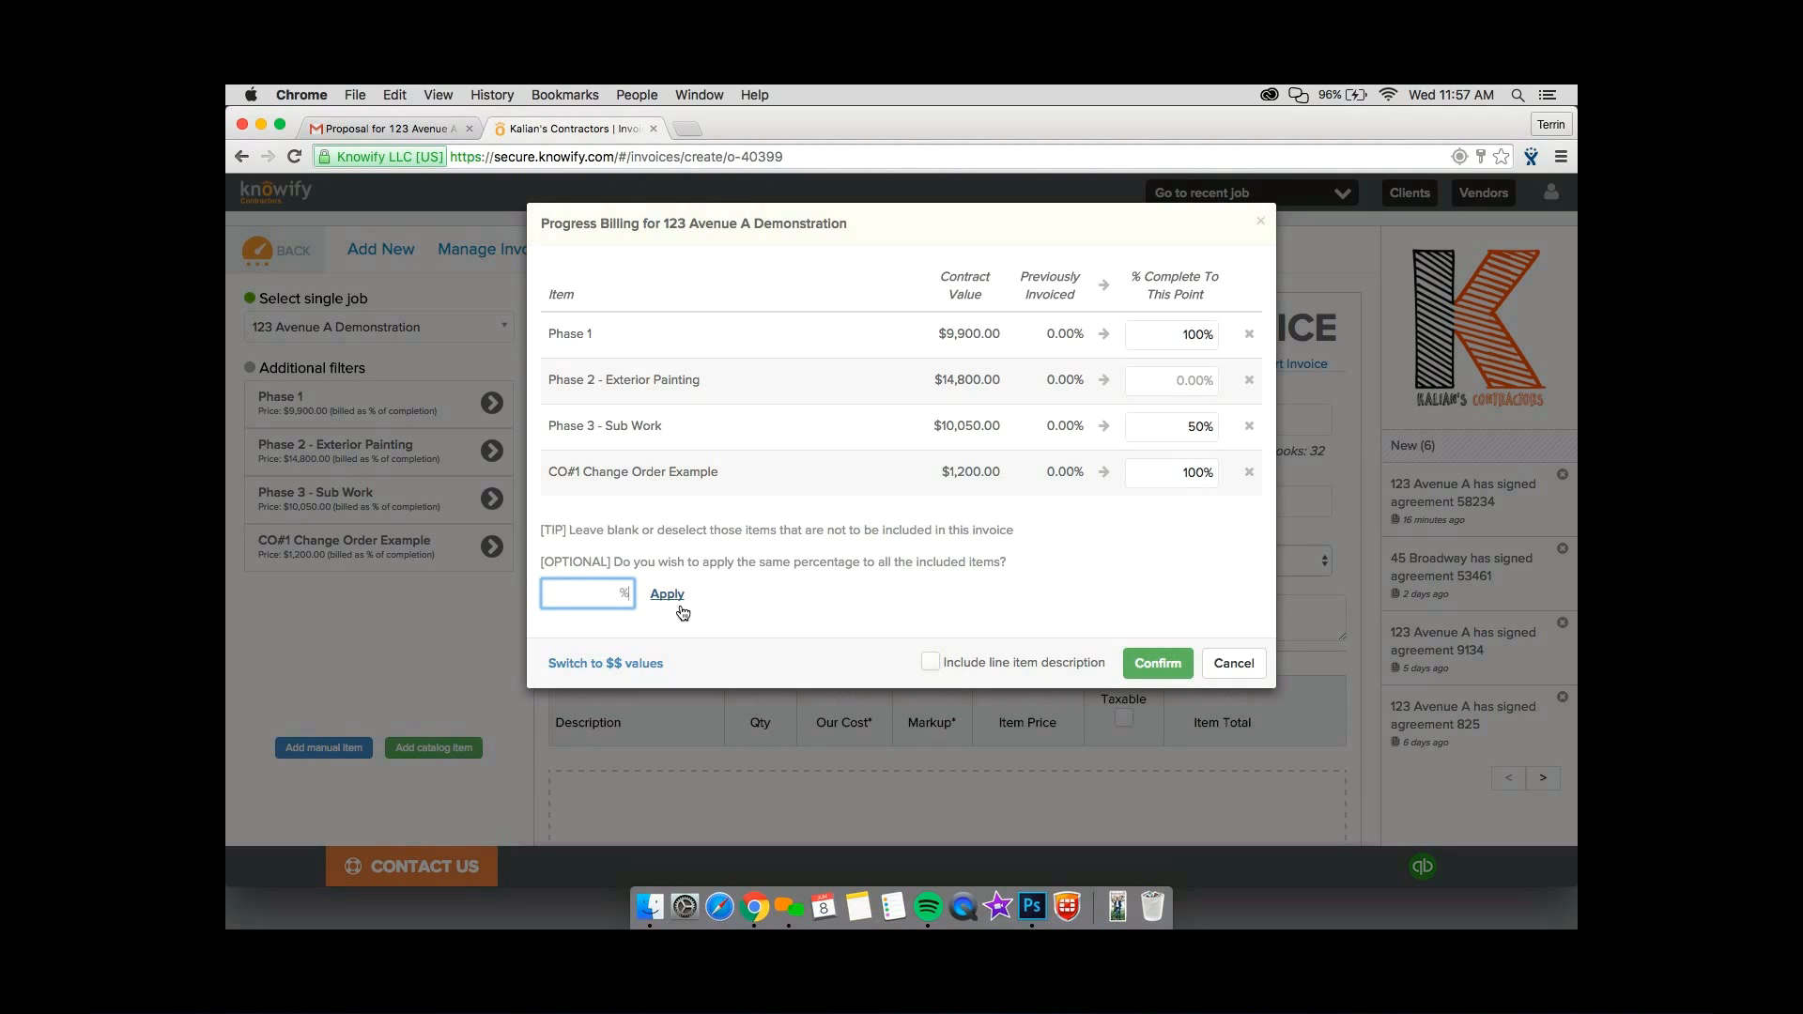
text(25)
click(673, 606)
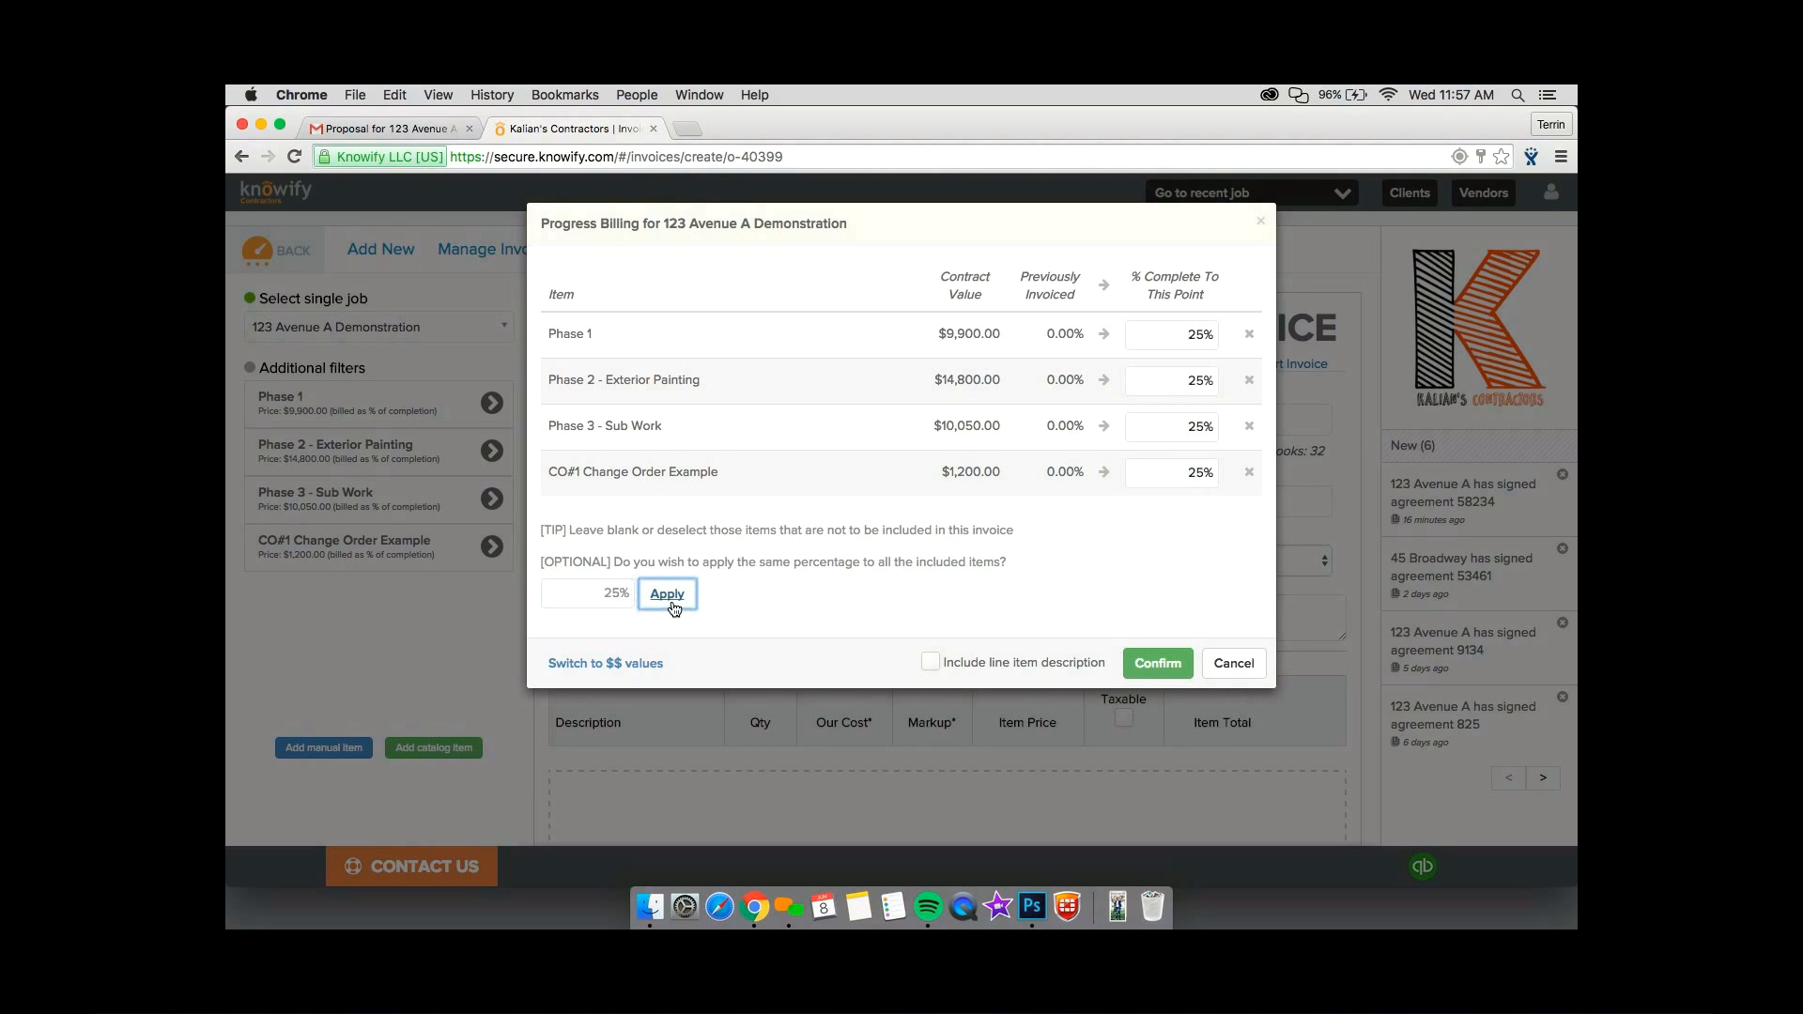
click(695, 547)
click(611, 663)
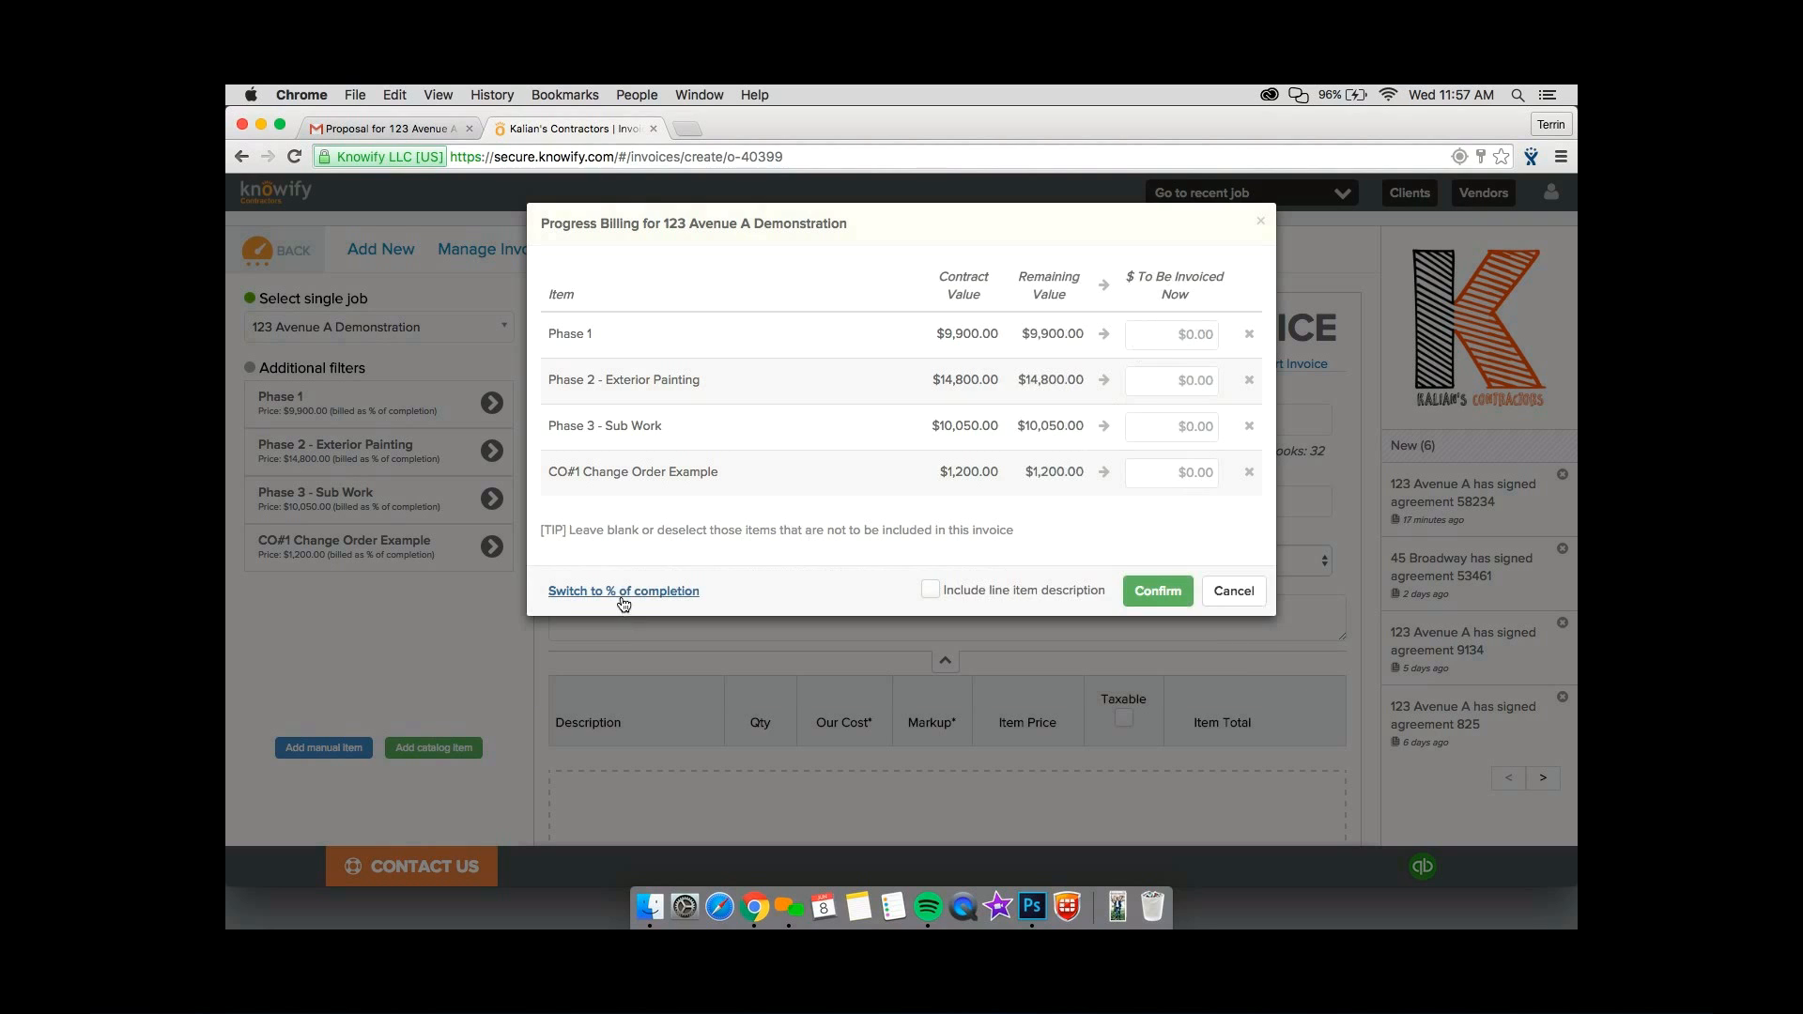
click(625, 592)
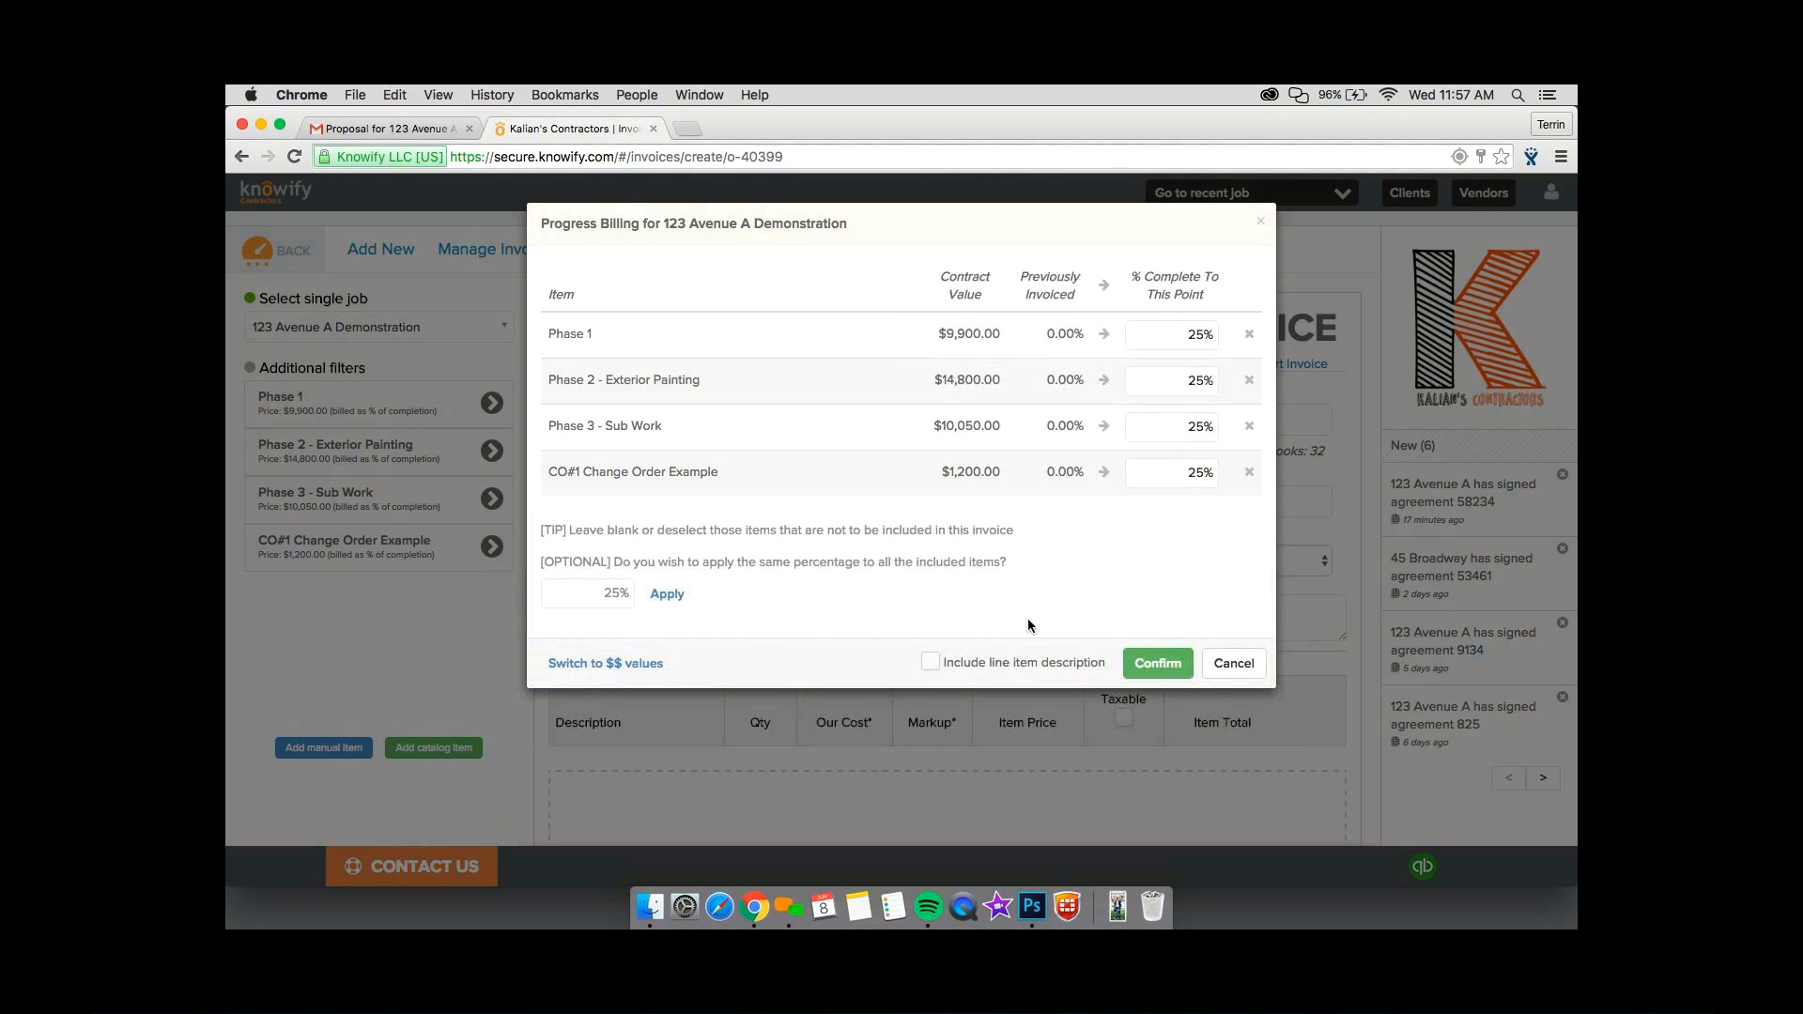
click(1136, 663)
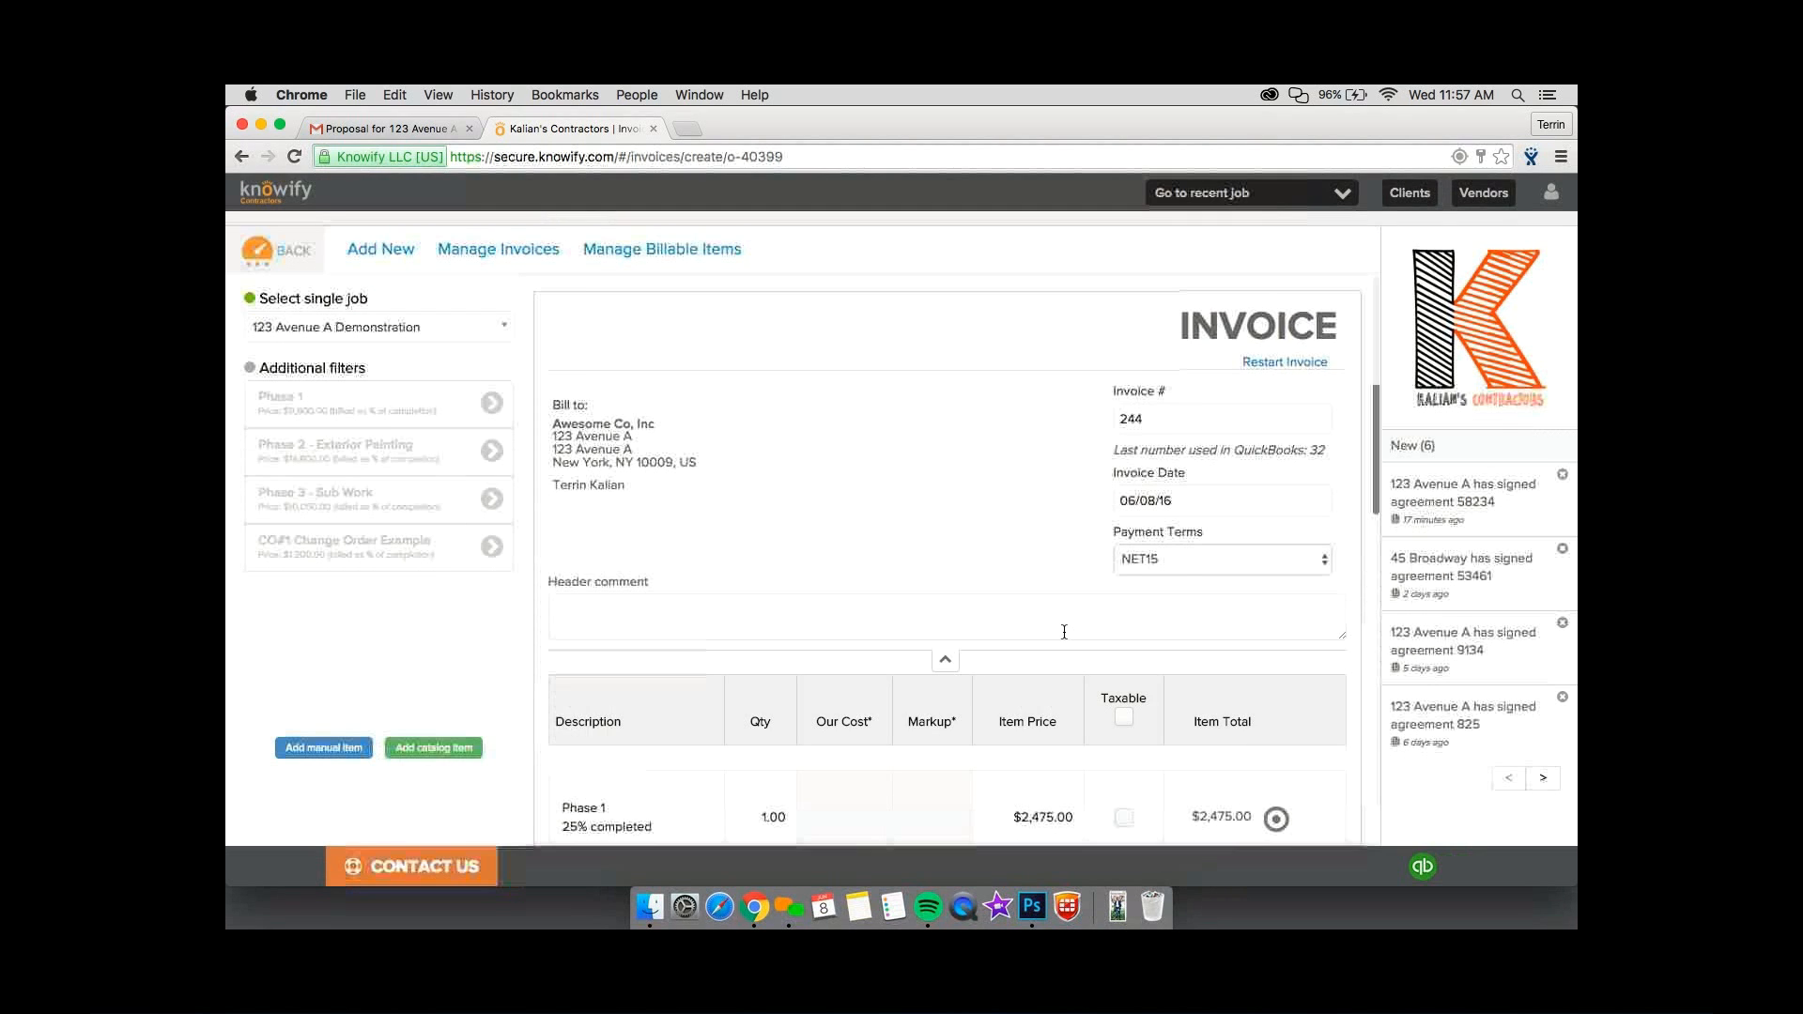
Group the three phase lines and the change order line on the invoice and describe the group as Initial Deposit.
scroll(1283, 509, down, 5)
click(1275, 511)
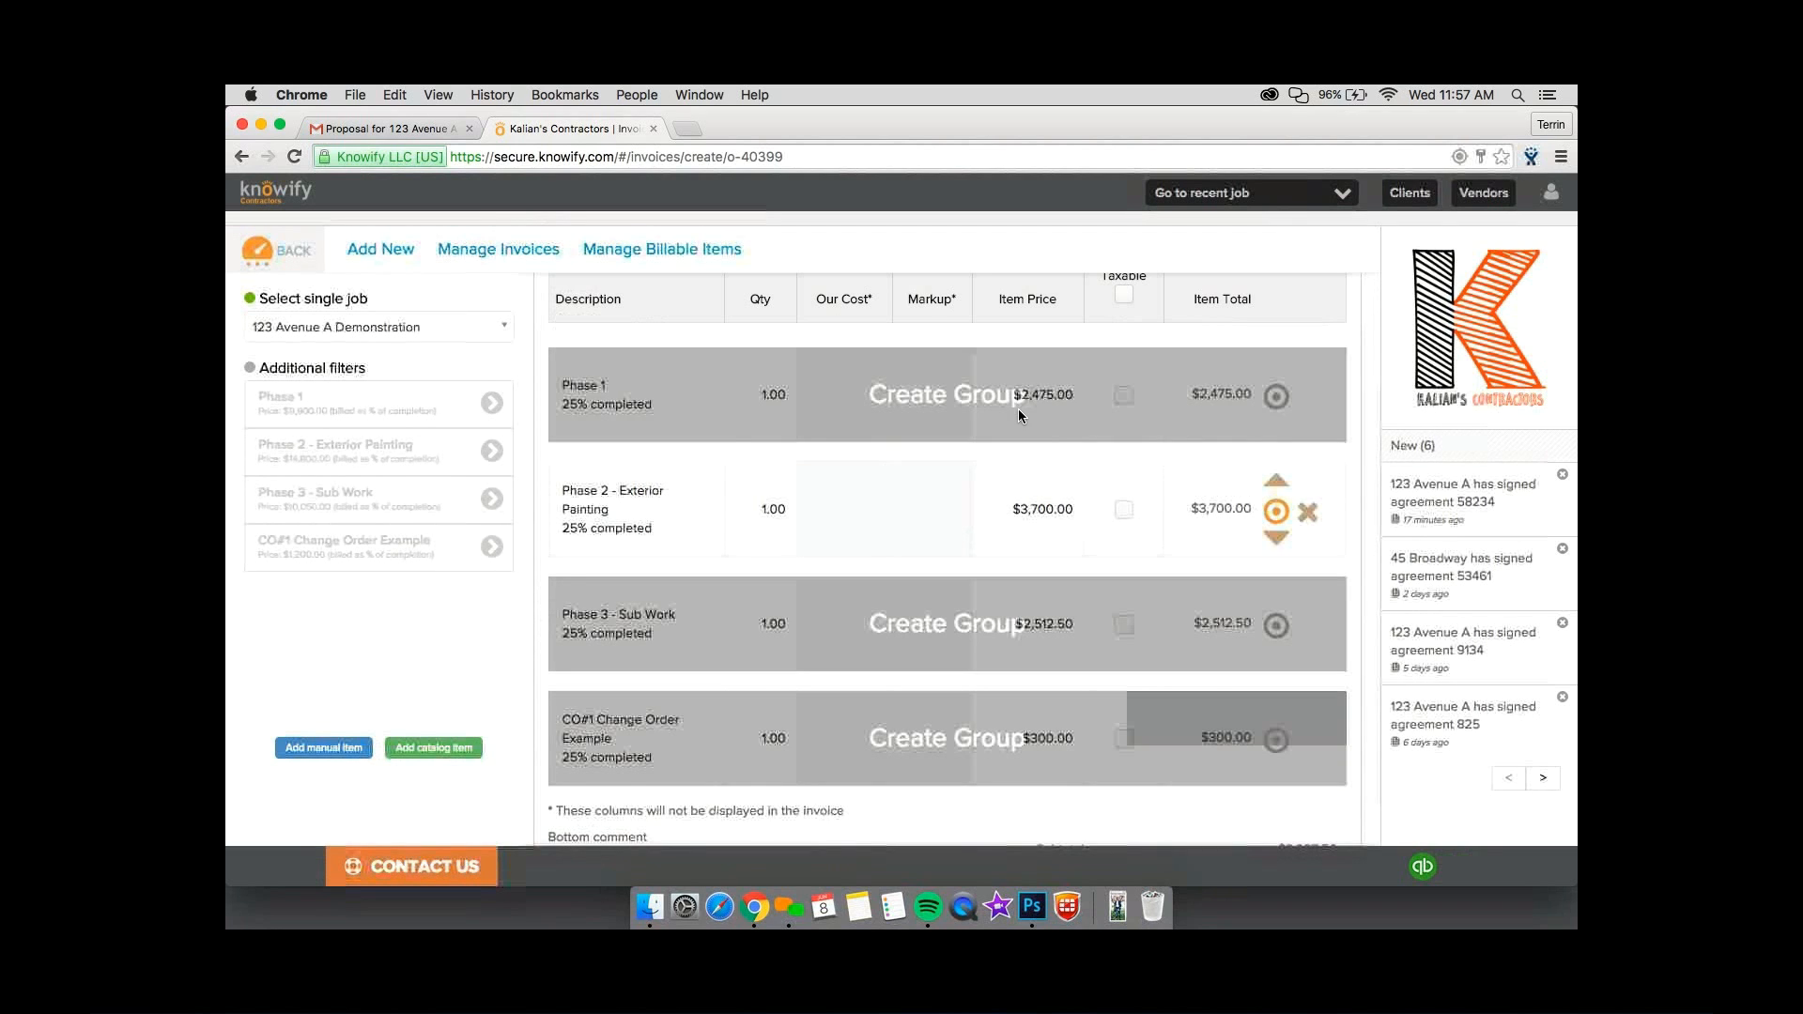
click(1019, 409)
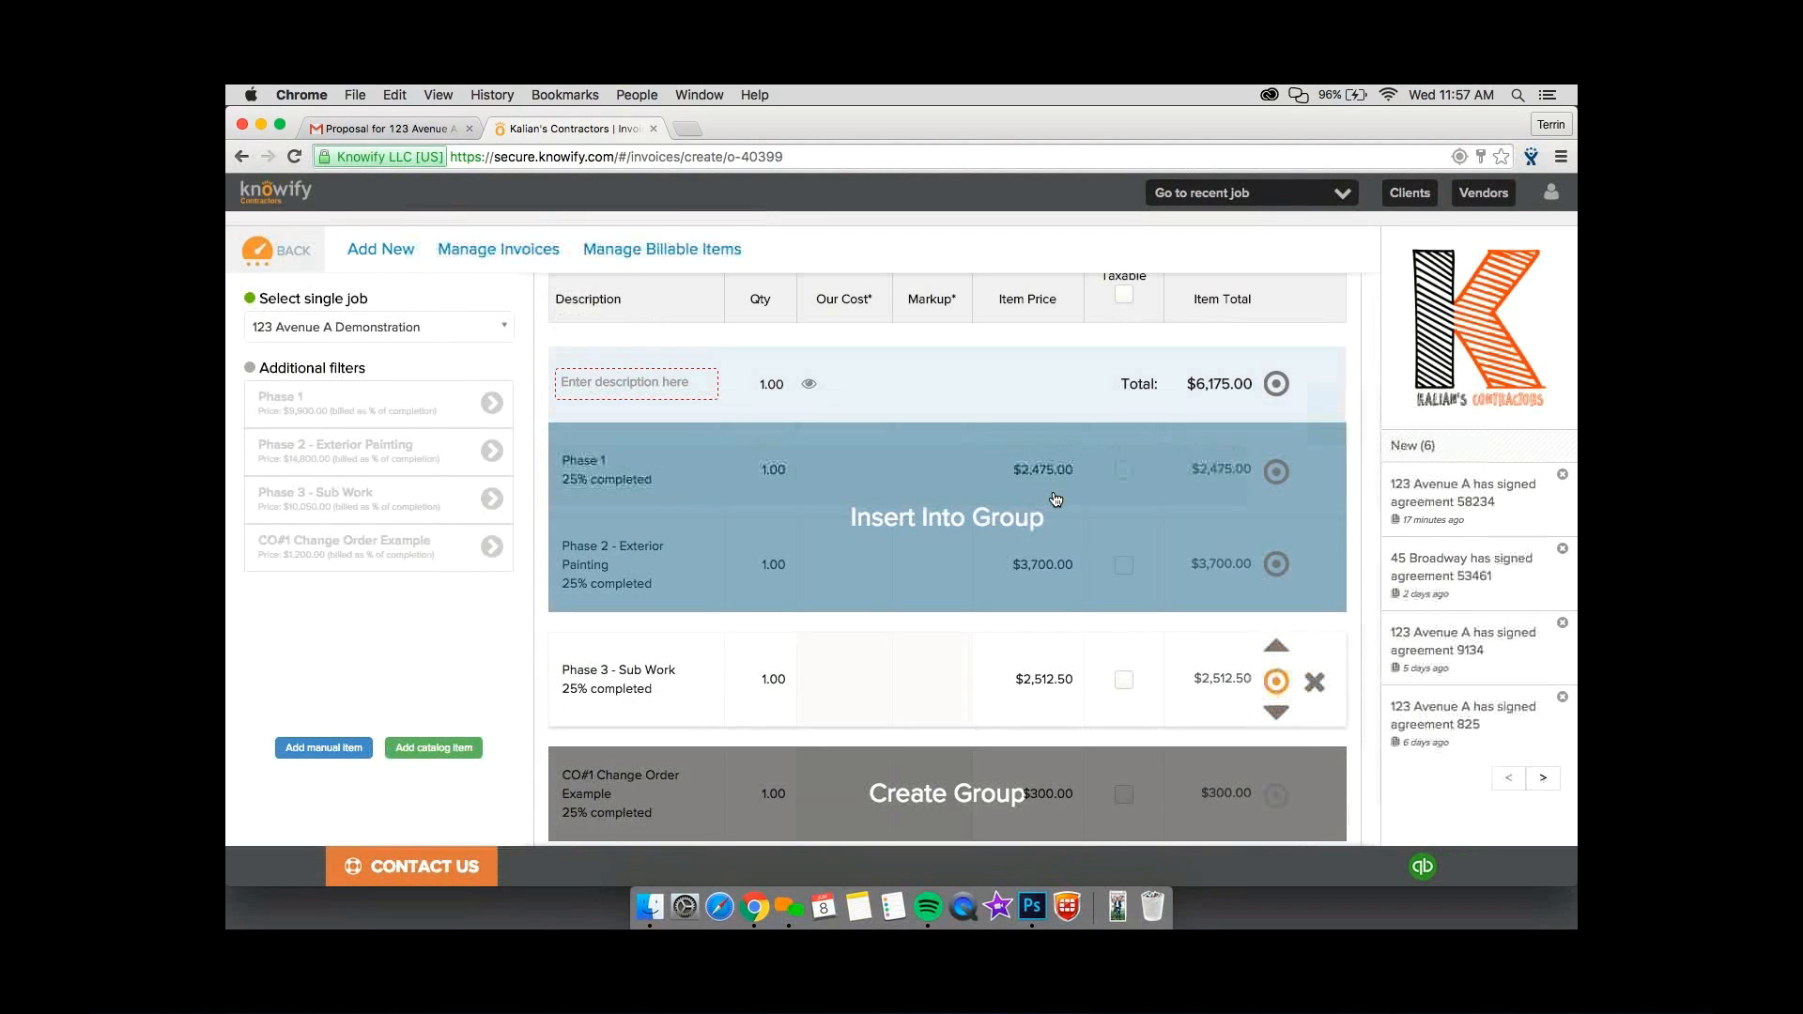
click(1056, 500)
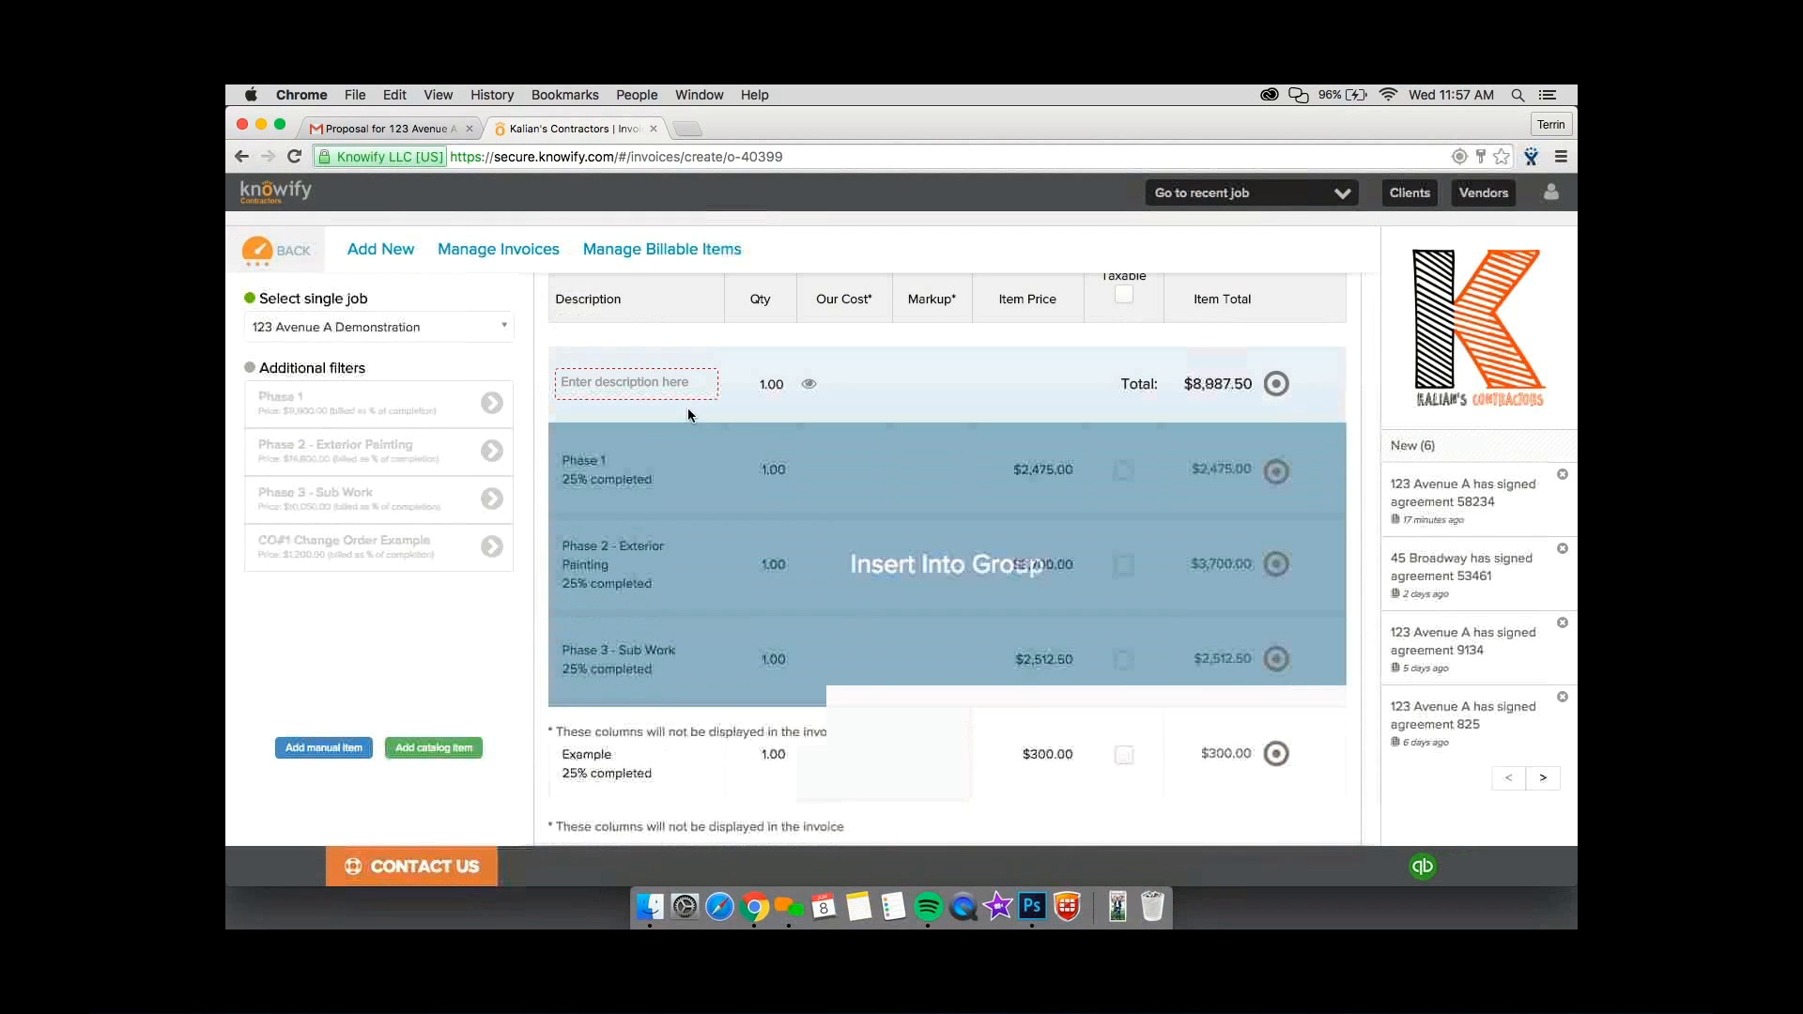
click(658, 385)
text(Initial De)
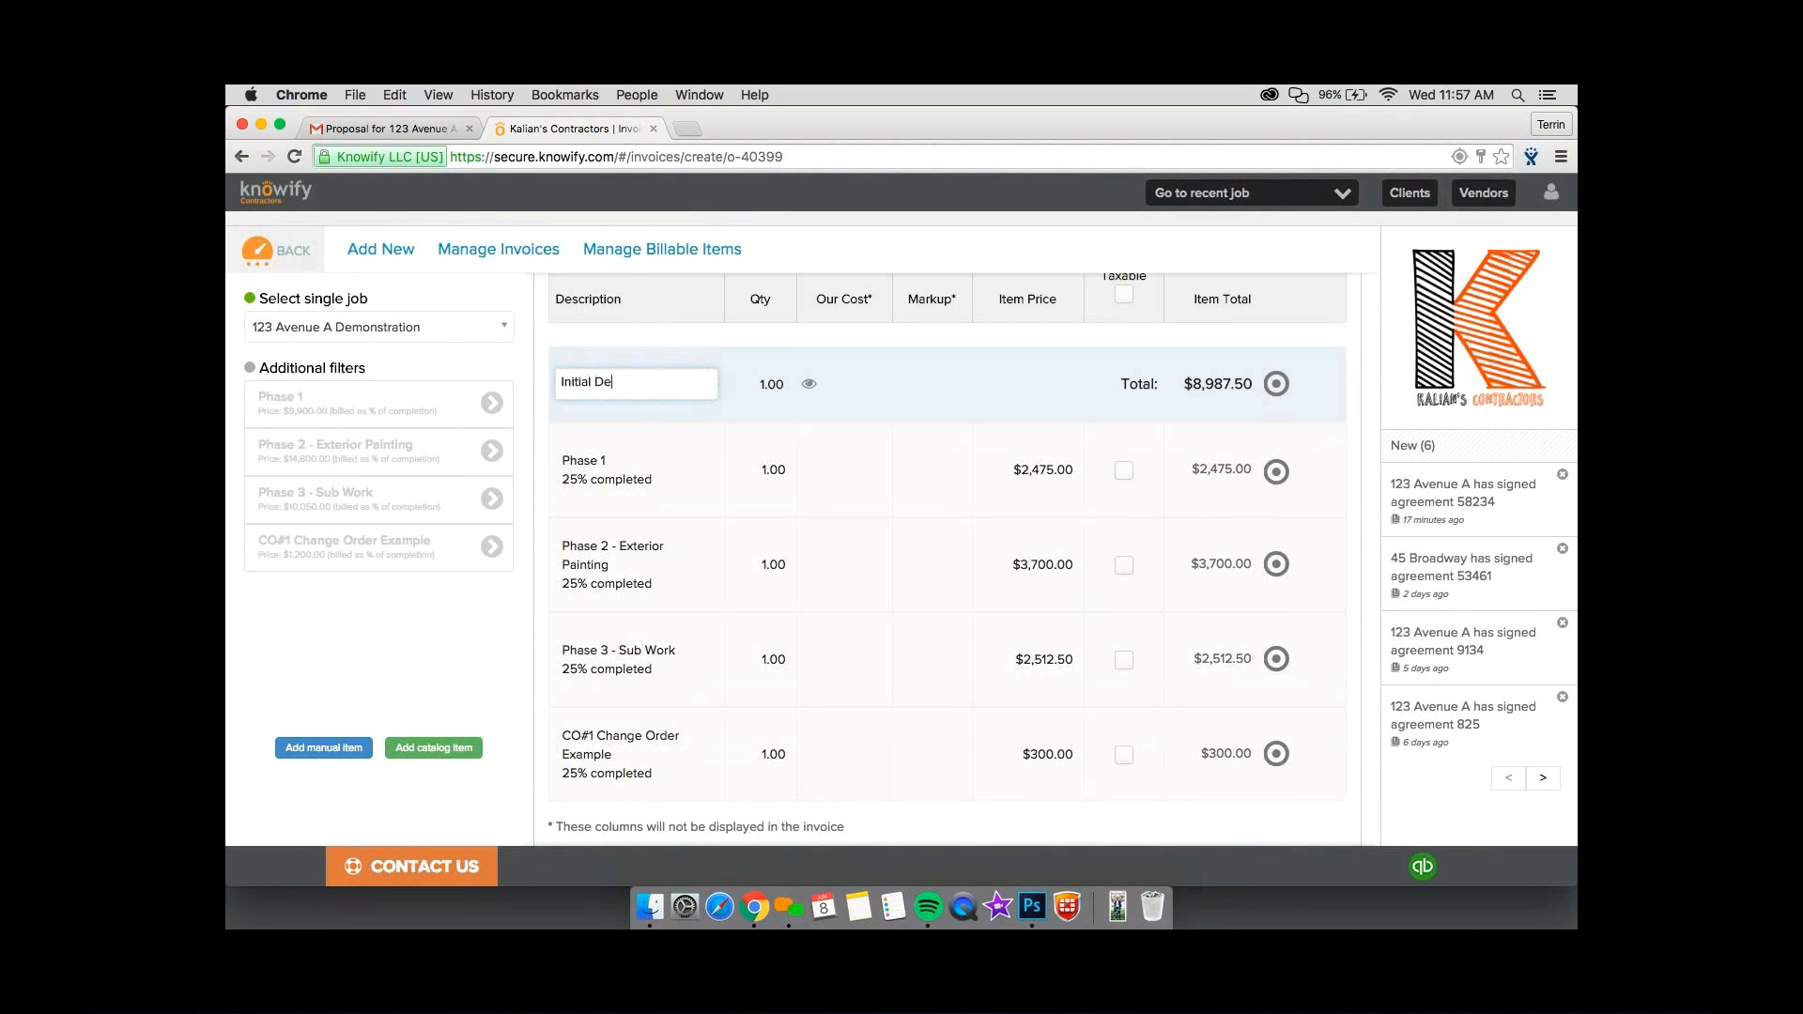
text(pos)
key(BackSpace)
text(posit)
Remove the CO#1 Change Order Example line from the Initial Deposit group.
scroll(864, 408, down, 1)
scroll(864, 411, down, 1)
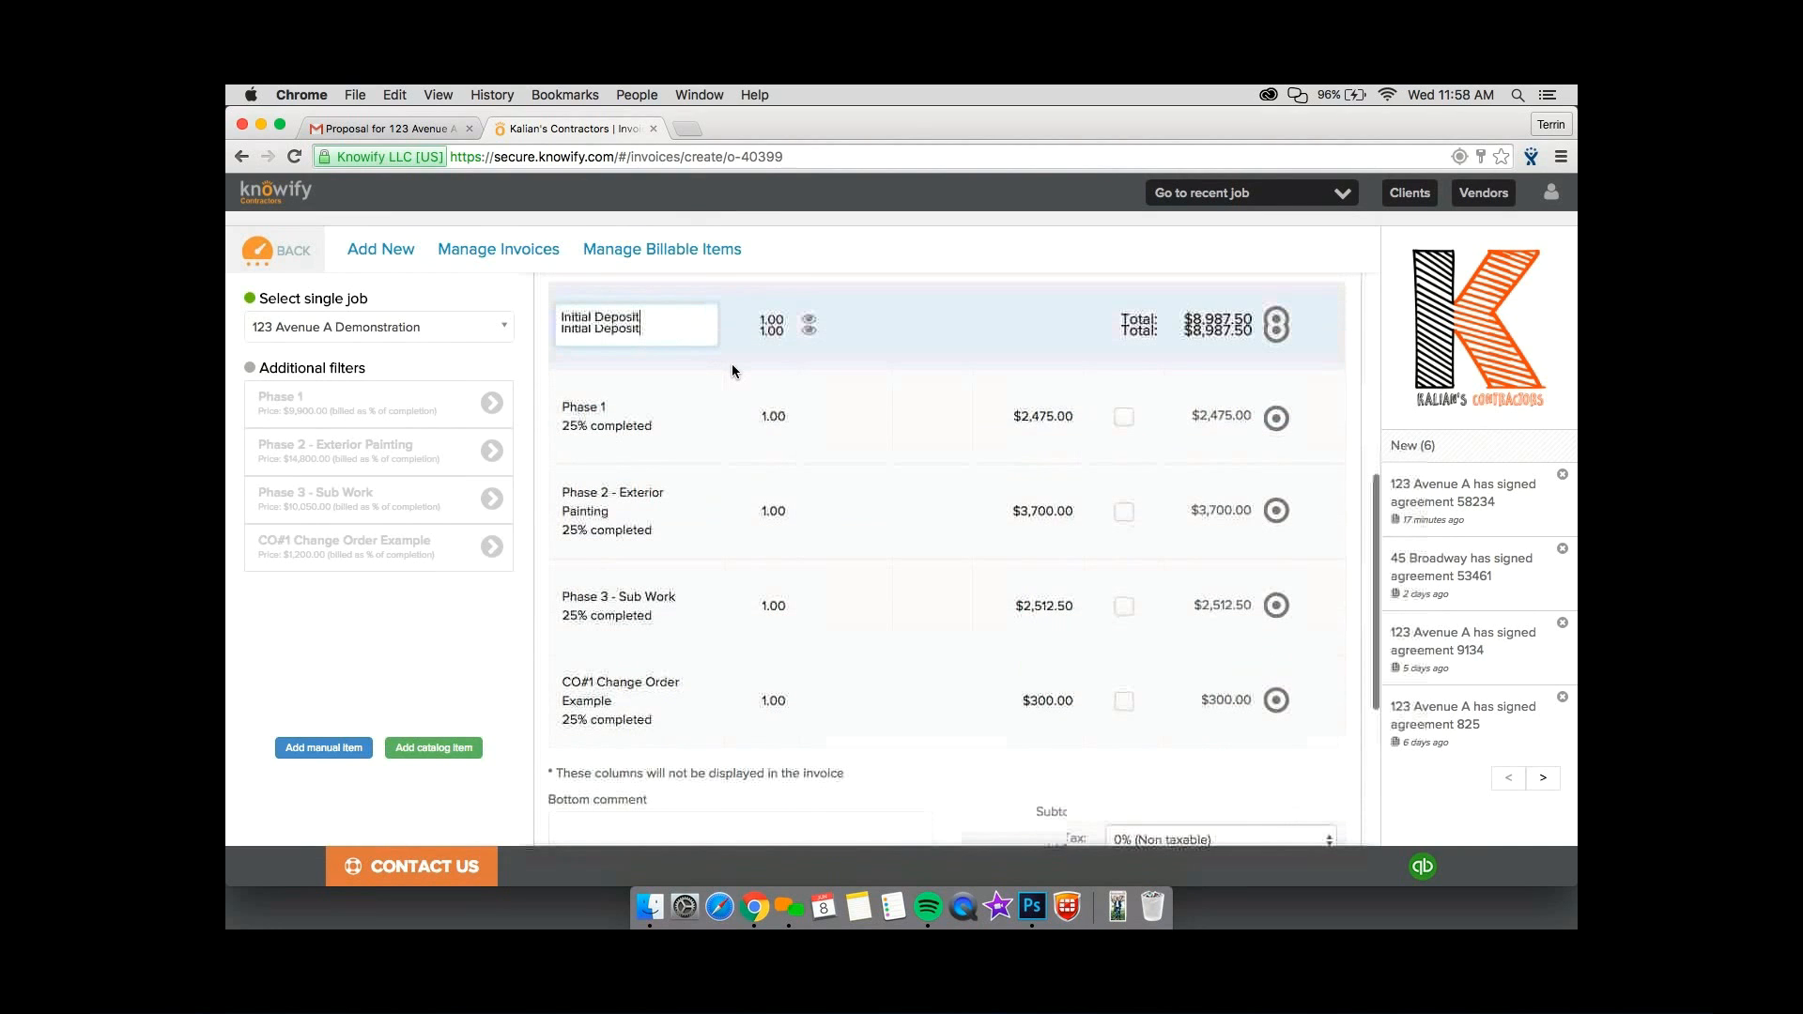
scroll(731, 364, down, 3)
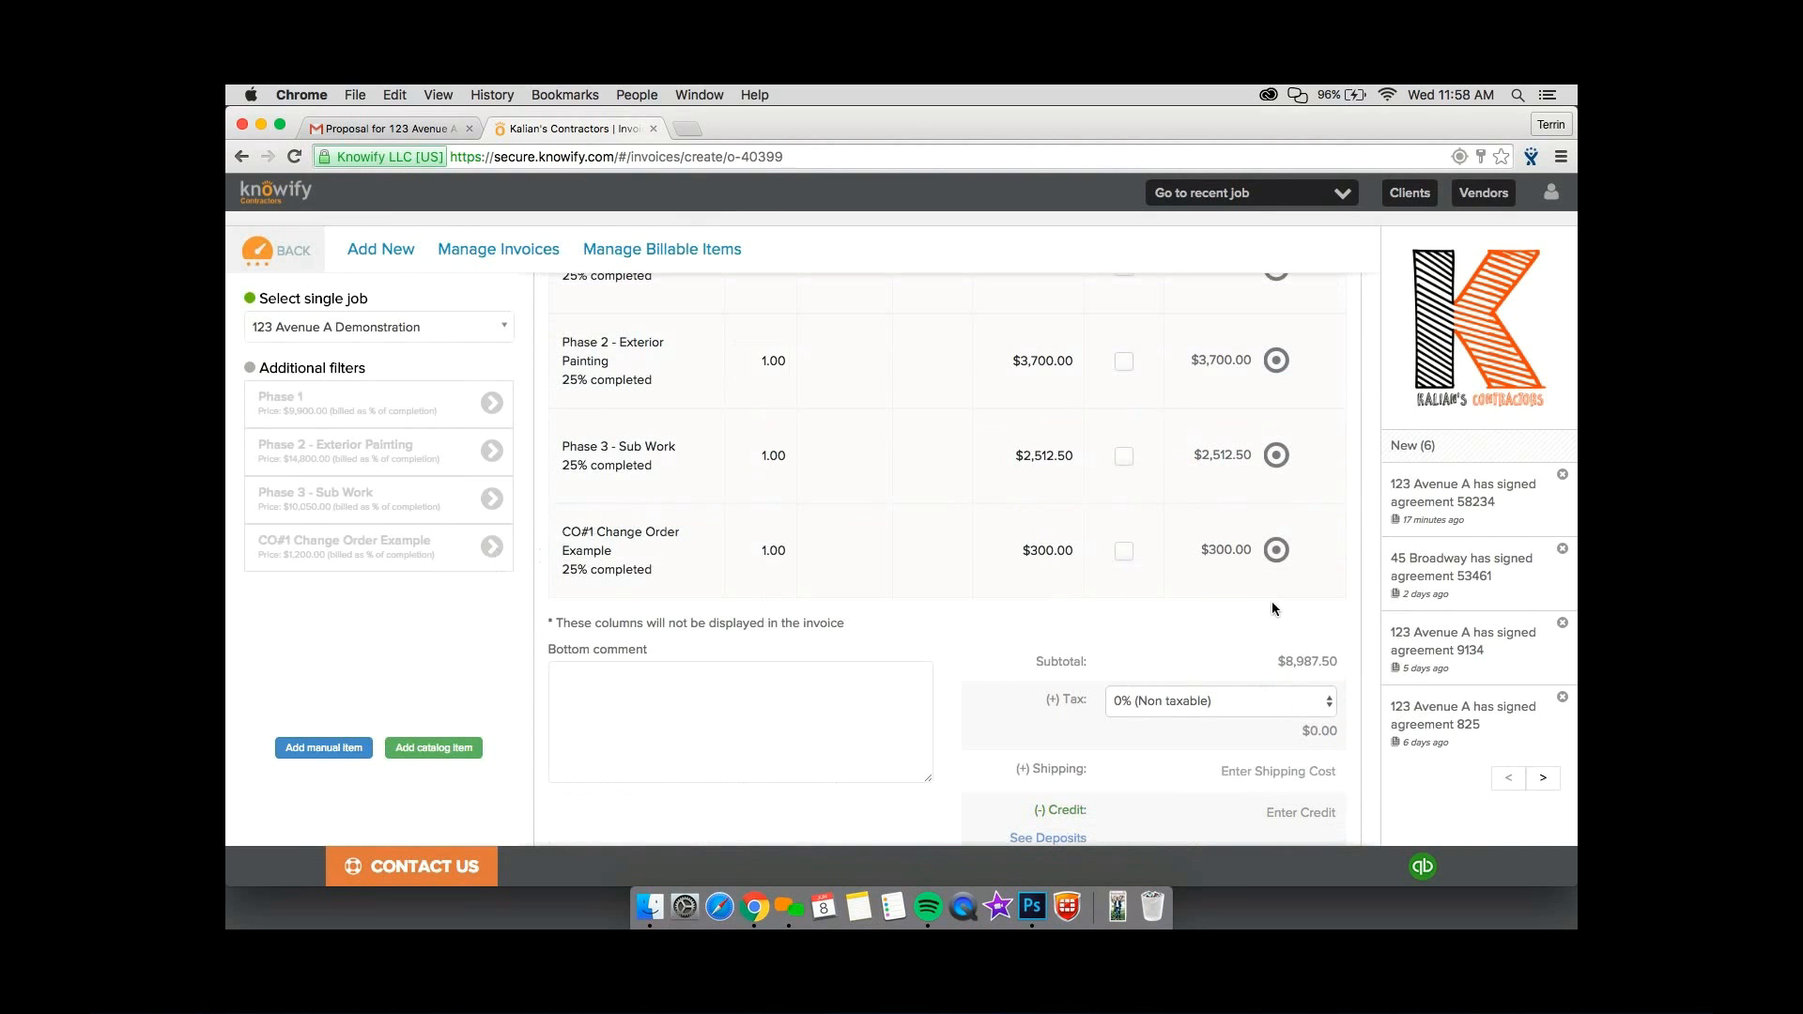
click(1277, 551)
click(1300, 550)
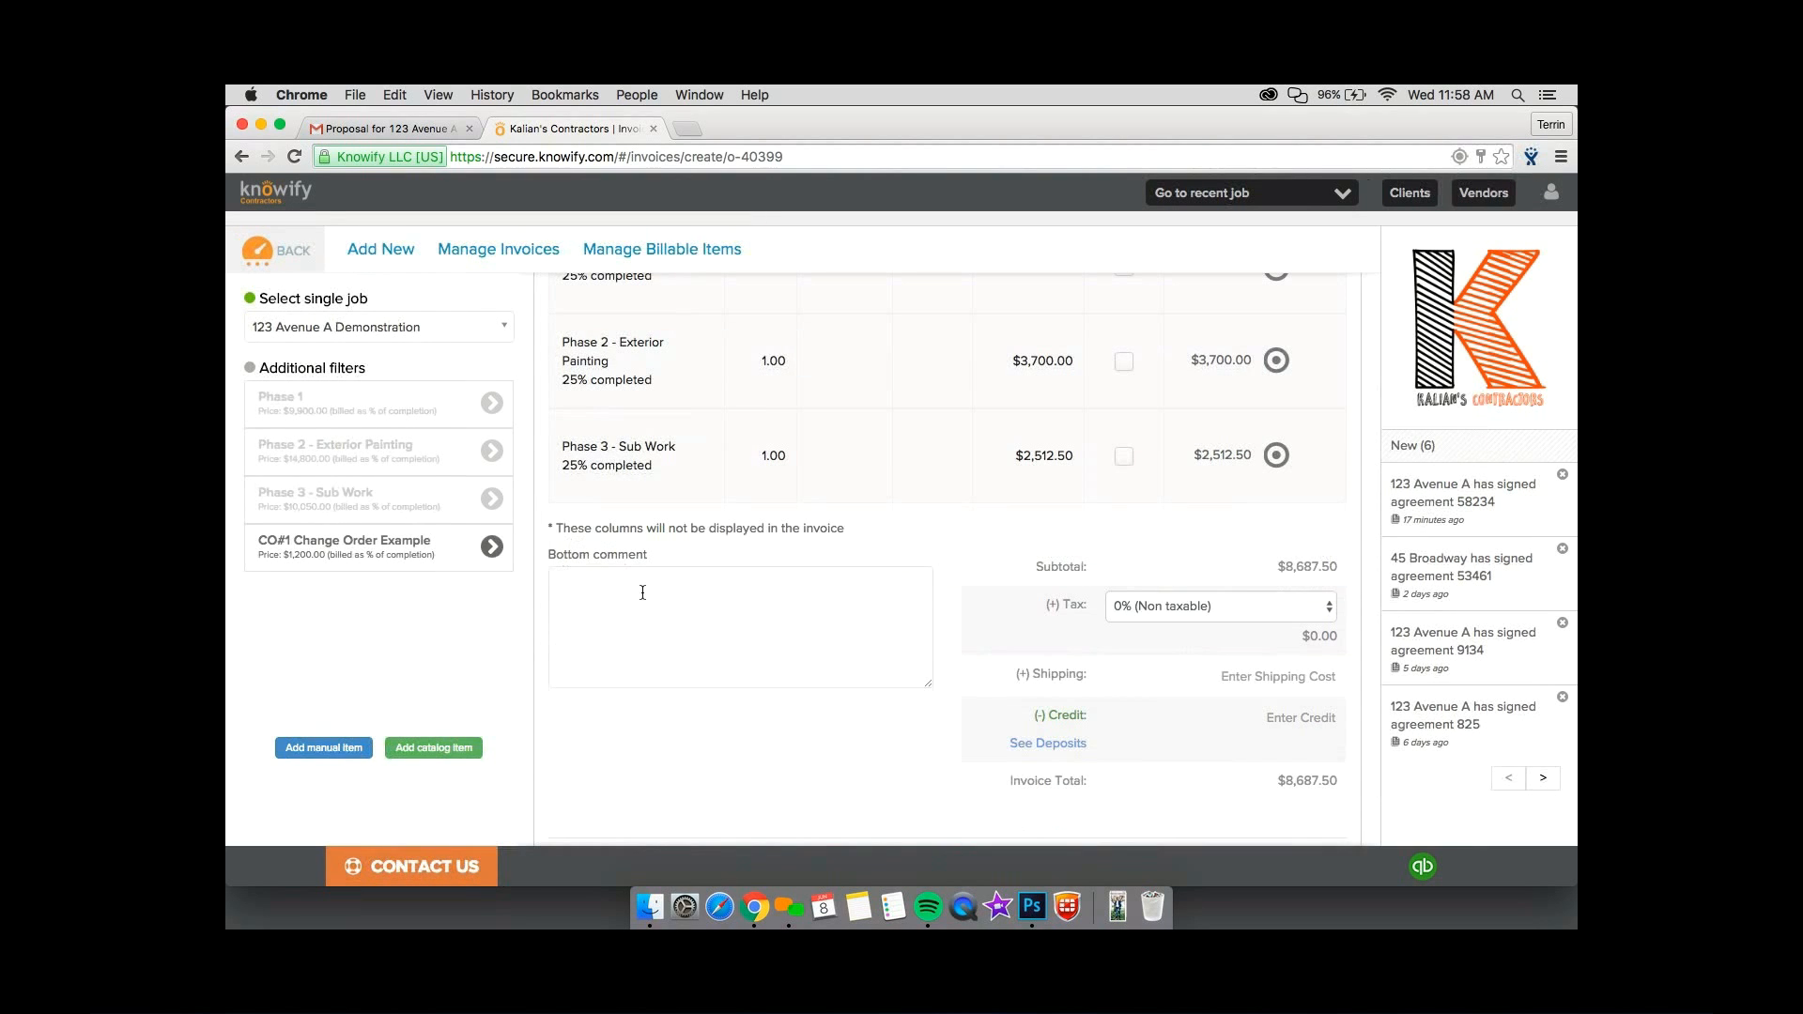
Add CO#1 Change Order Example back to the invoice as a separate line billed at 100% completion.
click(492, 547)
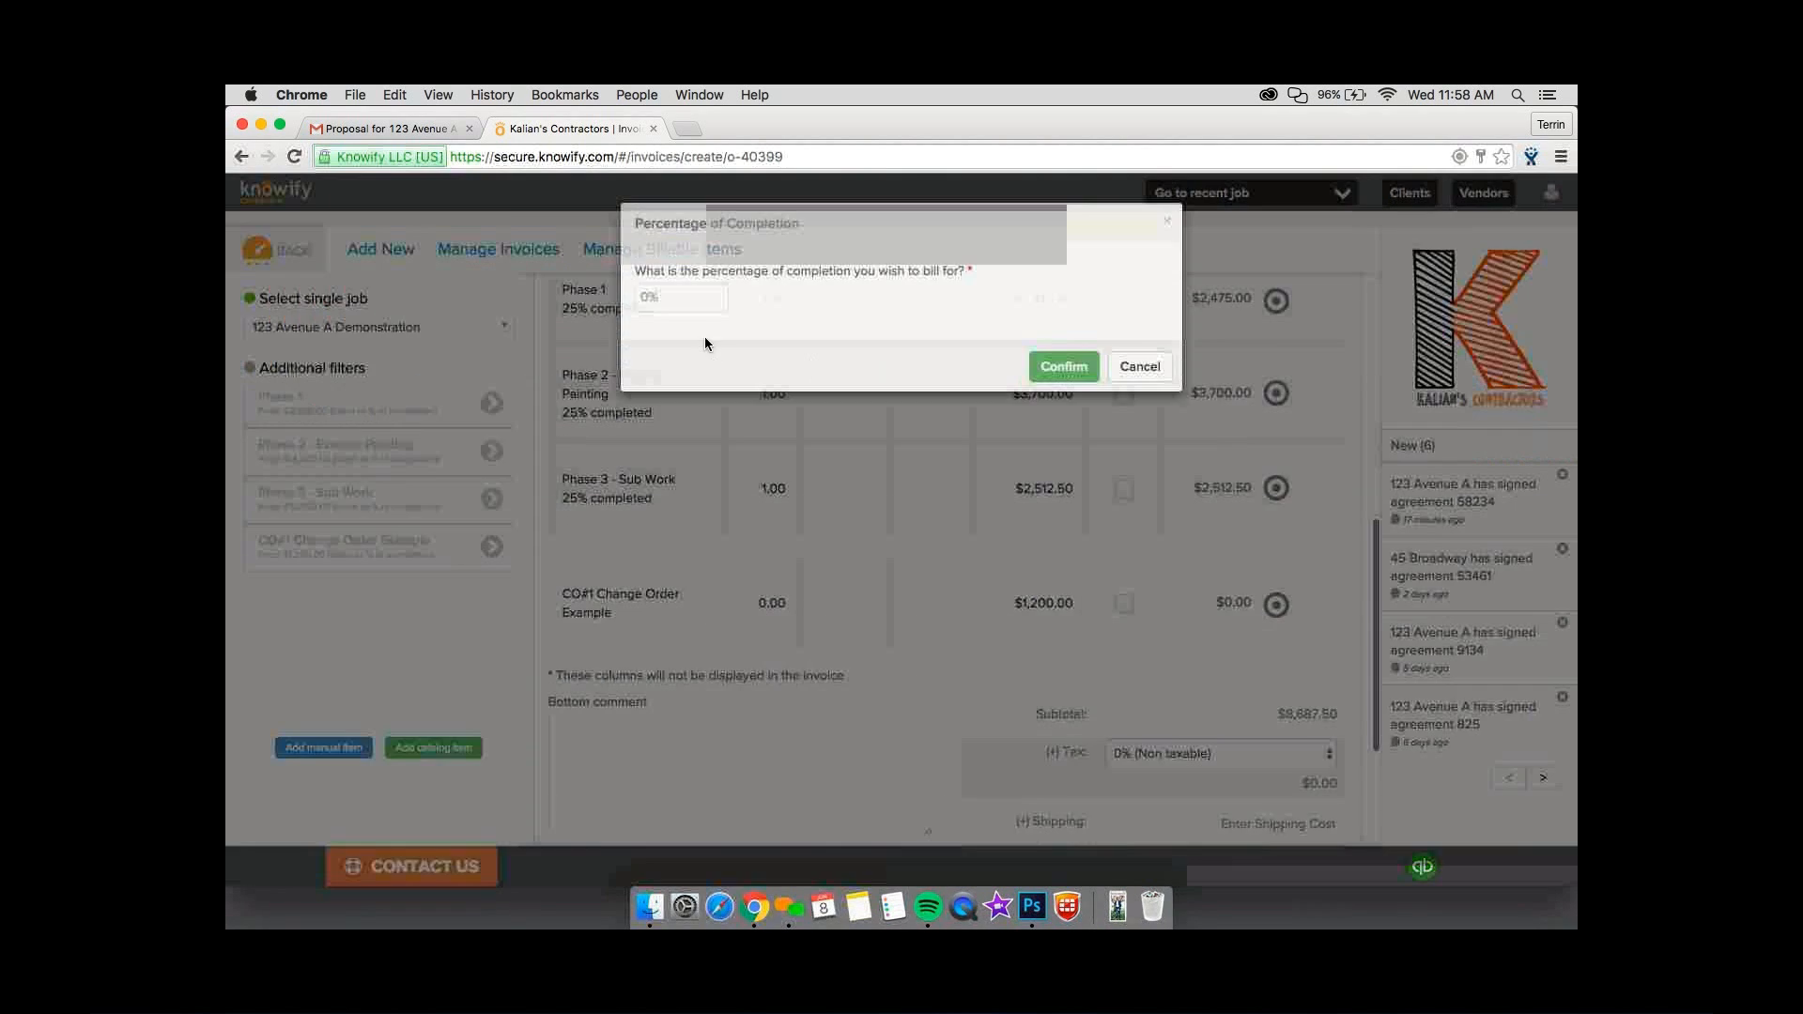
text(1000)
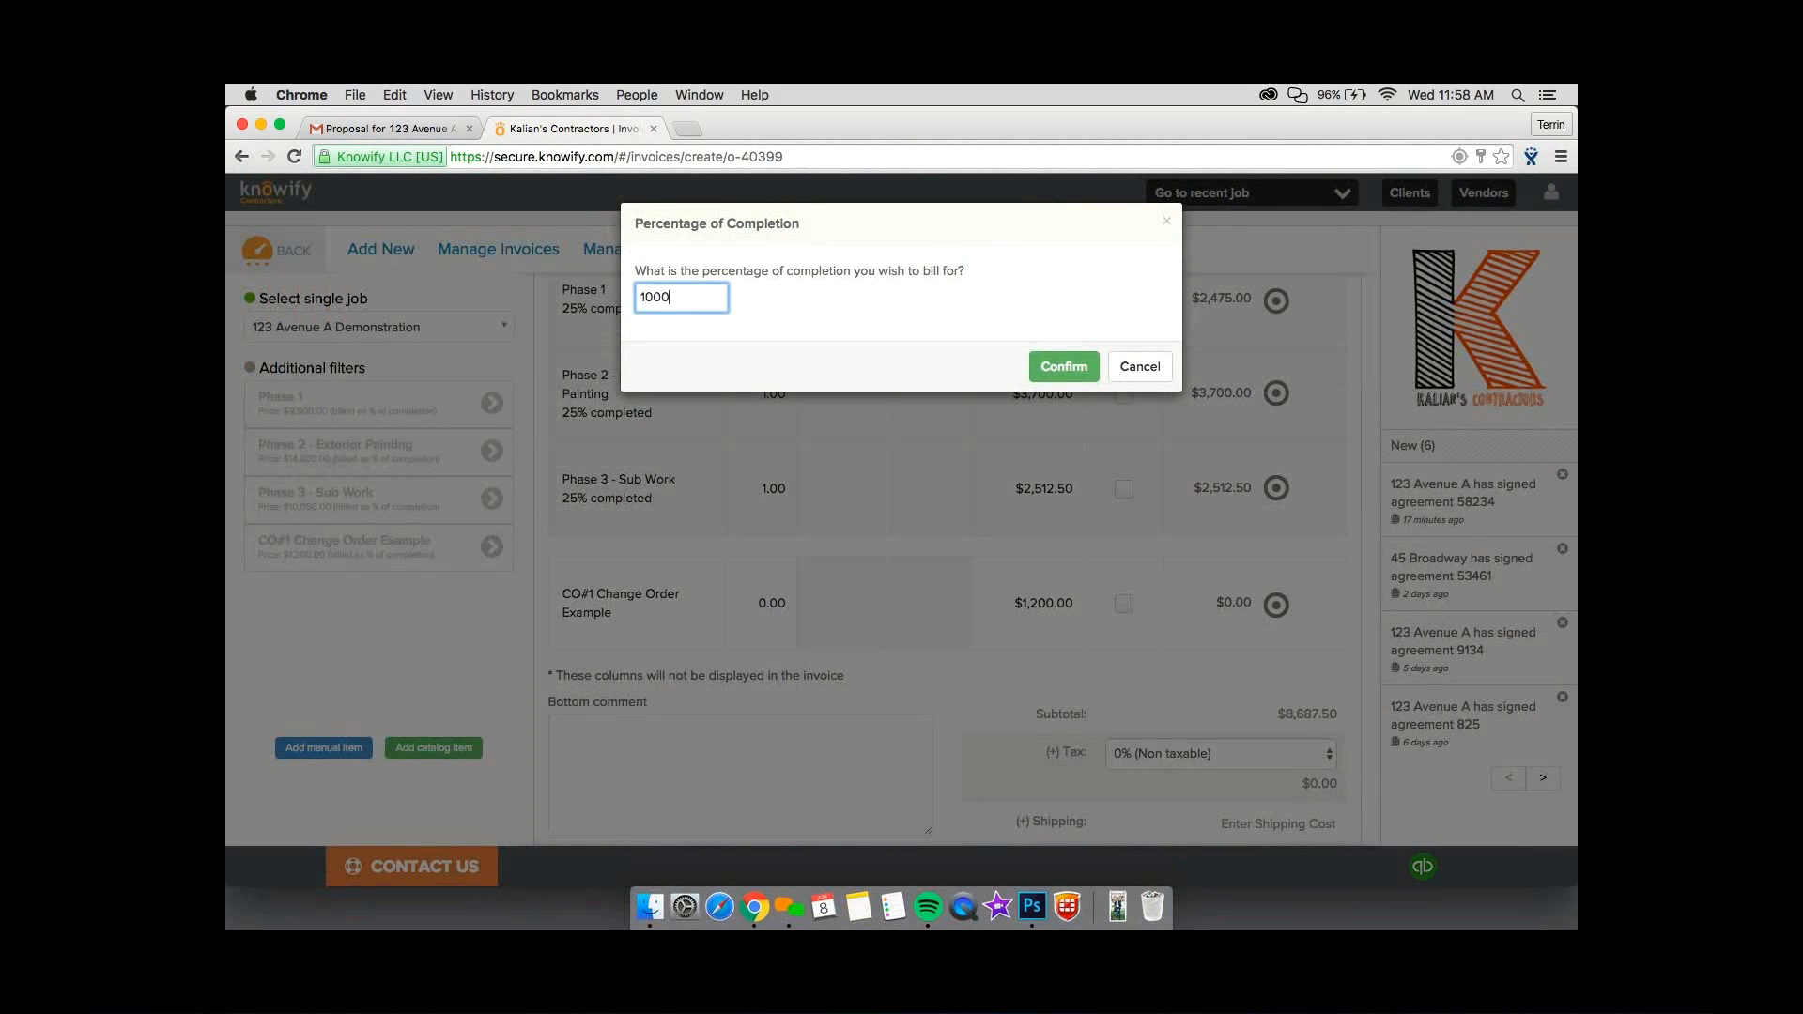
click(1071, 365)
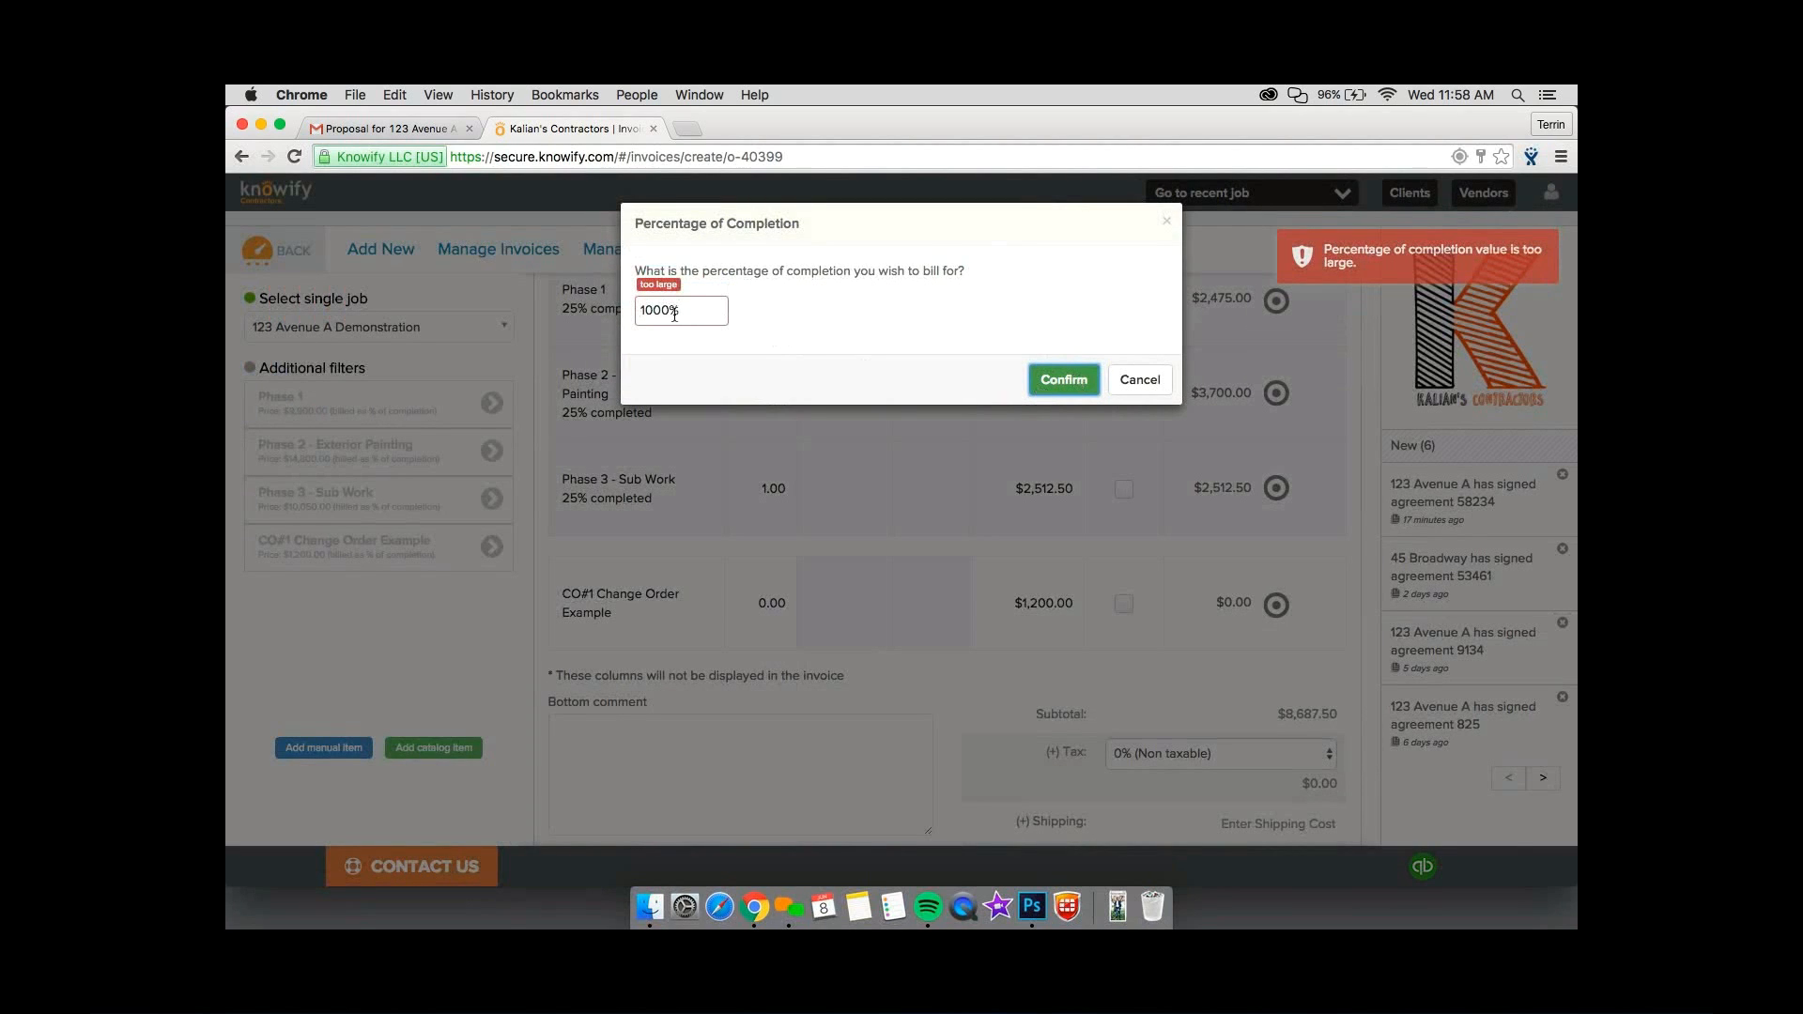
click(663, 311)
key(BackSpace)
click(1043, 380)
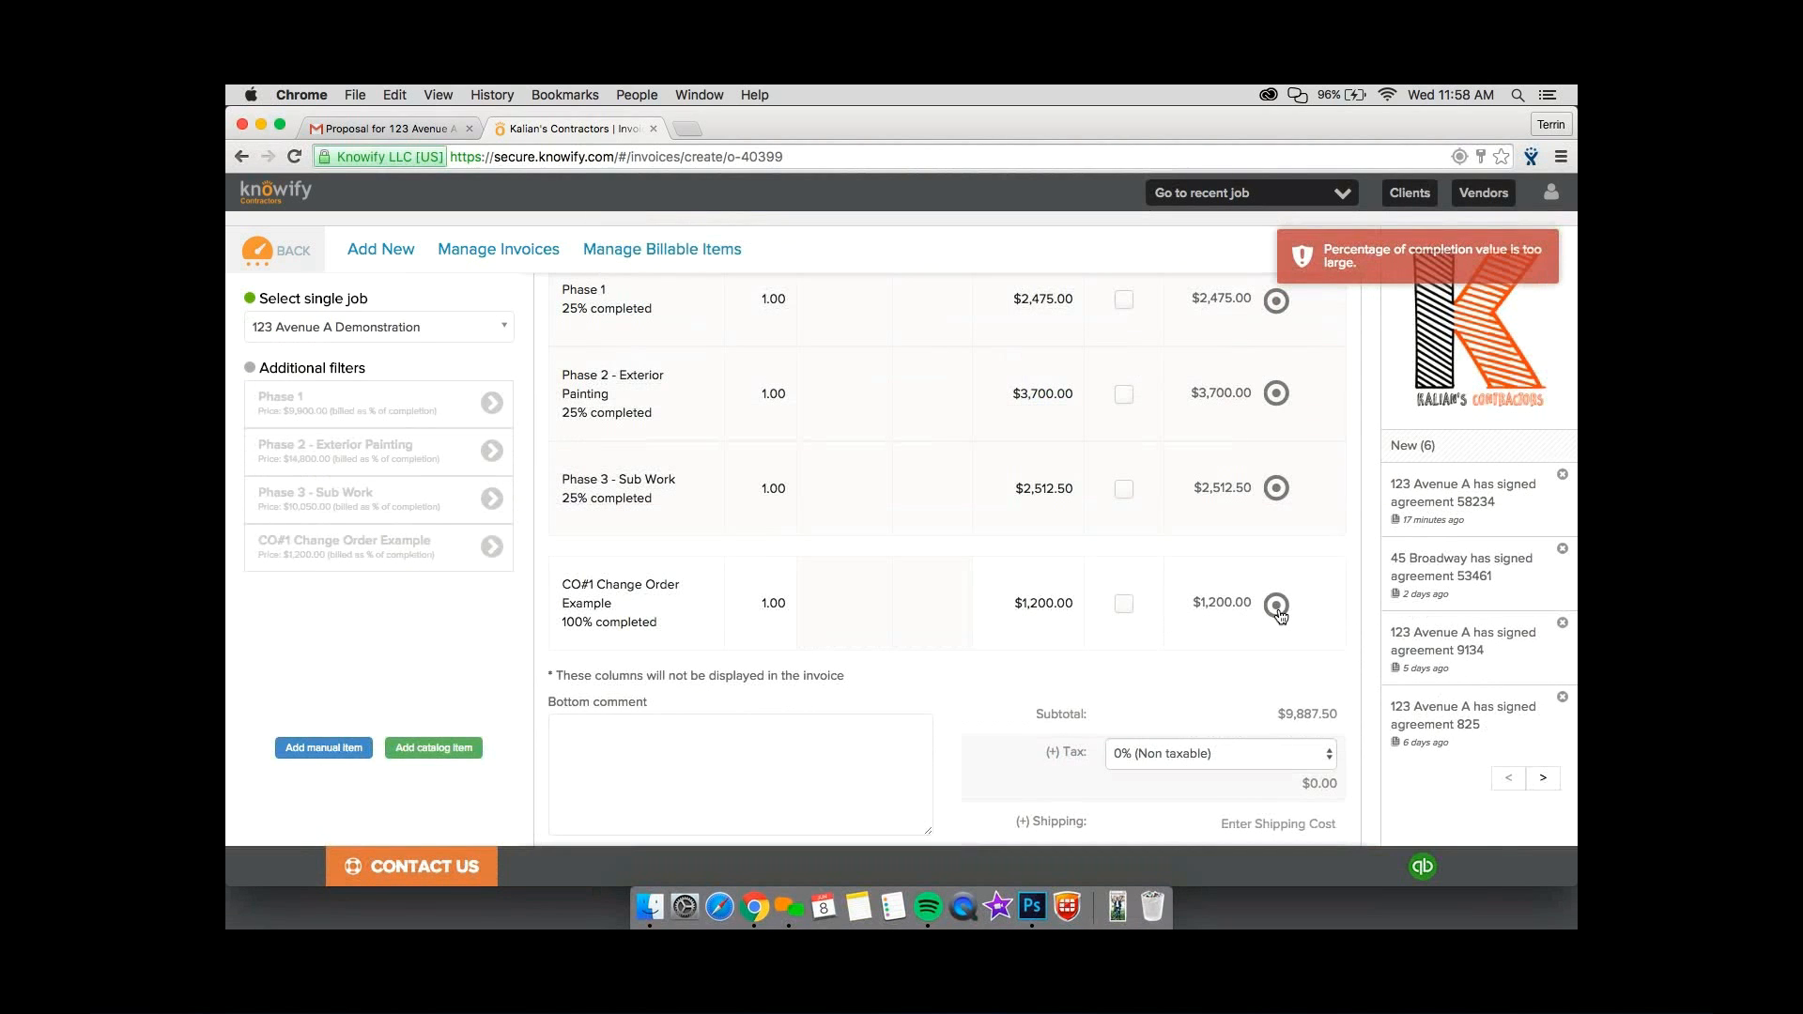
Look over the invoice lines and the tax rate options, leaving the tax at 0% (Non taxable).
scroll(1026, 580, up, 2)
scroll(1027, 581, down, 3)
scroll(1026, 581, up, 1)
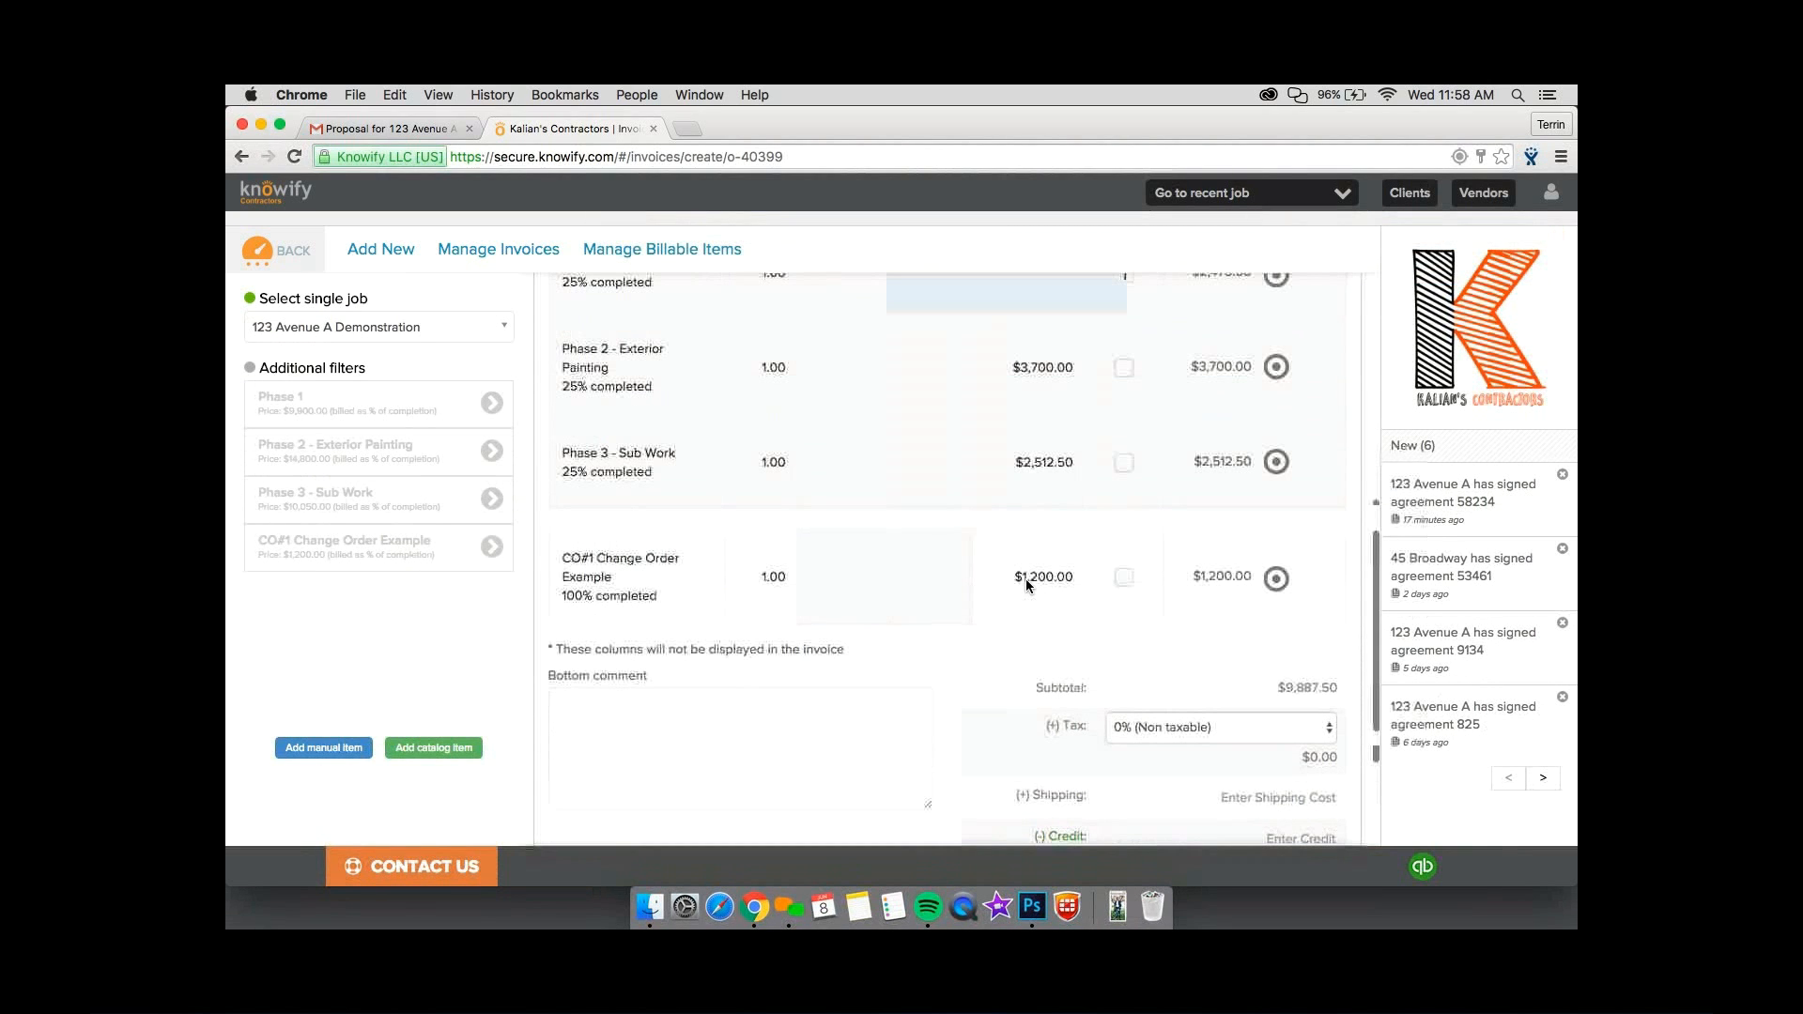
scroll(1029, 586, down, 2)
click(1212, 615)
click(1128, 584)
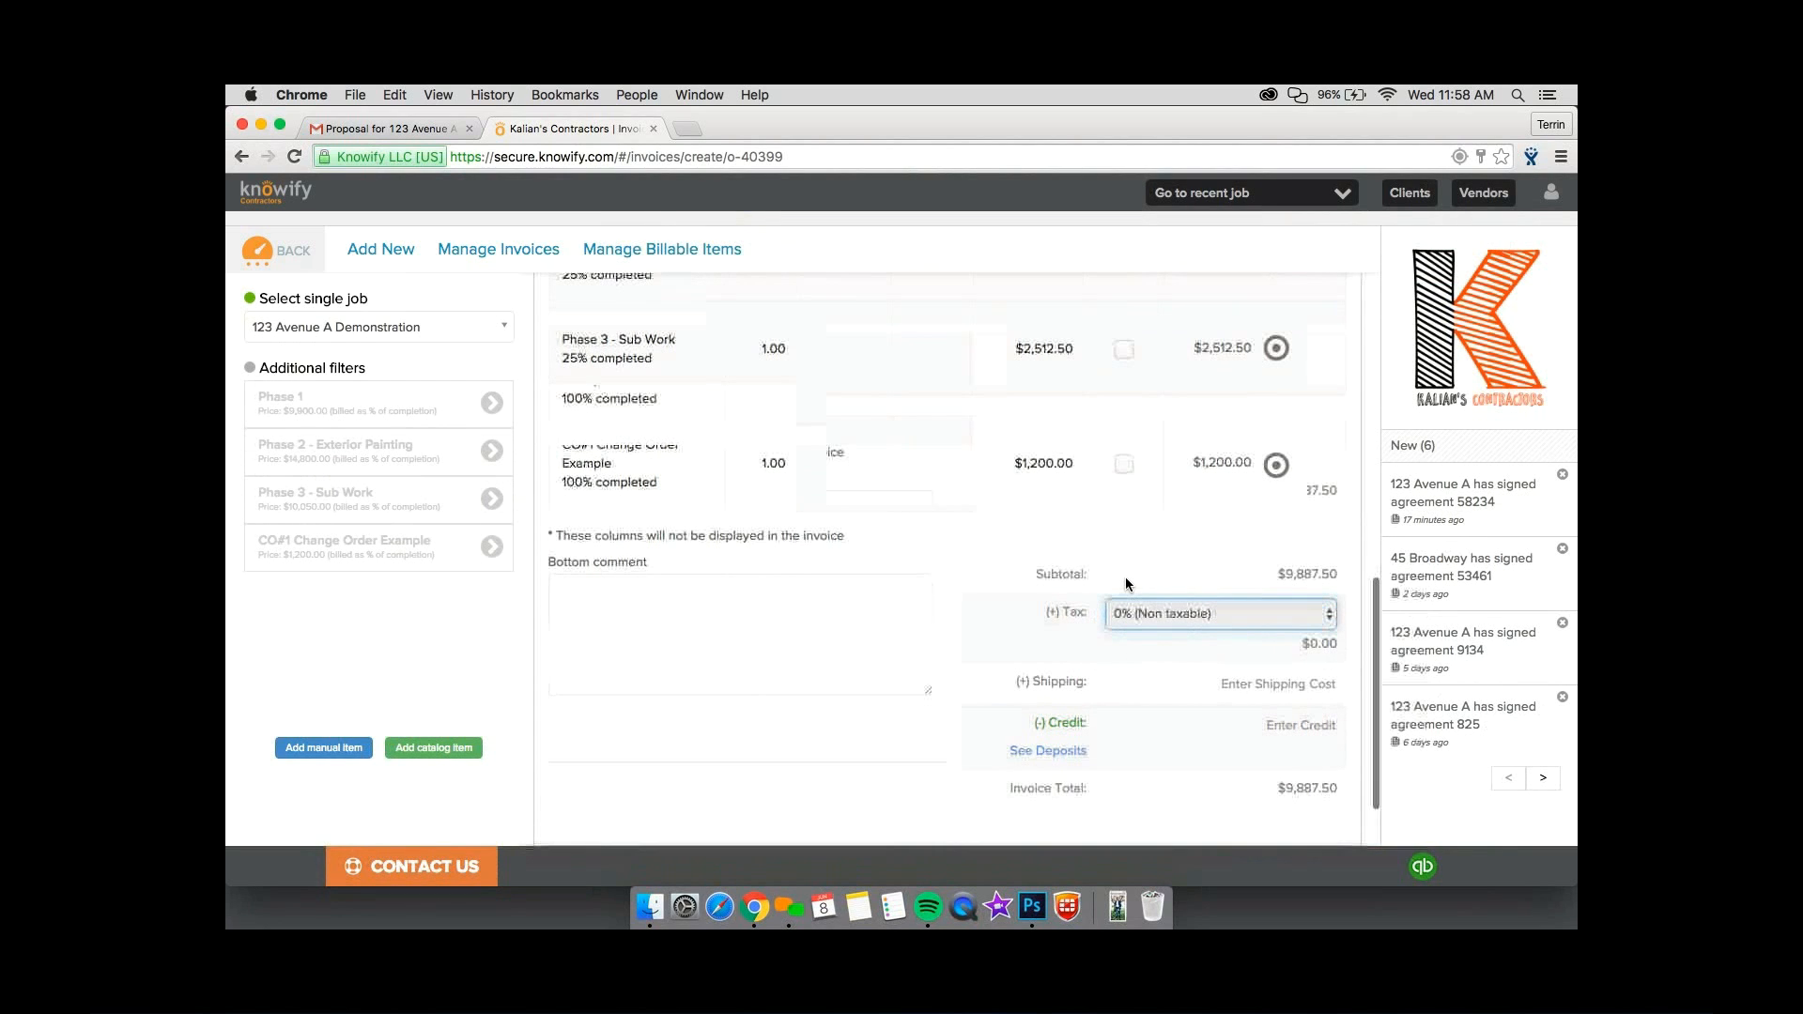
Verify and finalize the invoice, sending it to QuickBooks without emailing the client.
scroll(1125, 578, down, 2)
click(1236, 802)
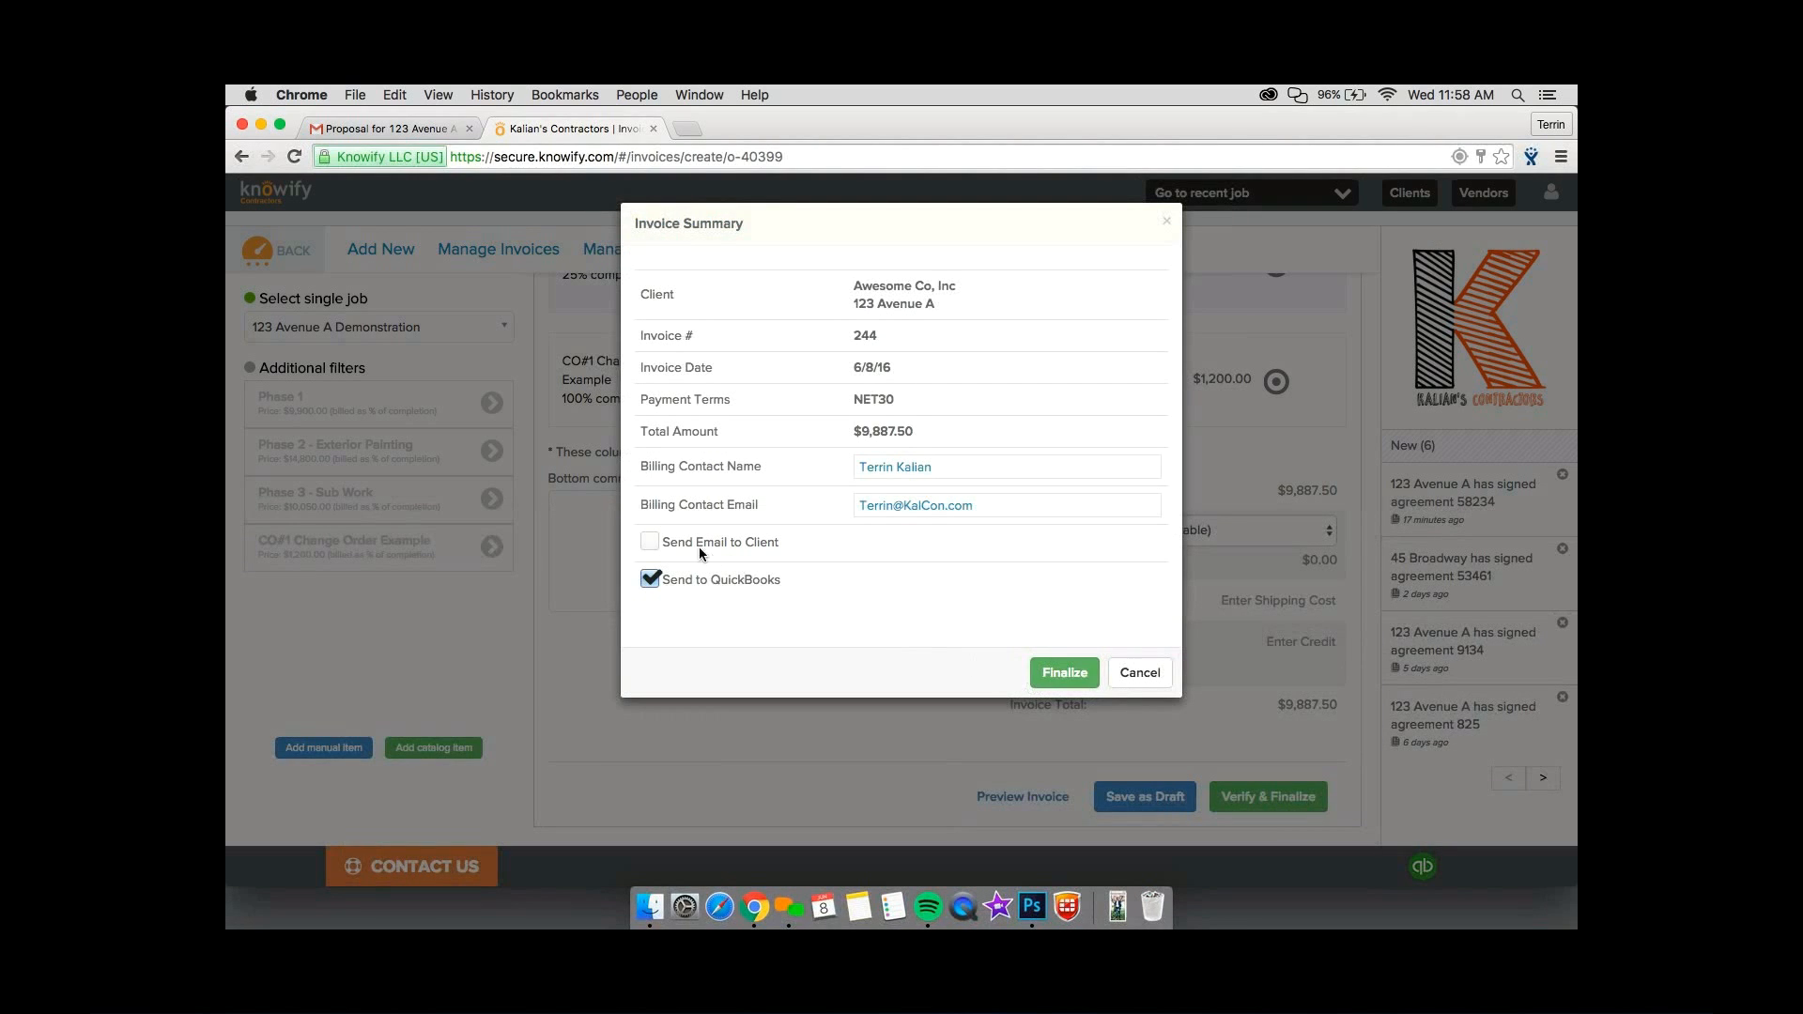
click(649, 542)
click(649, 542)
click(1061, 676)
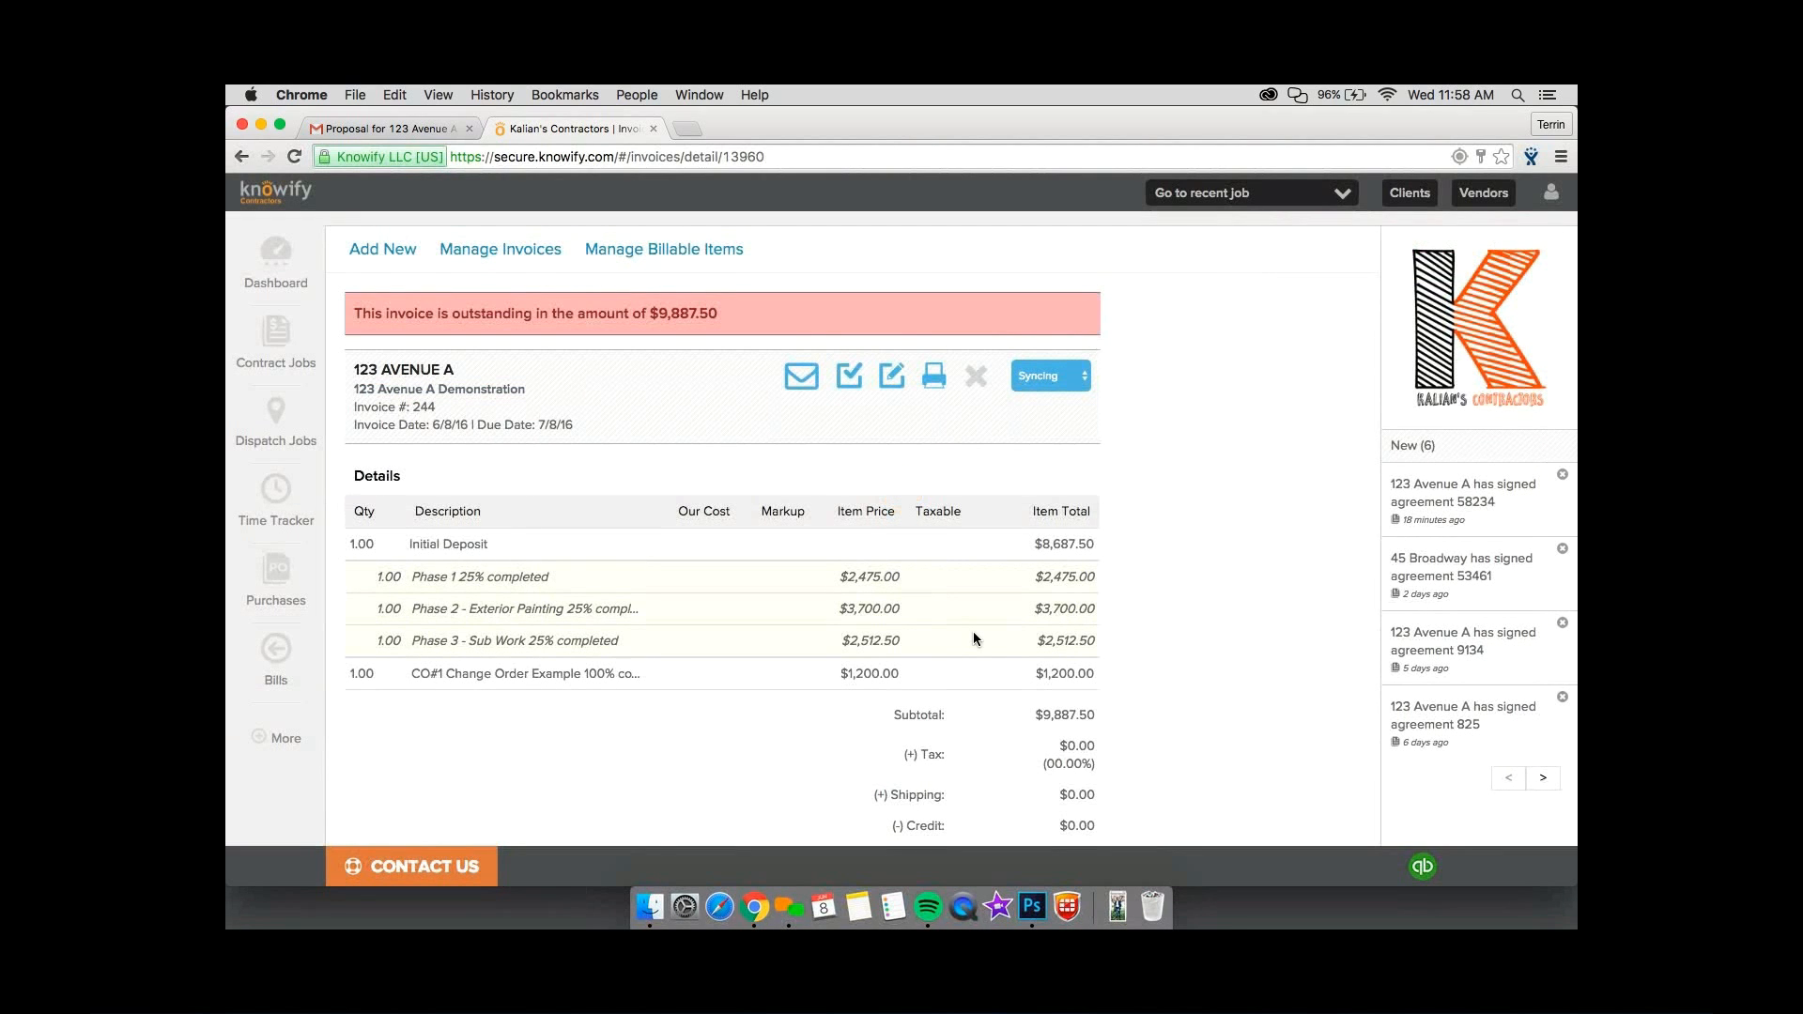
Preview the printable invoice document and examine its line items, totals, balance and footer.
click(935, 377)
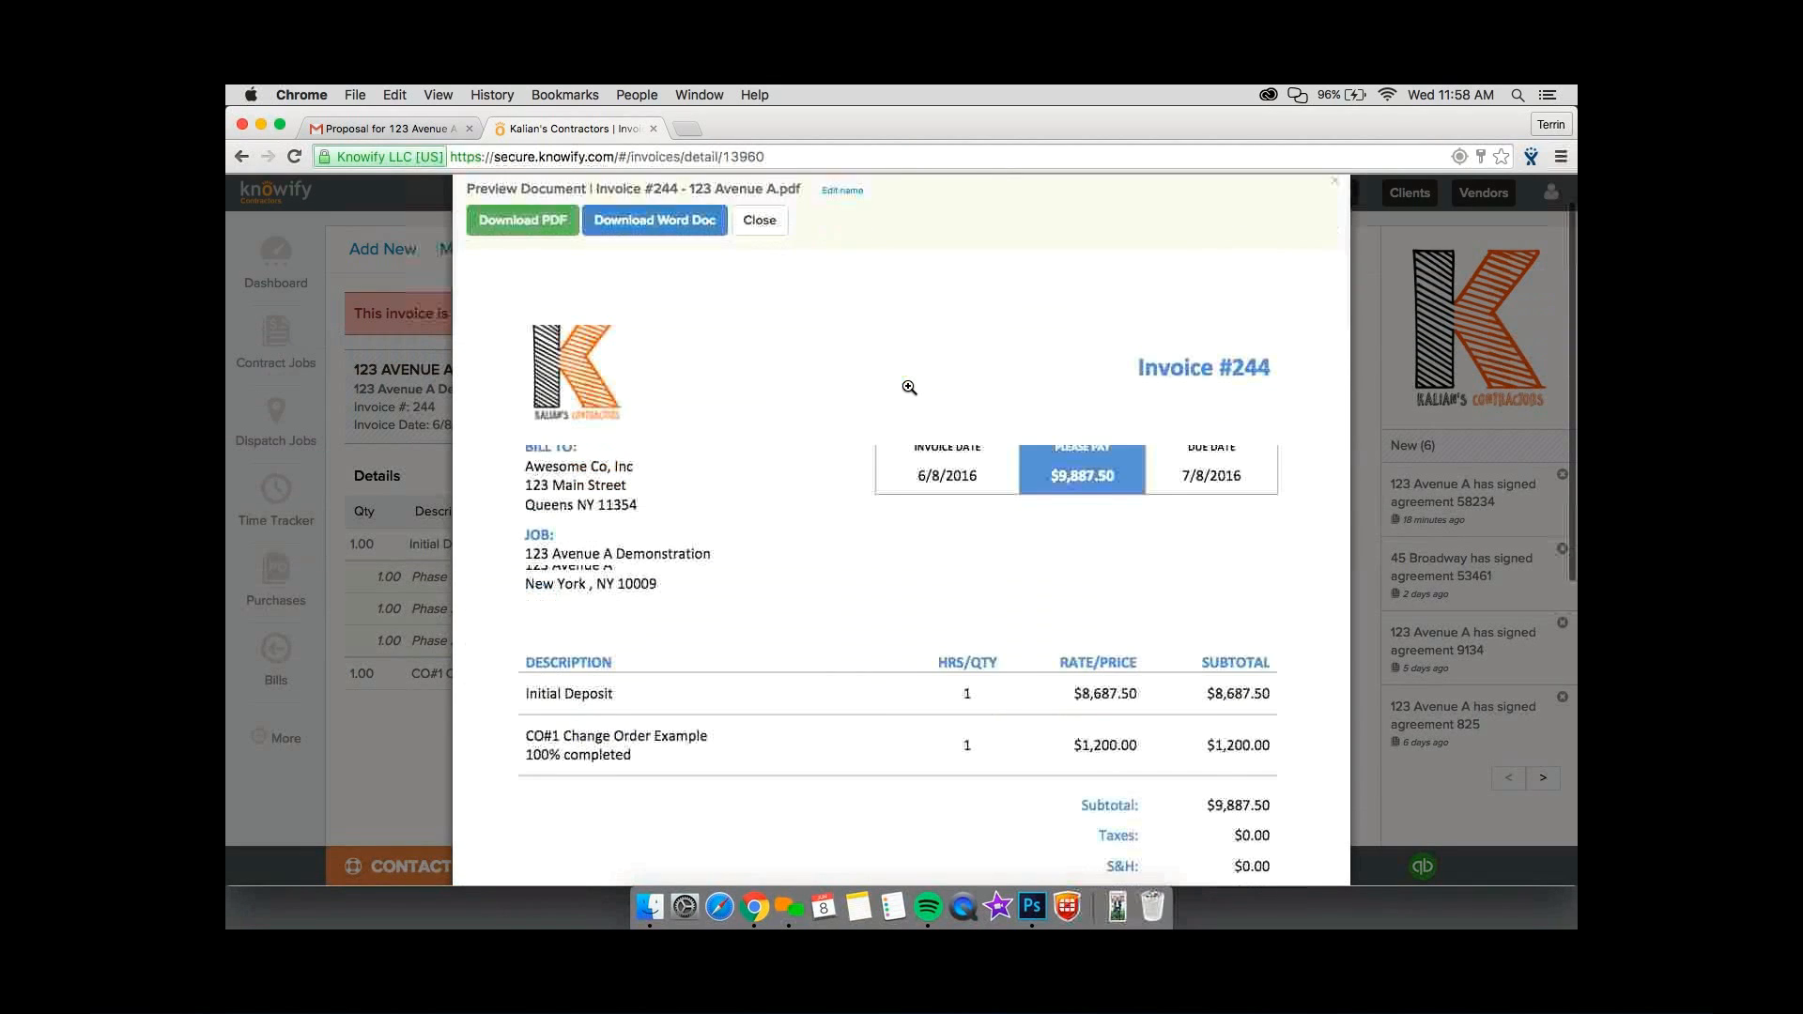
scroll(909, 387, down, 2)
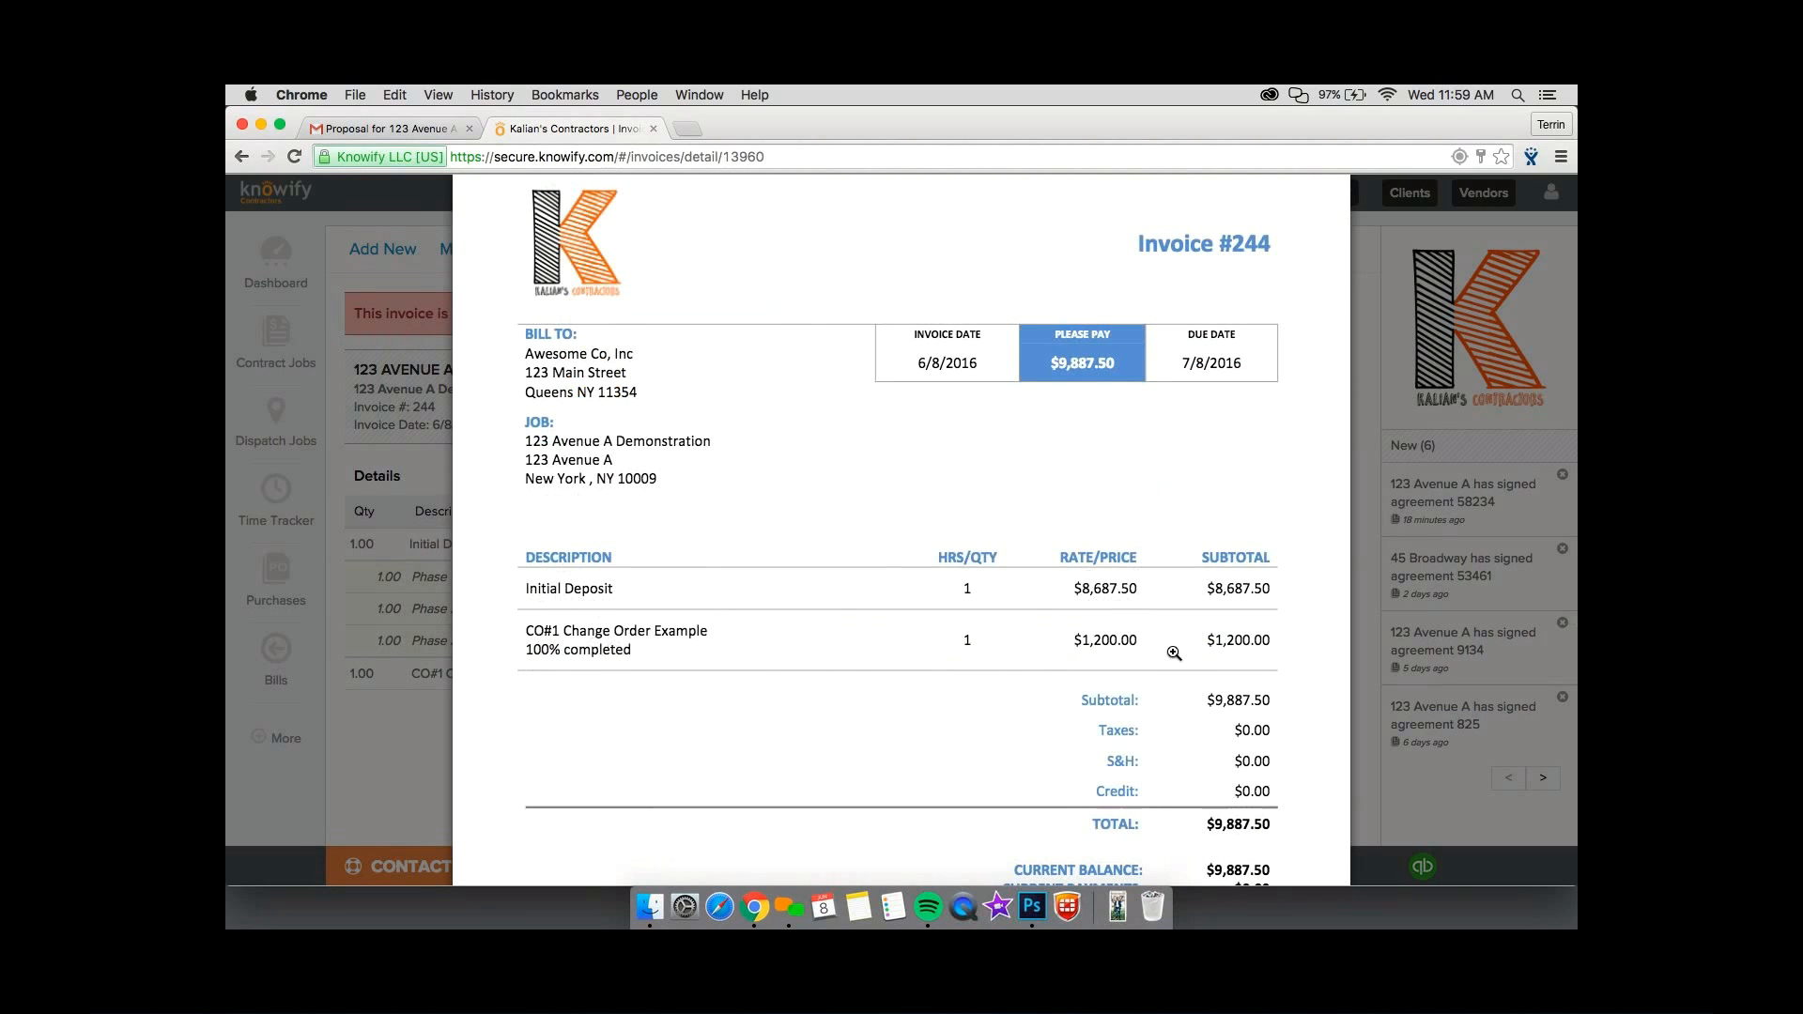
scroll(1182, 646, down, 3)
scroll(1218, 706, down, 2)
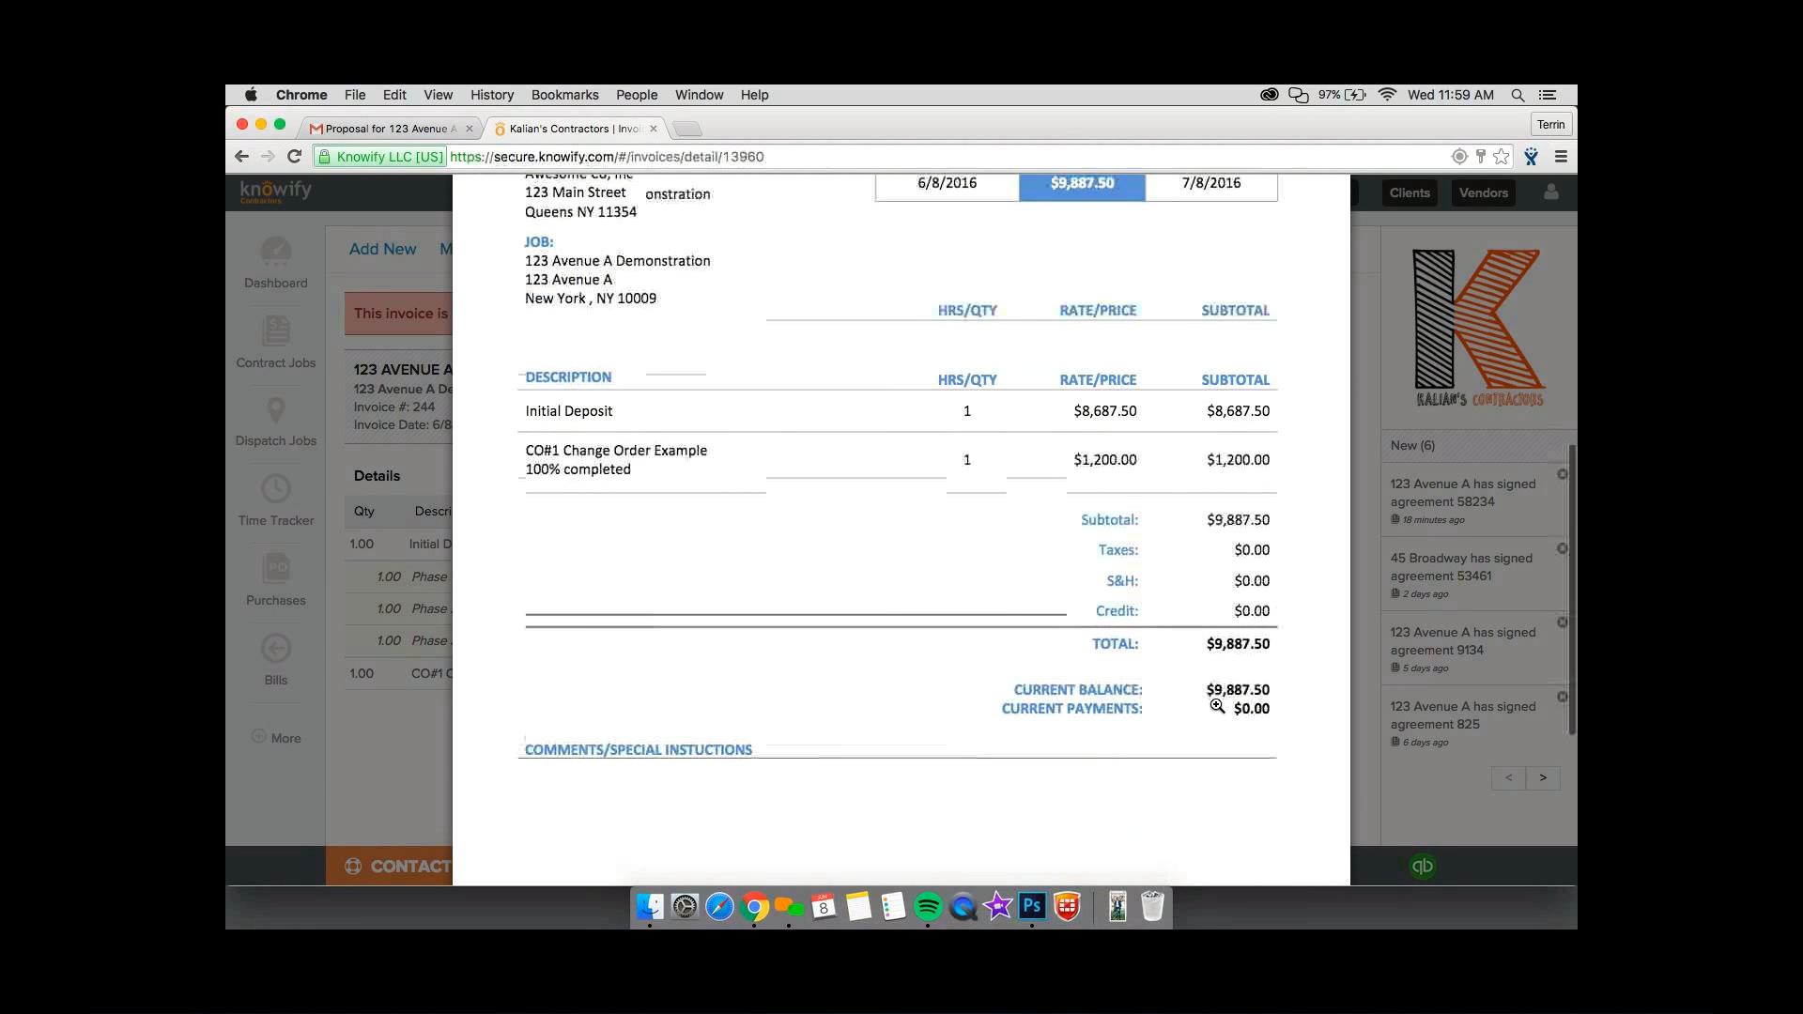
scroll(1217, 705, down, 2)
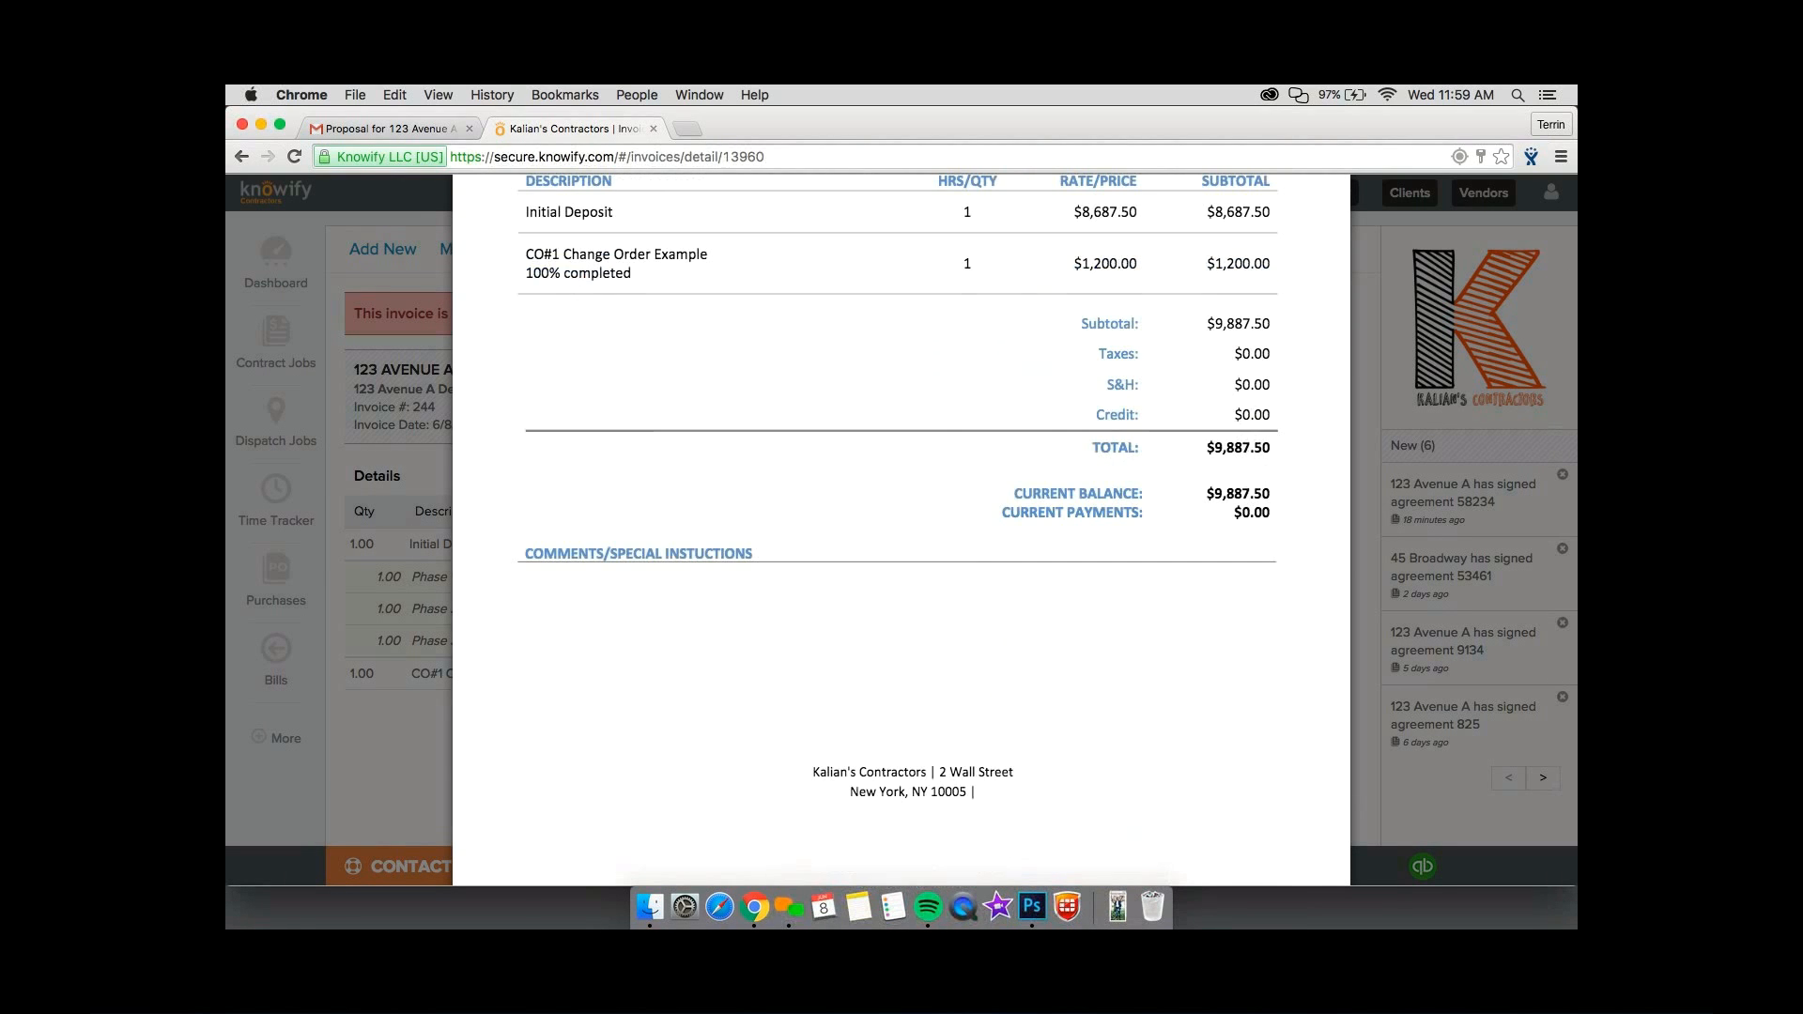
Close the printable invoice preview and review the invoice's detail lines, totals and payments section.
key(Escape)
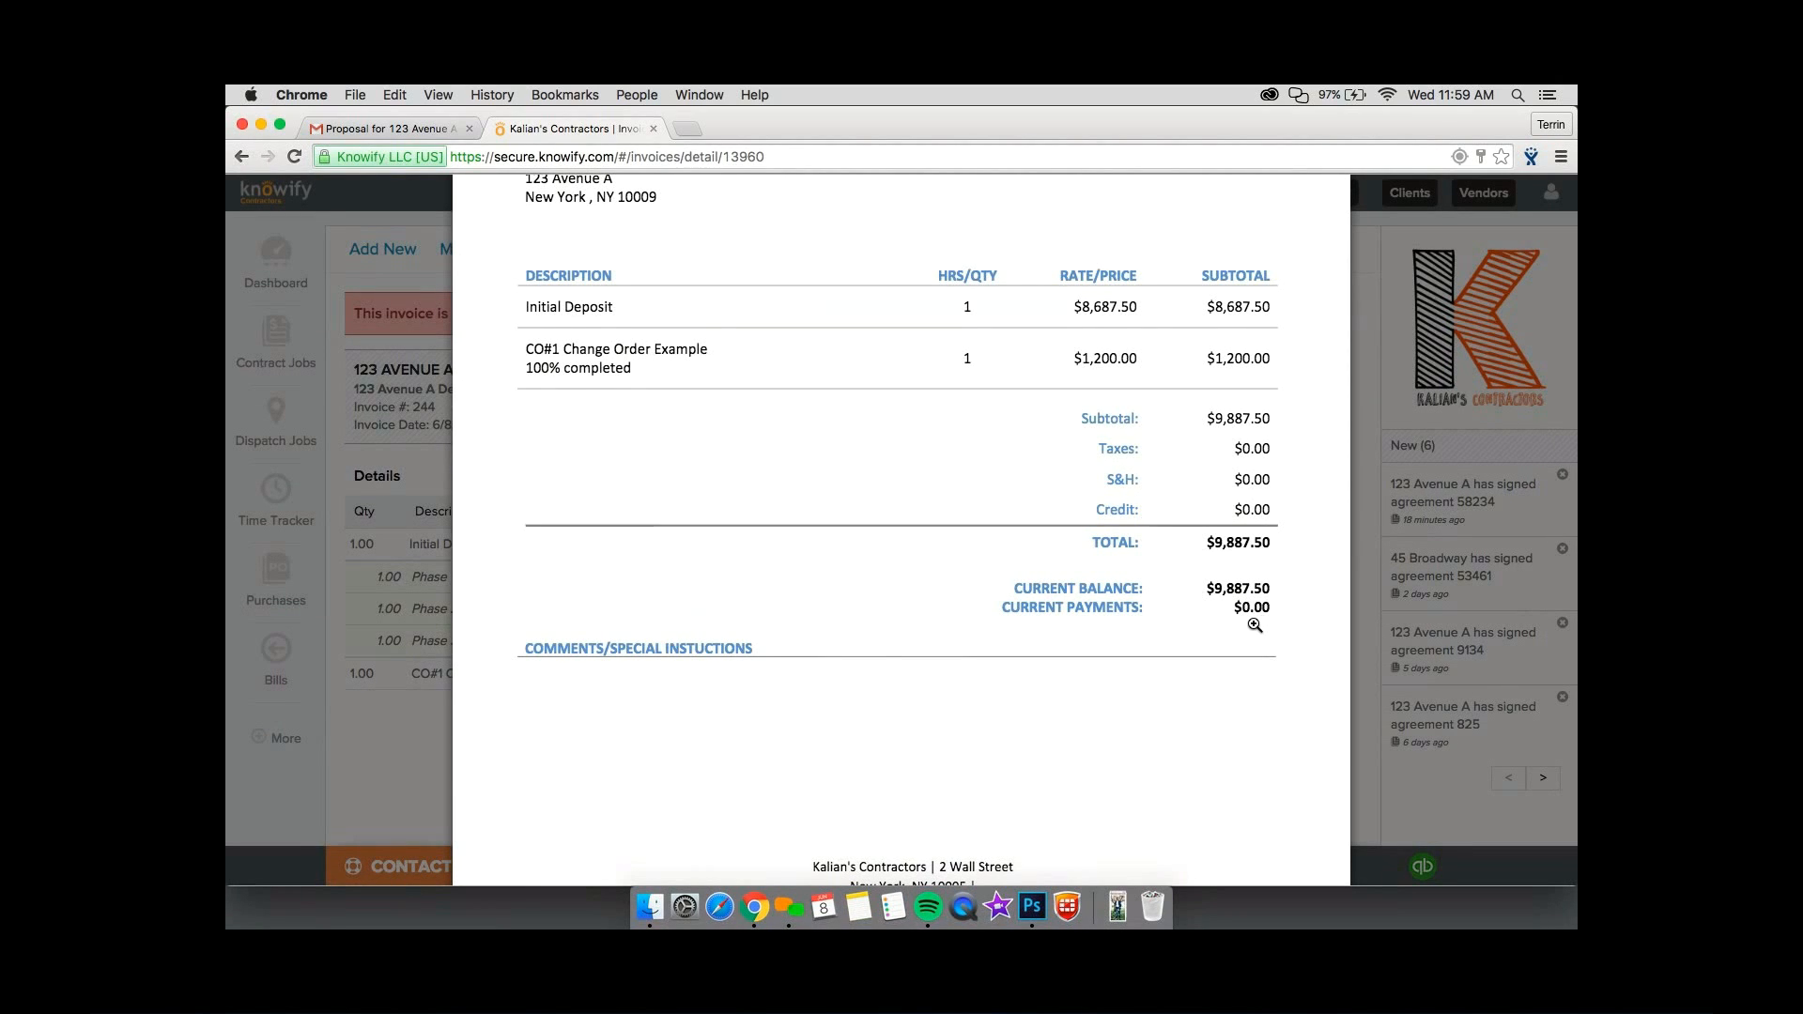
scroll(1255, 626, down, 2)
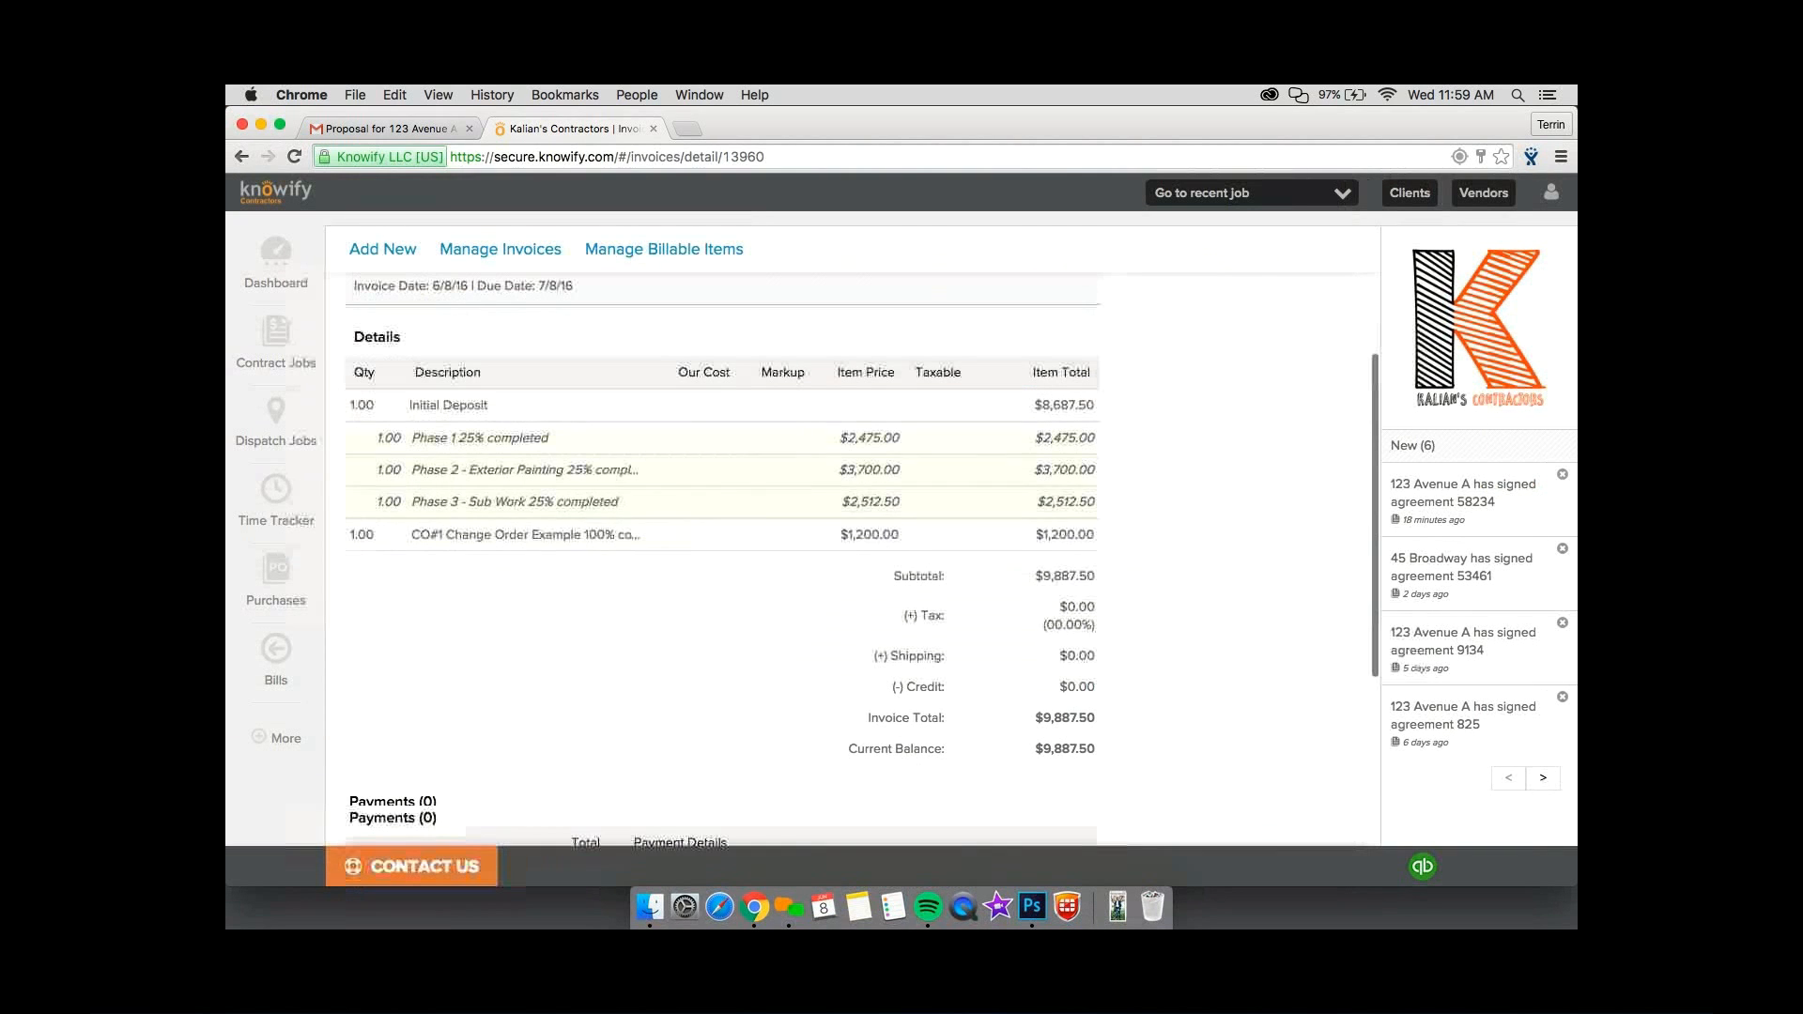
scroll(1078, 560, up, 2)
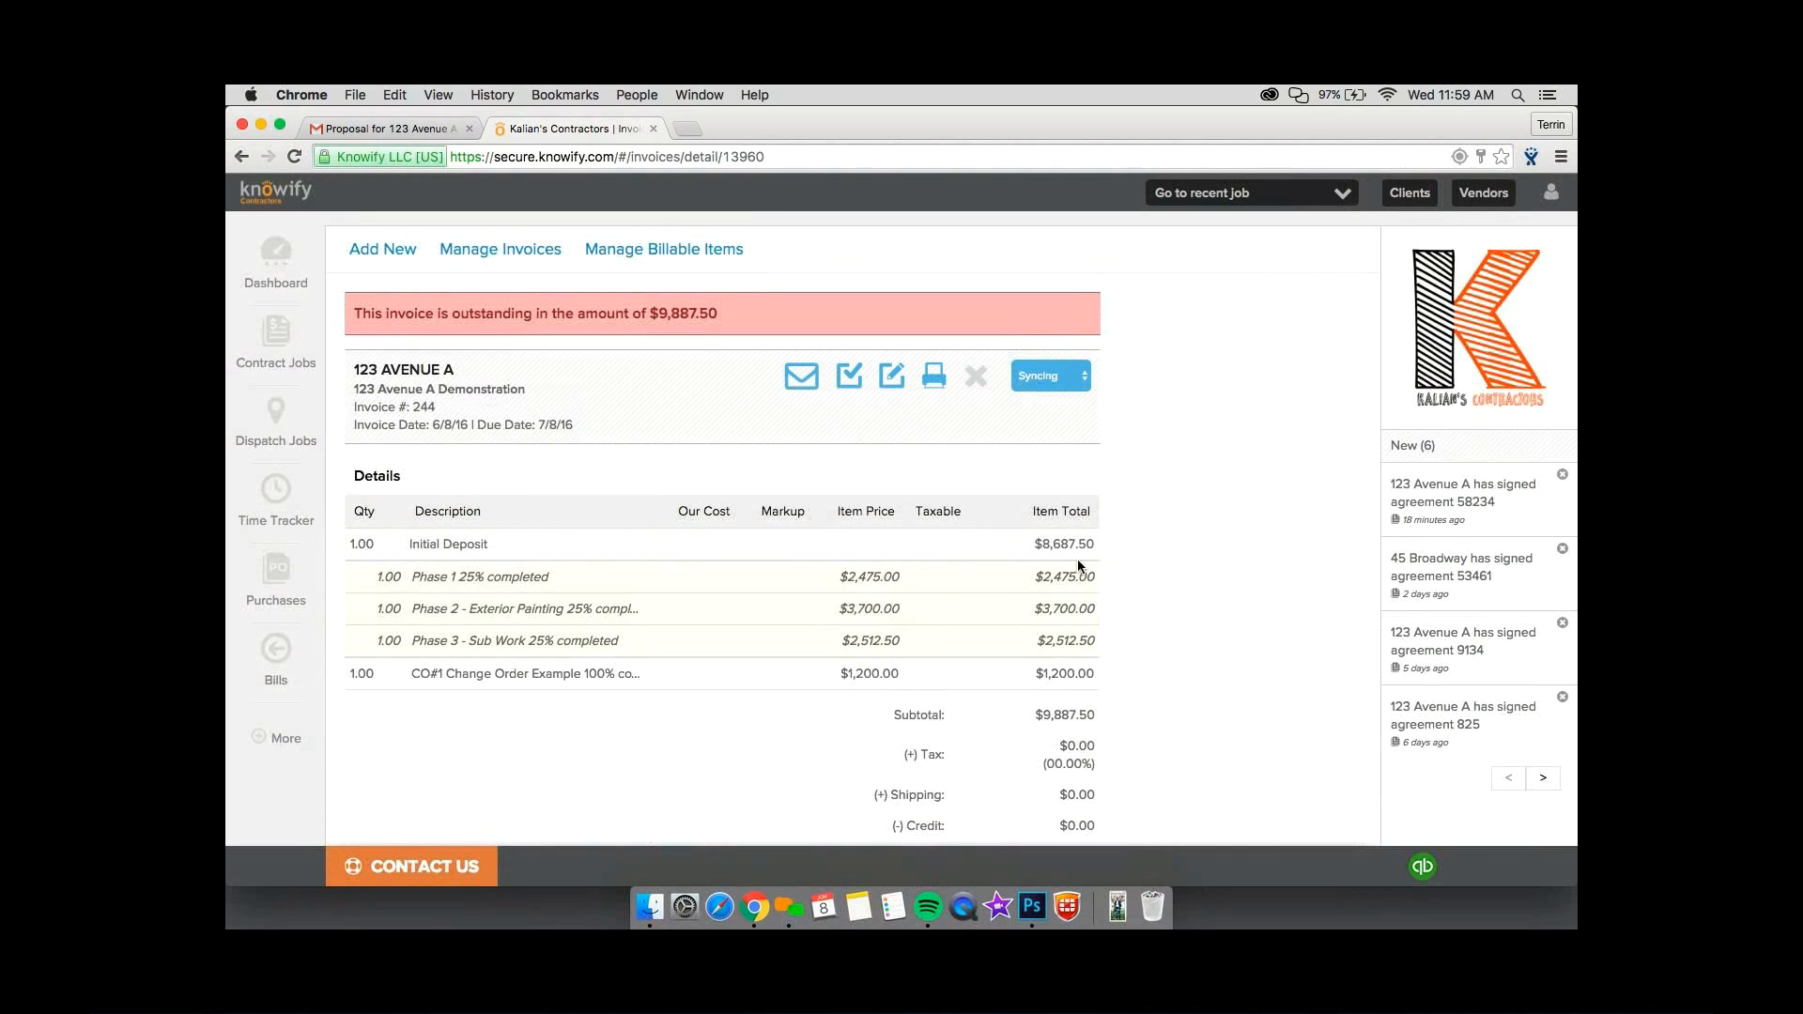
Open the general information of the invoiced Demonstration contract job and reload it to refresh its profit, revenue and cost analytics.
click(387, 373)
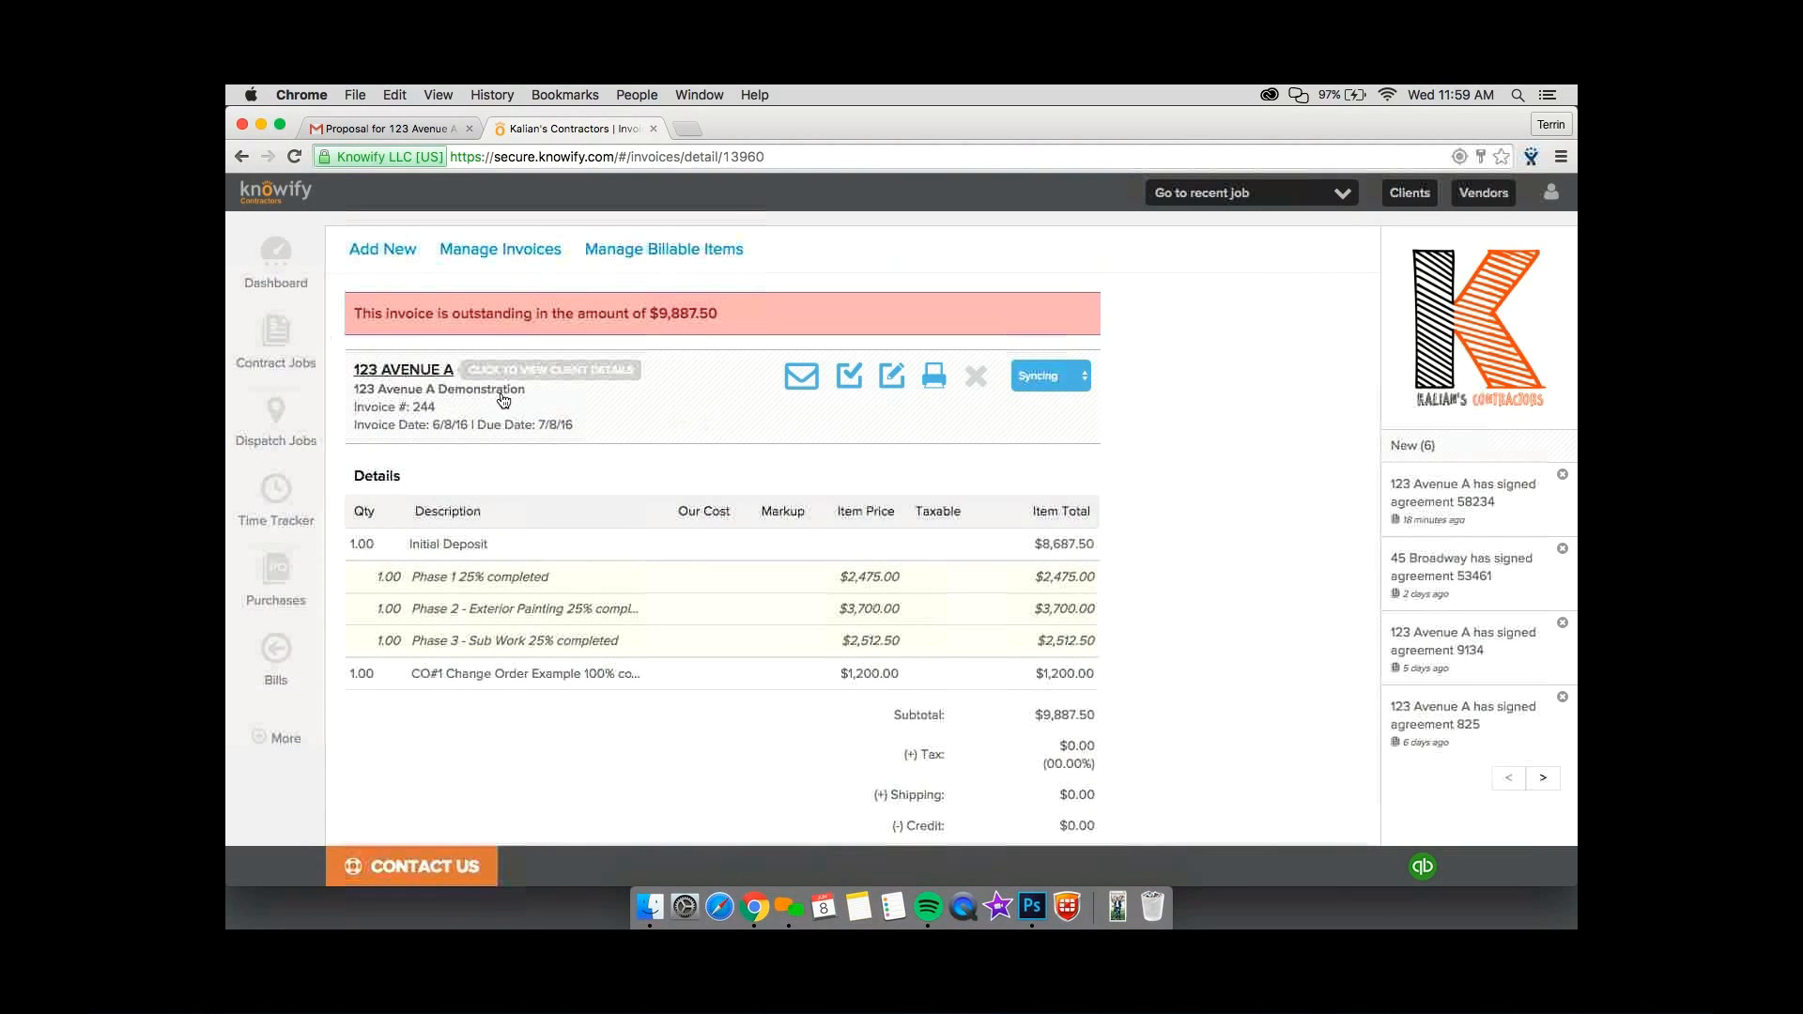
click(606, 415)
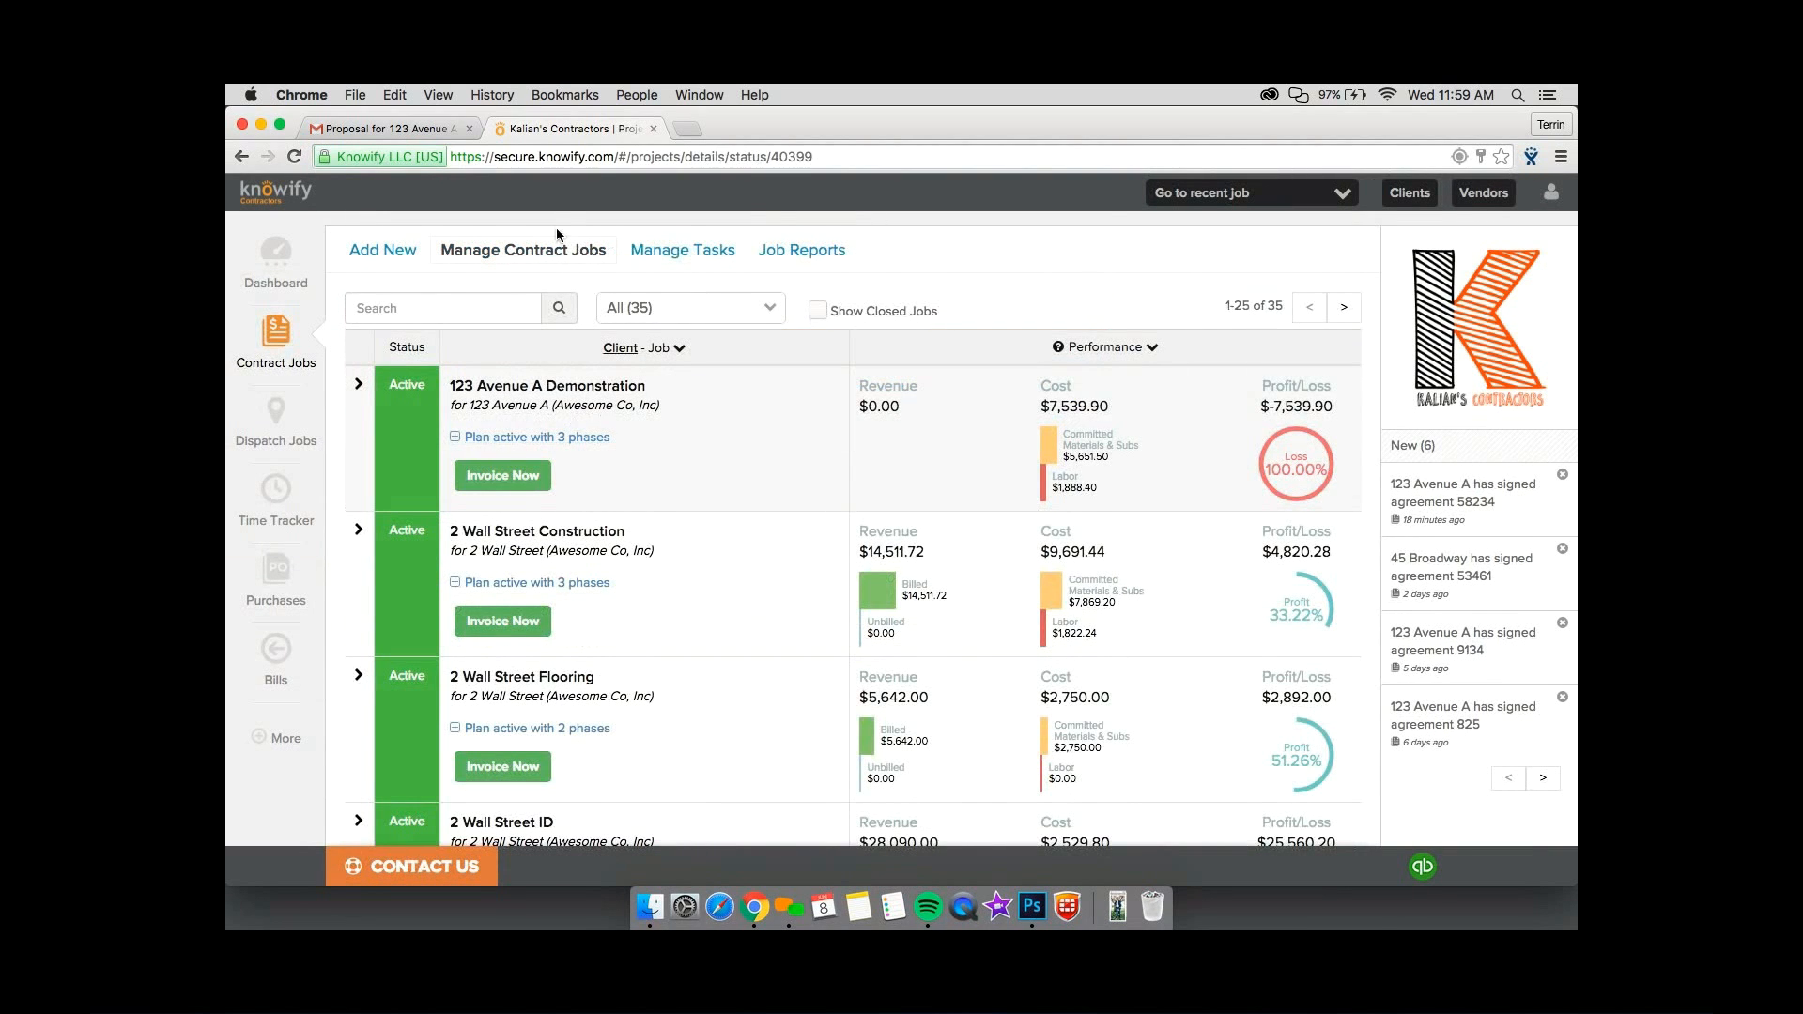
click(548, 156)
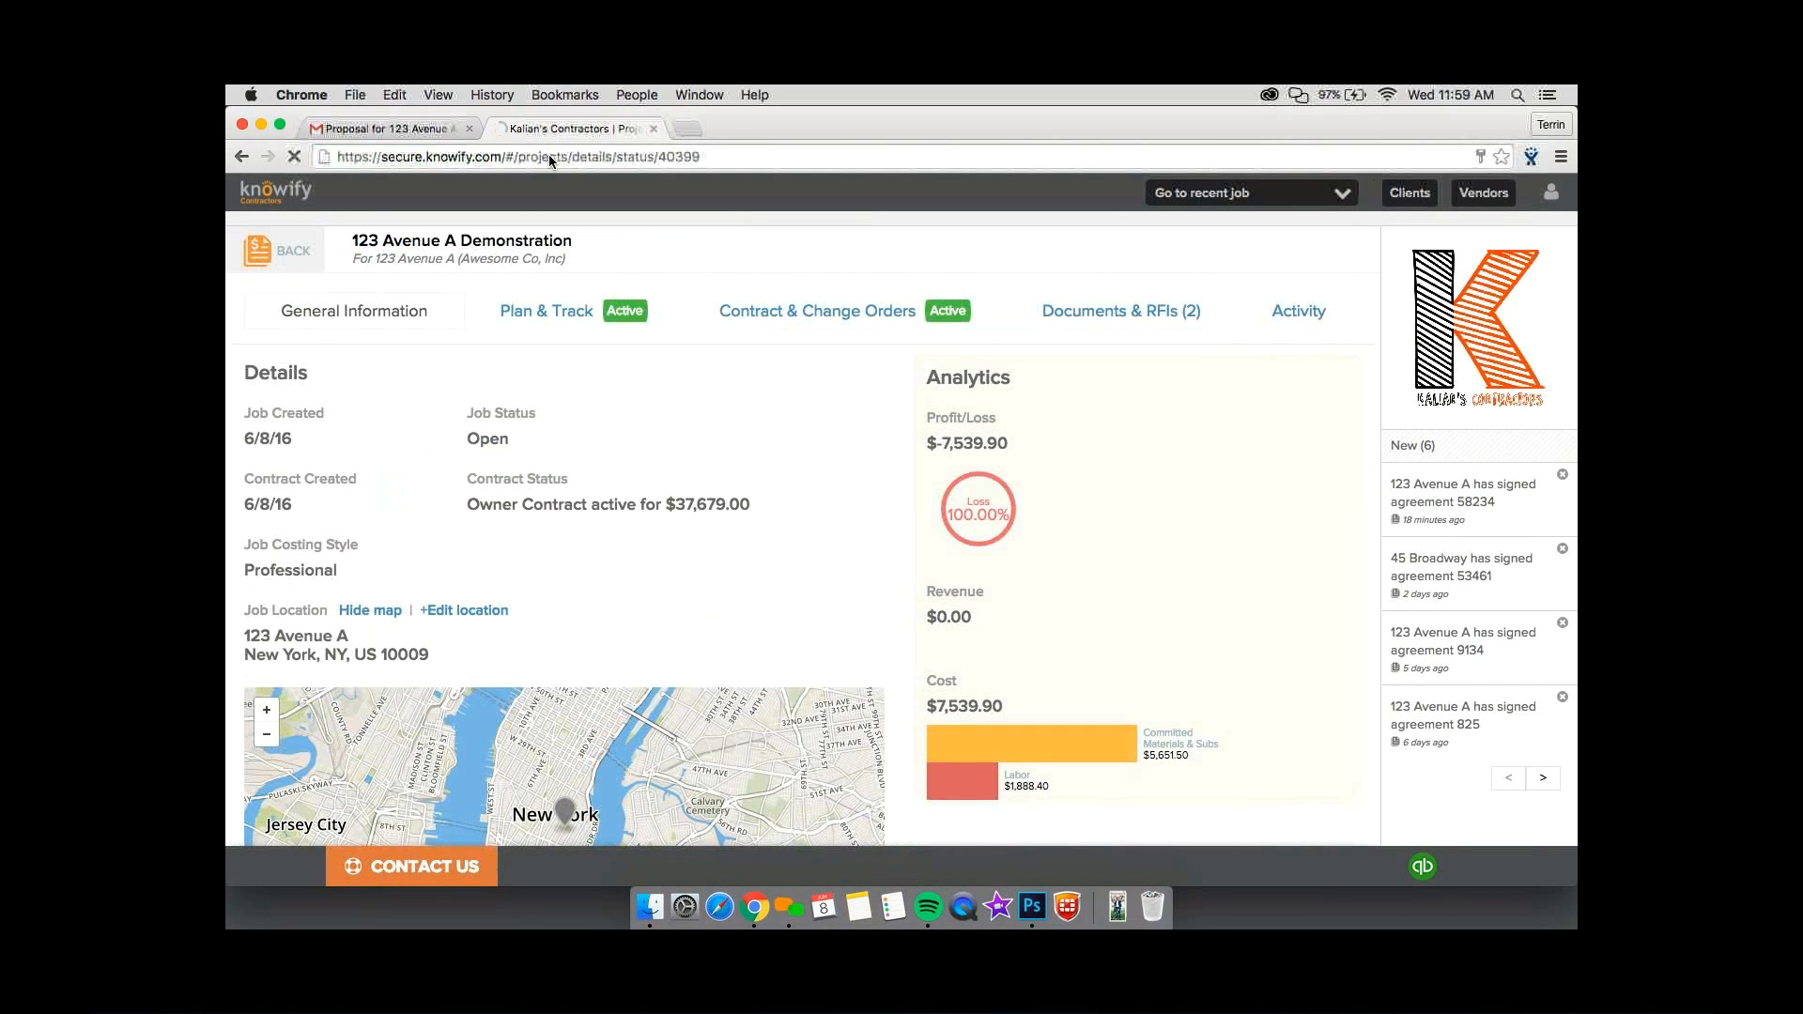
key(Return)
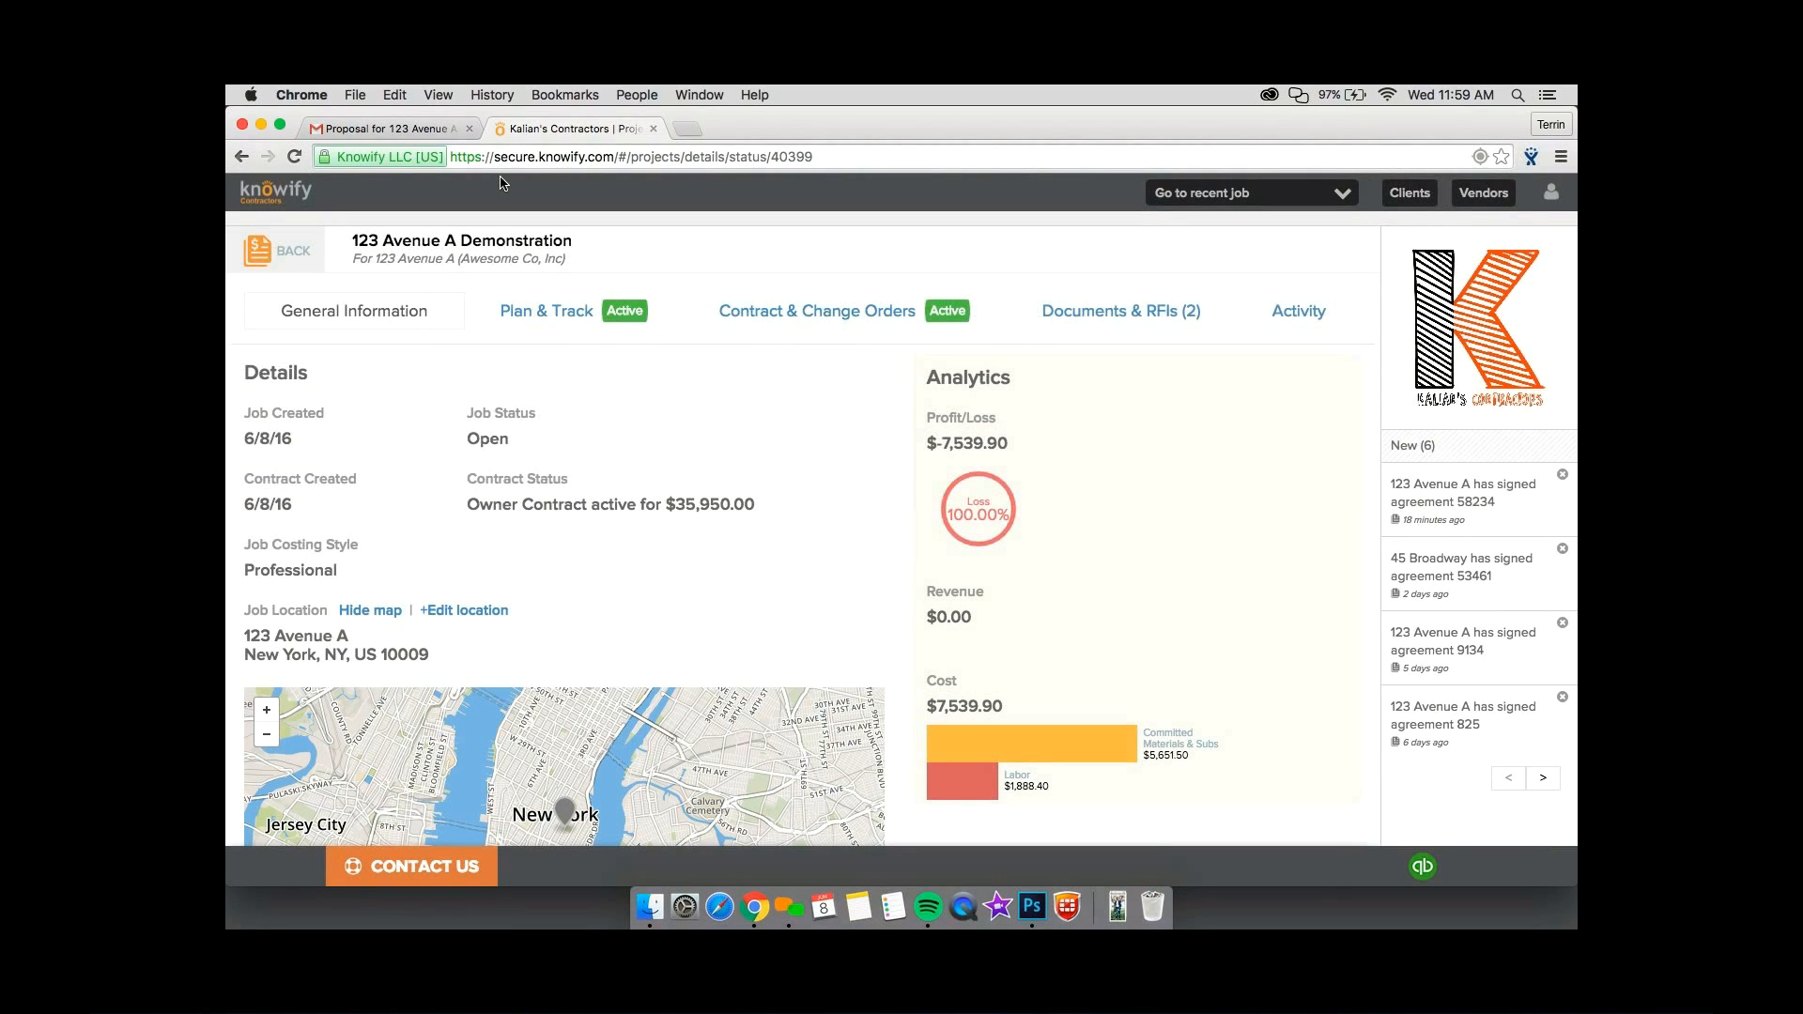
key(super+r)
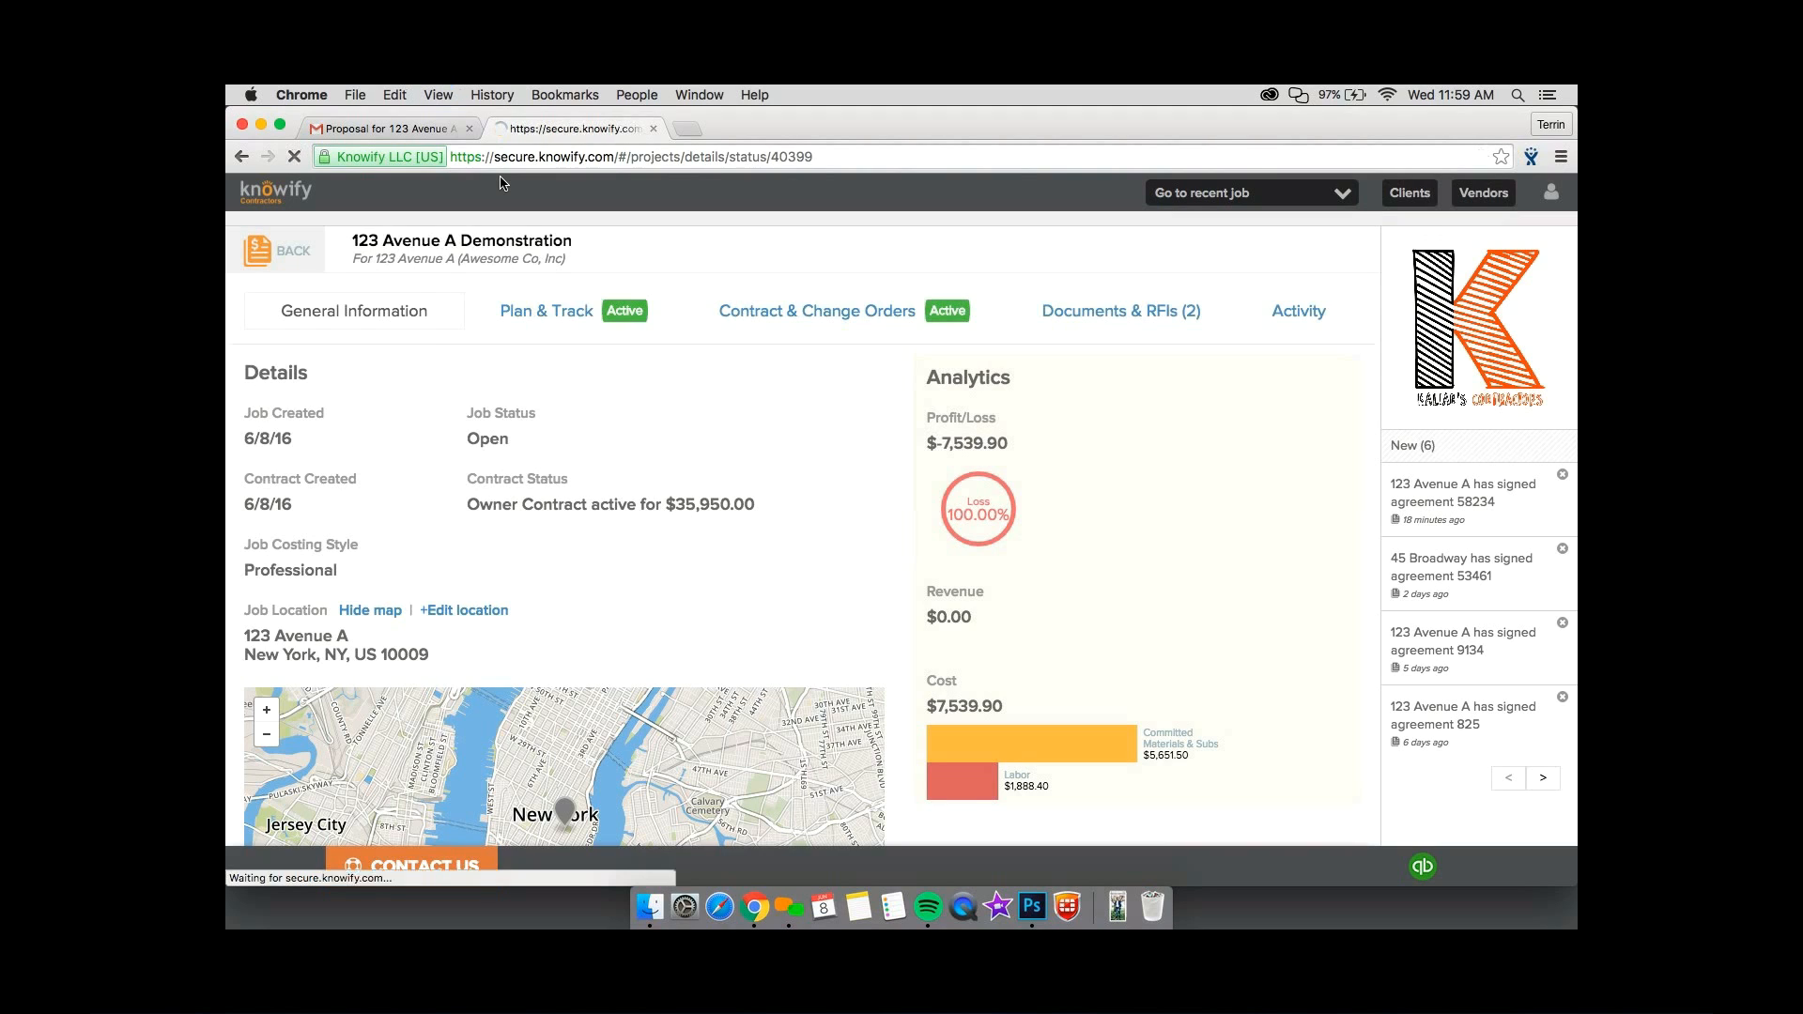
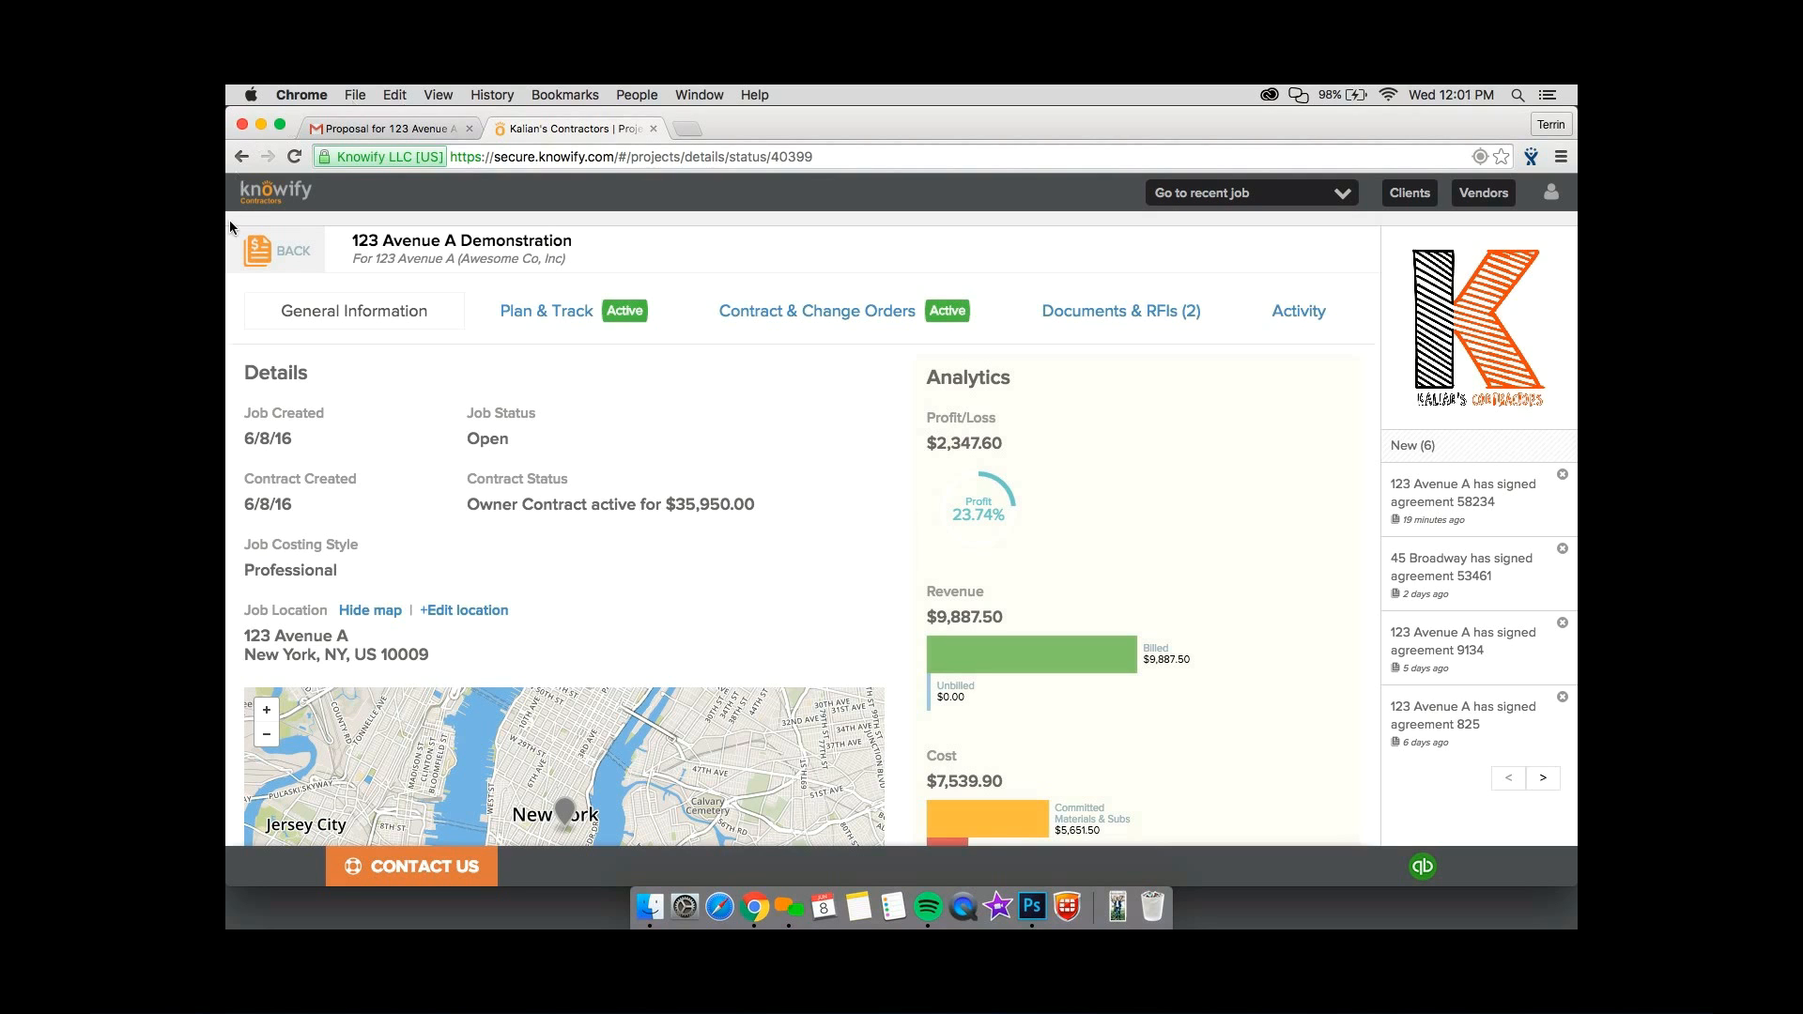
Leave the Demonstration job and open the form for adding a new invoice.
click(247, 242)
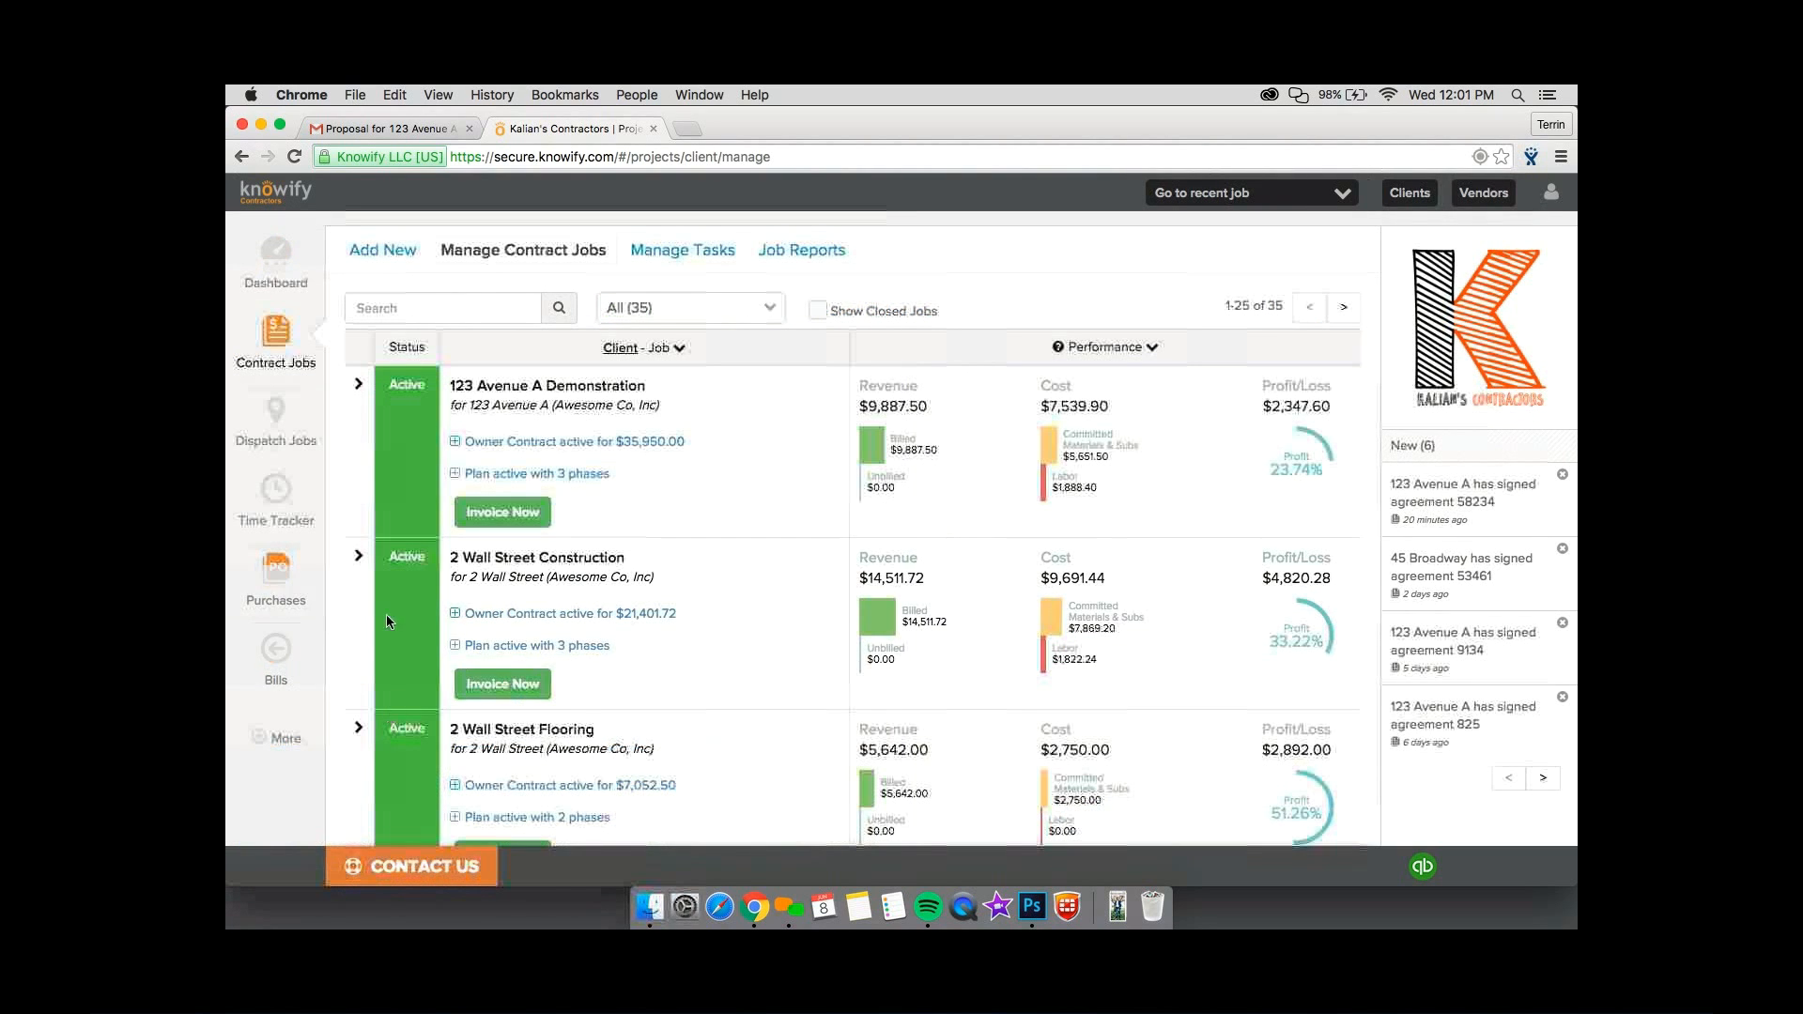
click(279, 738)
right_click(357, 737)
key(Escape)
click(357, 748)
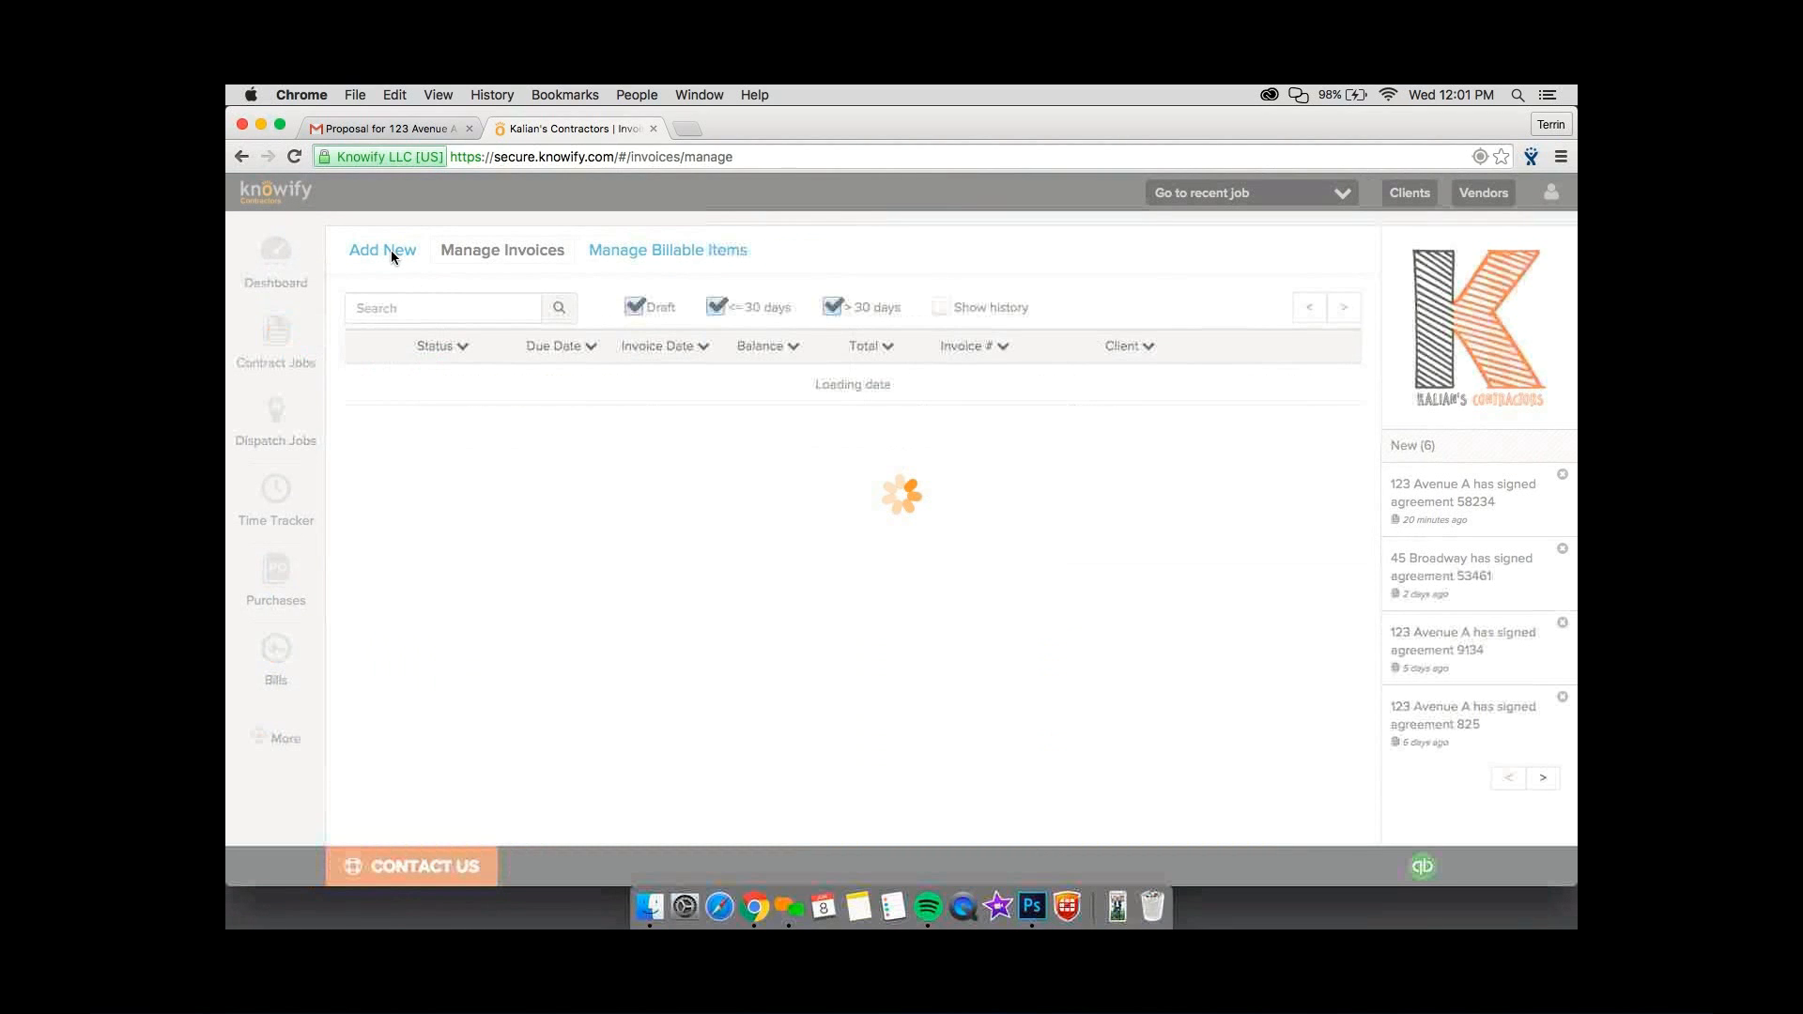
click(391, 250)
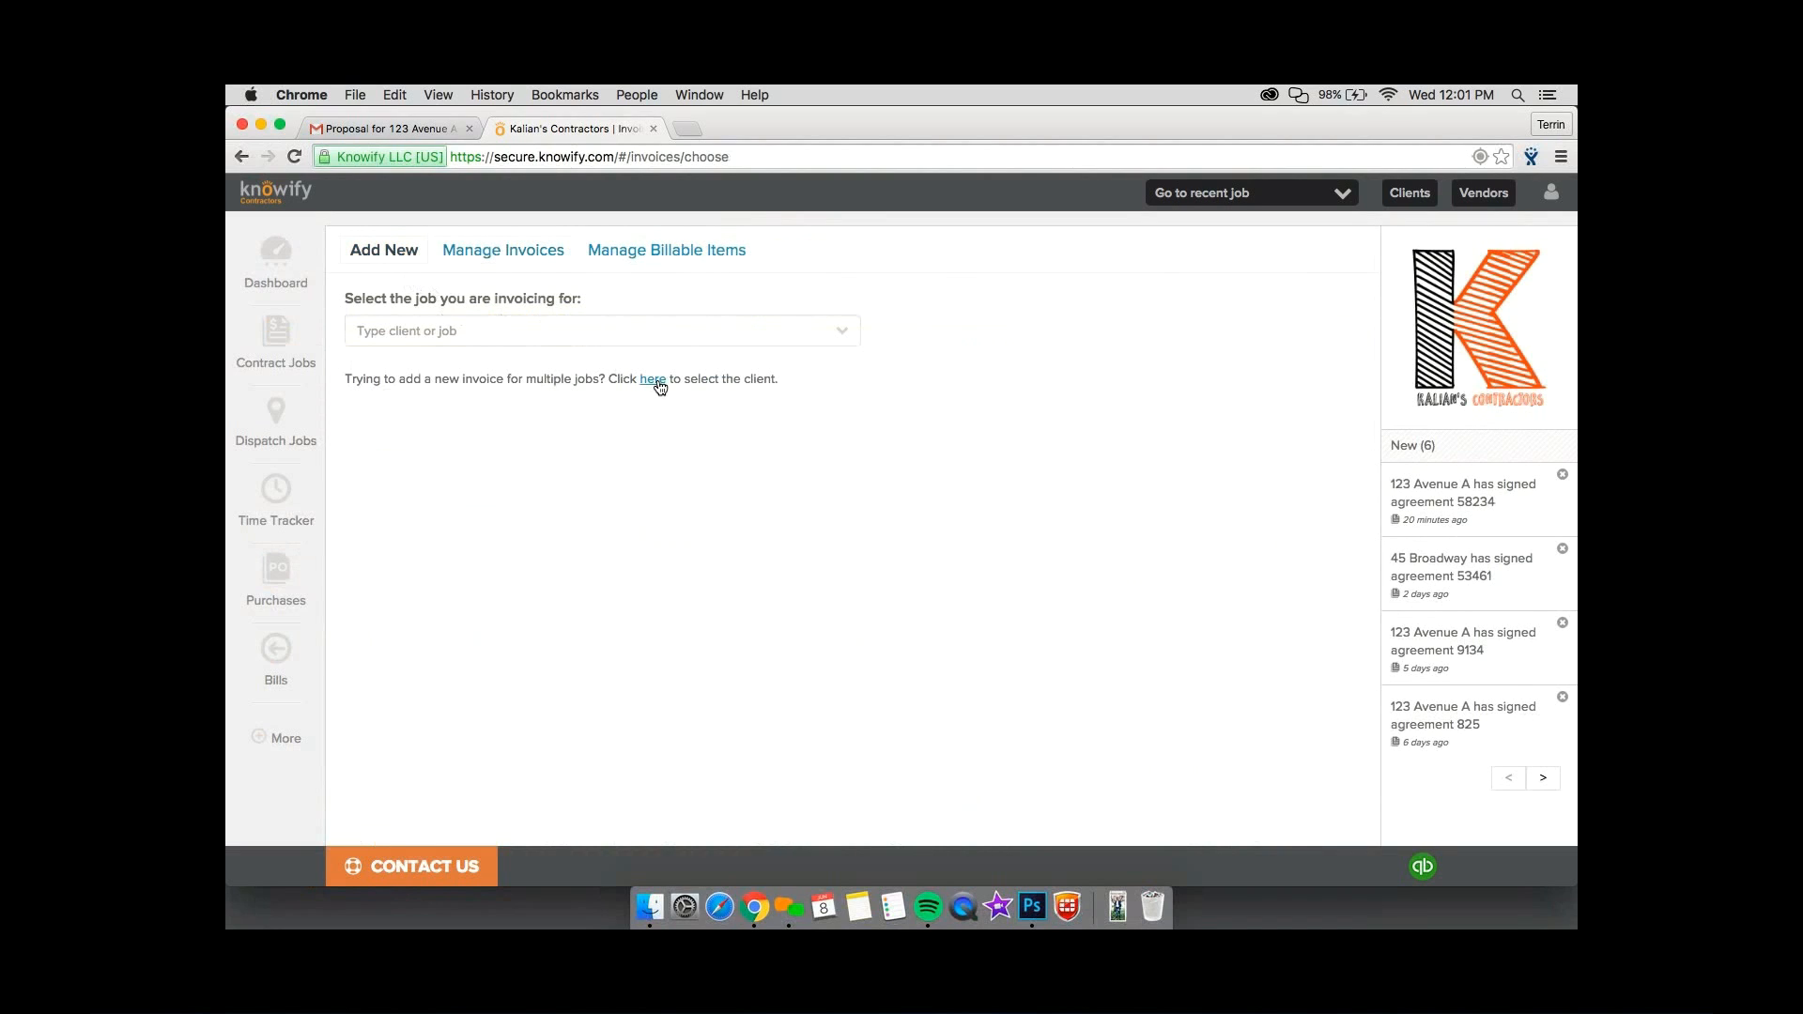
Switch the new invoice to cover multiple jobs and bill it to the Ziggy Construction client.
drag(368, 380, 552, 383)
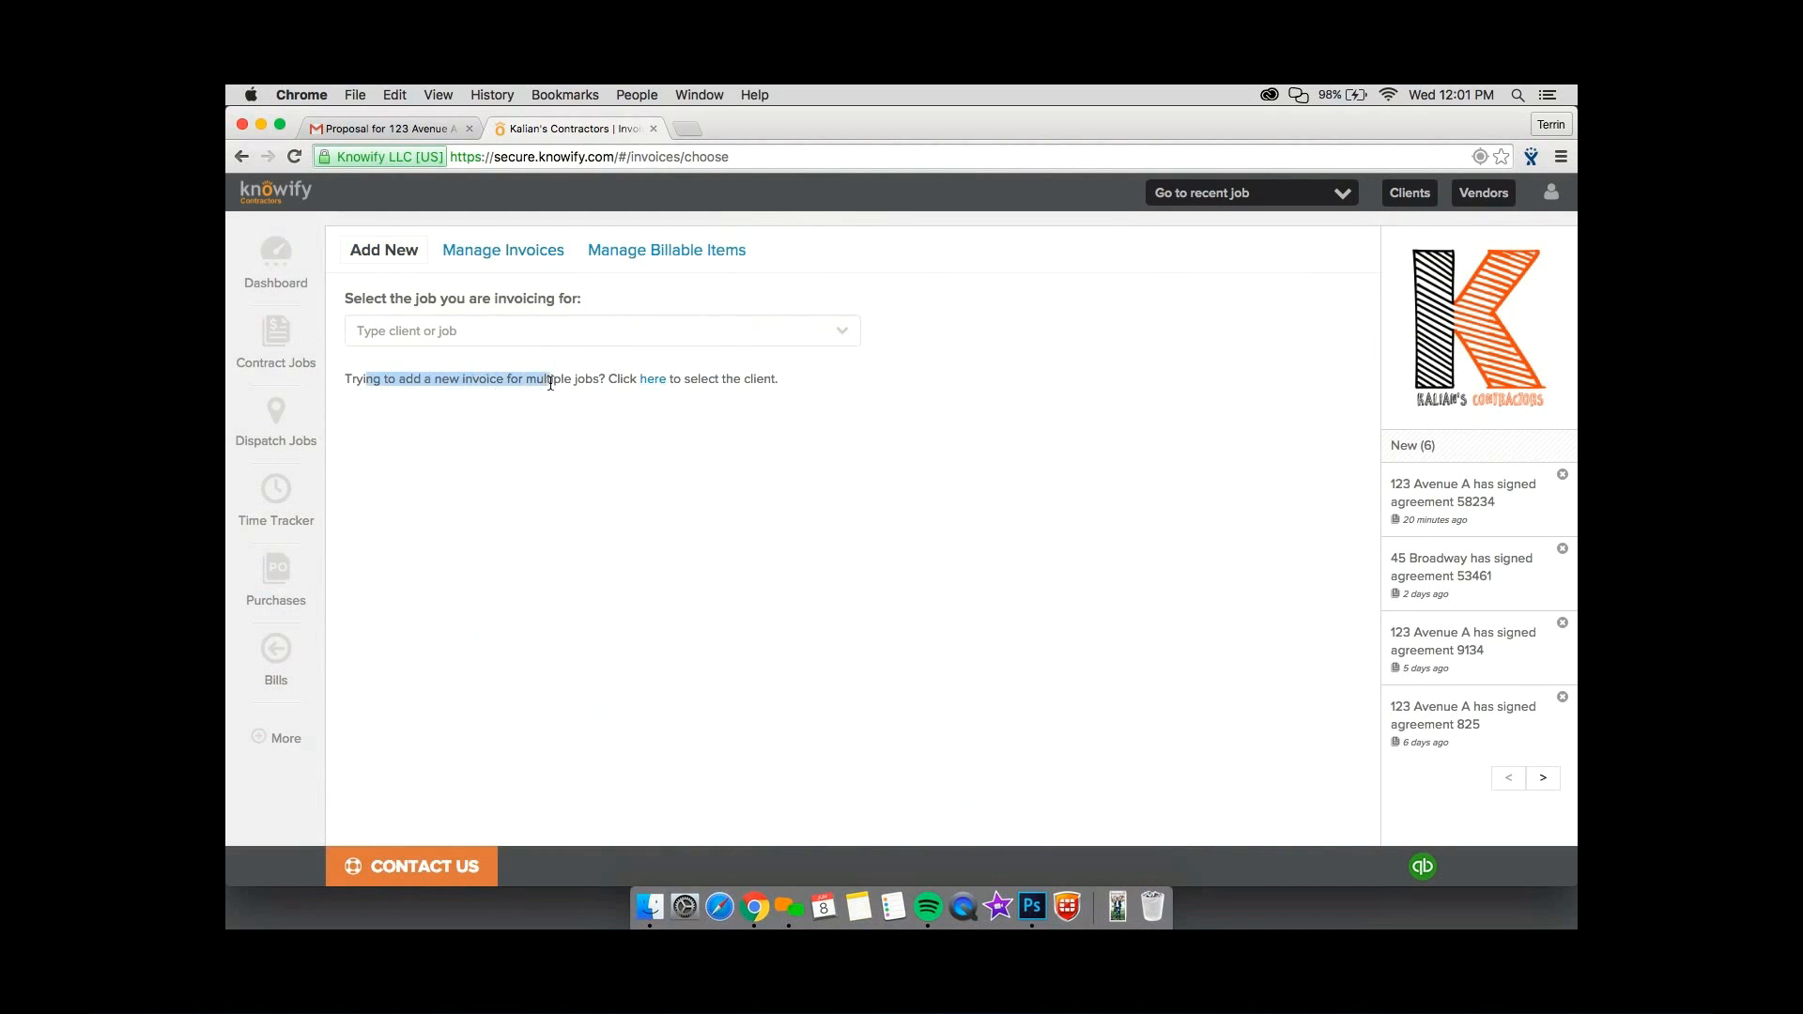
click(552, 383)
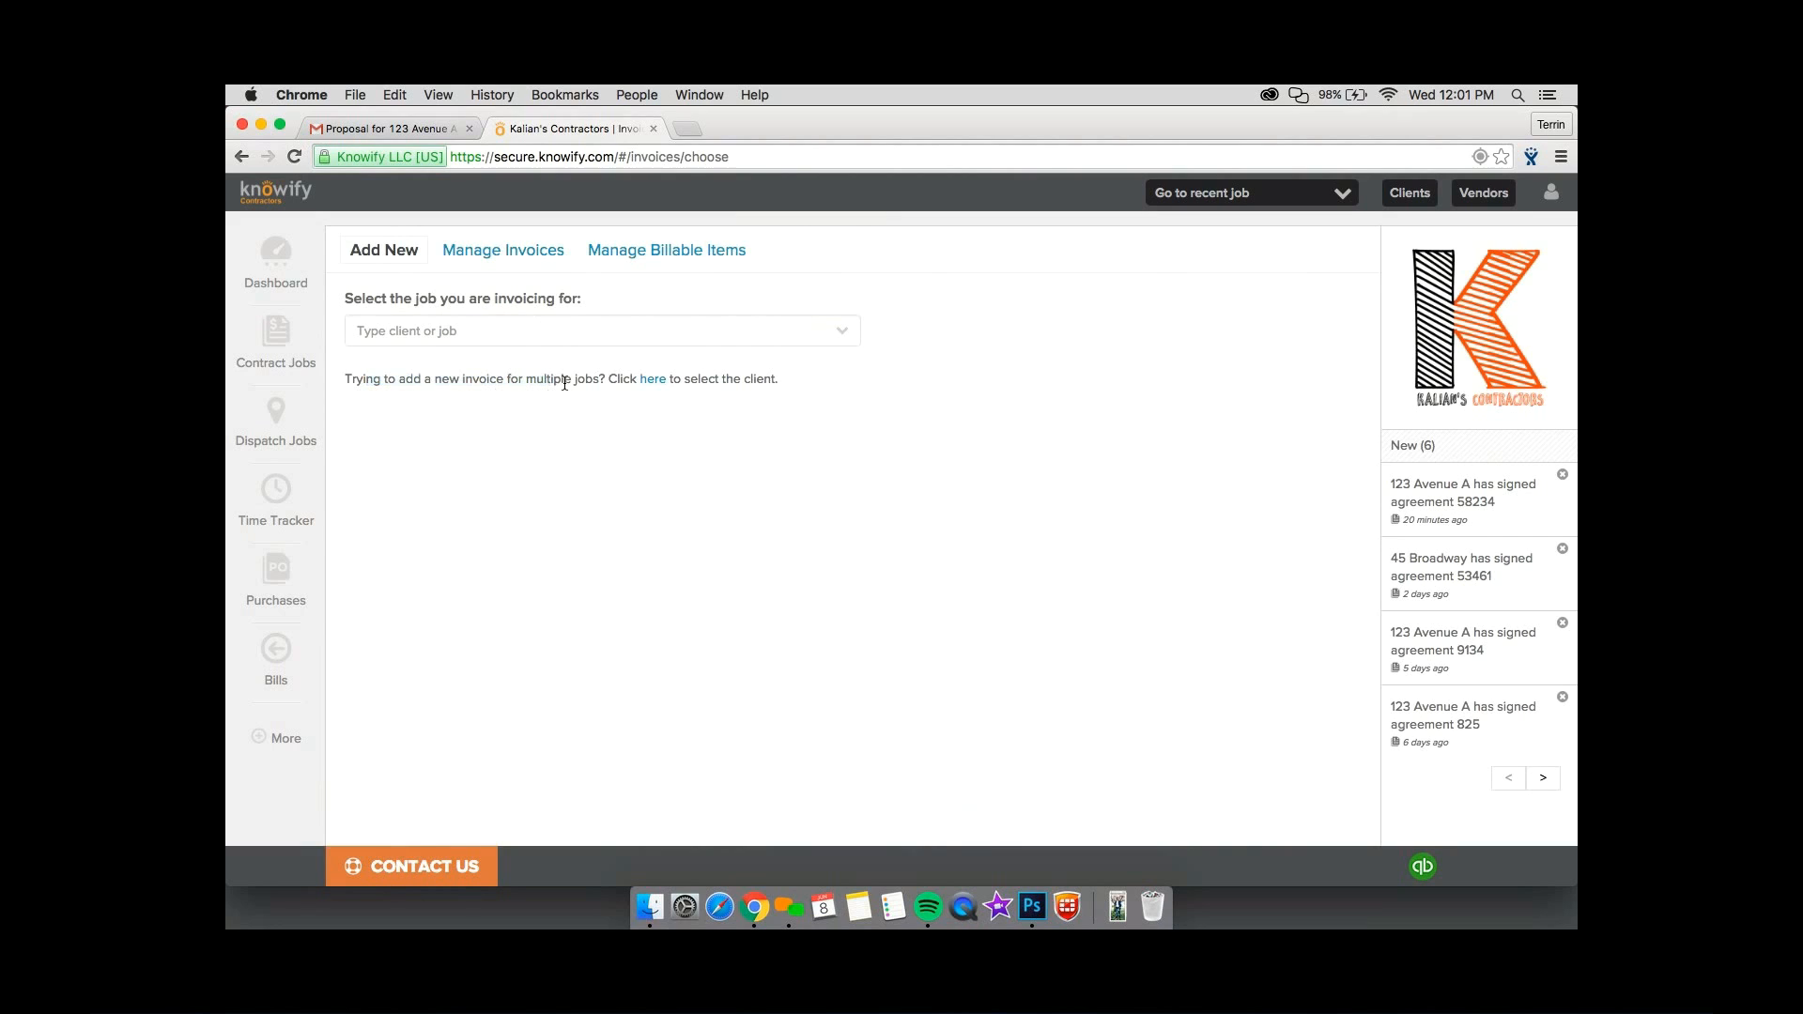
click(653, 380)
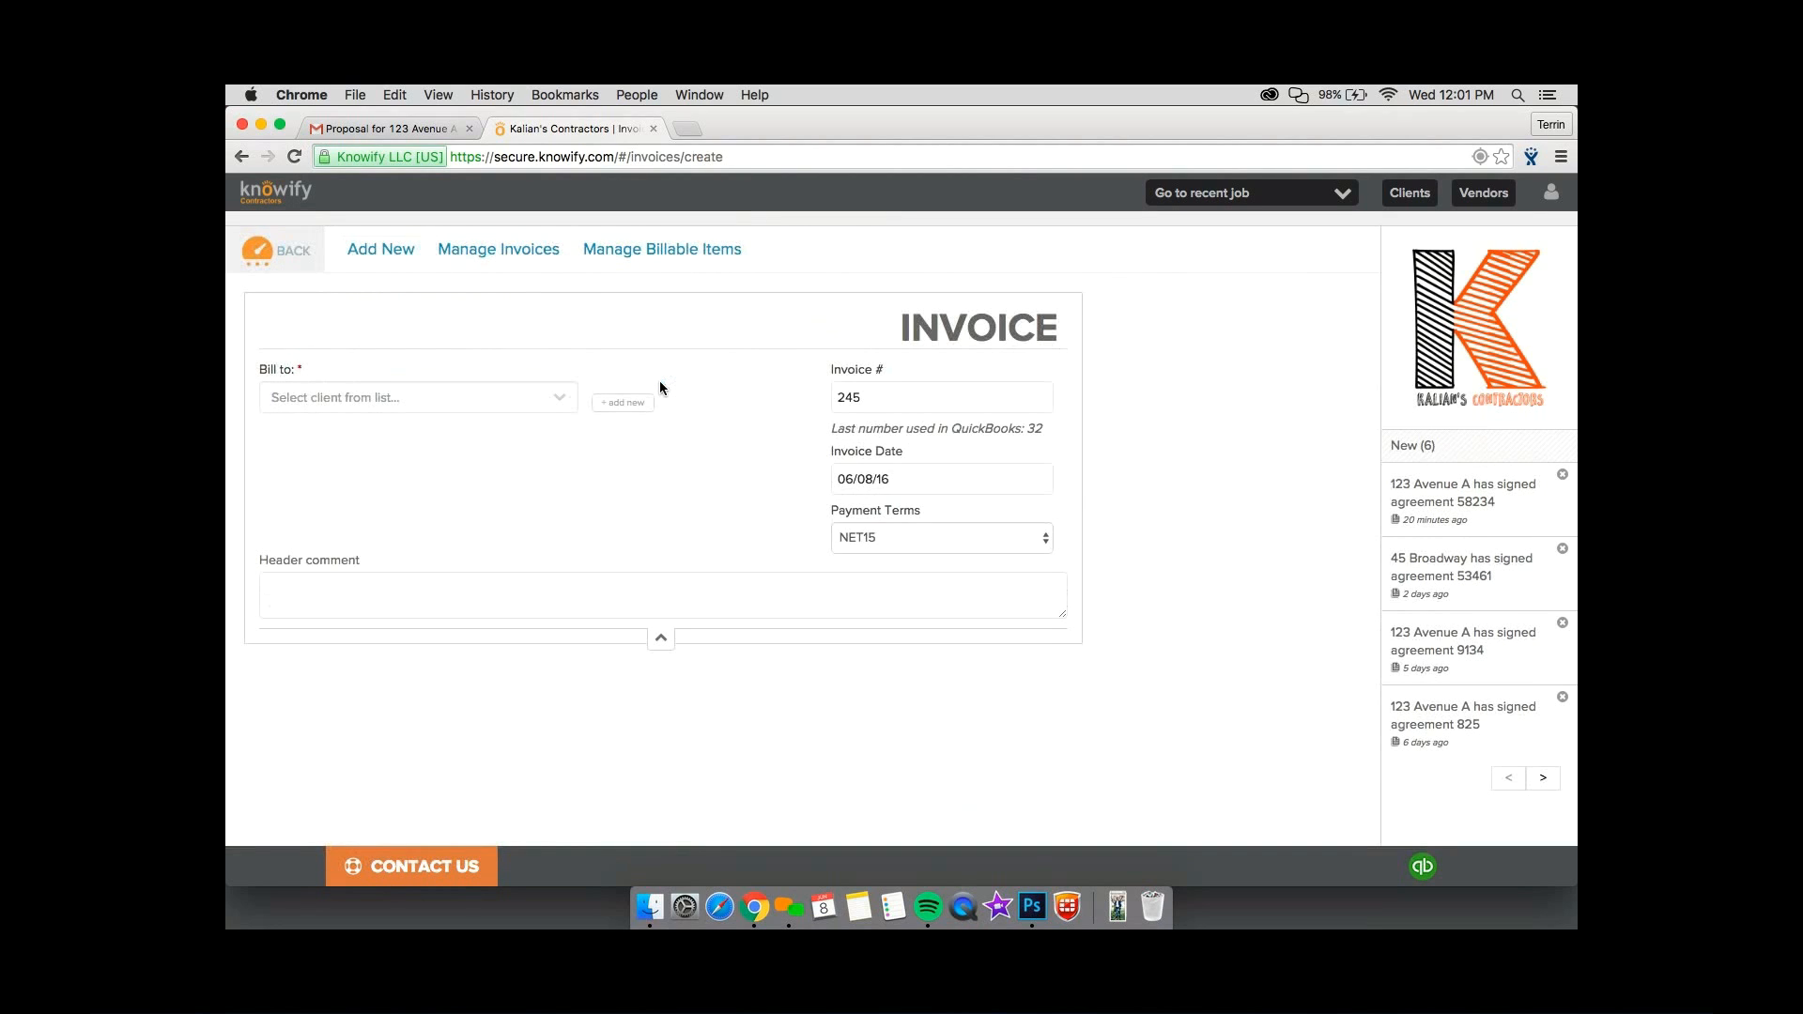
click(515, 397)
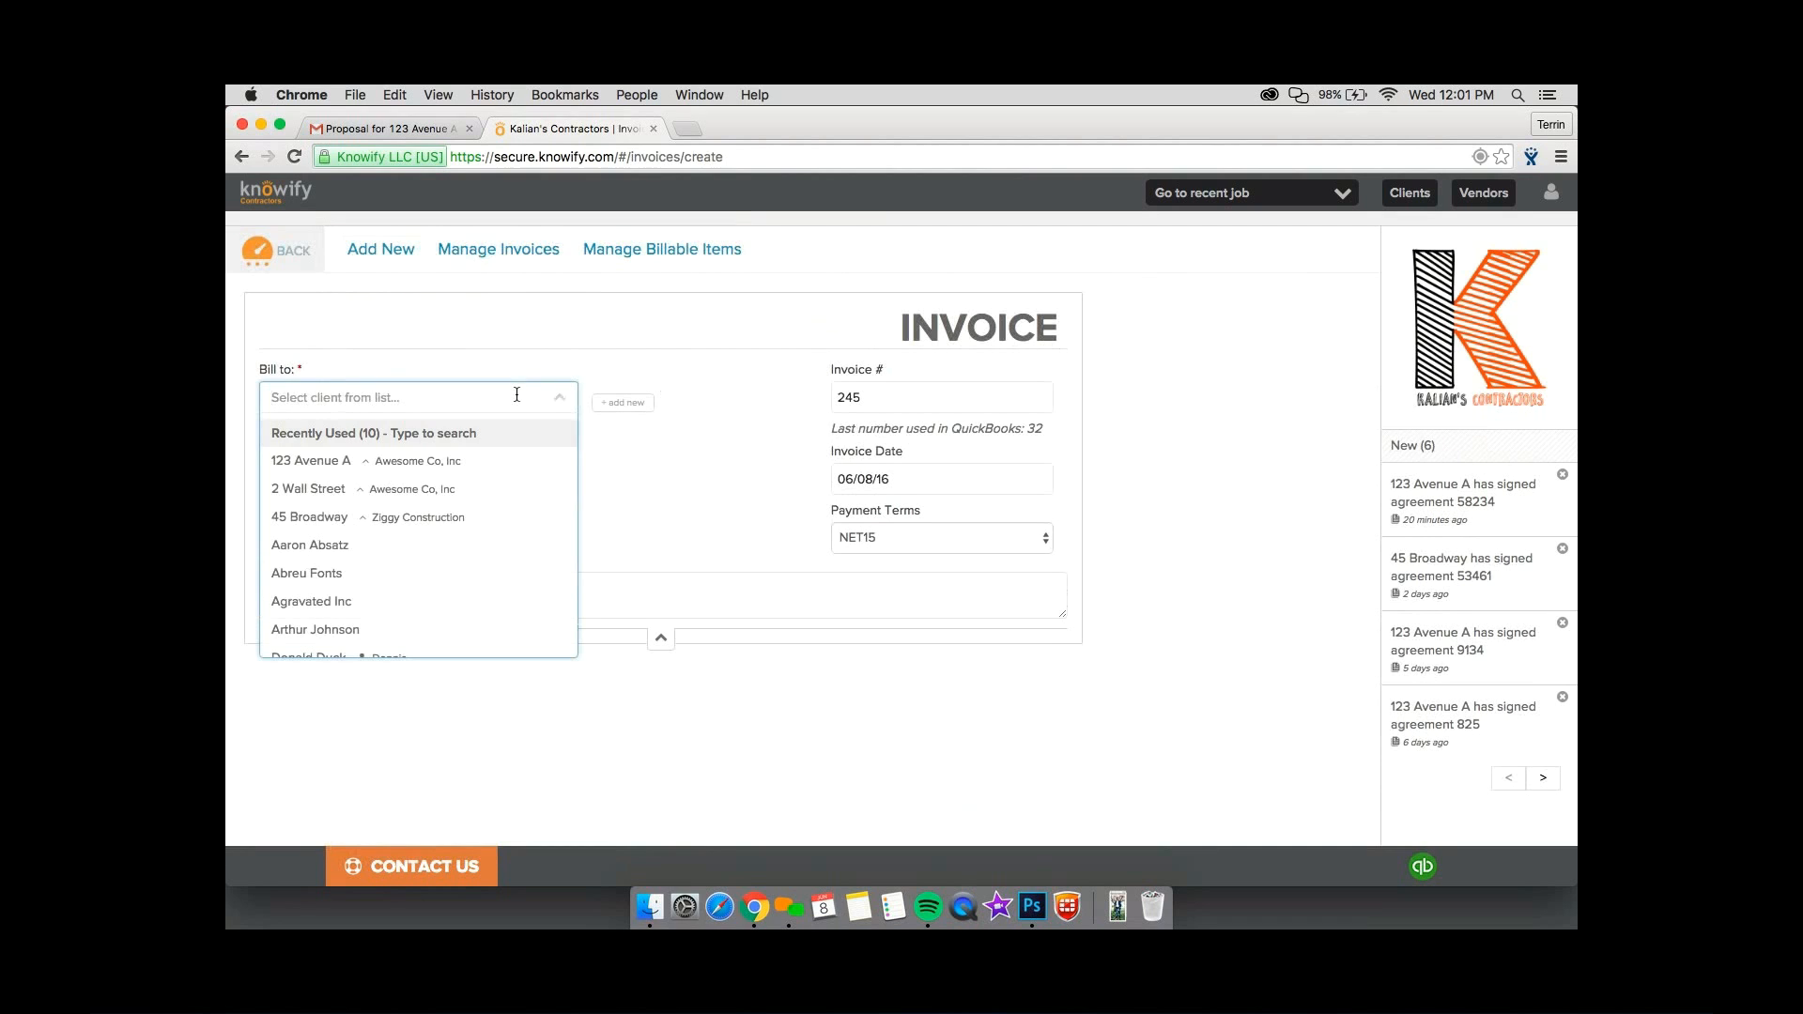
click(488, 519)
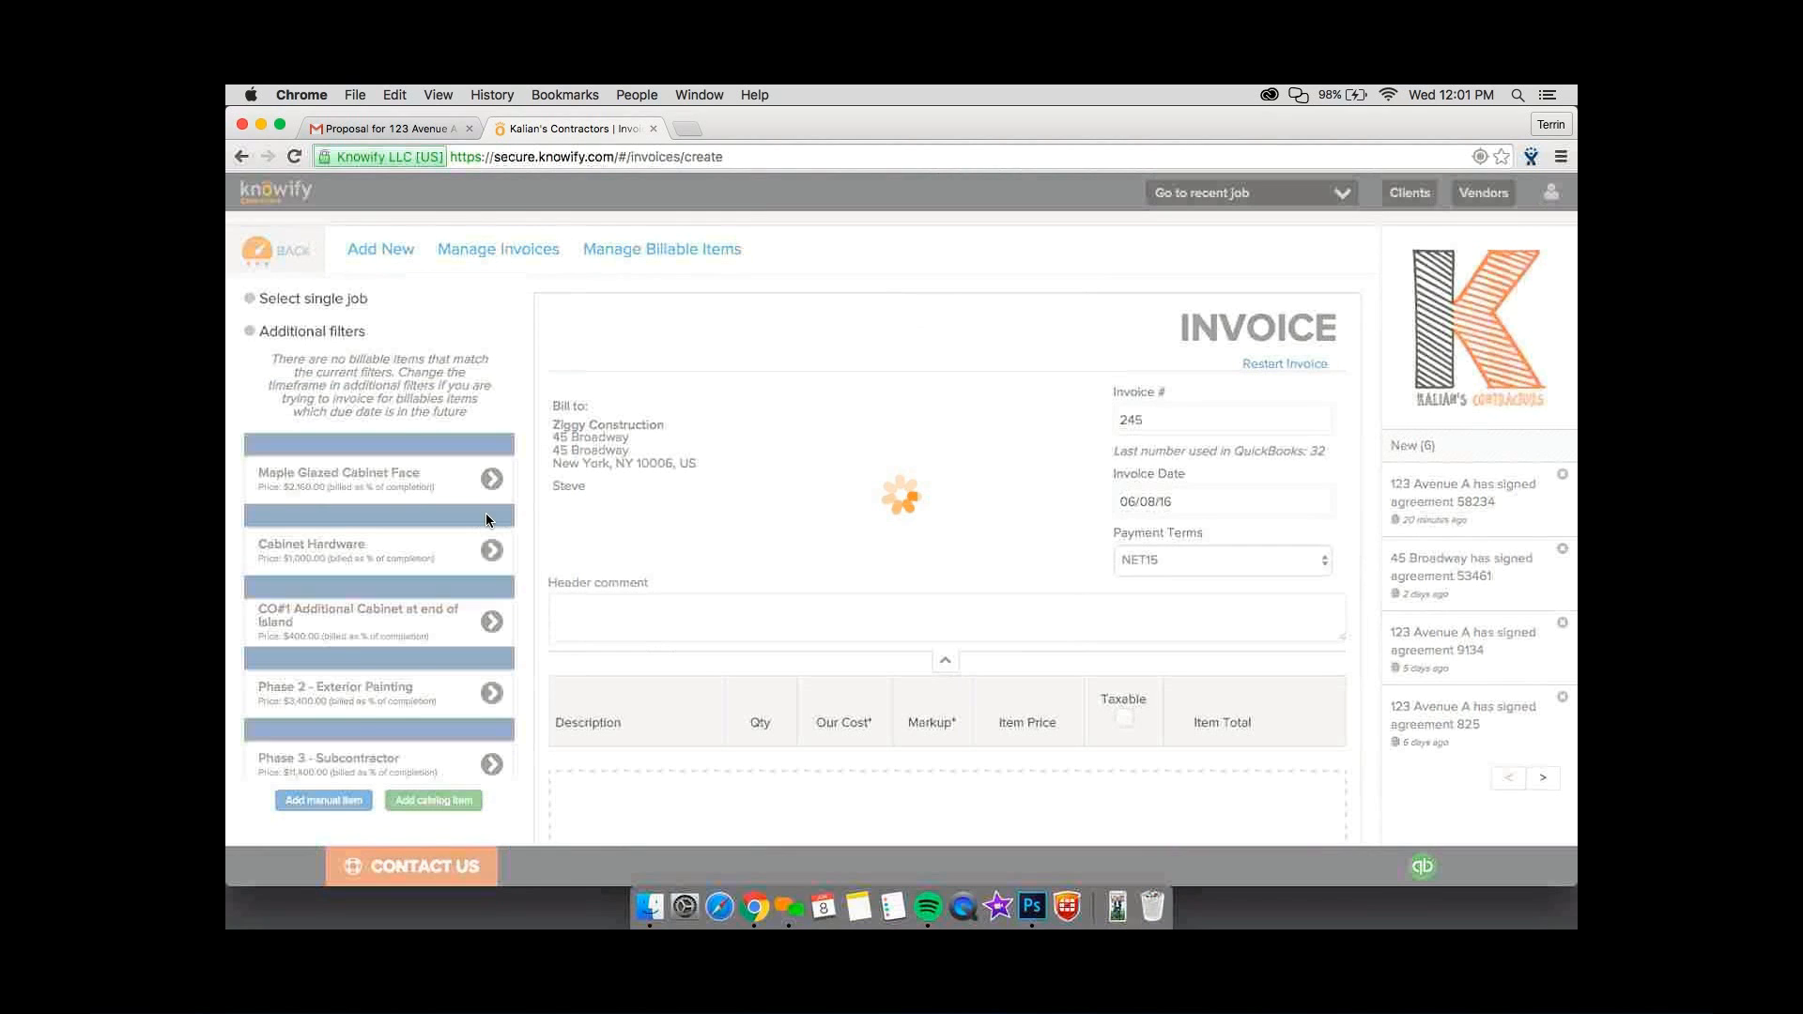
Add a manual line item described as "On the Fly Invoice" with an item price of $3,000.
scroll(479, 727, down, 2)
click(324, 711)
scroll(632, 611, down, 3)
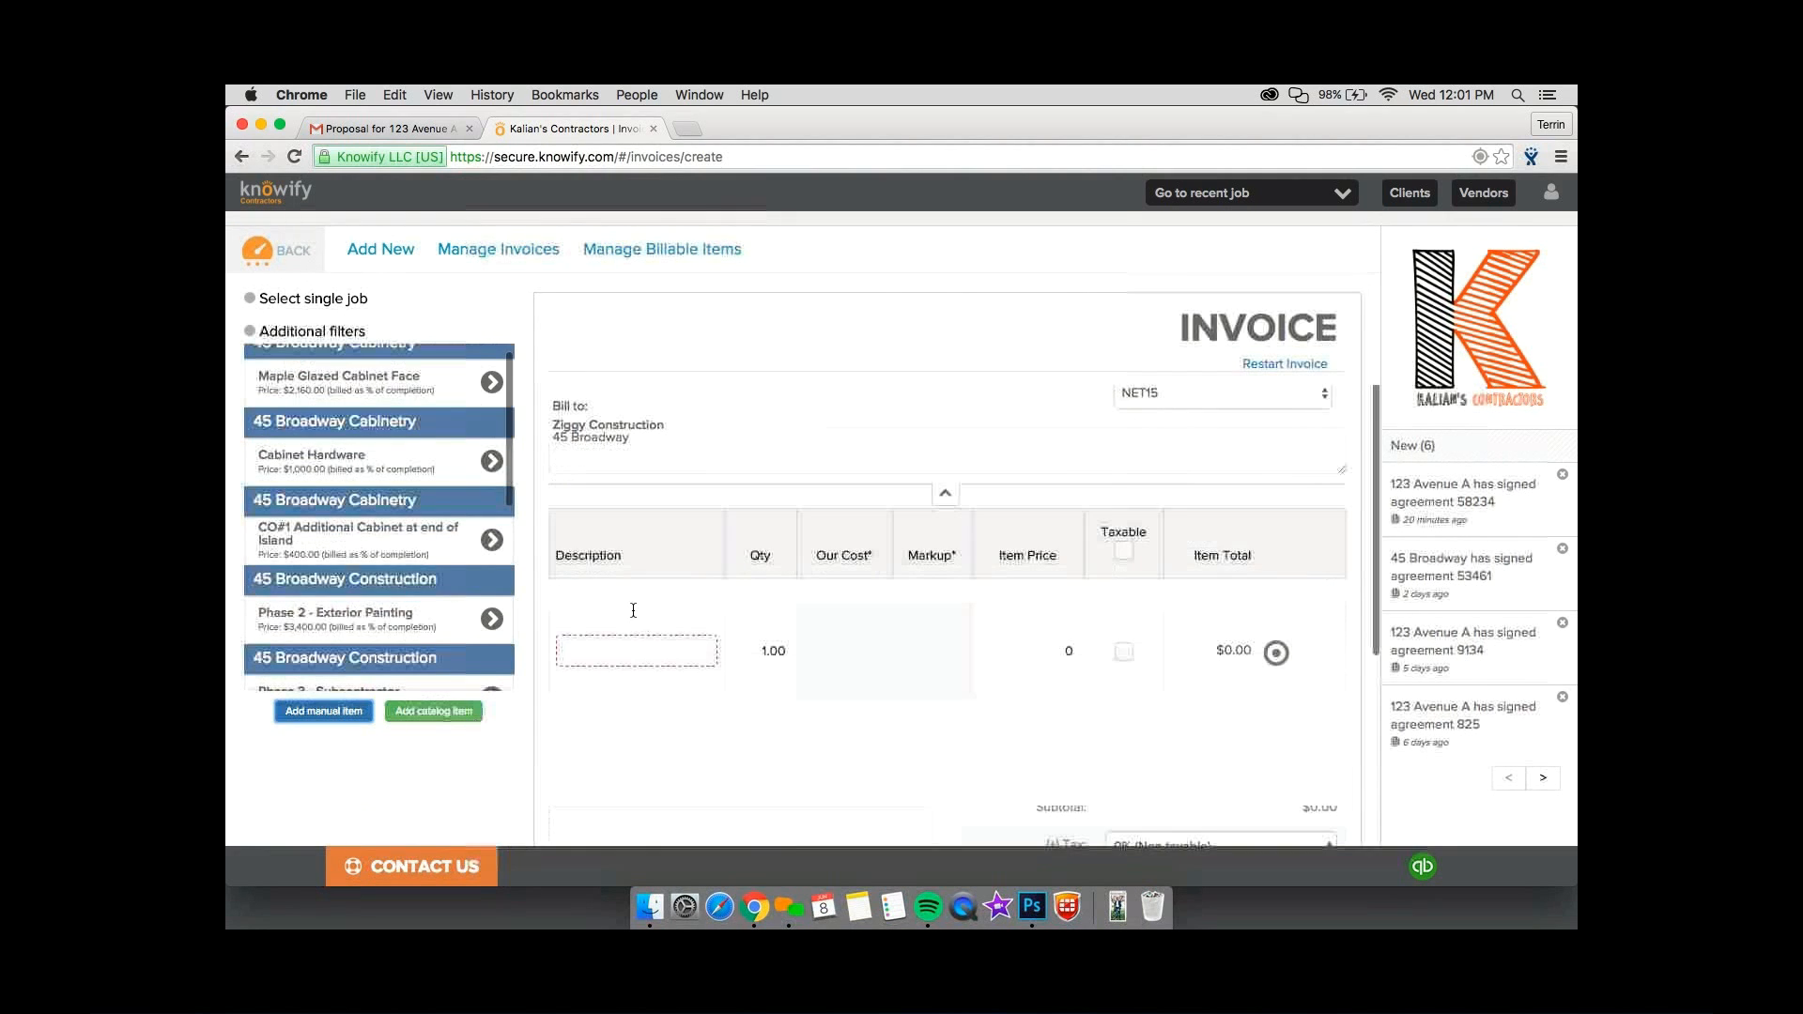
click(633, 611)
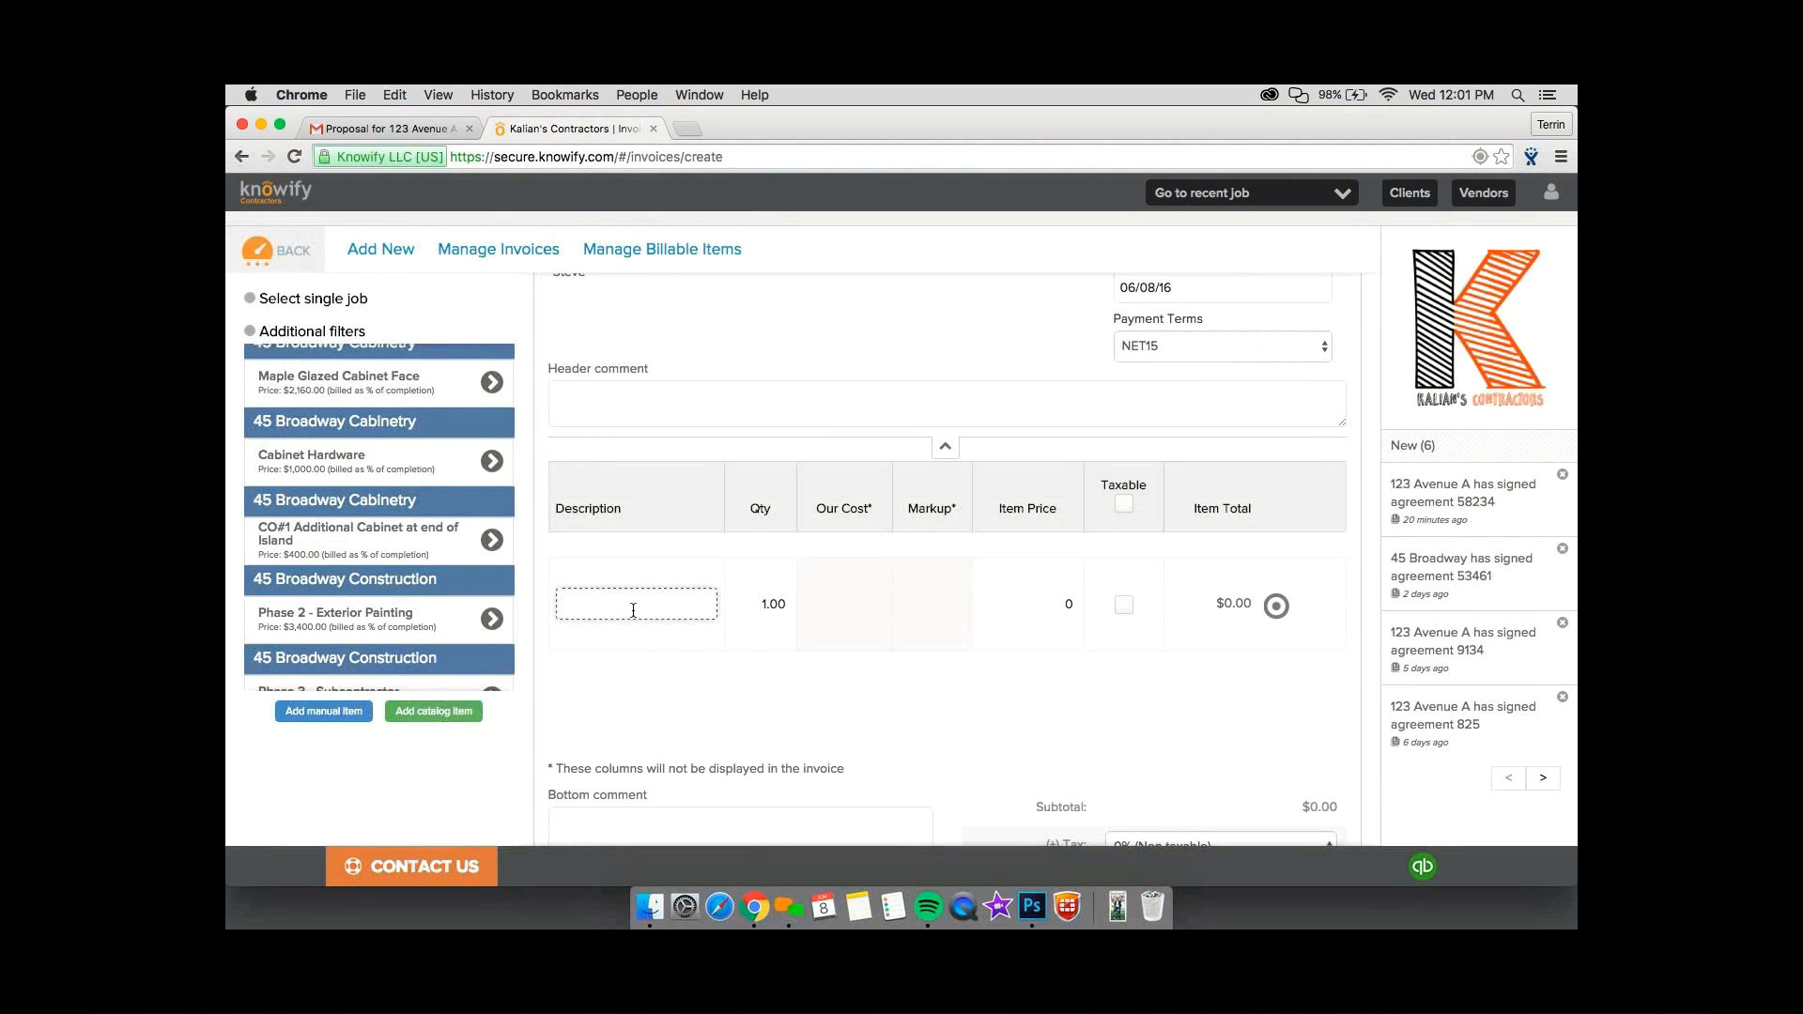
text(On the Fly Invoice)
click(1020, 594)
text(3000)
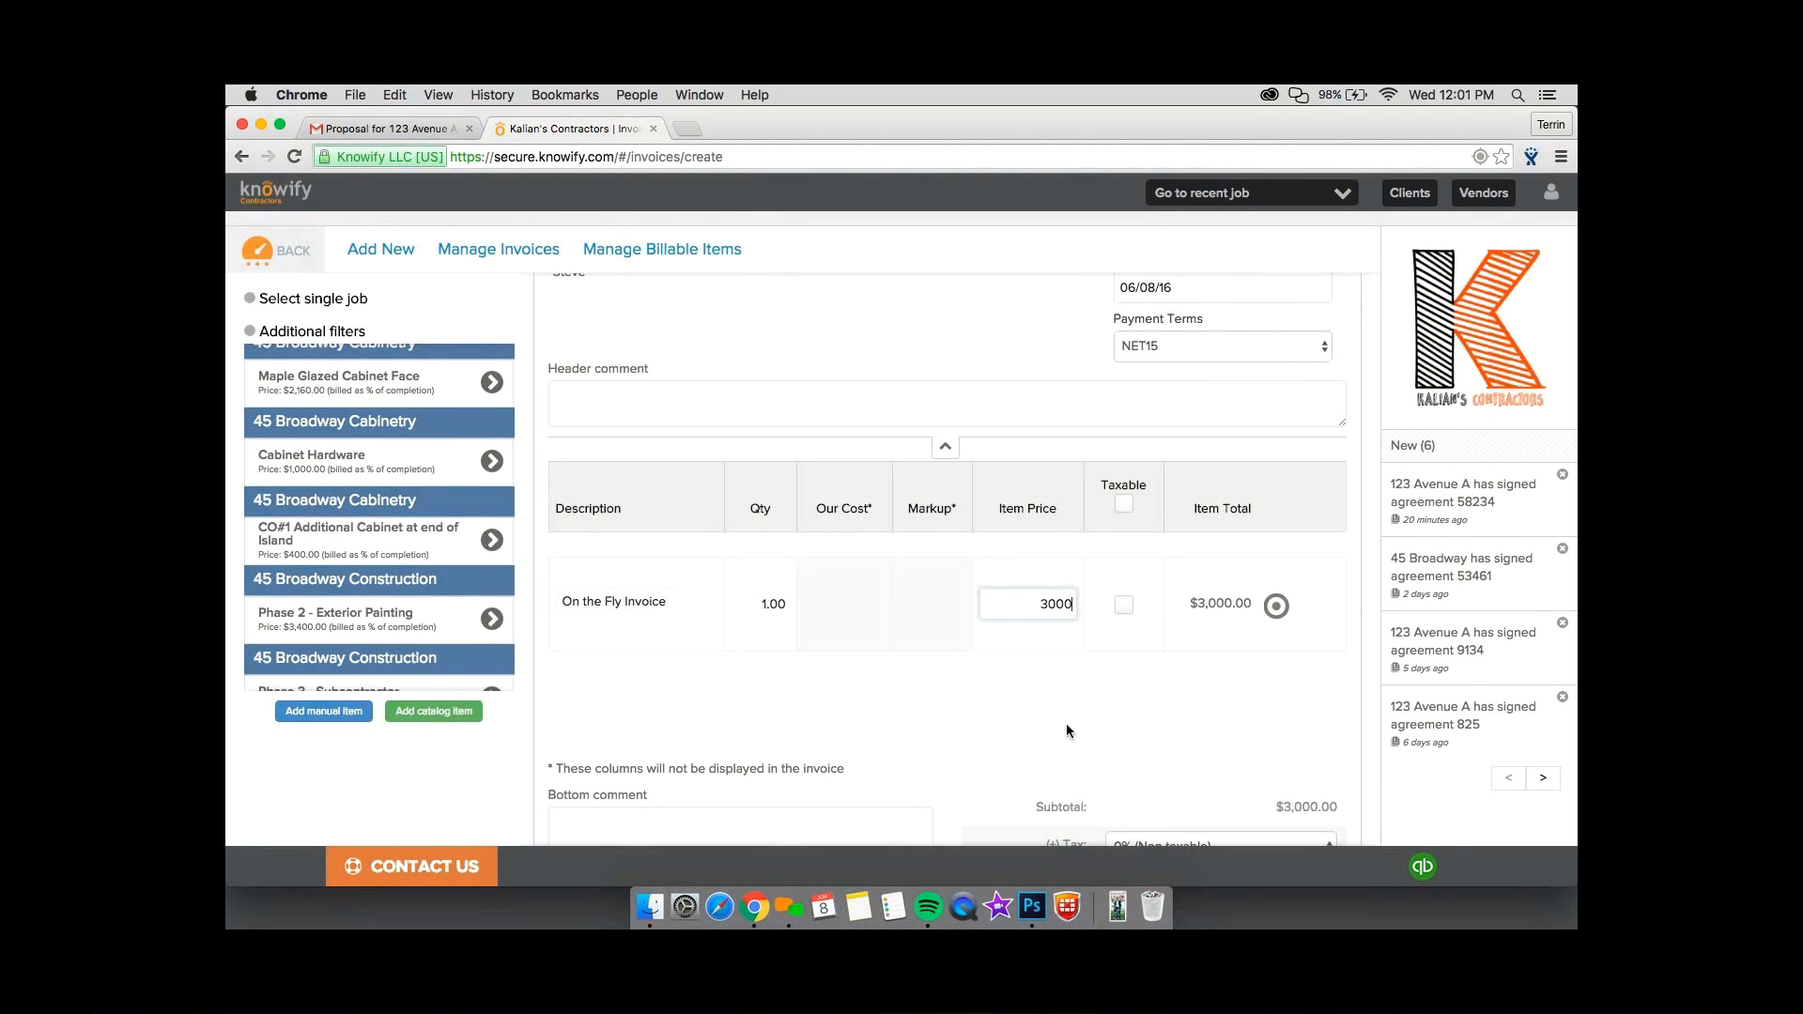
click(1162, 749)
Review the invoice's header, line item, totals and finalizing options, and leave it unsaved for the dashboard.
scroll(1162, 752, down, 1)
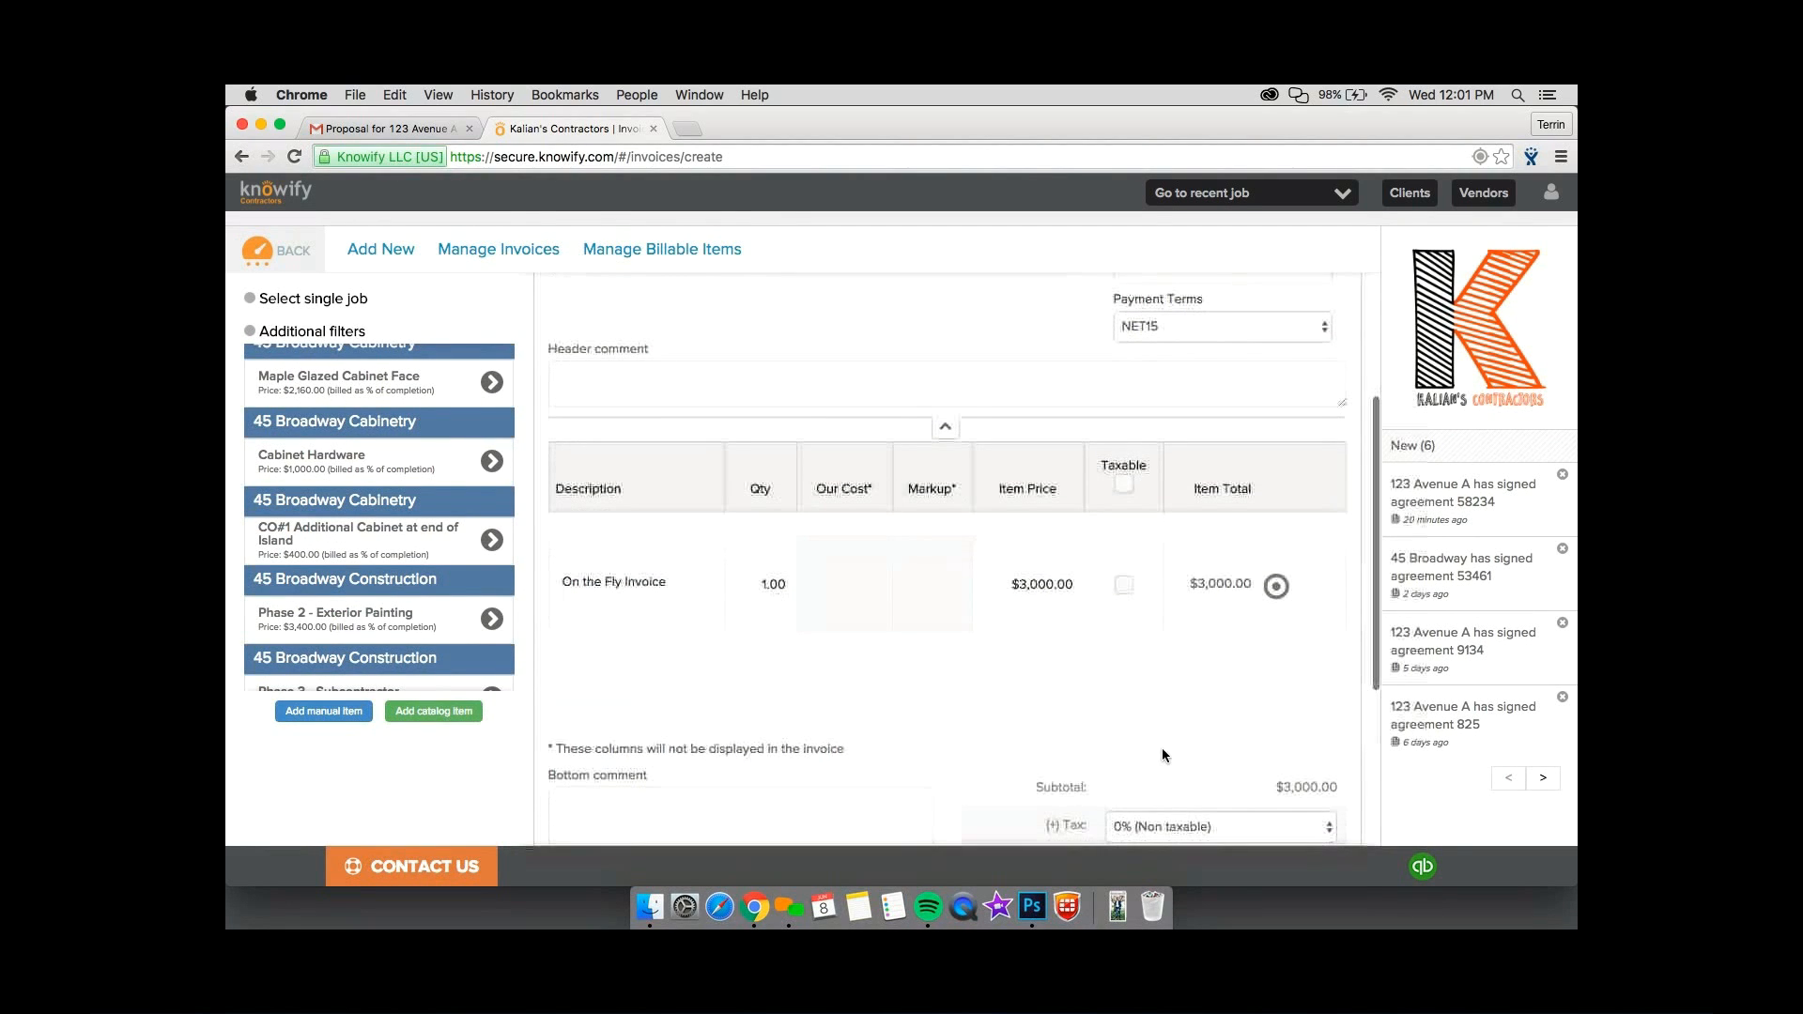
scroll(1163, 755, down, 5)
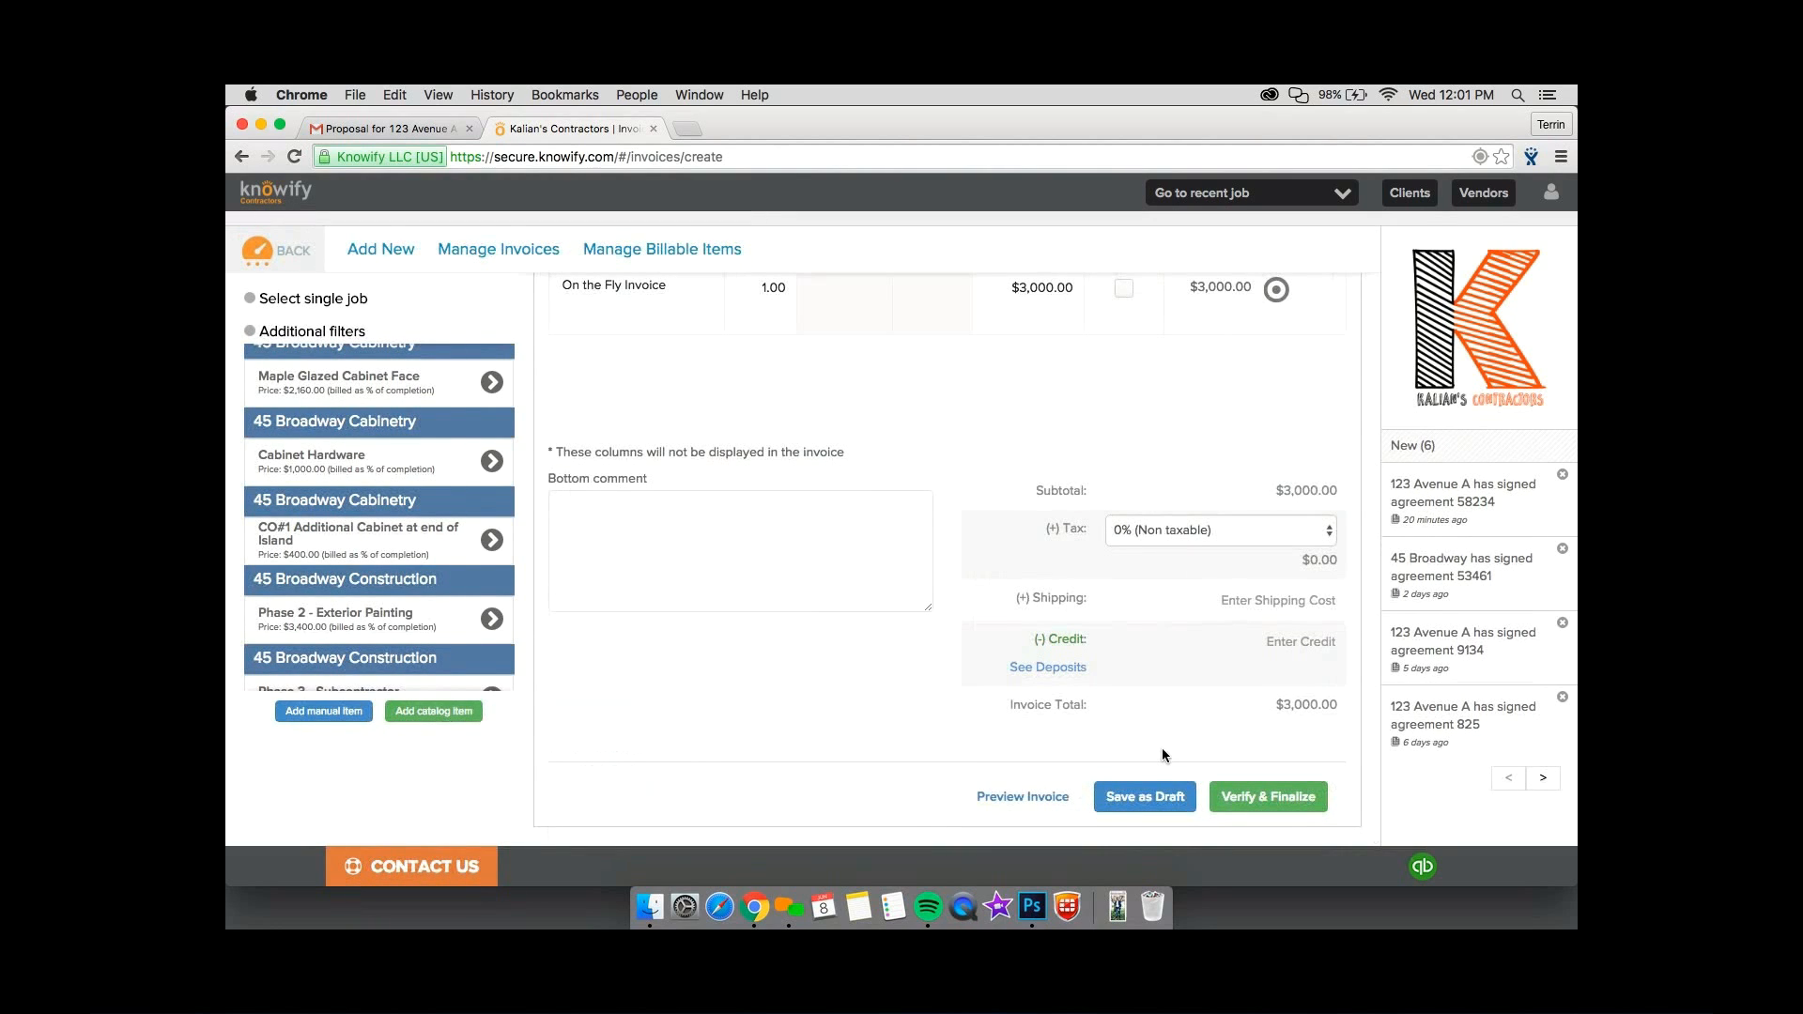
scroll(1163, 751, up, 8)
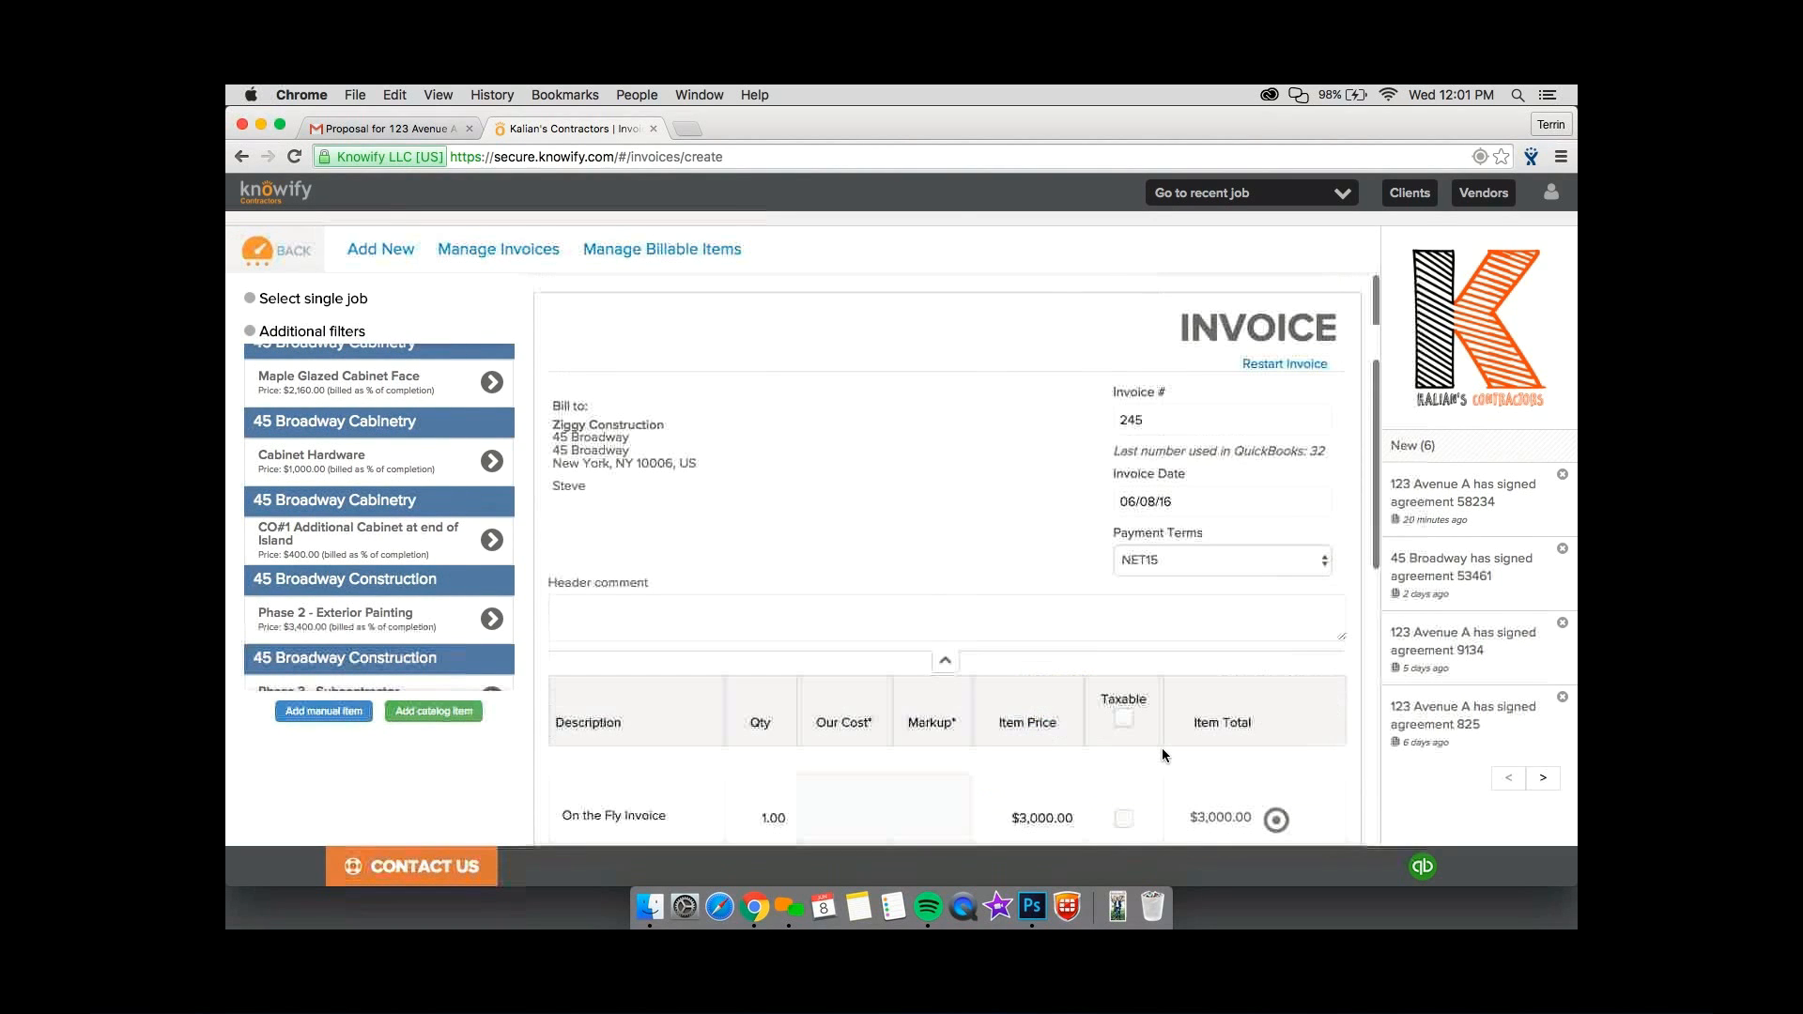
scroll(748, 443, down, 5)
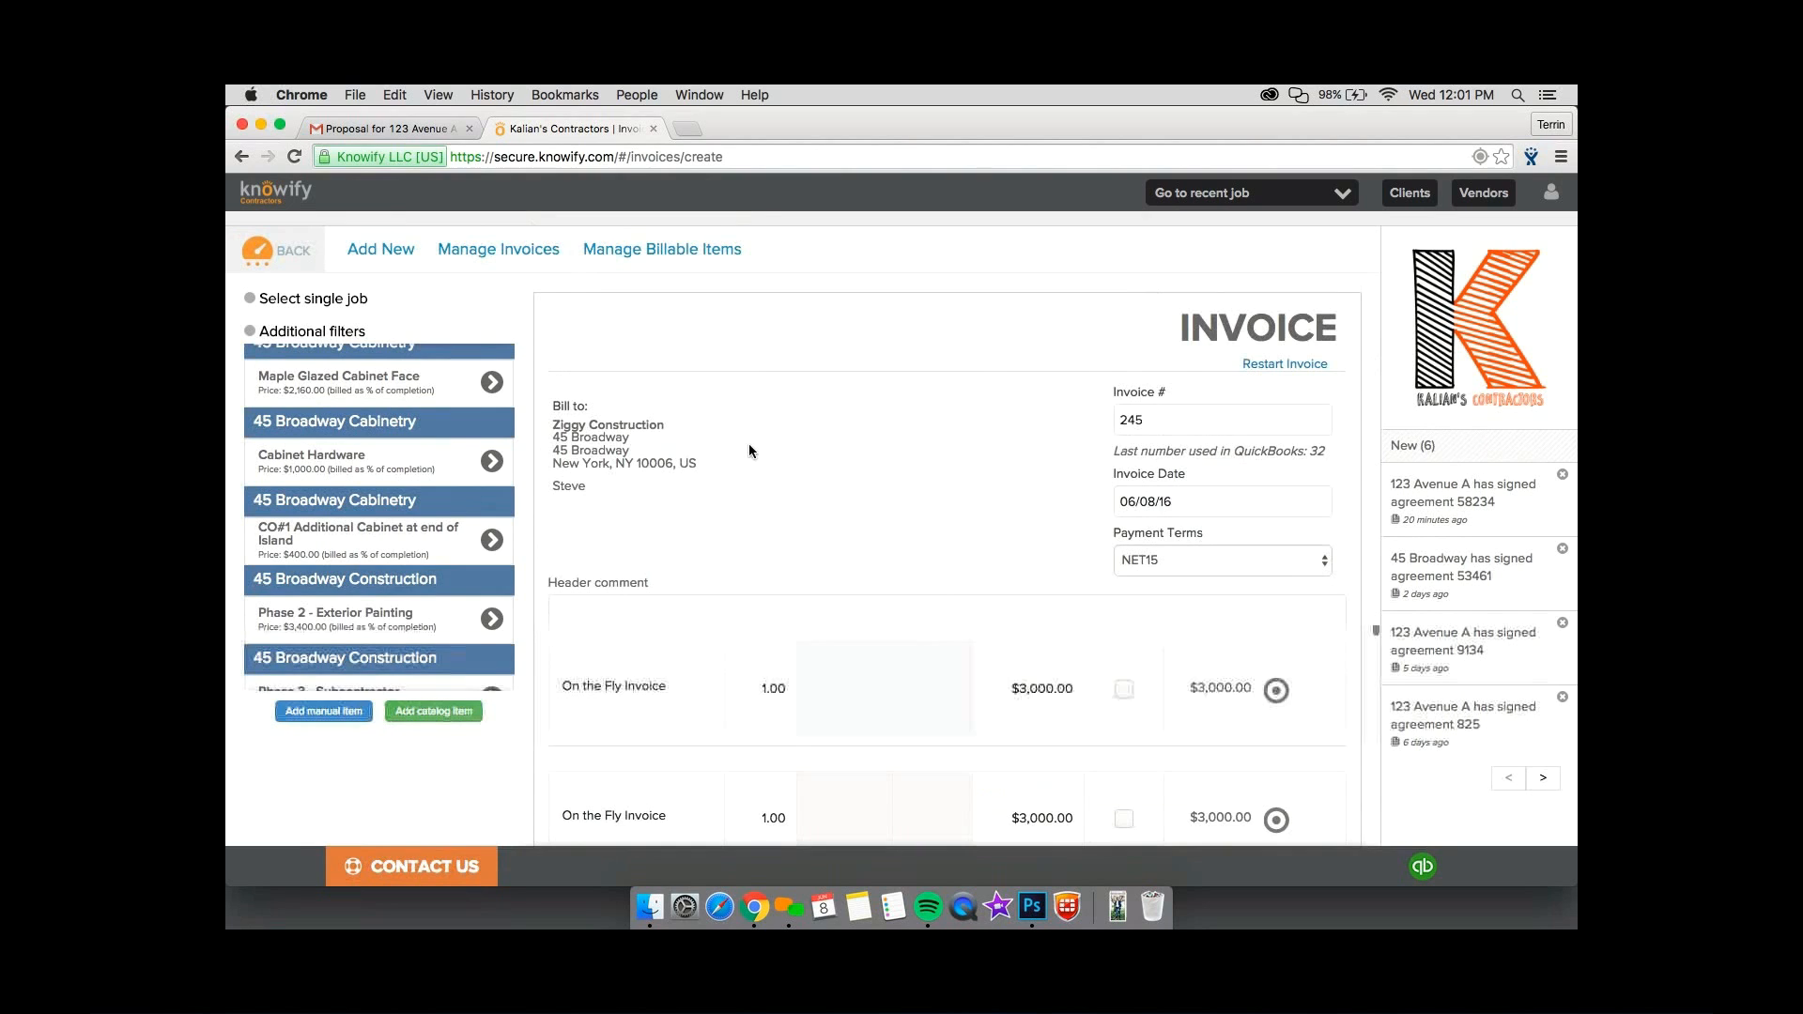
scroll(748, 443, up, 5)
click(267, 257)
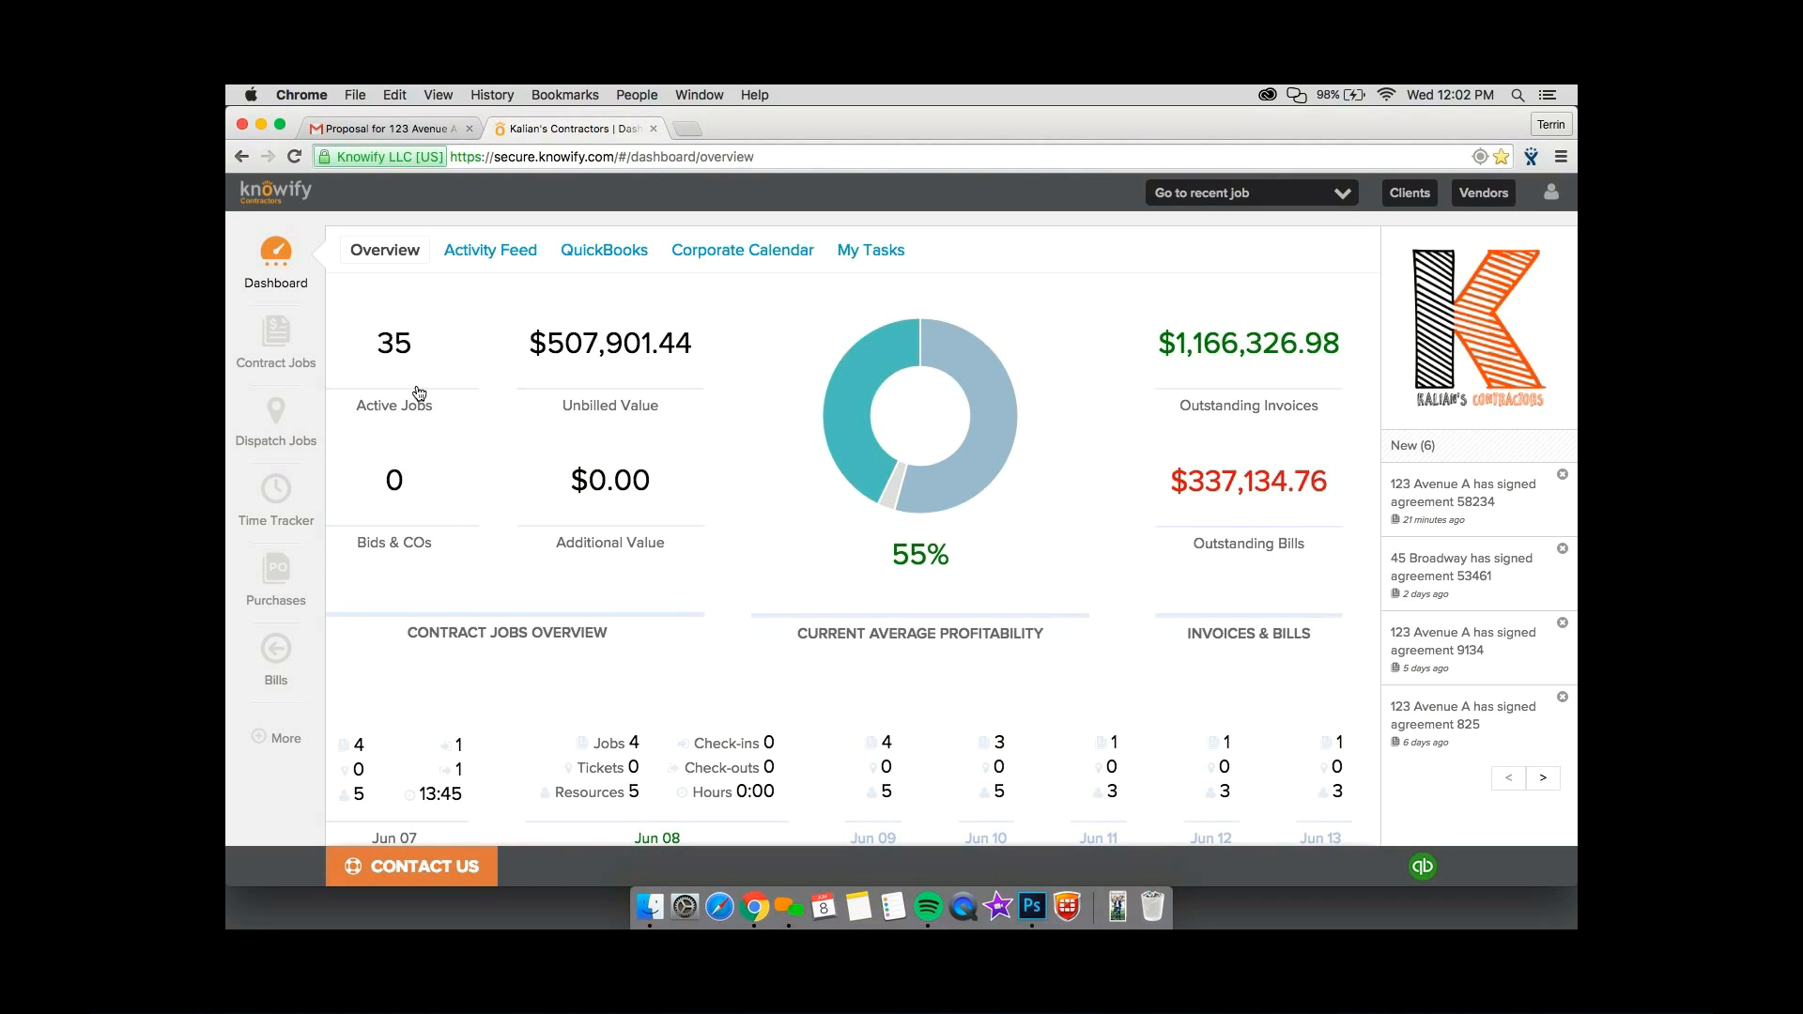
Start a new contract job as an Owner Contract with the Simple job costing style.
click(276, 333)
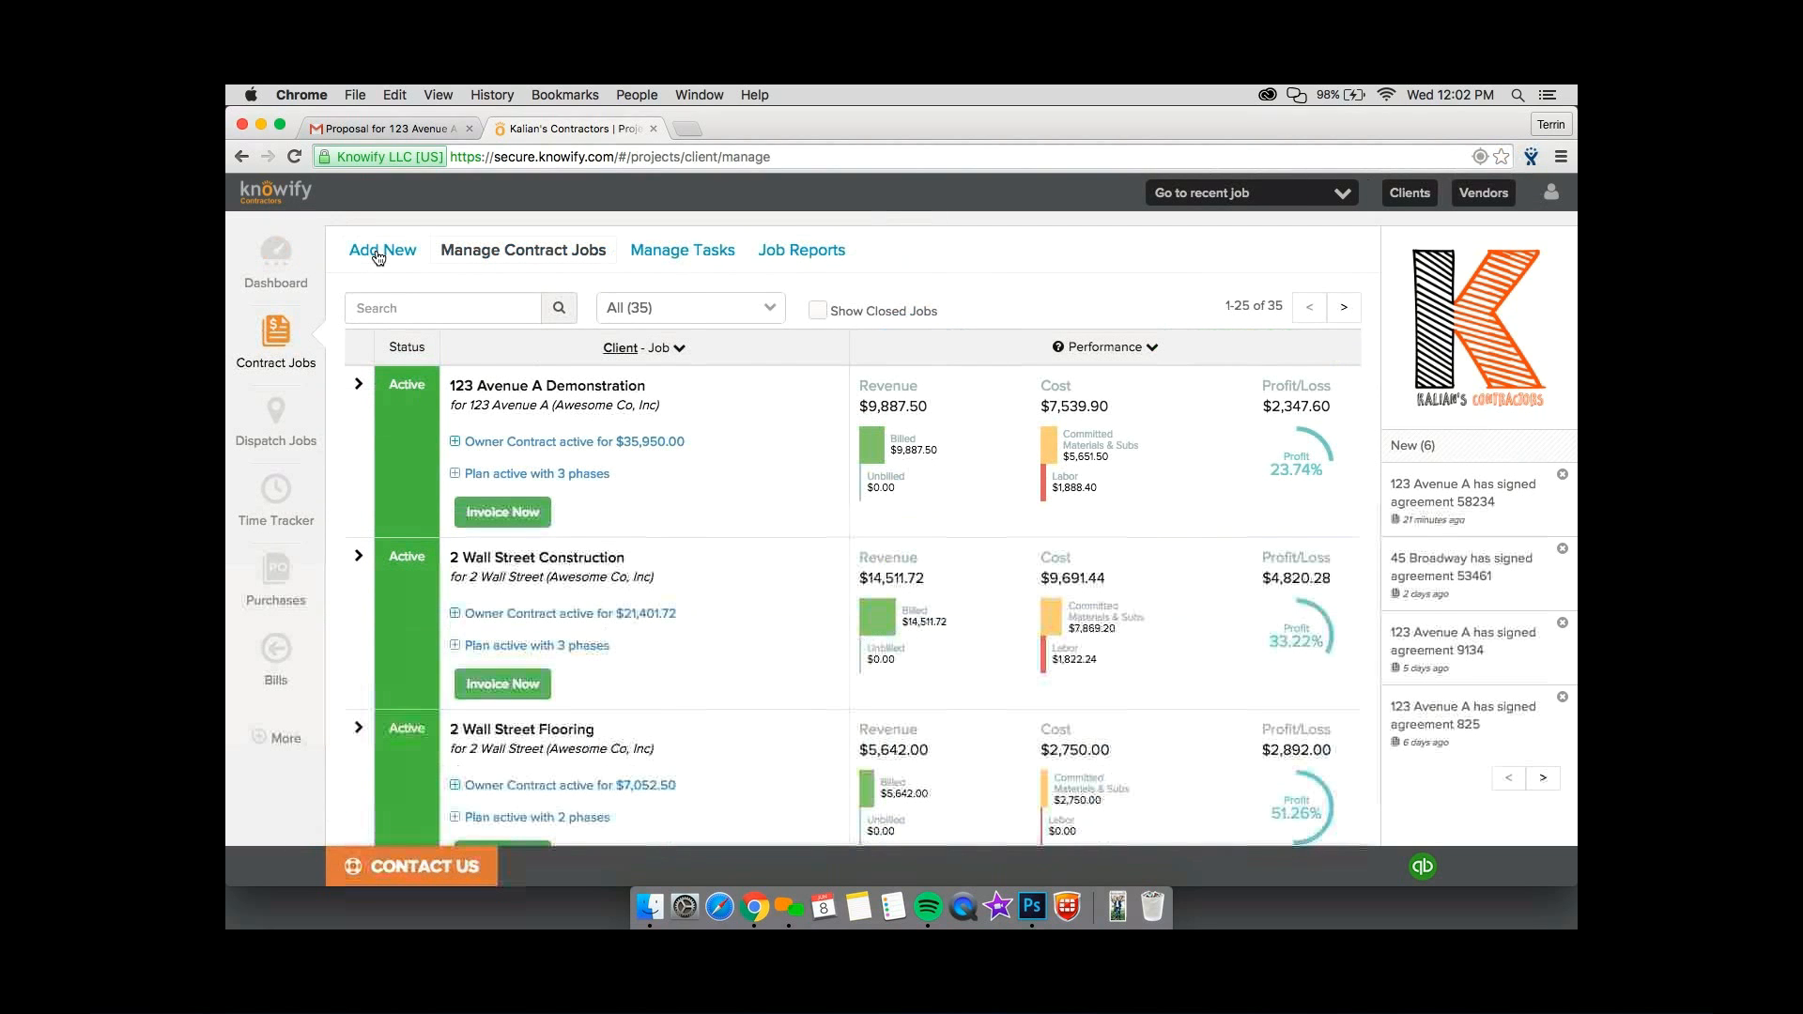
click(378, 257)
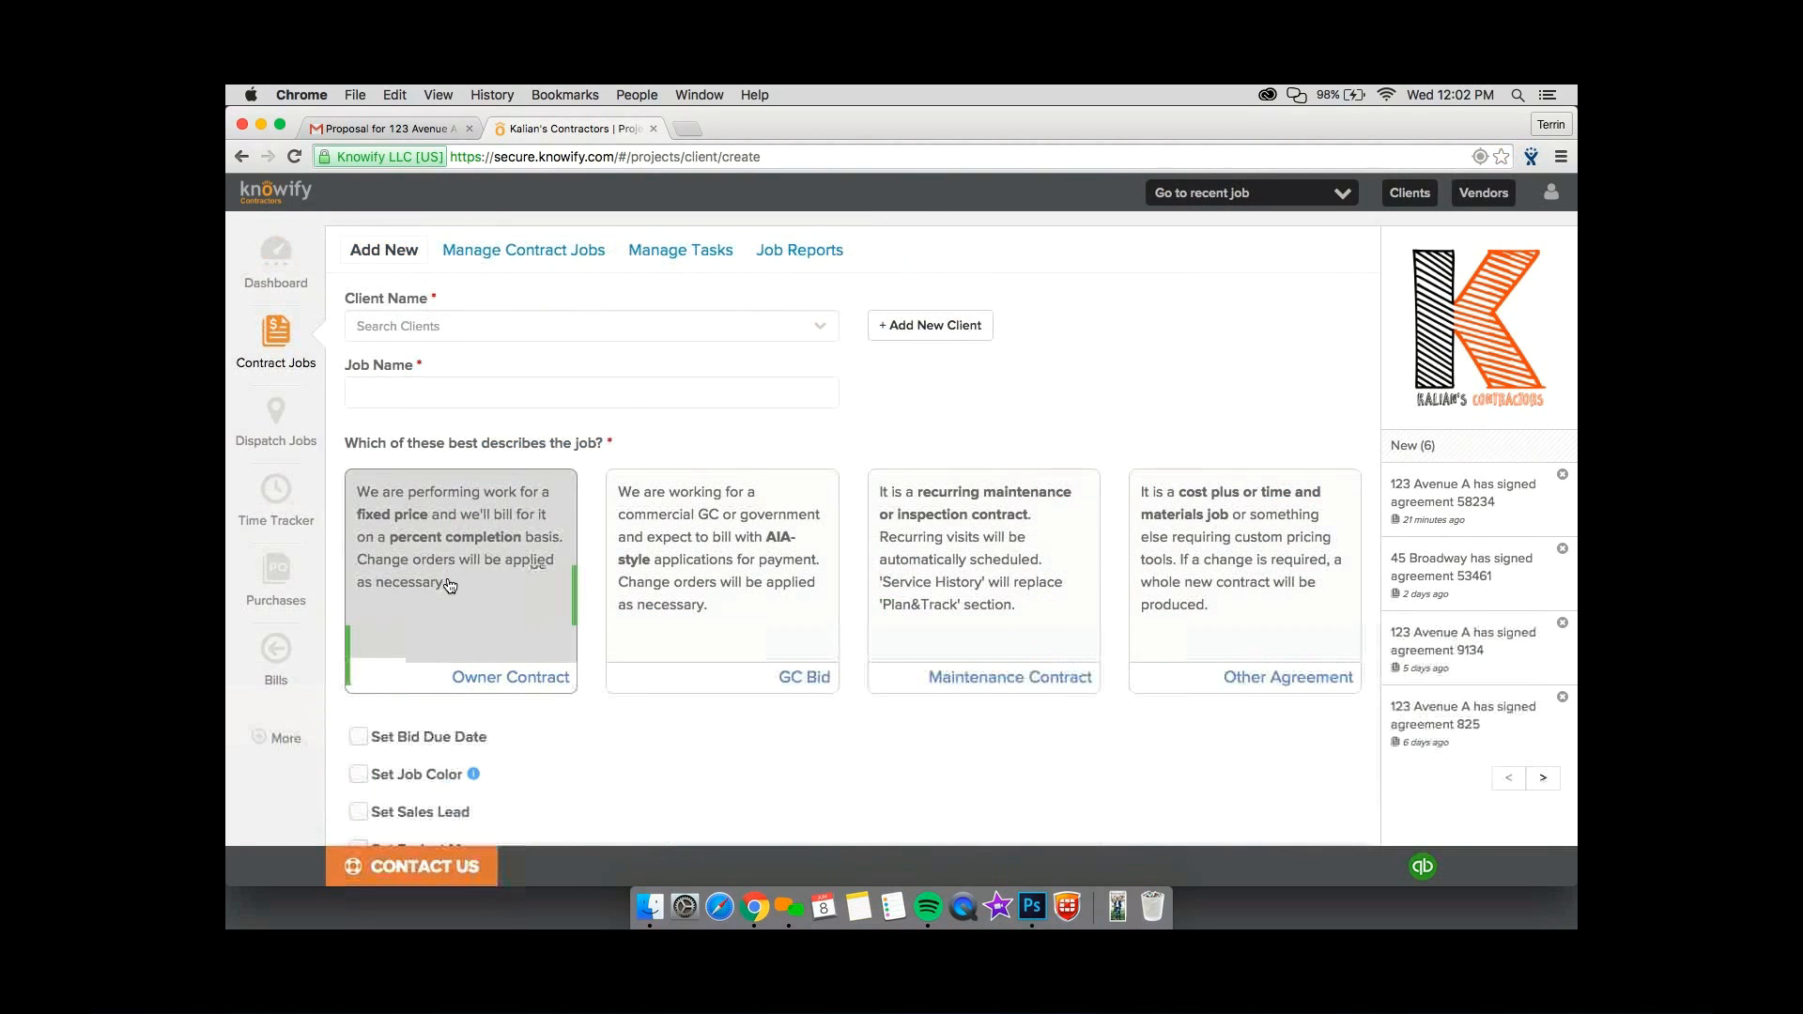
scroll(449, 586, down, 5)
click(452, 603)
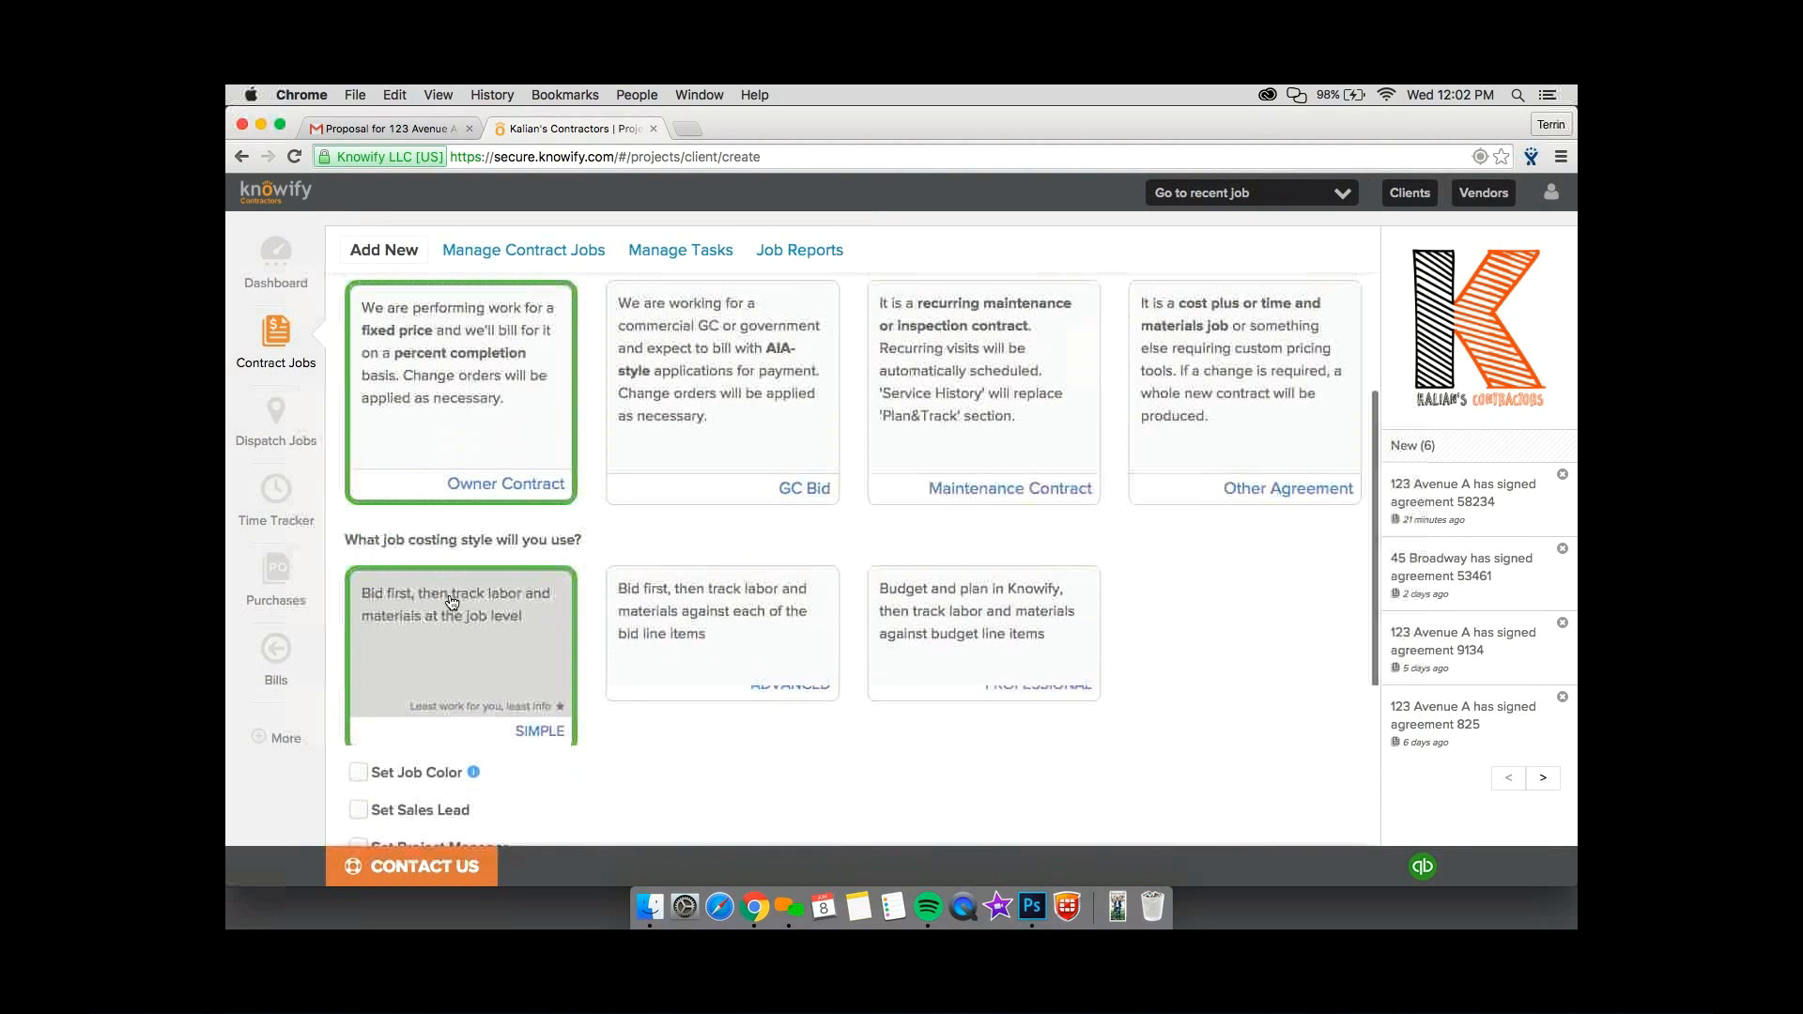
Assign the new job to the Wall Street client and name it "Simple Mode".
scroll(451, 603, up, 4)
click(425, 403)
text(S)
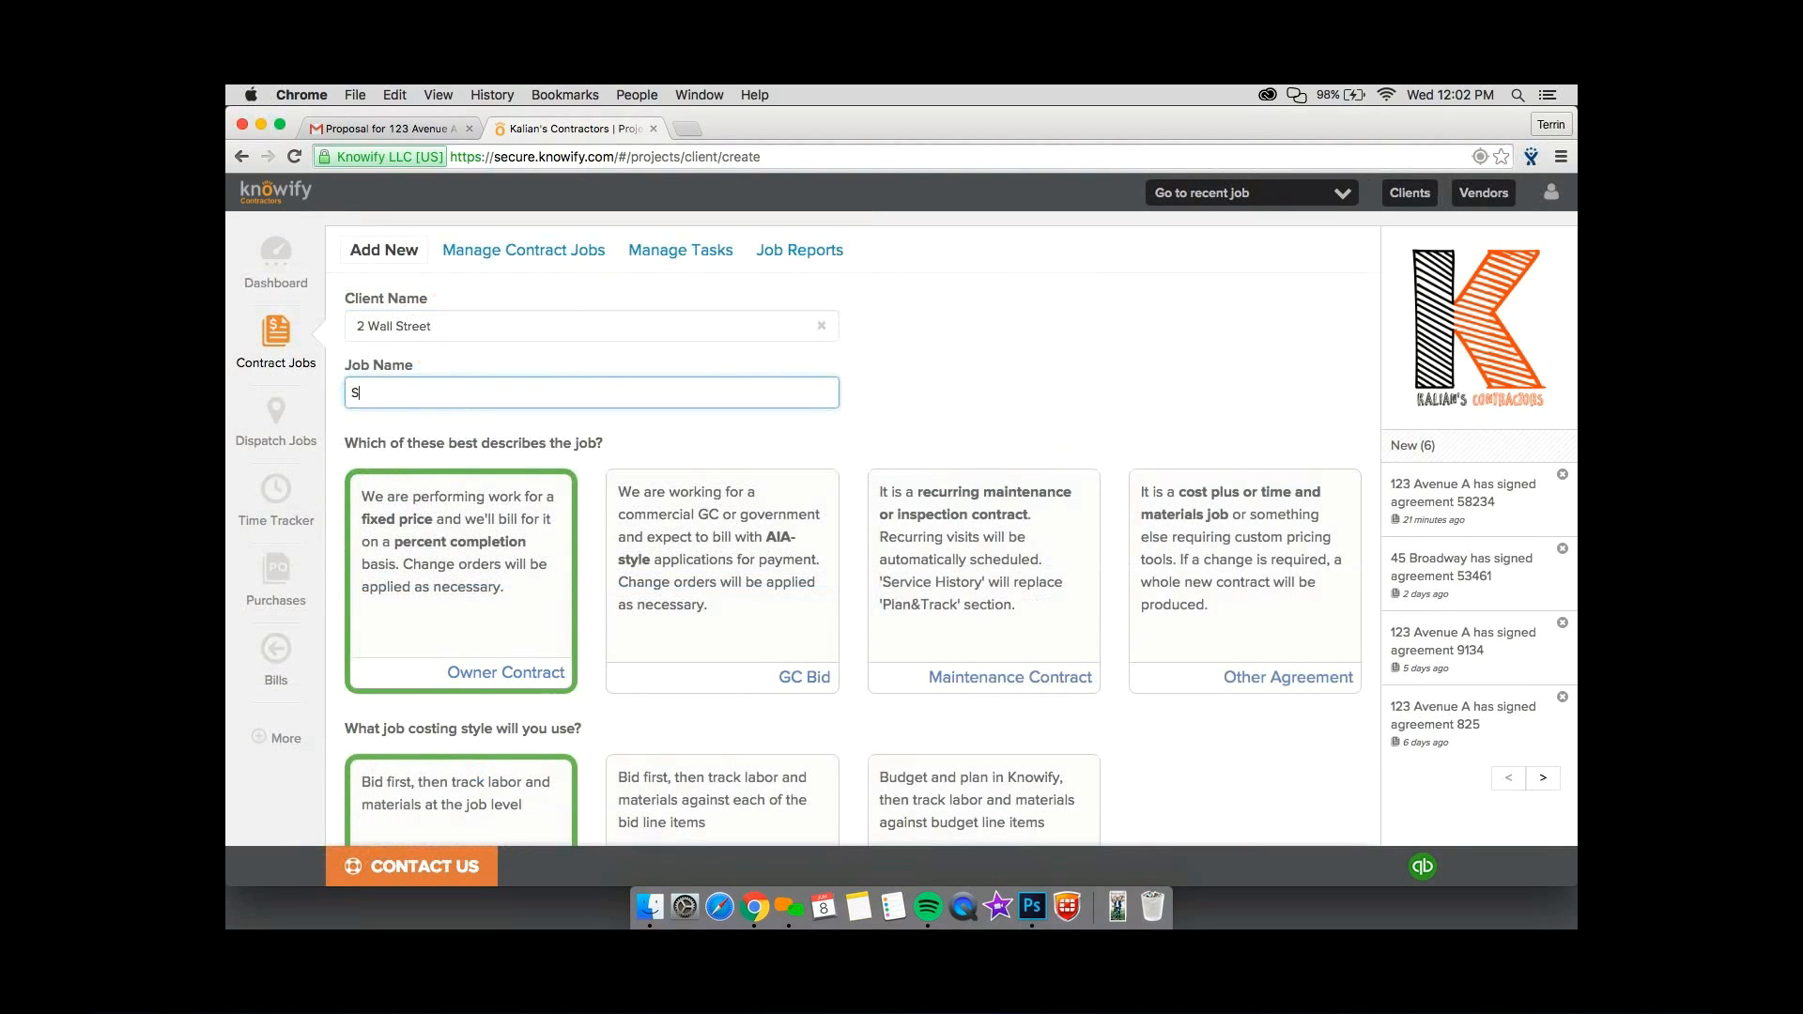
text(imple Mode)
click(892, 336)
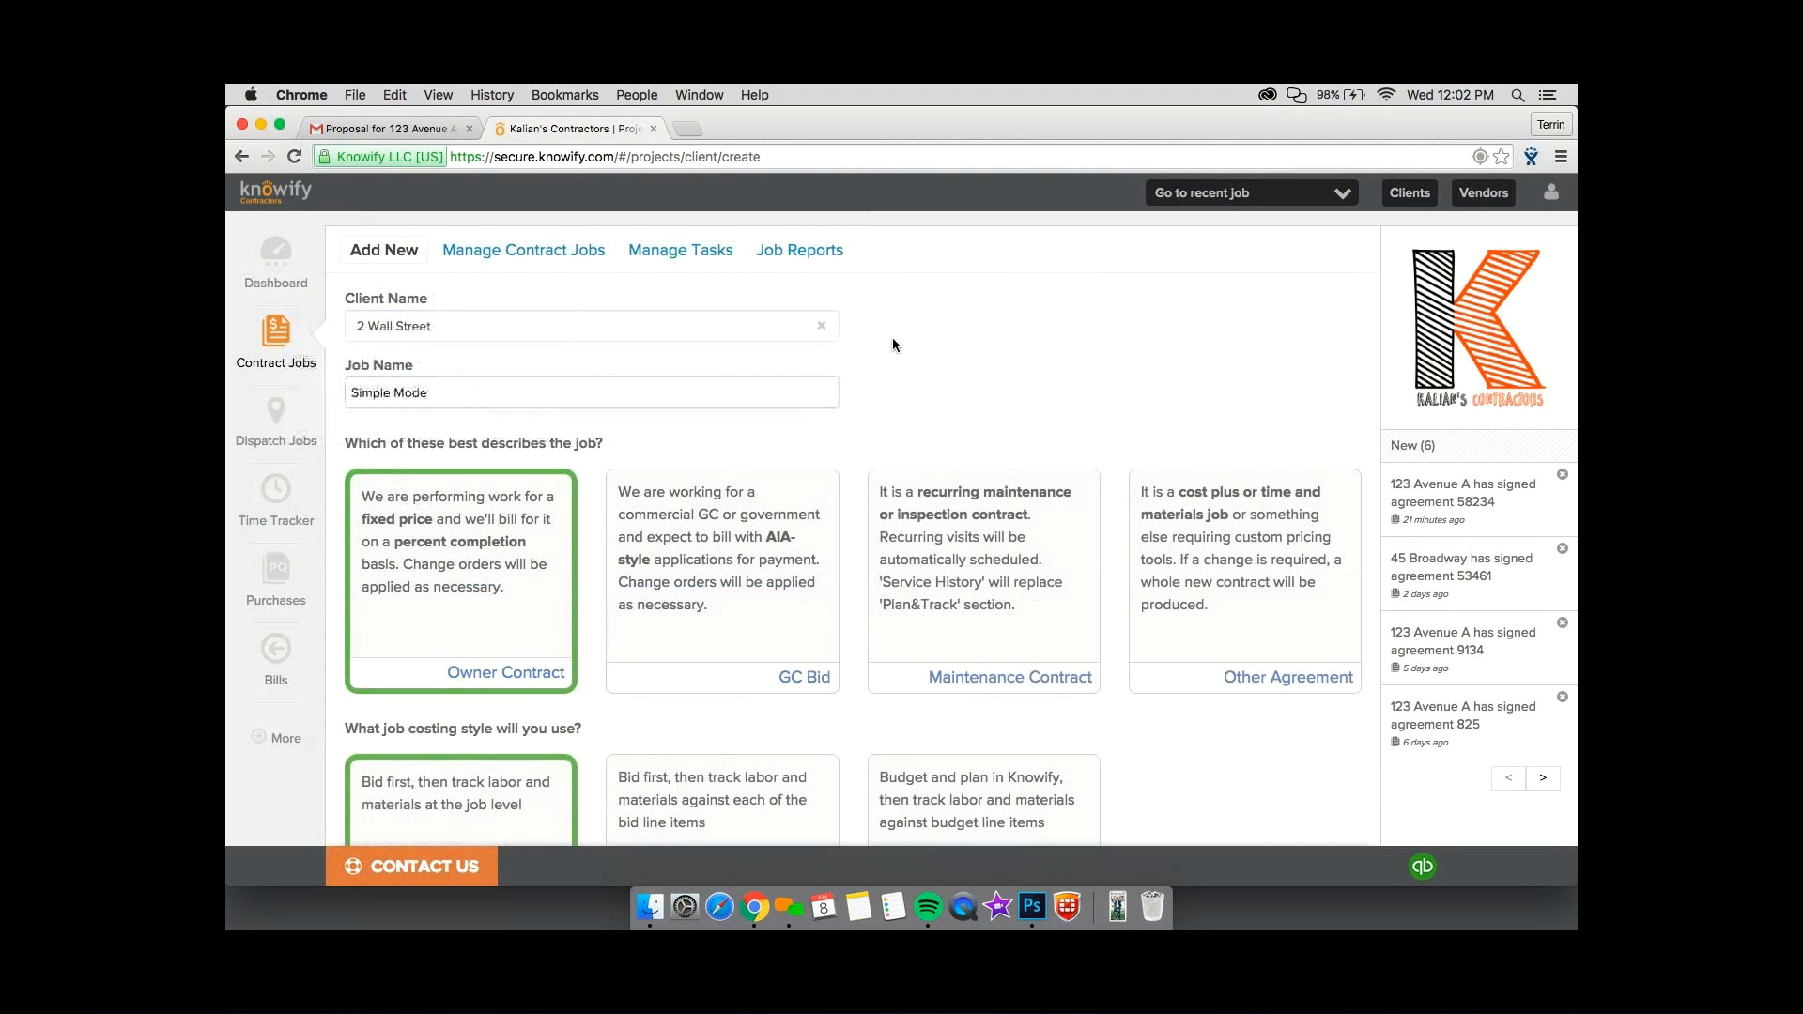
Compare the Simple, Advanced and Professional job costing styles and save the job, keeping Simple.
scroll(866, 346, down, 1)
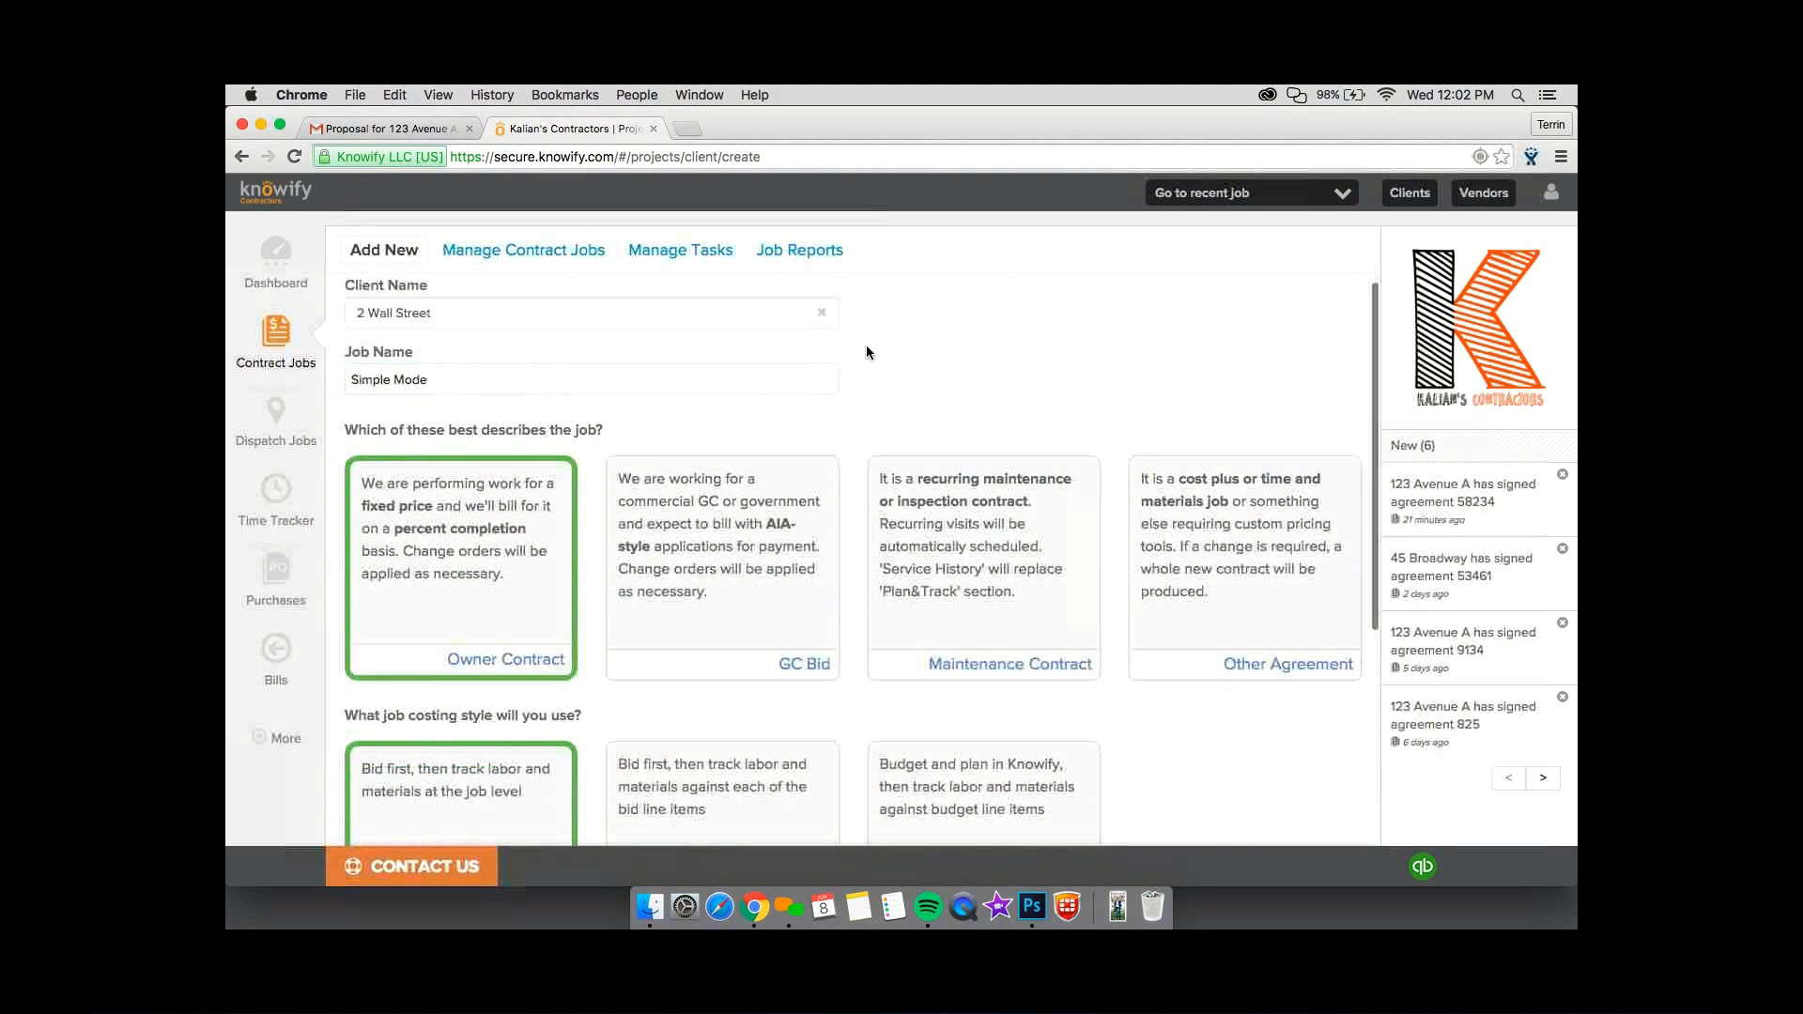
scroll(866, 352, down, 5)
scroll(869, 406, down, 3)
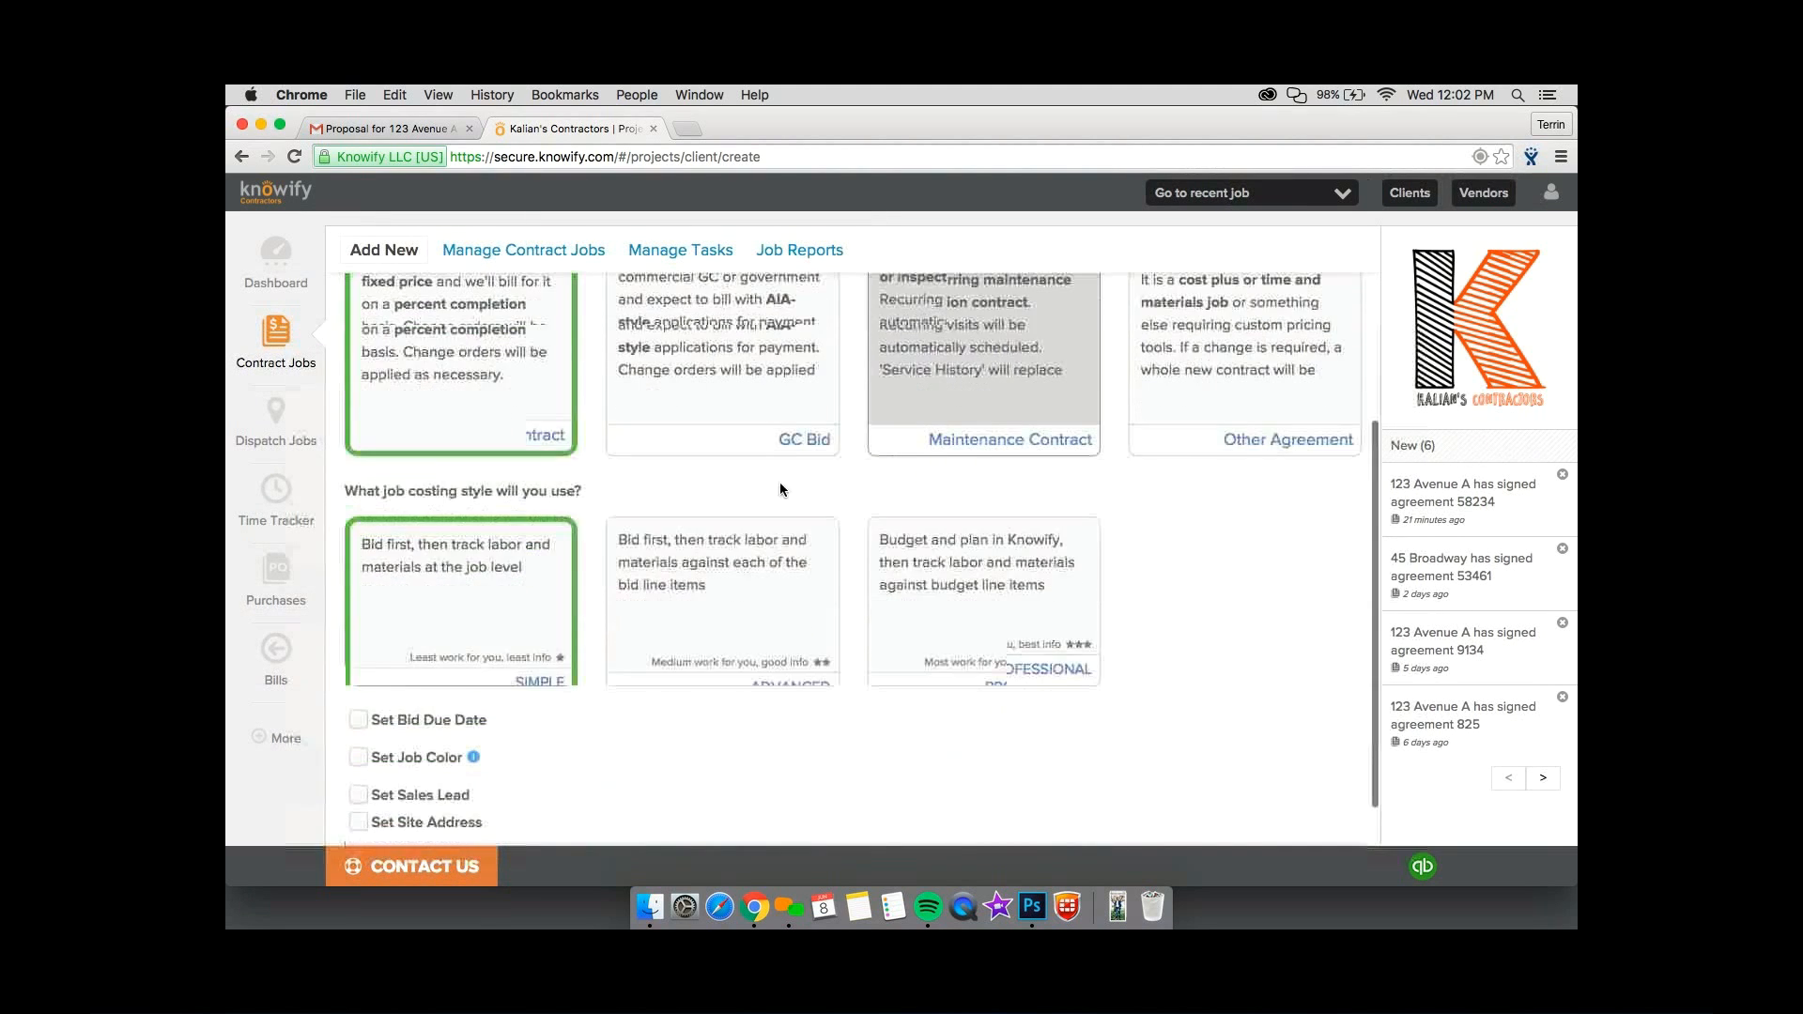
scroll(627, 577, up, 3)
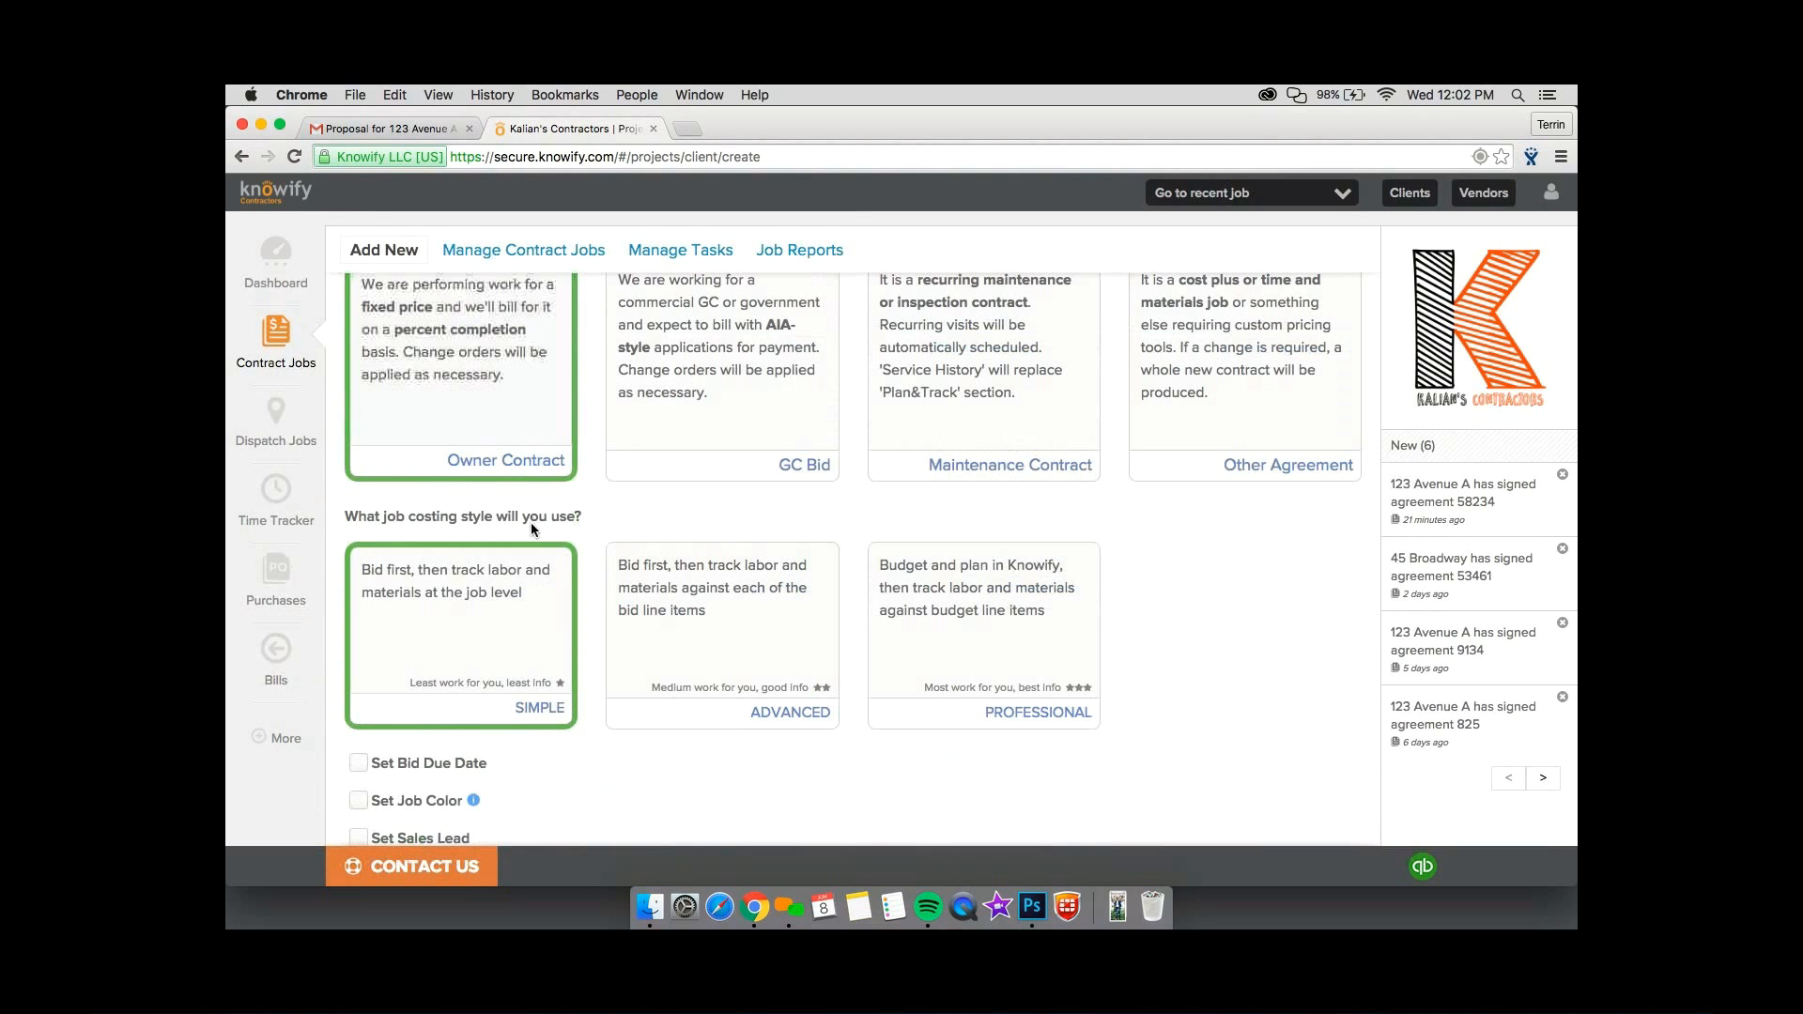
scroll(524, 624, down, 1)
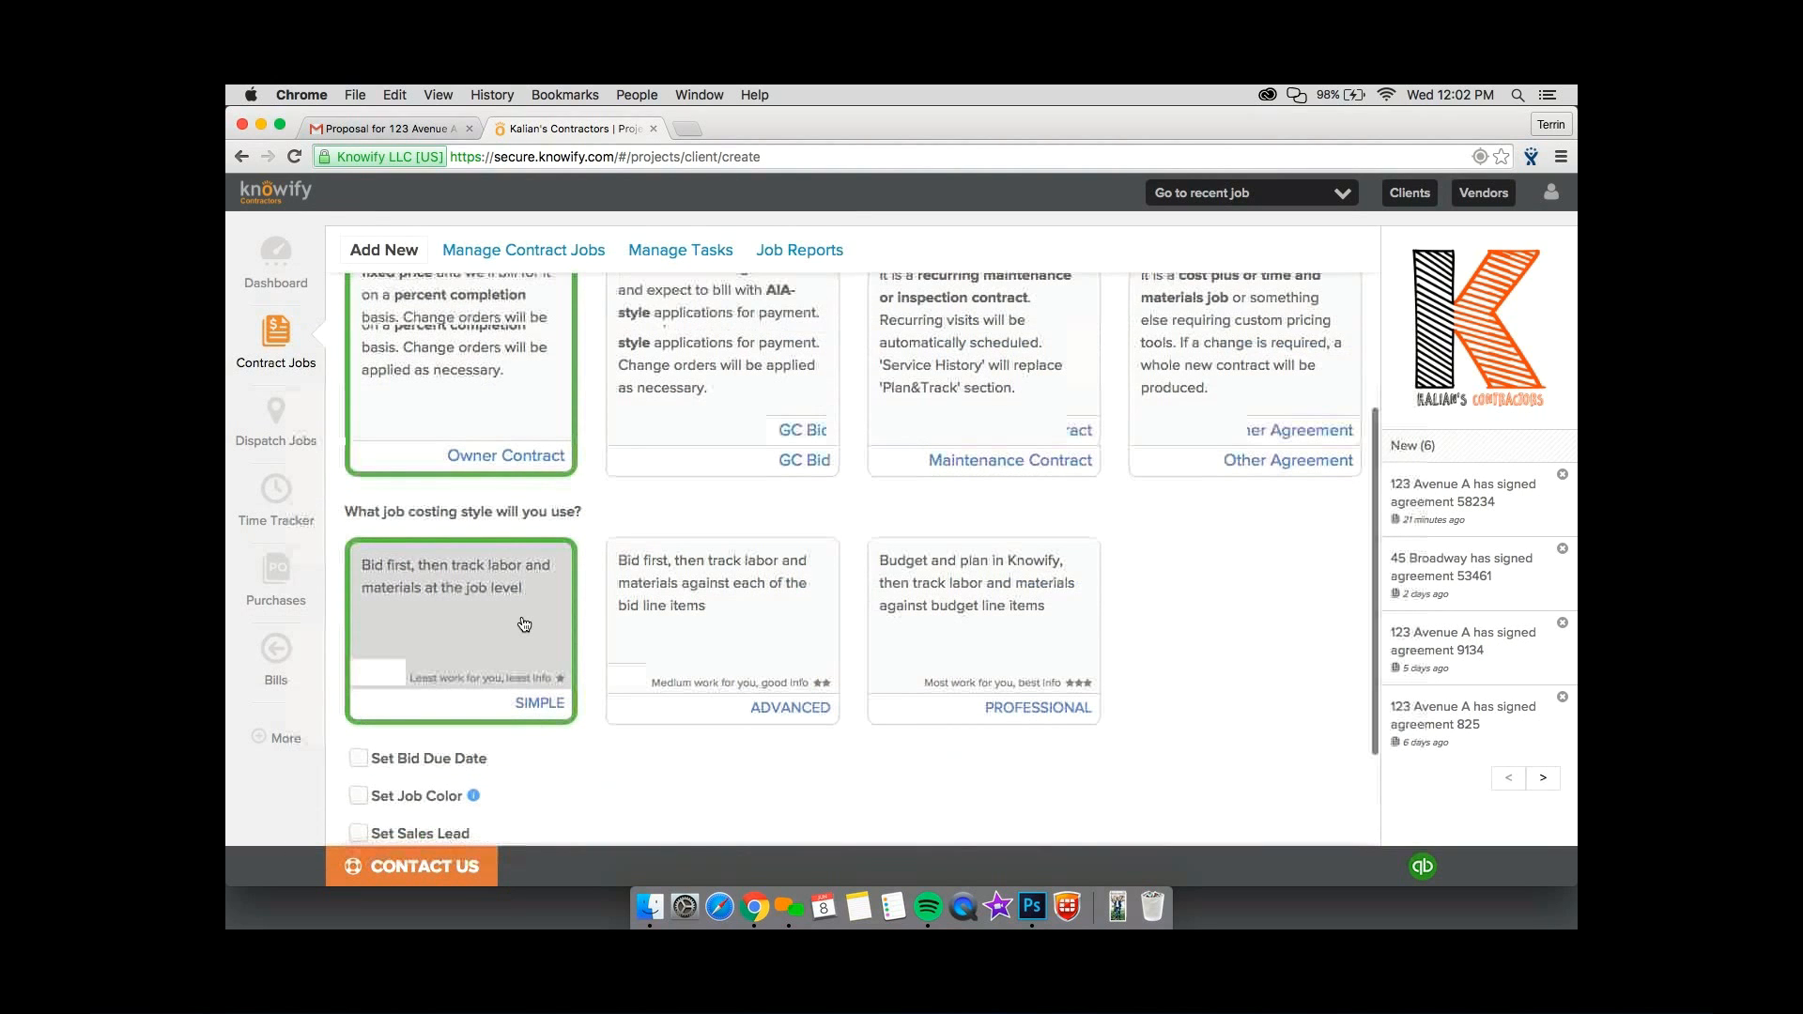
scroll(372, 768, down, 3)
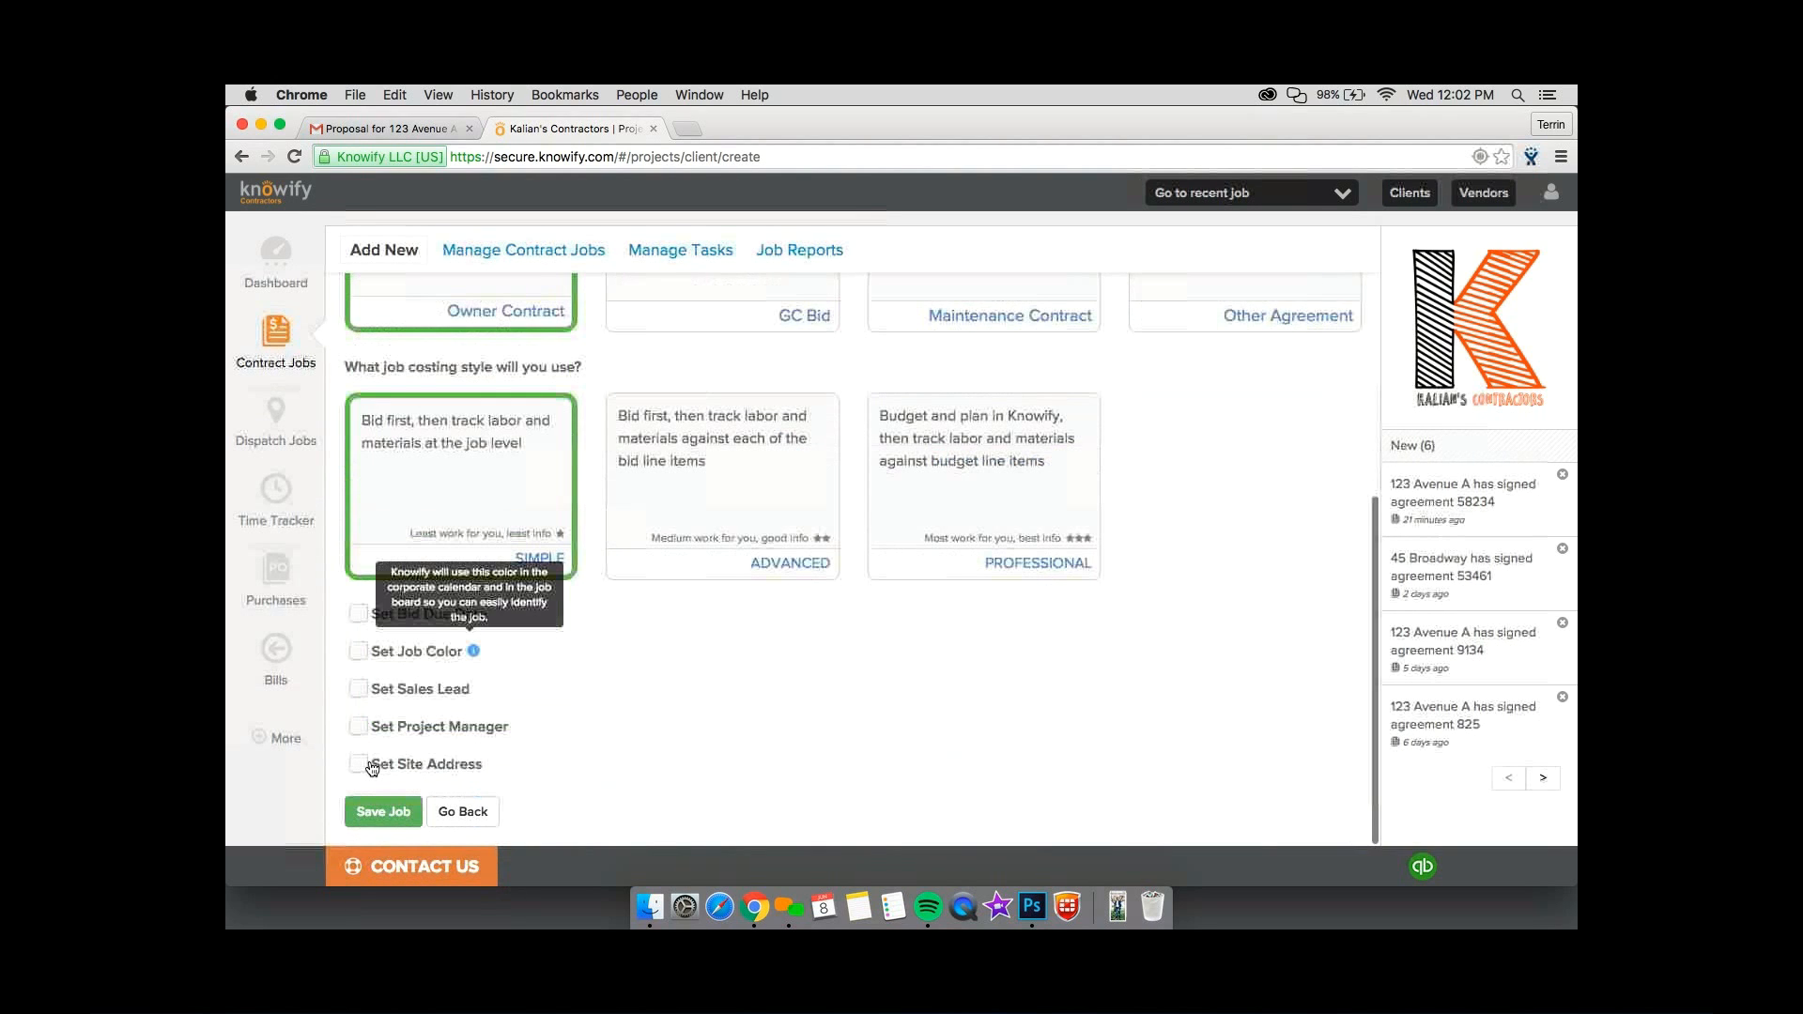
click(395, 813)
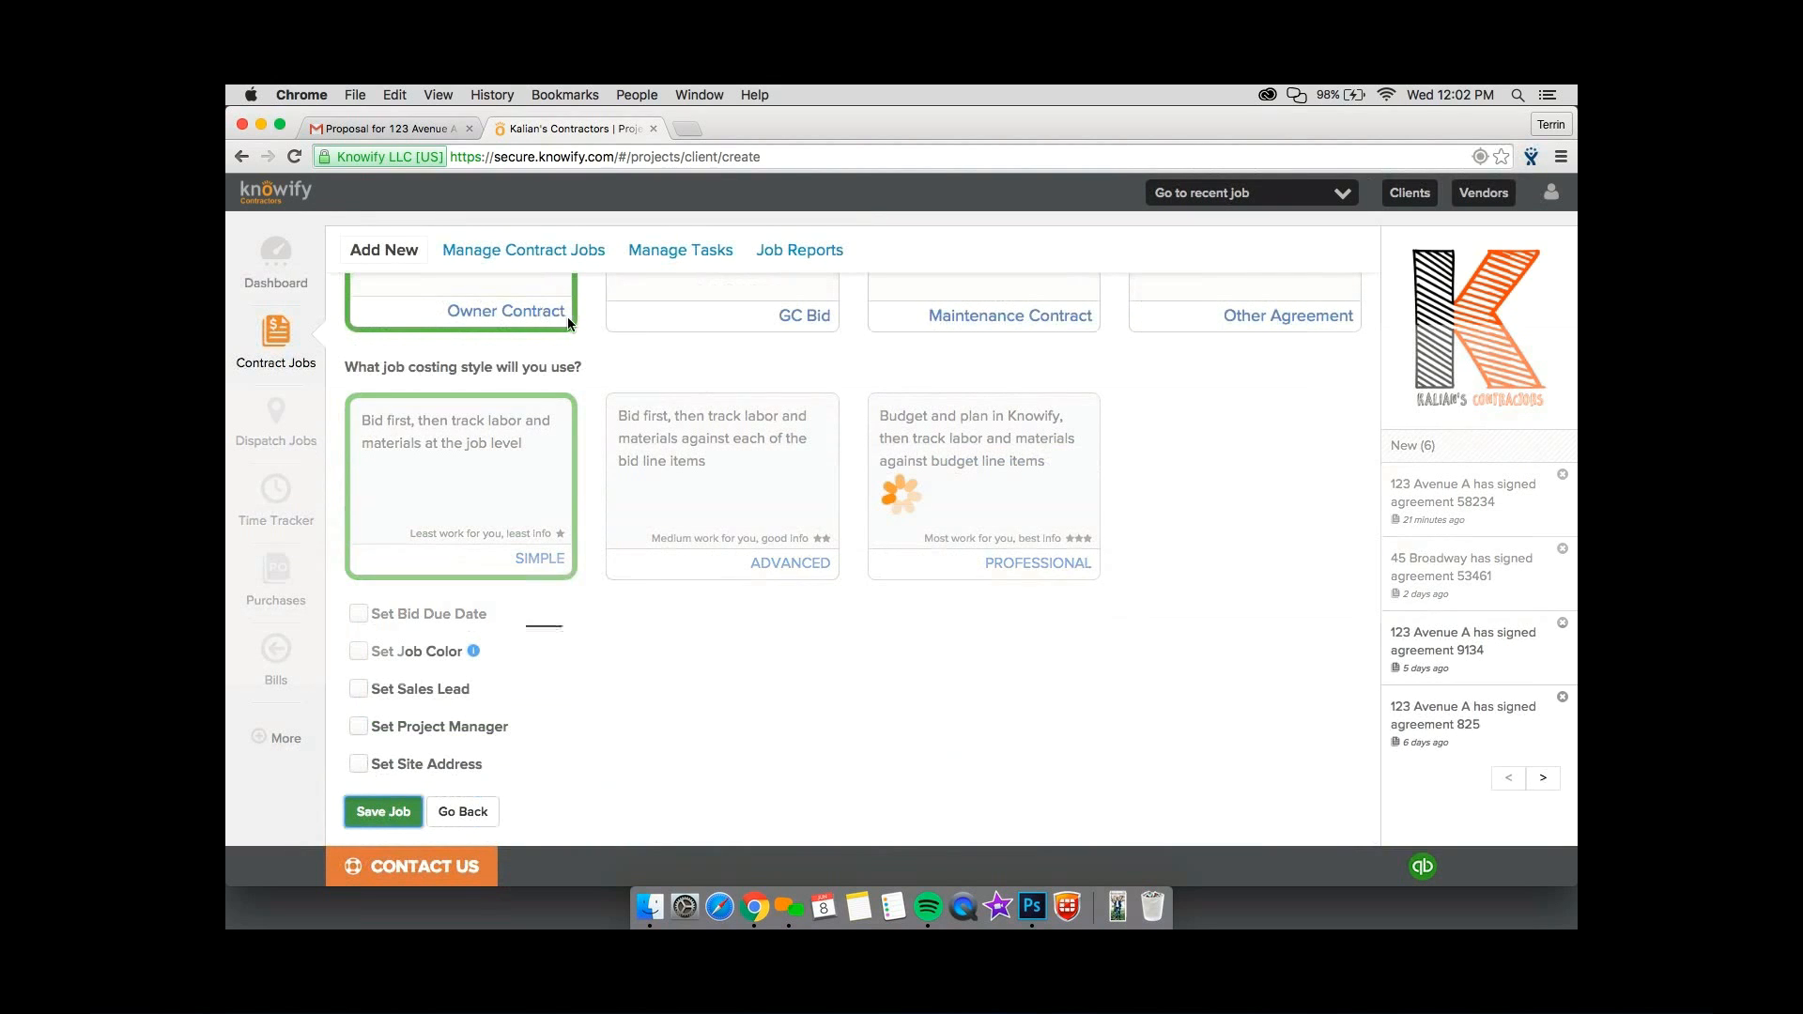
click(599, 316)
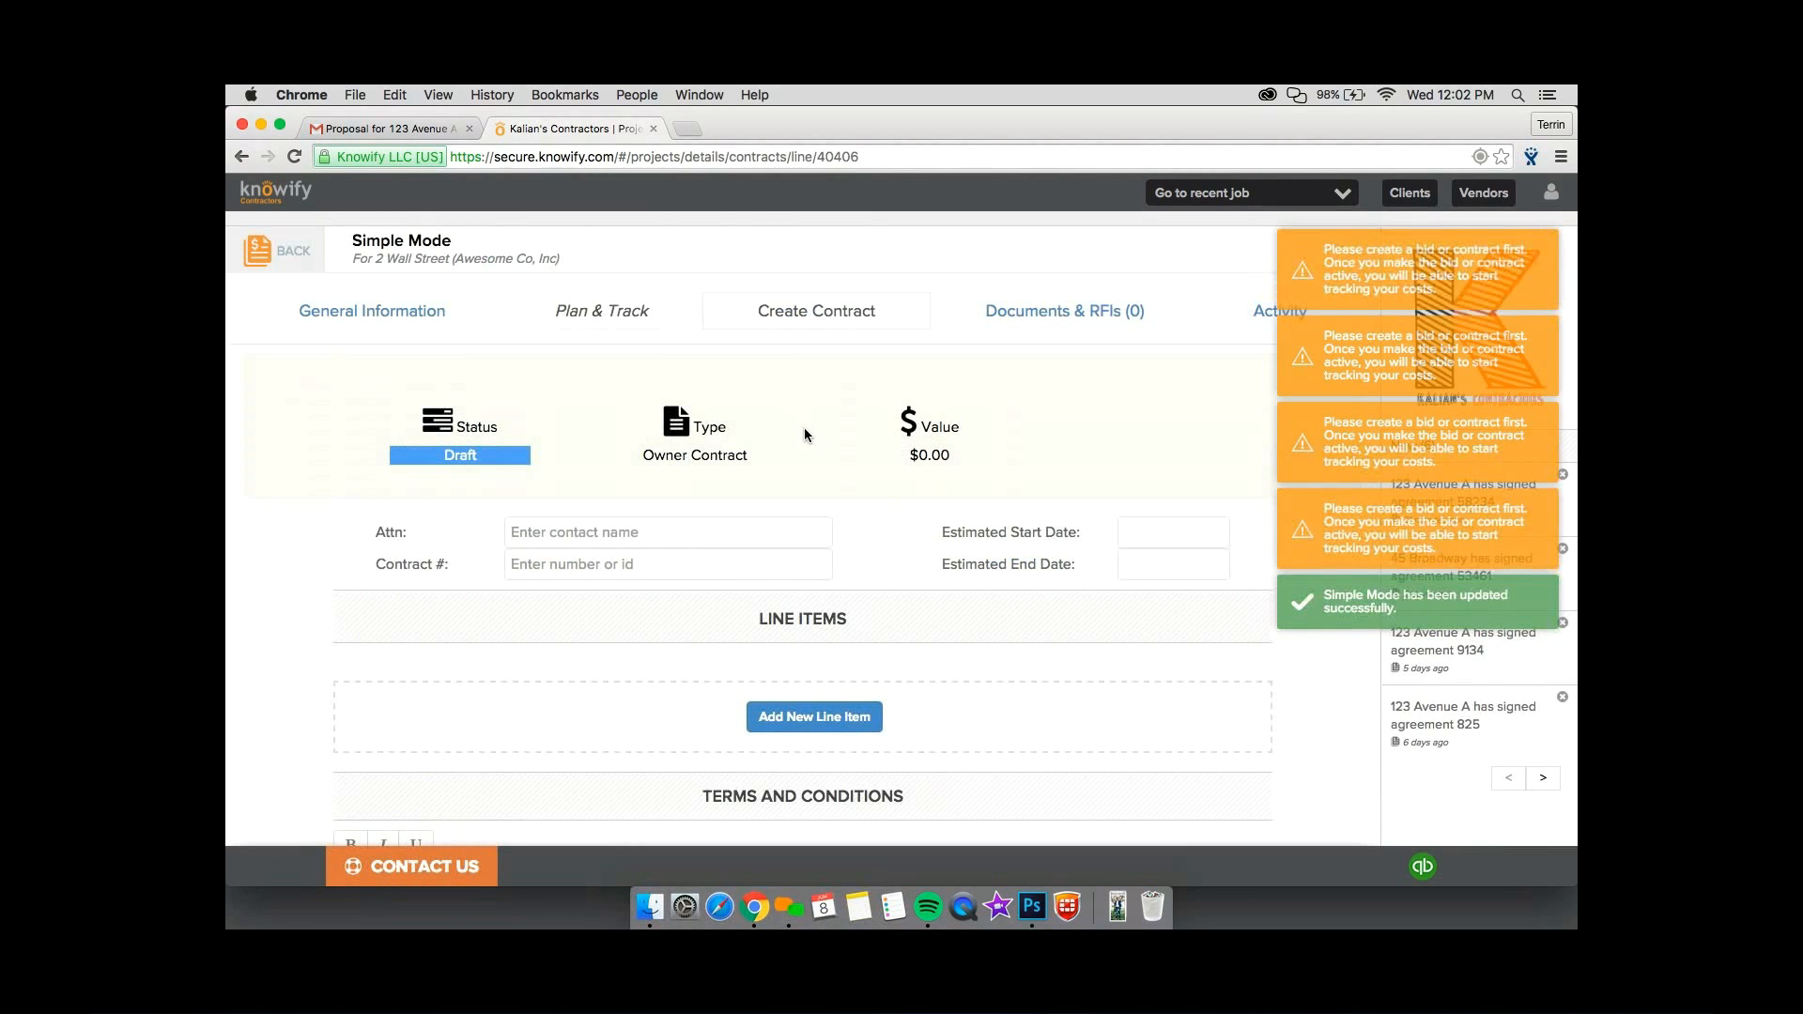
Add a contract line item named "Contract Sum" priced at $3,500.
scroll(804, 432, down, 1)
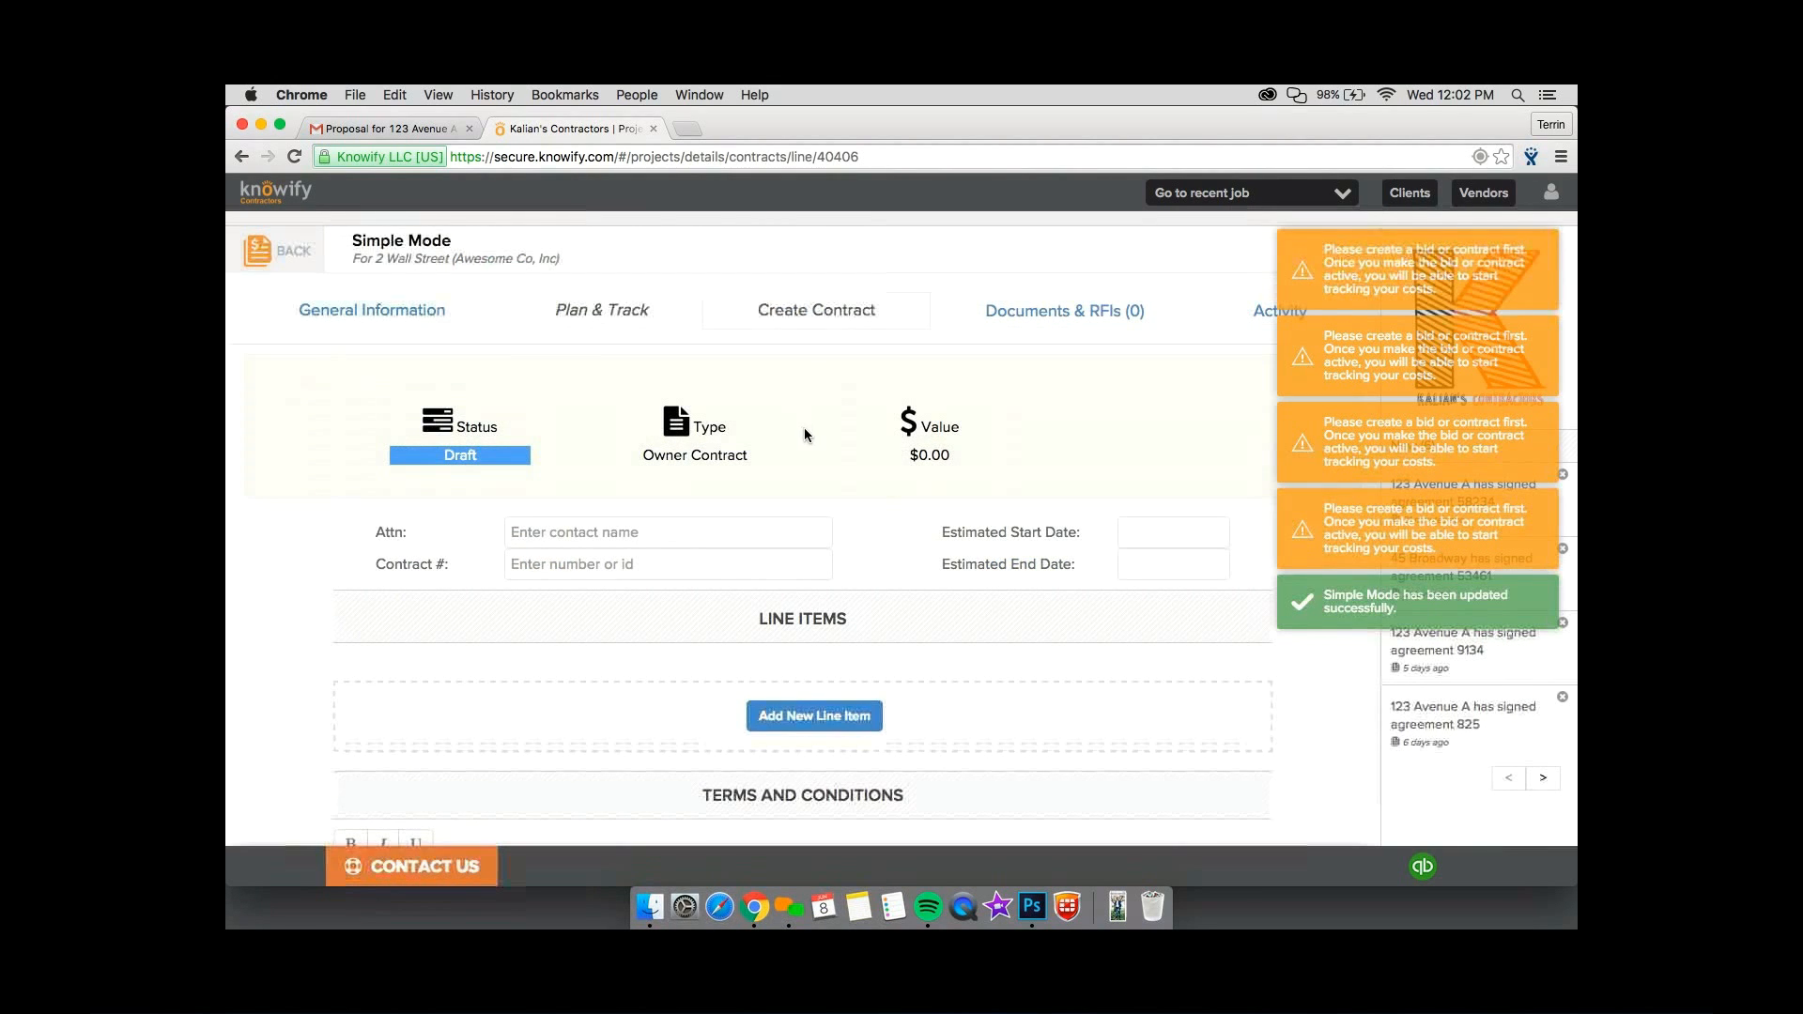
click(815, 694)
text(Contract Sum)
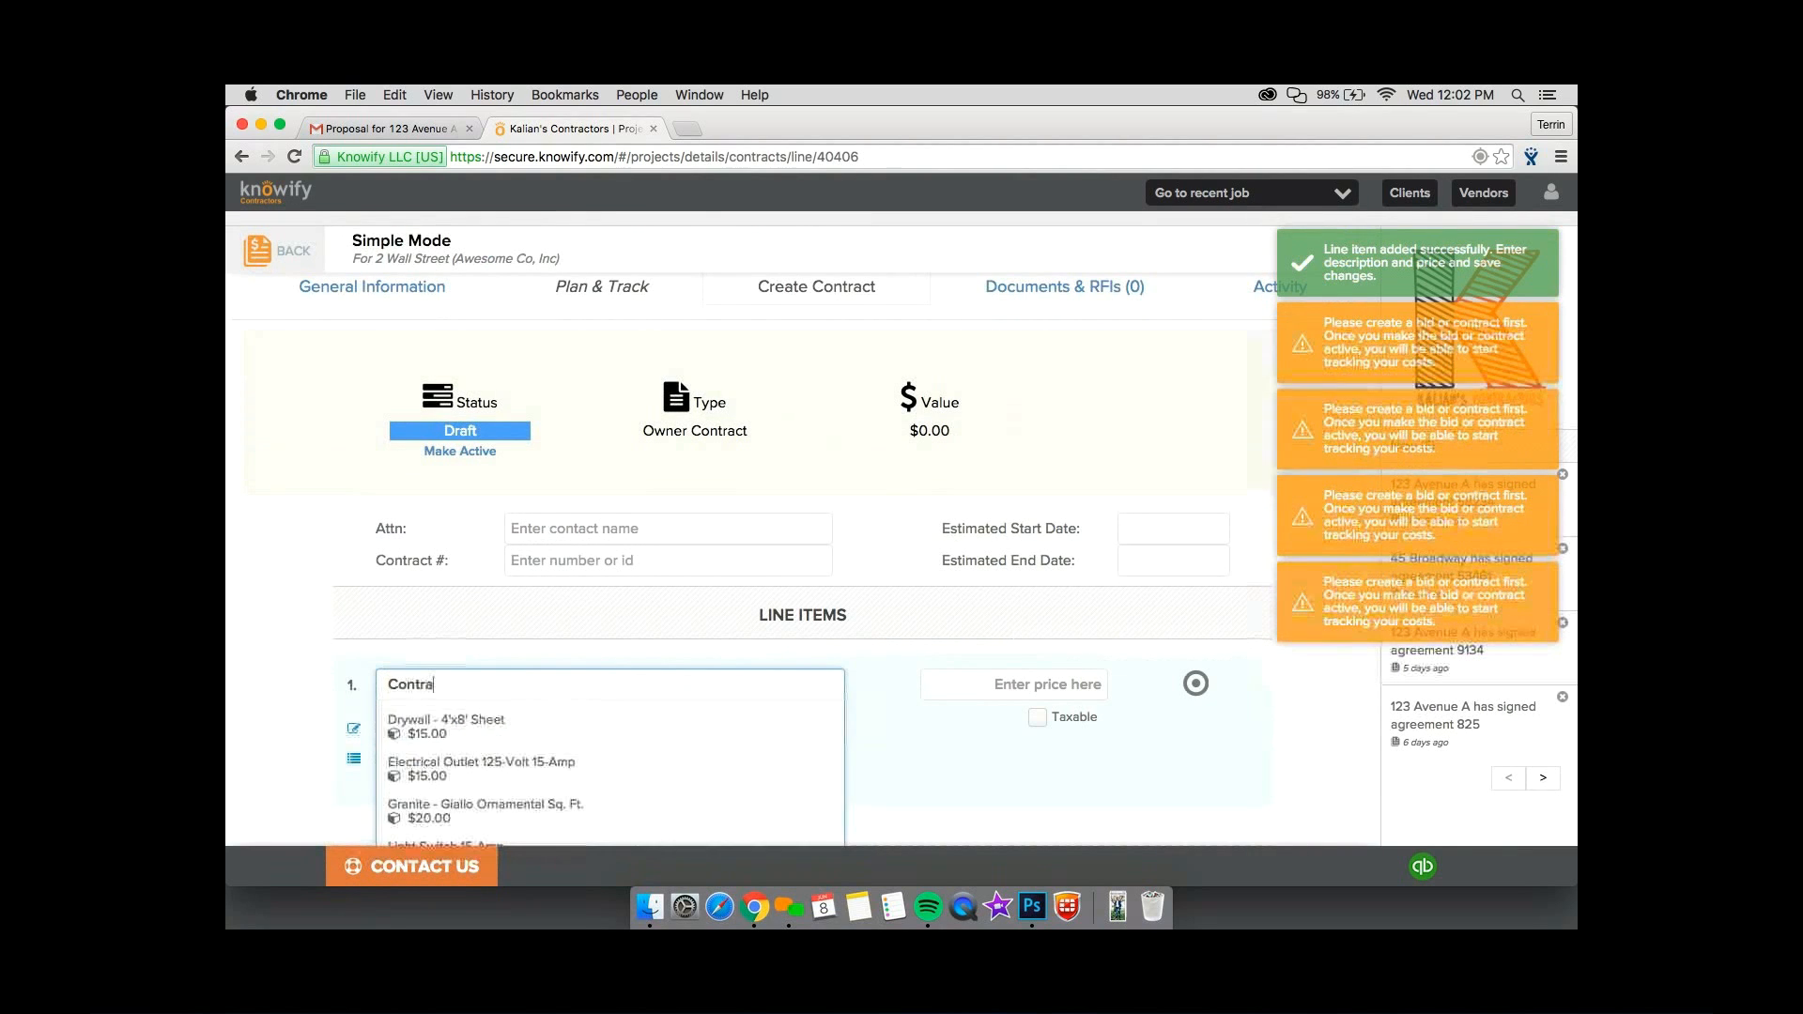
key(Tab)
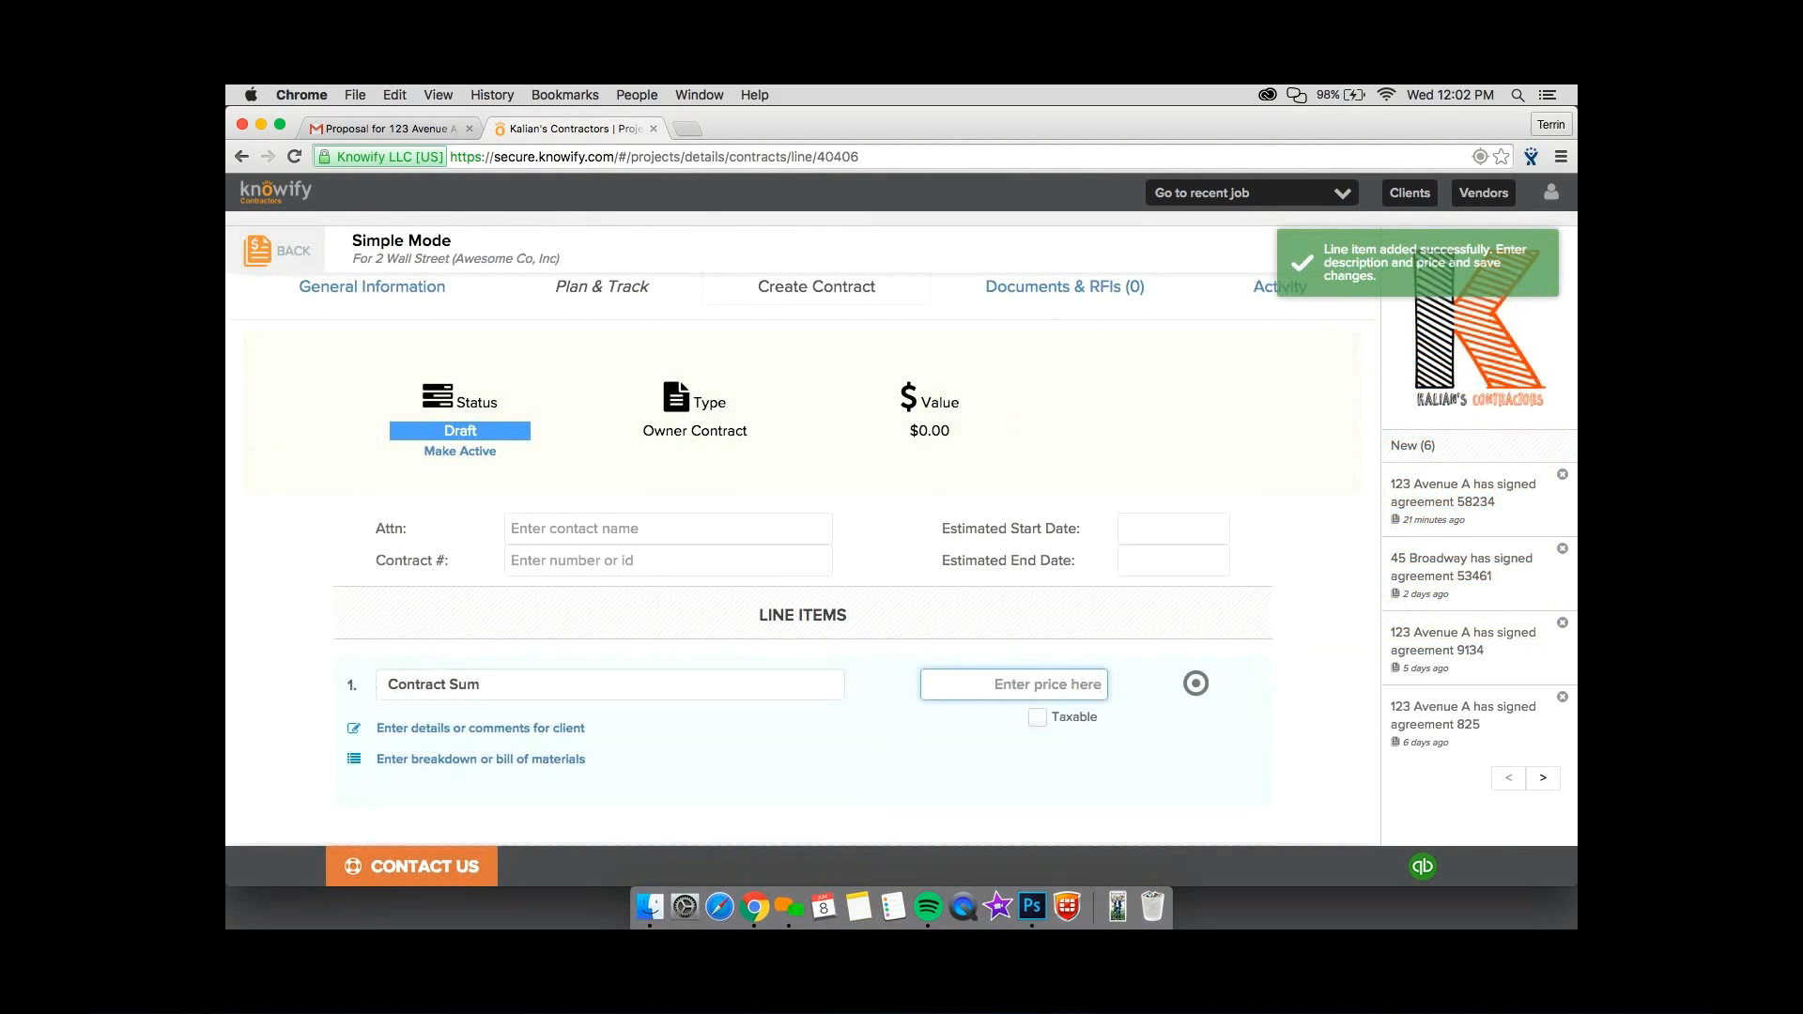
text(3500)
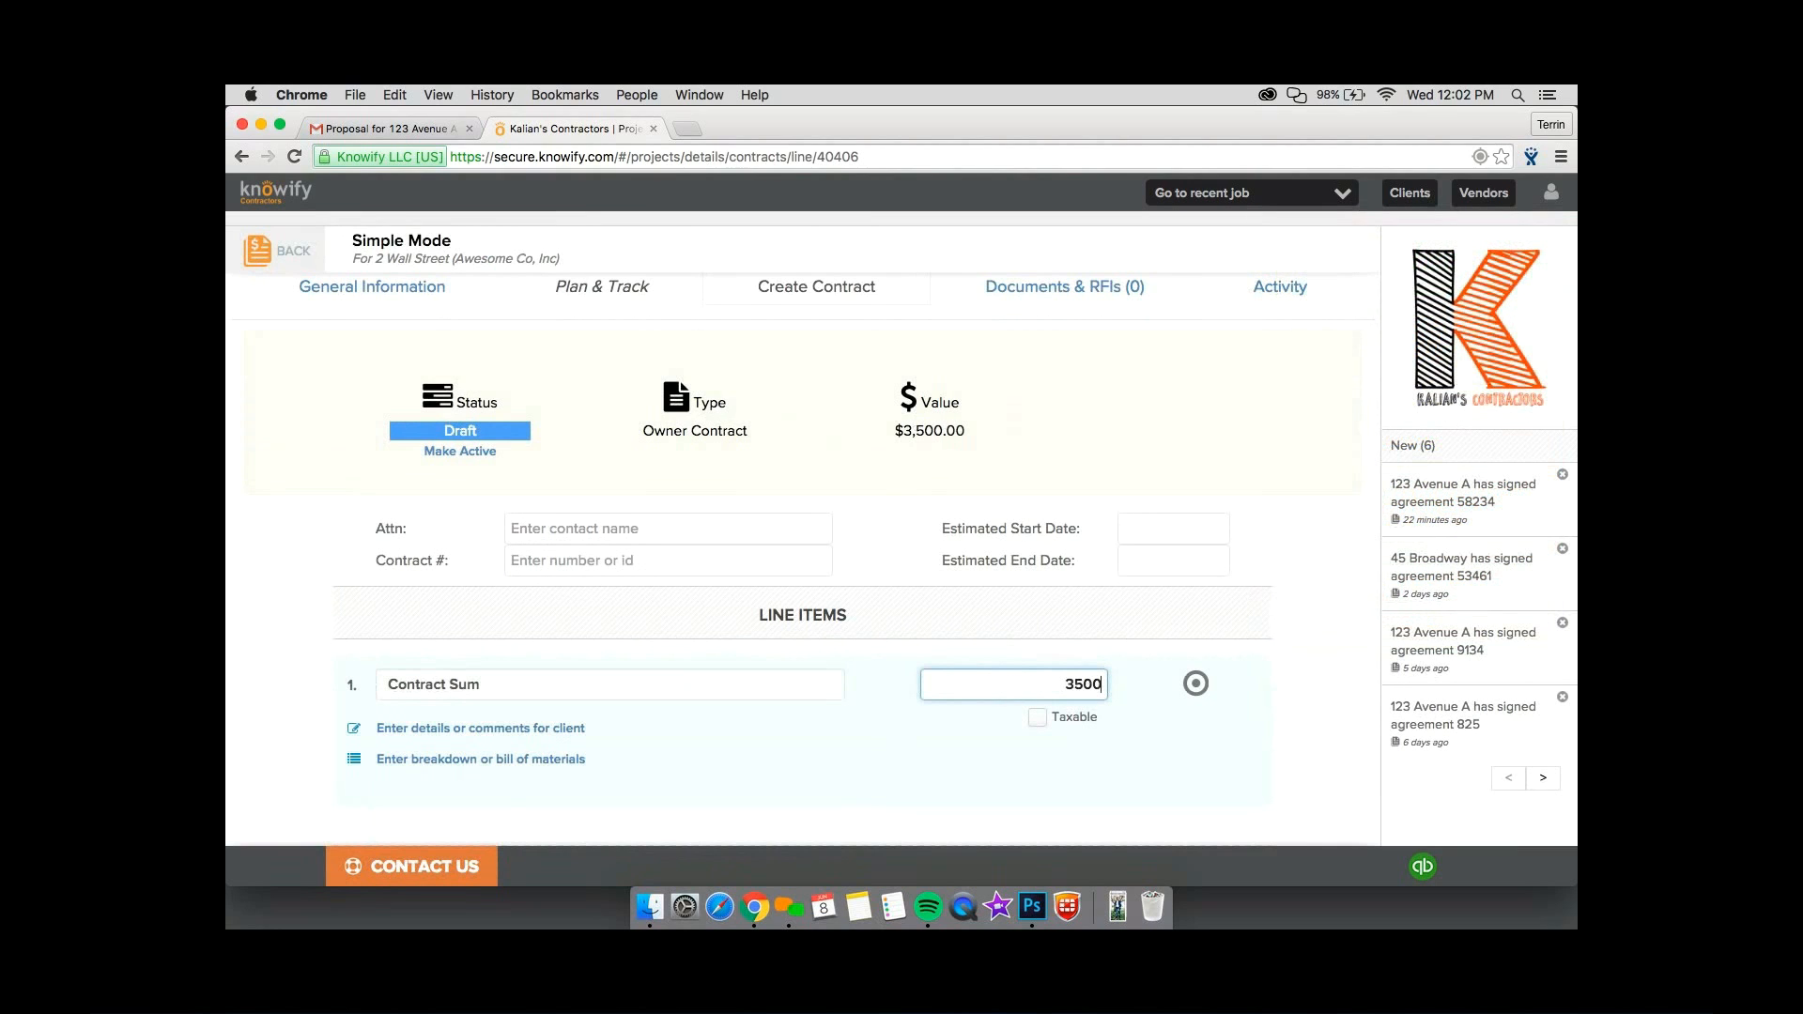
Make the Simple Mode owner contract active without an estimated start date and open the job's plan and tracking view.
scroll(803, 564, down, 3)
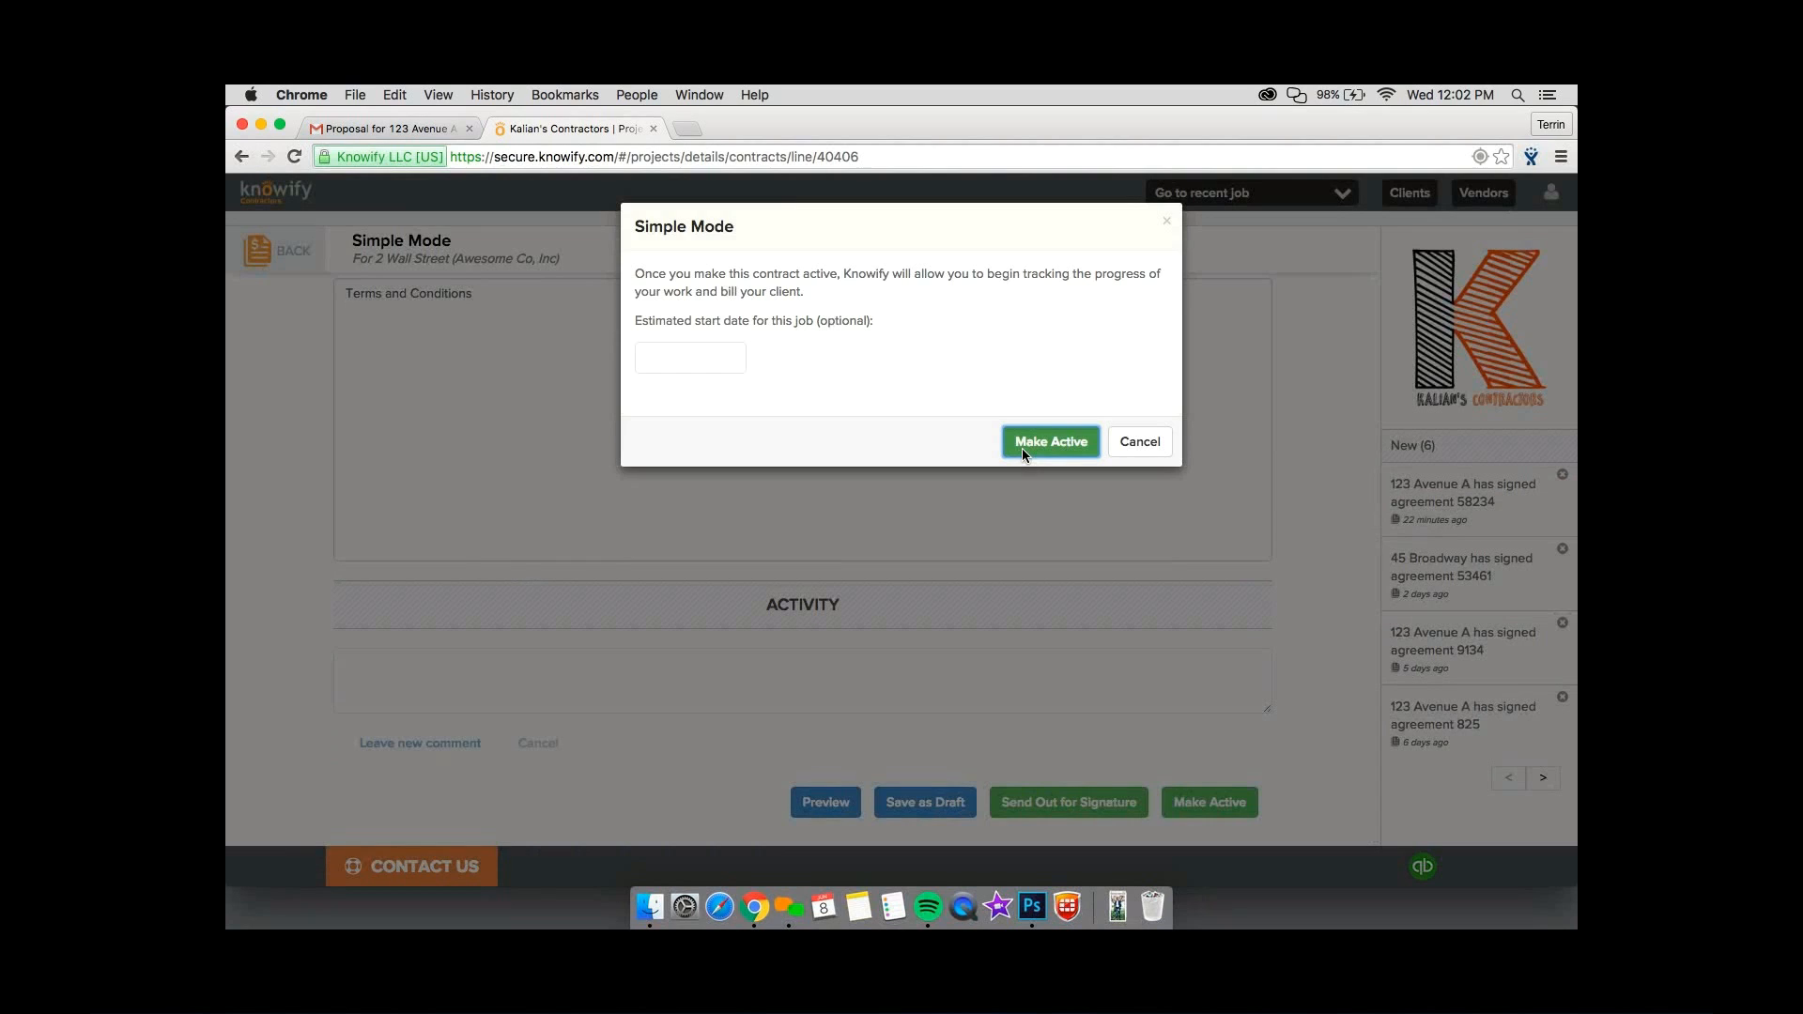
click(1022, 448)
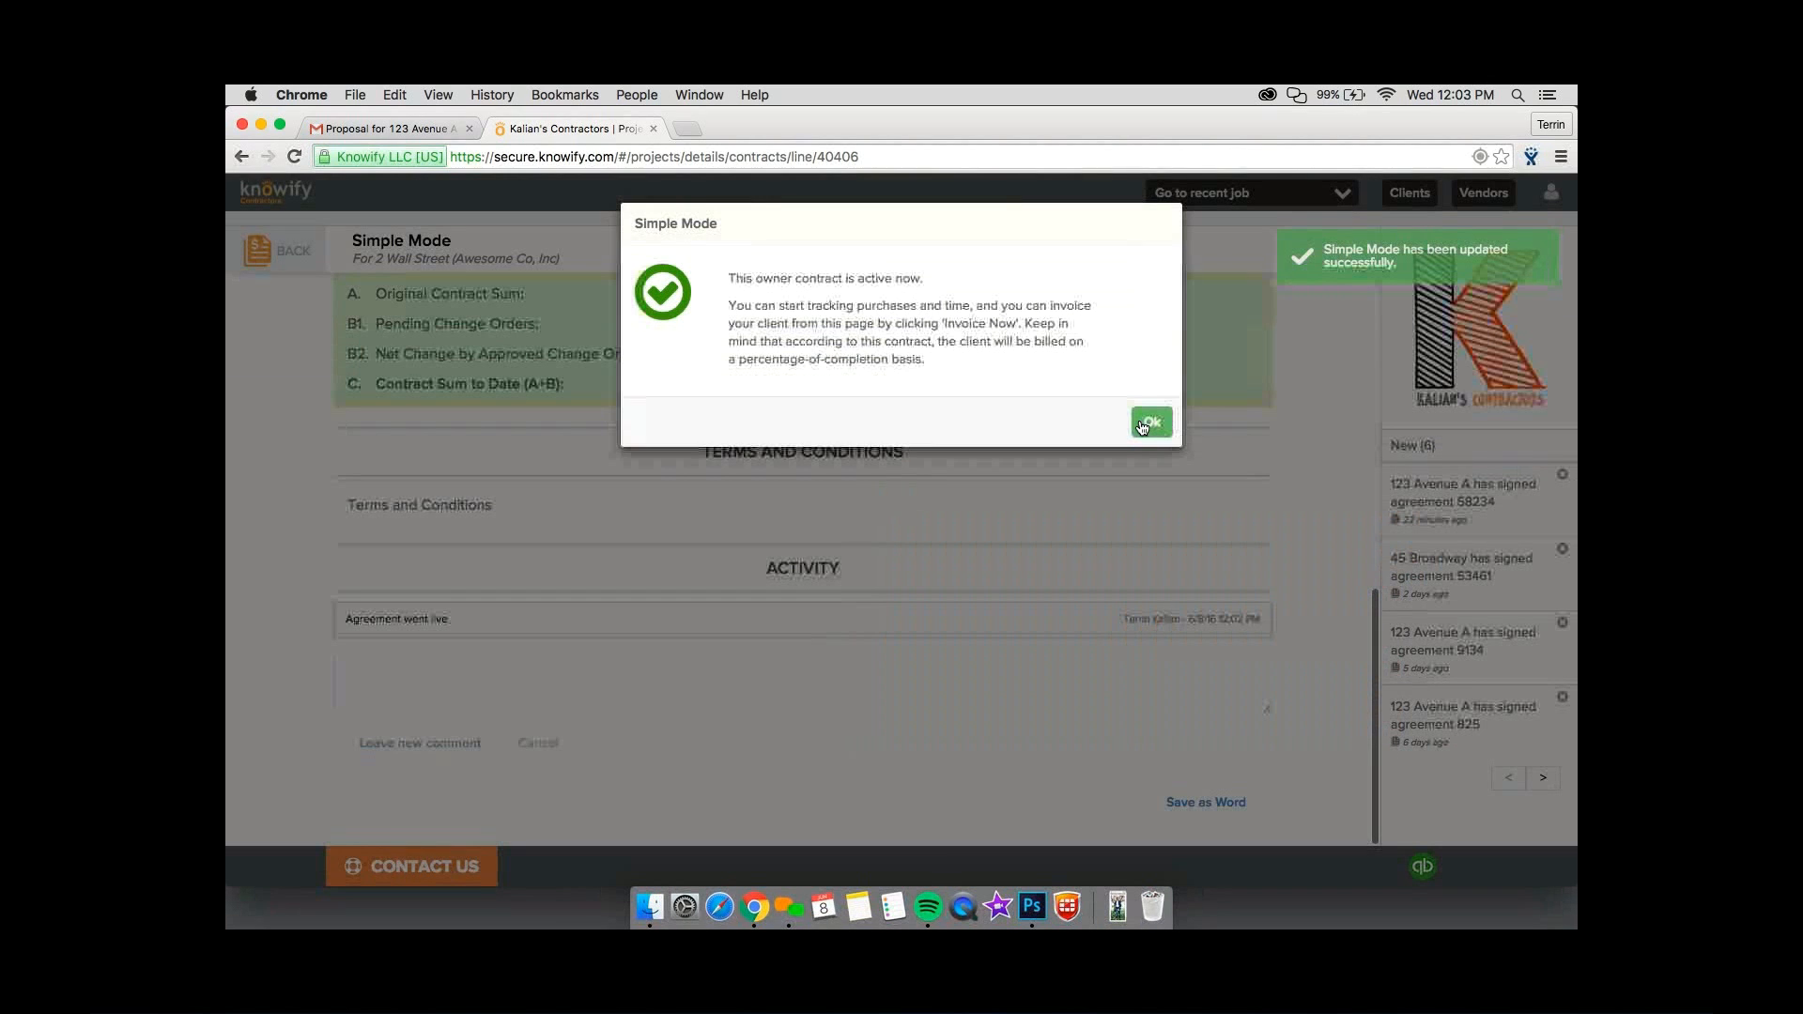
click(1143, 425)
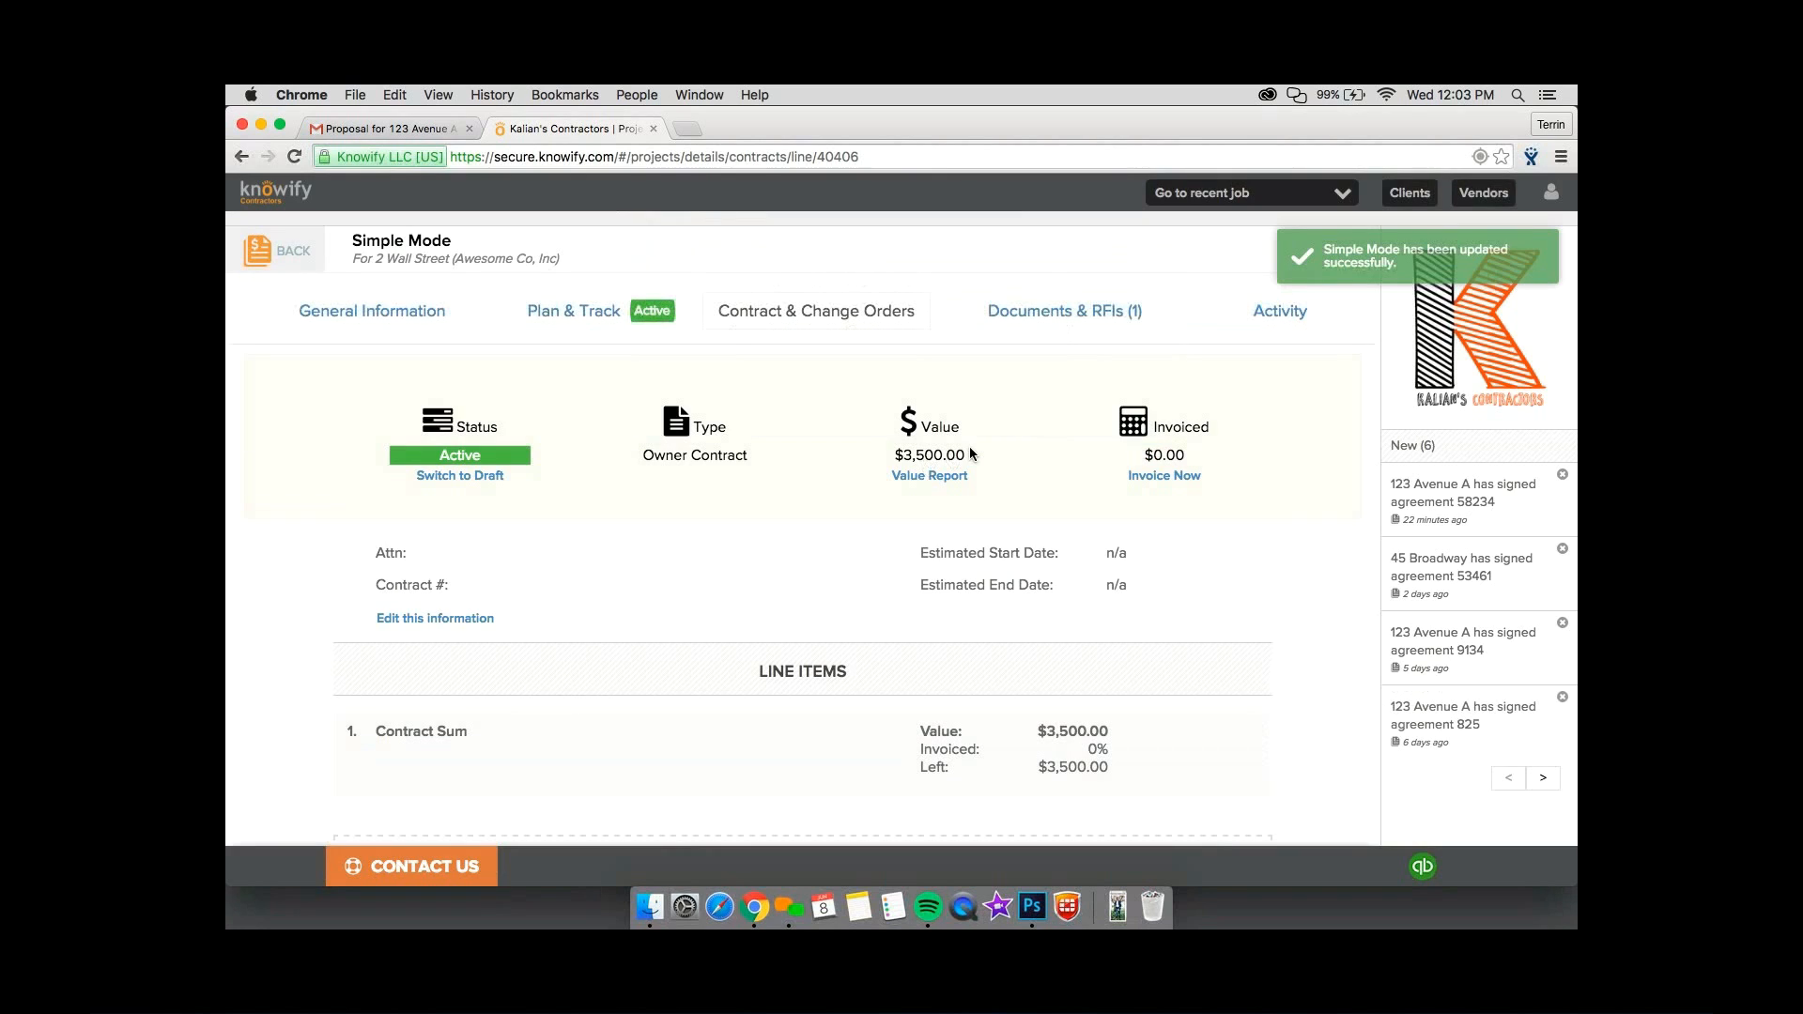
click(549, 303)
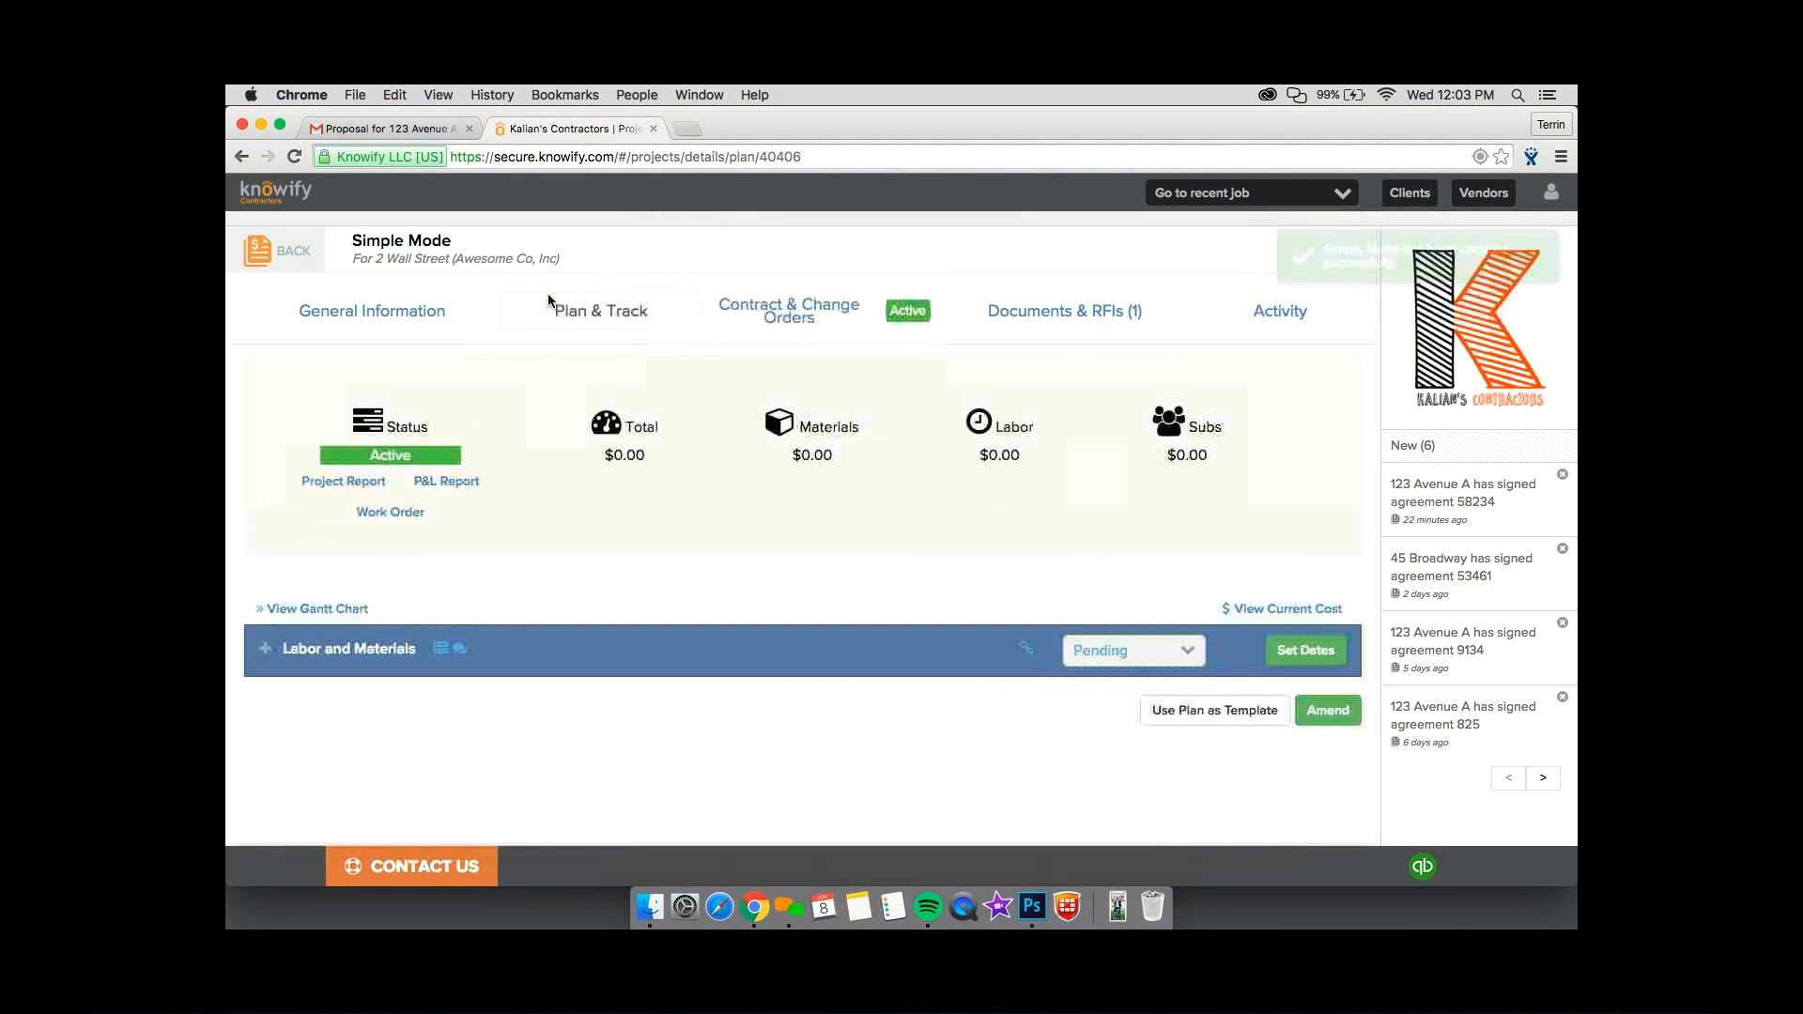
Review the job plan's labor and materials phase and open progress billing for the contract sum, dismissing it without billing.
scroll(690, 599, down, 3)
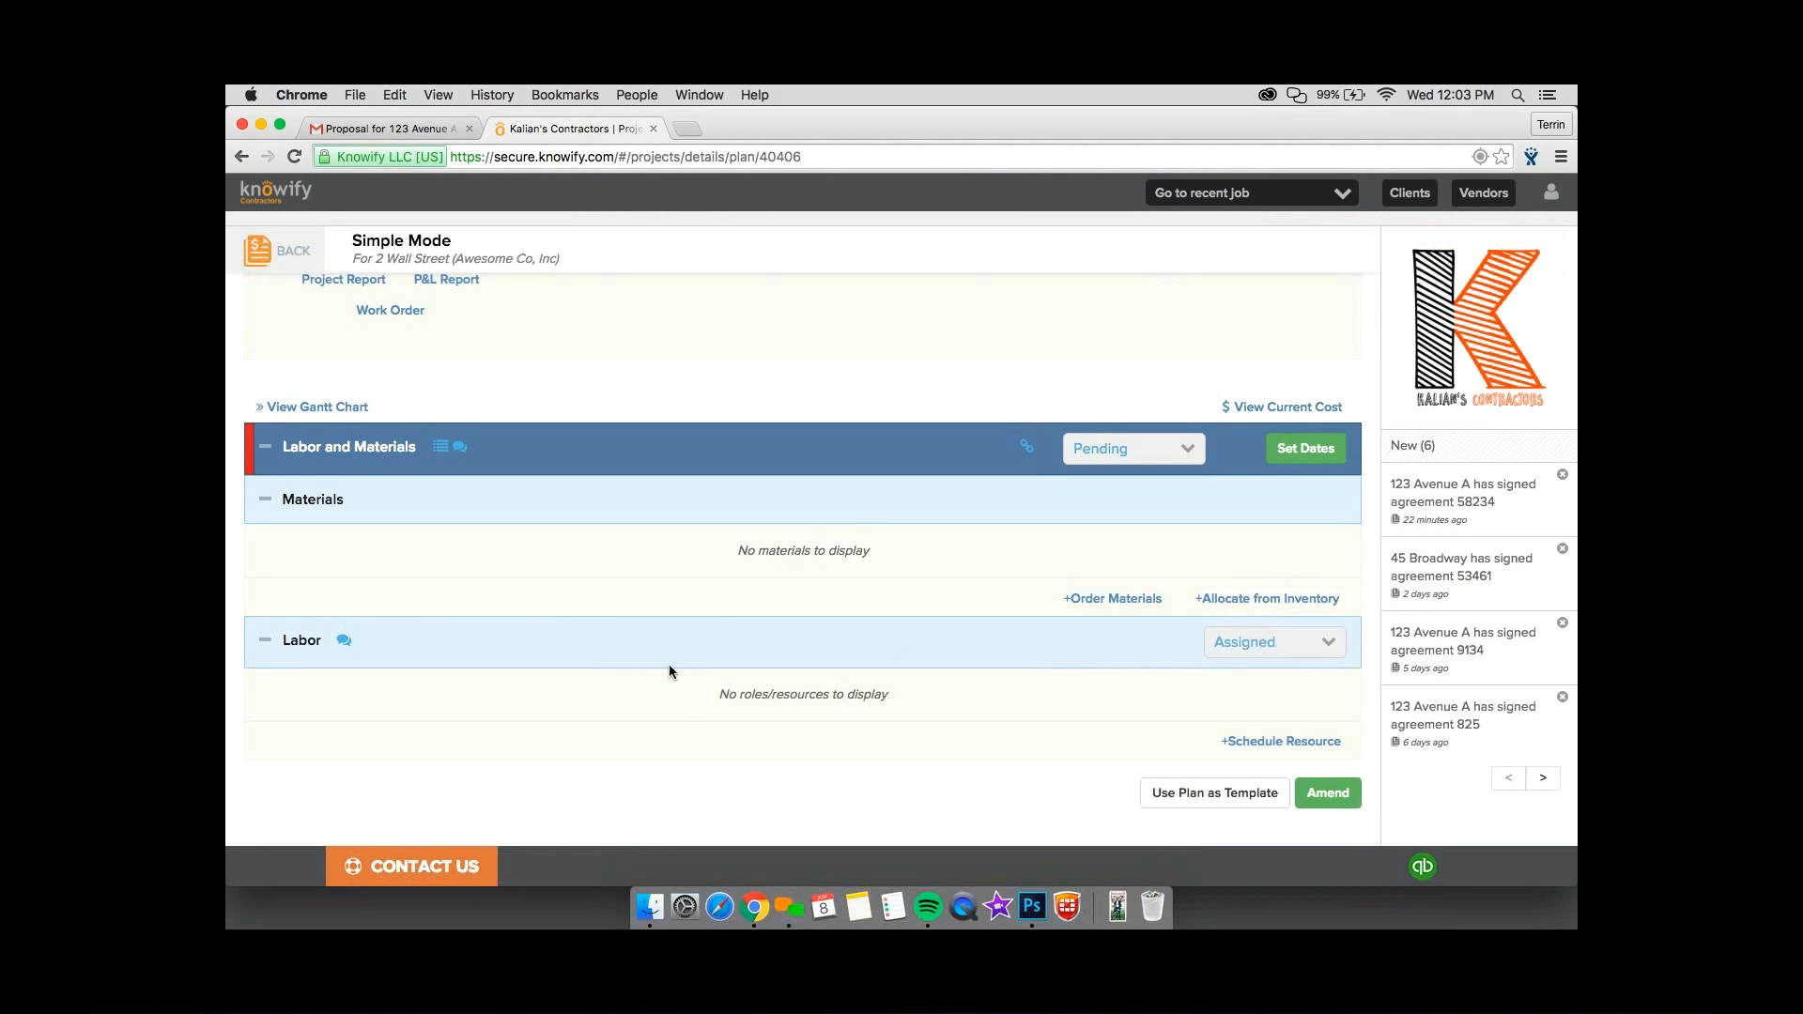
scroll(727, 488, up, 3)
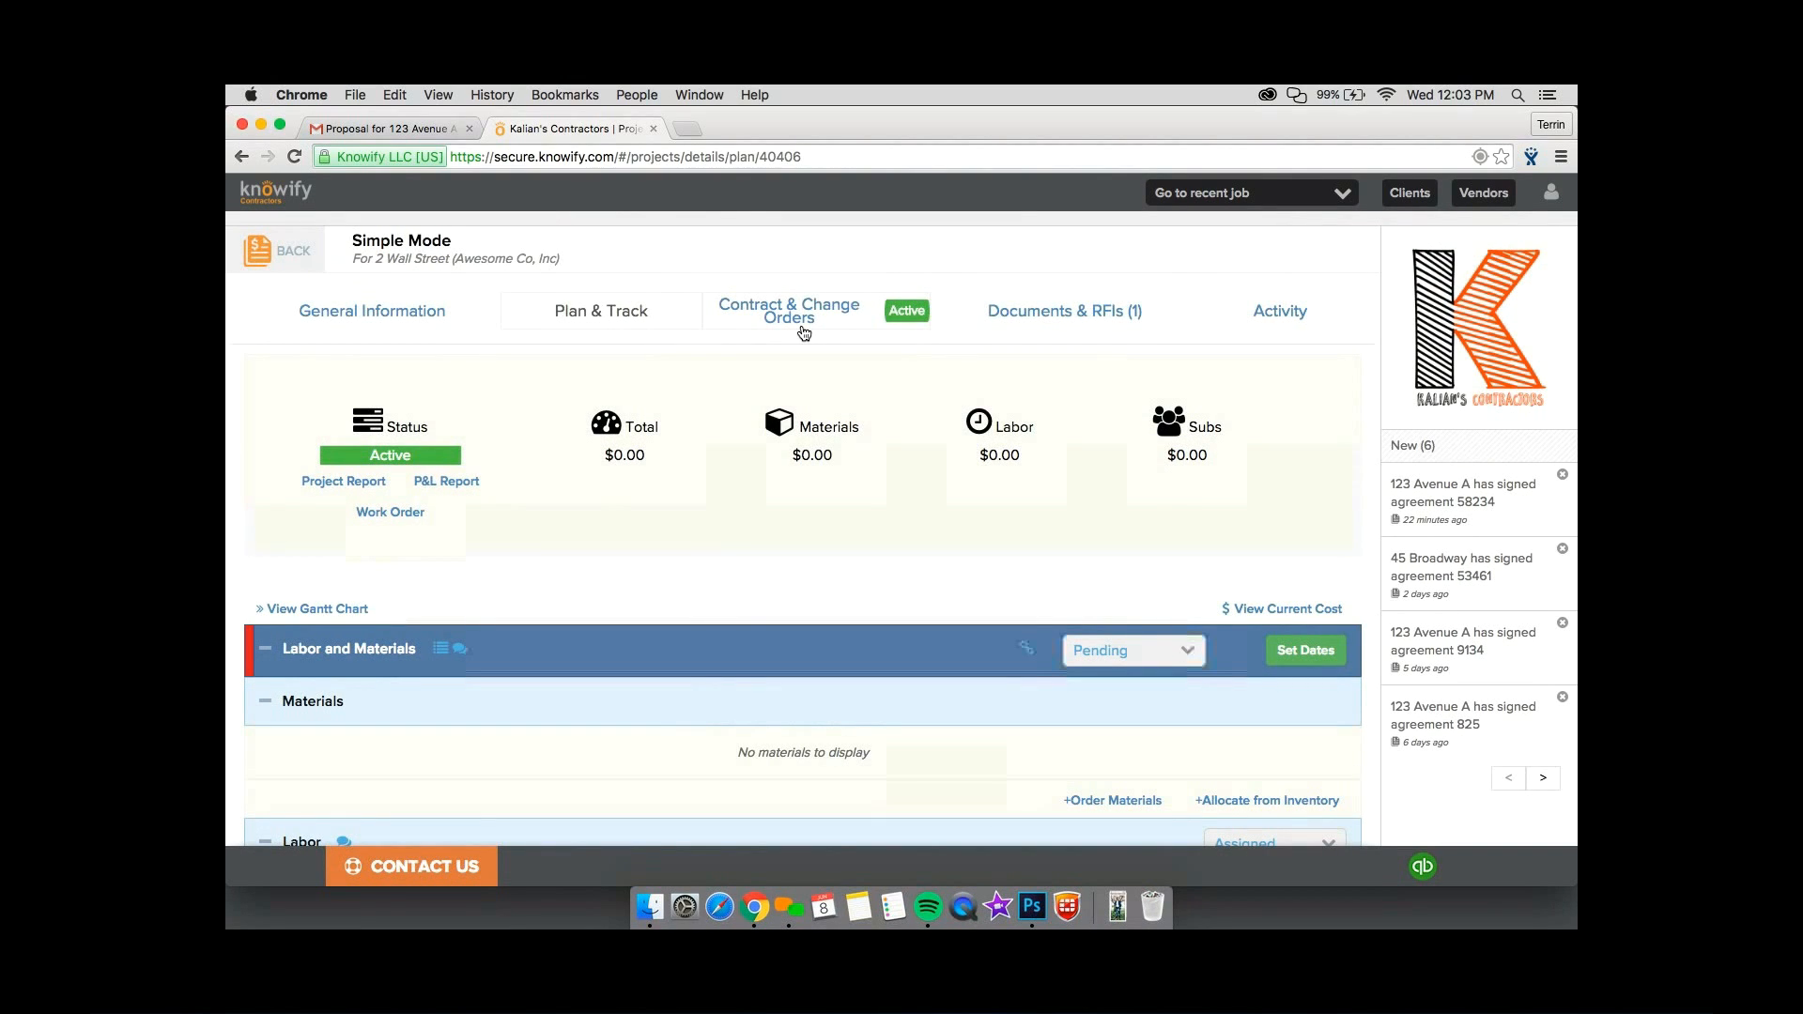
click(804, 332)
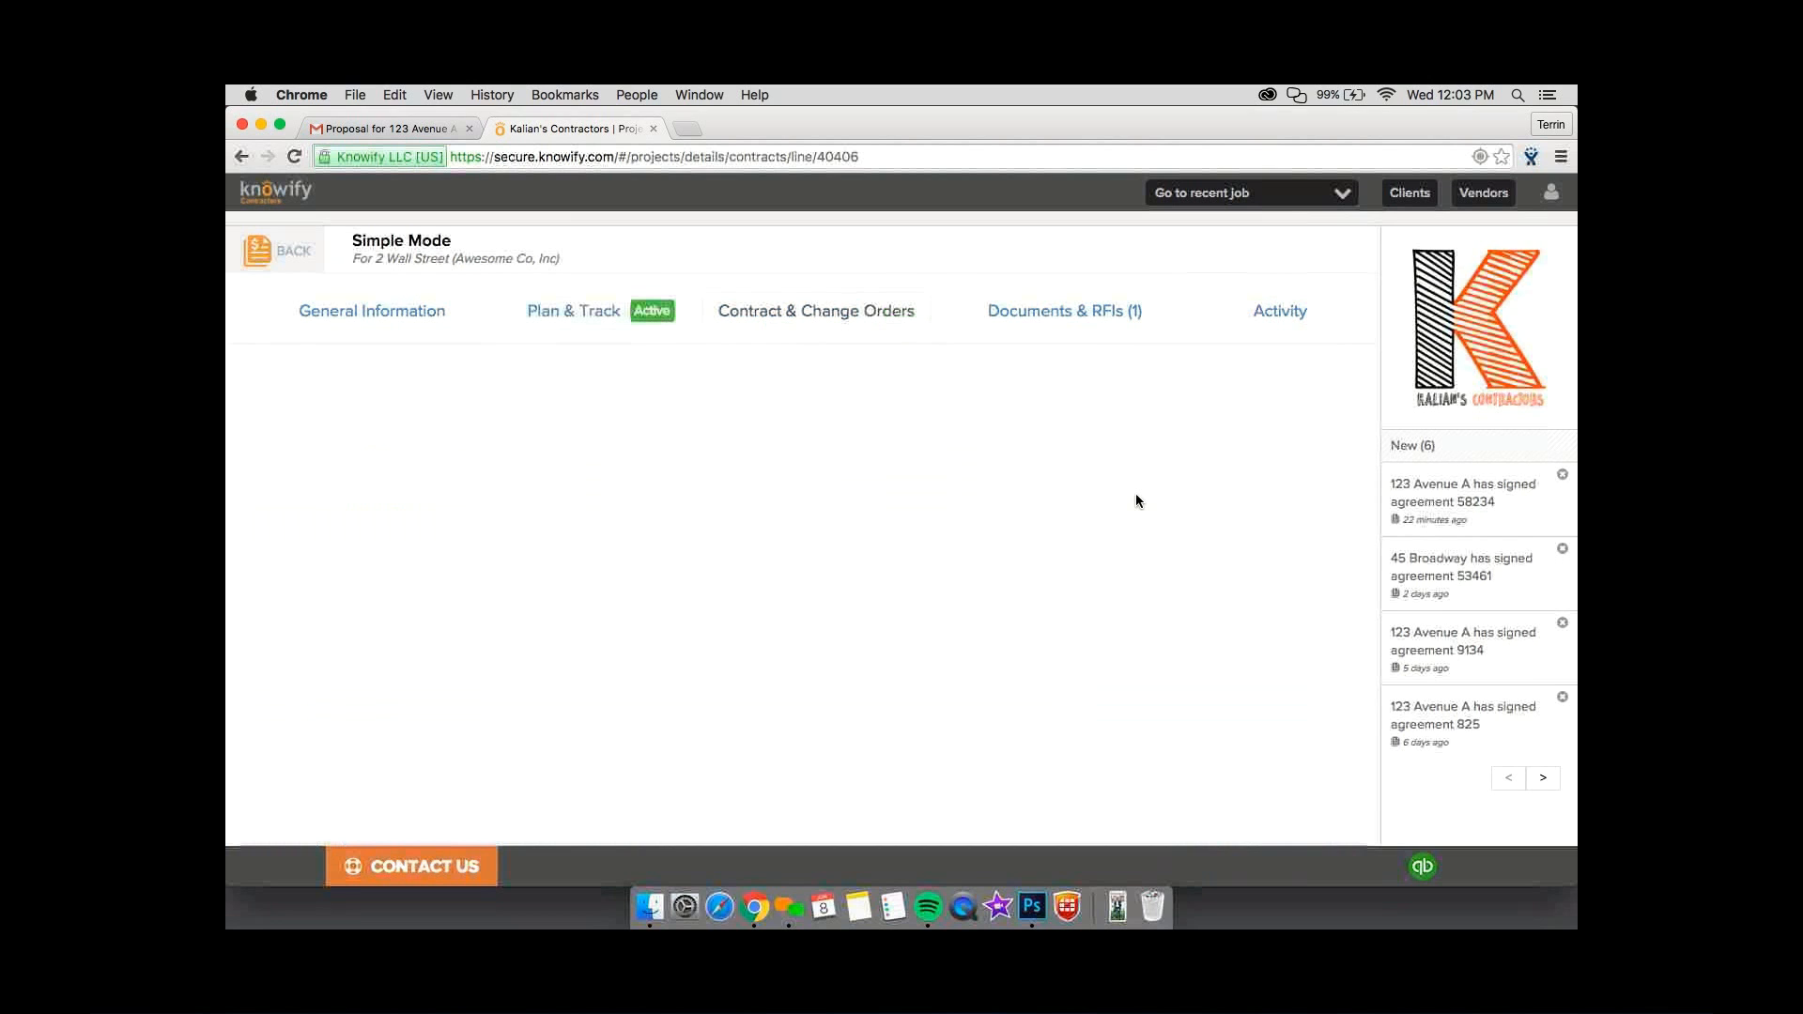
click(1167, 475)
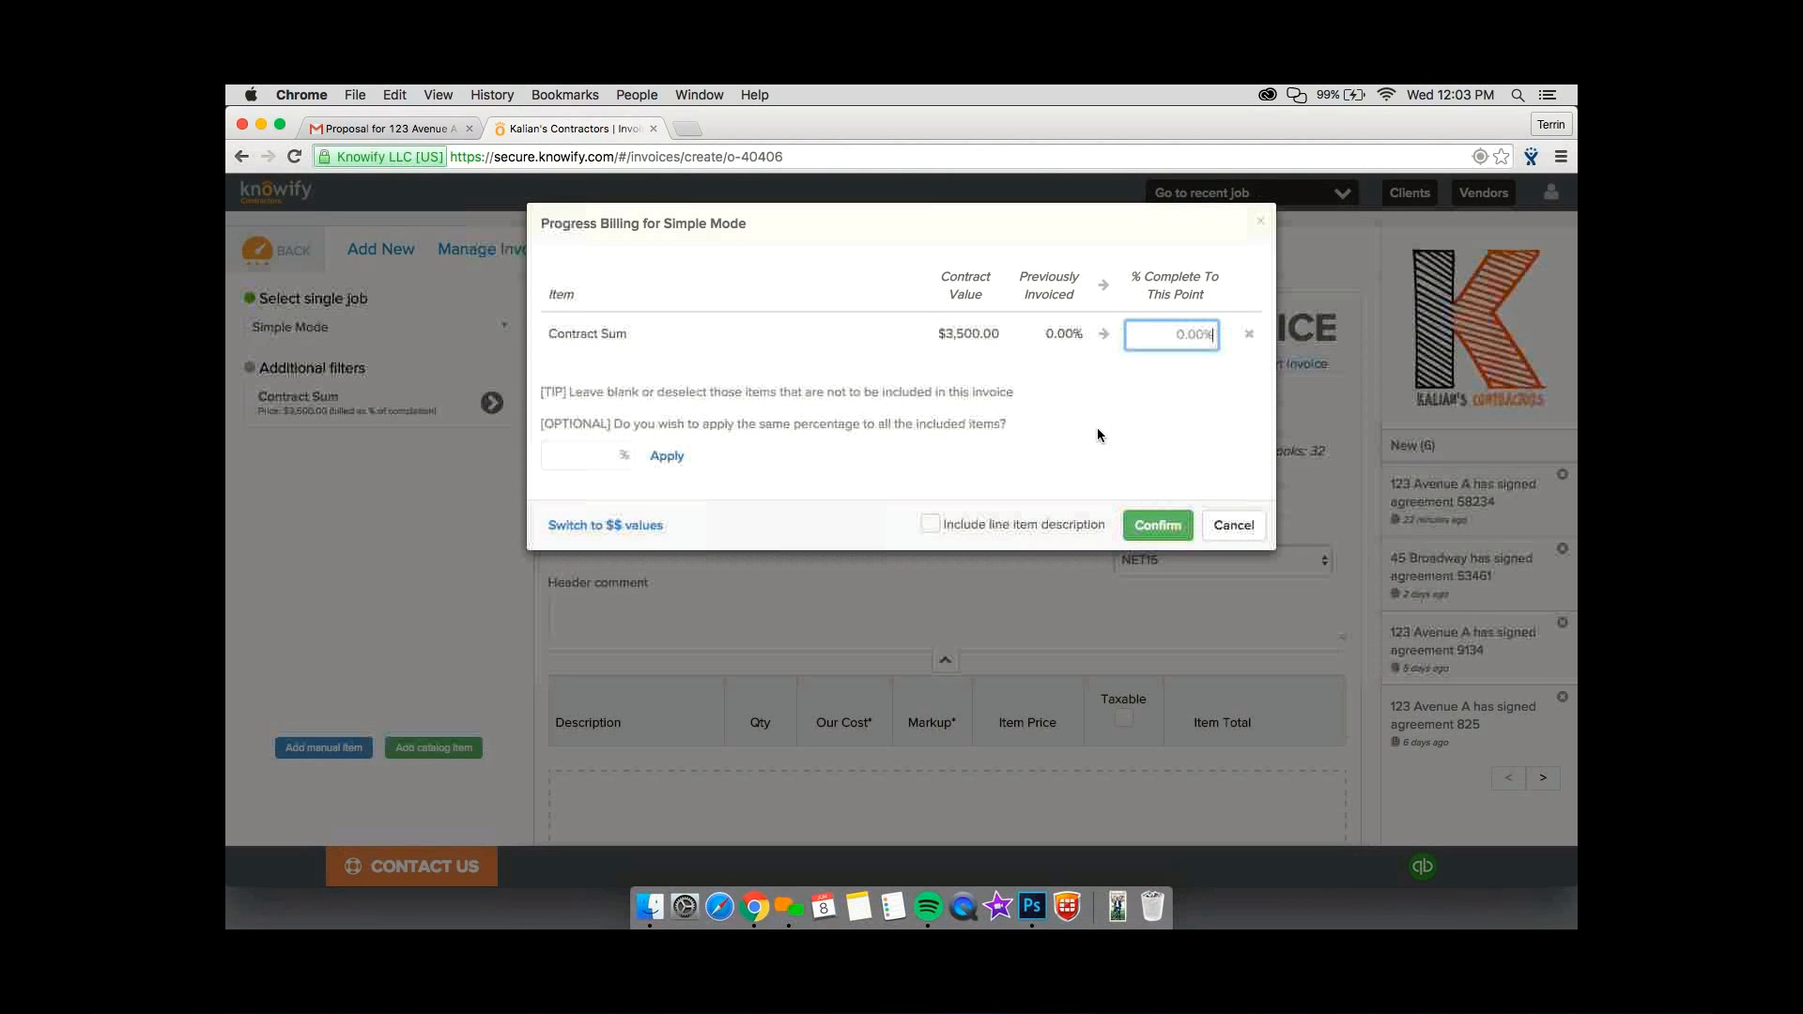
click(1222, 528)
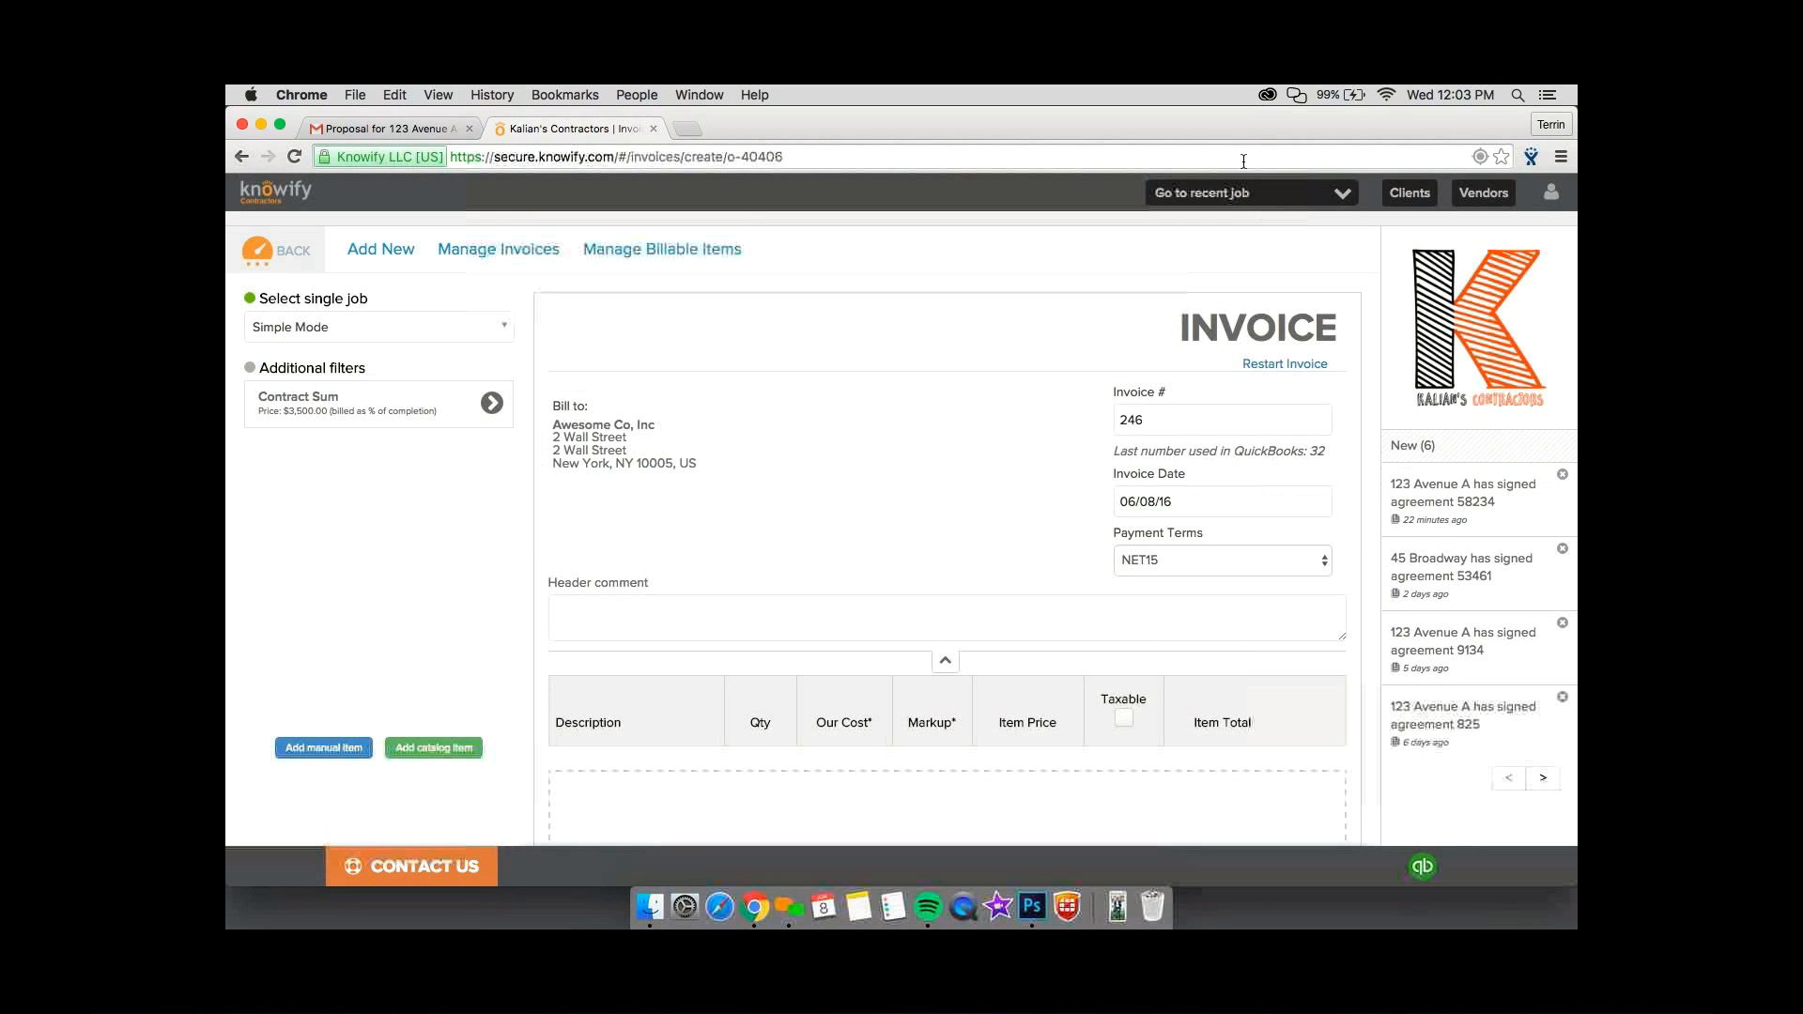
Return to the Simple Mode job's owner contract and switch it back to draft.
click(1245, 193)
click(1212, 206)
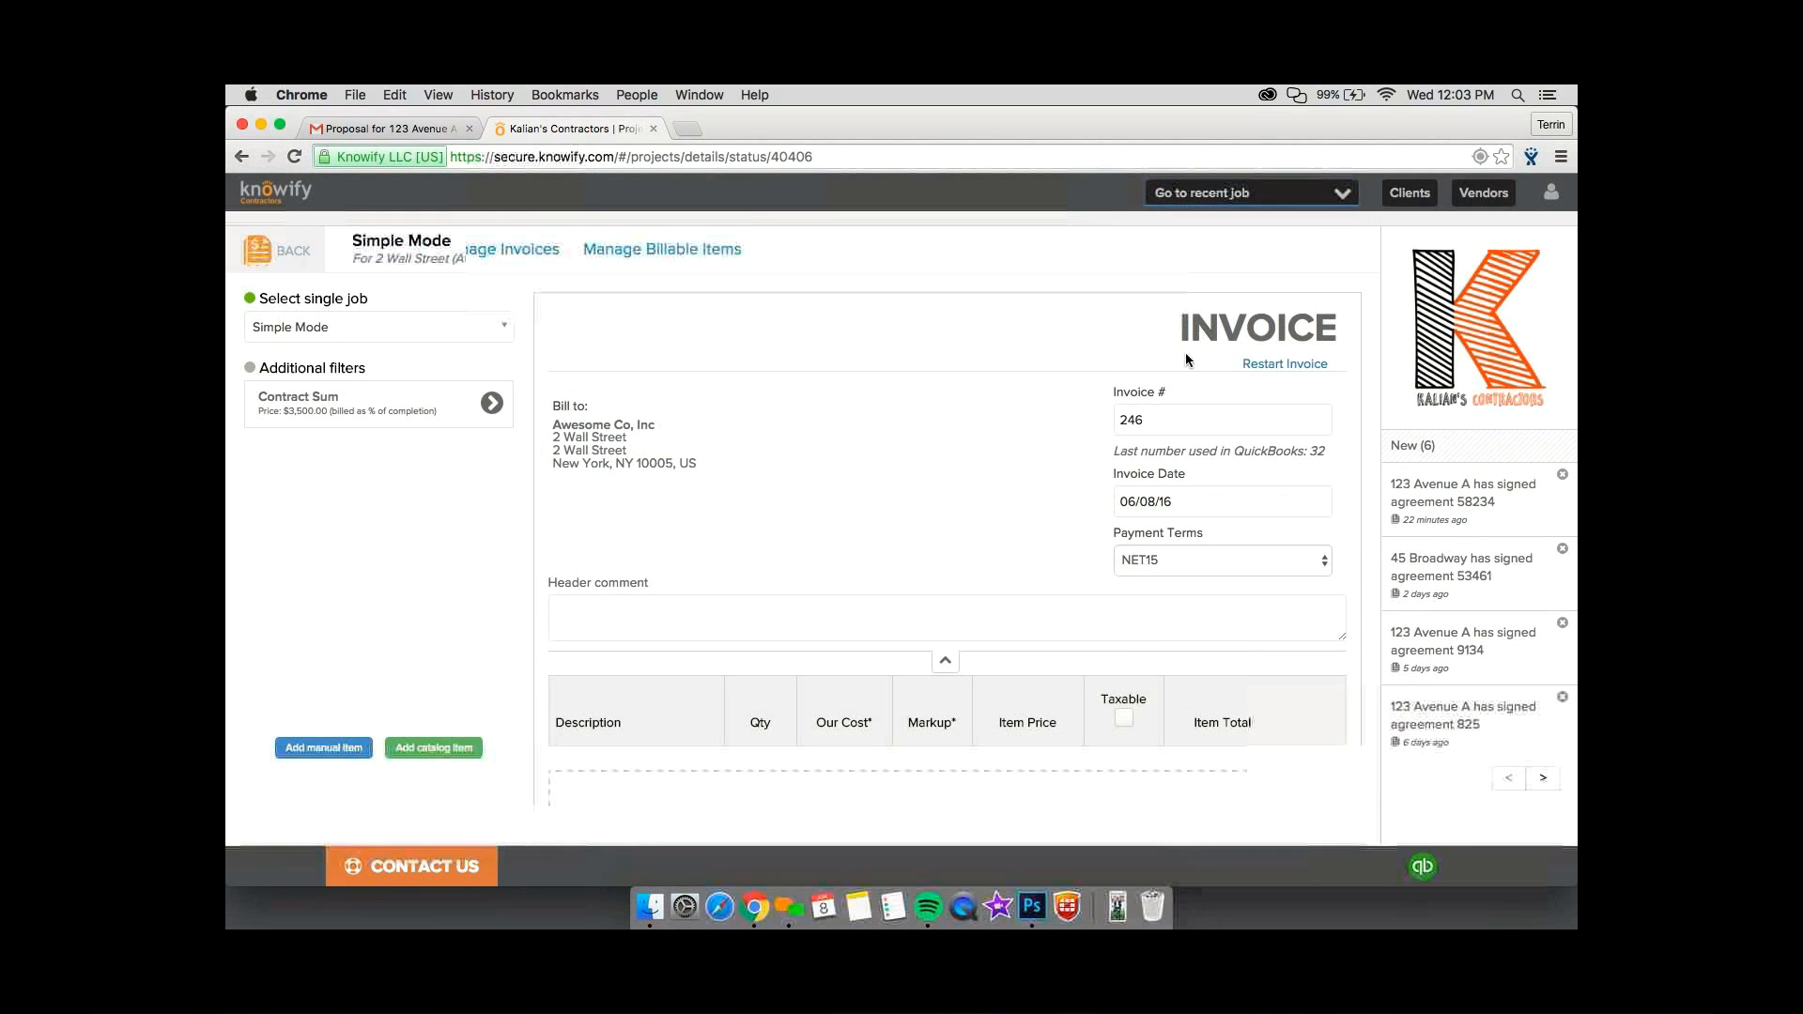
click(934, 322)
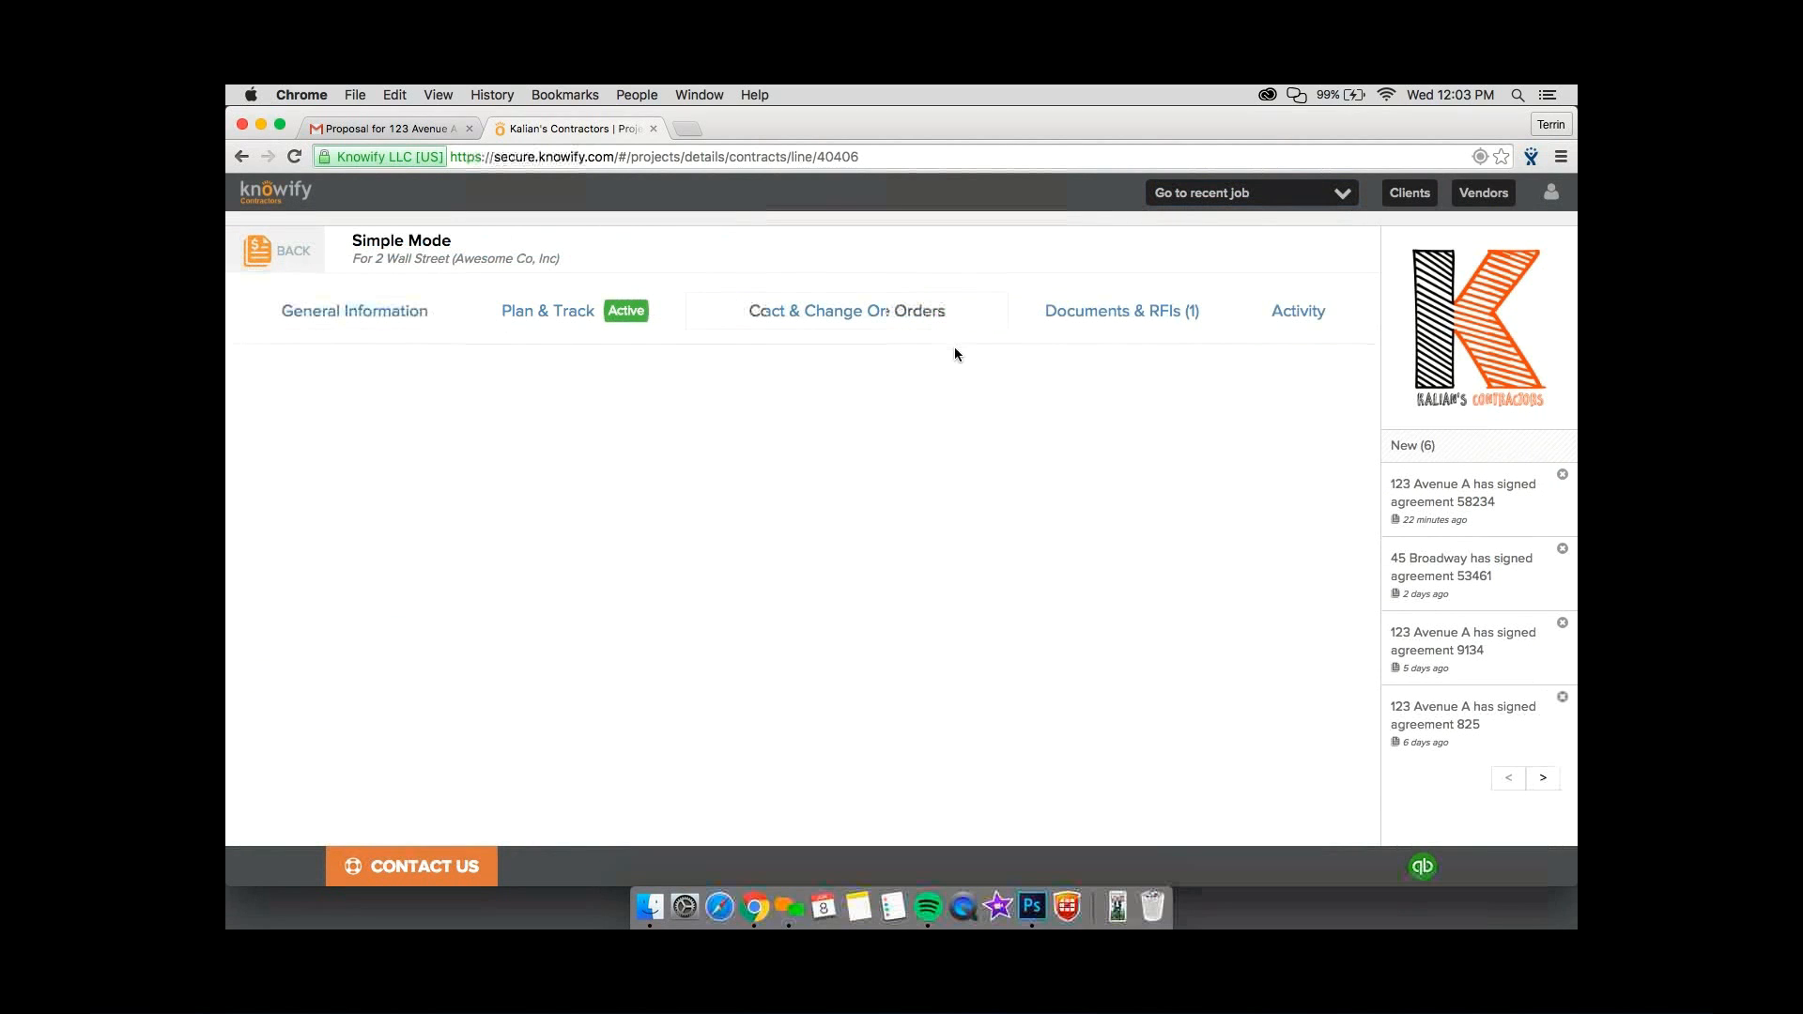
scroll(923, 470, down, 2)
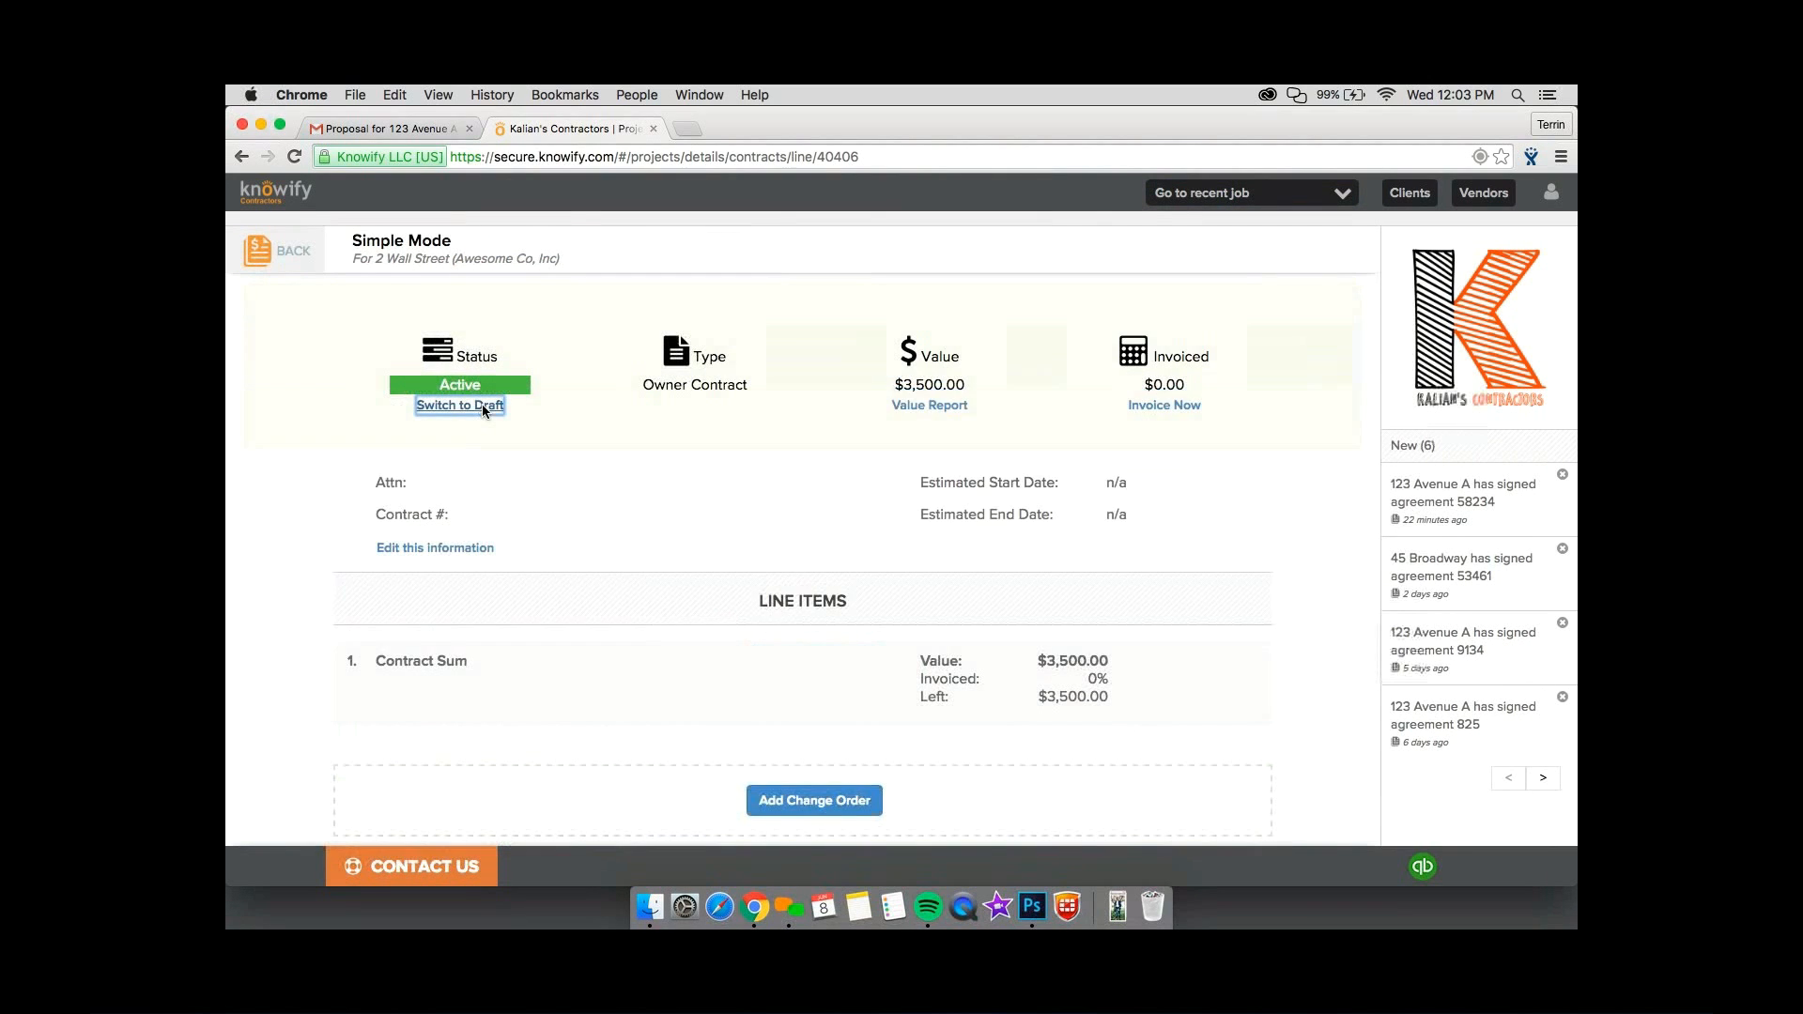
click(482, 405)
click(1079, 332)
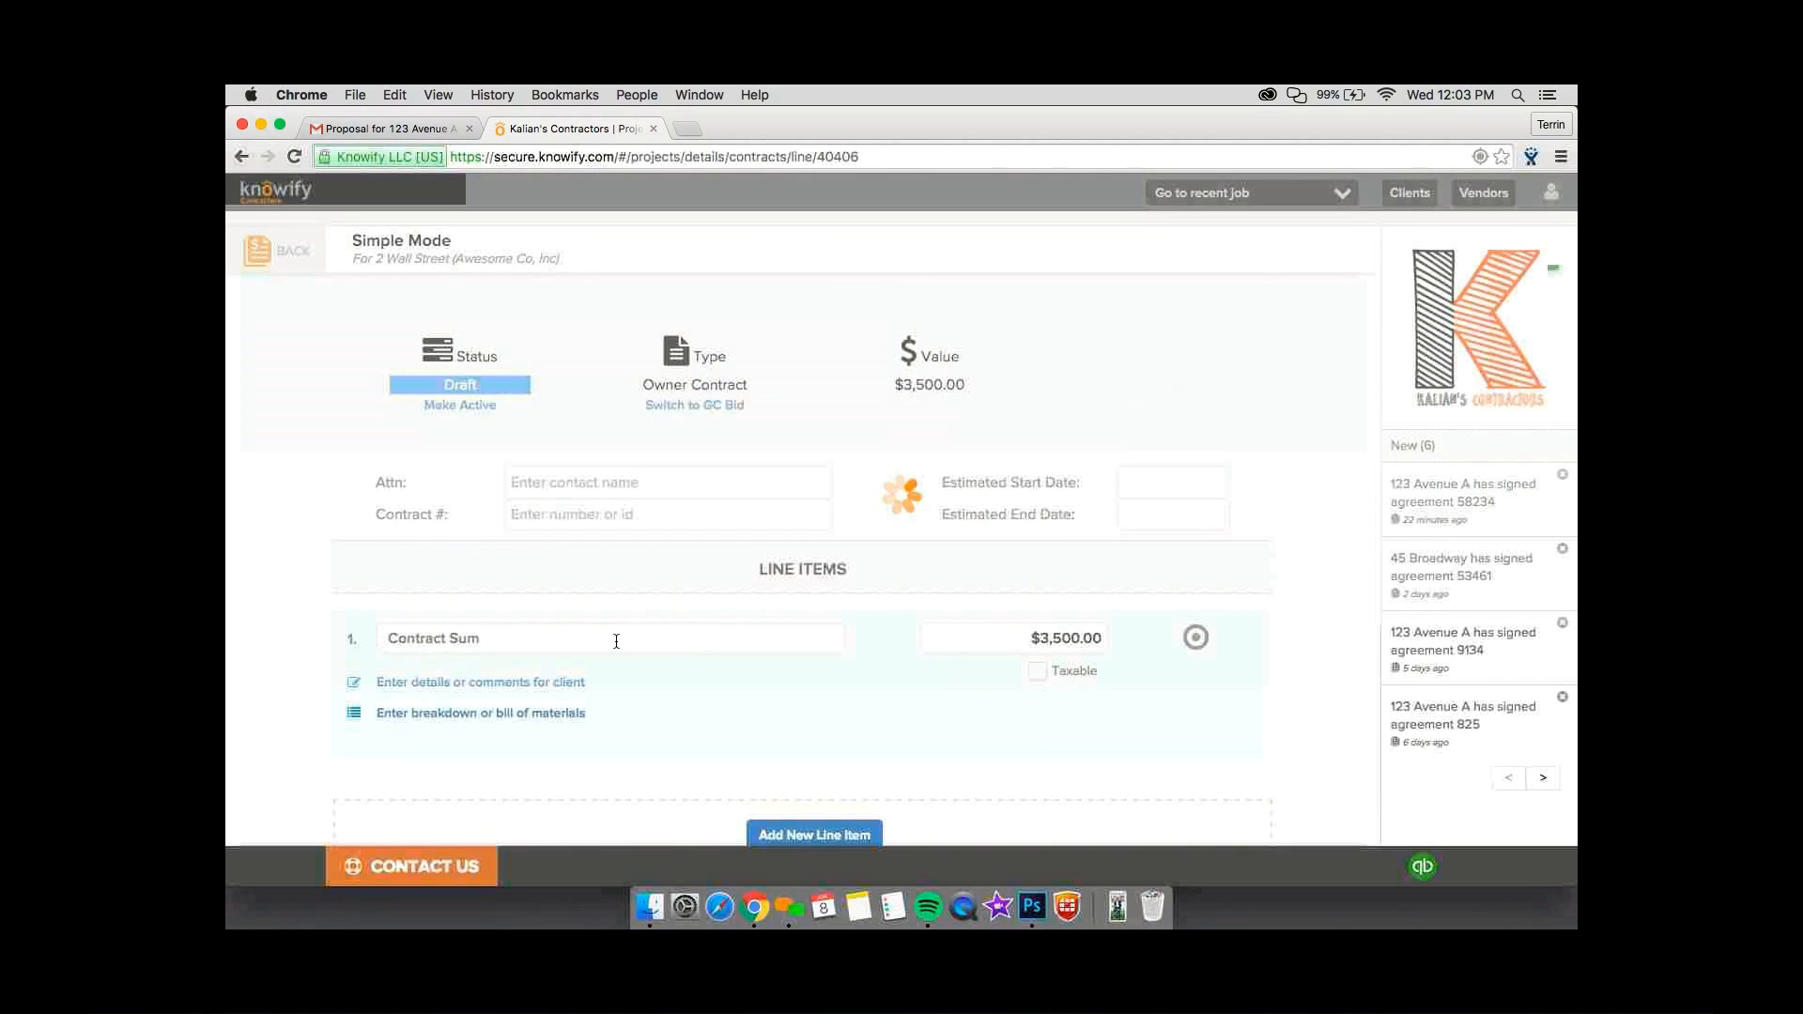
Rename the first contract line item as "Labor" and set its price to $1,500.
click(663, 638)
text(Labor)
key(Tab)
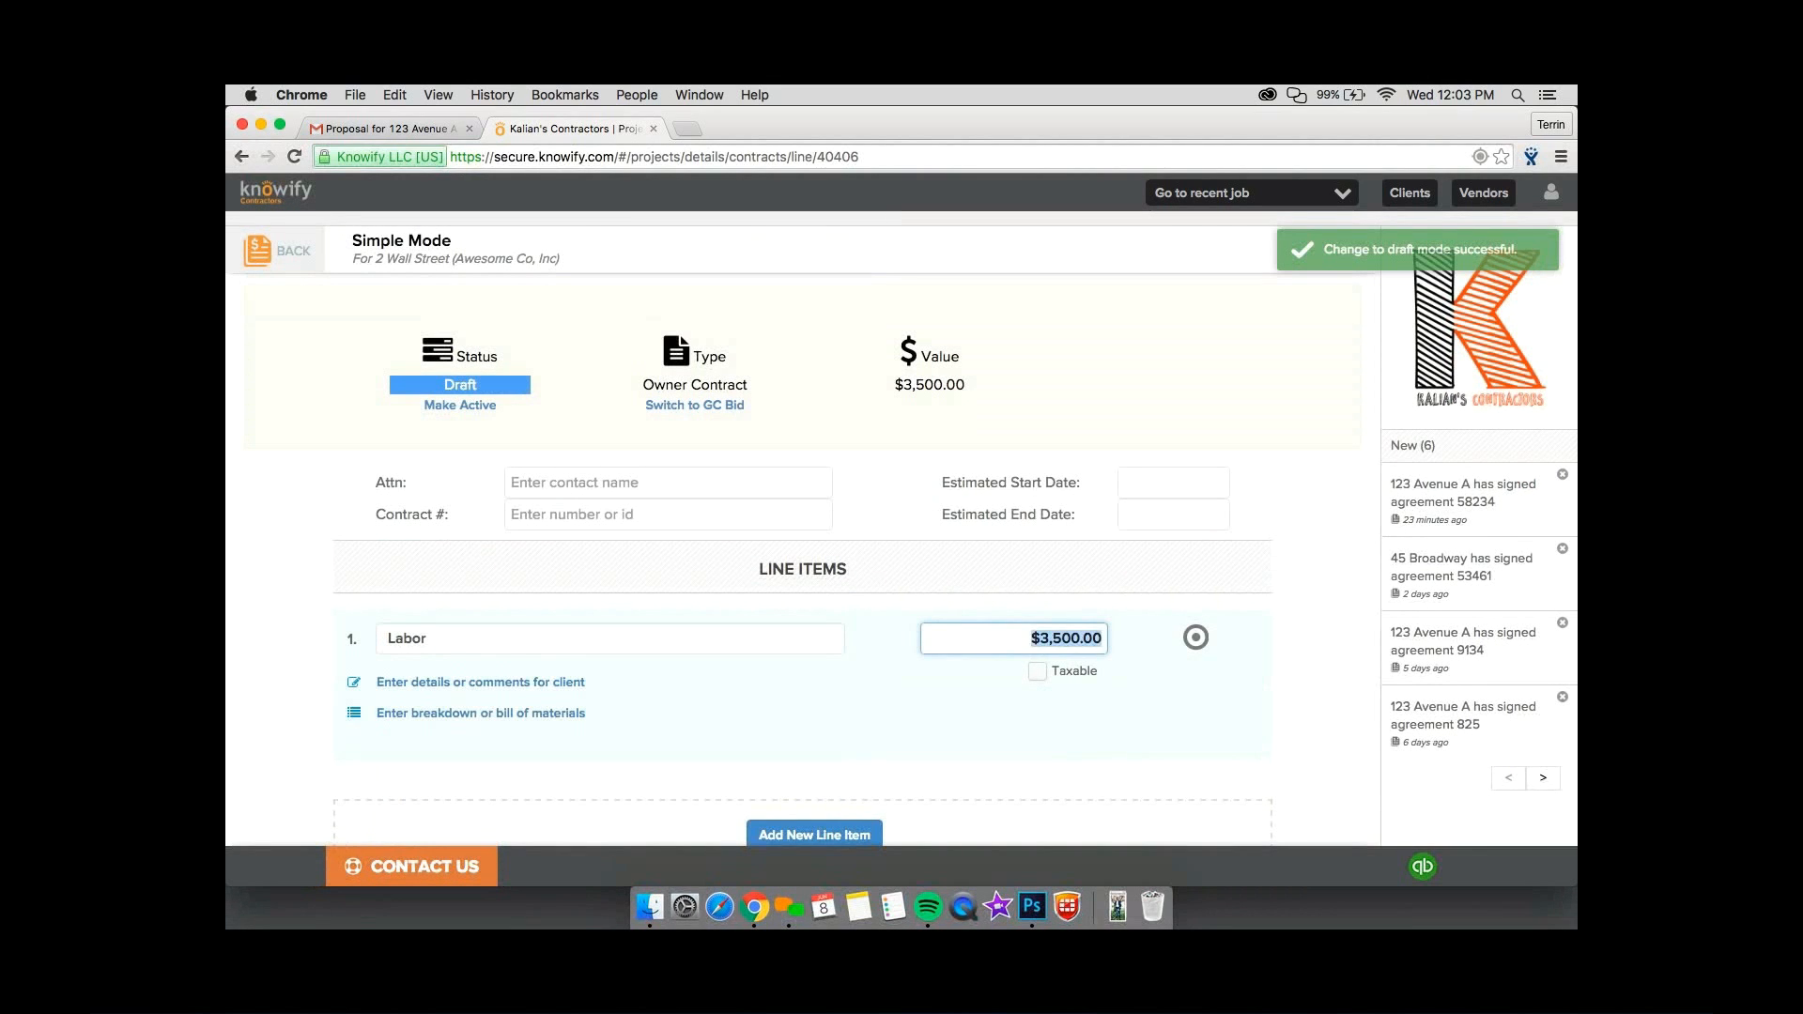
text(1500)
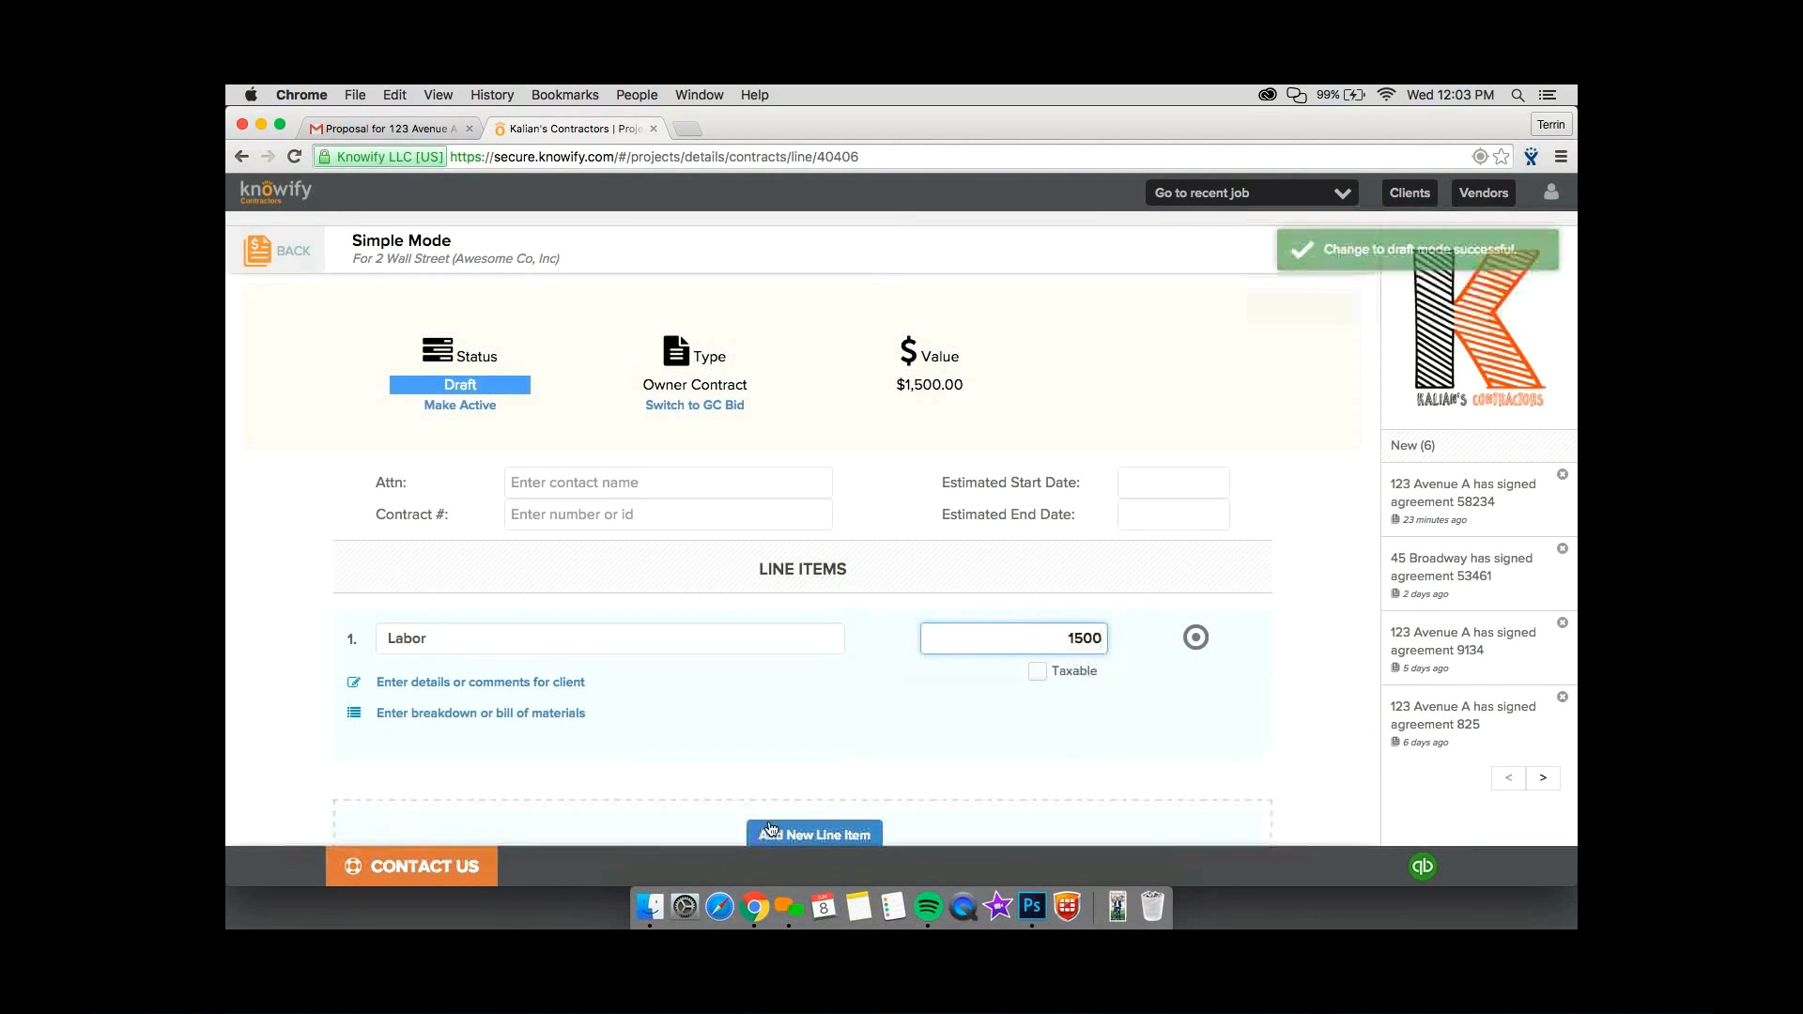
Add a second contract line item named "Material" priced at $2,000.
click(771, 830)
click(656, 804)
text(Materi)
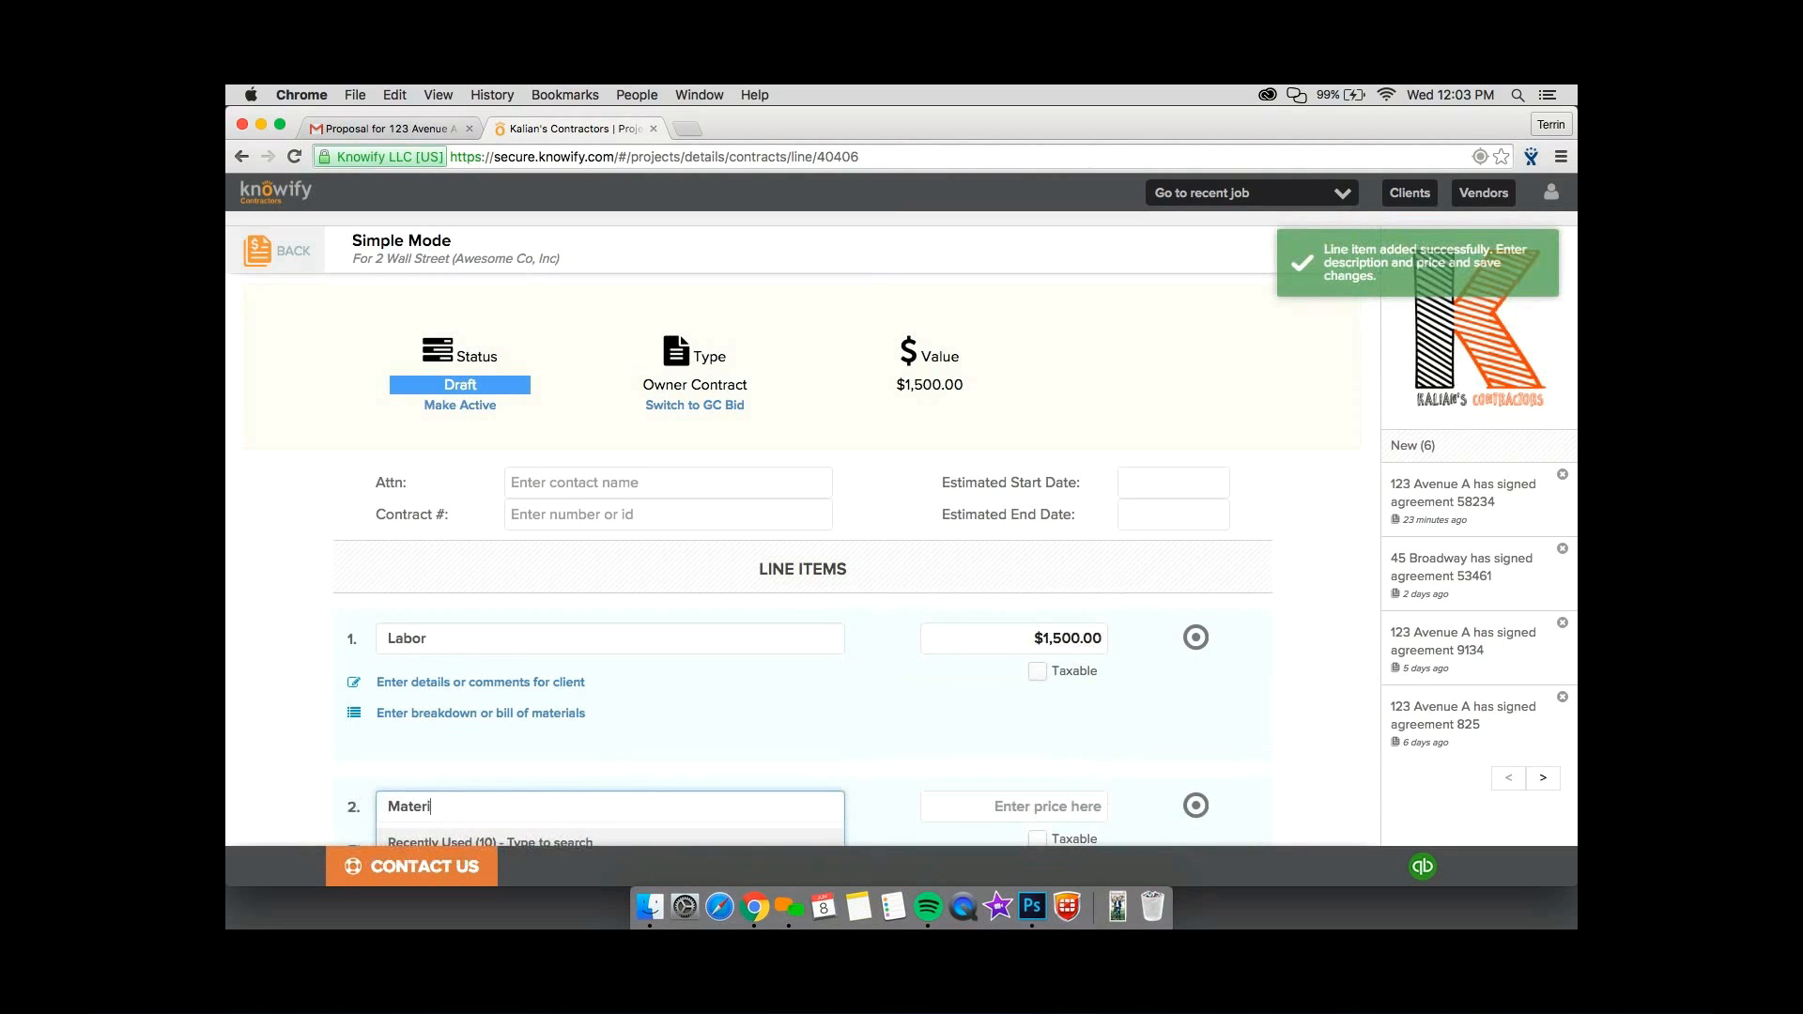
text(al)
key(Tab)
text(2000)
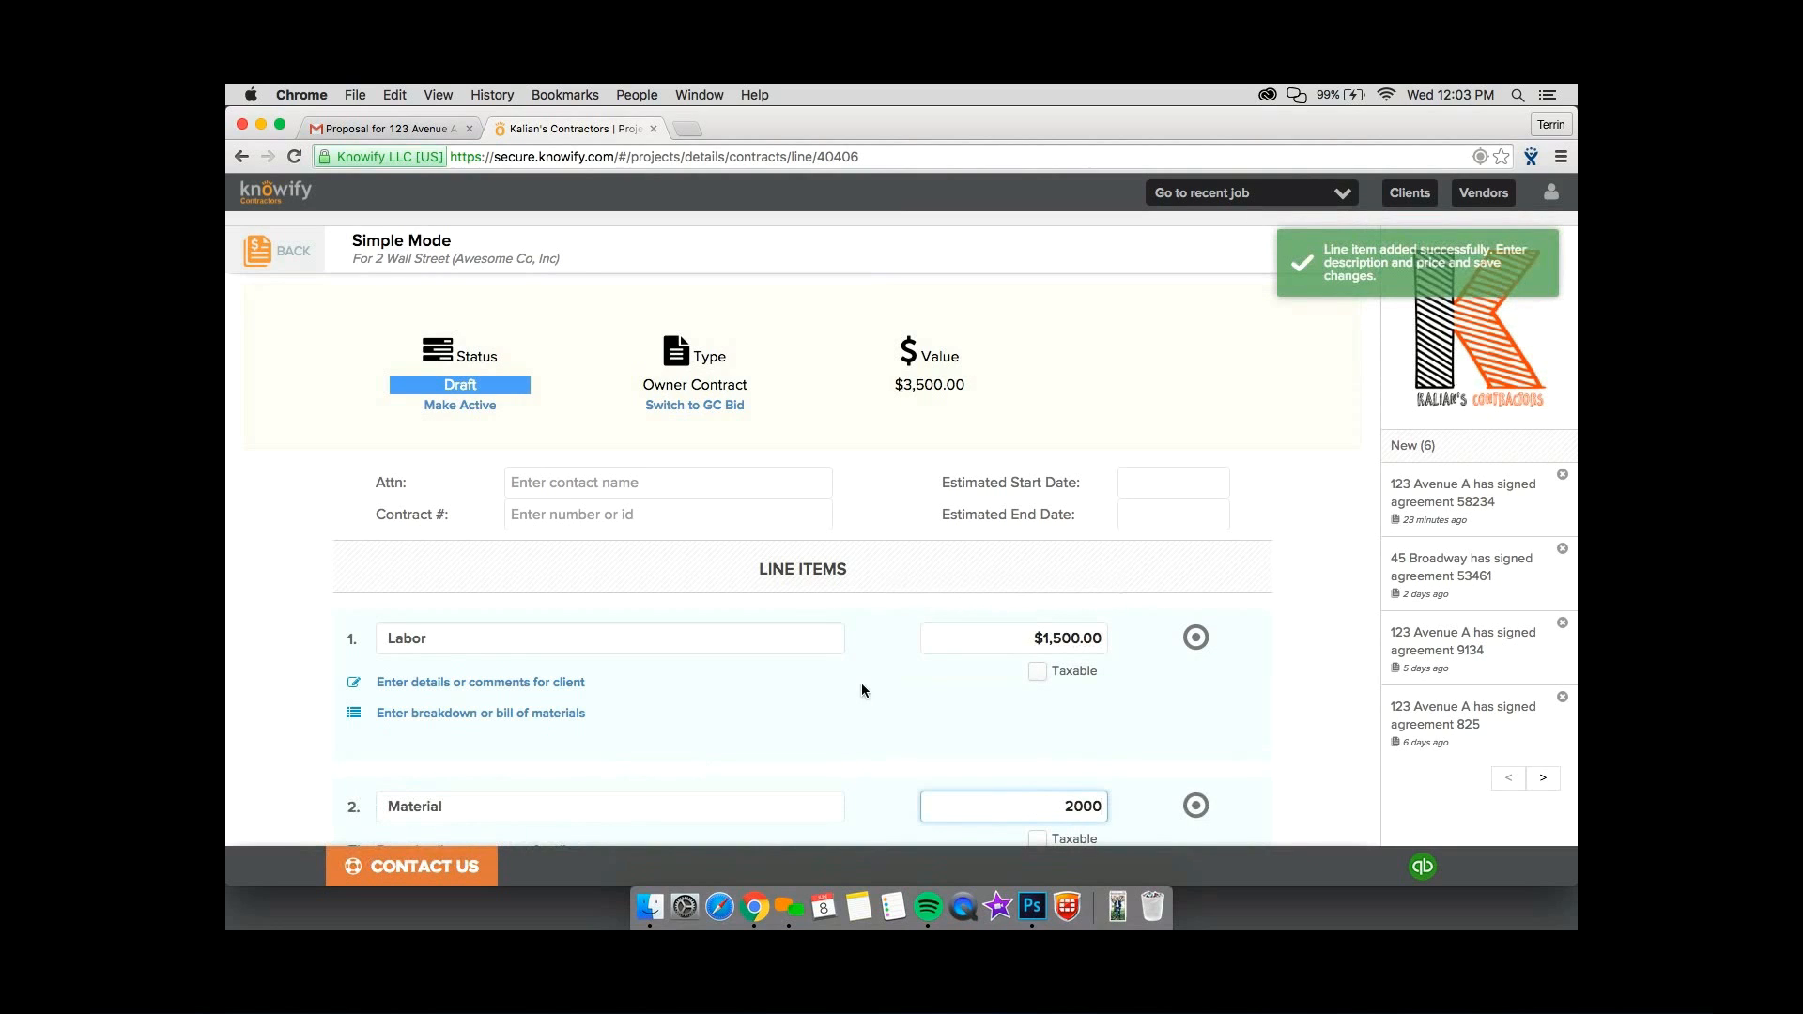
Make the revised Simple Mode owner contract active and acknowledge the activation.
scroll(1046, 583, down, 5)
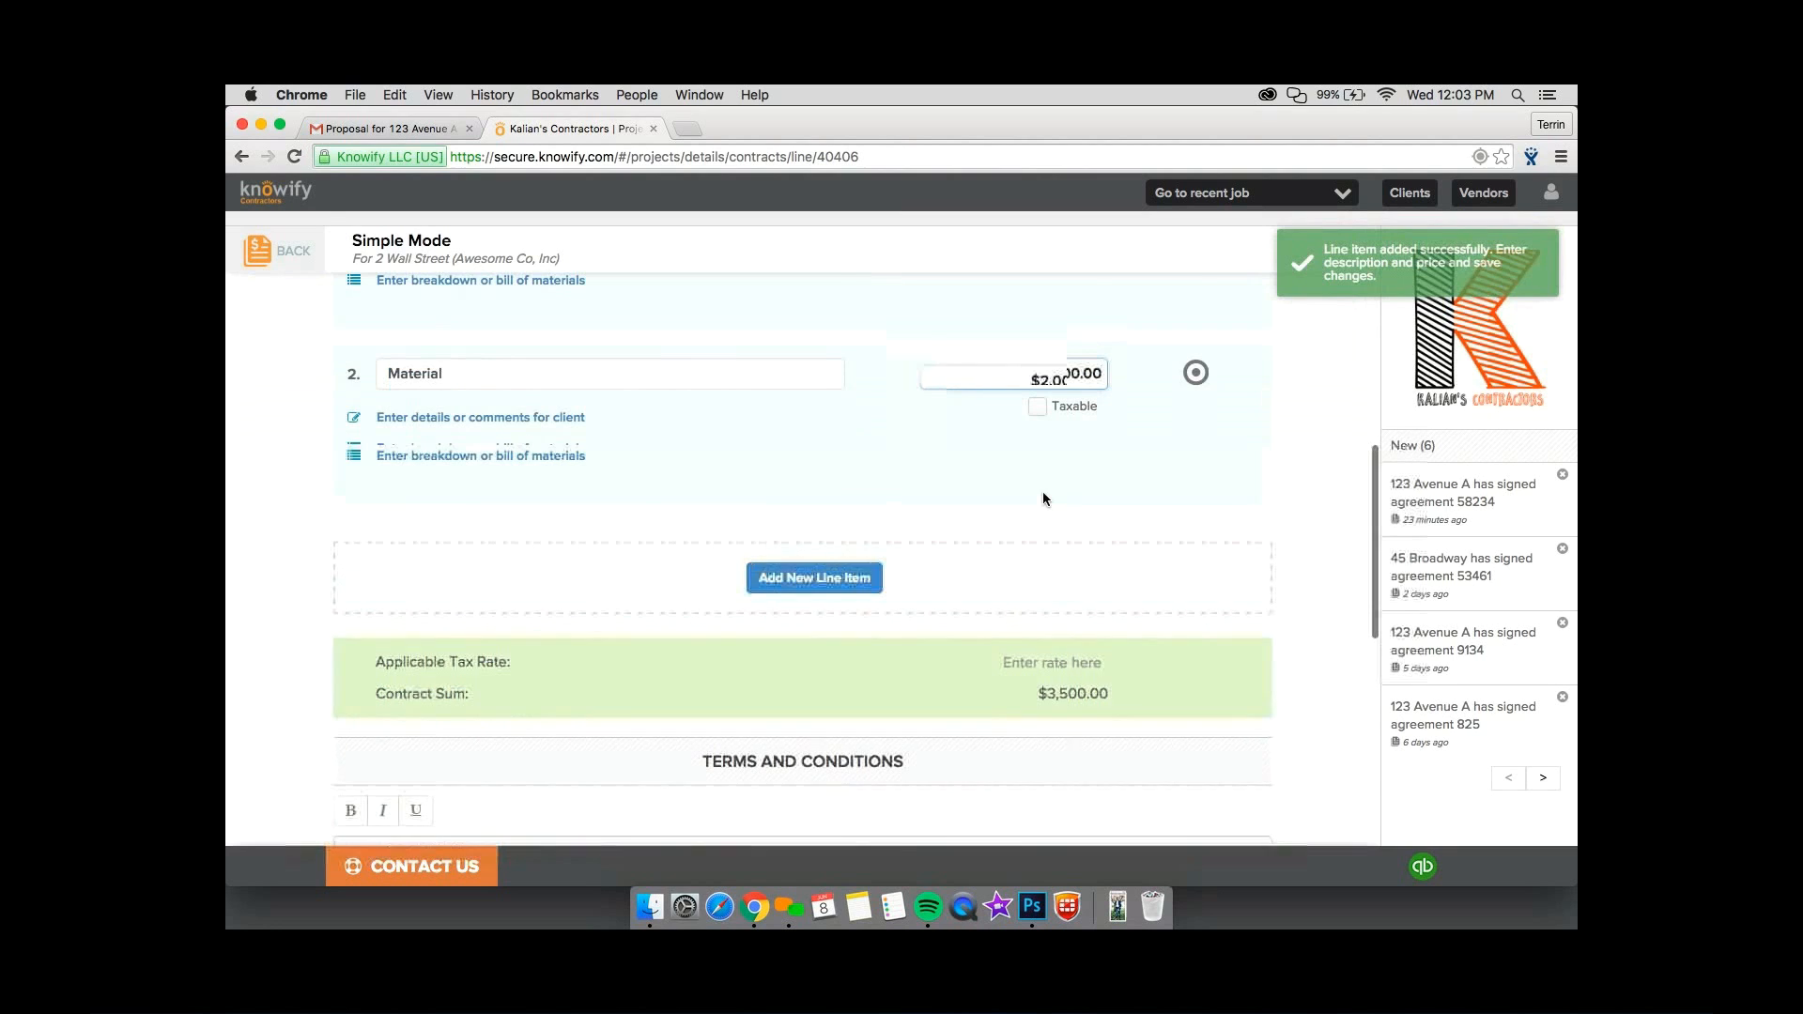
scroll(1043, 492, down, 10)
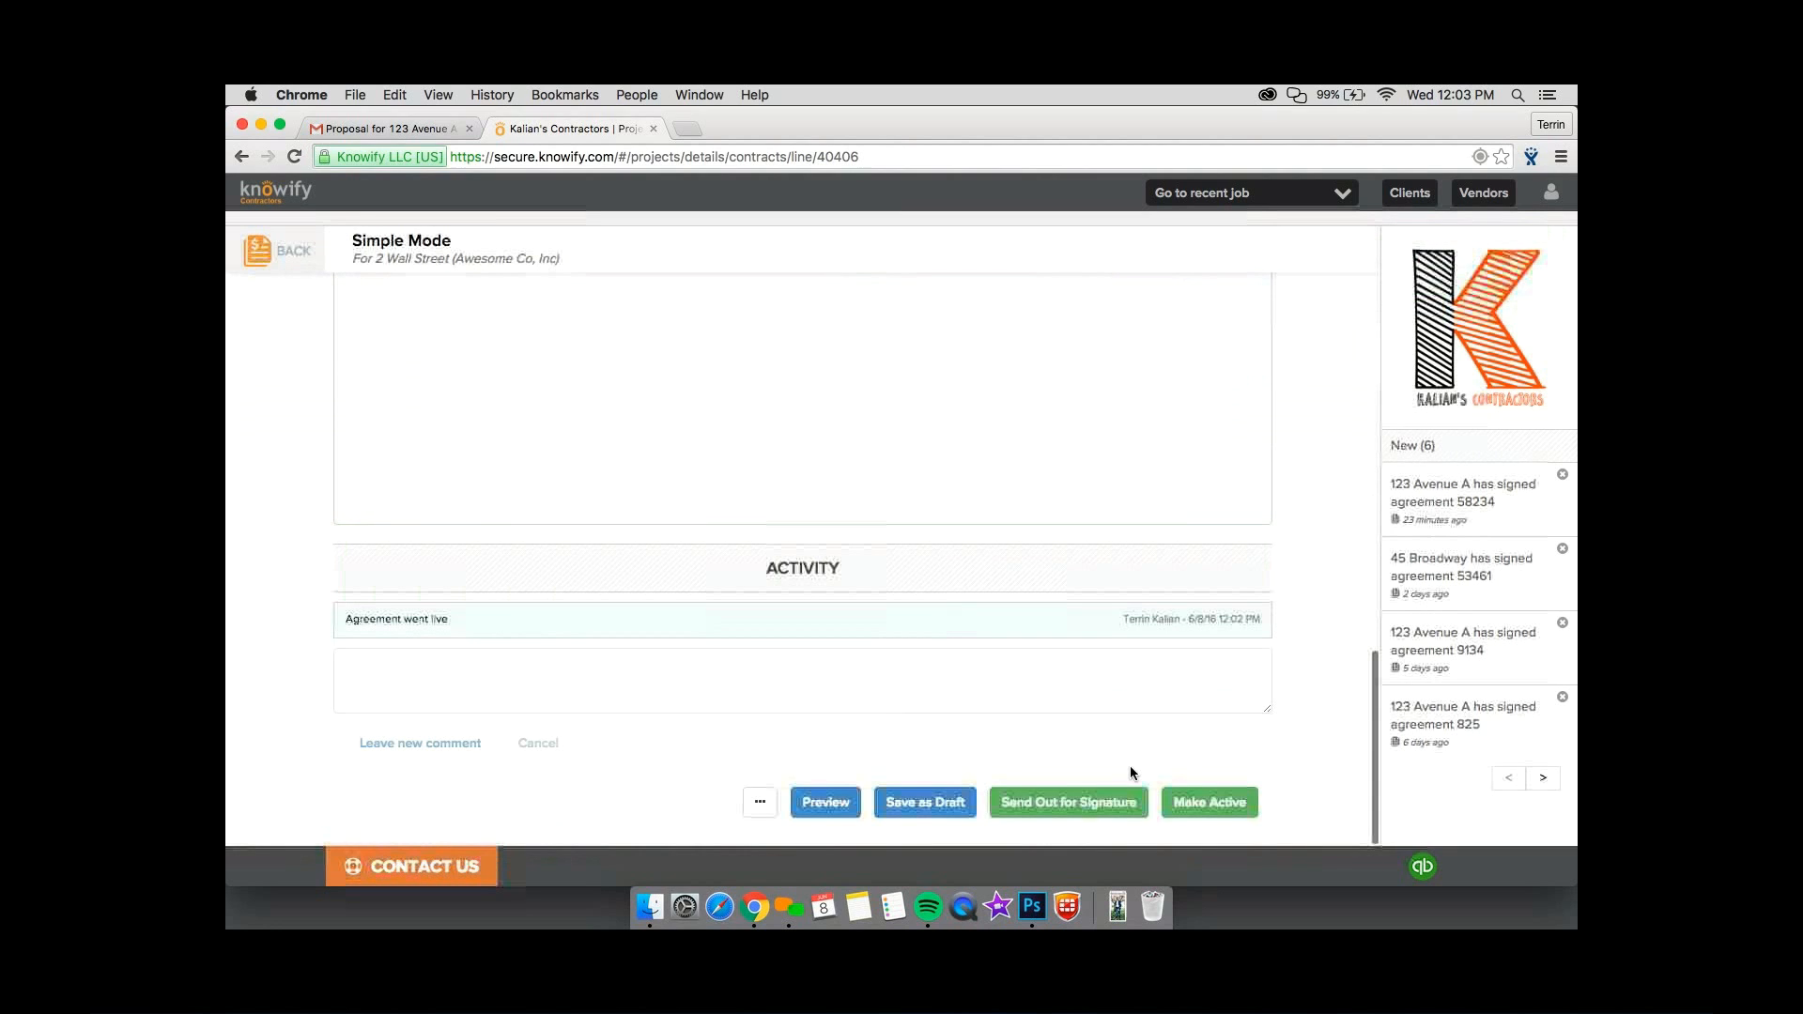
click(1029, 447)
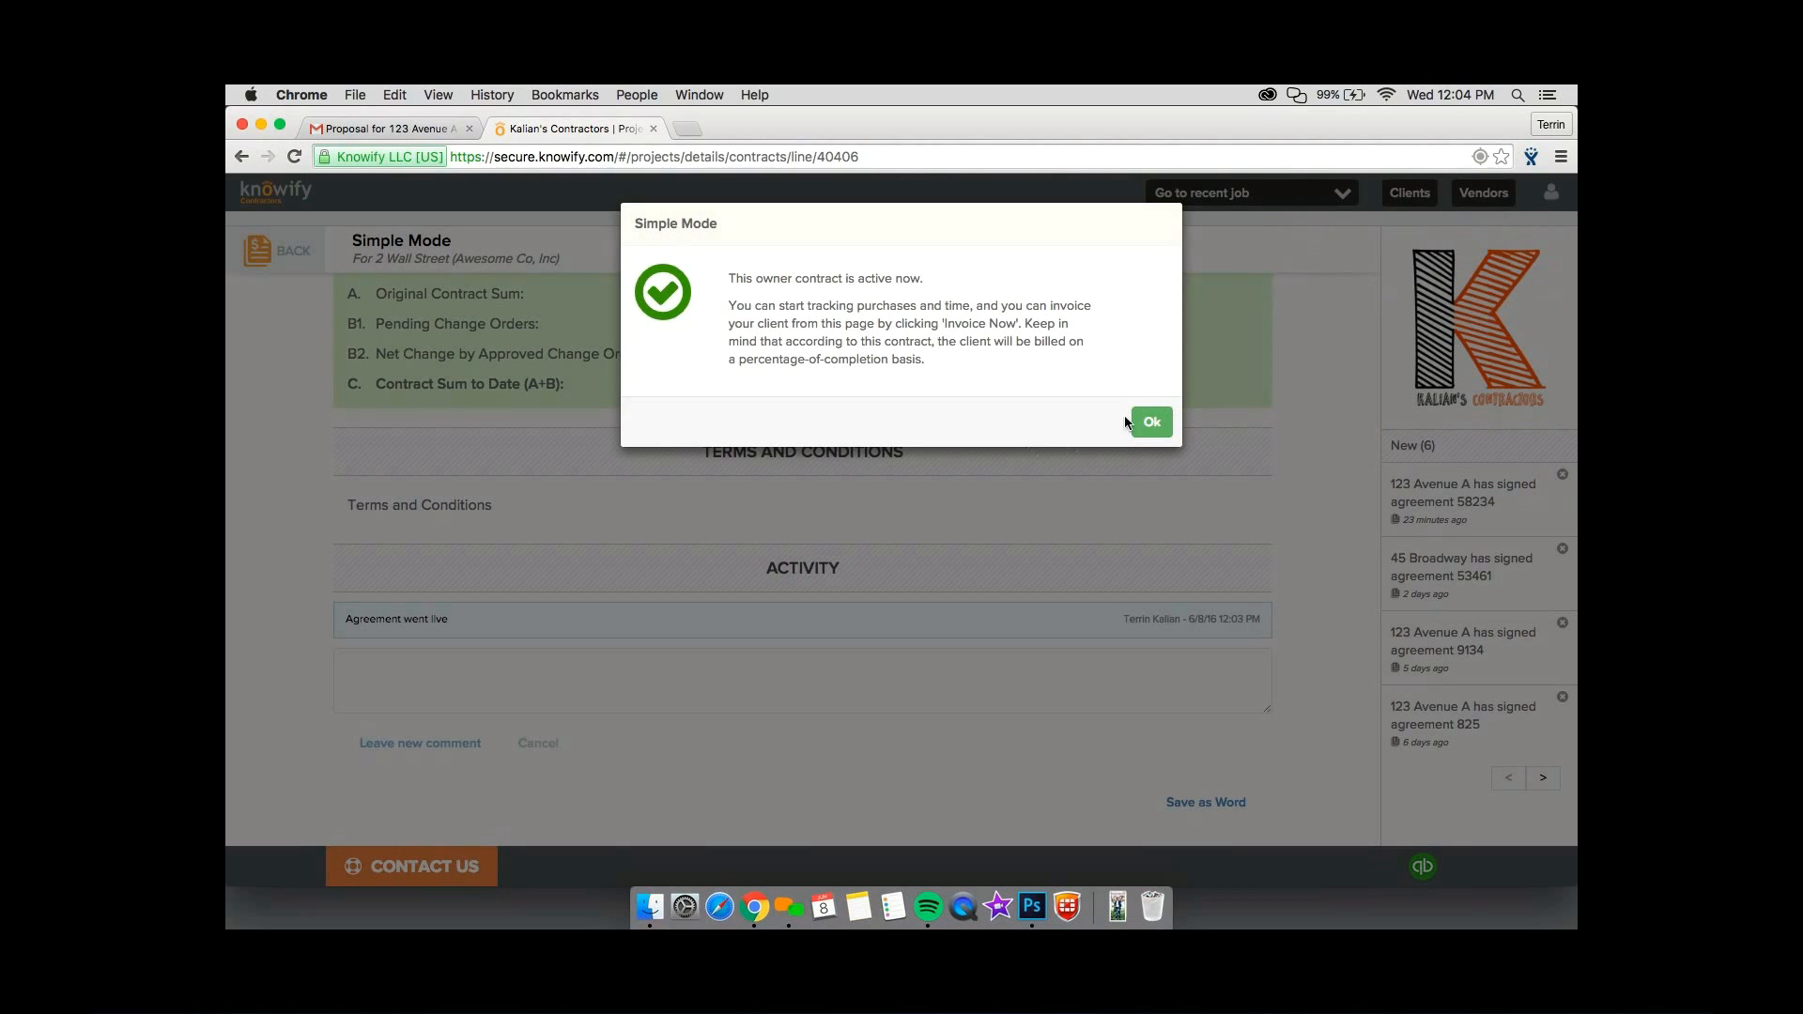
click(1155, 424)
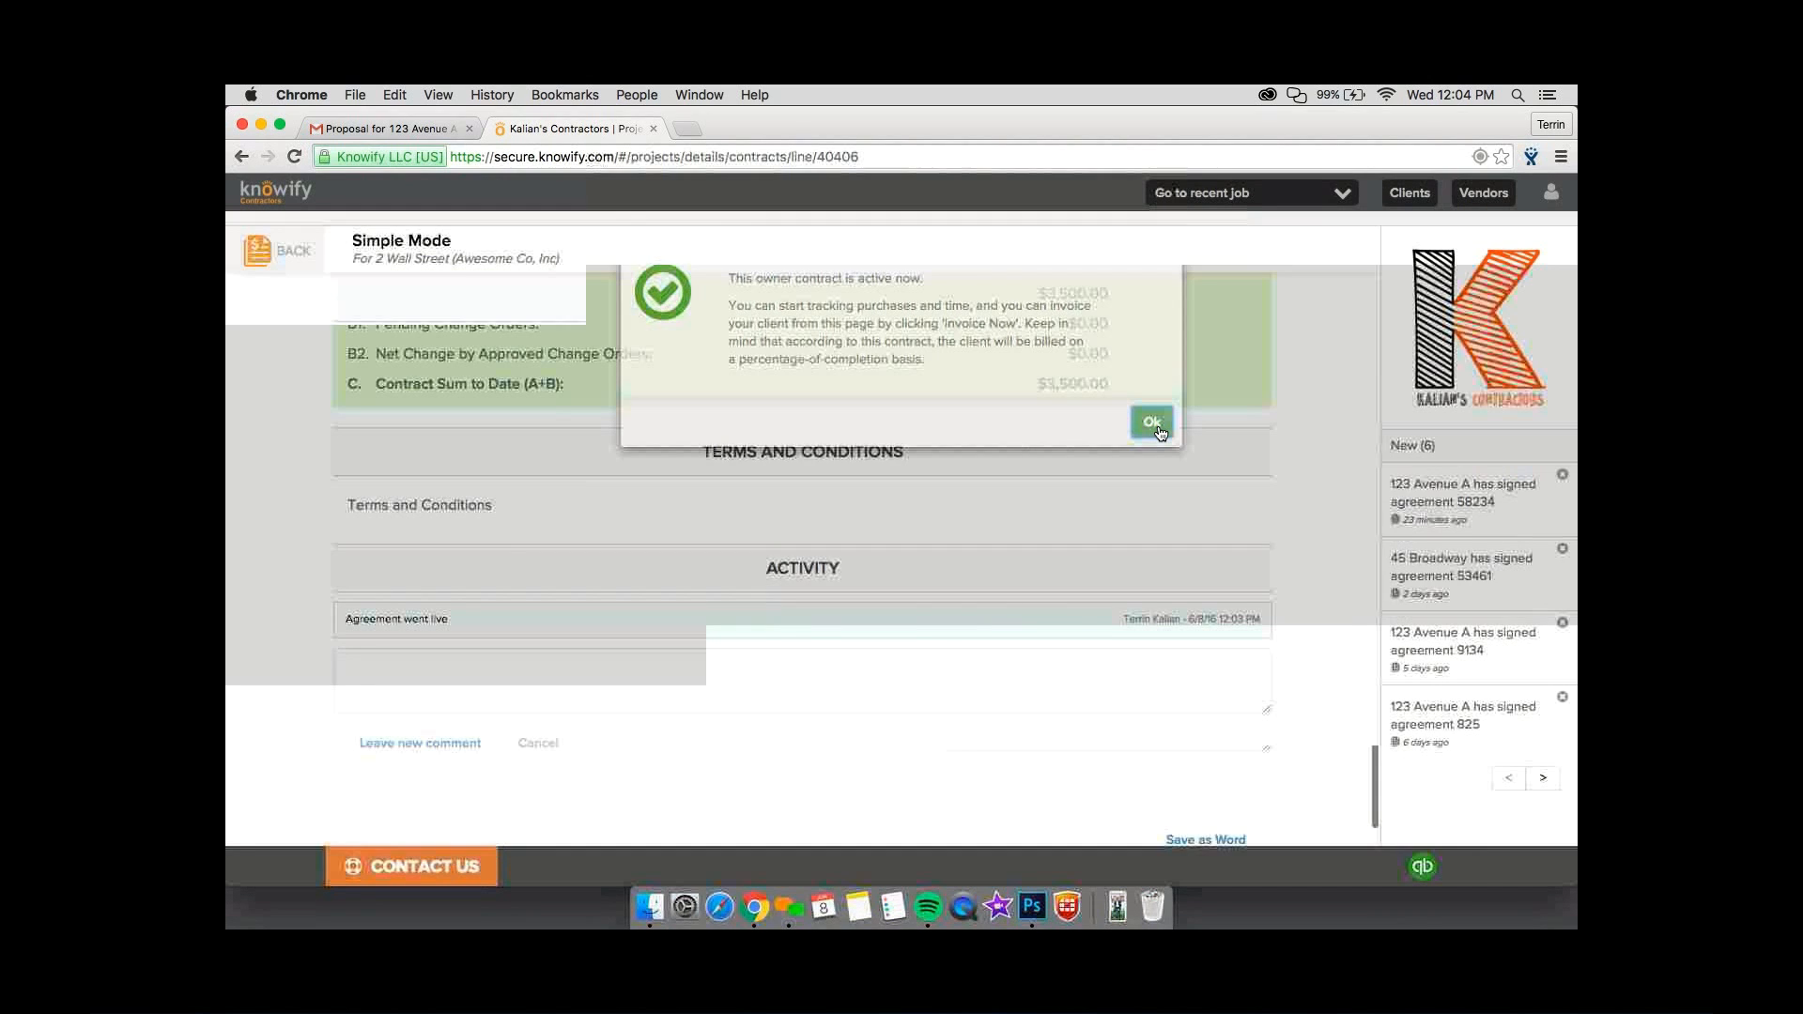
Start an invoice for the contract with catalog items Awesome Test Item and 50 units of 1" PVC Pipe - 5 Linear Feet.
click(1164, 302)
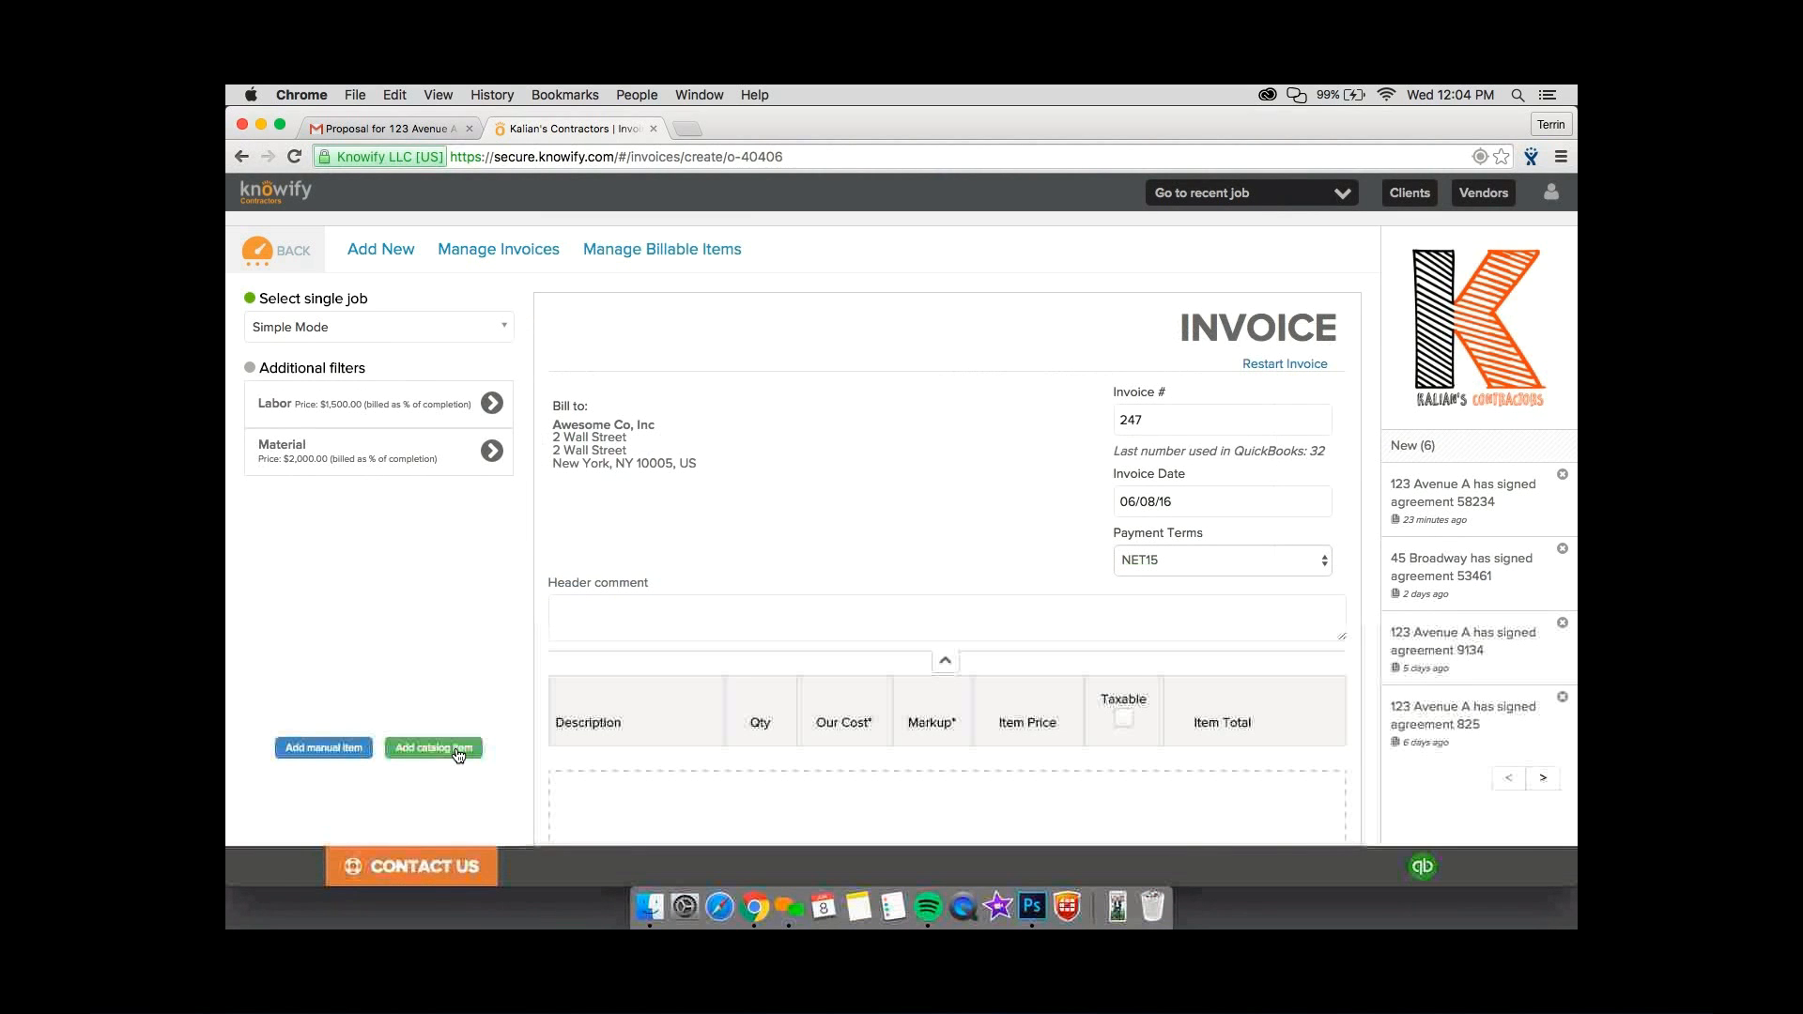
click(458, 751)
click(684, 527)
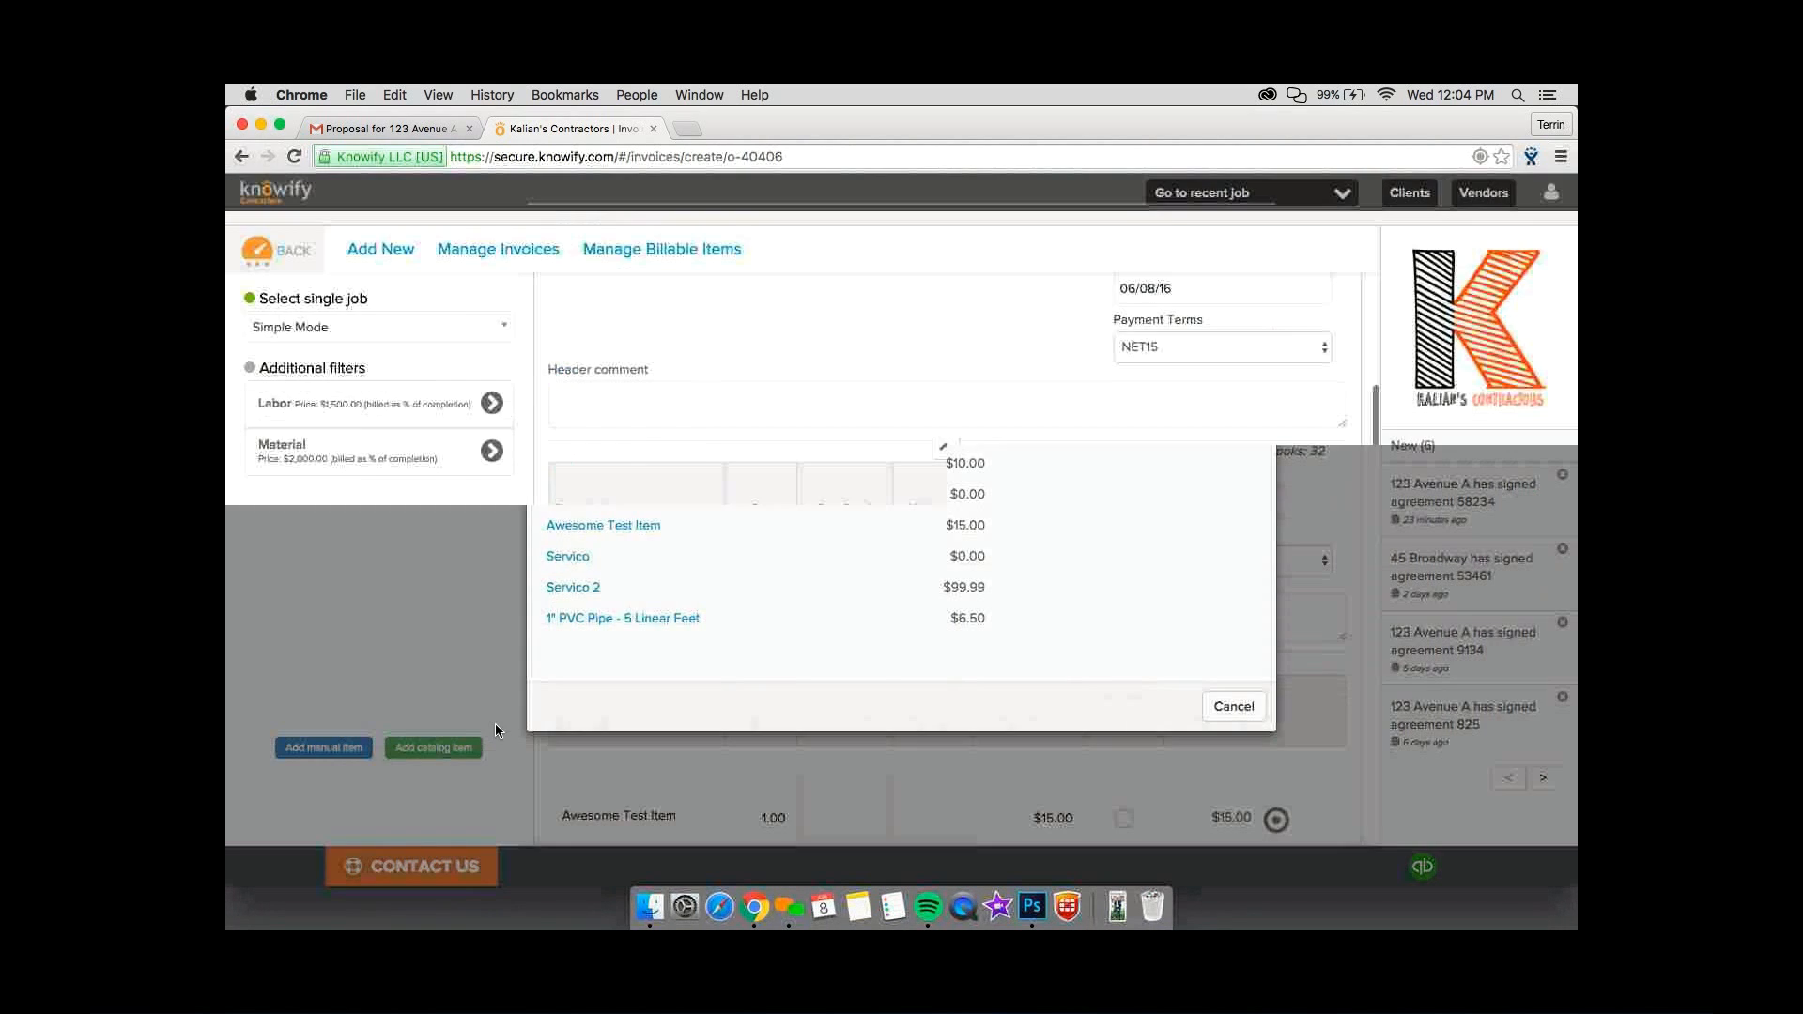
click(433, 747)
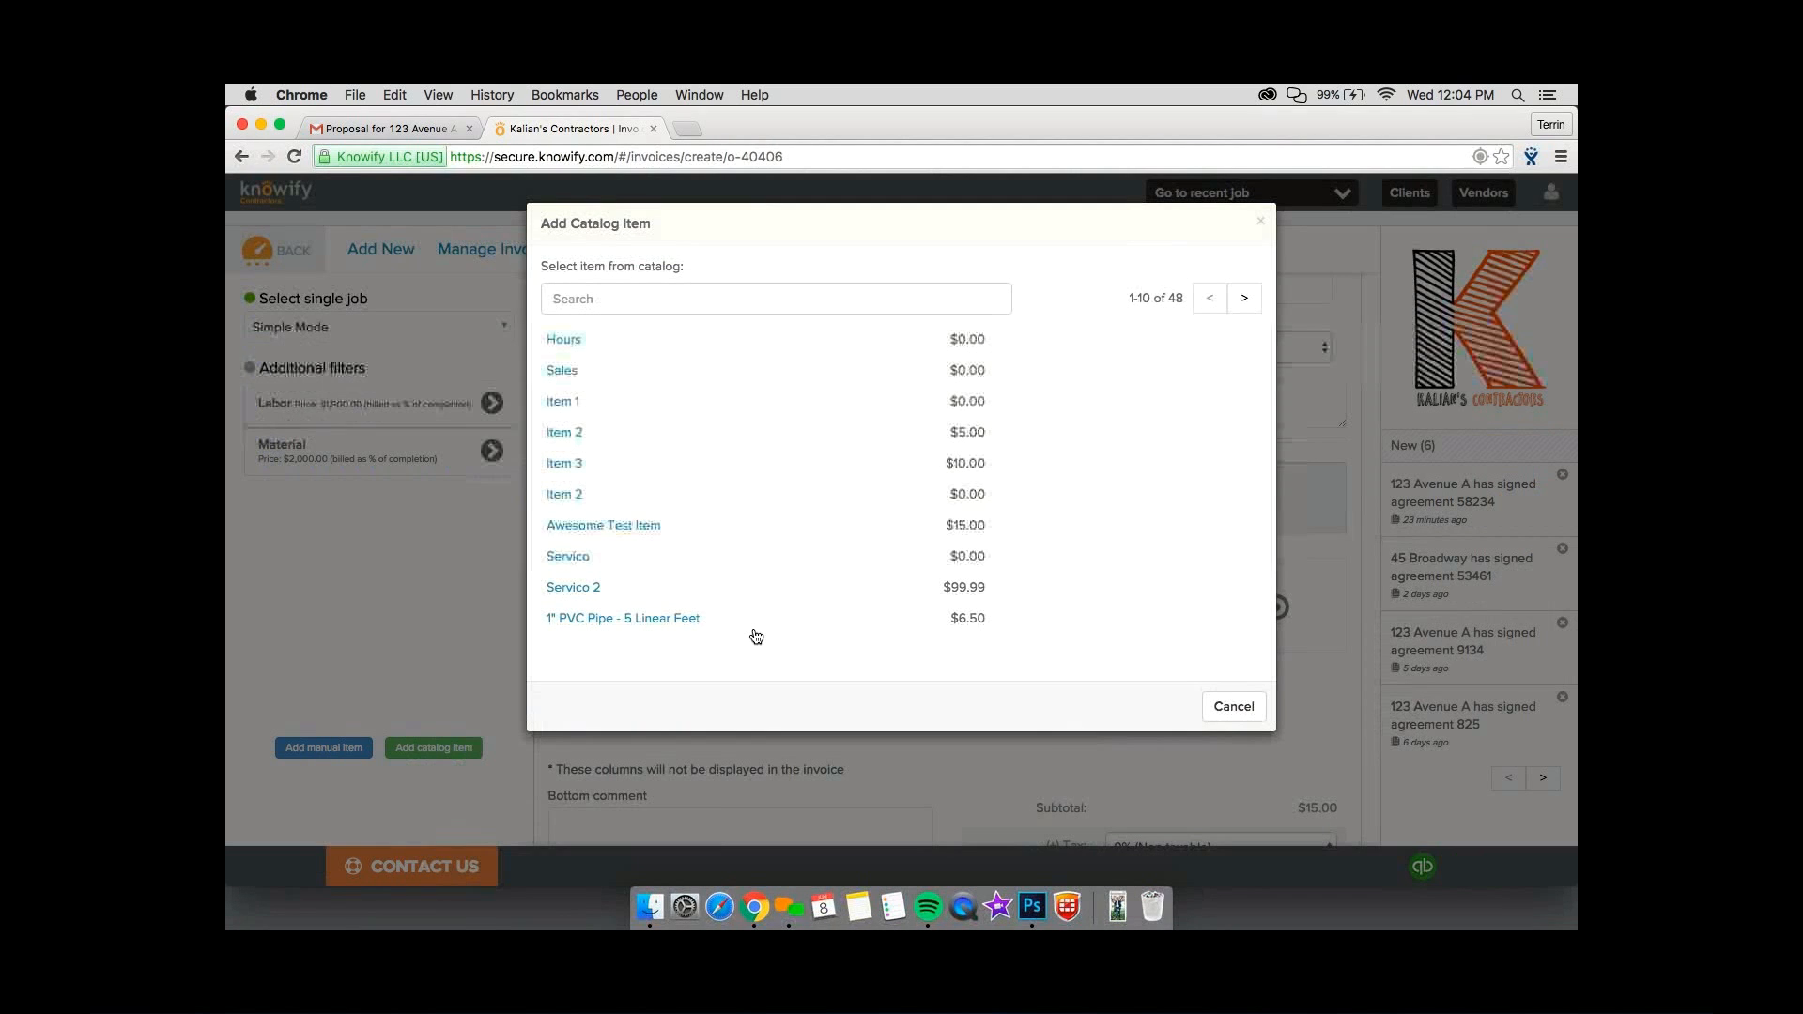
click(834, 617)
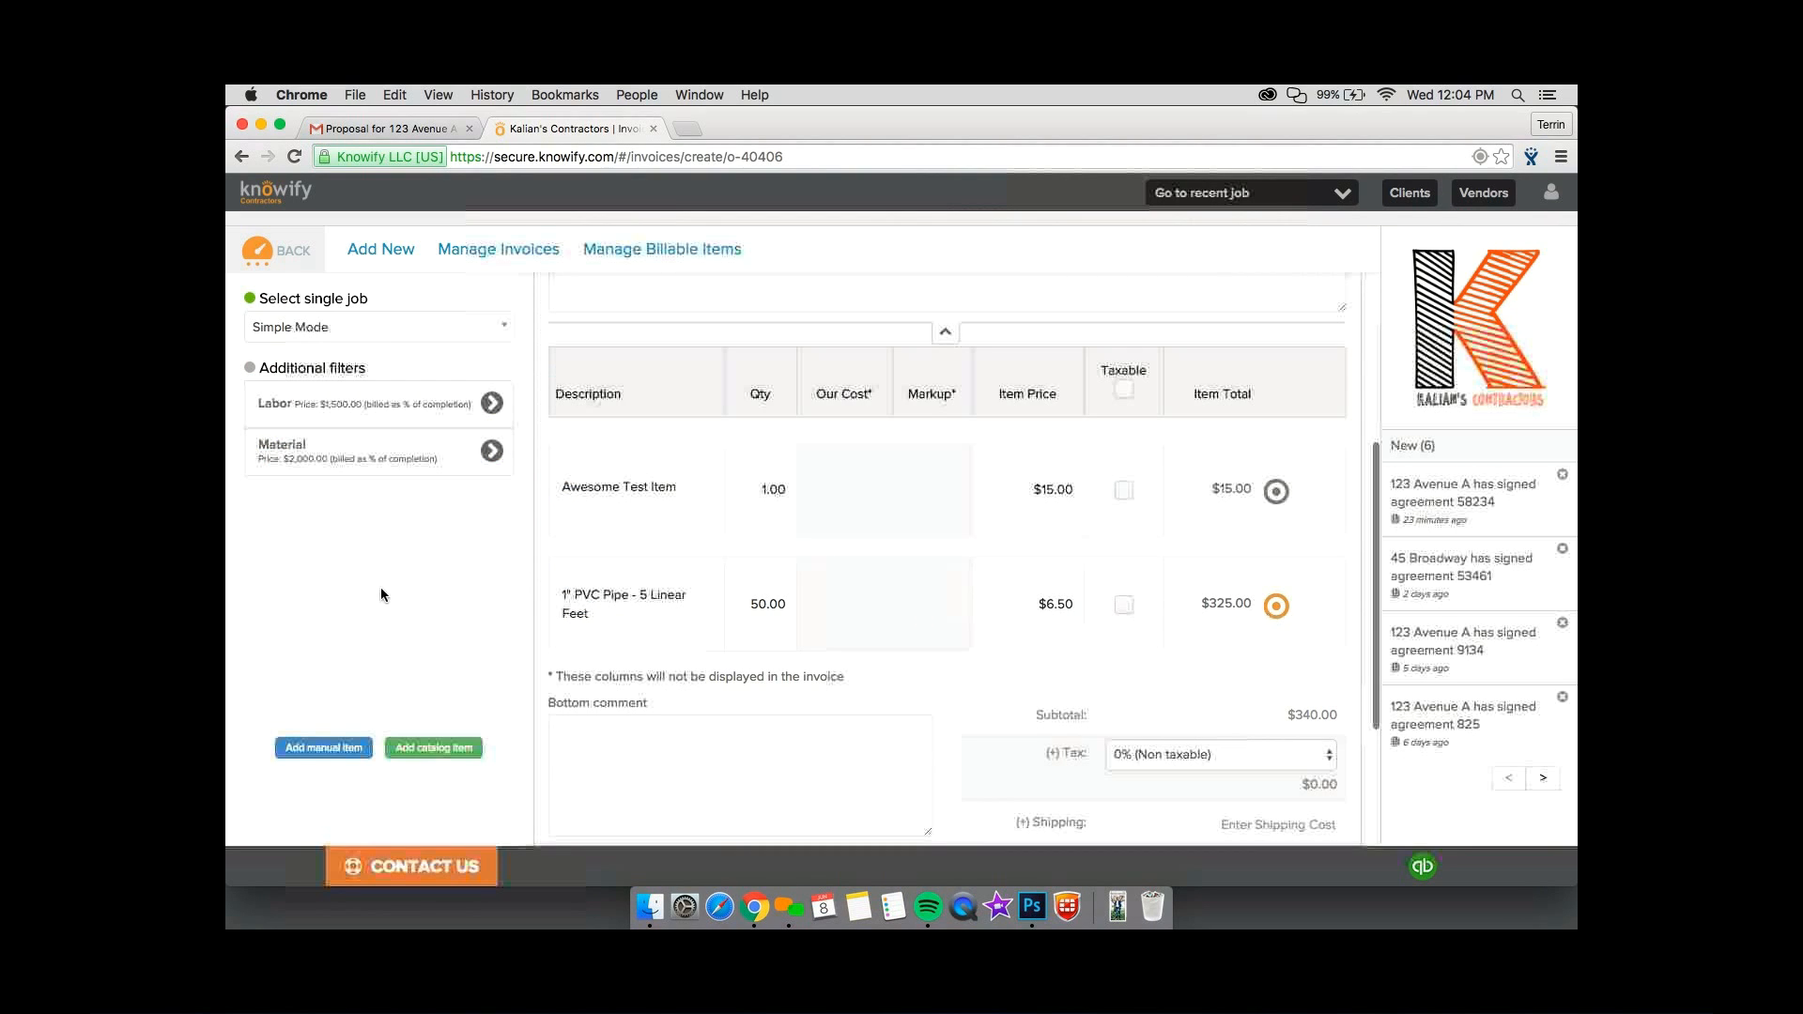
Add a manual invoice item described as "On the Fly Item" with an item price of $100.
click(324, 748)
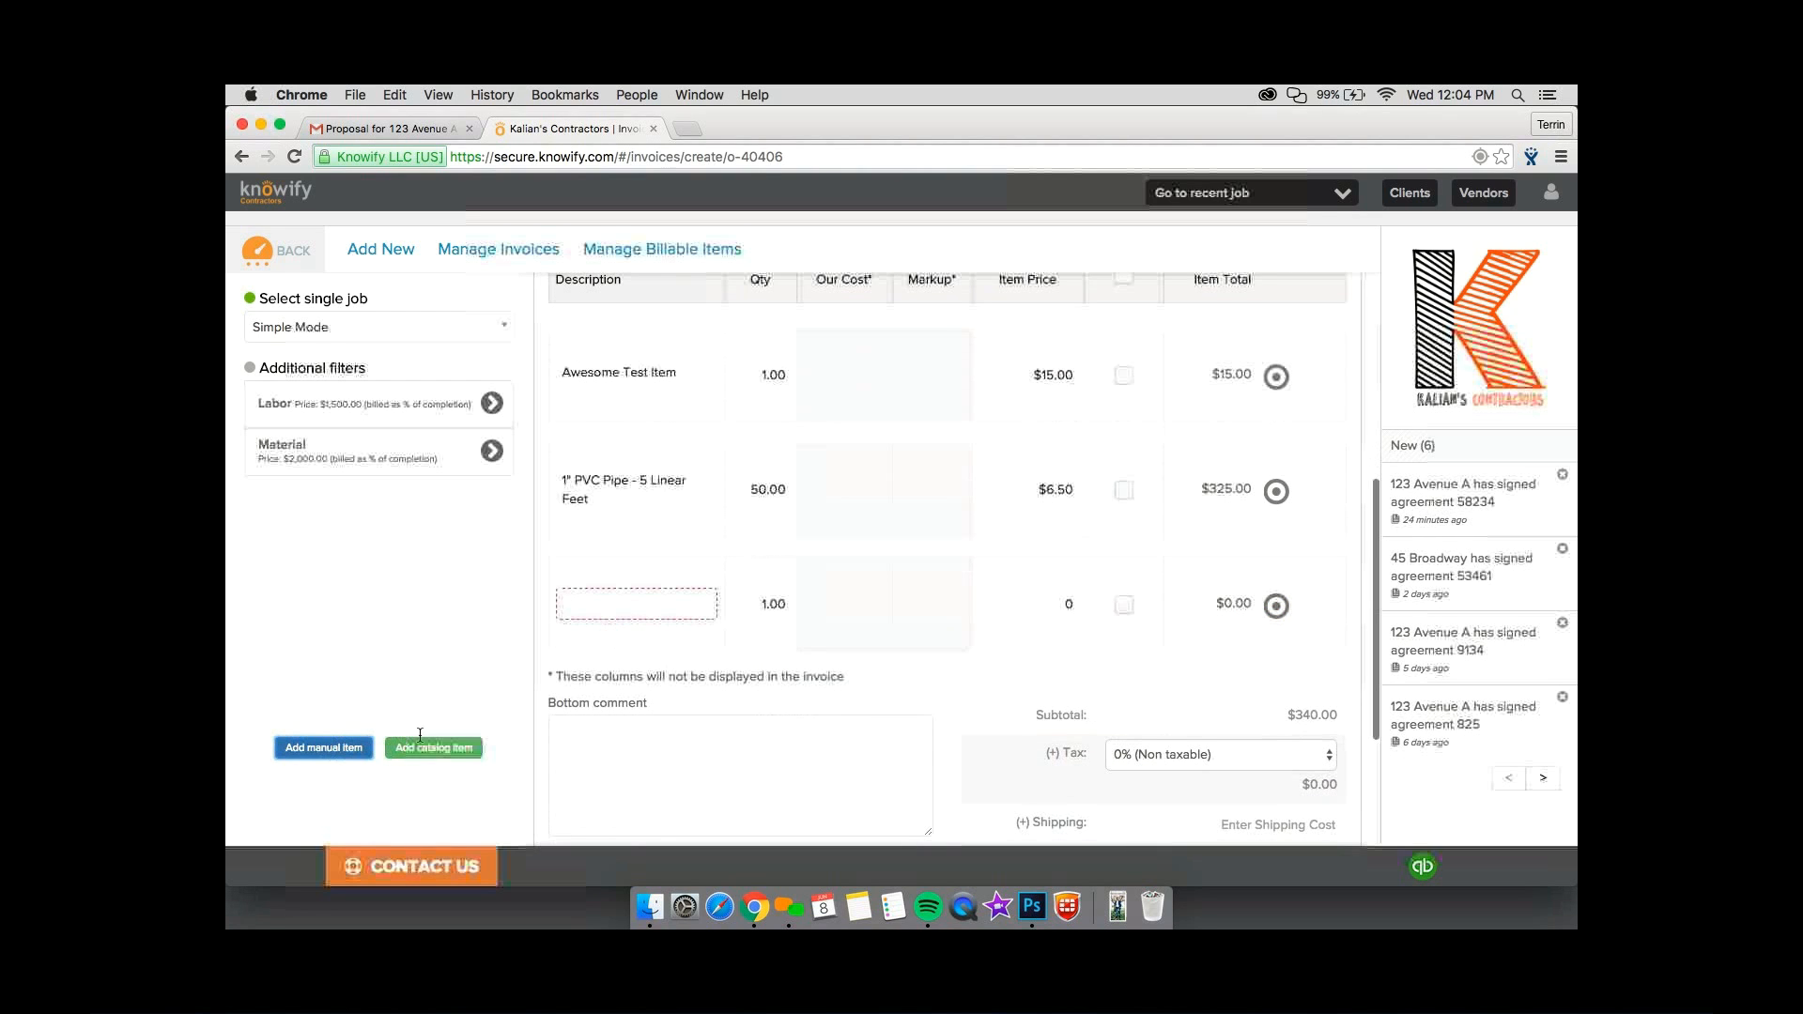
text(On the )
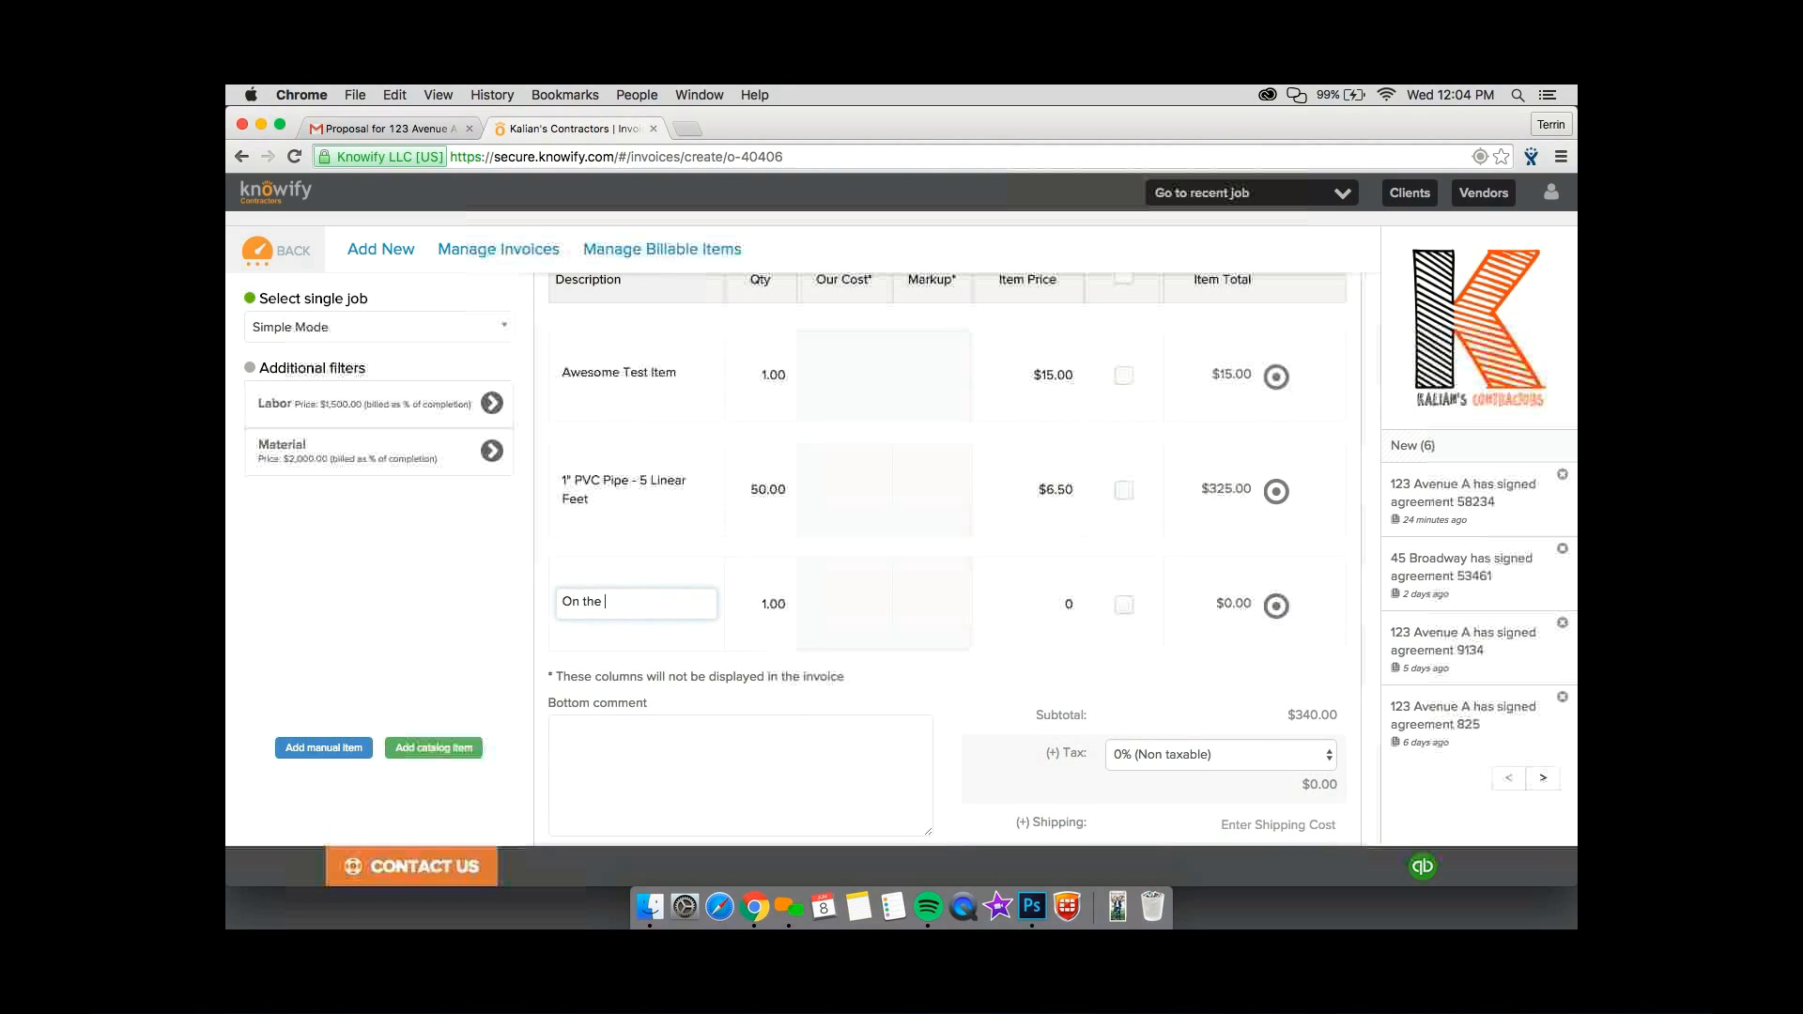
text(Fly Item)
key(Tab)
text(100)
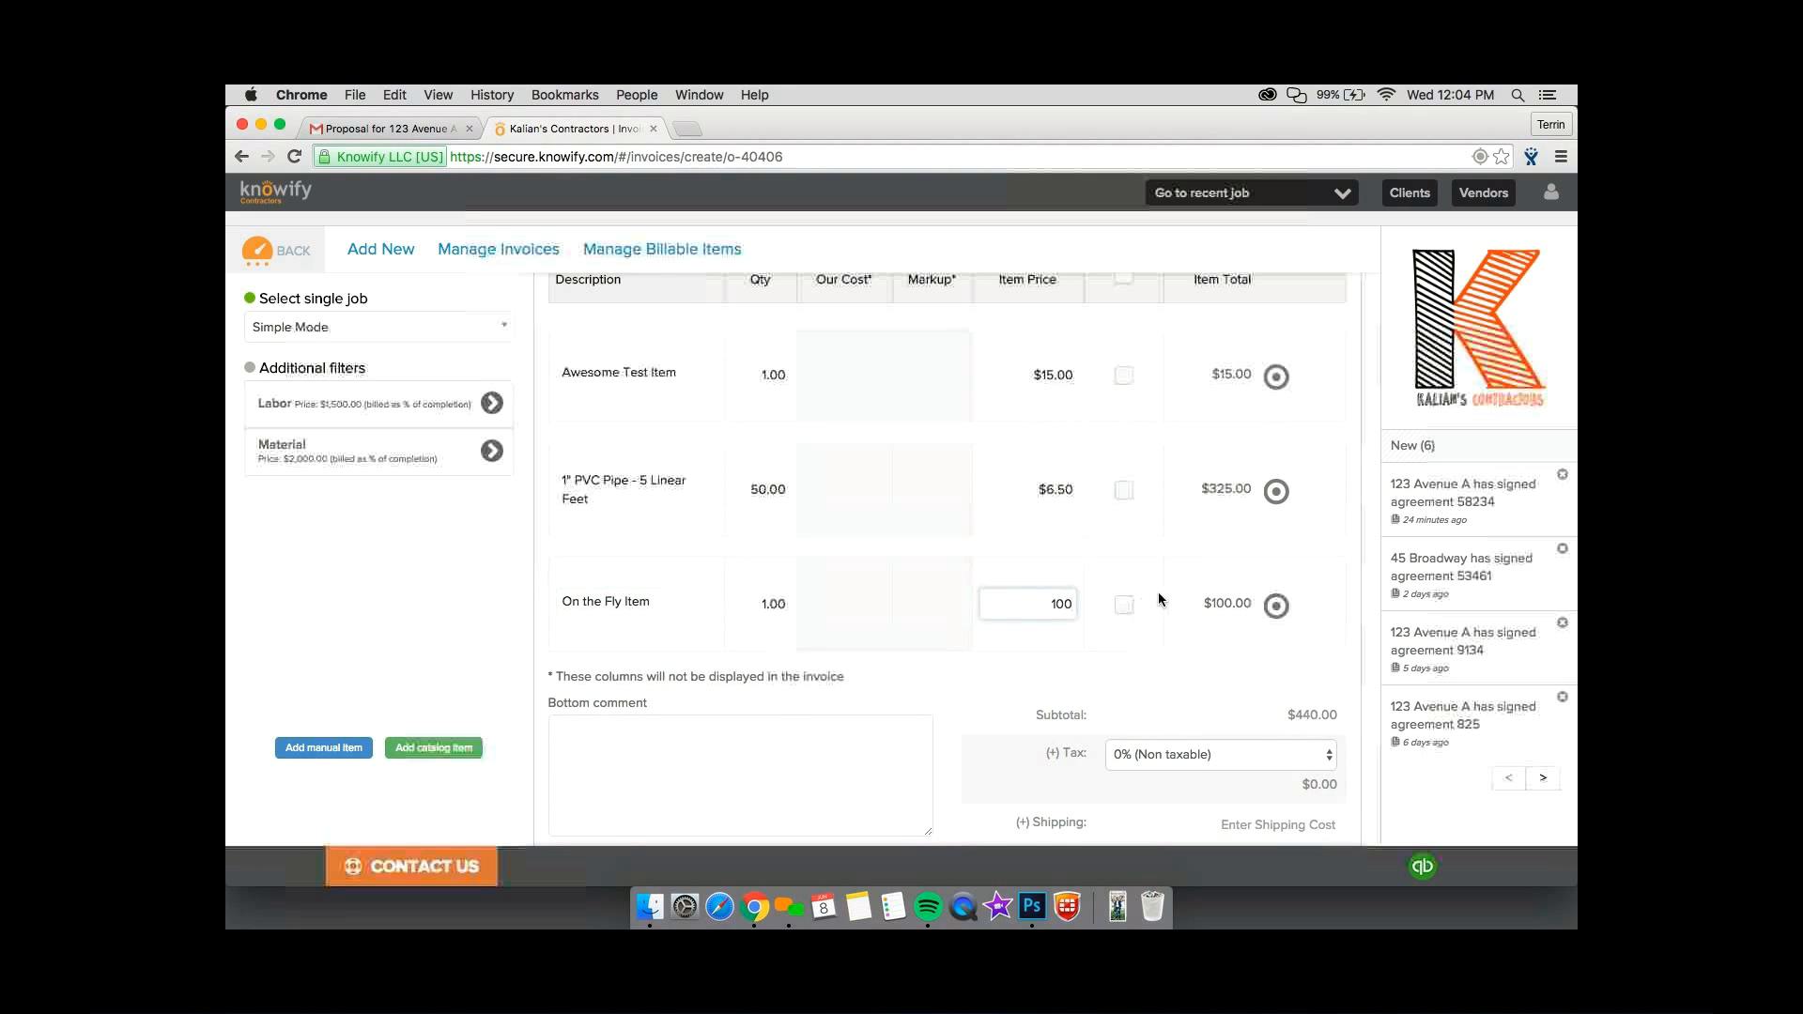
click(1213, 607)
Group the PVC pipe, On the Fly Item and Awesome Test Item into one invoice bundle described as "Materials".
drag(1281, 612, 1288, 494)
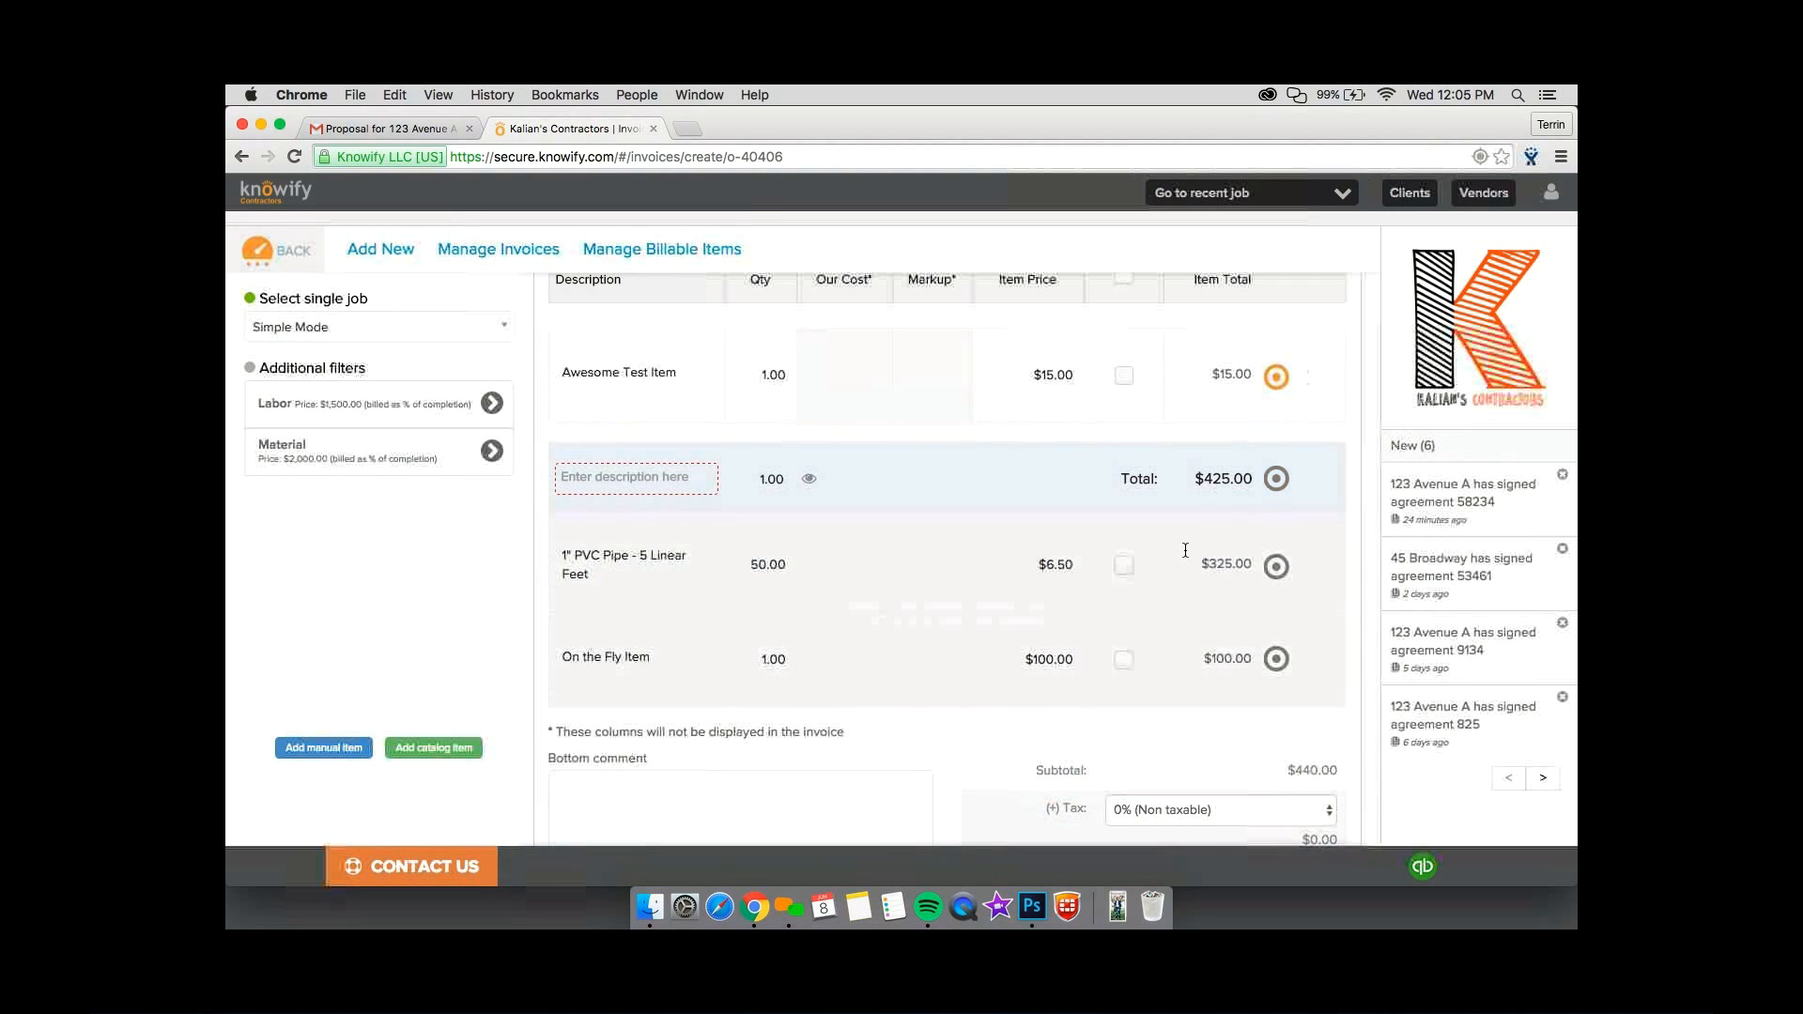
drag(1276, 377, 1186, 553)
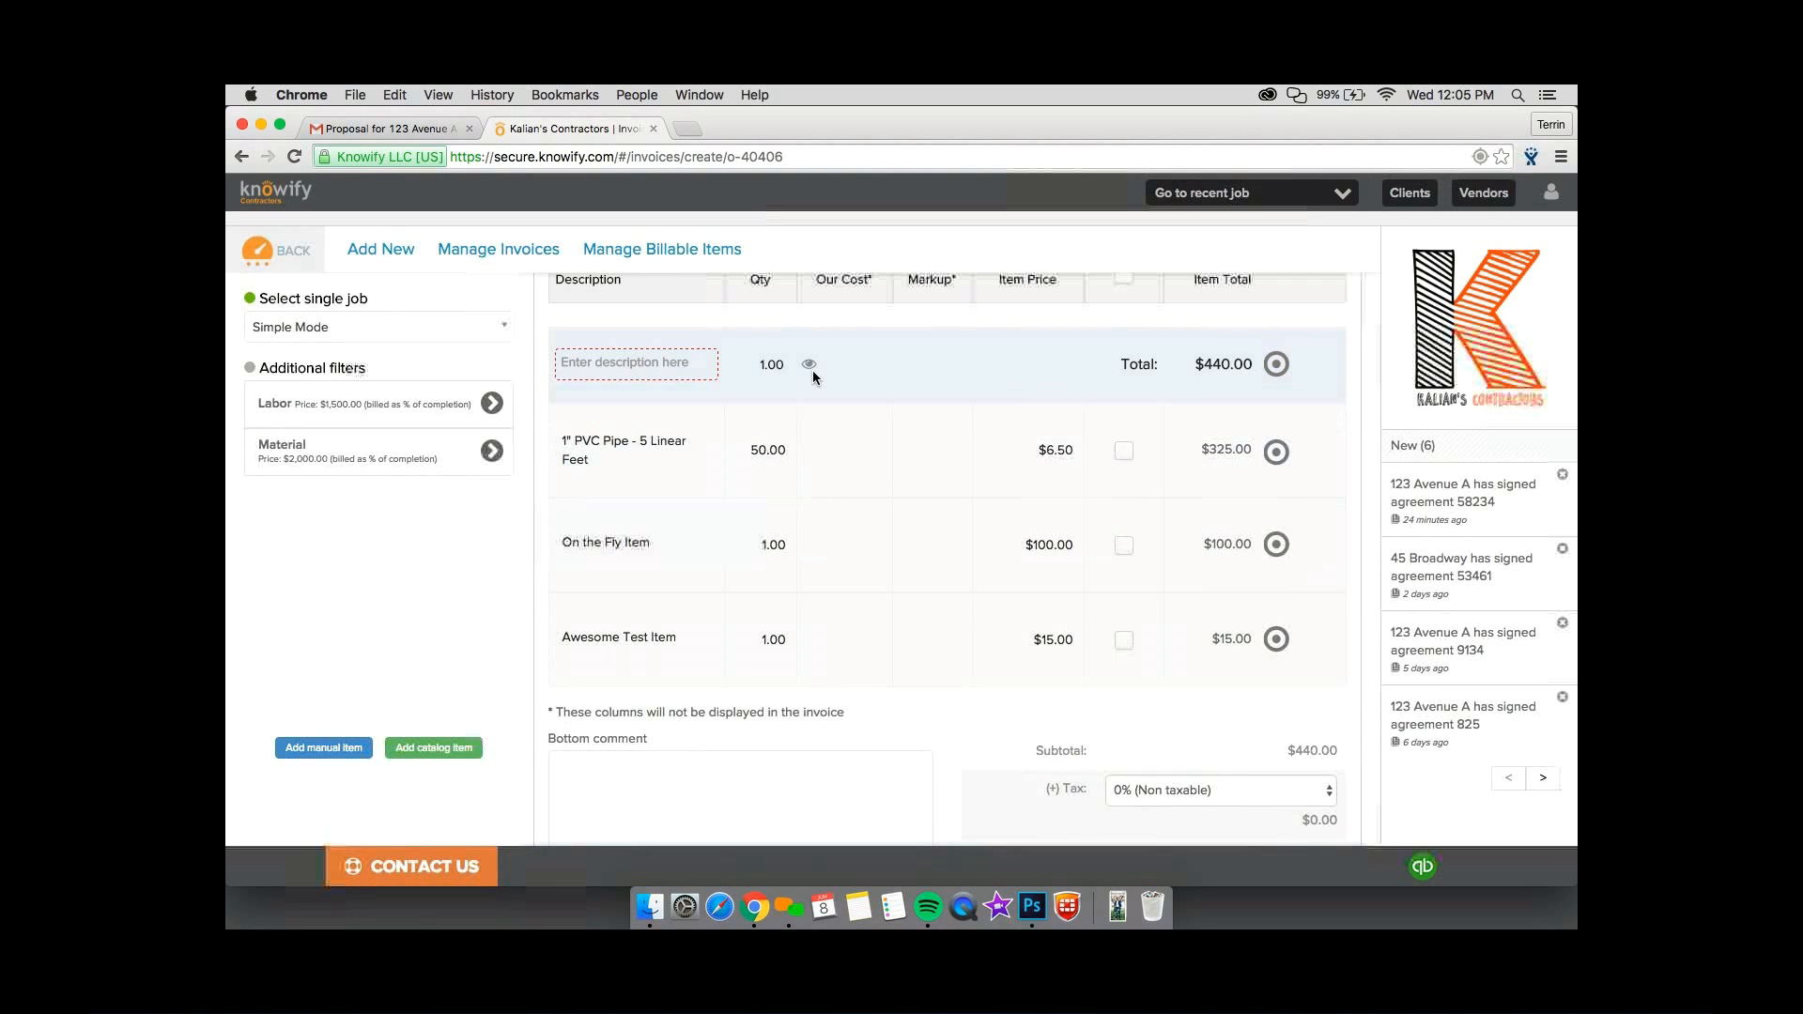
click(624, 362)
text(Materia)
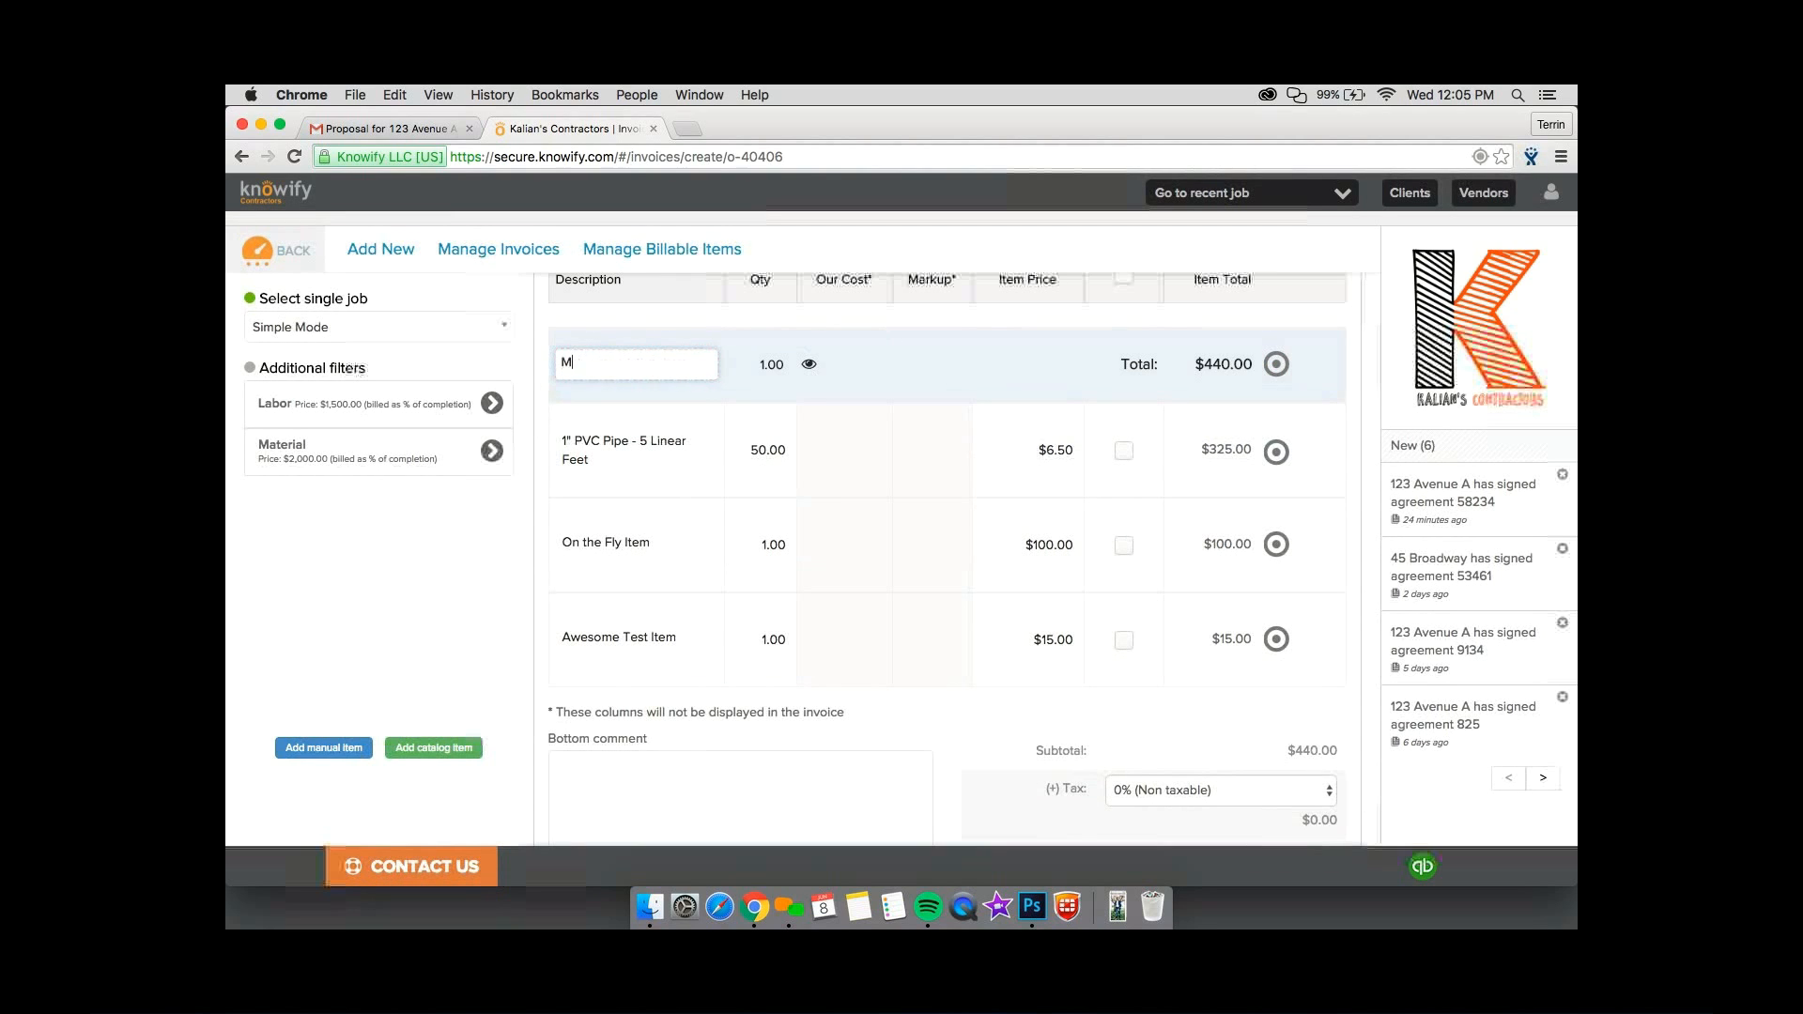
text(ls)
Preview the invoice document with its bundled Materials line and close the preview.
scroll(866, 509, down, 3)
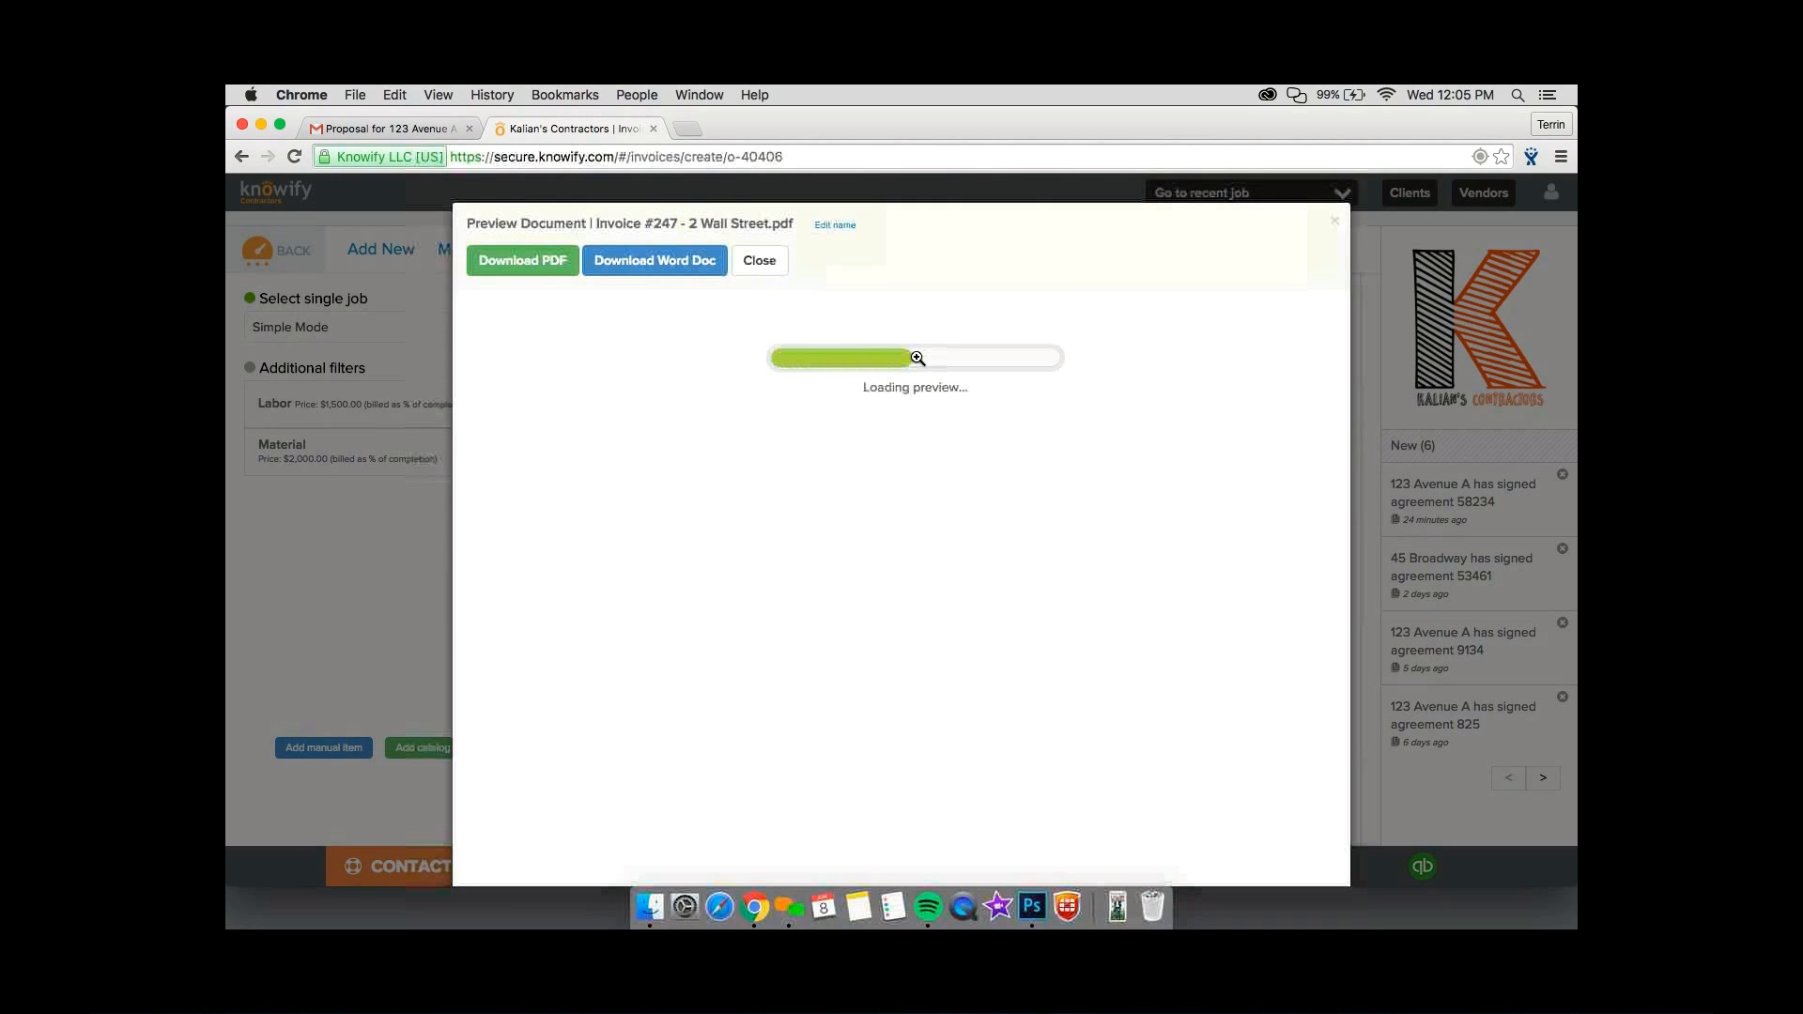
scroll(918, 358, down, 2)
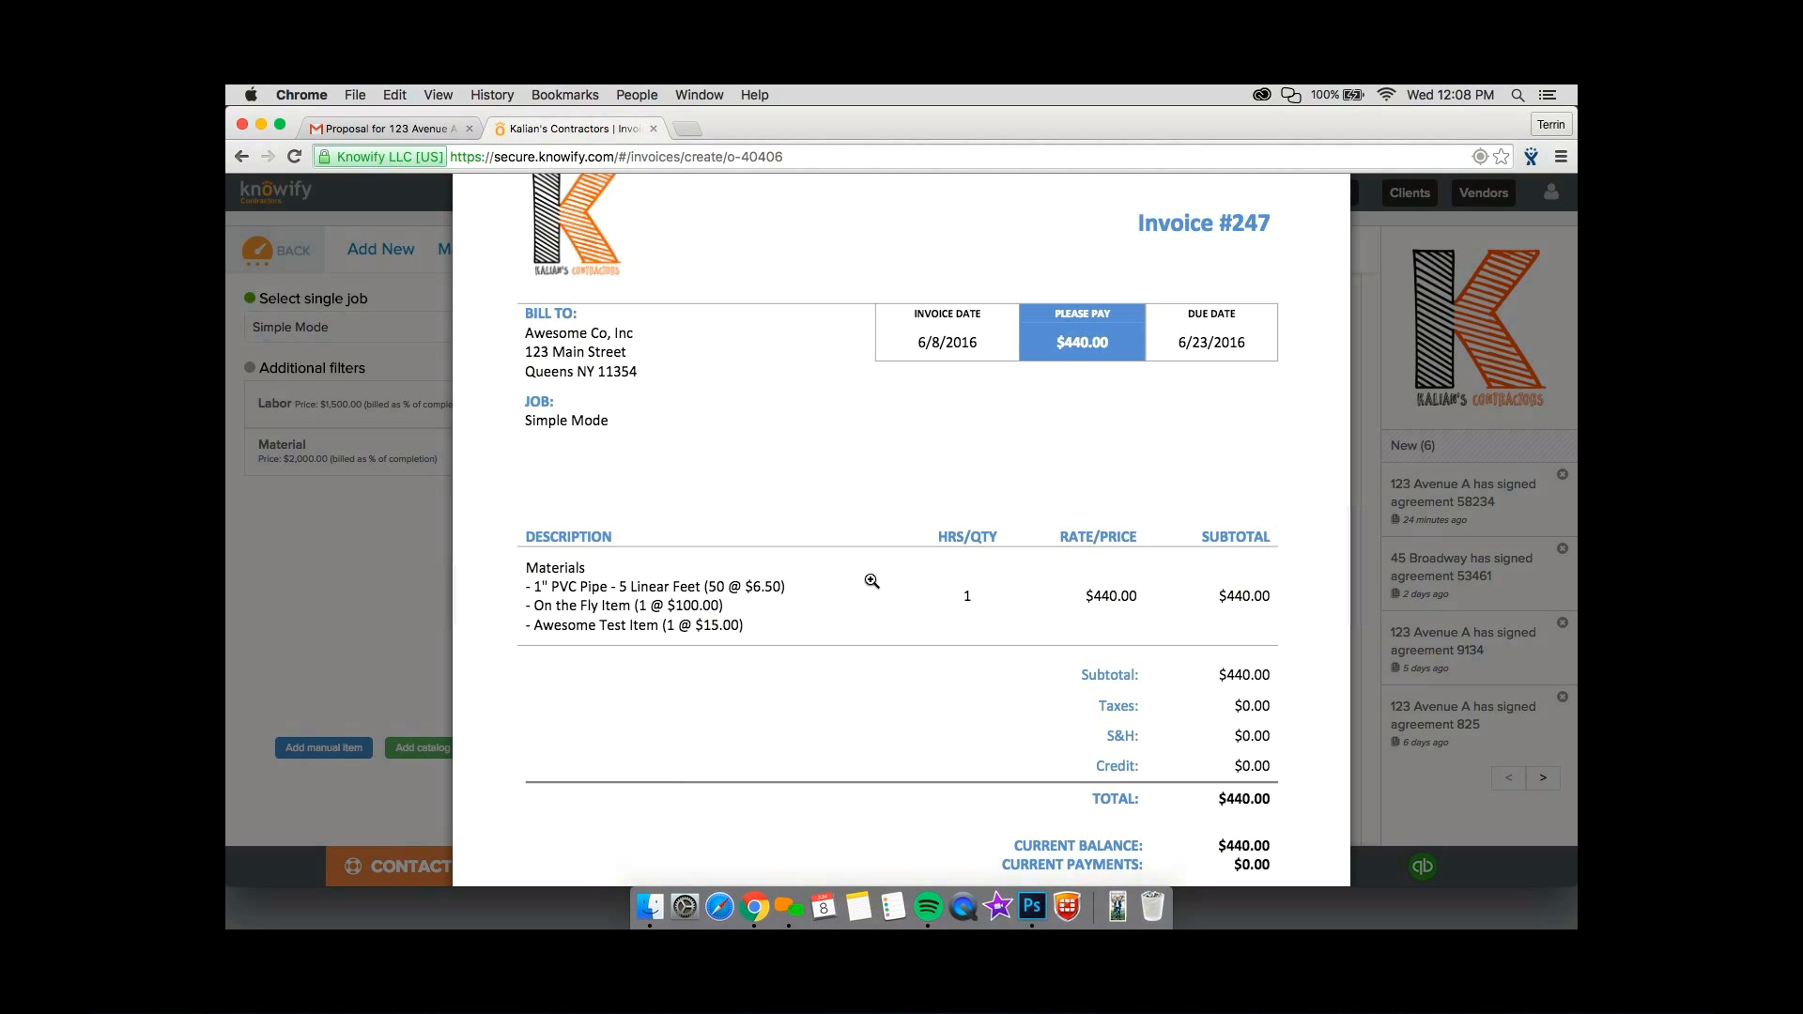
click(463, 417)
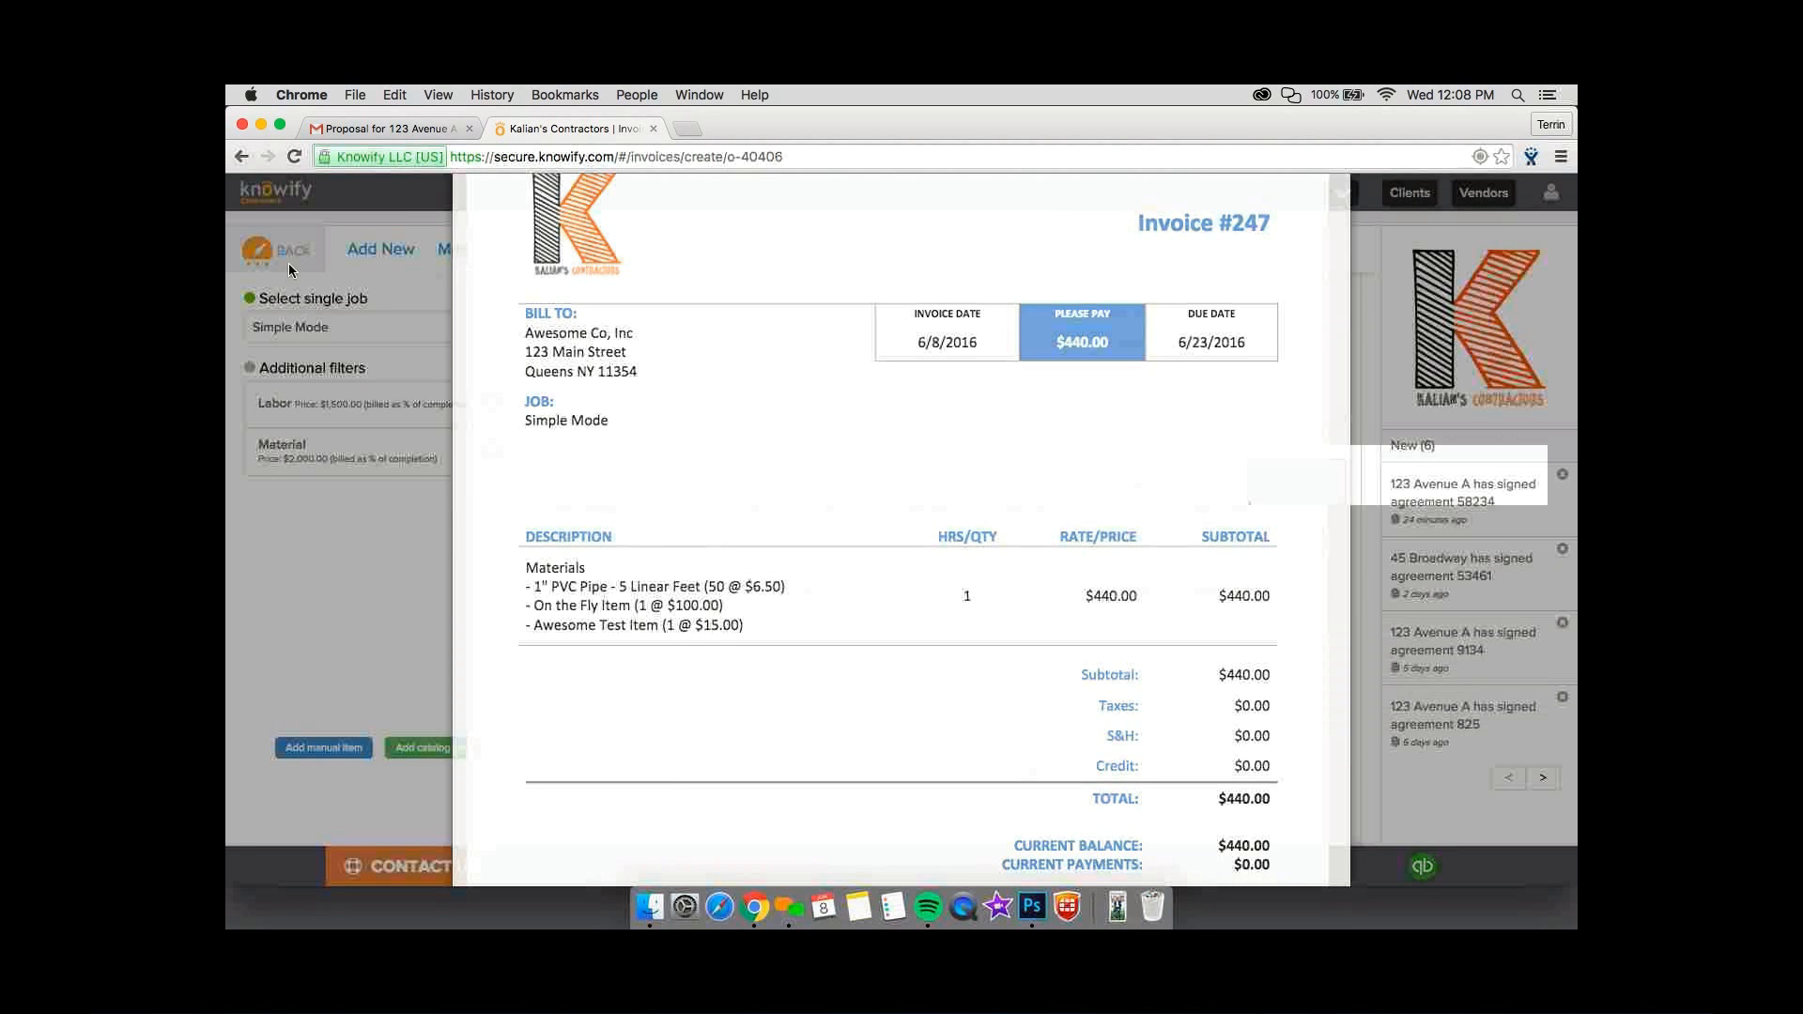
Leave the invoice and review revenue, cost and profit in the list of contract jobs.
click(288, 269)
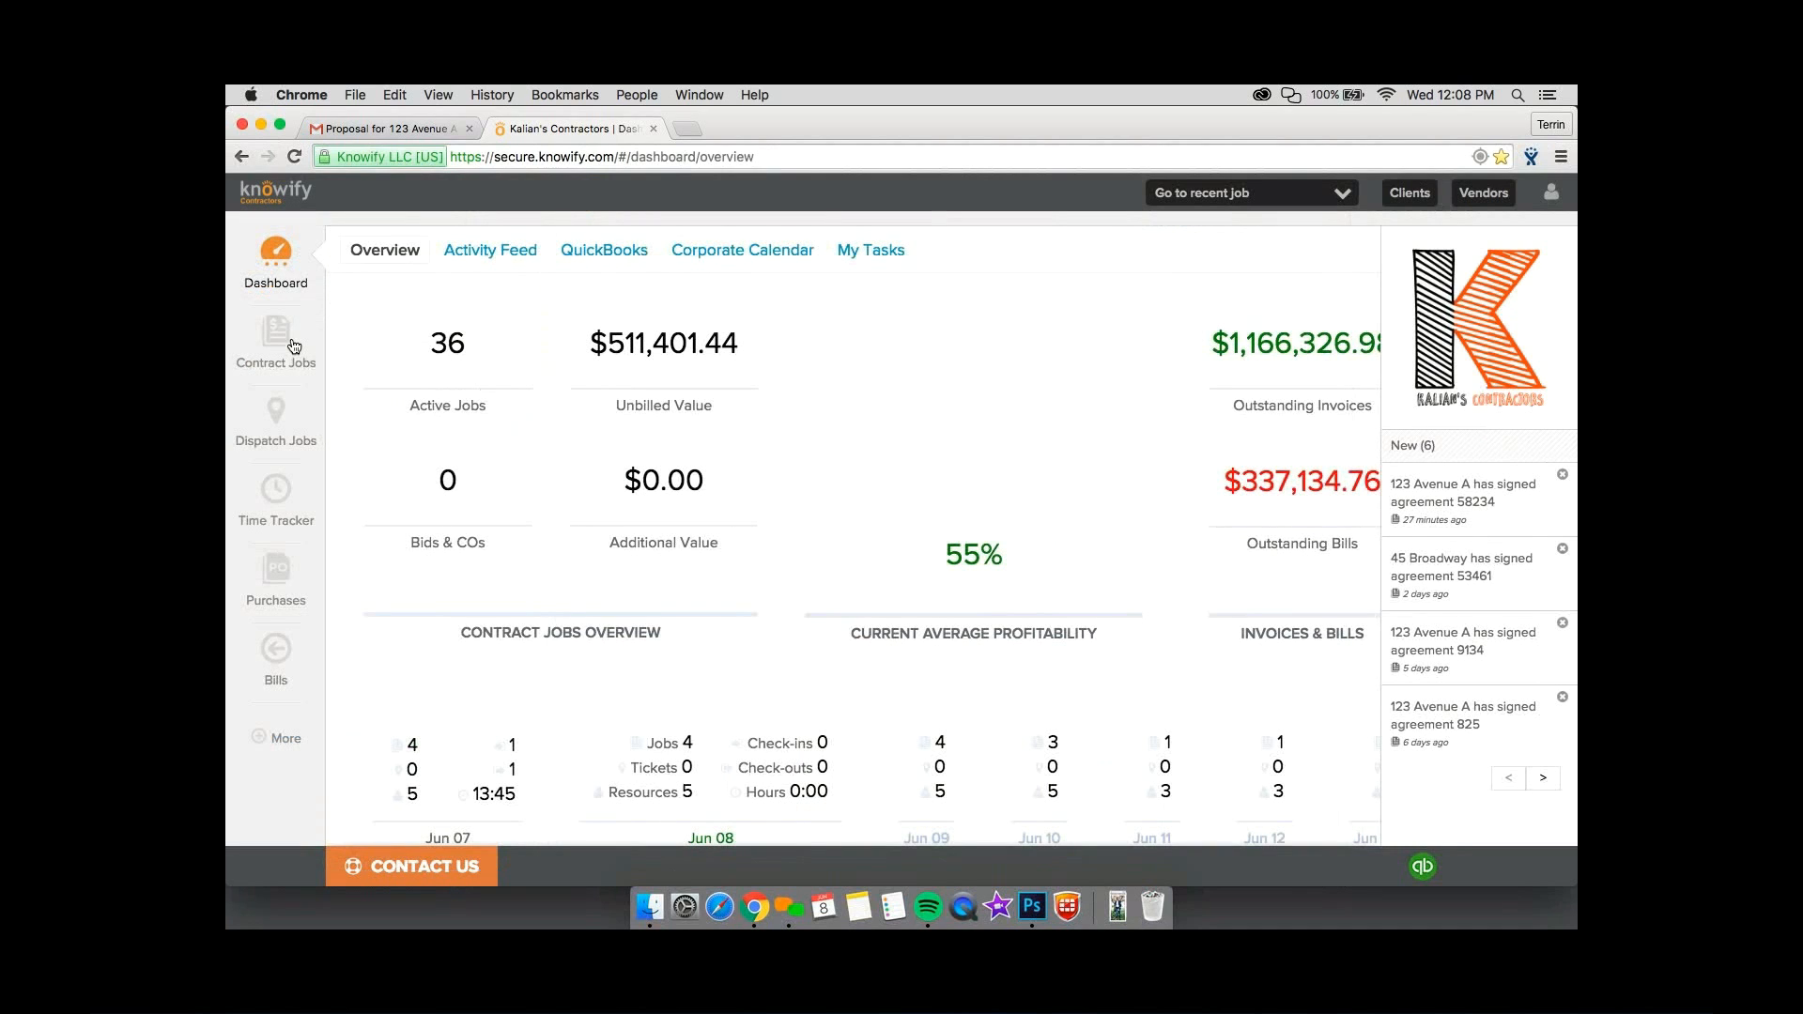
click(276, 338)
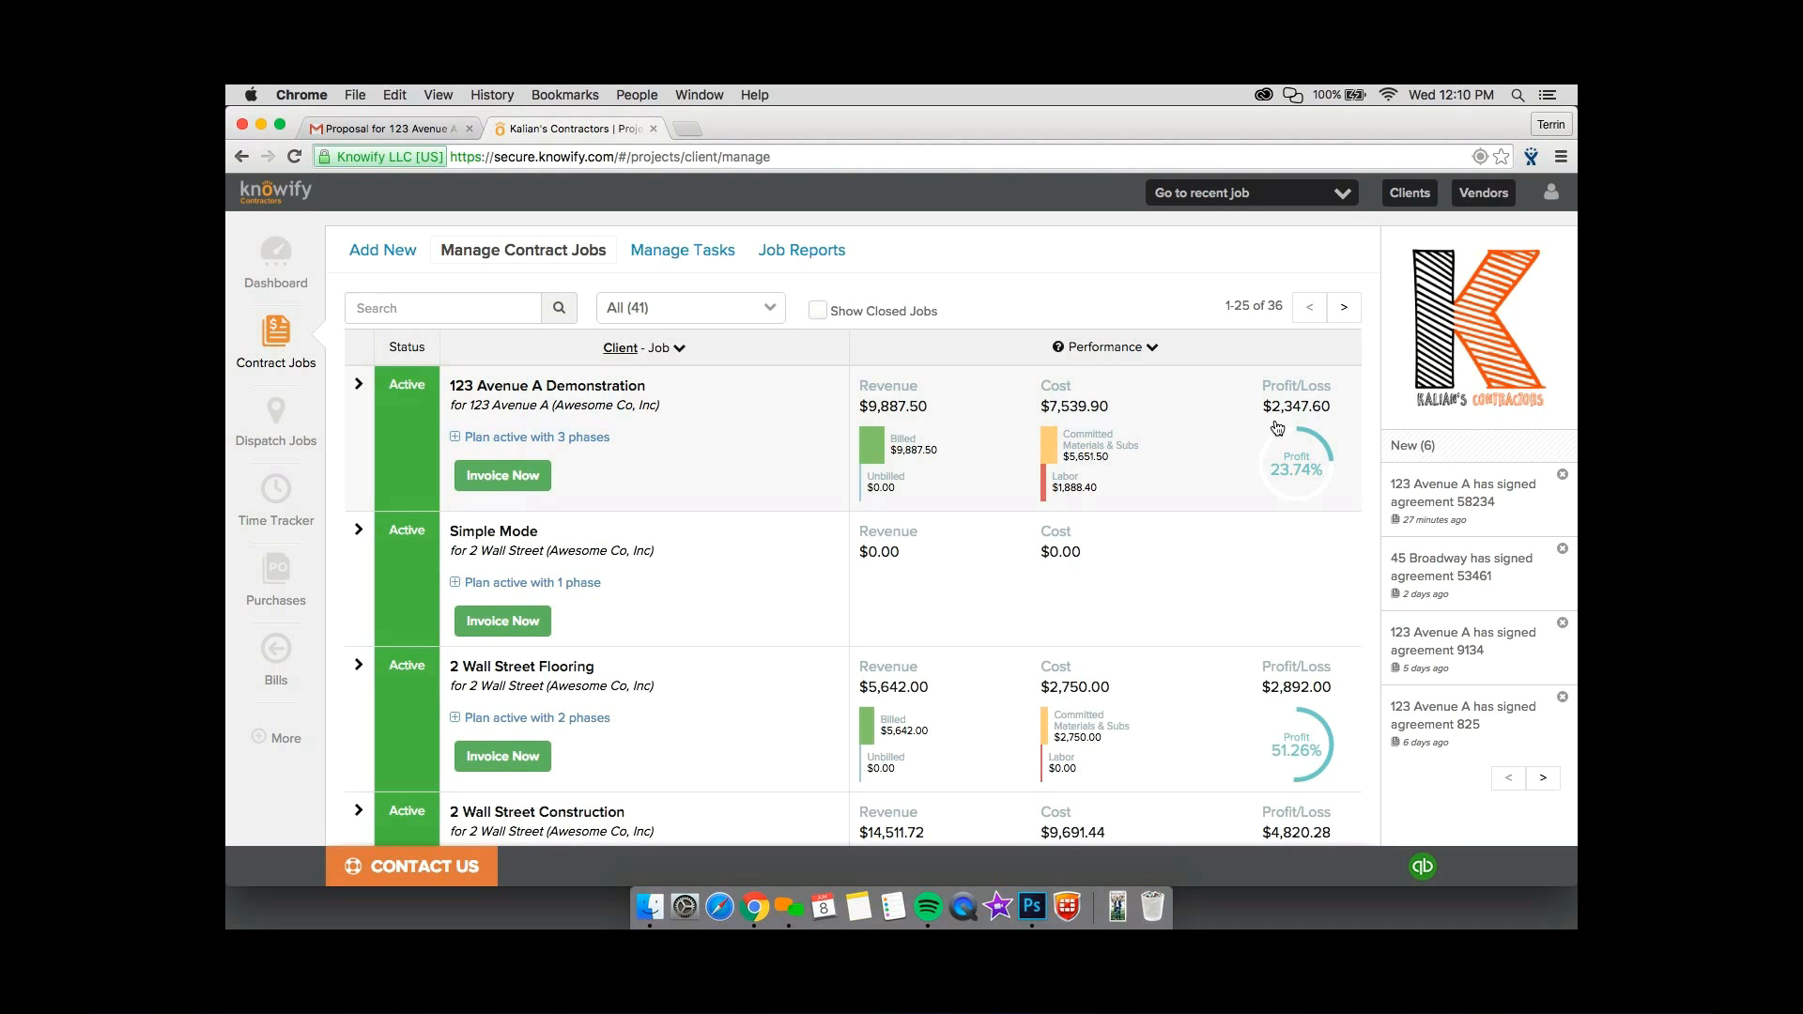
Start a new dispatch service ticket and select the Avenue A client for it.
click(271, 408)
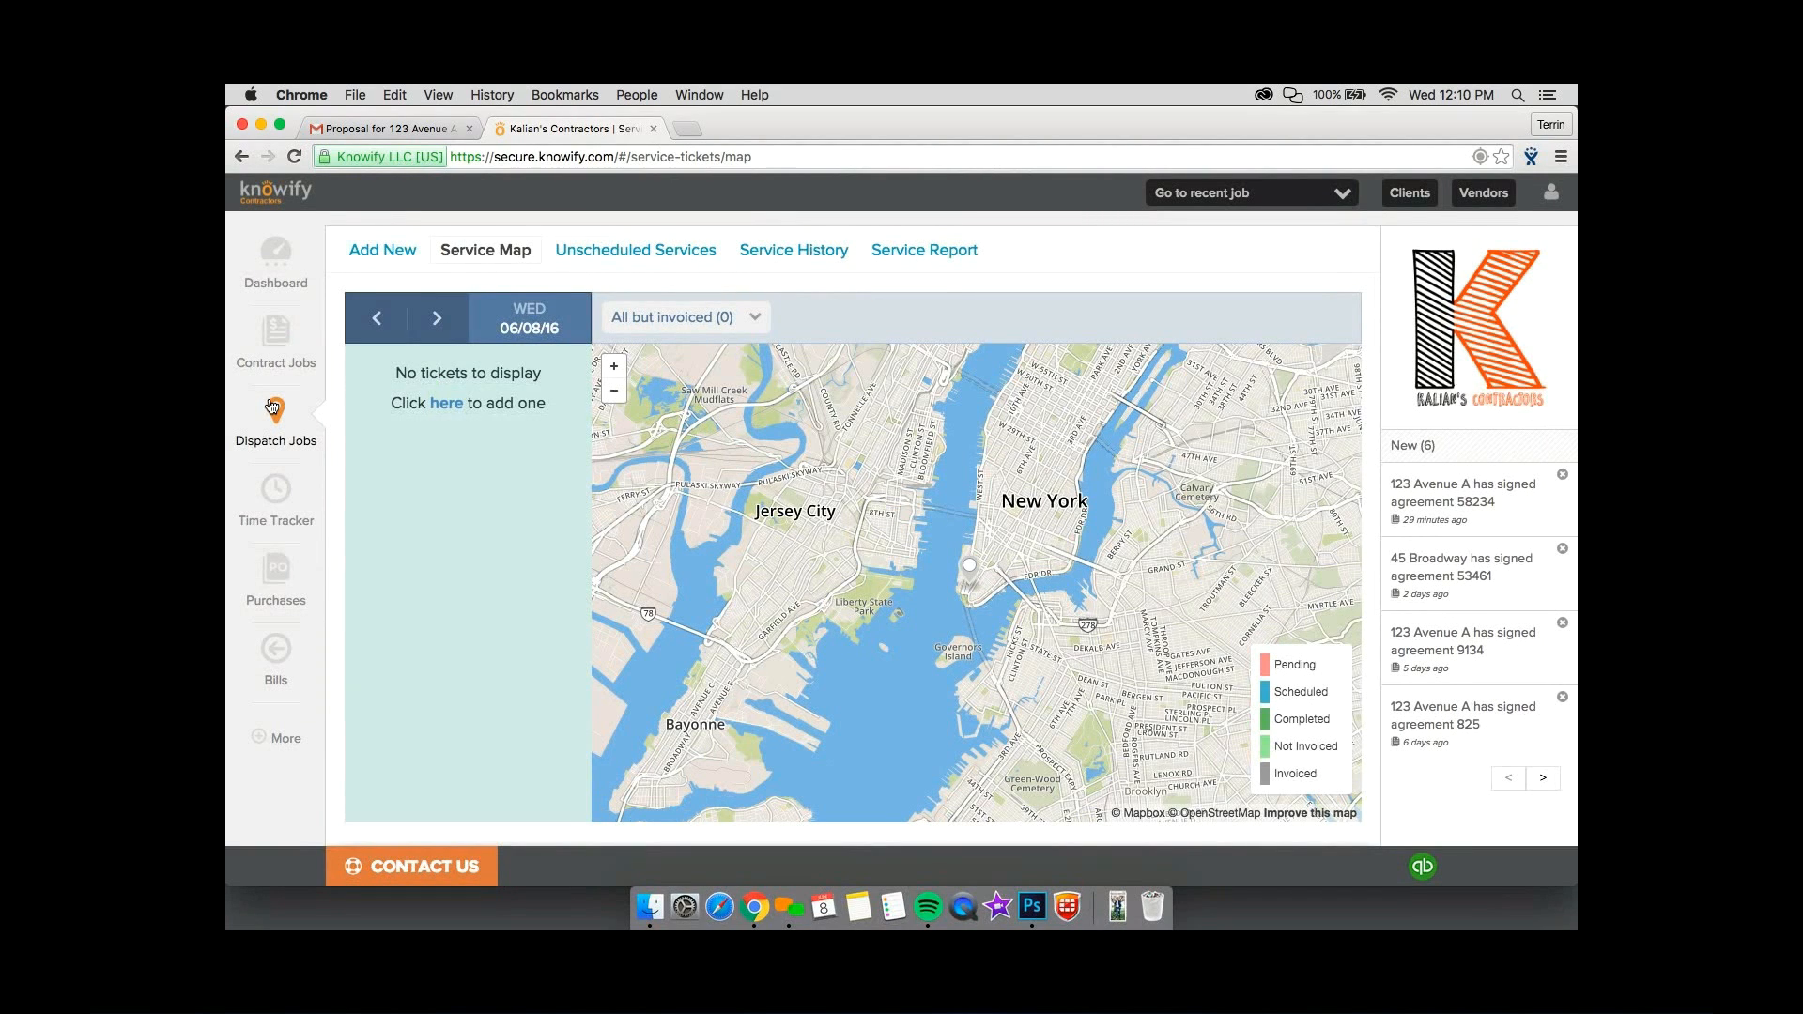
click(403, 254)
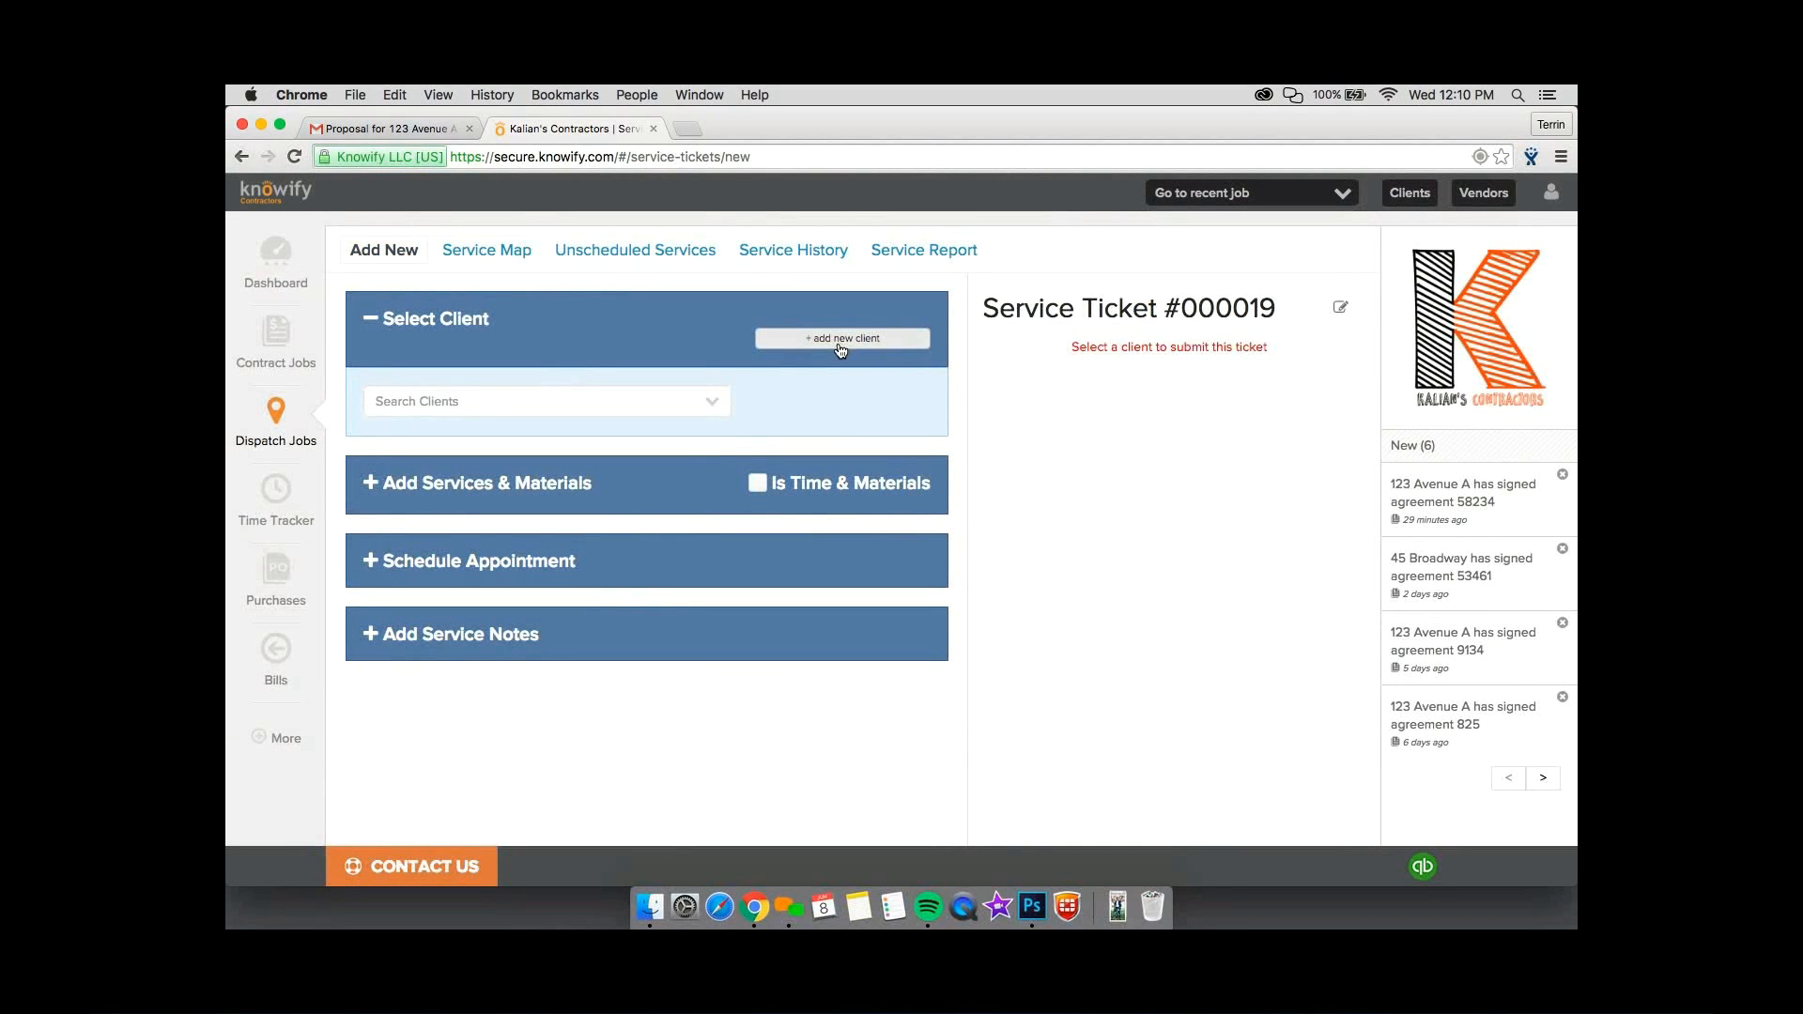
click(601, 399)
click(583, 475)
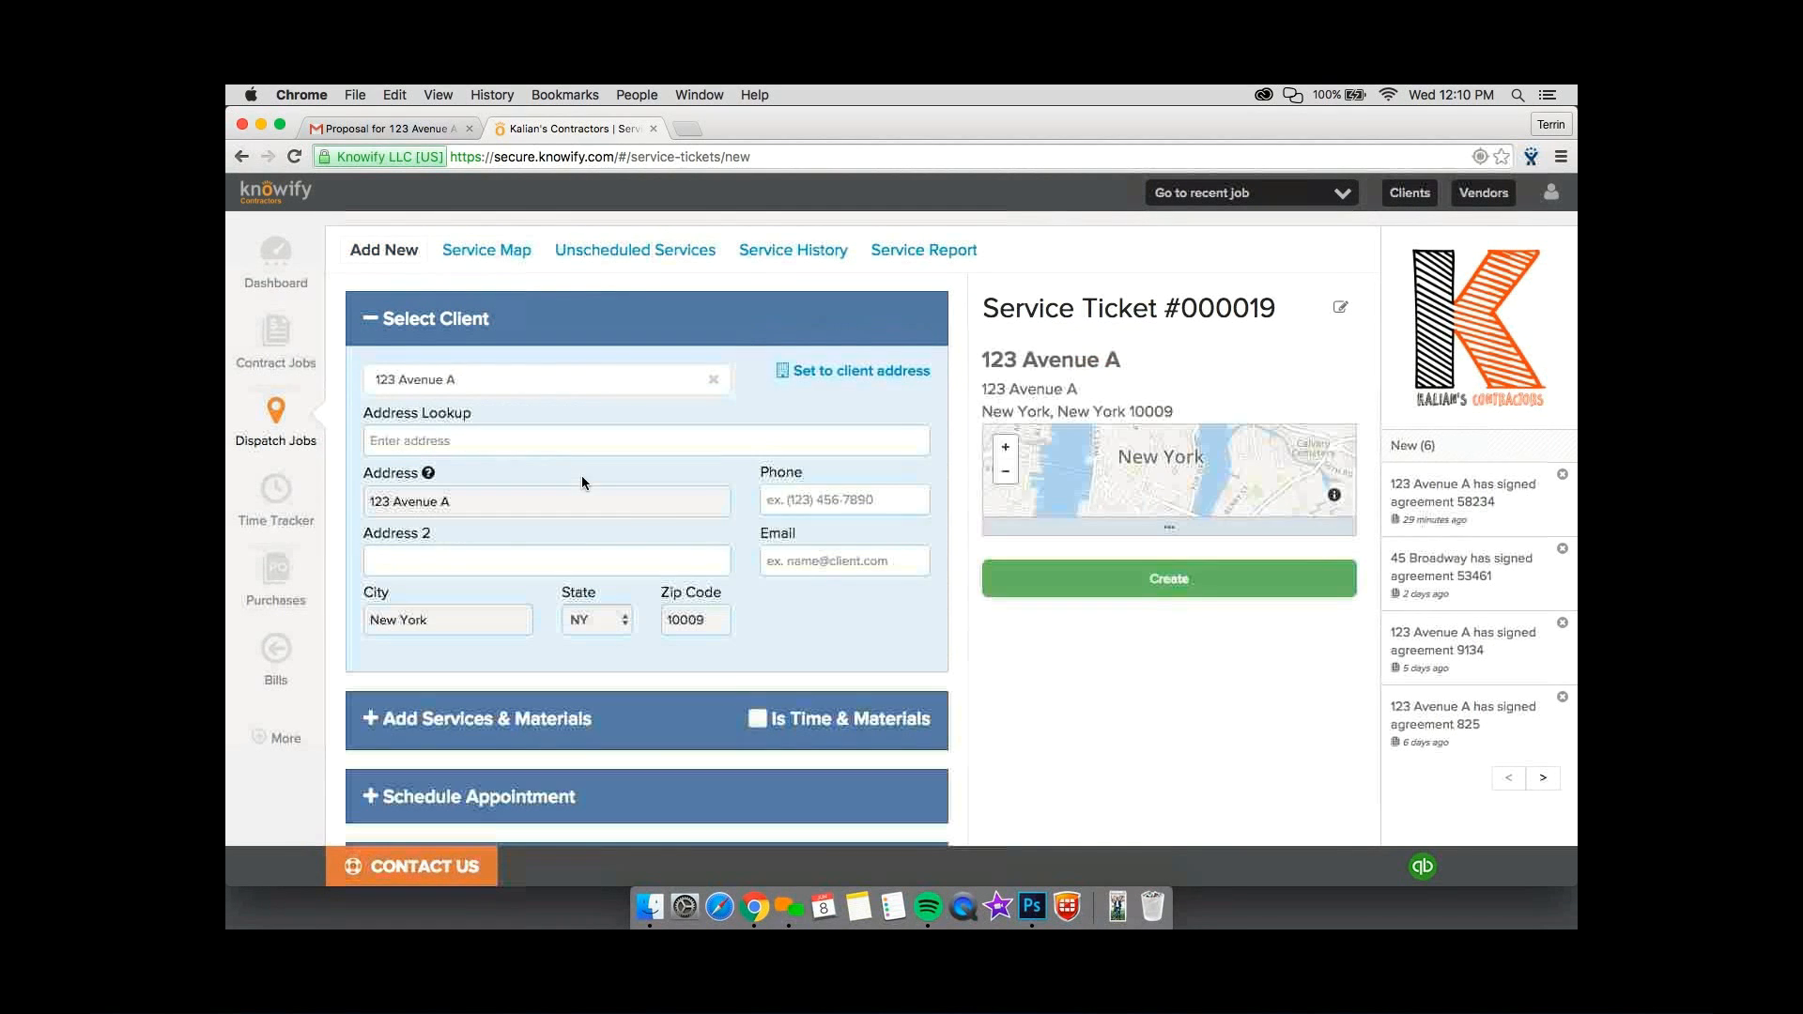
Examine the catalog of services and materials available for the service ticket, without adding any item.
scroll(680, 457, down, 2)
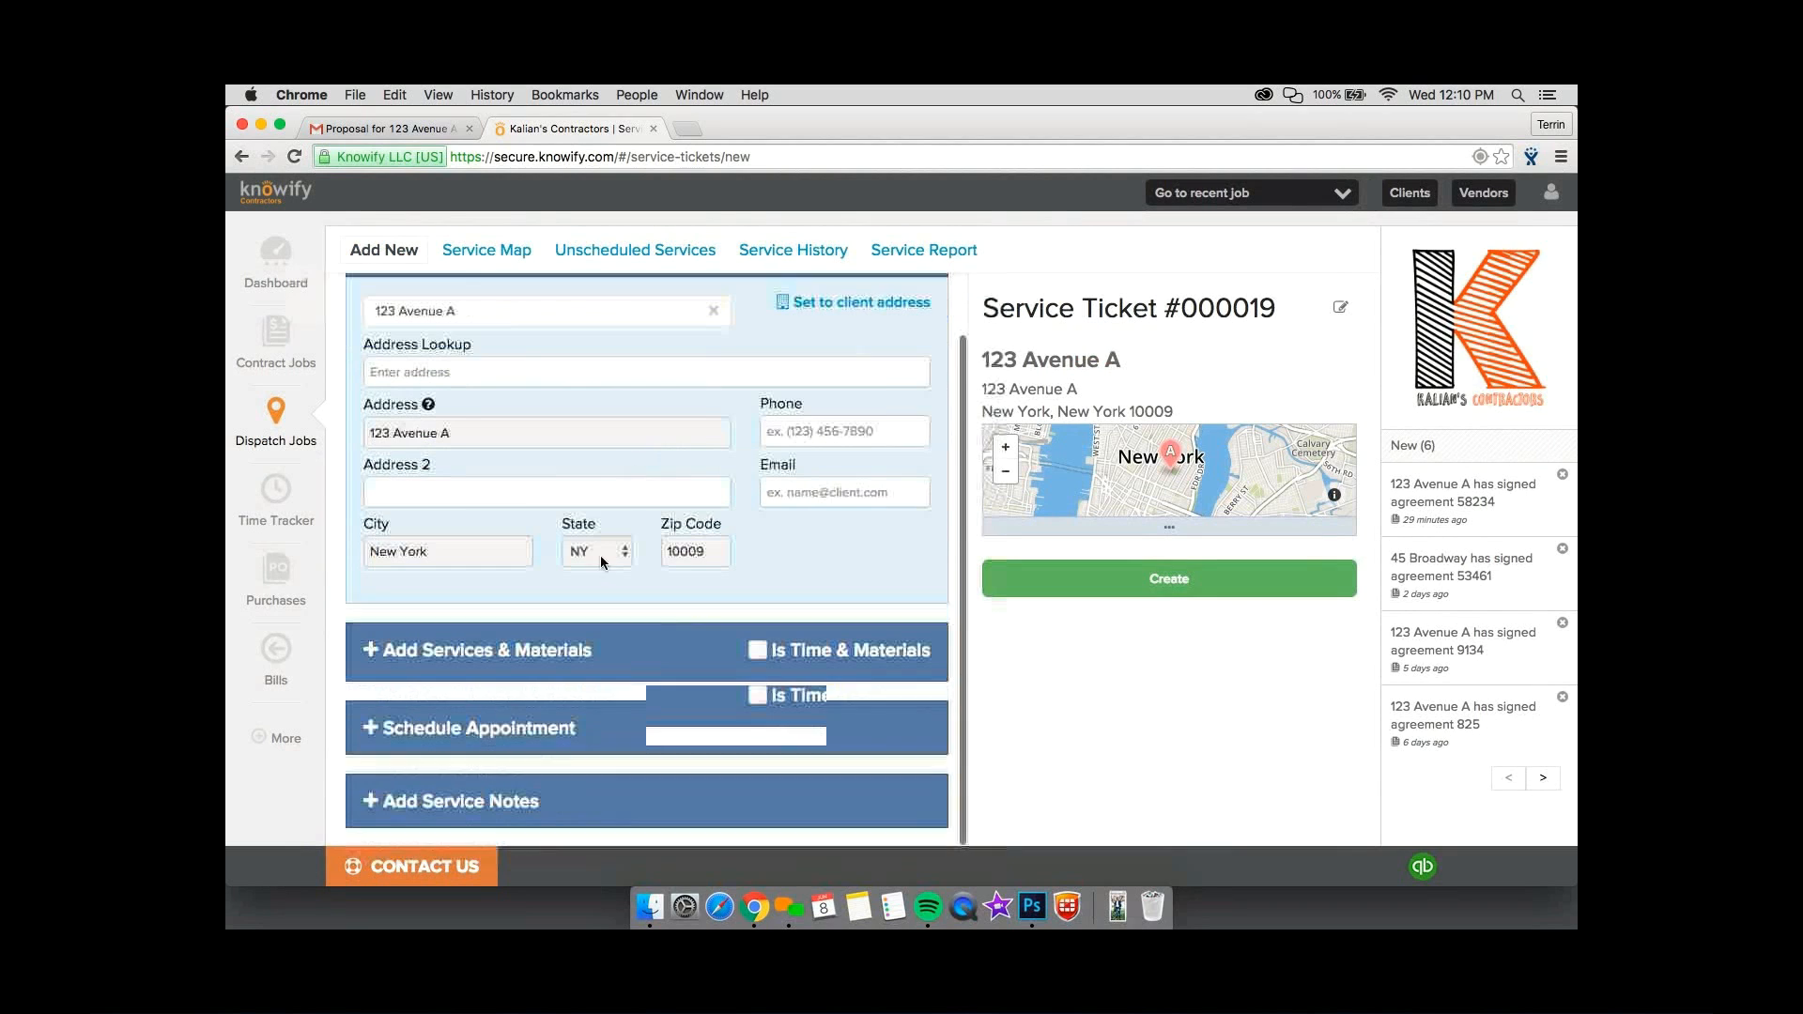
click(647, 653)
scroll(647, 653, down, 3)
scroll(648, 652, down, 4)
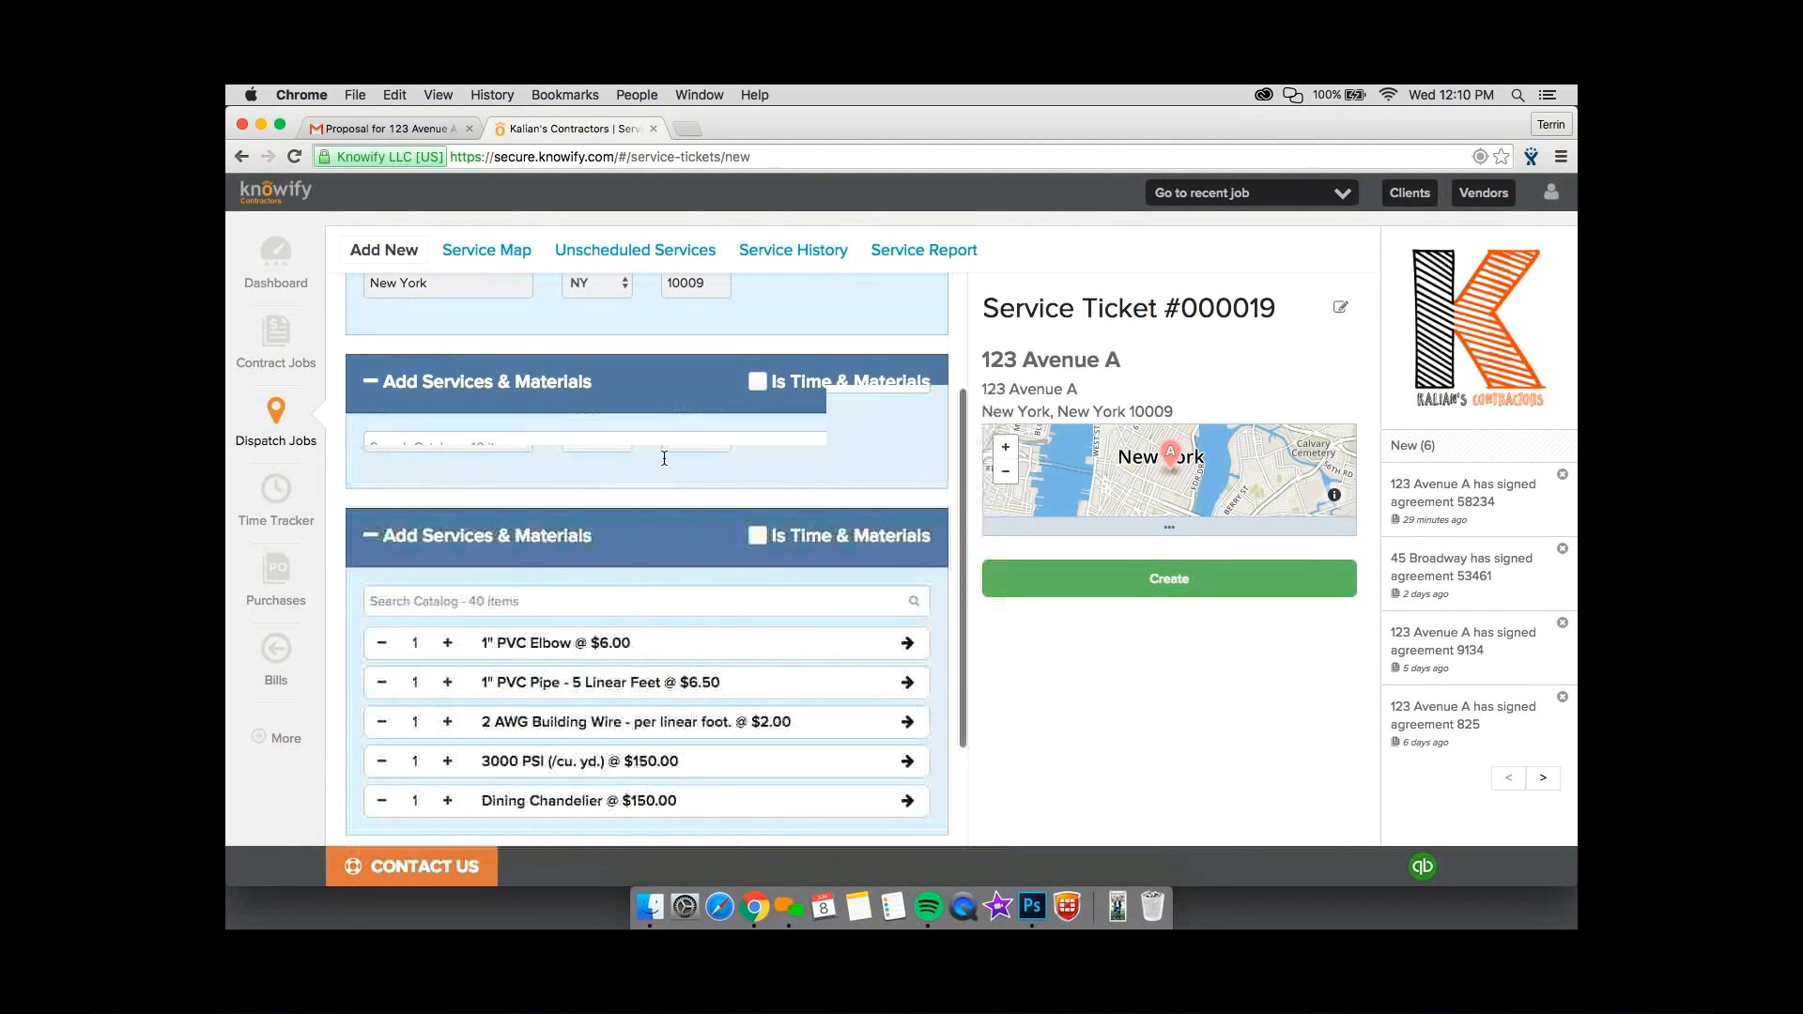
click(646, 378)
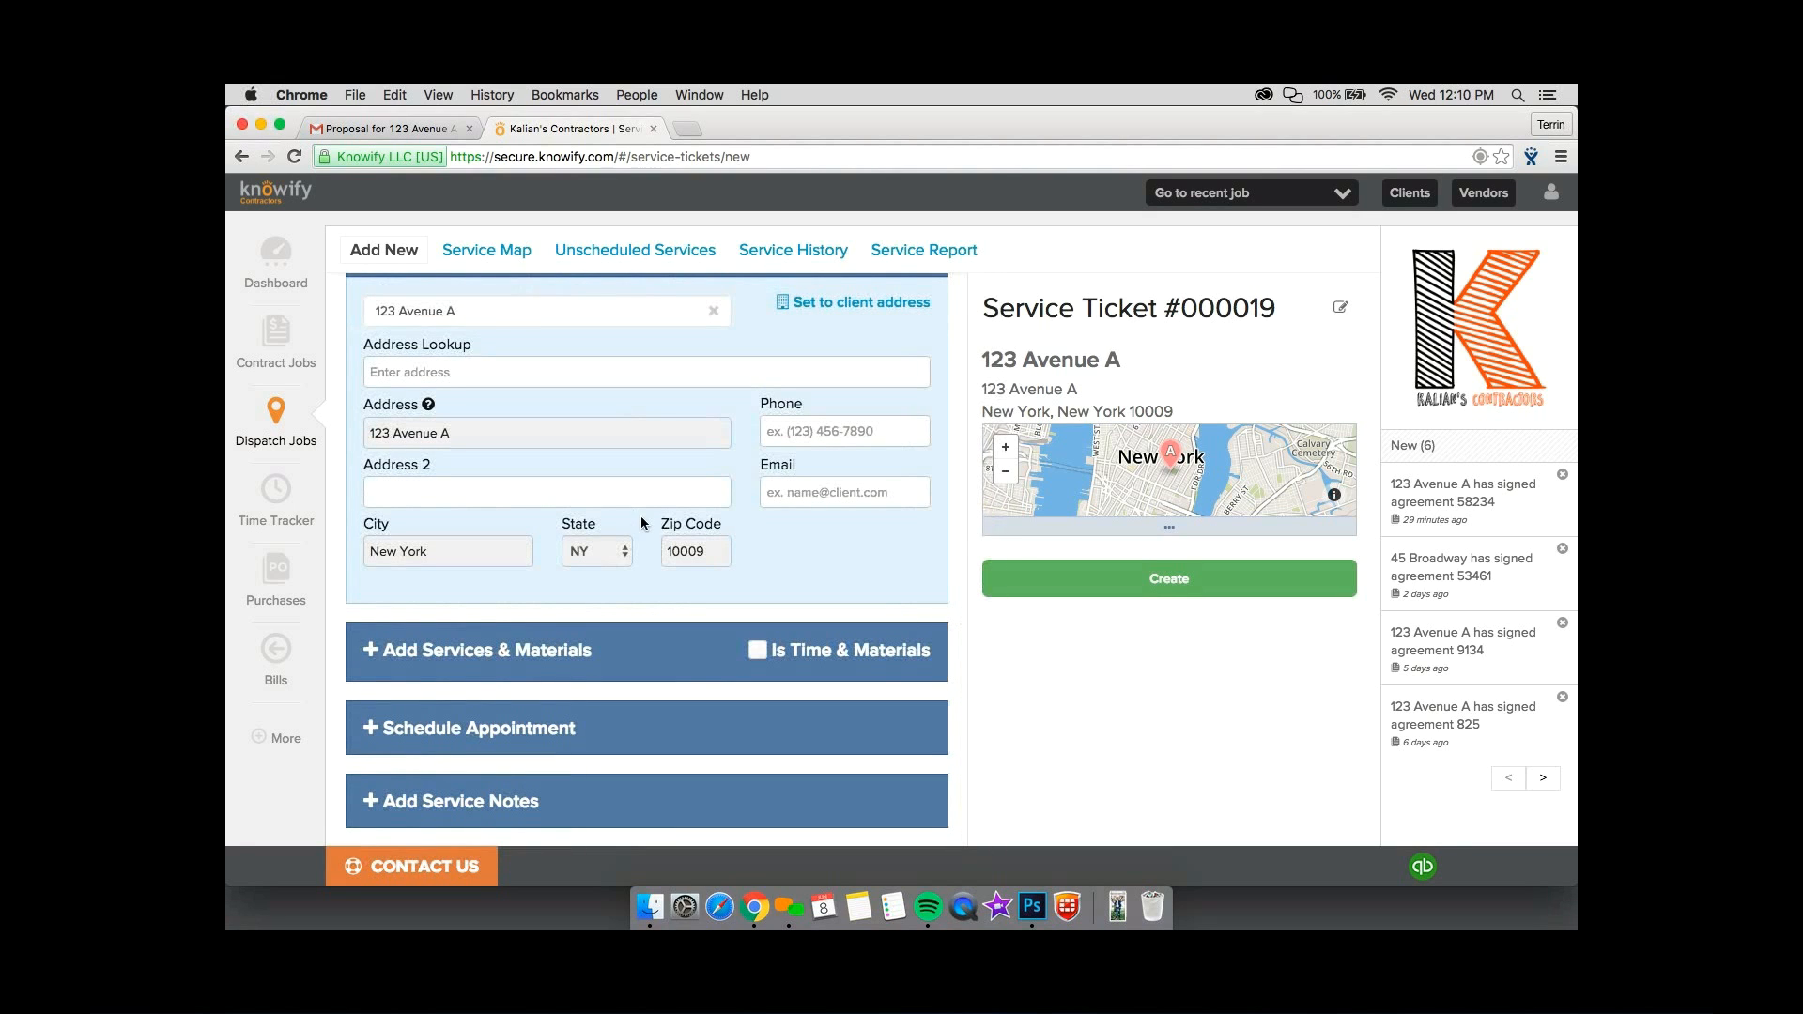
Open the service ticket's appointment scheduling and review resource availability for June 8, 2016.
click(541, 737)
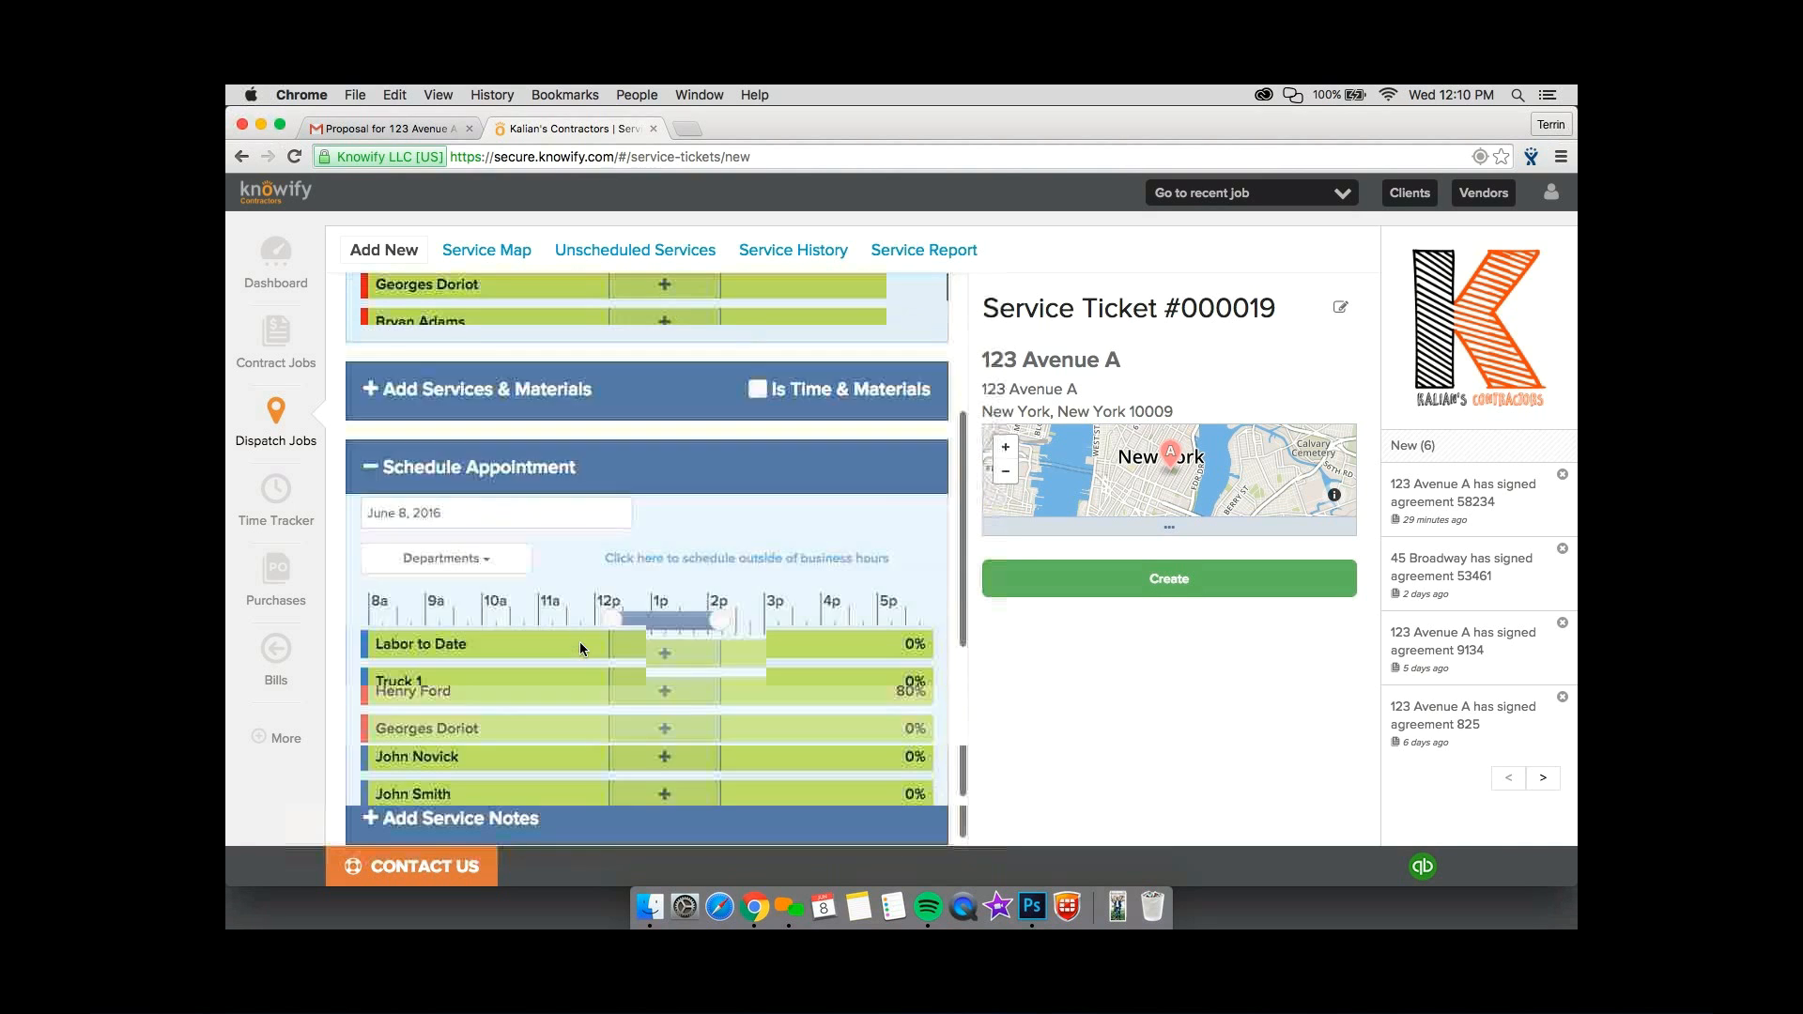
scroll(582, 646, down, 10)
scroll(648, 569, up, 4)
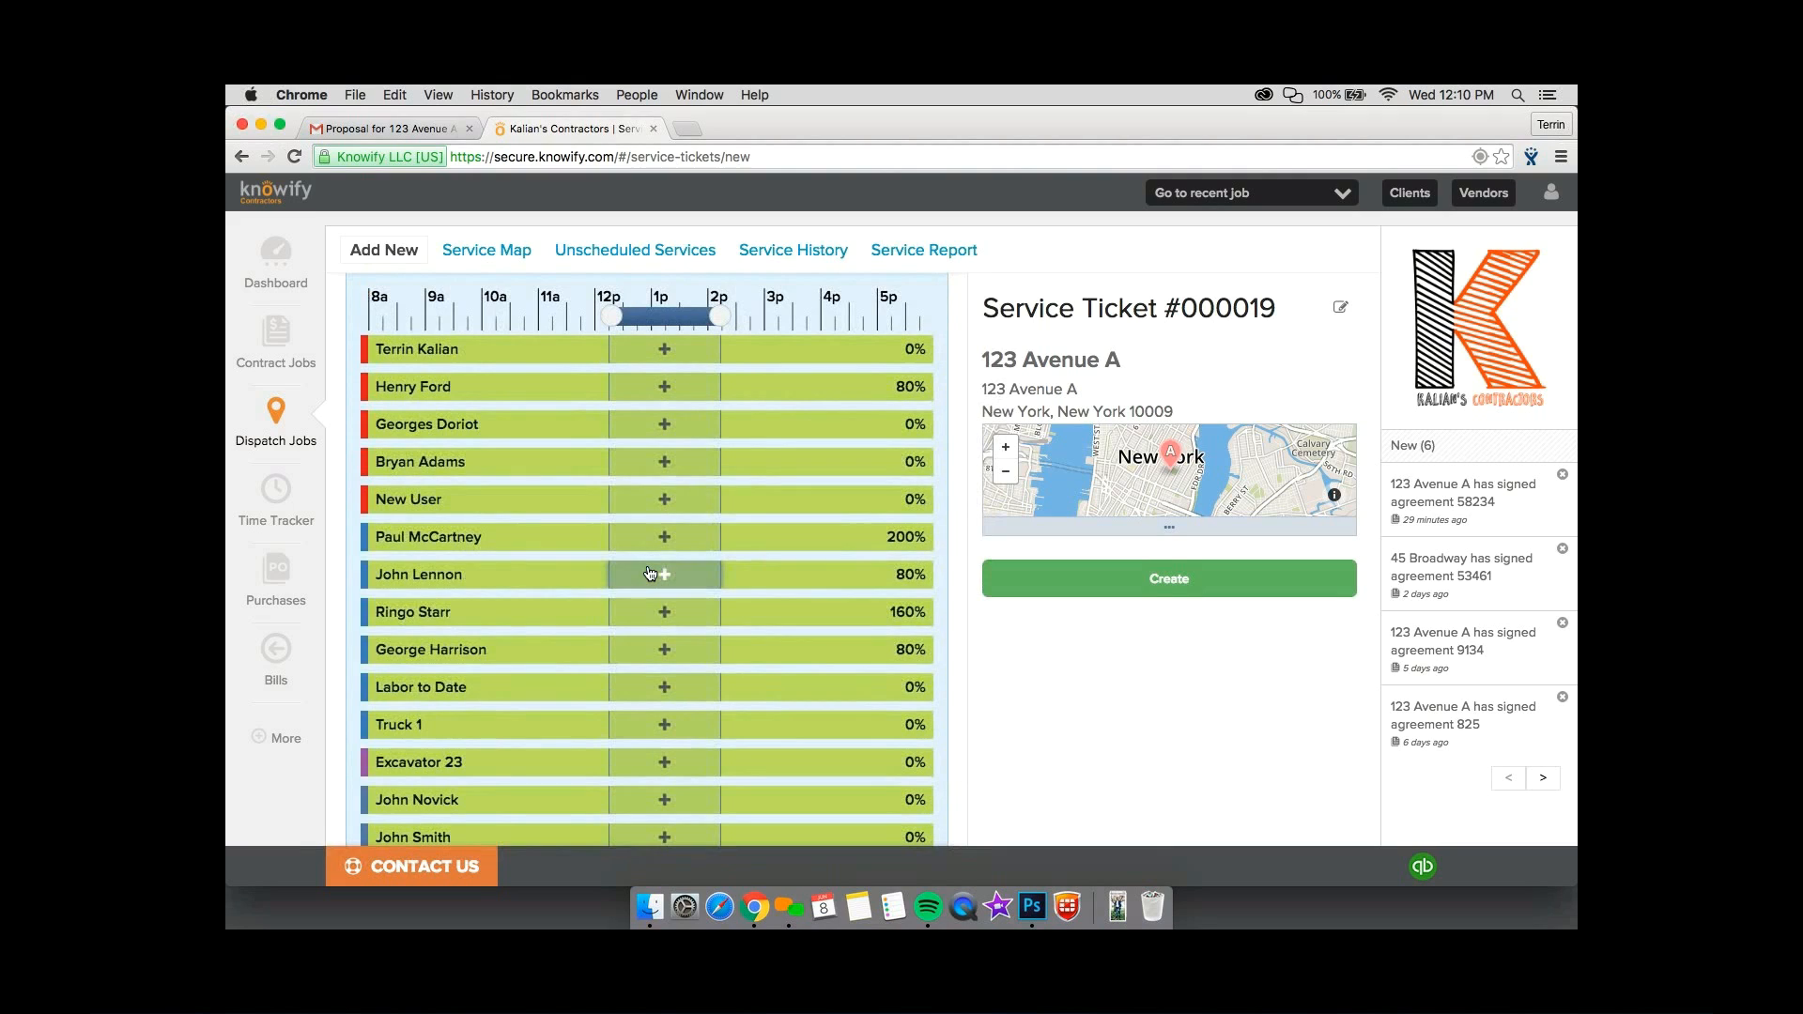